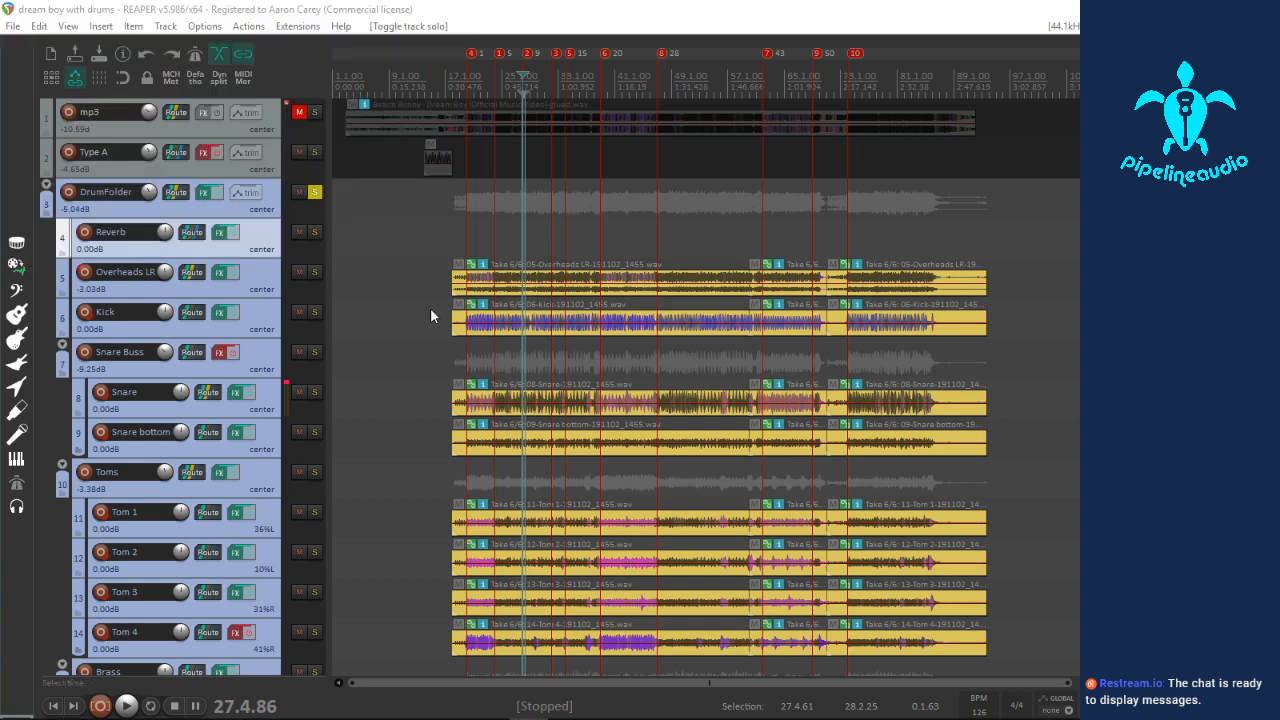
Step: Play the drum tracks from the count-in just before marker 4, and turn off the DrumFolder solo during playback
left_click(460, 206)
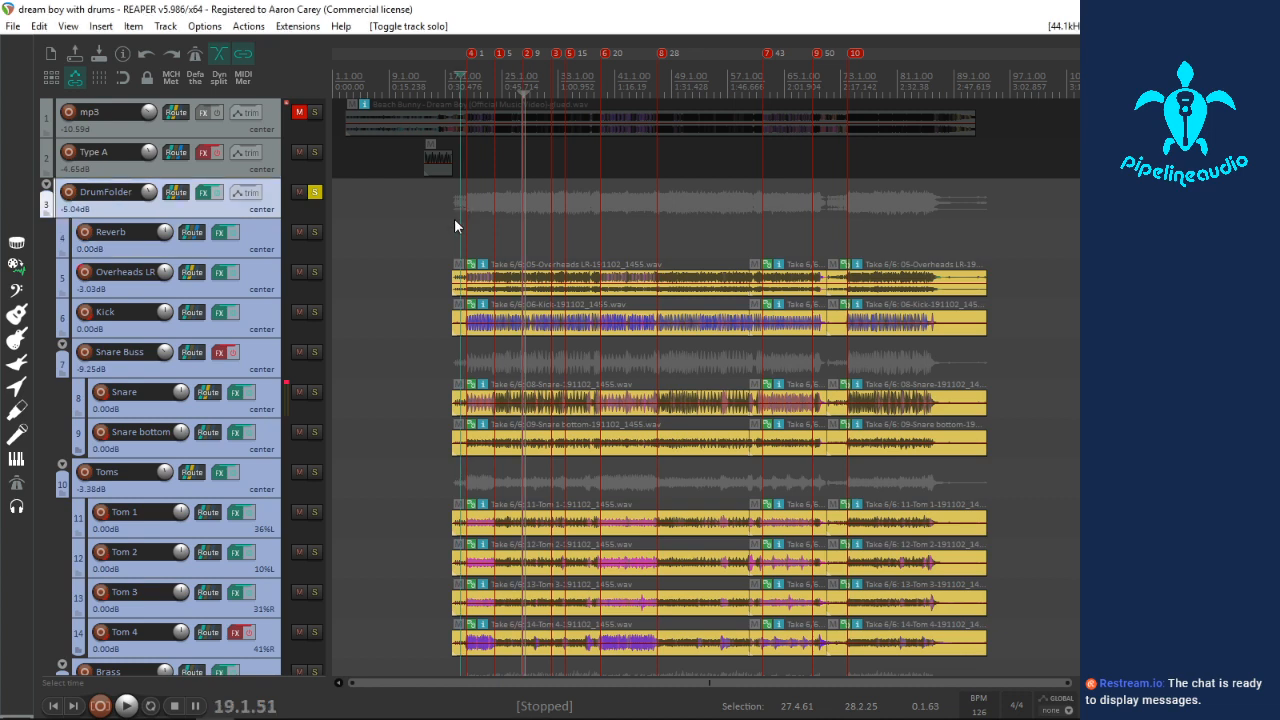
left_click(454, 219)
scroll(454, 218, "up", 4)
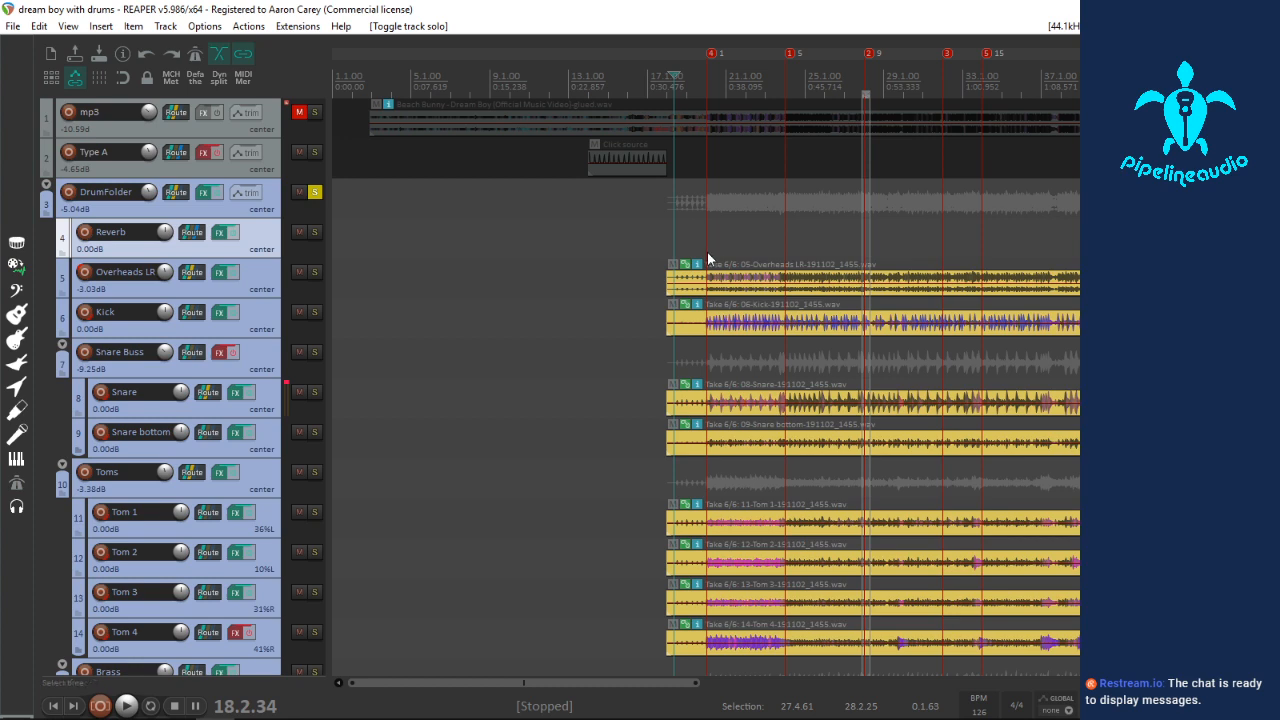
scroll(760, 255, "up", 3)
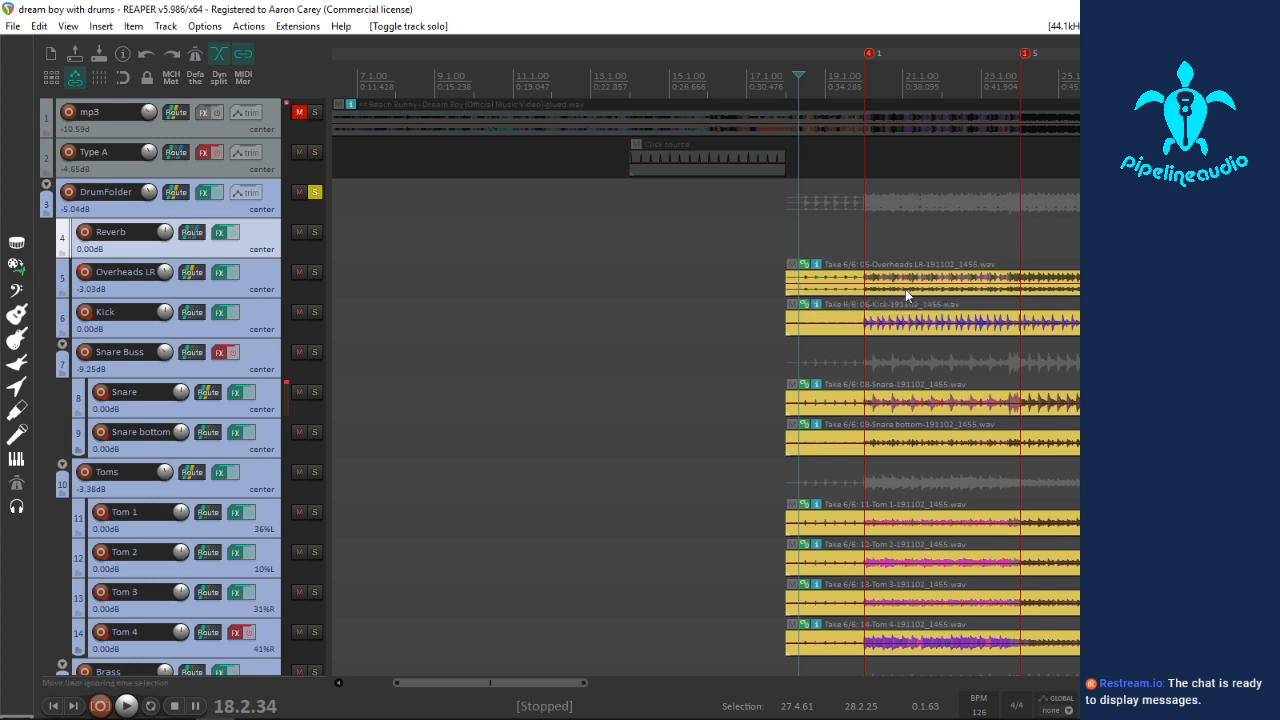
scroll(890, 287, "down", 2)
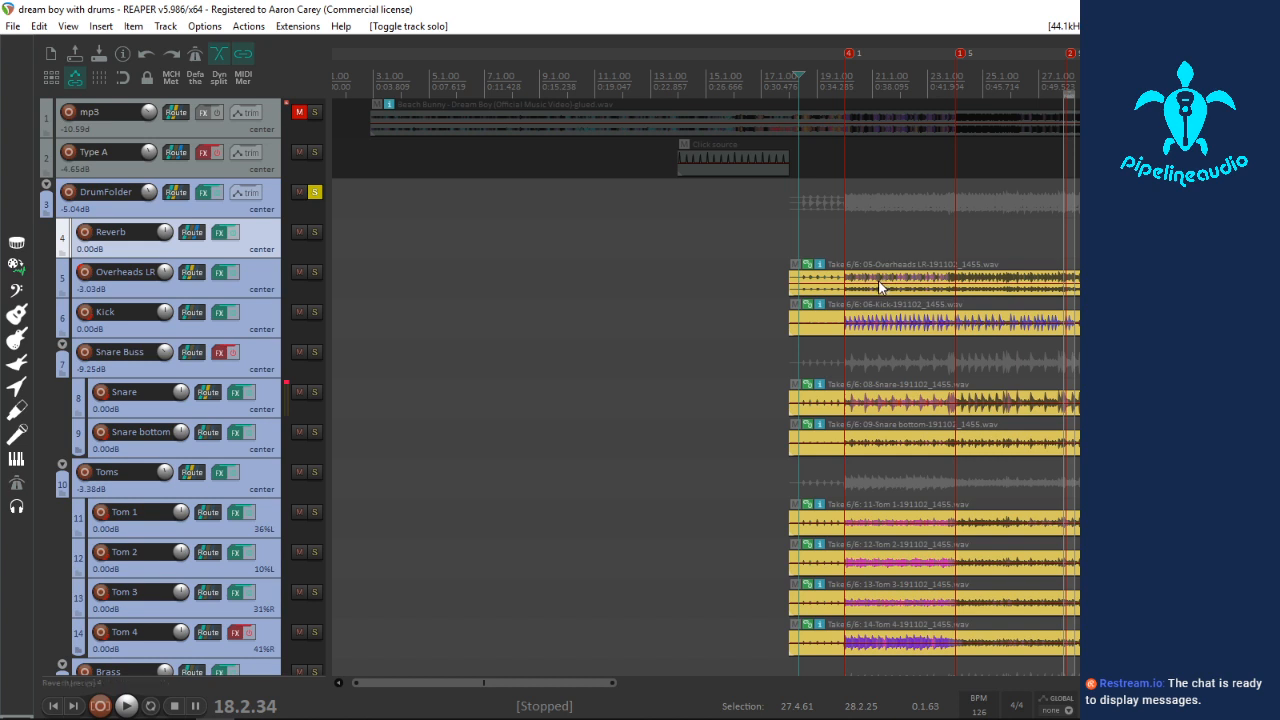
key("space")
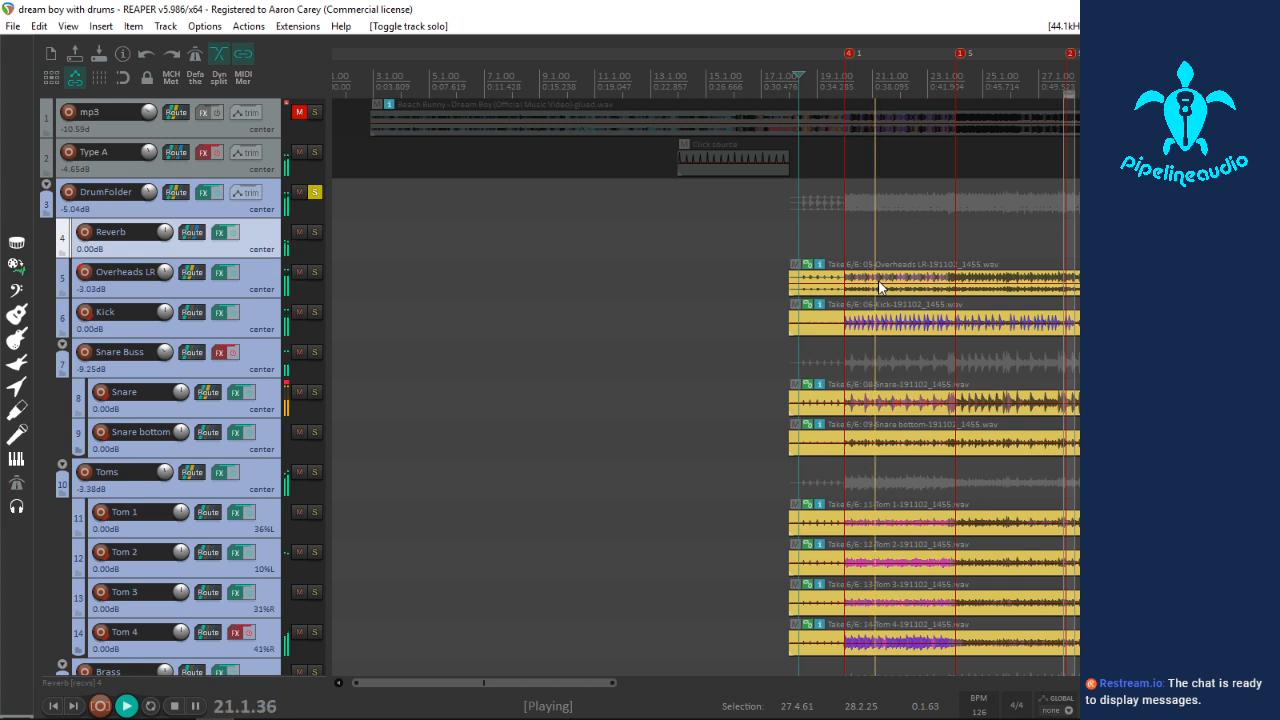
left_click(315, 193)
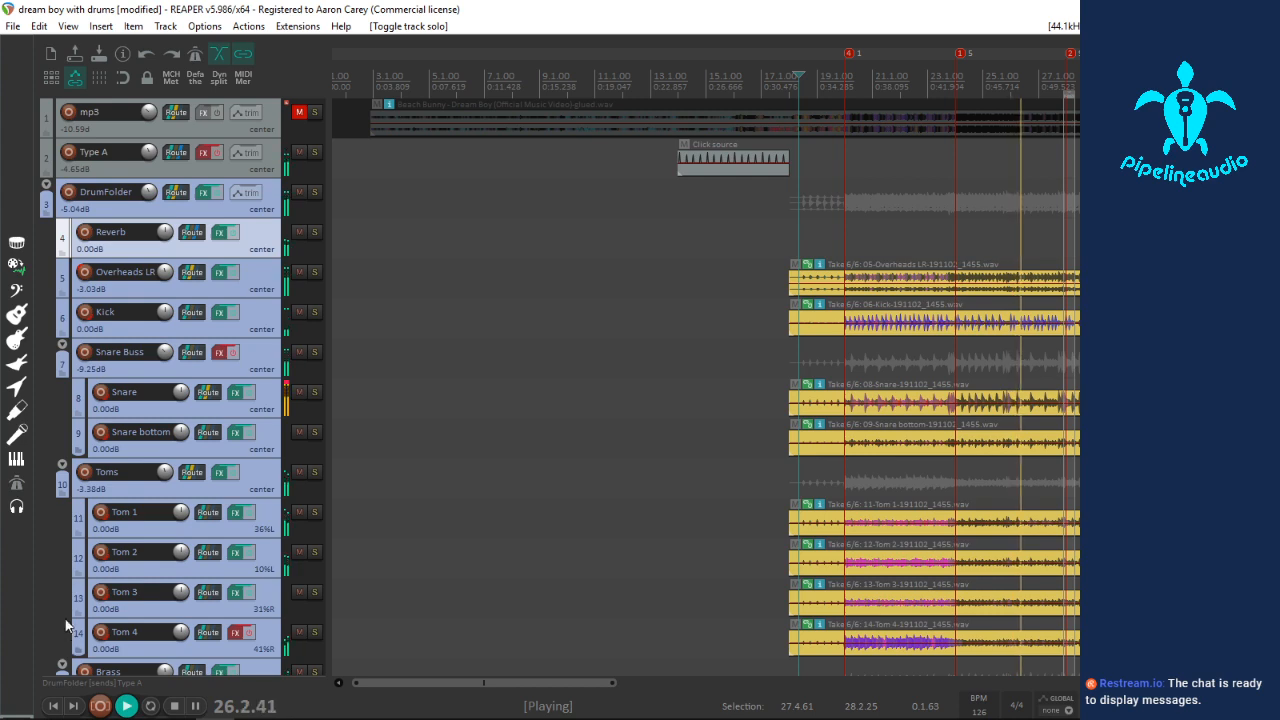
Step: Try moving the Toms folder and its tracks below voc 2, and undo the move
scroll(65, 610, "down", 5)
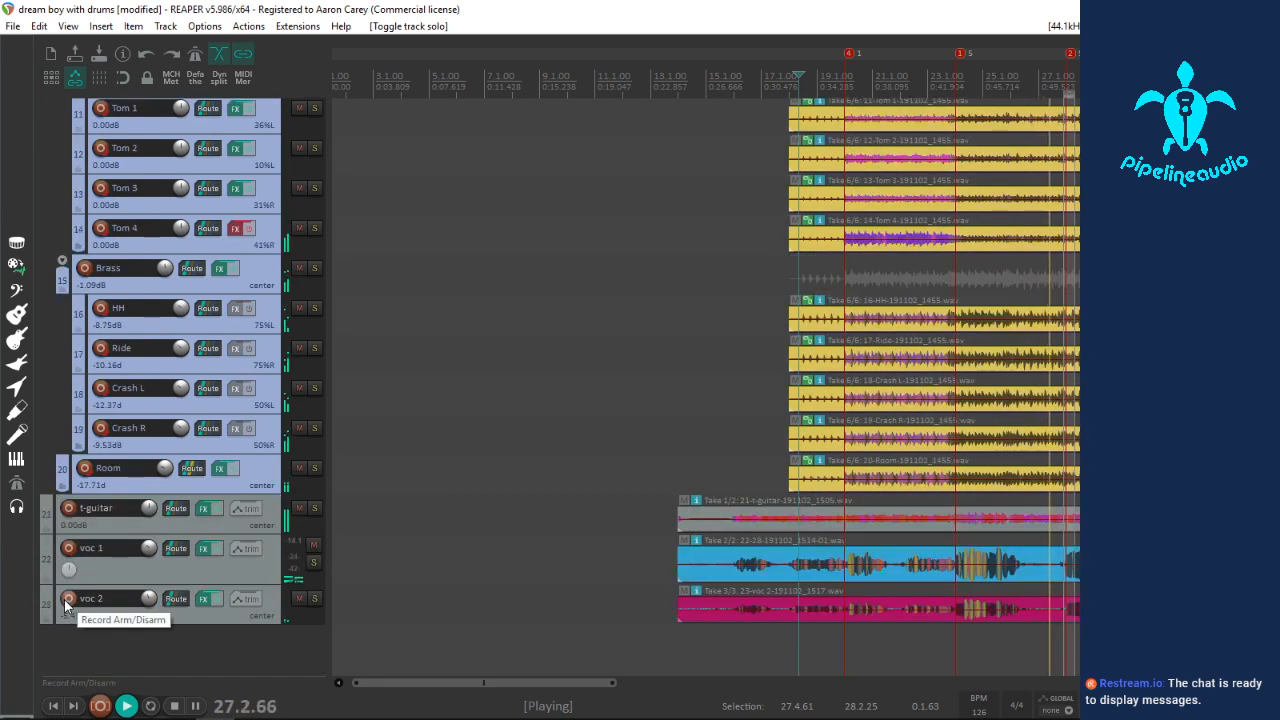
scroll(65, 605, "up", 1)
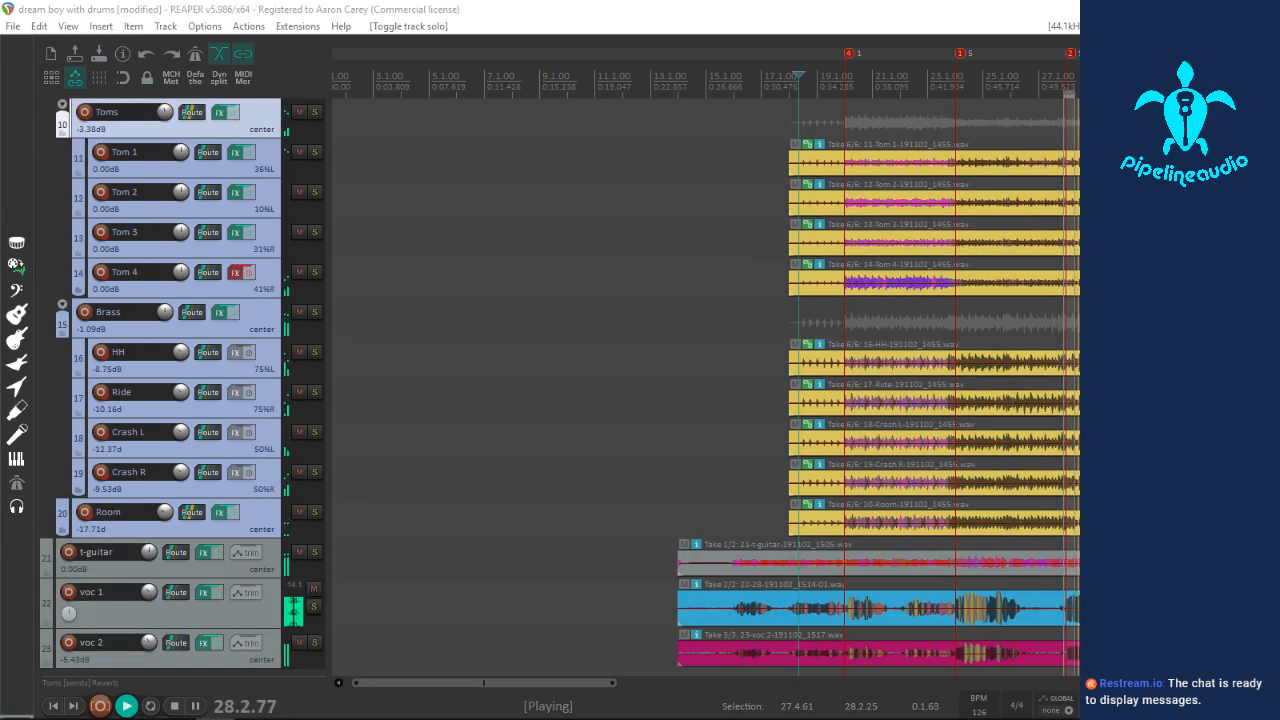
left_click_drag(62, 125, 64, 660)
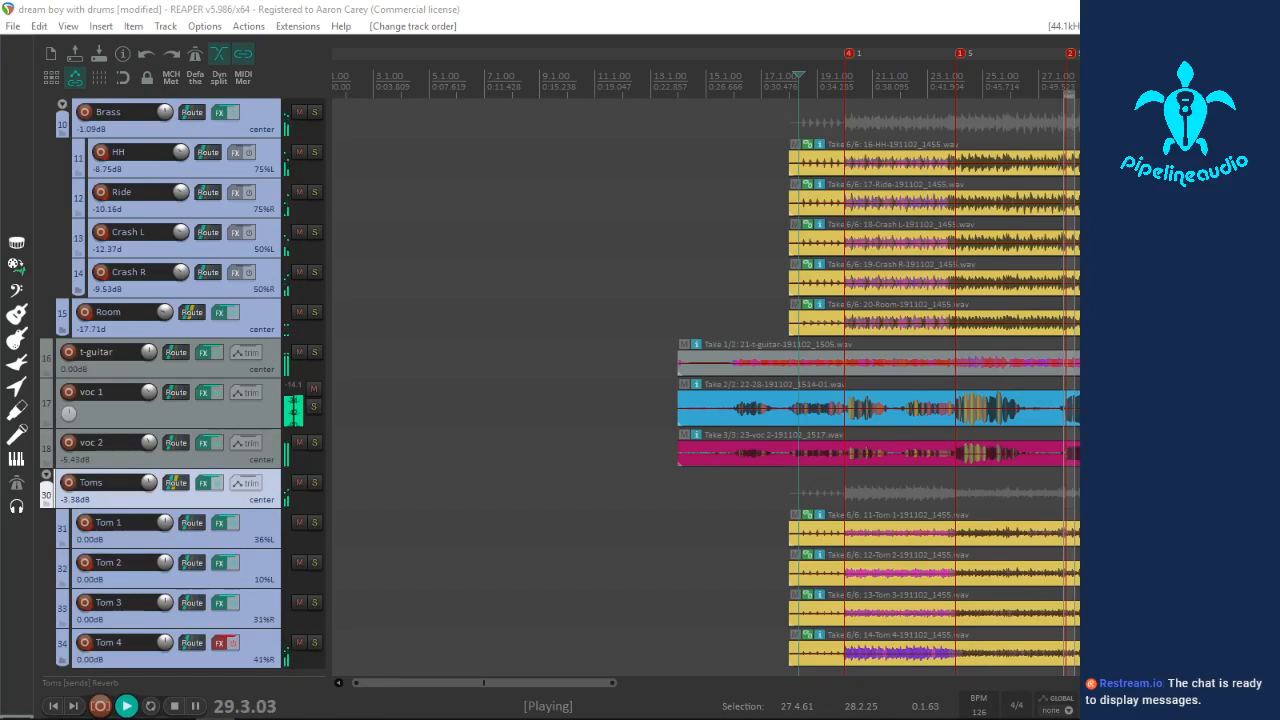
key("ctrl+z")
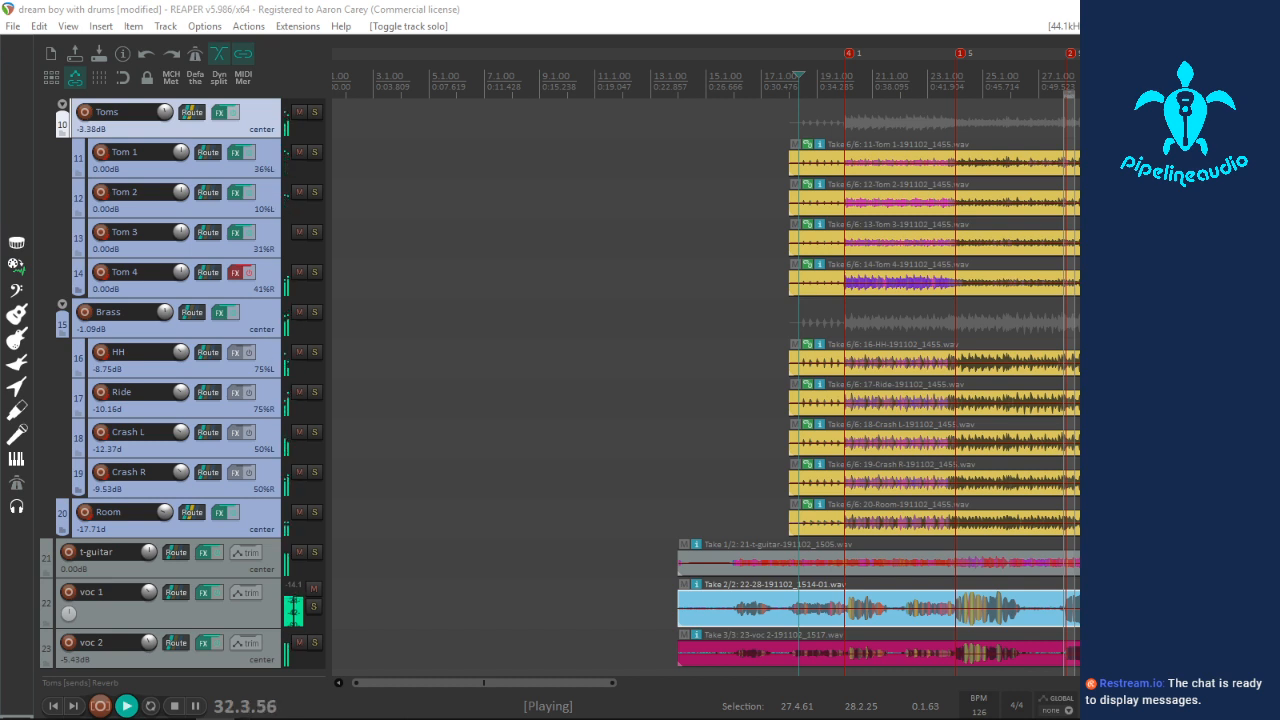
Step: Insert a new track directly below t-guitar and name it vocals
scroll(94, 535, "down", 1)
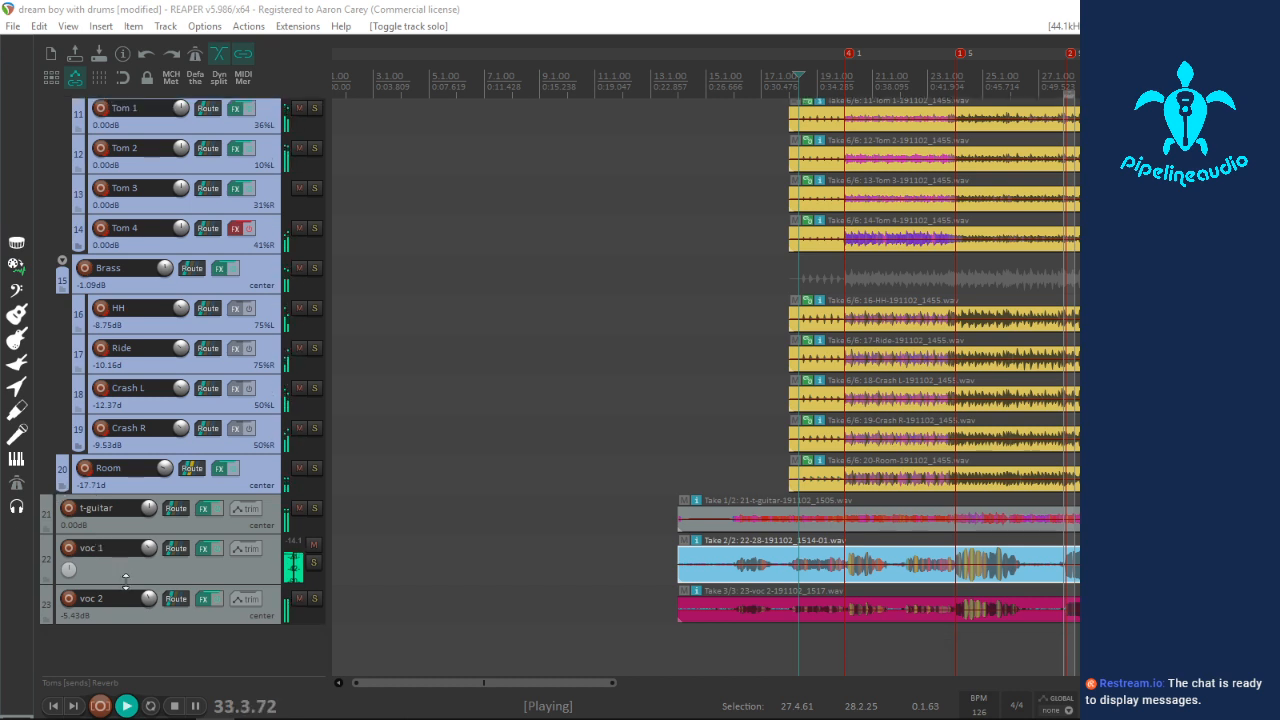
right_click(42, 526)
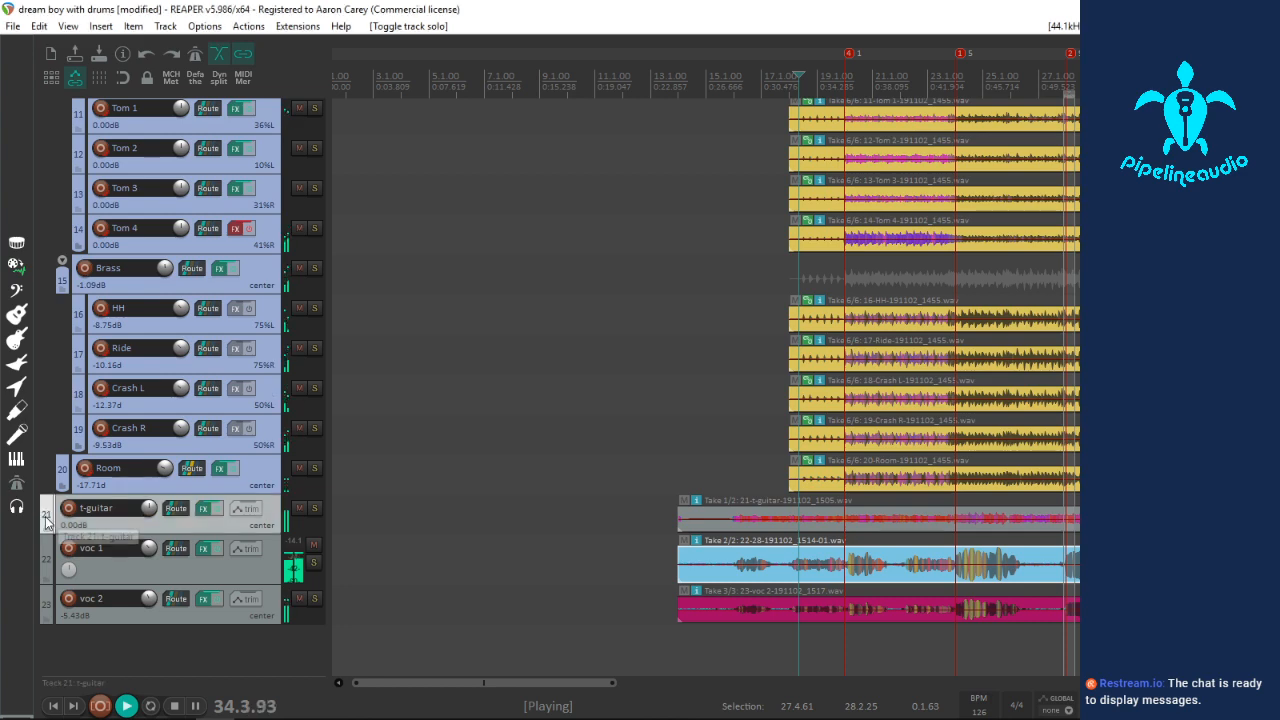
left_click(72, 50)
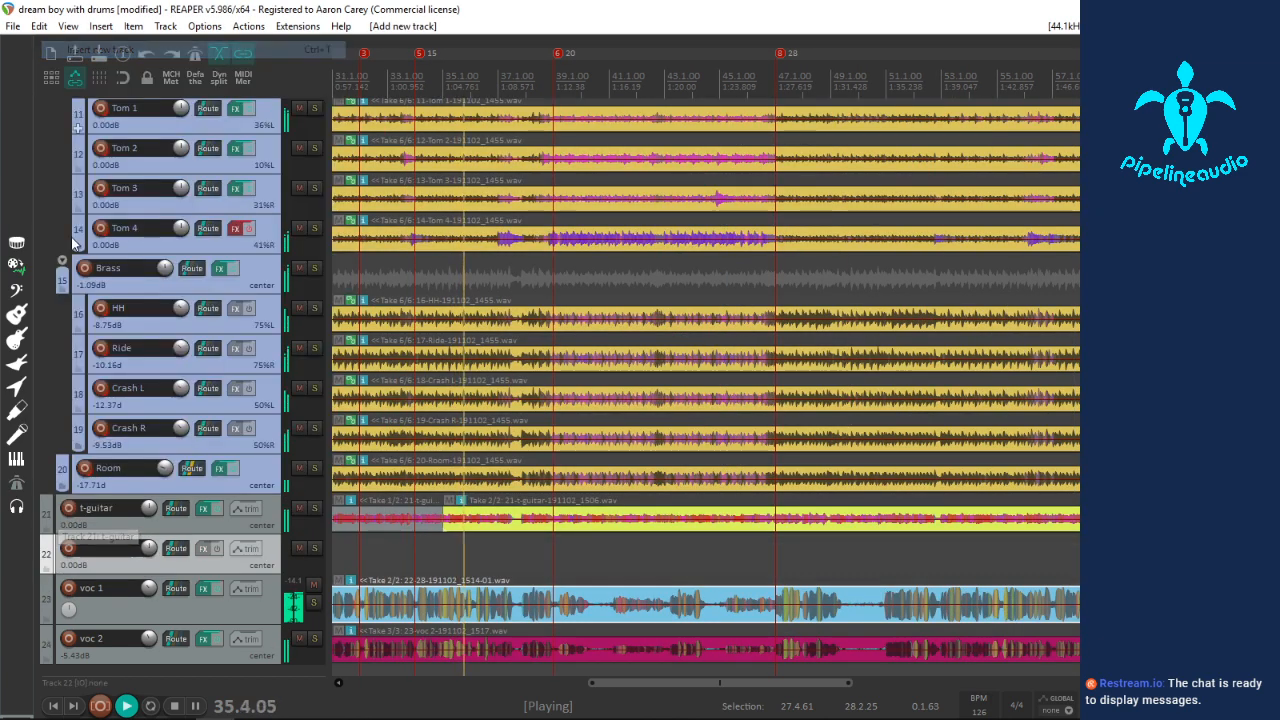
double_click(107, 548)
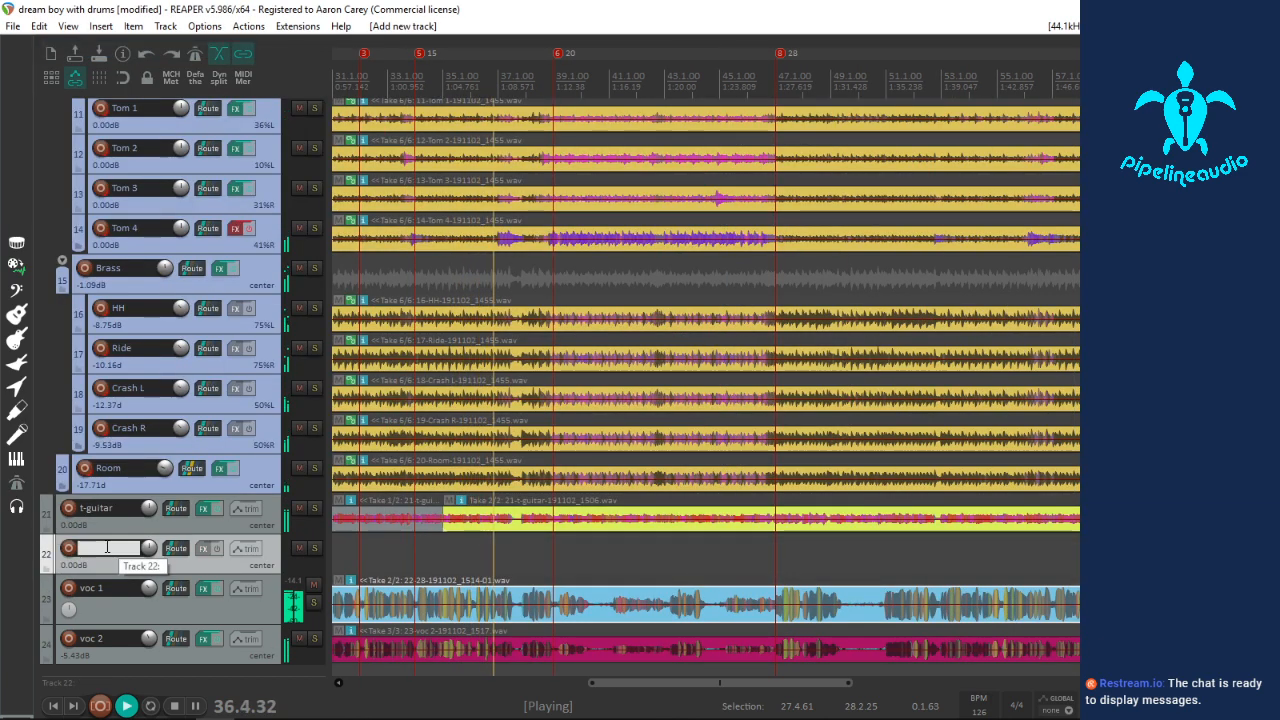
type("vocals")
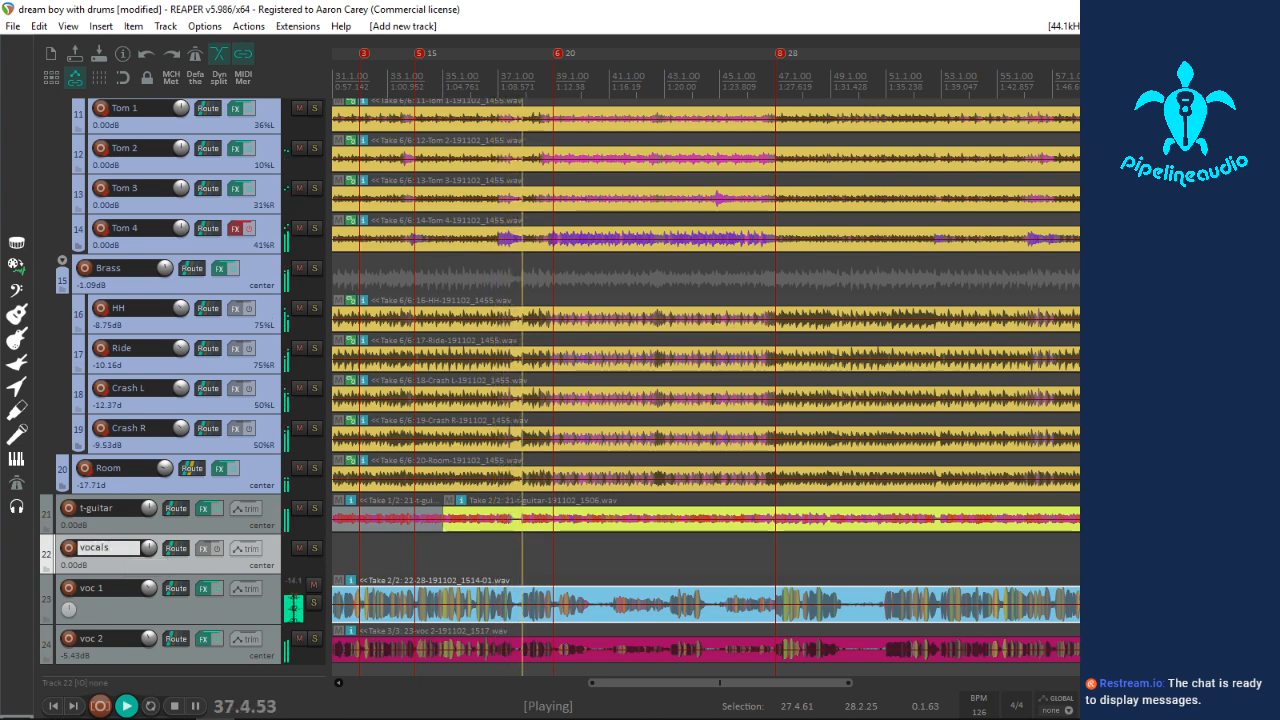
Step: Nest the voc 1 and voc 2 tracks inside the vocals track and lower the vocals volume to -7.43 dB
left_click(193, 612)
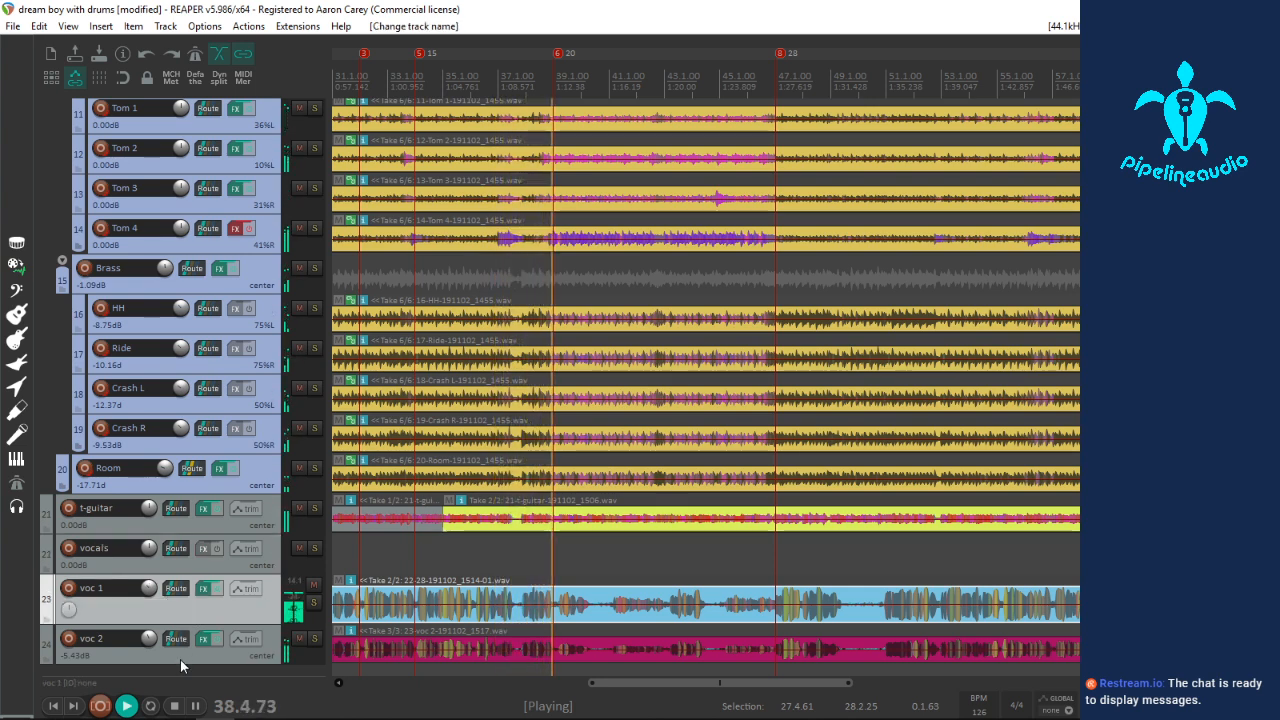
left_click_drag(180, 659, 181, 553)
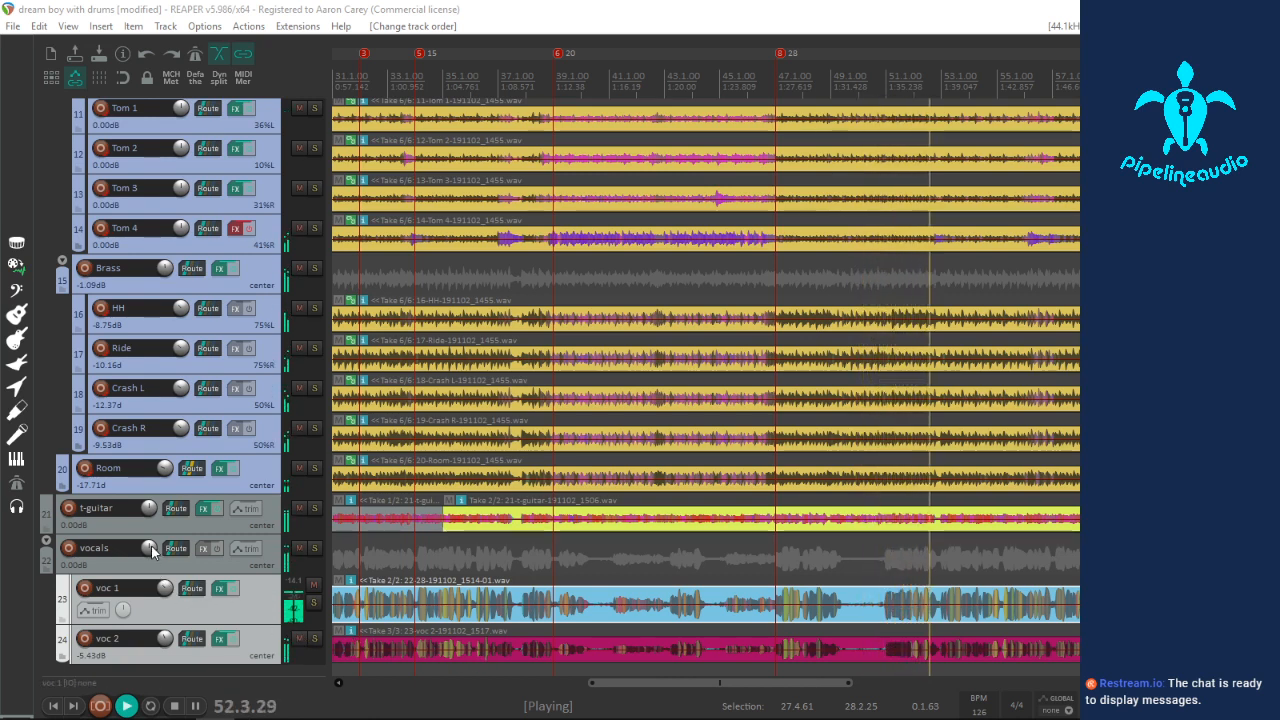
left_click_drag(151, 545, 151, 566)
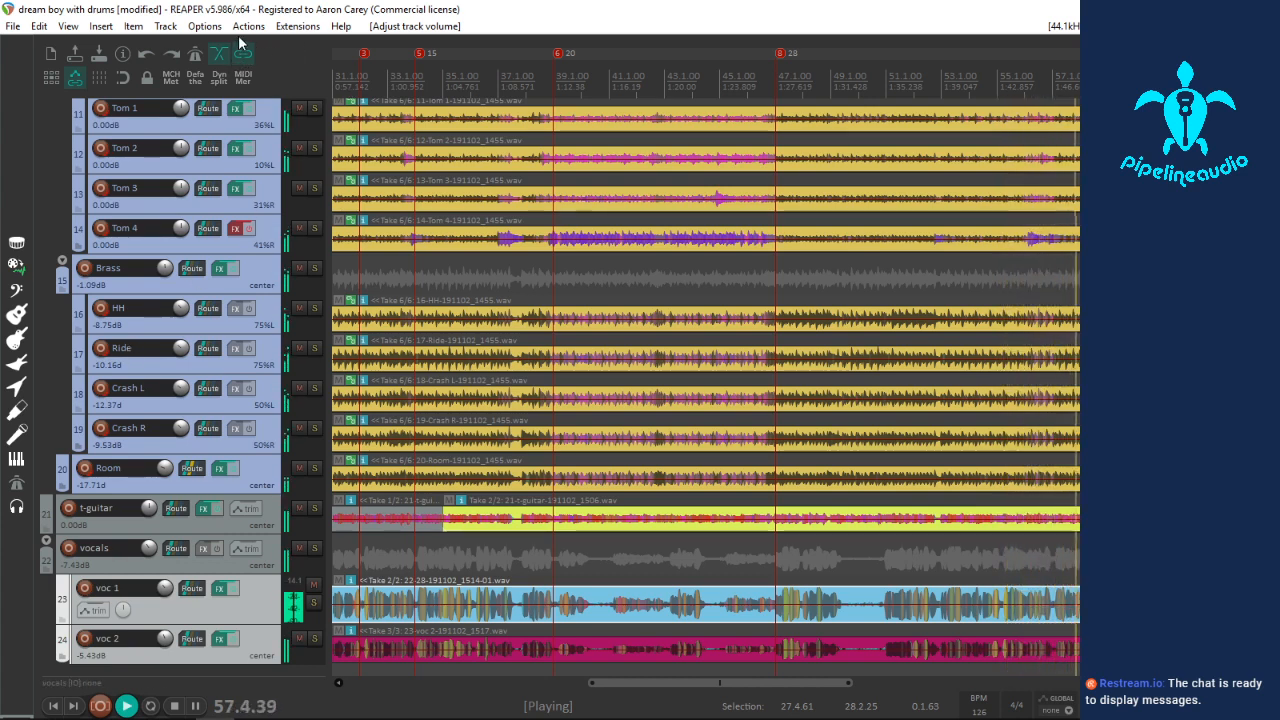
Step: Find actions matching "theme", run the Default_6.0 theme adjuster.lua script, and reposition its window so it is fully visible
left_click(248, 26)
left_click(300, 40)
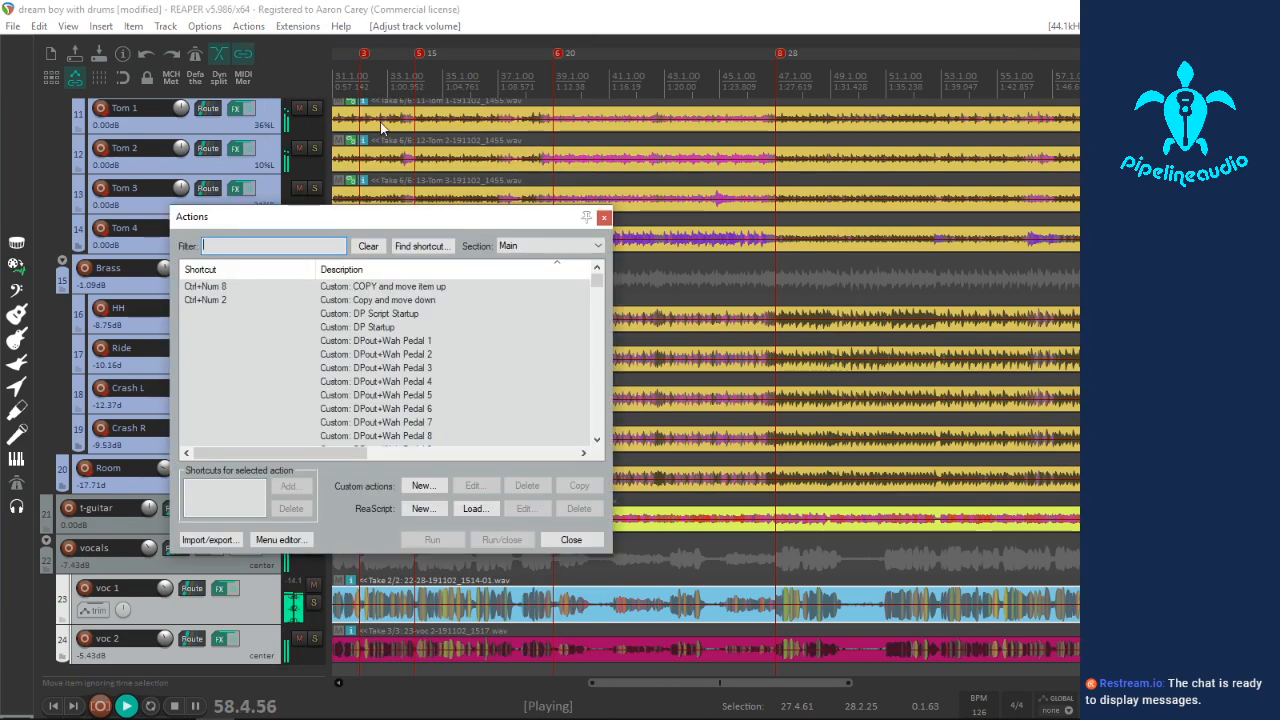
type("the")
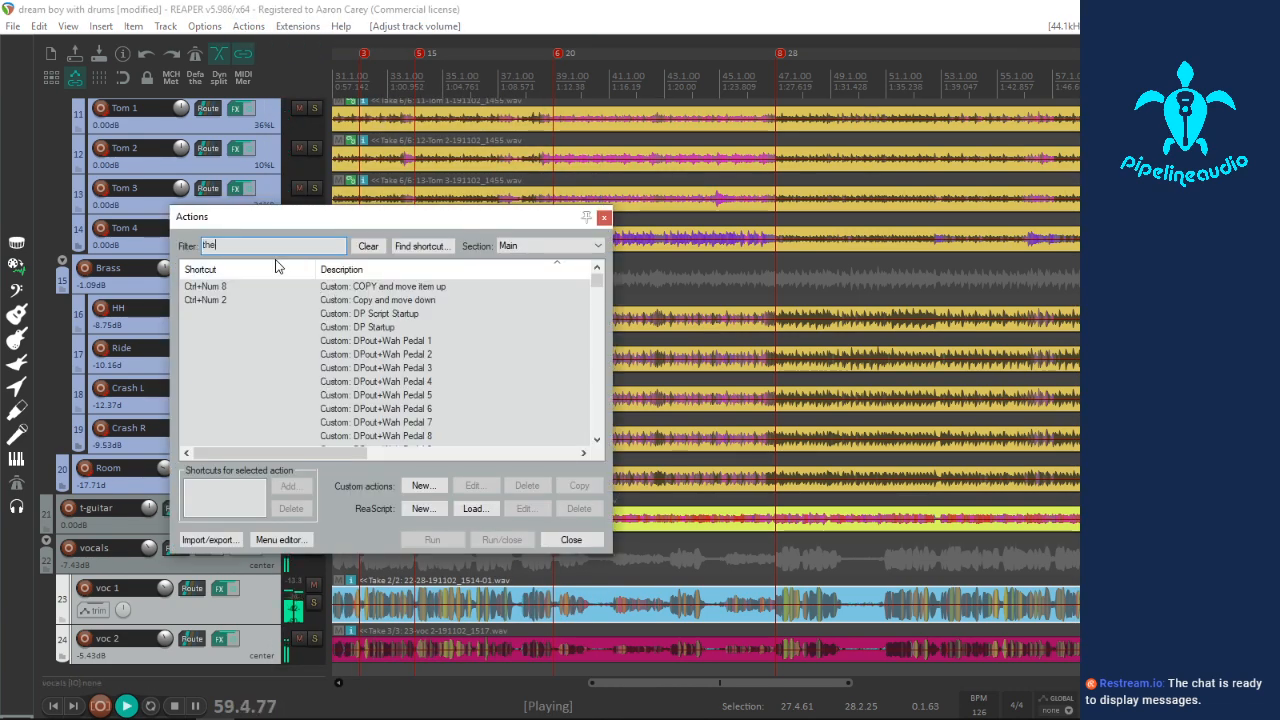
type("me")
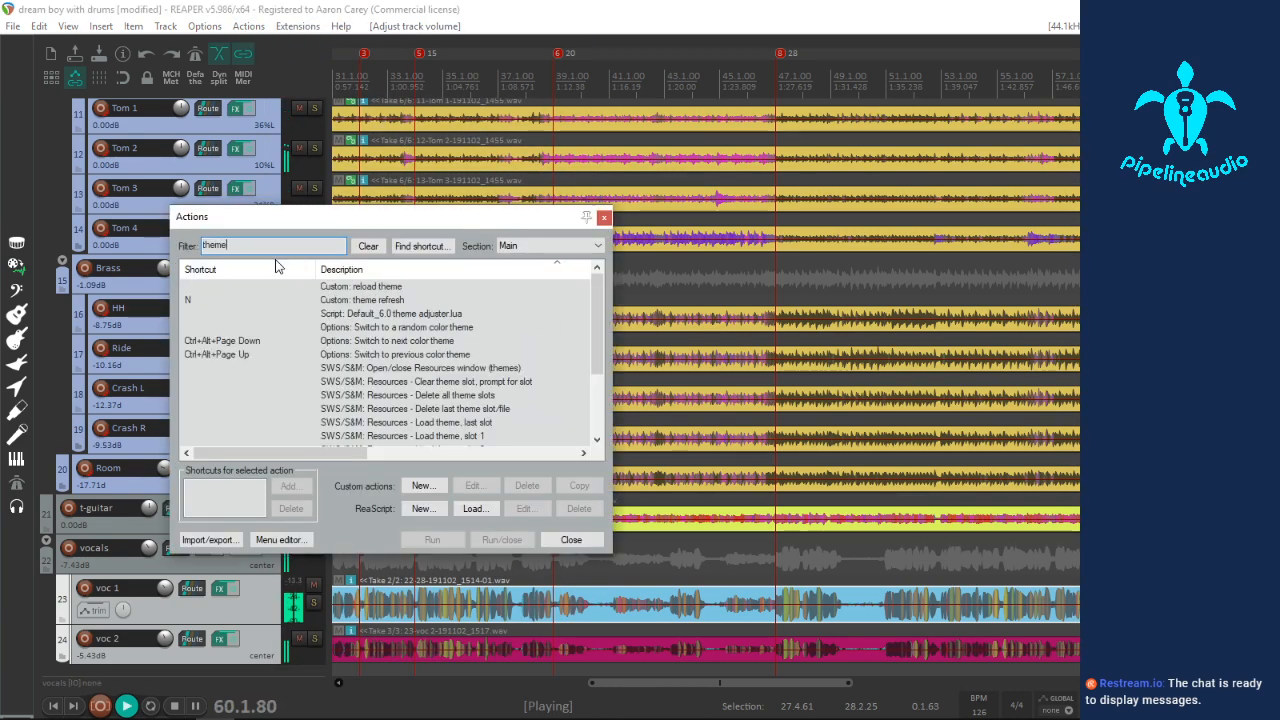
left_click(355, 314)
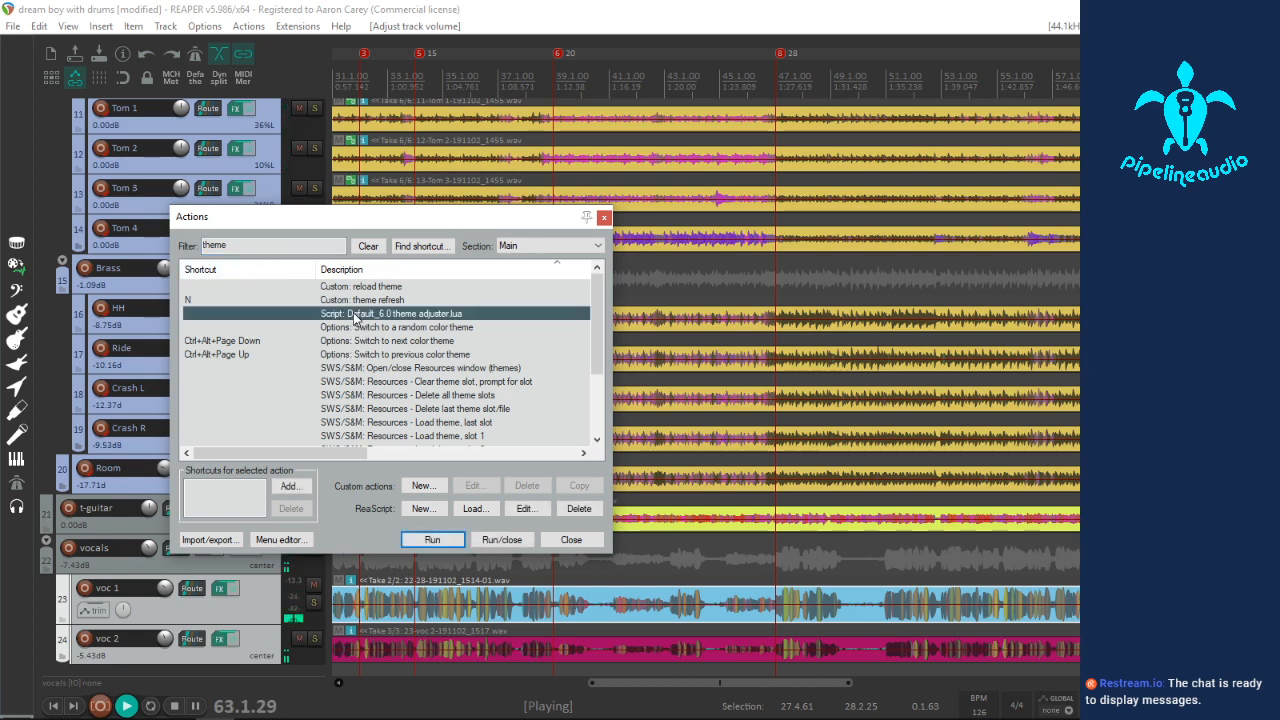
left_click(434, 540)
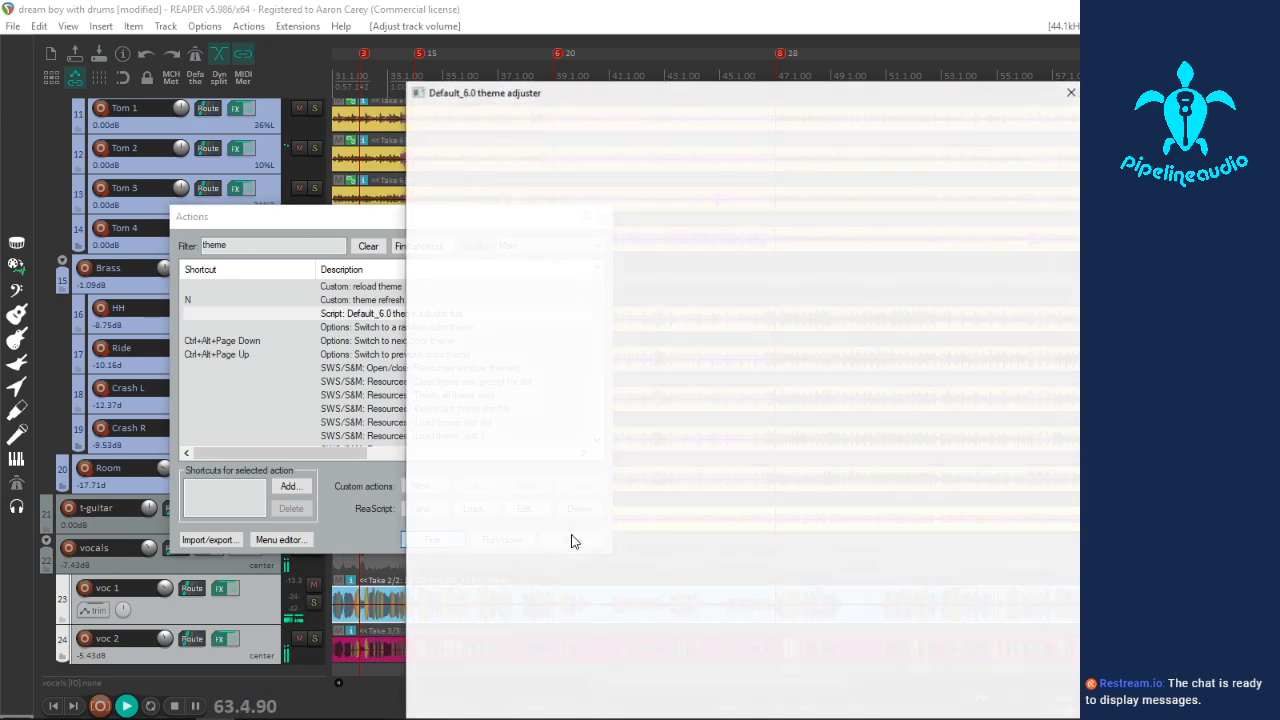
left_click_drag(637, 100, 0, 64)
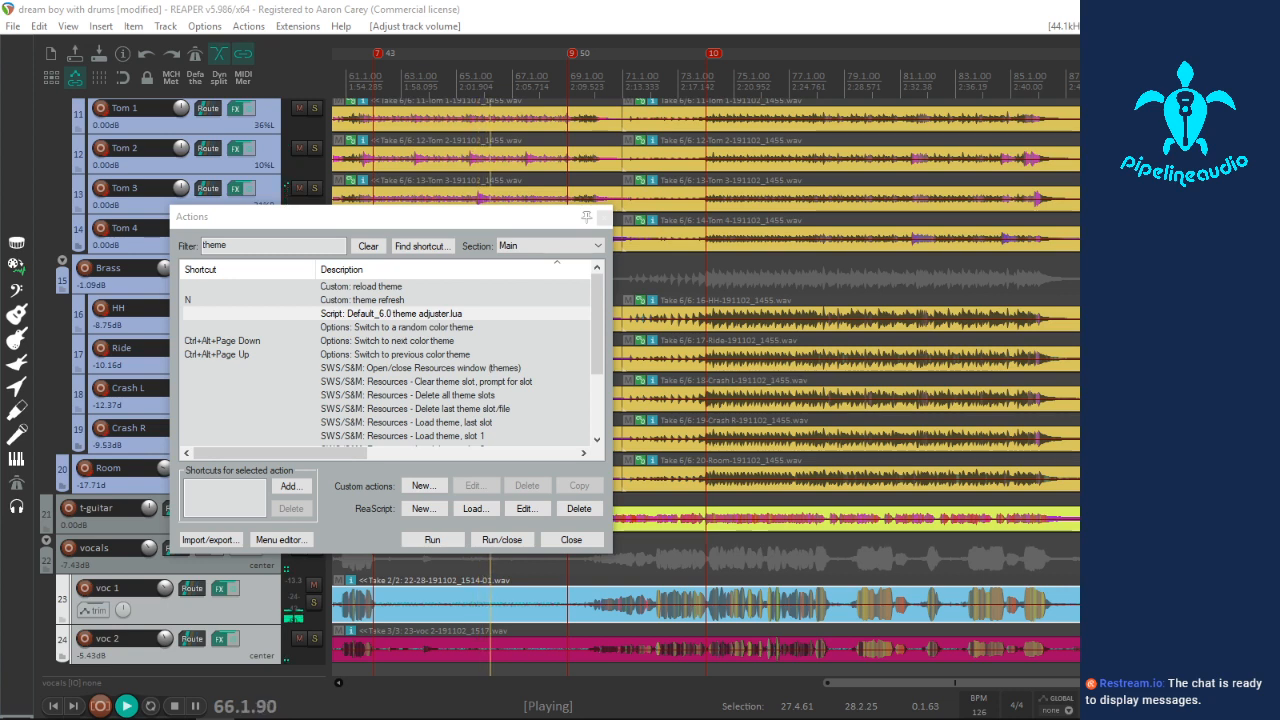
left_click_drag(0, 72, 450, 78)
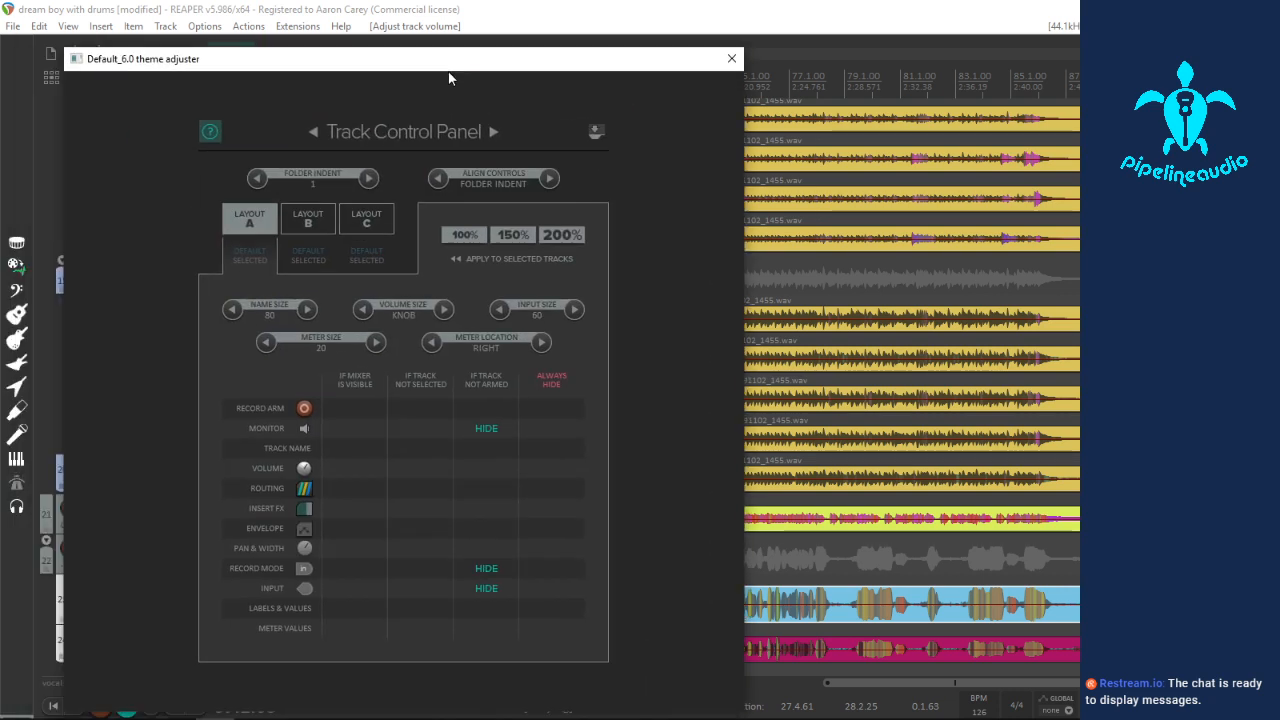
Step: In the Mixer Control Panel settings, disable Narrow Form for Layout A in all four track conditions, and close the theme adjuster and action list
left_click(495, 132)
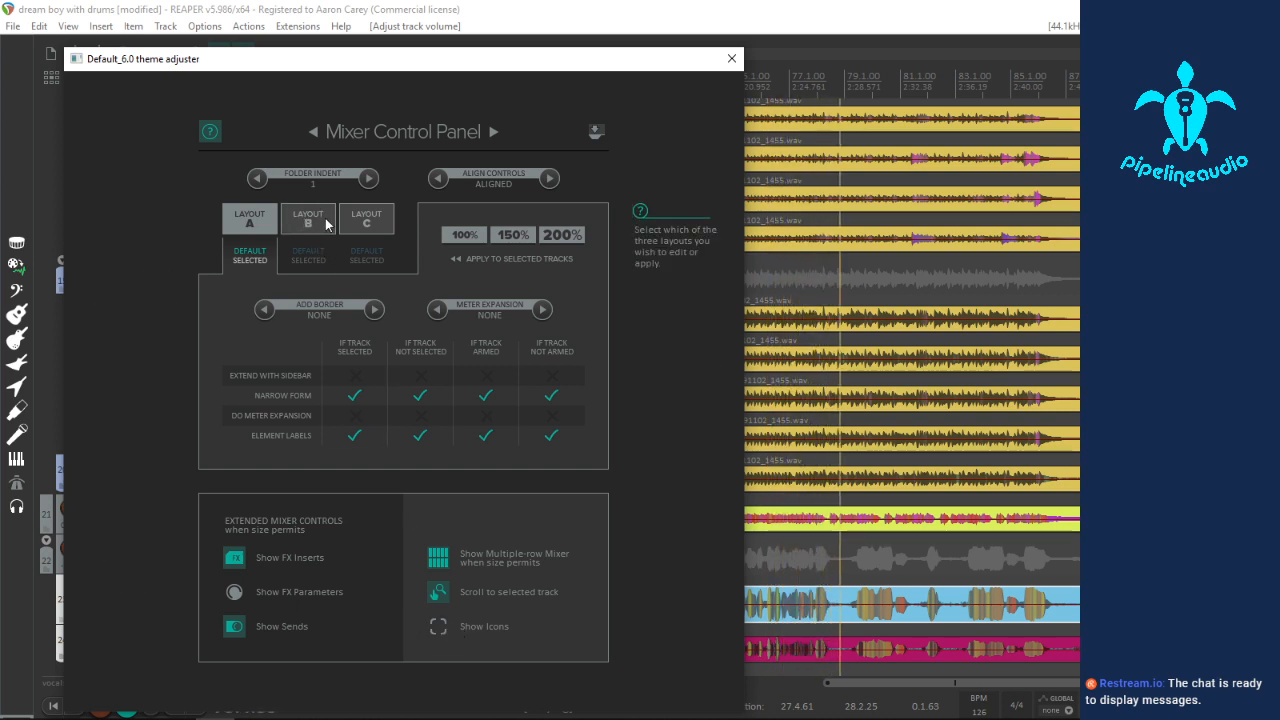
left_click(493, 132)
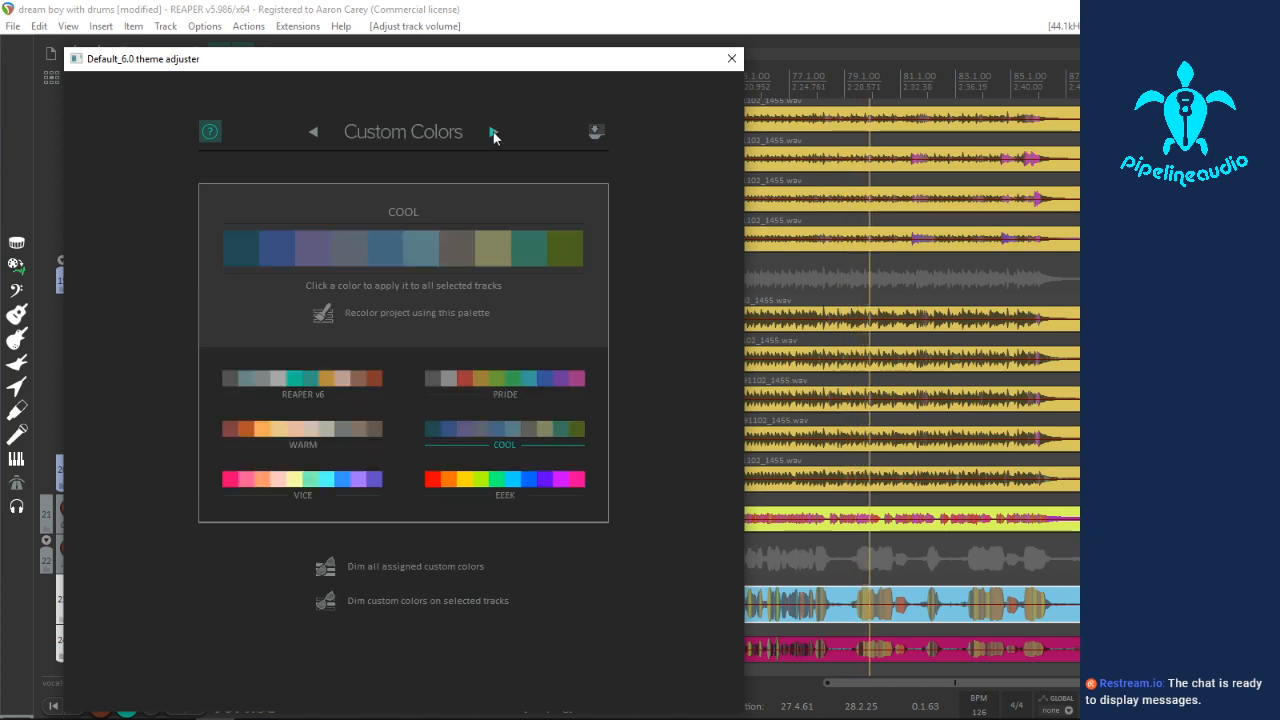
left_click(314, 133)
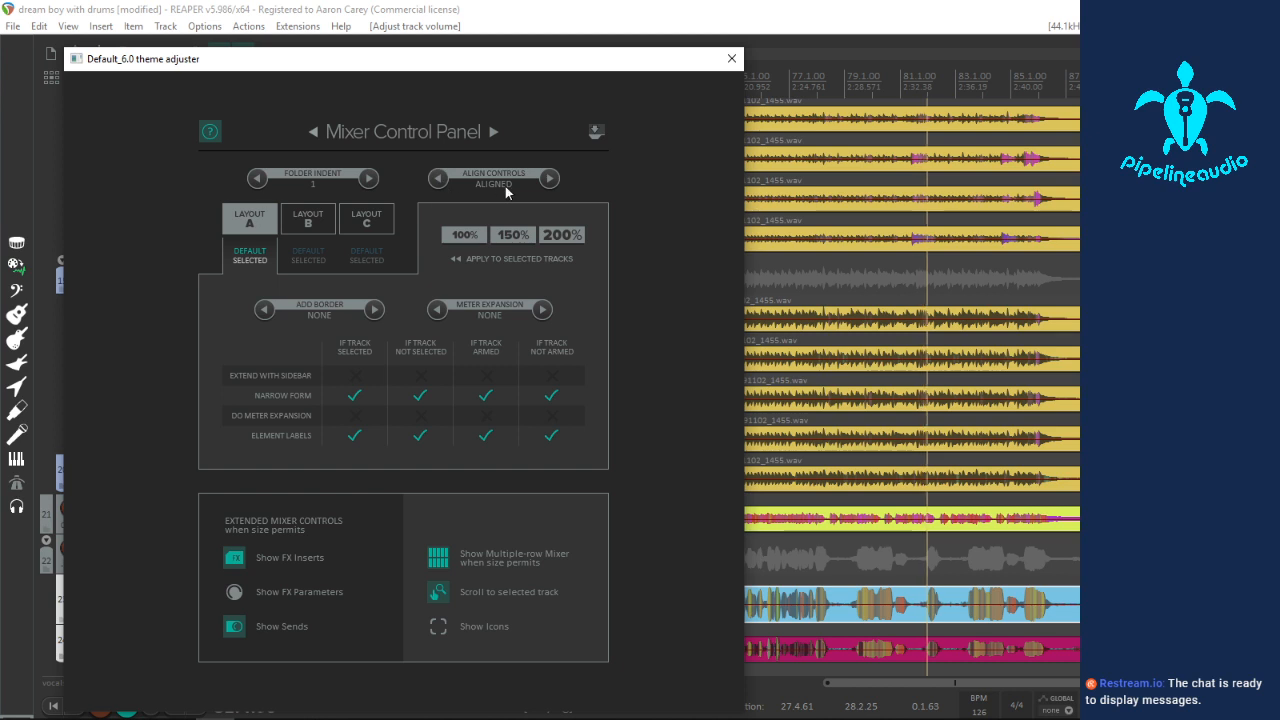
left_click(437, 179)
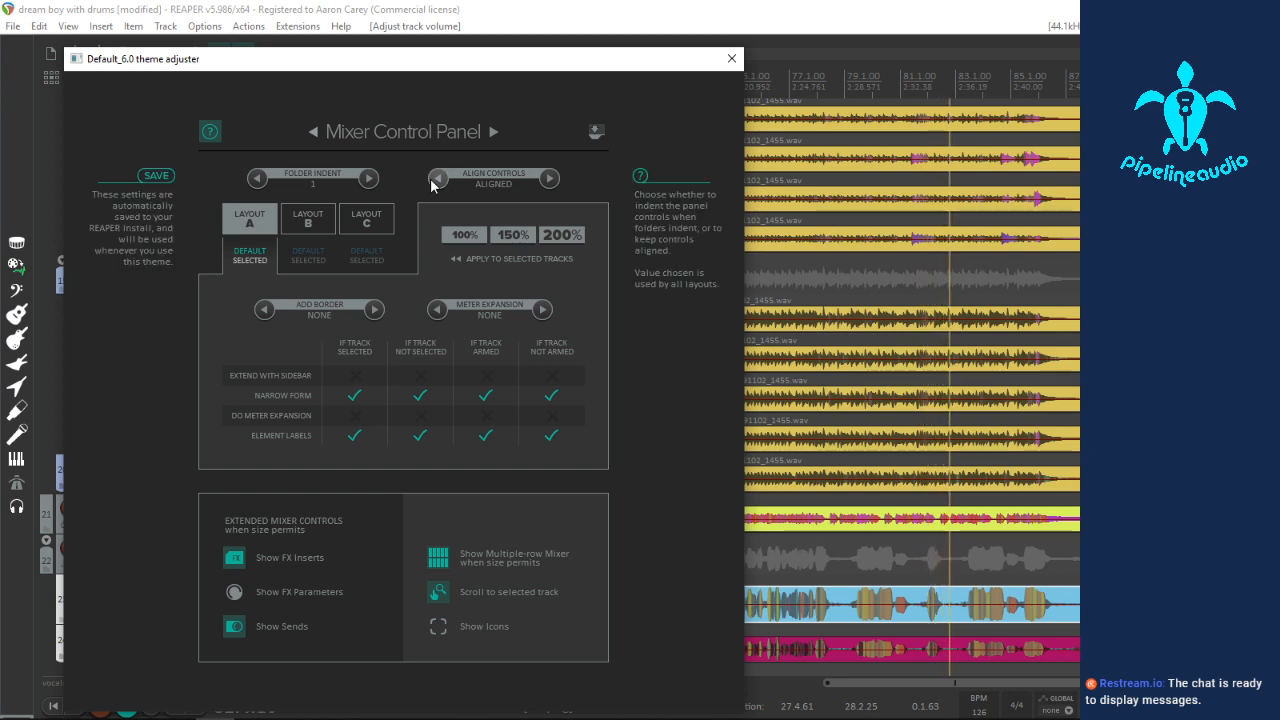
left_click(310, 225)
left_click(247, 224)
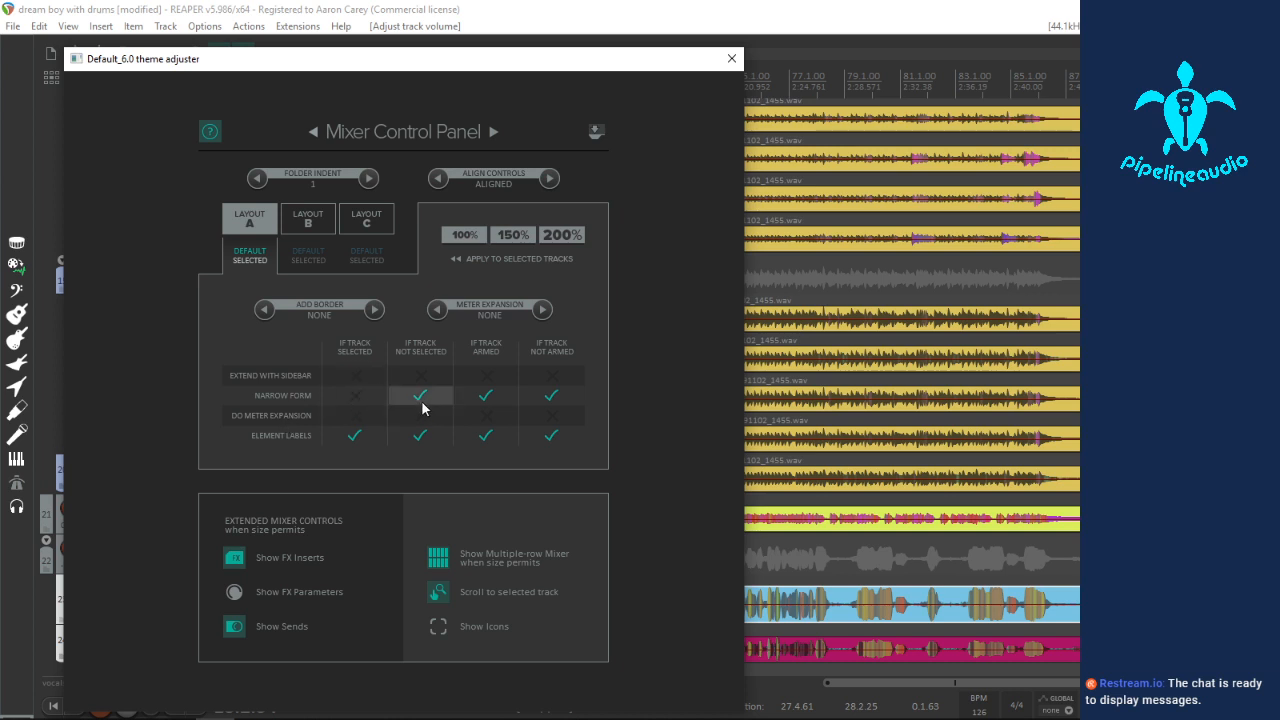
left_click(484, 397)
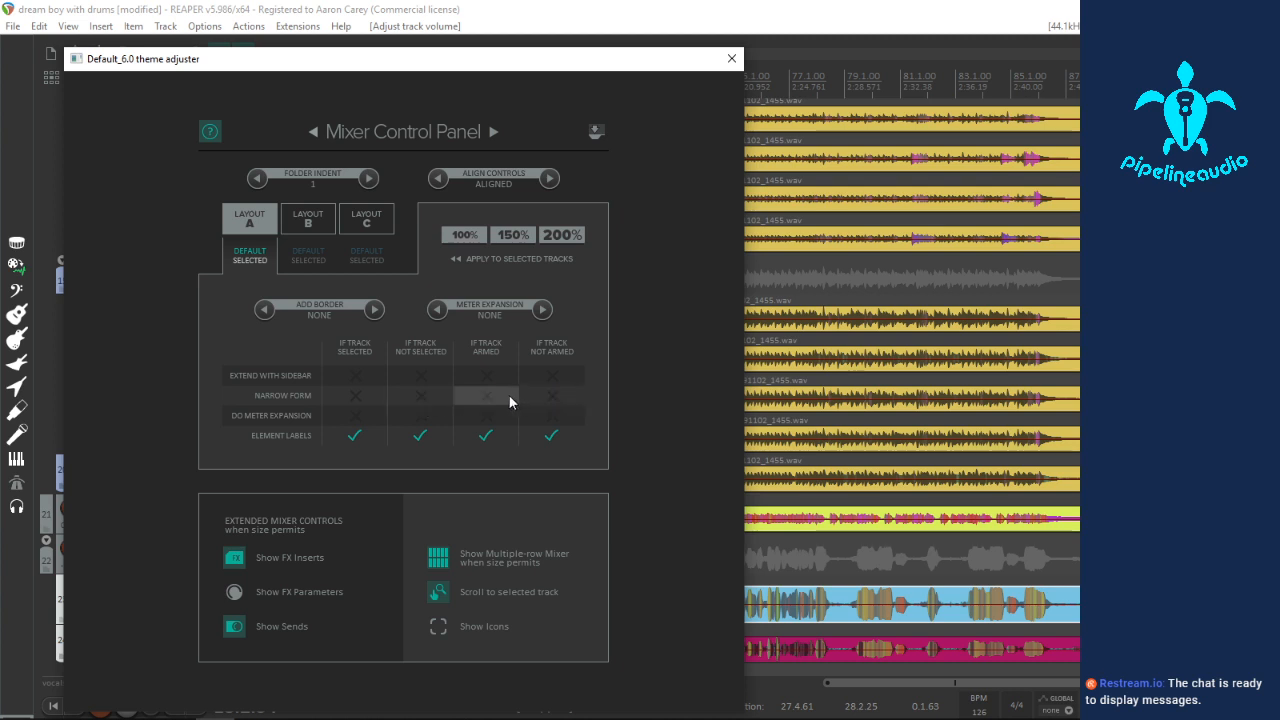
left_click(732, 60)
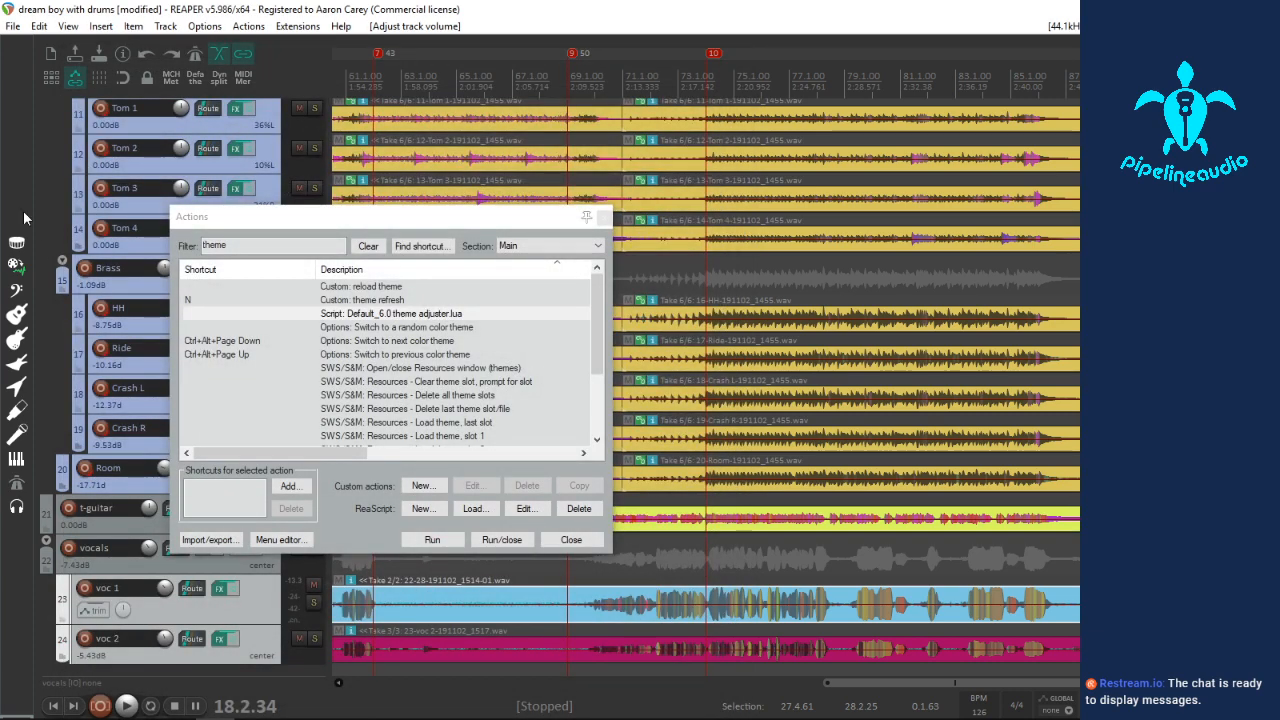
left_click(572, 540)
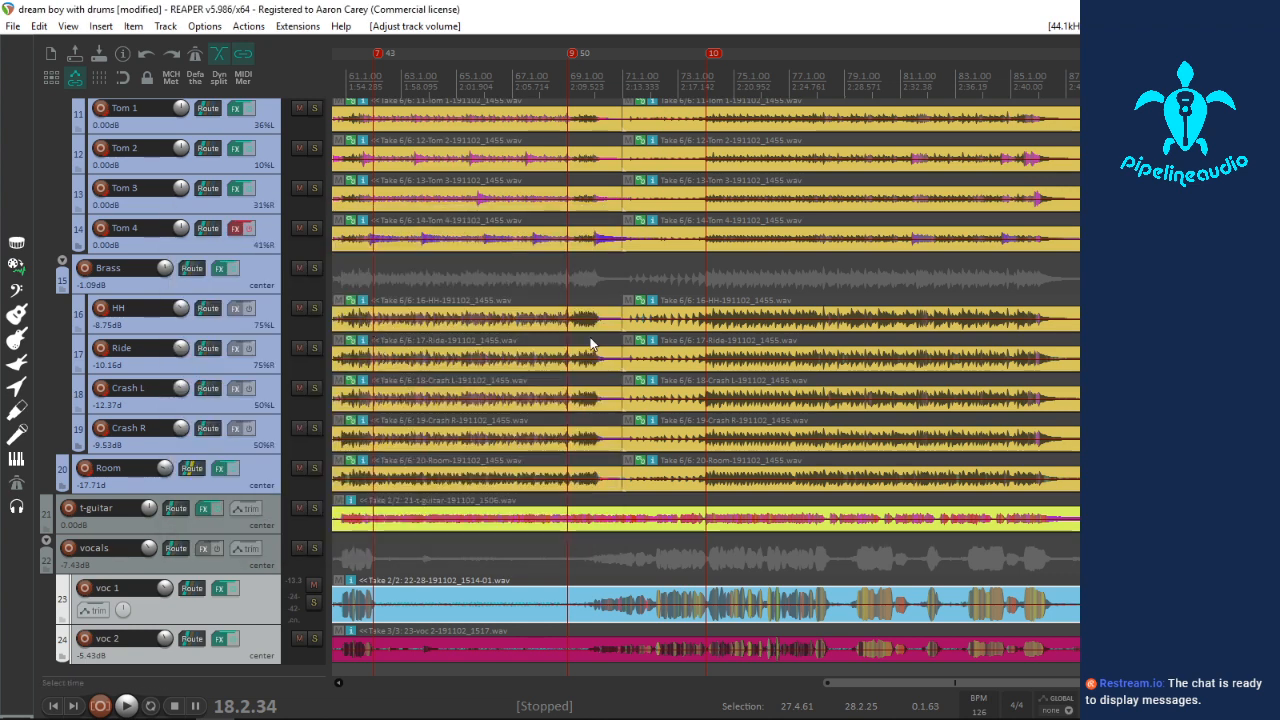
Step: Place the edit cursor just before marker 4 and play the full mix from there
scroll(590, 343, "down", 3)
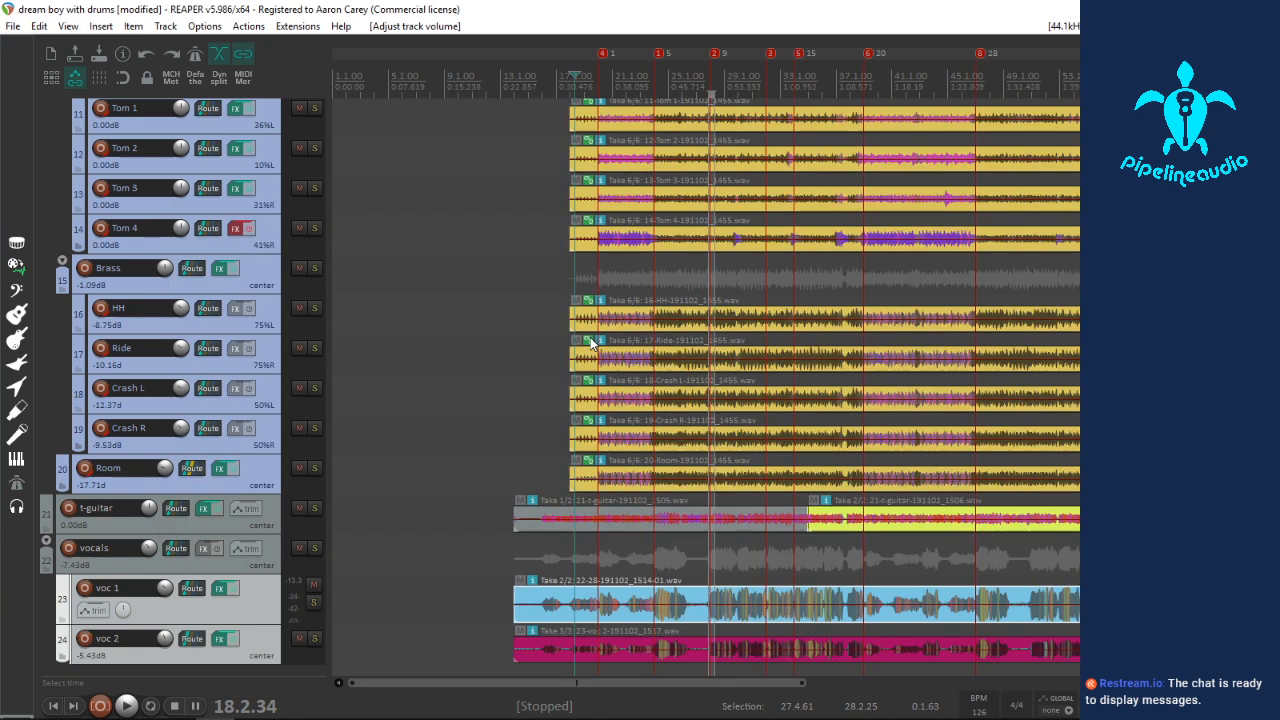
left_click(590, 266)
key("space")
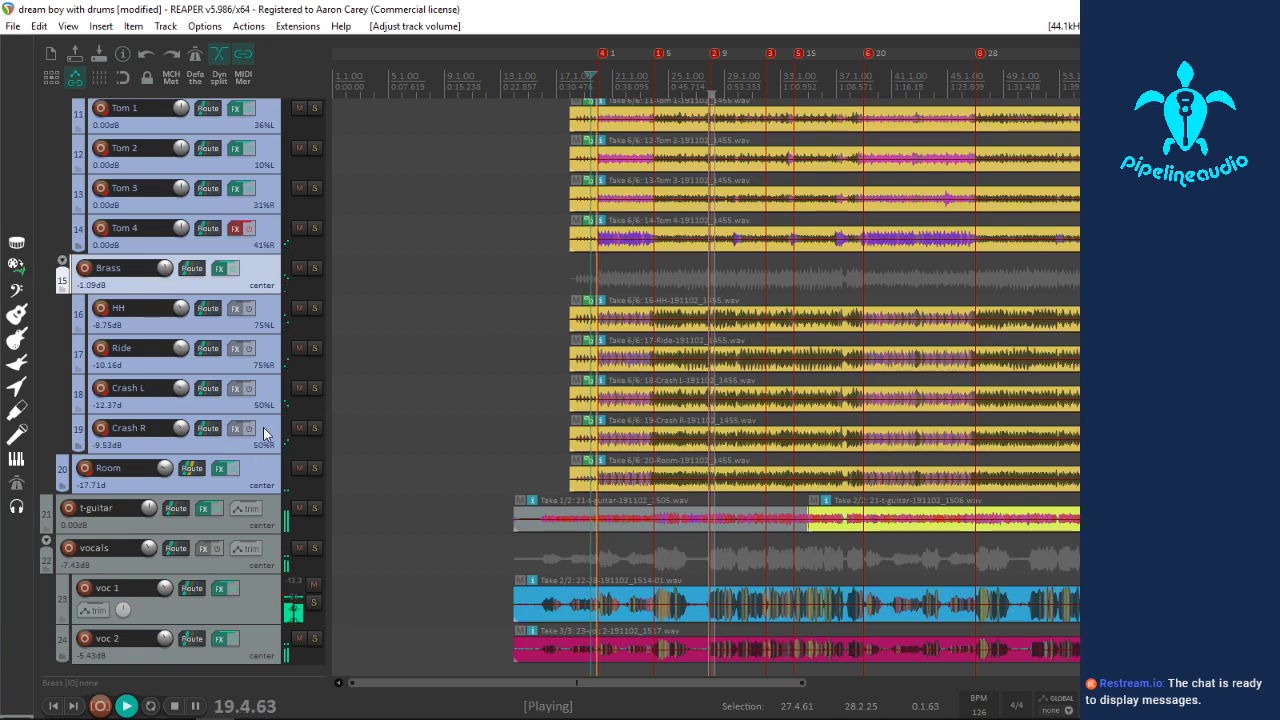
Step: Lower the vocals folder track's volume to -16.7 dB and the t-guitar track's volume to -9.51 dB
left_click_drag(148, 548, 148, 580)
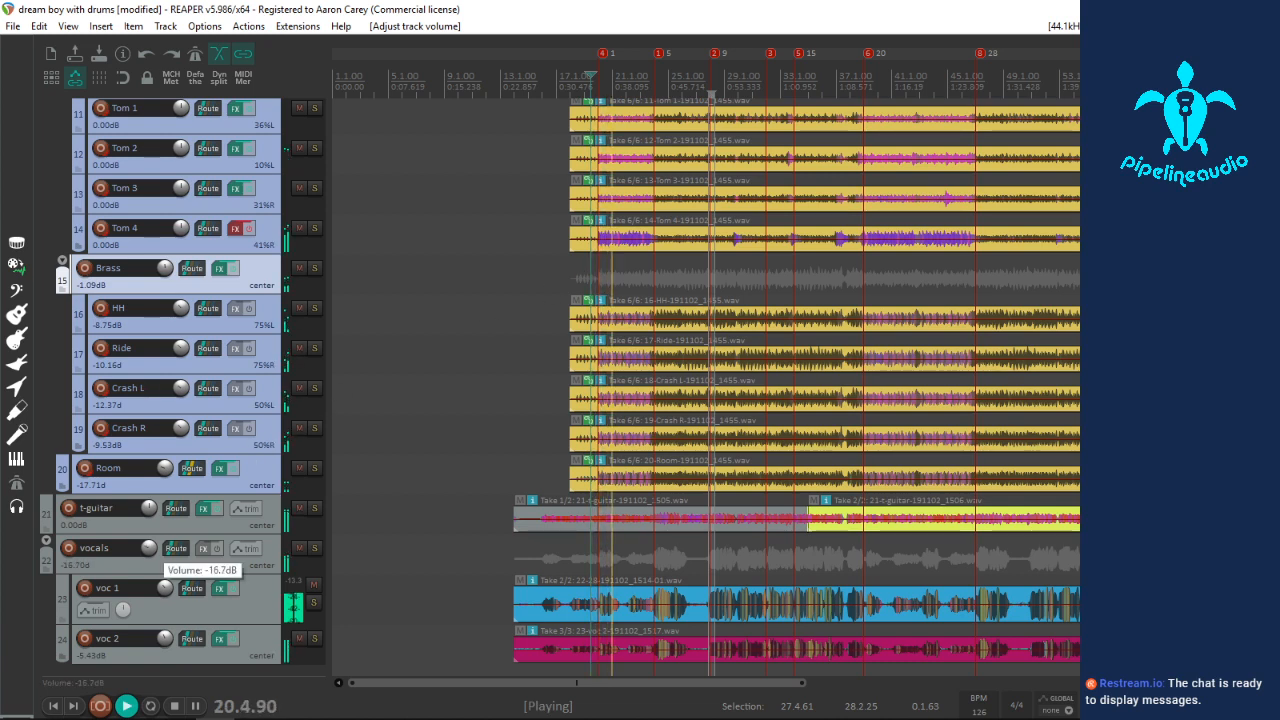
left_click_drag(148, 508, 148, 538)
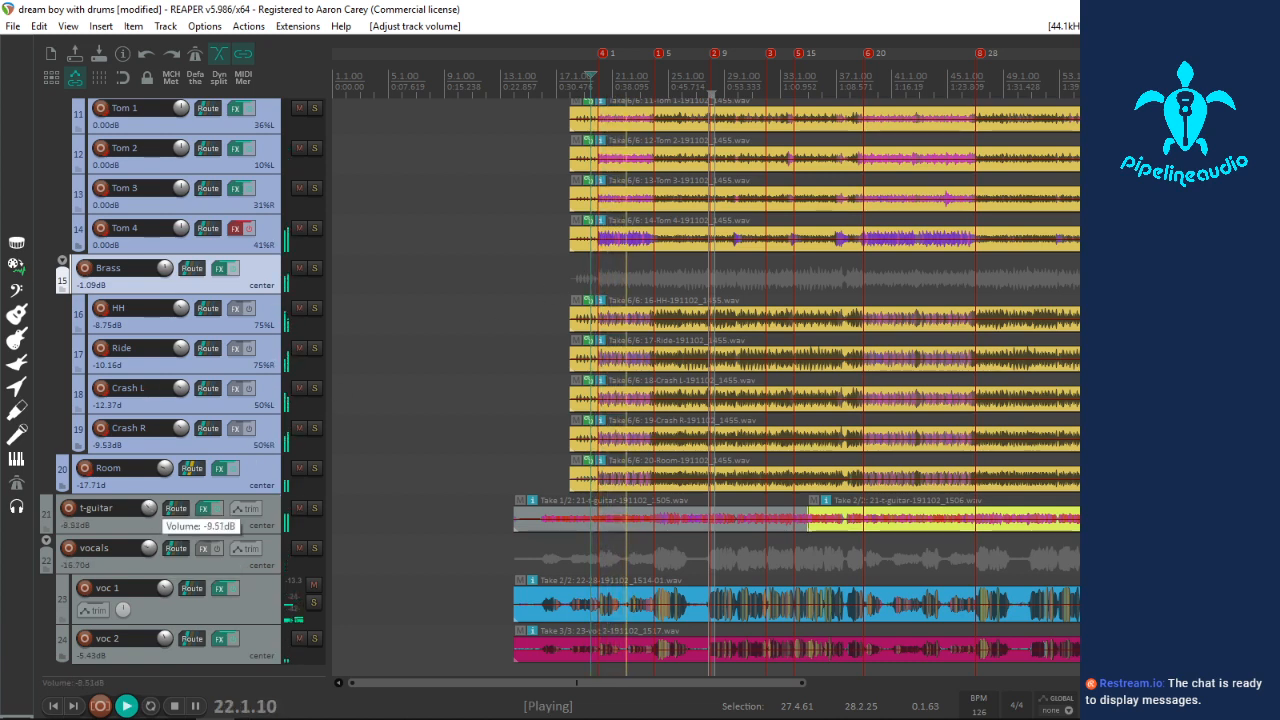
scroll(158, 467, "up", 8)
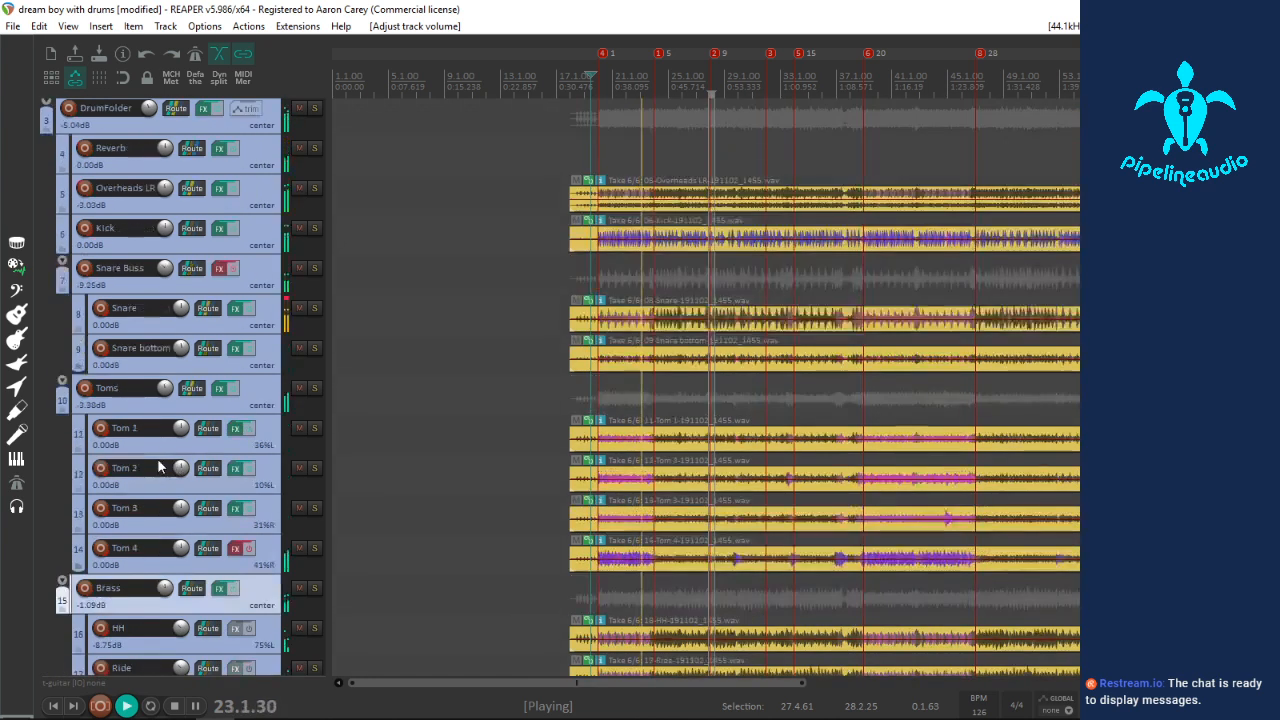
scroll(158, 467, "up", 2)
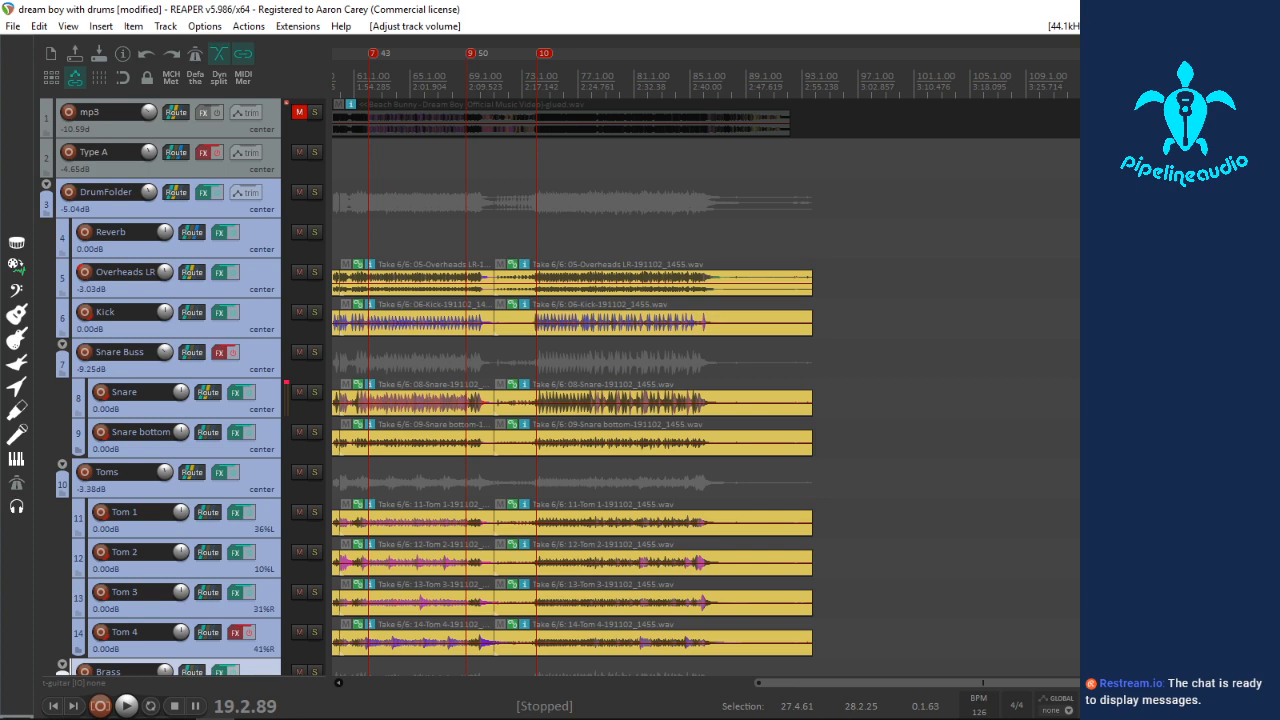
Step: Place the edit cursor just before marker 4 and audition the rebalanced mix from there
left_click(363, 230)
scroll(363, 230, "down", 2)
left_click(464, 224)
key("space")
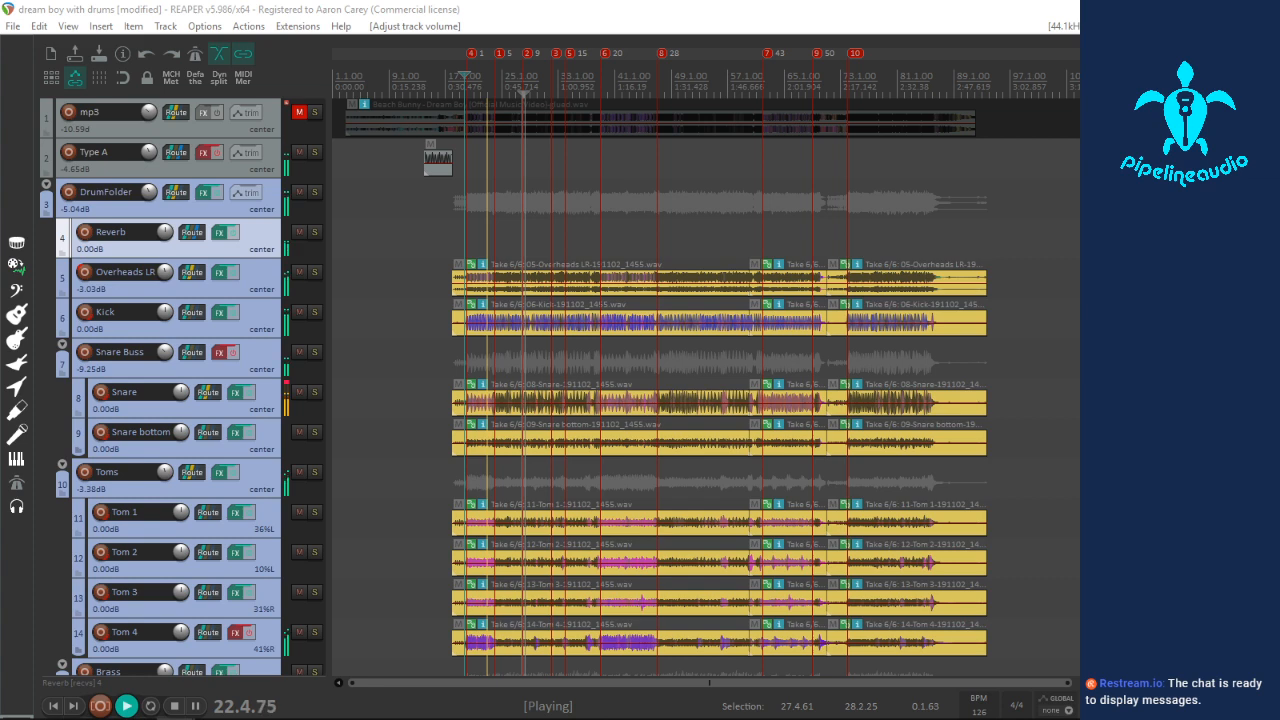
Step: Raise the vocals folder track's volume to -7.43 dB while the mix plays
scroll(138, 508, "down", 3)
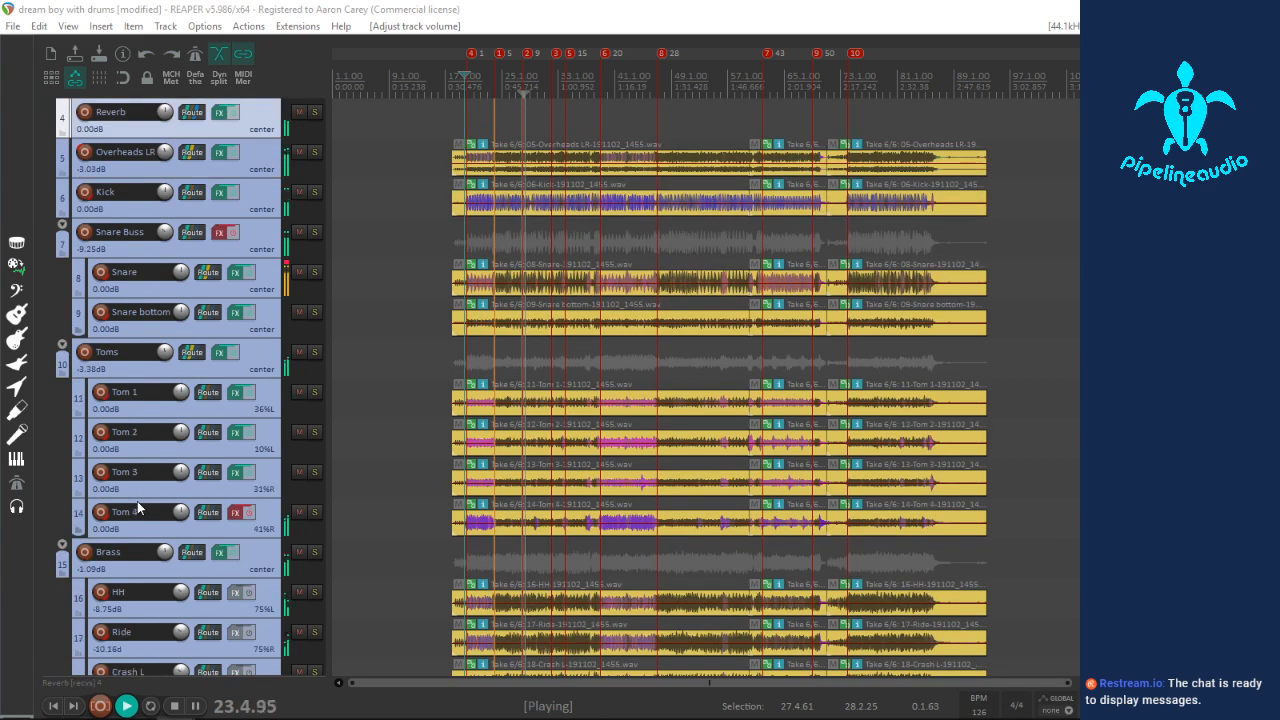
scroll(138, 508, "down", 4)
scroll(138, 508, "down", 3)
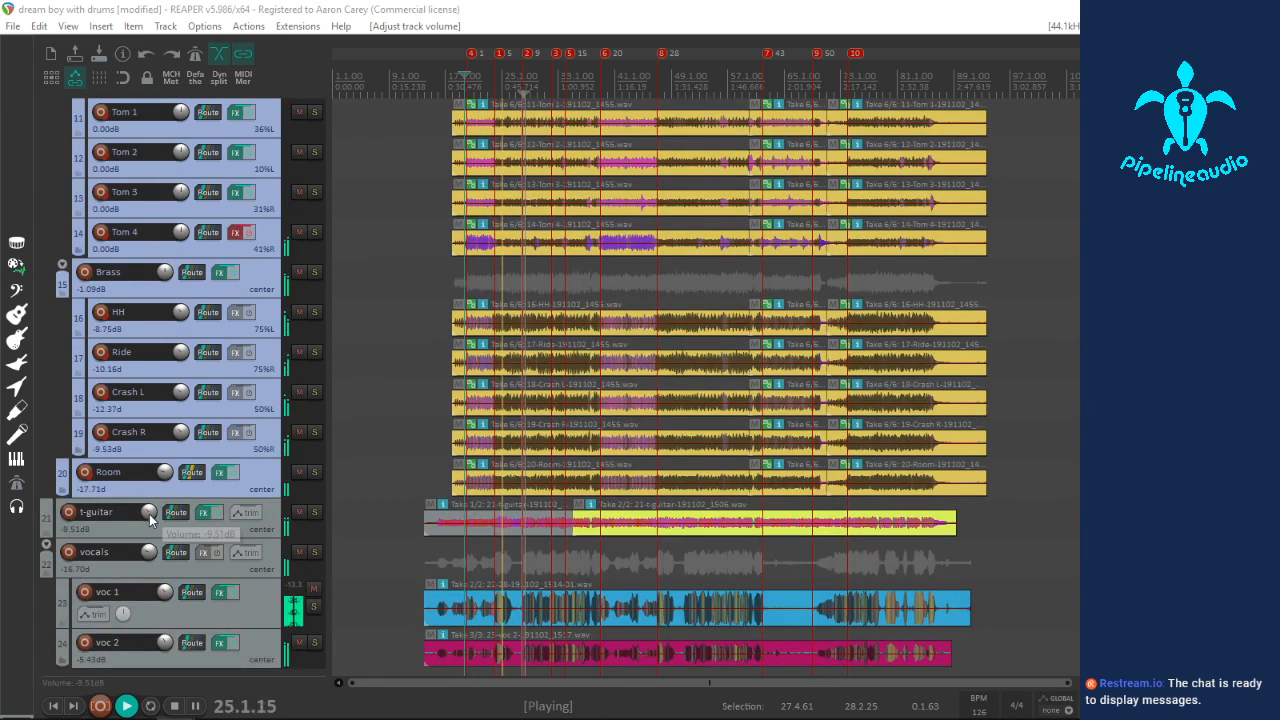
scroll(150, 553, "up", 3)
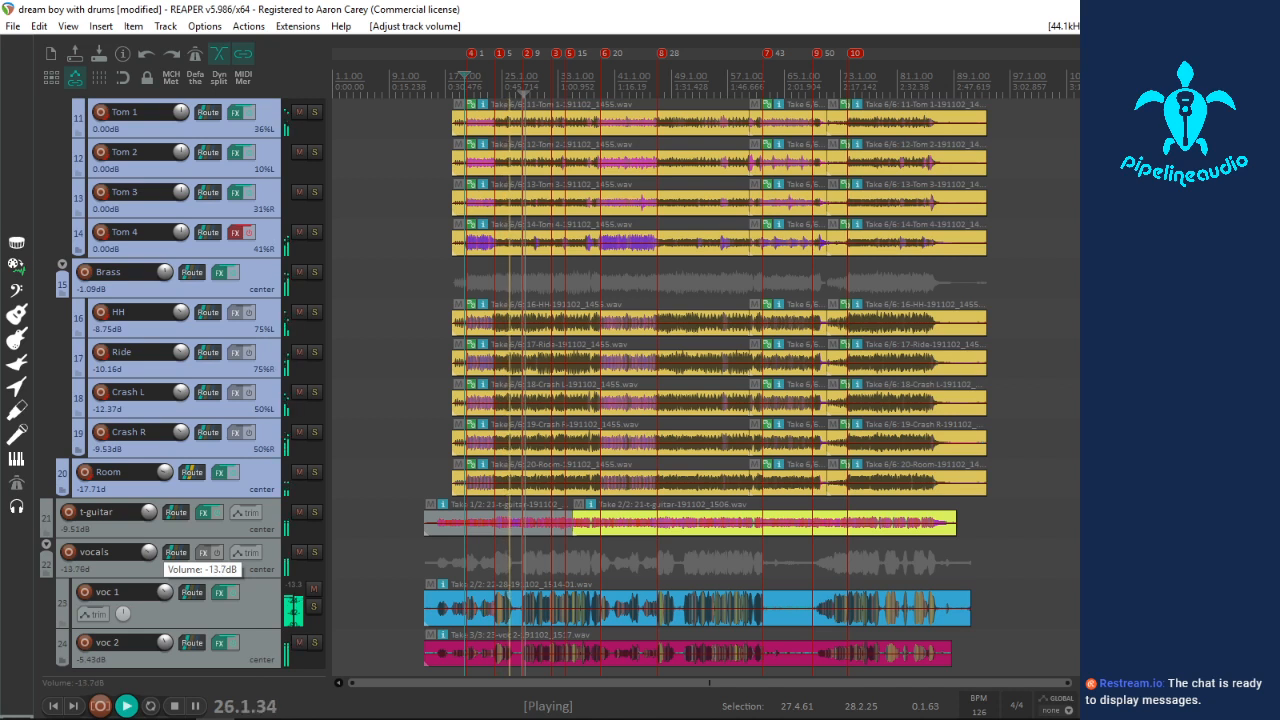
scroll(148, 552, "up", 6)
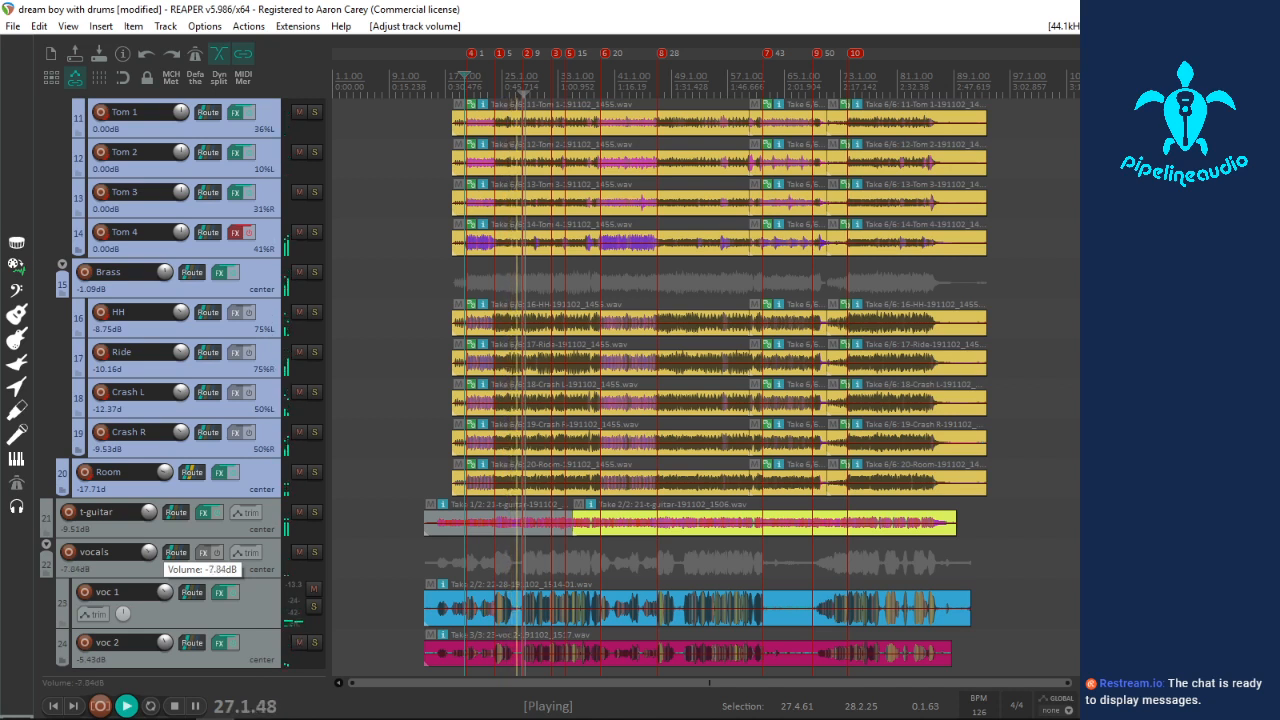
scroll(148, 552, "up", 1)
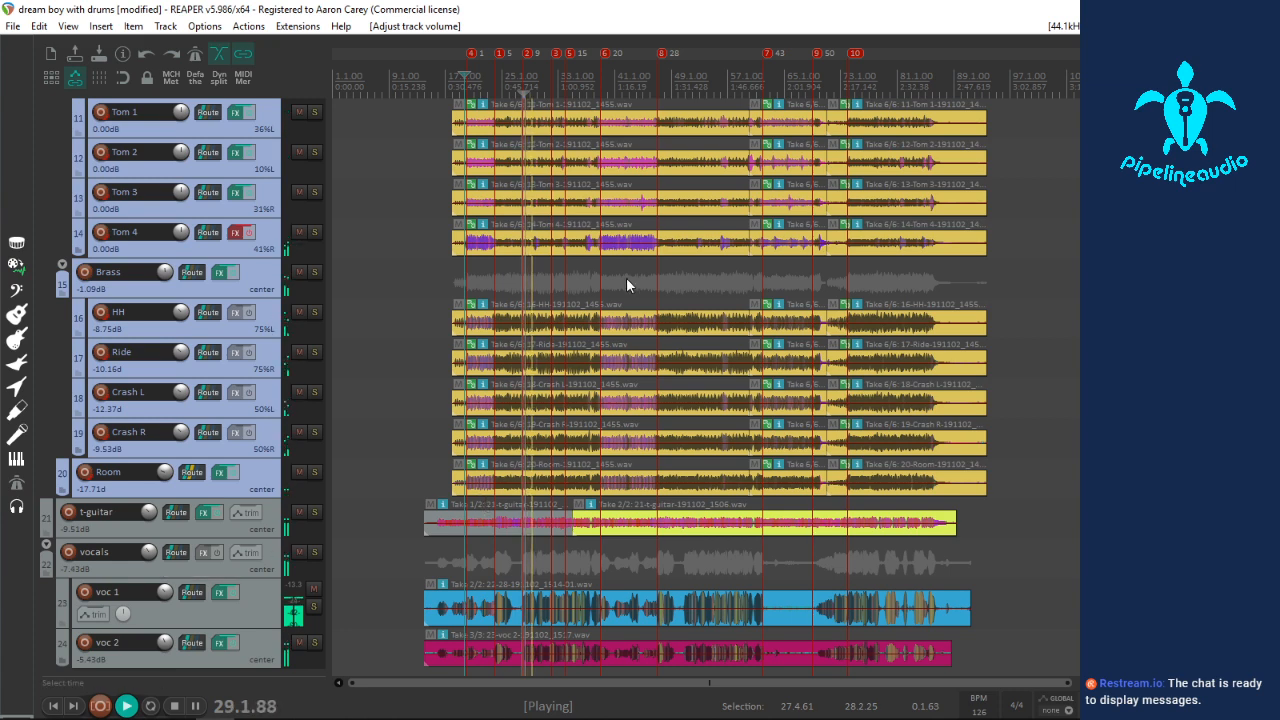
Step: Select the first Overheads LR item, stop playback, and switch the grouped drum items to take 1 of 6
scroll(172, 328, "up", 2)
scroll(172, 328, "up", 3)
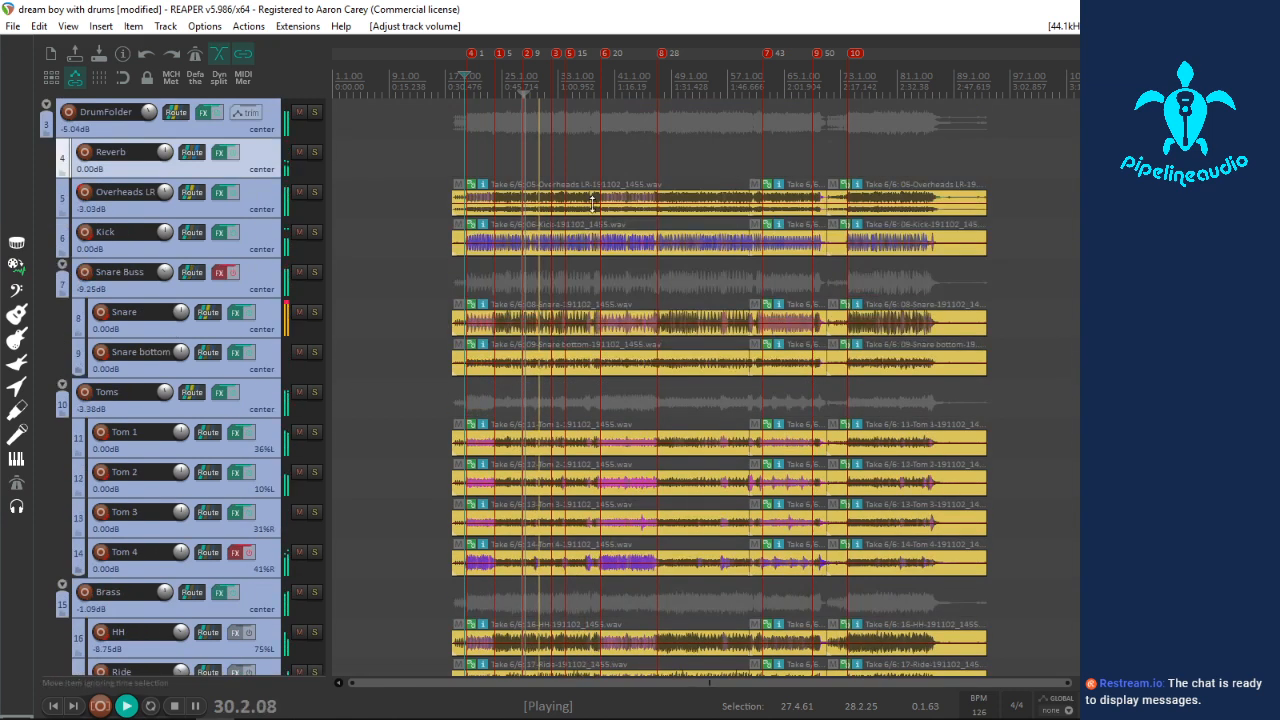
left_click(516, 201)
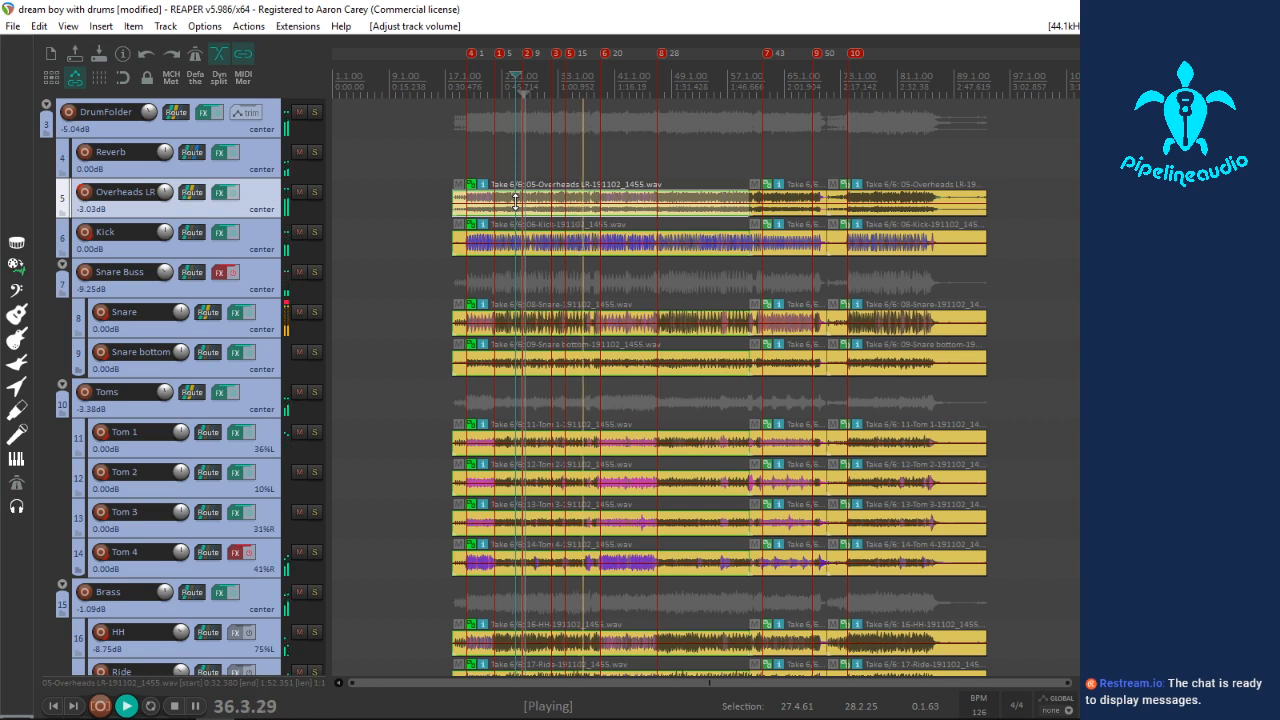
key("space")
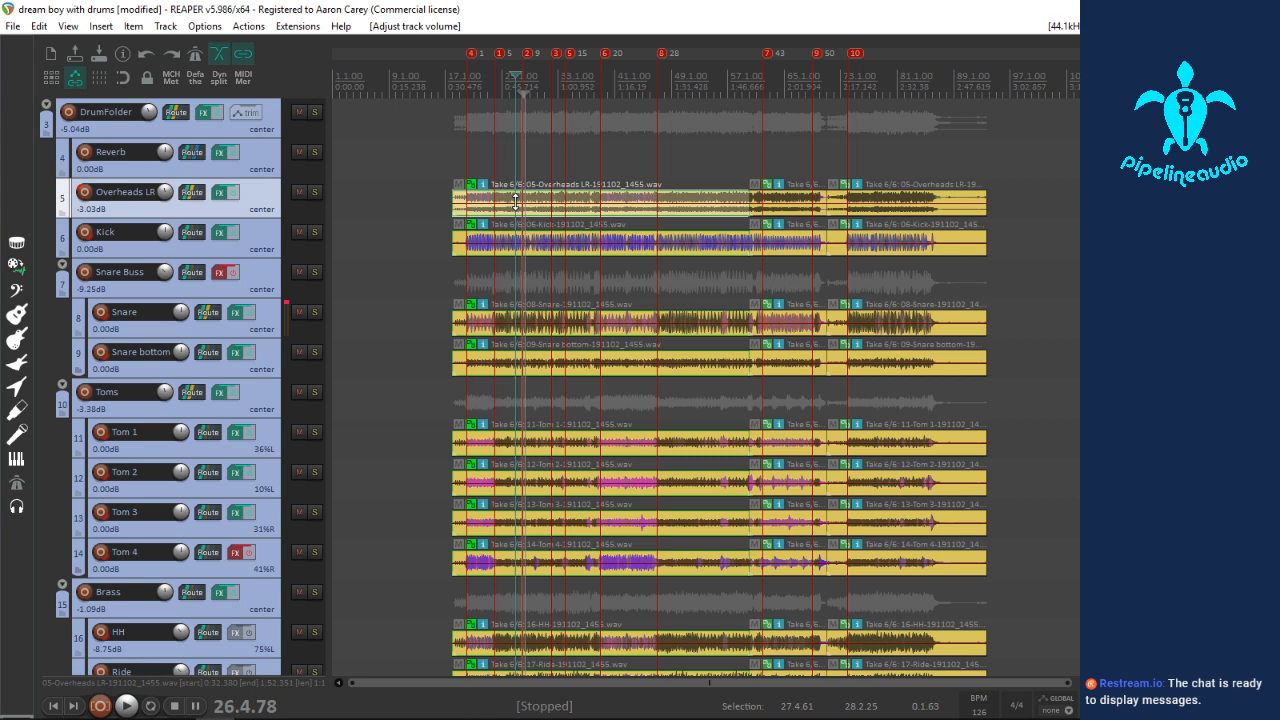
key("t")
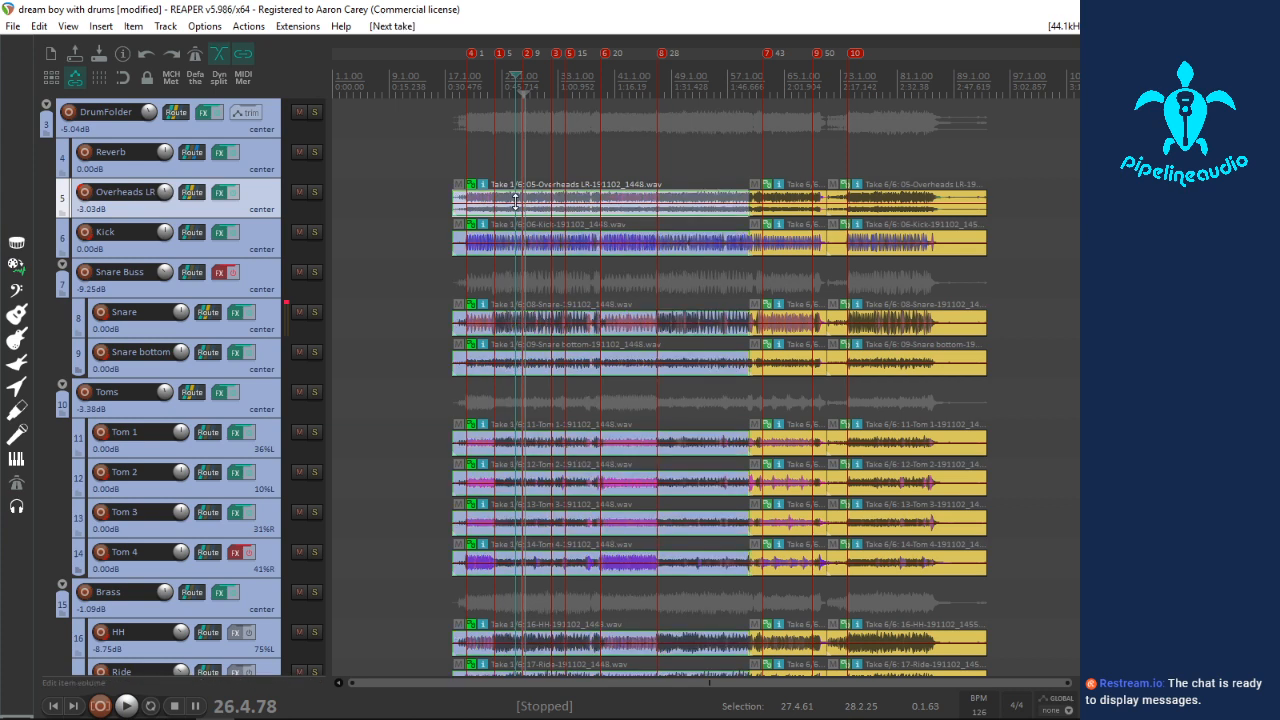
Step: Move the edit cursor to the count-in at about 19.3.32, audition drum take 1 with the mix, and stop playback
left_click(463, 202)
scroll(465, 204, "up", 6)
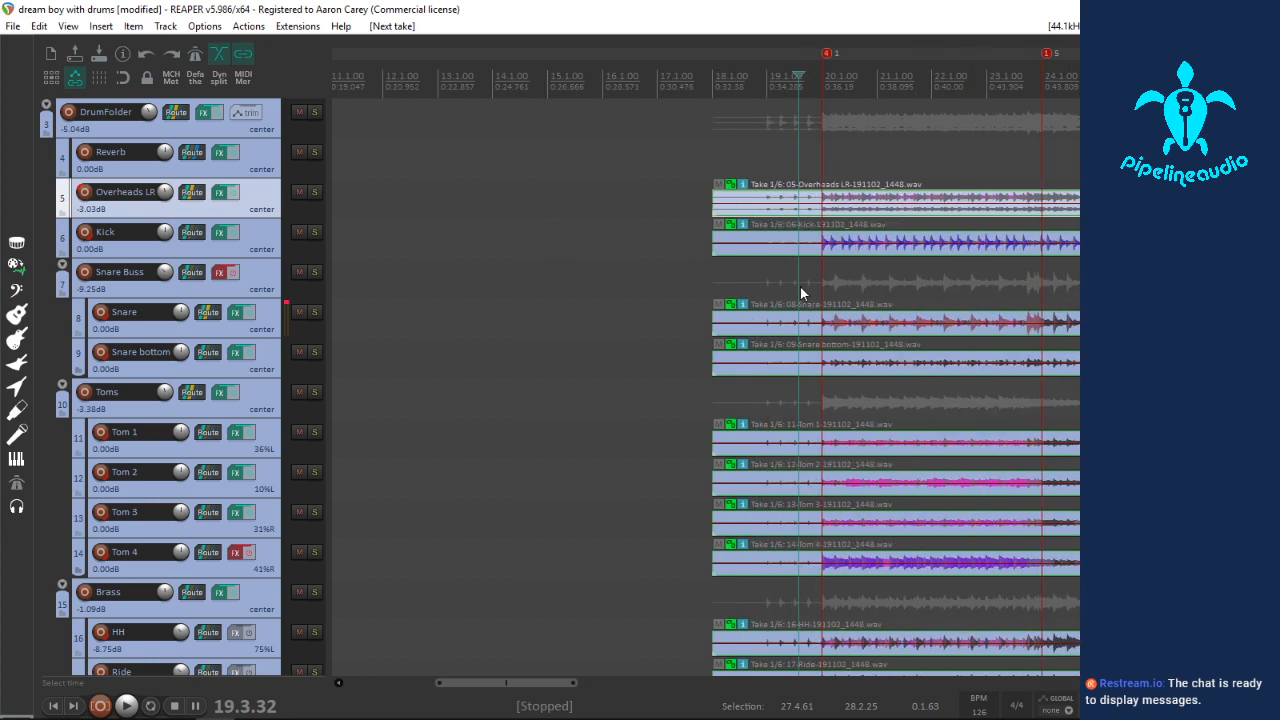
scroll(799, 287, "down", 2)
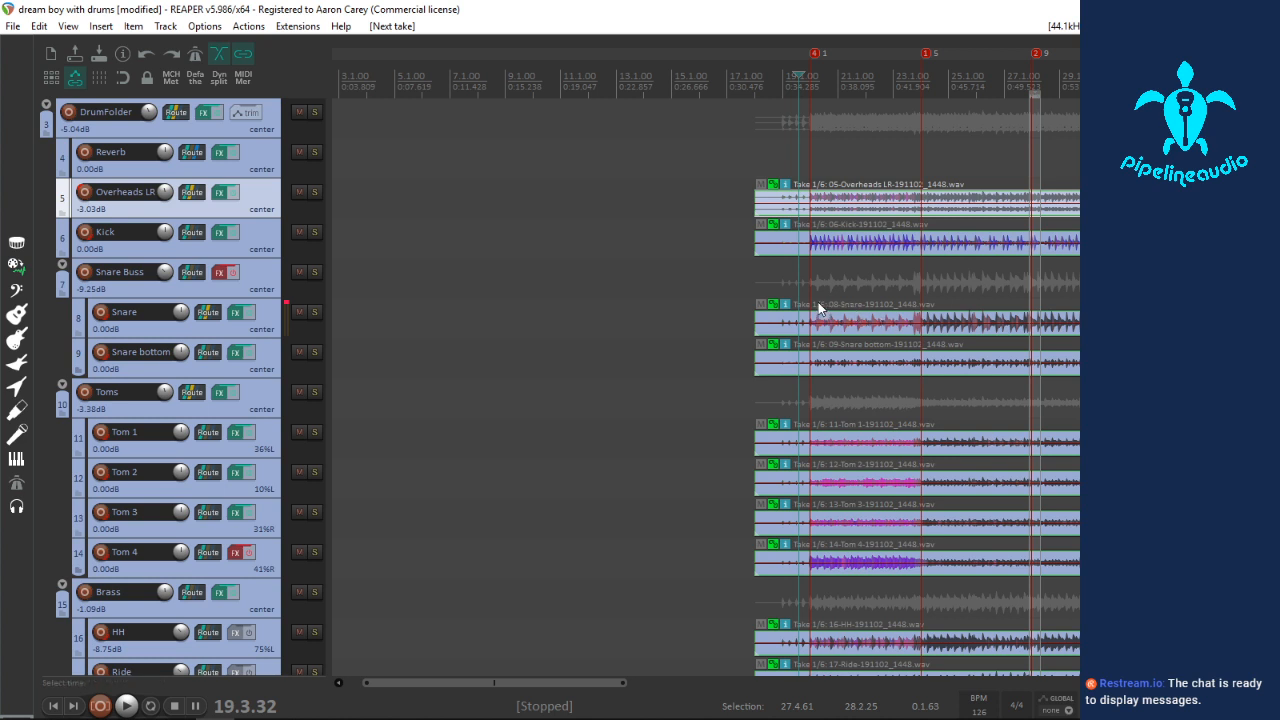
scroll(815, 308, "down", 1)
scroll(810, 302, "down", 1)
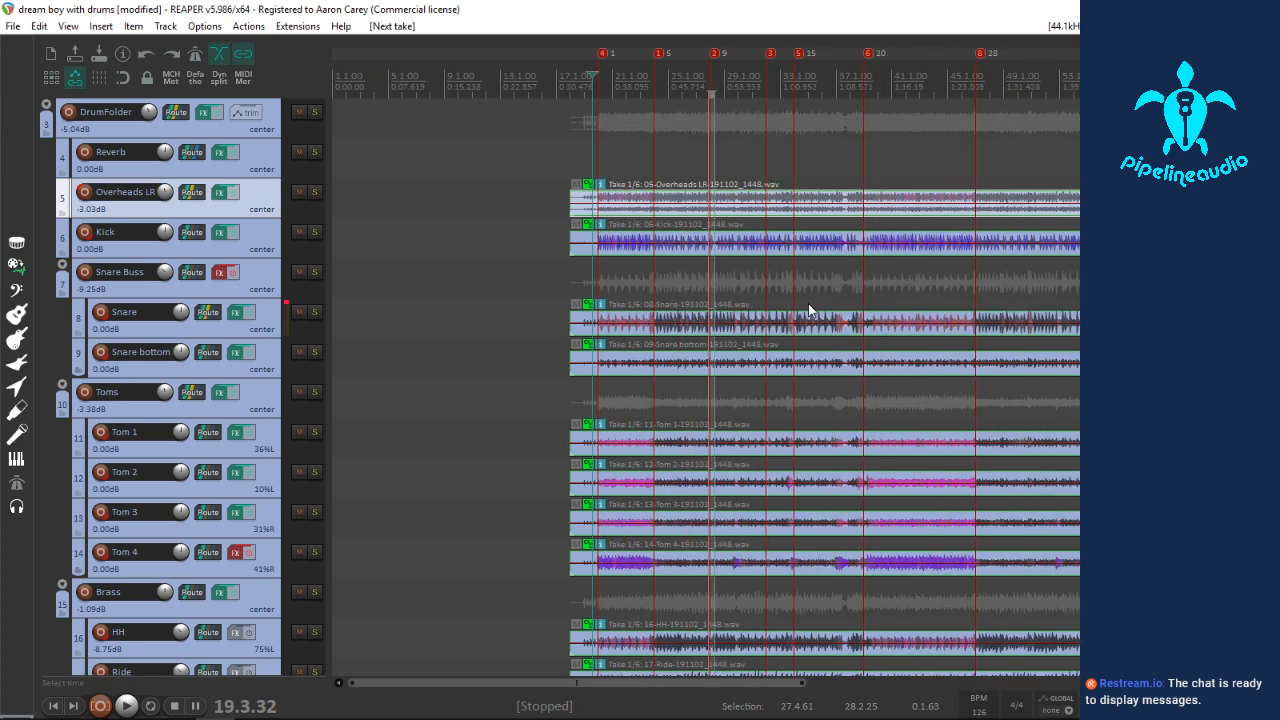
key("space")
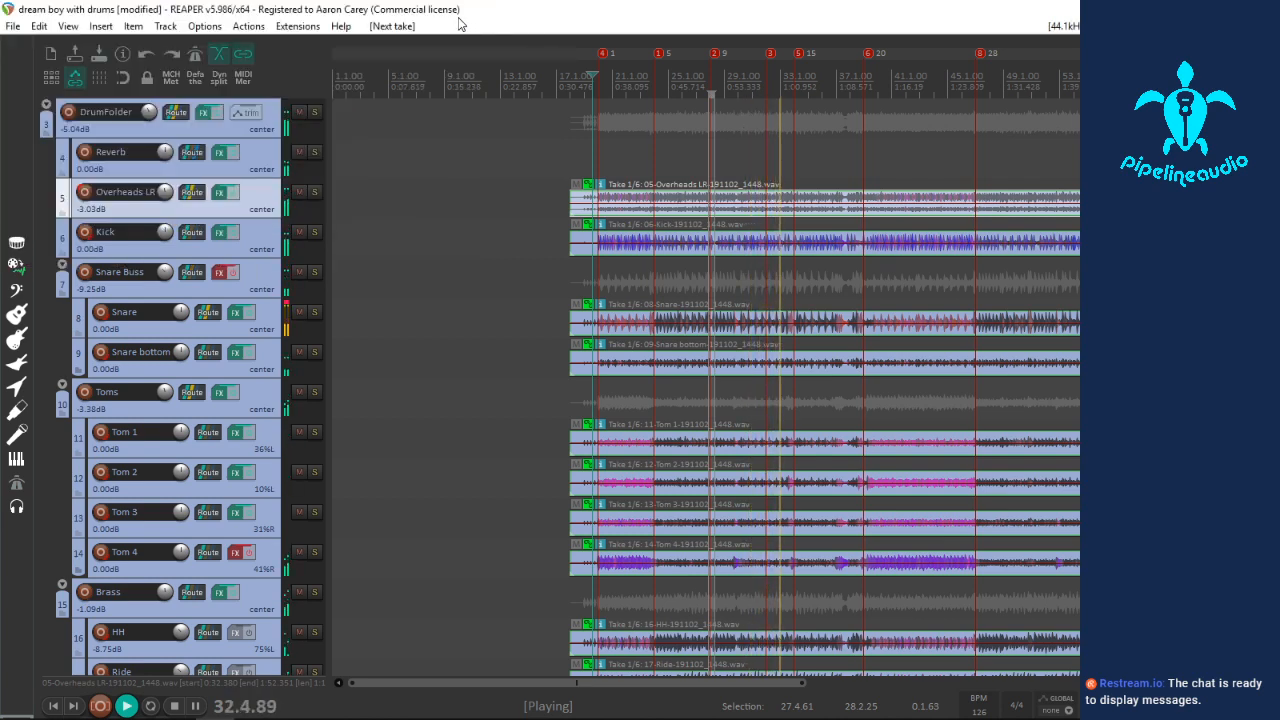
key("space")
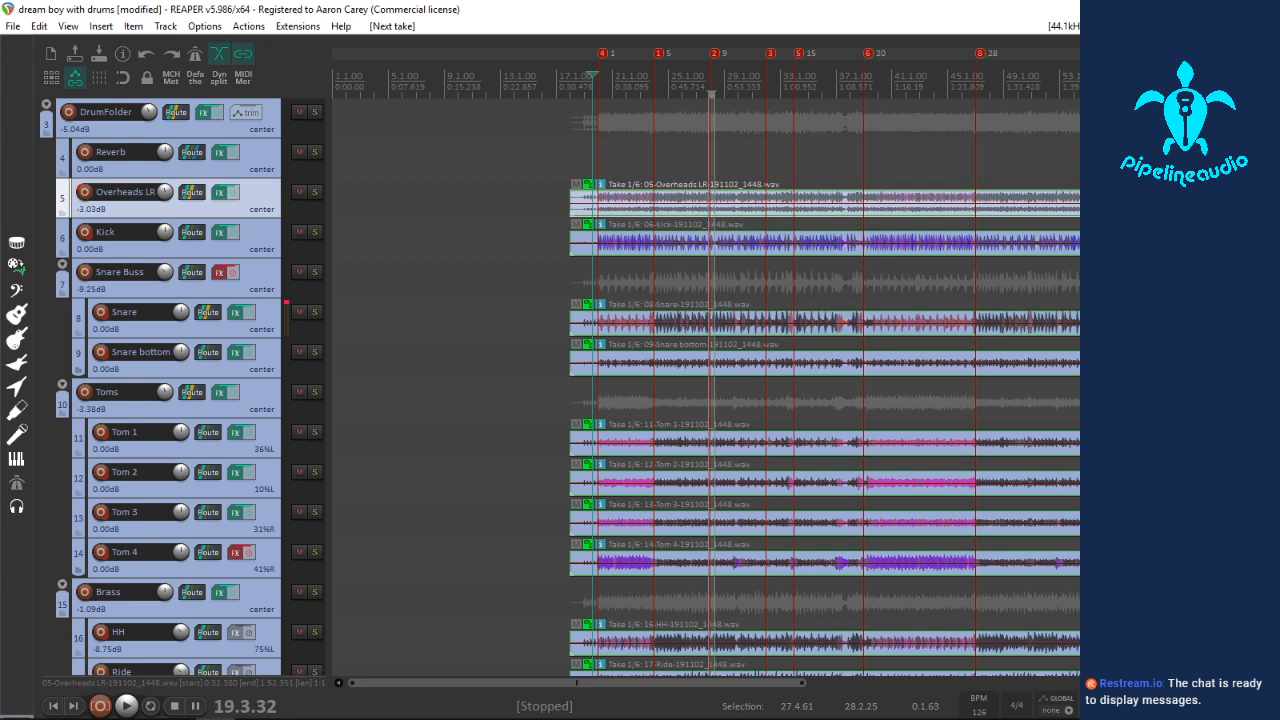
Step: Reposition the edit cursor at about 19.4.43, immediately before marker 4, and replay drum take 1 from there
scroll(713, 345, "up", 5)
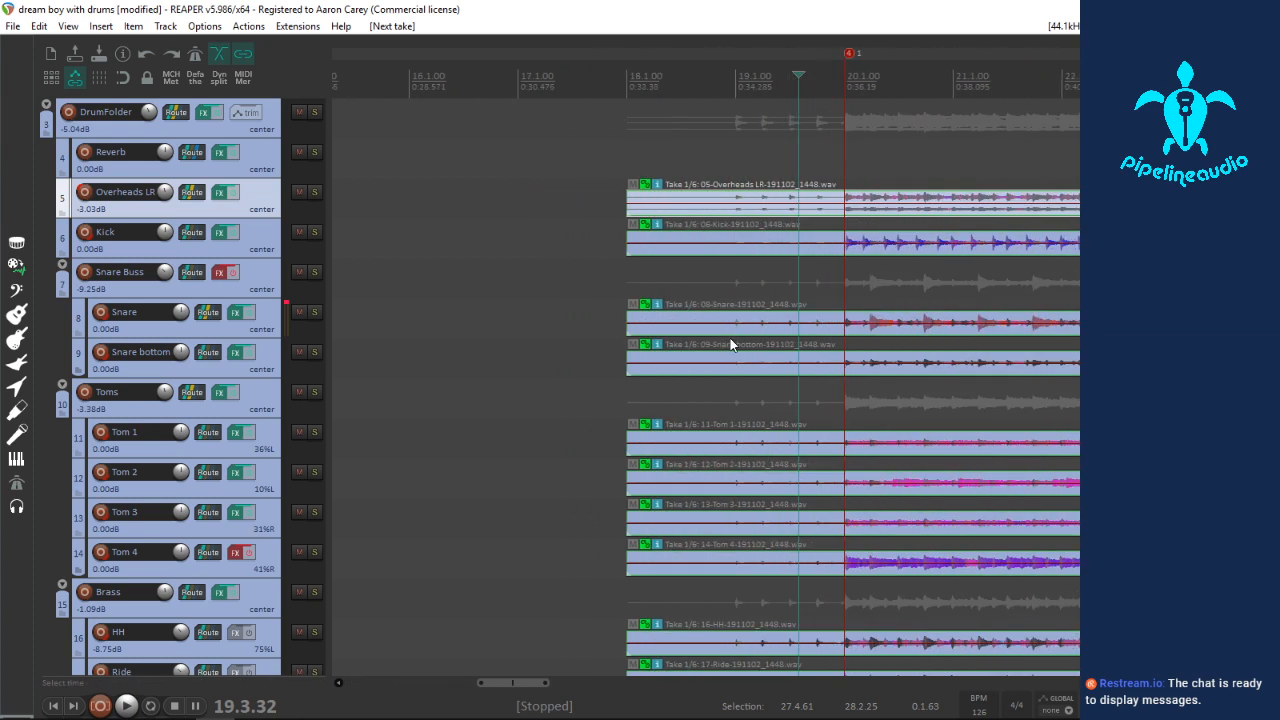
scroll(842, 285, "down", 6)
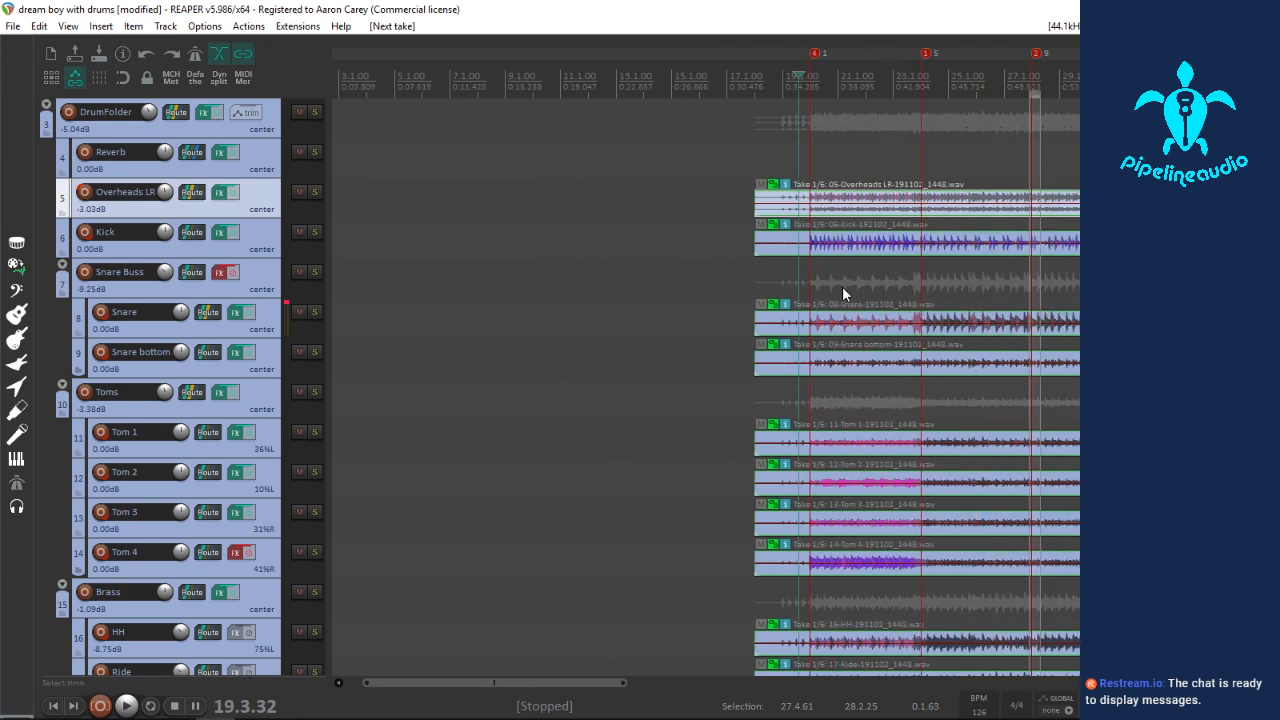
scroll(825, 293, "down", 2)
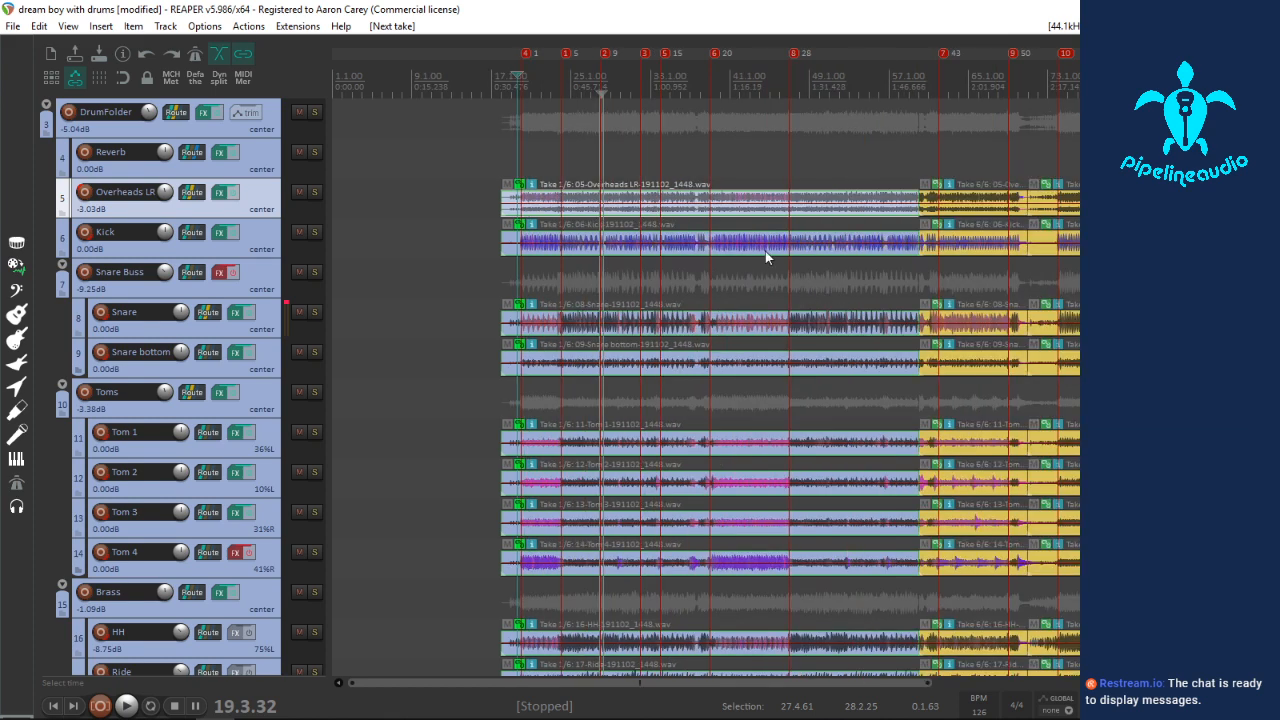
left_click(529, 72)
scroll(550, 110, "up", 6)
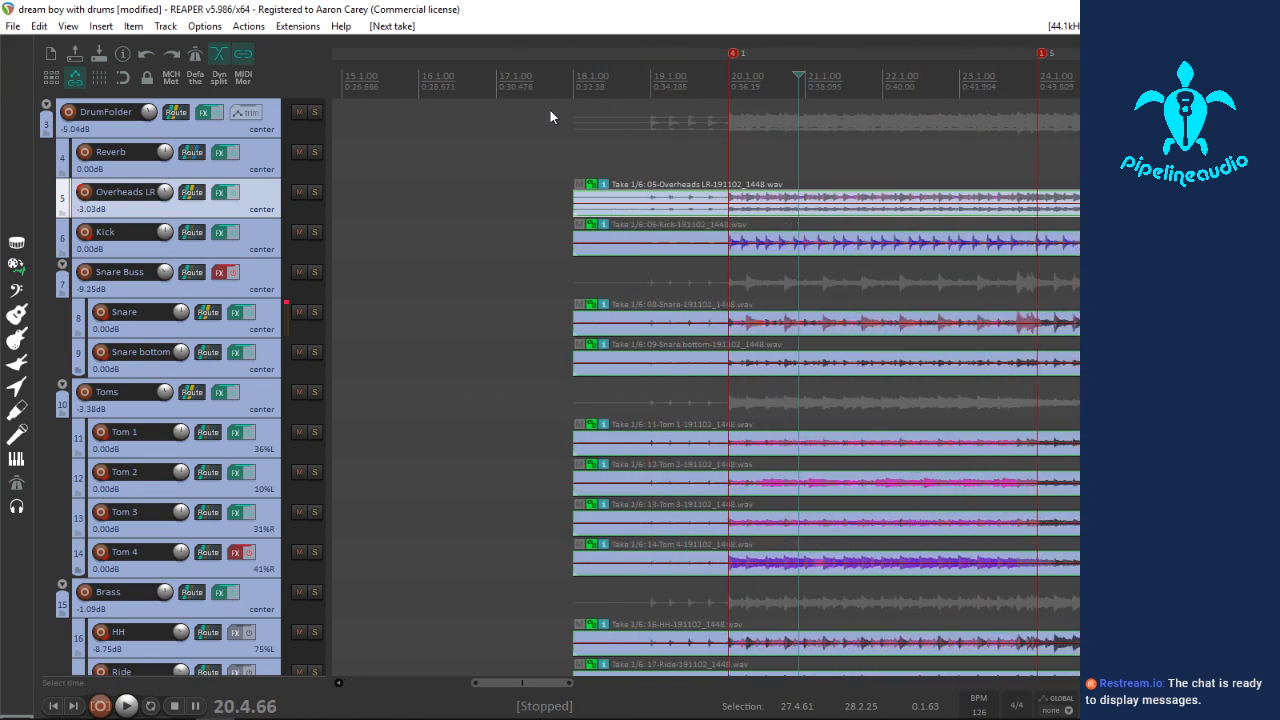
left_click(683, 78)
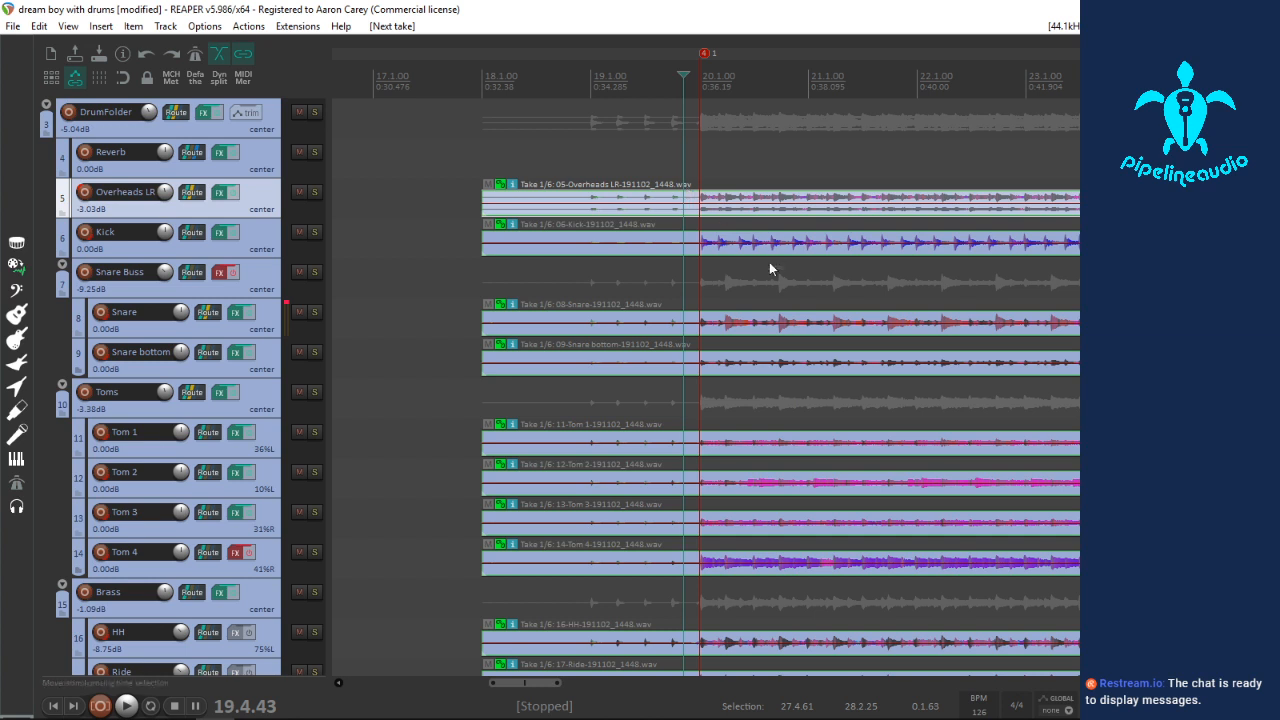
scroll(762, 276, "down", 3)
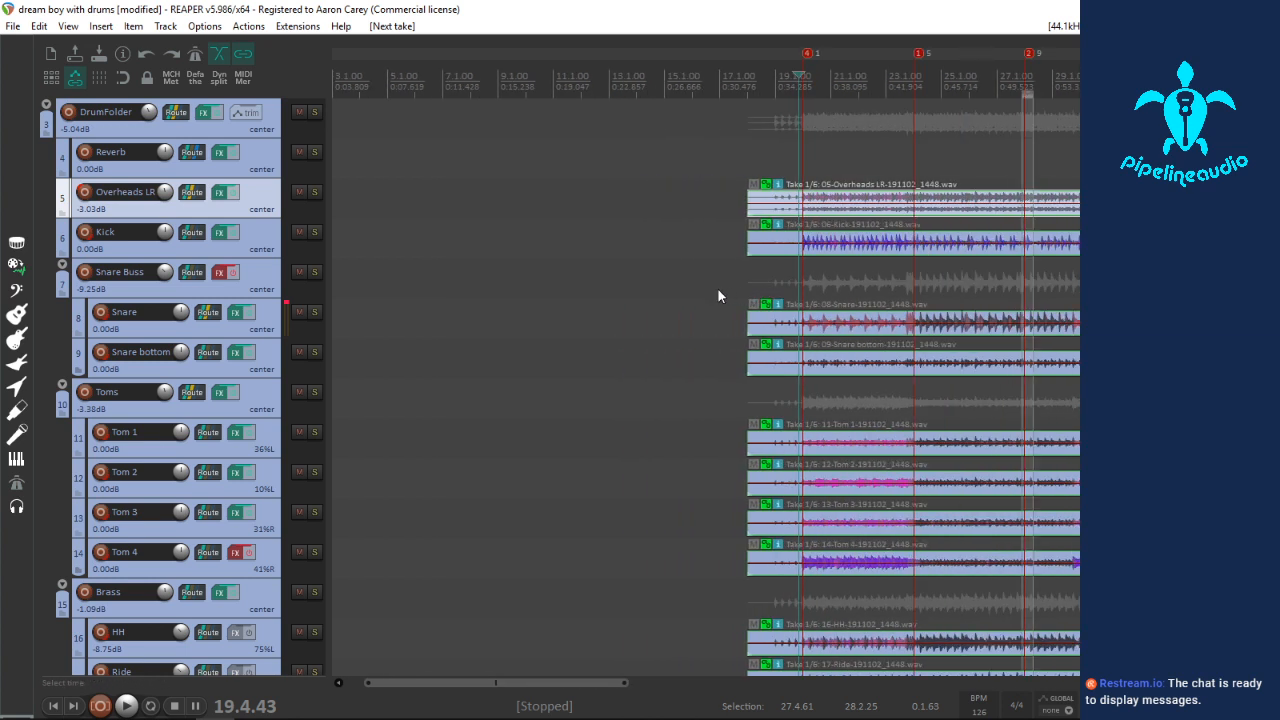
key("space")
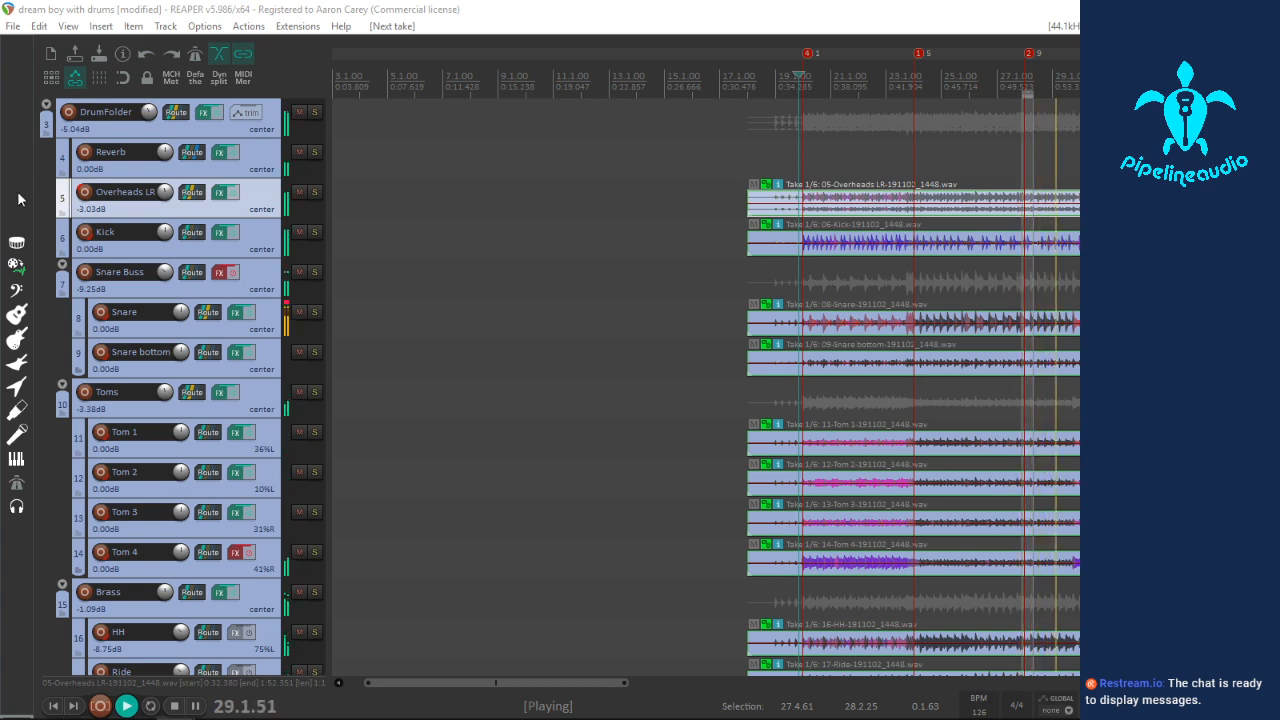
Step: Select the first Snare item near bar 37 and examine the drum waveforms around markers 3 to 6 during playback
scroll(1050, 392, "down", 3)
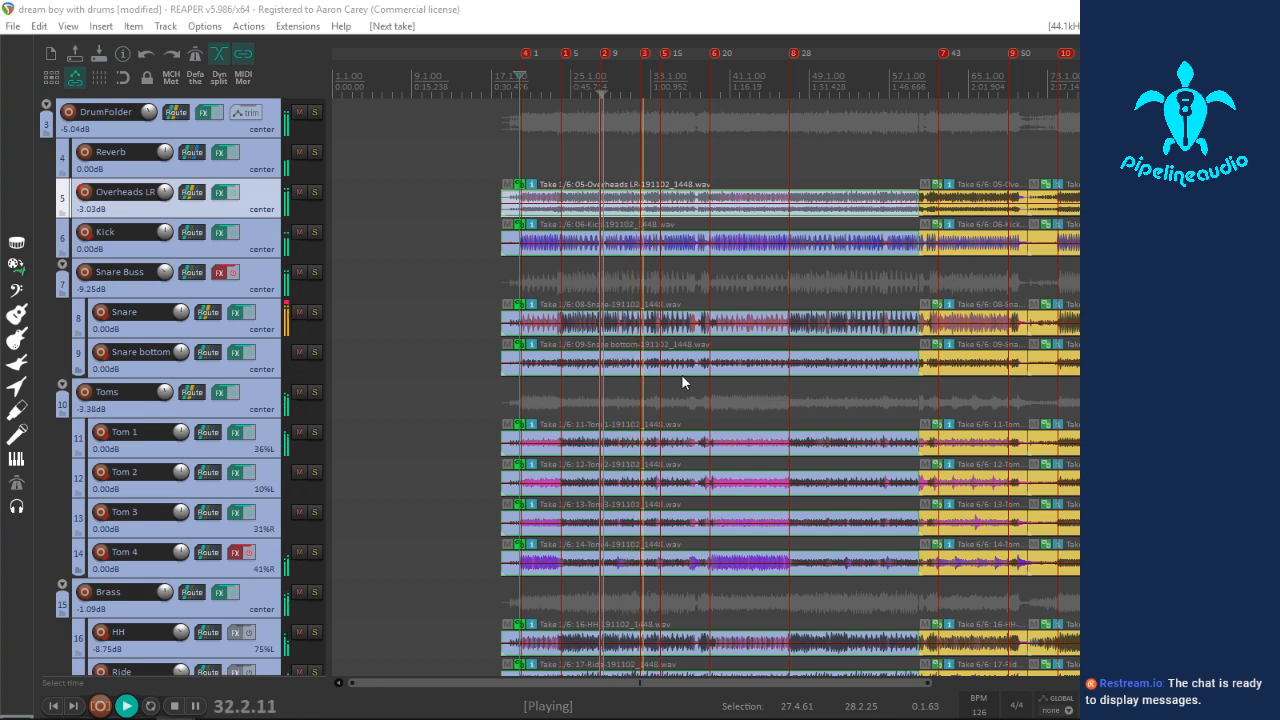
left_click(694, 323)
scroll(691, 331, "up", 3)
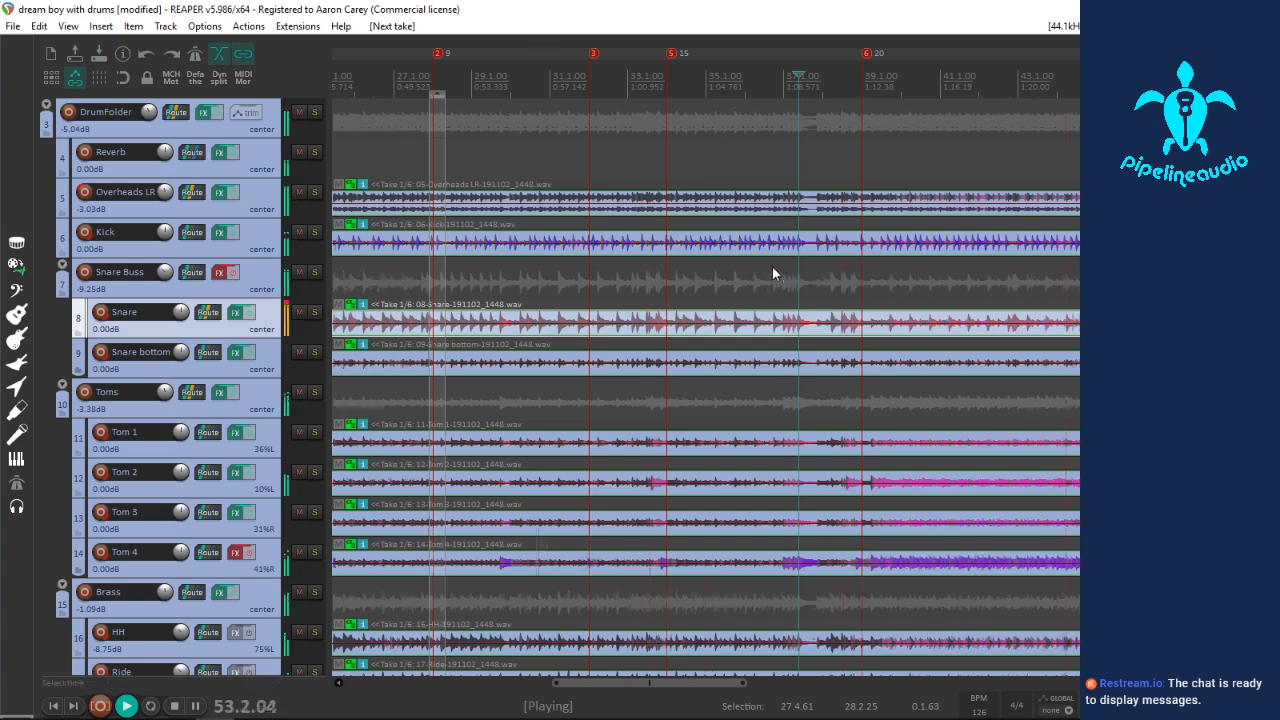
scroll(772, 266, "down", 3)
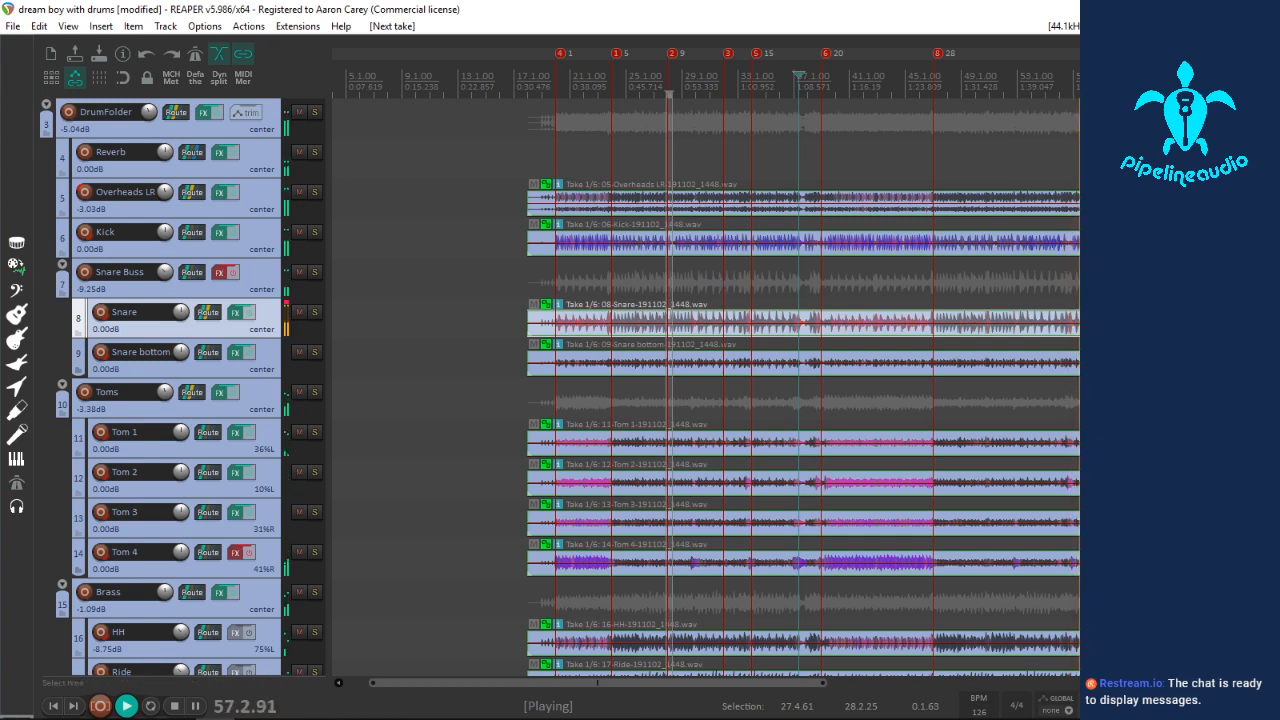
scroll(815, 313, "up", 2)
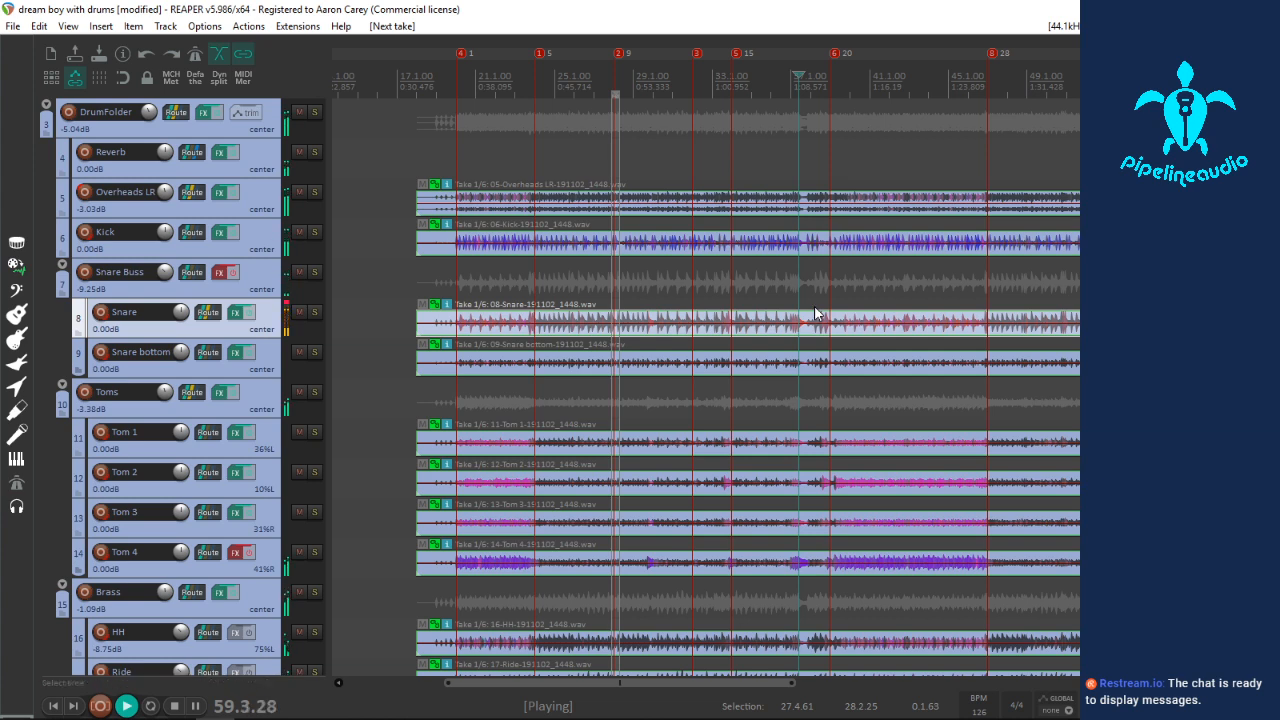
Step: Switch the grouped drum items to take 6 of 6 and play them from just before marker 4
left_click(502, 203)
key("t")
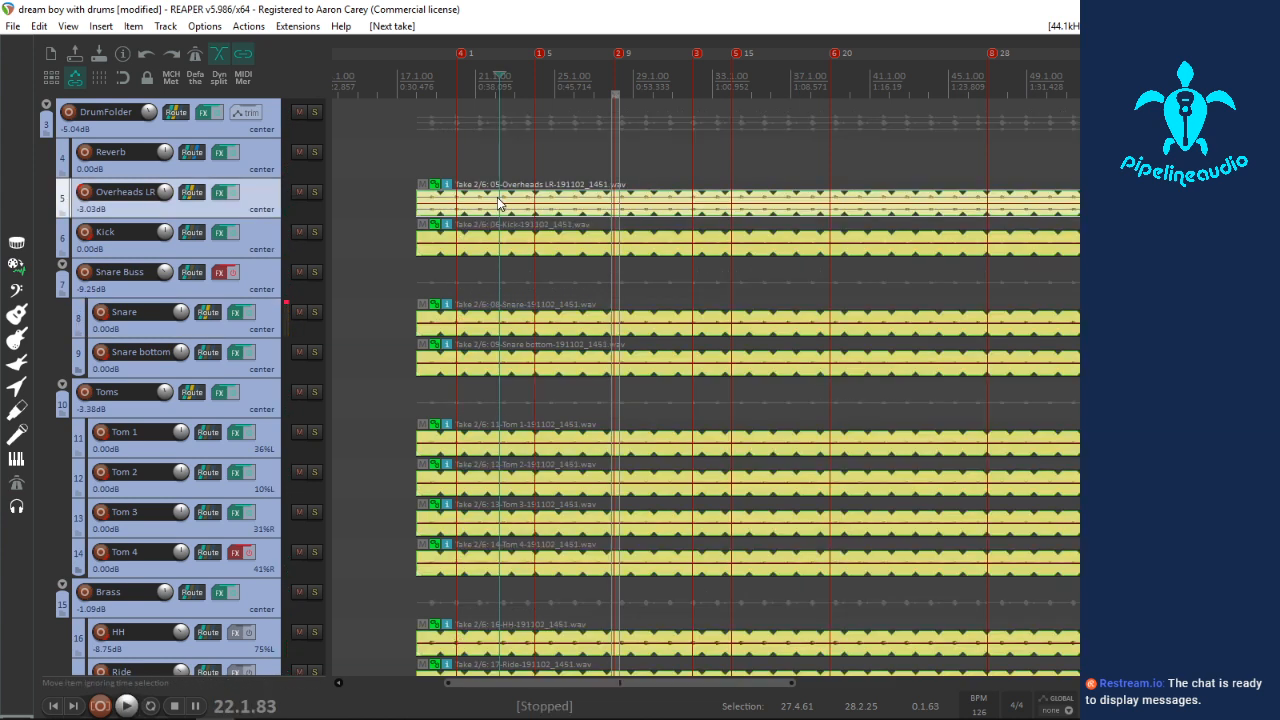
key("t")
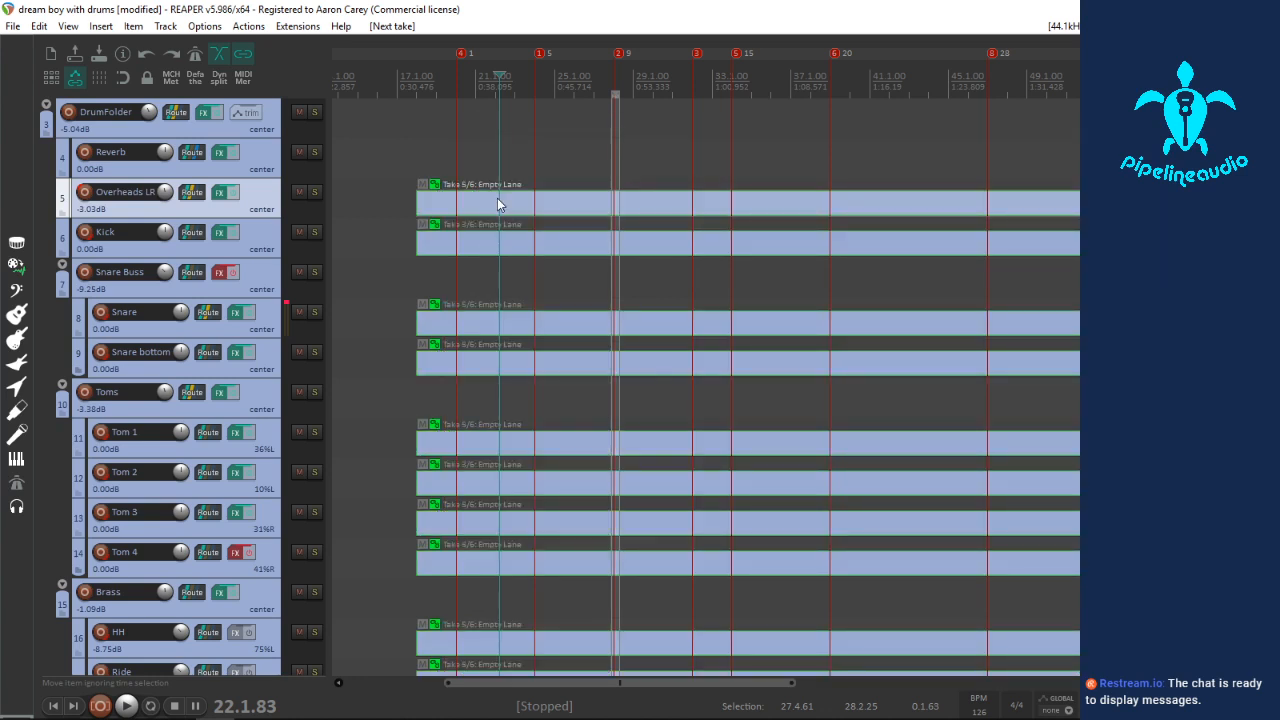
key("t")
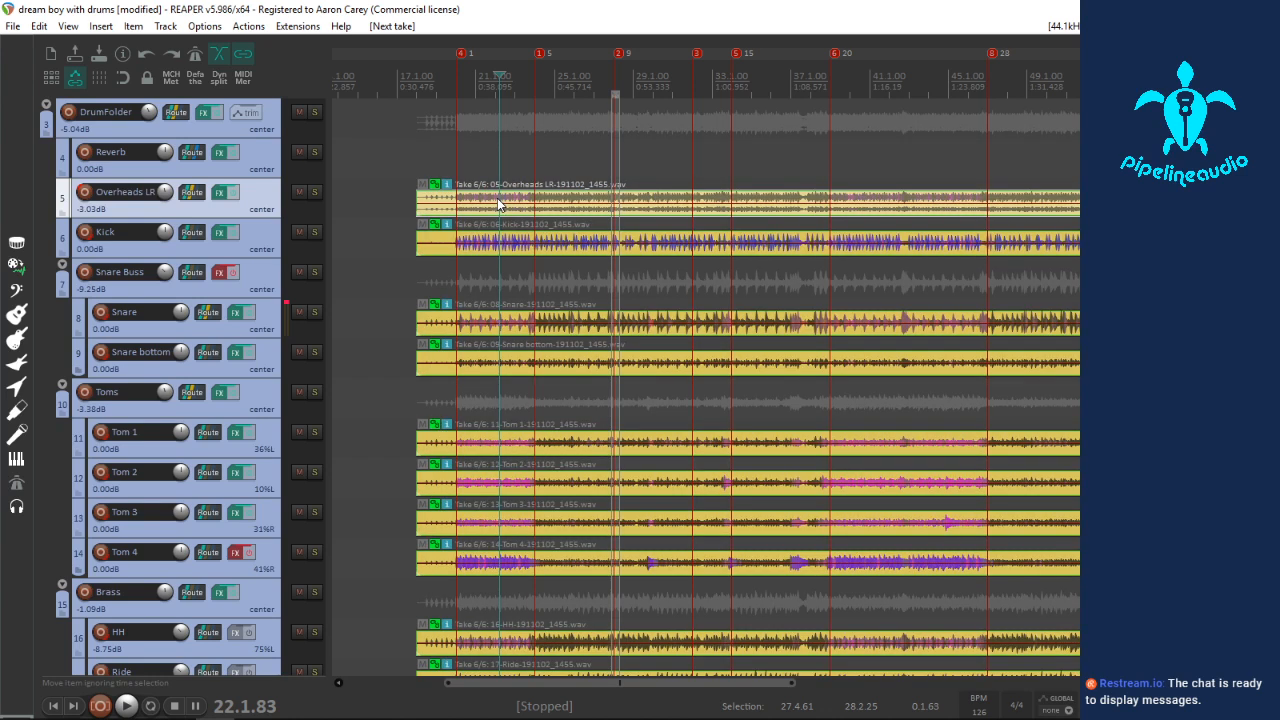
left_click(452, 250)
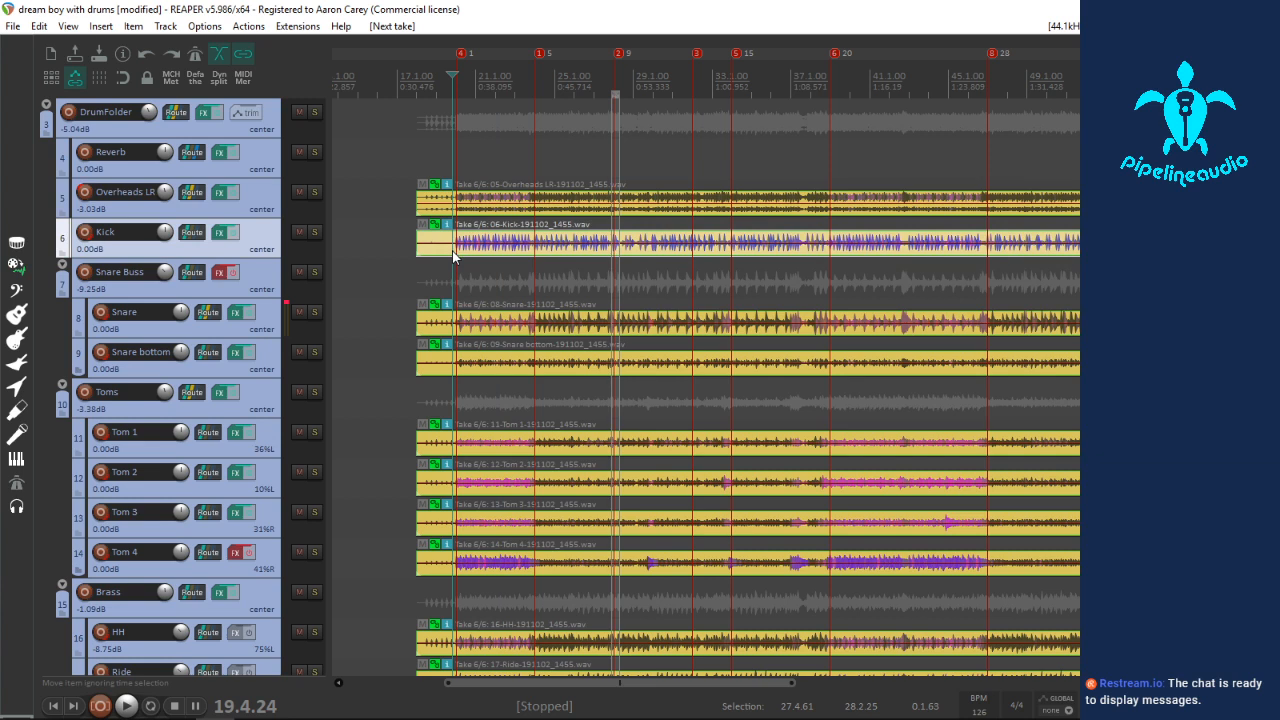
key("space")
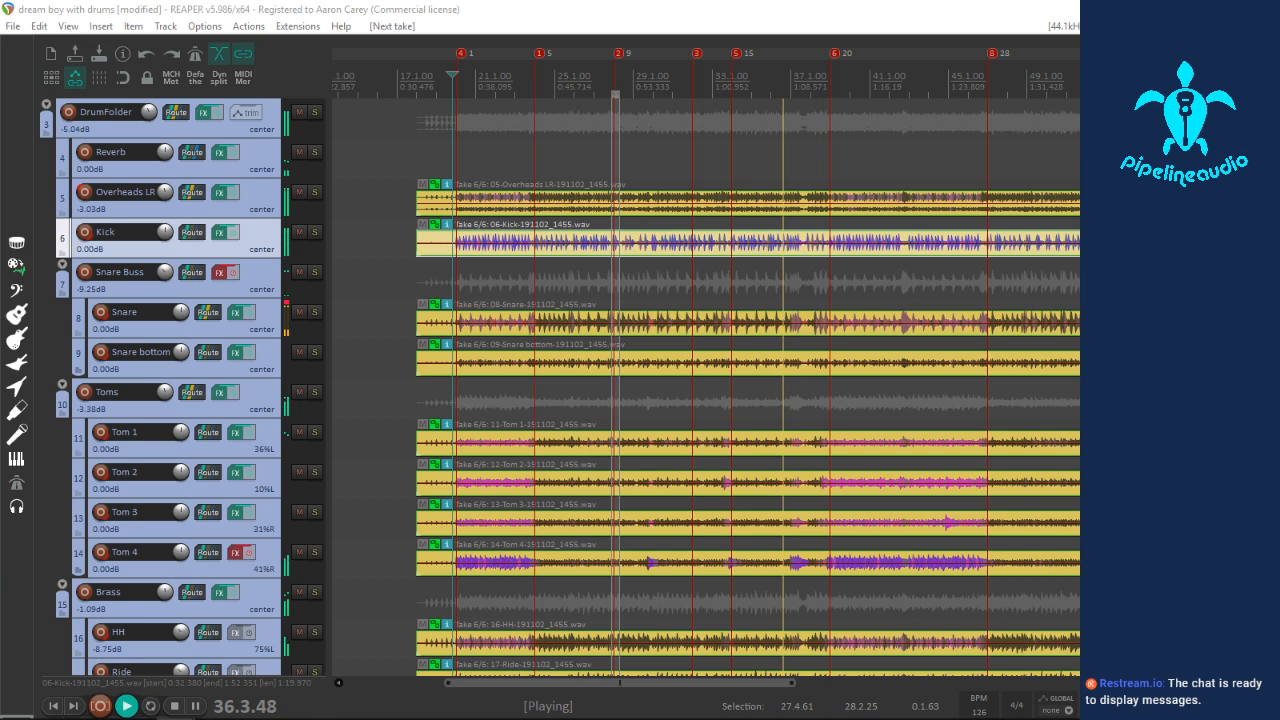
Step: Move the edit cursor to the fill at about 37.1.66, audition drum take 6 from there, and stop playback
left_click(847, 338)
scroll(846, 337, "up", 5)
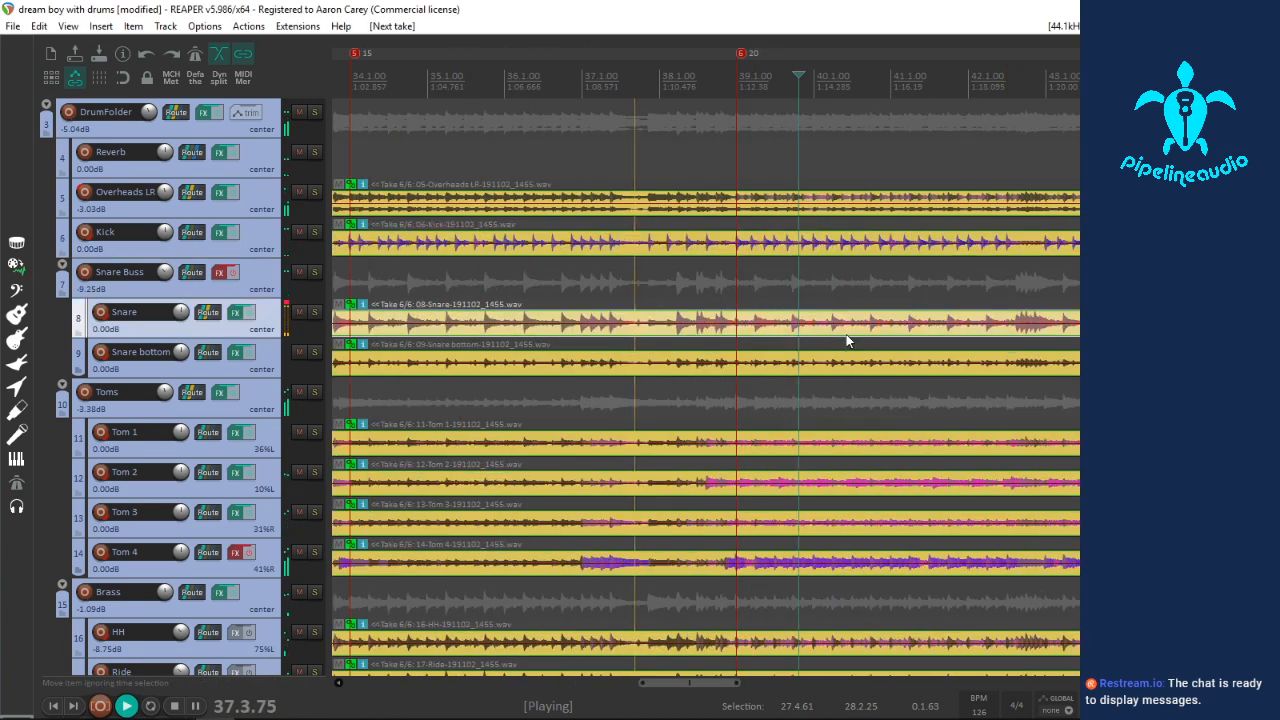
left_click(594, 338)
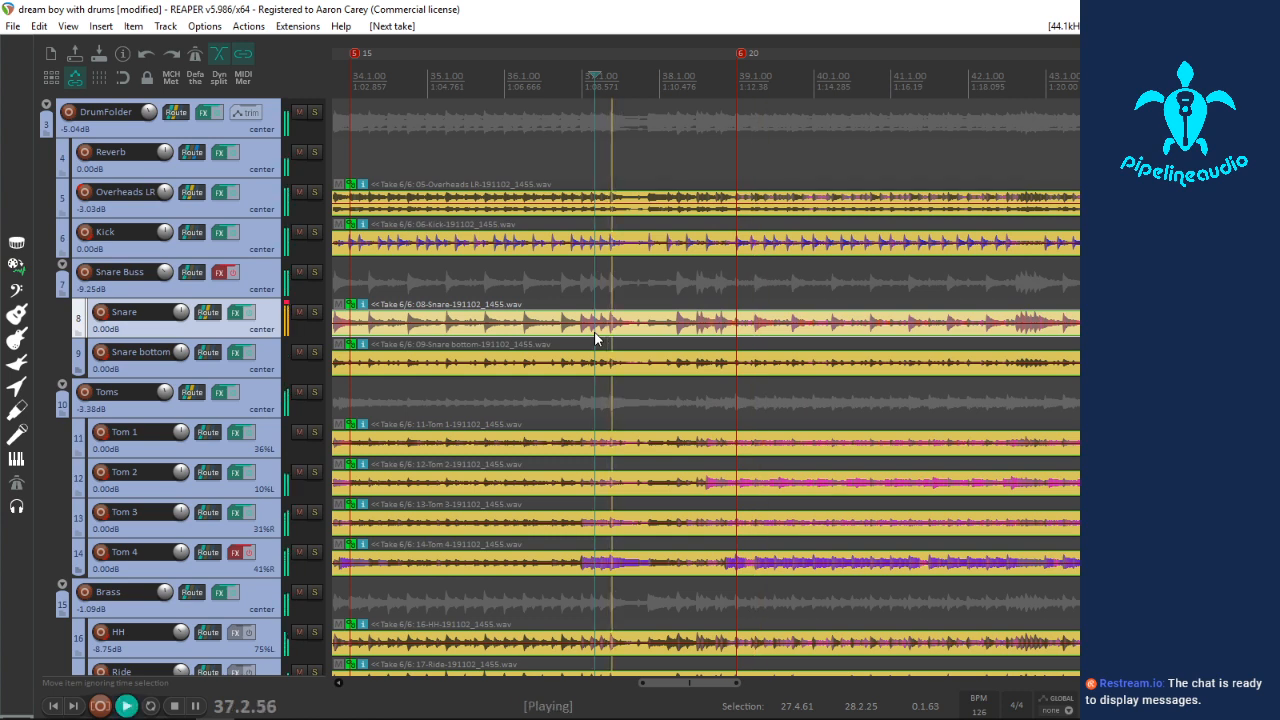
key("space")
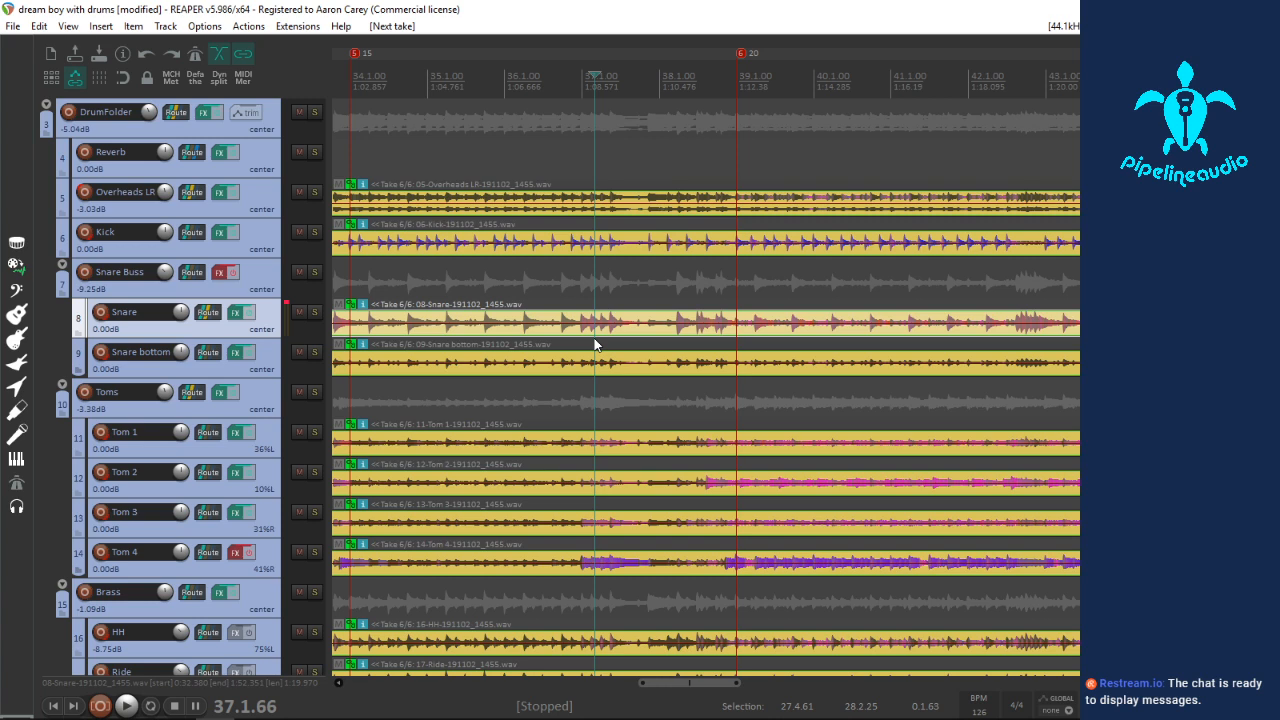
Step: Switch the grouped drum items to take 1 of 6 and audition the same fill from about 37.1.66
key("t")
key("space")
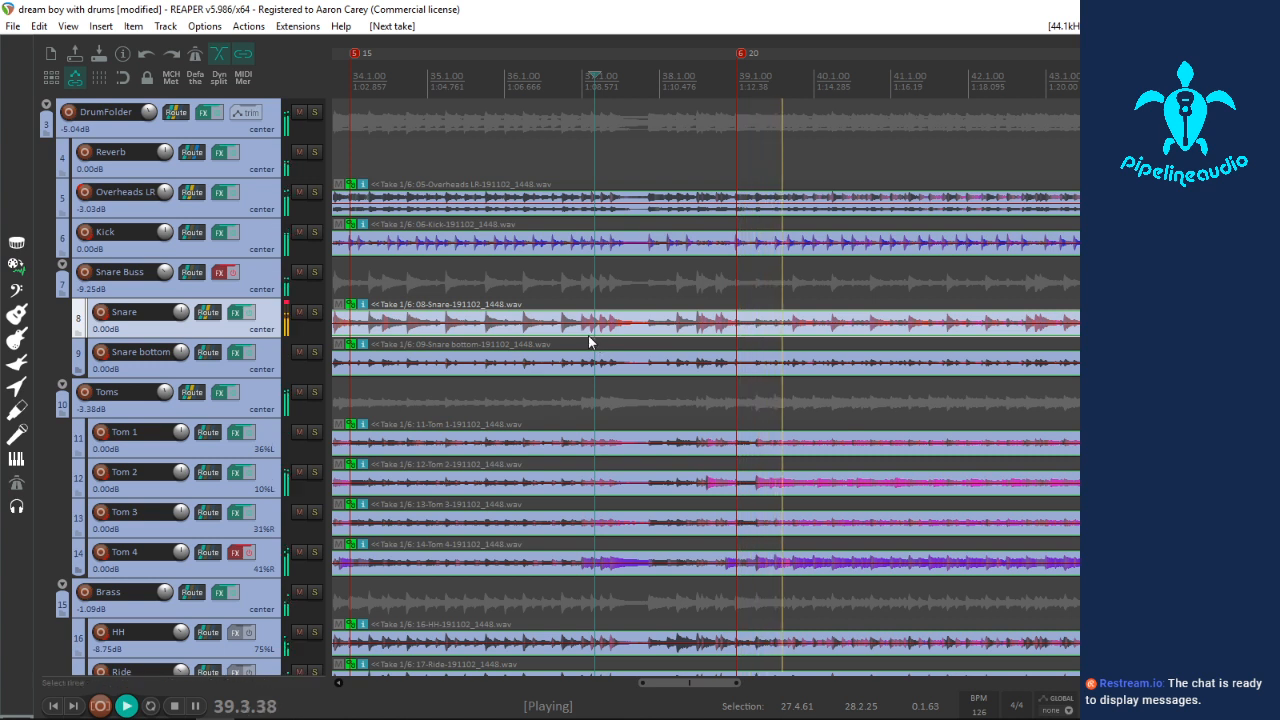
key("space")
Step: Reposition the edit cursor just before the bar 37 snare fill and replay drum take 1 there several times
left_click(576, 328)
key("space")
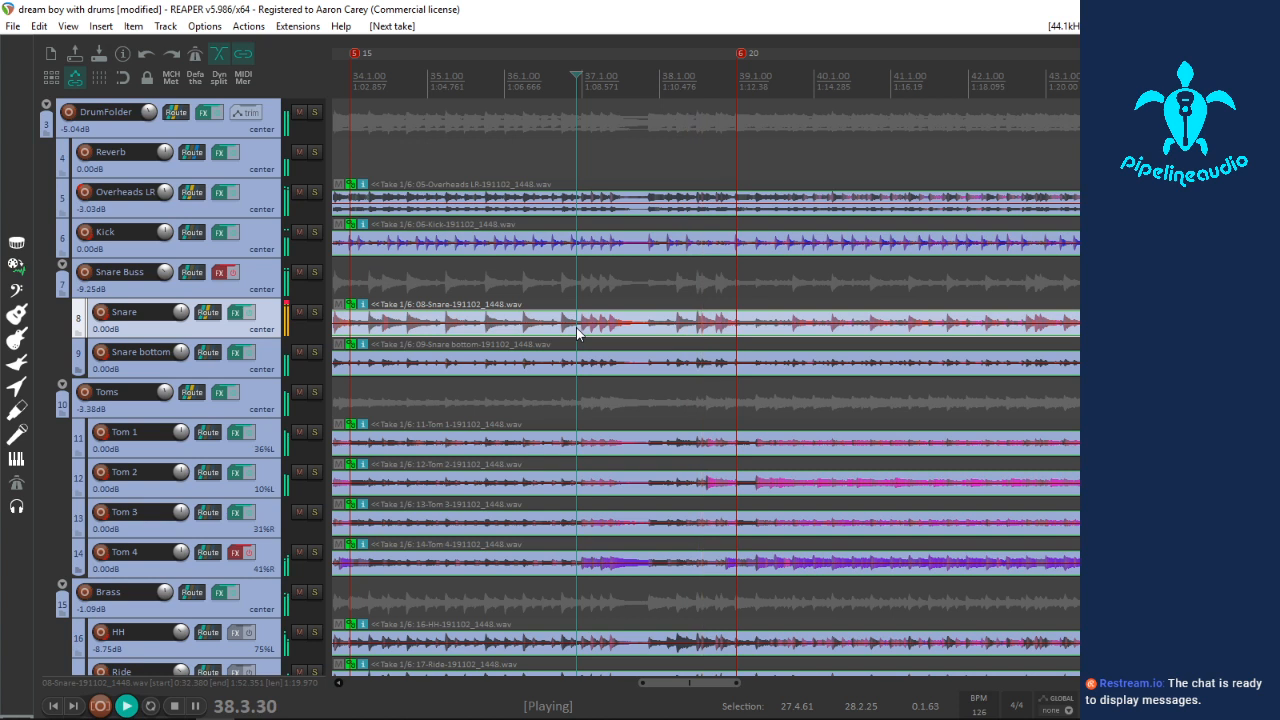
key("space")
key("space")
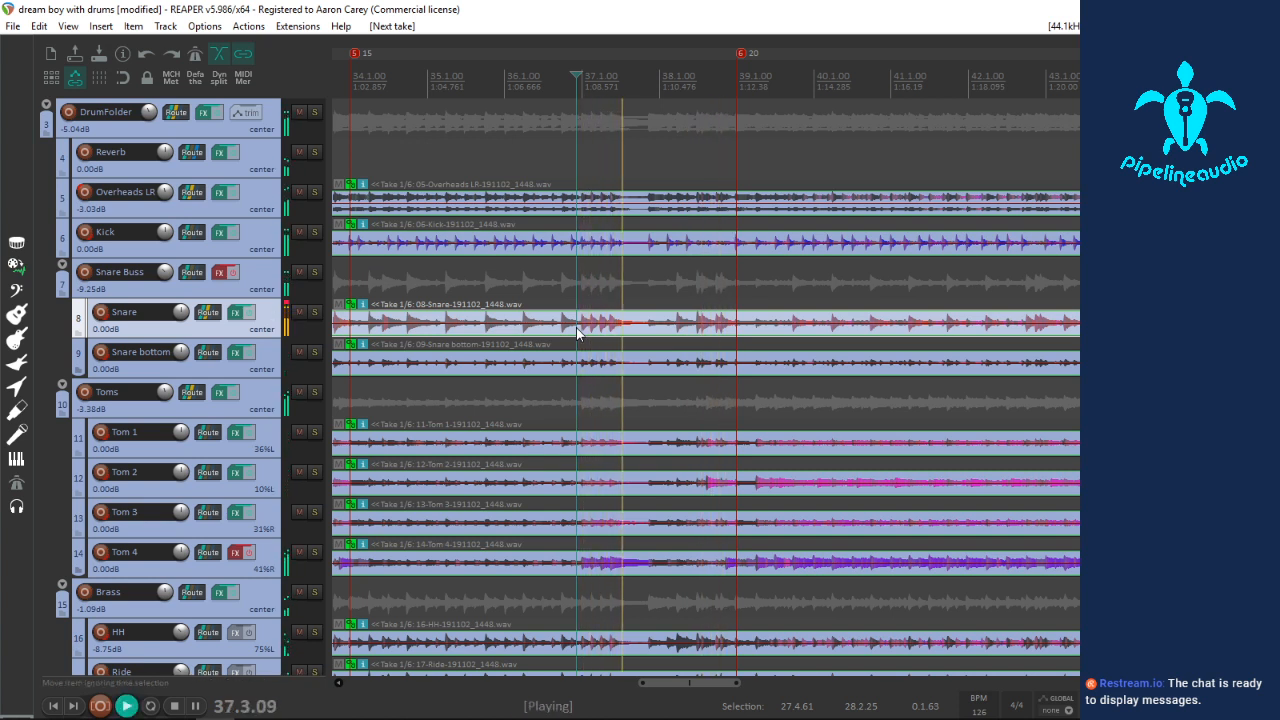
key("space")
key("space")
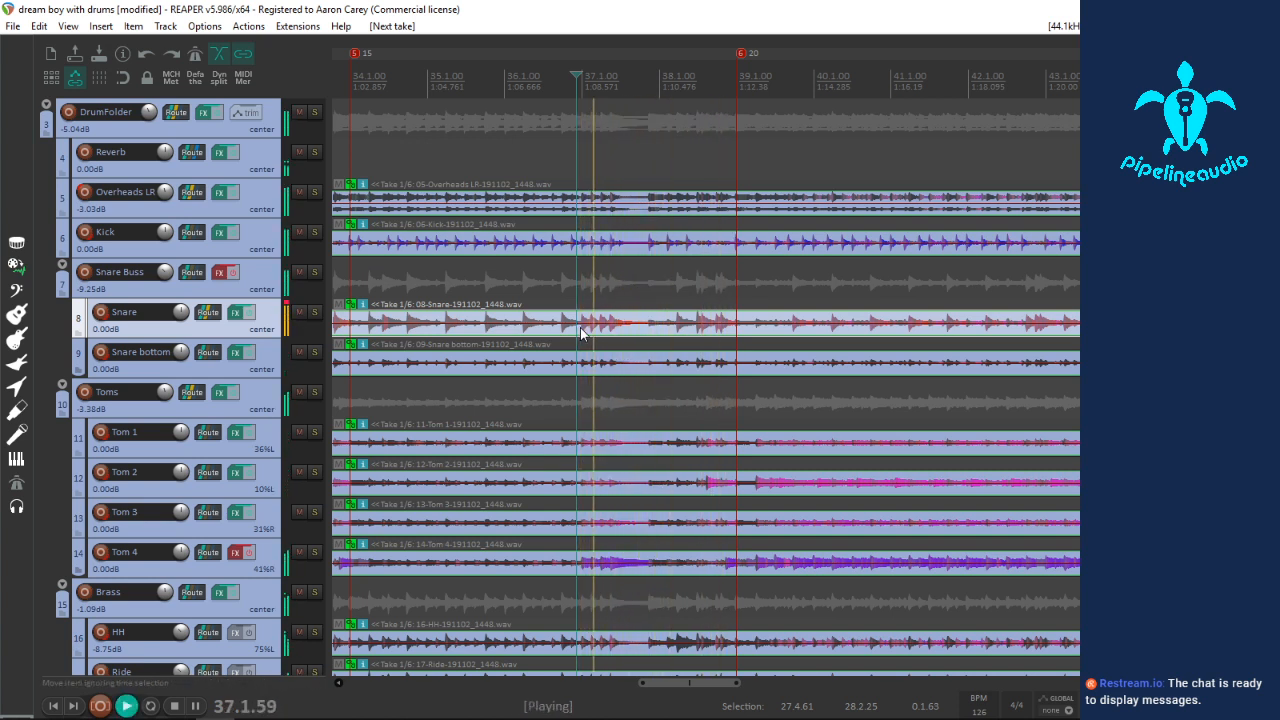
key("space")
Step: Audition short passages of drum take 1 from about 36.3.96 and 36.4.97, immediately before the snare hits leading into bar 37
scroll(620, 345, "up", 5)
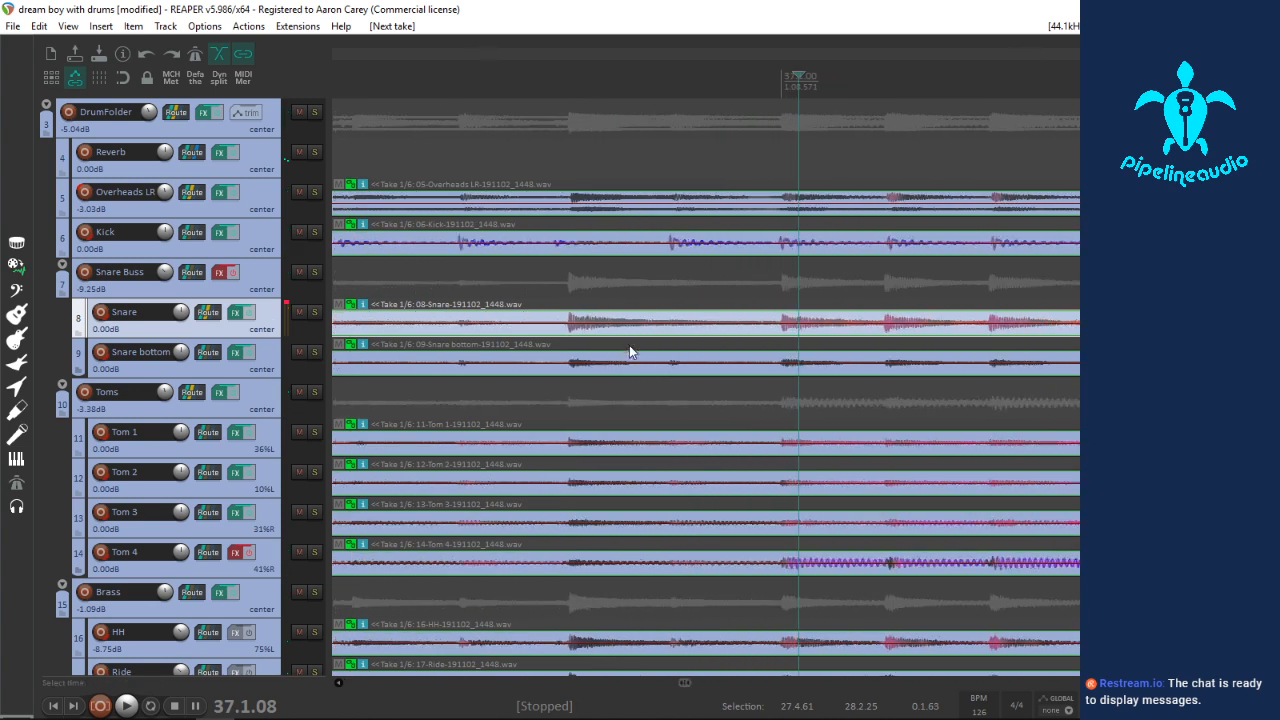
left_click(560, 340)
key("space")
key("space")
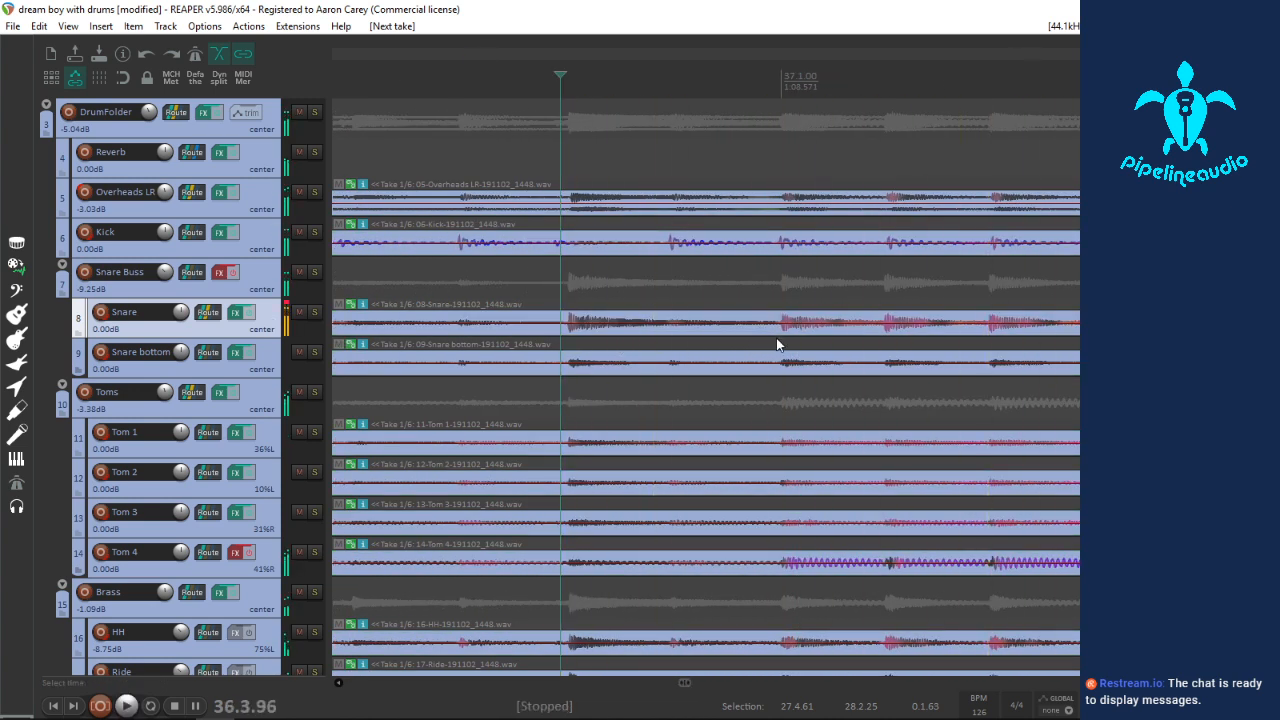
left_click(774, 329)
key("space")
key("space")
Step: Place the edit cursor at about 19.4.24, just before marker 4, solo the DrumFolder track, and play drum take 1
scroll(757, 391, "down", 3)
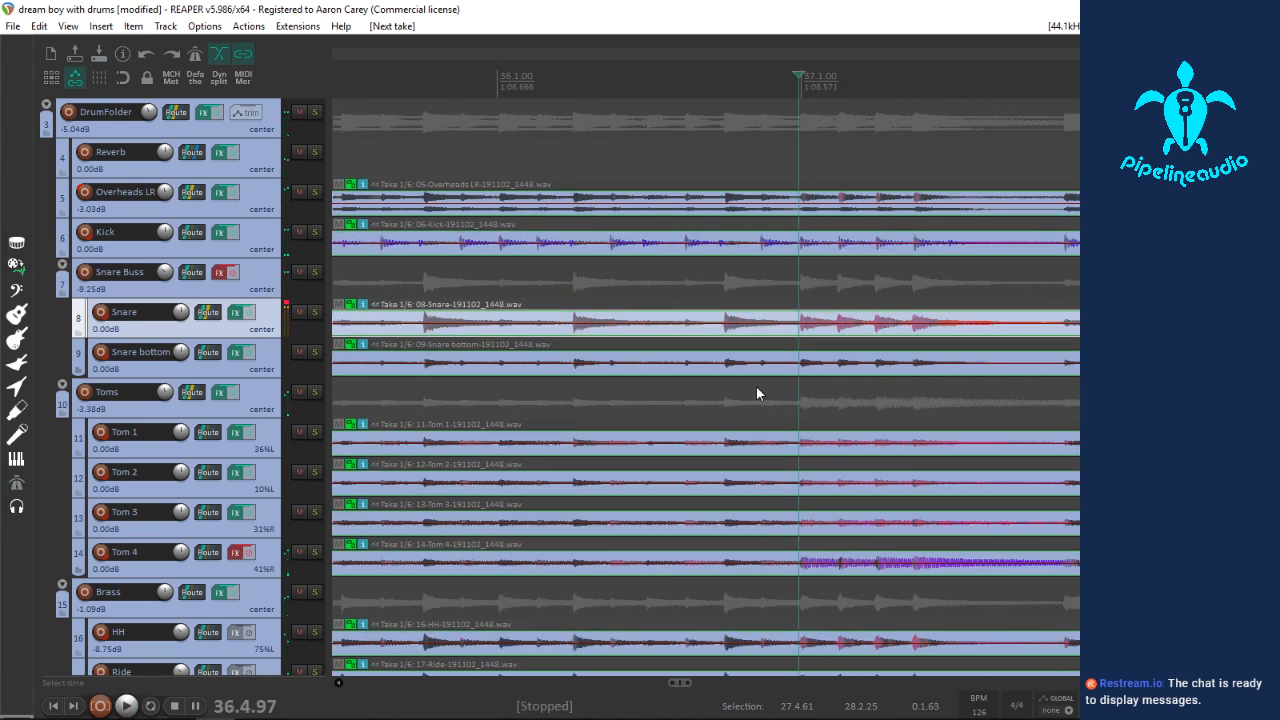
scroll(756, 386, "down", 4)
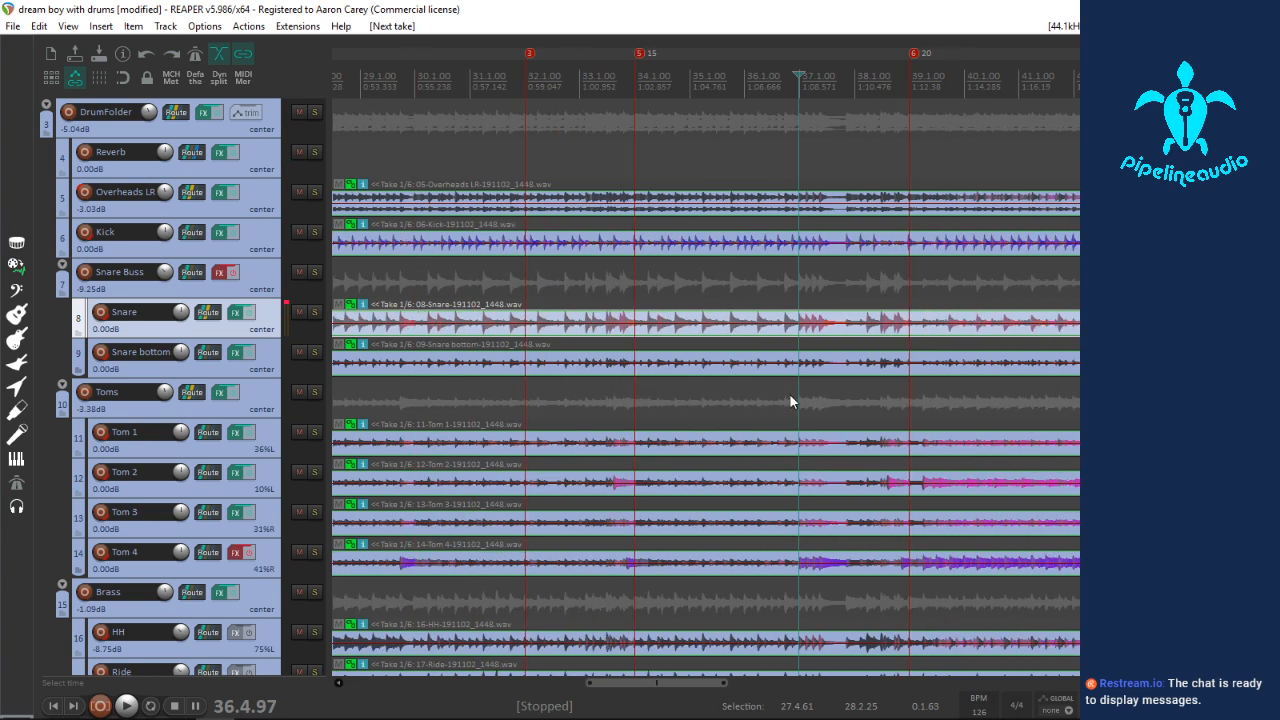
scroll(775, 395, "down", 3)
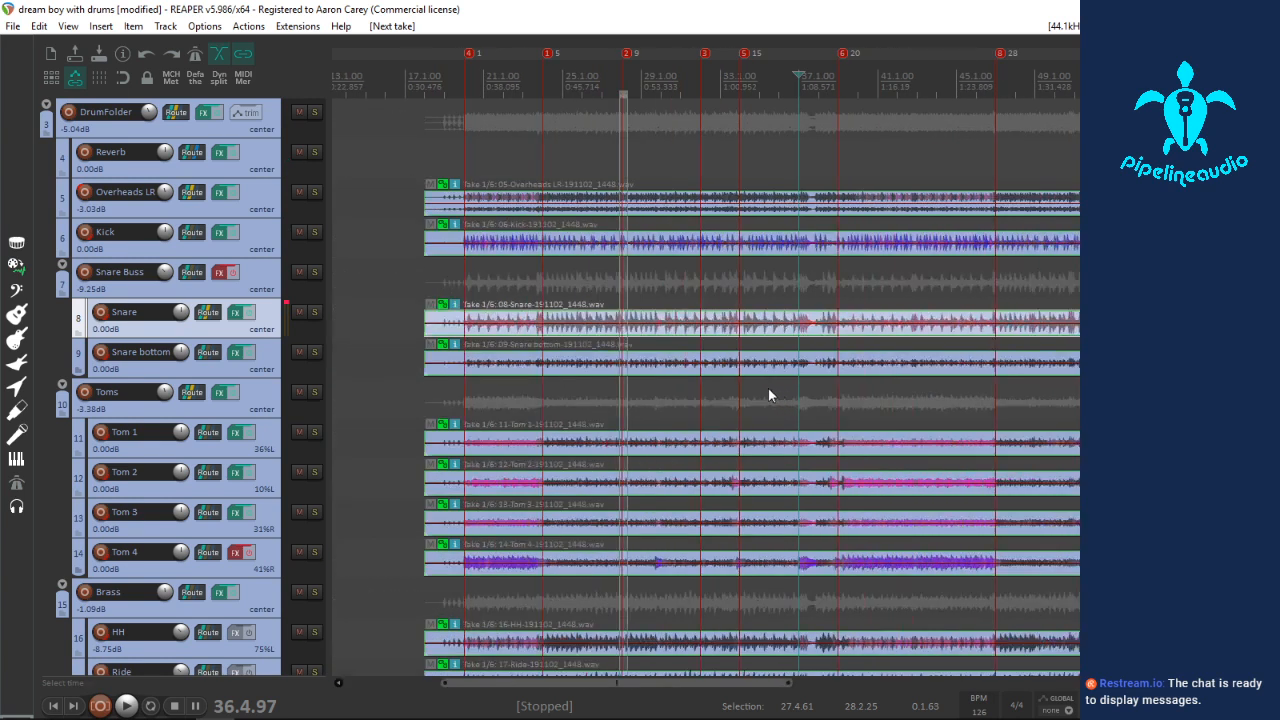
left_click(460, 329)
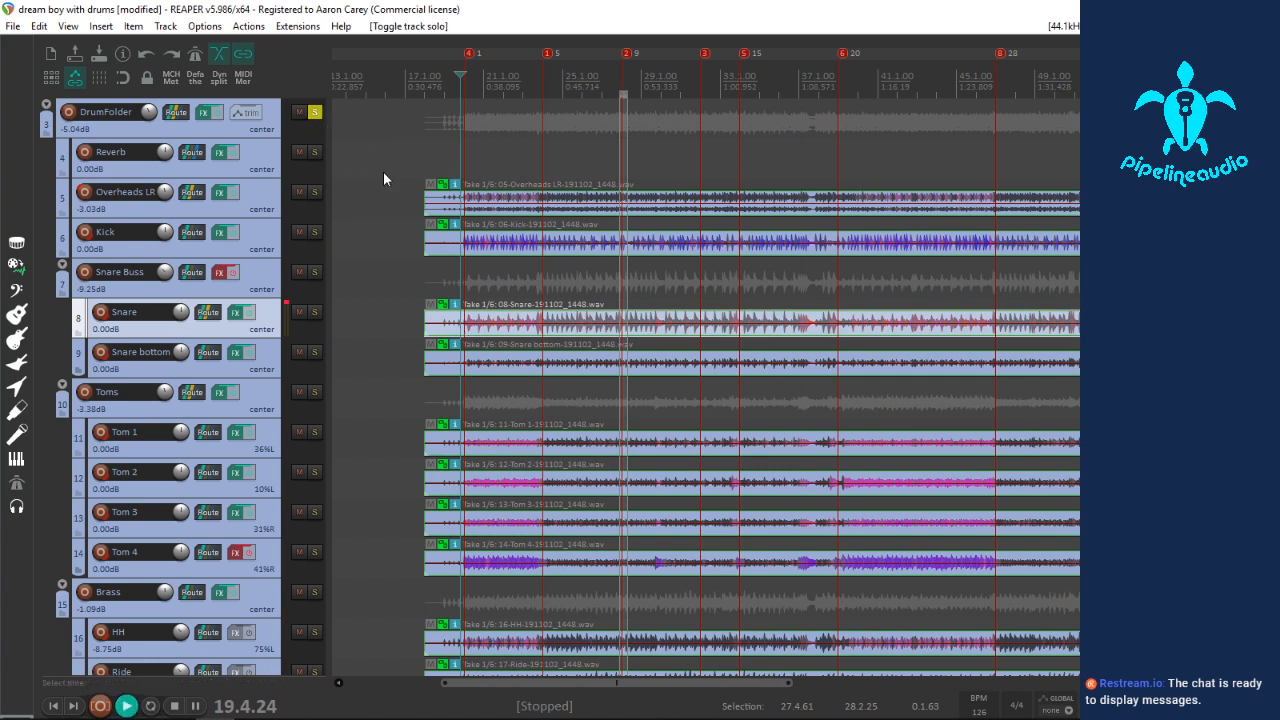
key("space")
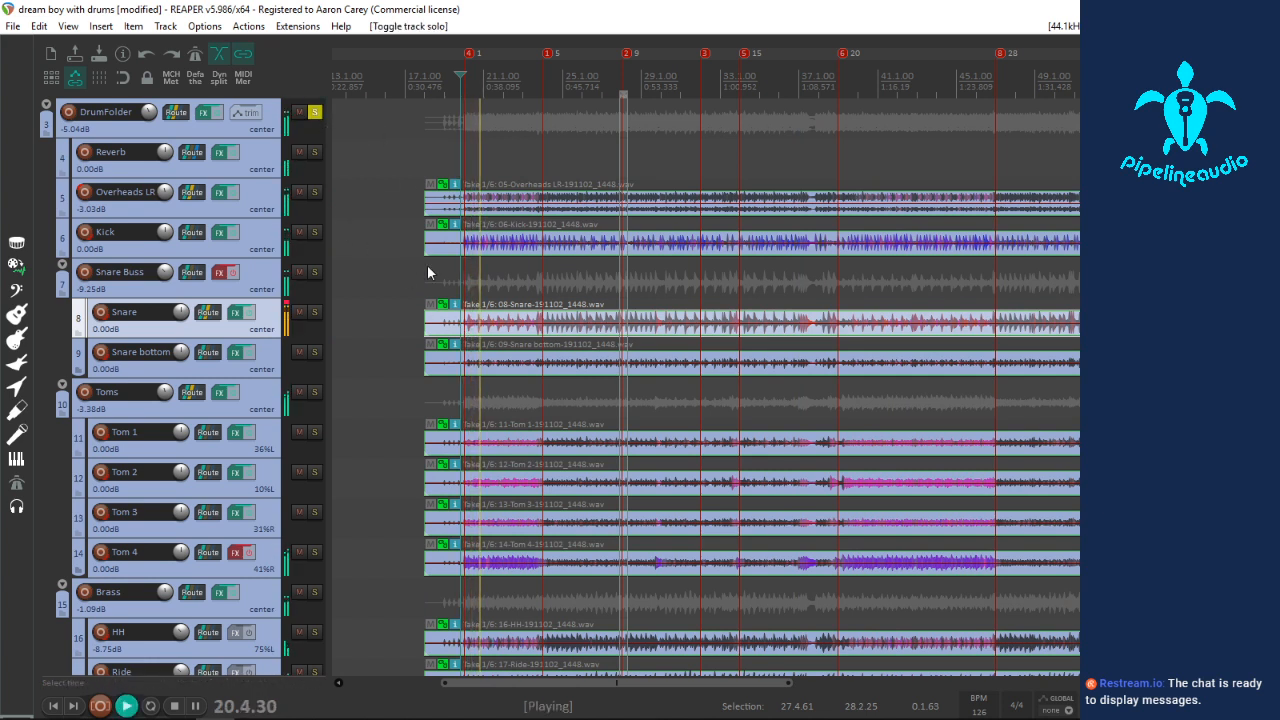
Step: Listen to the Toms bus soloed during playback, clear its solo, and stop playback
left_click(314, 392)
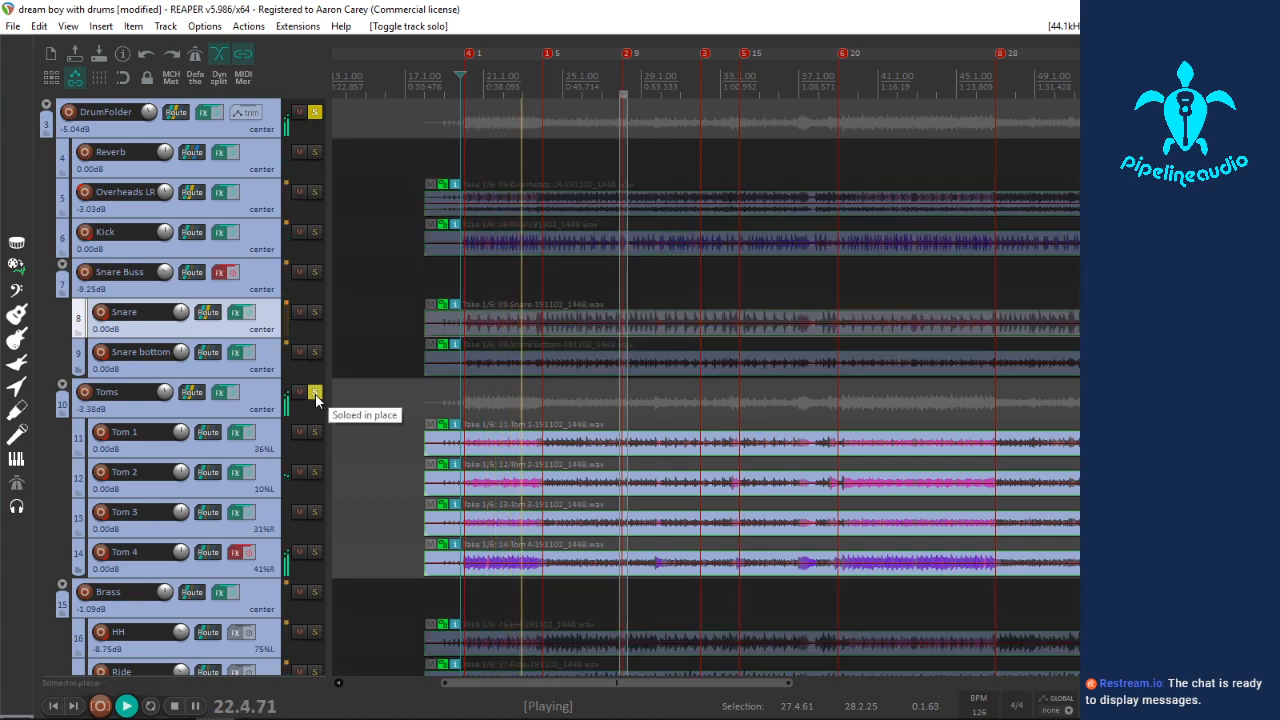
left_click(314, 392)
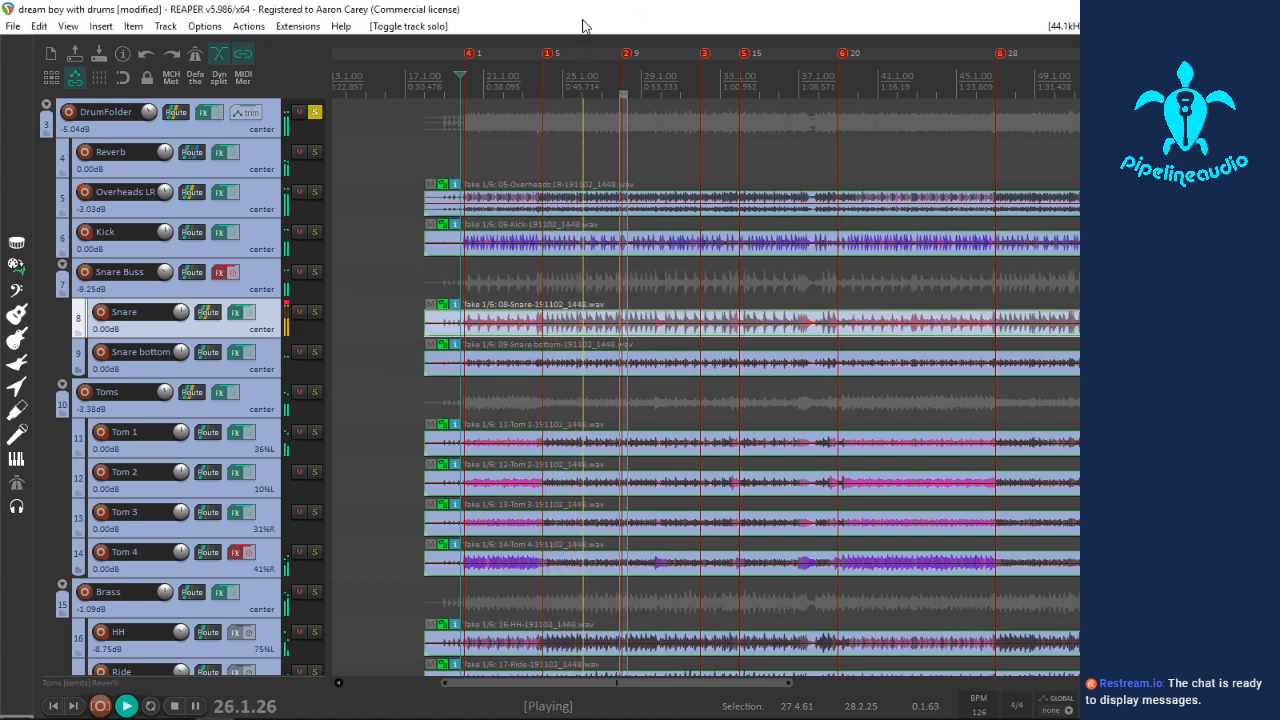
key("space")
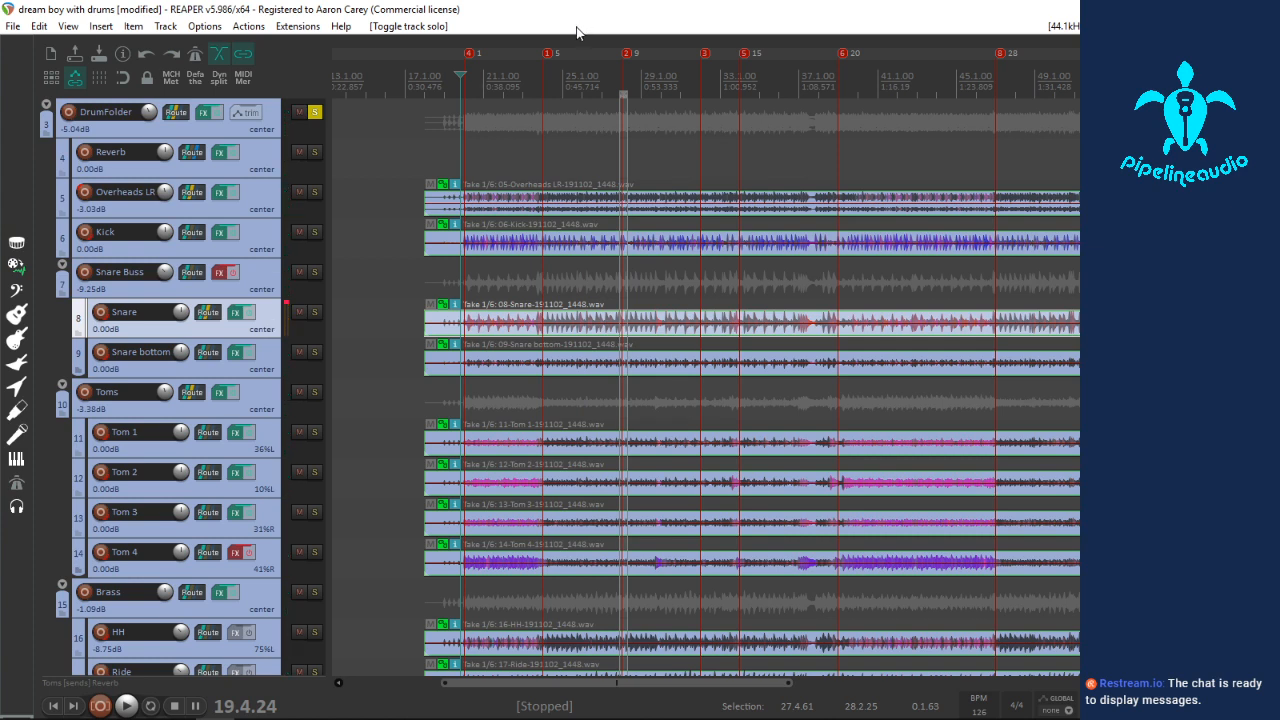
Step: Switch the grouped drum items to take 6 of 6 and audition the soloed drums from about 19.4.24
key("shift+t")
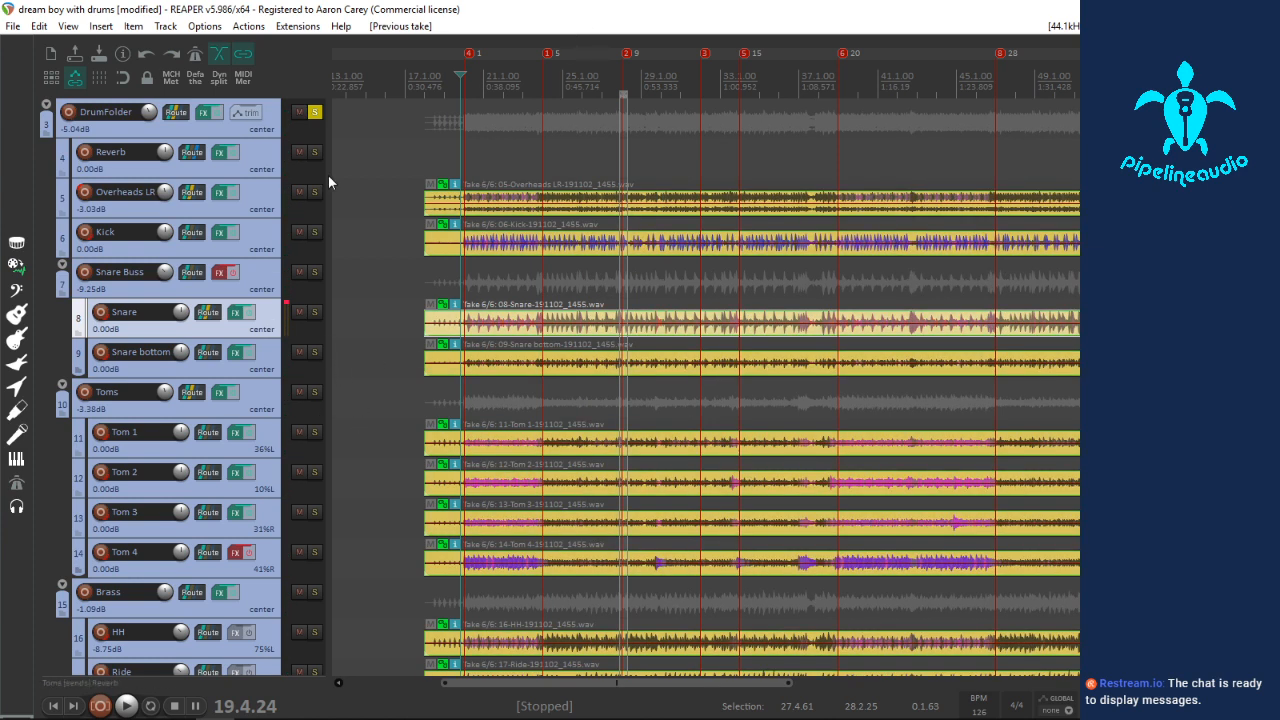
key("space")
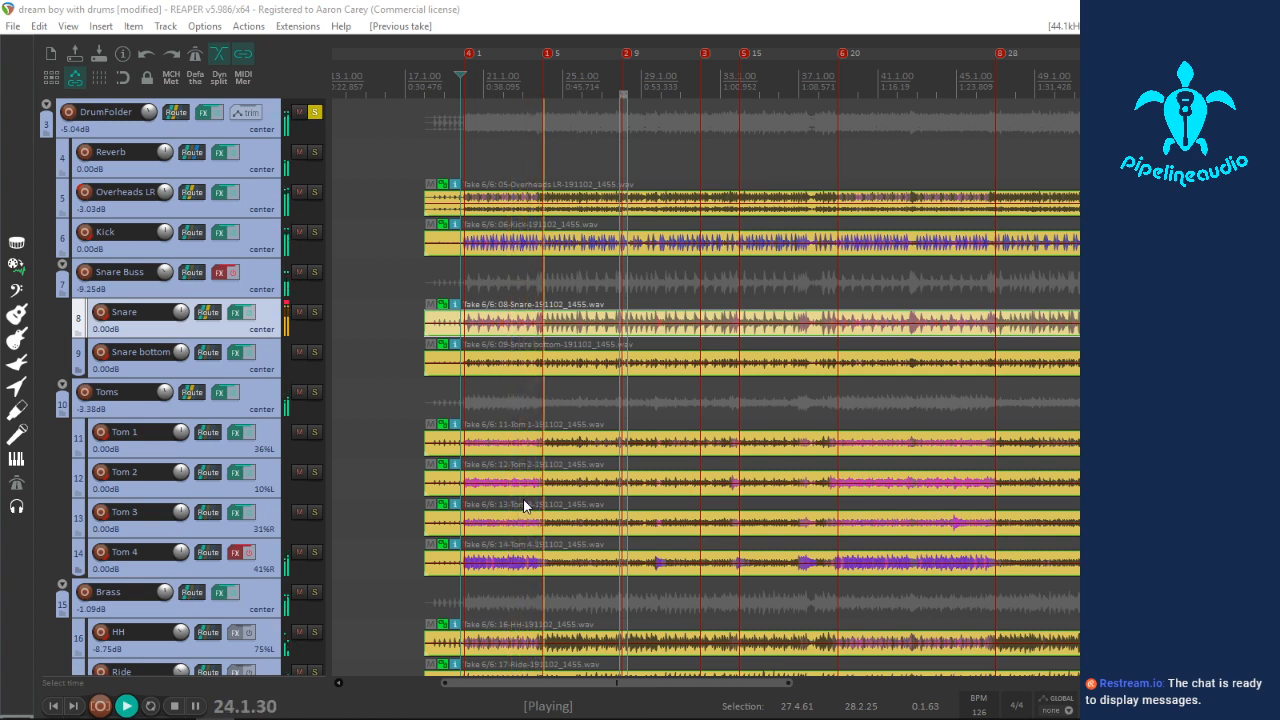
key("space")
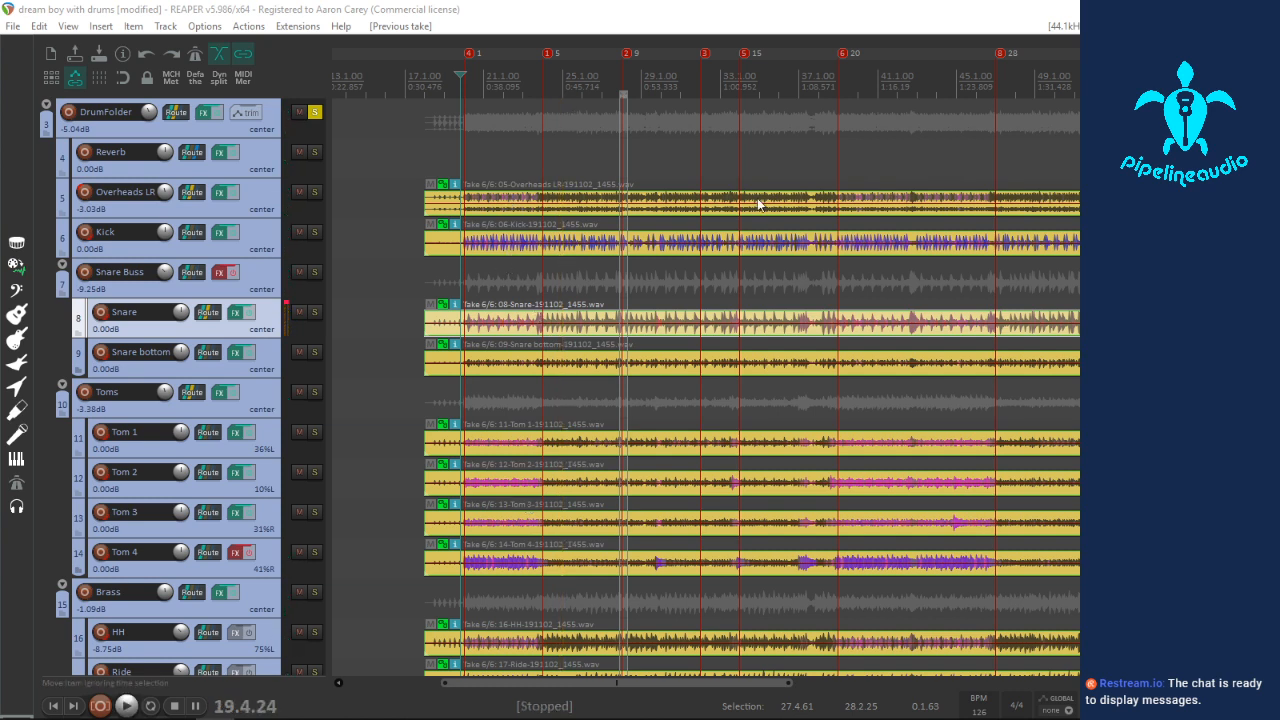
Step: Return the grouped drum items to take 1 of 6 and play the soloed drums from about 37.3.26
key("t")
left_click(810, 212)
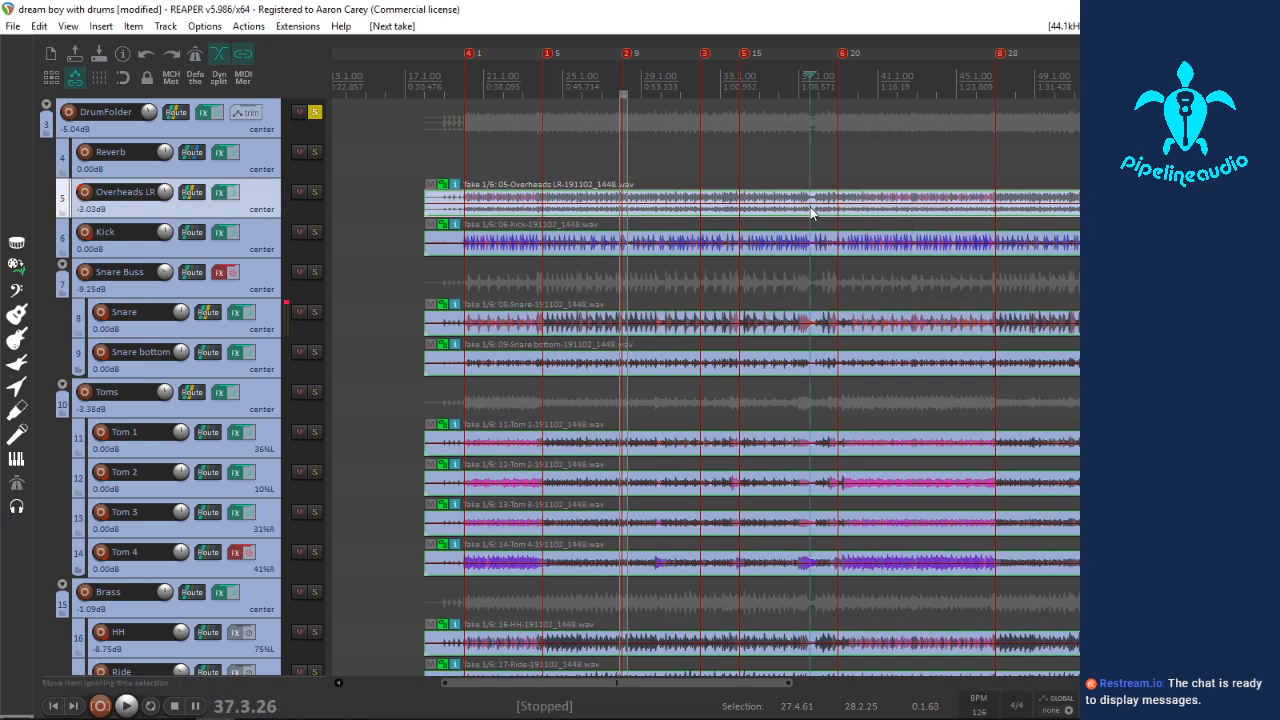
key("space")
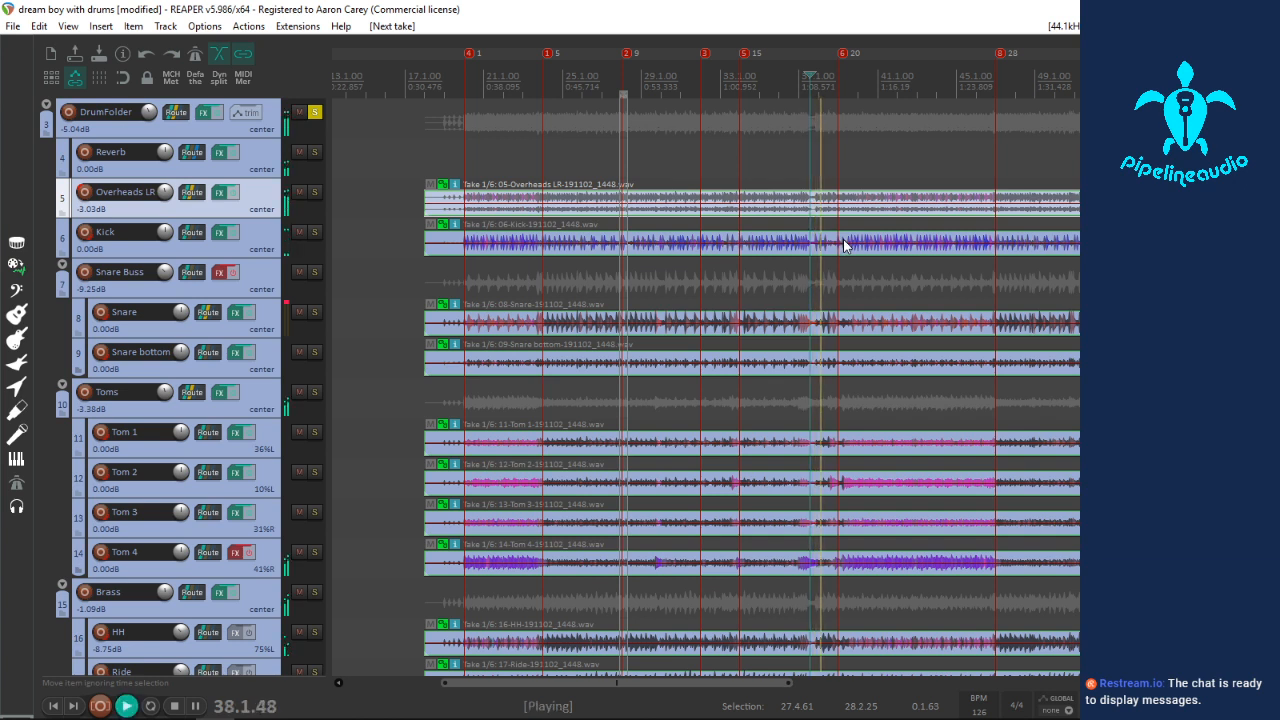
Step: Unsolo the DrumFolder, listen to drum take 1 with the full mix up to just before marker 8, and stop playback
left_click(314, 111)
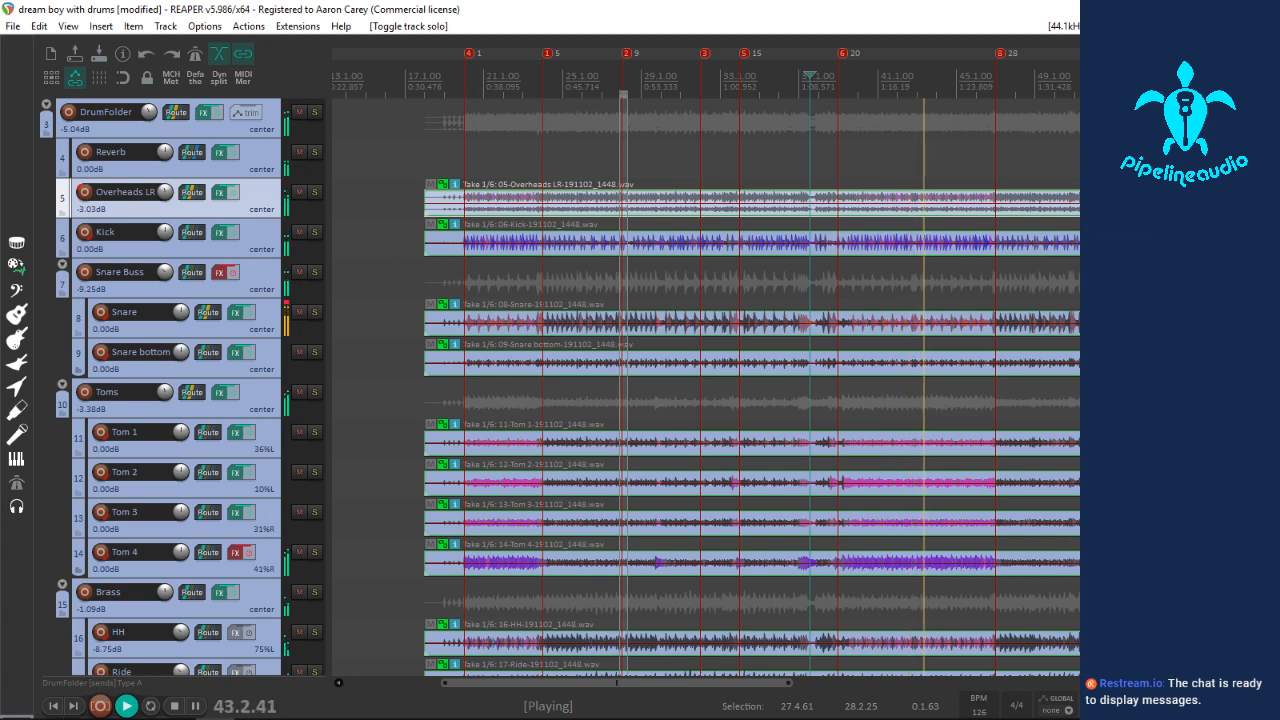
scroll(708, 330, "down", 2)
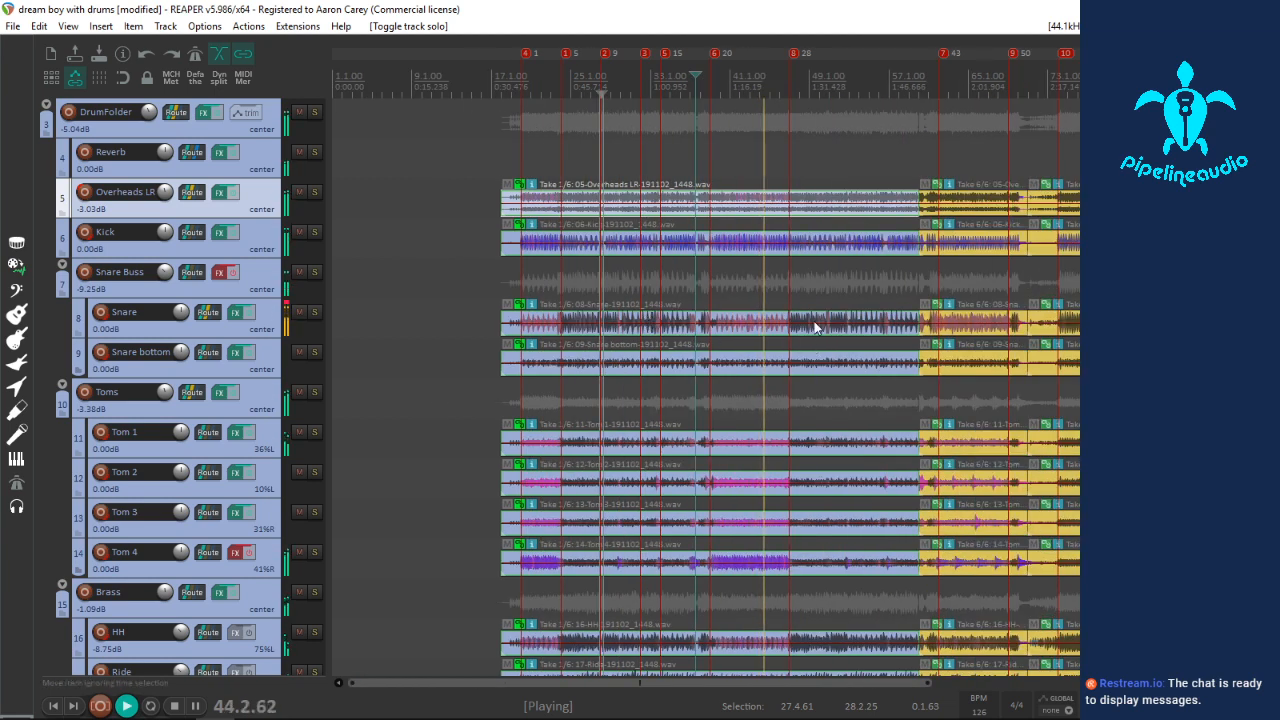
scroll(803, 318, "up", 3)
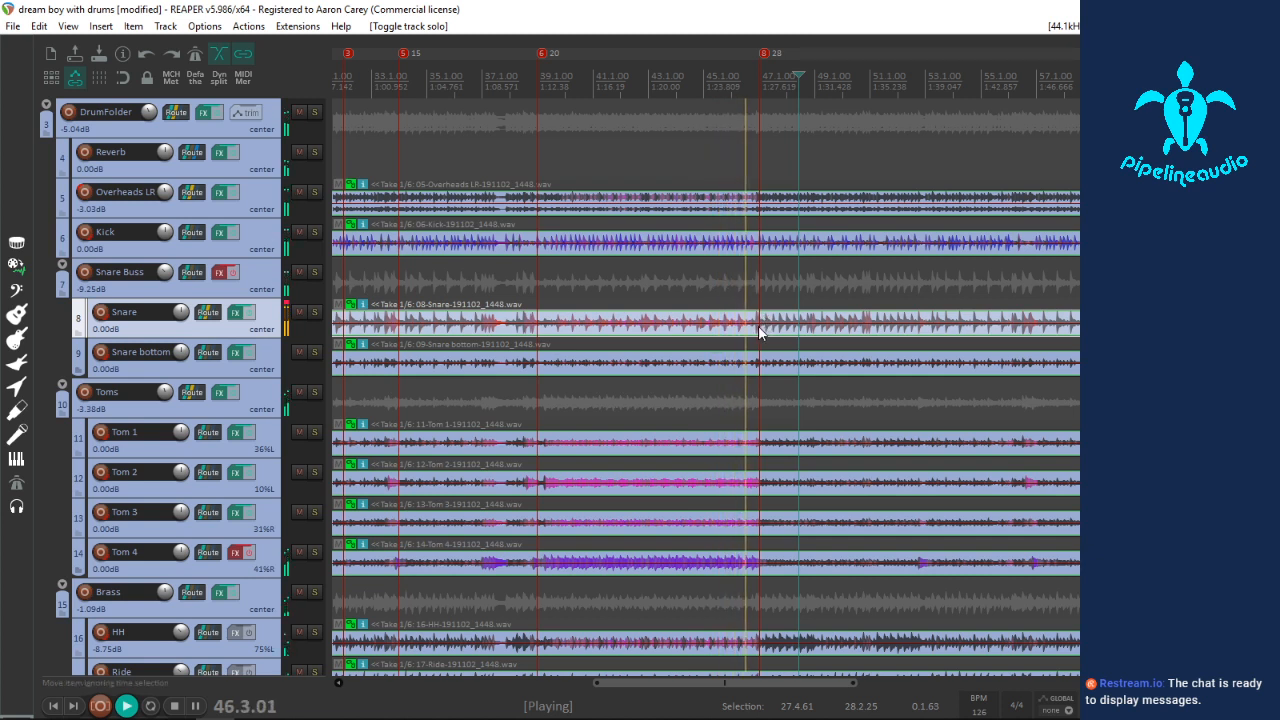
key("space")
Step: Move the edit cursor to about 45.4.19, solo the DrumFolder, and audition the drums leading into marker 8
left_click(724, 331)
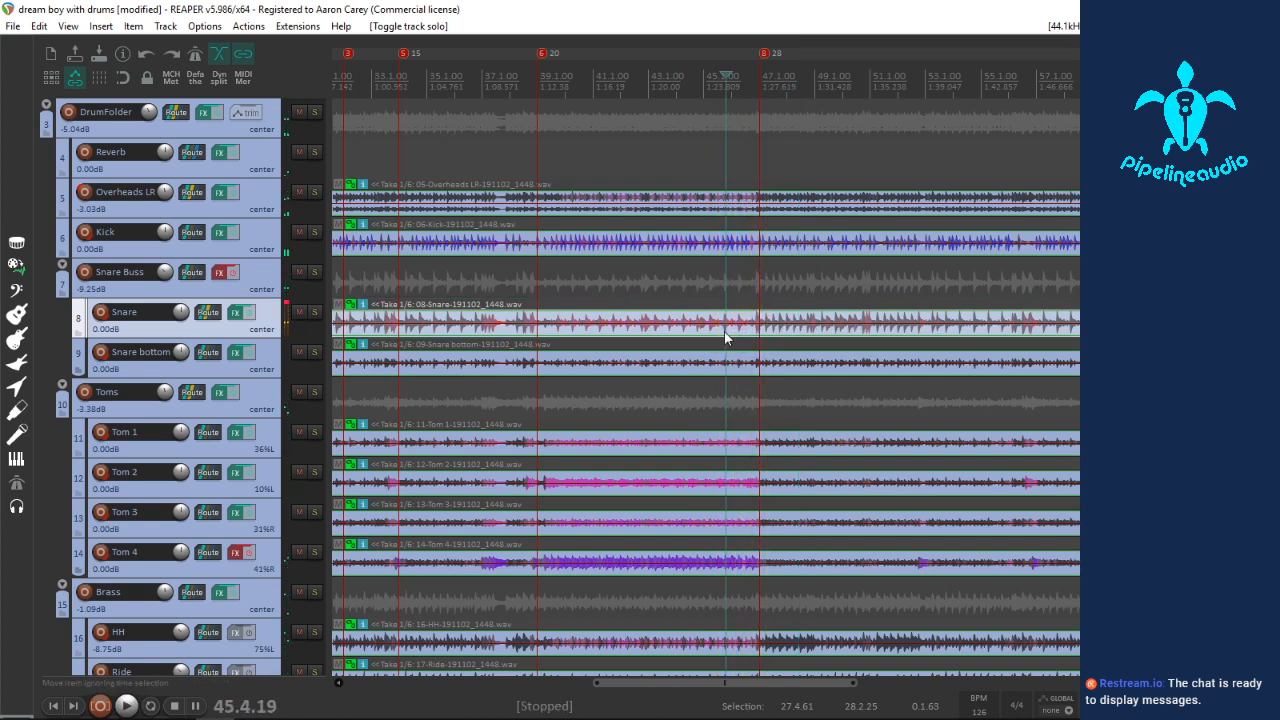
left_click(314, 112)
key("space")
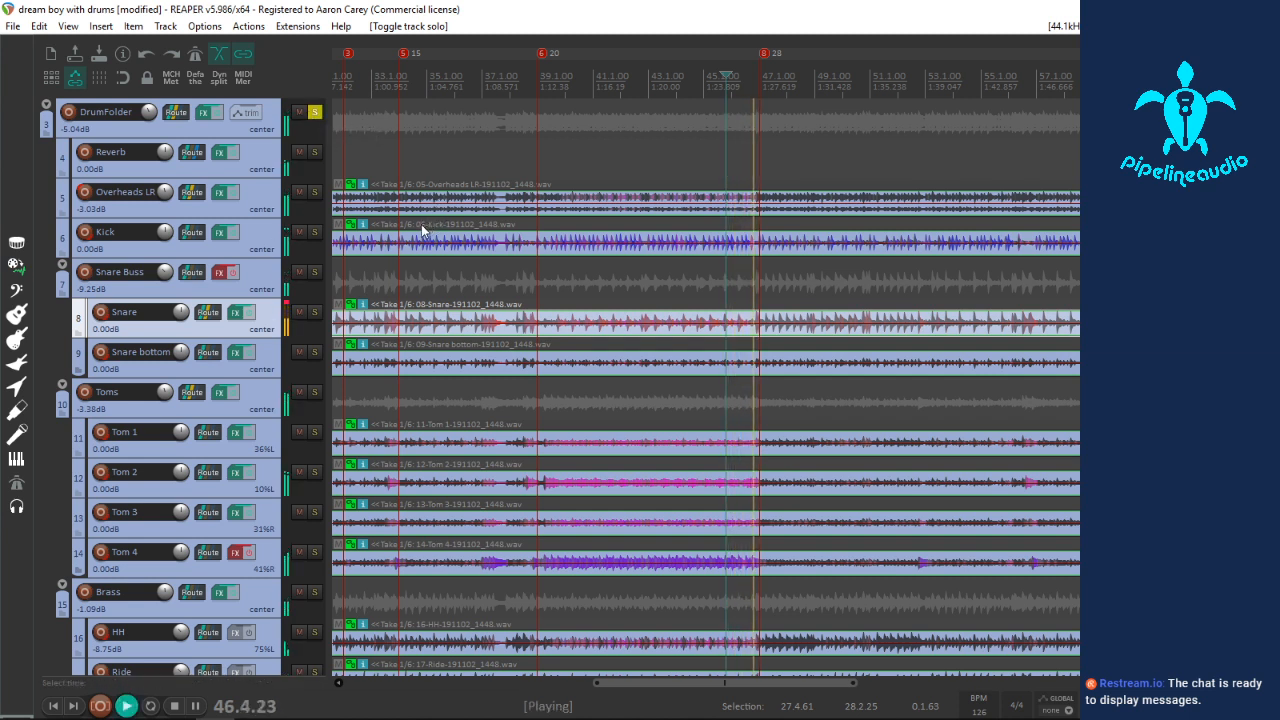
key("space")
key("space")
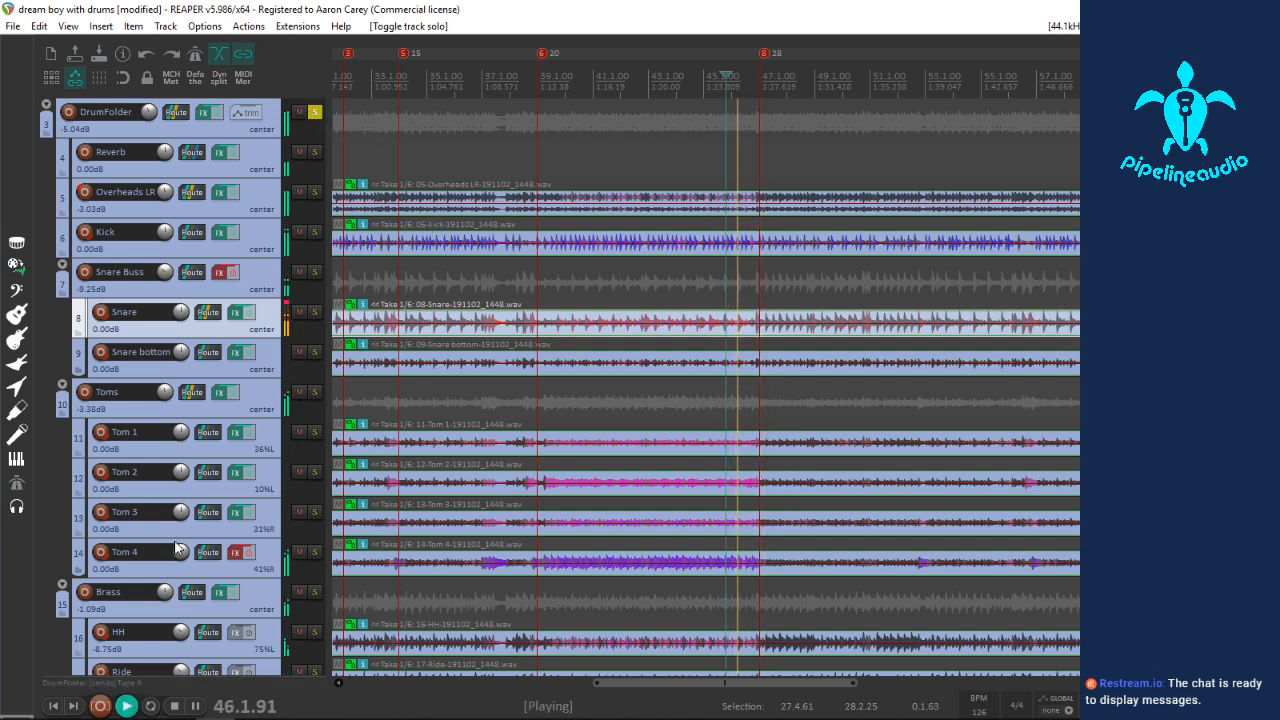
scroll(167, 540, "down", 2)
key("space")
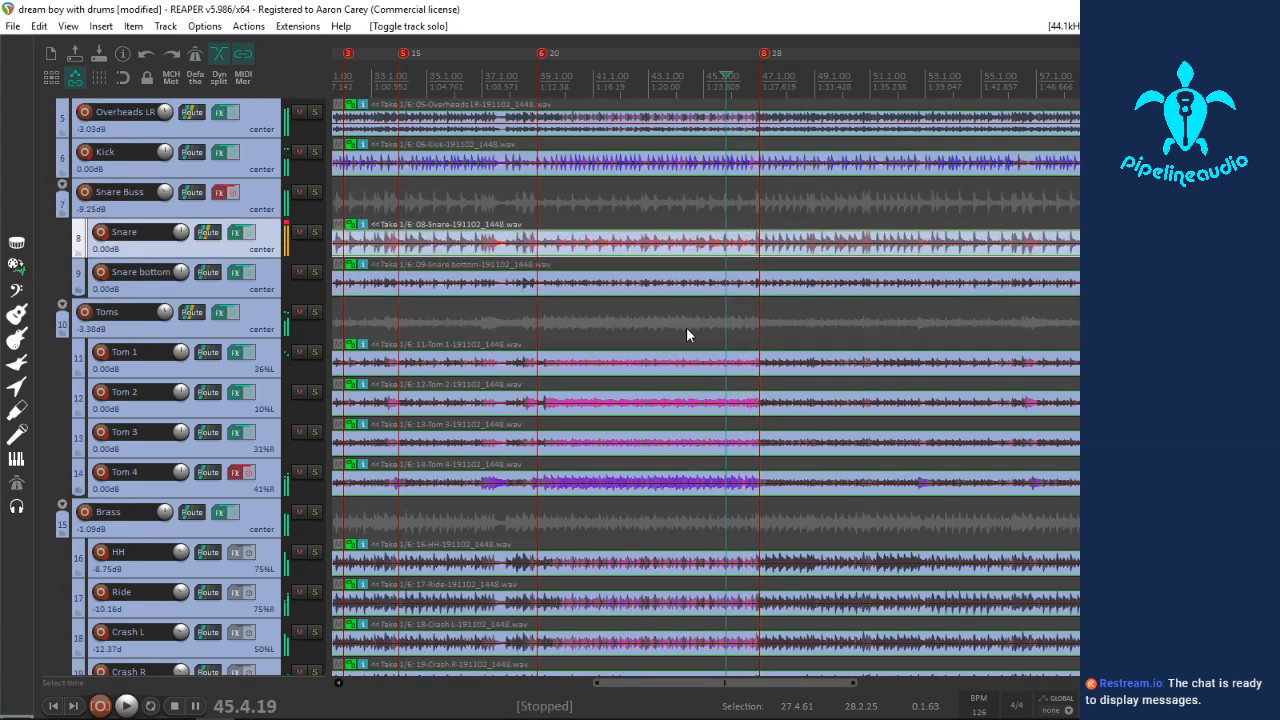
Step: Replay the soloed drum take 1 from about 45.4.19 while examining the waveforms between bars 45 and 47
key("space")
scroll(823, 443, "up", 5)
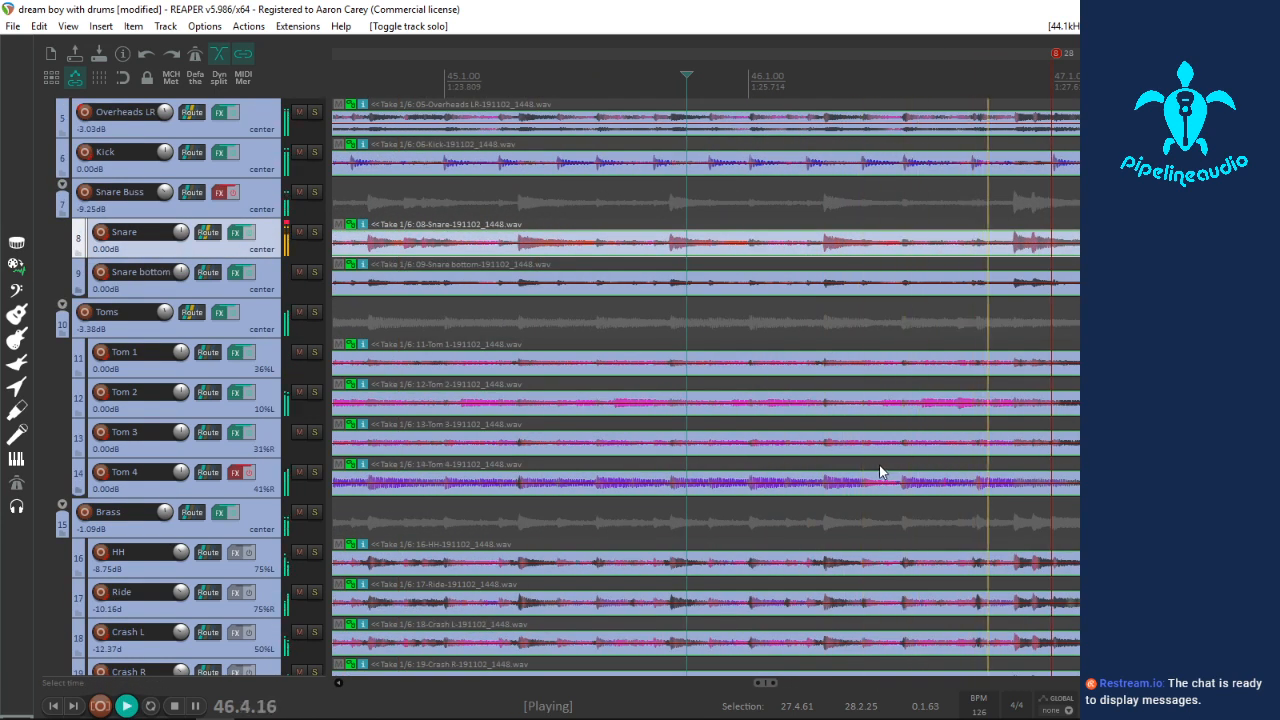
key("space")
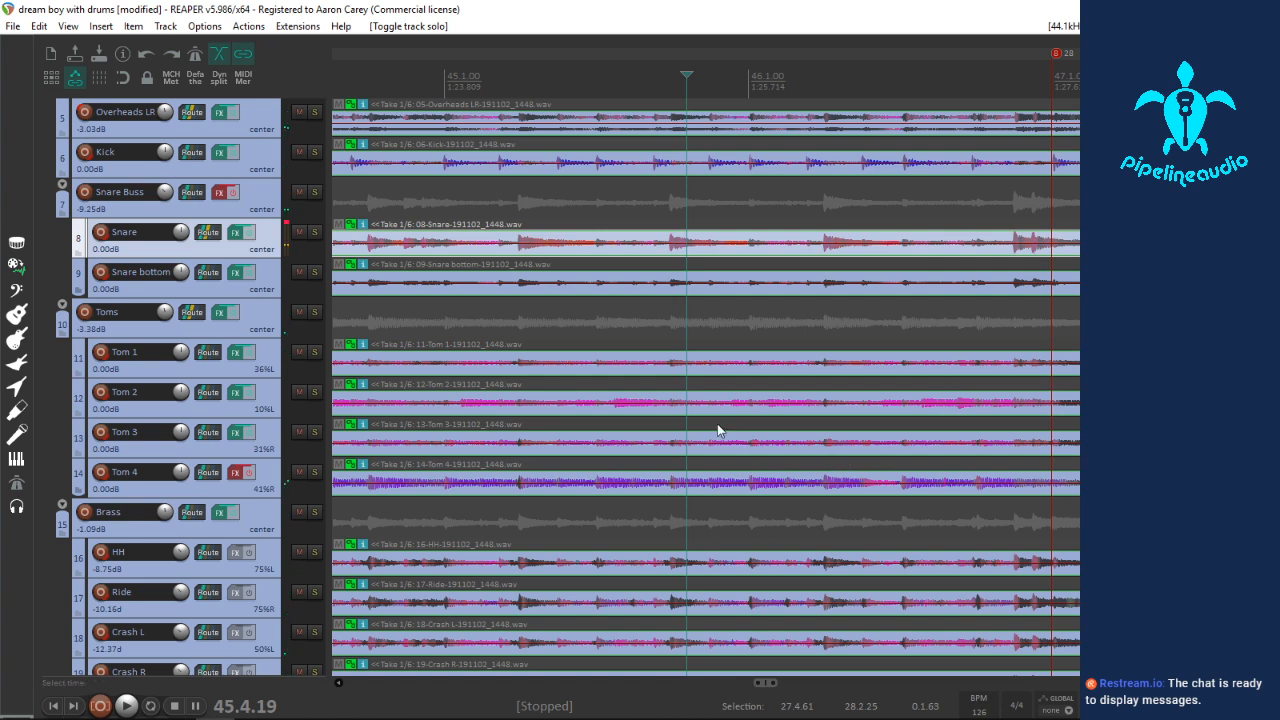
key("space")
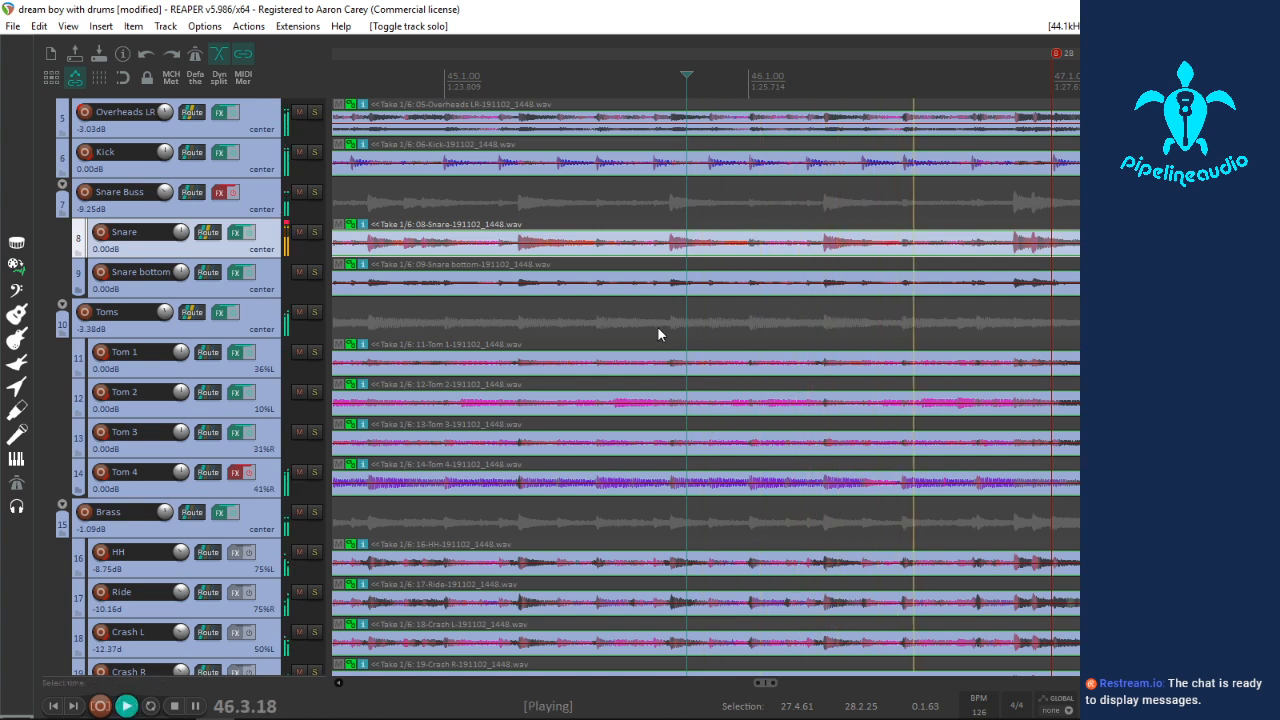
key("space")
Step: Move the edit cursor to 46.1.00 on the Overheads LR item and play the soloed drums from there
scroll(467, 343, "up", 3)
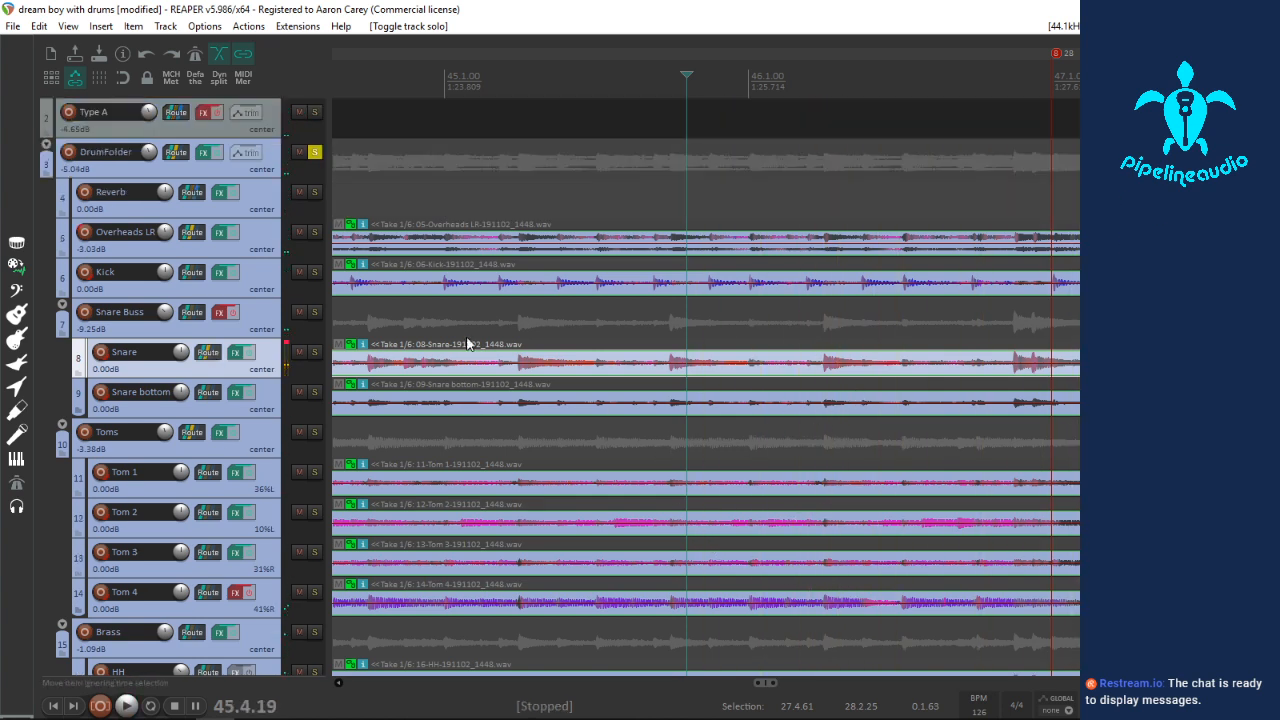
left_click(750, 244)
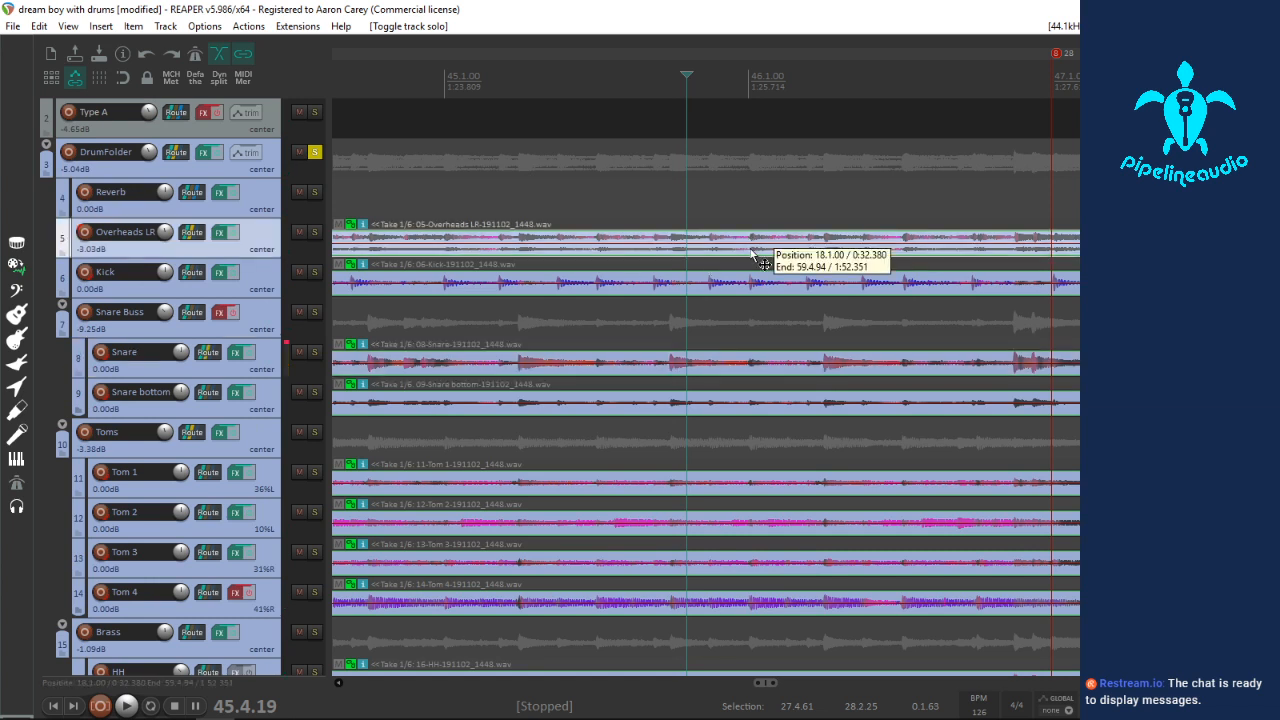
key("space")
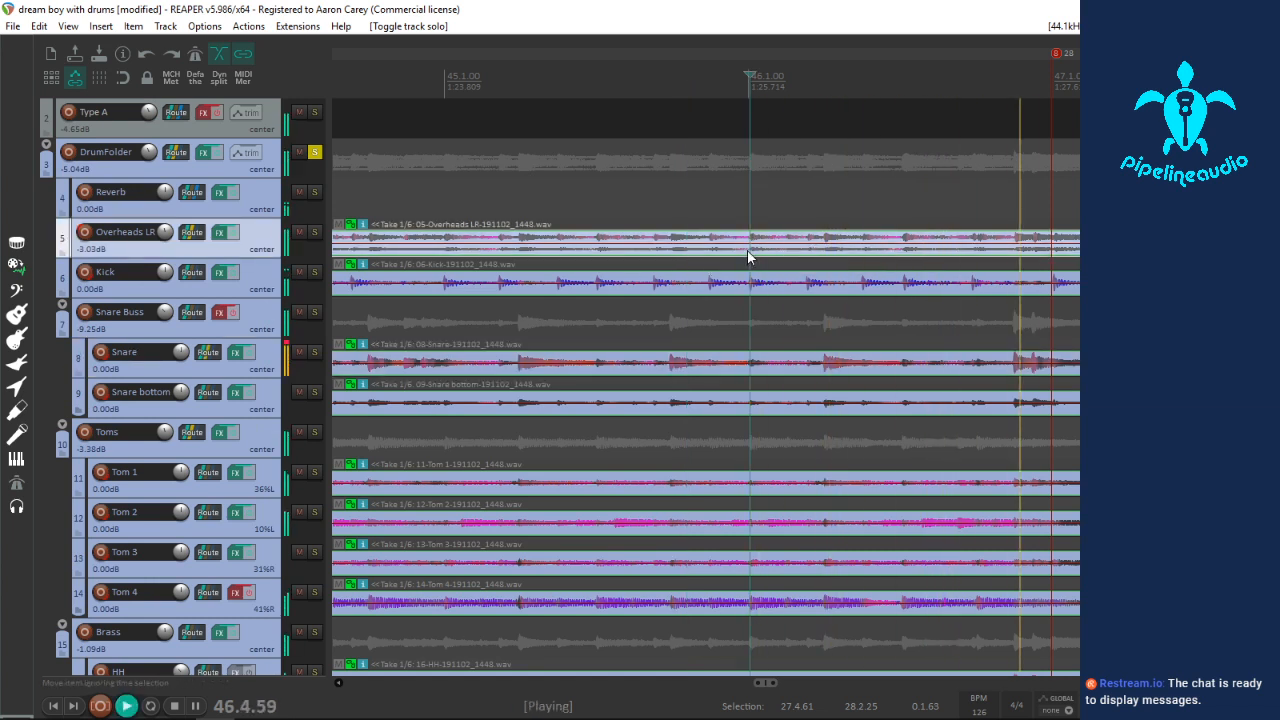
Step: Stop playback and try splitting the grouped drum items at 46.1.00
key("space")
key("s")
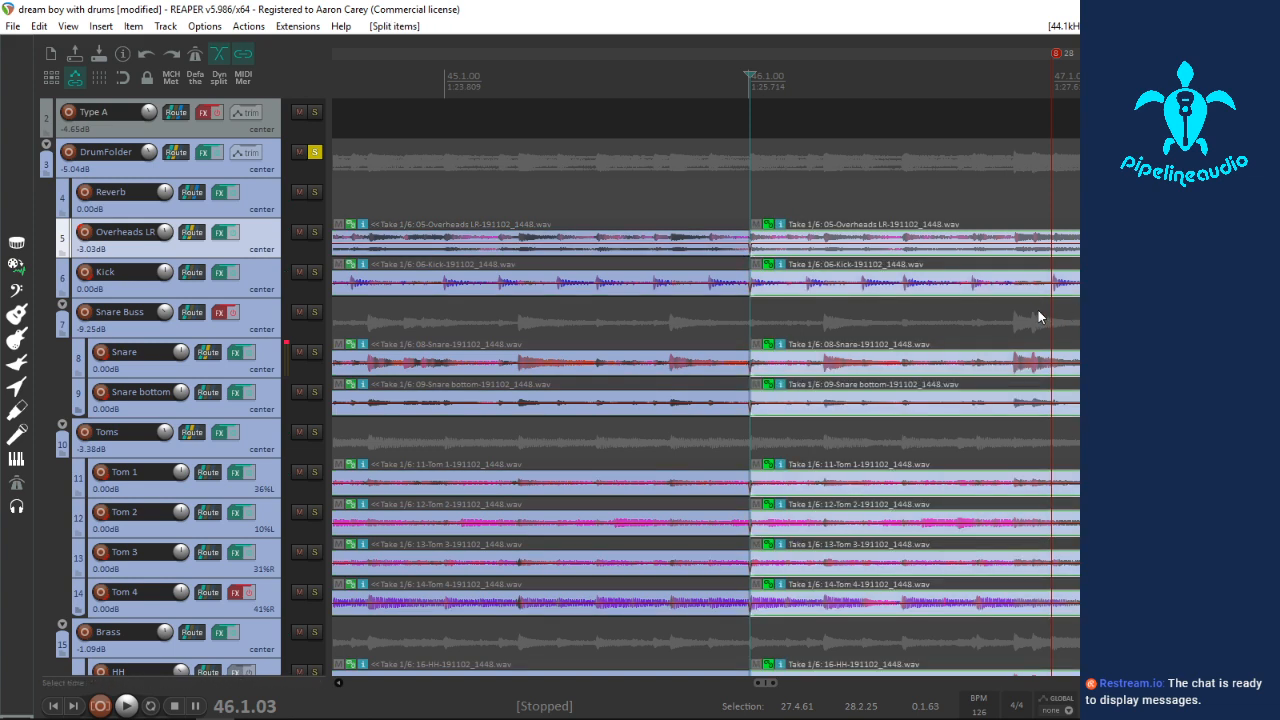
key("ctrl+z")
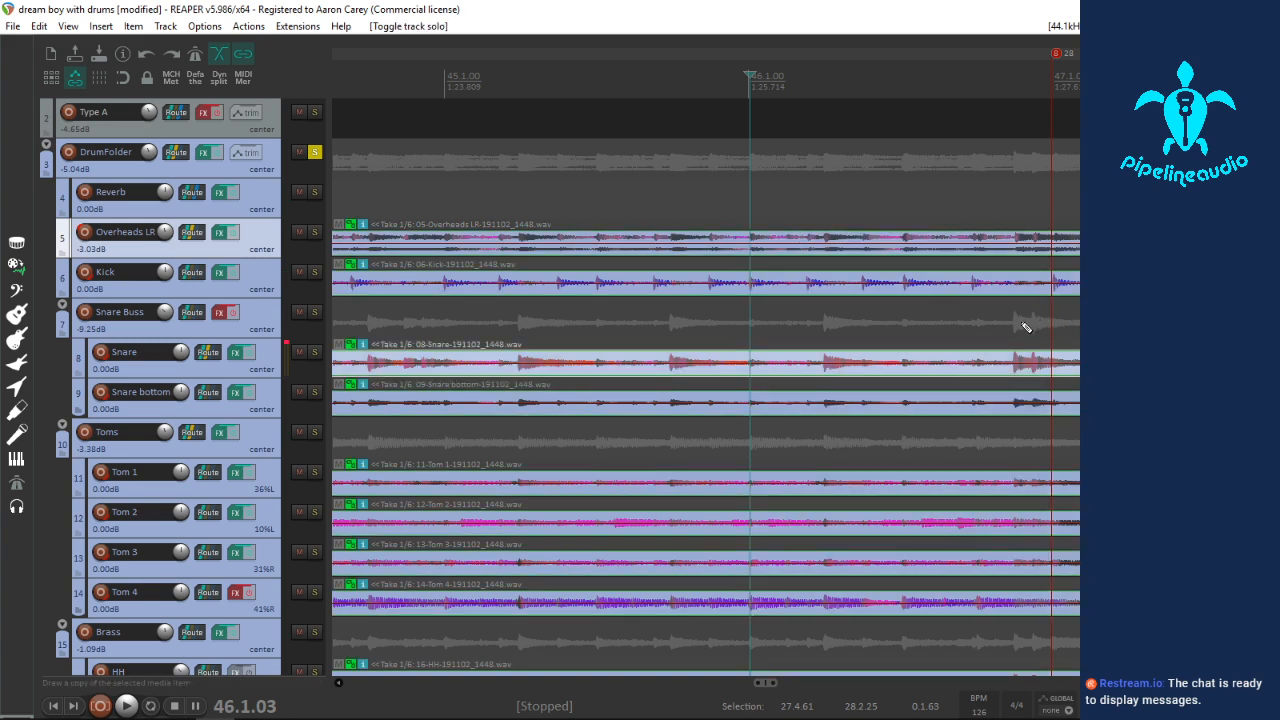
Step: Switch the grouped drum items to take 2 and delete that active take
key("t")
right_click(727, 247)
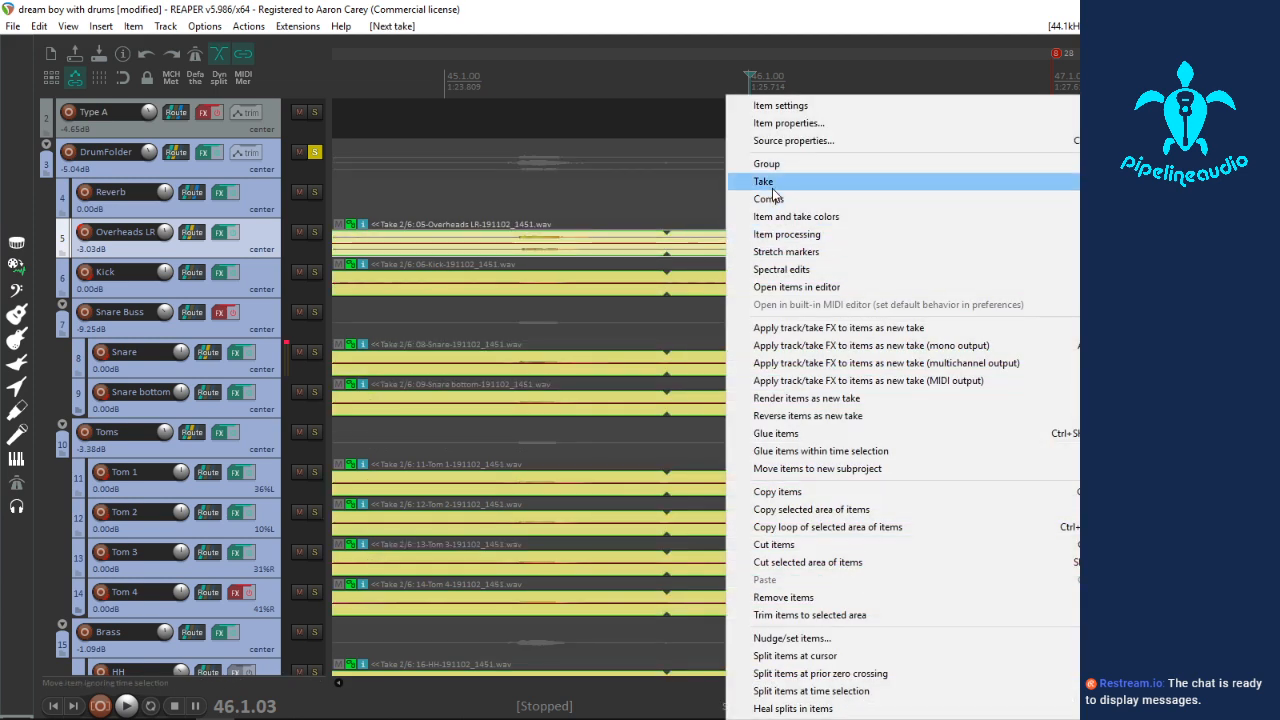
mouse_move(772, 190)
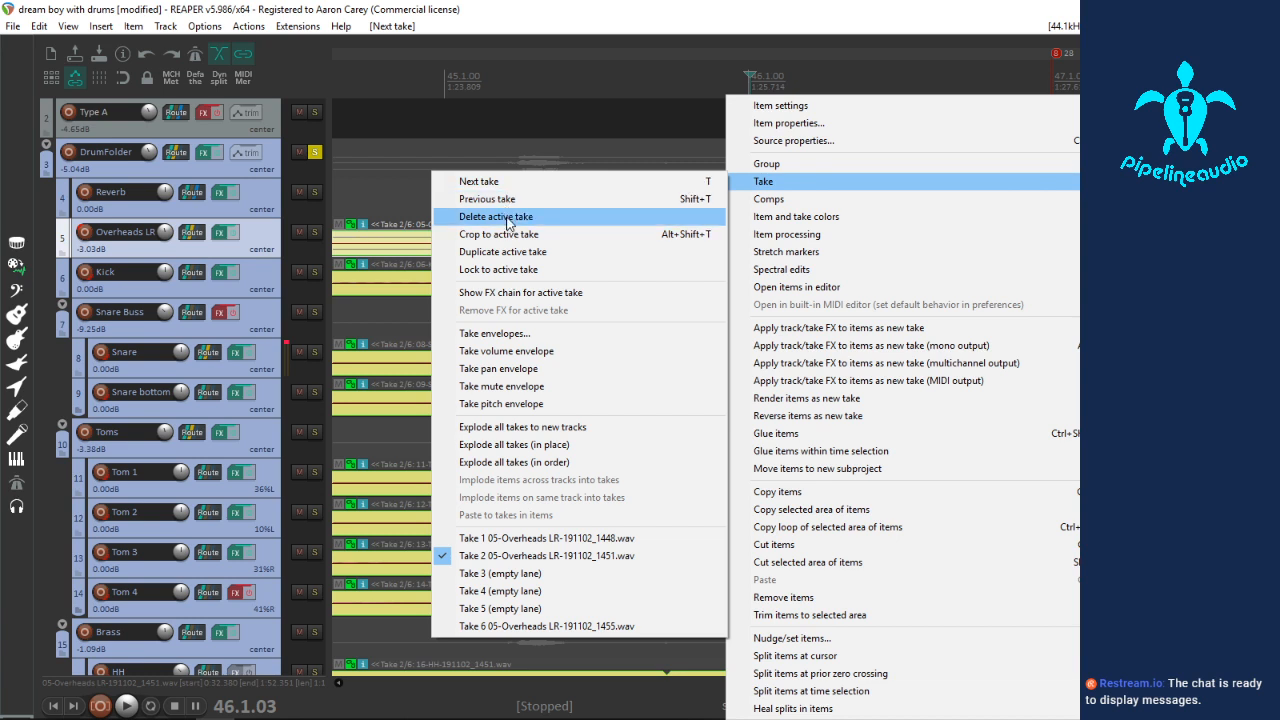
left_click(508, 220)
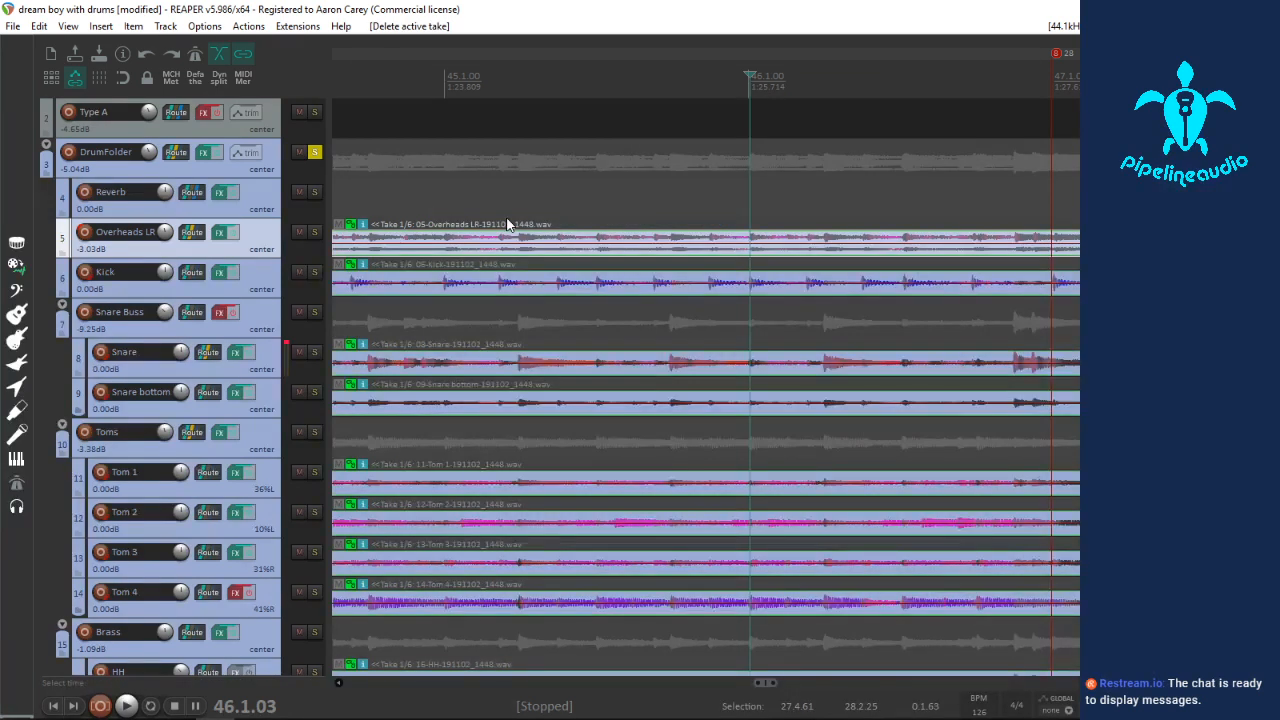
Step: Switch the grouped drum items to the empty take 2 lane and delete that active take
key("t")
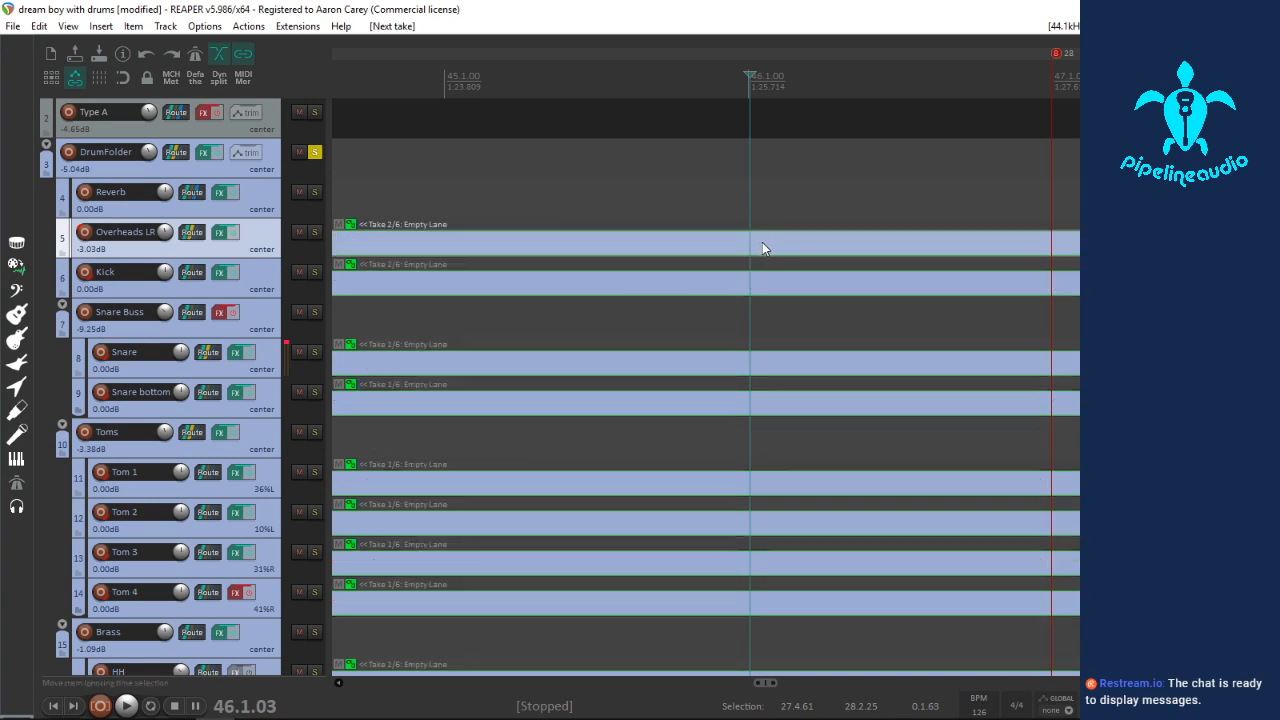
scroll(762, 242, "down", 8)
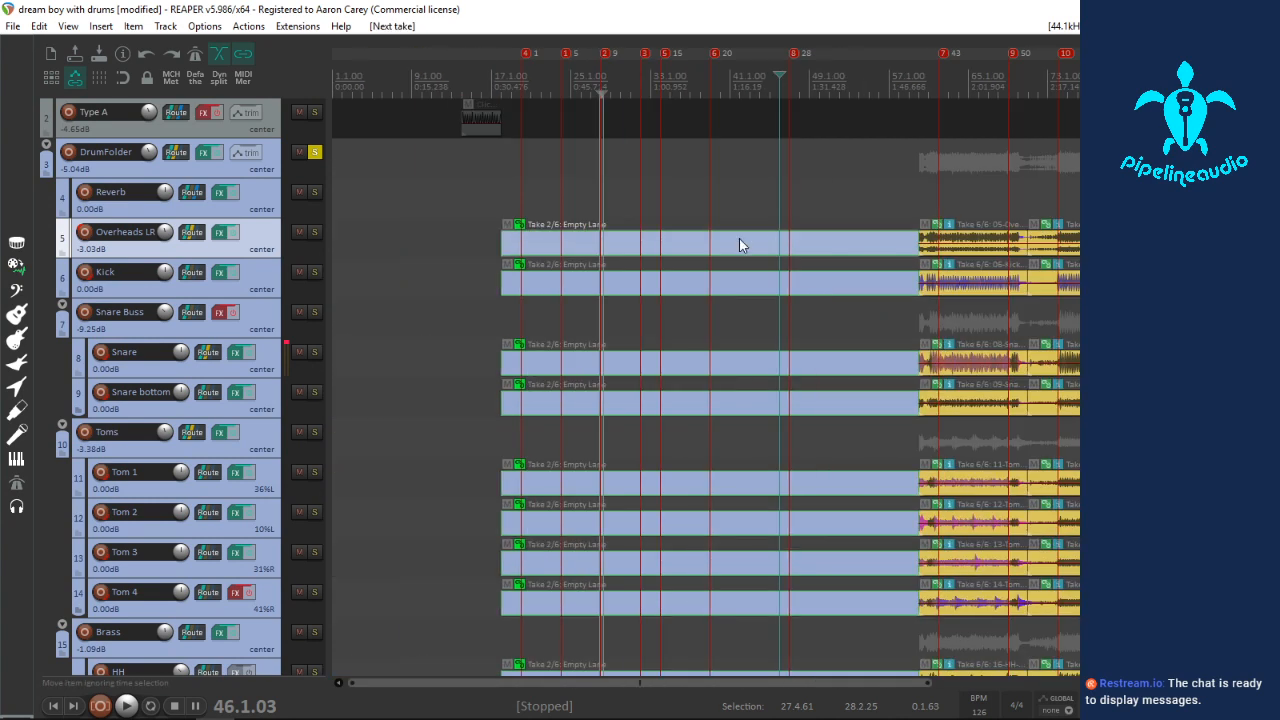
right_click(739, 238)
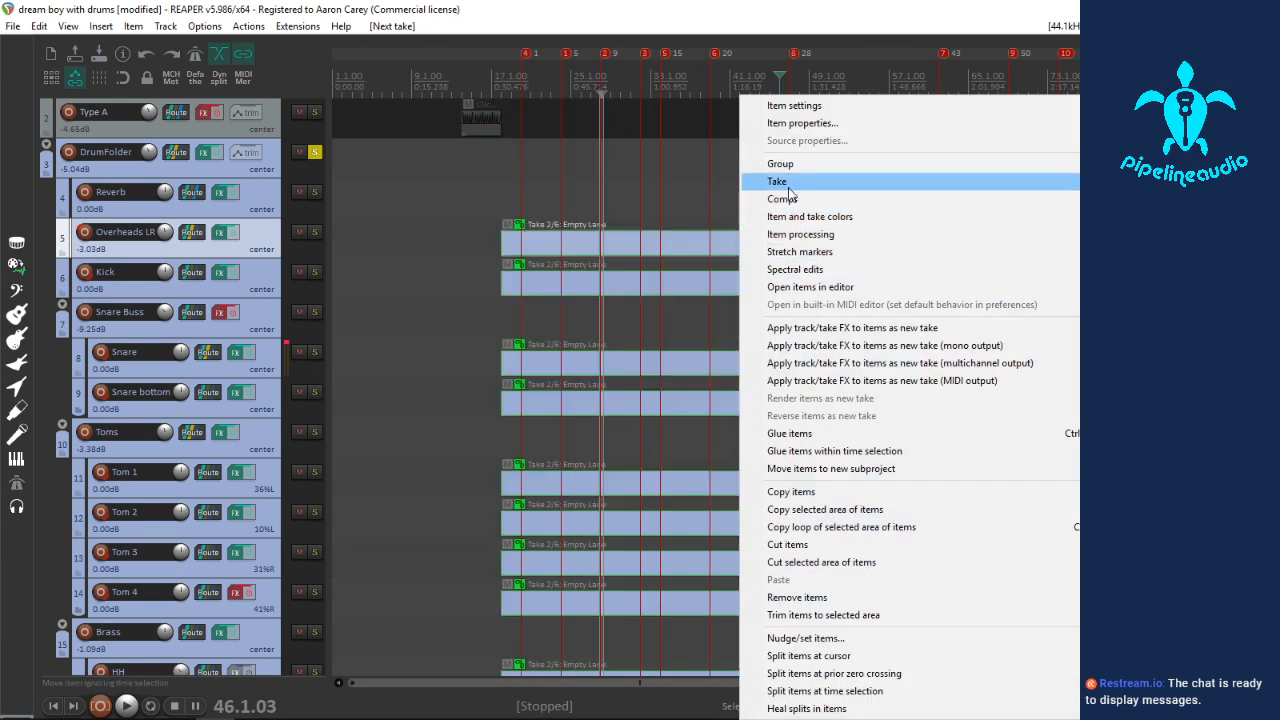
mouse_move(785, 183)
left_click(500, 214)
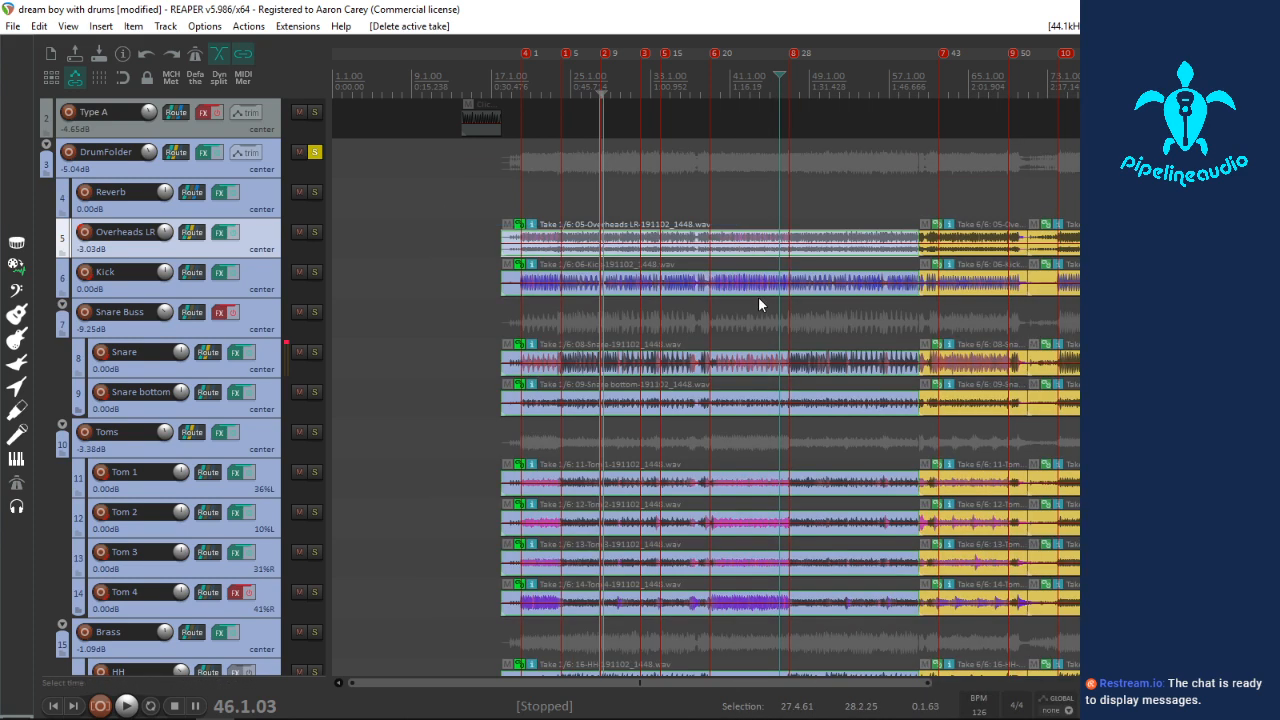
Step: Move the edit cursor to 43.2.36 on Overheads LR and cycle through the grouped drum takes to compare the waveforms of takes 1 and 6
left_click(754, 243)
key("t")
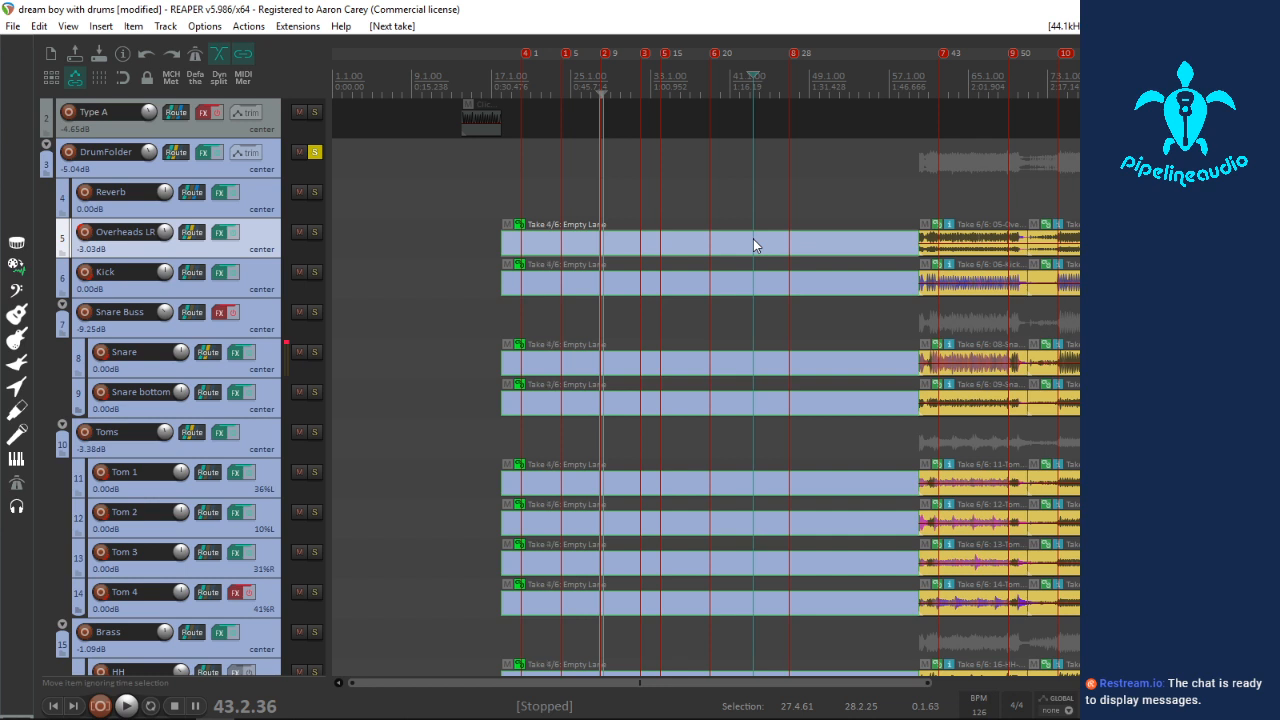
key("t")
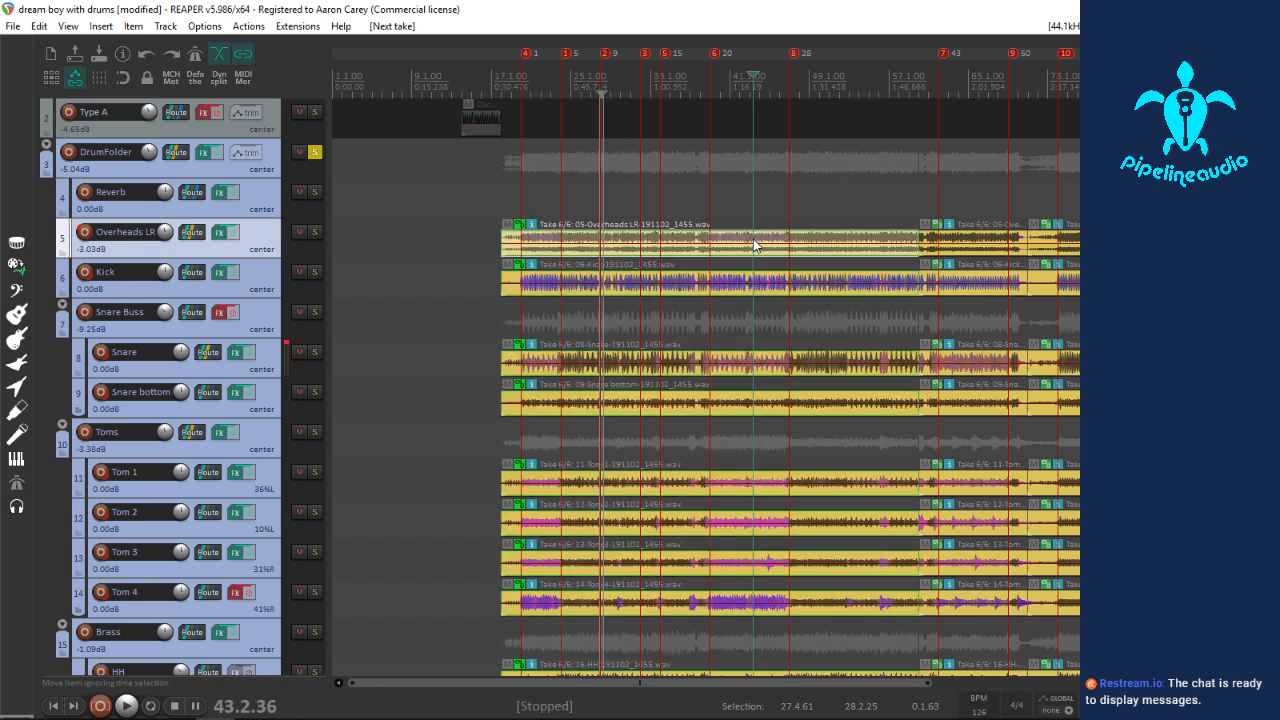
key("t")
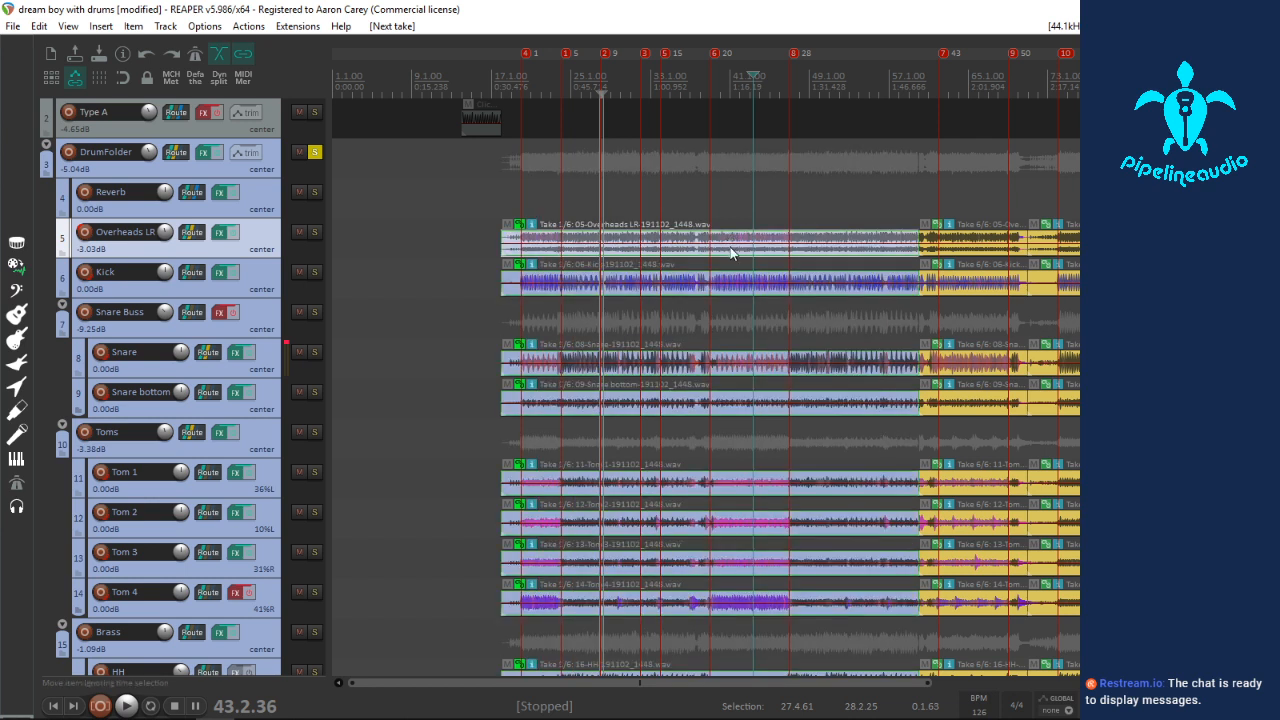
key("t")
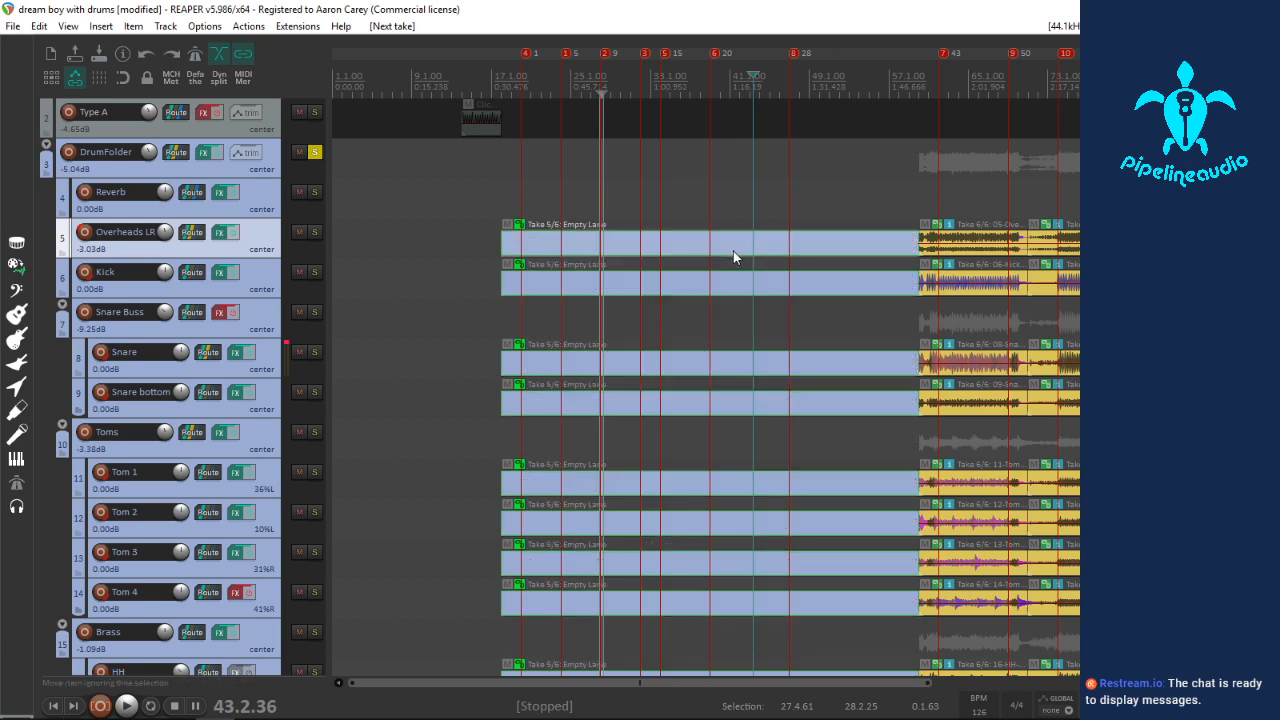
key("t")
key("t")
key("t")
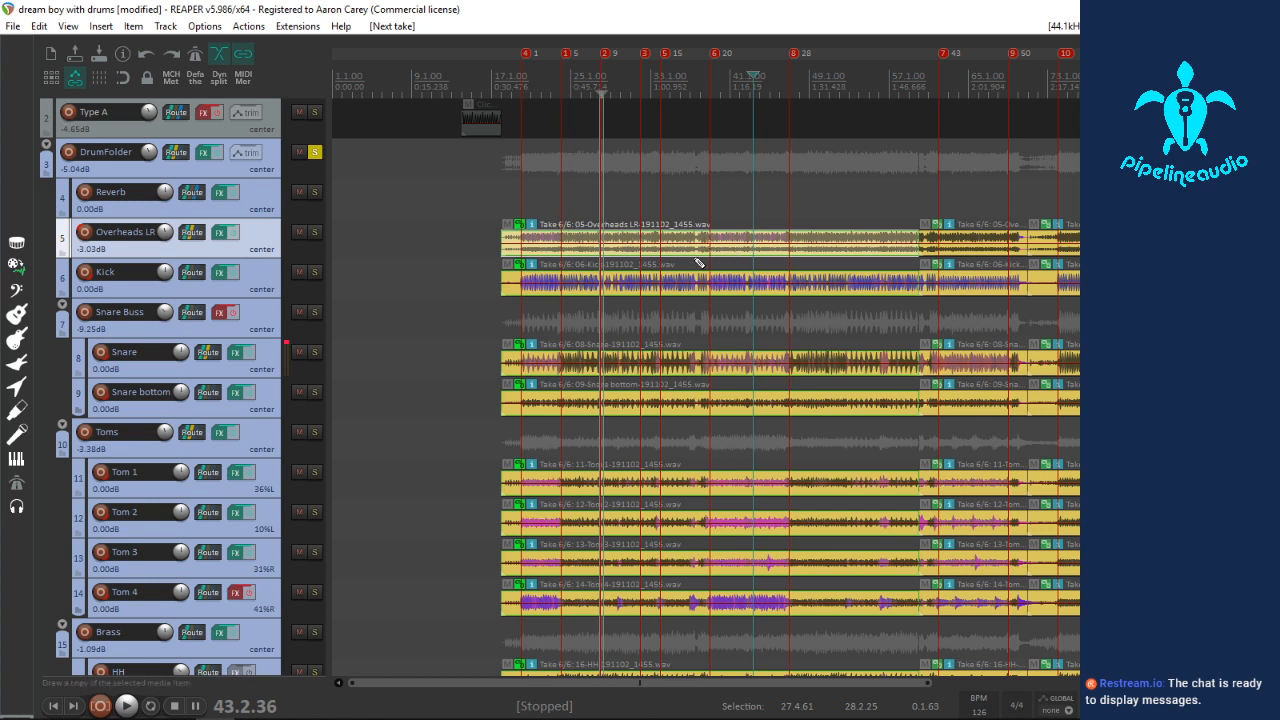
Step: Place the edit cursor at 23.3.19 on the Overheads LR item and make take 6 active on the grouped drum items
key("shift+t")
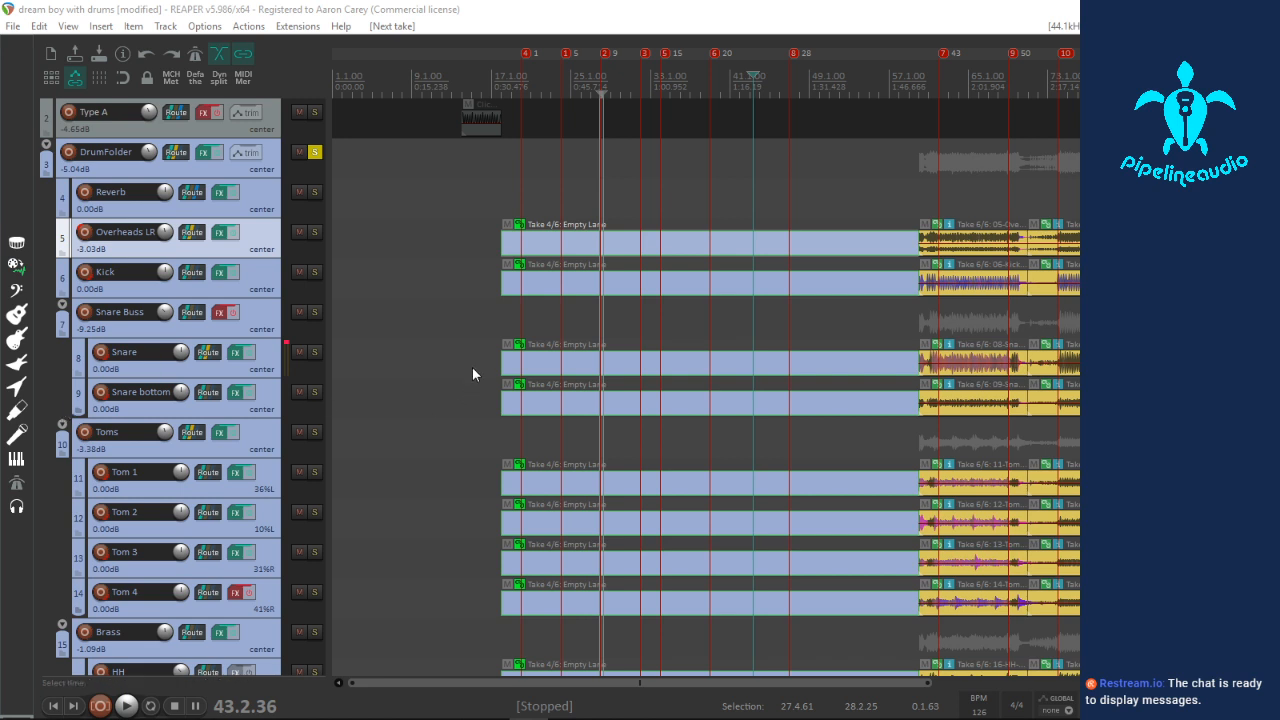
scroll(720, 420, "down", 2)
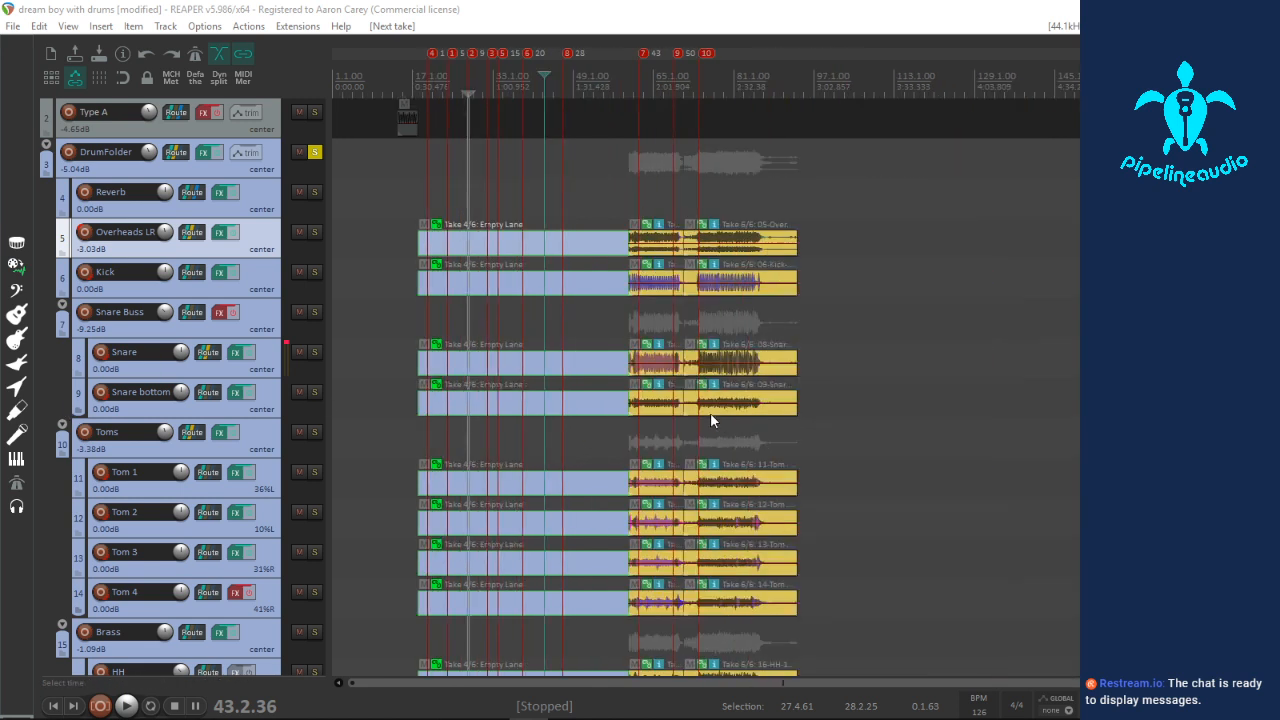
scroll(604, 384, "up", 1)
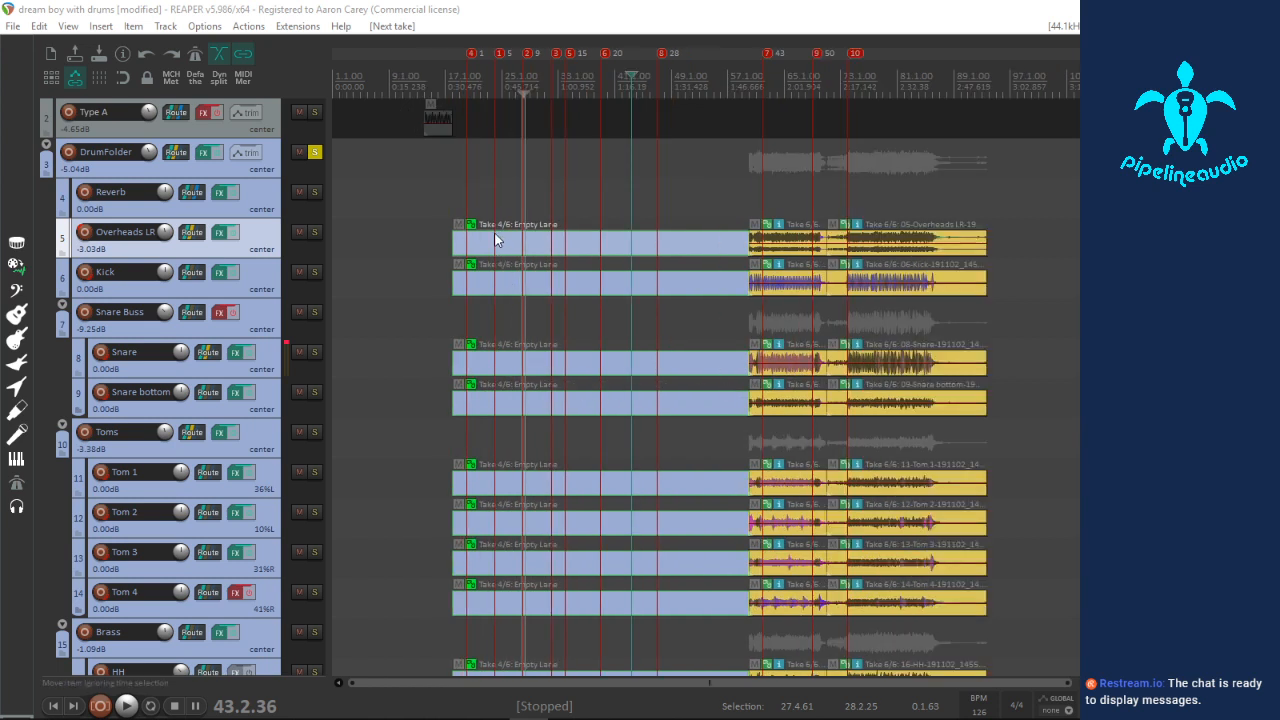
scroll(255, 368, "up", 1)
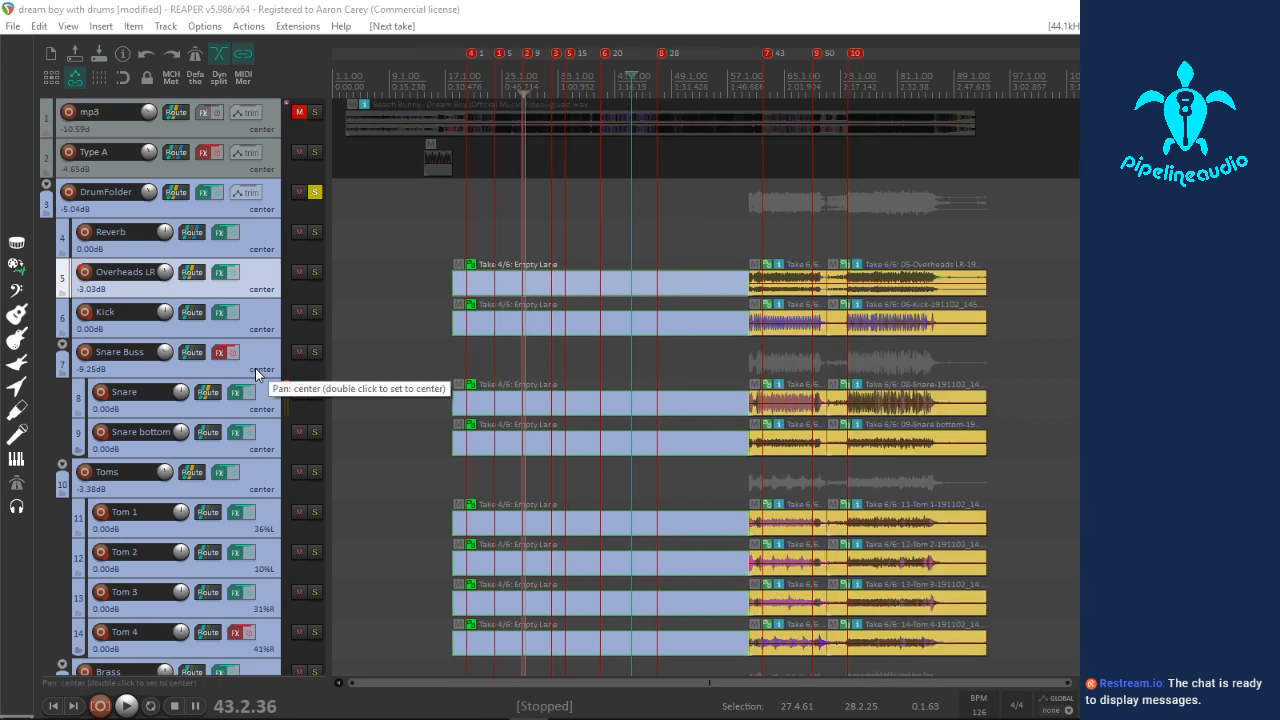
left_click(491, 279)
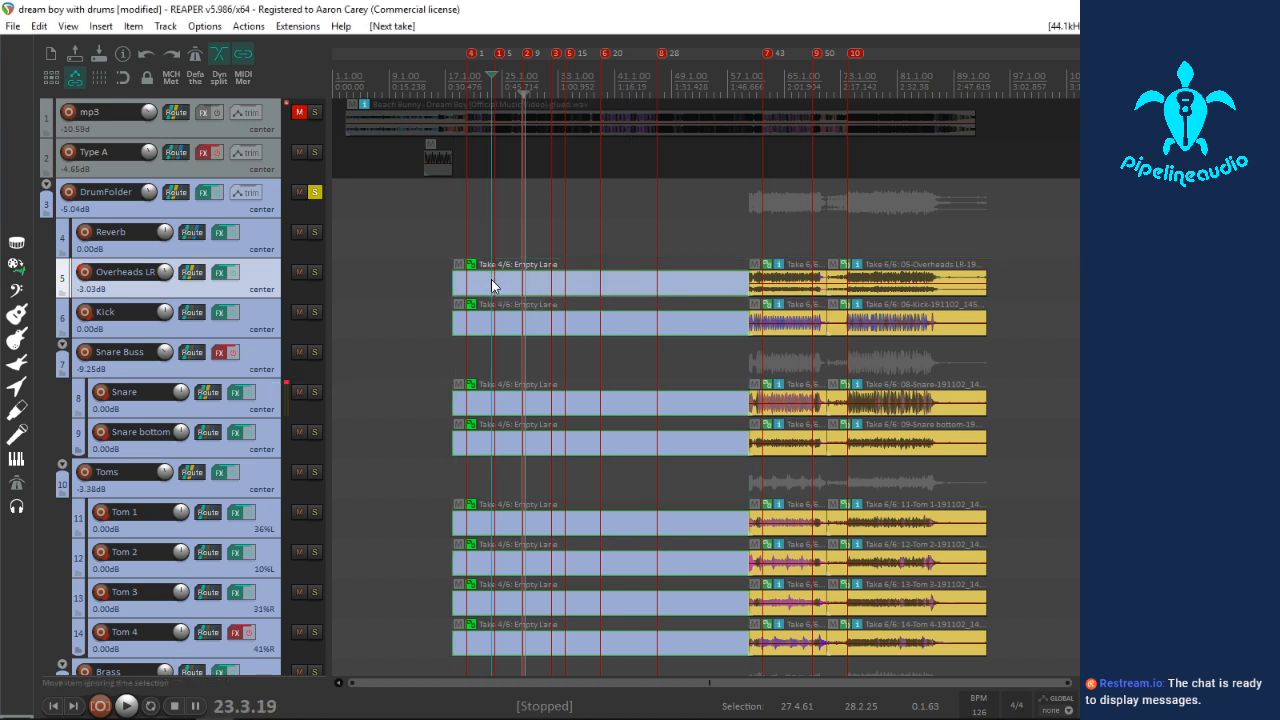
key("t")
key("t")
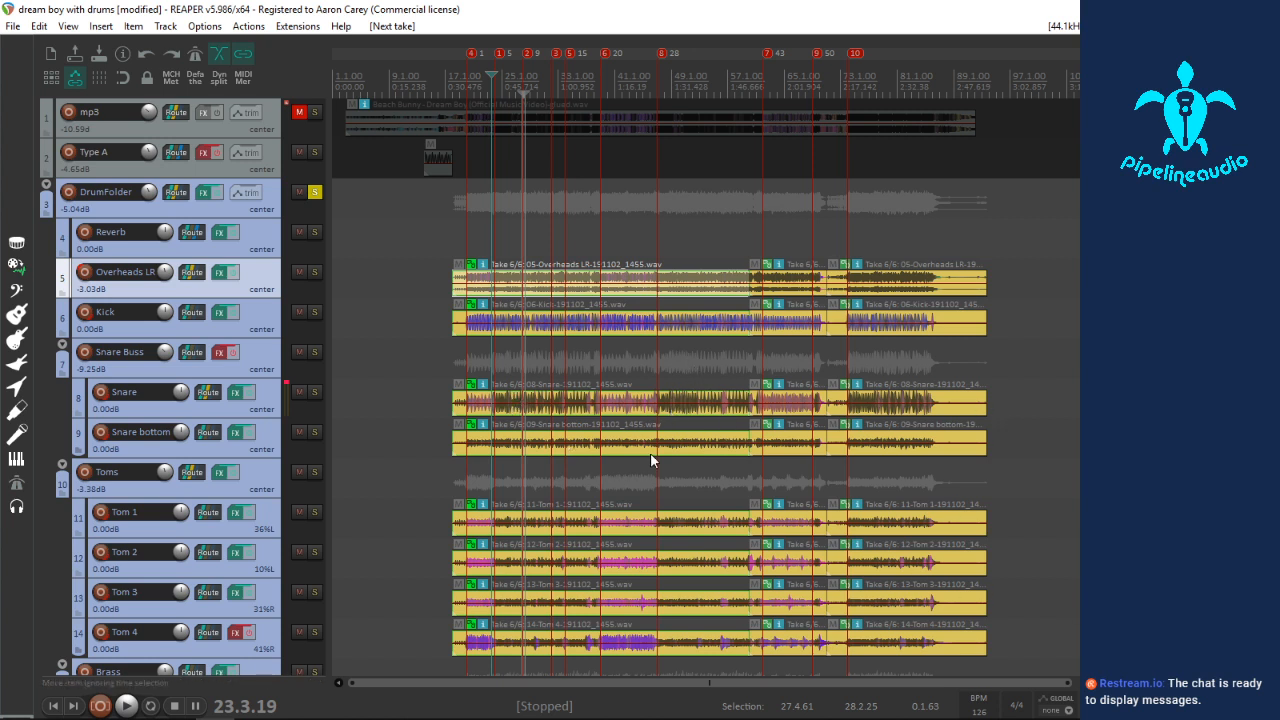
Step: Move the edit cursor to 52.1.39 and audition the soloed drum take 6 from there
left_click(693, 466)
scroll(693, 466, "down", 5)
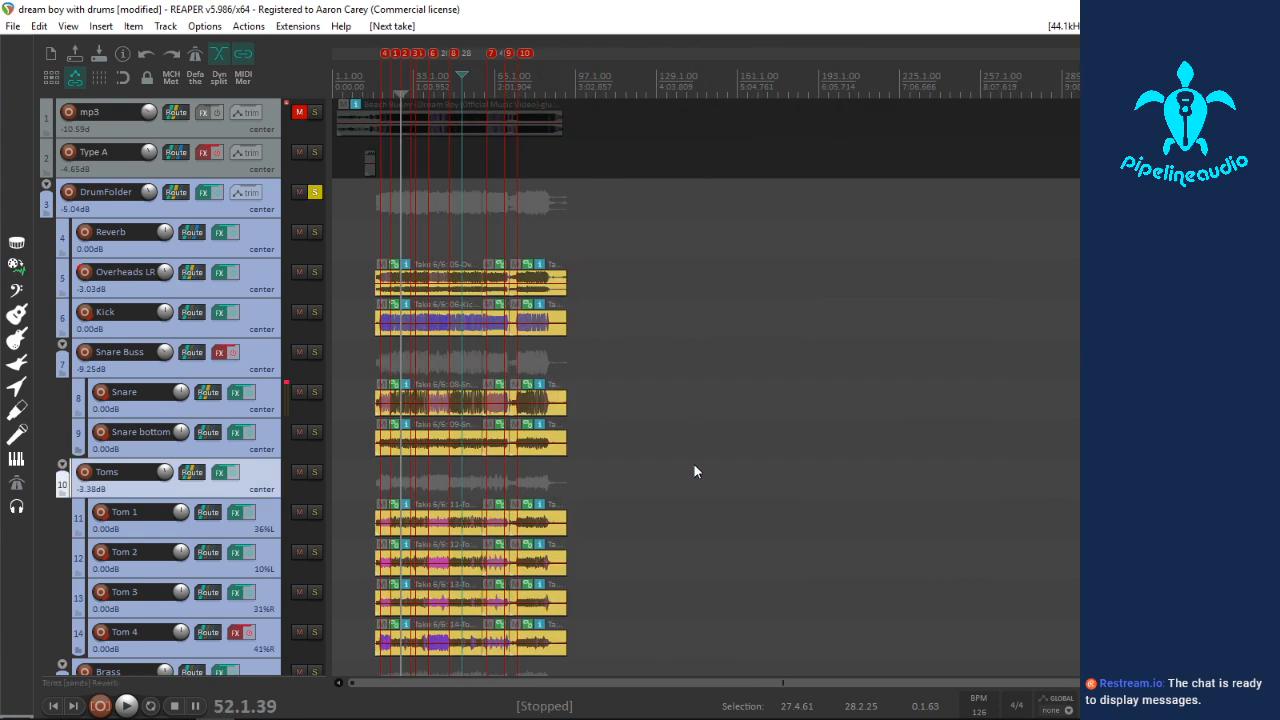
key("space")
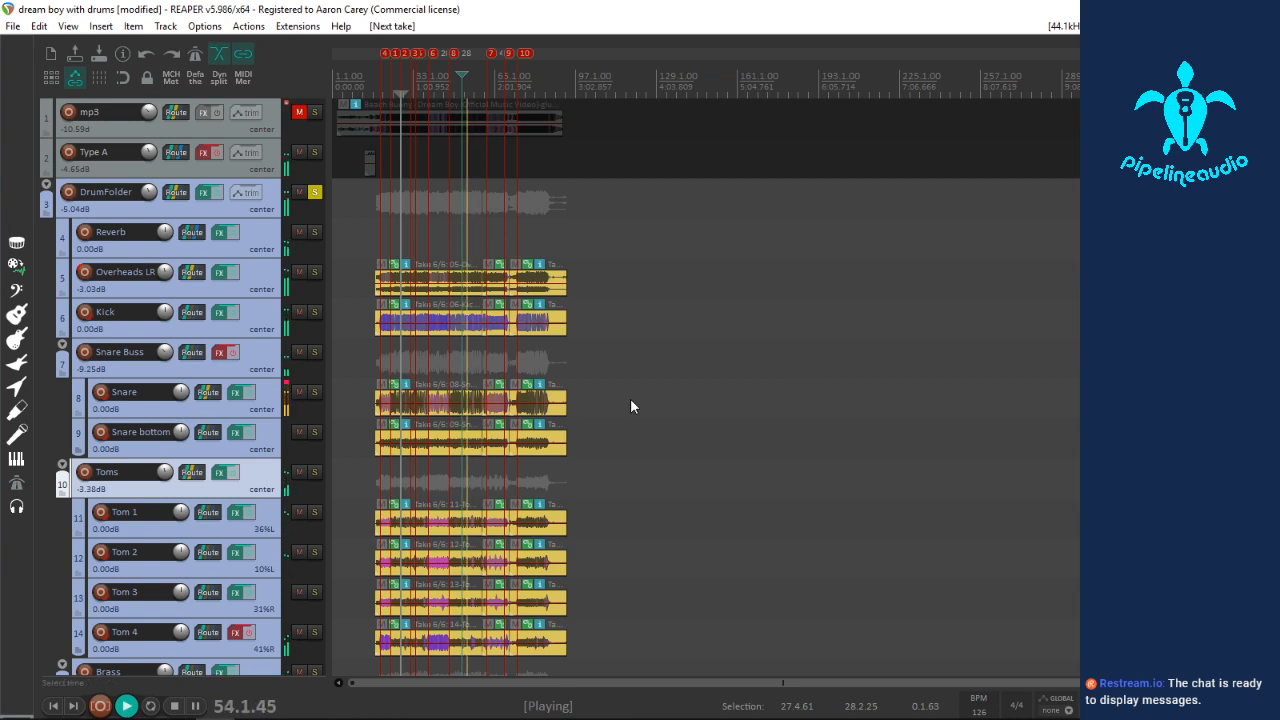
scroll(486, 470, "up", 3)
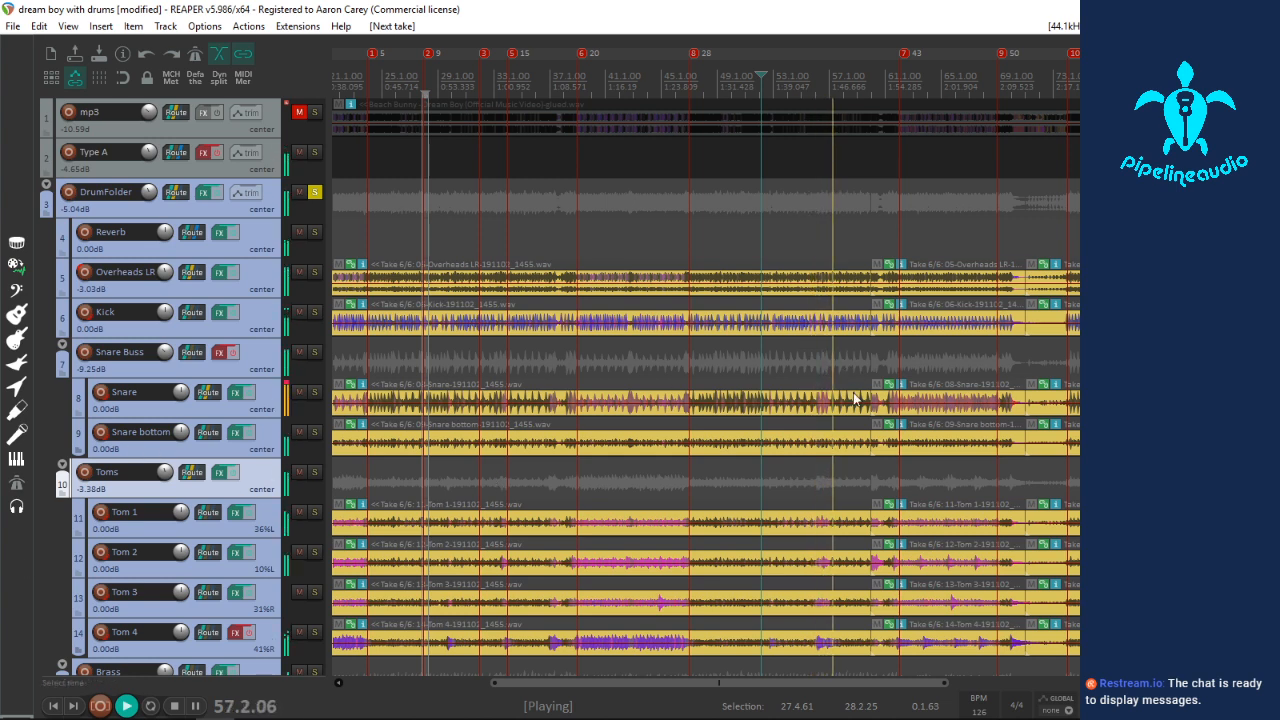
scroll(834, 430, "down", 2)
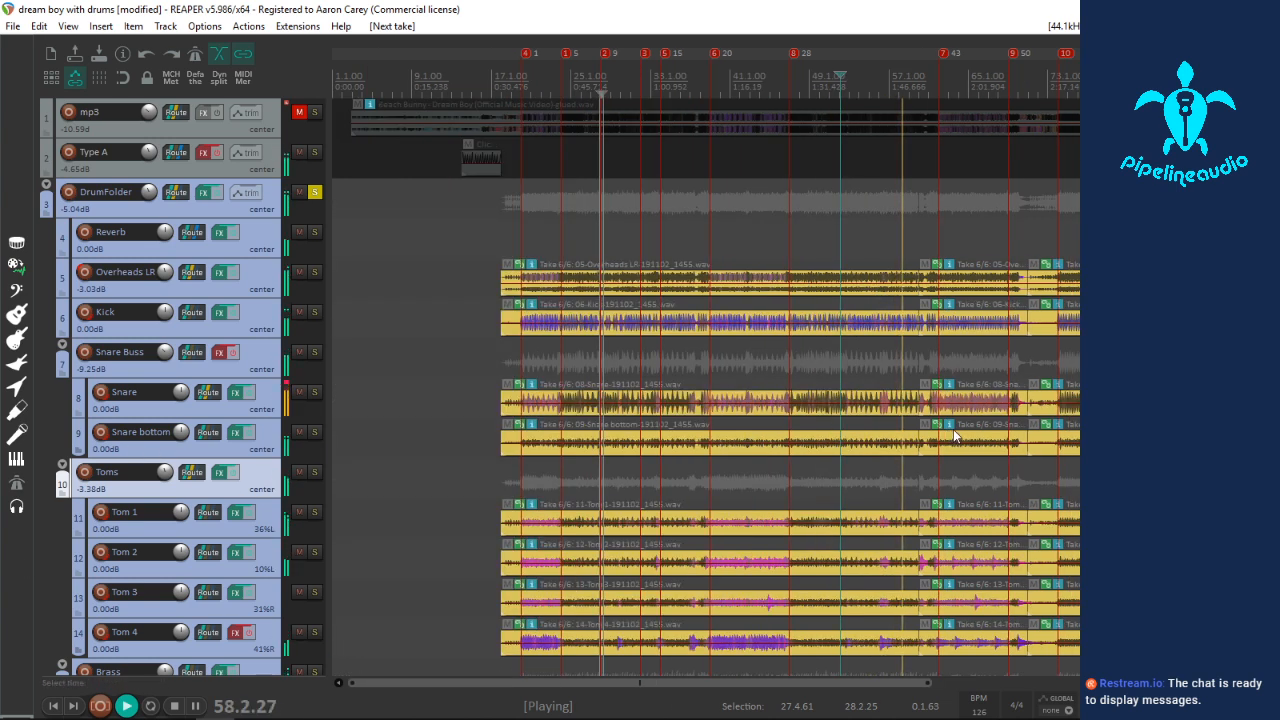
Step: Move the edit cursor on the Snare item to about 44.3, ahead of marker 8, and clear the Snare track's peak indicator
left_click(855, 412)
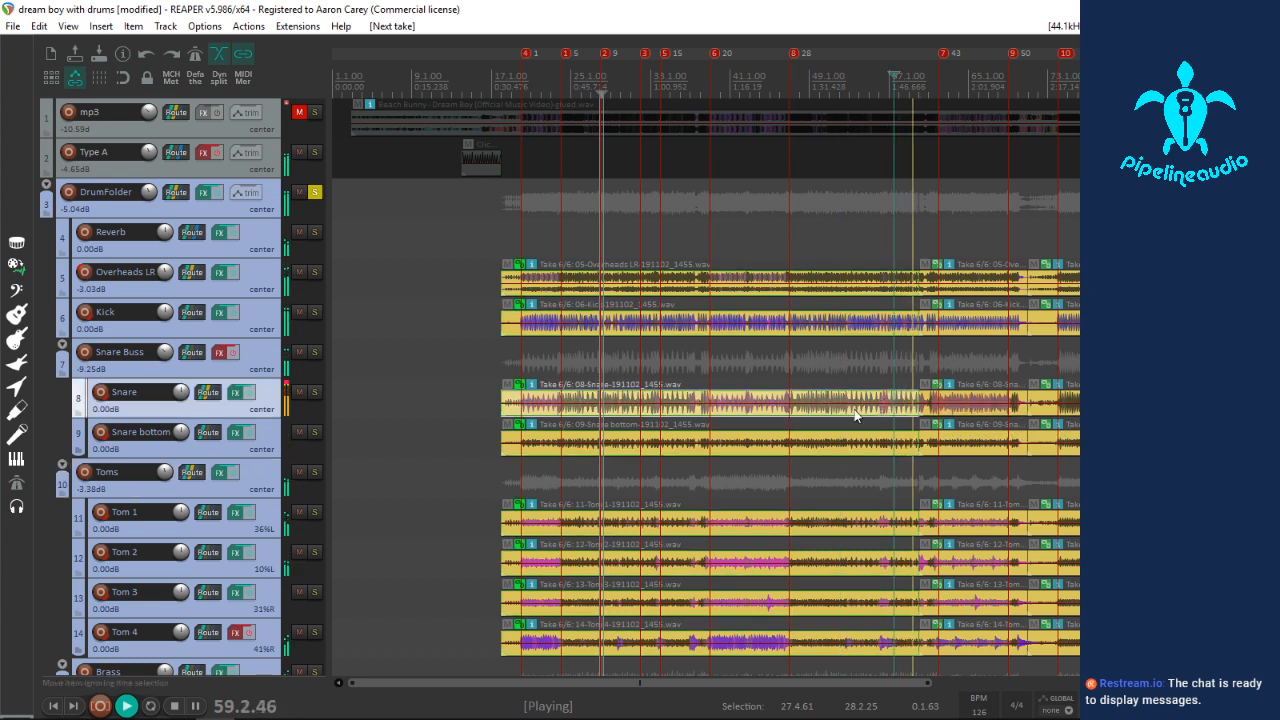
left_click(779, 411)
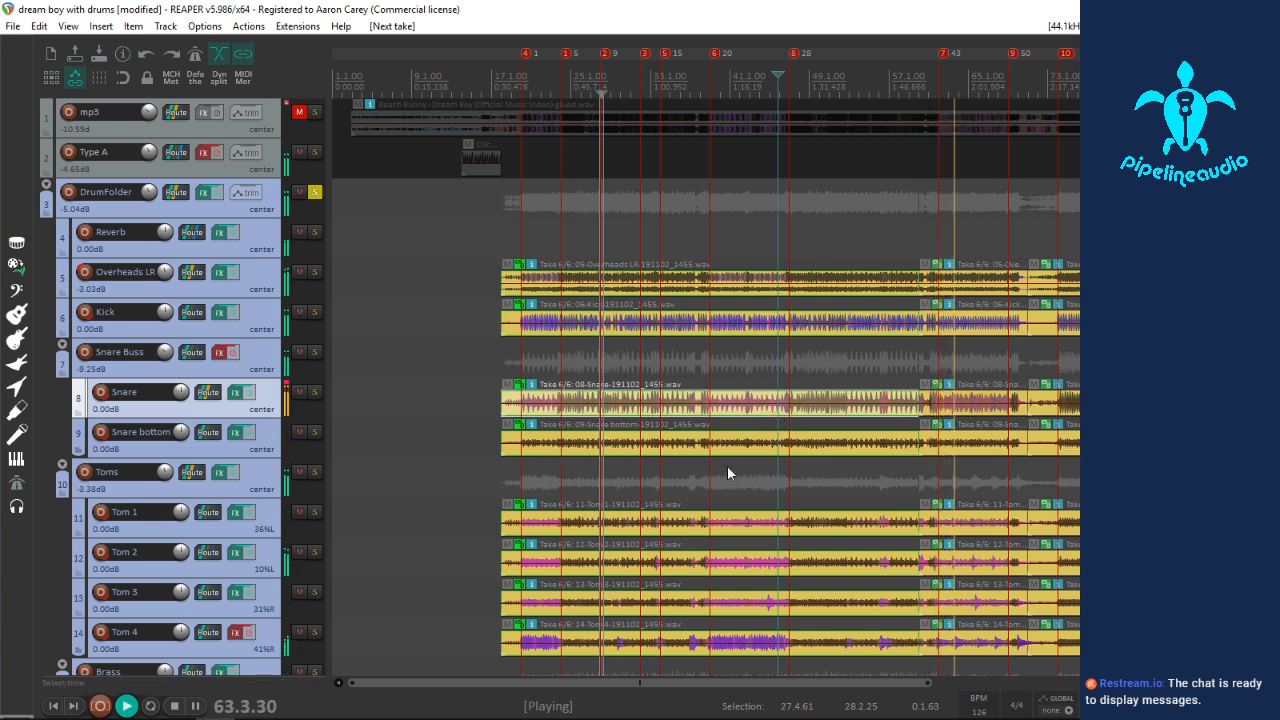
left_click(767, 412)
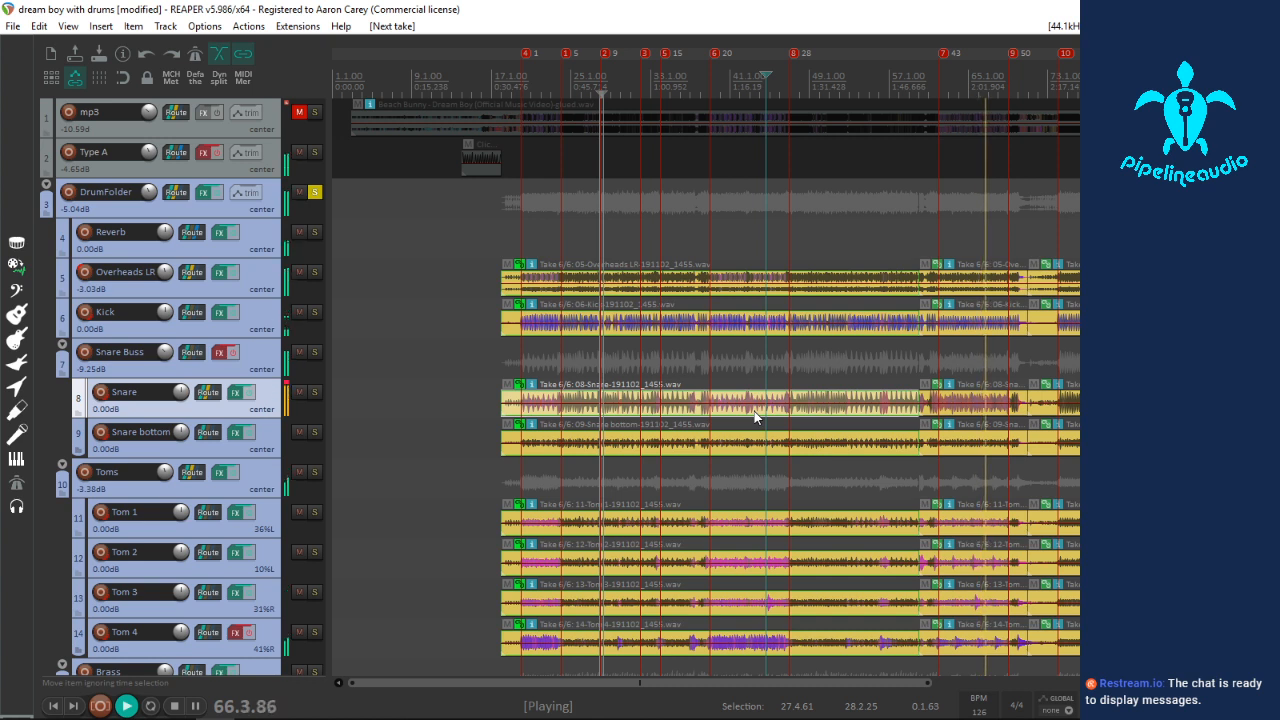
left_click(288, 387)
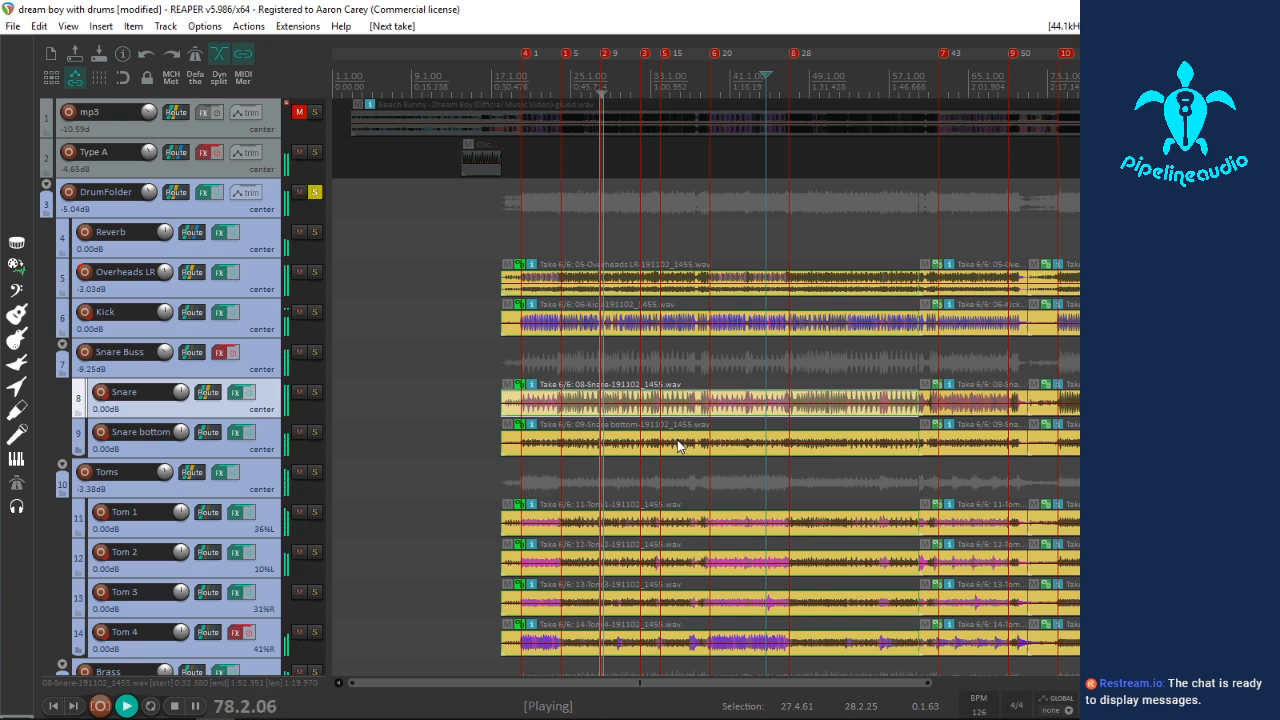
Step: Restart playback from about 44.3, unsolo the DrumFolder, and listen to drum take 6 in the full mix through marker 8
key("space")
key("space")
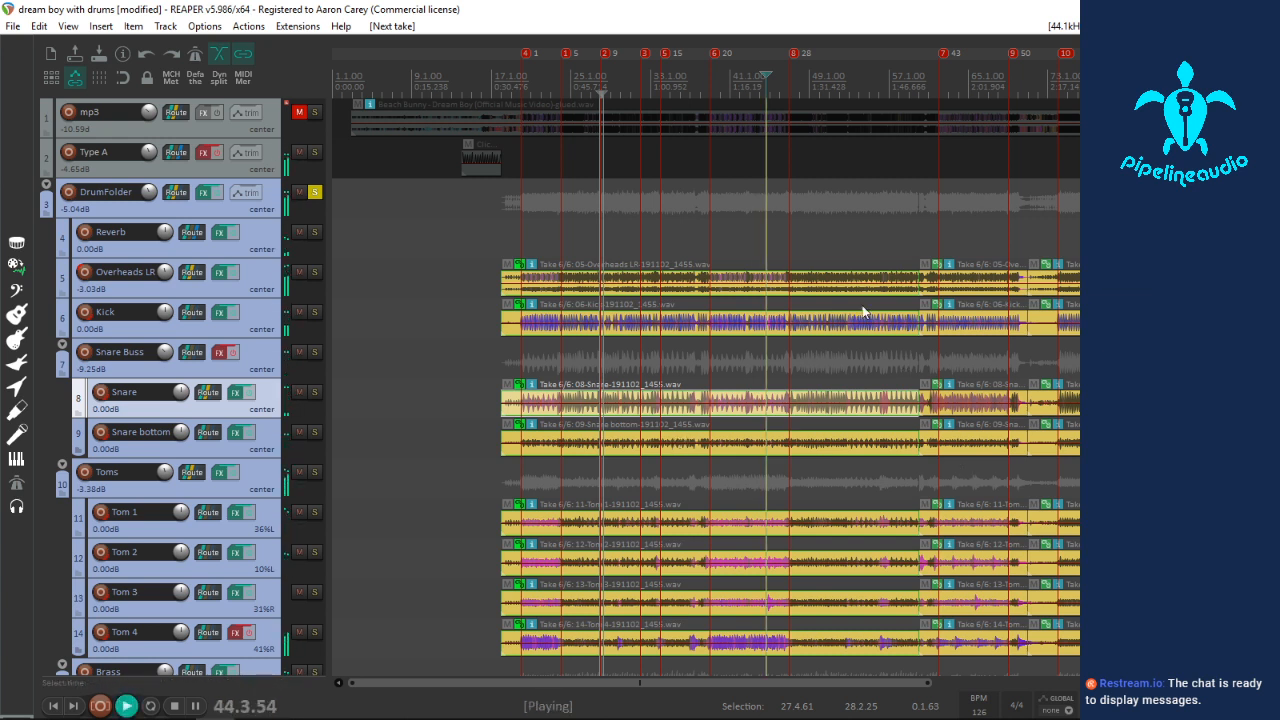
left_click(314, 192)
scroll(979, 368, "up", 4)
scroll(979, 362, "up", 3)
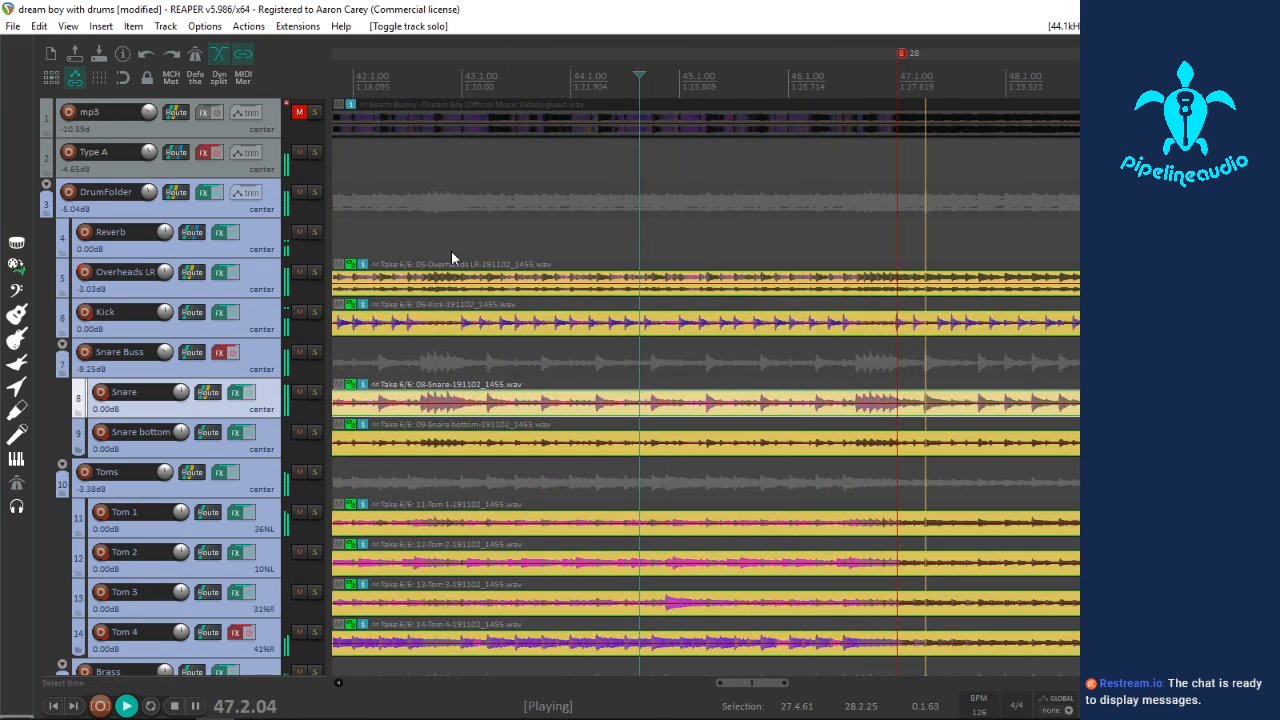
Step: Move the edit cursor to 42.3.93, switch the grouped drums to take 1, listen with the full mix past bar 46, and stop playback
left_click(433, 278)
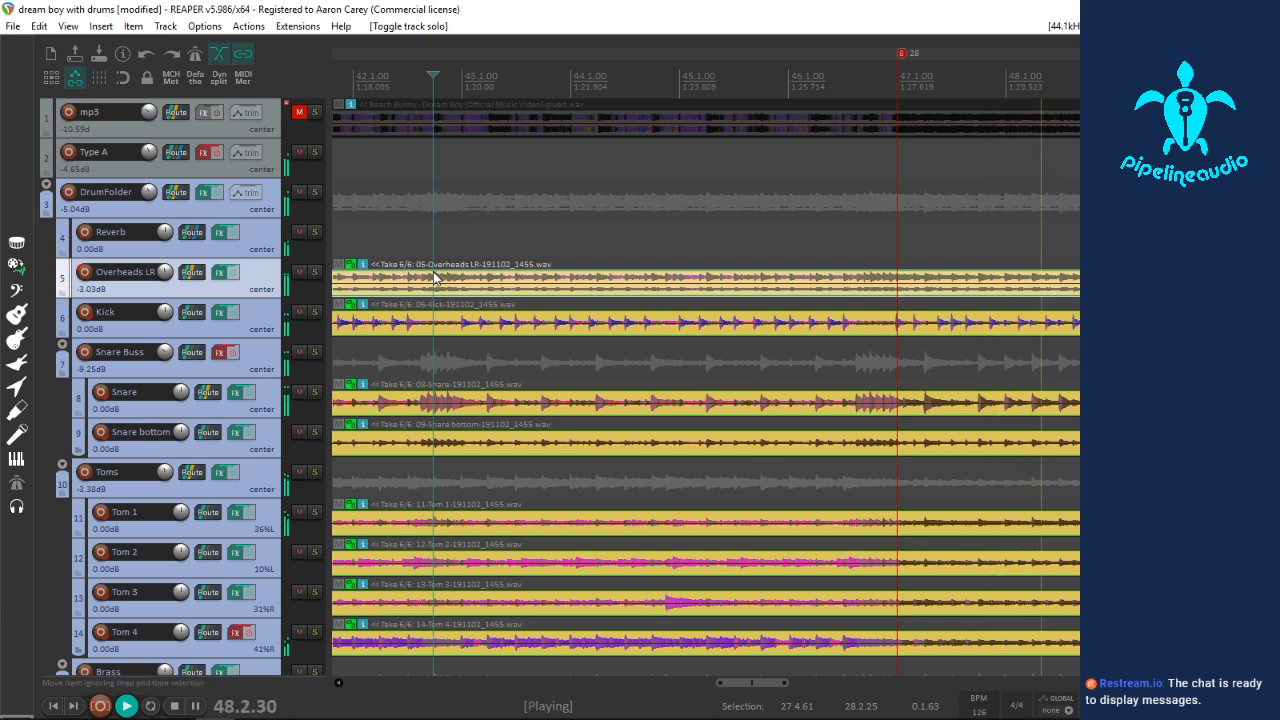
key("t")
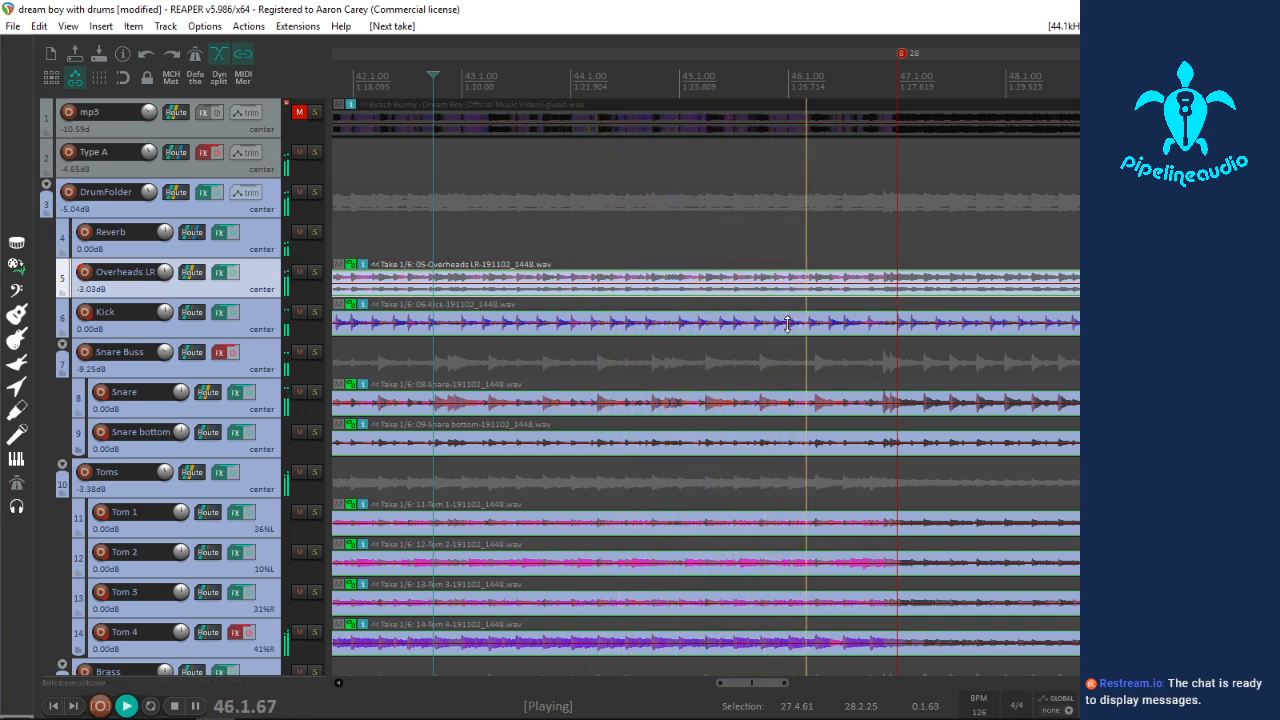
key("space")
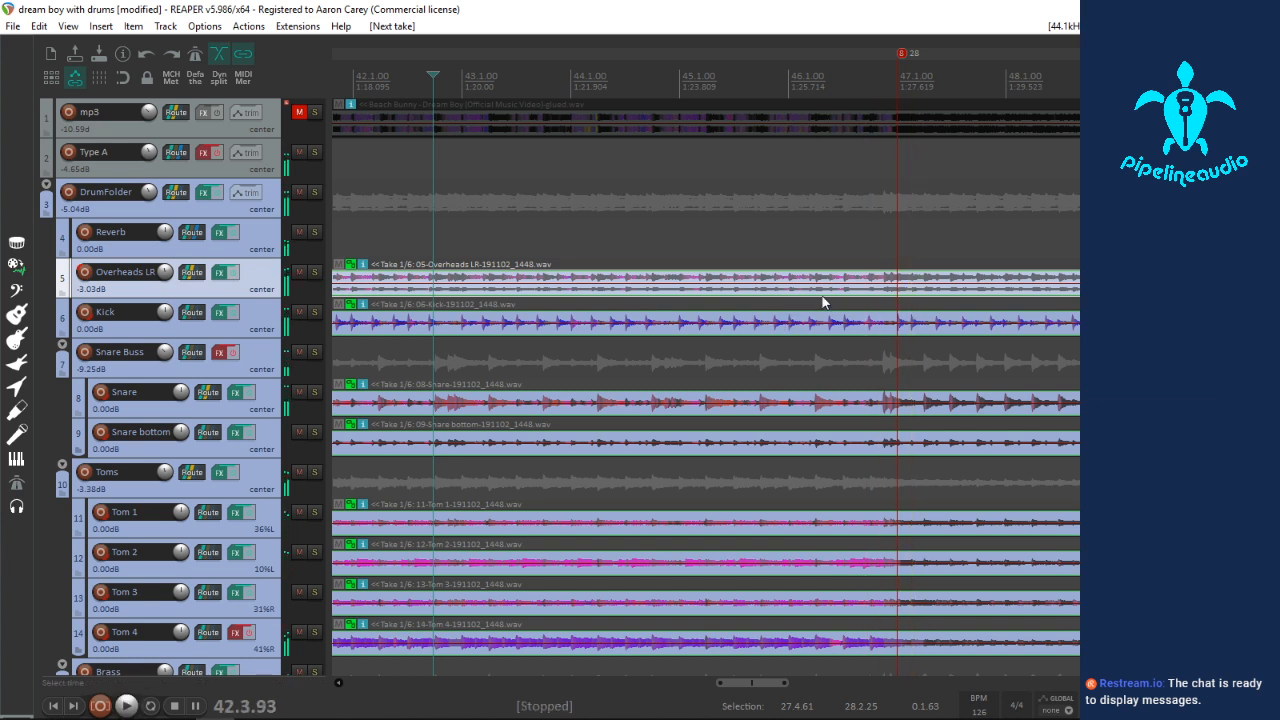
Step: Switch the grouped drums back to take 6 and listen in the full mix from 45.3.81 through marker 8
left_click(762, 293)
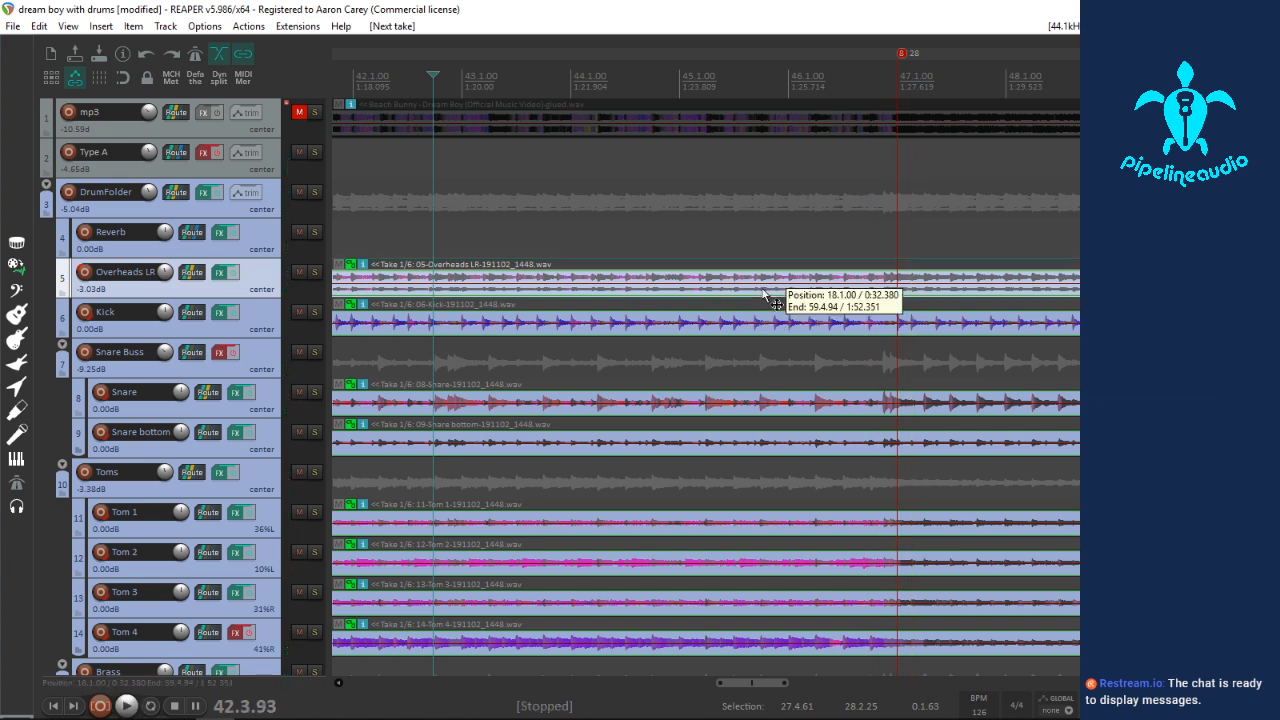
key("t")
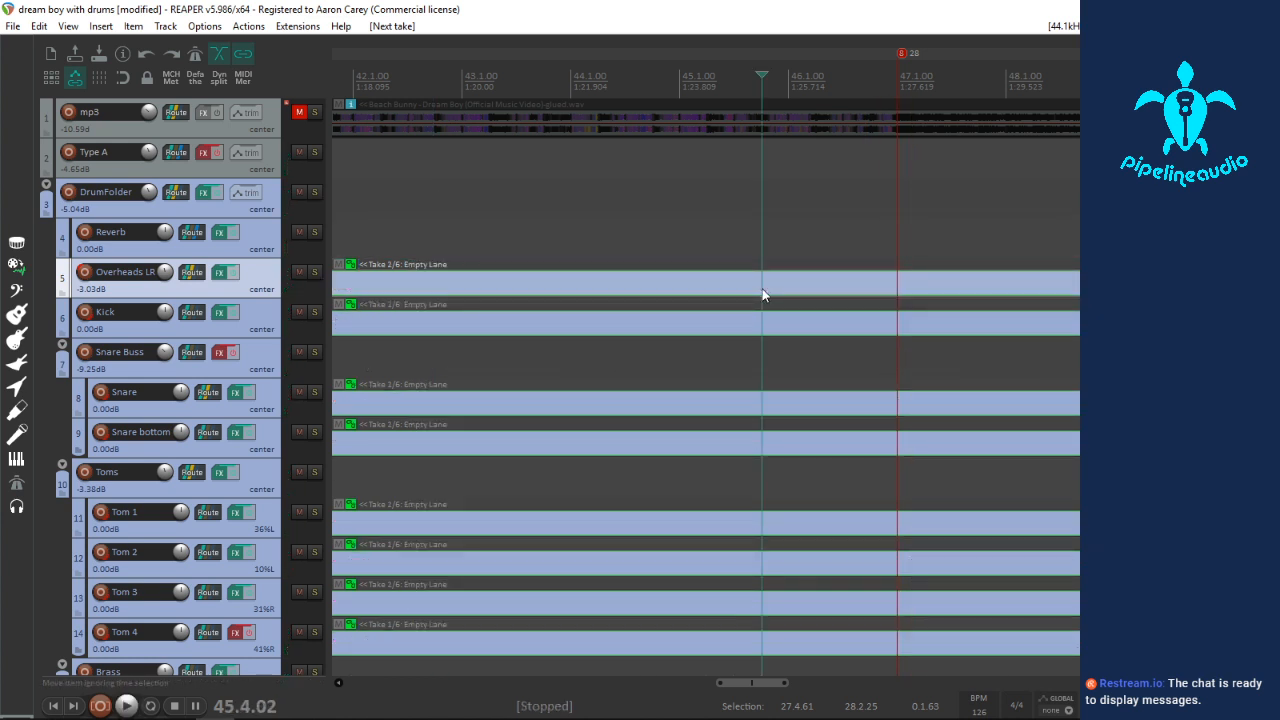
key("t")
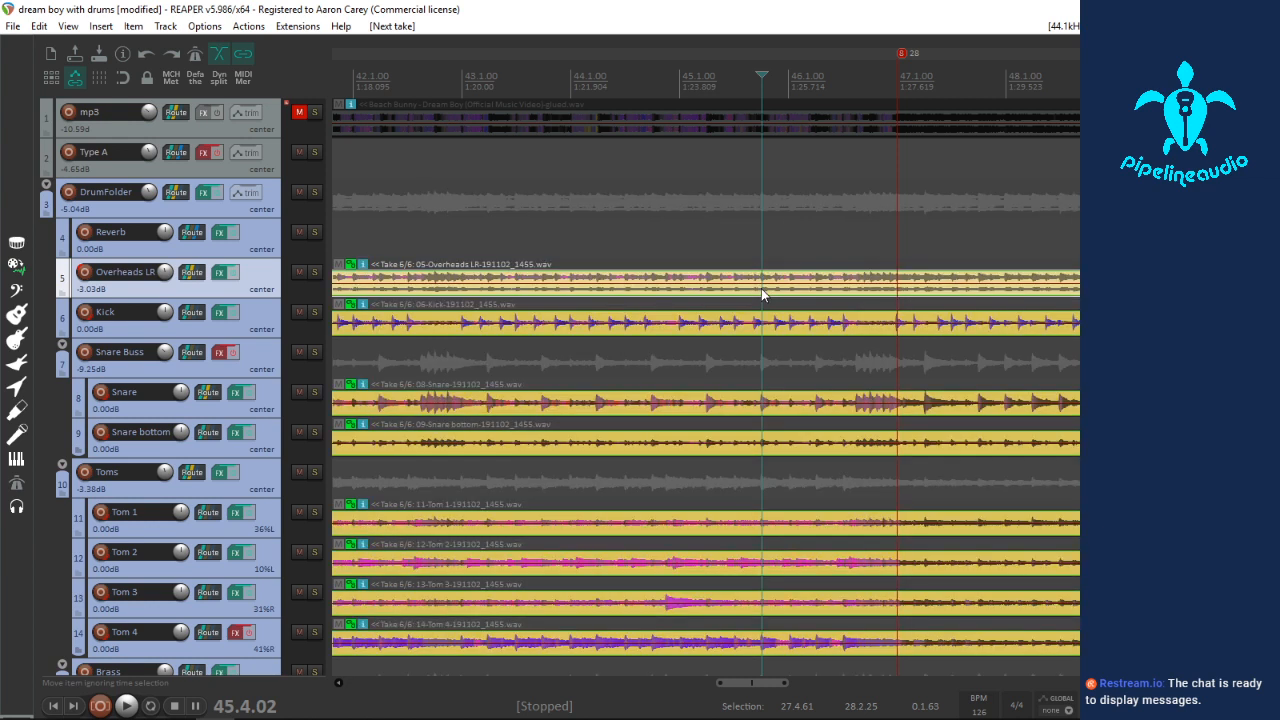
left_click(756, 287)
key("space")
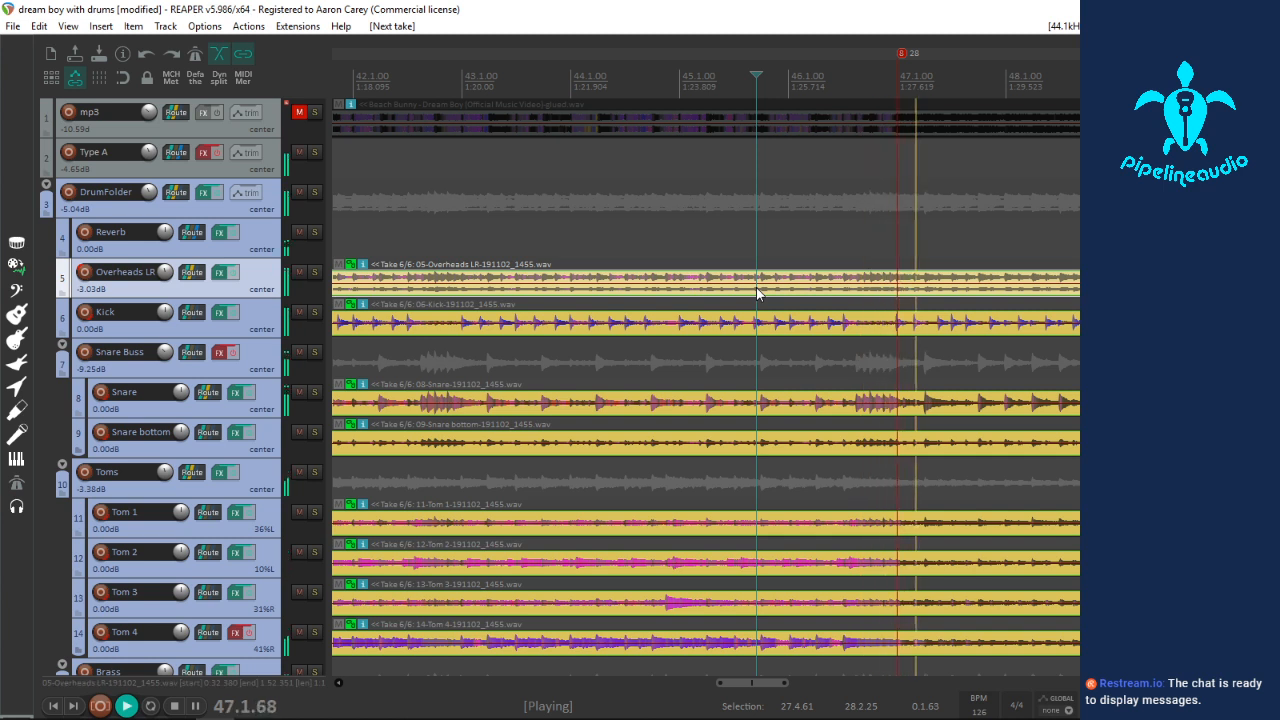
key("space")
key("space")
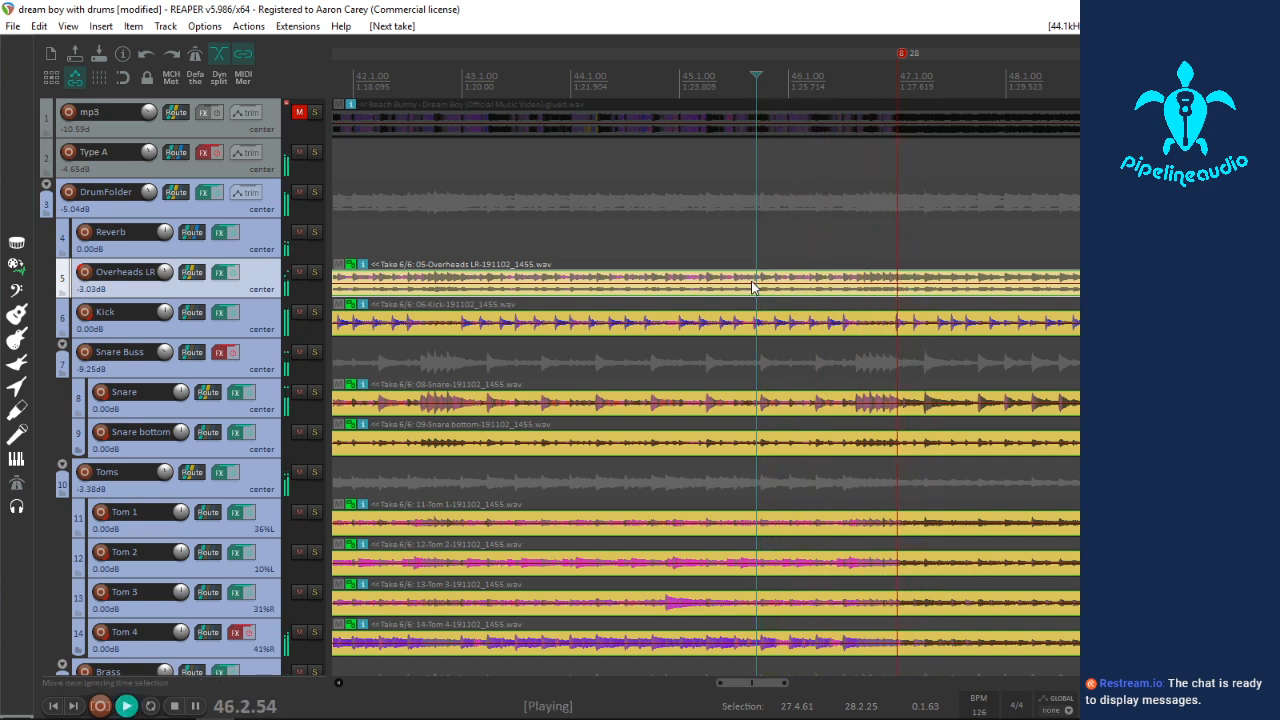
key("space")
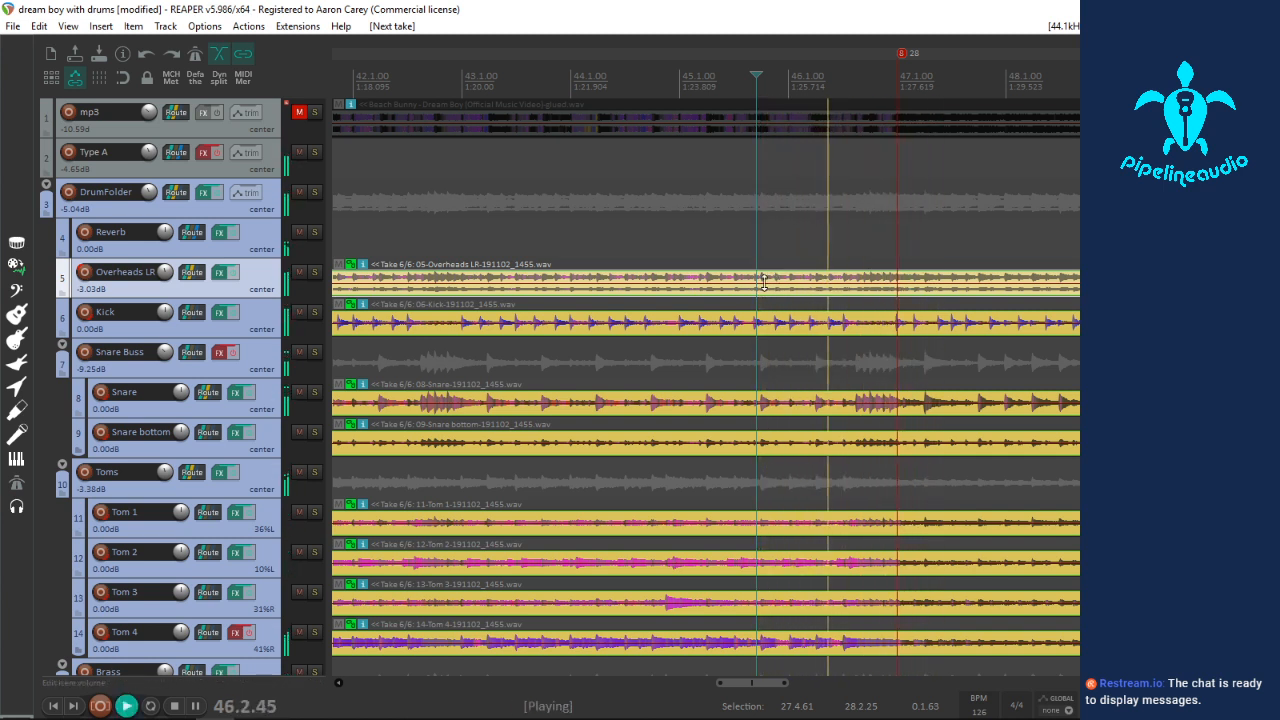
key("space")
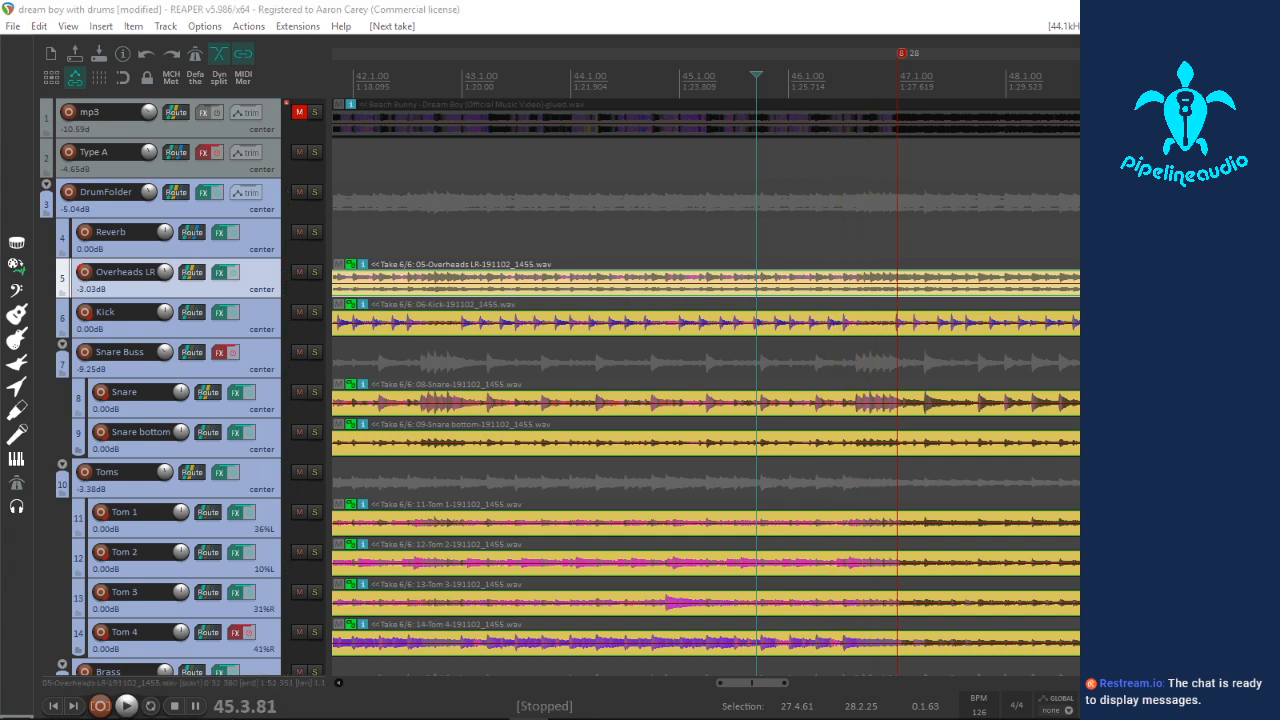
Step: Move the edit cursor to 45.2.55 and replay the take 6 fill leading into bar 47
left_click(722, 287)
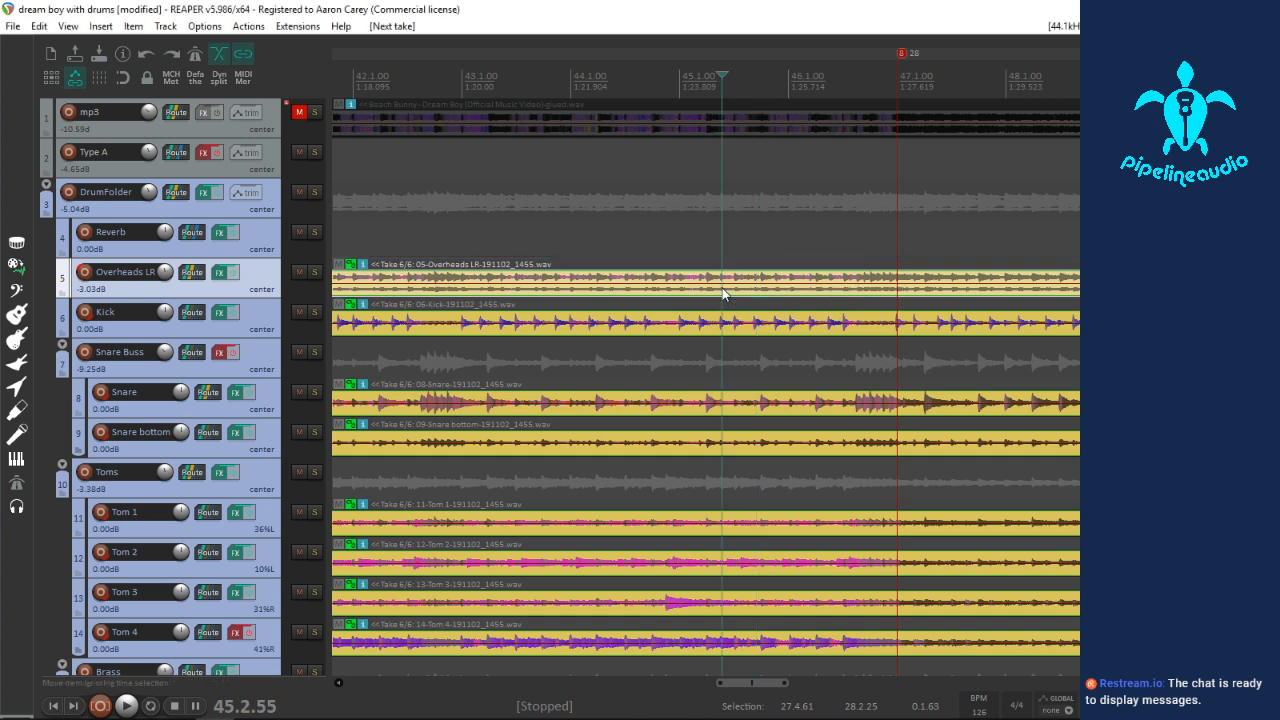
key("space")
scroll(845, 395, "up", 2)
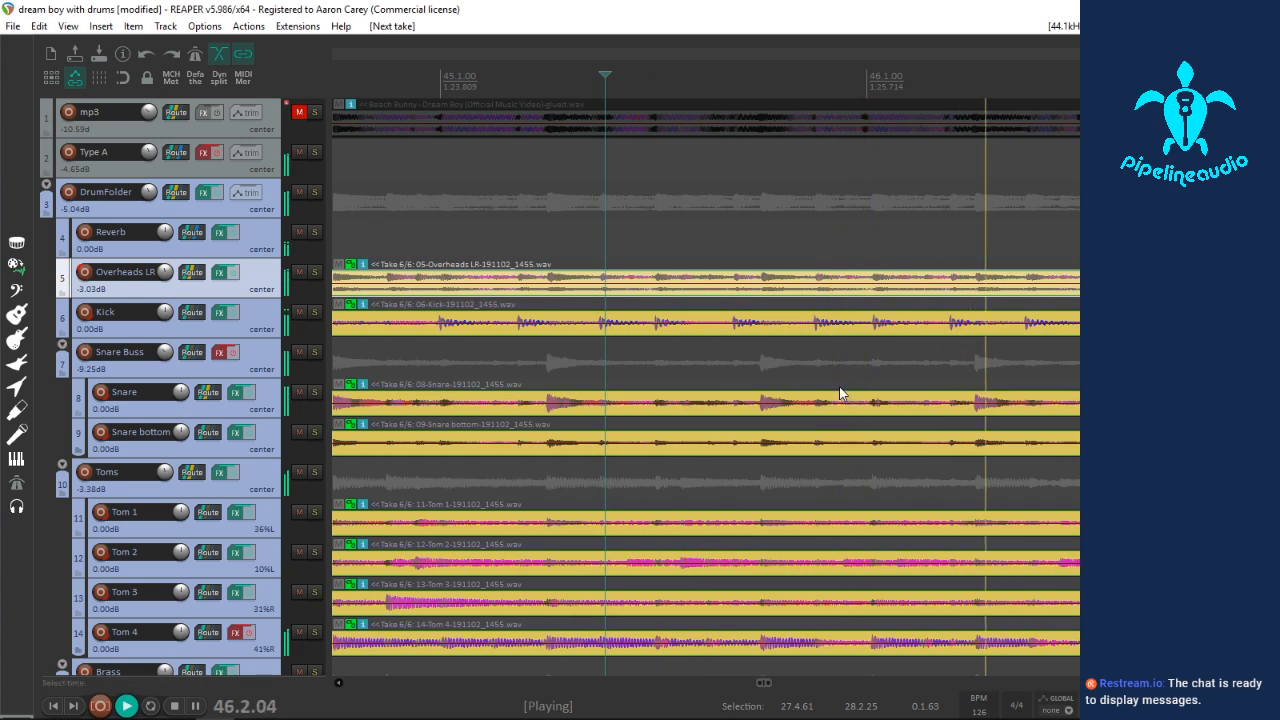
key("space")
key("space")
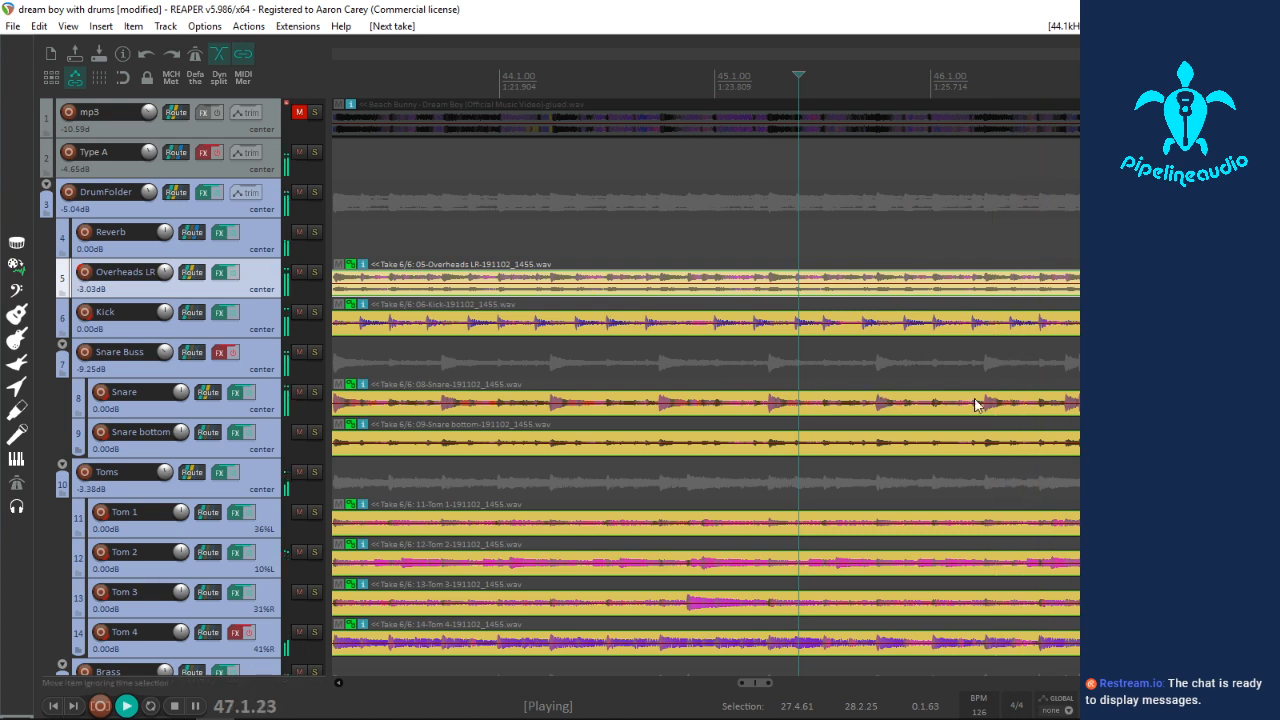
key("space")
key("space")
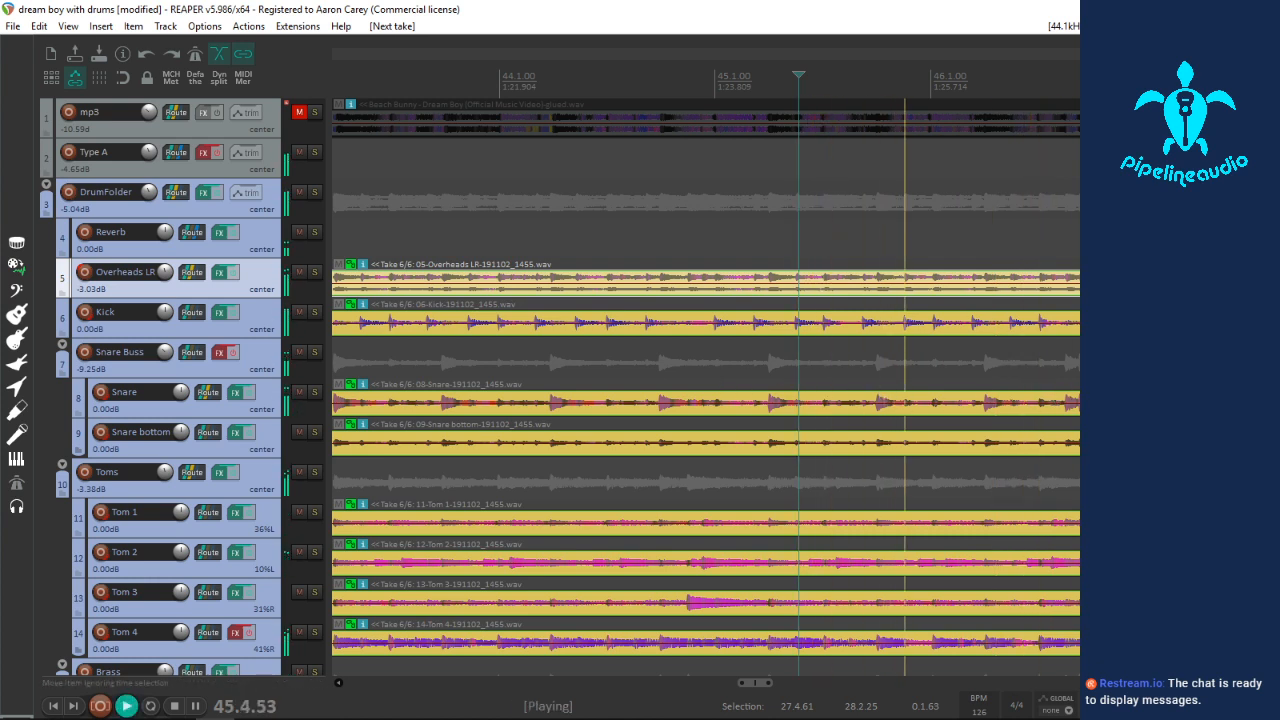
Step: Split the grouped drum items at 46.4.95, just before marker 8
left_click(1070, 402)
scroll(993, 408, "up", 4)
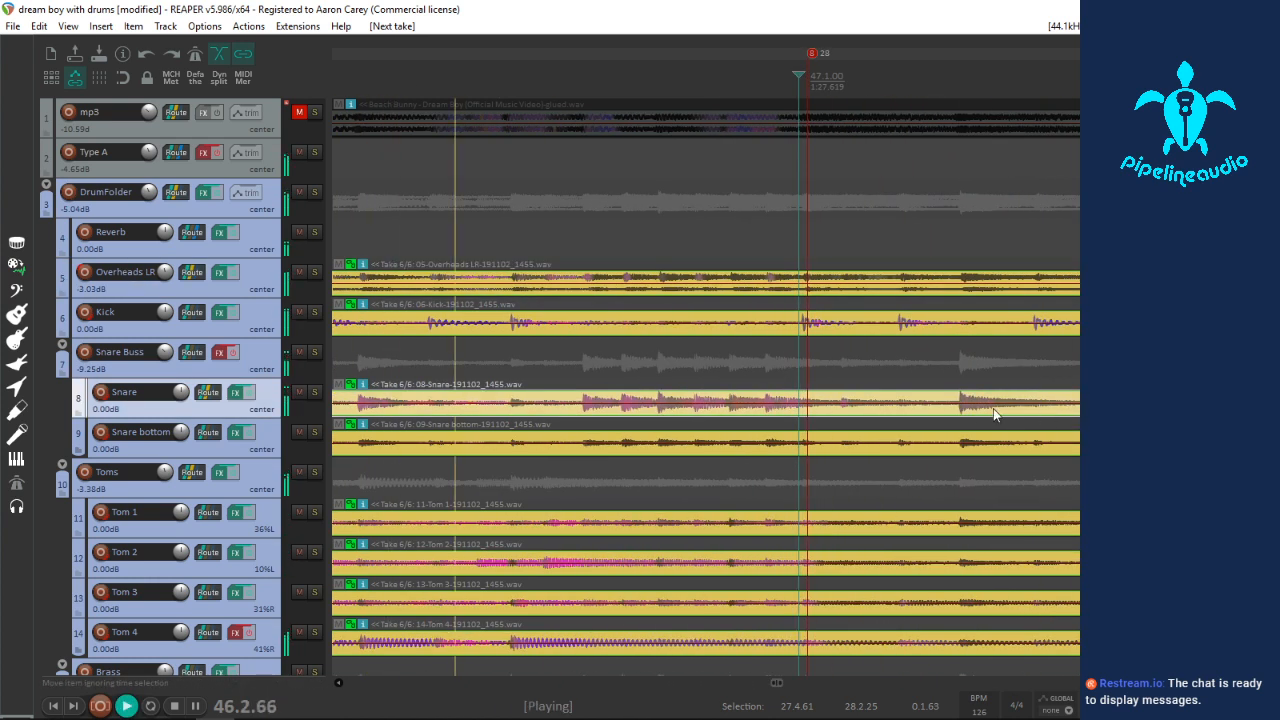
key("space")
left_click(803, 412)
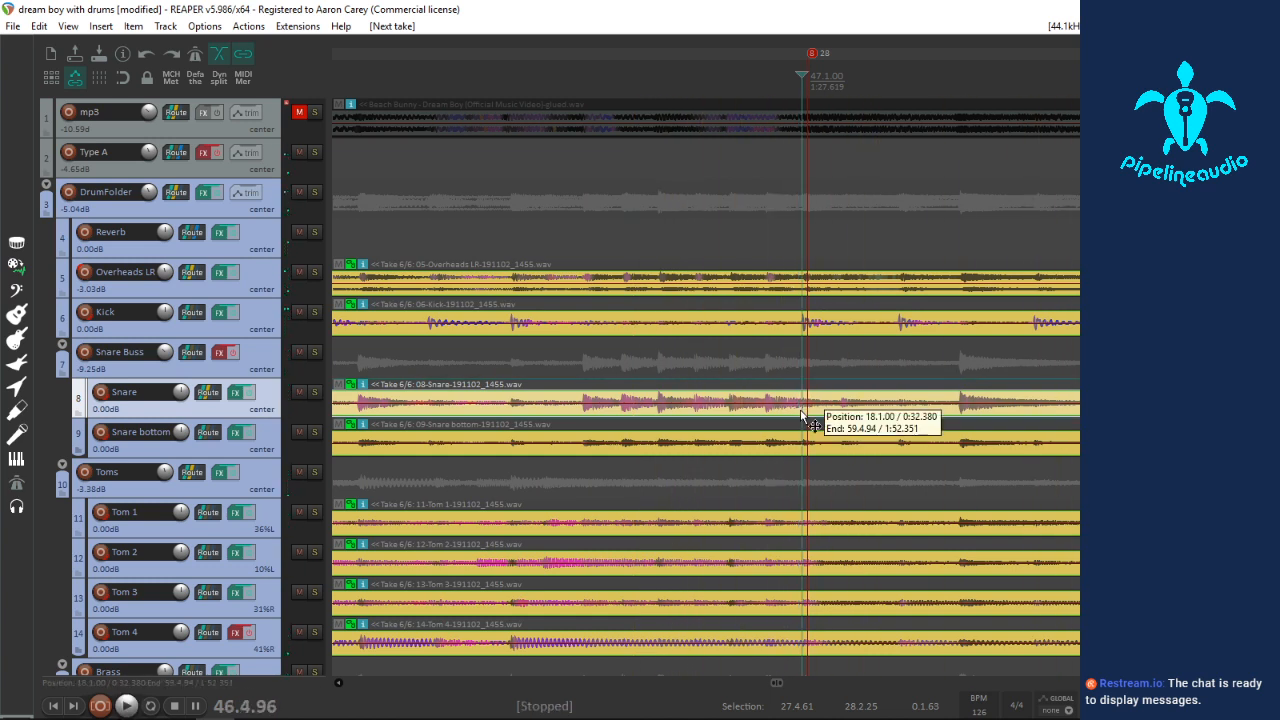
key("s")
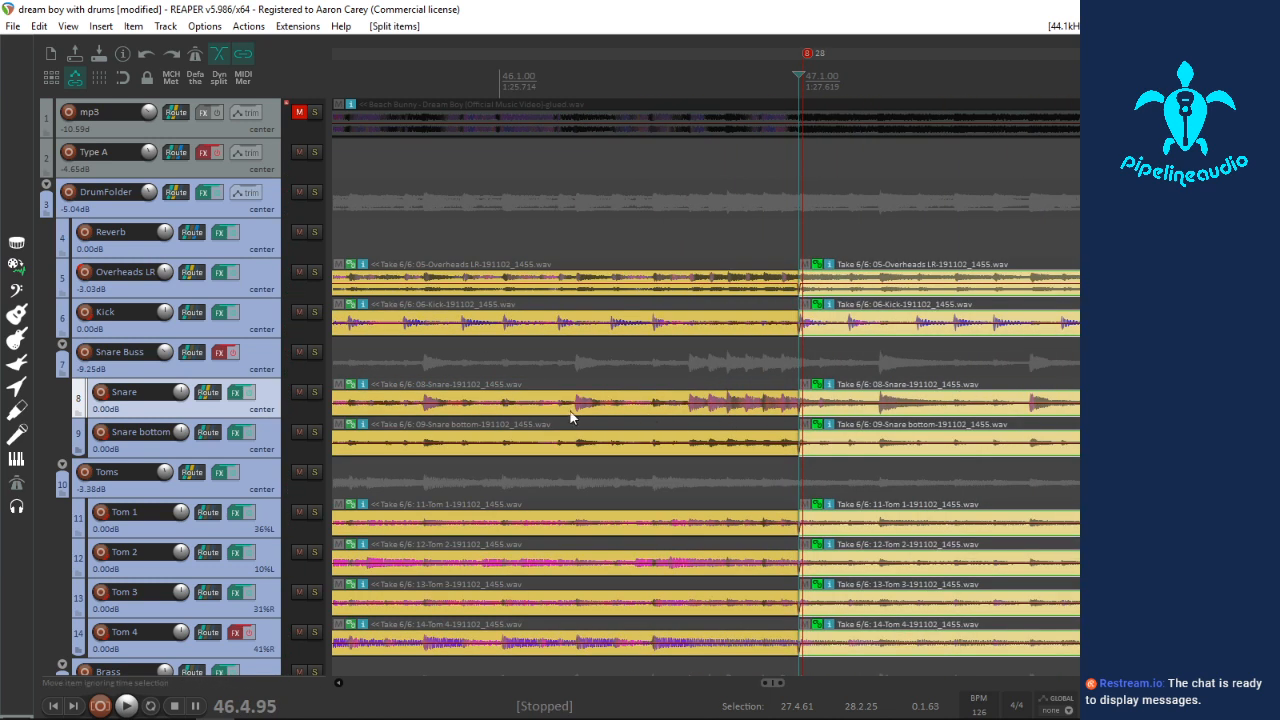
Step: Audition the take 6 fill and the new split before marker 8, starting from 46.1.68
left_click(566, 418)
key("space")
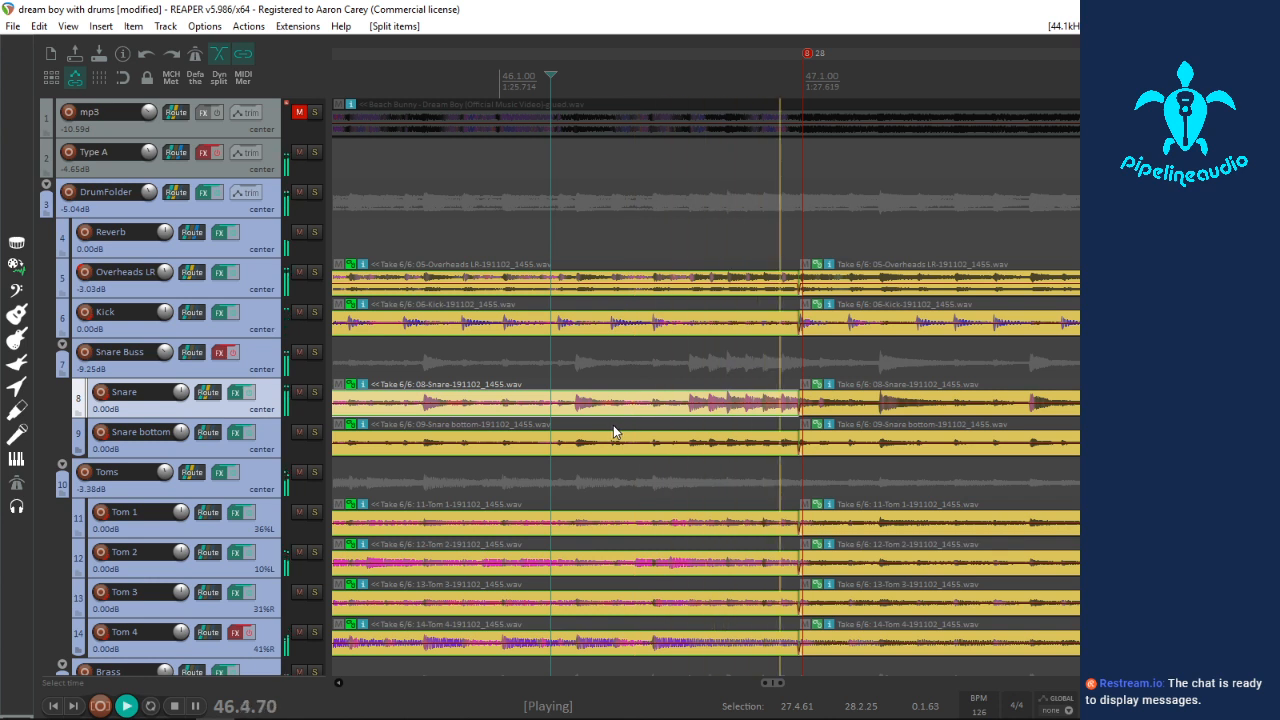
key("space")
key("space")
key("space")
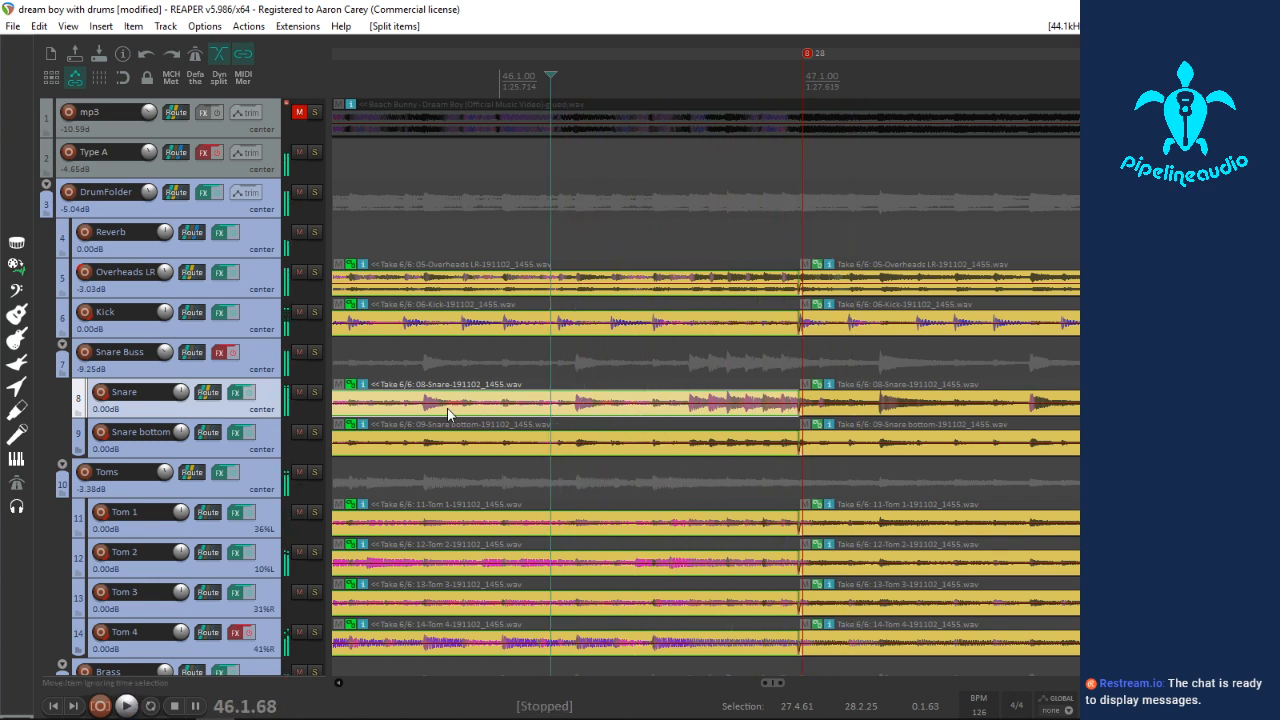
Step: Listen briefly ahead of bar 46 and split the grouped drum items at 45.4.98, before the fill
left_click(447, 413)
key("space")
key("space")
left_click(498, 413)
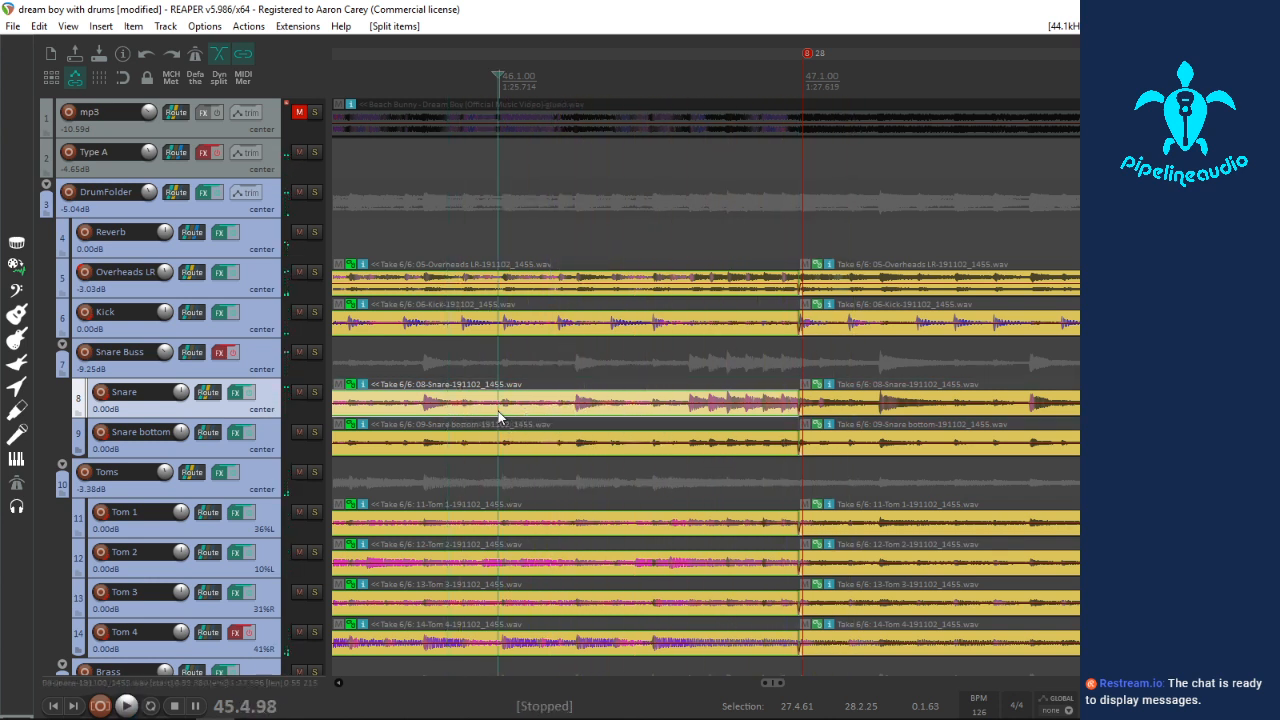
key("s")
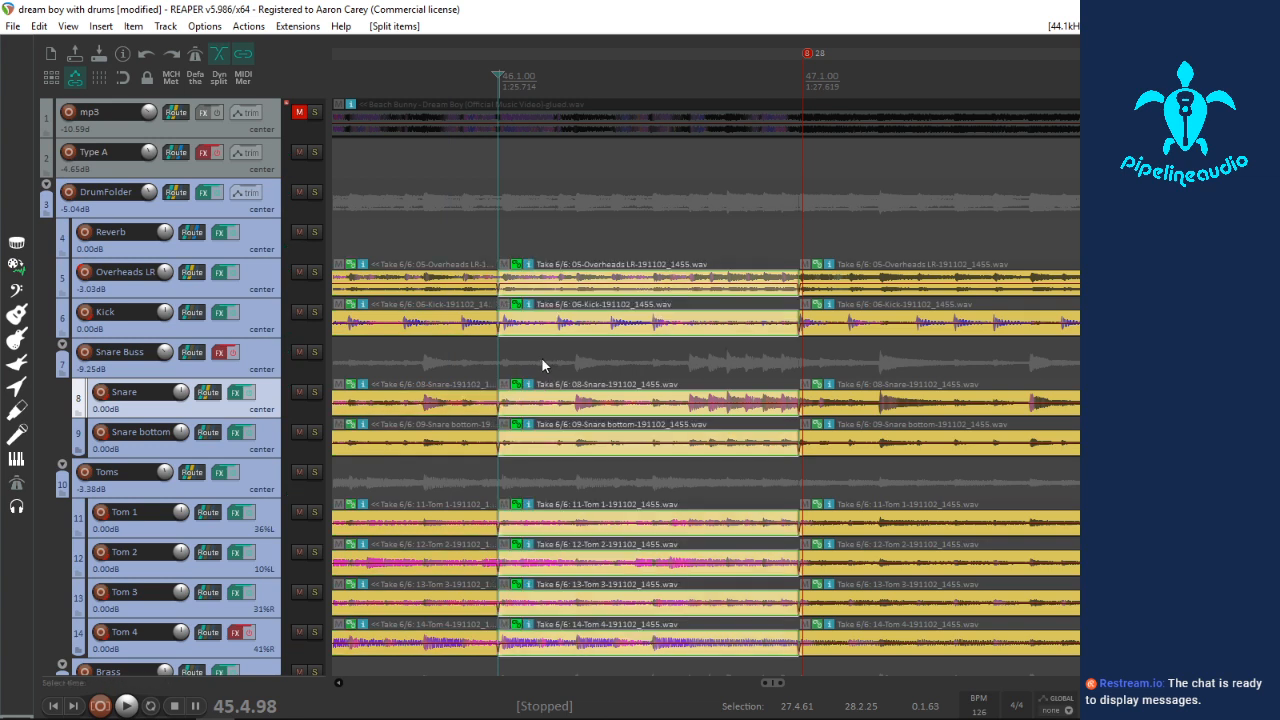
Step: Switch the grouped drum items on both sides of the bar 46 fill to take 1
scroll(567, 363, "down", 3)
left_click(607, 285)
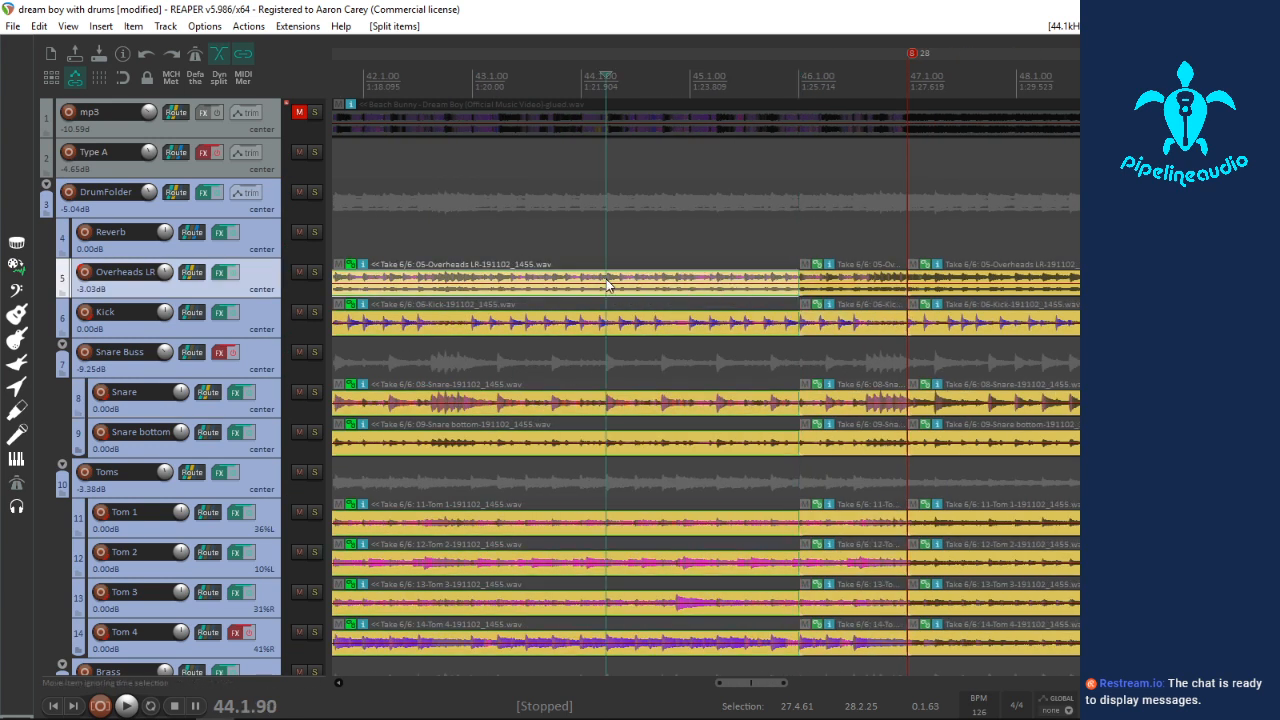
key("t")
left_click(1013, 283)
key("t")
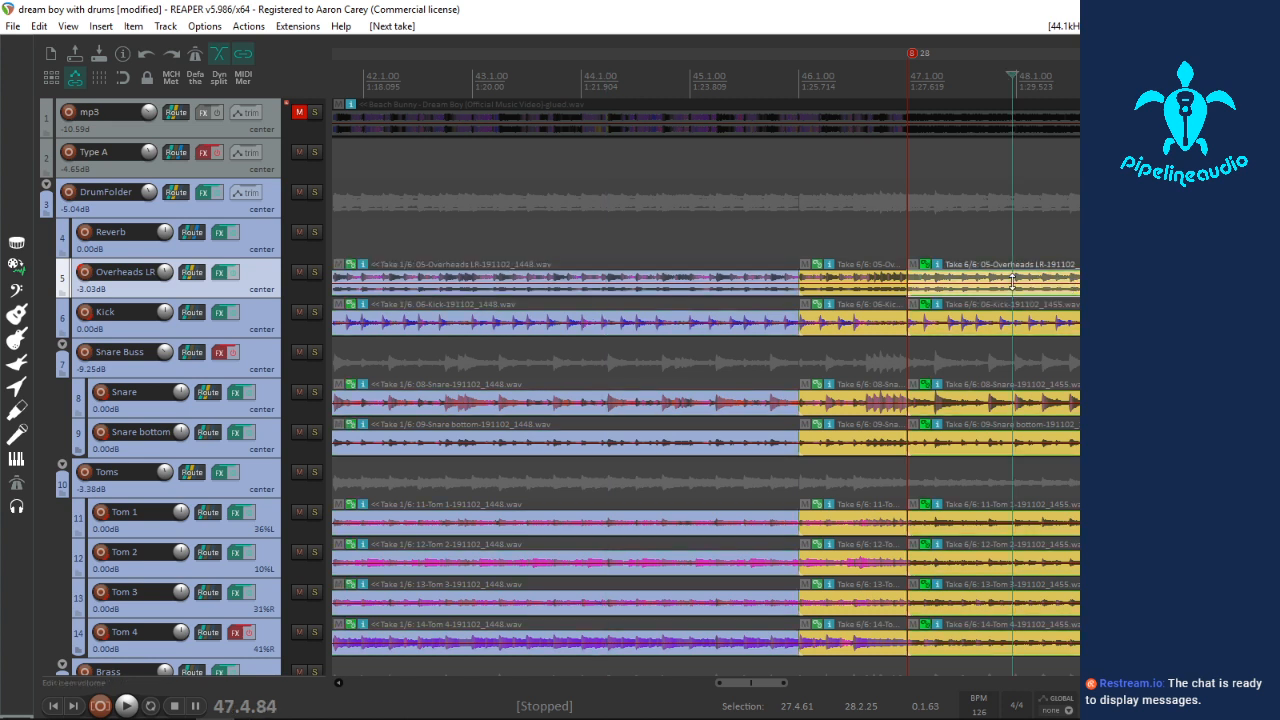
Step: Play the comped drums in the full mix from about 45.1 through the take 6 fill and past bar 54
left_click(699, 246)
key("space")
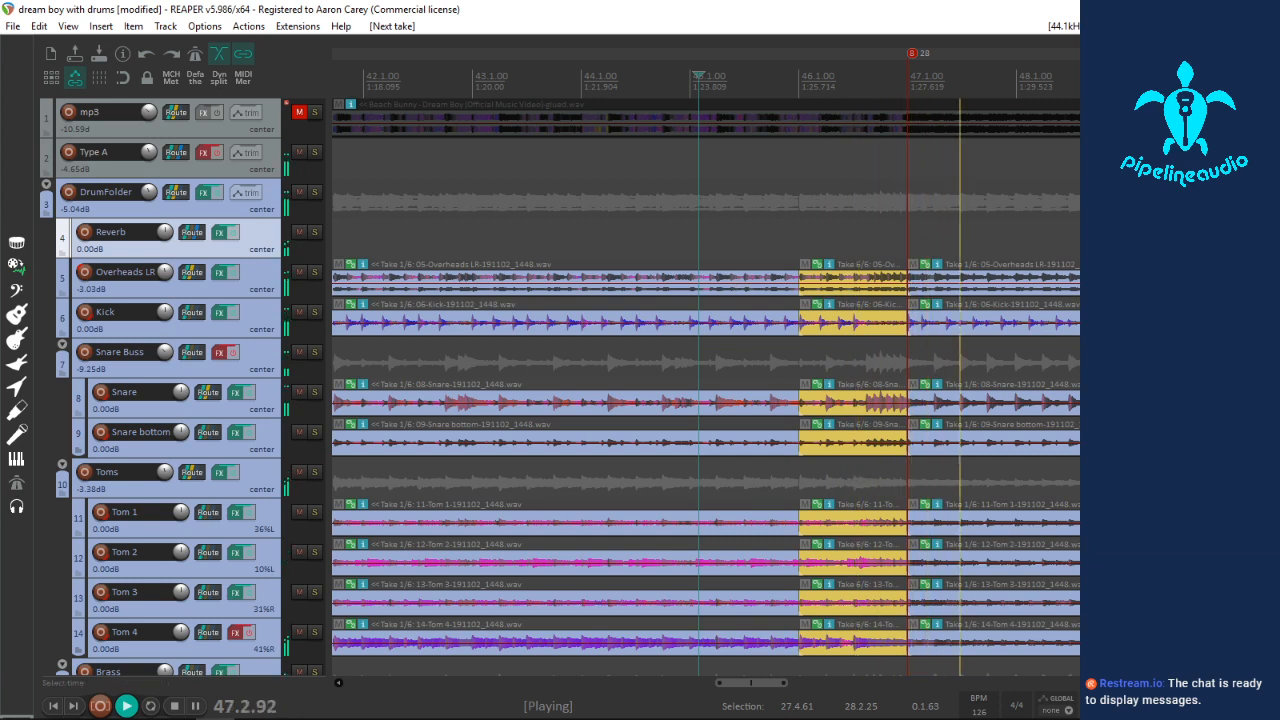
scroll(1038, 449, "down", 2)
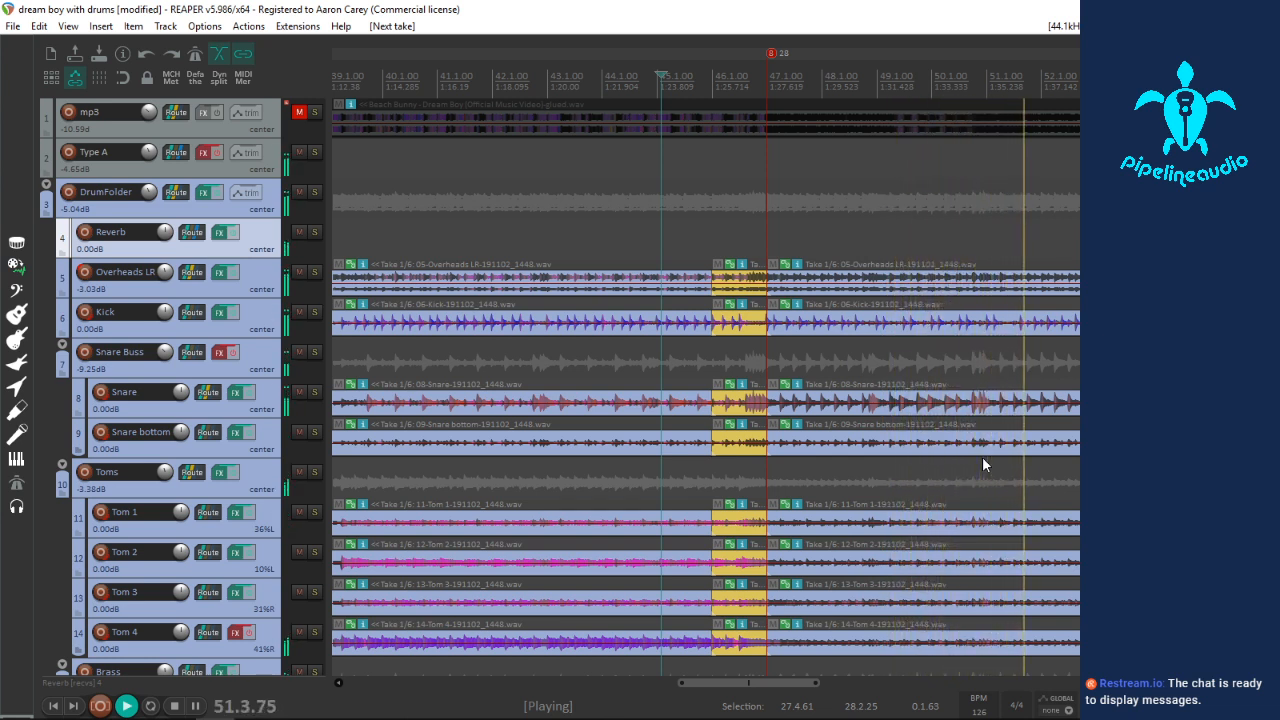
scroll(982, 456, "down", 2)
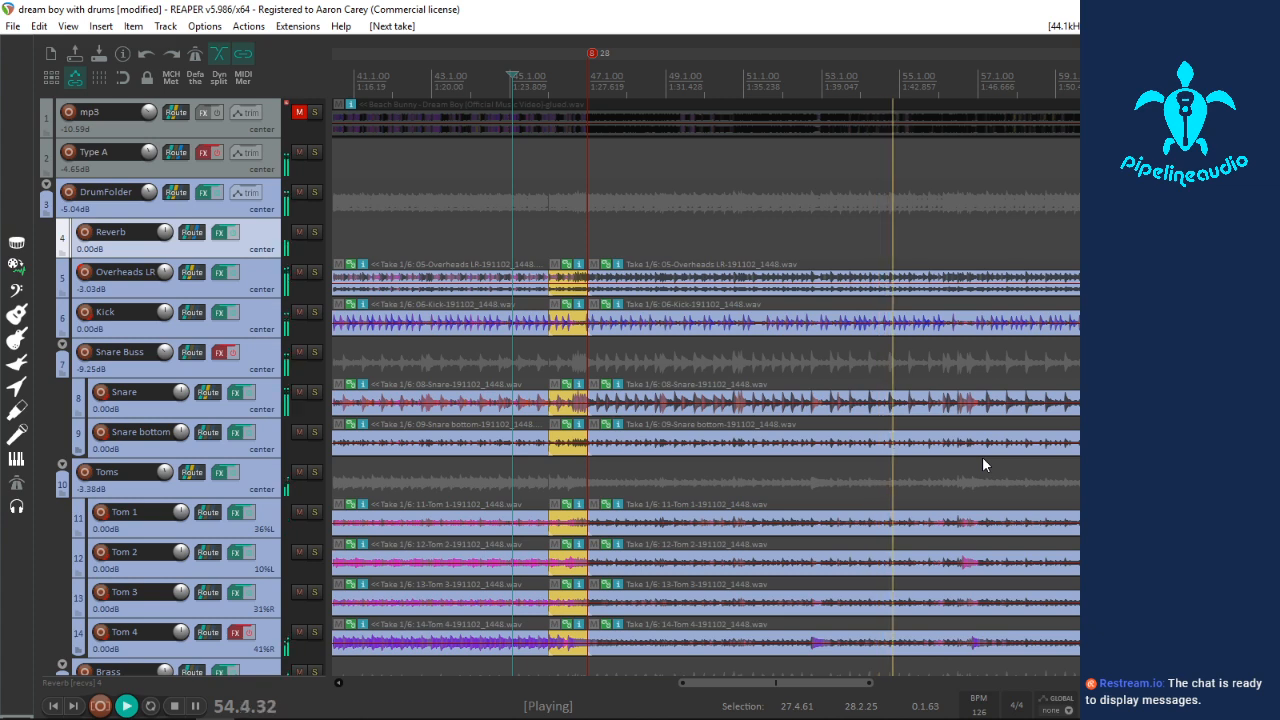
Step: Move the edit cursor to 55.4.85 and audition the take 1 fill before bar 57 in the full mix
left_click(976, 404)
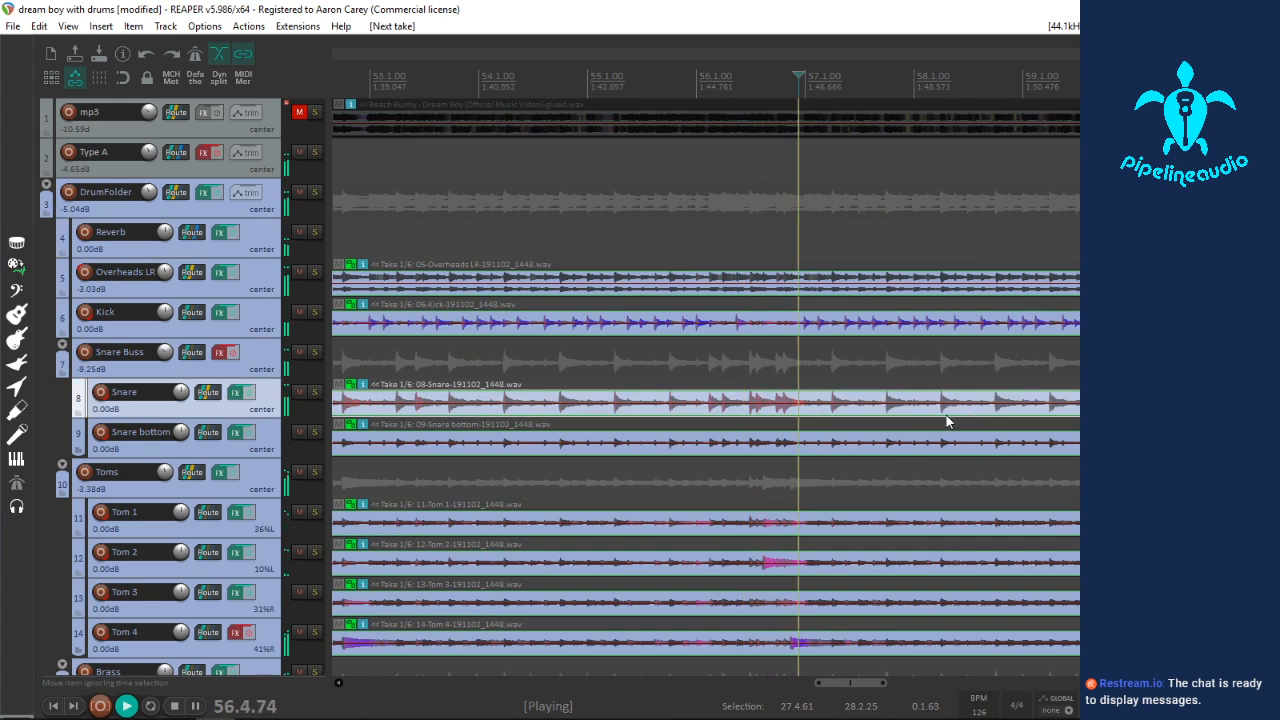
left_click(692, 236)
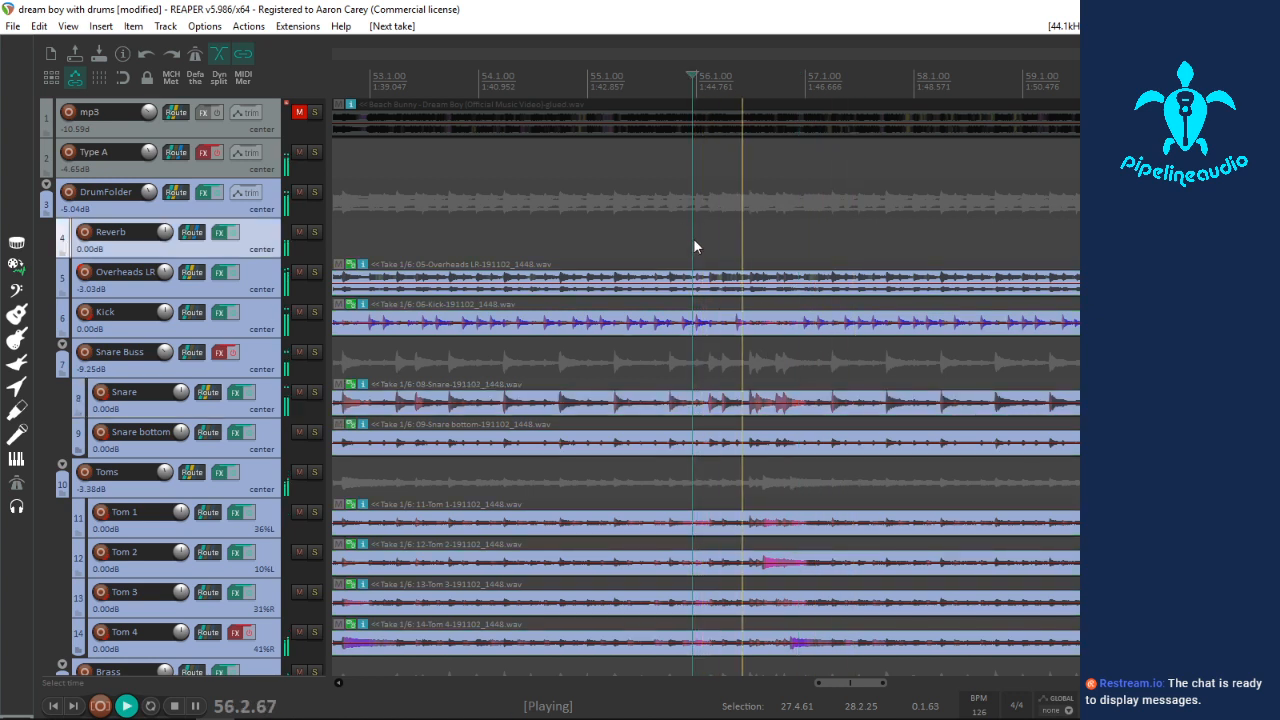
key("space")
key("space")
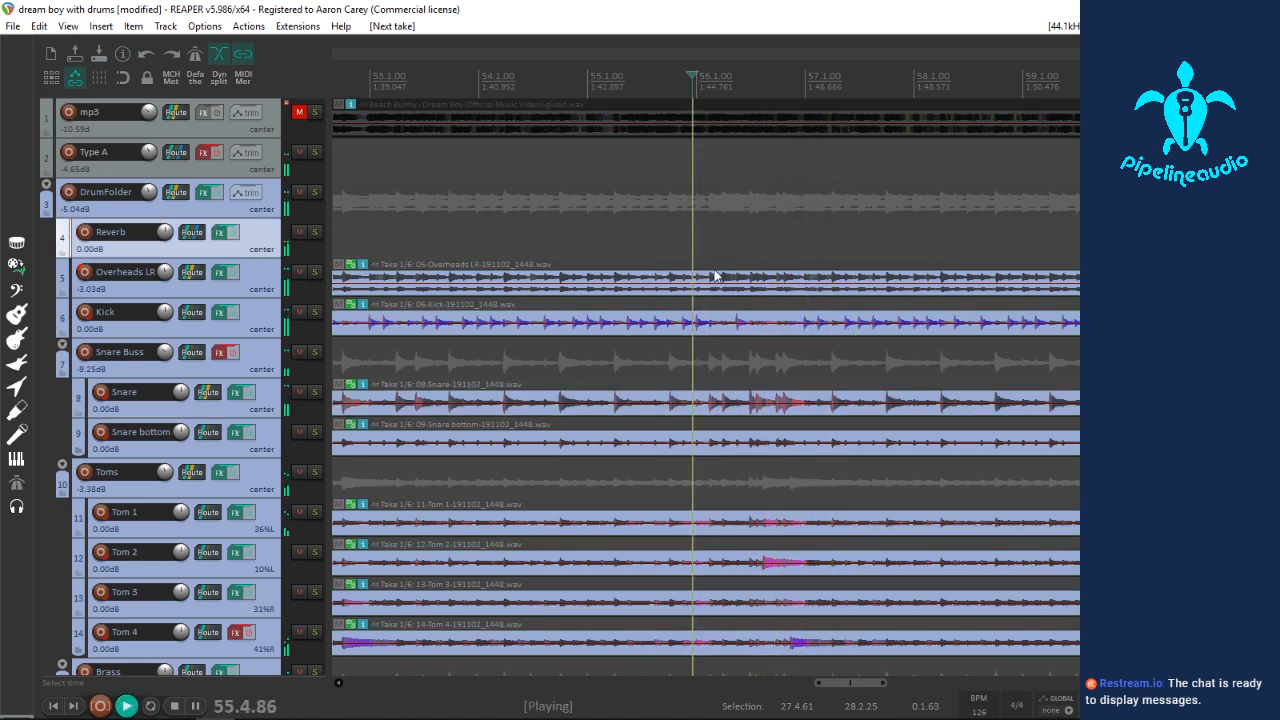
key("space")
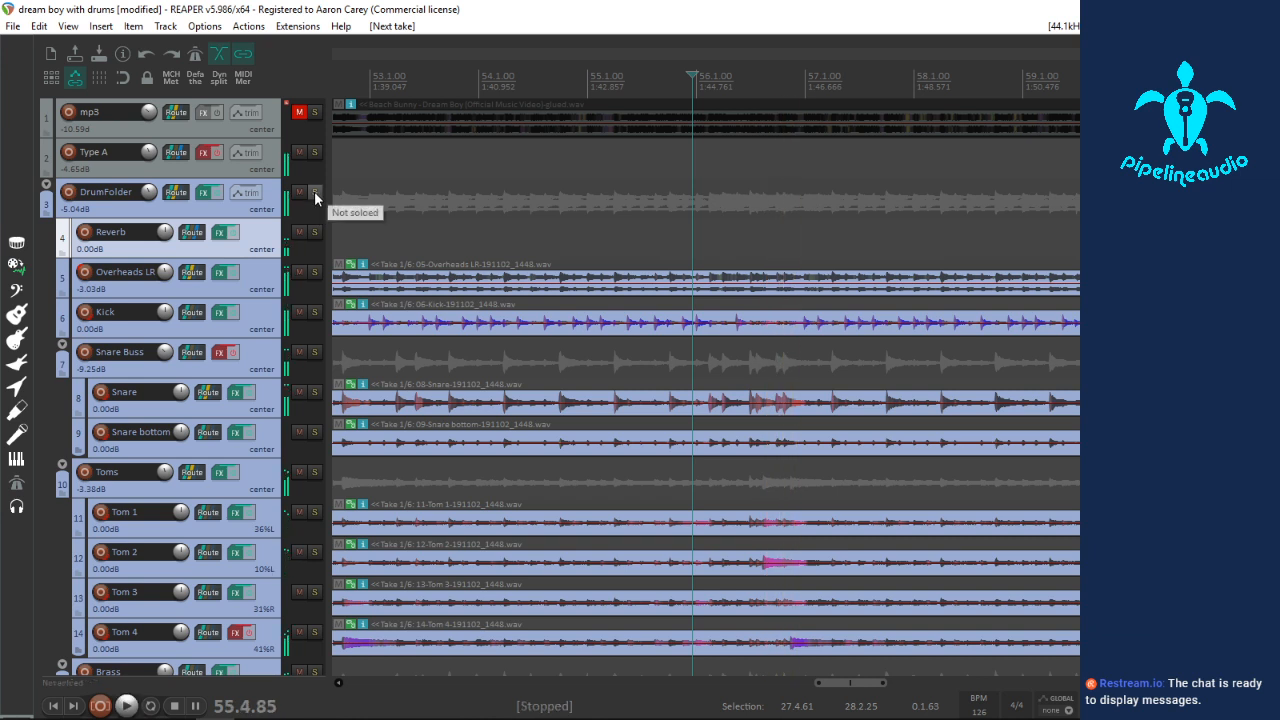
Step: Solo the DrumFolder and listen from 55.4.85 past marker 7, then stop playback
left_click(315, 191)
key("space")
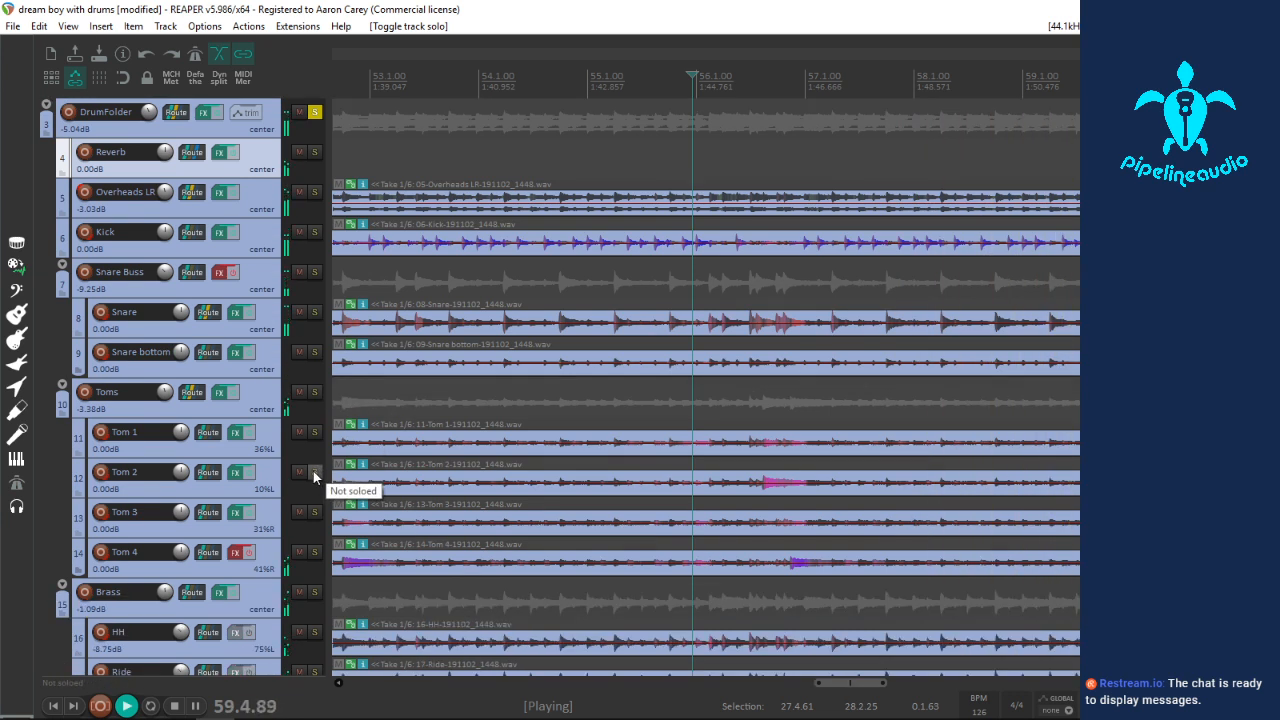
scroll(920, 353, "down", 2)
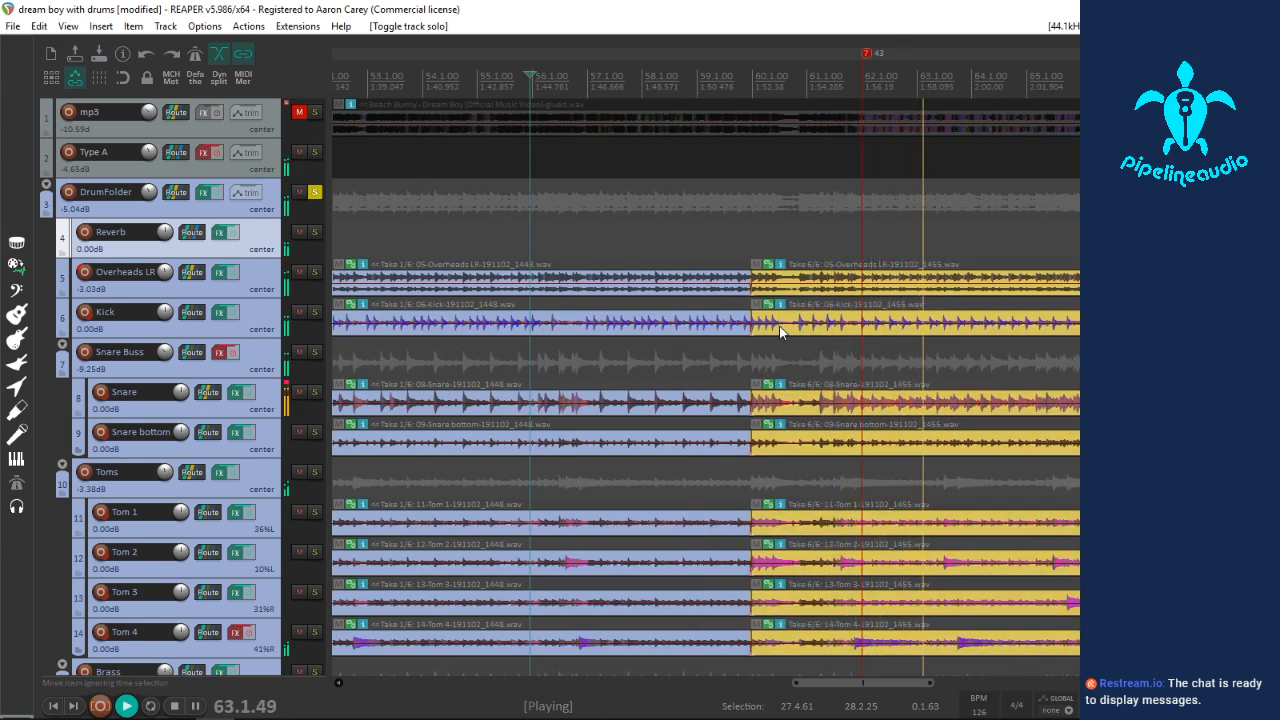
key("space")
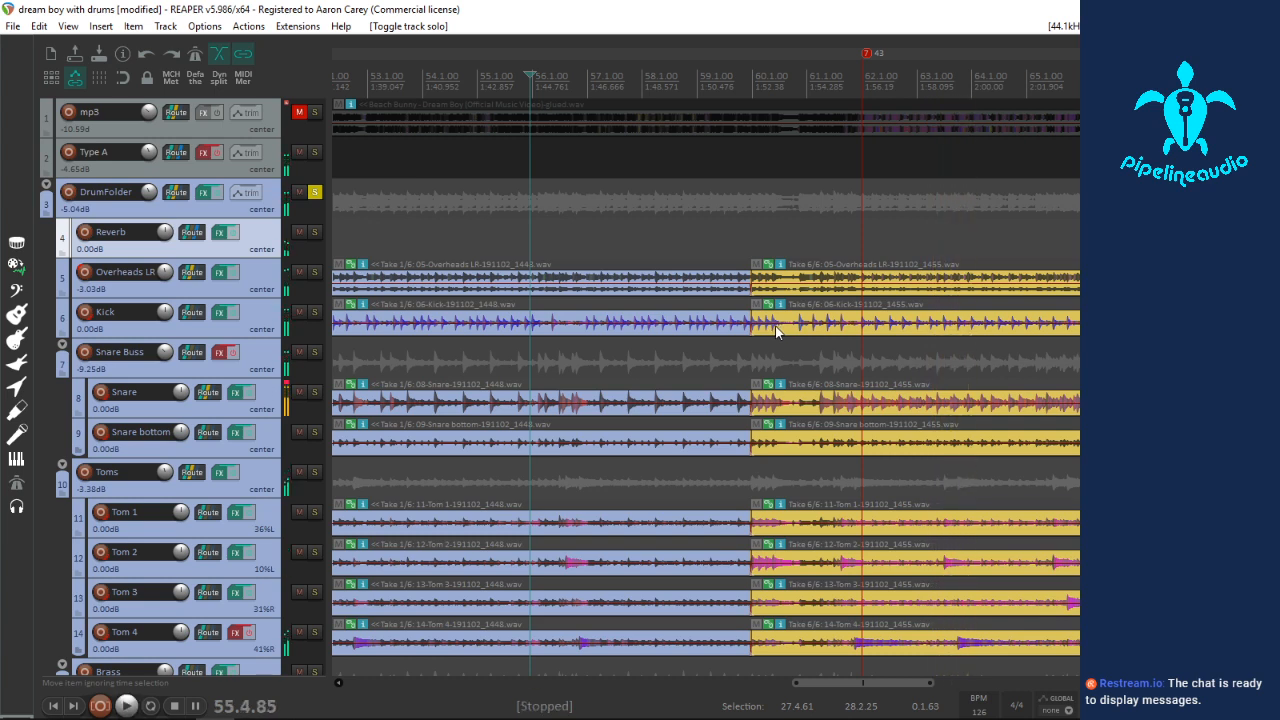
Step: Switch the grouped drum items starting just before bar 60 to take 1
left_click(776, 326)
scroll(776, 326, "up", 5)
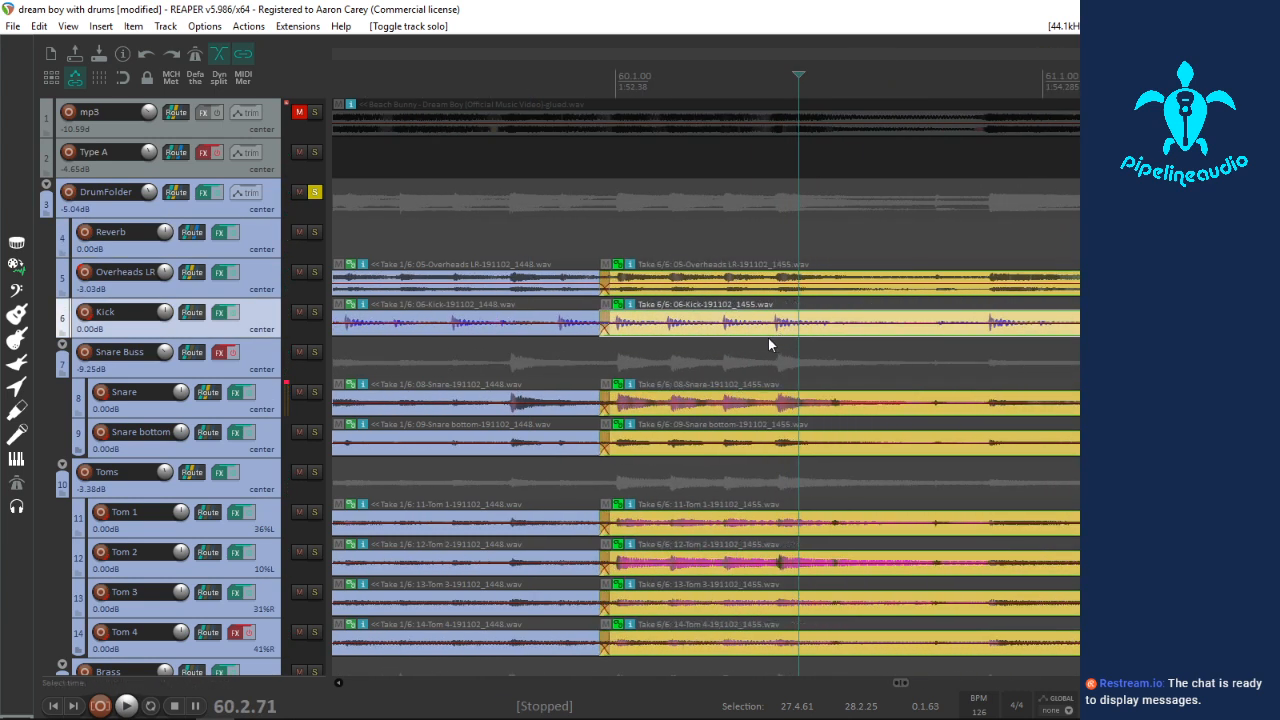
scroll(768, 338, "down", 2)
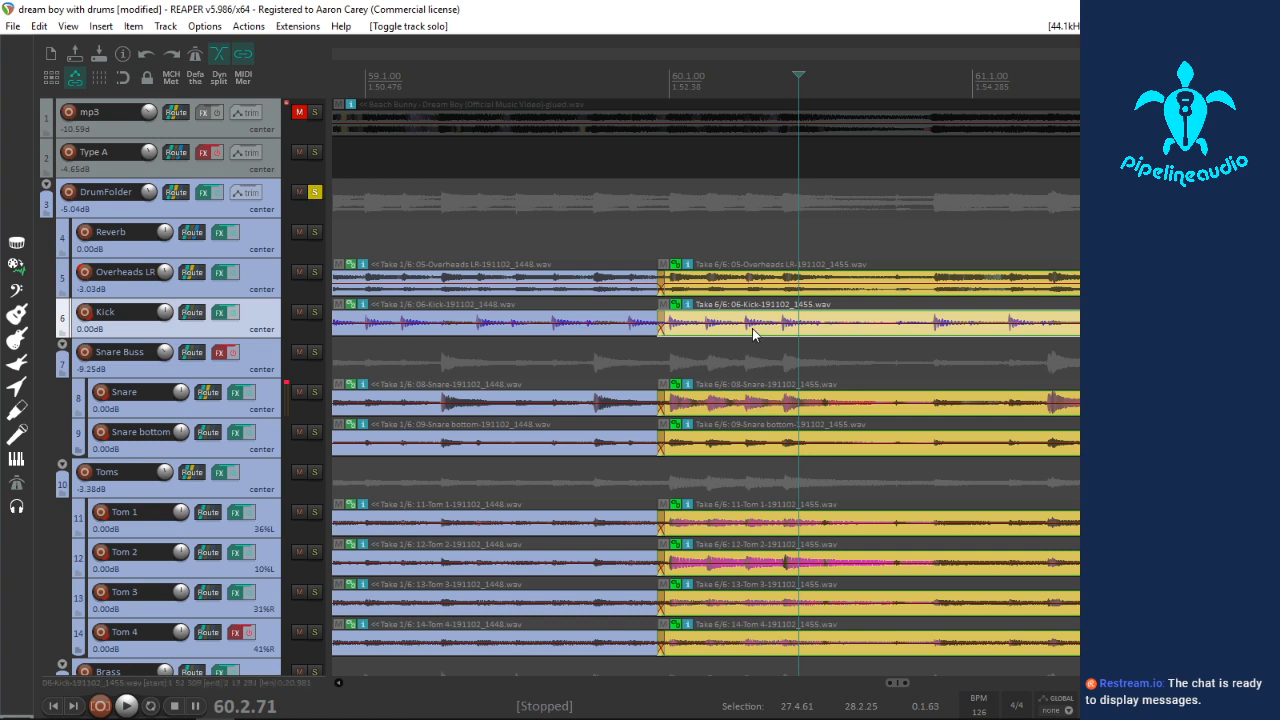
key("t")
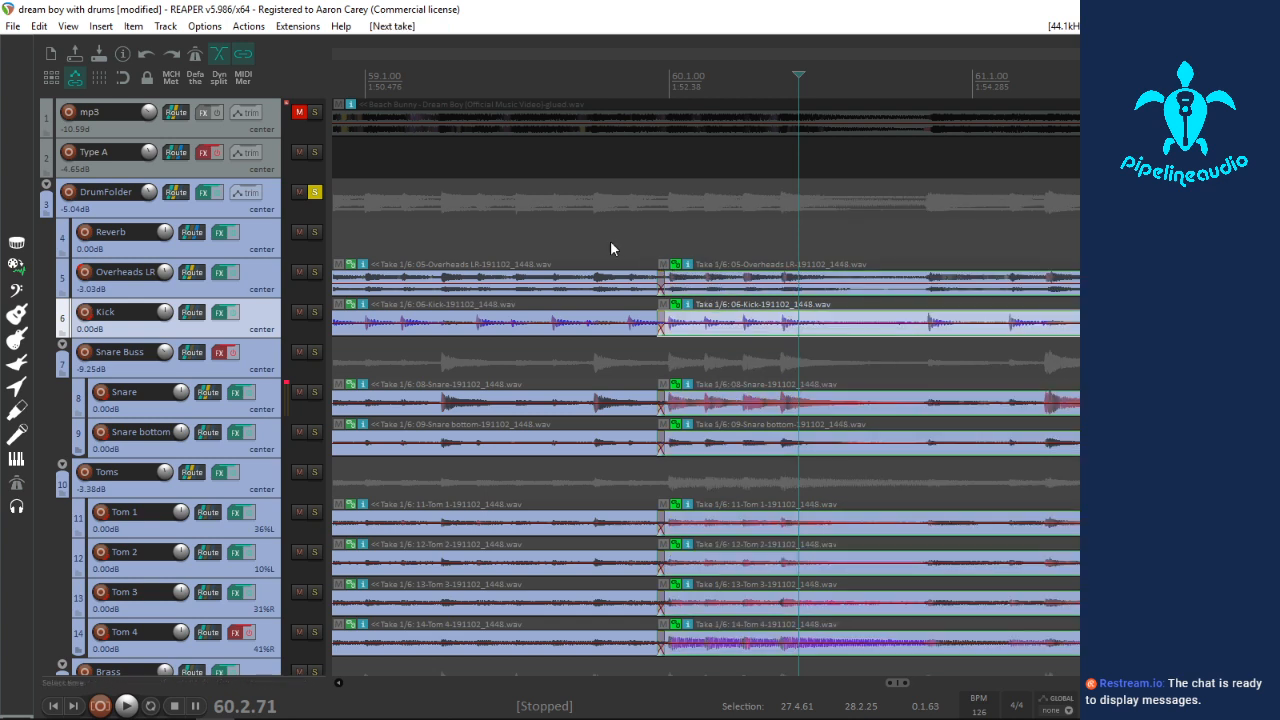
Step: Audition the soloed drums from about 59.4, across the split before bar 60 and on past bar 61
left_click(610, 240)
key("space")
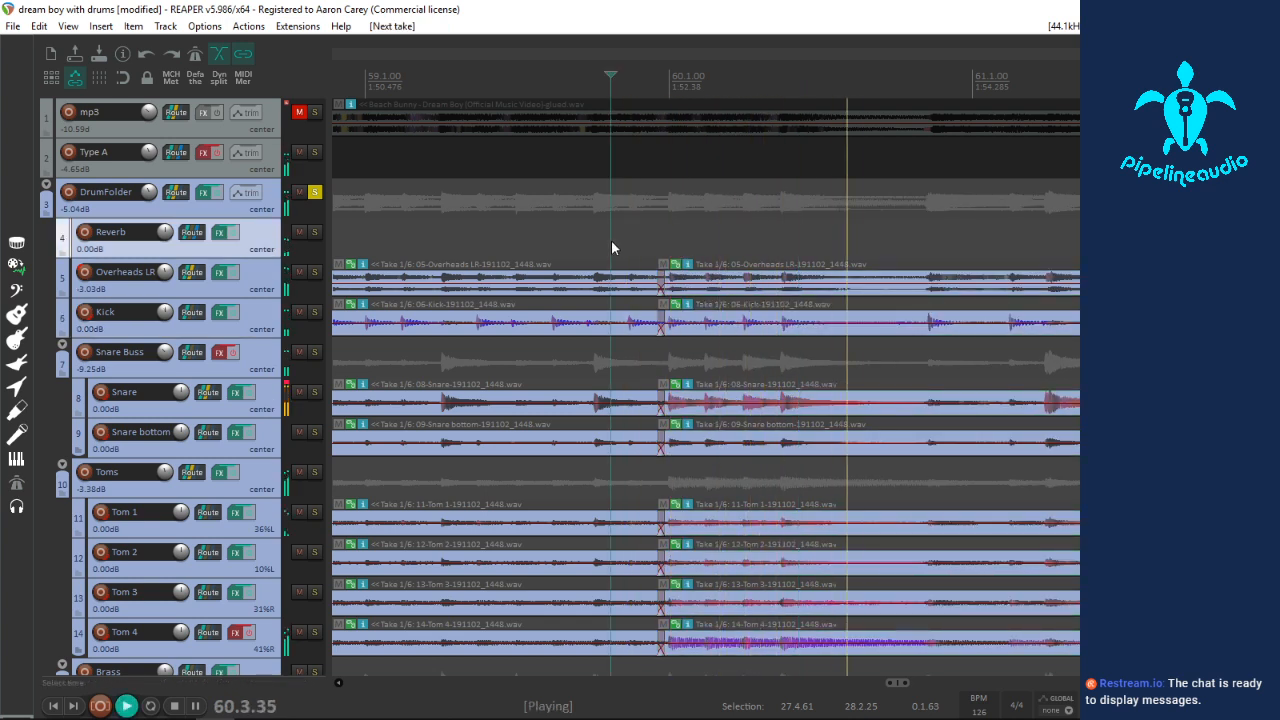
scroll(804, 349, "down", 3)
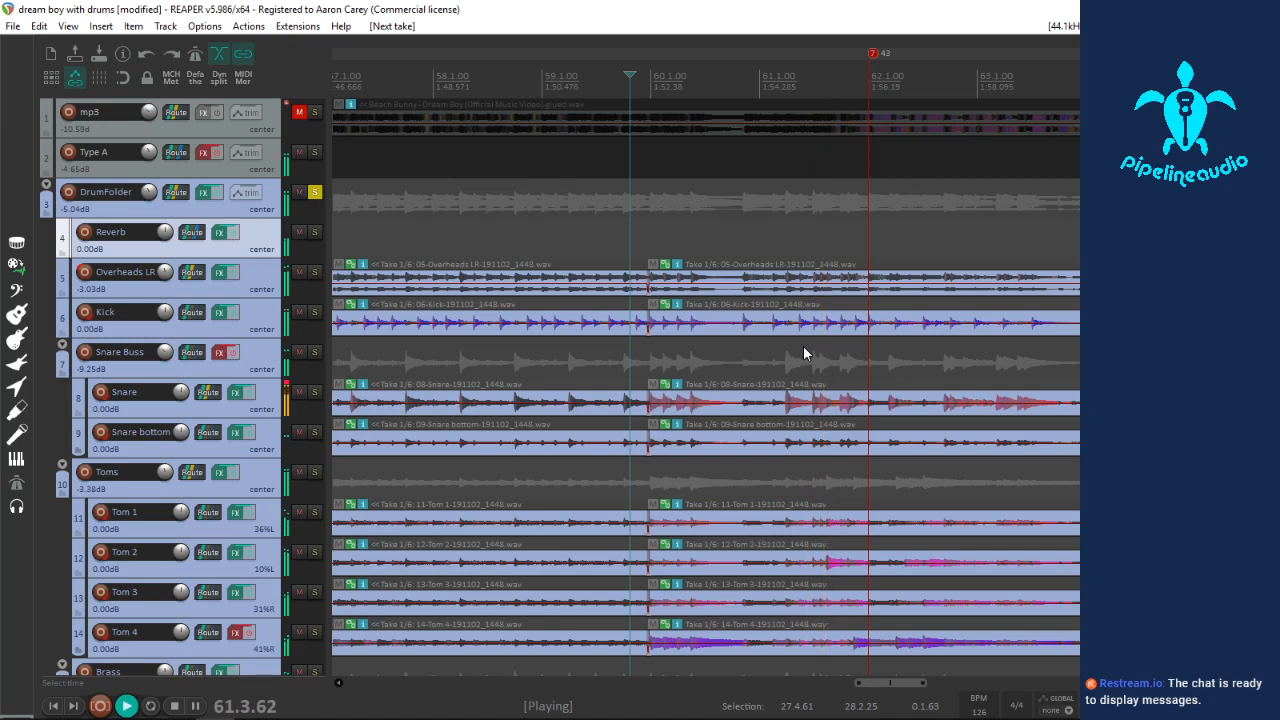
Step: Stop playback and move the grouped drum split from just before bar 60 to just before bar 61
key("space")
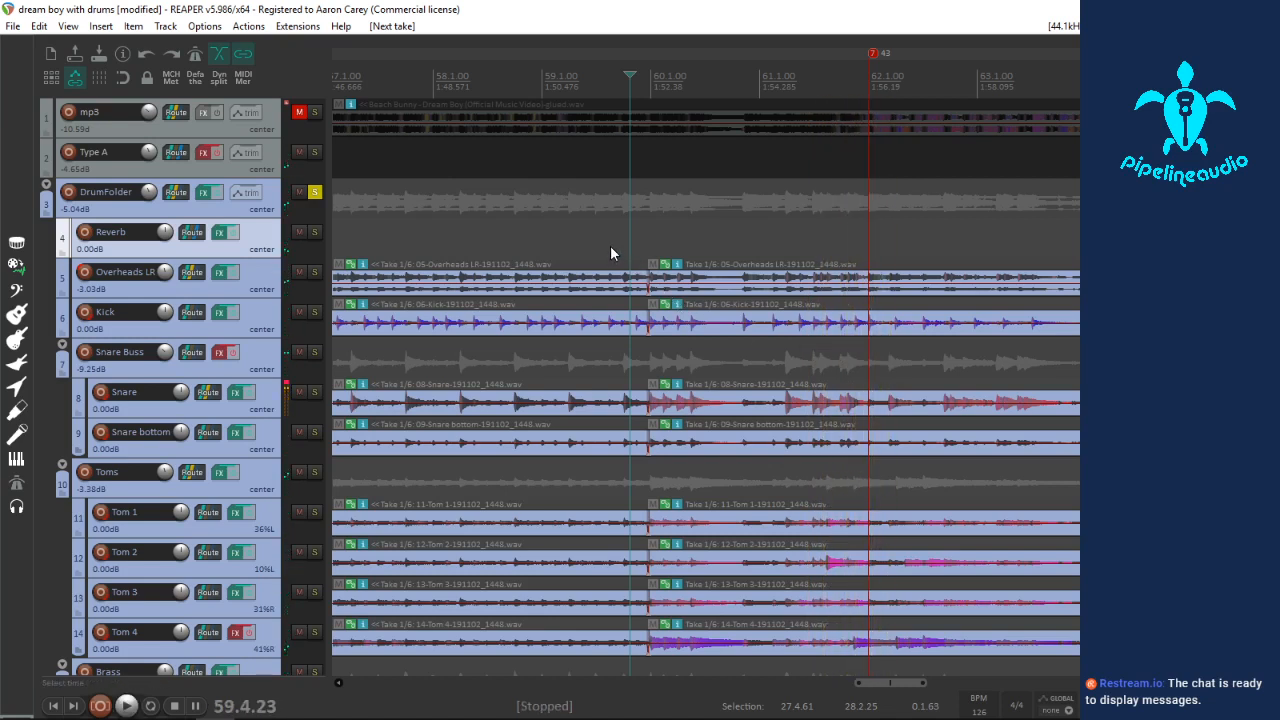
left_click(610, 246)
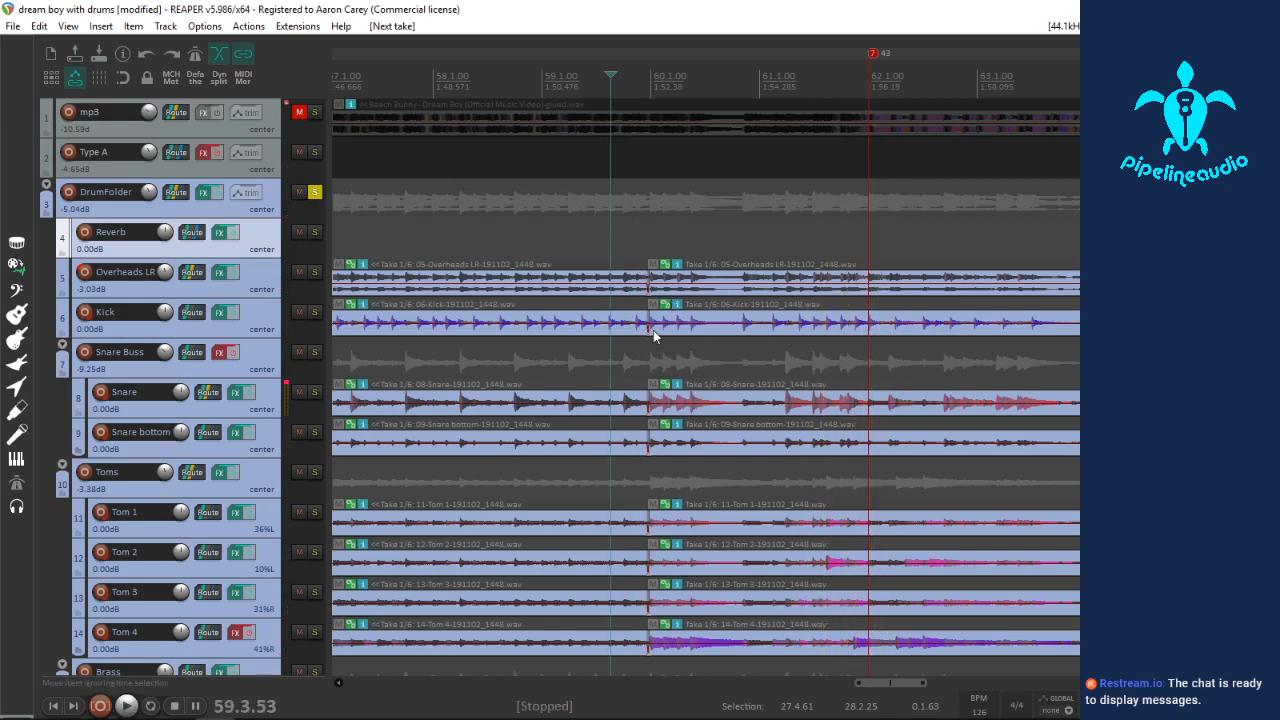
left_click_drag(650, 330, 743, 350)
Step: Audition the soloed drums from 59.1.92 across the split before bar 61 and on past bar 65, replaying the fill
left_click(565, 86)
key("space")
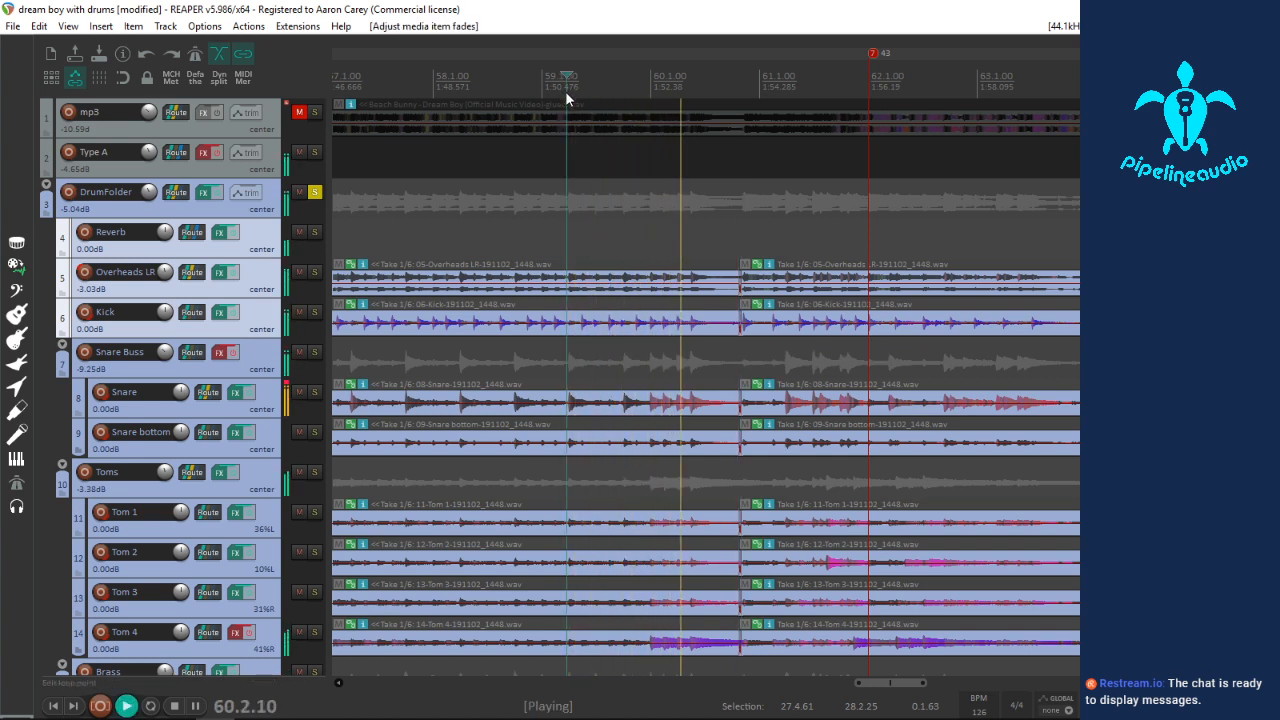
key("space")
key("space")
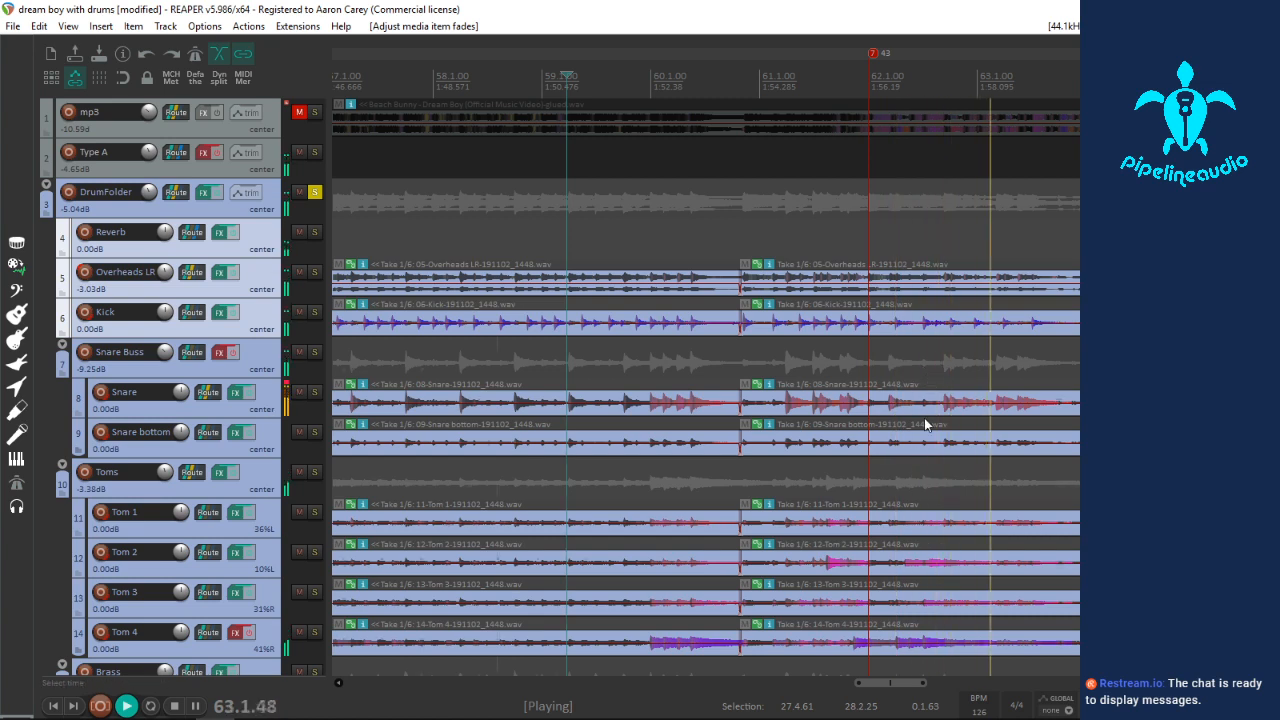
scroll(924, 418, "down", 1)
scroll(913, 412, "down", 1)
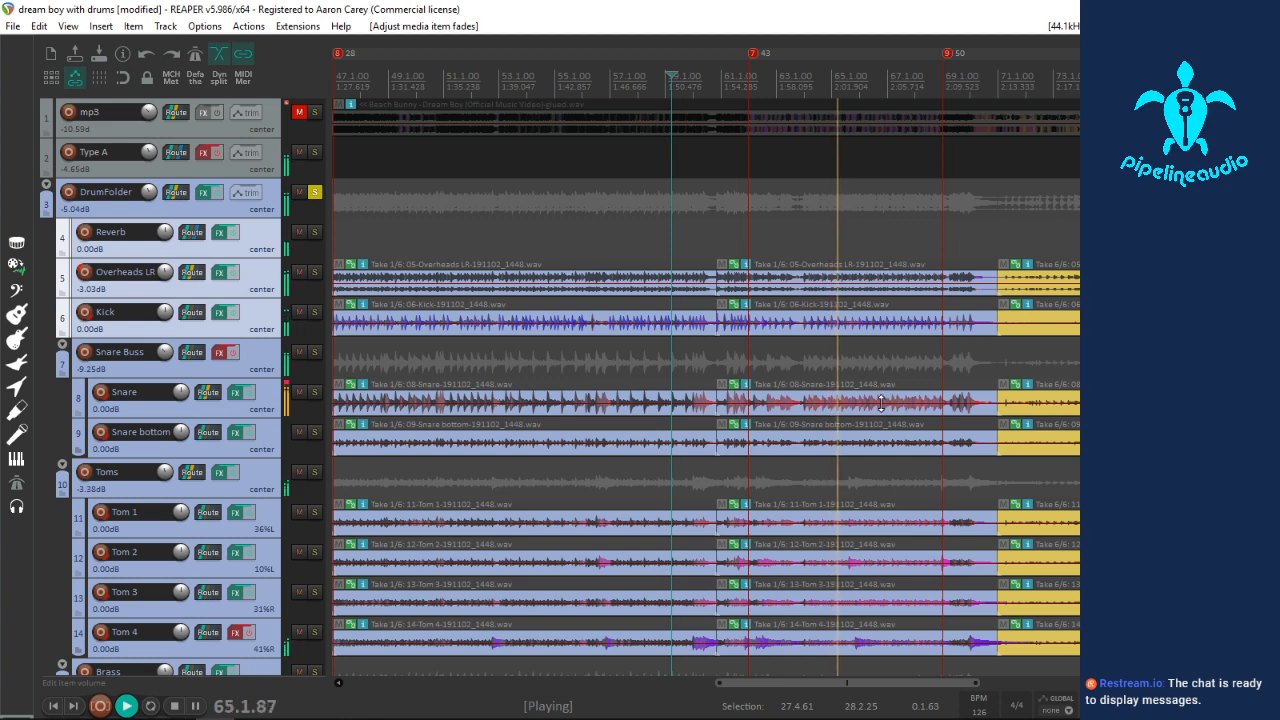
key("space")
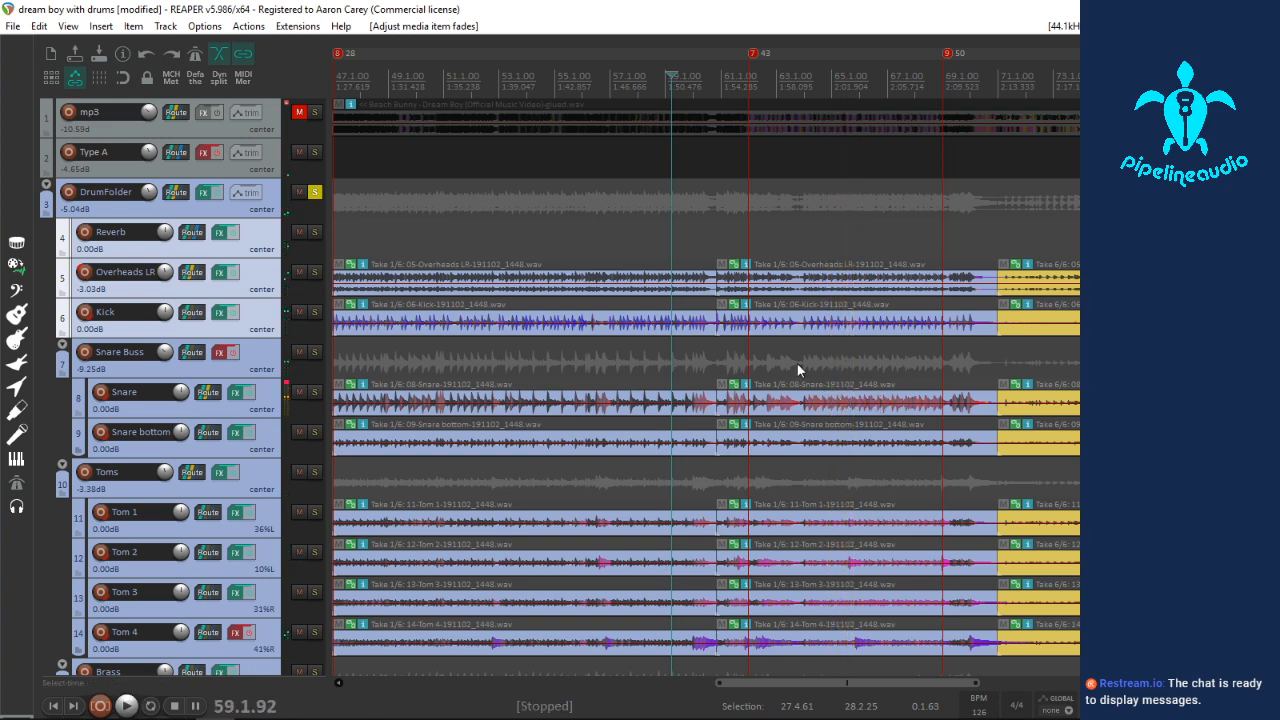
scroll(797, 363, "up", 2)
key("space")
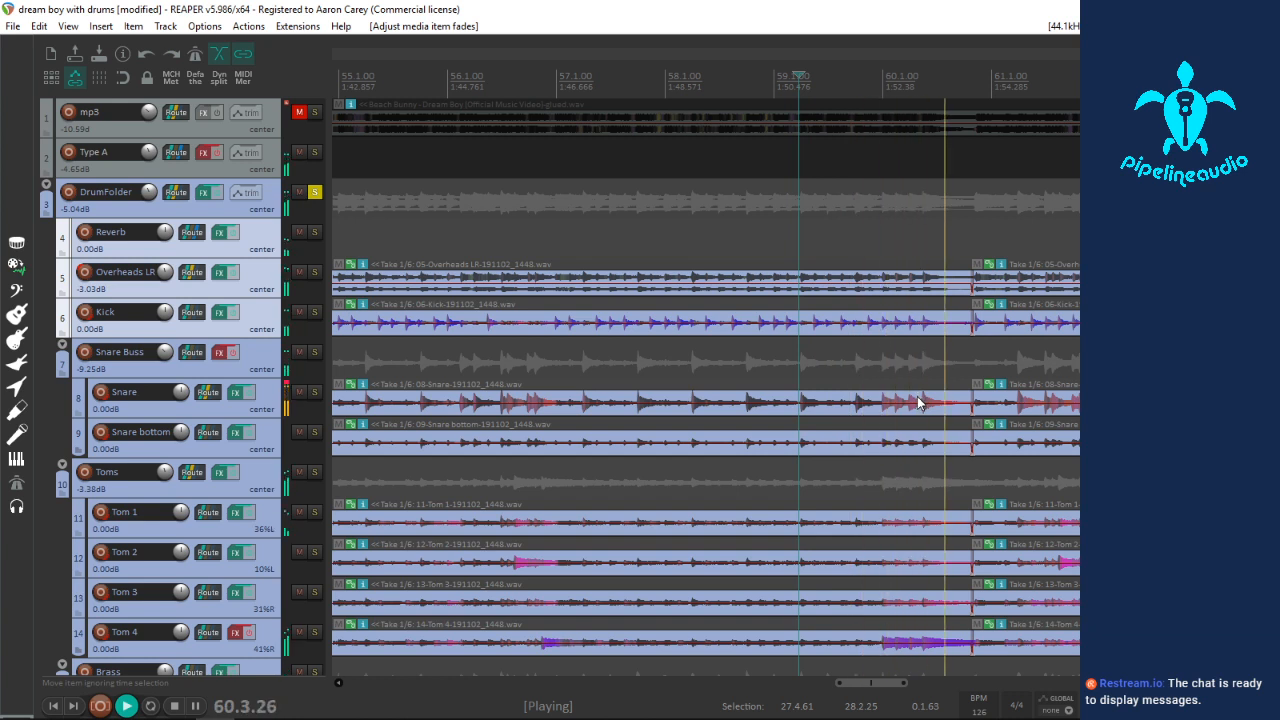
key("space")
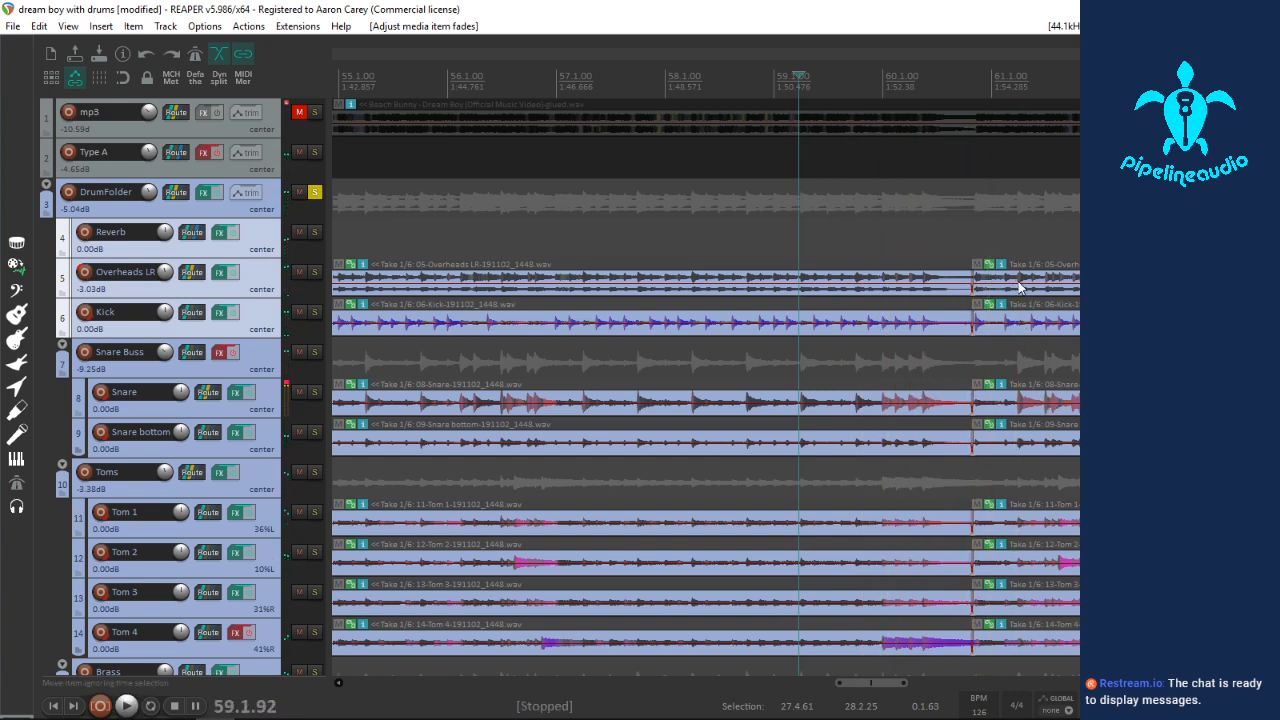
Step: Switch the grouped drum items following the split before bar 61 to take 6
left_click(1020, 287)
left_click(1013, 275)
key("shift+t")
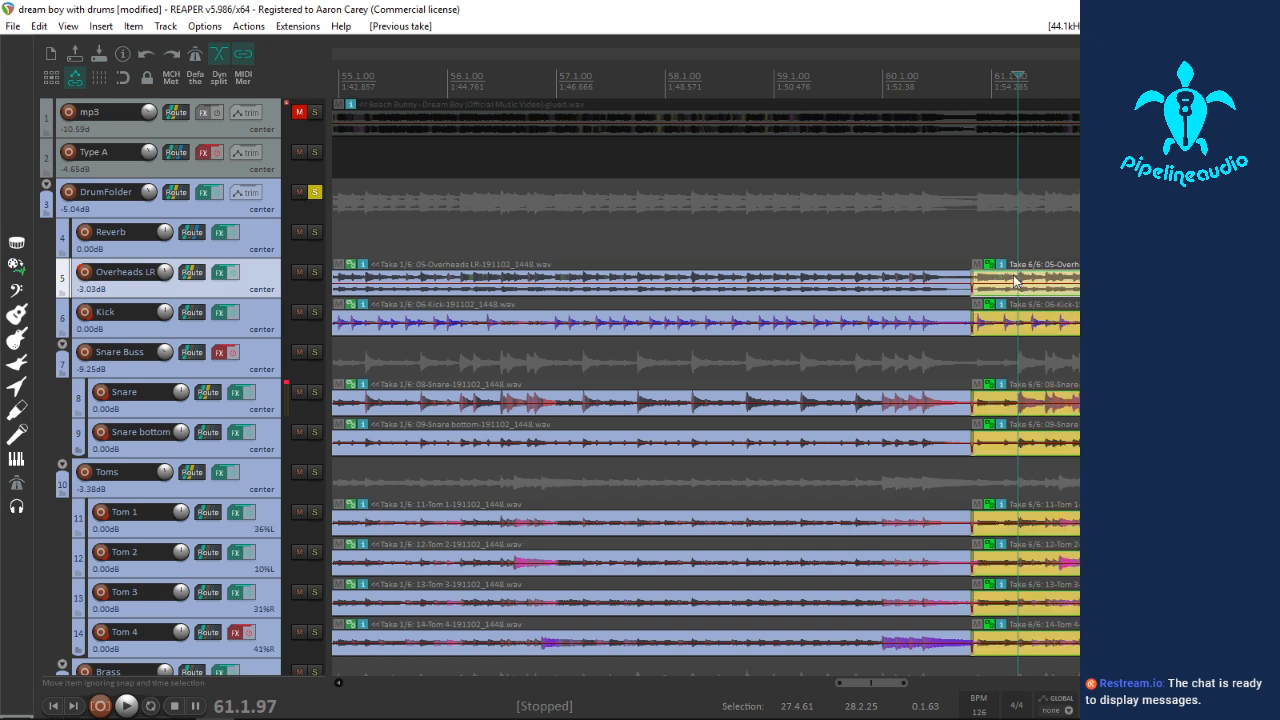
Step: Audition the soloed drums from about 59.3 across the take change before bar 61 and on past bar 69
left_click(849, 80)
key("space")
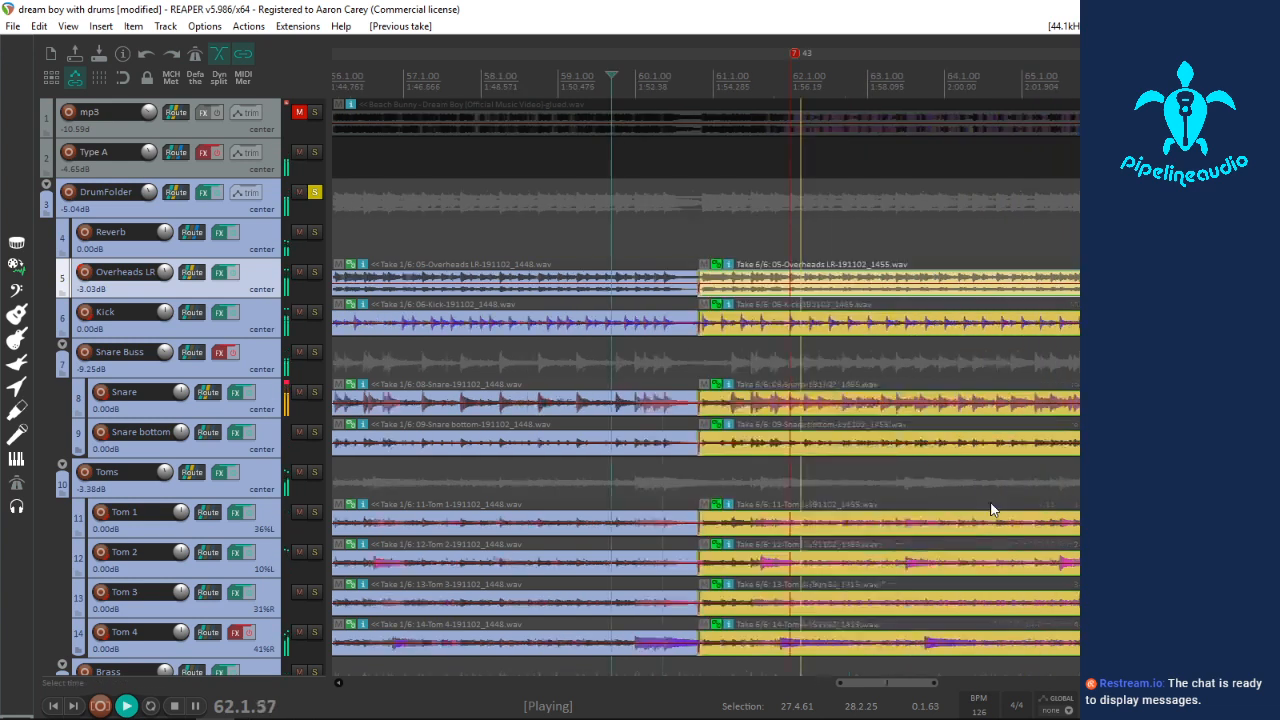
scroll(988, 508, "down", 1)
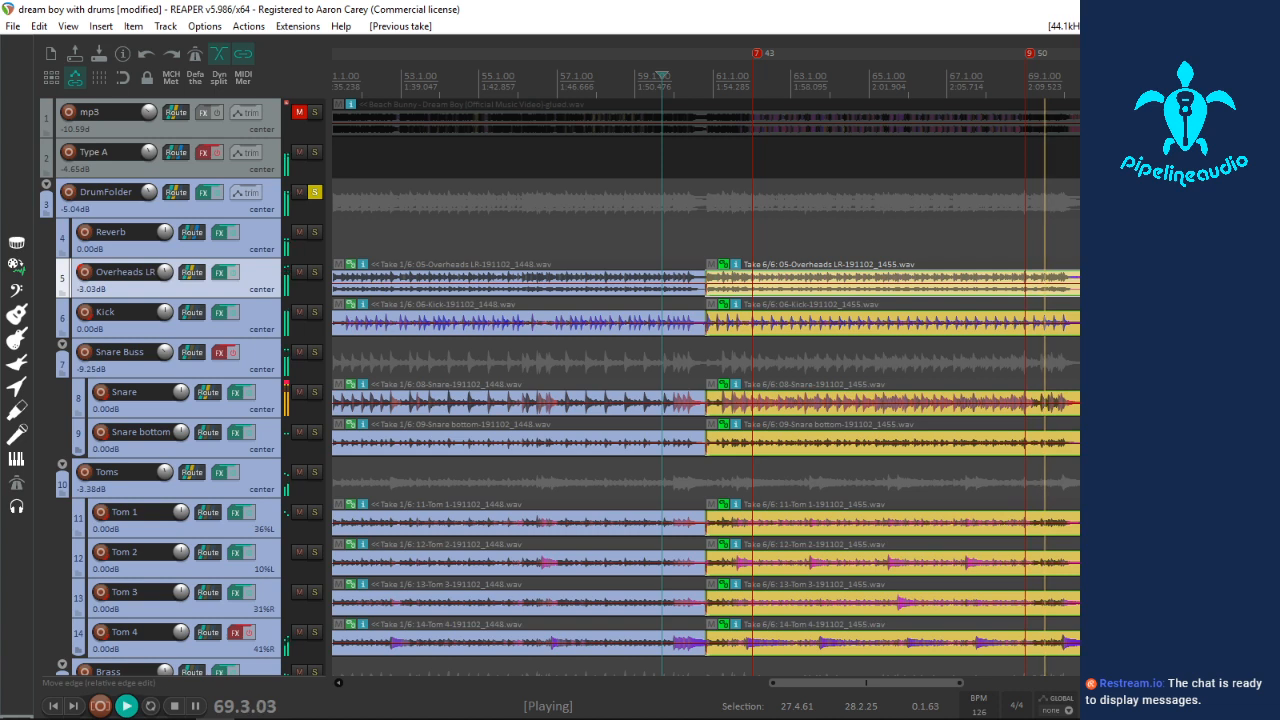
Step: Compare takes 1 and 6 of the grouped drum items around marker 9, auditioning from 68.4.27 on past bar 70
left_click(1020, 333)
key("space")
key("t")
key("space")
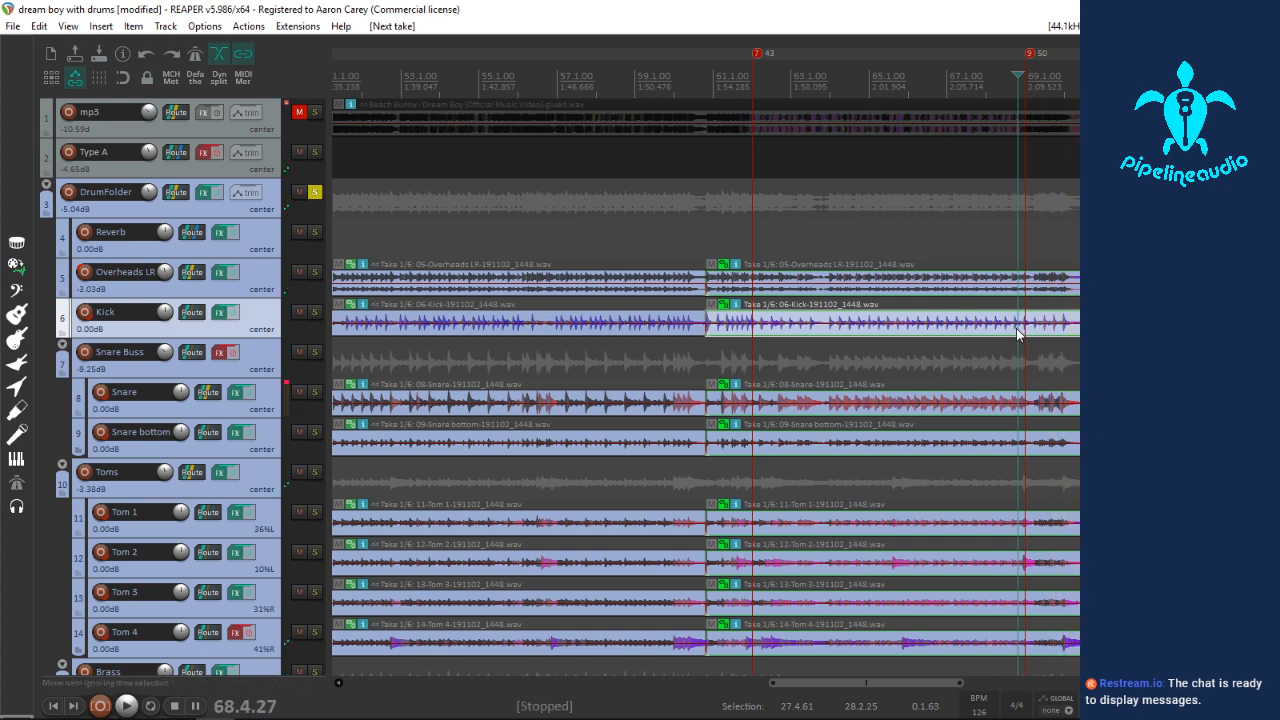
key("shift+t")
key("space")
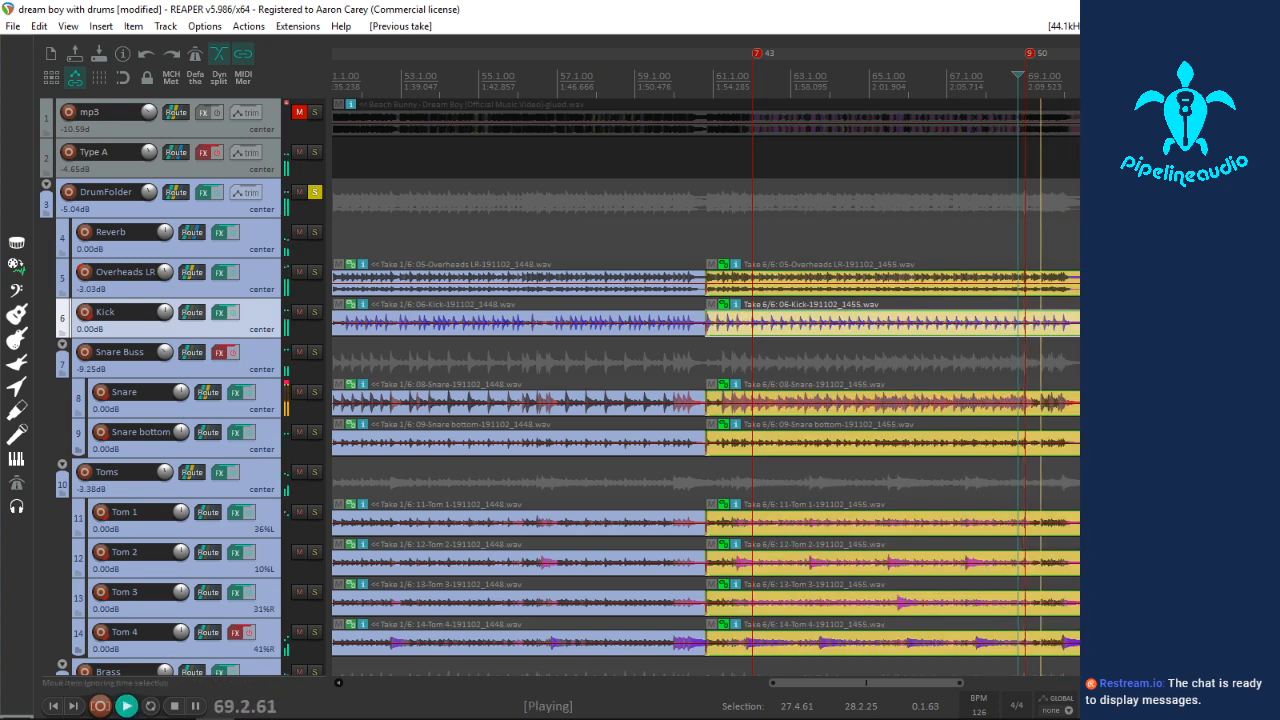
left_click(1138, 323)
scroll(1138, 323, "up", 3)
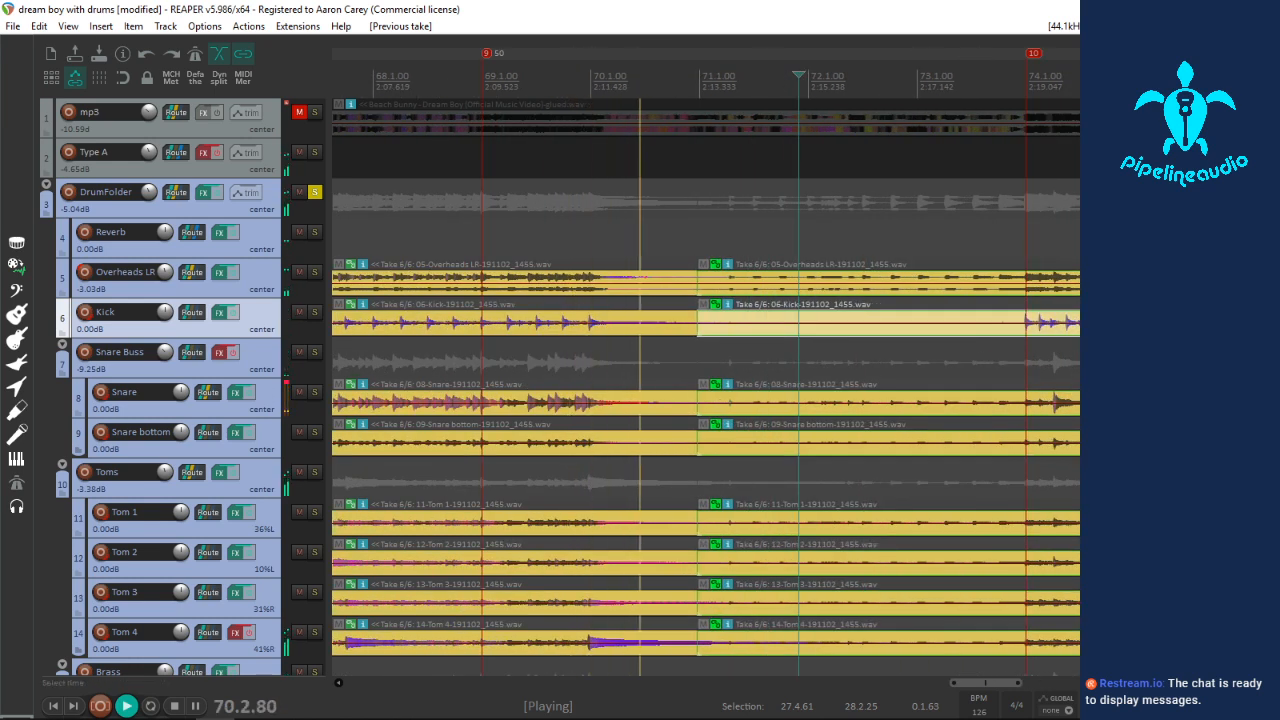
key("space")
Step: Place the edit cursor at 69.3.41 and audition the take 6 fill into bar 70 several times
left_click(560, 236)
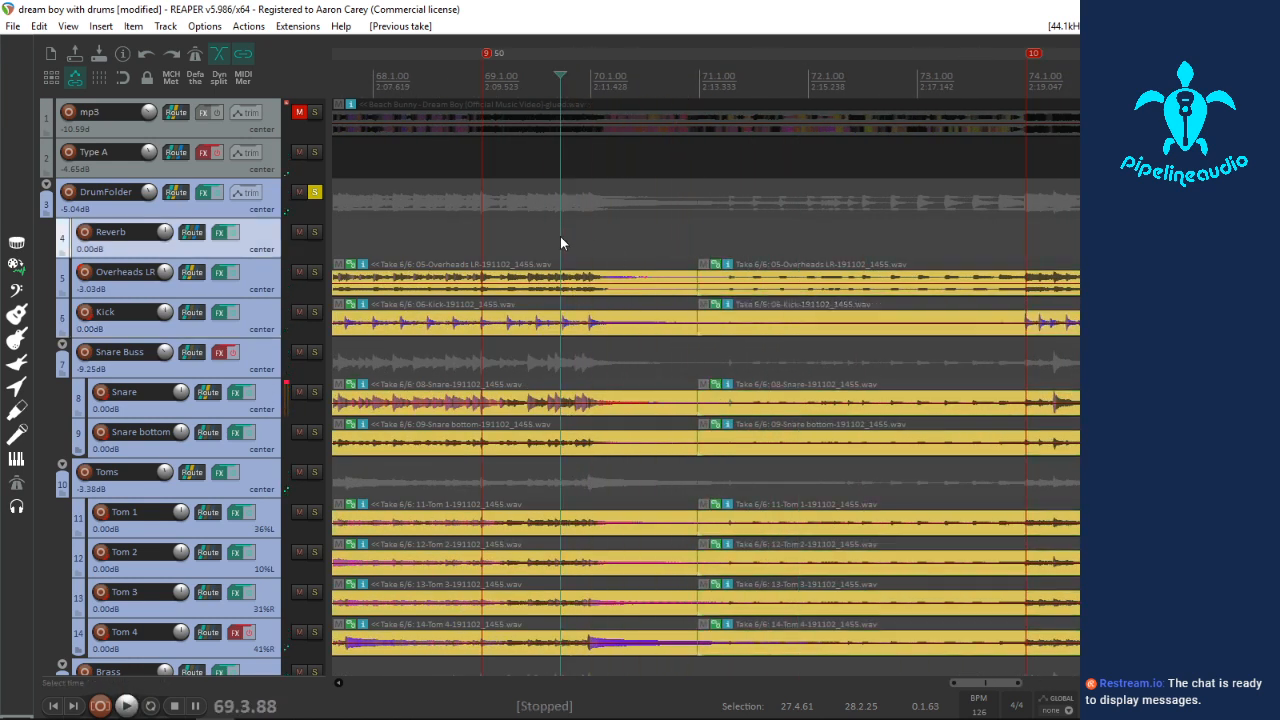
left_click(547, 239)
key("space")
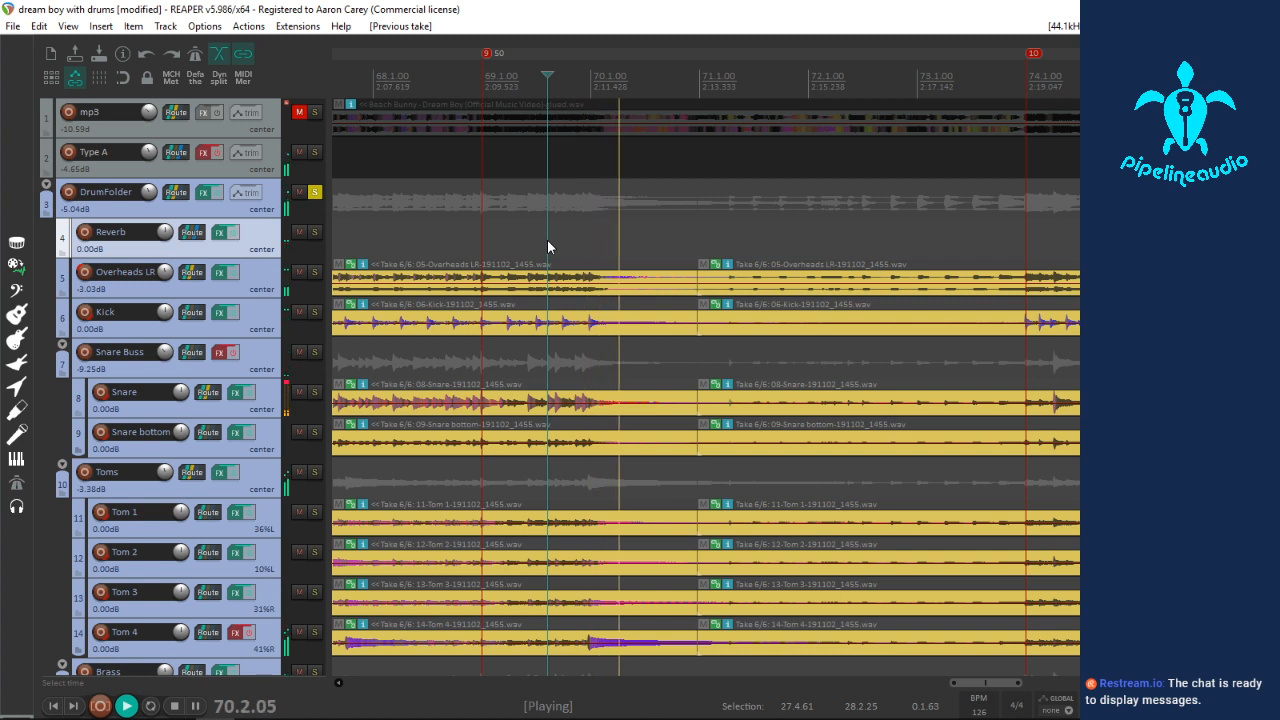
key("space")
key("space")
key("space")
key("space")
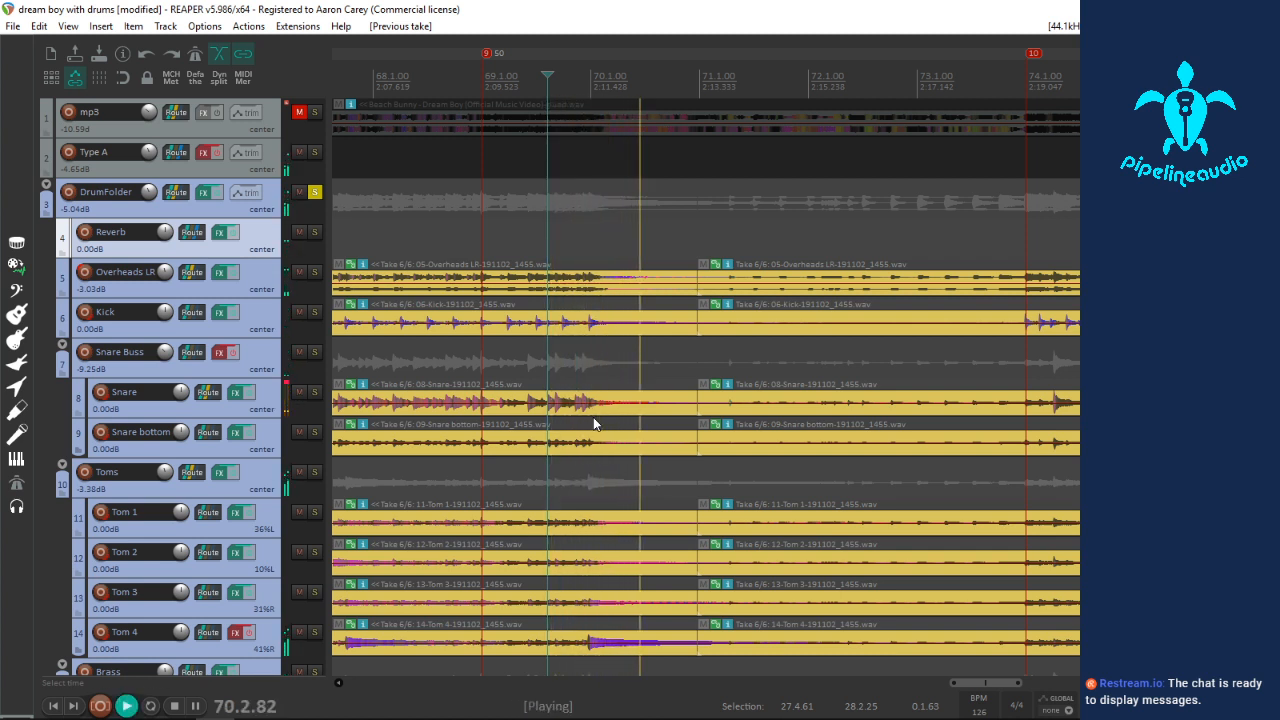
key("space")
key("space")
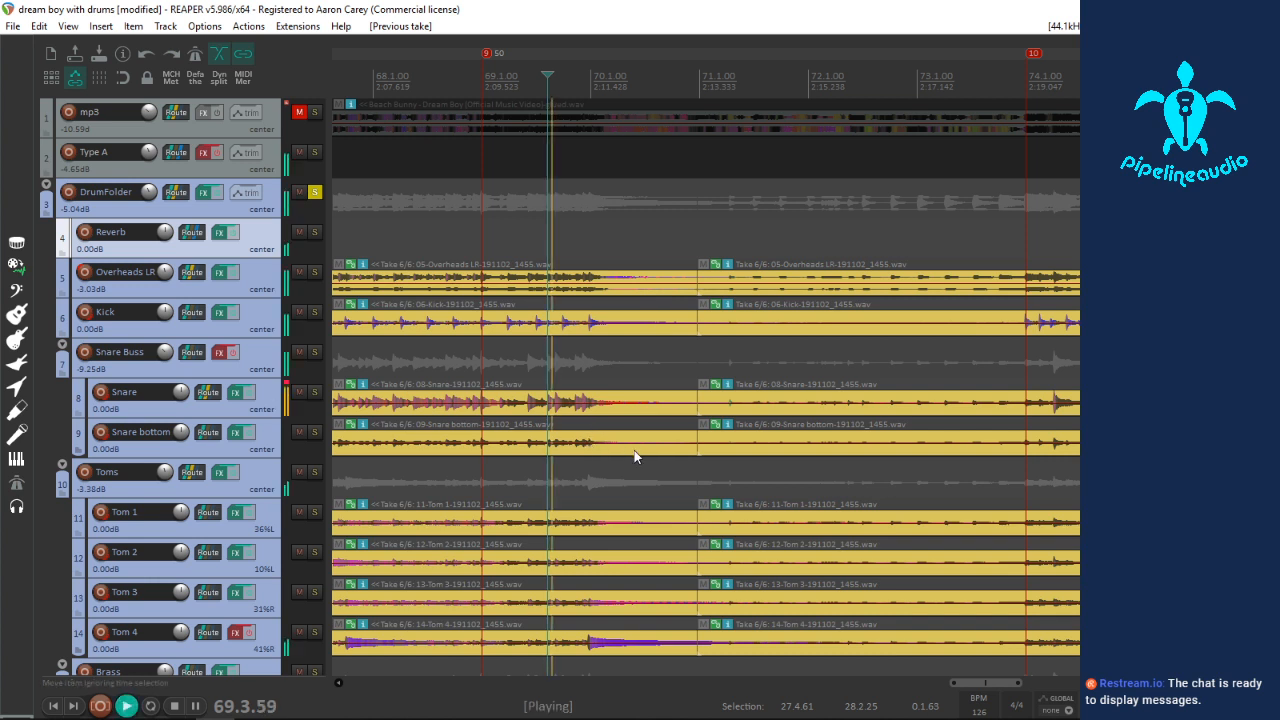
key("space")
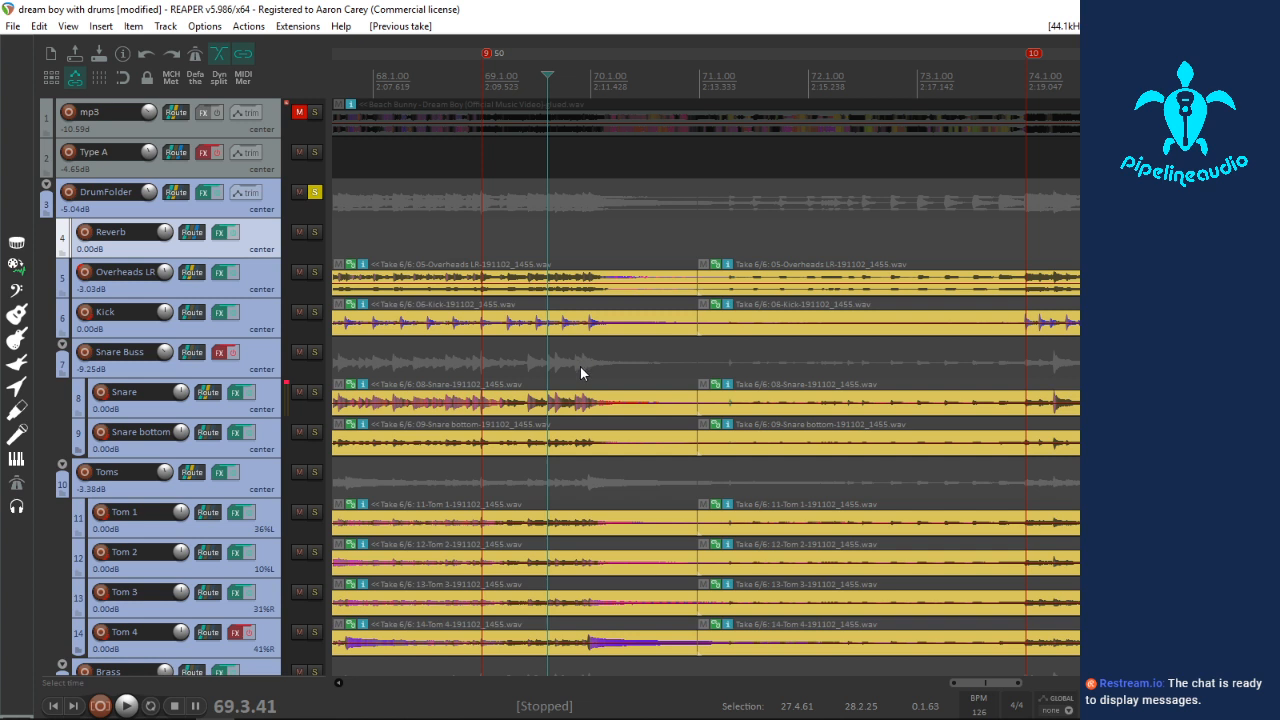
Step: Switch the grouped drum items around marker 9 to take 1 and audition the fill into bar 70 from 69.2.59
left_click(526, 277)
key("t")
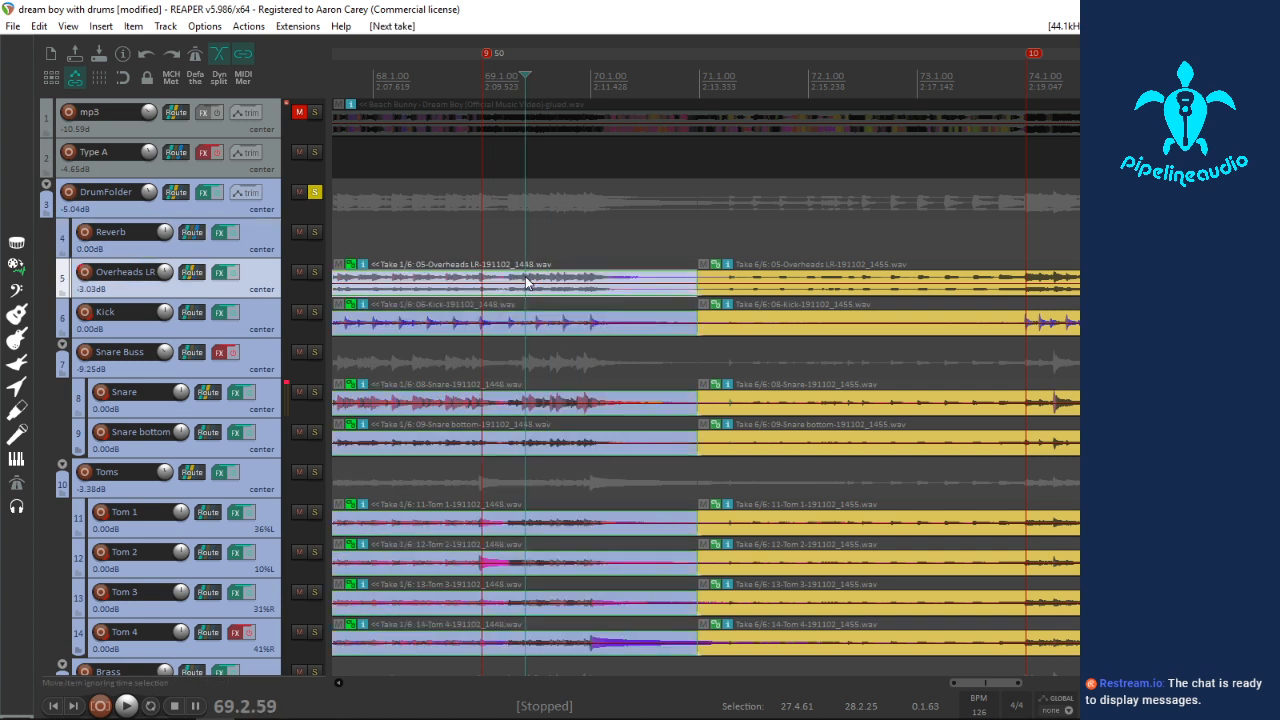
key("space")
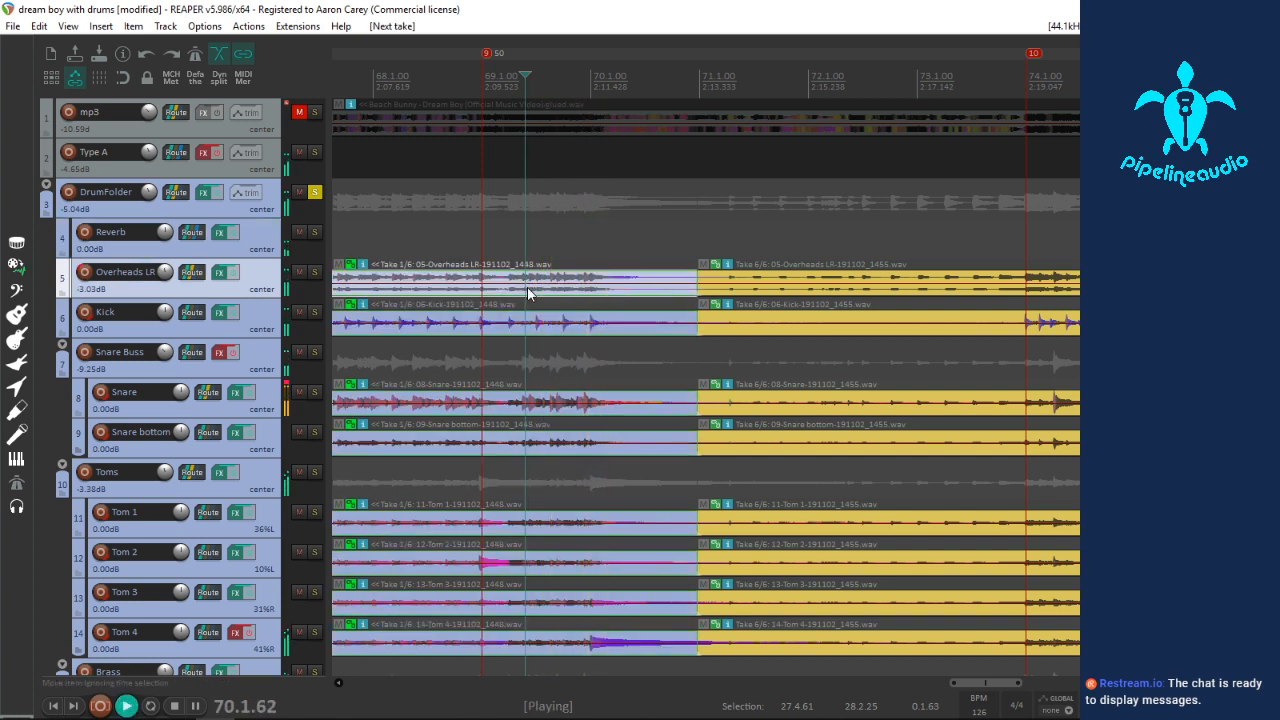
key("space")
key("space")
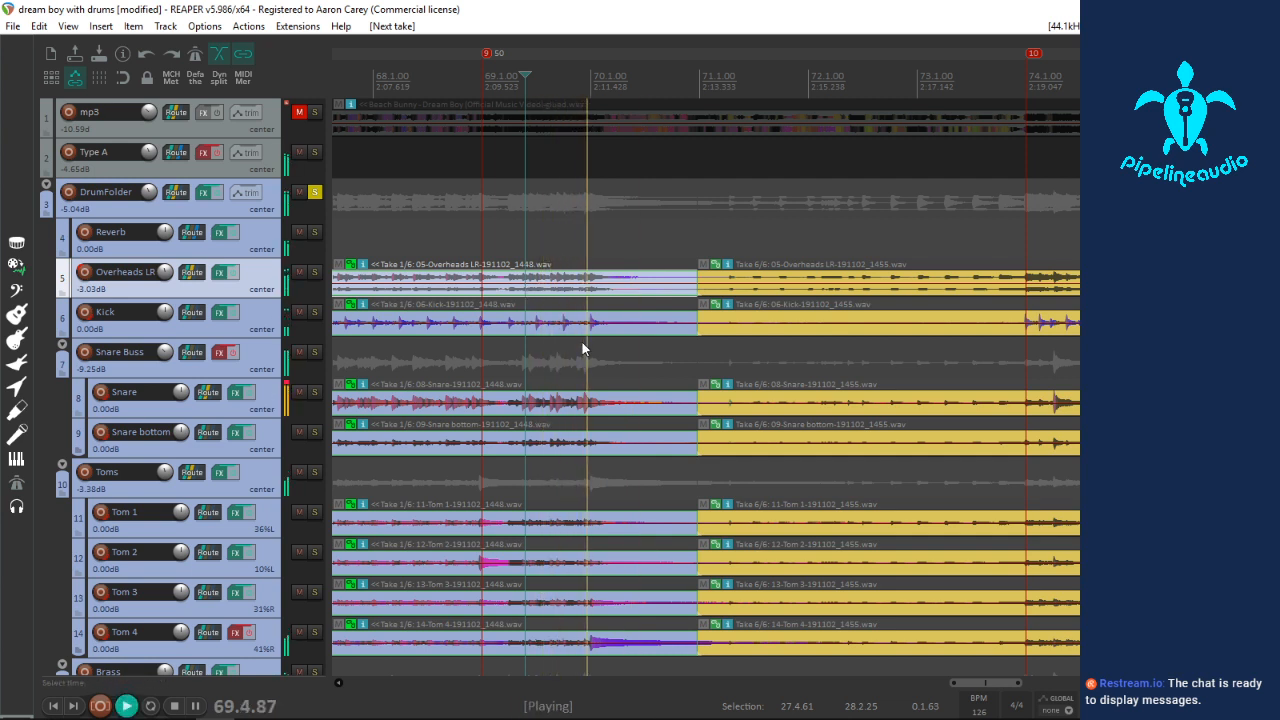
key("space")
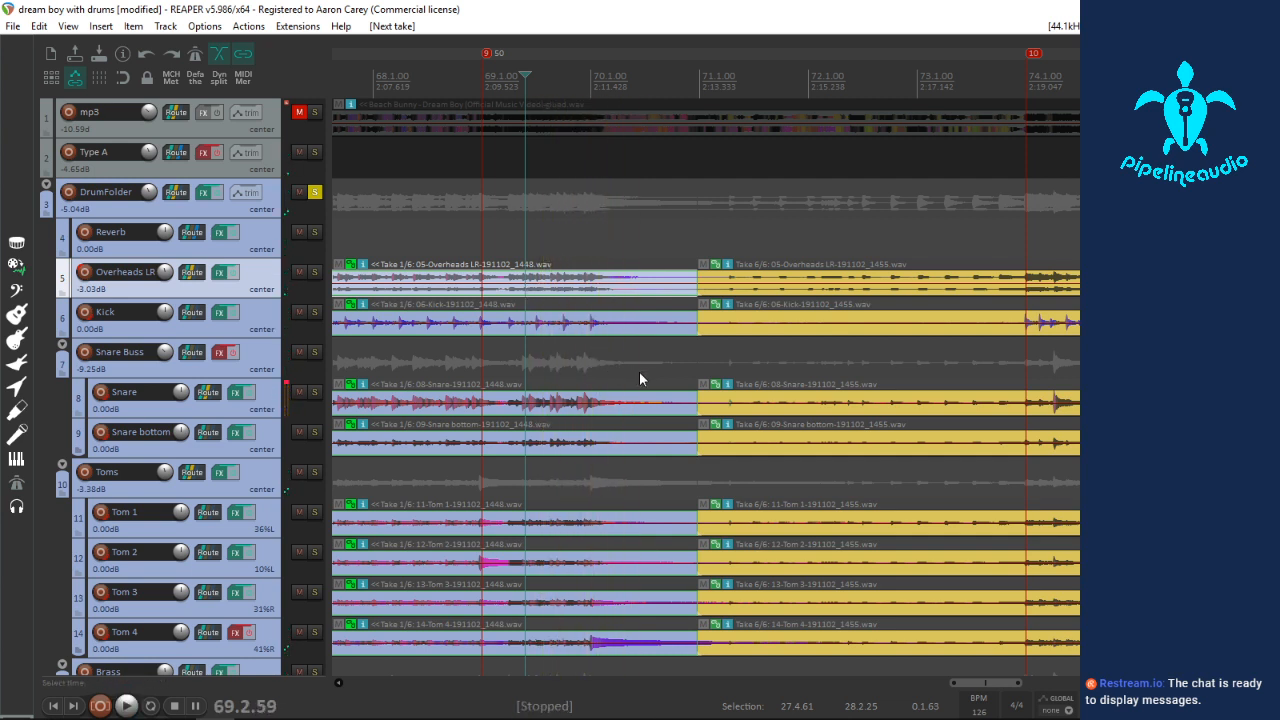
scroll(601, 367, "down", 2)
key("space")
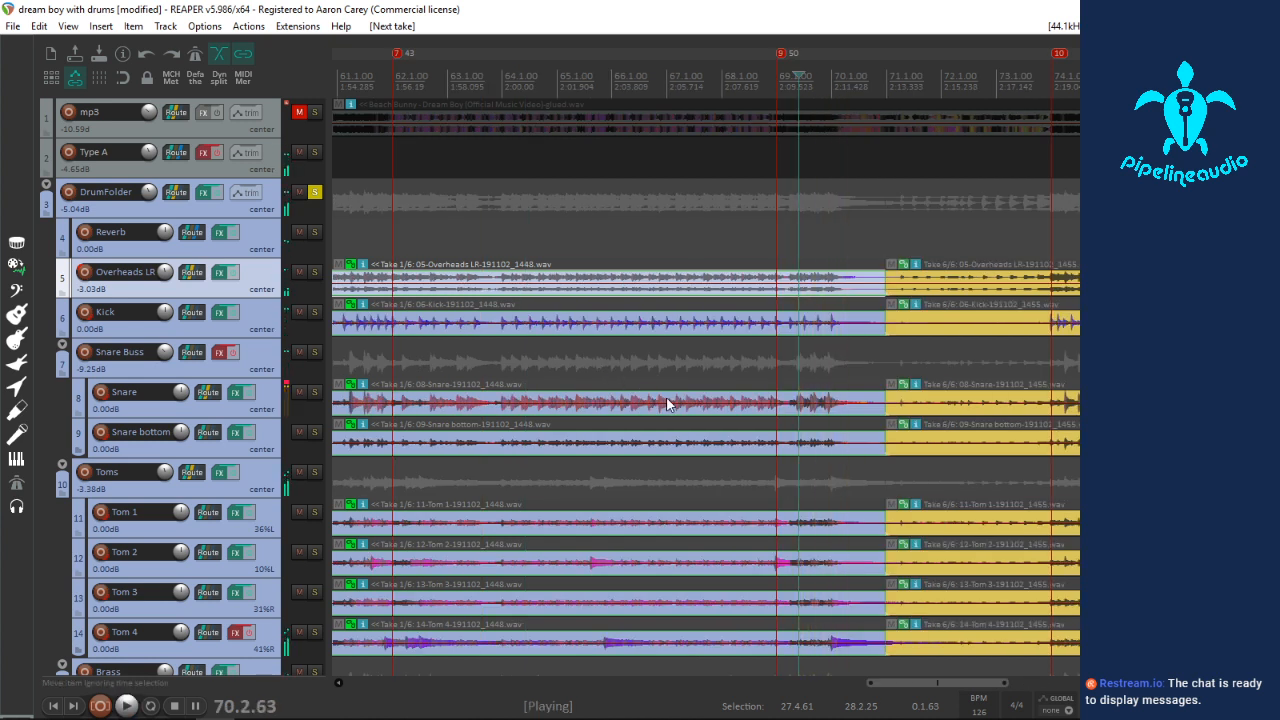
key("space")
Step: Return the grouped drum items around marker 9 to take 6 and replay the fill into bar 70 from 69.2.59
key("shift+t")
key("space")
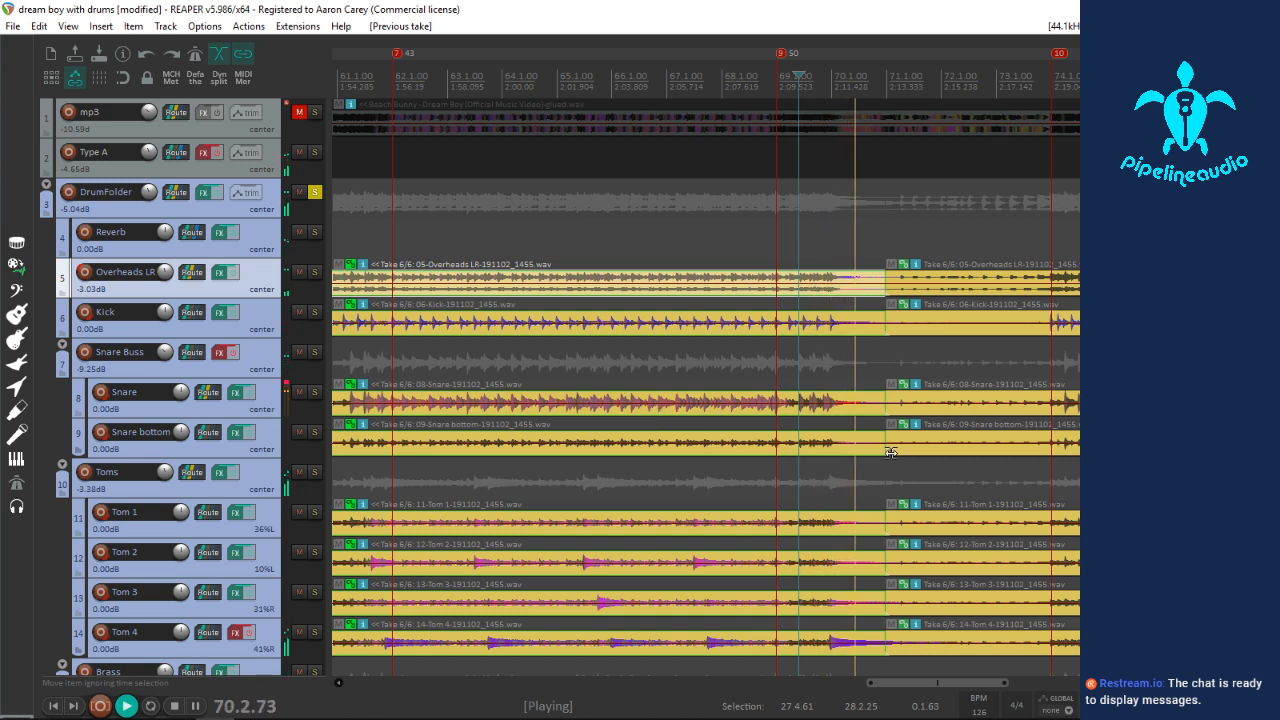
key("space")
key("space")
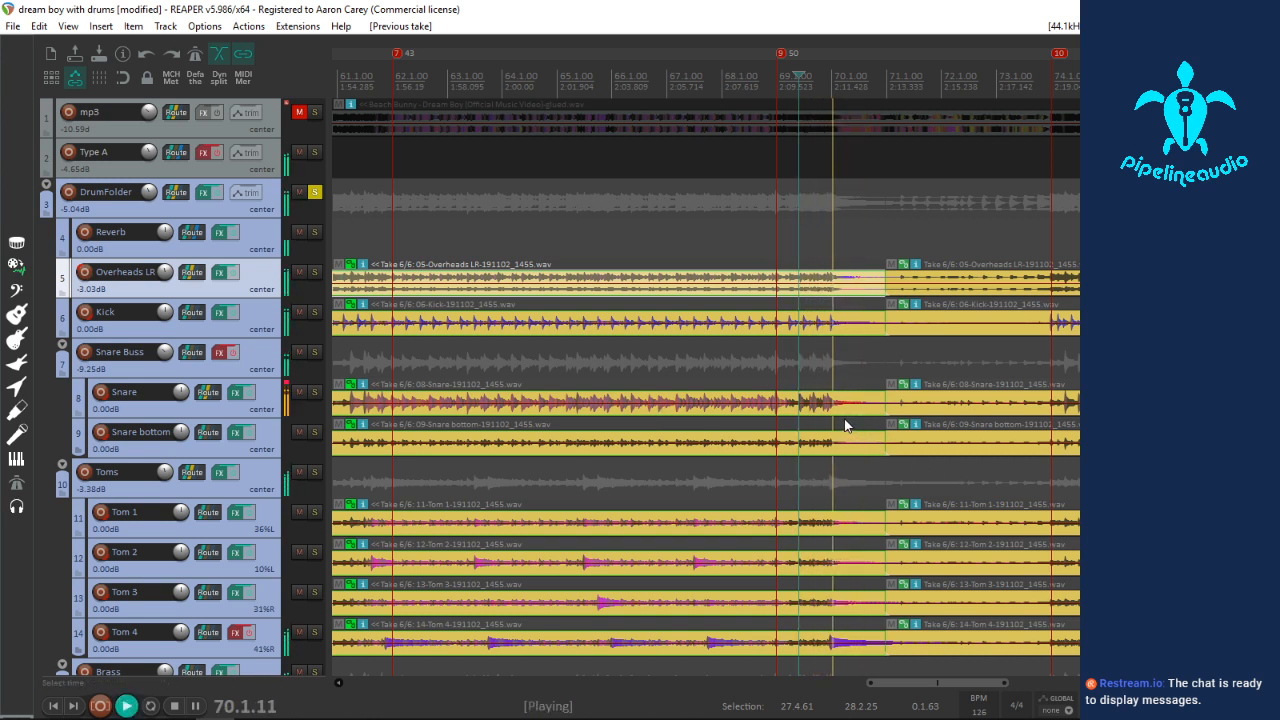
key("space")
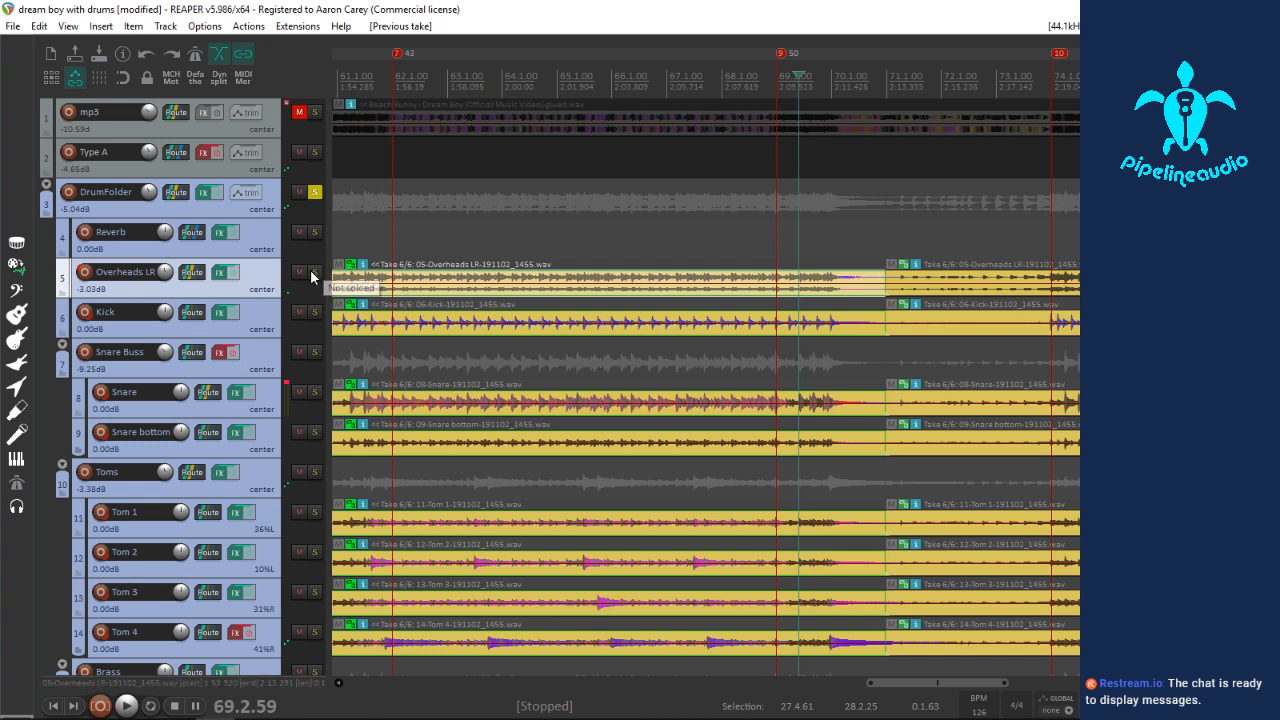
Step: Solo the Overheads LR track, listen to the take 6 fill from 69.2.59, and remove its solo
left_click(314, 271)
key("space")
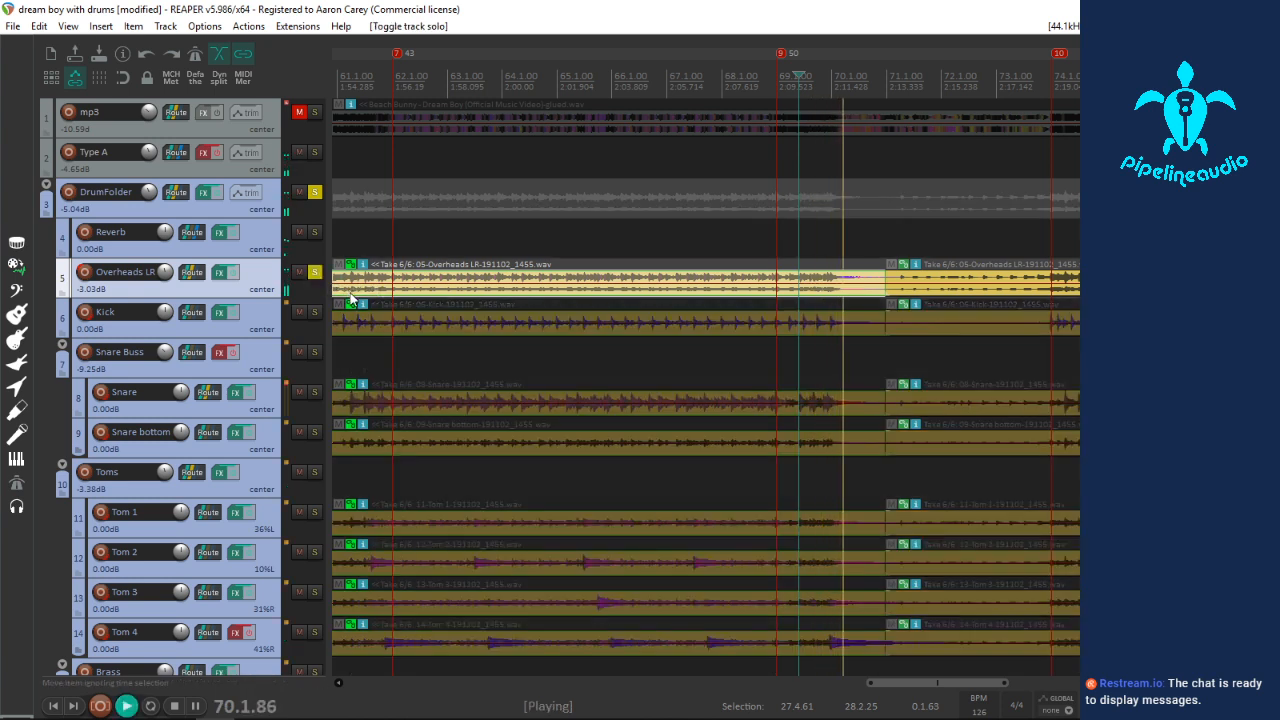
key("space")
left_click(314, 272)
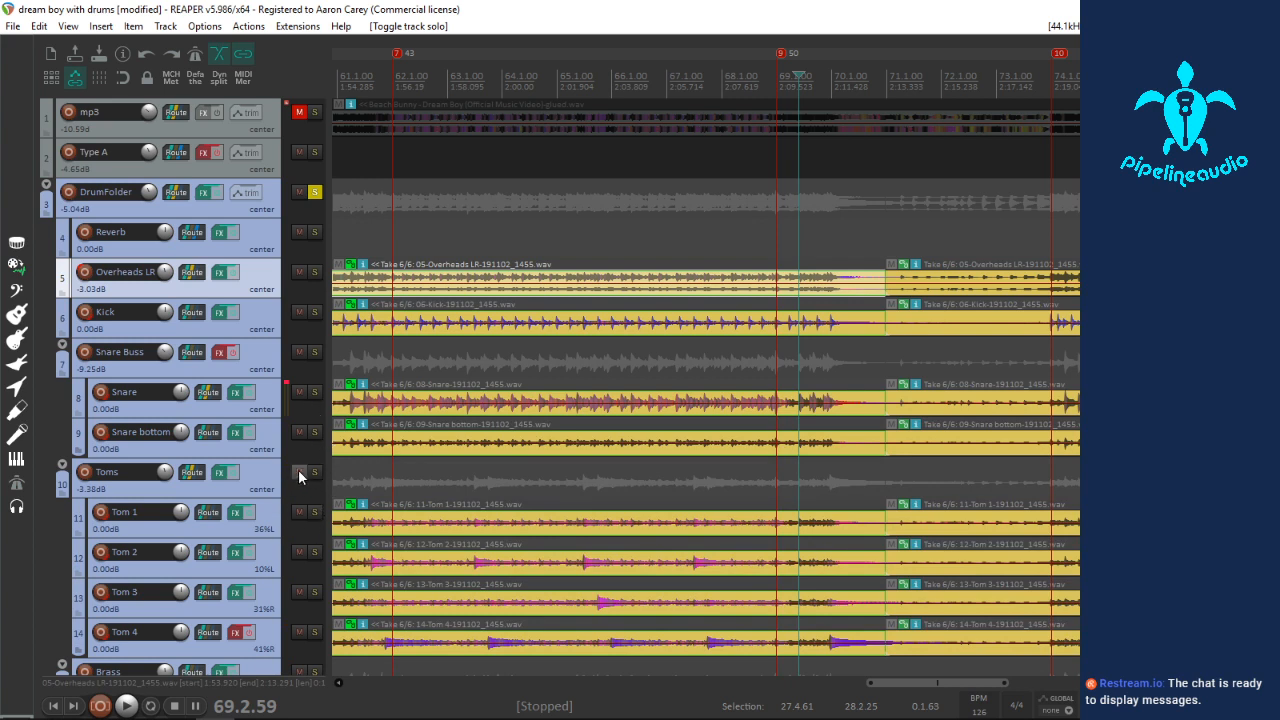
Step: Solo the Brass folder, listen repeatedly to the cymbals from 69.2.59 past bar 70, and remove its solo
scroll(258, 488, "down", 4)
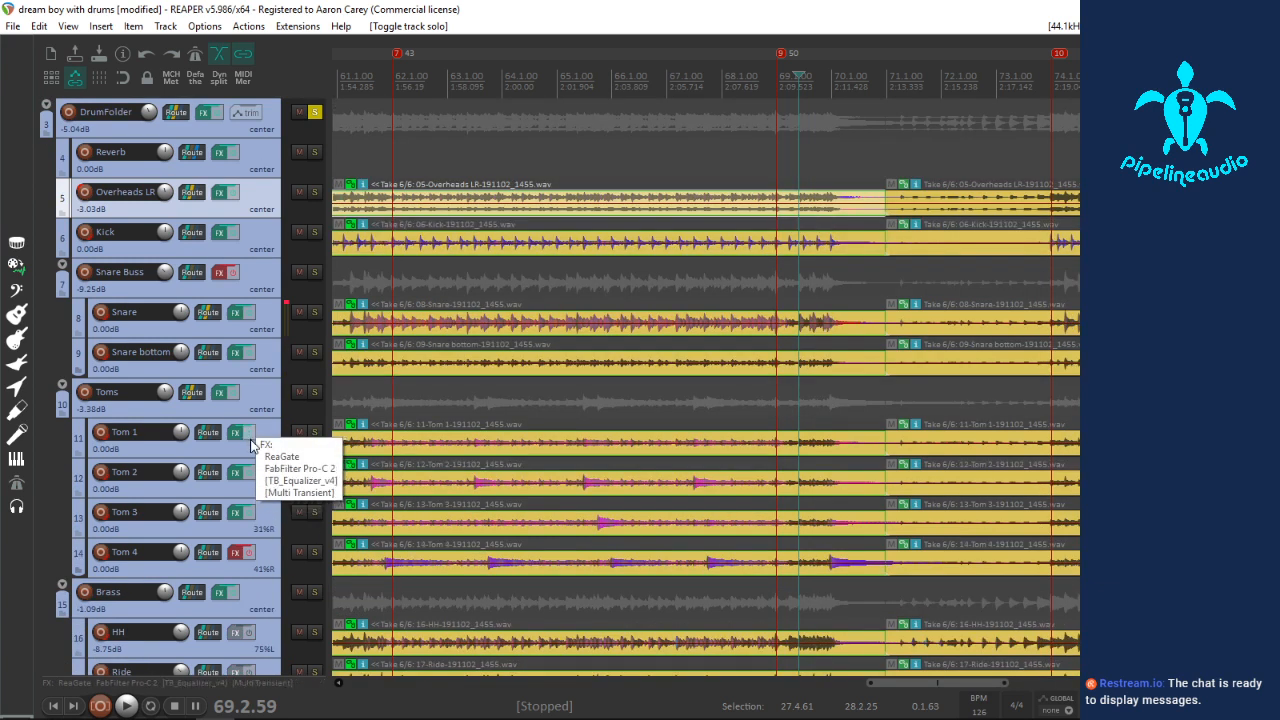
left_click(314, 513)
key("space")
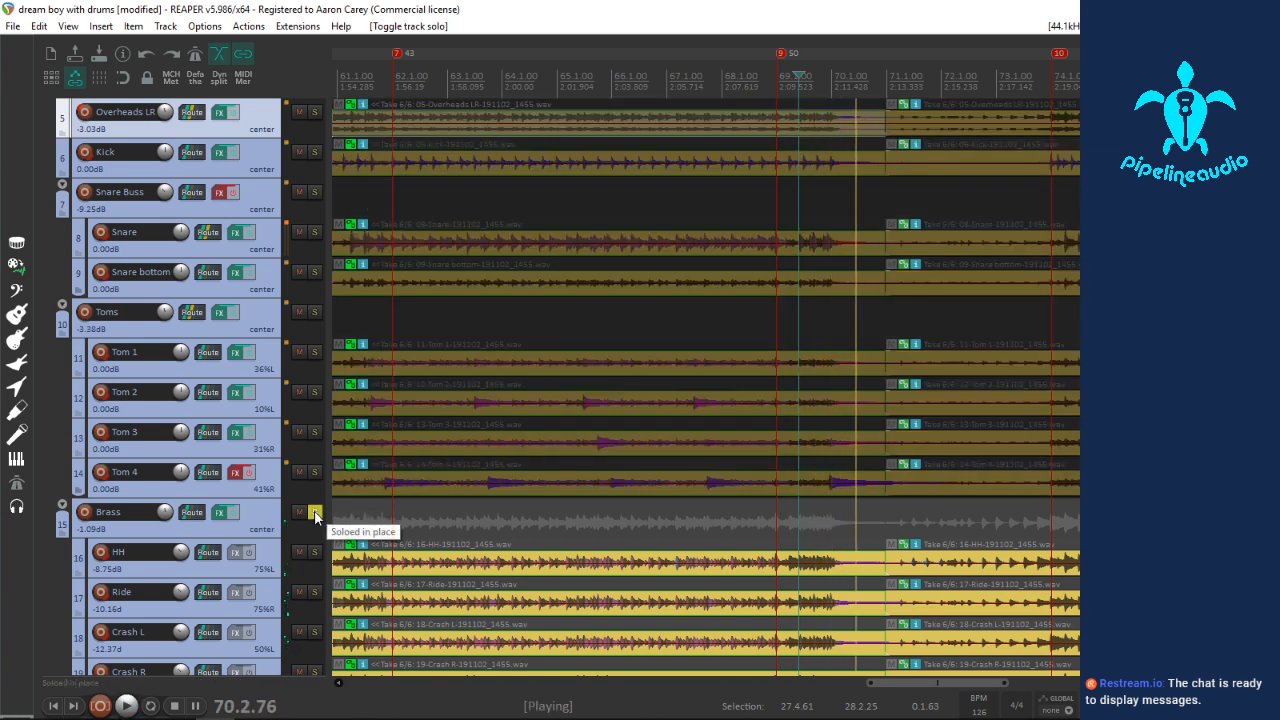
key("space")
key("space")
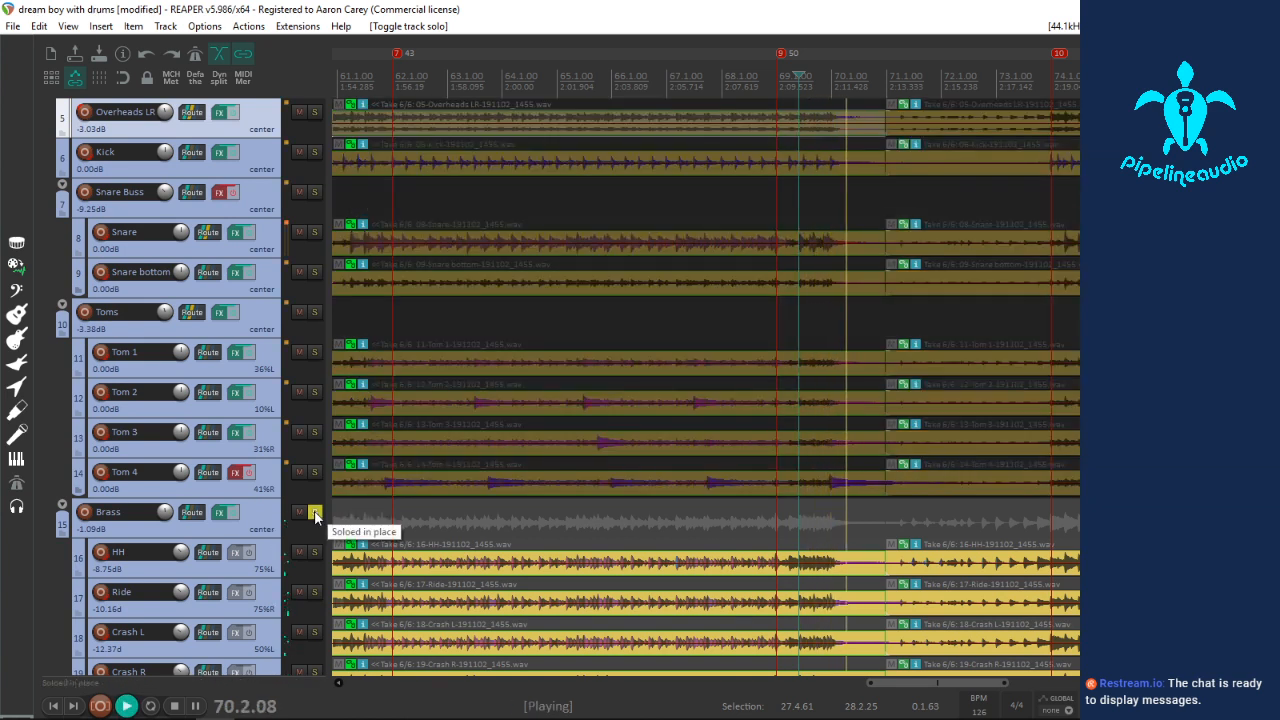
key("space")
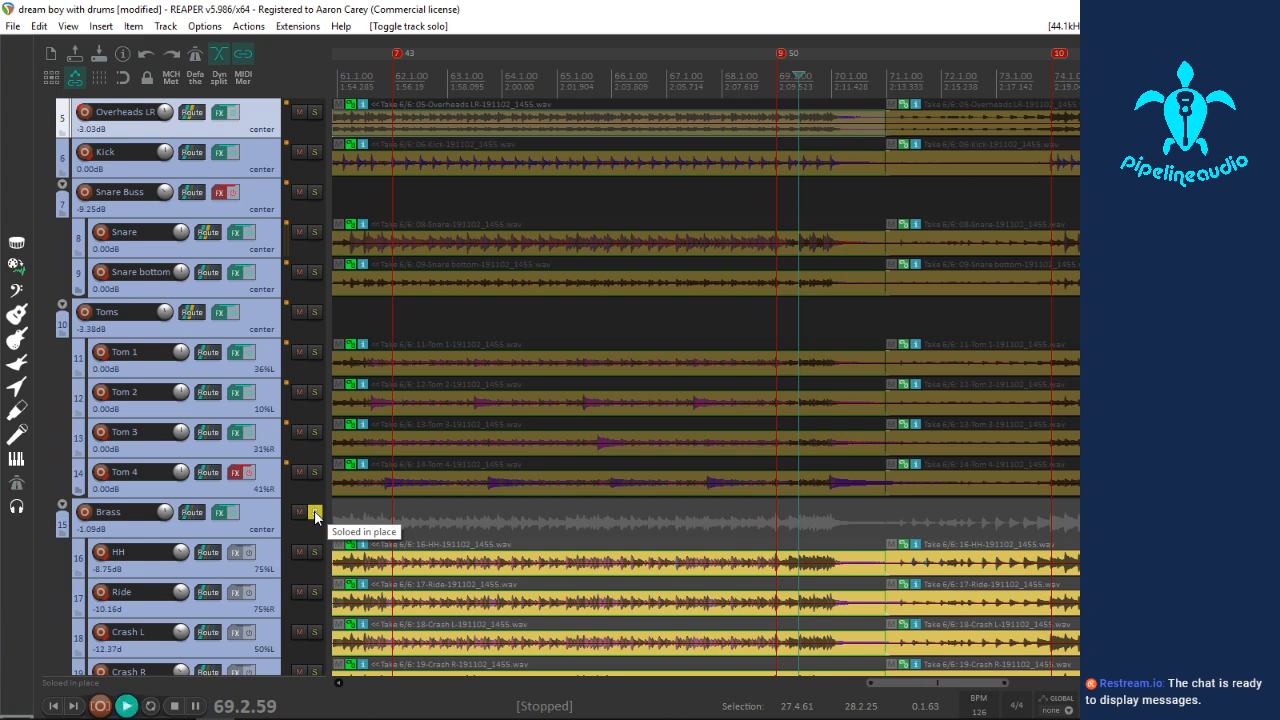
key("space")
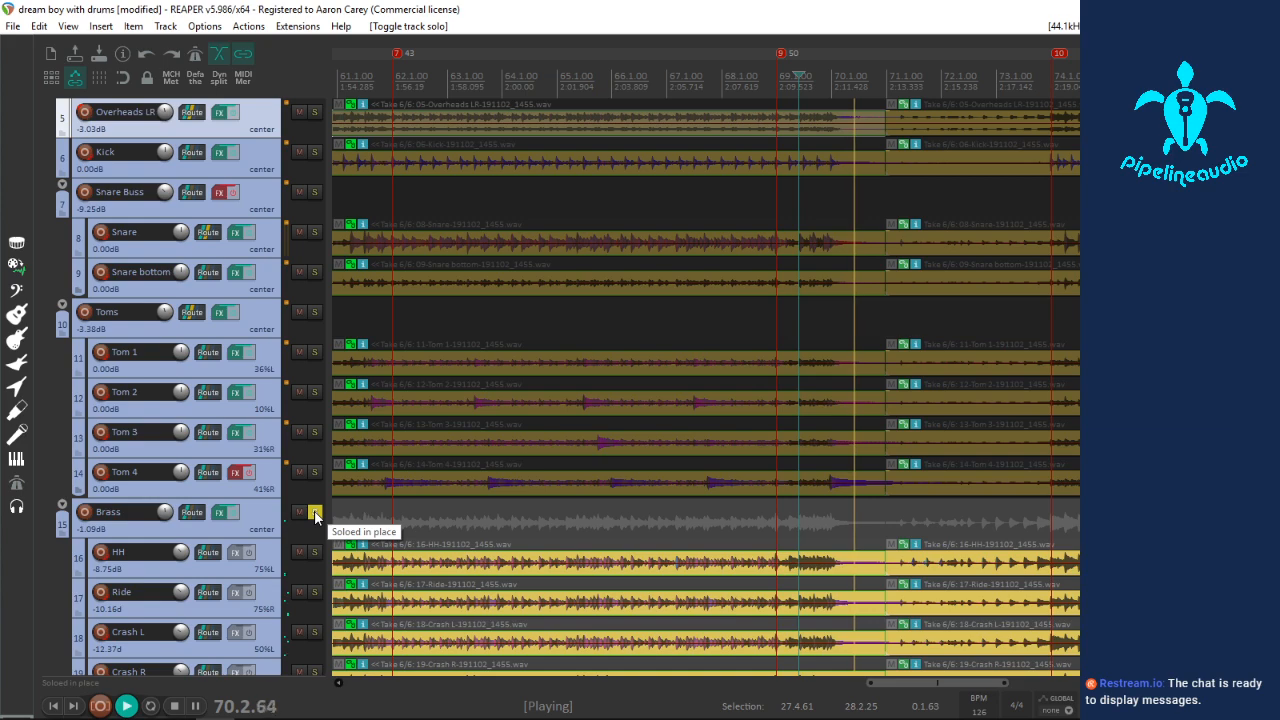
key("space")
left_click(315, 513)
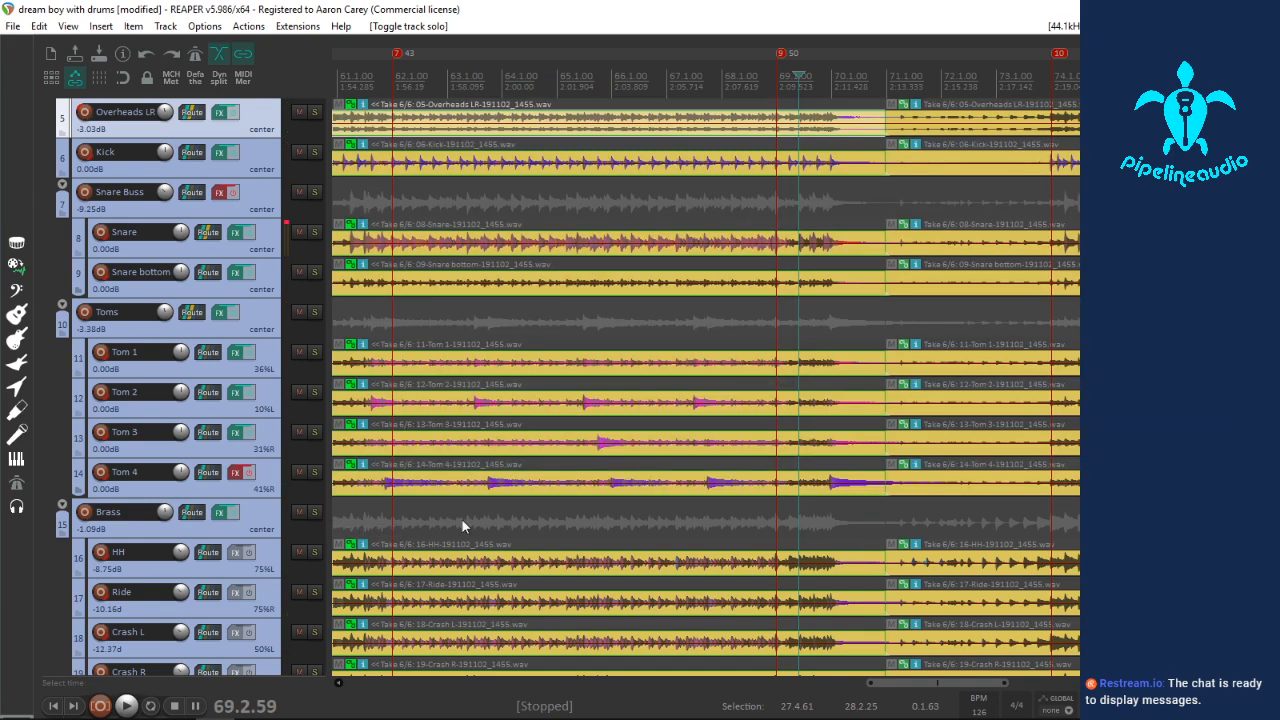
Step: Listen to the take 6 drums from 69.2.59 past bar 71, then stop playback with the cursor at 70.4.50
scroll(970, 686, "down", 3)
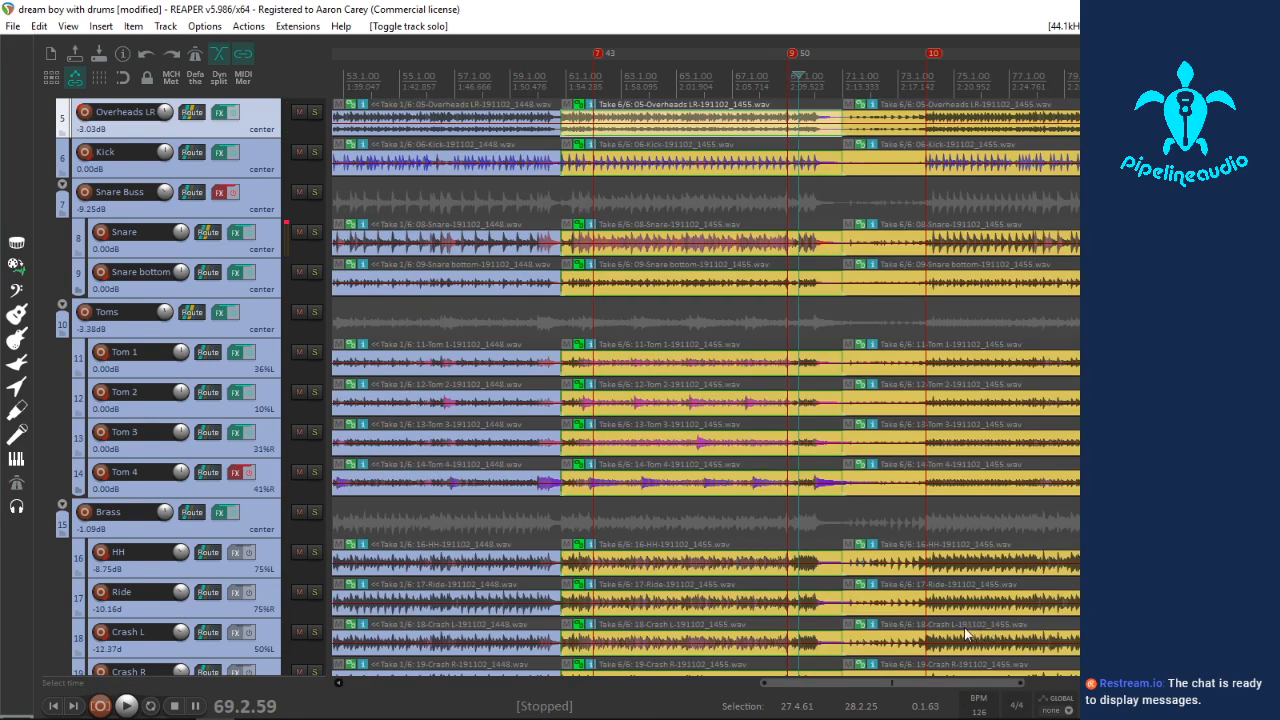
scroll(966, 633, "down", 3)
key("space")
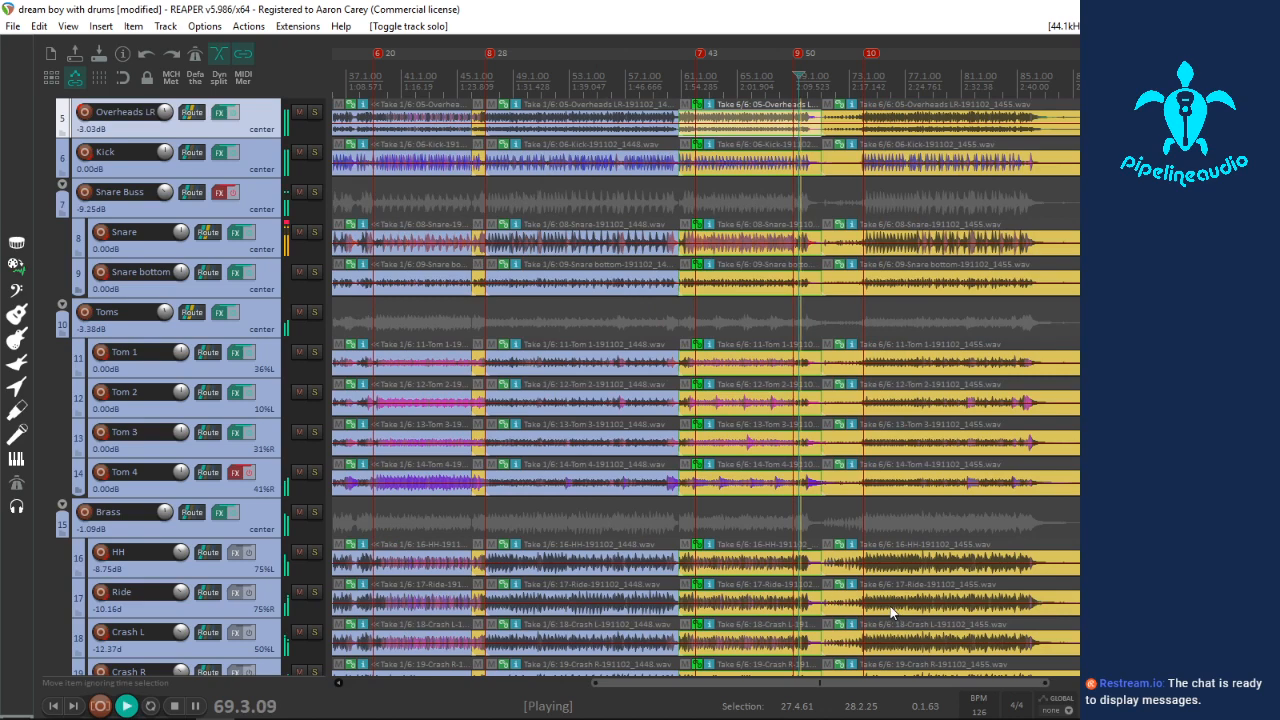
scroll(844, 566, "up", 5)
left_click(844, 566)
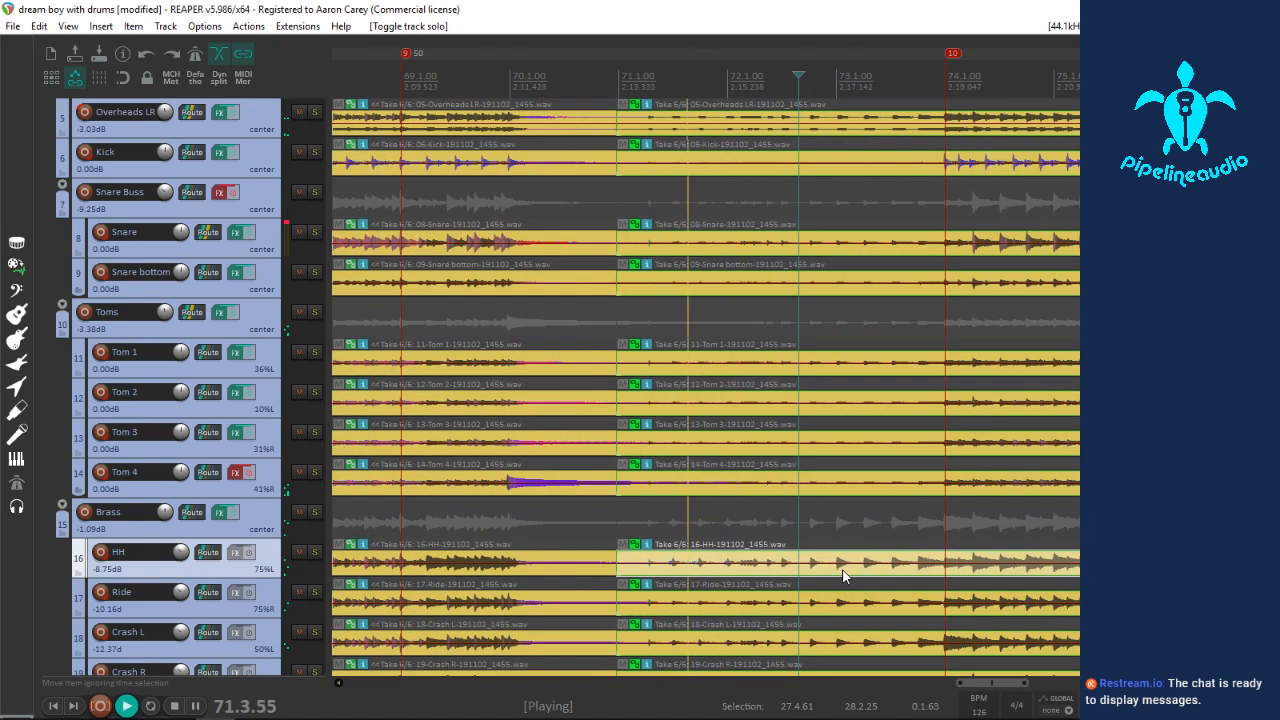
left_click(604, 577)
key("space")
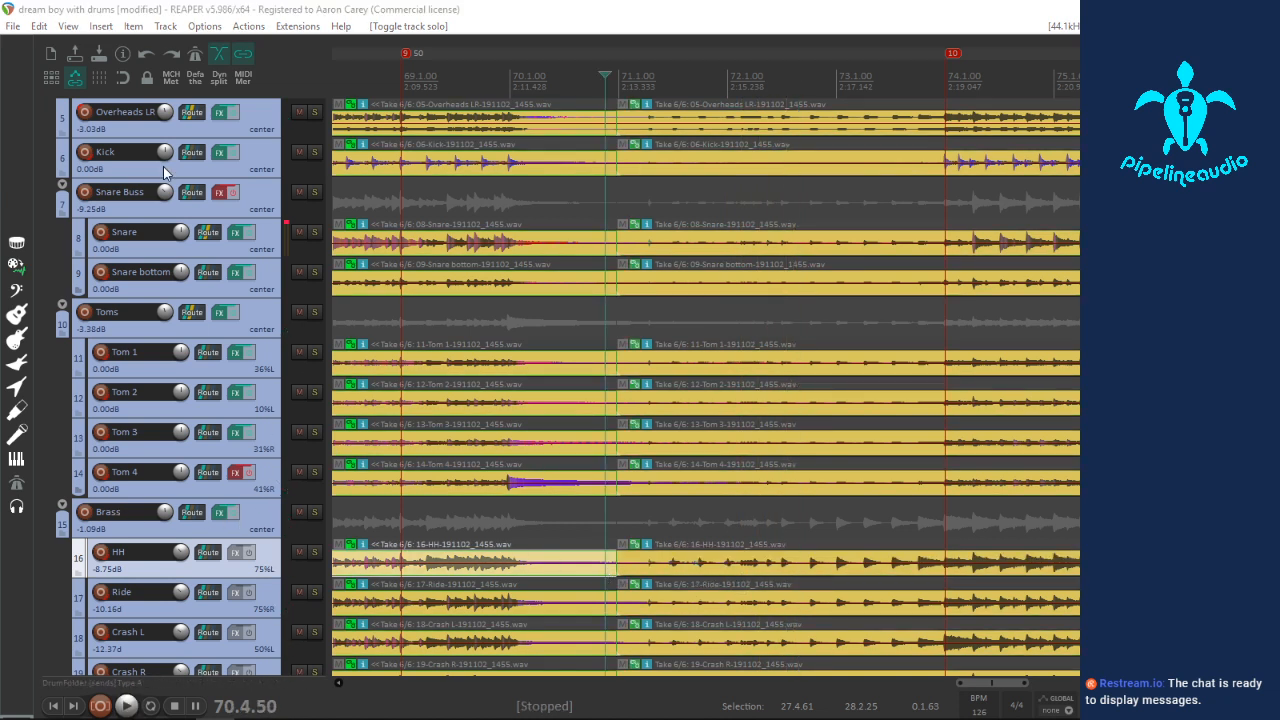
Step: Replay the take 6 fill into bar 70 several times from 69.3.75, letting the last pass run on through the following section
left_click(475, 86)
key("space")
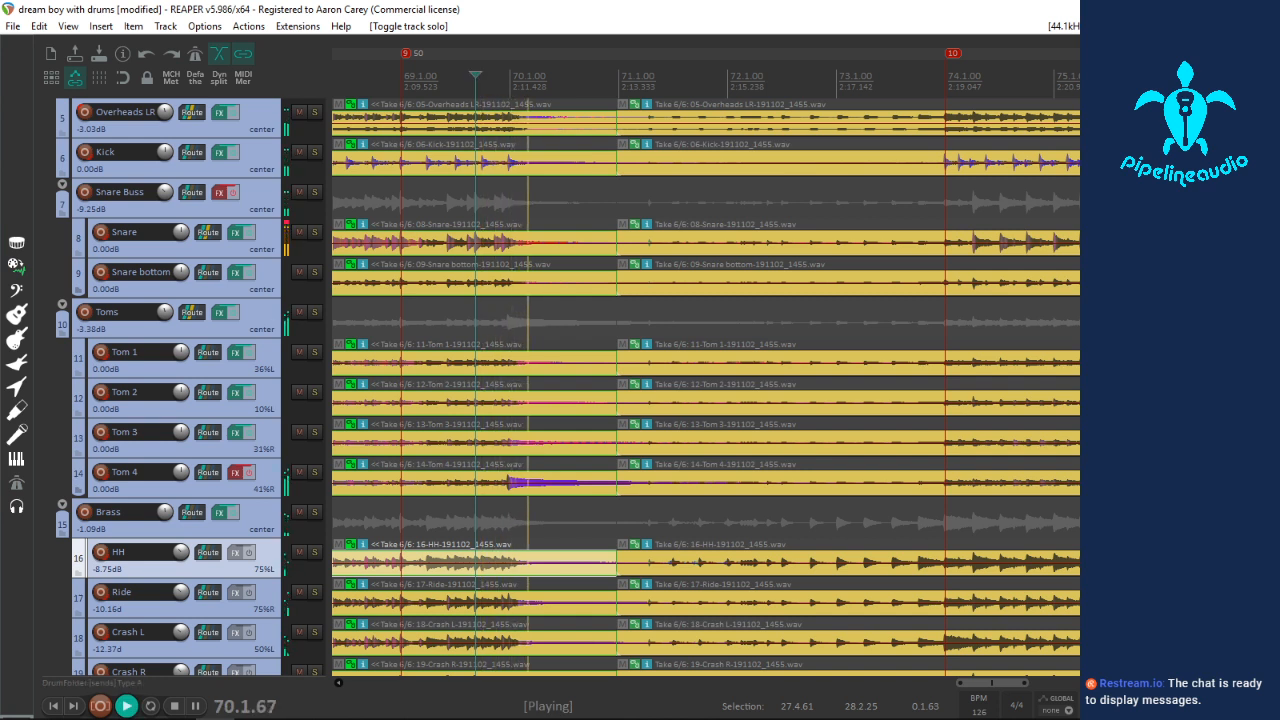
key("space")
key("space")
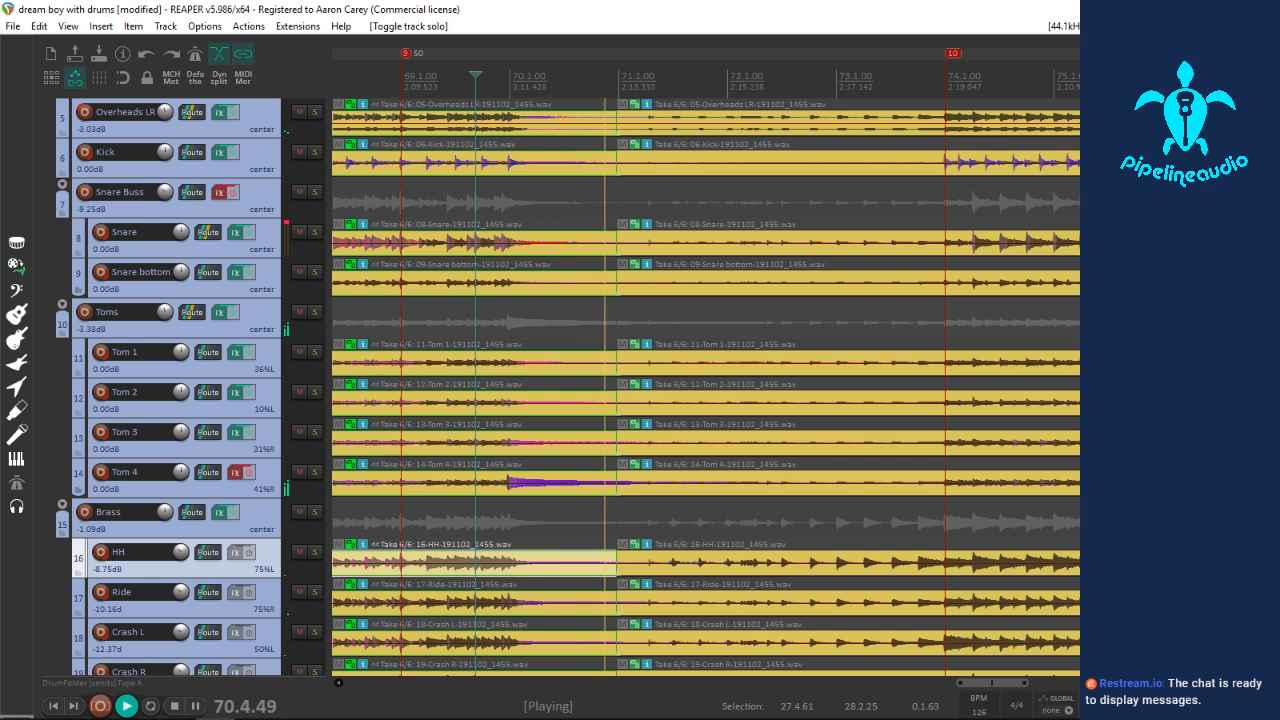
key("space")
key("space")
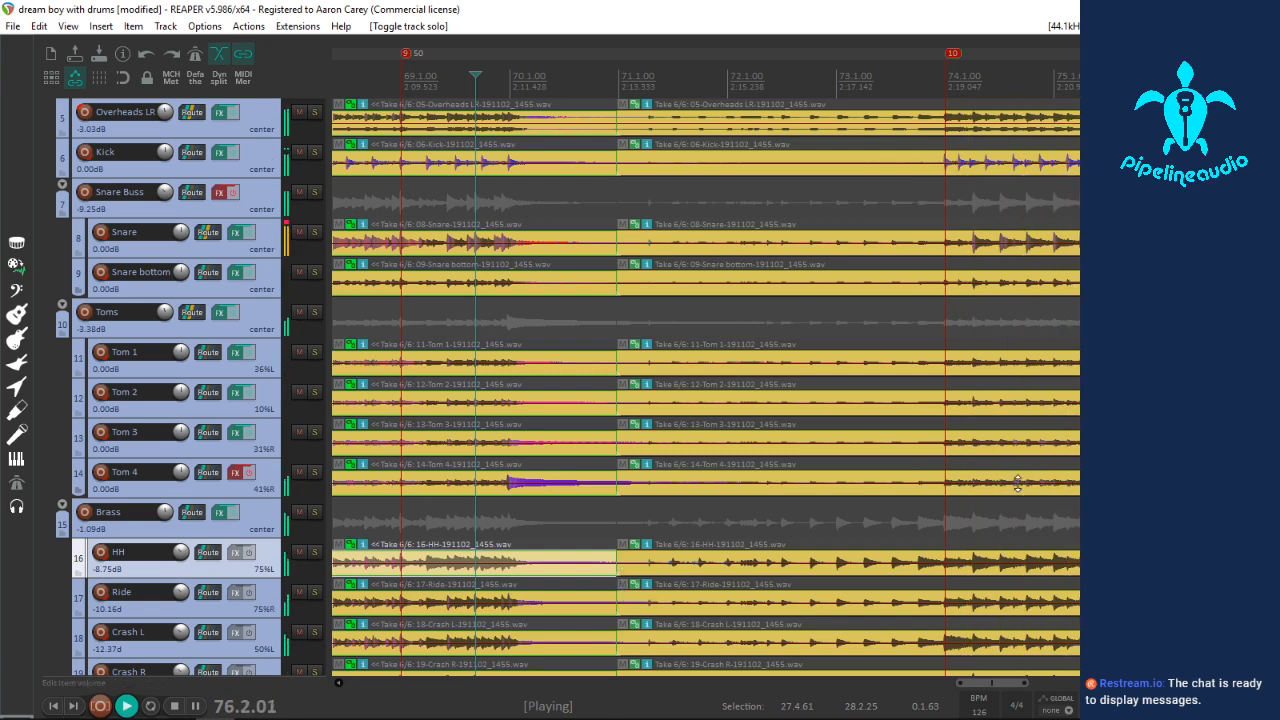
scroll(1018, 483, "down", 5)
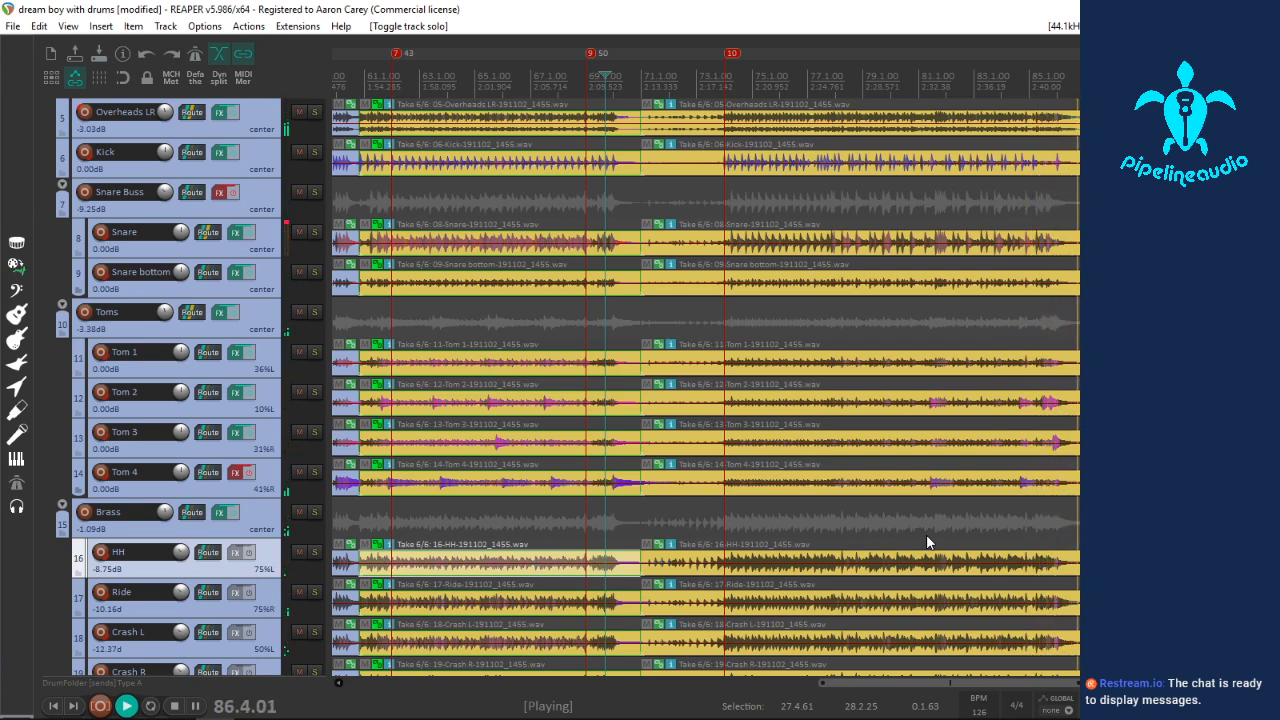
key("space")
Step: Go to the take 1 to take 6 edit at bar 46 and show grid lines with eighth-note spacing
scroll(951, 512, "down", 5)
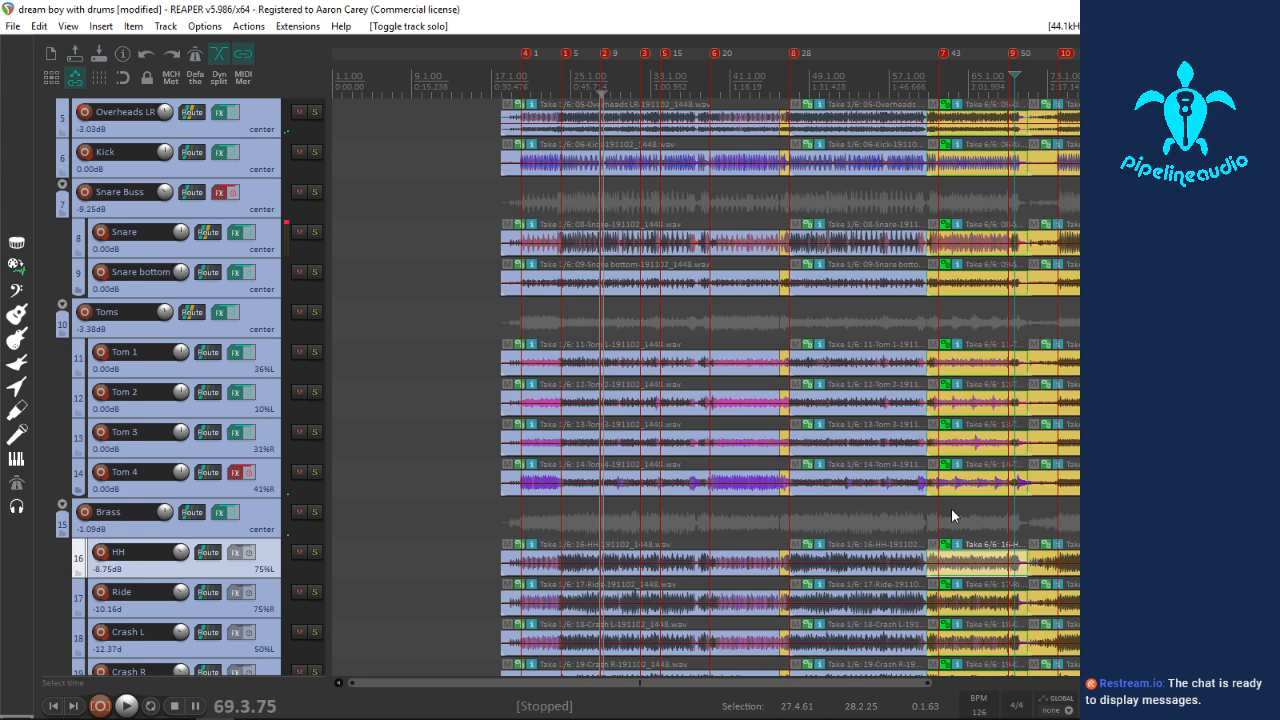
left_click(749, 456)
scroll(749, 453, "up", 6)
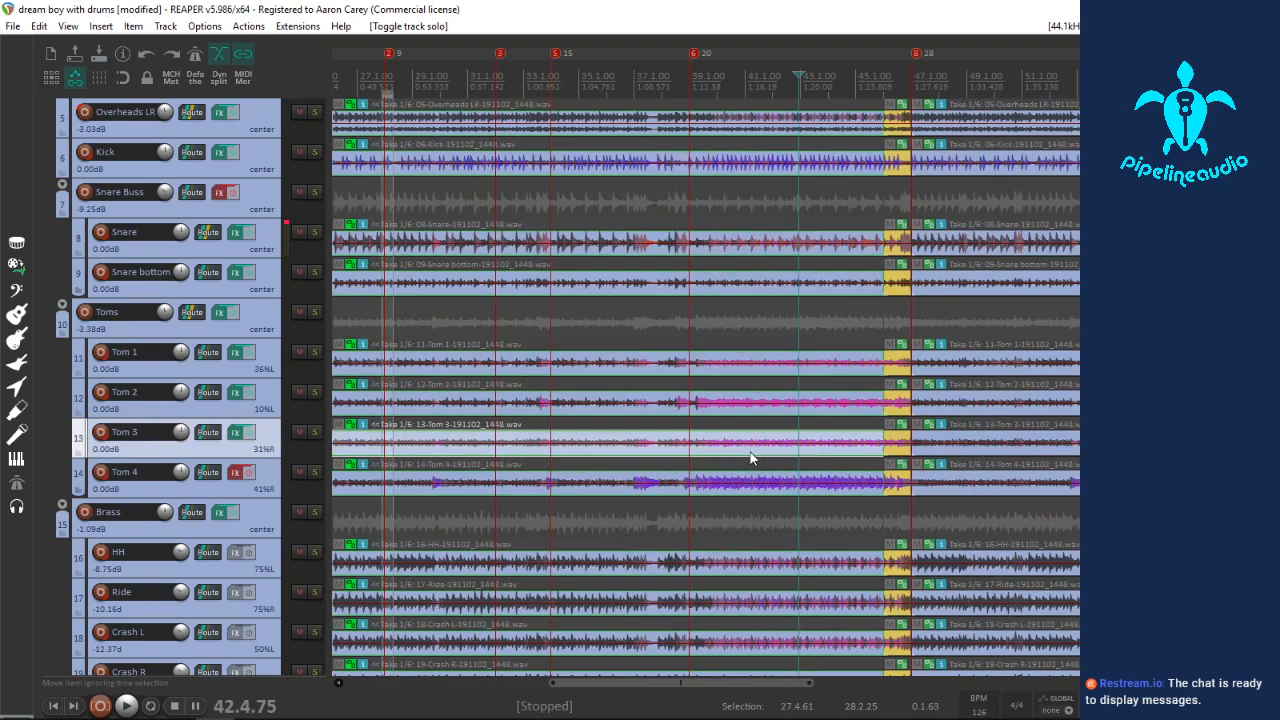
scroll(946, 445, "up", 1)
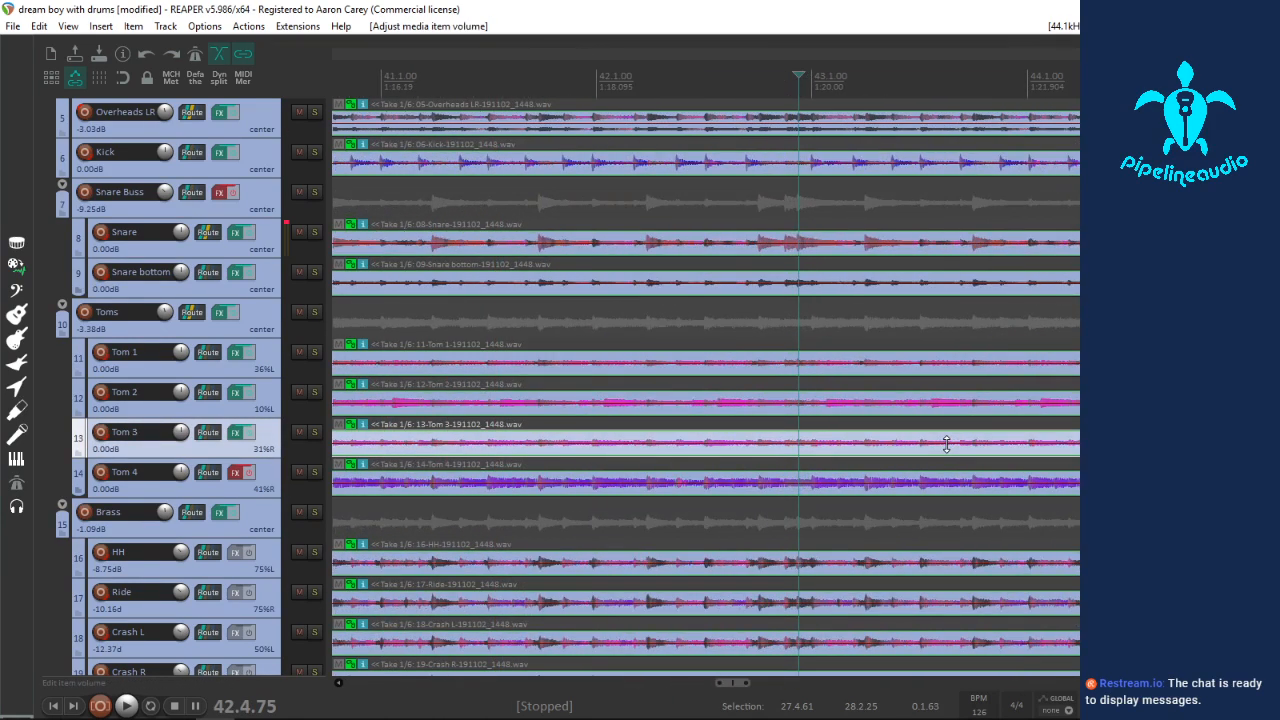
left_click(1014, 408)
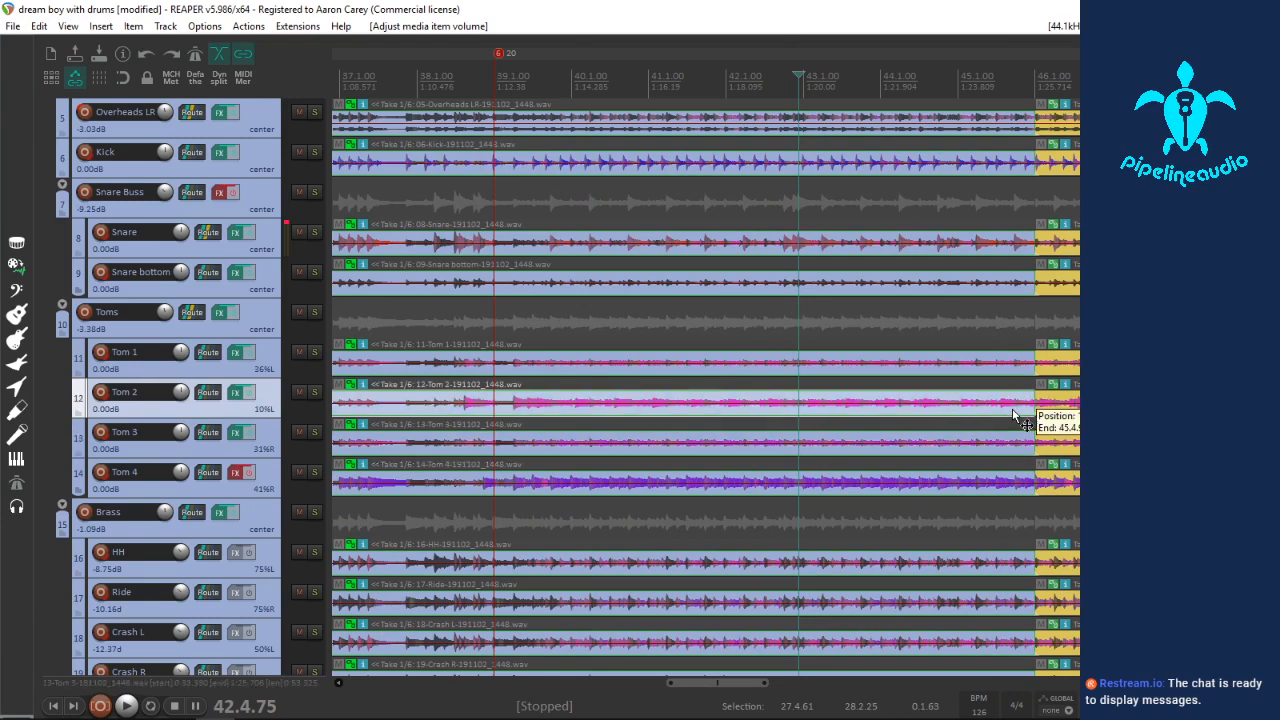
scroll(1010, 411, "up", 3)
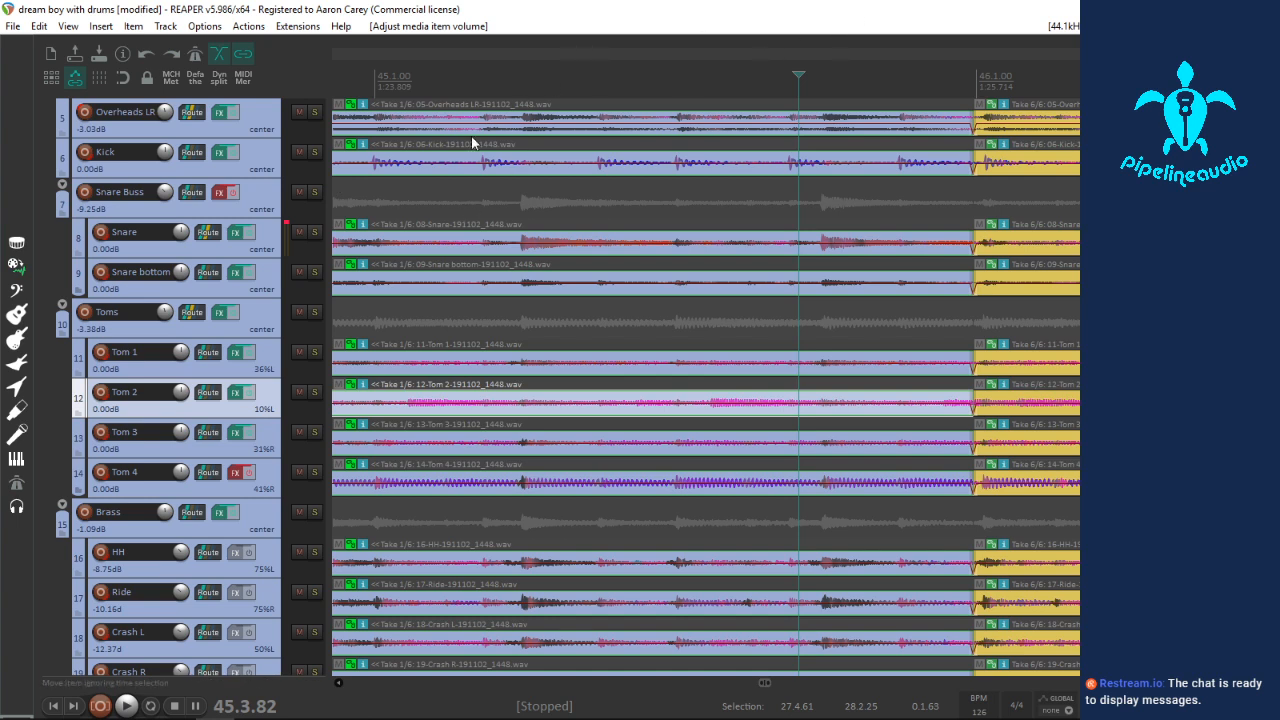
left_click(99, 80)
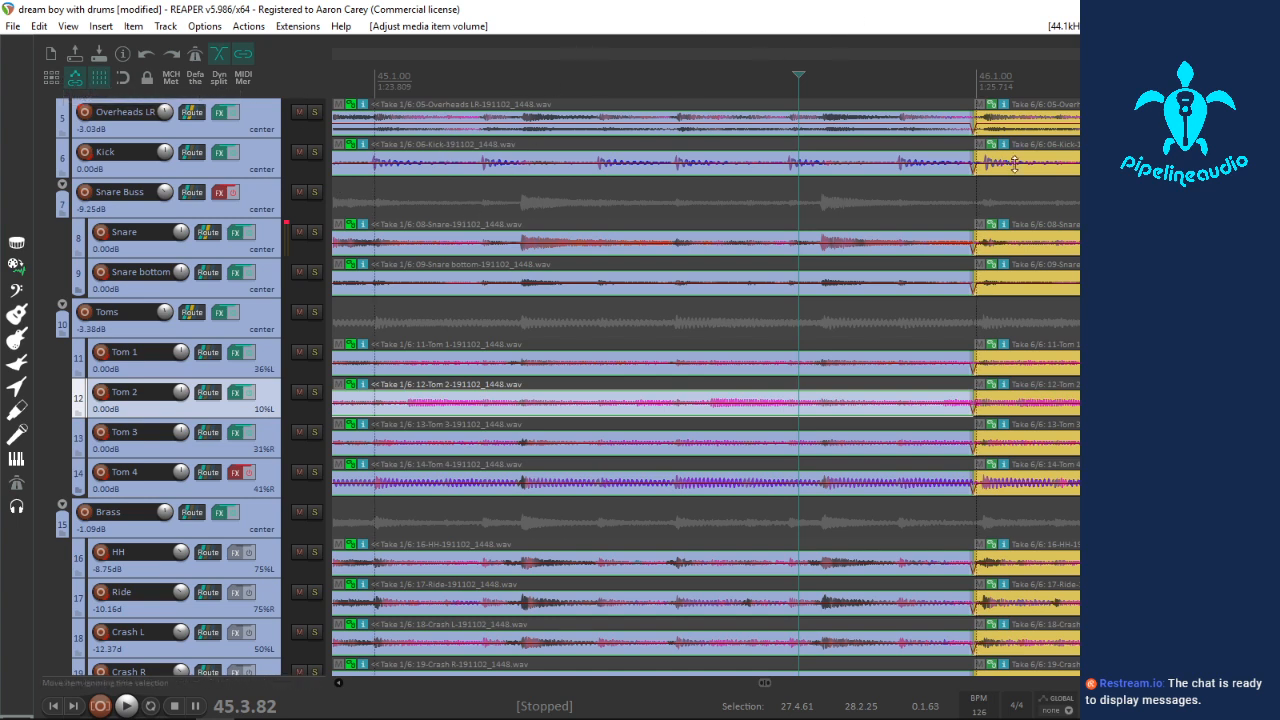
key("8")
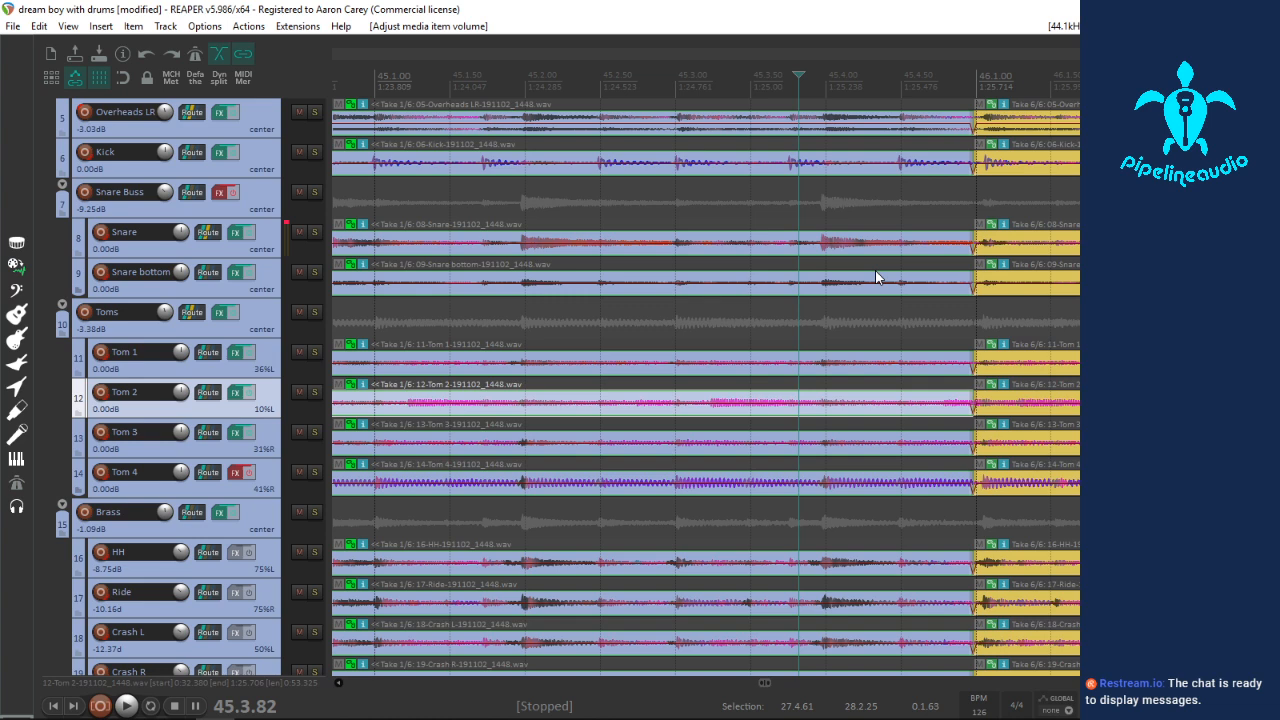
Step: Enlarge the drum tracks vertically and examine the hits against the grid on both sides of the edit at bar 46
scroll(876, 277, "down", 3)
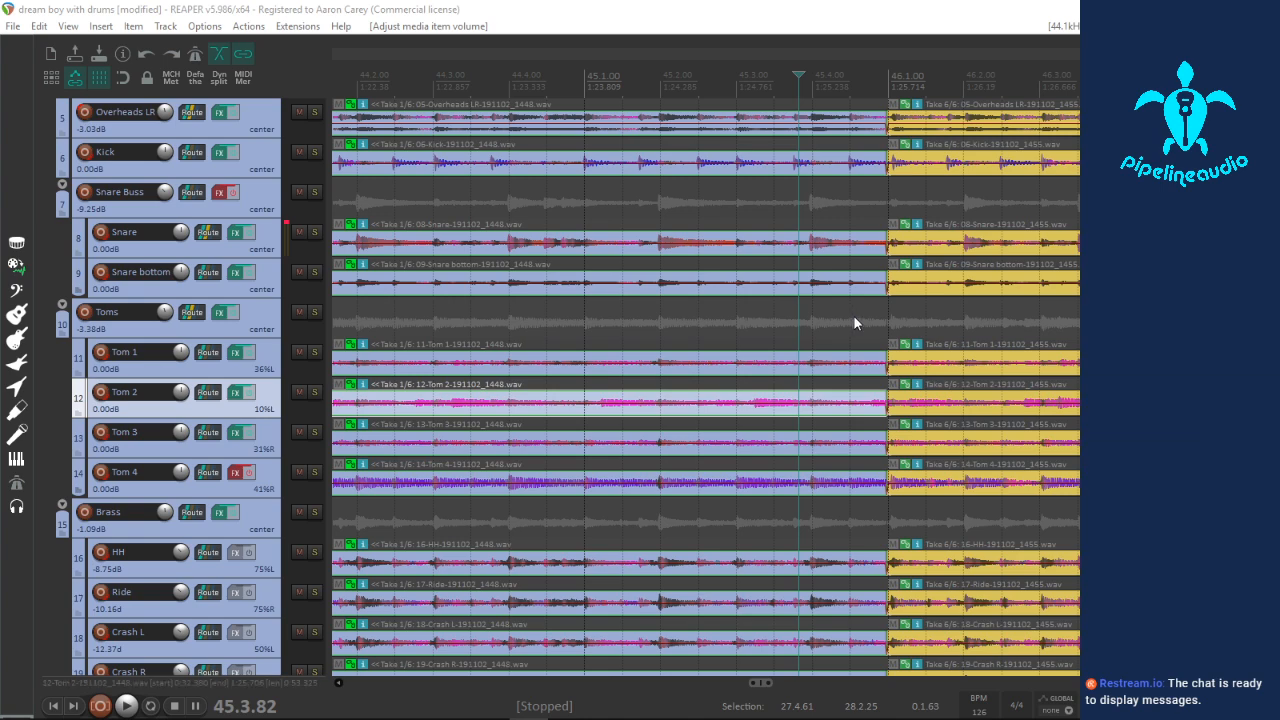
left_click(771, 278)
scroll(771, 278, "up", 4)
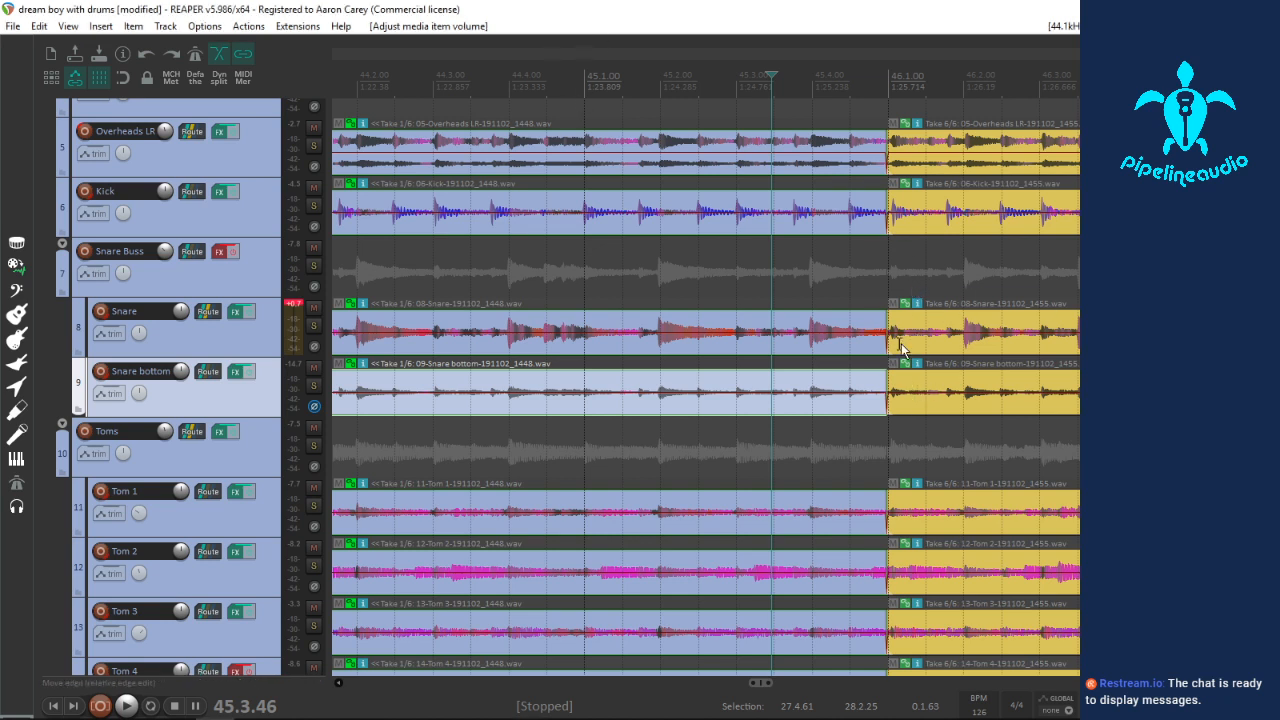
left_click(955, 412)
scroll(955, 412, "up", 4)
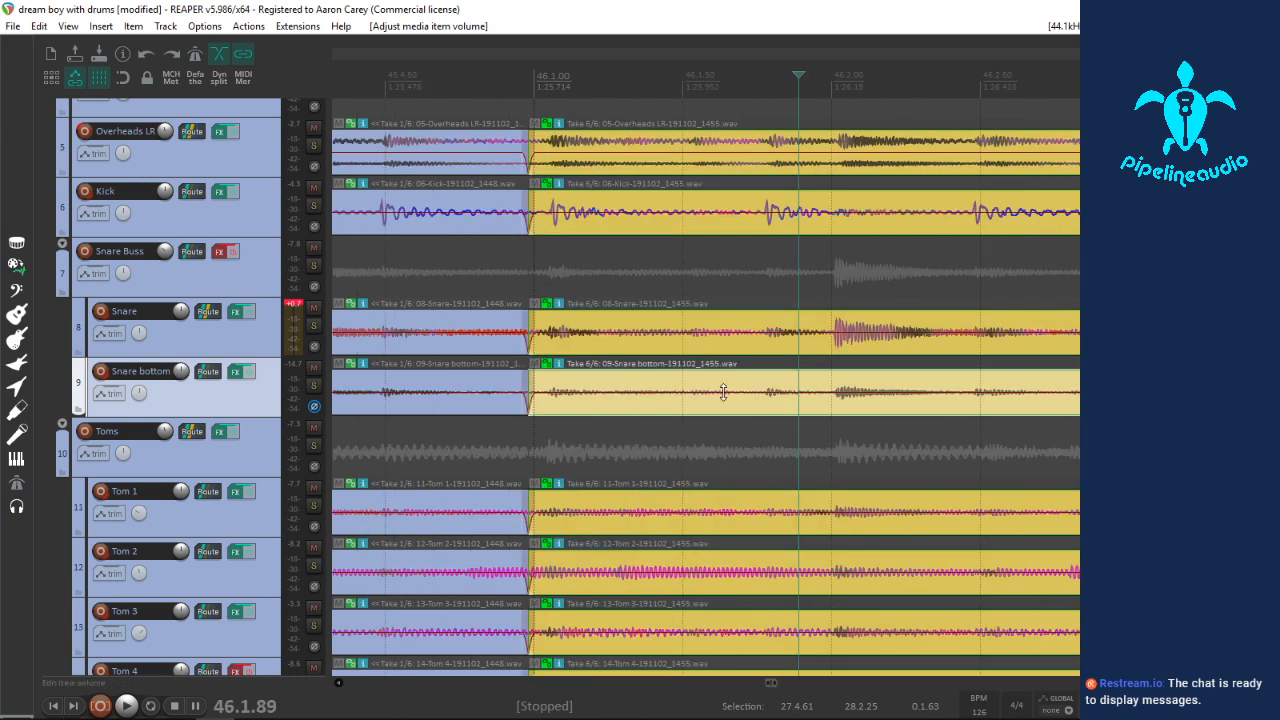
scroll(720, 390, "down", 2)
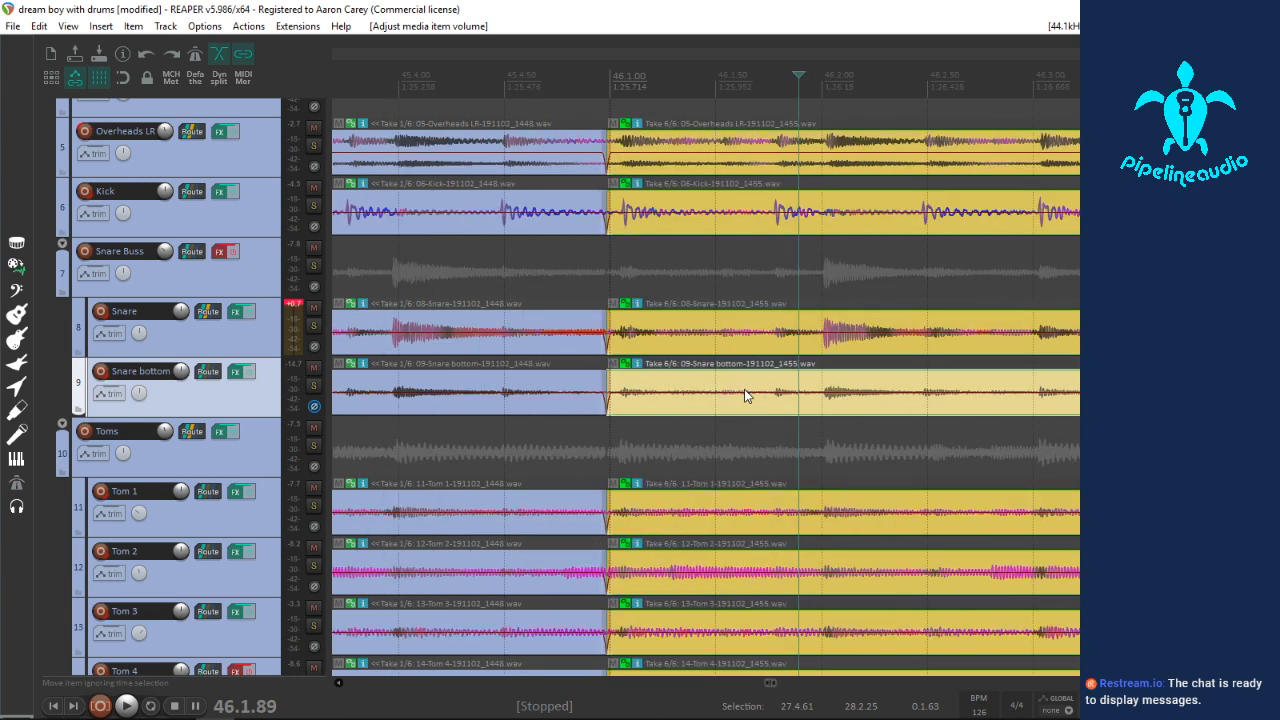
scroll(743, 390, "down", 1)
scroll(737, 390, "down", 1)
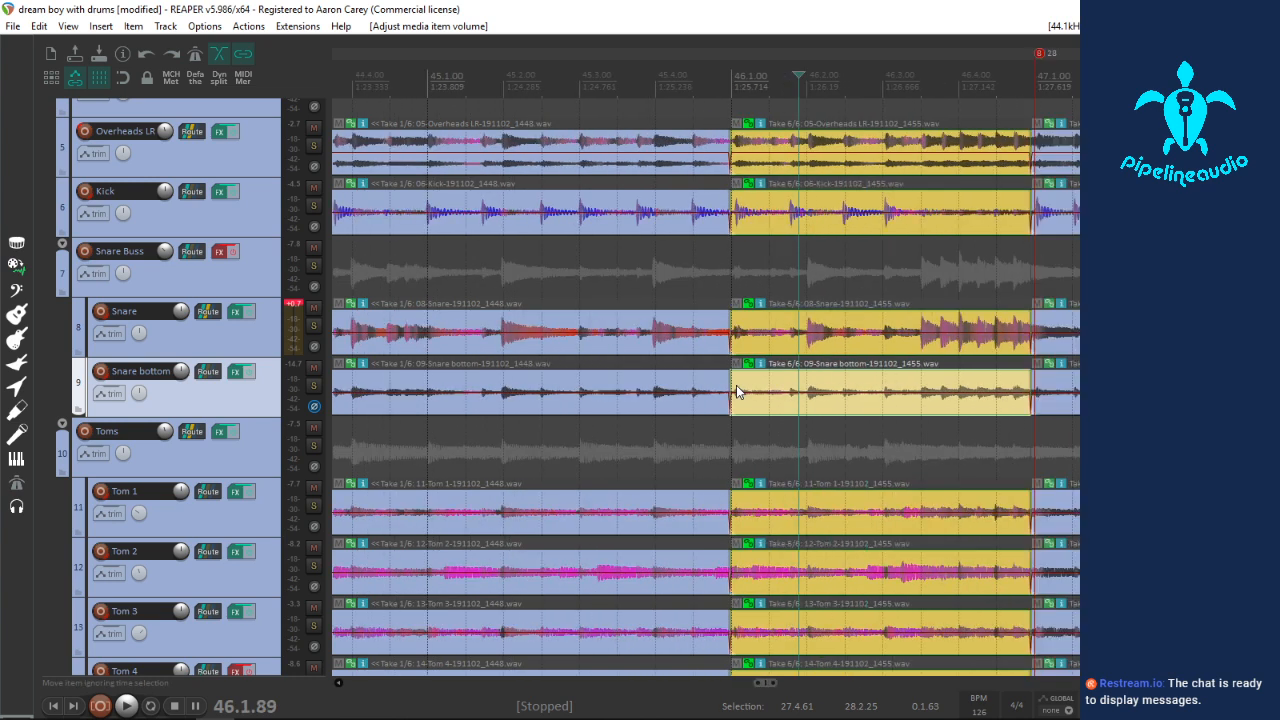
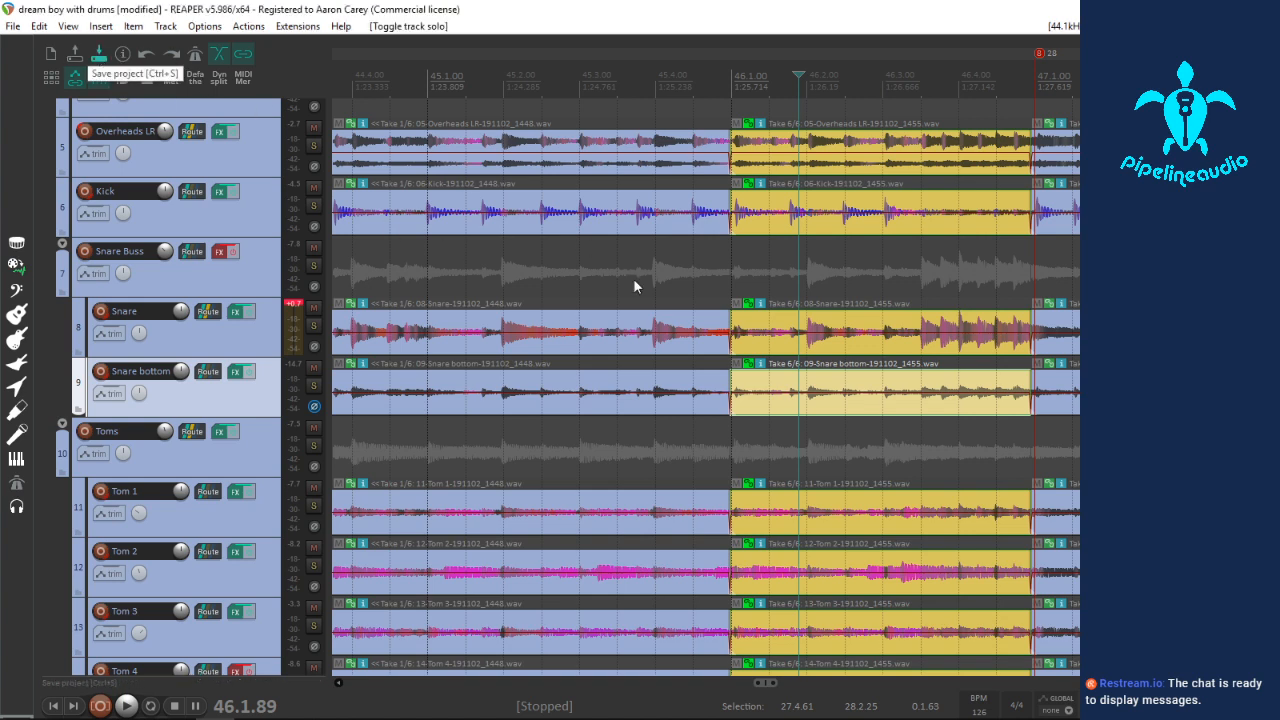
Step: Play from about 45.1.50 into the take 6 fill and inspect the kick timing at the edit on bar 46
left_click(462, 355)
key("space")
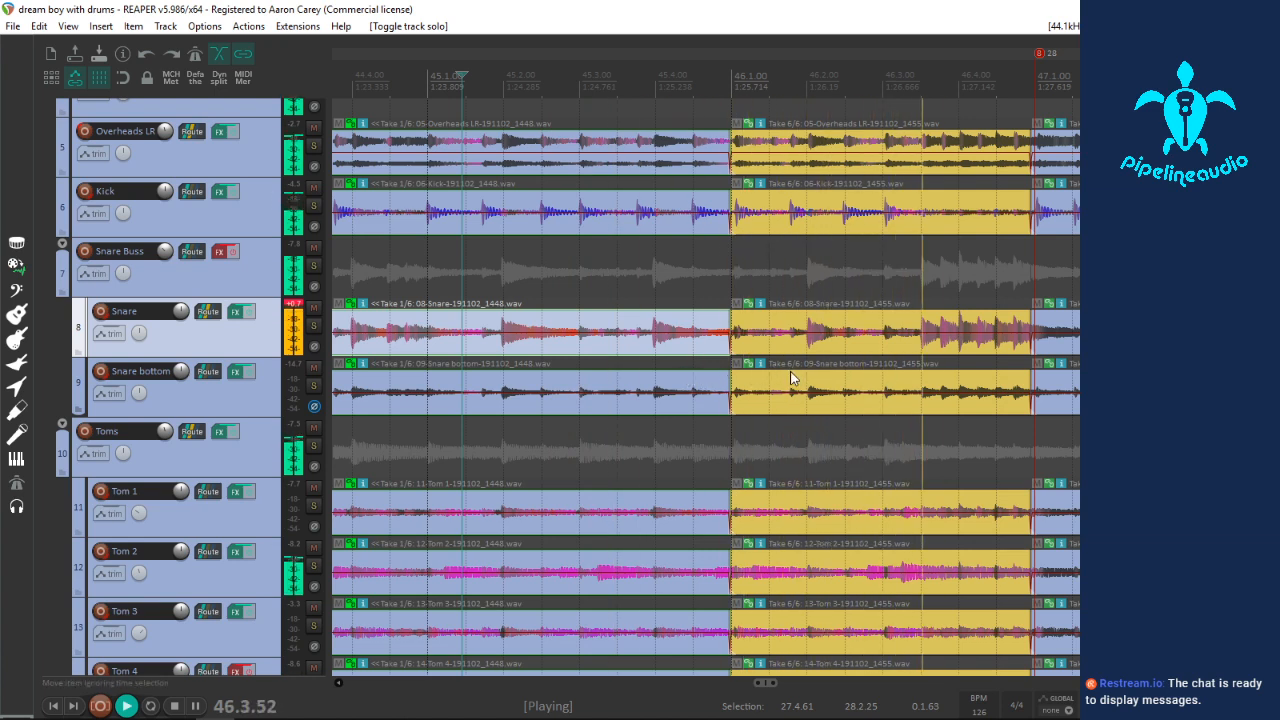
key("space")
left_click(746, 392)
scroll(742, 400, "up", 3)
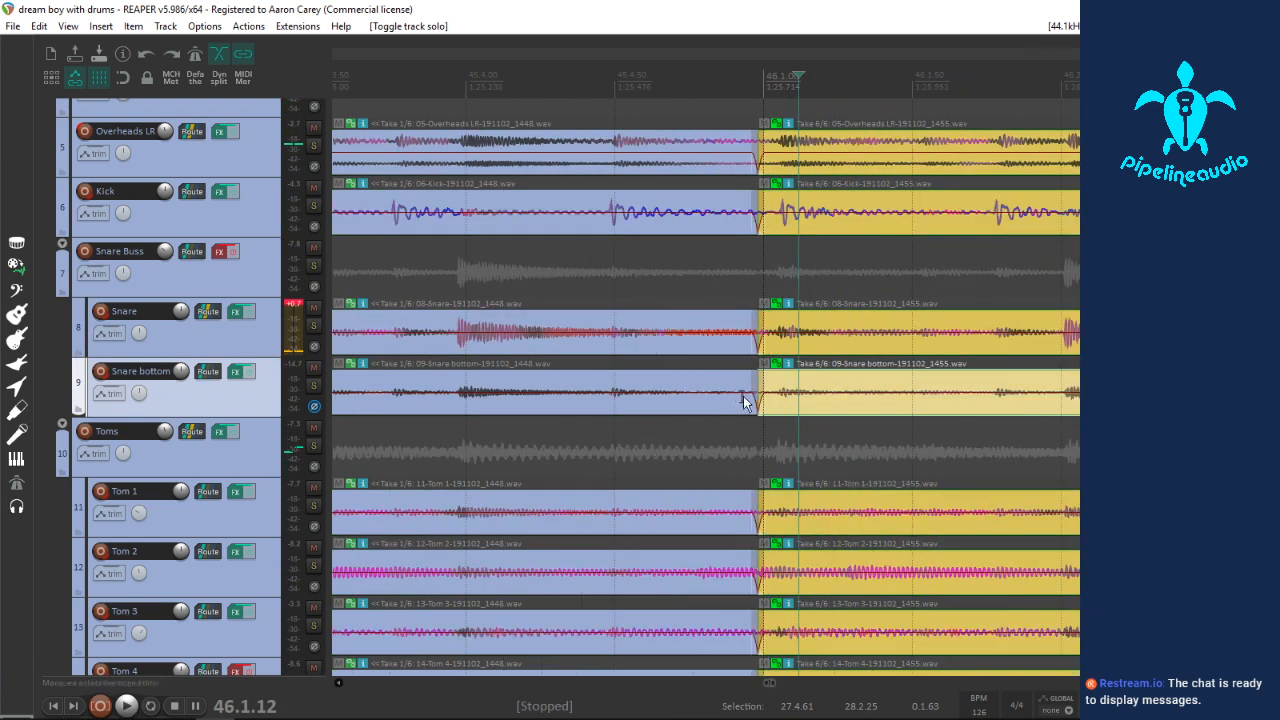
scroll(662, 380, "down", 2)
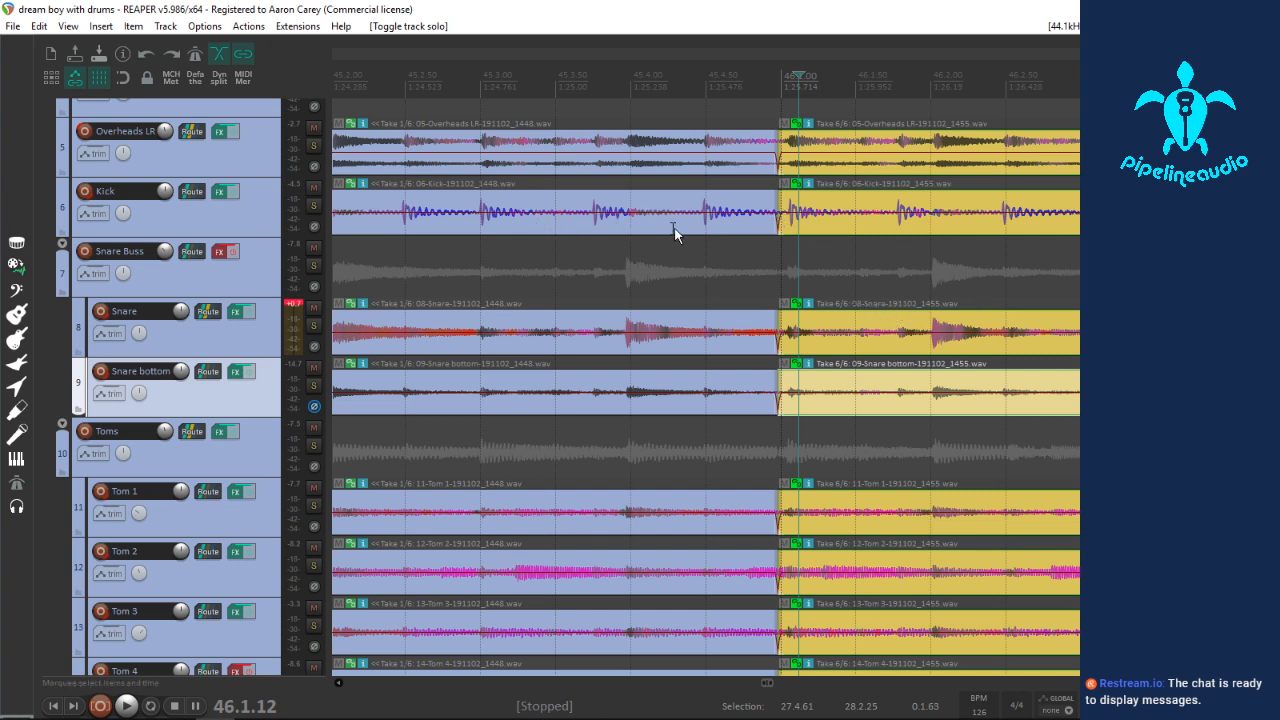
Step: Add stretch markers to the grouped take 1 drum items at 45.3.00 and 45.4.49, and trim their end back before bar 46
left_click(464, 224)
left_click(492, 235)
key("shift+w")
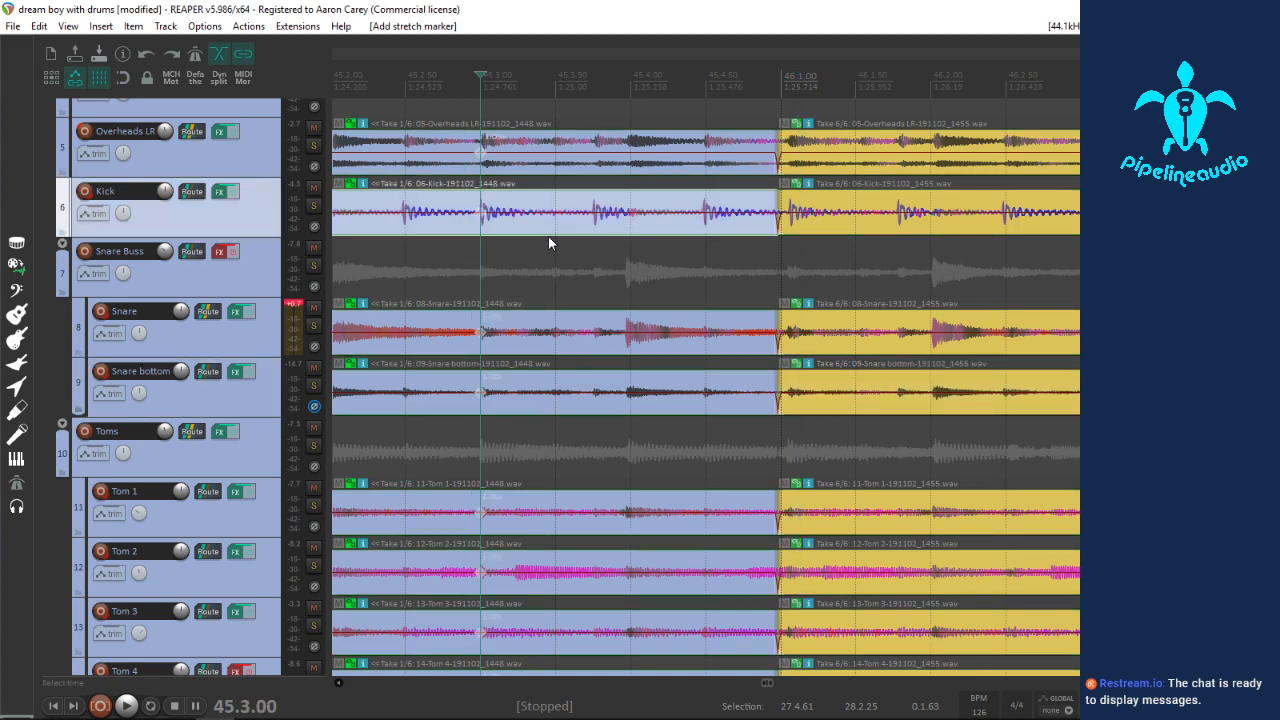
left_click(697, 222)
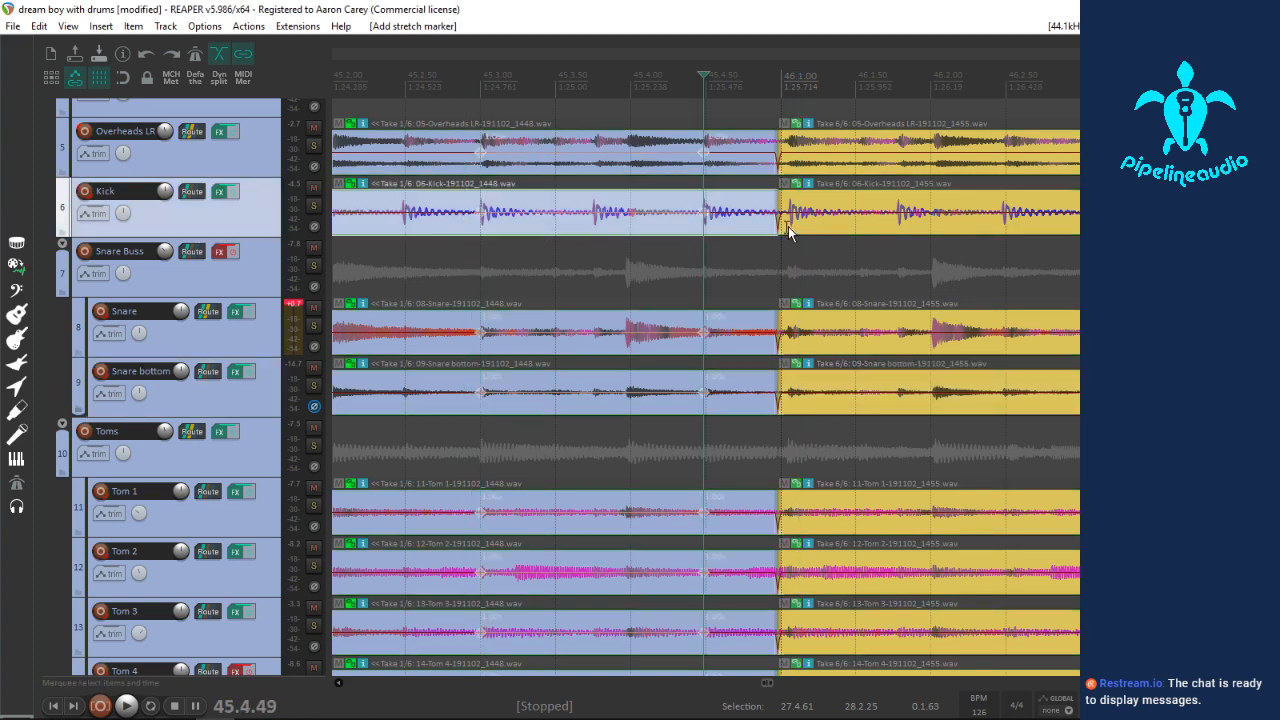
left_click_drag(773, 226, 758, 248)
Step: Add a stretch marker to the grouped take 6 drum items on the snare hit at 46.2.01
left_click(1068, 225)
scroll(1066, 226, "up", 2)
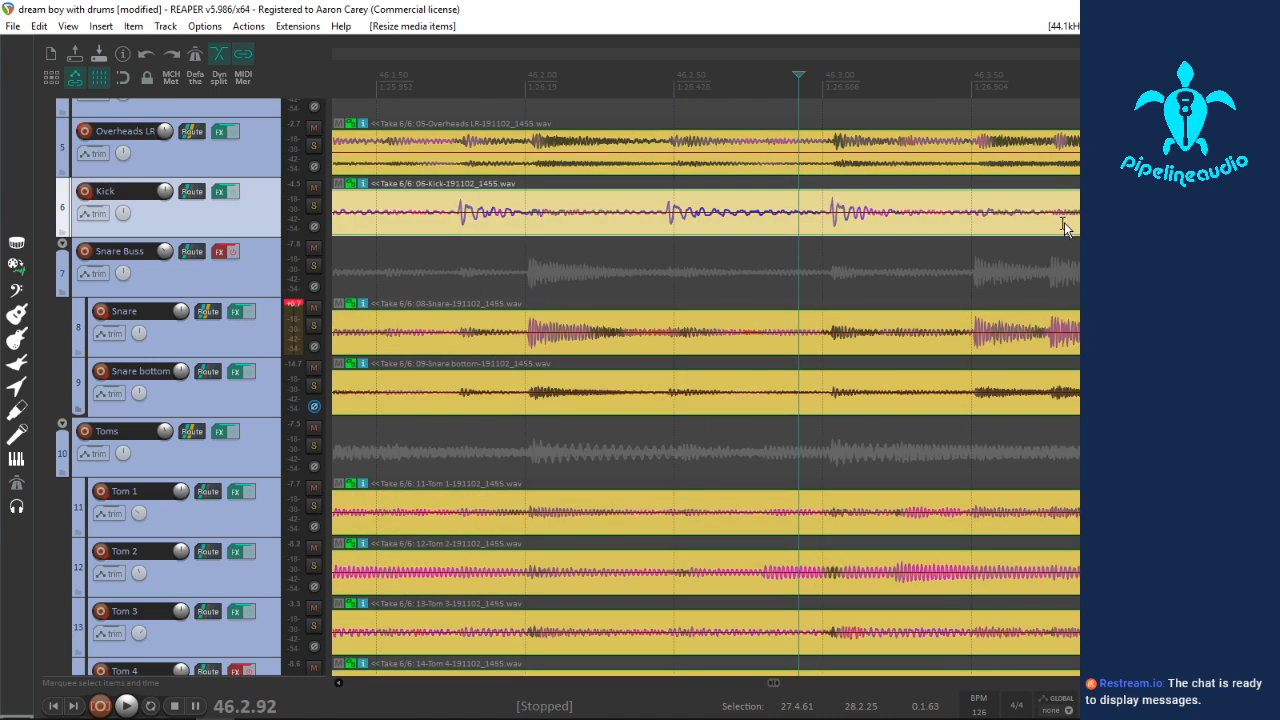
left_click(526, 352)
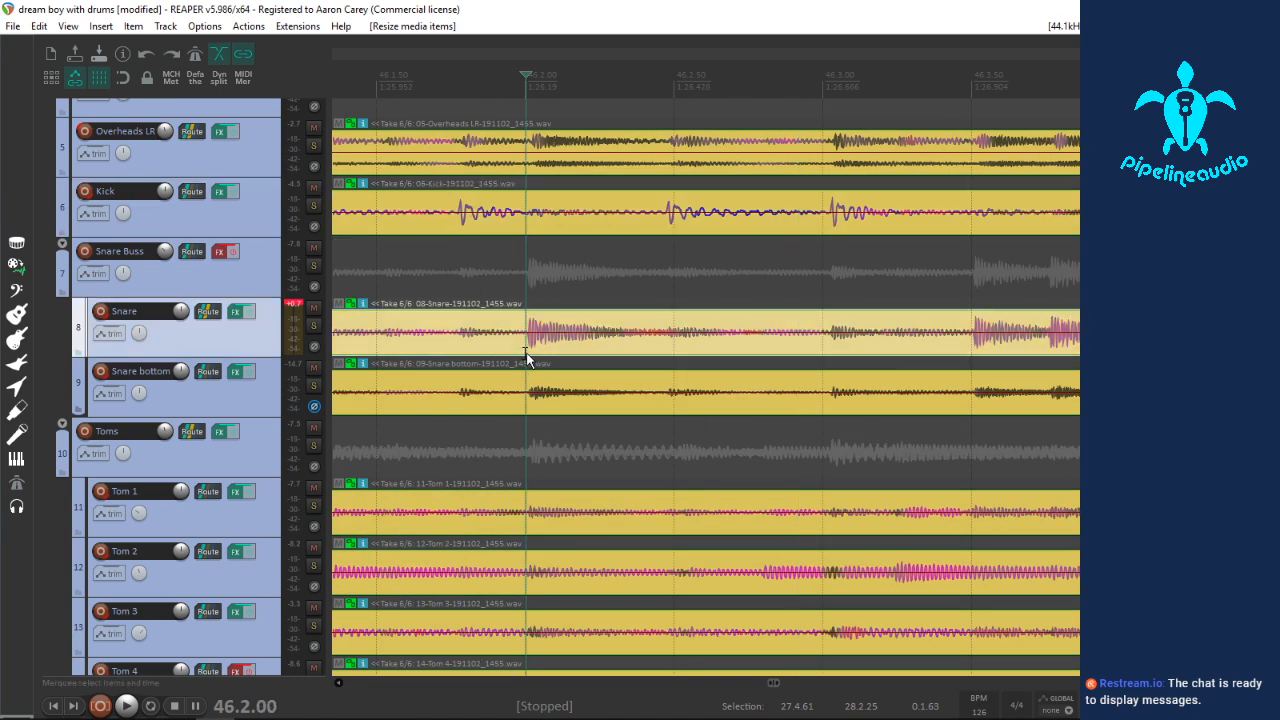
scroll(535, 351, "up", 2)
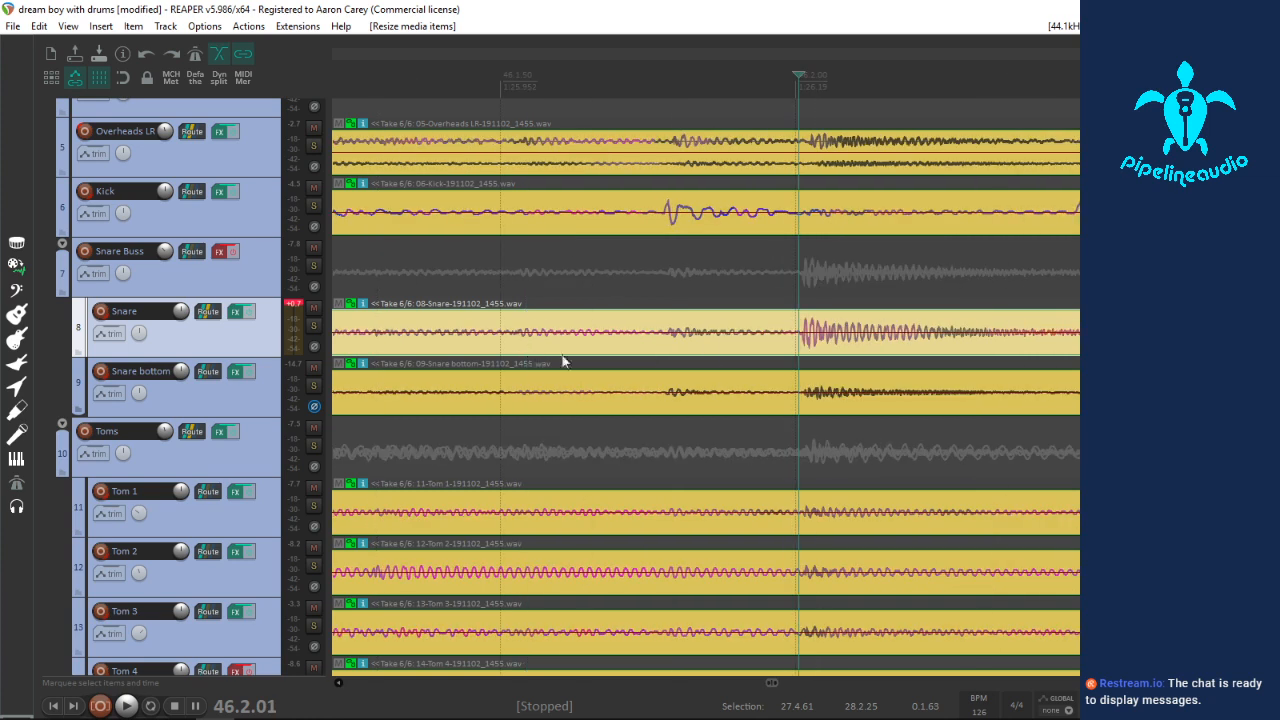
left_click(755, 350)
key("Tab")
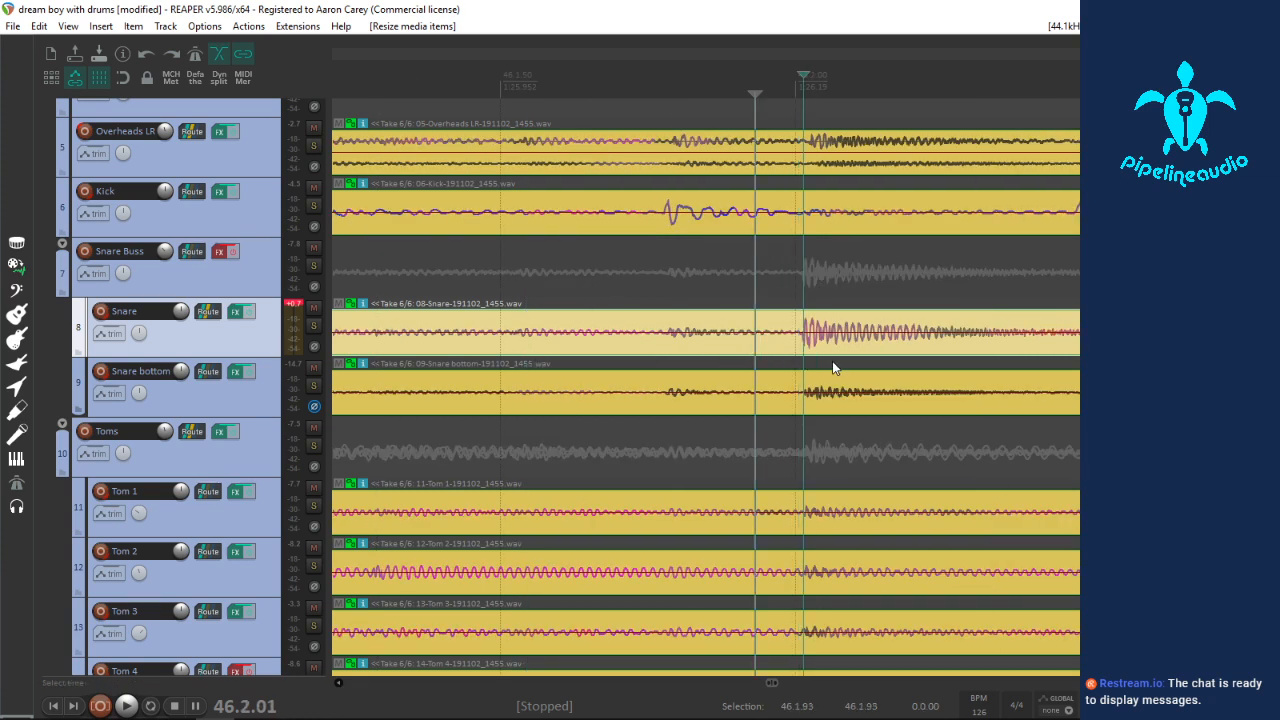
scroll(832, 361, "down", 3)
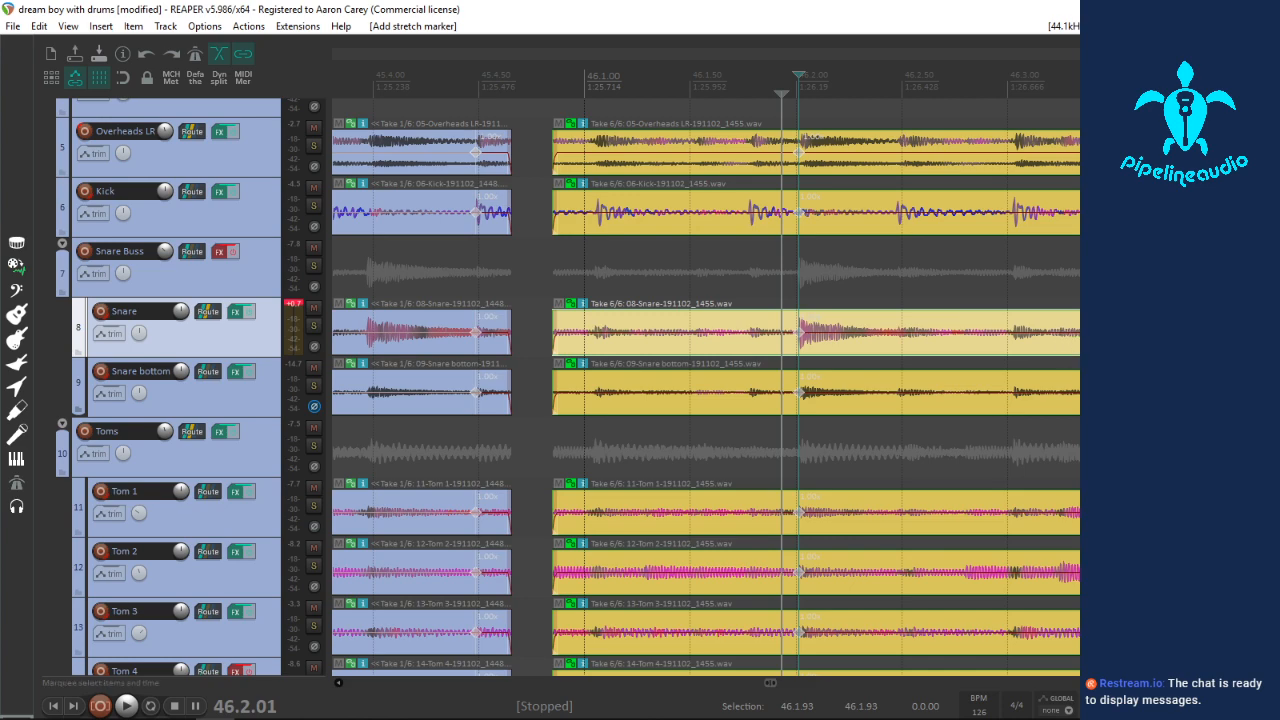
Step: Add a stretch marker to the grouped take 6 drum items on the first snare hit of the fill at 46.3.51
left_click(1088, 350)
scroll(1088, 350, "up", 2)
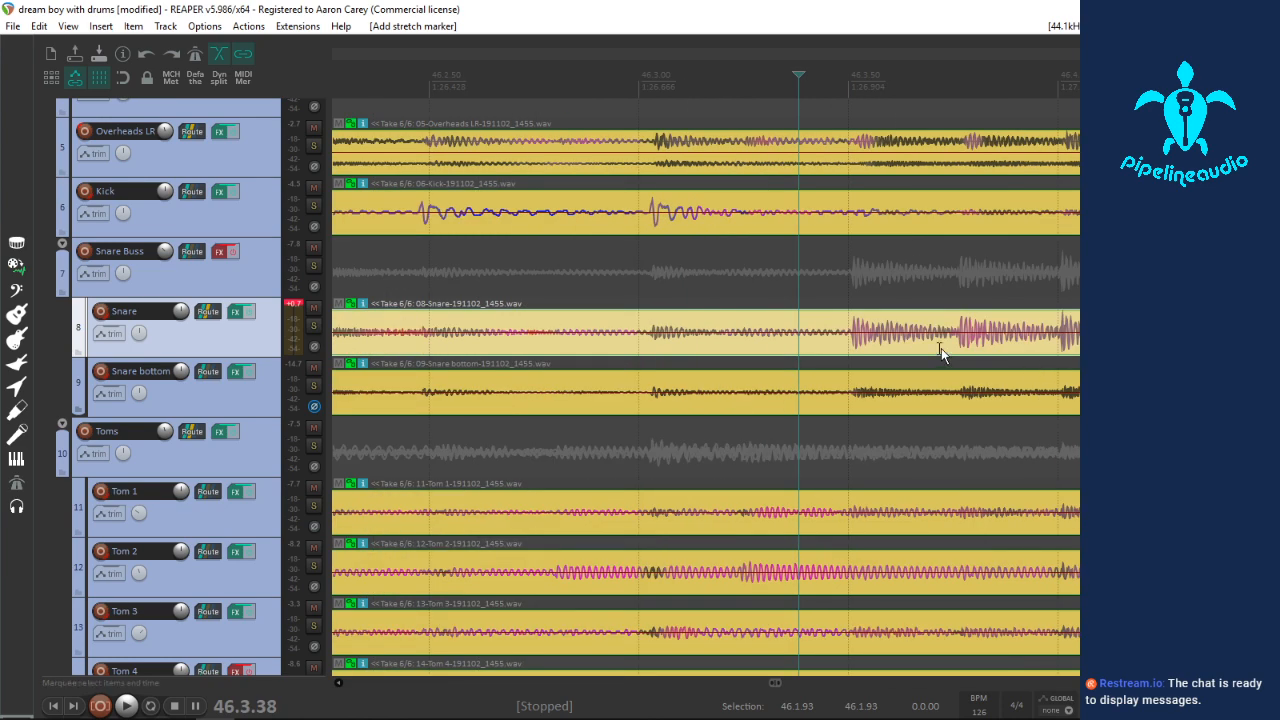
left_click(835, 345)
scroll(795, 345, "down", 3)
scroll(795, 345, "down", 3)
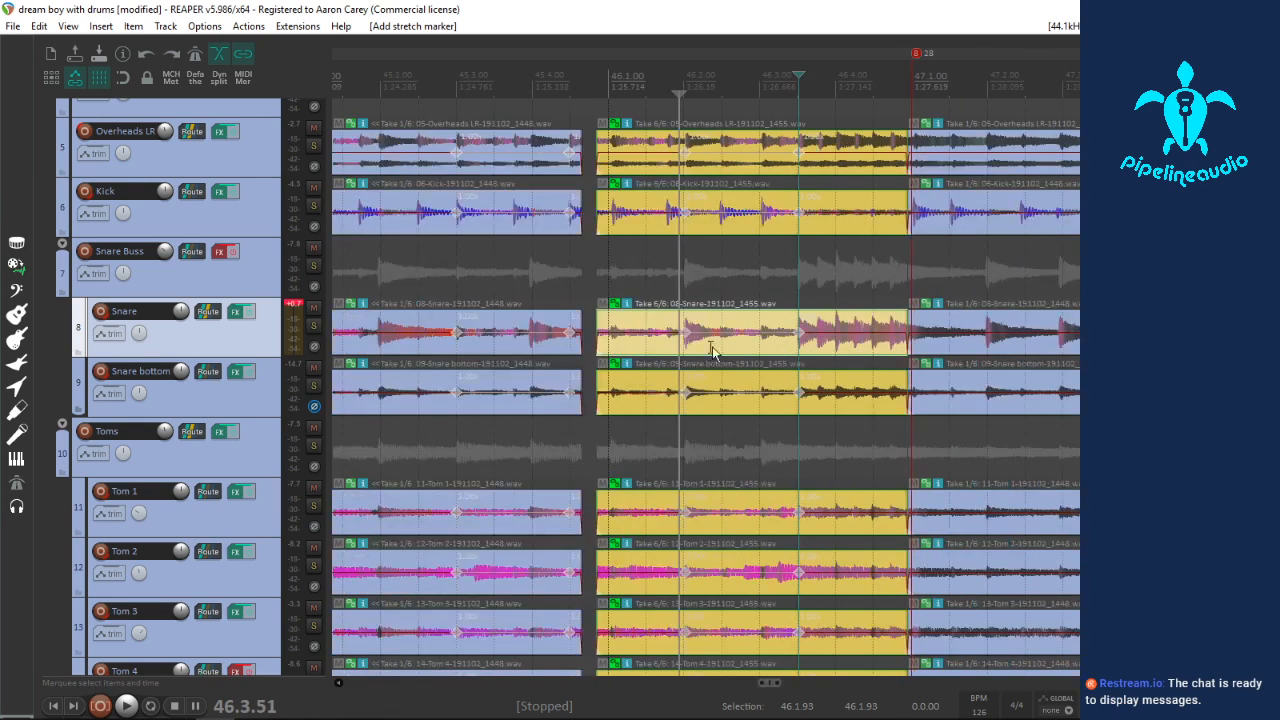
Step: Add a stretch marker to the grouped take 6 drum items on the kick hit at 46.1.06
left_click(628, 348)
scroll(734, 348, "up", 3)
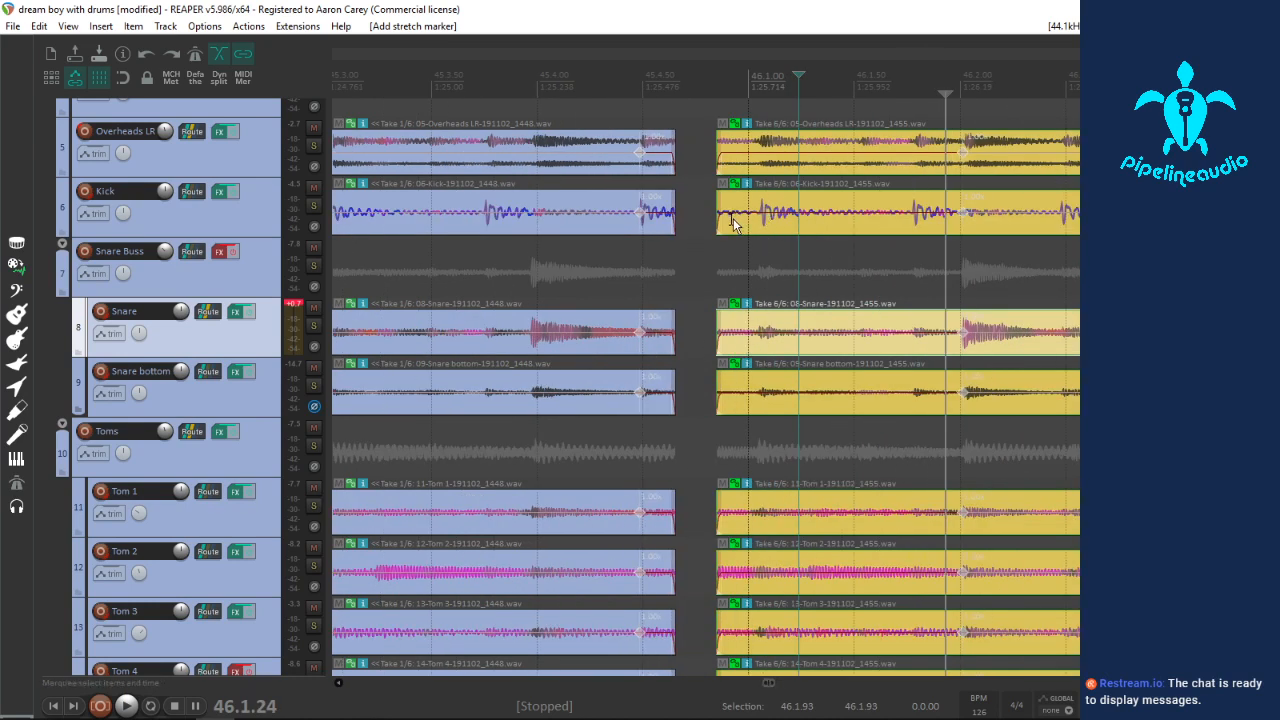
left_click(732, 217)
left_click(763, 238)
scroll(985, 345, "down", 2)
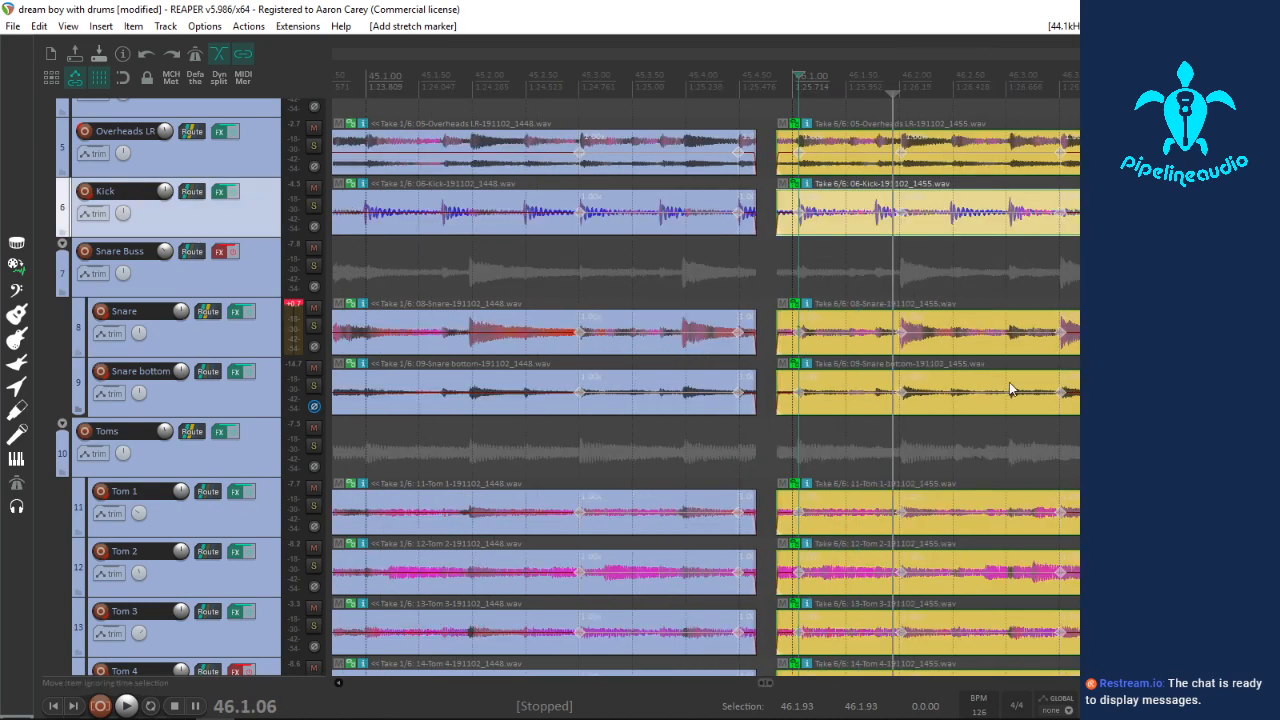
Step: Snap the stretch markers on the take 6 drum items from bar 46 and on the end of the take 1 items to the grid
left_click_drag(1030, 405, 769, 416)
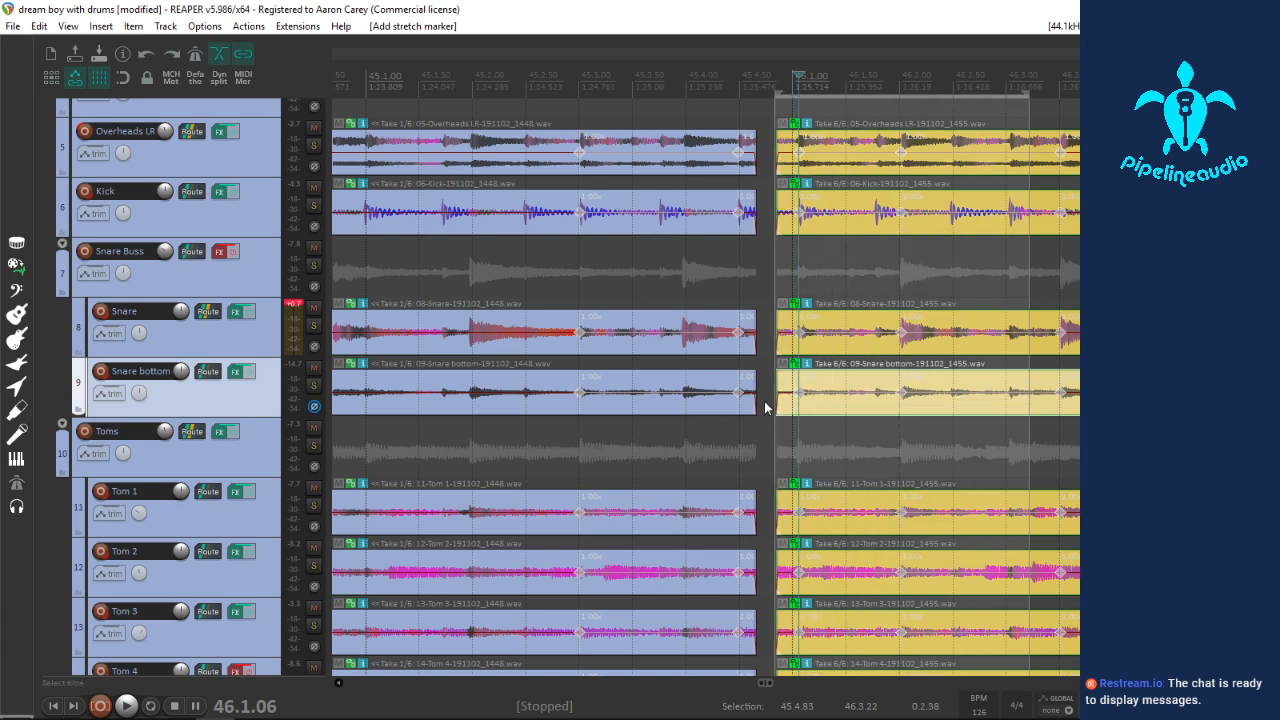
key("q")
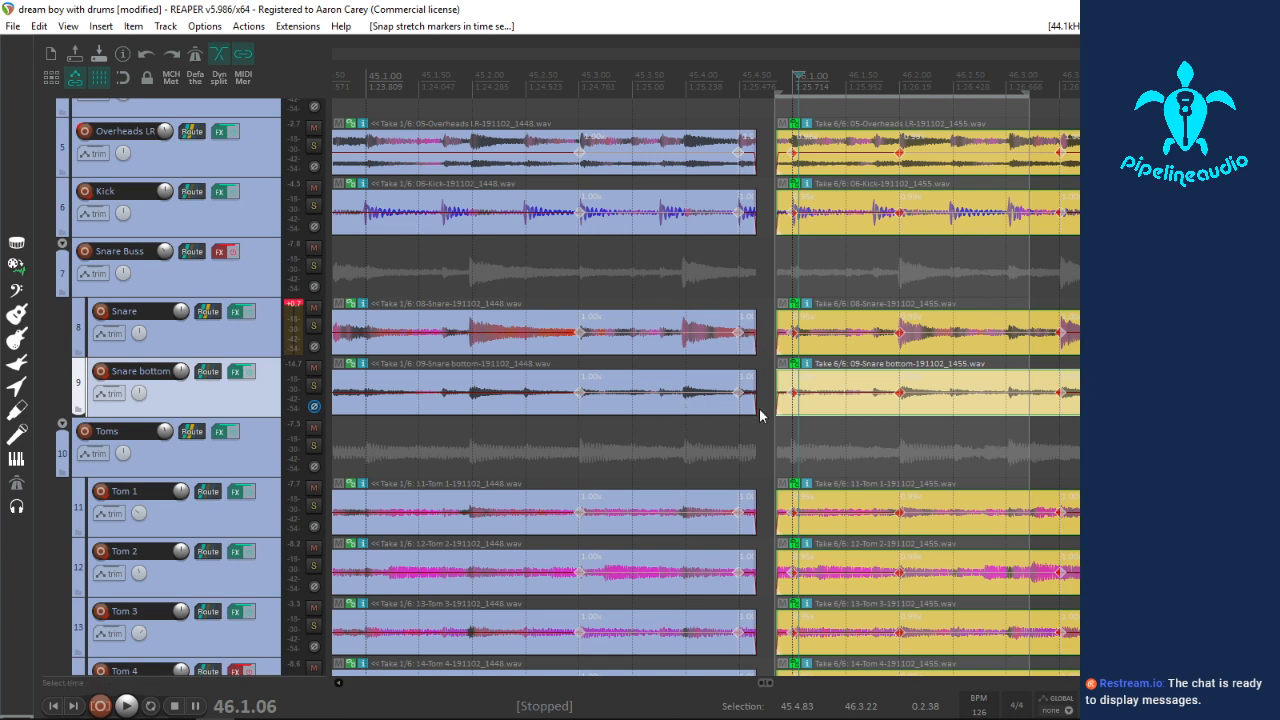
left_click_drag(723, 414, 766, 412)
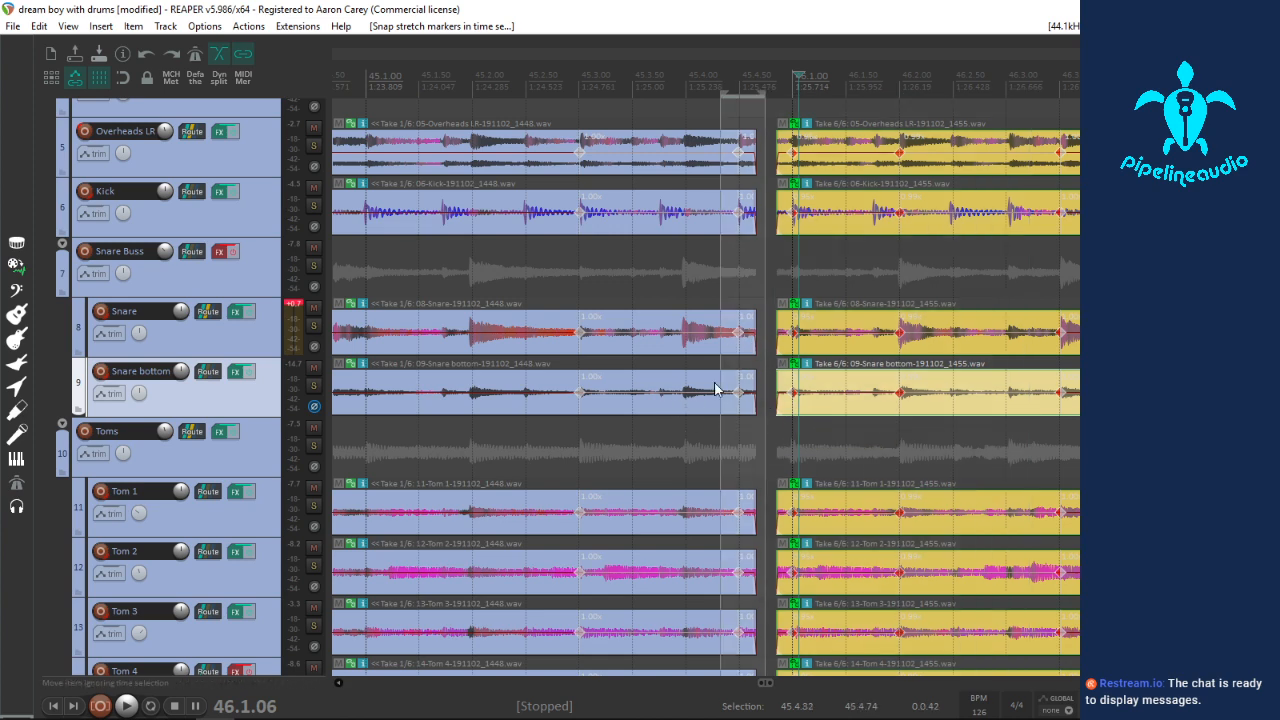
left_click(724, 394)
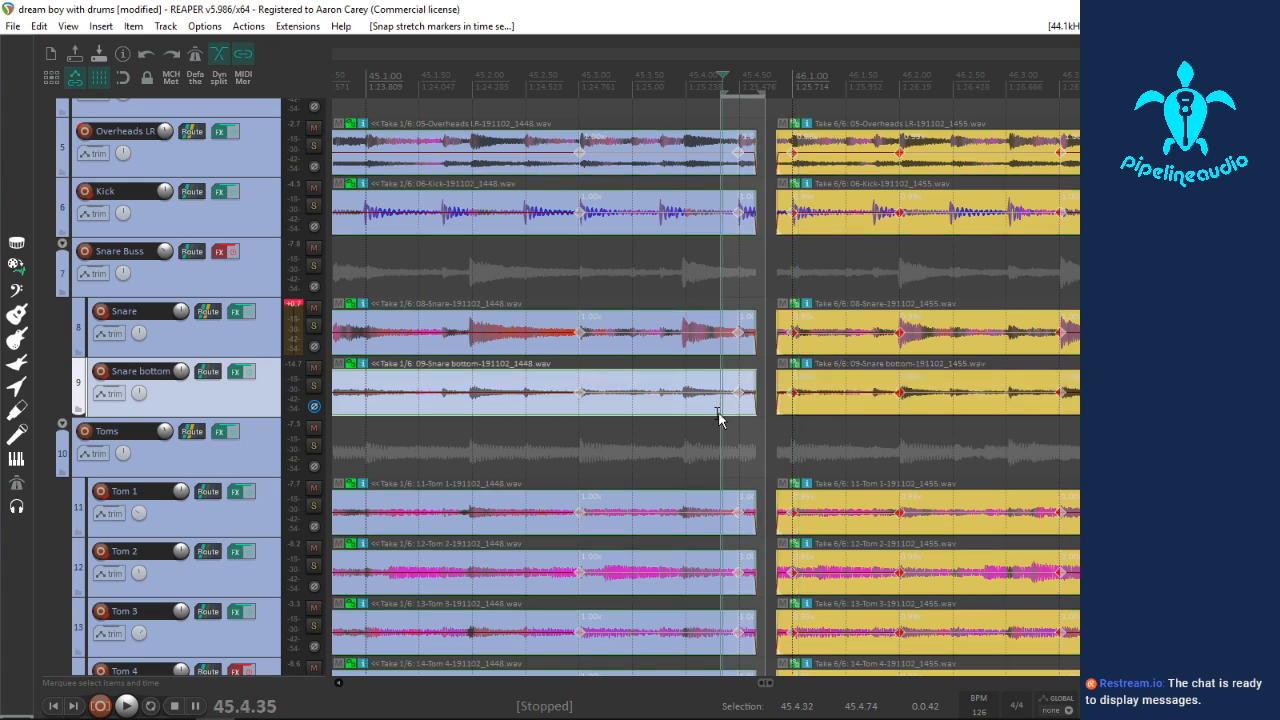
Step: Extend the take 1 drum items to meet the take 6 items just before bar 46 and crossfade the join
left_click(815, 399)
scroll(817, 398, "up", 6)
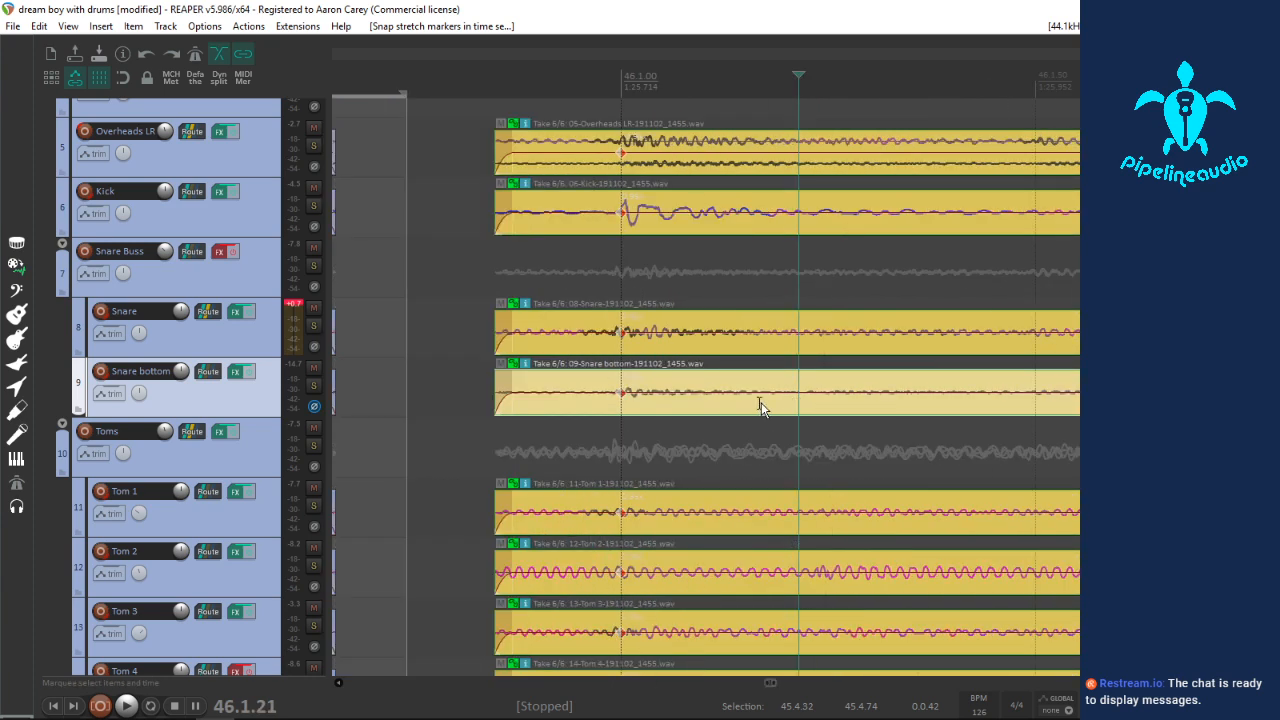
scroll(760, 408, "down", 3)
left_click_drag(563, 343, 704, 367)
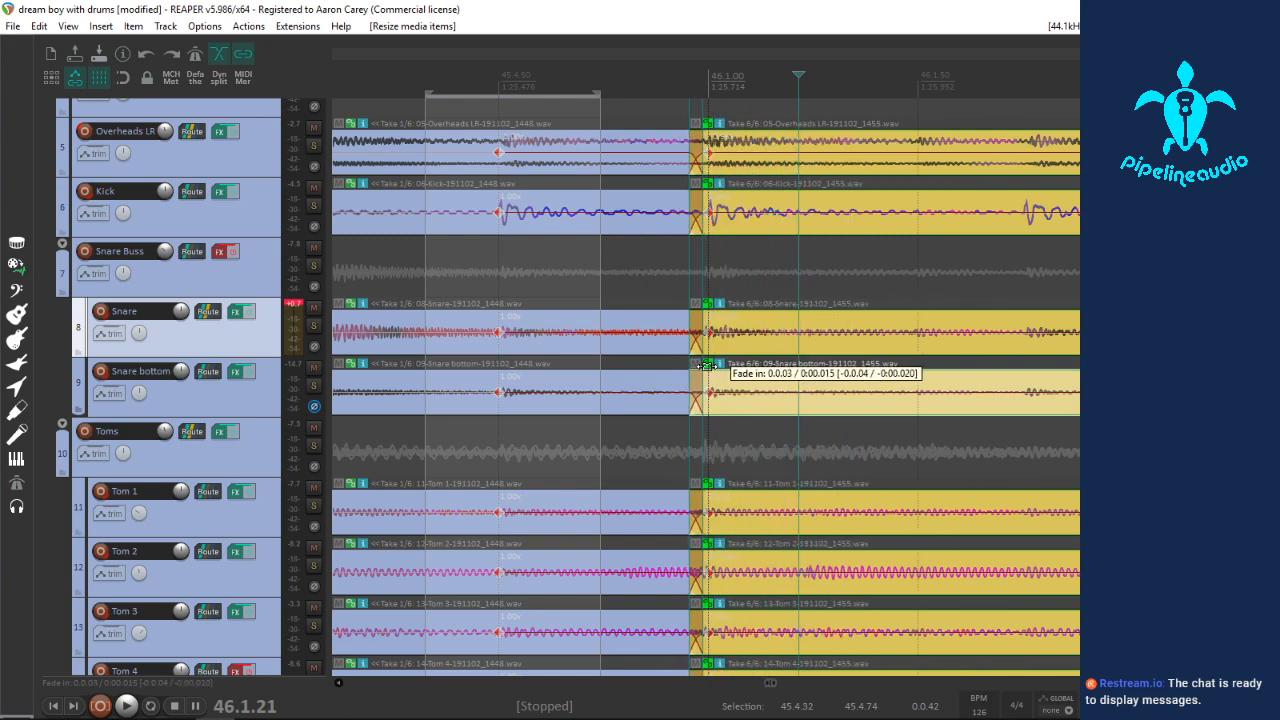
scroll(591, 366, "down", 2)
scroll(538, 362, "down", 2)
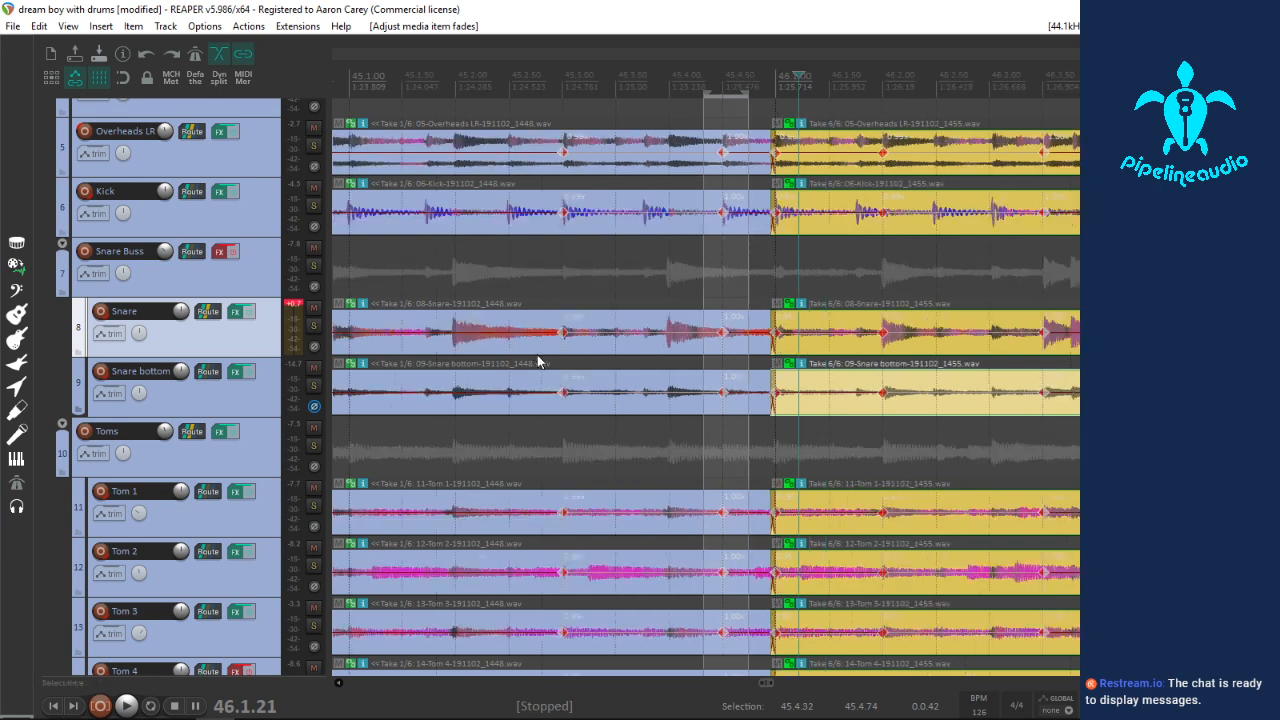
Step: Play back the drum transition into bar 46 from 45.1.83, and again from 43.4.83, to check the edit
left_click(437, 405)
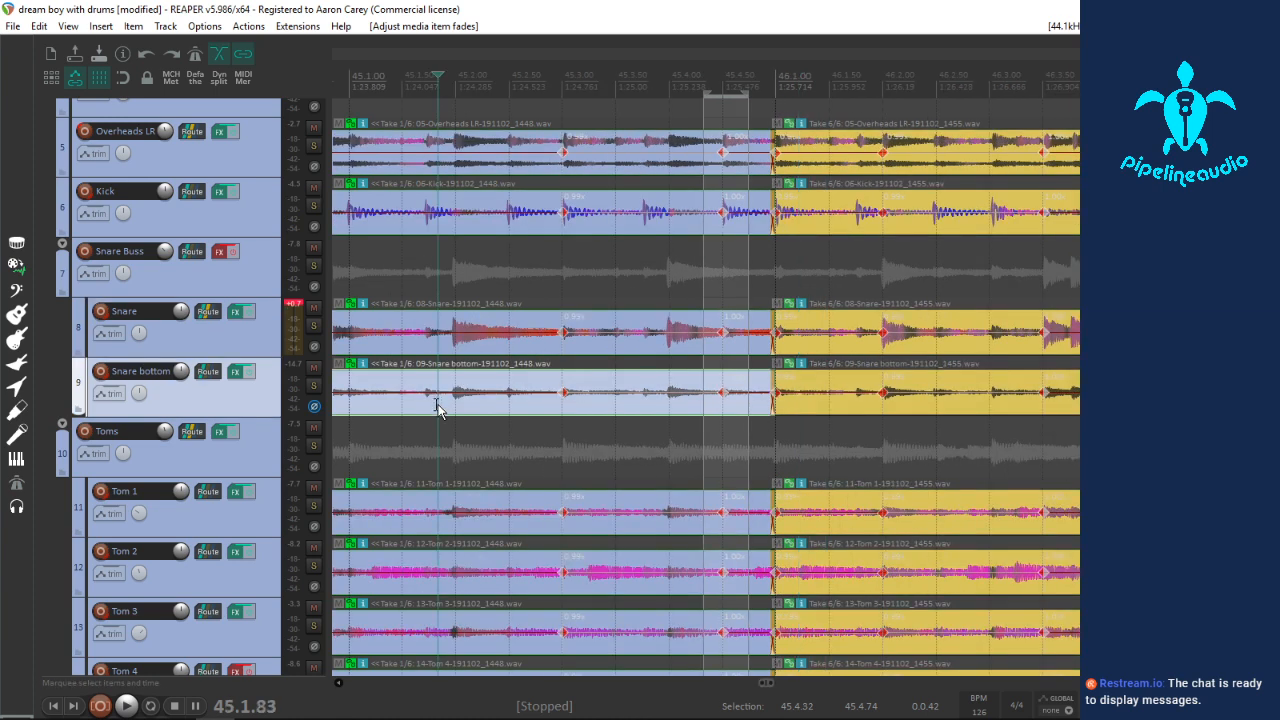
key("space")
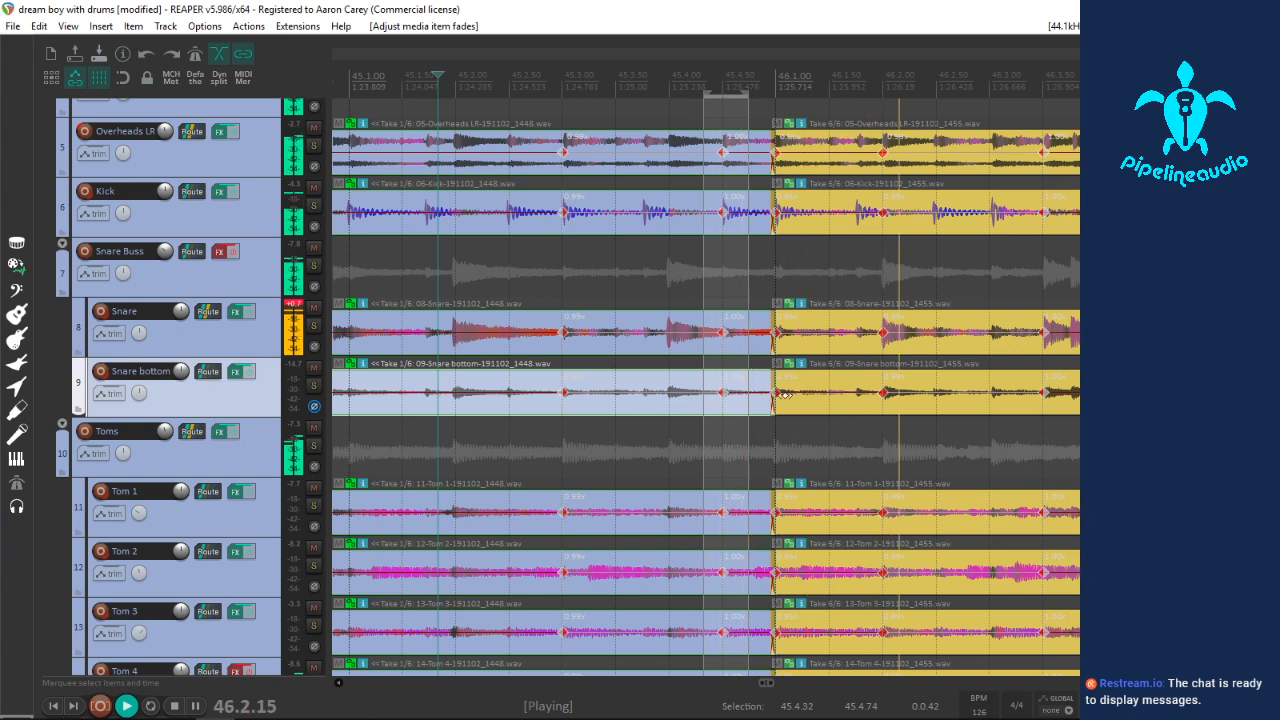
key("space")
key("space")
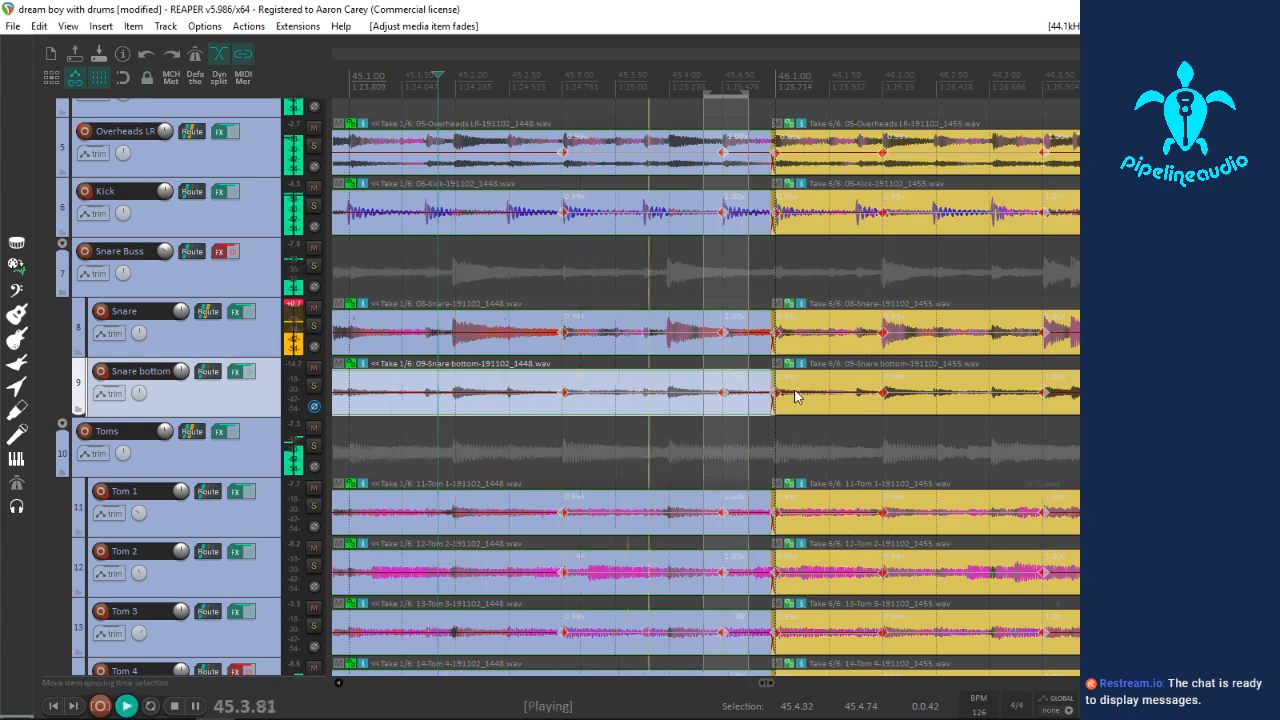
scroll(949, 390, "down", 3)
key("space")
left_click(412, 361)
key("space")
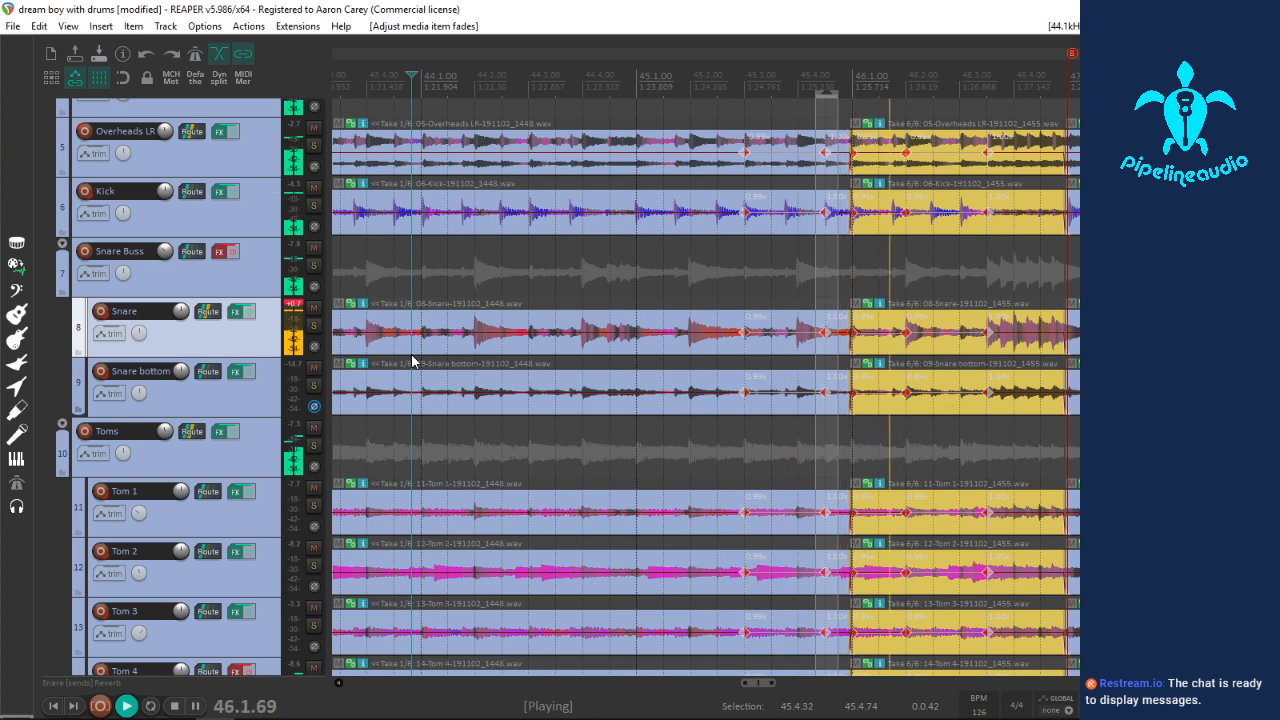
key("space")
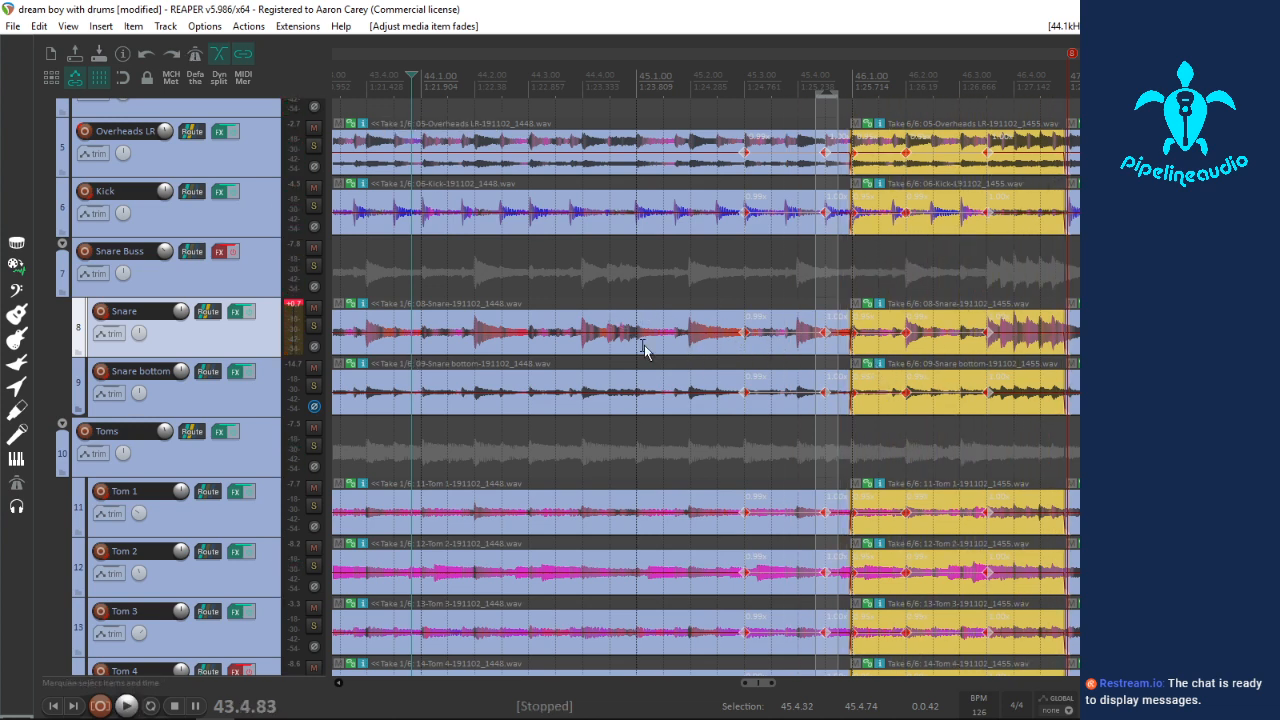
Step: Check the pitch shift and stretch marker settings in the take 1 snare item's properties
right_click(696, 348)
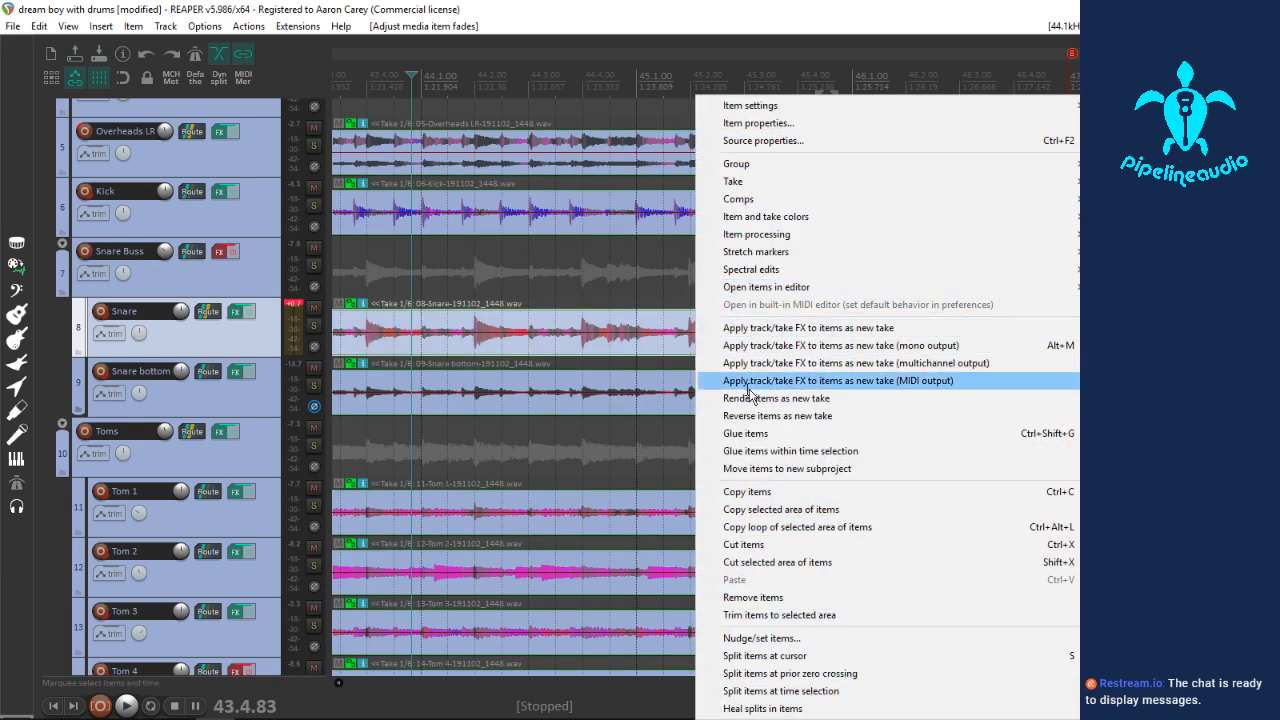
left_click(760, 123)
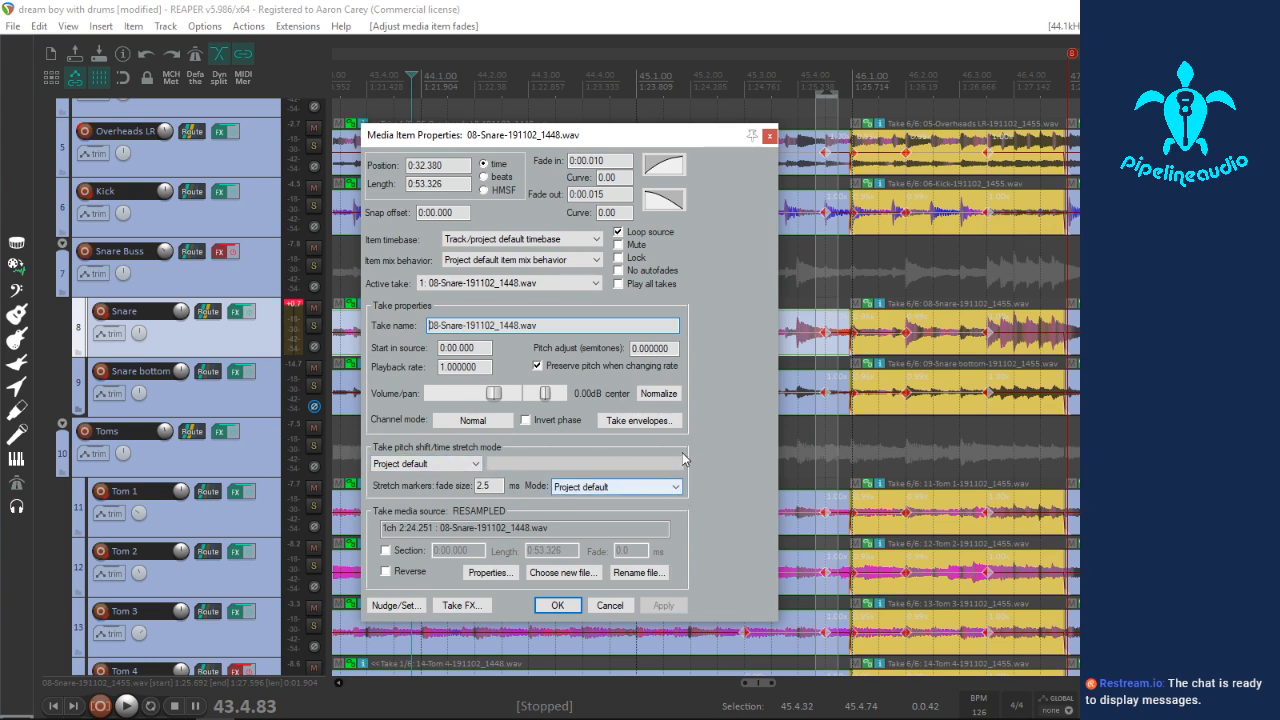
left_click(769, 136)
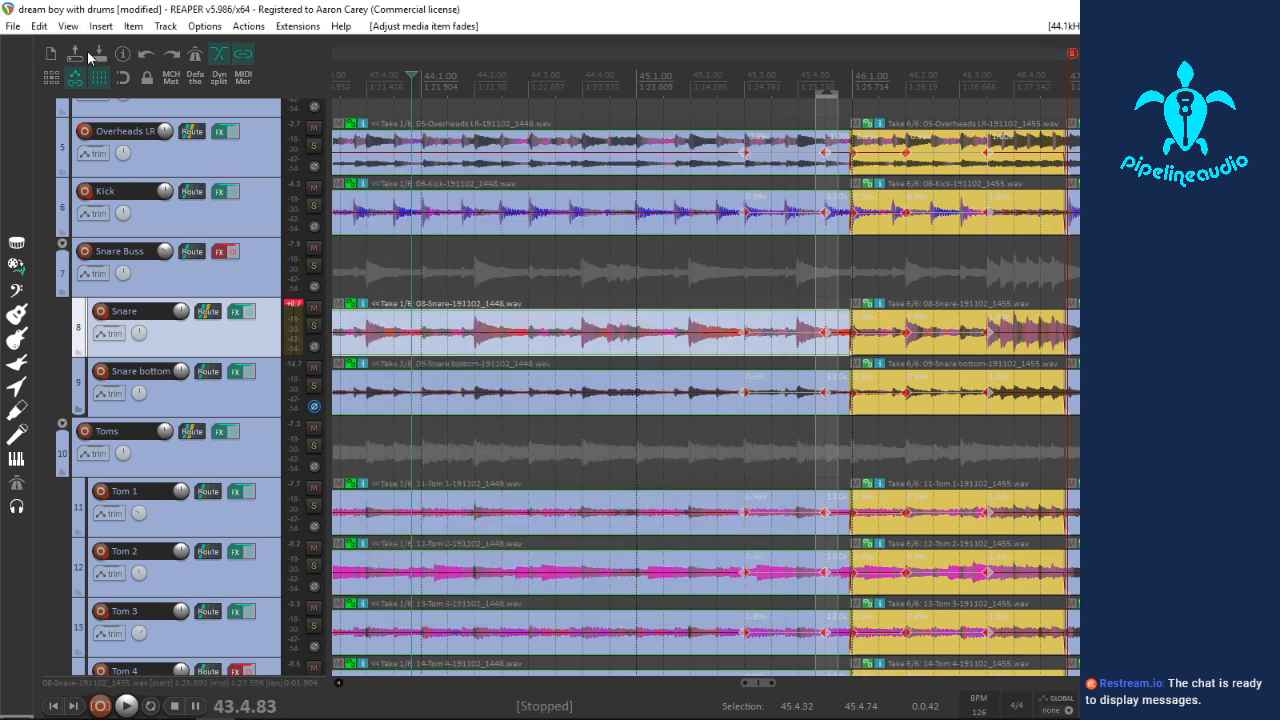
Step: Review the default pitch shift and stretch marker modes in the project settings
left_click(123, 57)
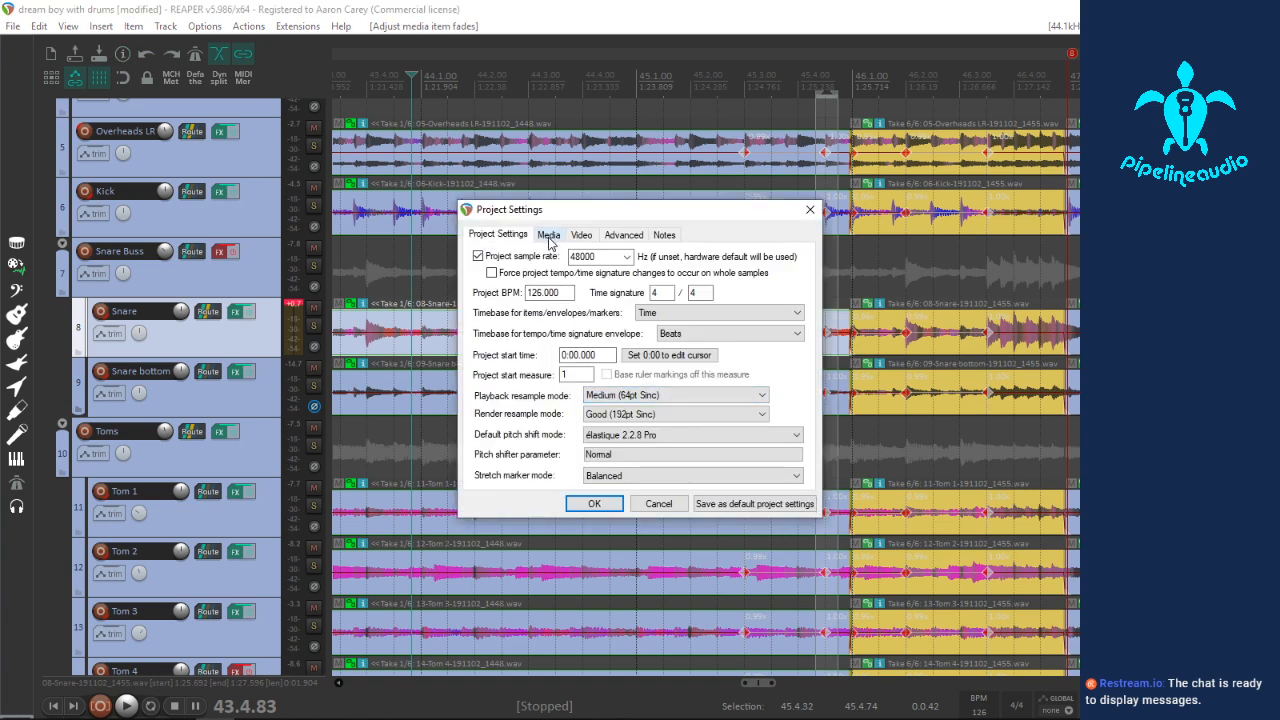
left_click(630, 236)
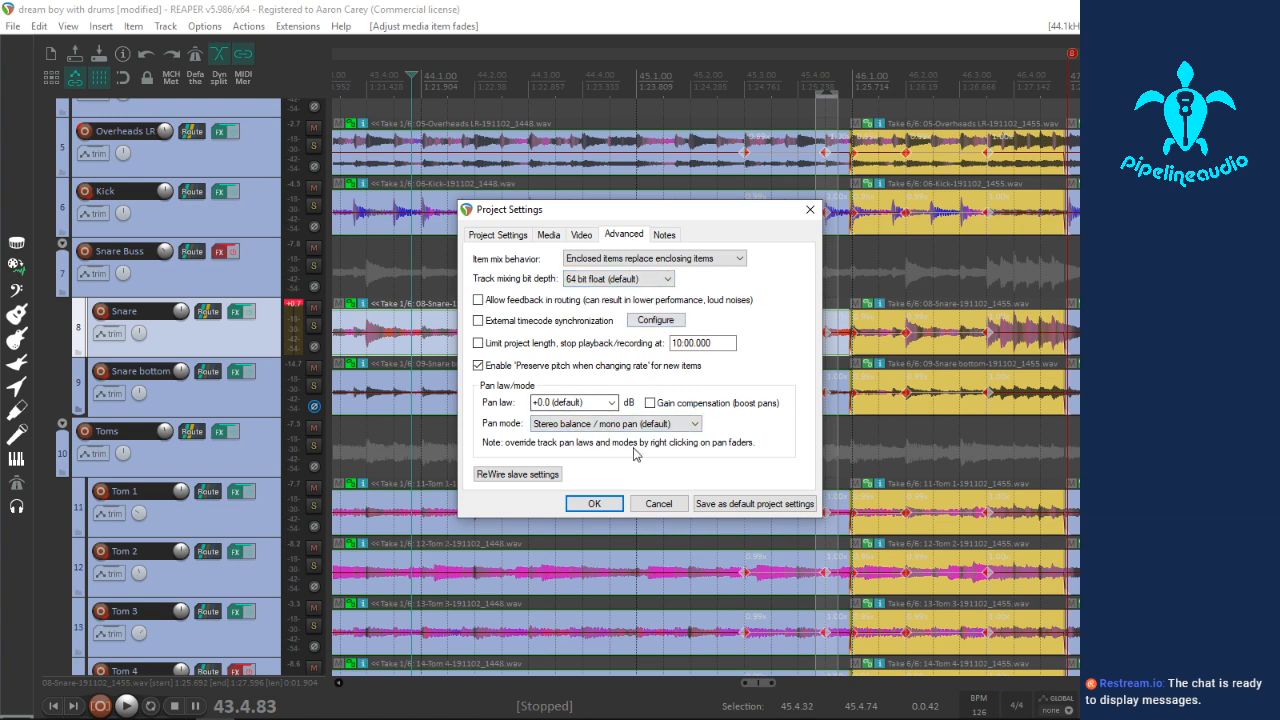
left_click(498, 235)
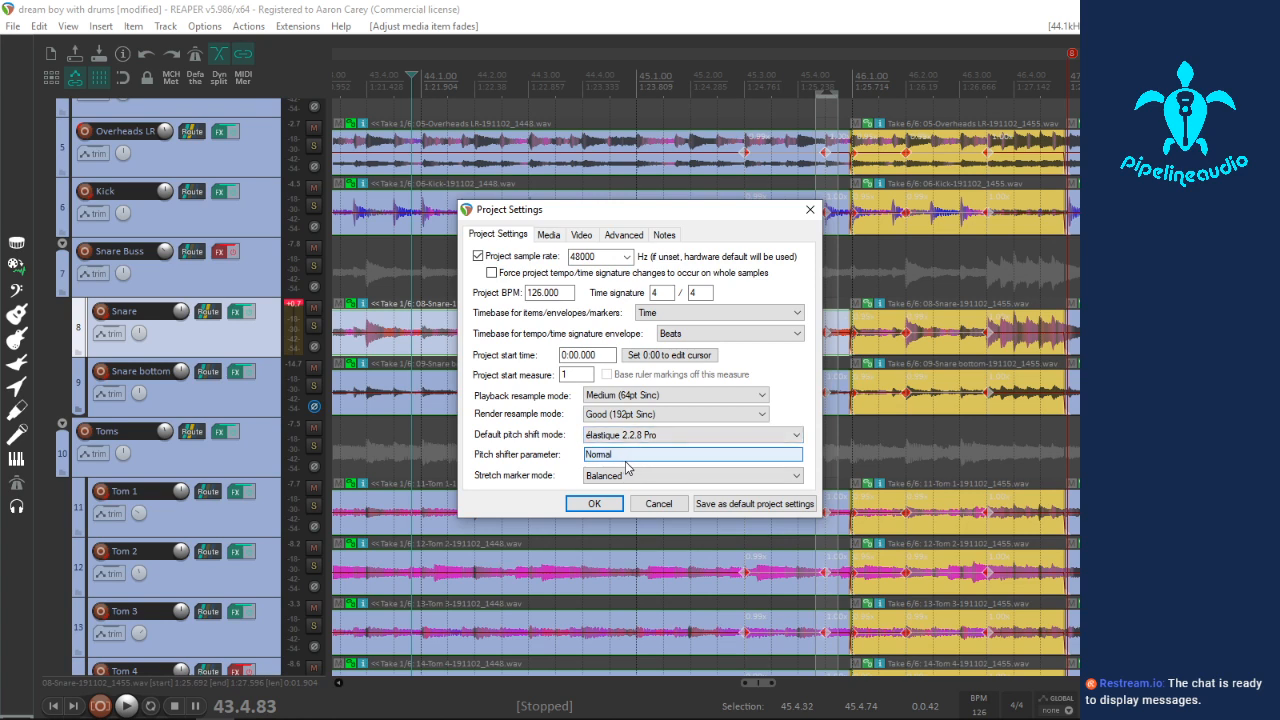
left_click(594, 505)
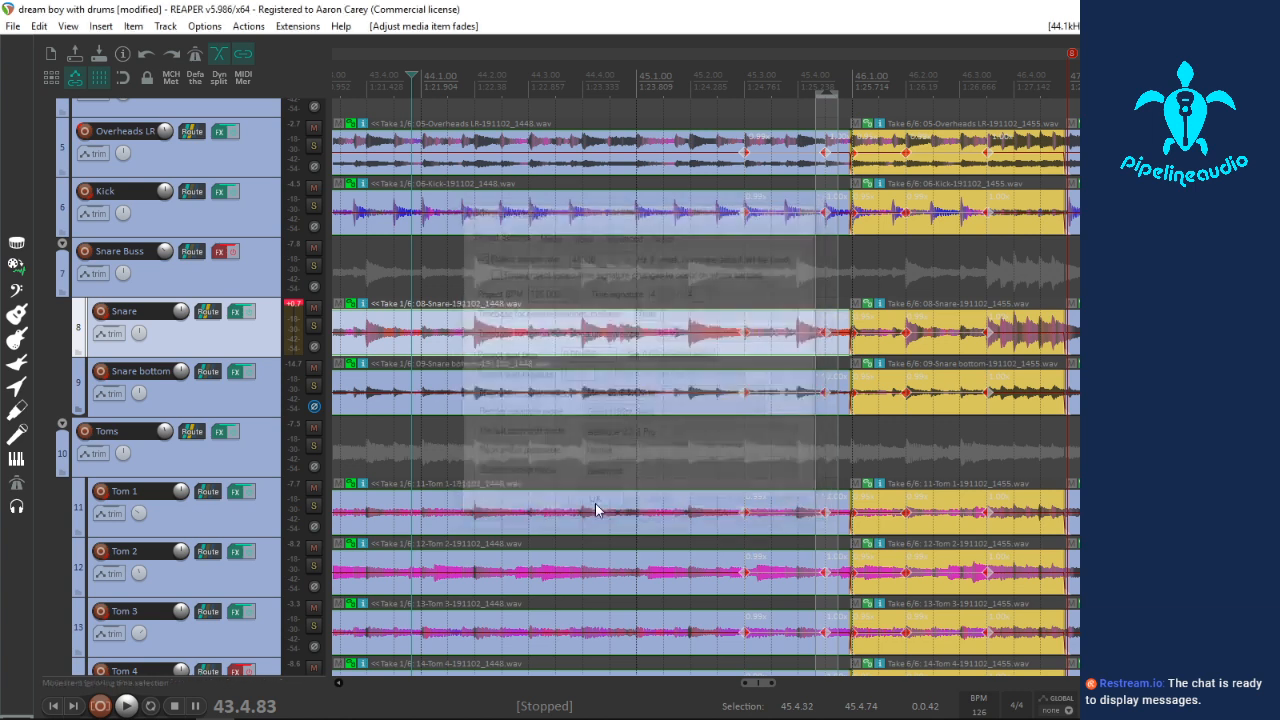
Step: Play the drums from 45.2.84 through the take 6 fill into bar 47
left_click(736, 440)
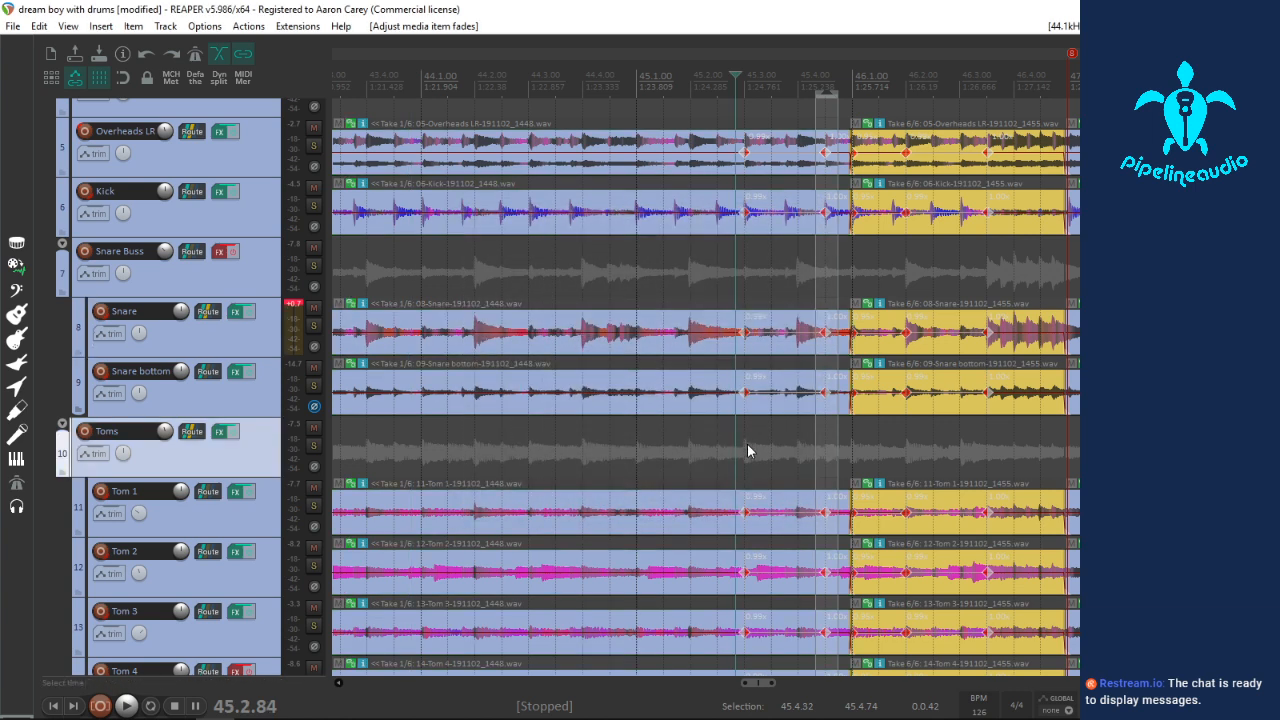
key("space")
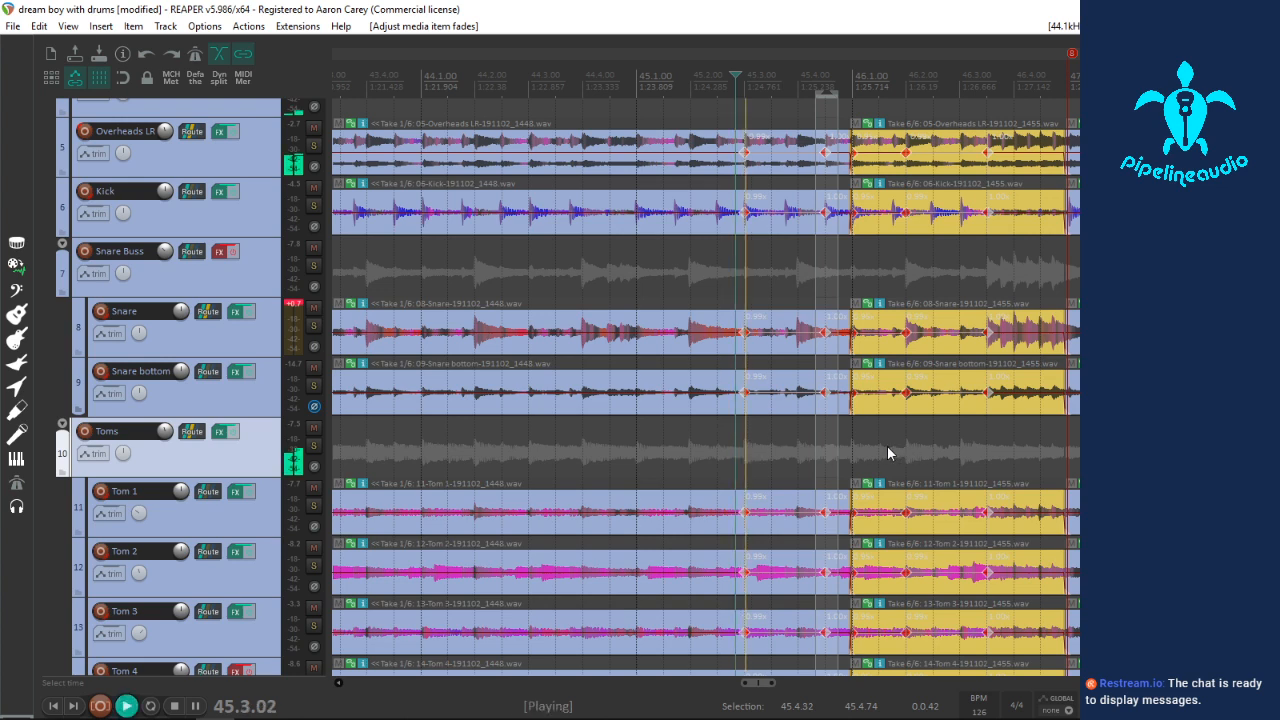
left_click(880, 396)
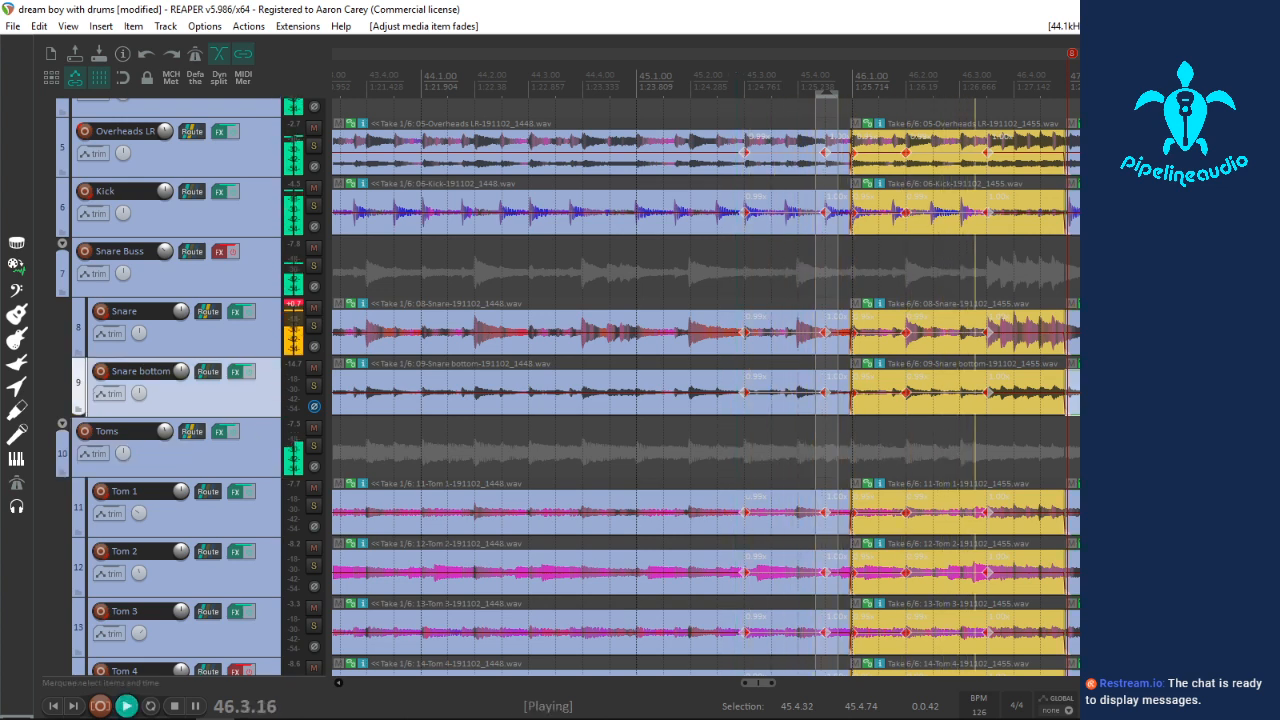
key("space")
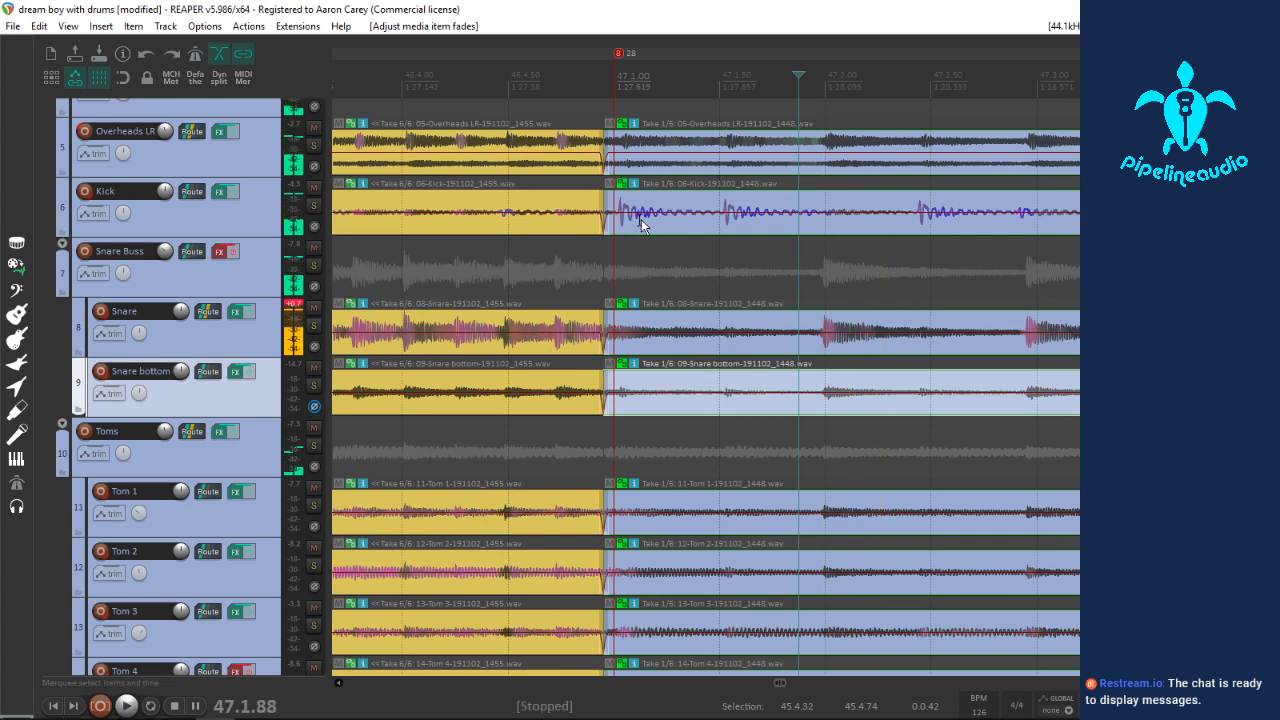
Step: Add a stretch marker to the grouped take 1 drum items on the snare hit at 47.1.99
left_click(636, 213)
left_click(636, 213)
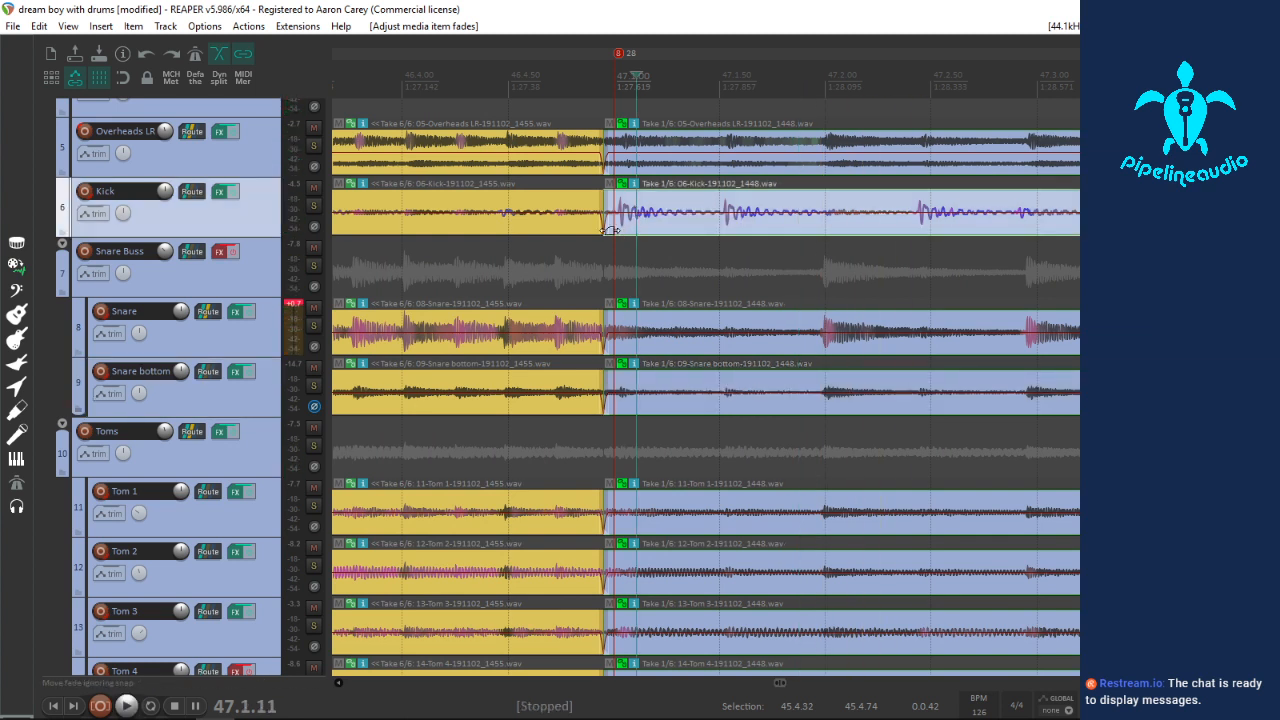
left_click(669, 222)
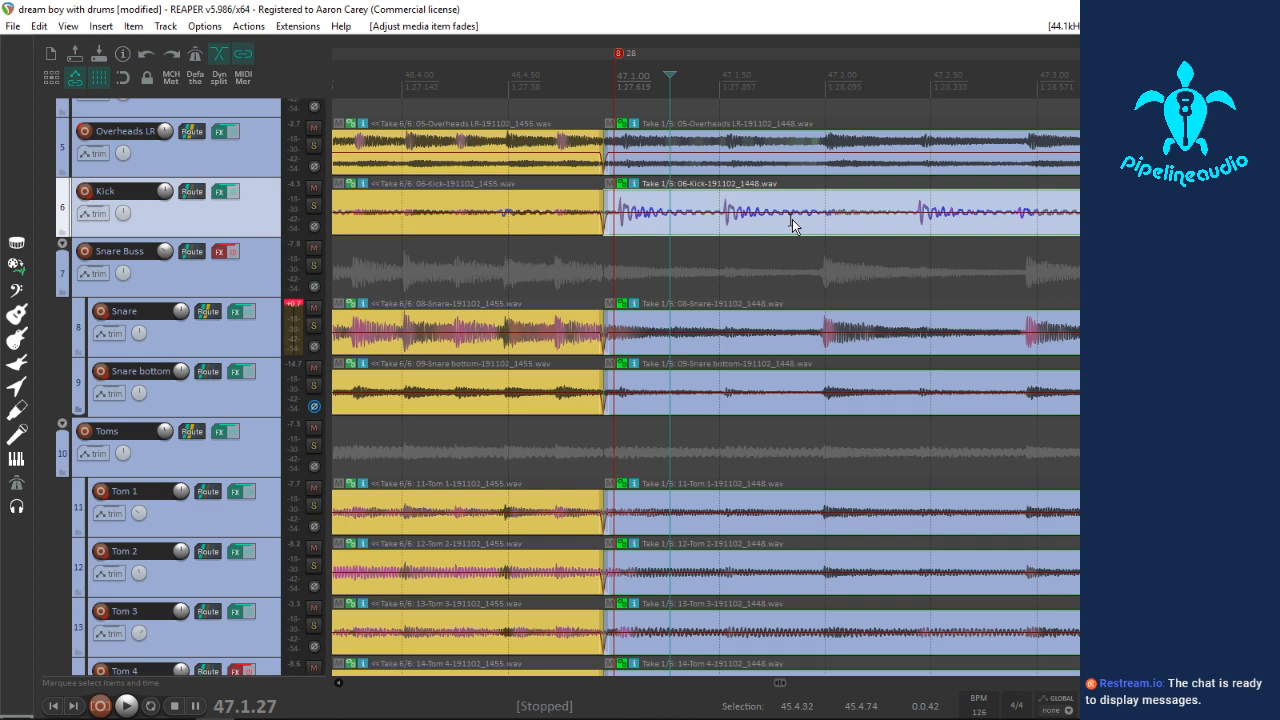
left_click(815, 350)
key("shift+w")
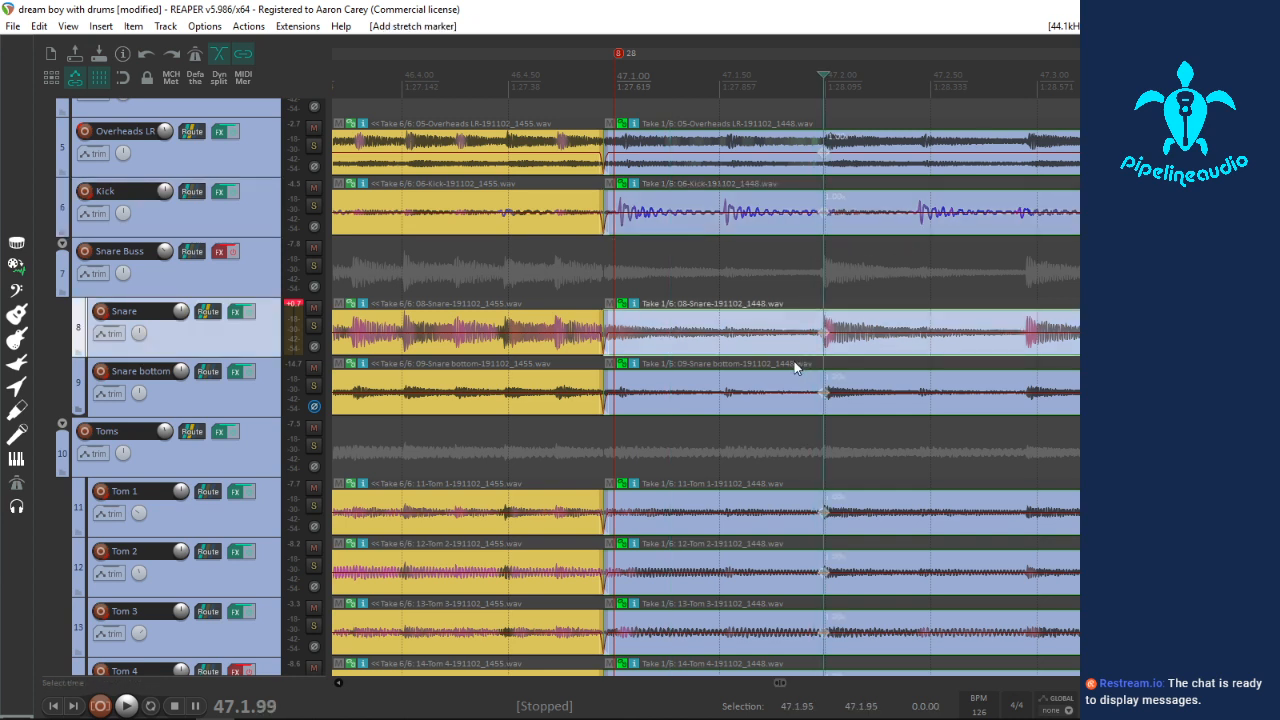
Step: Add a stretch marker to the grouped take 1 drum items on the kick hit at 47.1.03
left_click(636, 226)
scroll(660, 222, "up", 6)
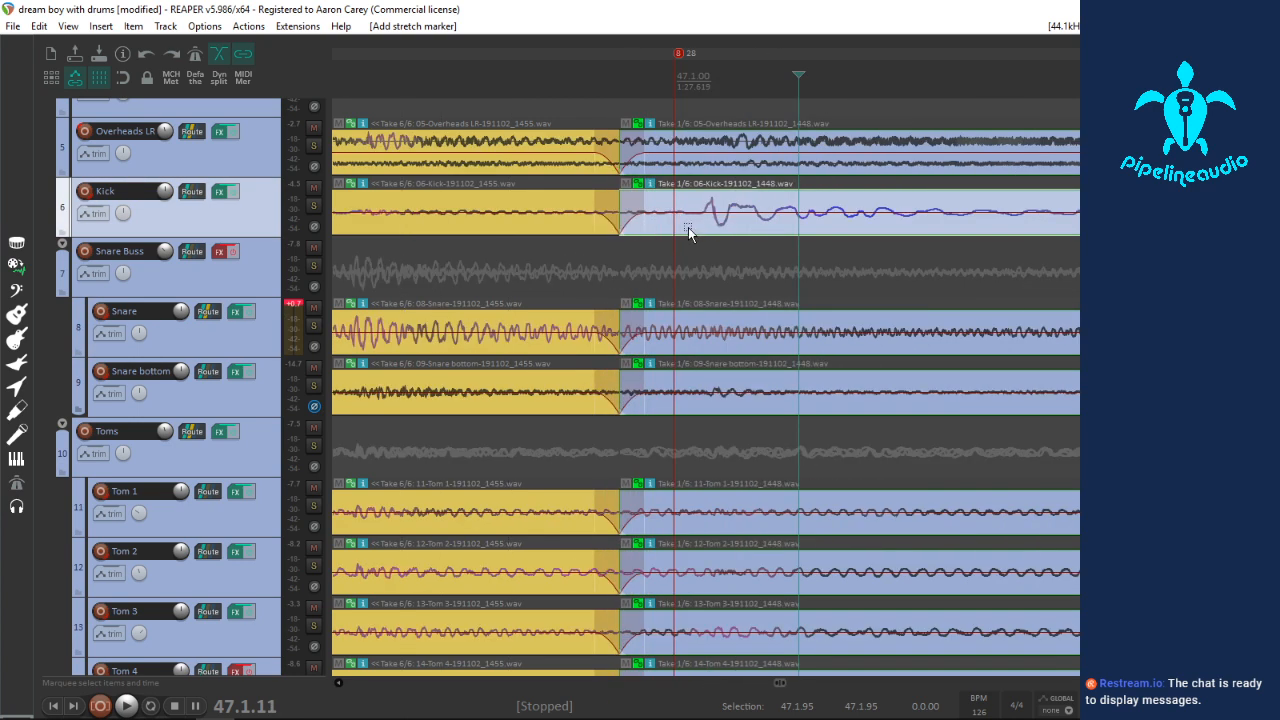
left_click(688, 227)
key("shift+w")
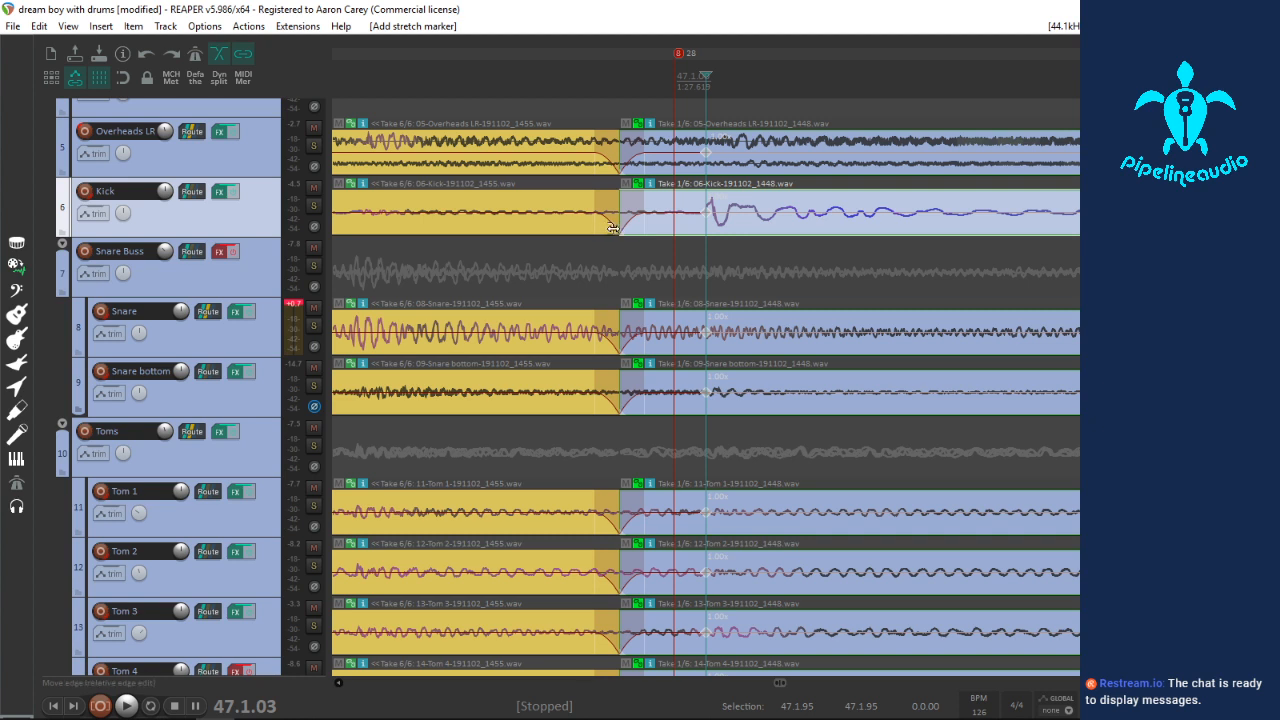
Step: Trim the take 1 drum items' start to after the bar 47 kick and extend the take 6 items' end past bar 47
left_click_drag(613, 229, 420, 231)
left_click_drag(624, 221, 814, 248)
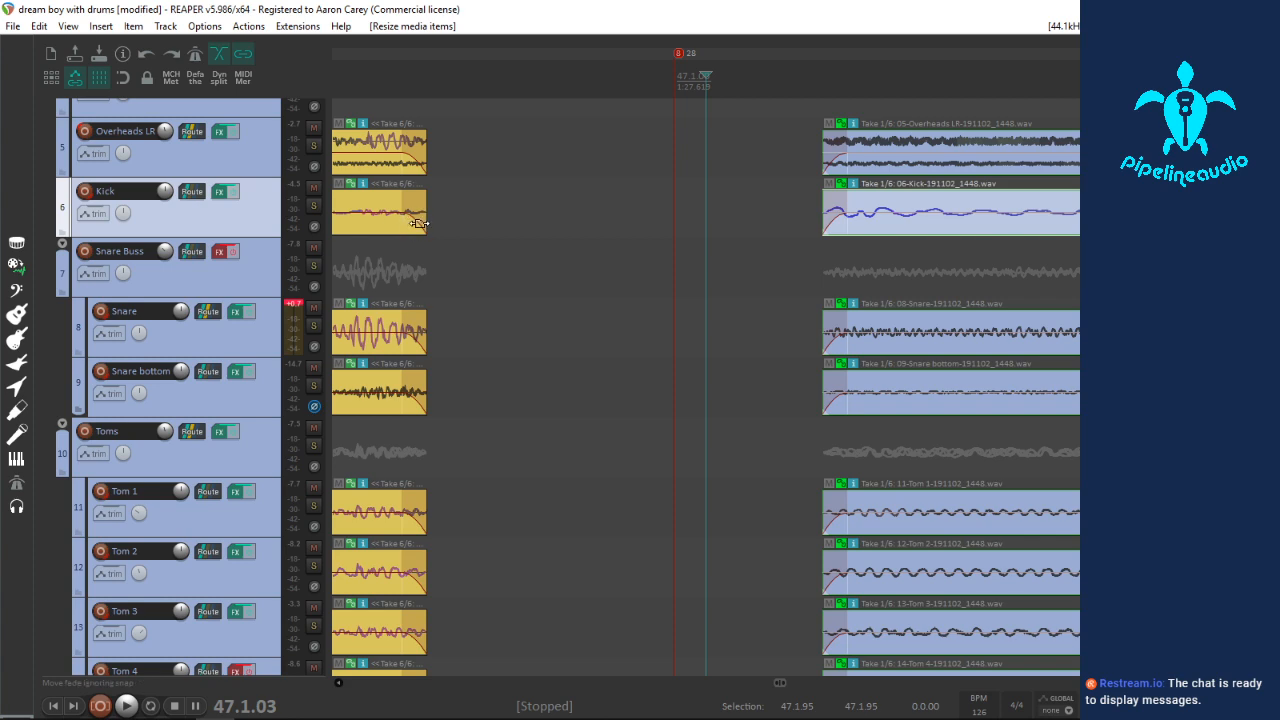
left_click_drag(418, 223, 625, 236)
left_click_drag(425, 219, 738, 240)
Step: Add a stretch marker to the grouped take 6 drum items on the snare hit at 46.4.49
scroll(738, 240, "down", 3)
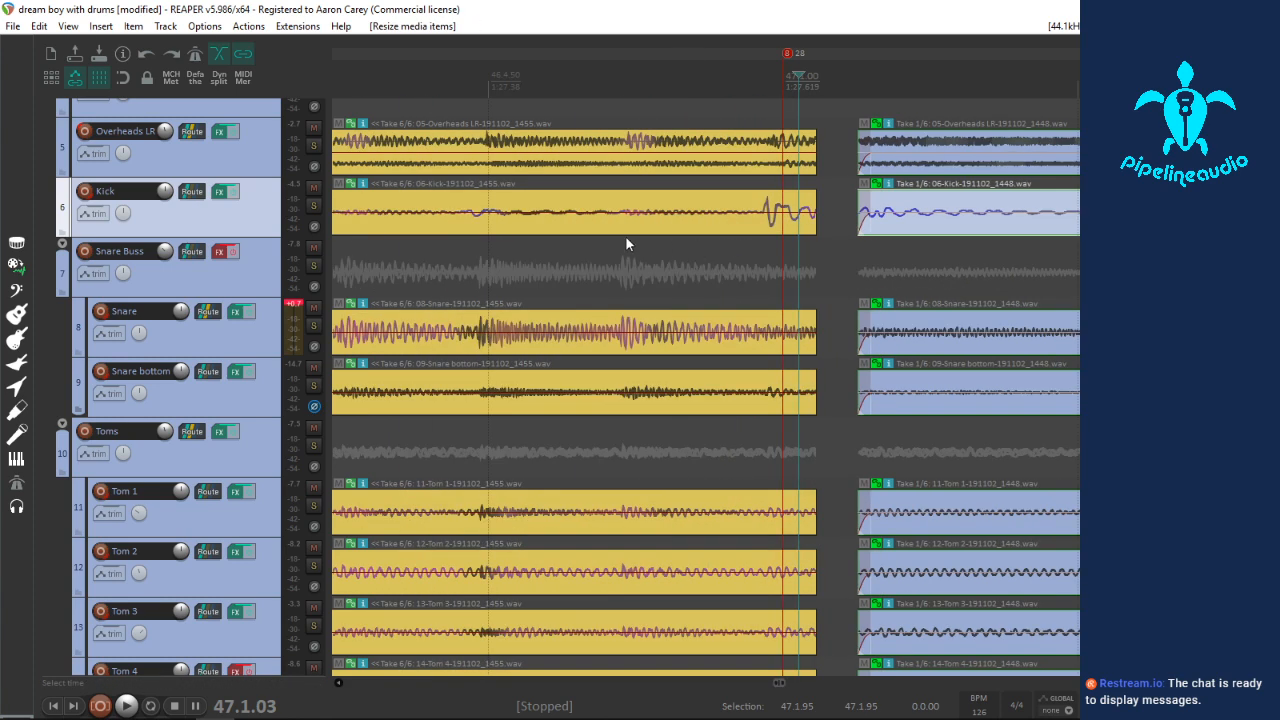
scroll(622, 235, "down", 2)
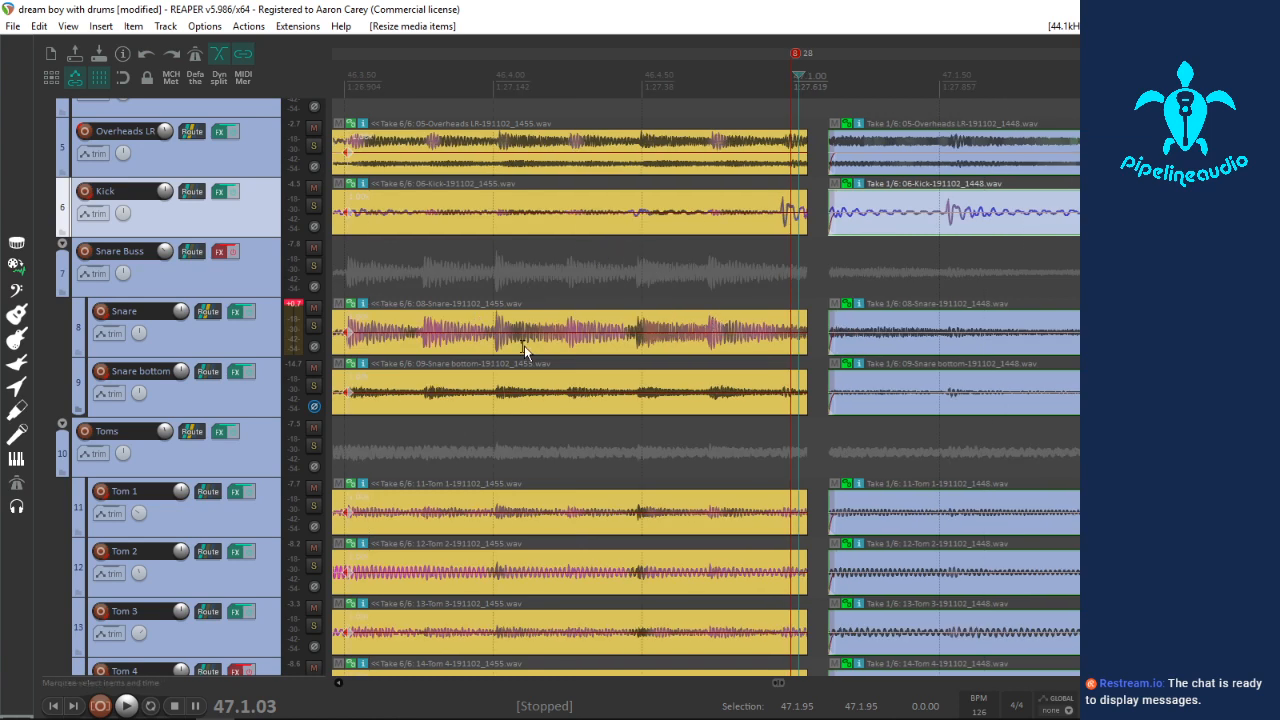
left_click(484, 348)
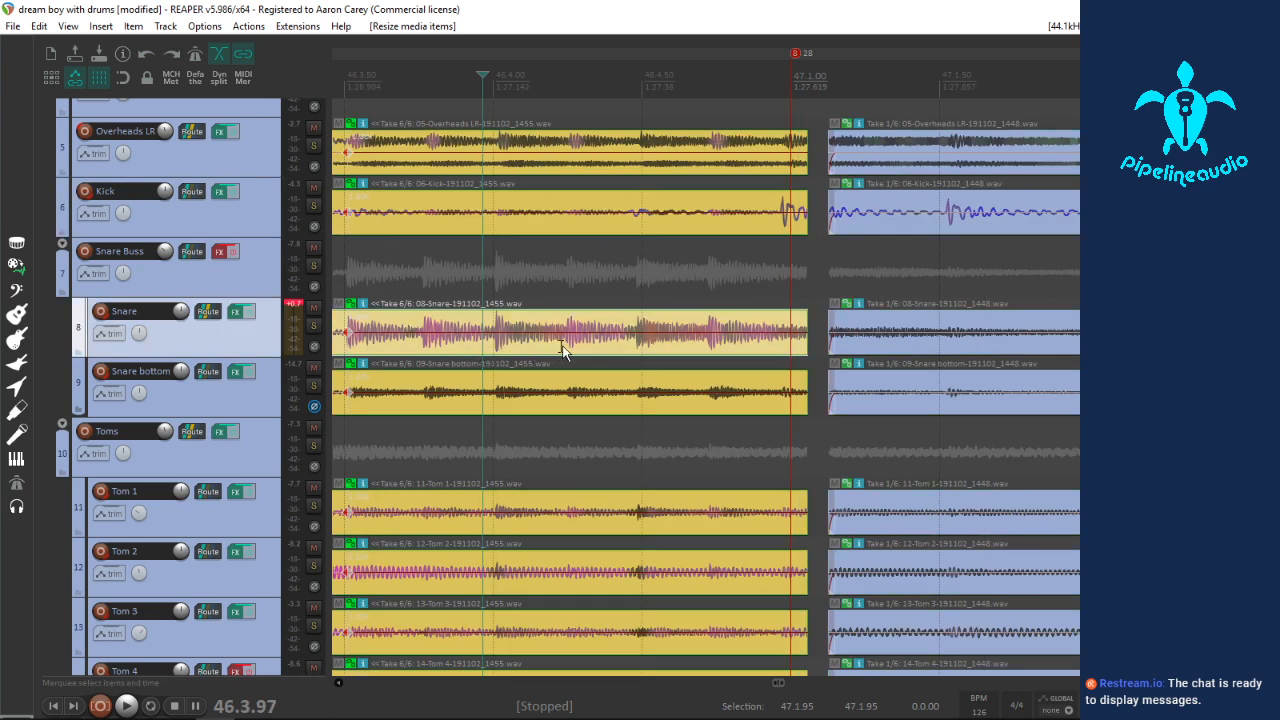
left_click(634, 347)
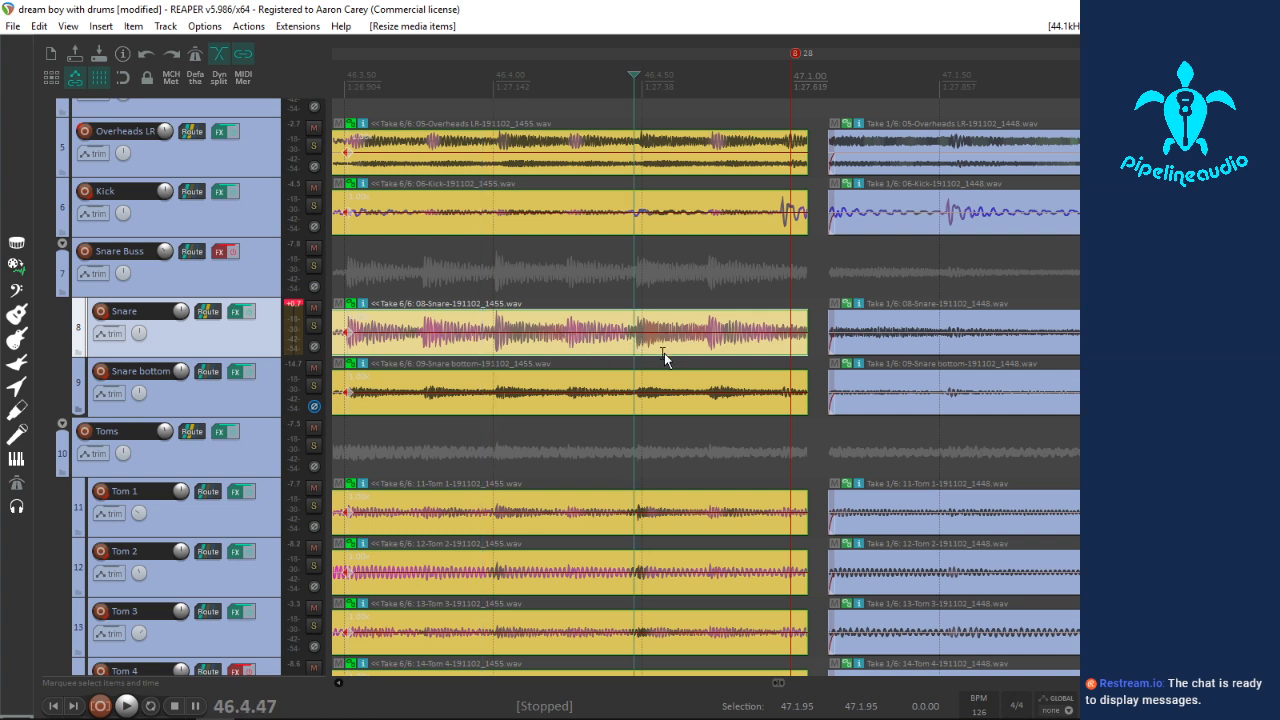
key("shift+w")
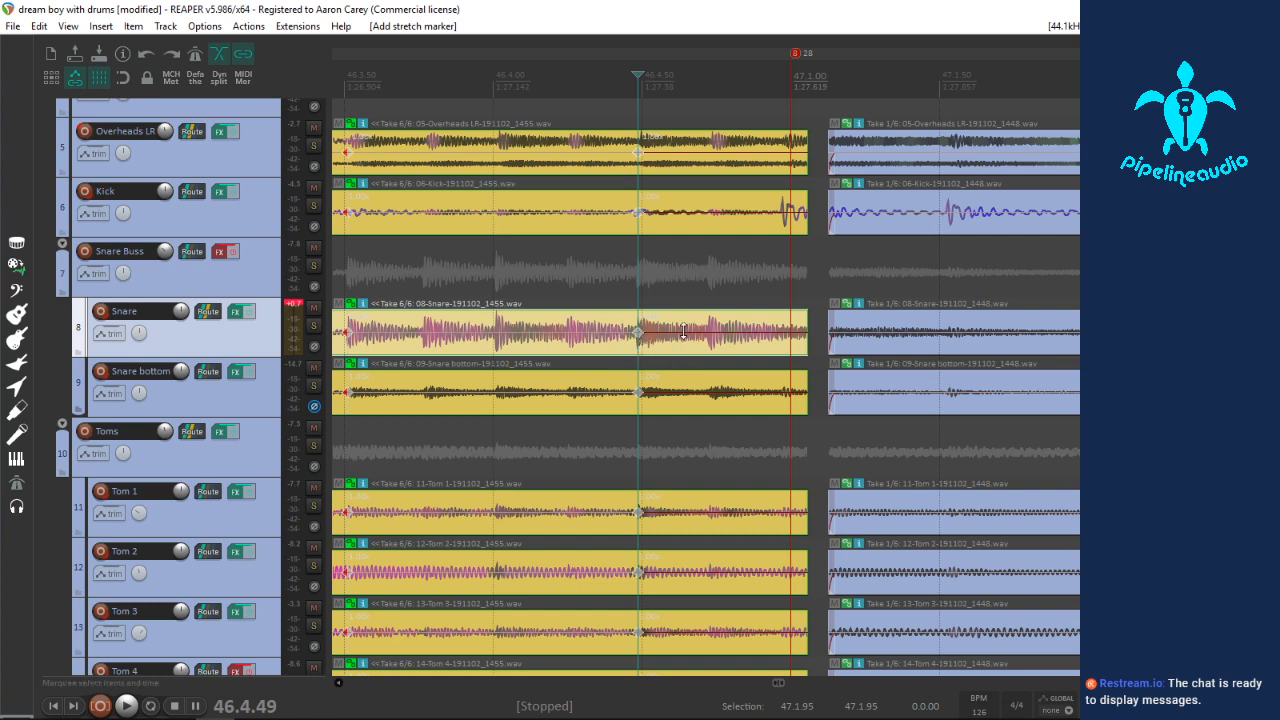
Step: Add a stretch marker to the grouped take 6 drum items on the kick hit at 46.4.97
left_click(768, 227)
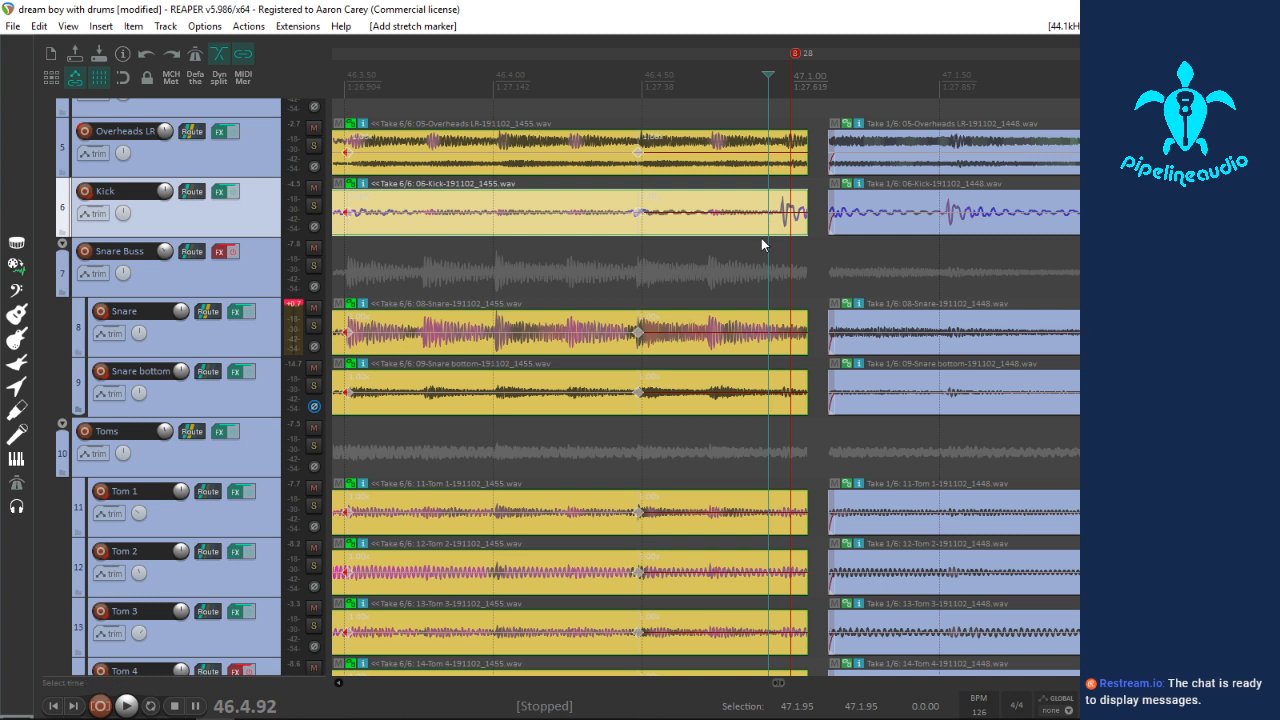
key("Tab")
key("shift+w")
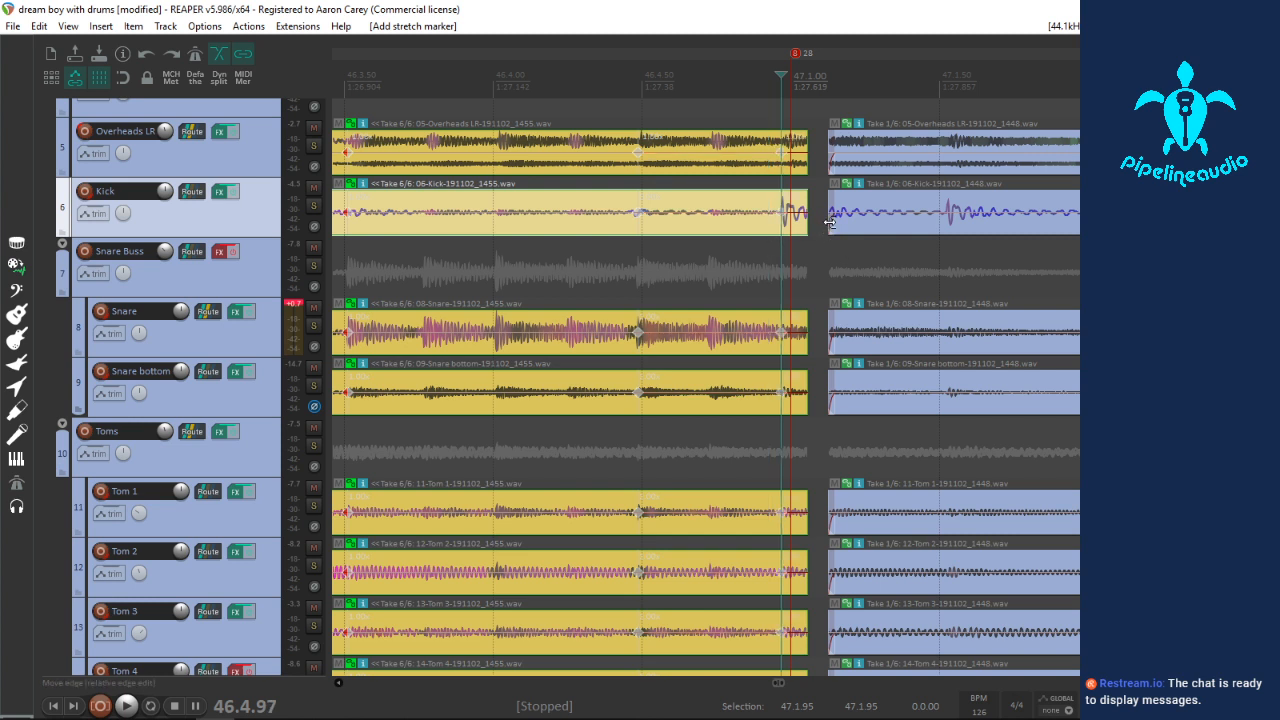
Step: Move the take change ahead of bar 47 and snap the take 1 stretch markers between 46.4.93 and 47.1.60 to the grid
left_click_drag(806, 223, 728, 230)
left_click_drag(830, 223, 757, 236)
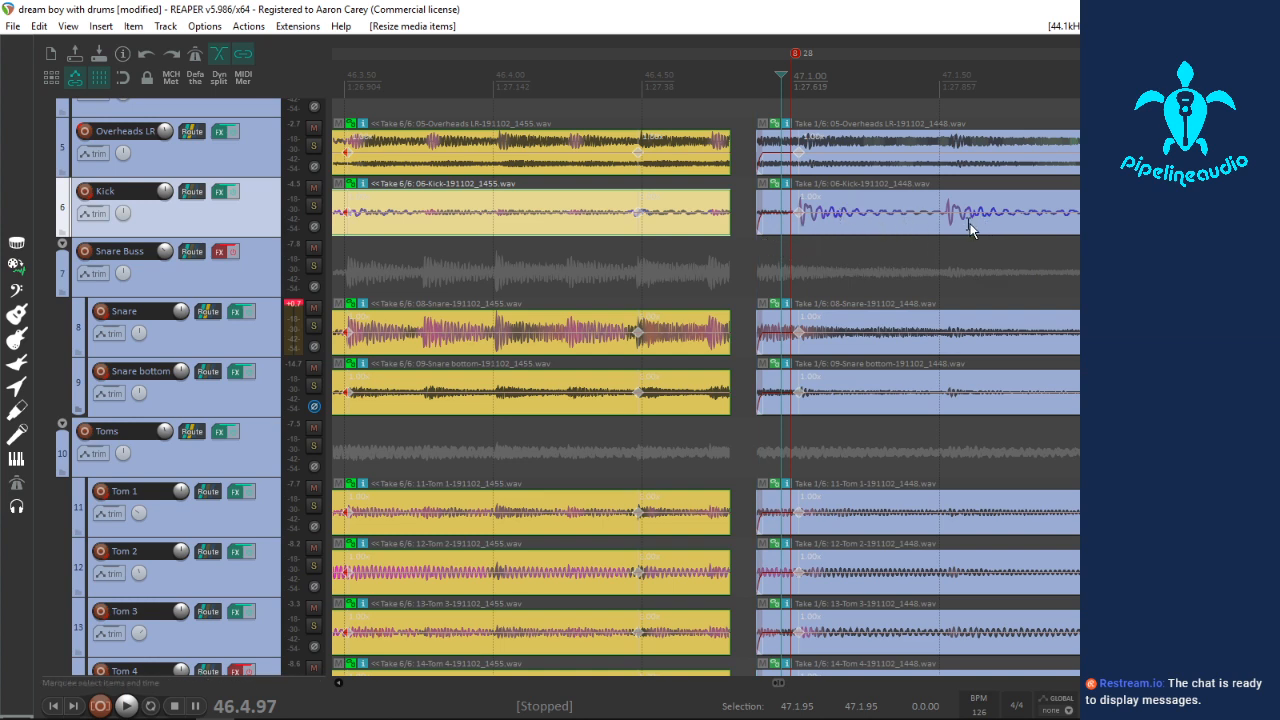
left_click_drag(970, 226, 770, 227)
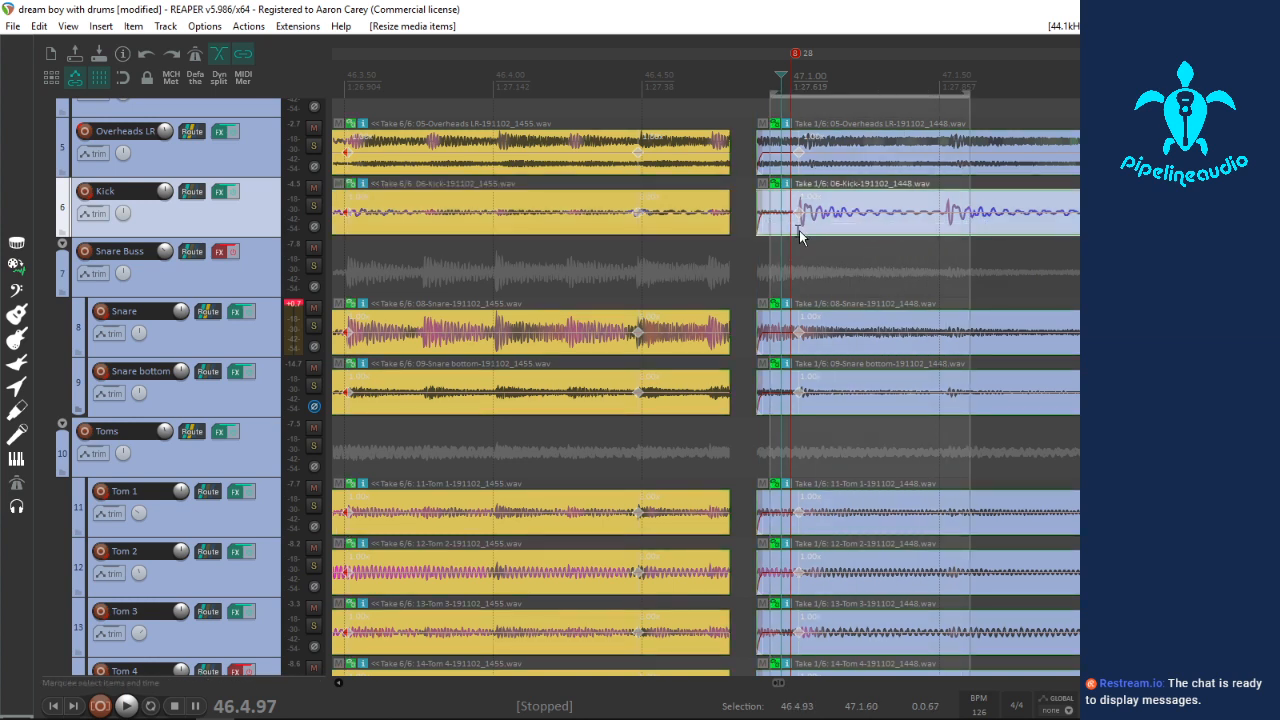
left_click(845, 219)
key("q")
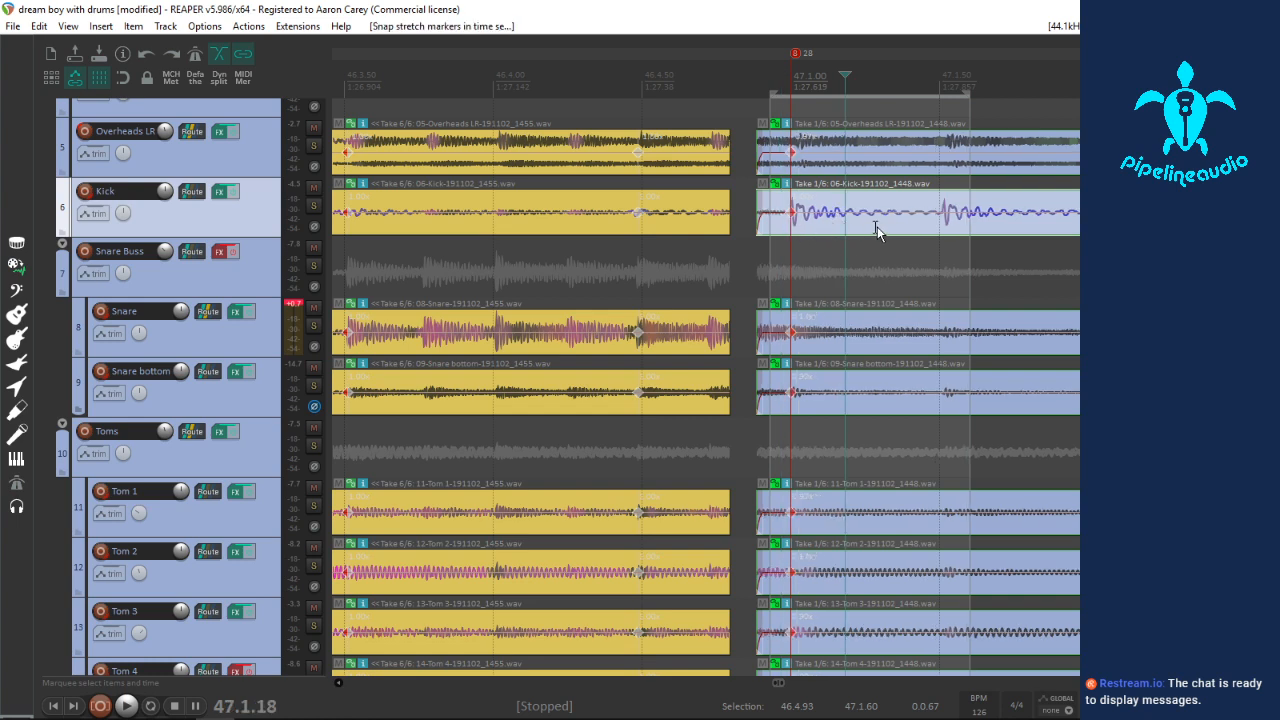
left_click(975, 197)
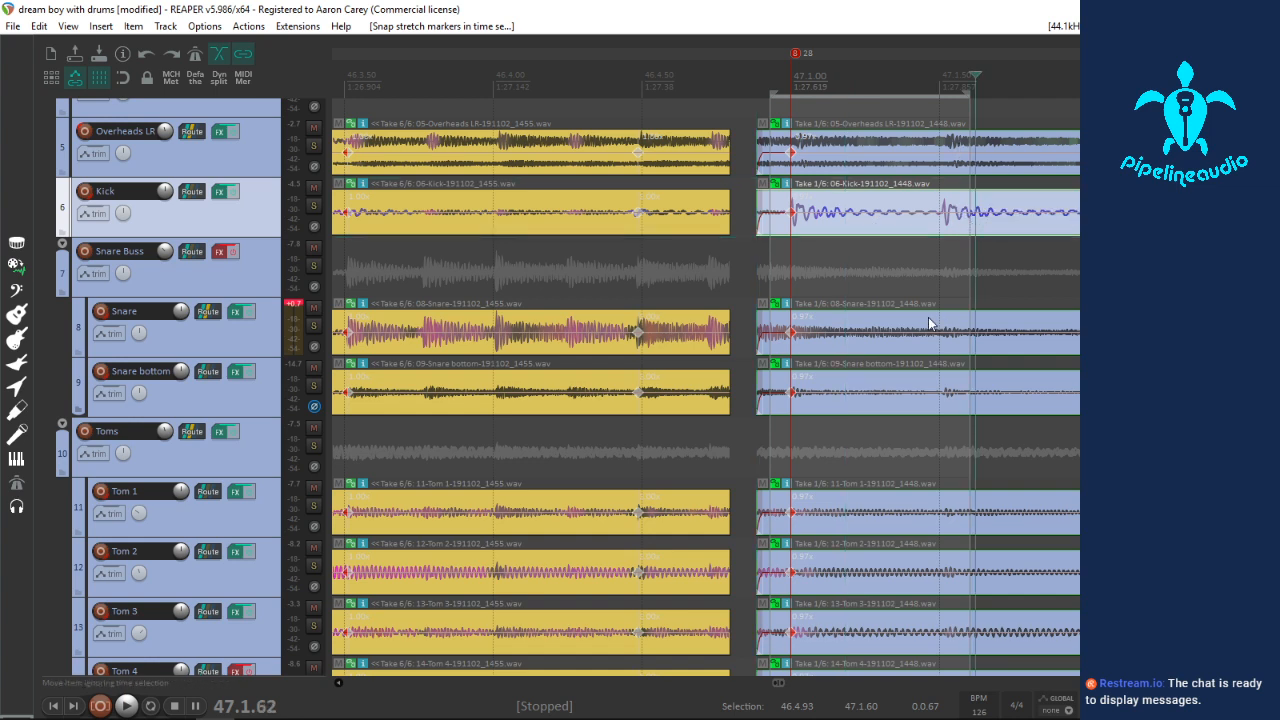
left_click(928, 305)
left_click(903, 201)
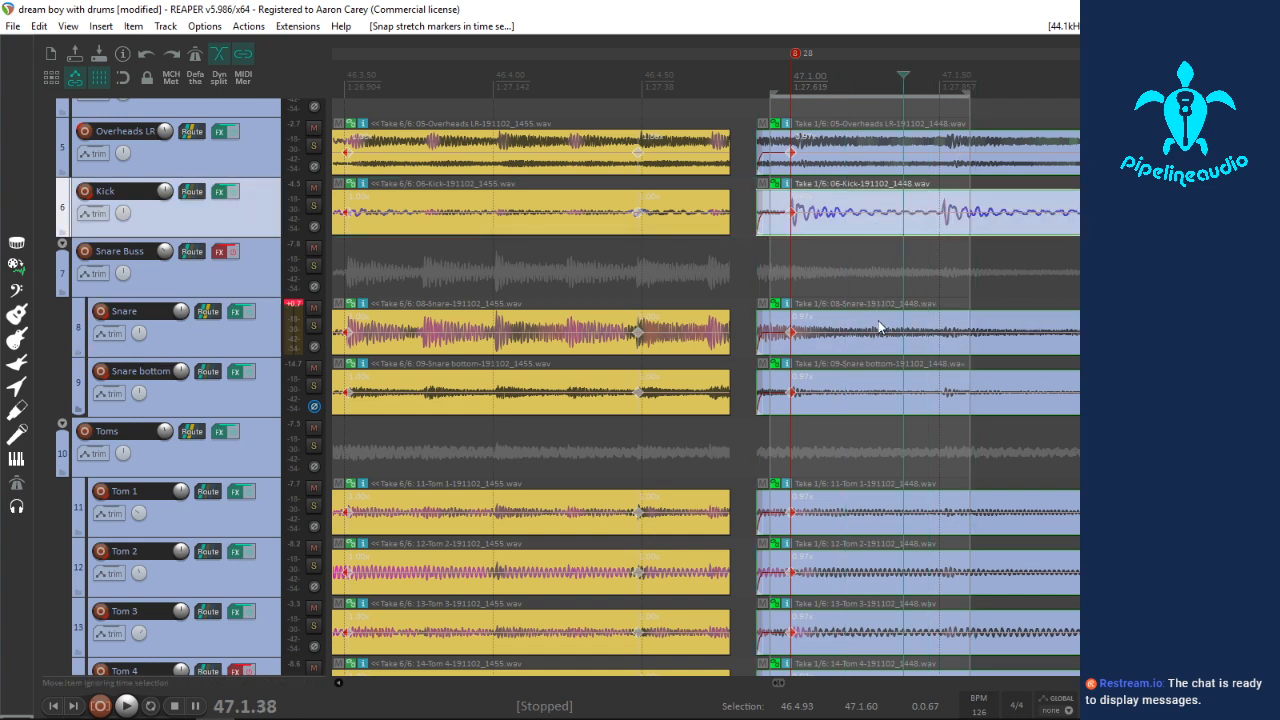
left_click(878, 320)
left_click(840, 225)
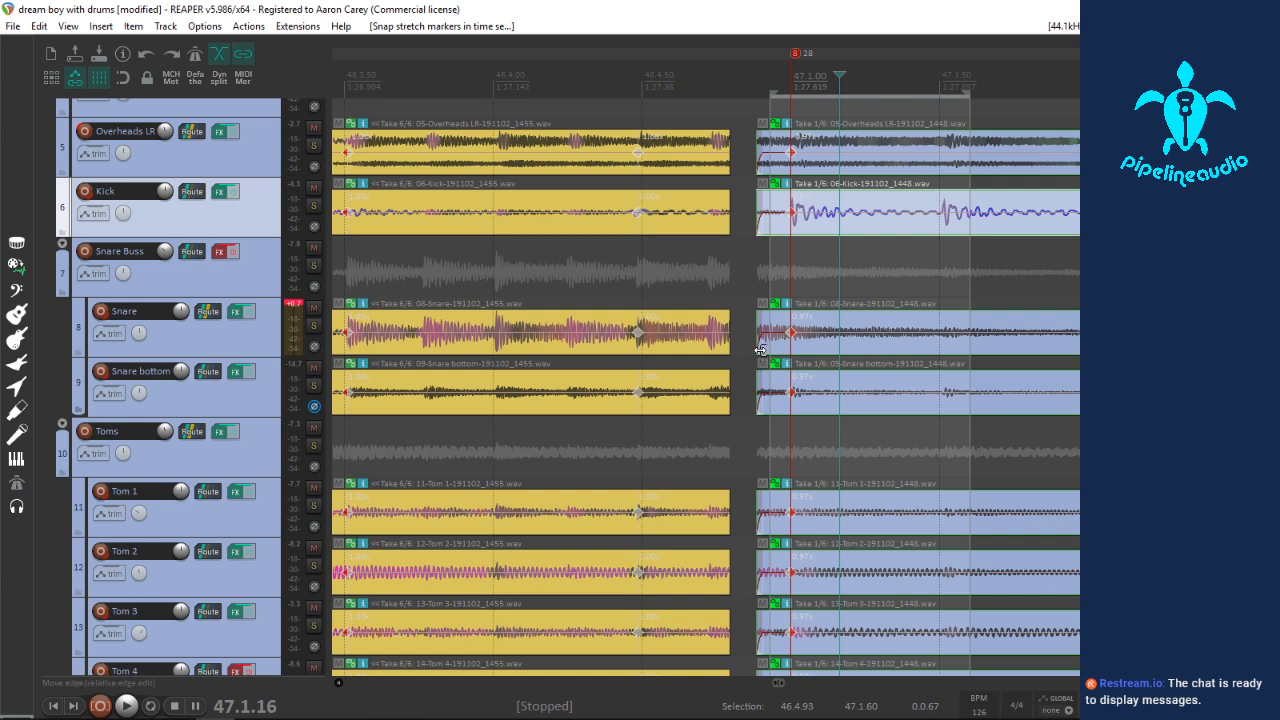
Step: Move the take change past the bar 47 kick and snap the take 6 stretch markers, with 46.4.85 to 47.1.16 selected, to the grid
left_click_drag(760, 365, 917, 358)
left_click_drag(727, 344, 861, 344)
left_click_drag(749, 349, 835, 345)
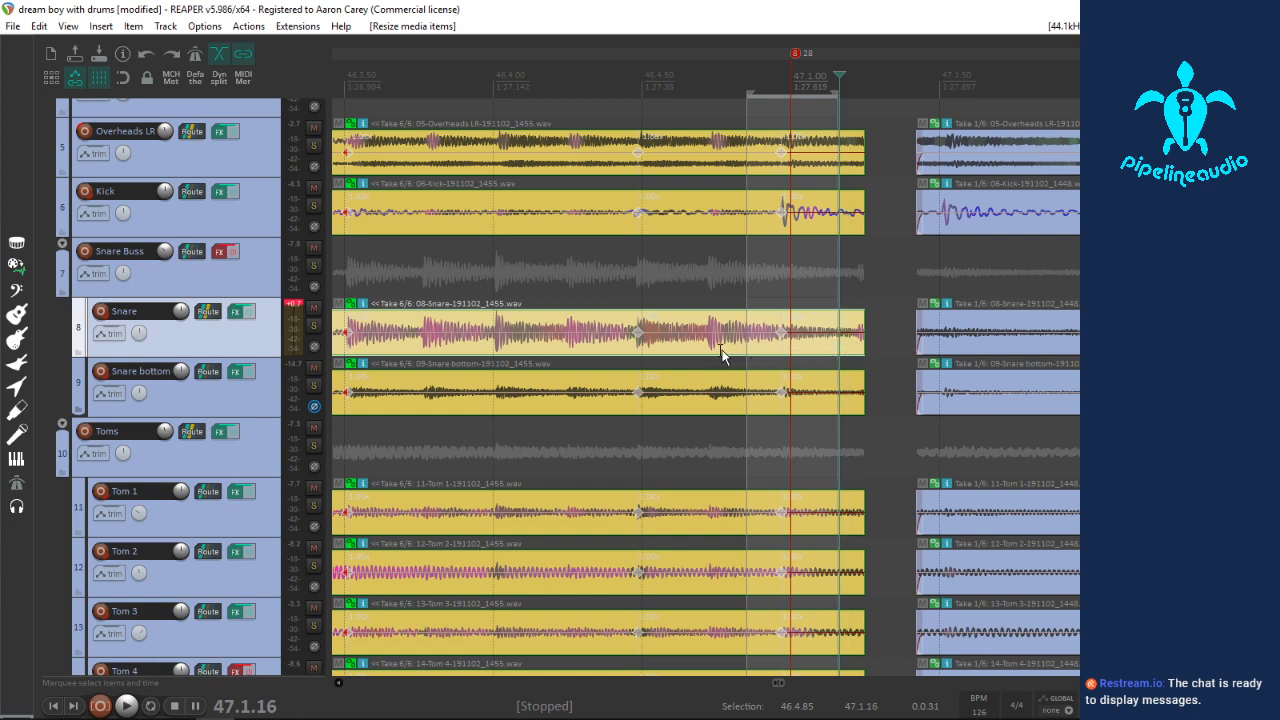
key("q")
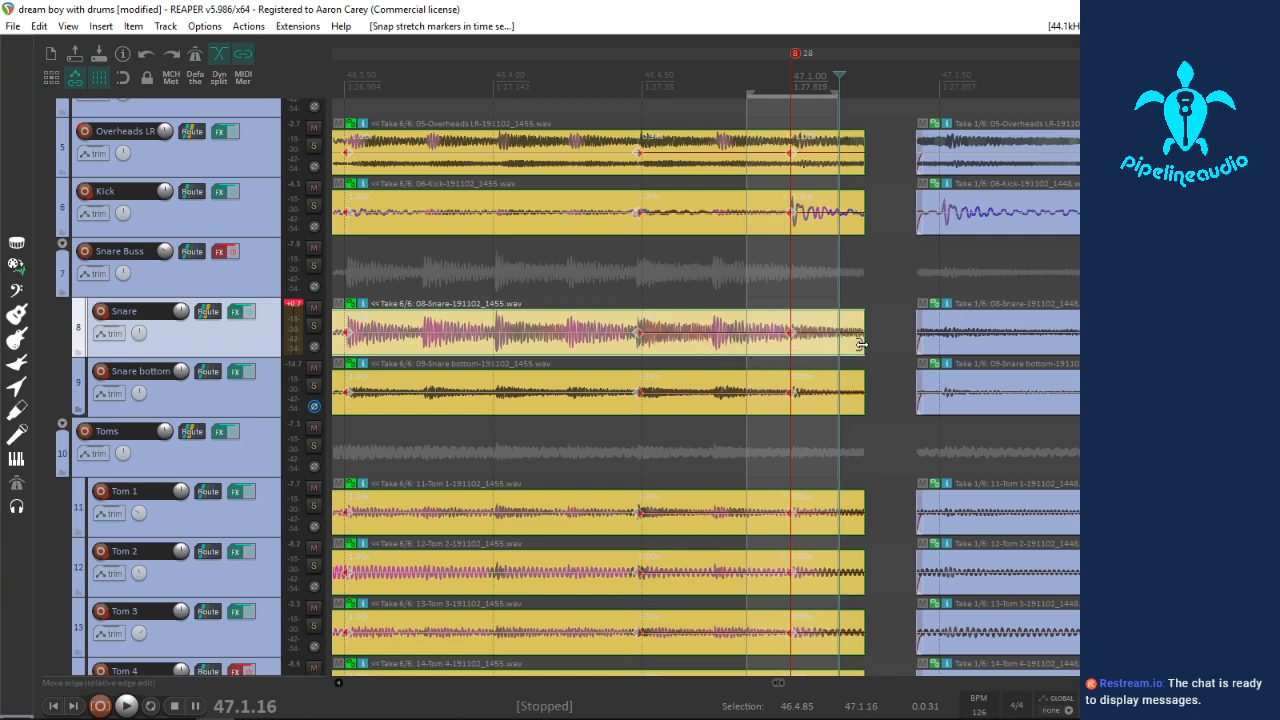
Step: Join the take 6 and take 1 drum items just before bar 47 with a short crossfade and adjust its length
left_click_drag(861, 344, 780, 372)
left_click_drag(916, 346, 787, 348)
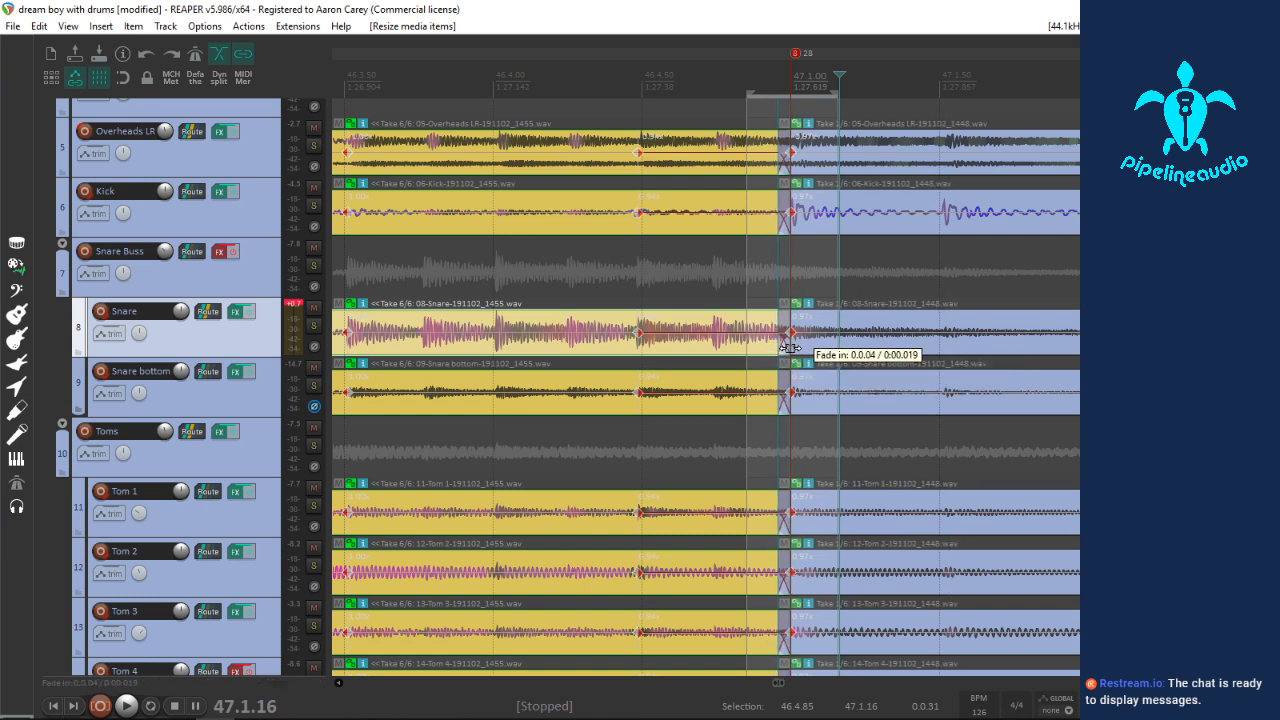
left_click_drag(790, 348, 786, 350)
Step: Play back the drum edit into bar 47 from several start points, including 46.3.72 and 46.4.09
key("space")
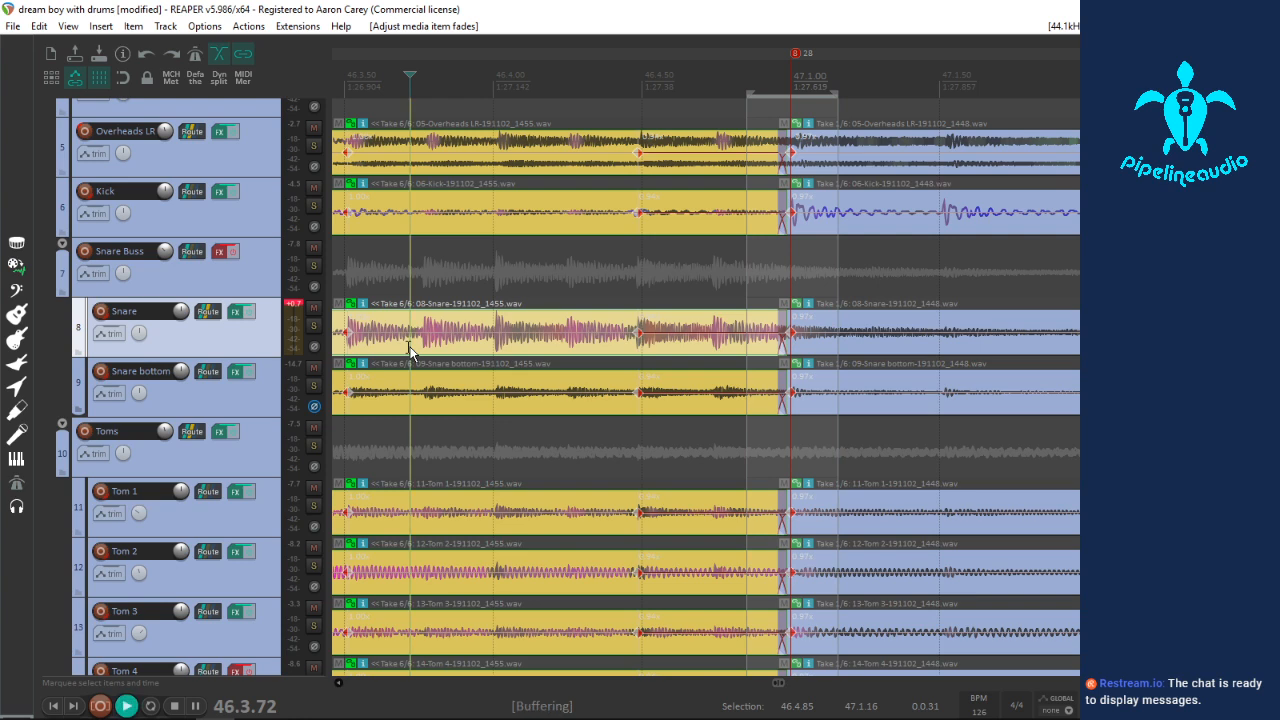
scroll(812, 355, "down", 5)
scroll(812, 355, "down", 4)
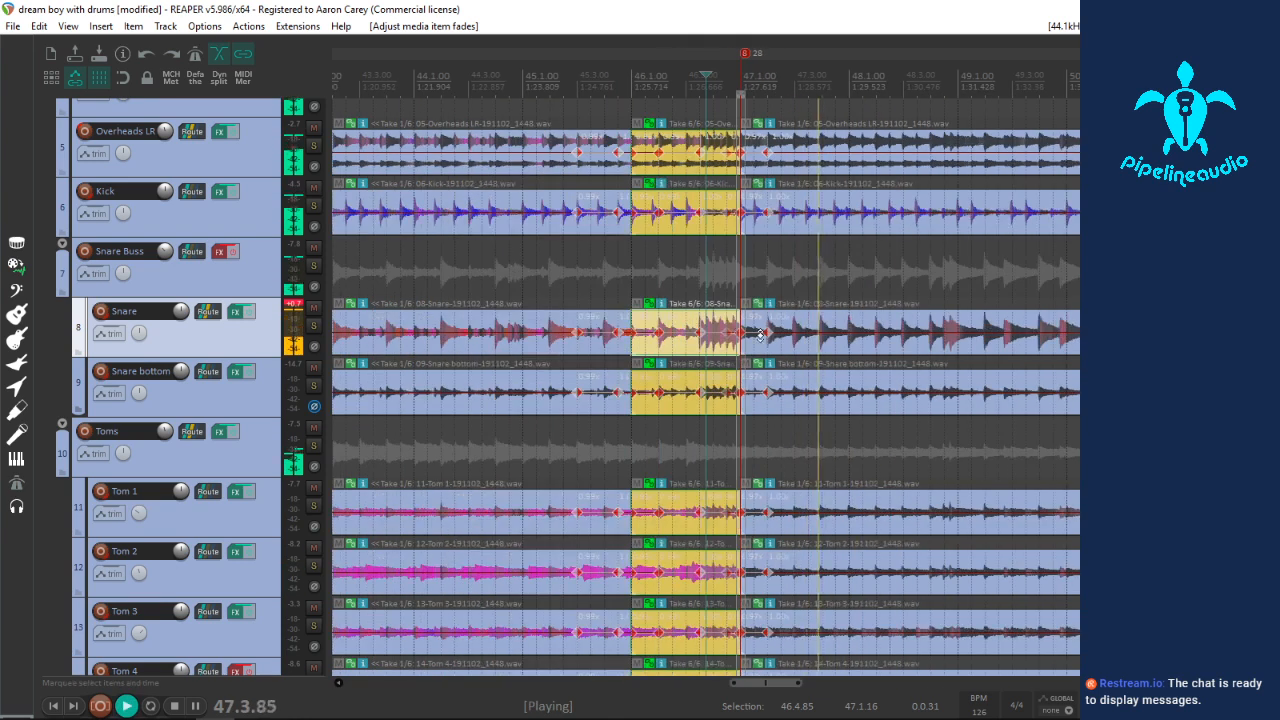
key("space")
left_click(541, 345)
left_click(480, 361)
key("space")
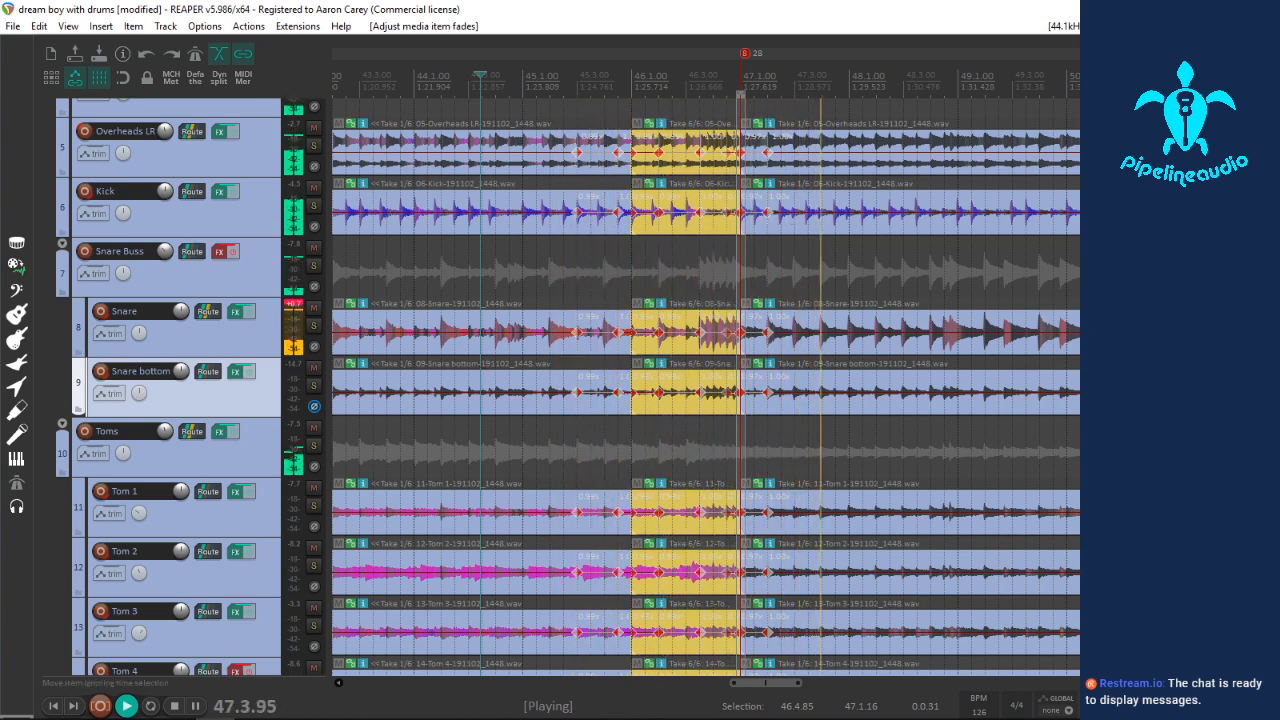
key("space")
left_click(715, 77)
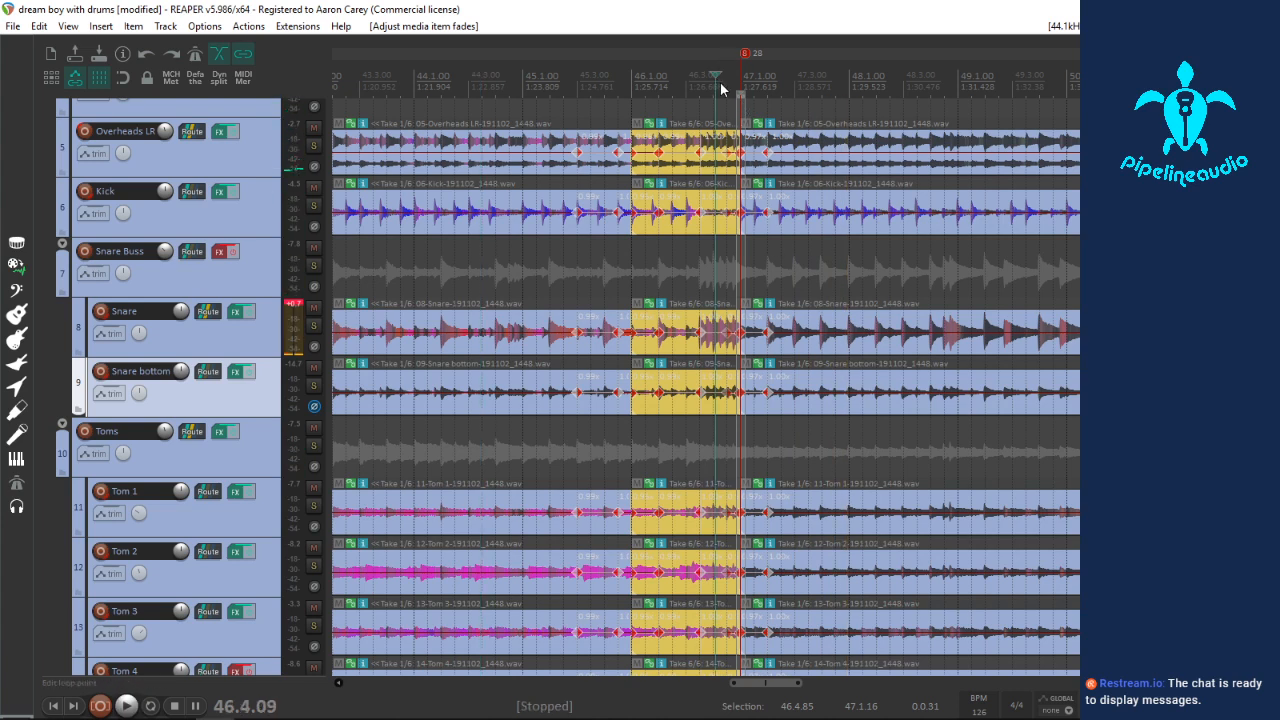
key("space")
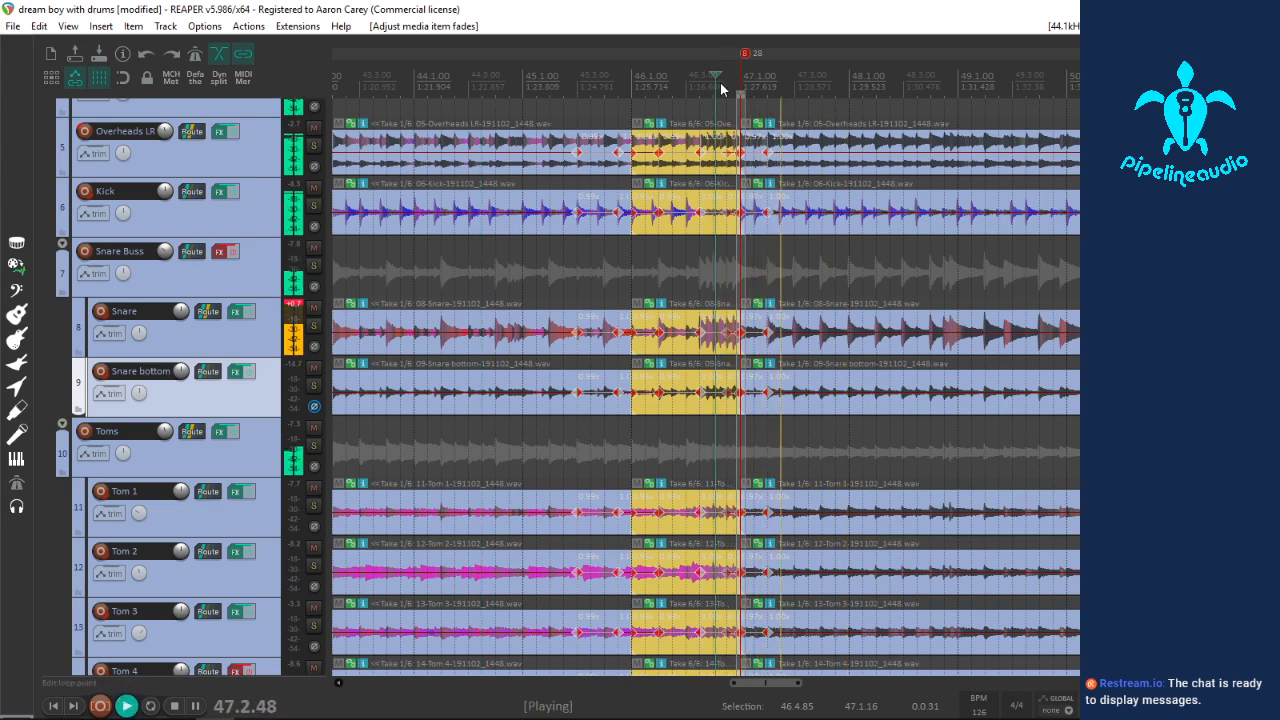
key("space")
key("space")
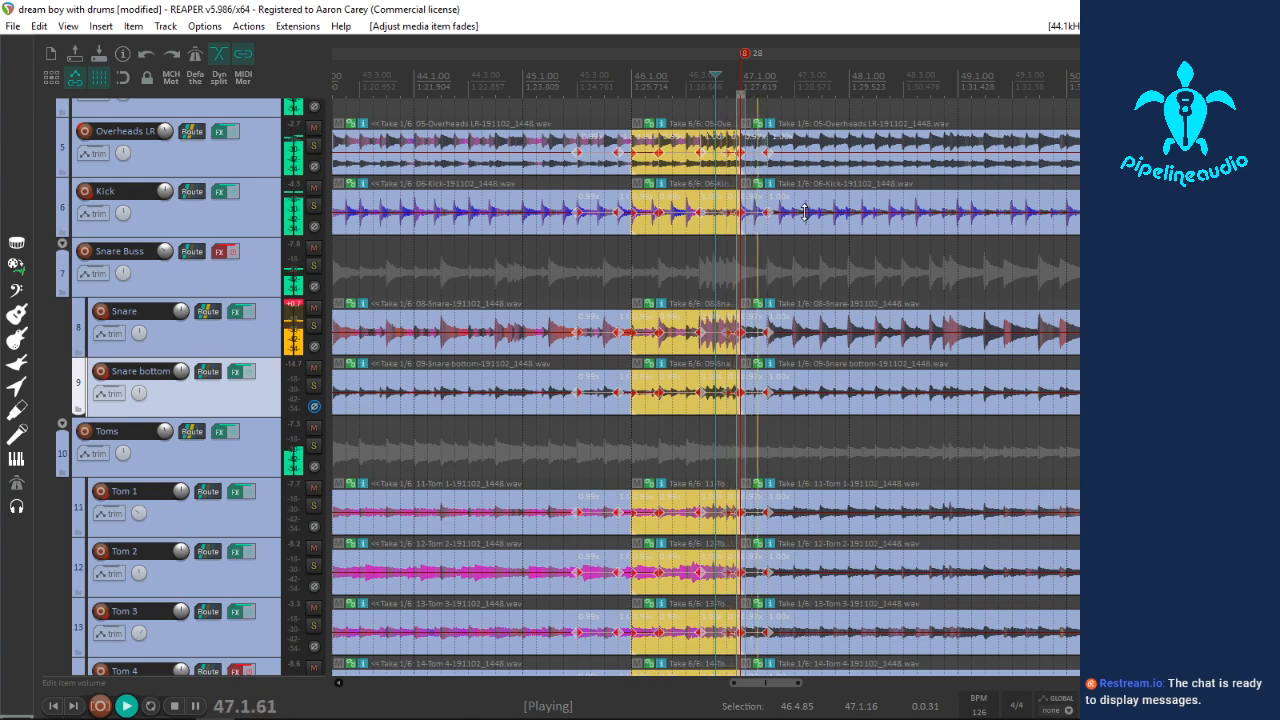
key("space")
Step: Inspect the bar 47 take change closely and play it back from 46.4.69
left_click(786, 212)
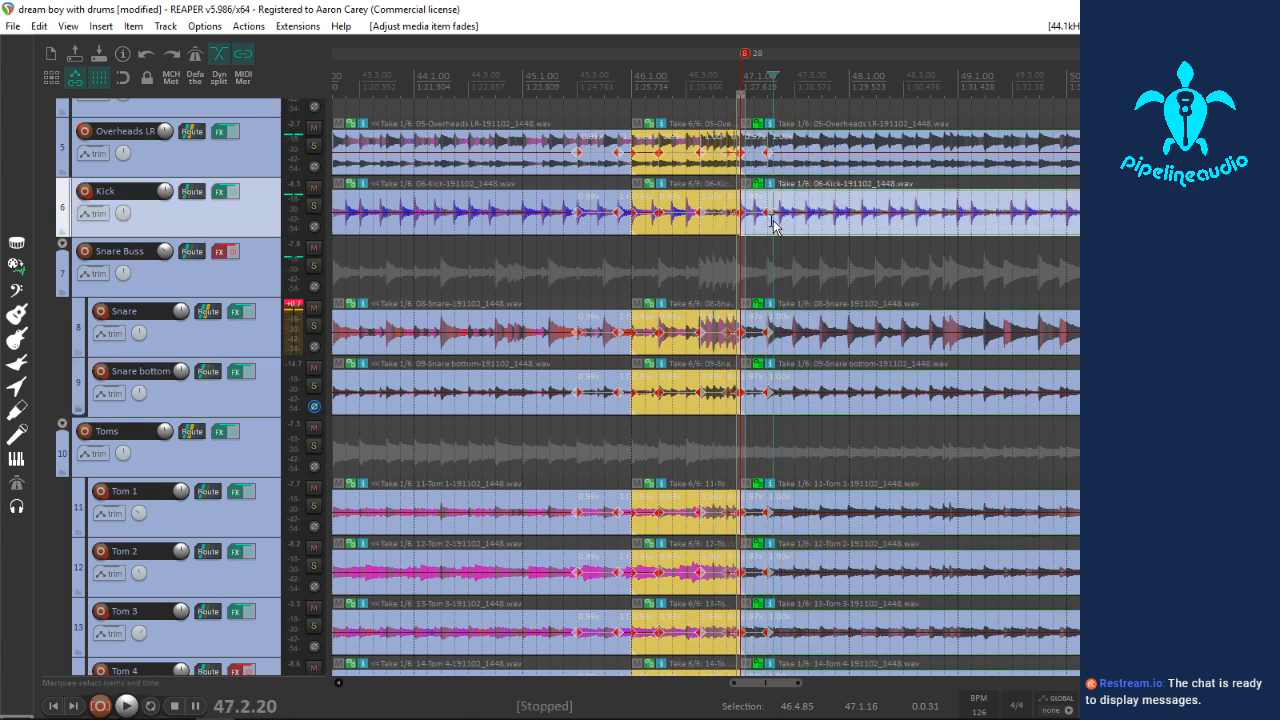
scroll(780, 226, "up", 5)
scroll(780, 228, "down", 2)
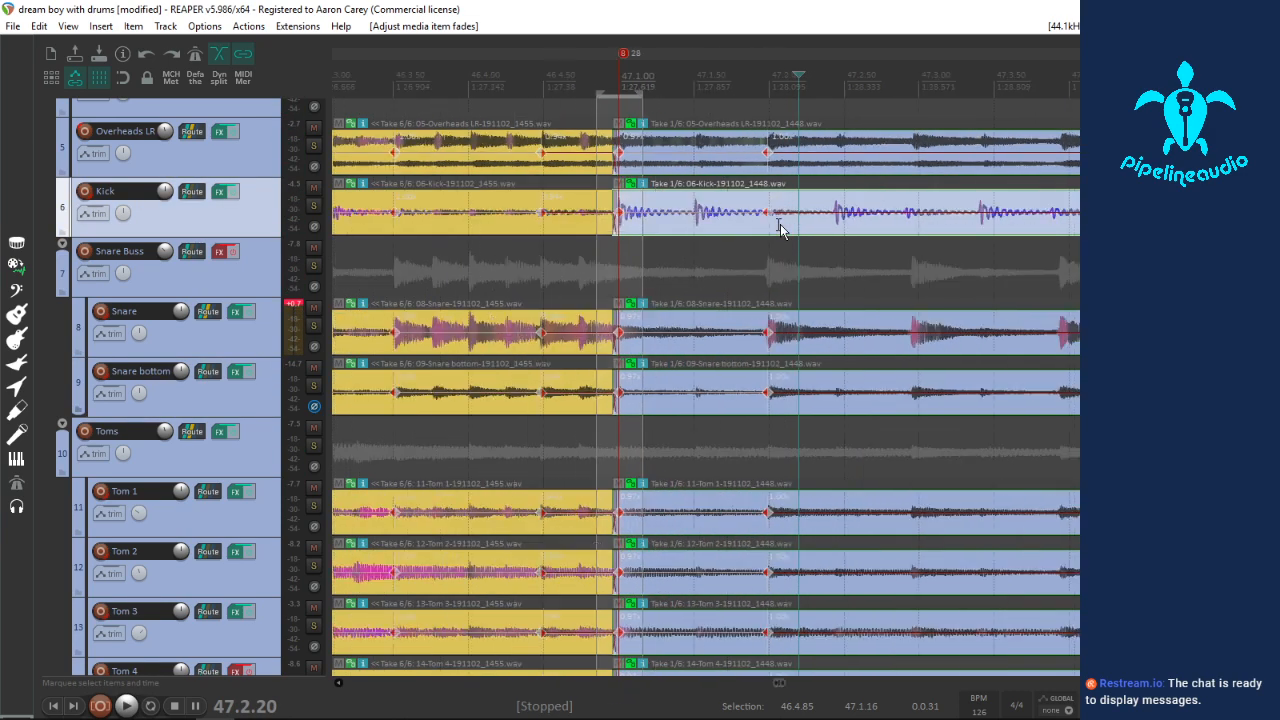
left_click(573, 226)
key("space")
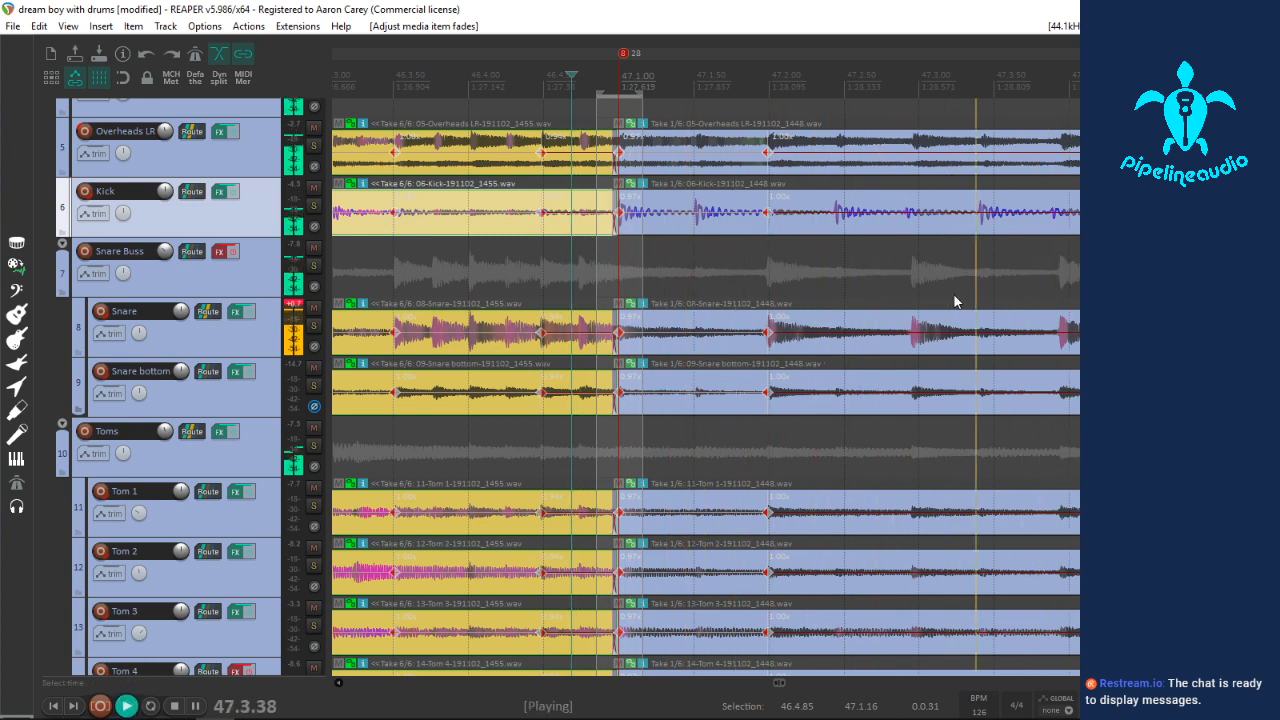
key("space")
scroll(1008, 286, "down", 2)
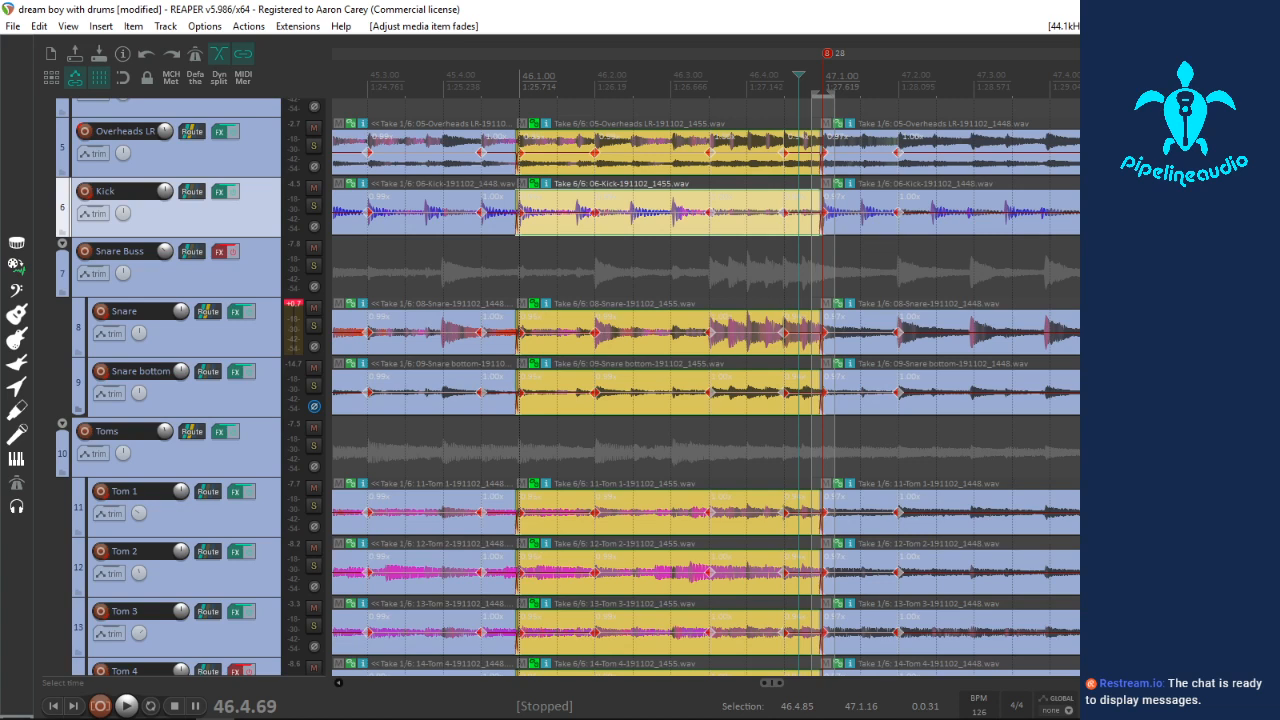
Step: Add stretch markers to the grouped take 1 drum items on the hits at 48.4.96 and 47.4.97
left_click(1120, 338)
scroll(1120, 338, "up", 4)
scroll(1120, 338, "down", 3)
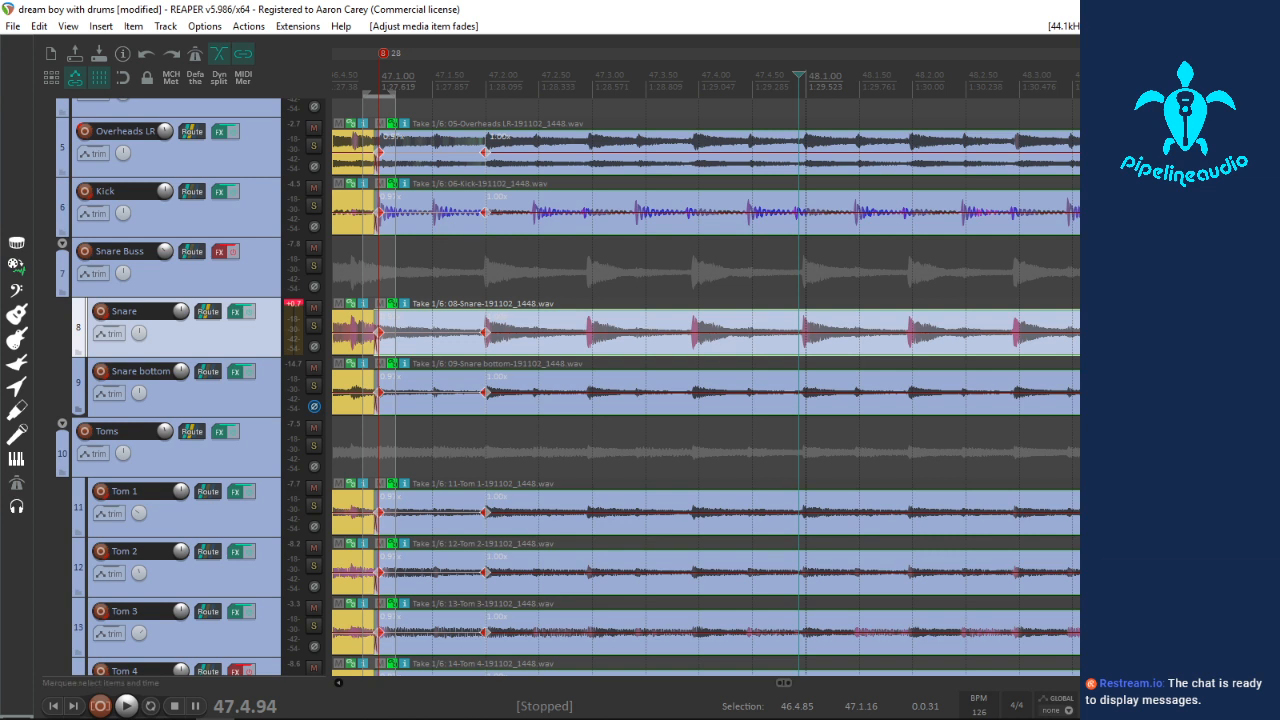
left_click(1223, 212)
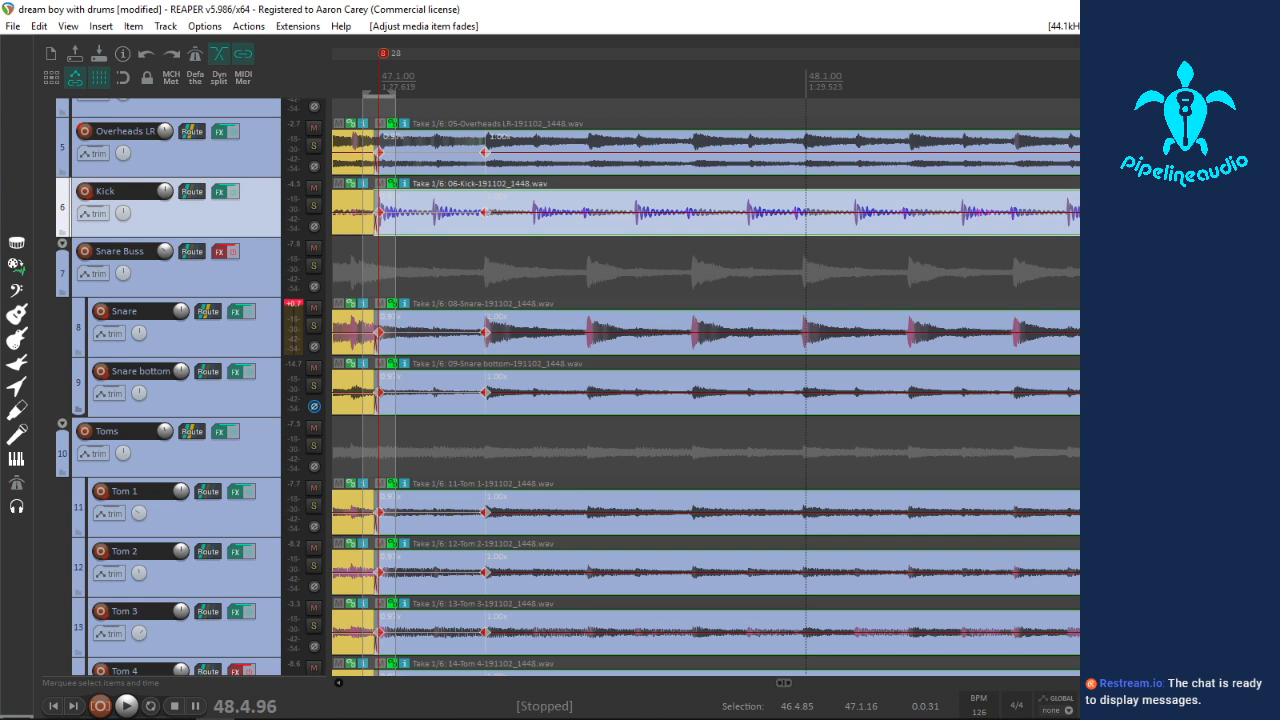
left_click(780, 352)
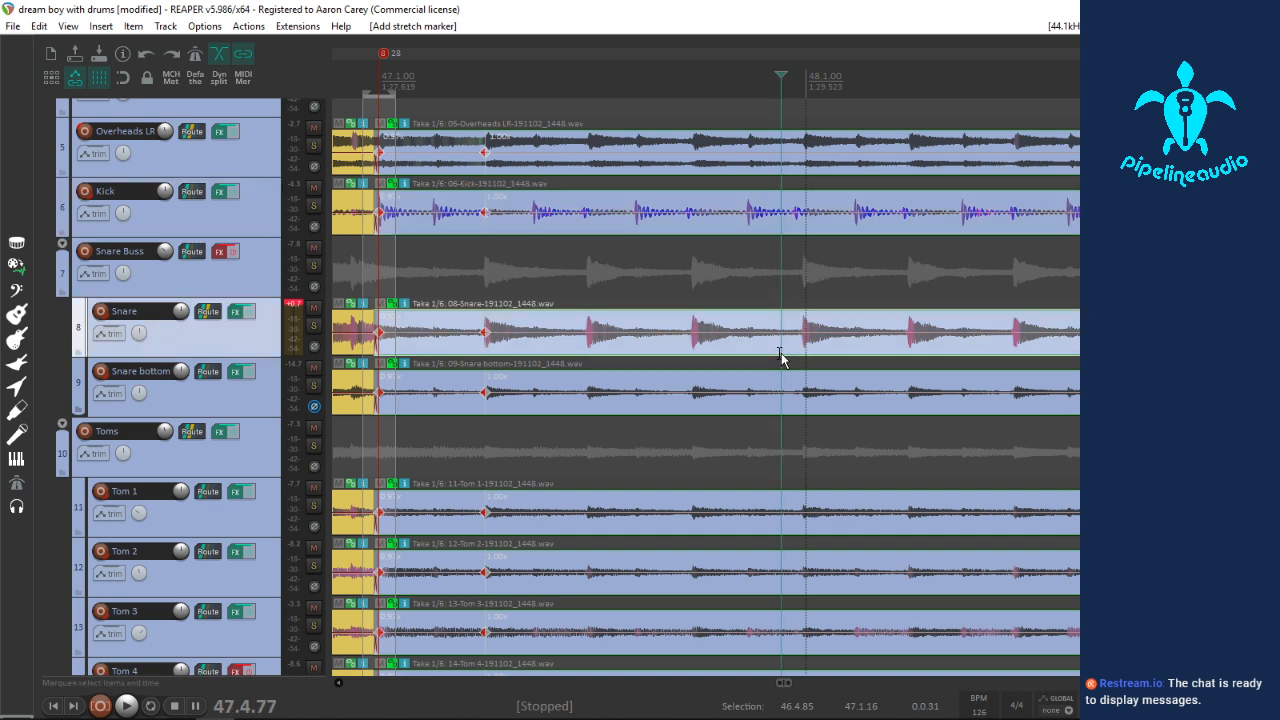
key("Tab")
key("shift+w")
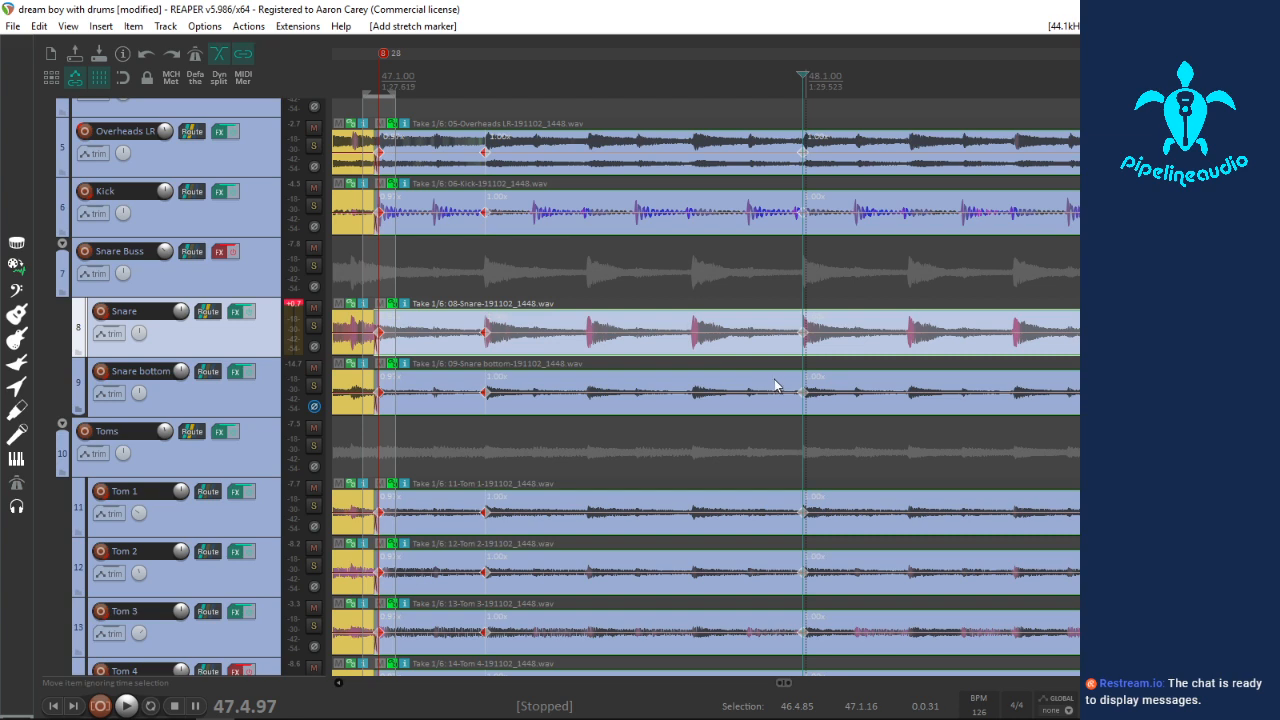
Step: Add a take 1 stretch marker on the kick at 50.1.00 and snap the markers to the grid with 47.4.37 to 49.1.90 selected
scroll(1070, 364, "down", 2)
scroll(706, 380, "down", 3)
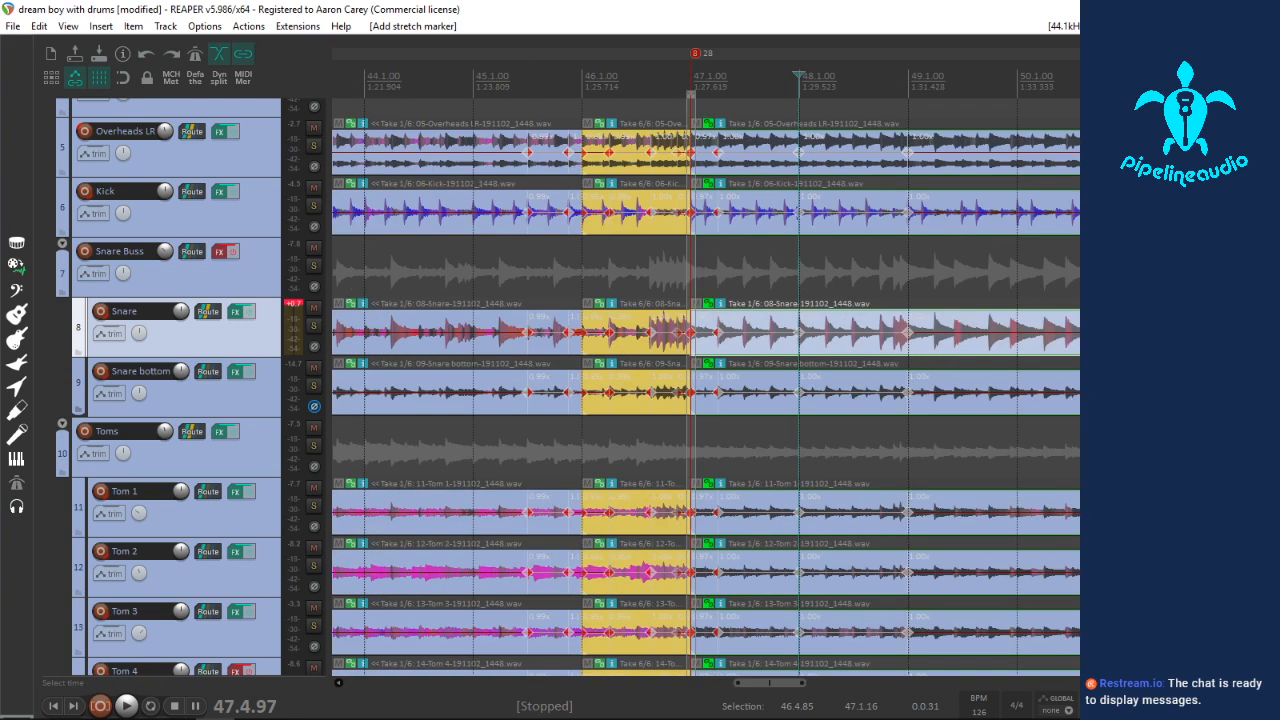
left_click(1007, 228)
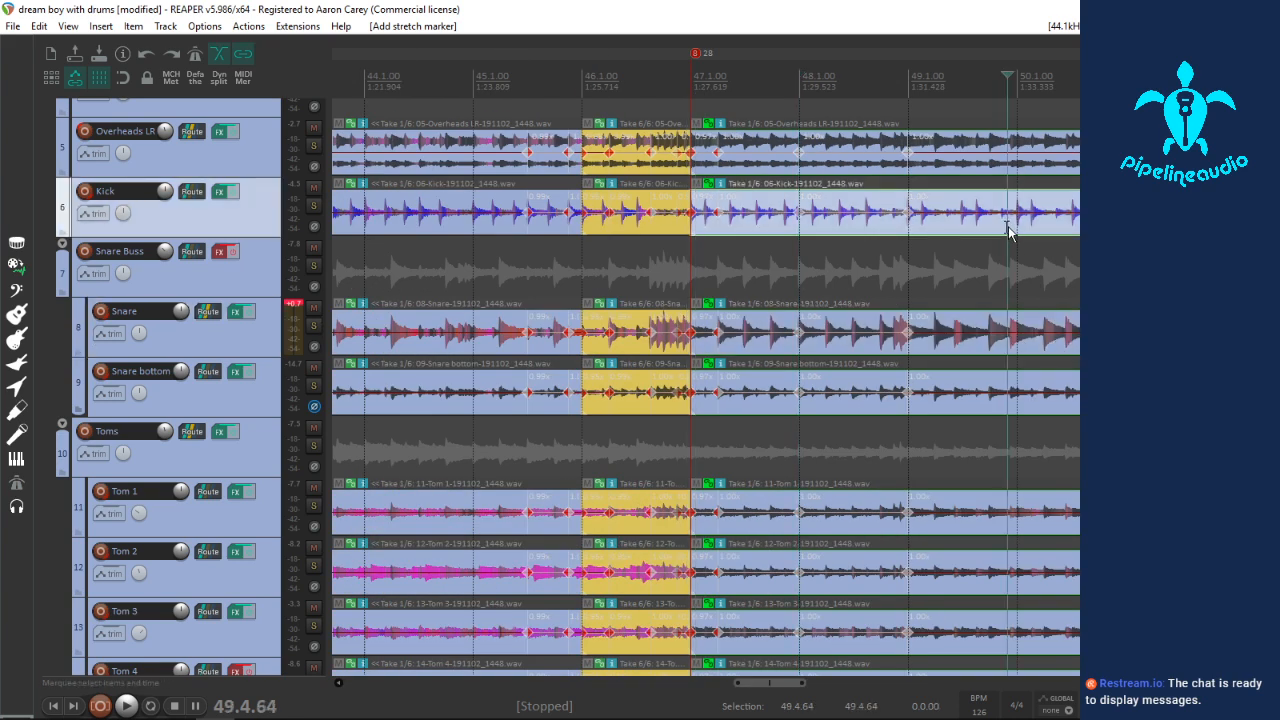
key("Tab")
key("shift+w")
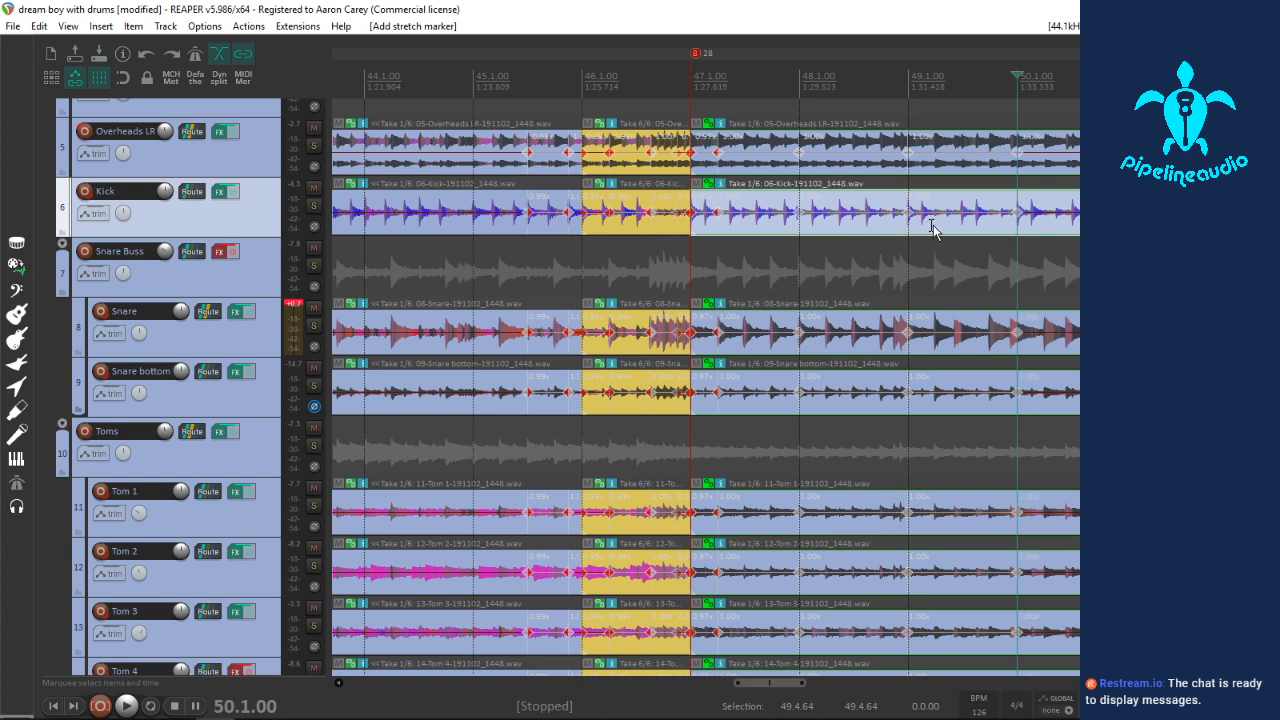
left_click_drag(931, 228, 783, 237)
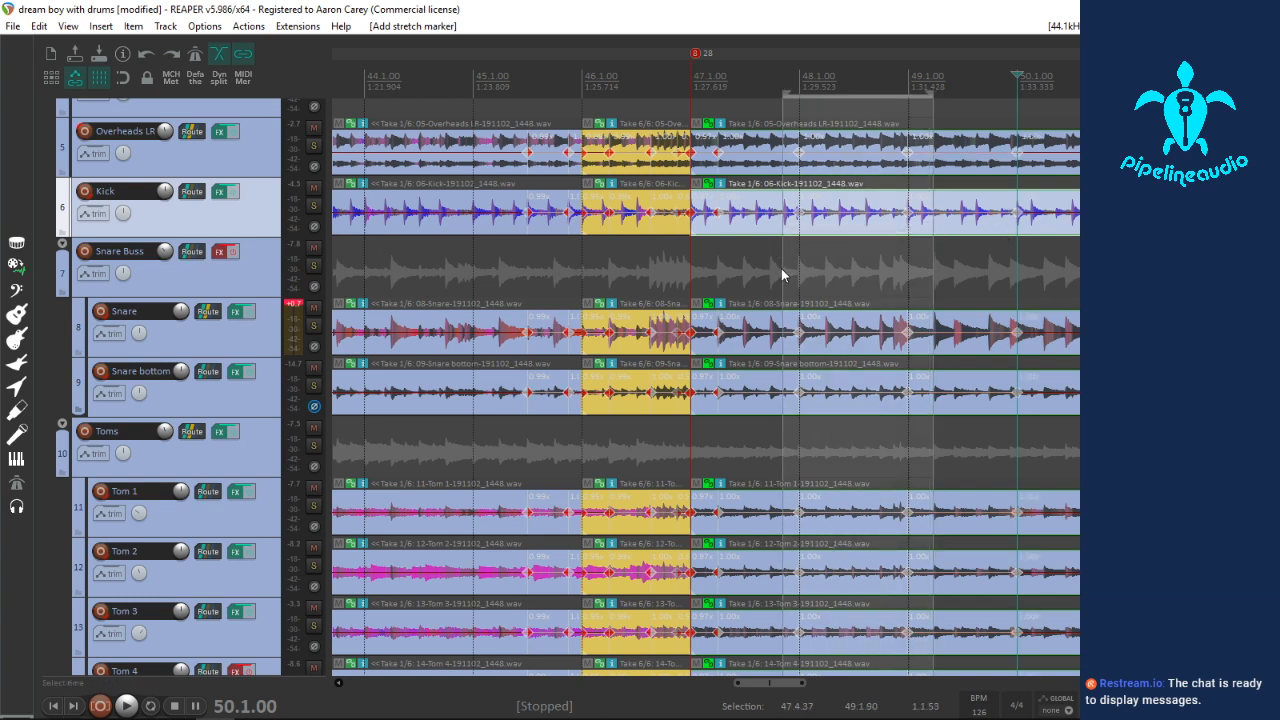
key("q")
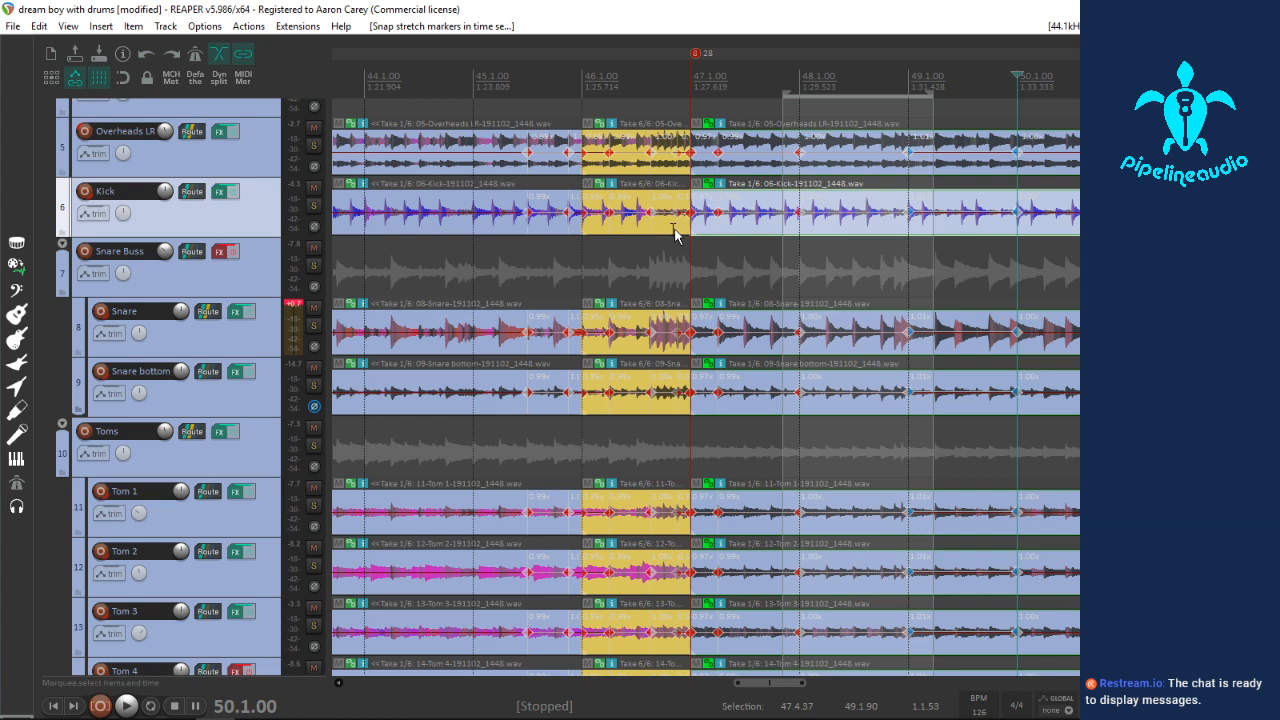
Step: Play back the snapped drums across bar 47, first from 46.4.40 and again from an earlier point in bar 46
left_click(675, 232)
key("space")
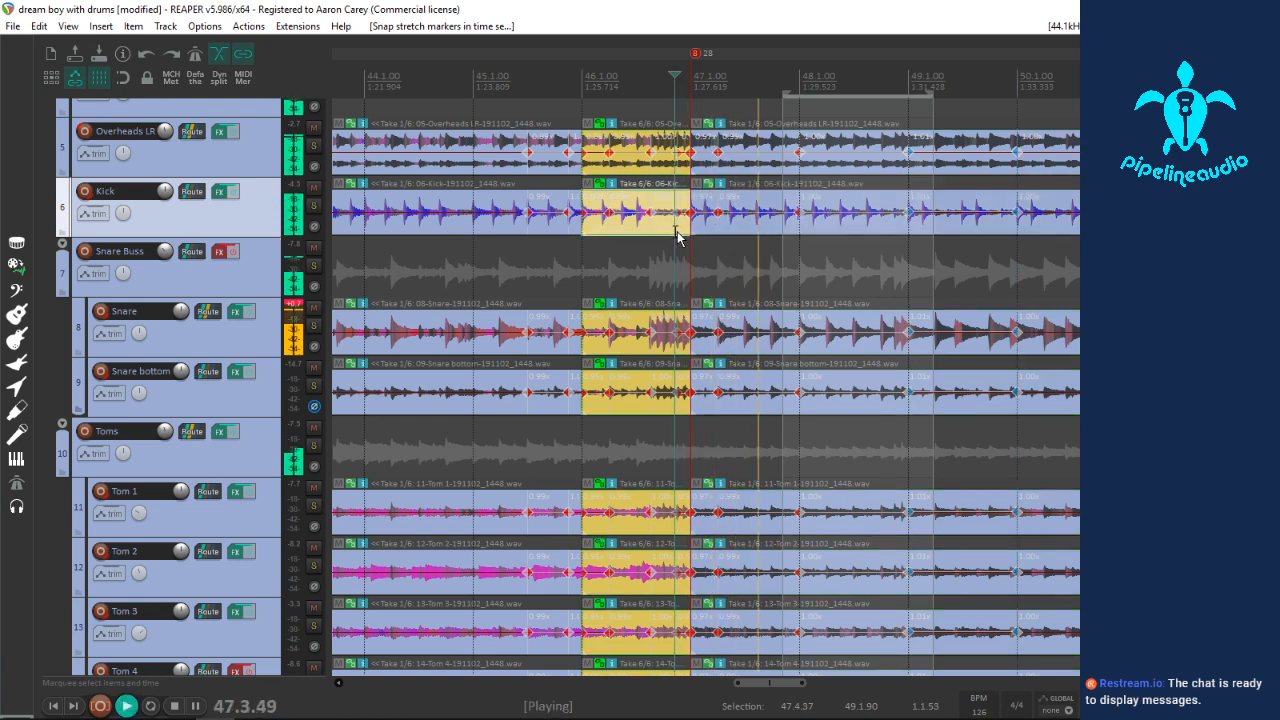
key("space")
key("space")
key("space")
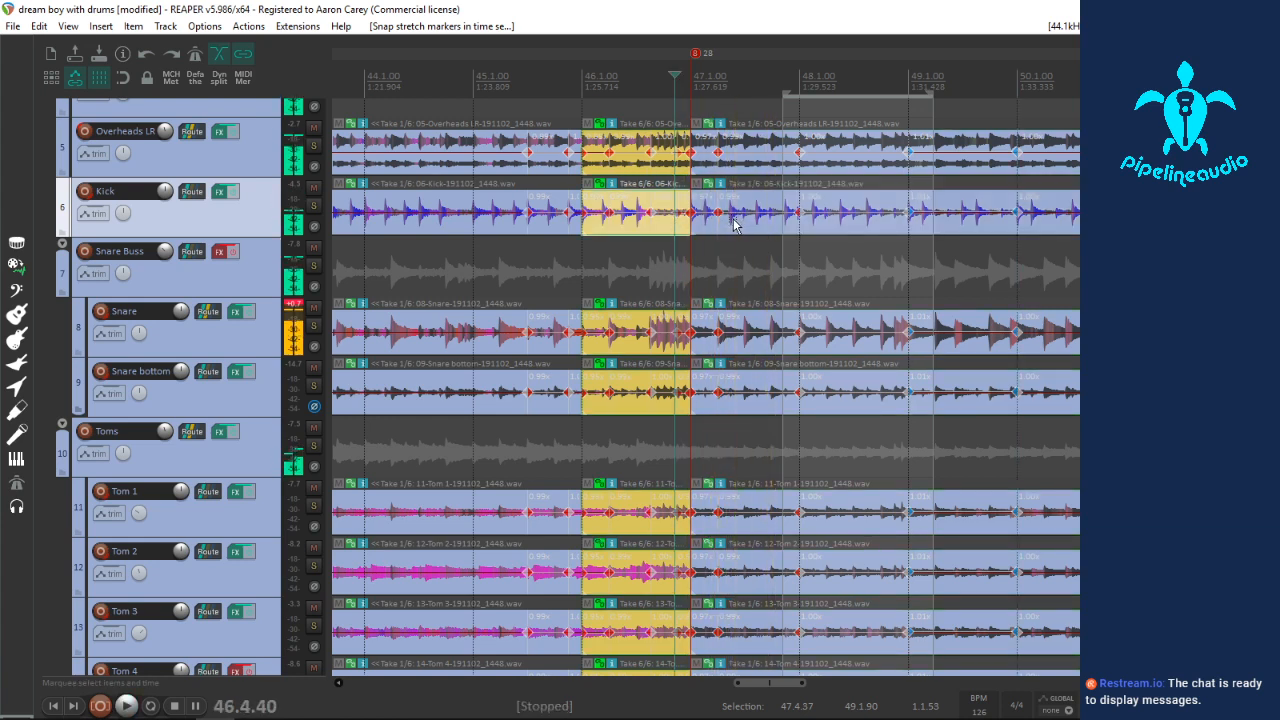
left_click(737, 224)
scroll(760, 228, "up", 3)
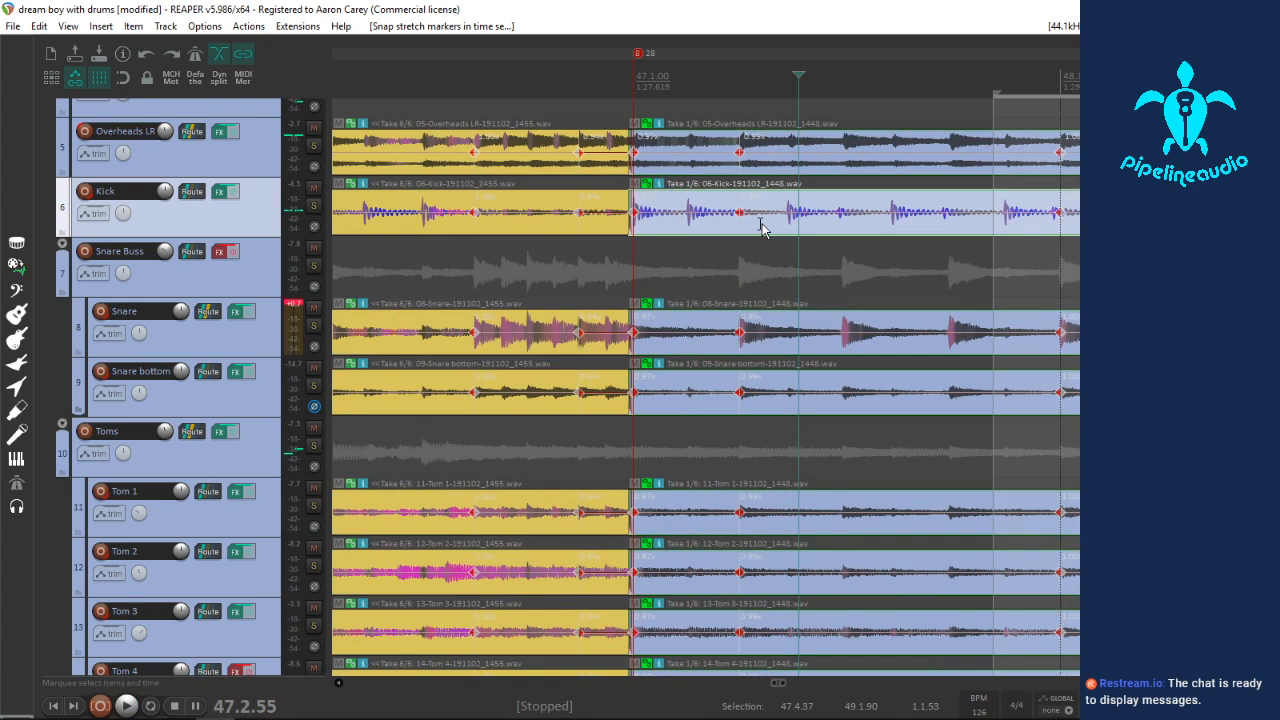
left_click(352, 228)
key("space")
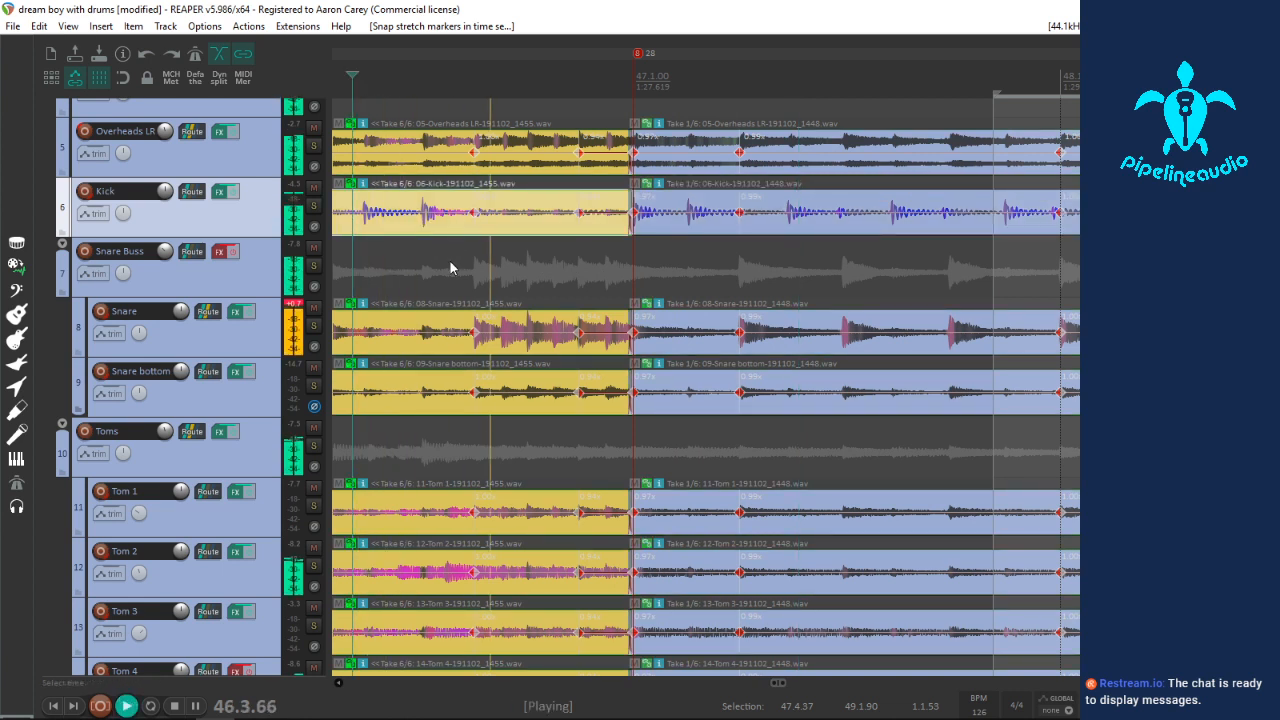
key("space")
key("space")
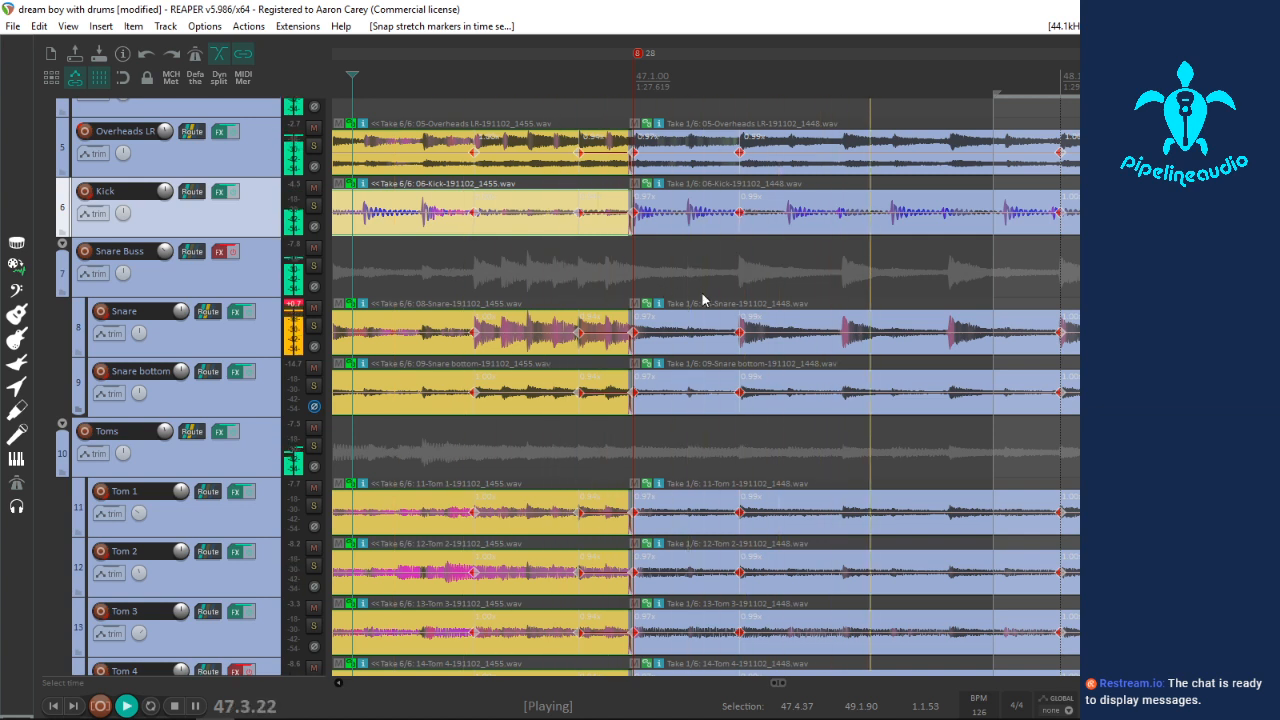
Step: Play back the snapped drums across the bar 47 take change once more from 46.2.37
key("space")
key("space")
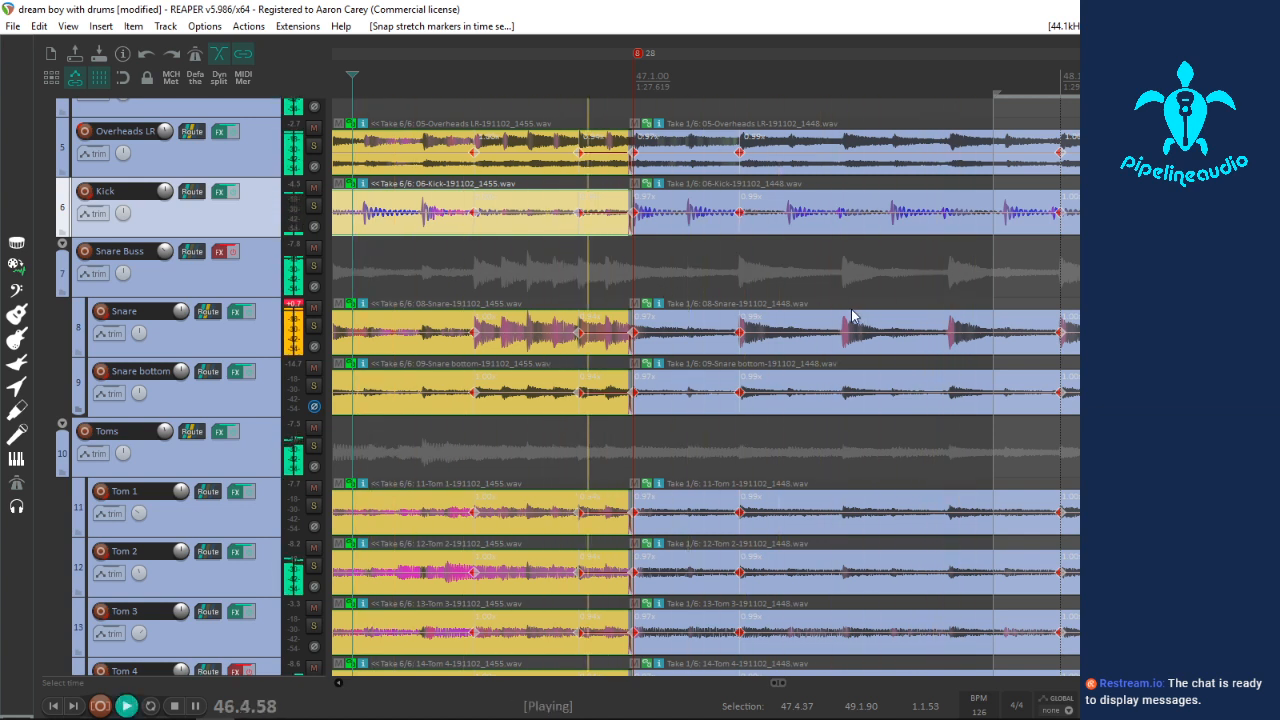
key("space")
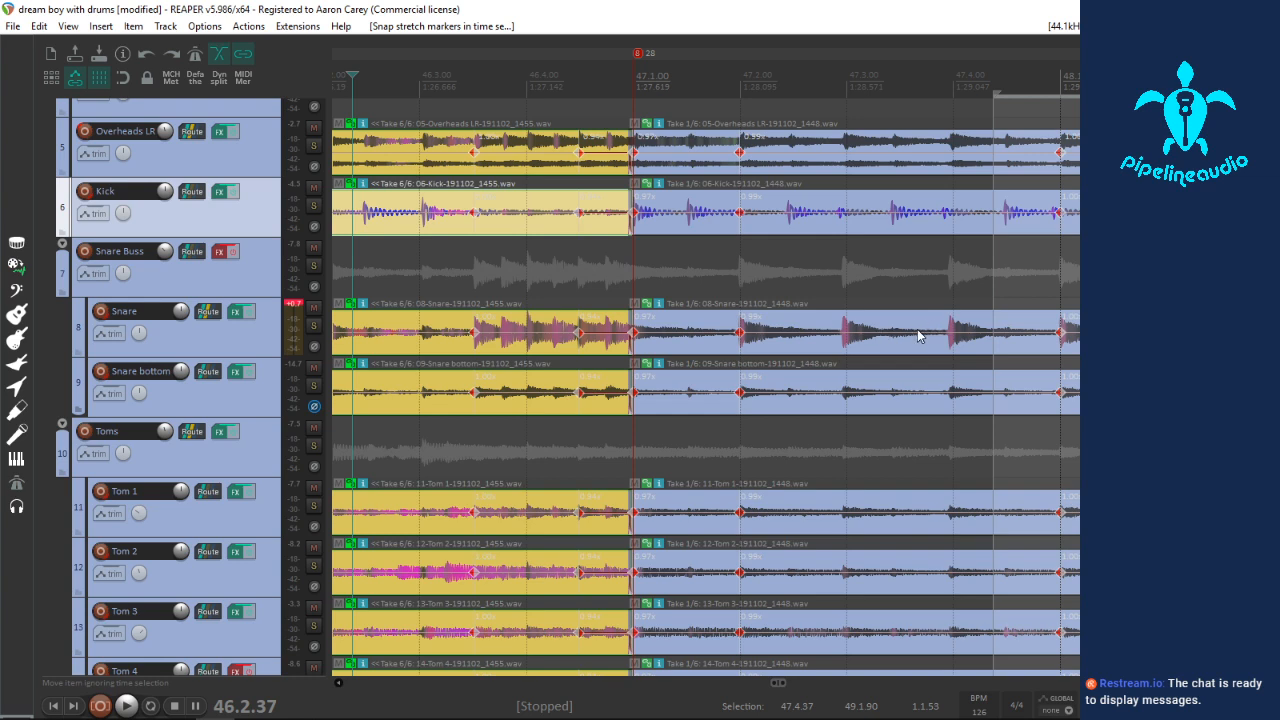
Step: Add a stretch marker on the take 1 kick at 47.2.45 and snap it to the grid with 47.2.33 to 47.2.72 selected
left_click(775, 226)
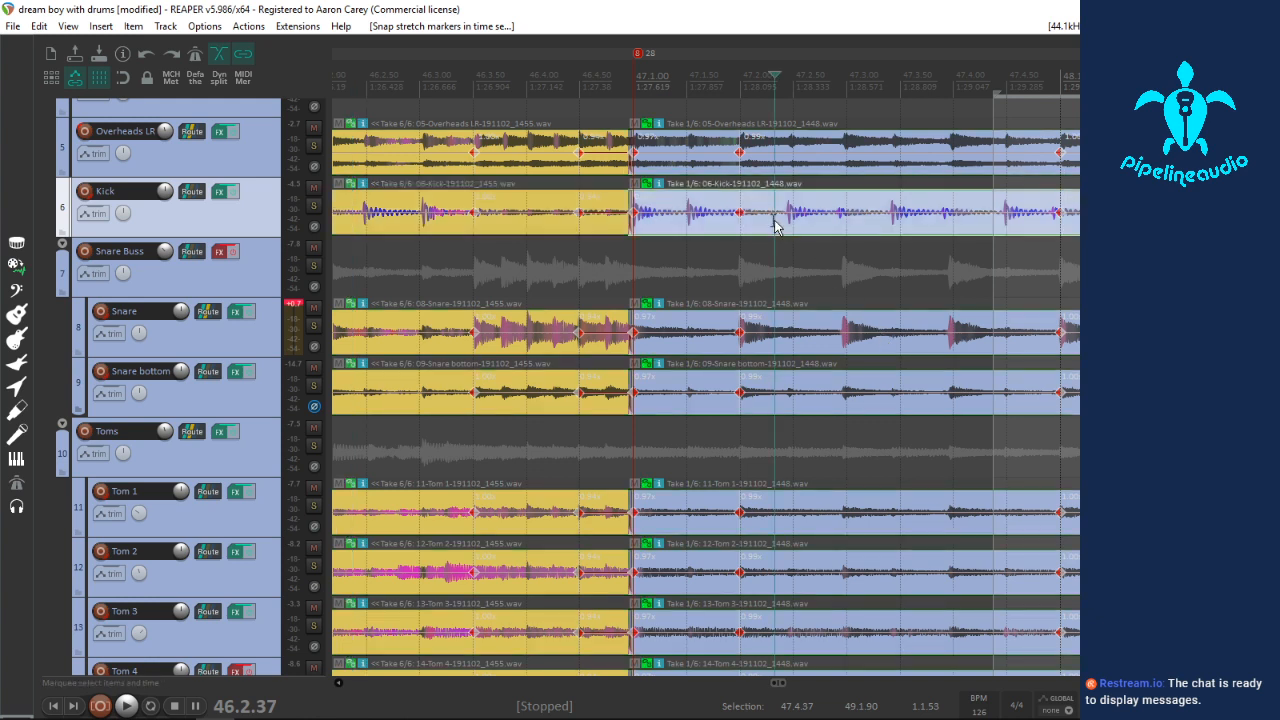
left_click(785, 233)
key("w")
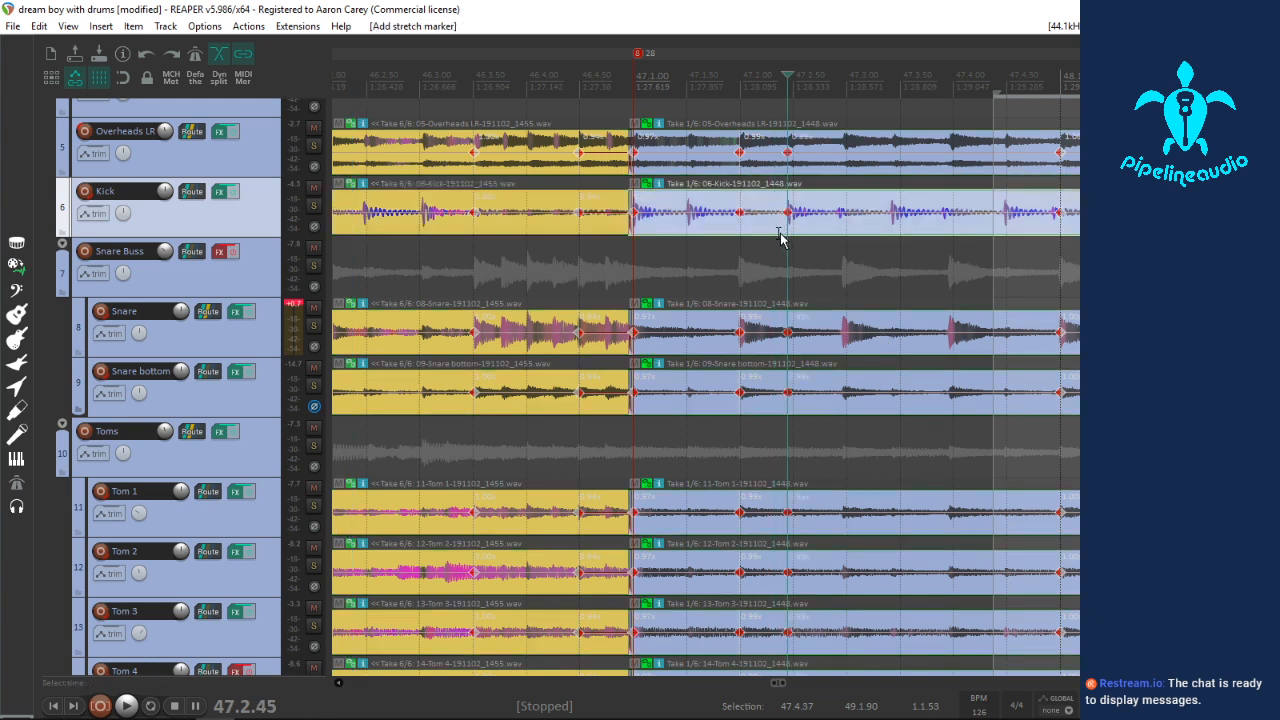
left_click_drag(775, 229, 816, 234)
key("q")
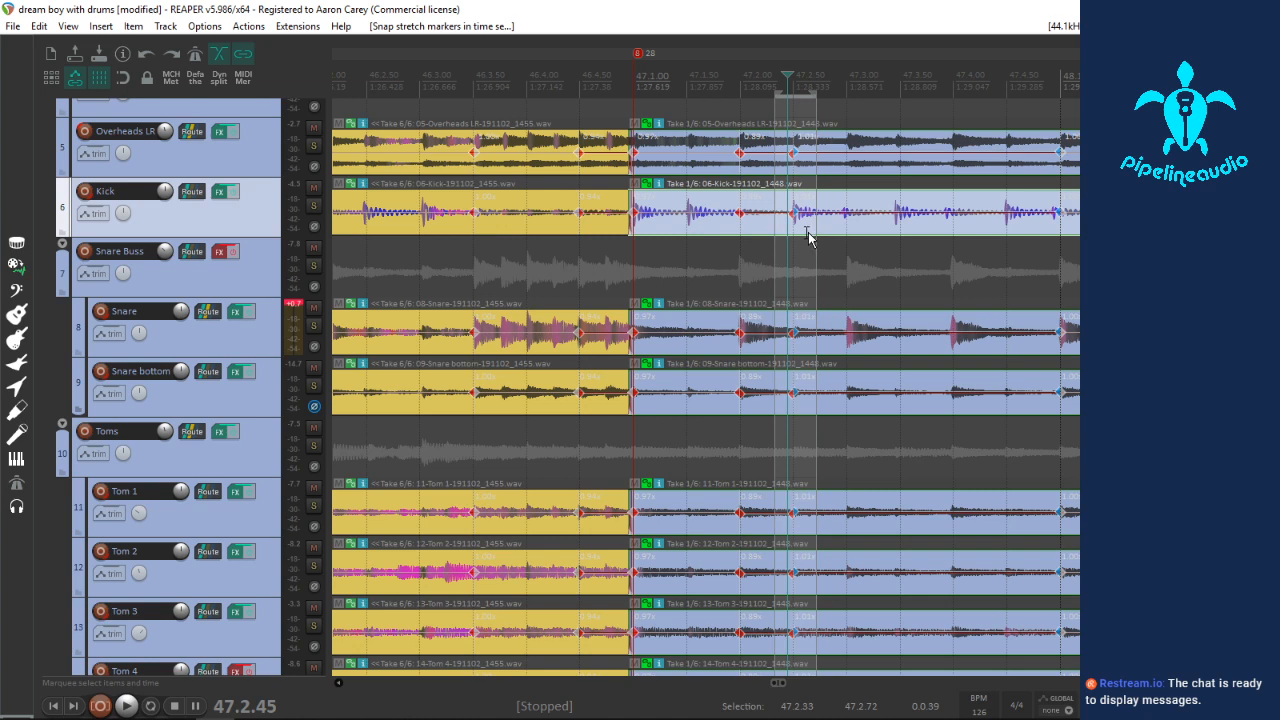
Step: Play back the comped drums from the end of the bar 46 take 6 section through to bar 58
left_click(493, 213)
key("space")
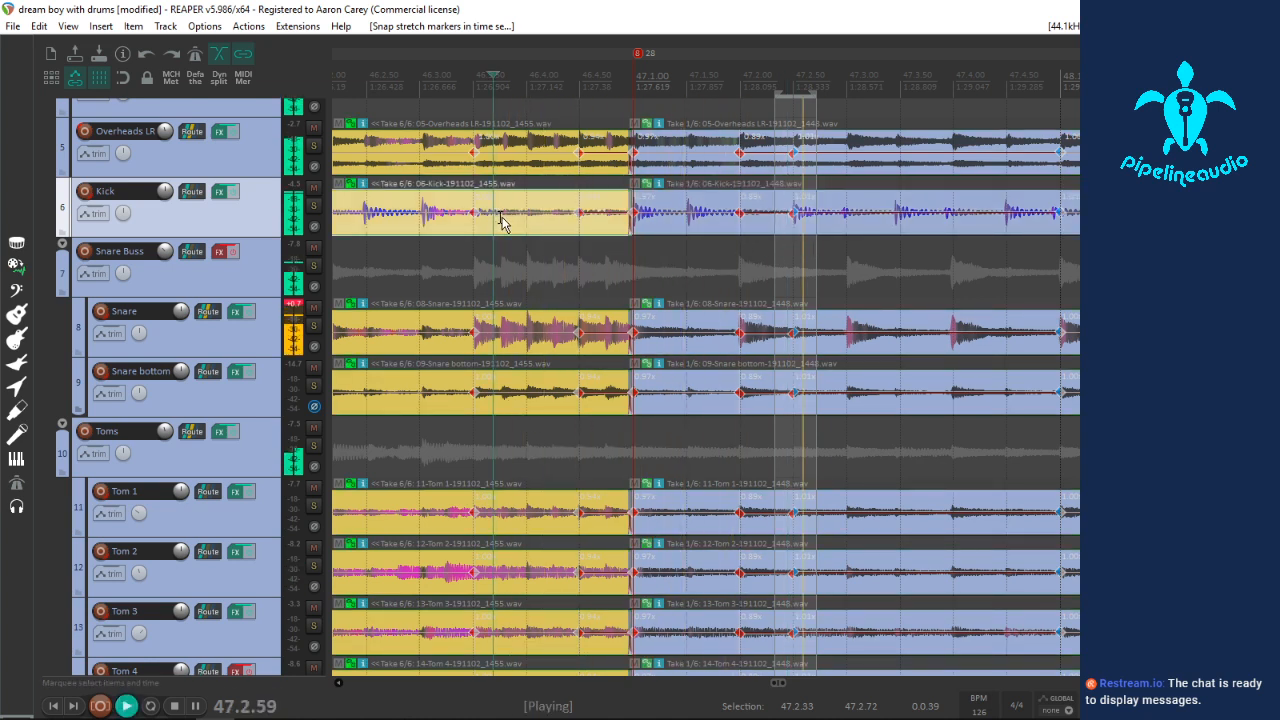
scroll(1035, 355, "down", 4)
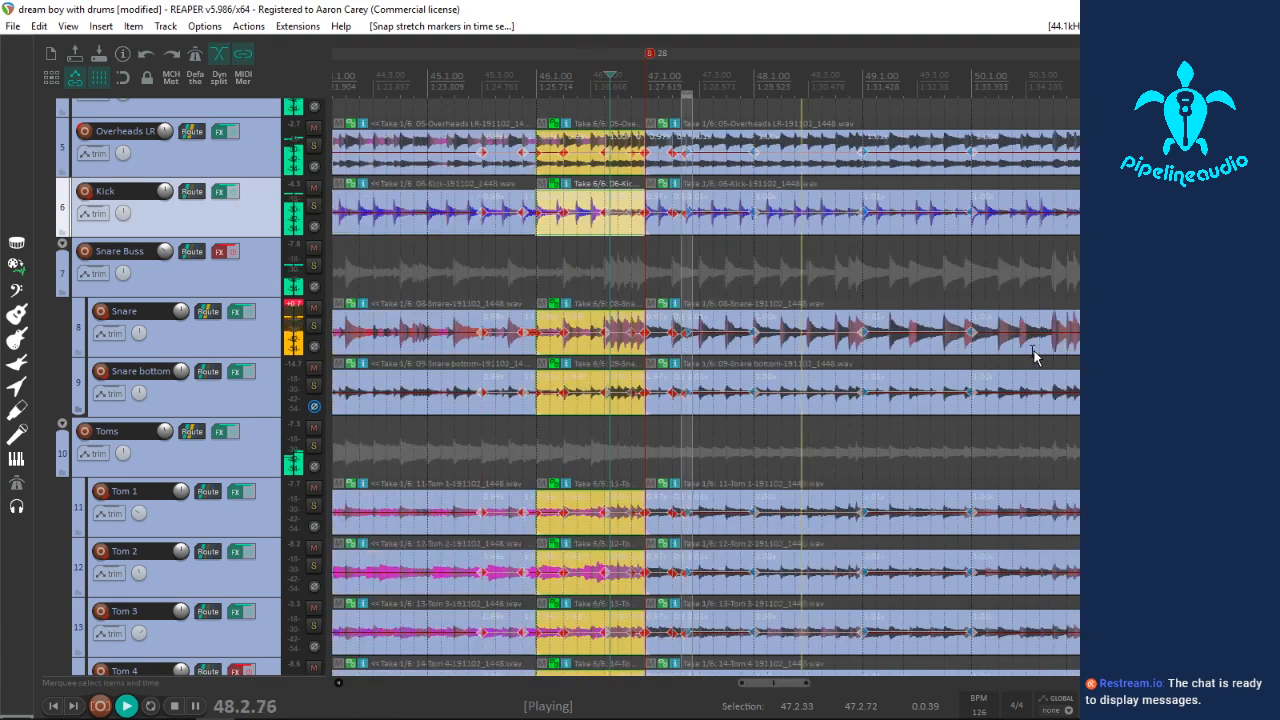
scroll(1031, 350, "down", 3)
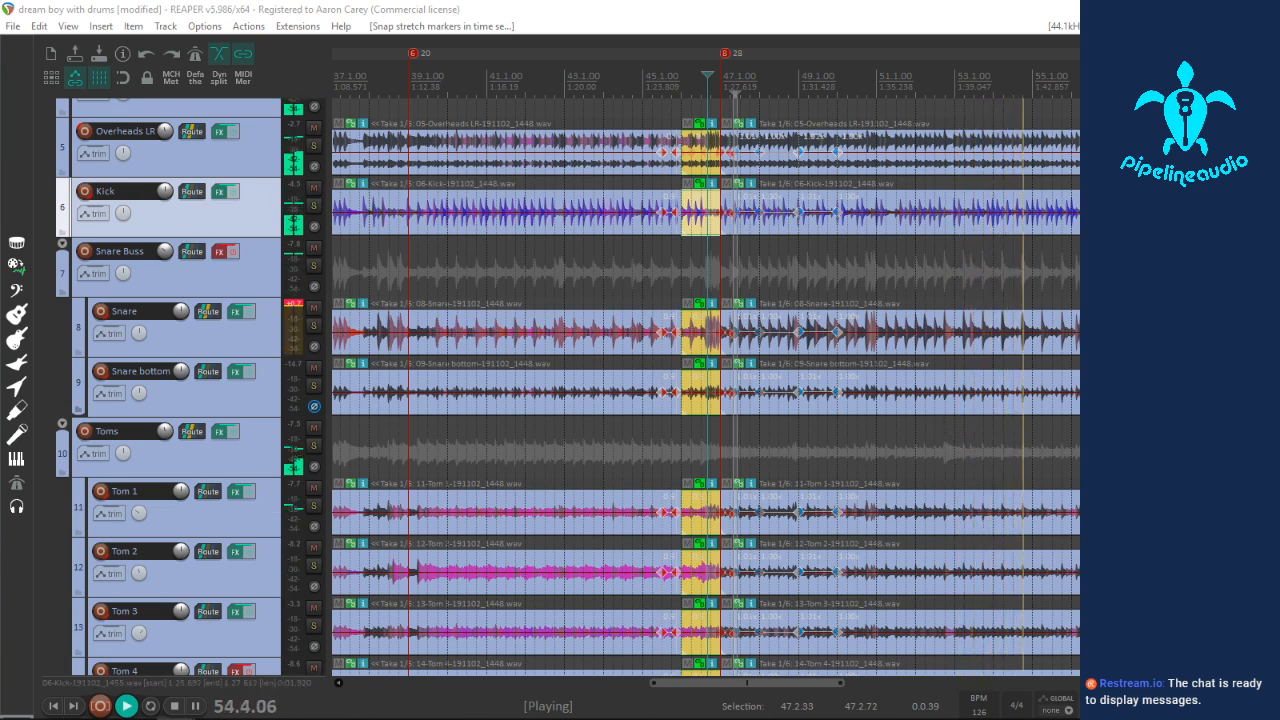
scroll(705, 289, "down", 2)
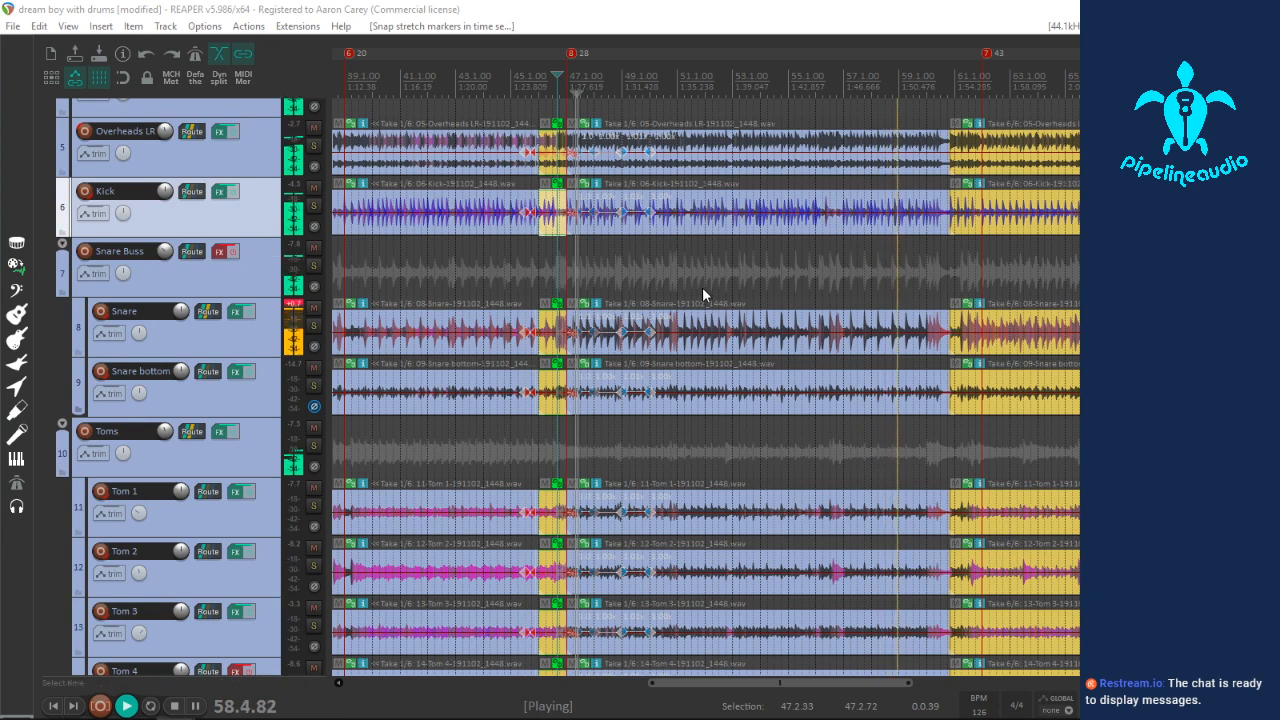
Step: Inspect the take 1 to take 6 change before bar 61 closely and play it back from 60.1.28
left_click(924, 347)
scroll(924, 347, "up", 3)
key("space")
left_click(836, 349)
scroll(834, 350, "up", 4)
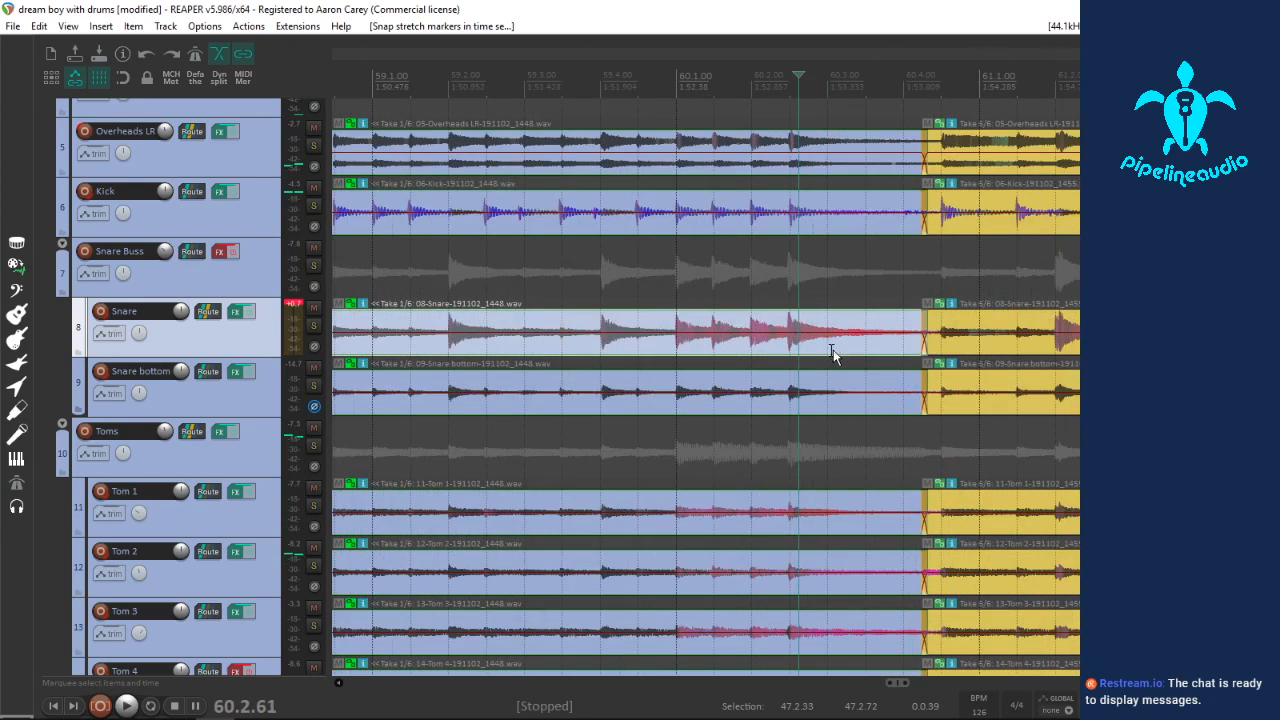
left_click(697, 343)
key("space")
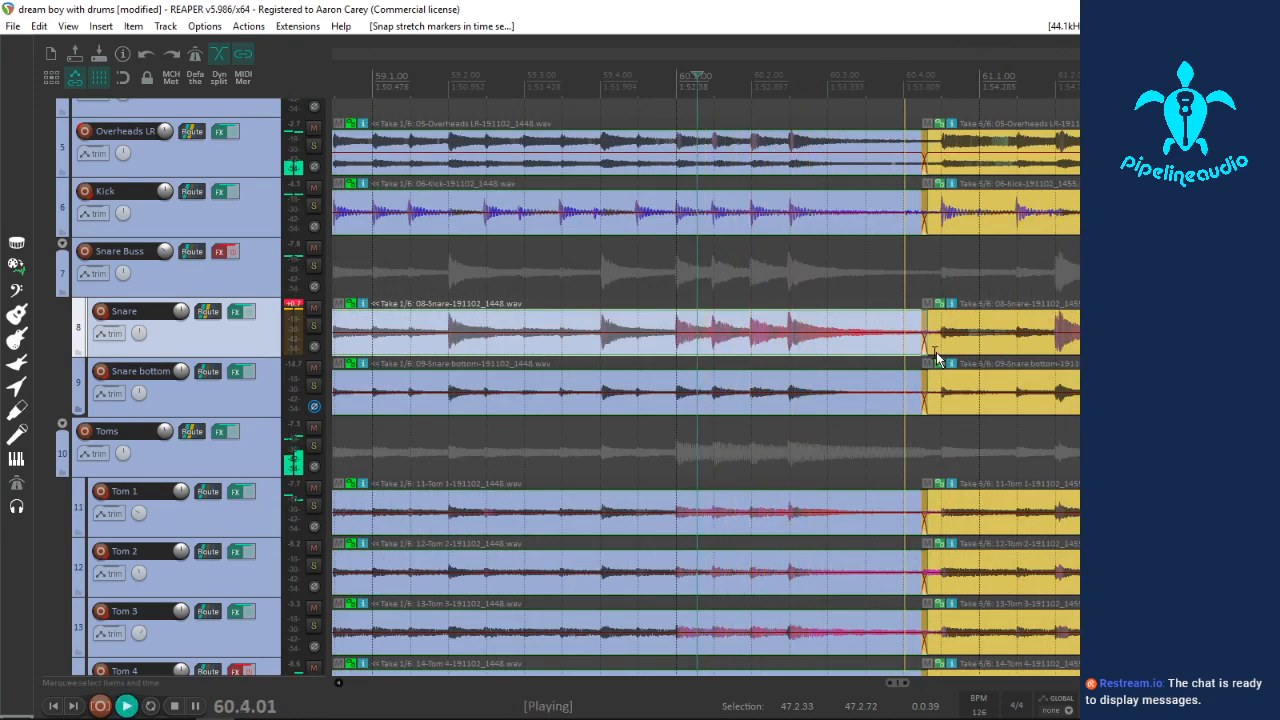
Step: Move the grouped drums' take 1 to take 6 crossfade to just after 61.1.00 and place the edit cursor at 60.2.41 on the kick
key("space")
left_click_drag(936, 352, 1003, 357)
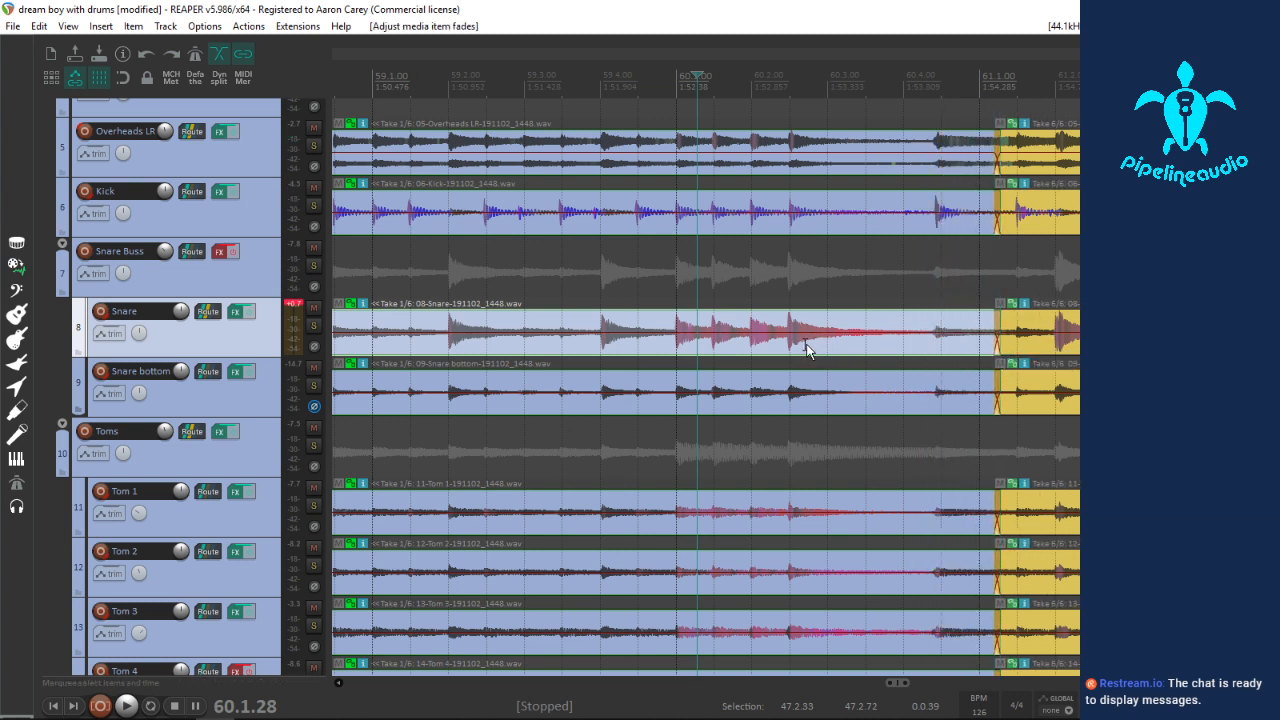
left_click(779, 350)
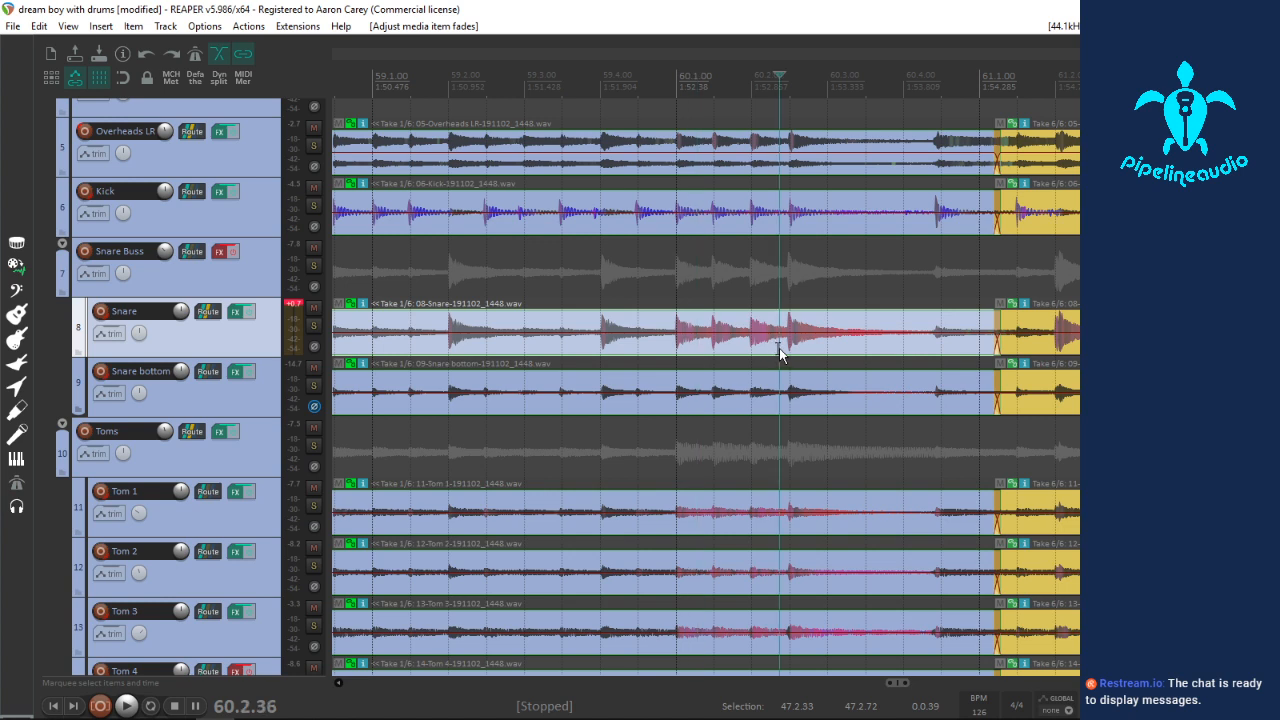
left_click(783, 228)
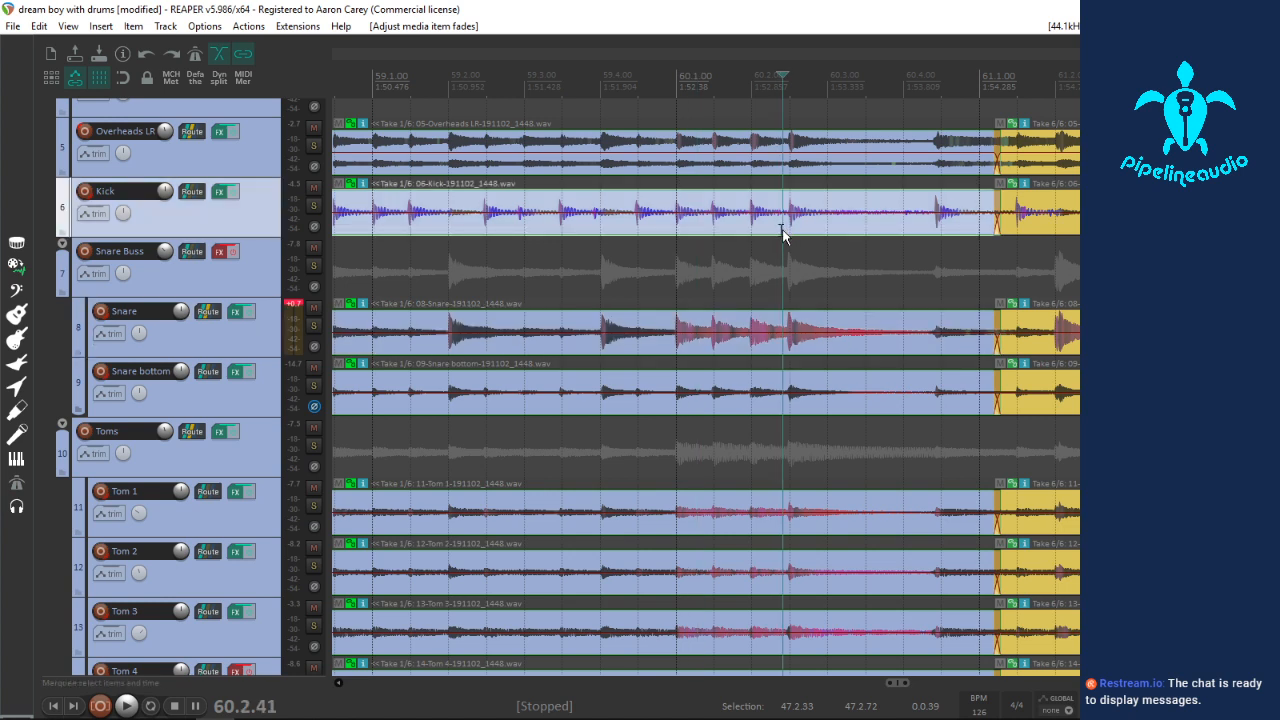
Step: Add stretch markers at the kick hits near 60.2.50 and 60.4.42, and snap the marker within 60.4.25–60.4.78 to the grid
left_click(789, 230)
key("shift+w")
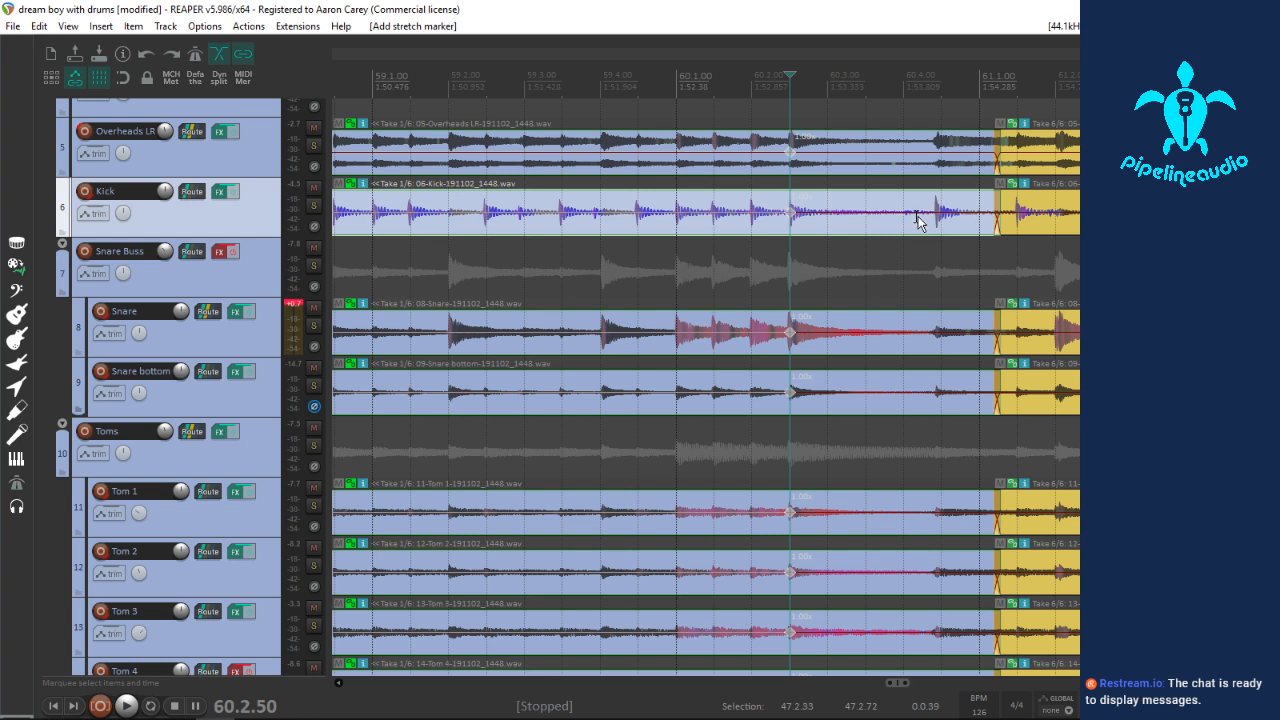
left_click(935, 229)
key("shift+w")
left_click_drag(922, 228, 963, 226)
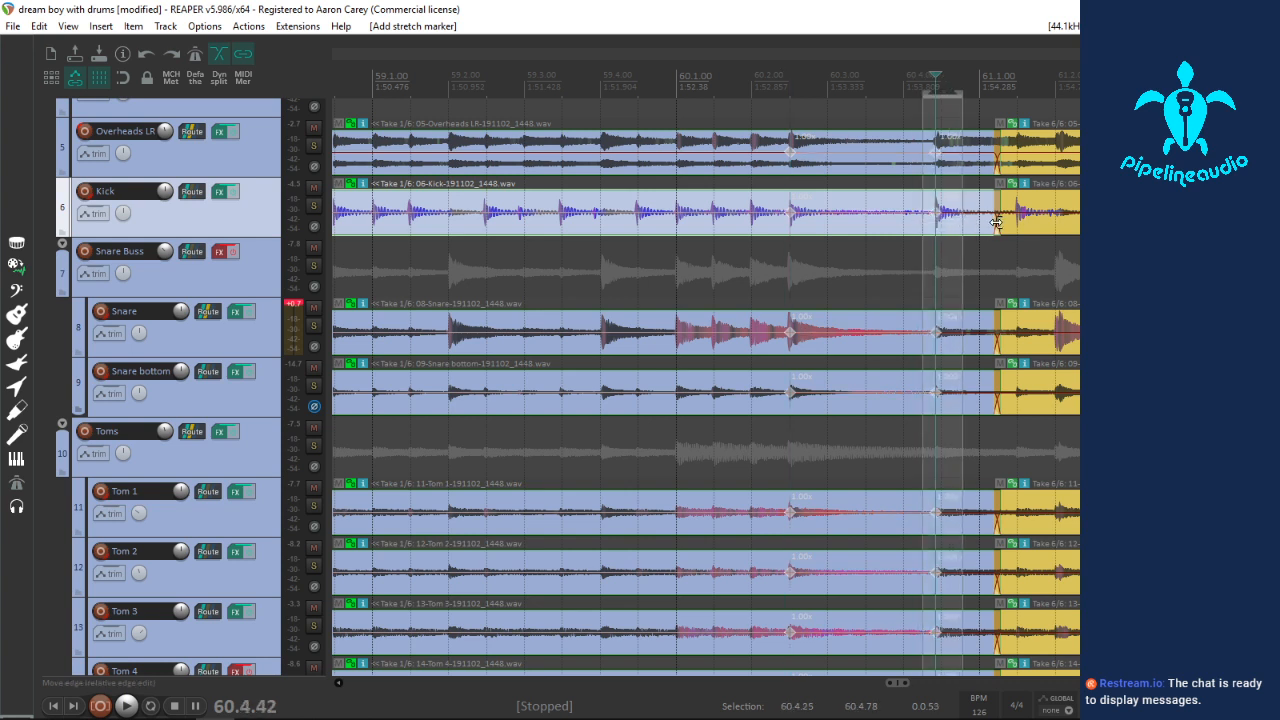
key("q")
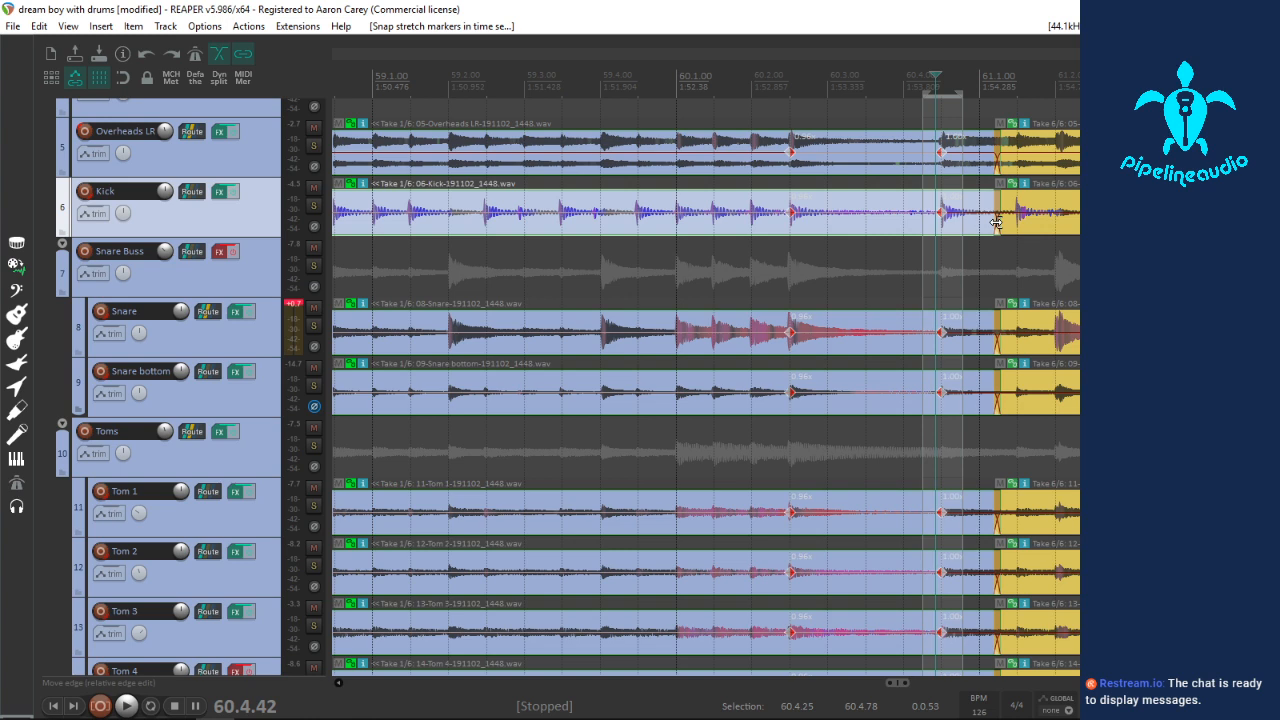
Step: Move the drum edit point between Take 1 and Take 6 back to just before the kick at 60.4.42, and play from 60.1
left_click_drag(1003, 222, 943, 259)
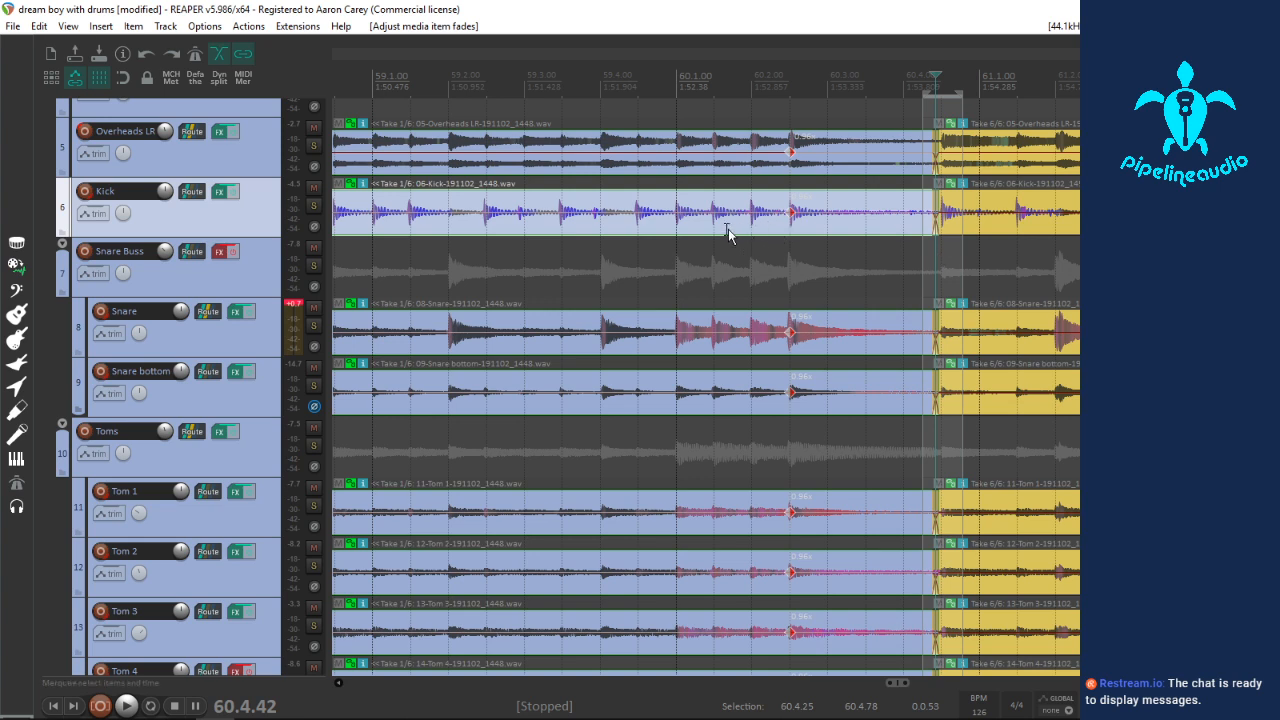
left_click(675, 226)
key("space")
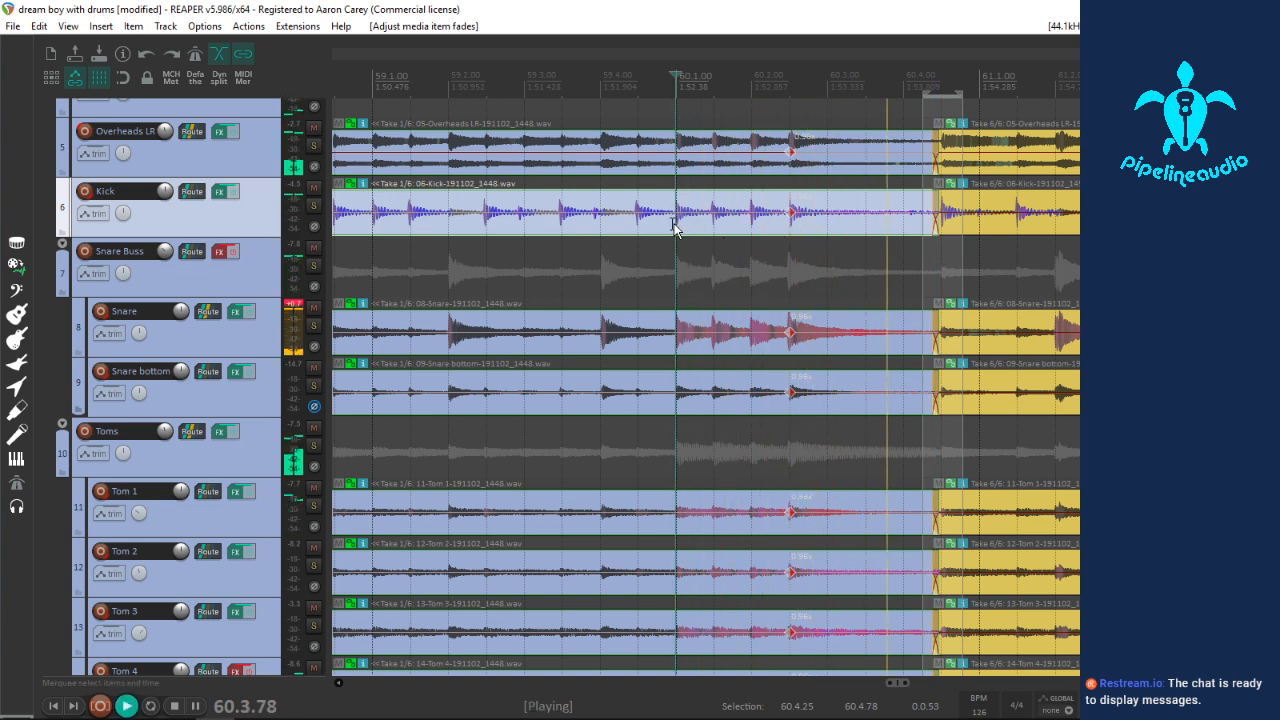
scroll(1060, 385, "down", 3)
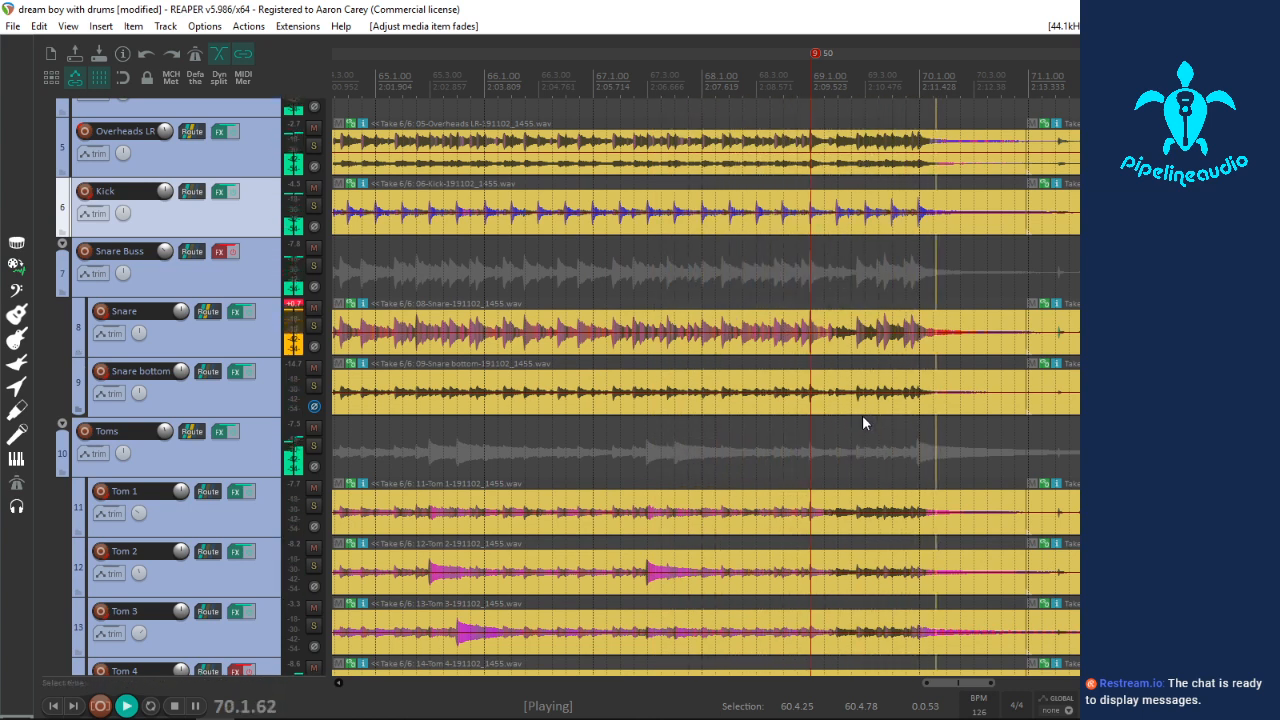
key("space")
Step: Add stretch markers to the drum items at the last two kick transients before 70.1.00
left_click(935, 344)
scroll(937, 345, "up", 5)
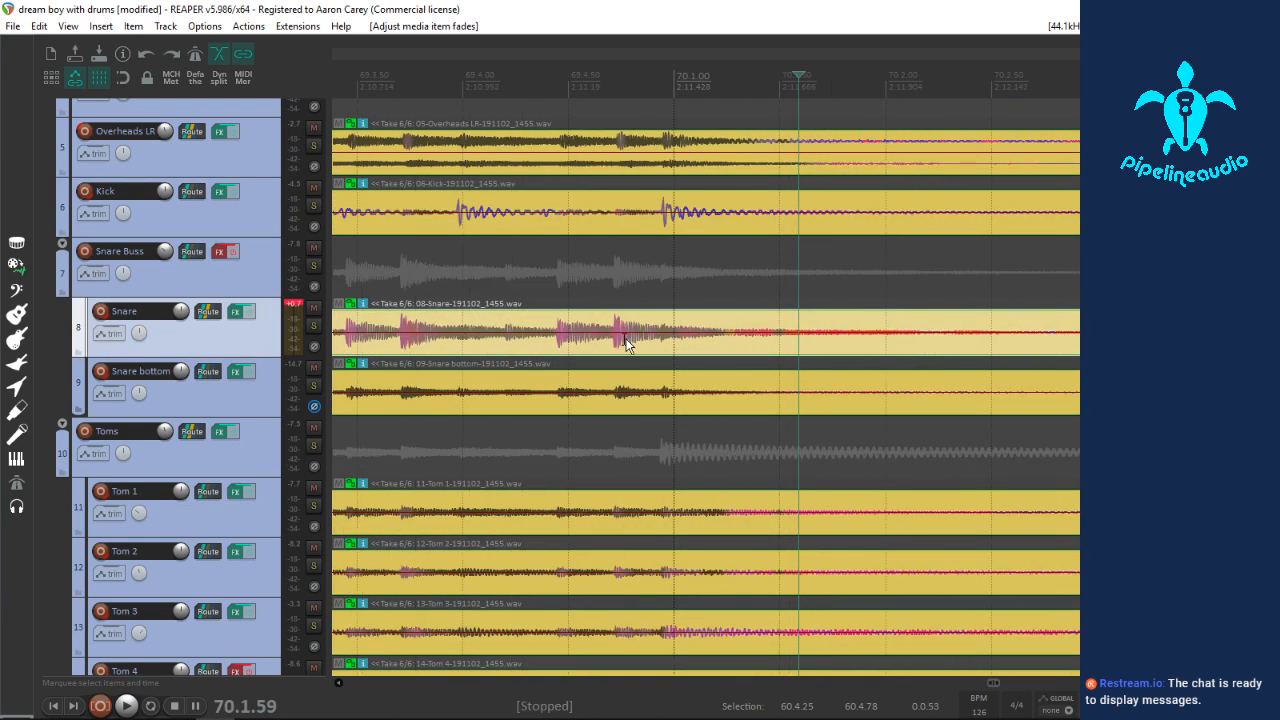
scroll(622, 342, "down", 3)
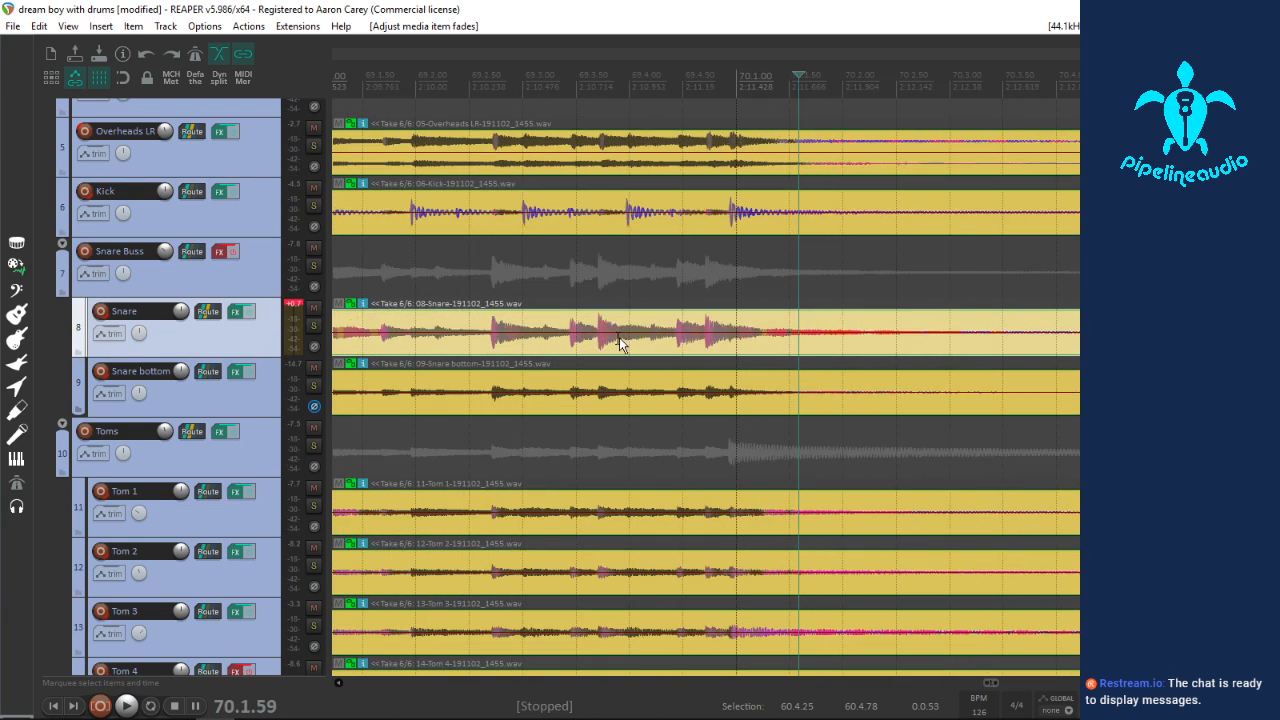
left_click(617, 217)
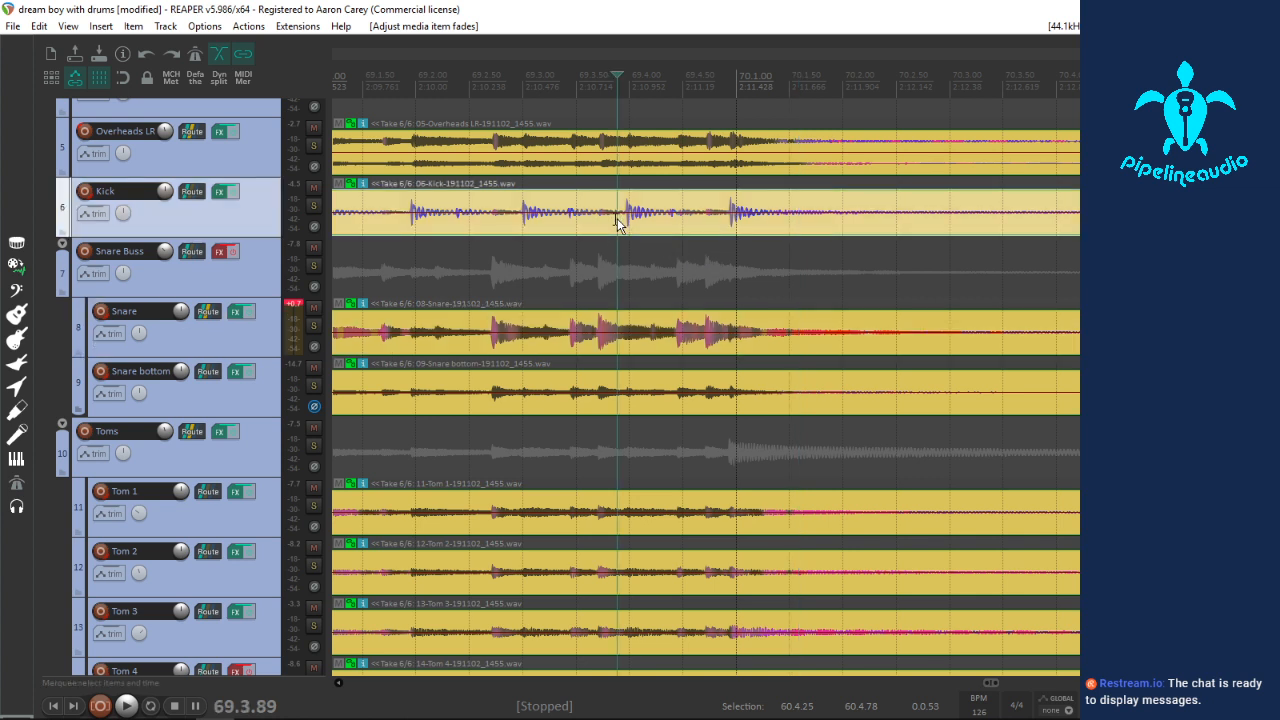
key("Tab")
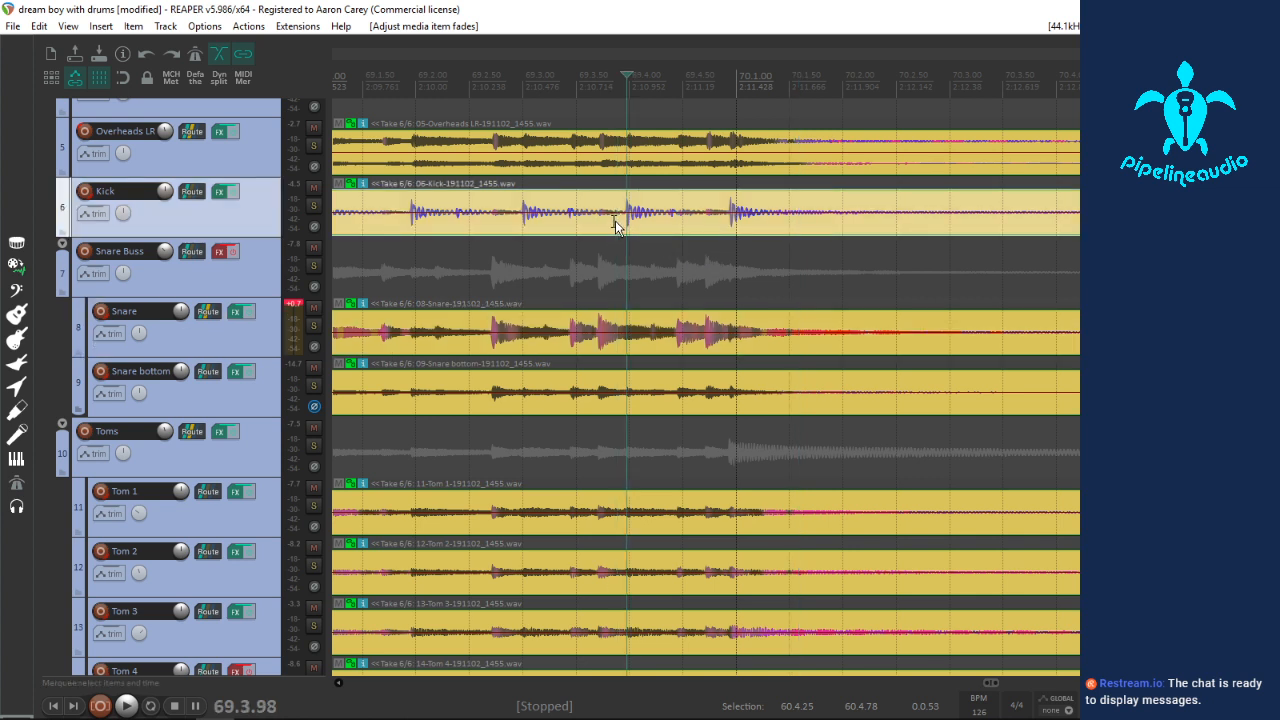
key("w")
key("Tab")
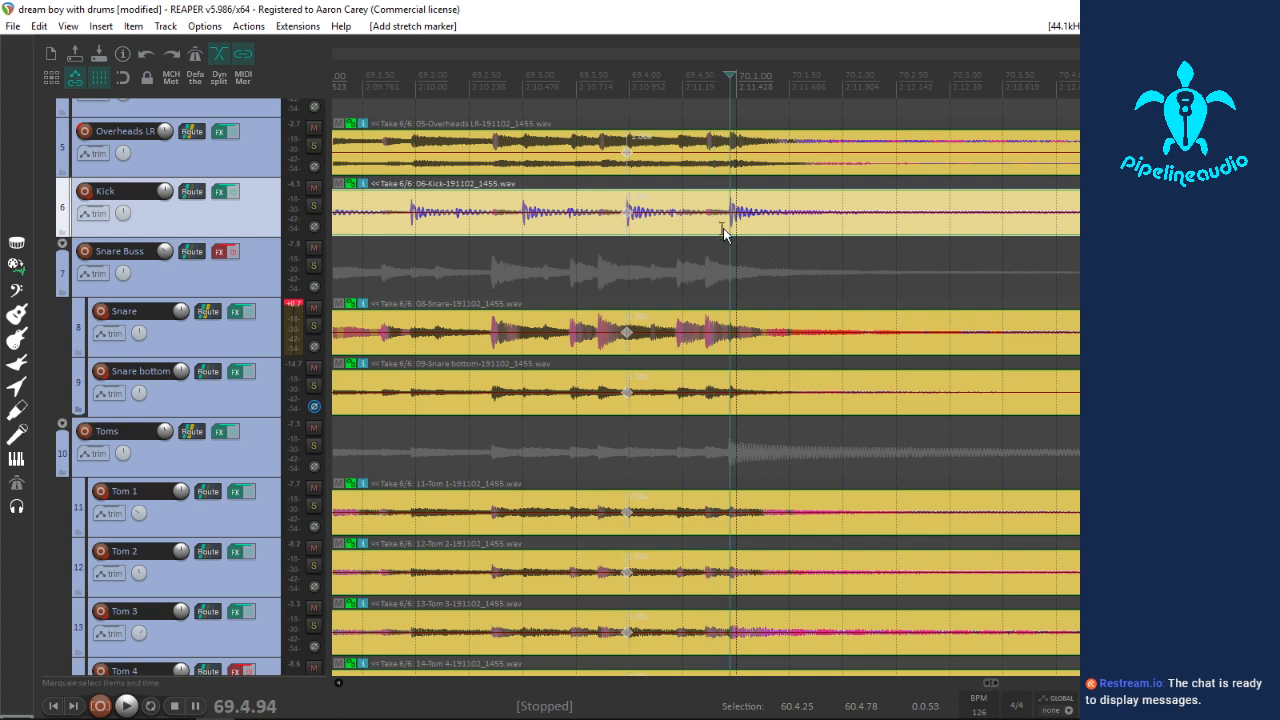
key("w")
Step: Snap the final kick hit's stretch marker to the grid within a 69.4.79–70.1.28 time selection, and play the ending from 69.1.84
left_click_drag(715, 233, 752, 229)
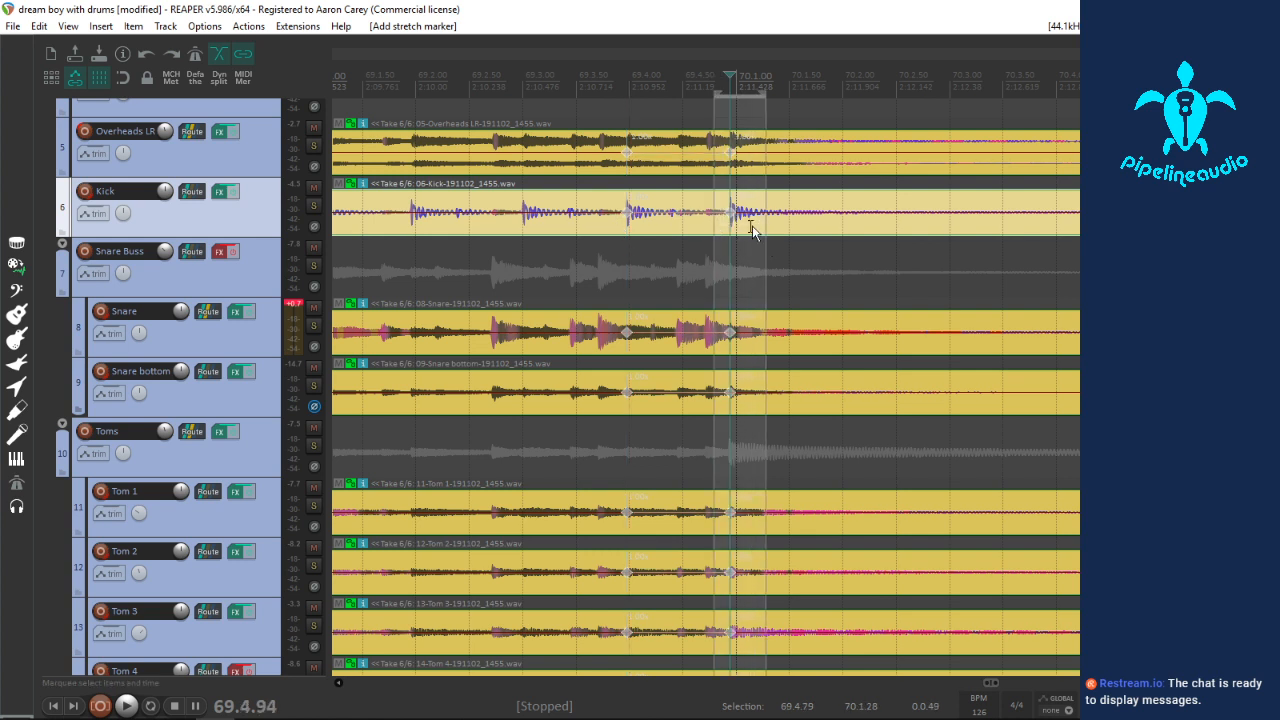
key("q")
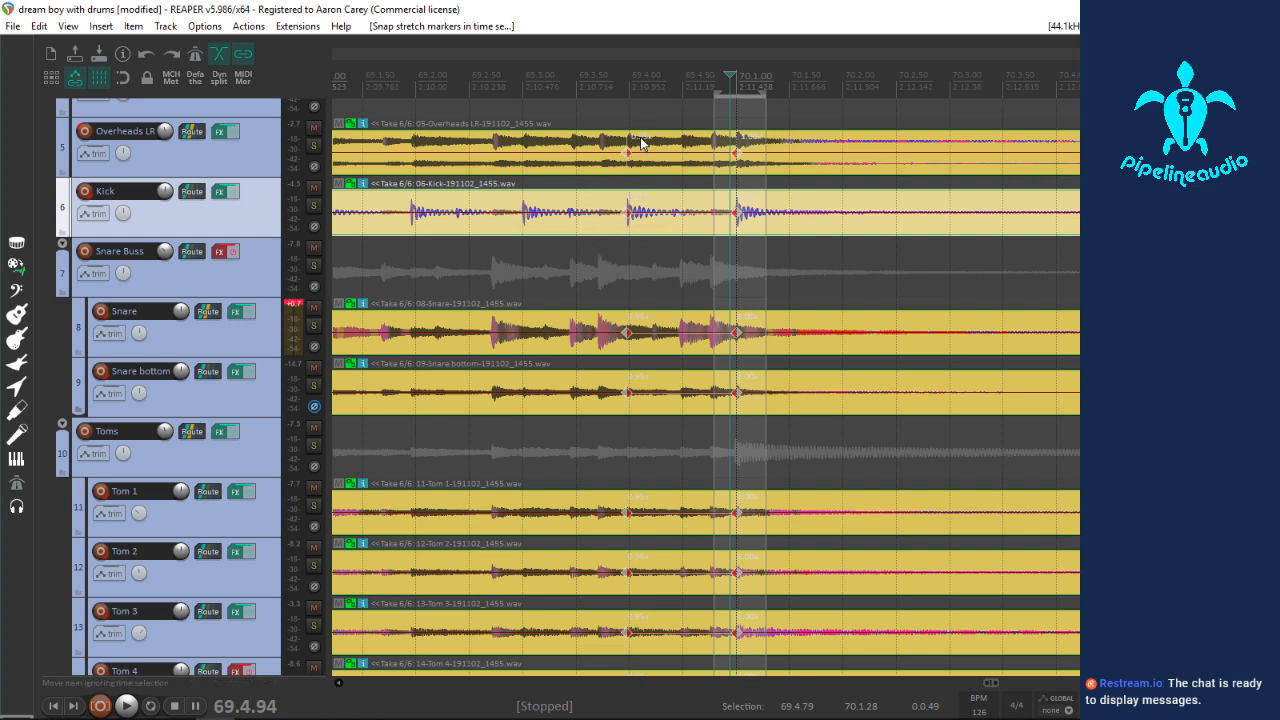
scroll(244, 288, "up", 2)
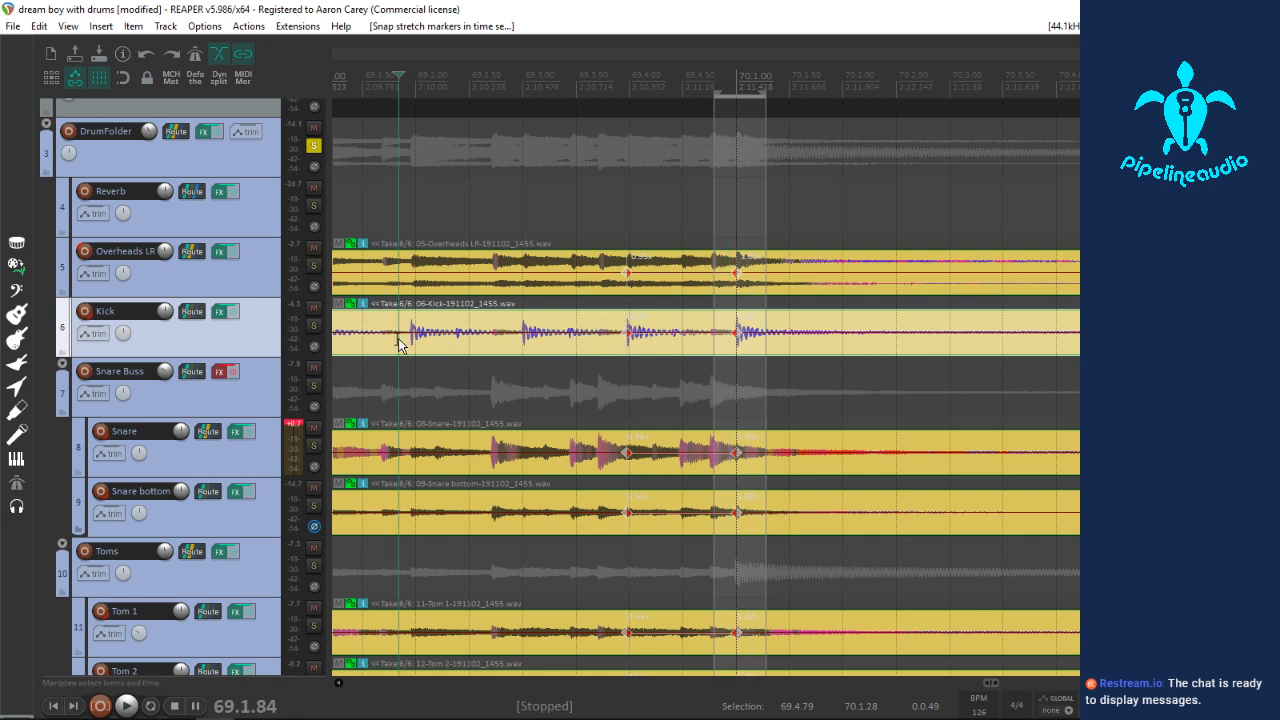
key("space")
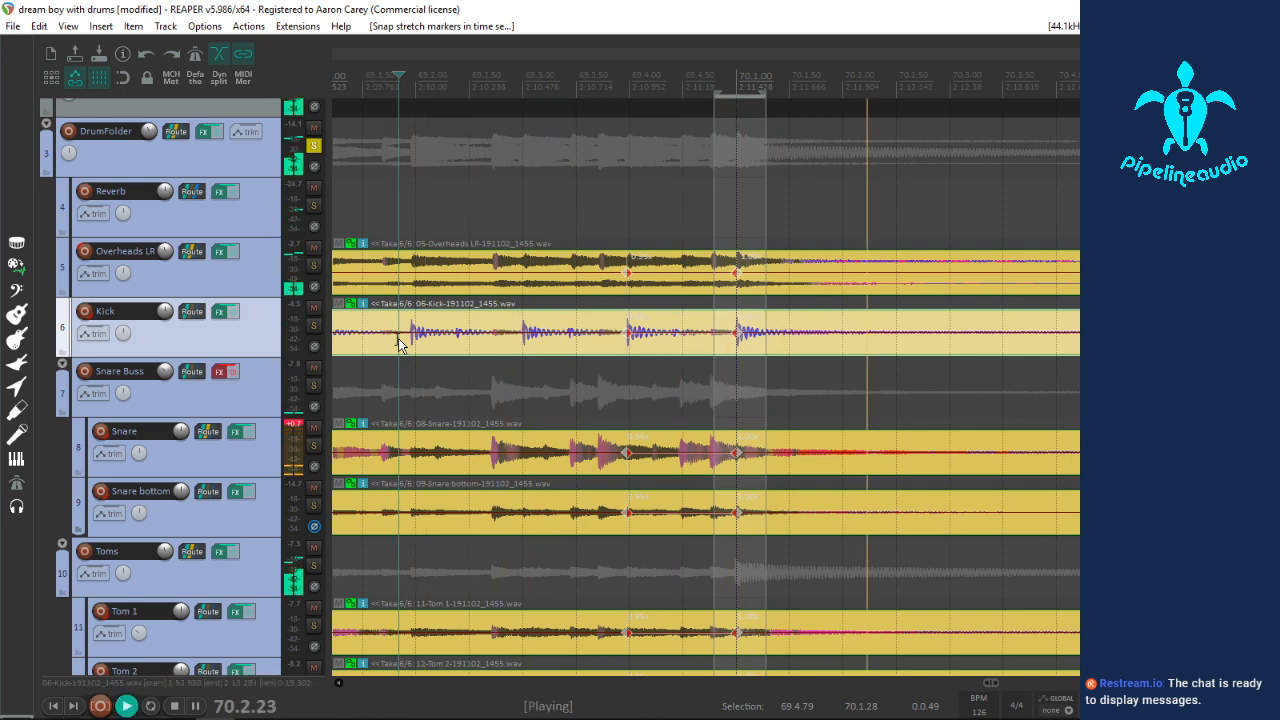
key("space")
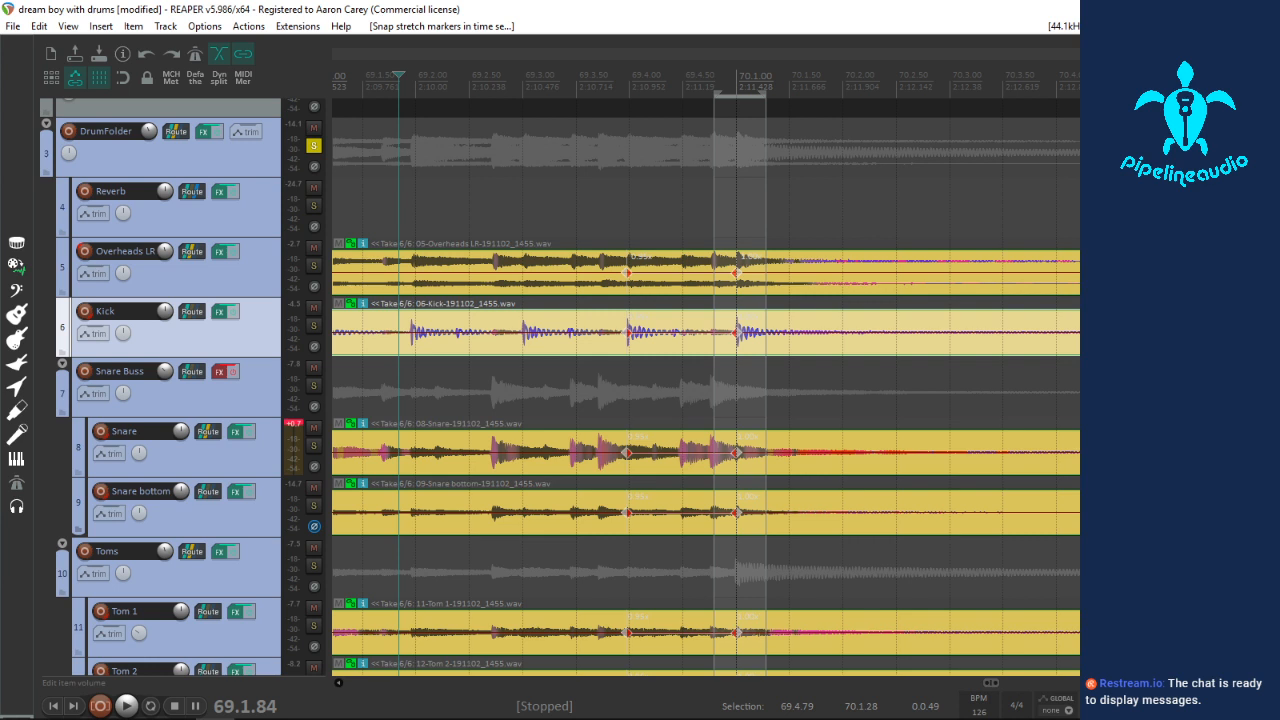
Step: Trim the end of all drum items to about 70.1.40, shortly after the final kick hit, and audition the cutoff
left_click_drag(1150, 335, 778, 380)
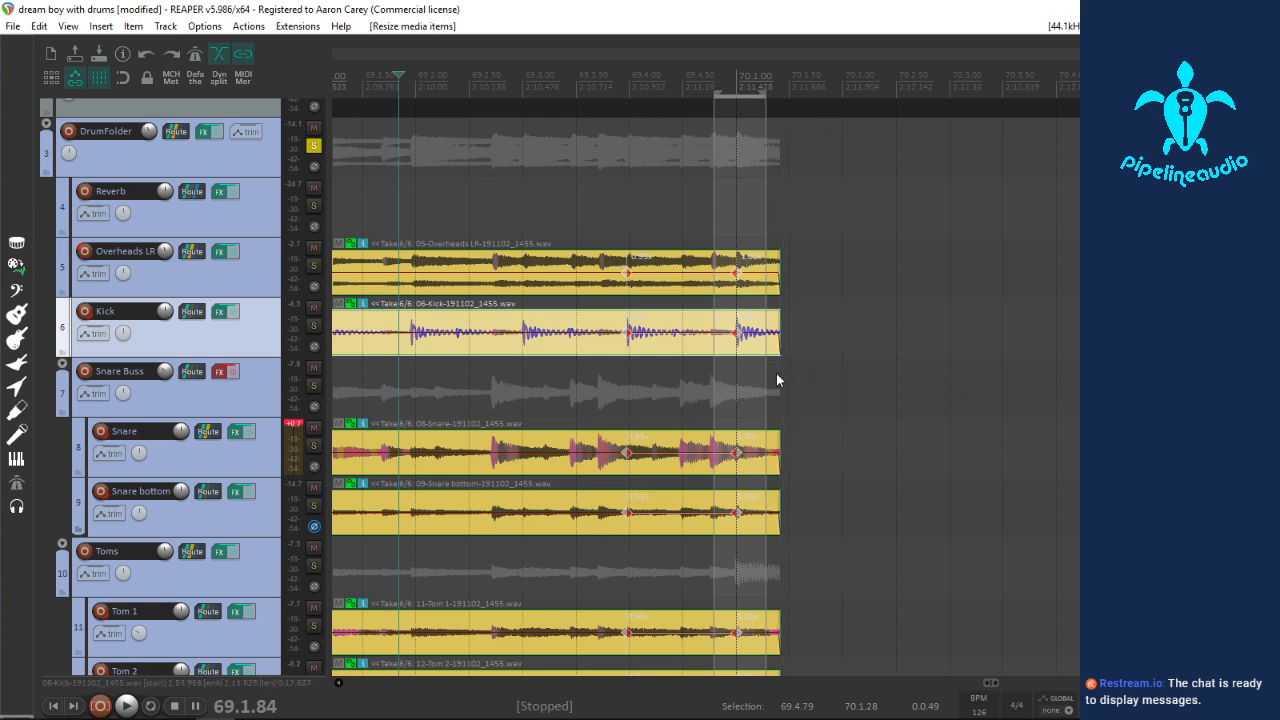
left_click(486, 345)
key("space")
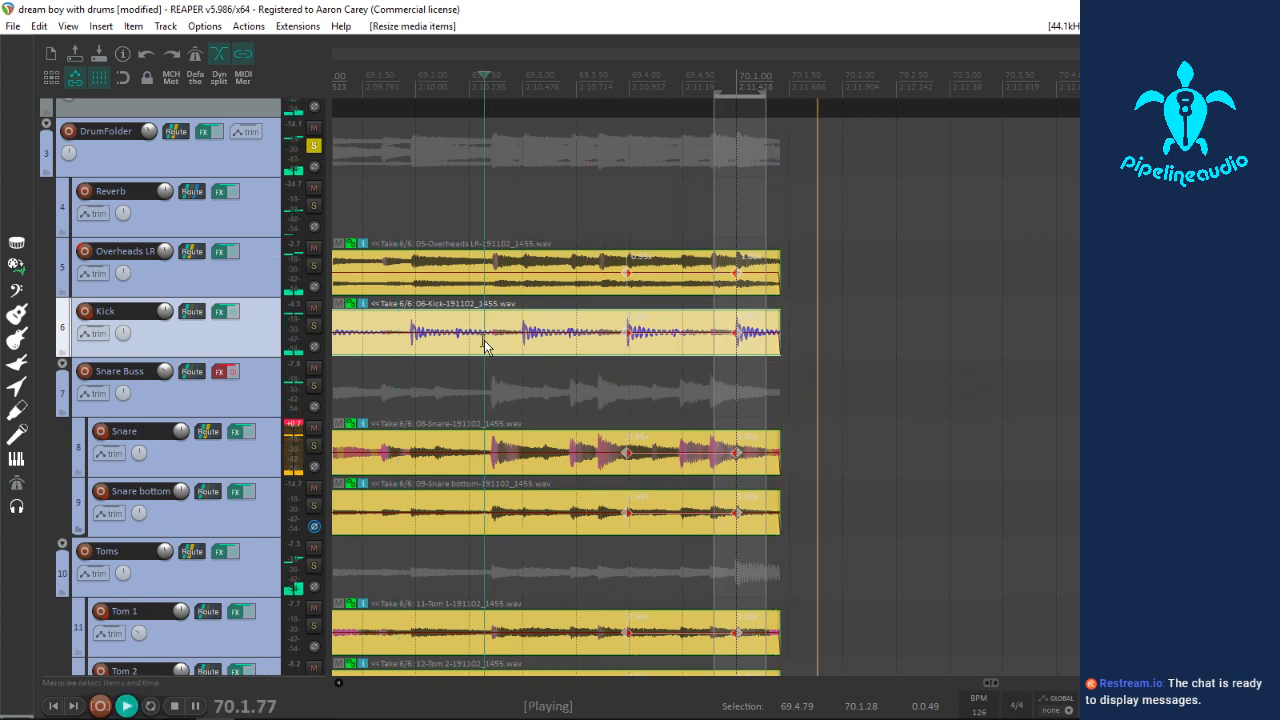
key("space")
key("space")
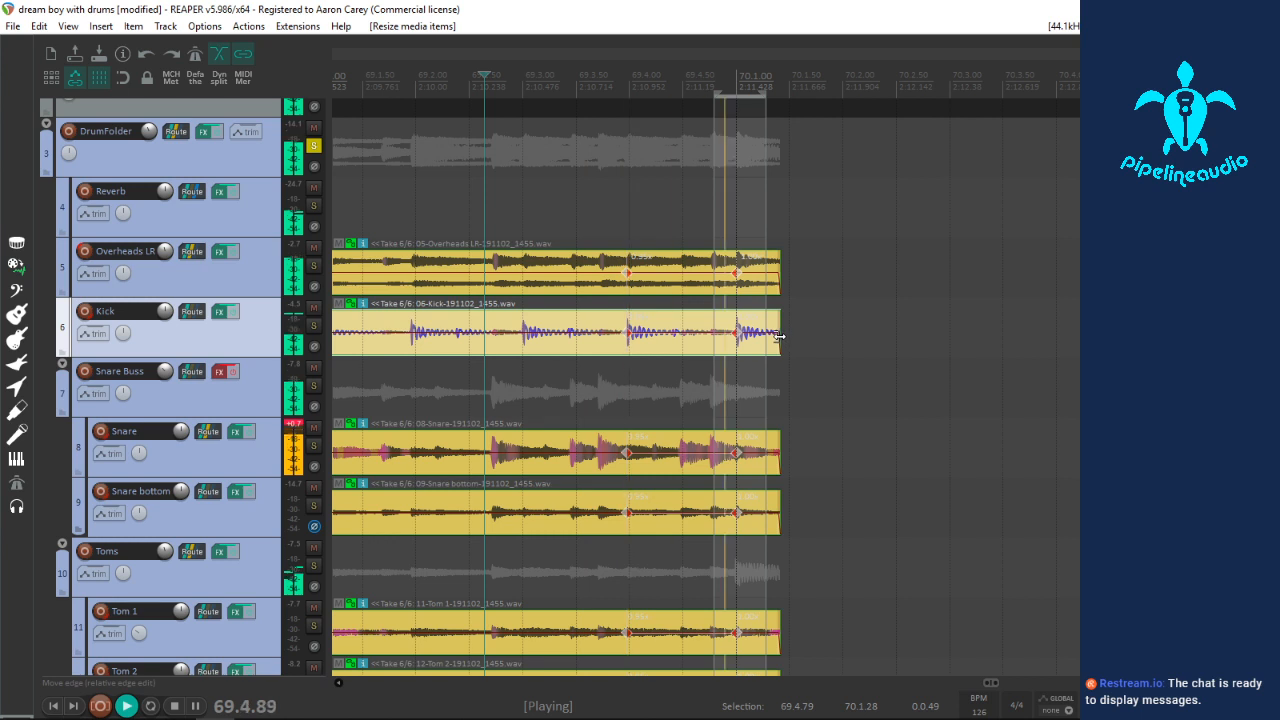
key("space")
key("space")
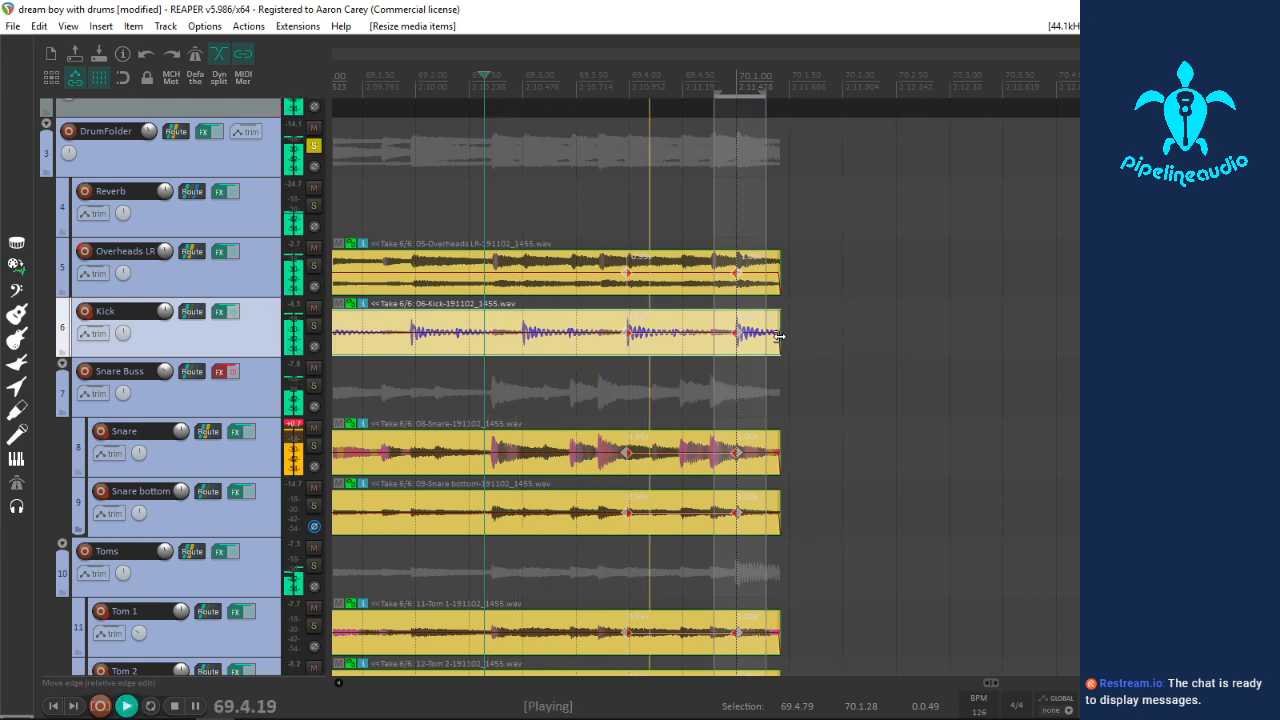
key("space")
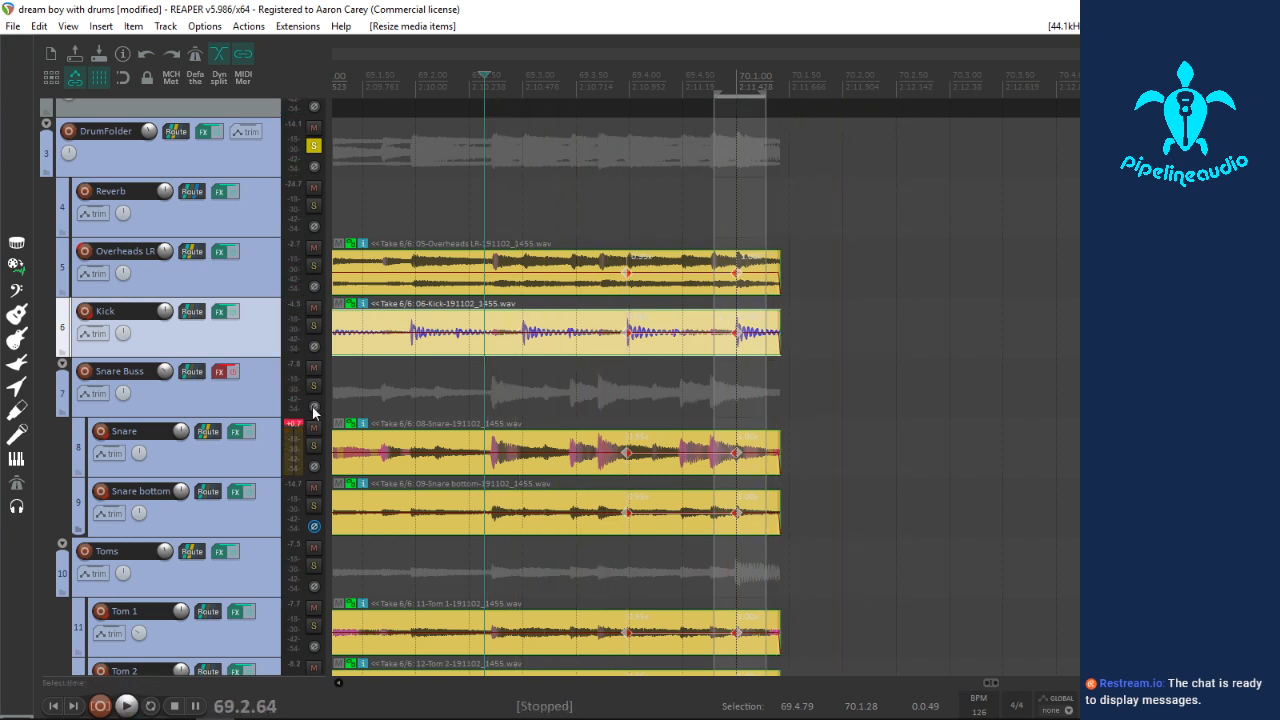
Step: Try shortening the drum items' end to about 70.1.20 and audition it from 69.4.25
scroll(231, 441, "down", 9)
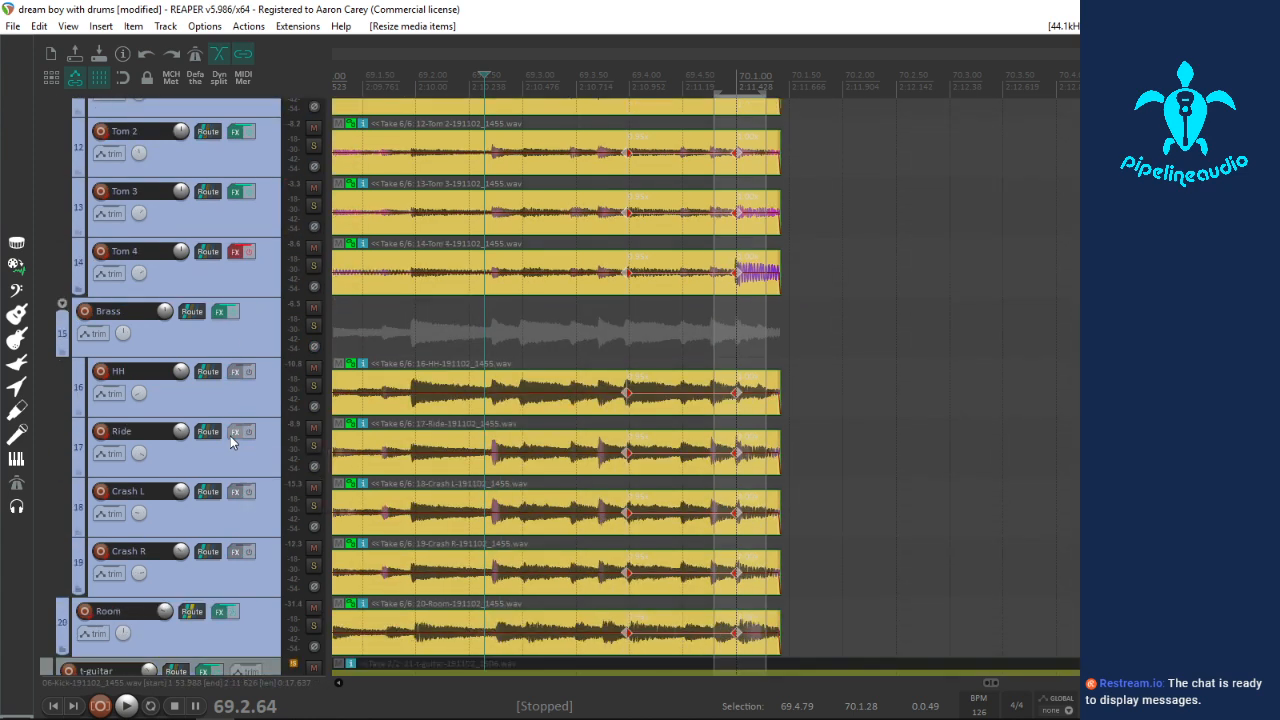
scroll(230, 441, "down", 8)
scroll(230, 440, "up", 5)
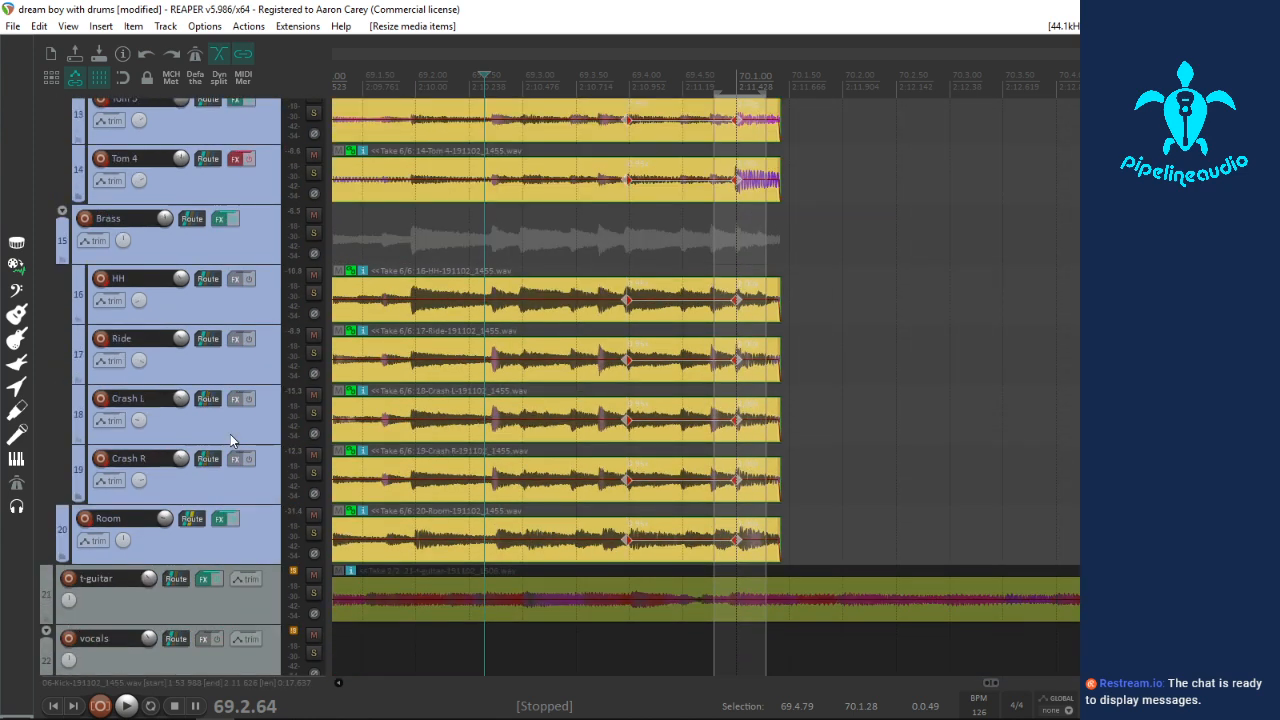
left_click(768, 313)
scroll(820, 318, "up", 4)
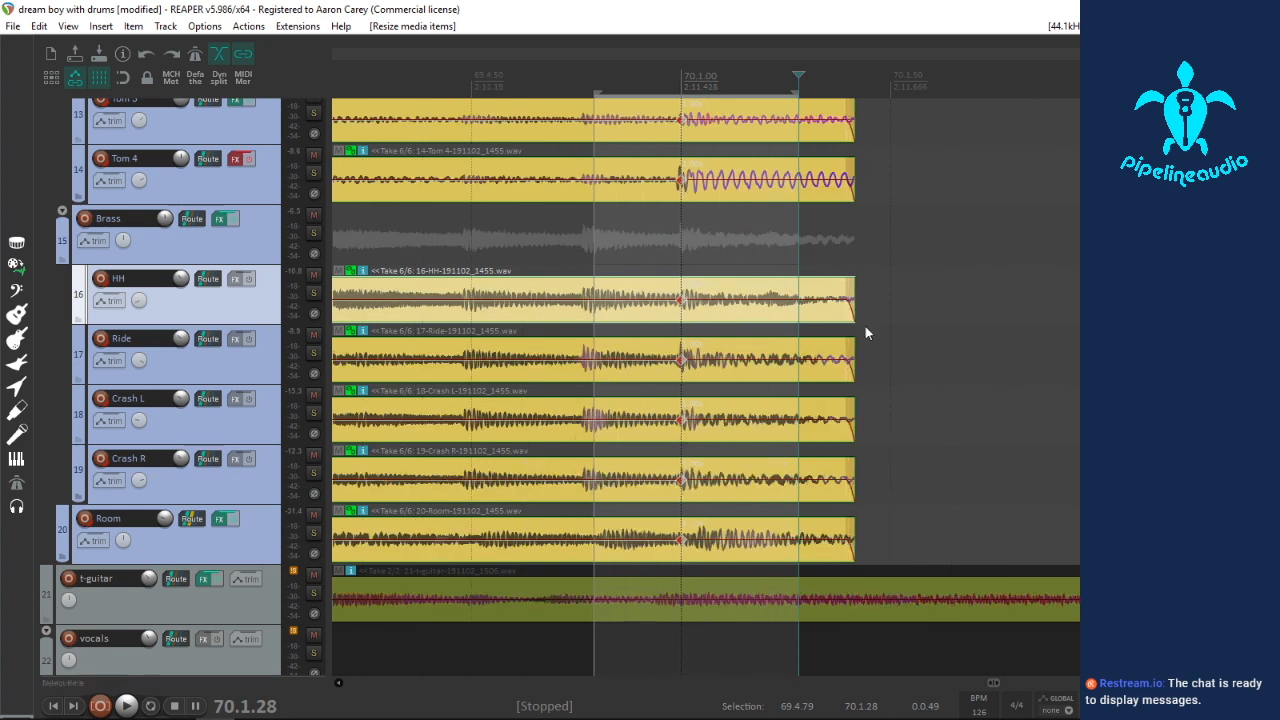
left_click_drag(856, 316, 770, 316)
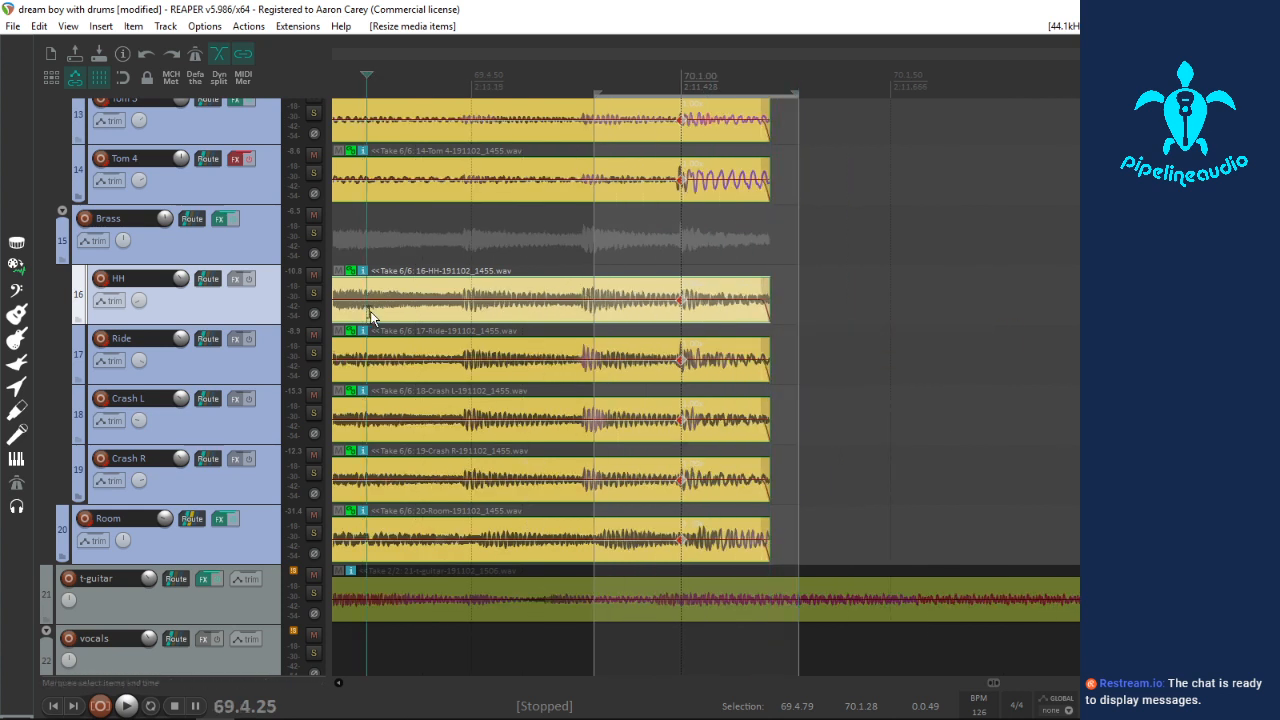
key("space")
key("space")
key("space")
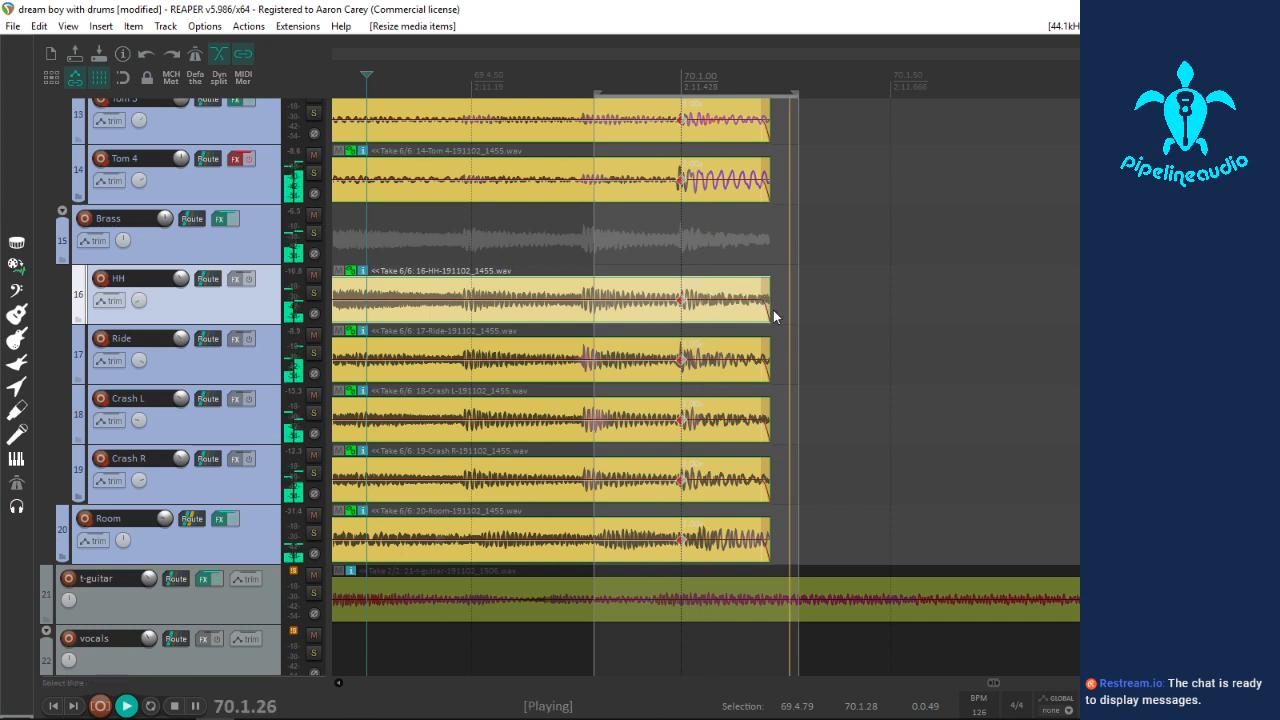
Step: Extend the drum items' end to about 70.1.50 and audition the ending repeatedly from 69.4.25
left_click_drag(773, 316, 892, 318)
key("space")
key("space")
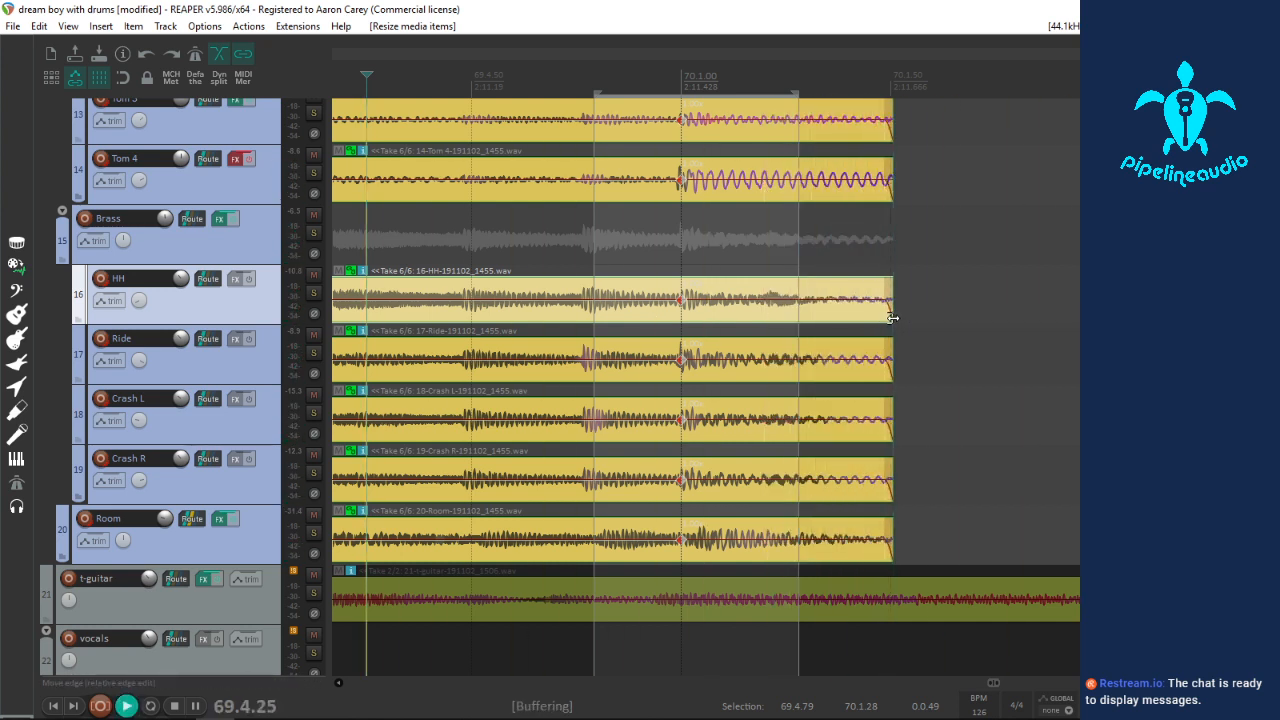
key("space")
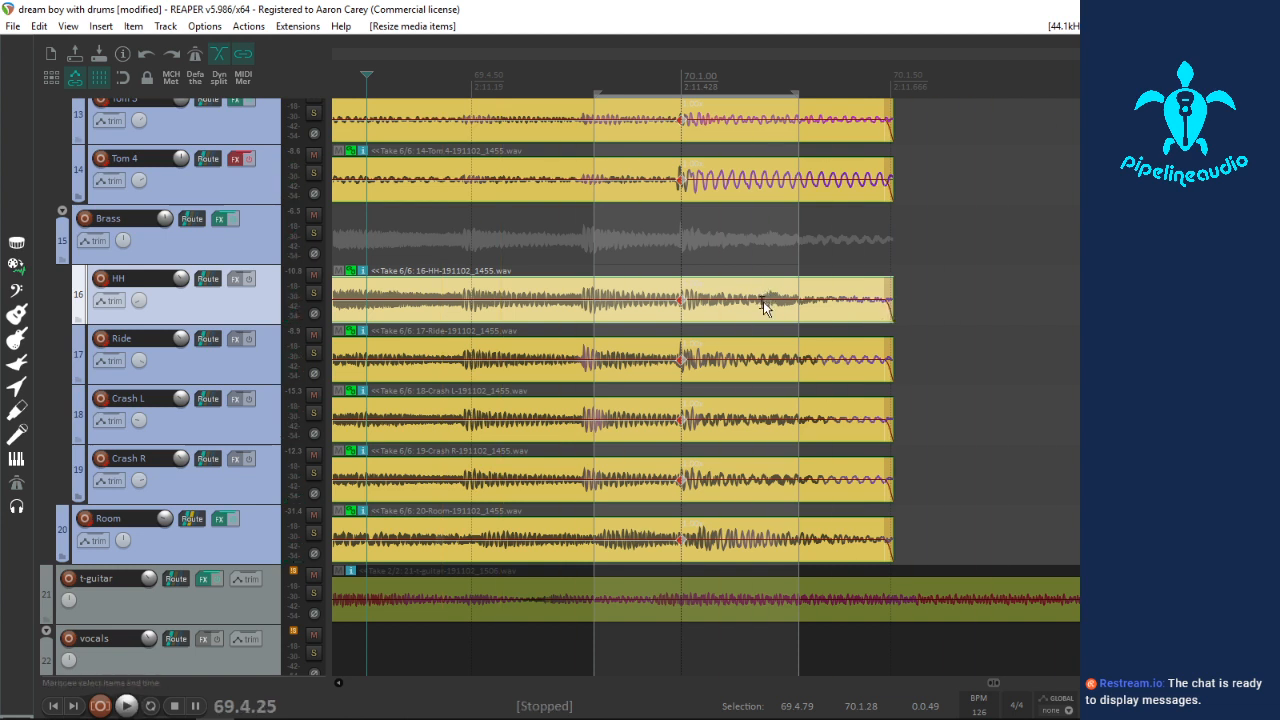
key("space")
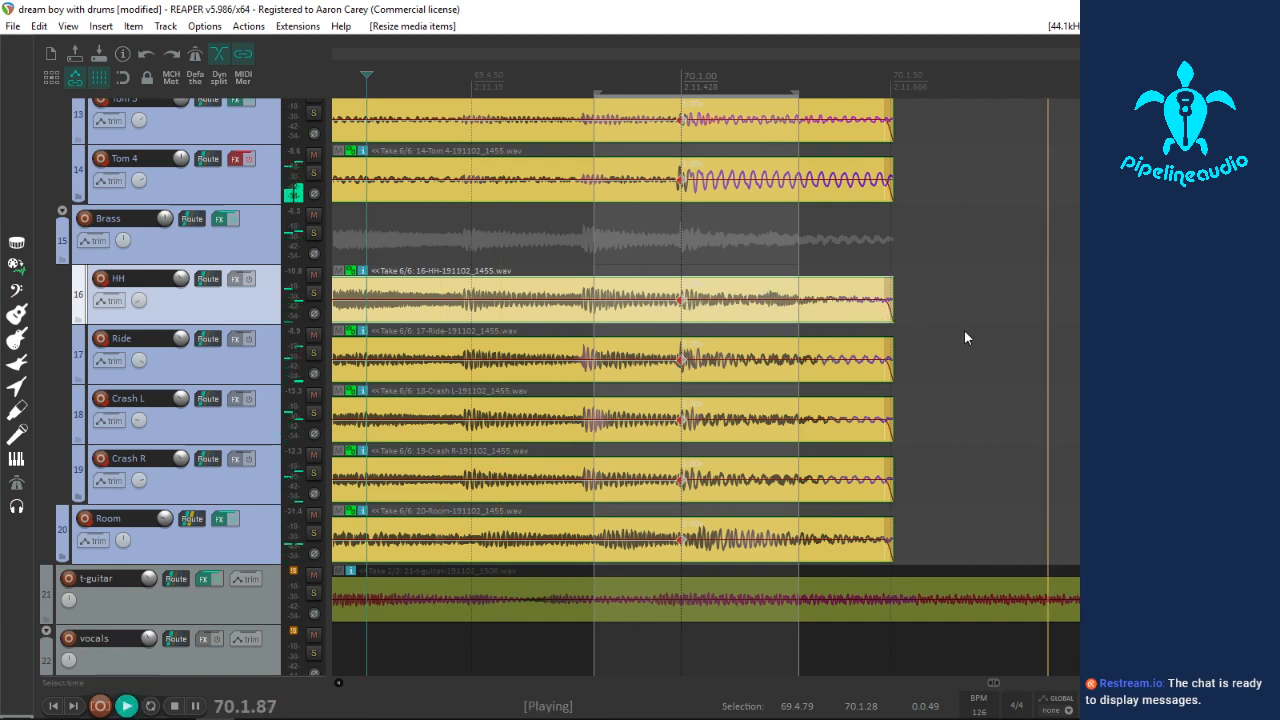
key("space")
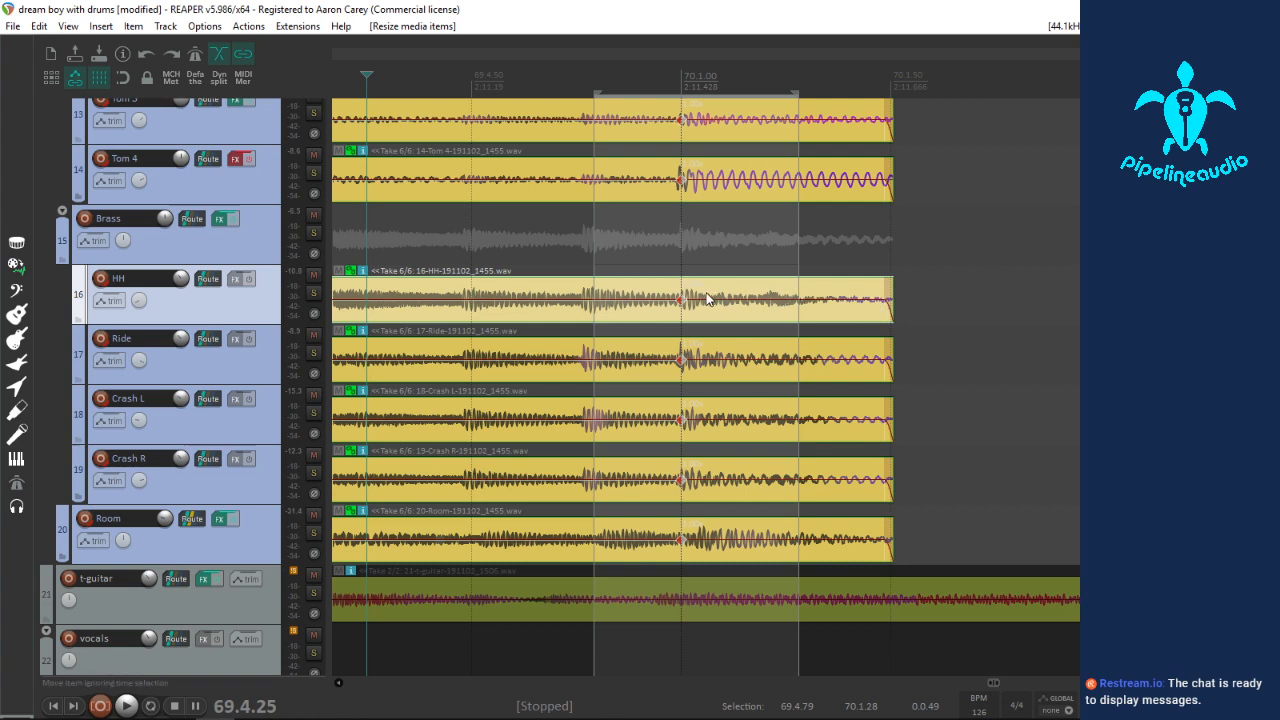
key("space")
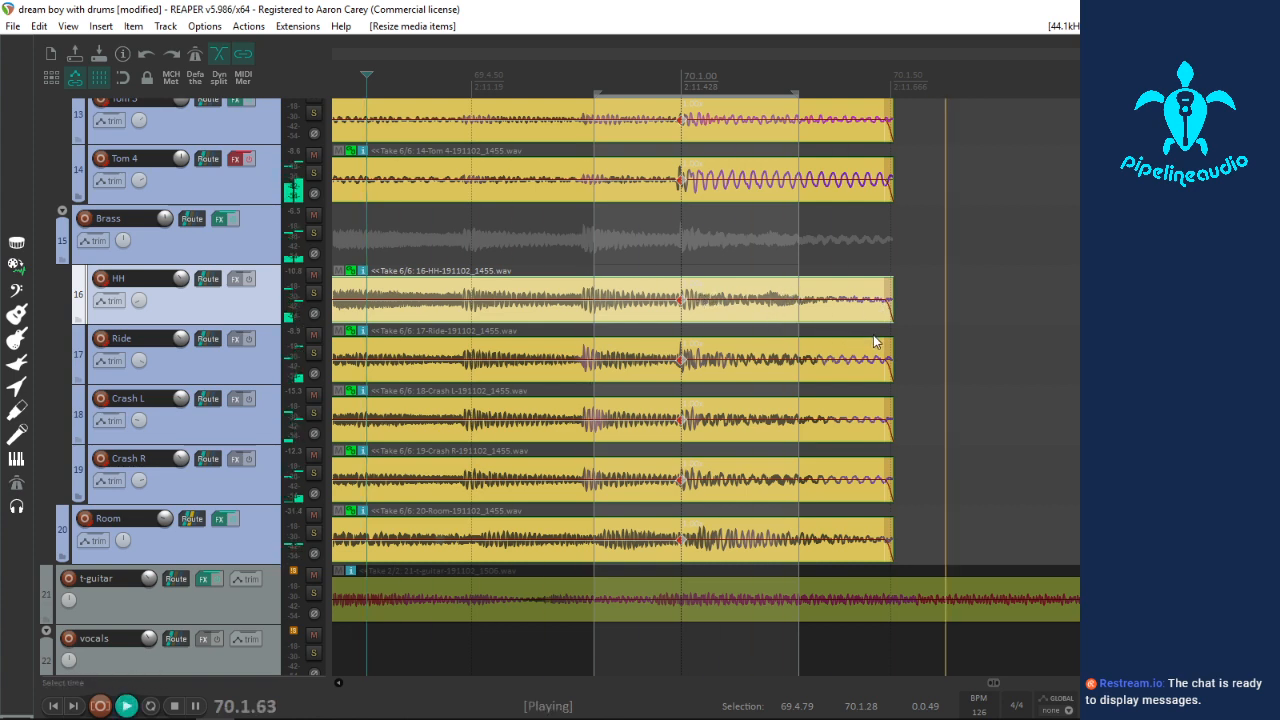
key("space")
key("space")
scroll(840, 318, "down", 3)
key("space")
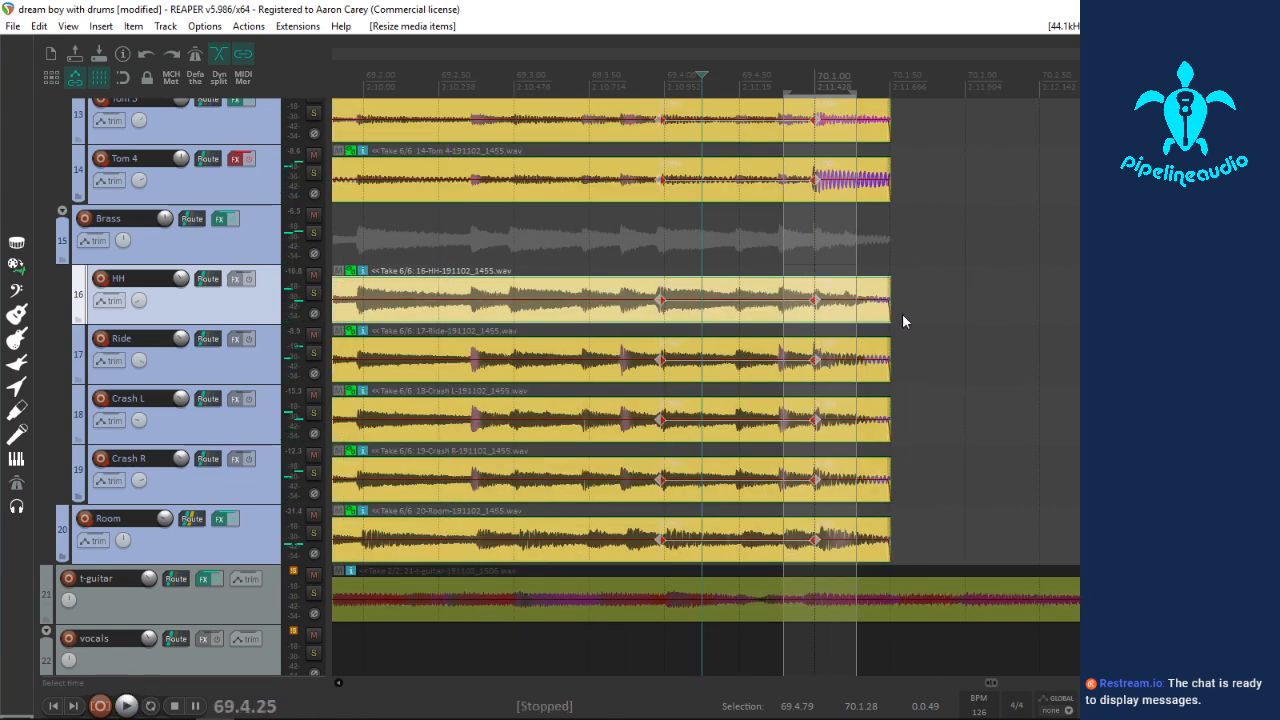
Step: Lengthen the drum items' end to about 70.1.60 and play the final hit
mouse_move(889, 314)
left_mouse_down()
mouse_move(962, 320)
mouse_move(803, 322)
mouse_move(928, 323)
mouse_move(909, 324)
left_mouse_up()
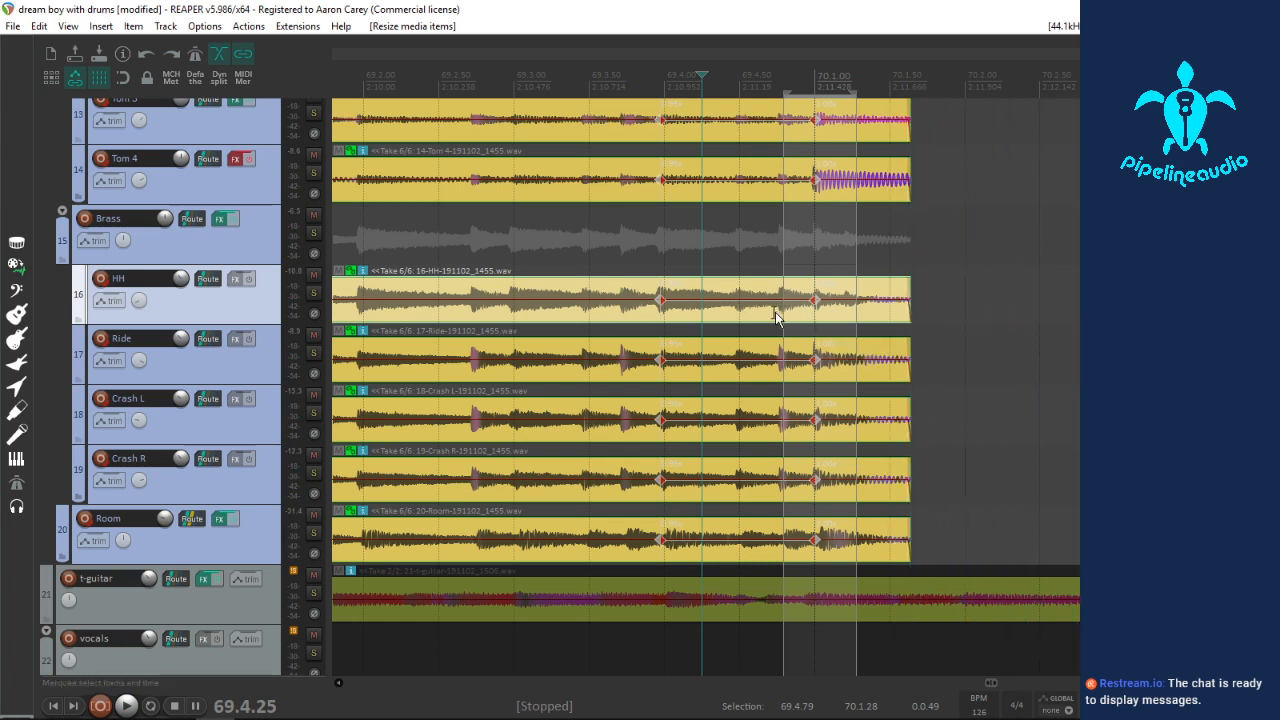
left_click(767, 318)
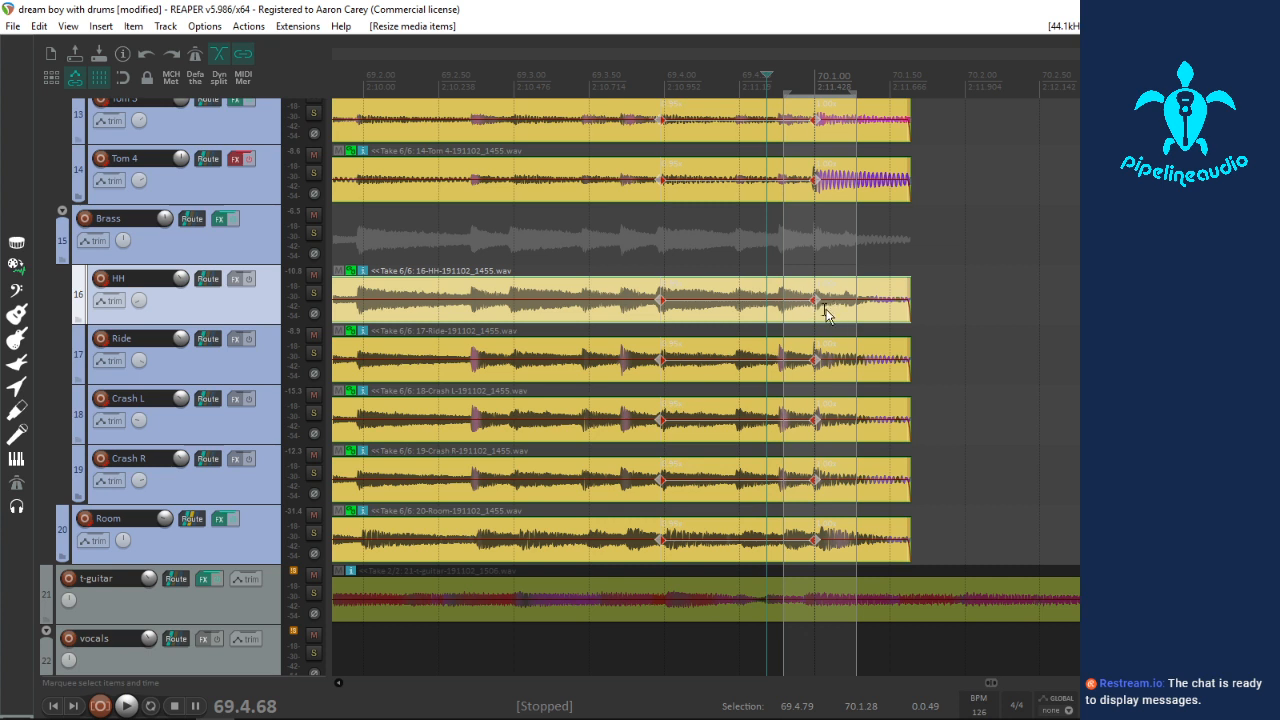
key("space")
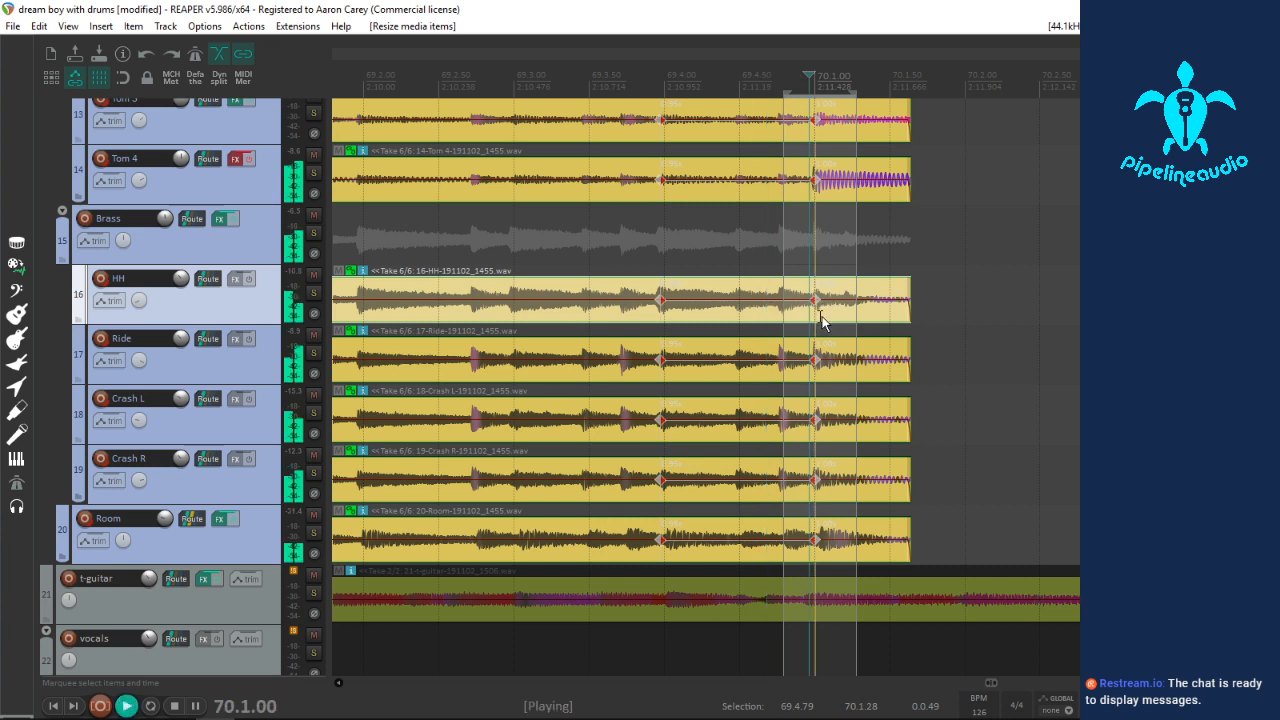
Step: Try shortening the drum items' end to about 70.1.47 and audition the cutoff after the final hit
key("space")
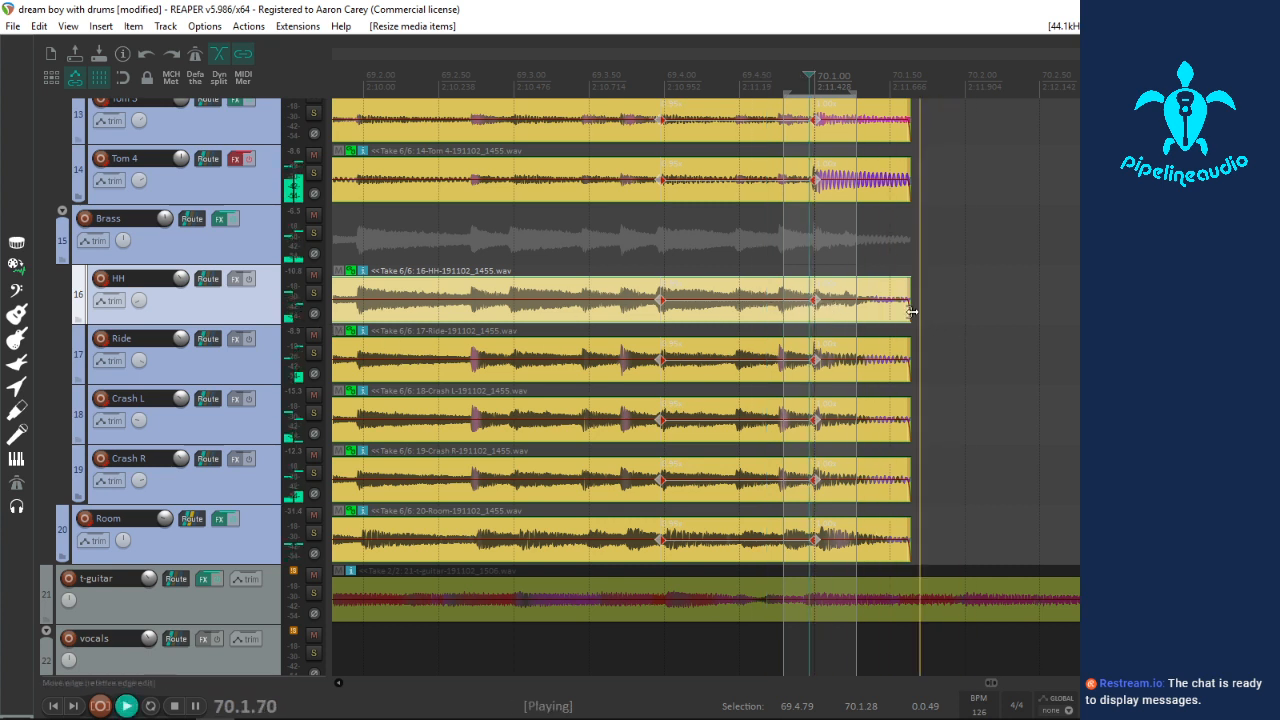
key("space")
left_click_drag(912, 311, 887, 334)
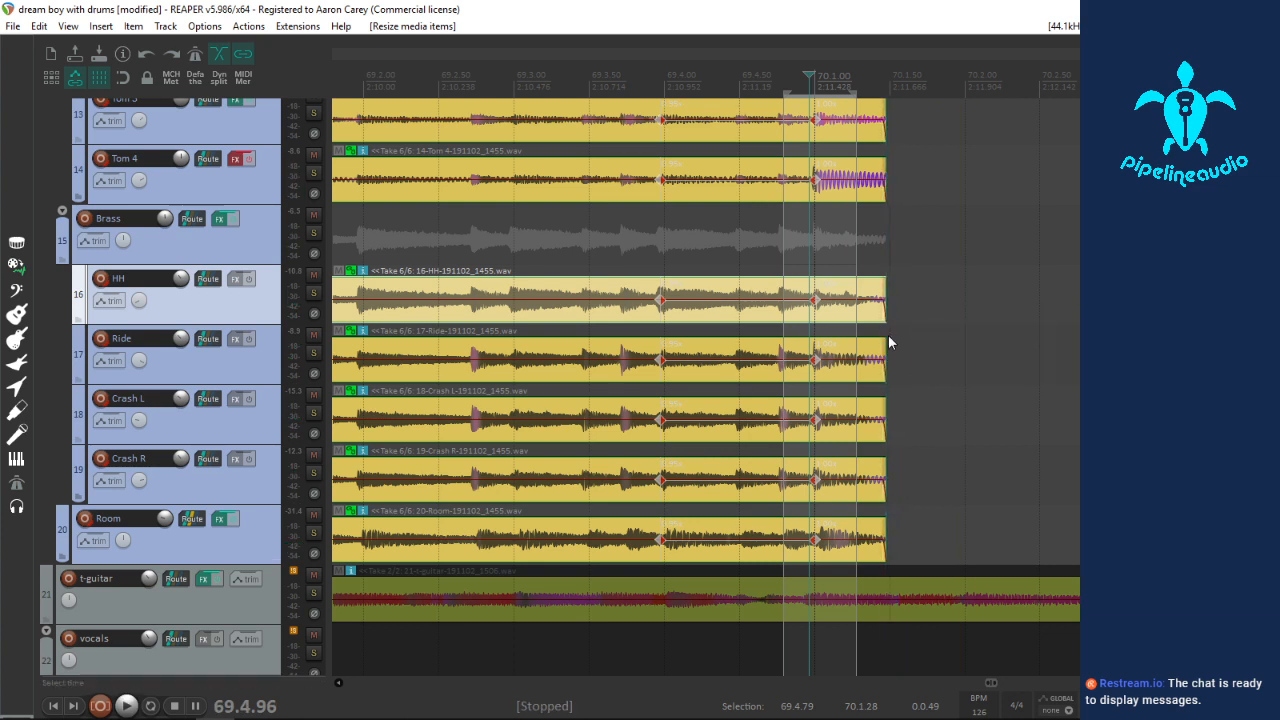
key("space")
key("space")
key("space")
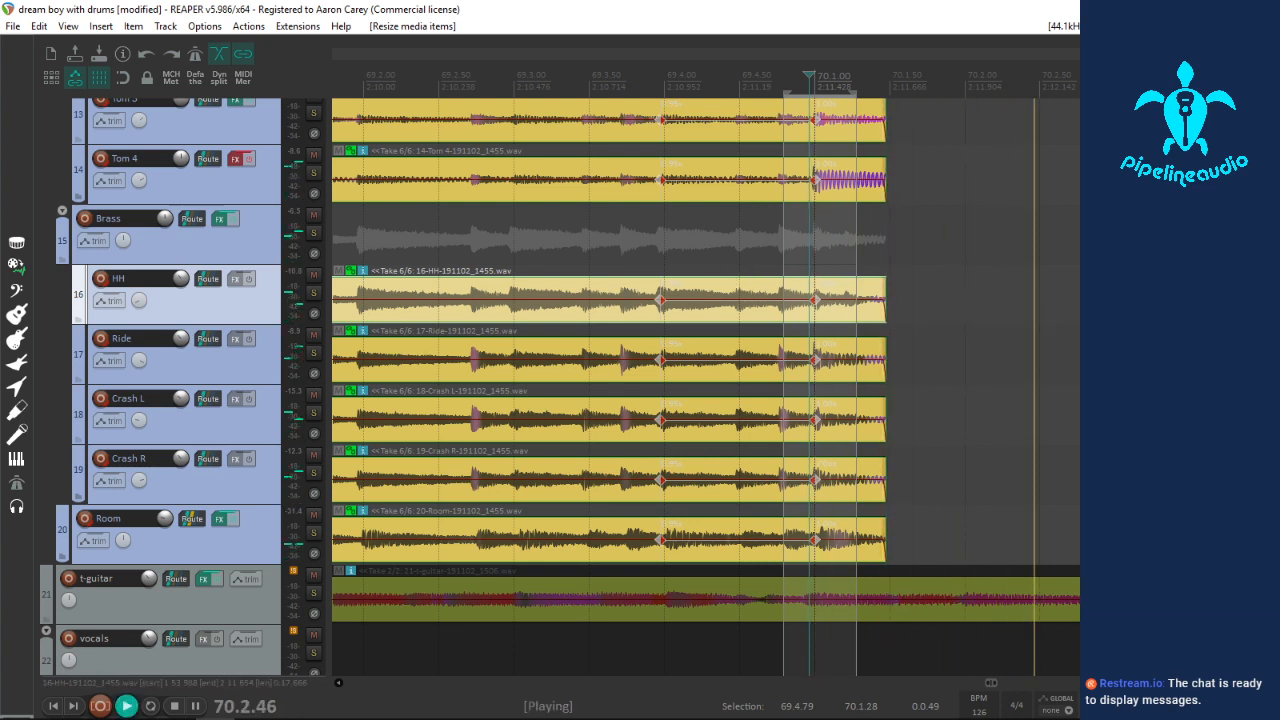
key("space")
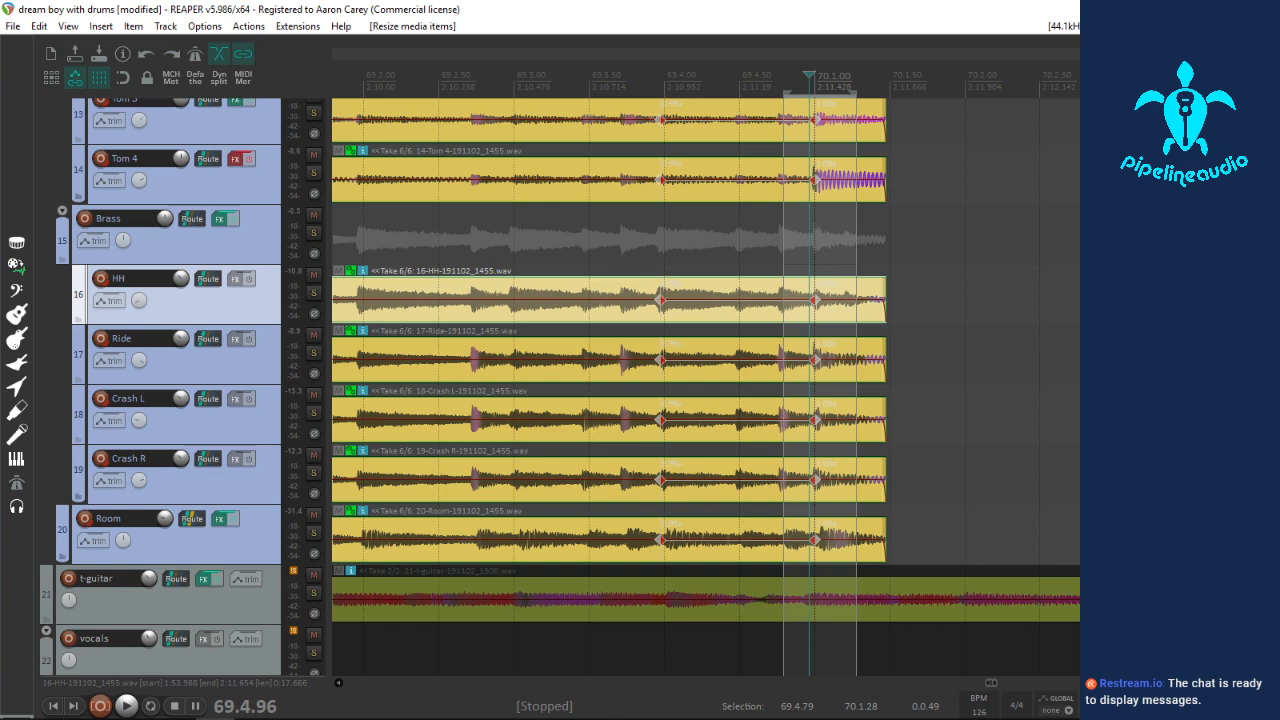
Step: Audition the song ending with guitar and vocals included, starting from about 69.2.00
key("space")
key("space")
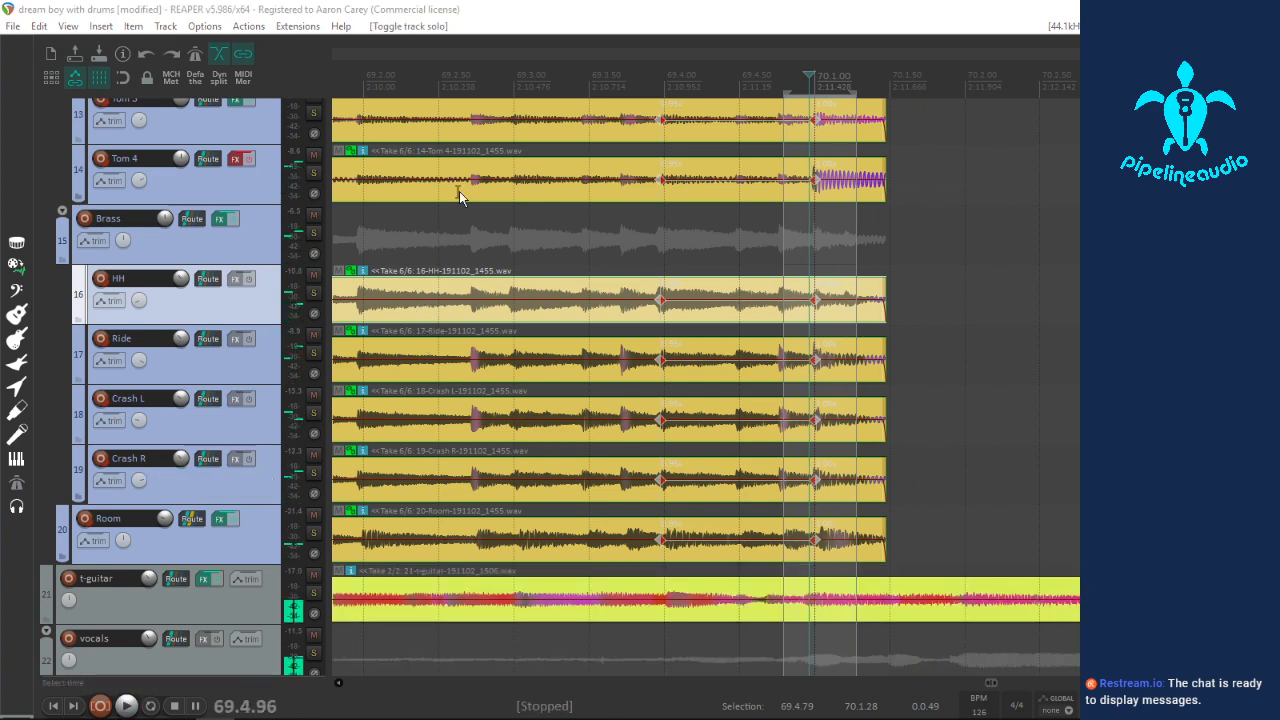
left_click(362, 75)
key("space")
scroll(553, 281, "down", 8)
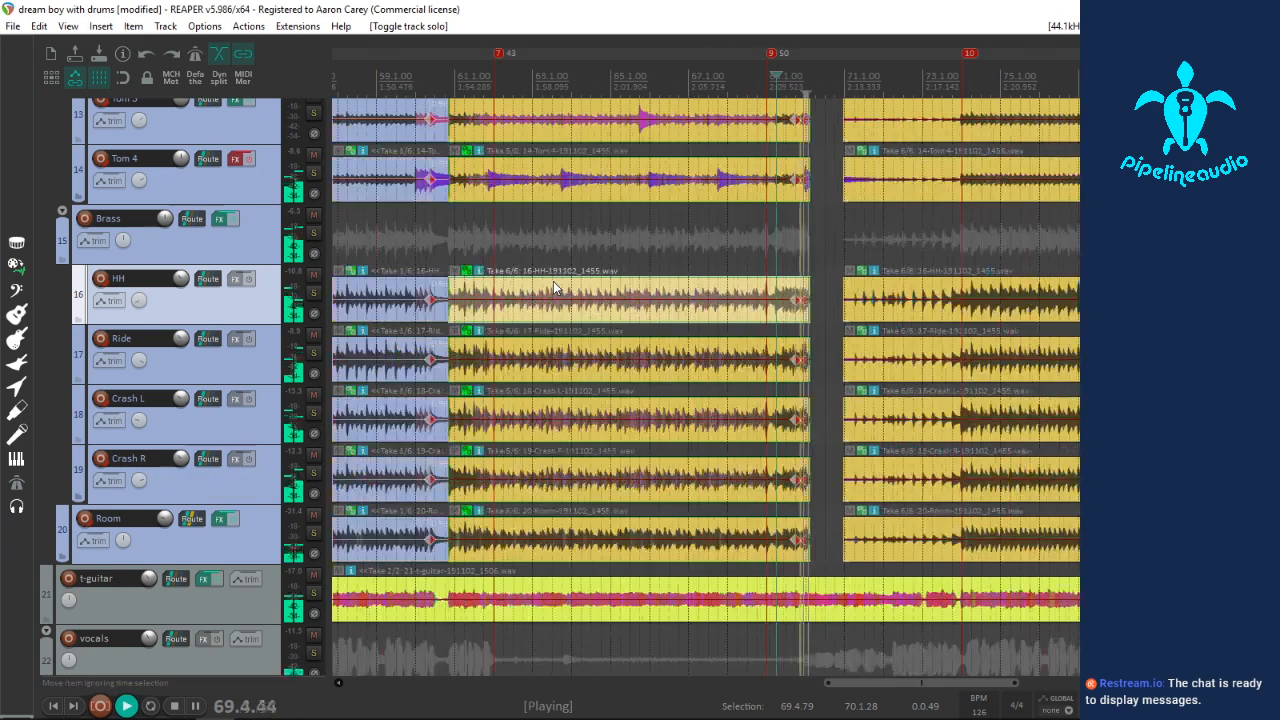
key("space")
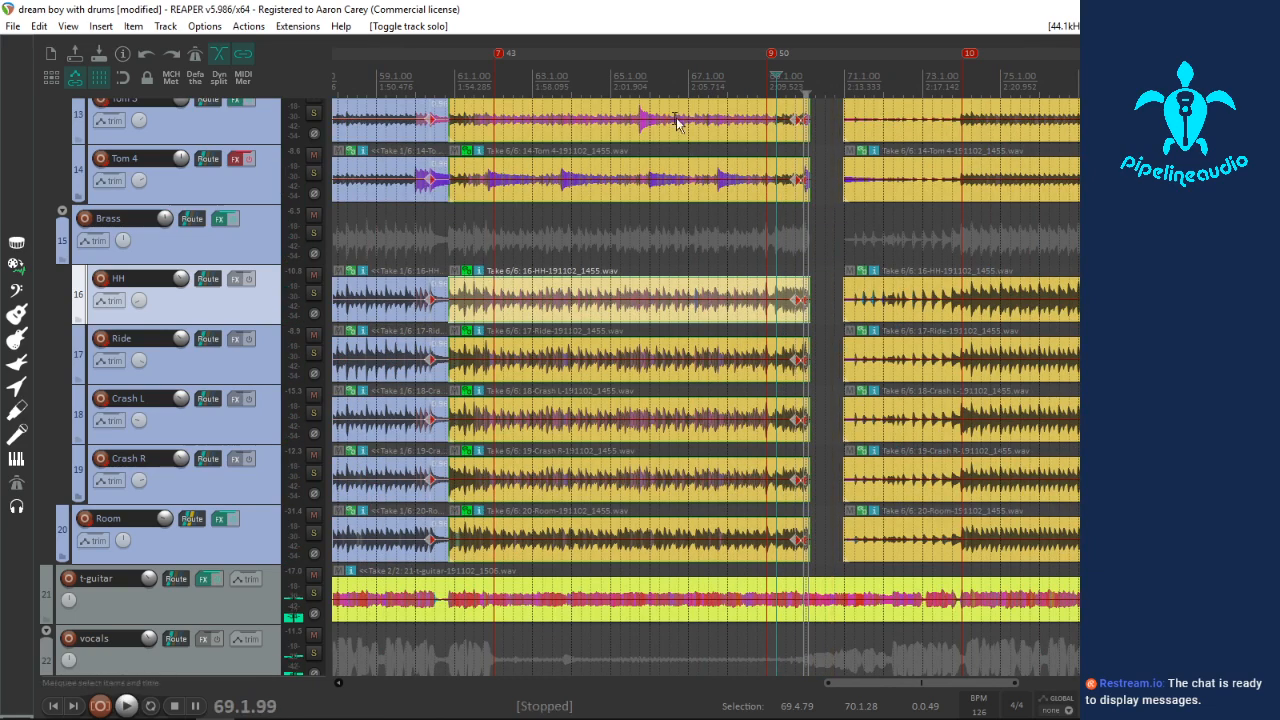
key("space")
scroll(822, 250, "up", 8)
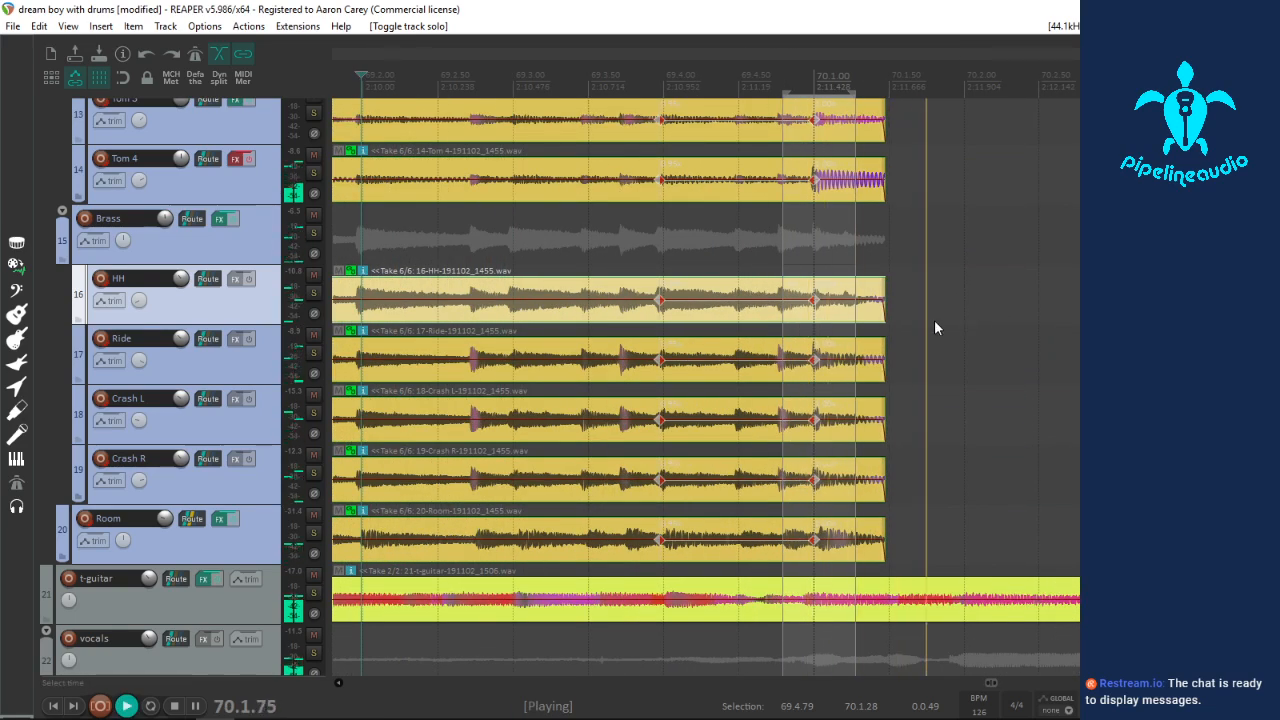
key("space")
Step: Try shortening the drum items' end to about 70.1.20 and audition it from 69.1.99
left_click_drag(886, 312, 846, 334)
key("space")
key("space")
key("space")
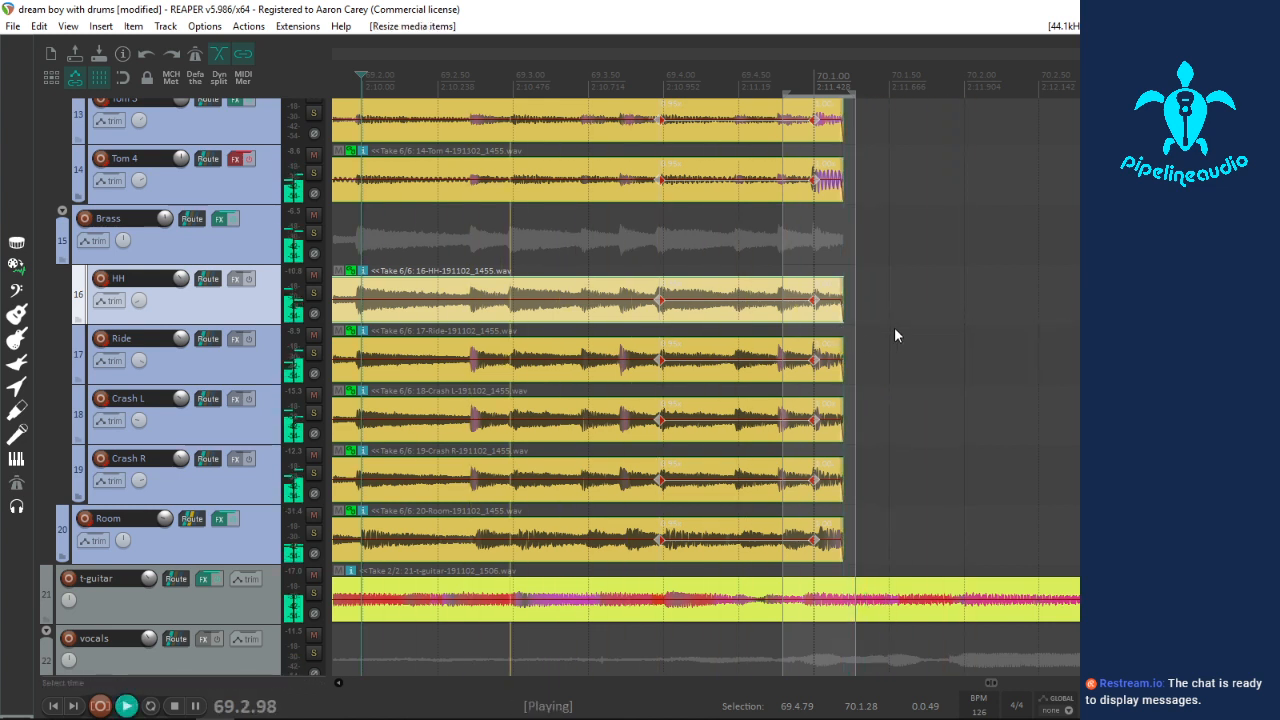
key("space")
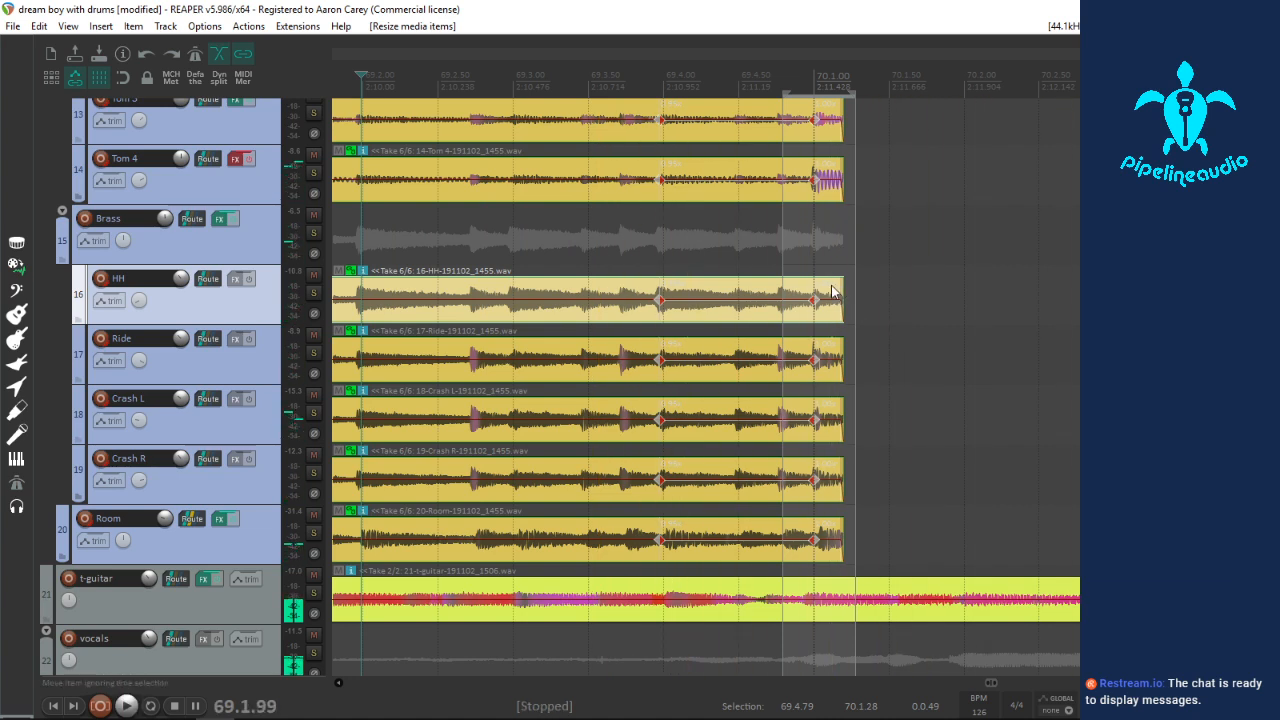
Step: Locate the earlier drum stop in bar 37 and audition its last hit
scroll(800, 276, "down", 5)
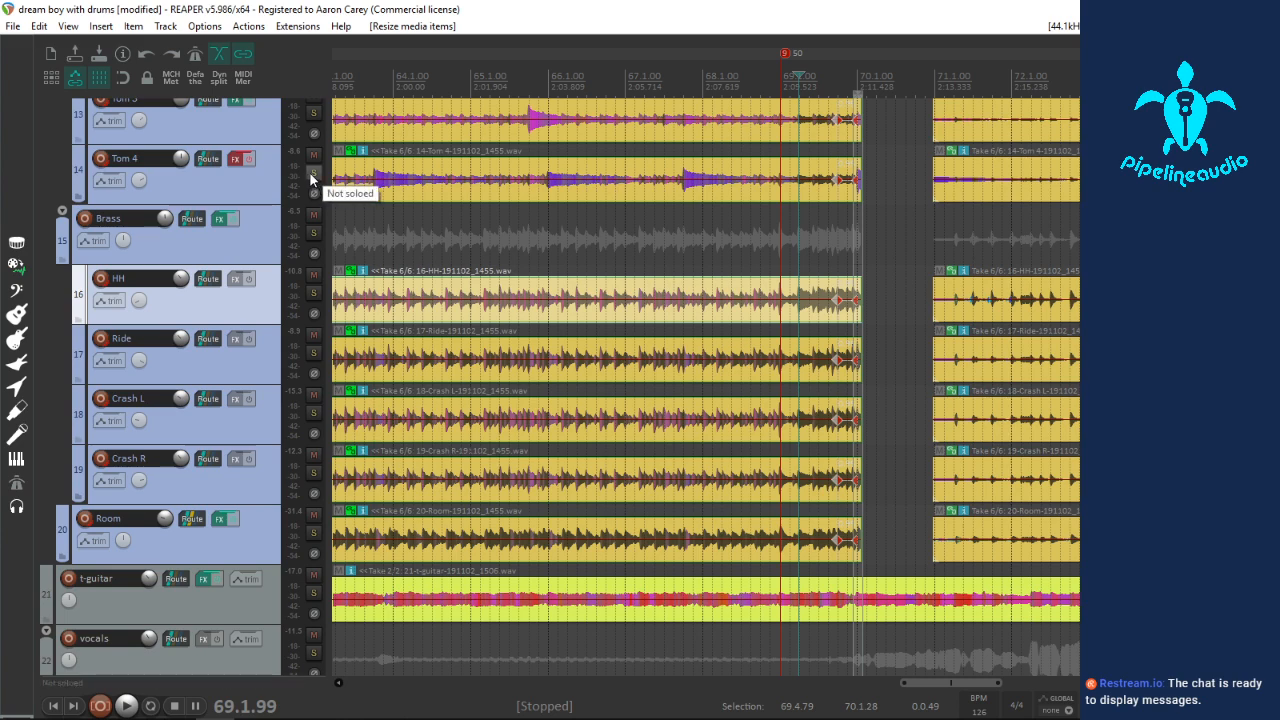
scroll(519, 281, "down", 5)
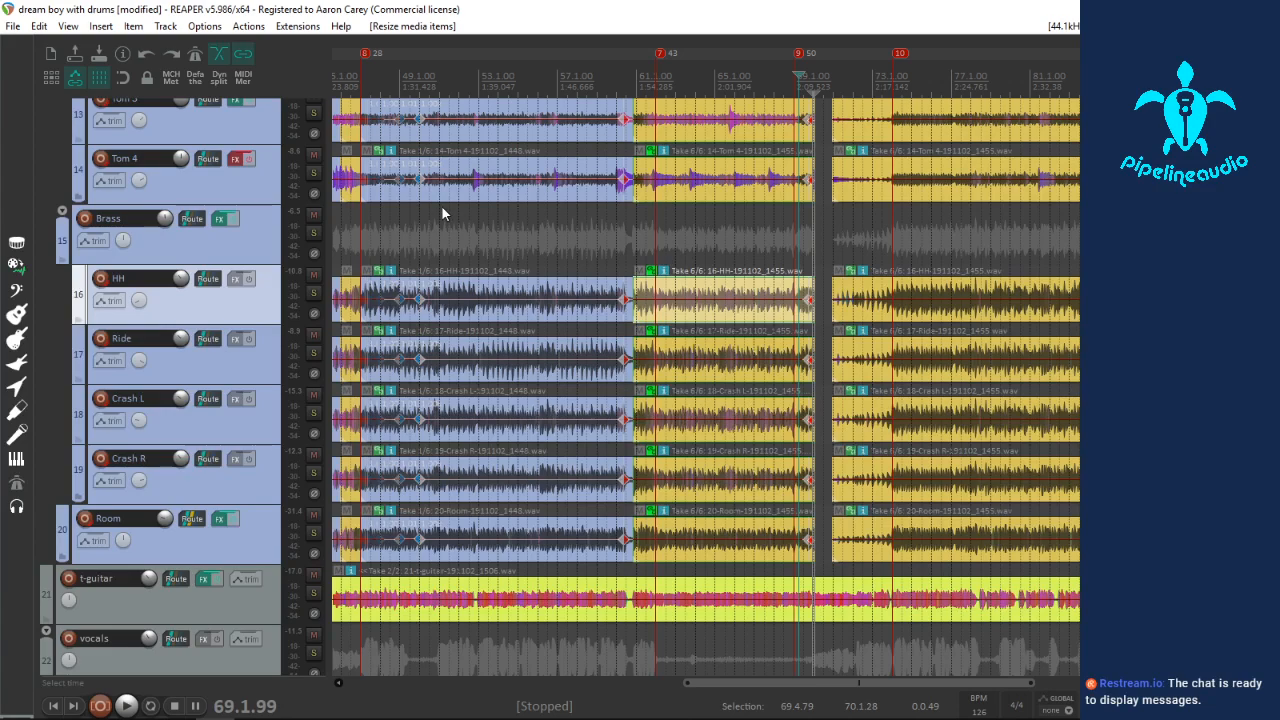
left_click(345, 218)
scroll(421, 223, "down", 3)
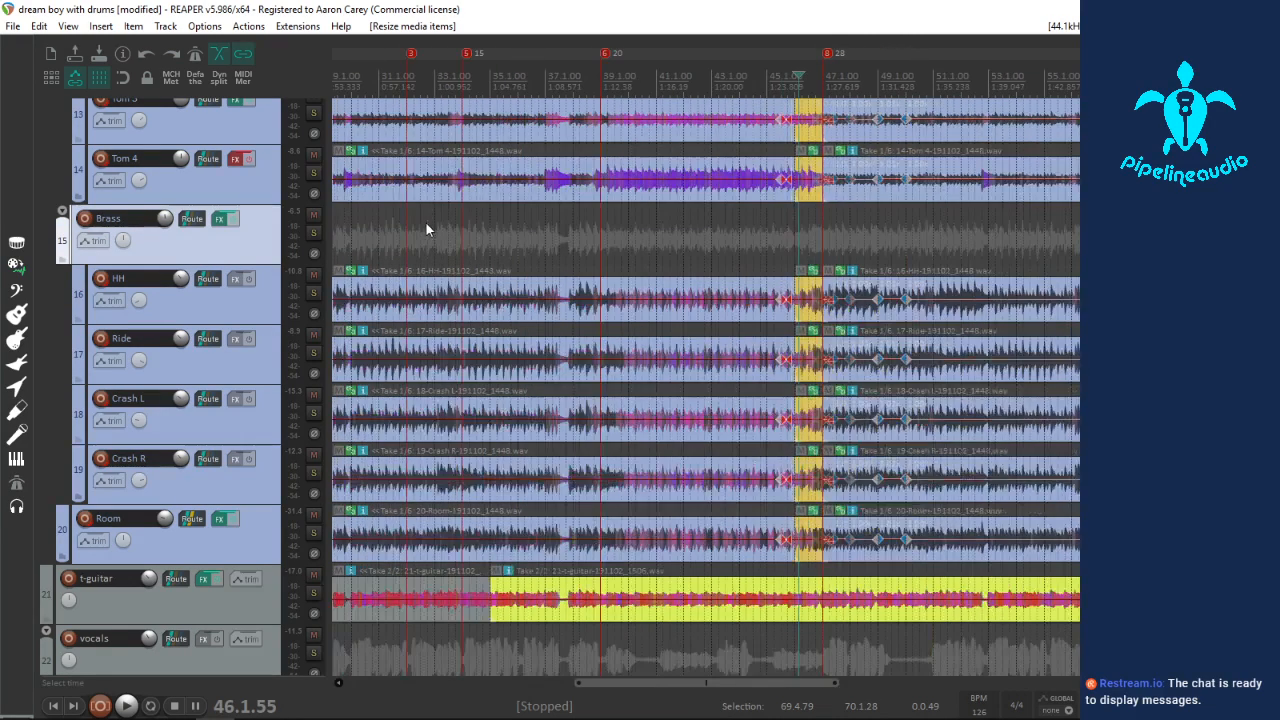
scroll(787, 213, "up", 4)
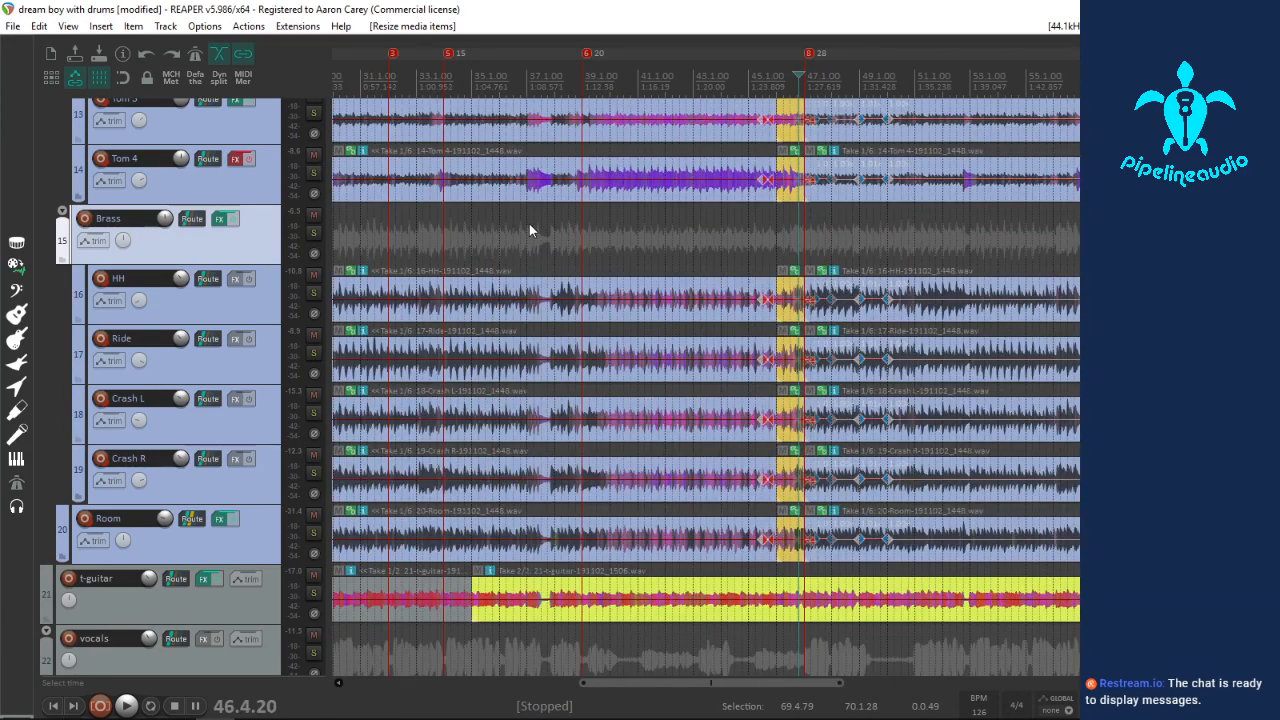
left_click(529, 223)
scroll(645, 243, "up", 10)
key("space")
left_click(889, 223)
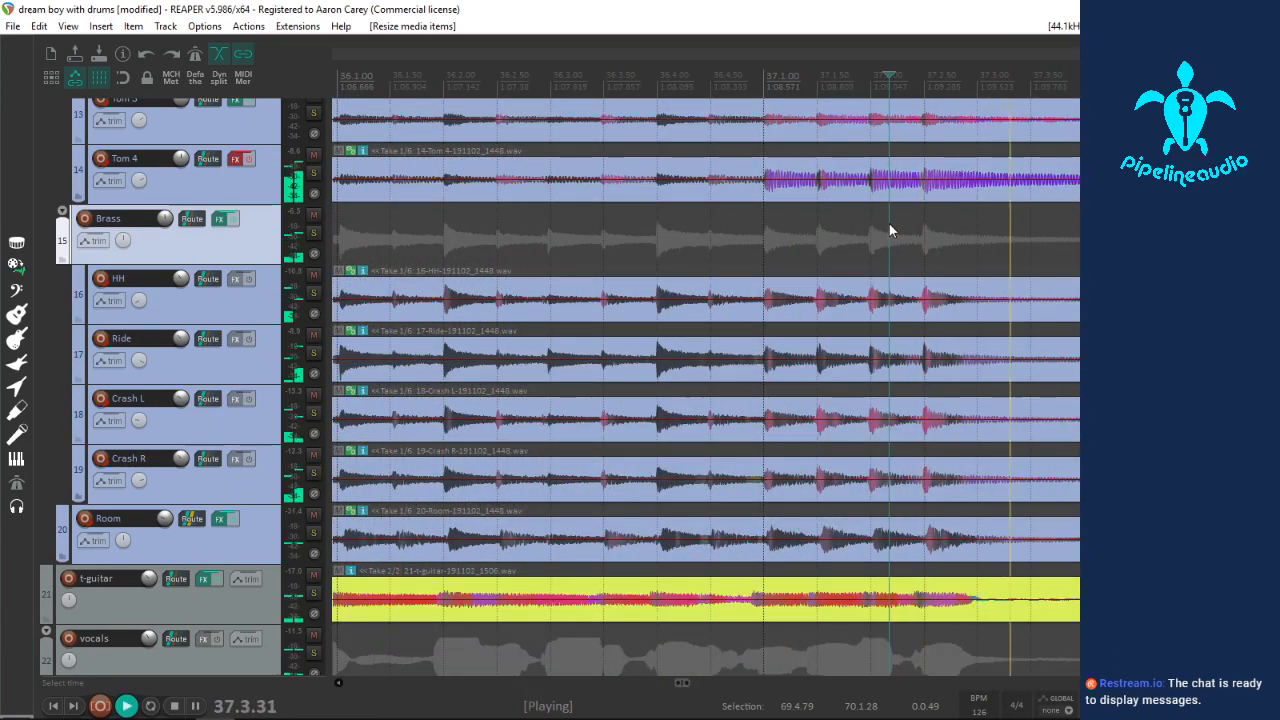
key("space")
Step: Audition the last hit of the stop from 37.2.47 and split the grouped drum items there
left_click(921, 190)
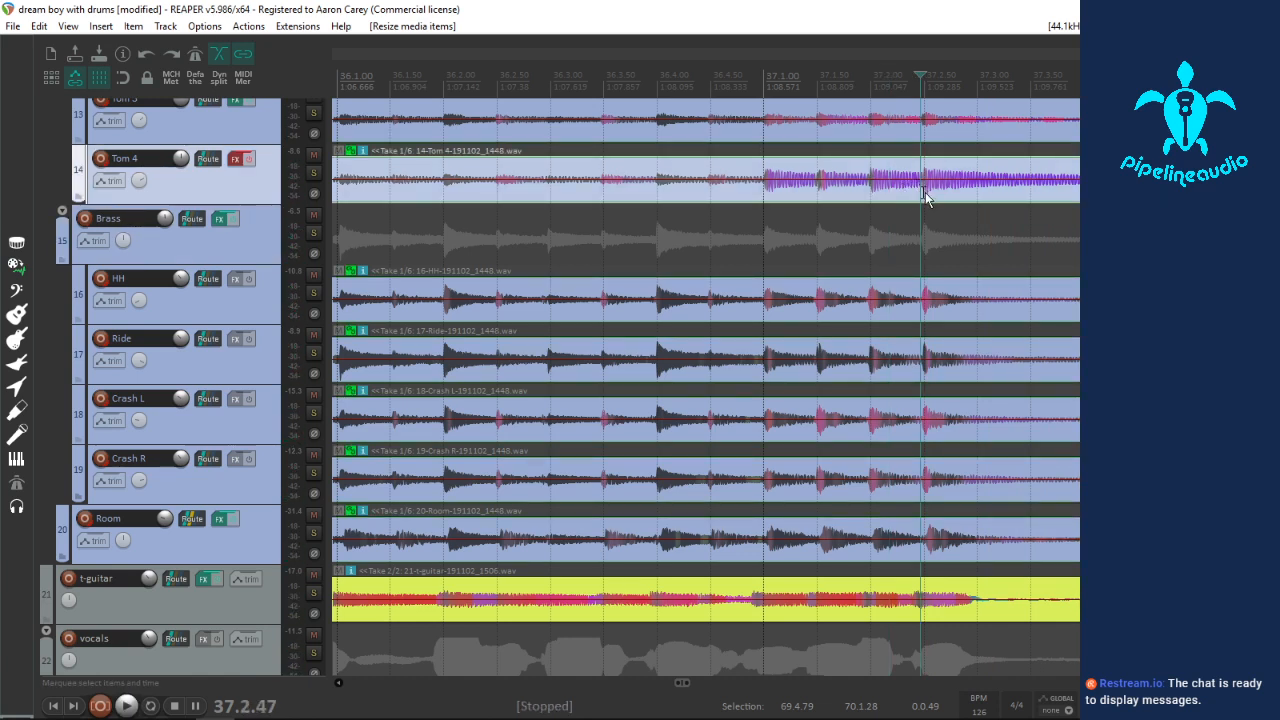
key("space")
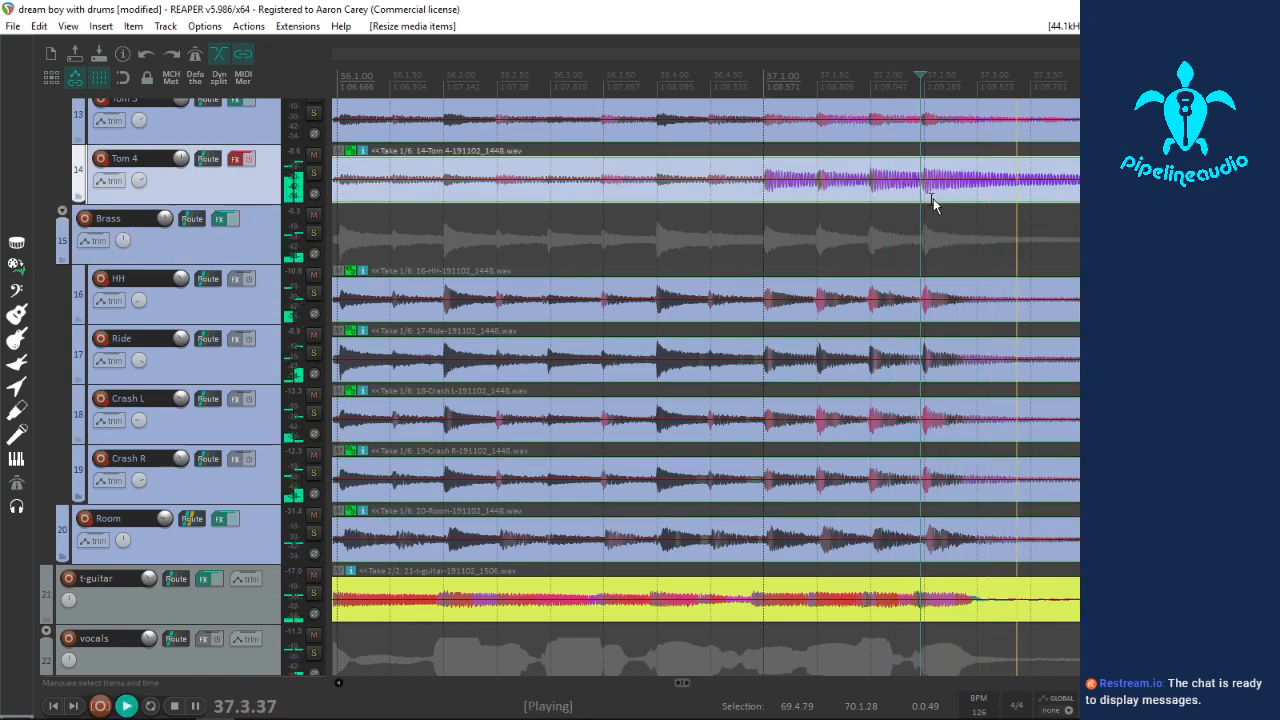
key("space")
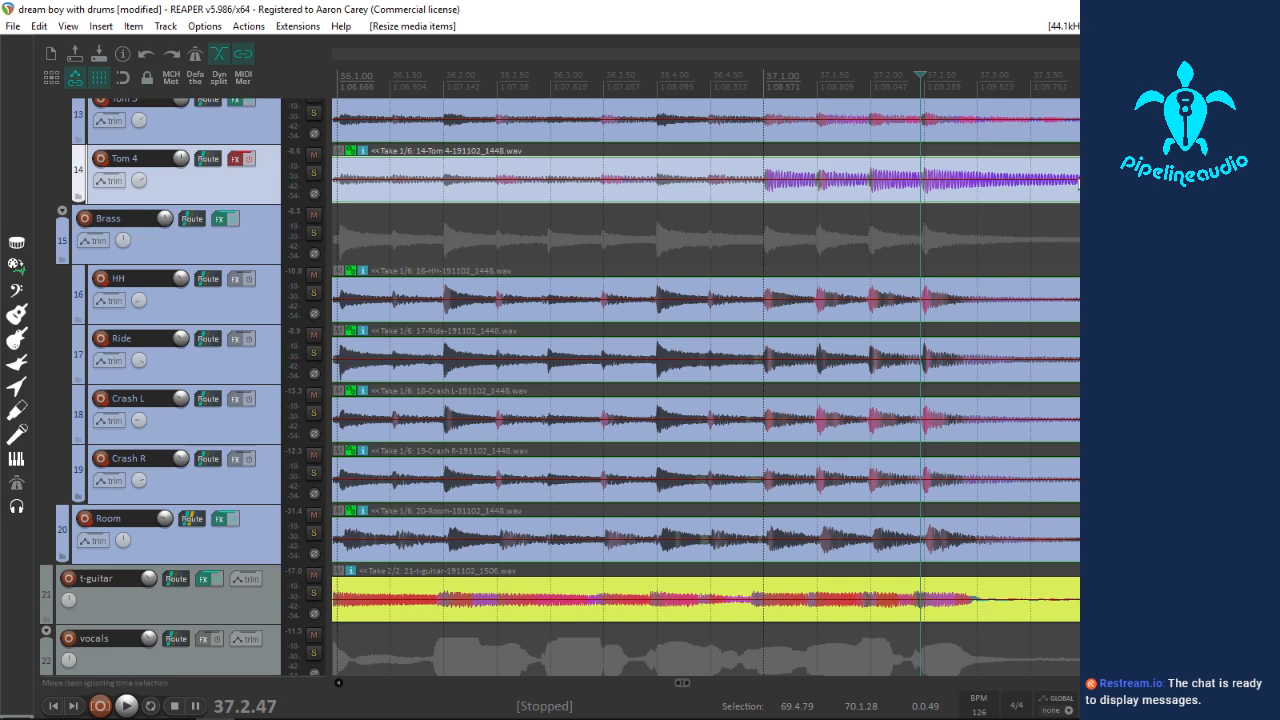
key("s")
left_click(1128, 235)
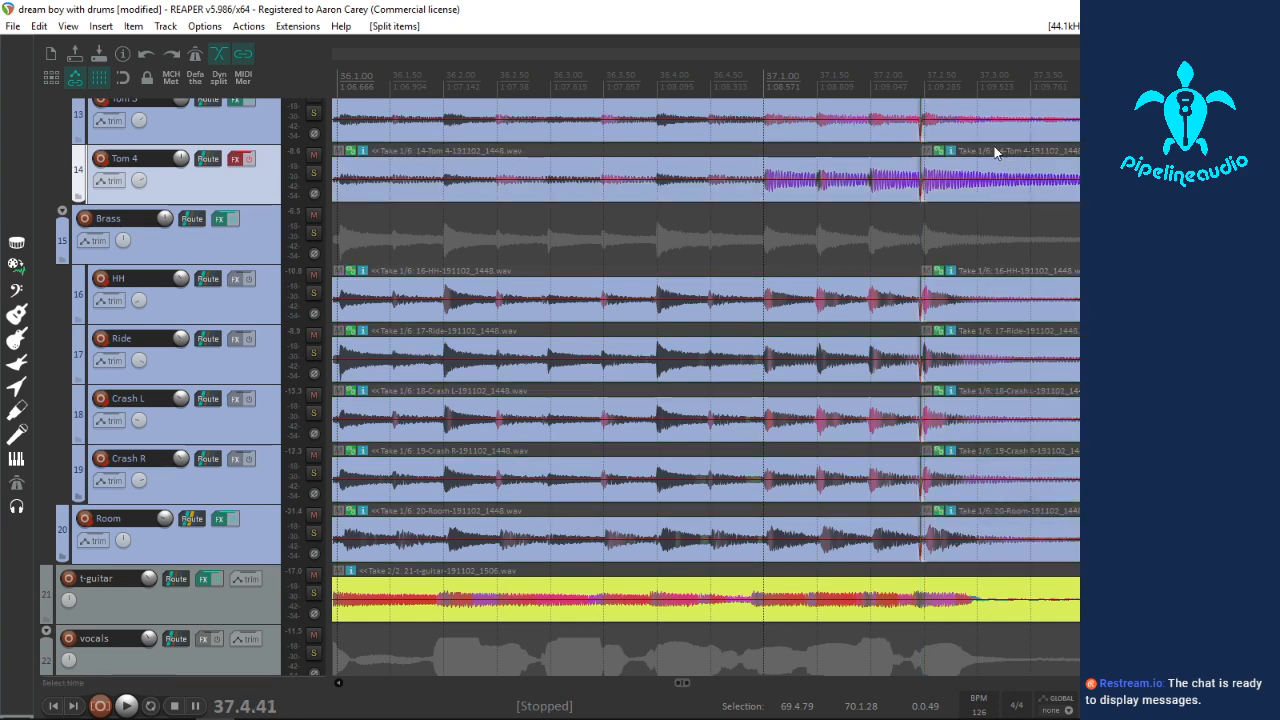
Step: Look up the item-group selection action with "select grou" and copy the whole group of drum items after the split
left_click(982, 119)
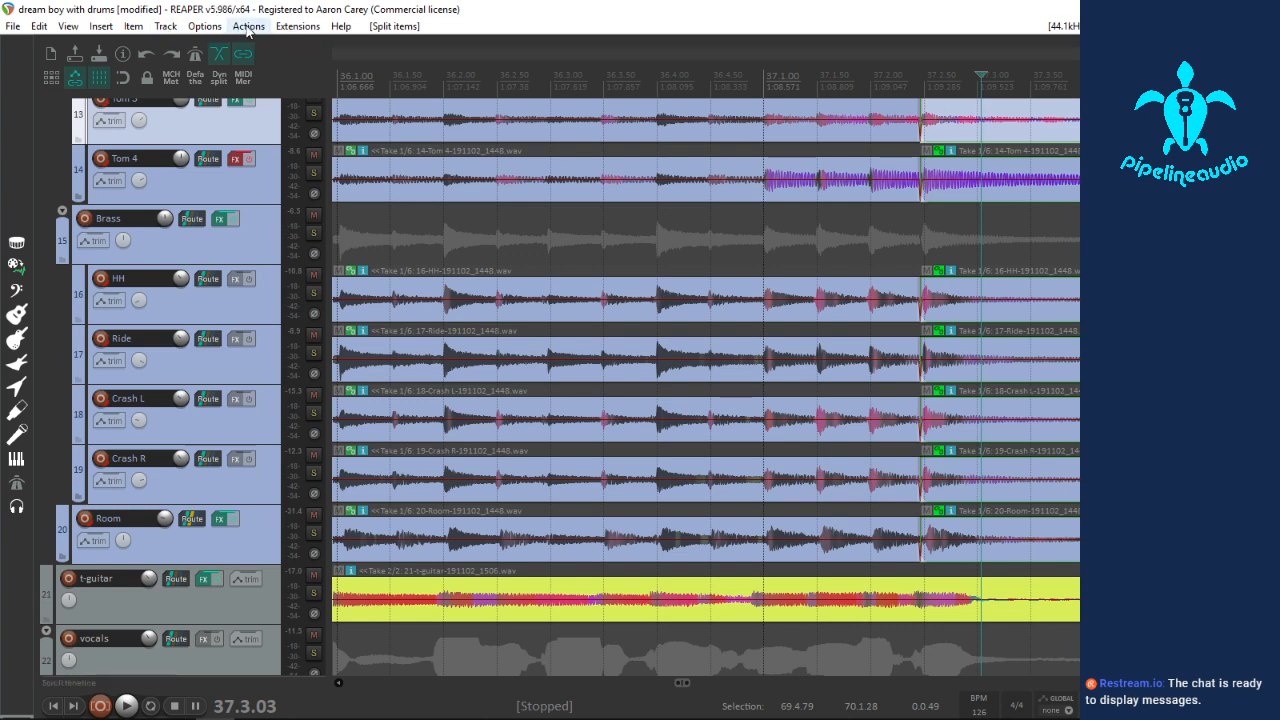
left_click(248, 26)
left_click(290, 36)
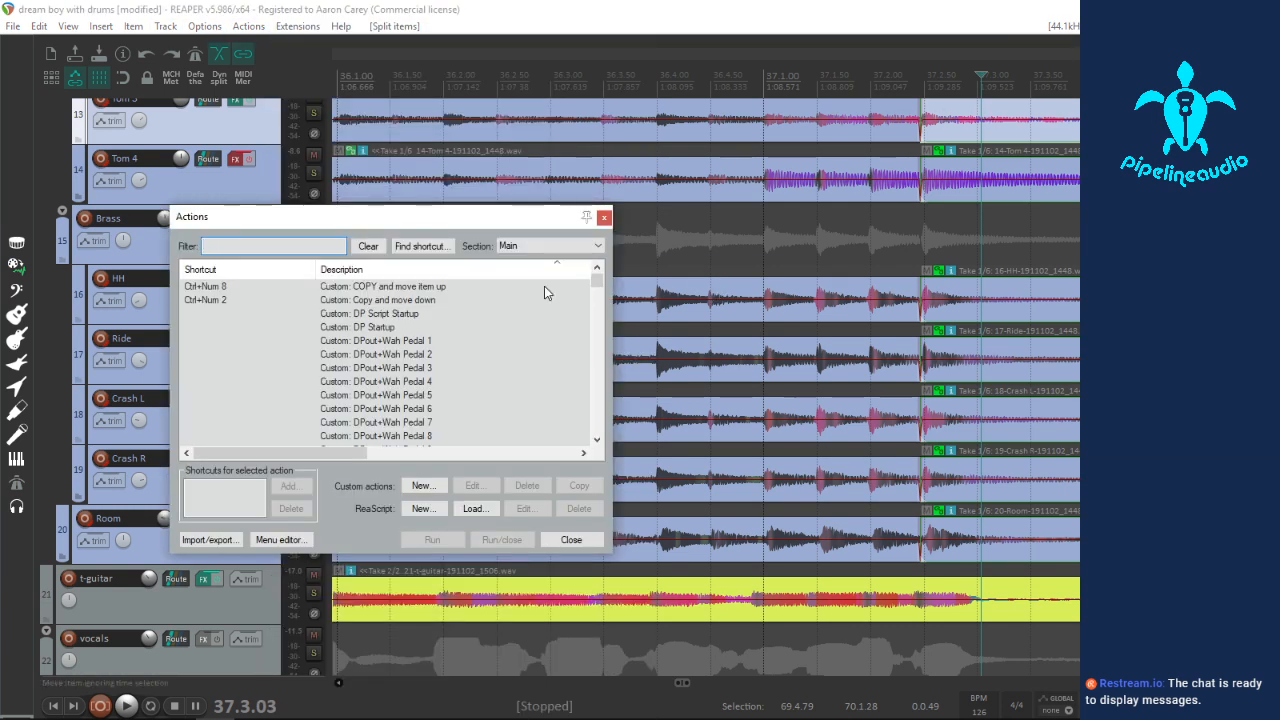
type("select grou")
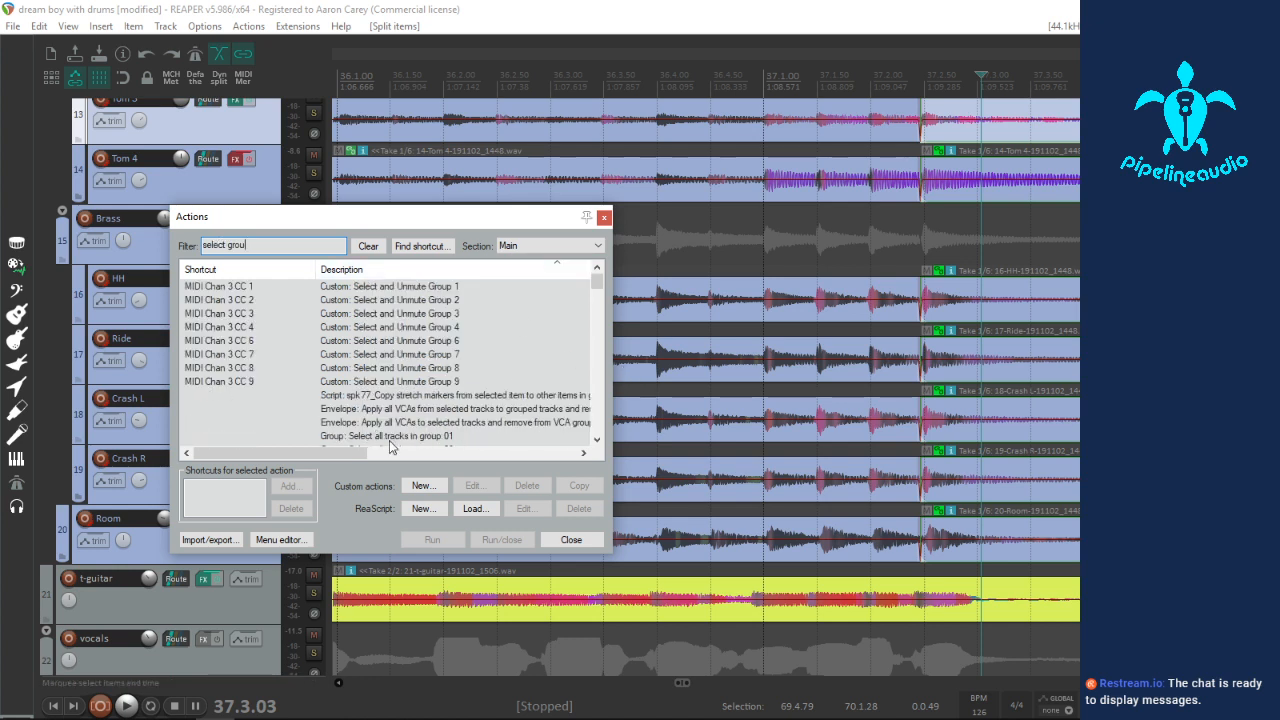
left_click_drag(598, 288, 601, 340)
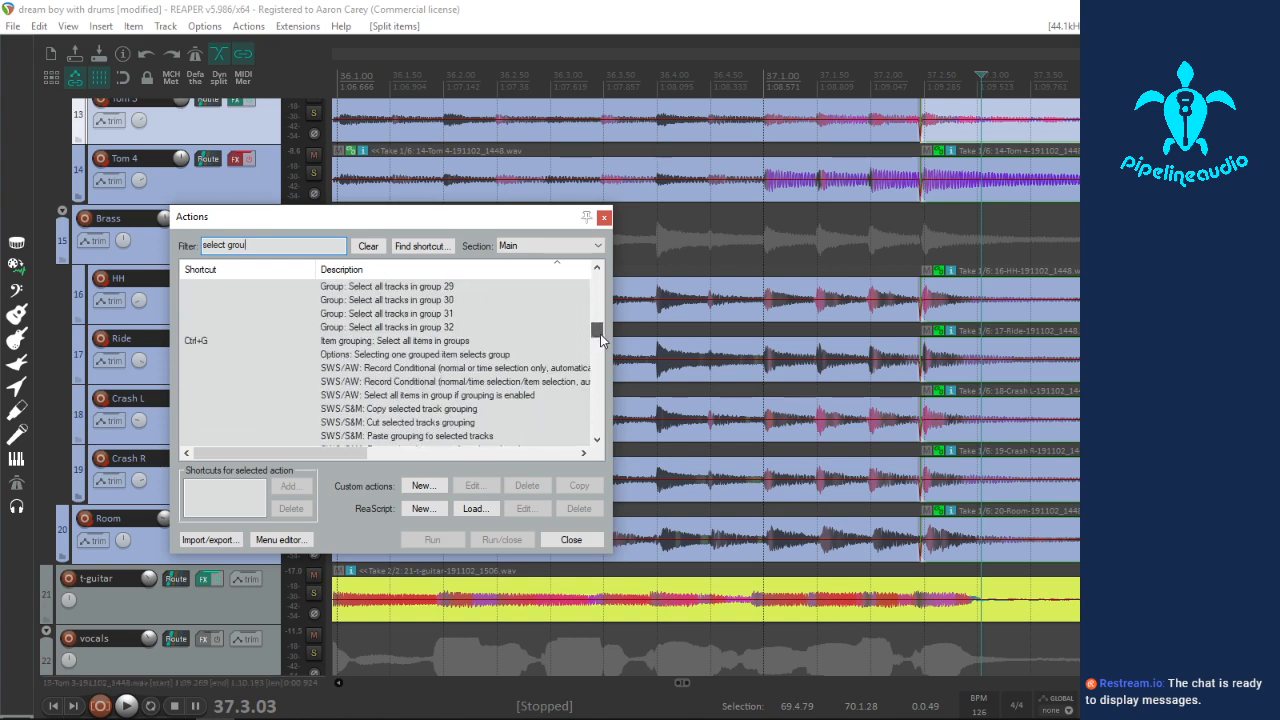
left_click(604, 218)
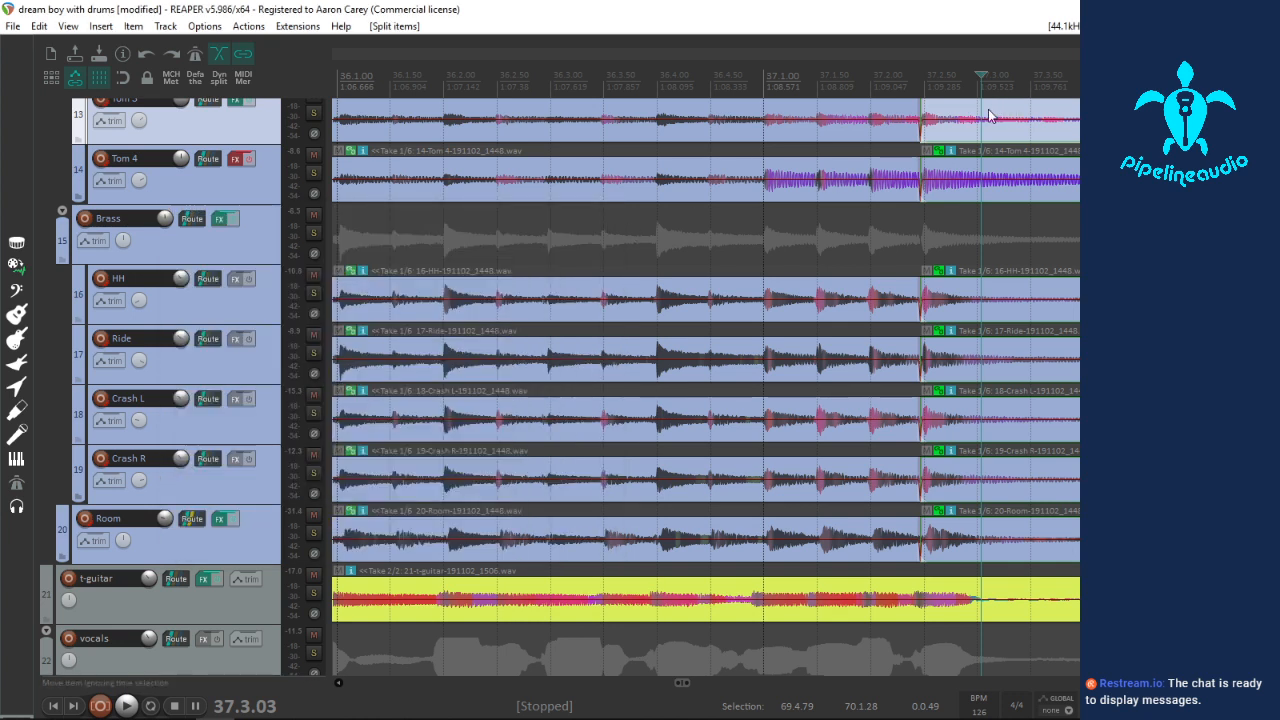
left_click(989, 116)
key("ctrl+g")
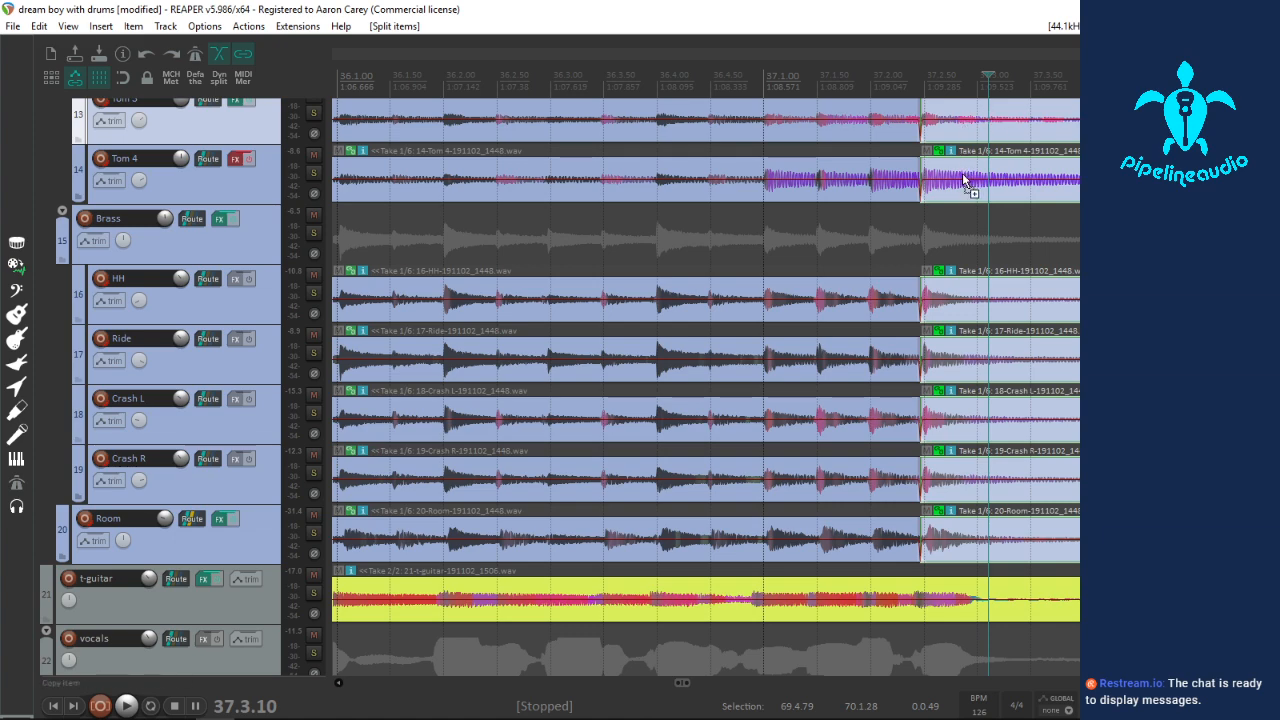
Step: Trim the end of the final drum items to about 69.4.93, removing the last hit just before 70.1.00
scroll(960, 178, "down", 10)
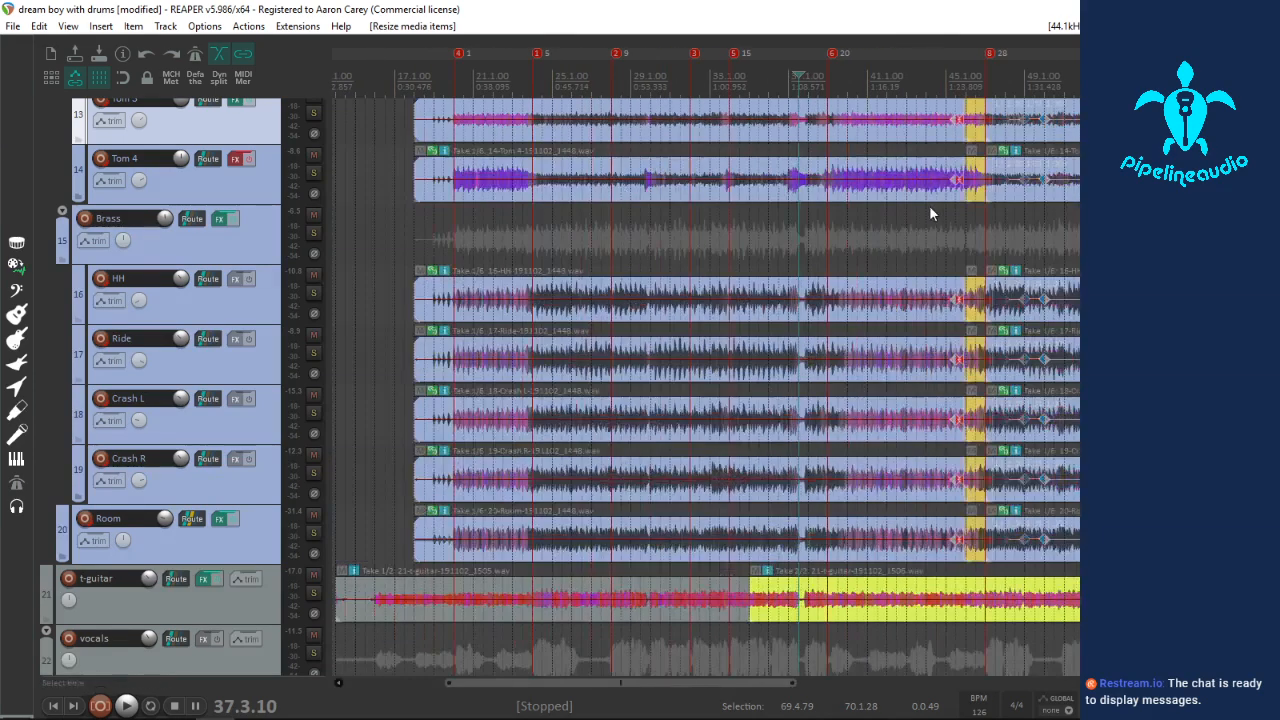
scroll(1058, 229, "down", 2)
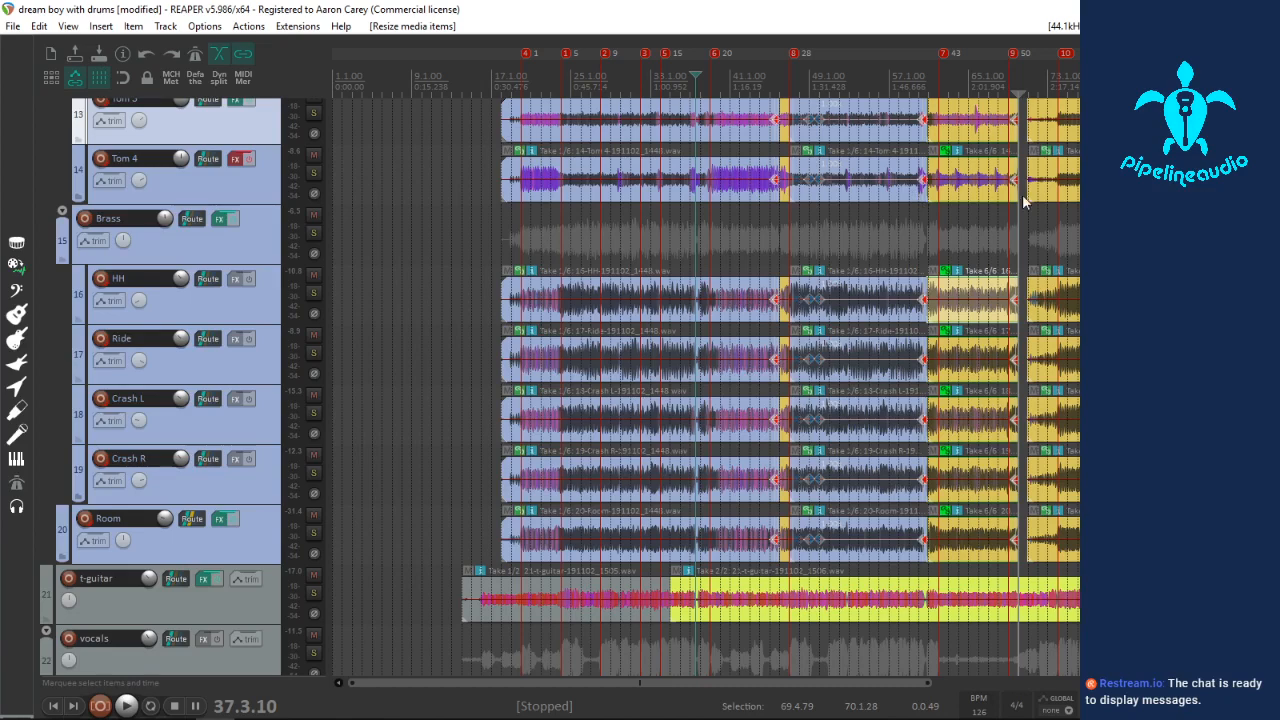
left_click(1022, 198)
scroll(998, 220, "up", 8)
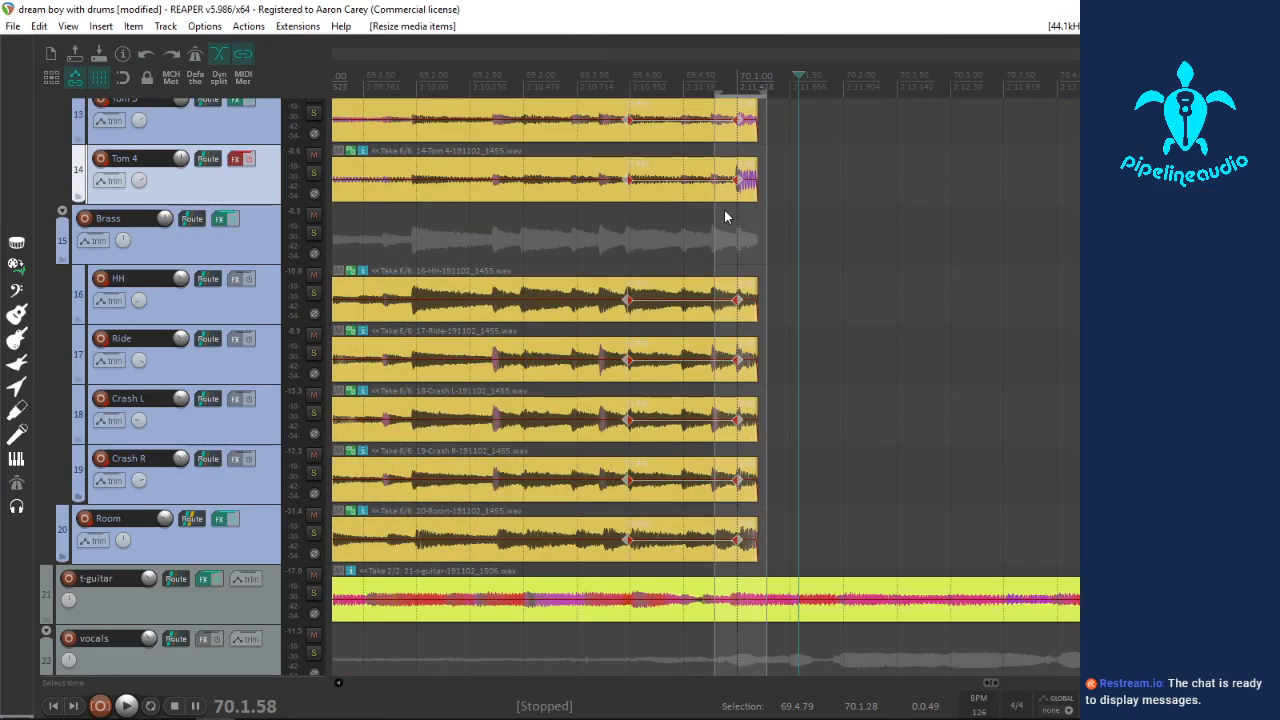
scroll(301, 276, "up", 2)
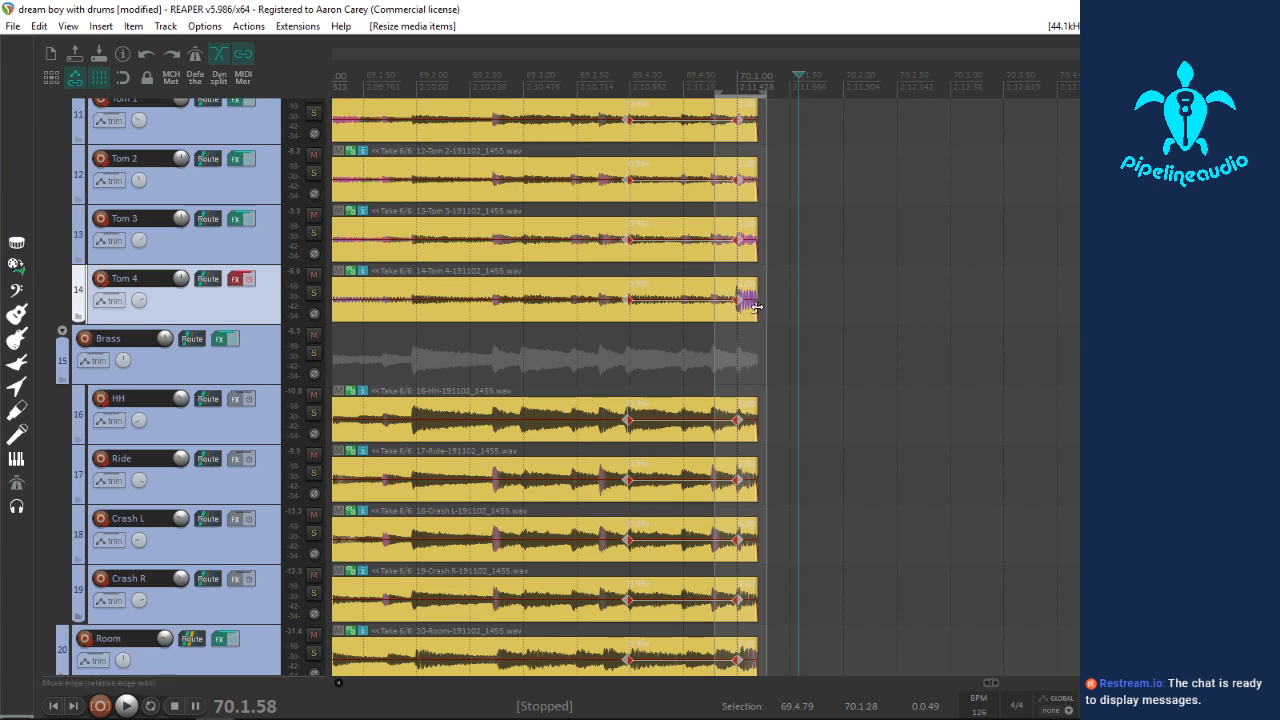
left_click_drag(755, 306, 729, 308)
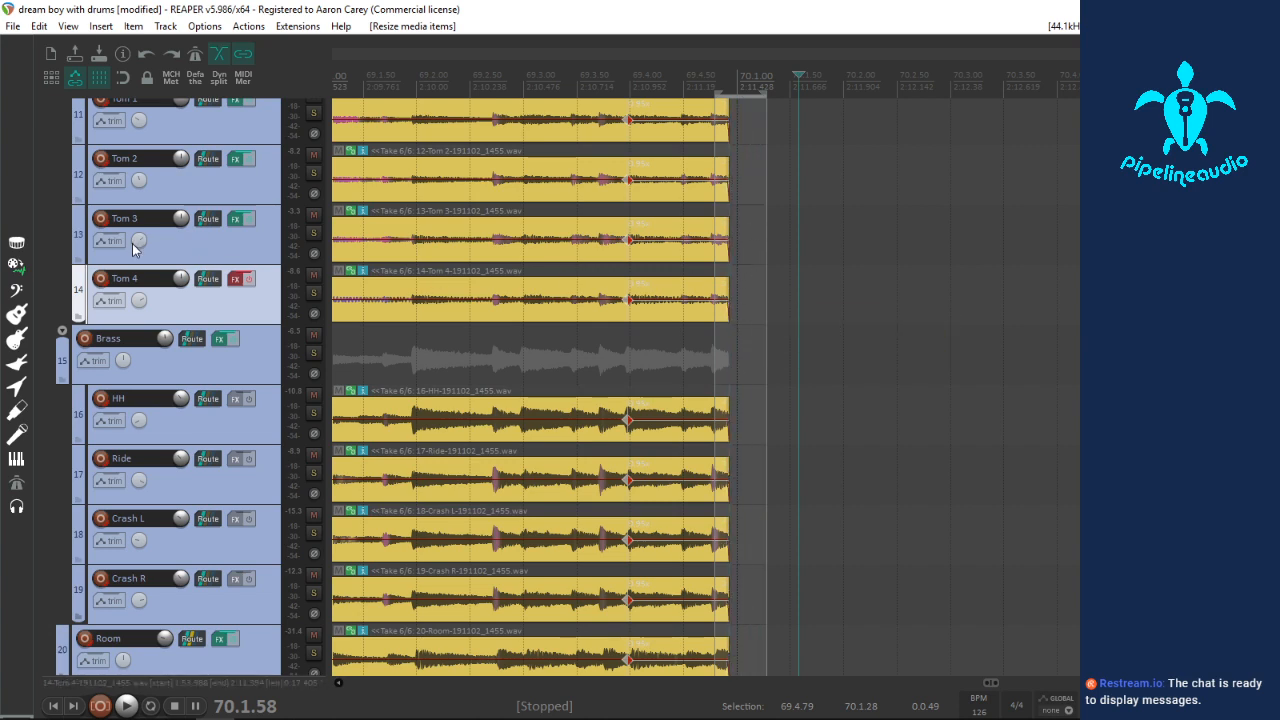
Step: Paste the copied drum hit at 70.1.00, starting on the Overheads LR track
scroll(176, 254, "up", 10)
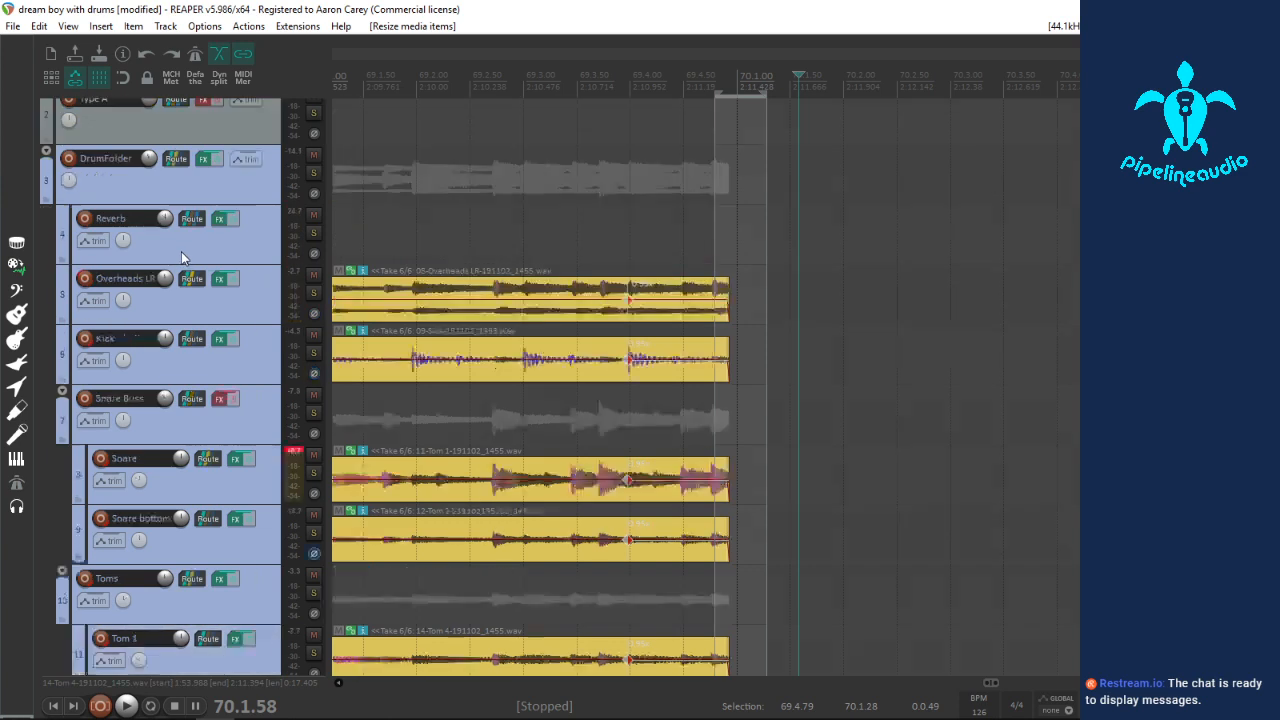
left_click(742, 350)
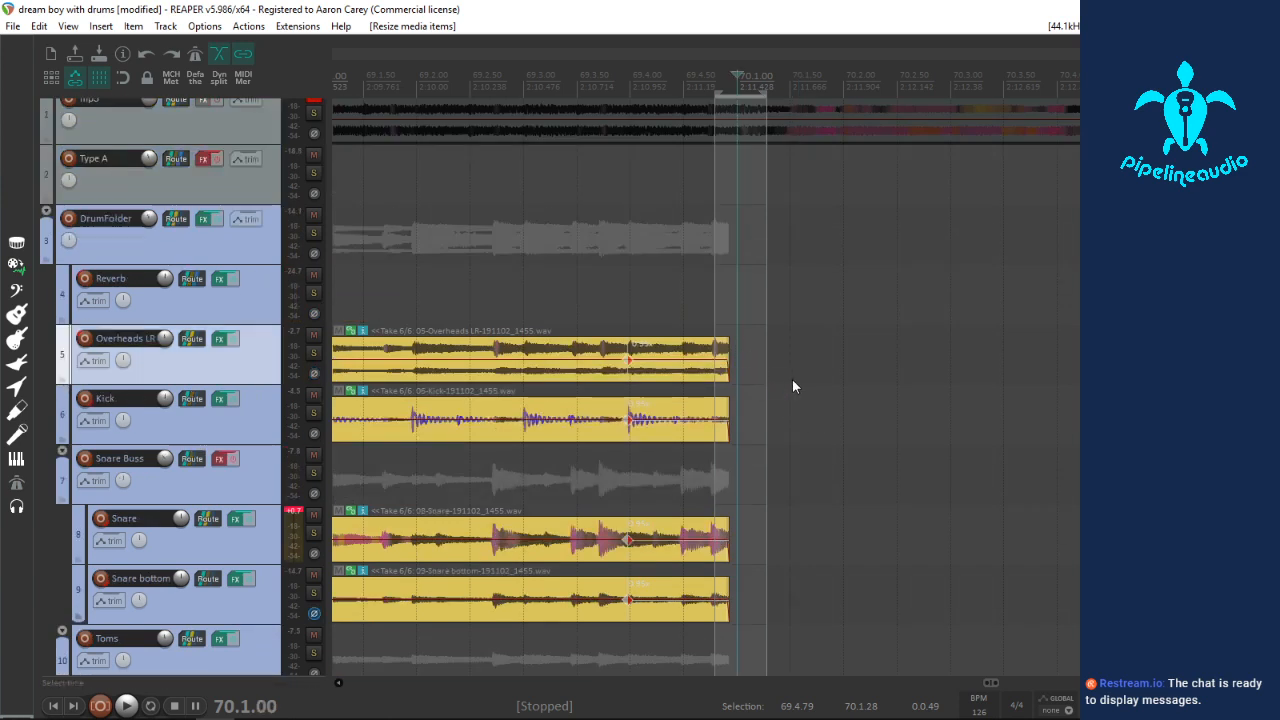
key("ctrl+v")
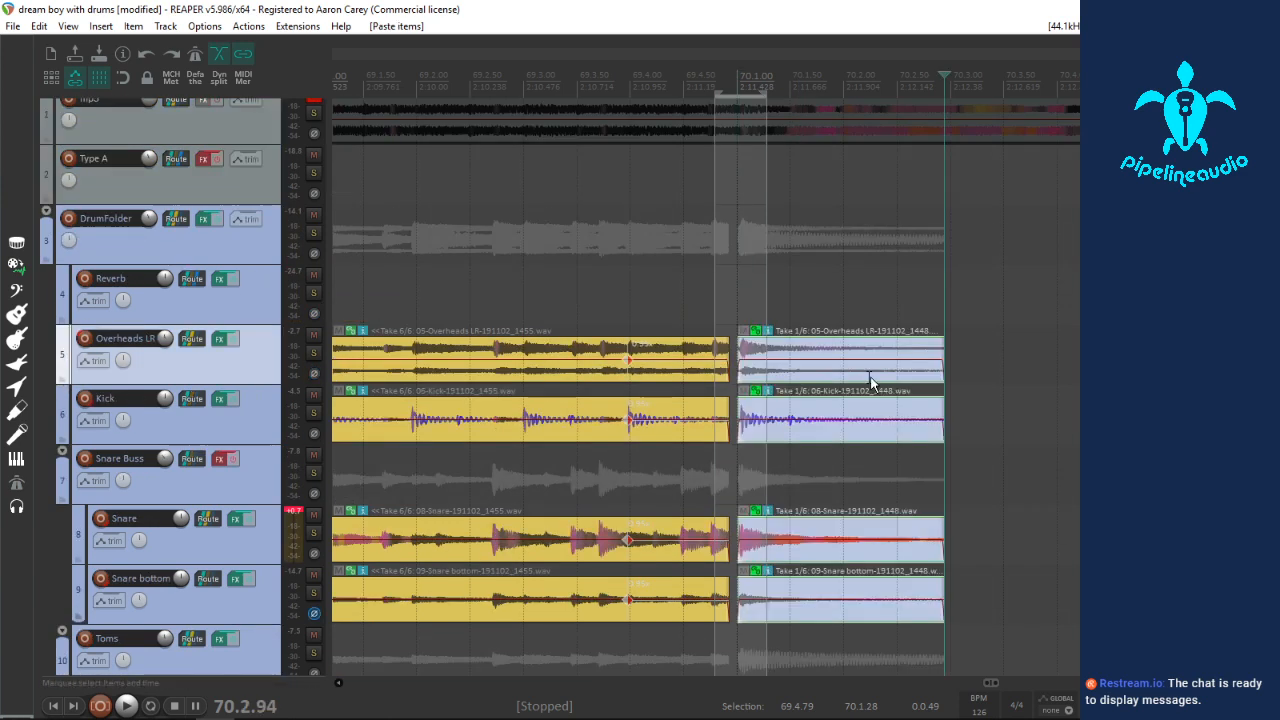
Step: Move the pasted drum items slightly earlier so the kick's attack lines up with 70.1.00
left_click(760, 378)
scroll(760, 378, "up", 6)
left_click_drag(605, 357, 551, 362)
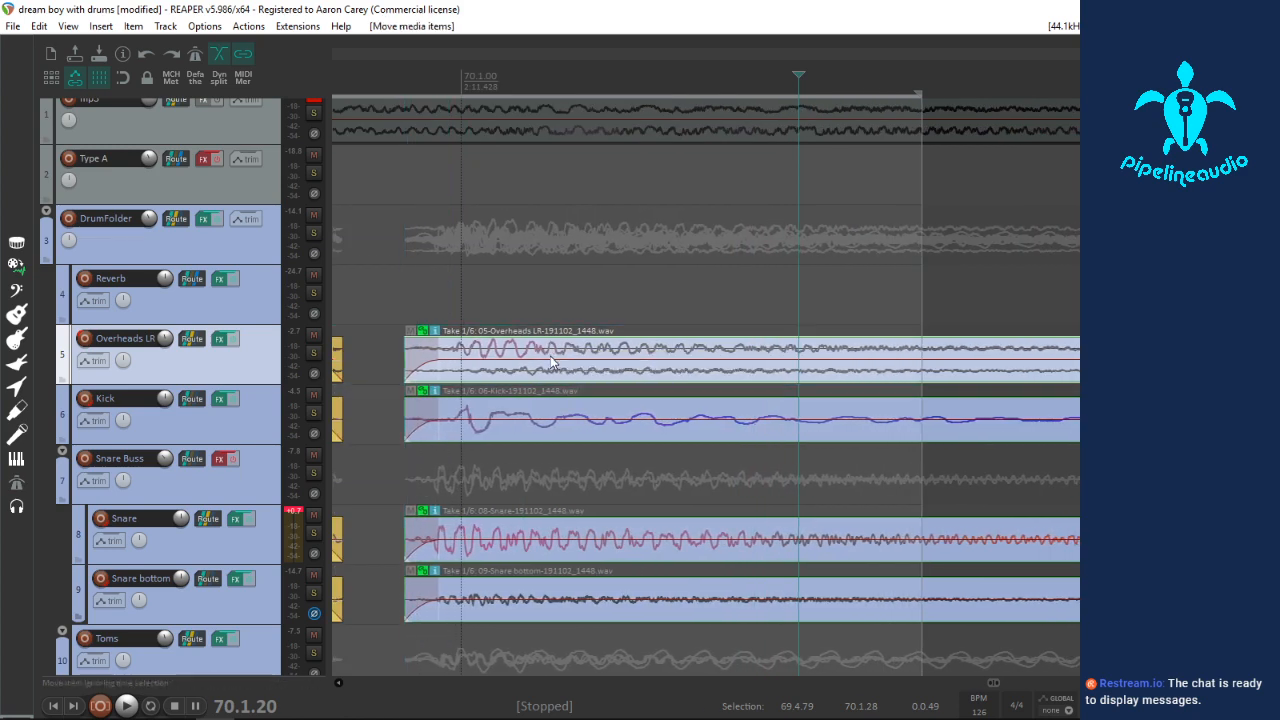
Step: Solo the Snare track to audition its join at 70.1.00, check the other drum tracks, and clear the solo
left_click(313, 533)
left_click(393, 545)
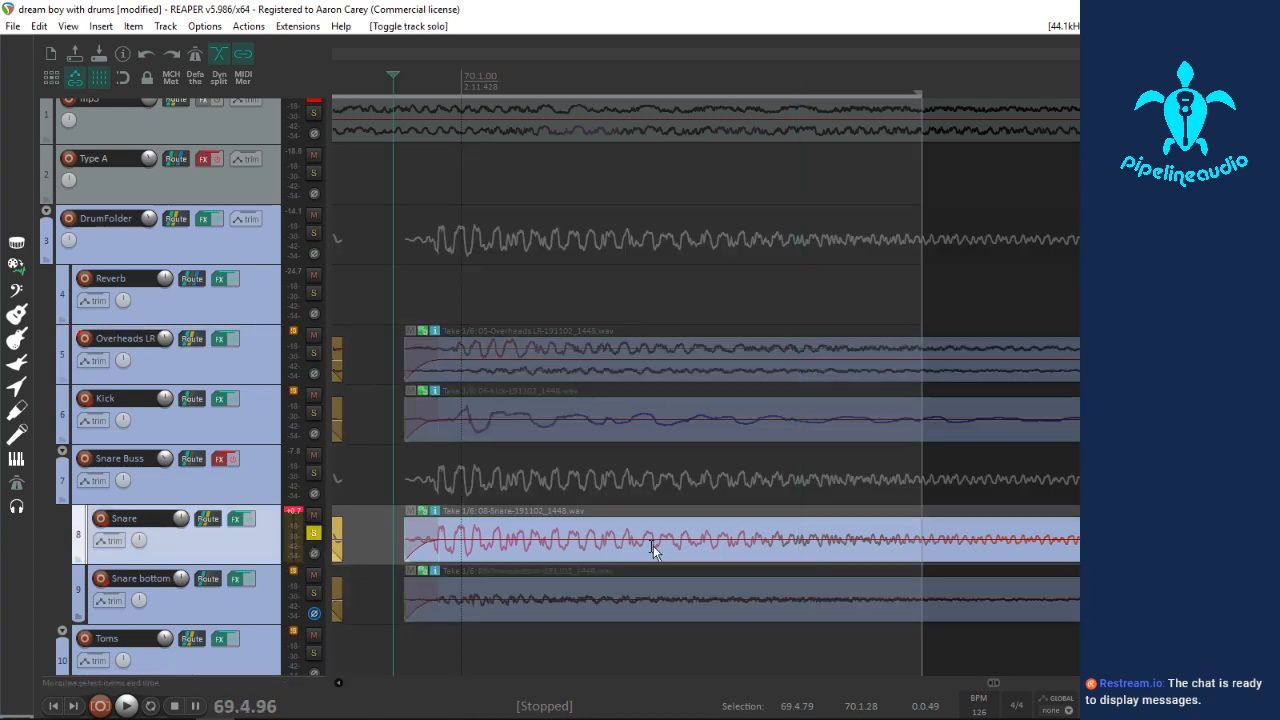
key("space")
scroll(609, 538, "up", 5)
key("space")
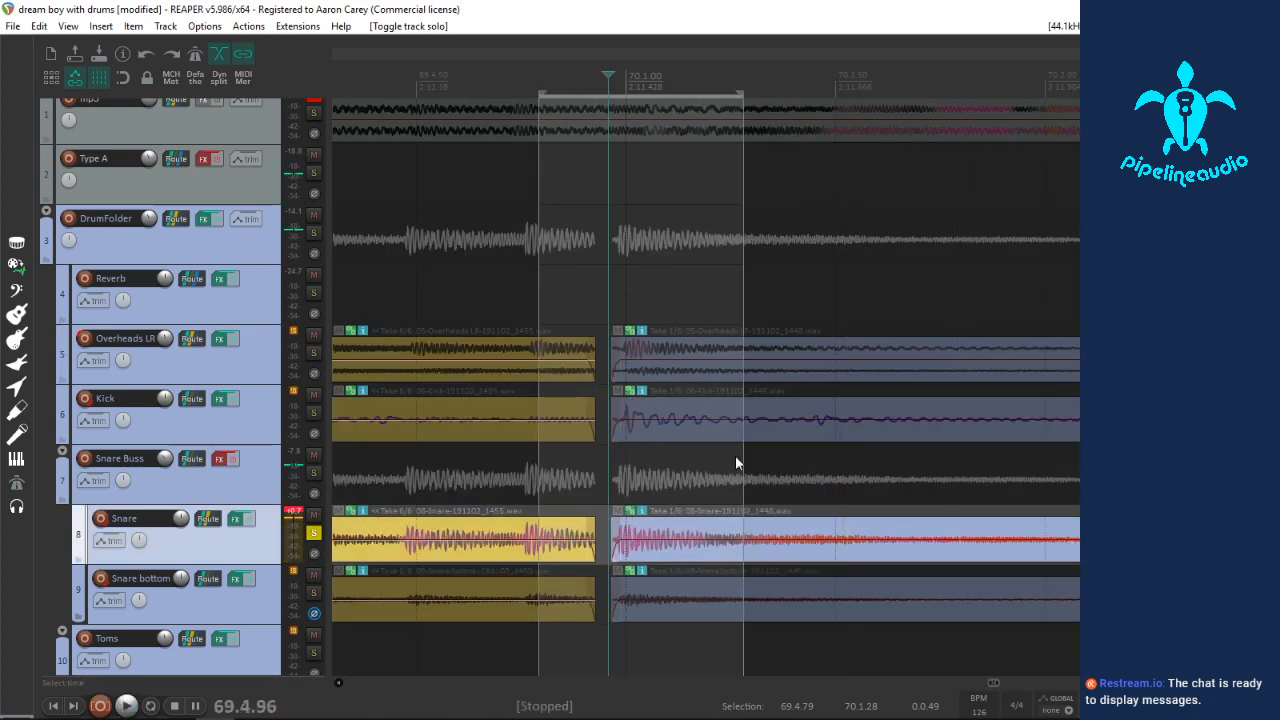
scroll(252, 465, "down", 8)
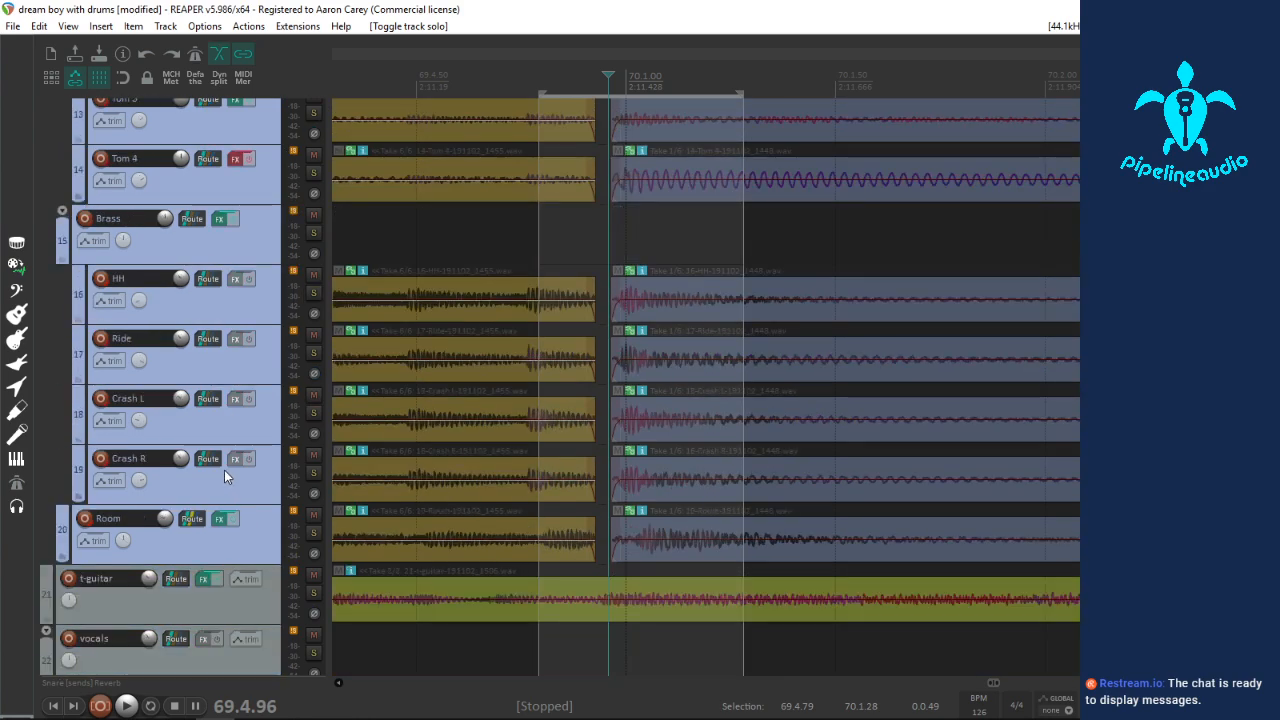
scroll(224, 469, "up", 7)
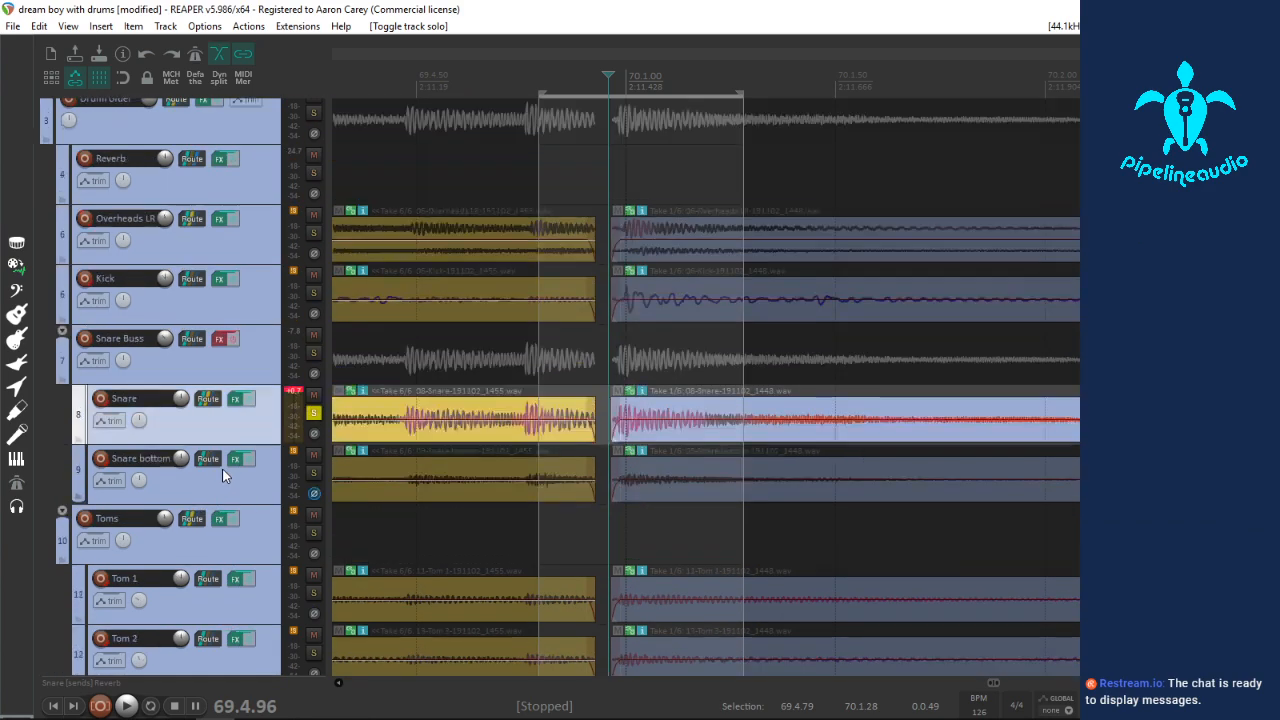
left_click(313, 413)
Step: Play the unsoloed mix from around bar 69 into the pasted hit at 70.1.00
scroll(660, 308, "down", 4)
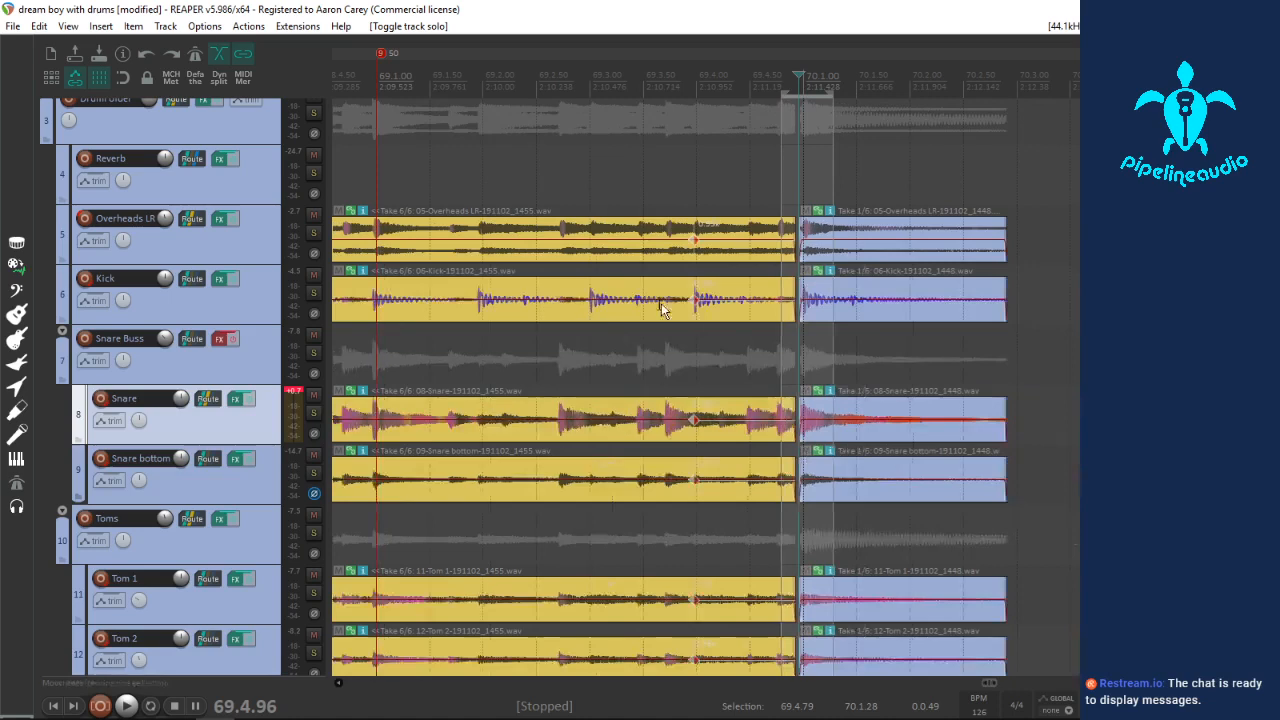
left_click(501, 181)
key("space")
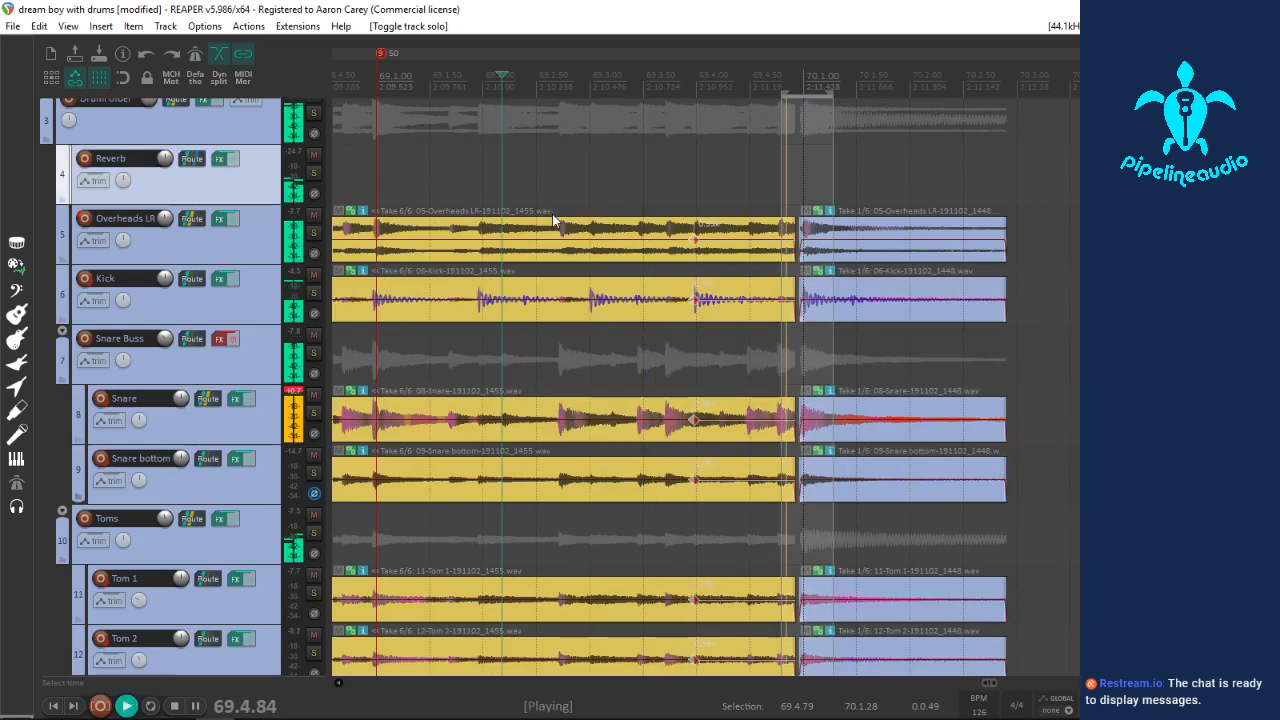
key("space")
Step: Pull back the pasted hit's start and extend the original drum items to about 70.1.50 to listen to the original ending
left_click(833, 313)
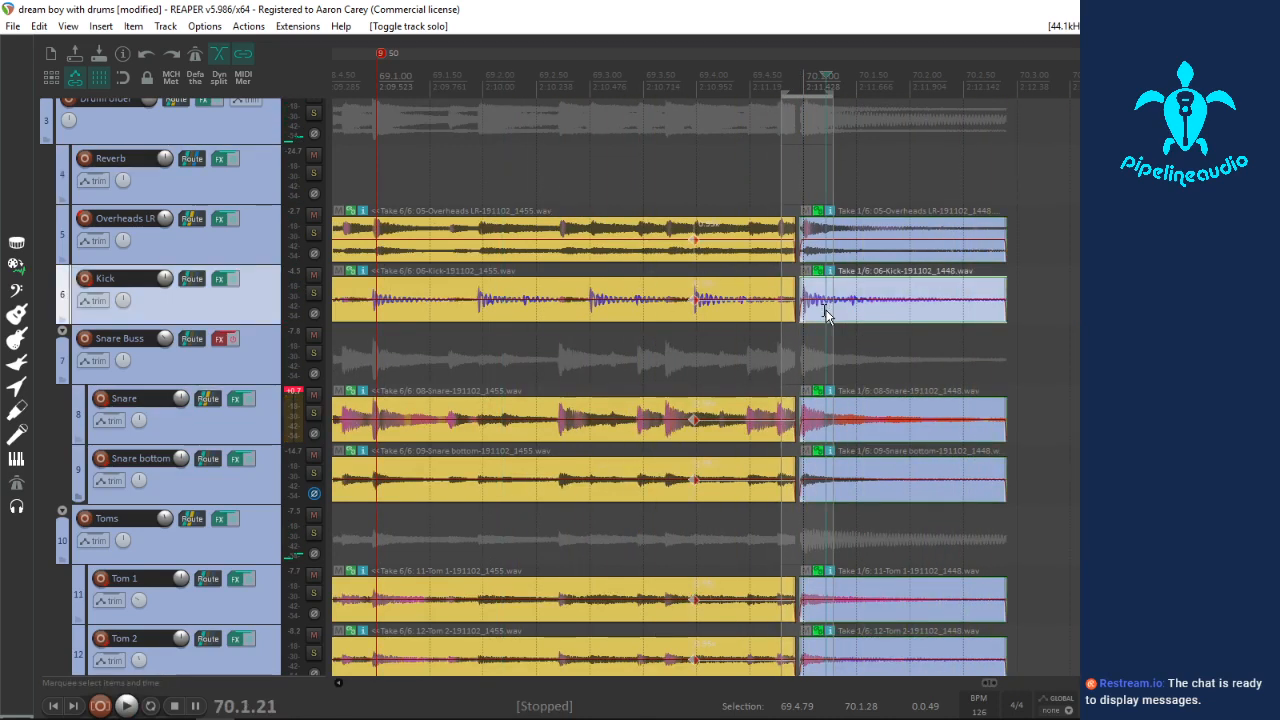
scroll(832, 313, "up", 4)
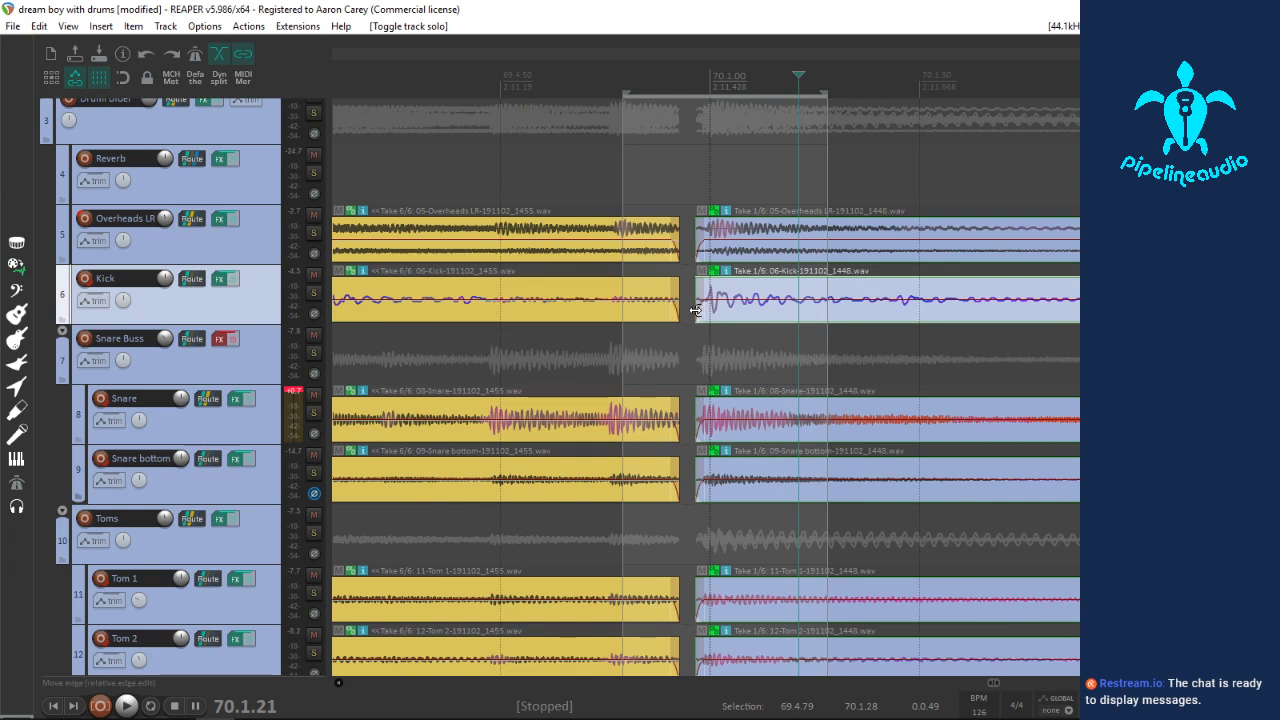
left_click_drag(695, 311, 914, 304)
left_click(631, 304)
key("space")
key("space")
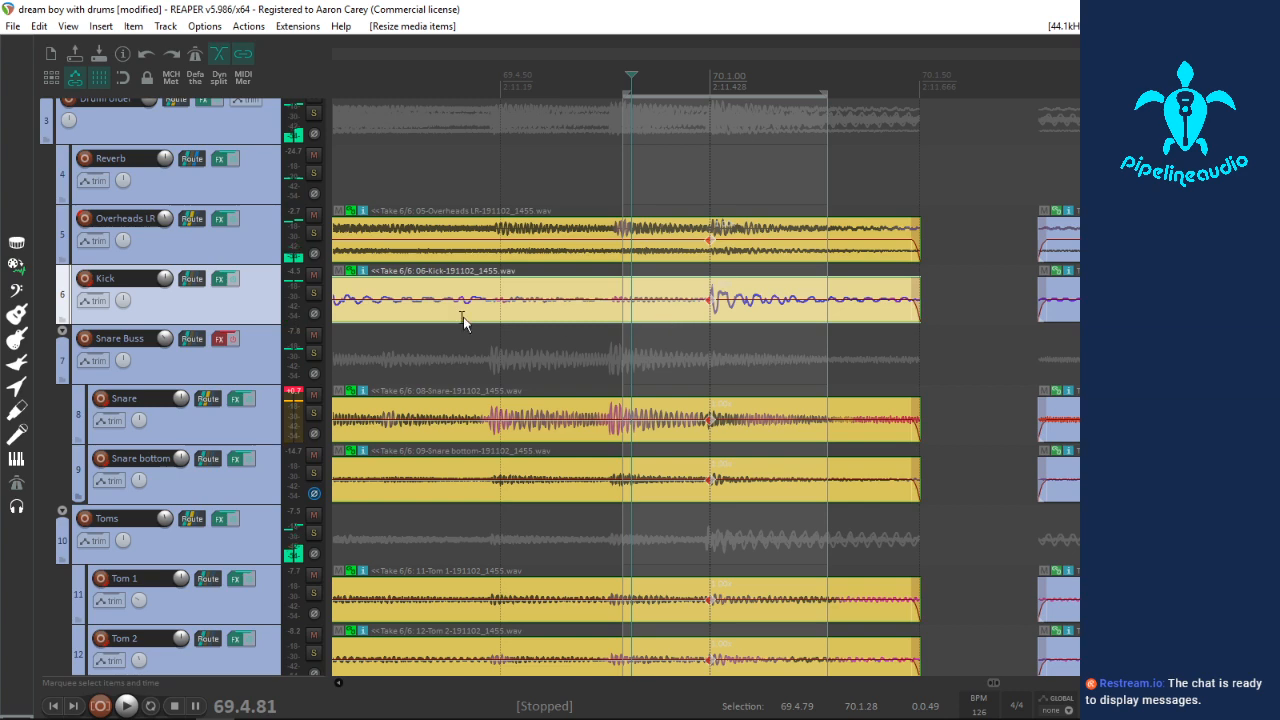
scroll(148, 362, "down", 2)
key("space")
key("space")
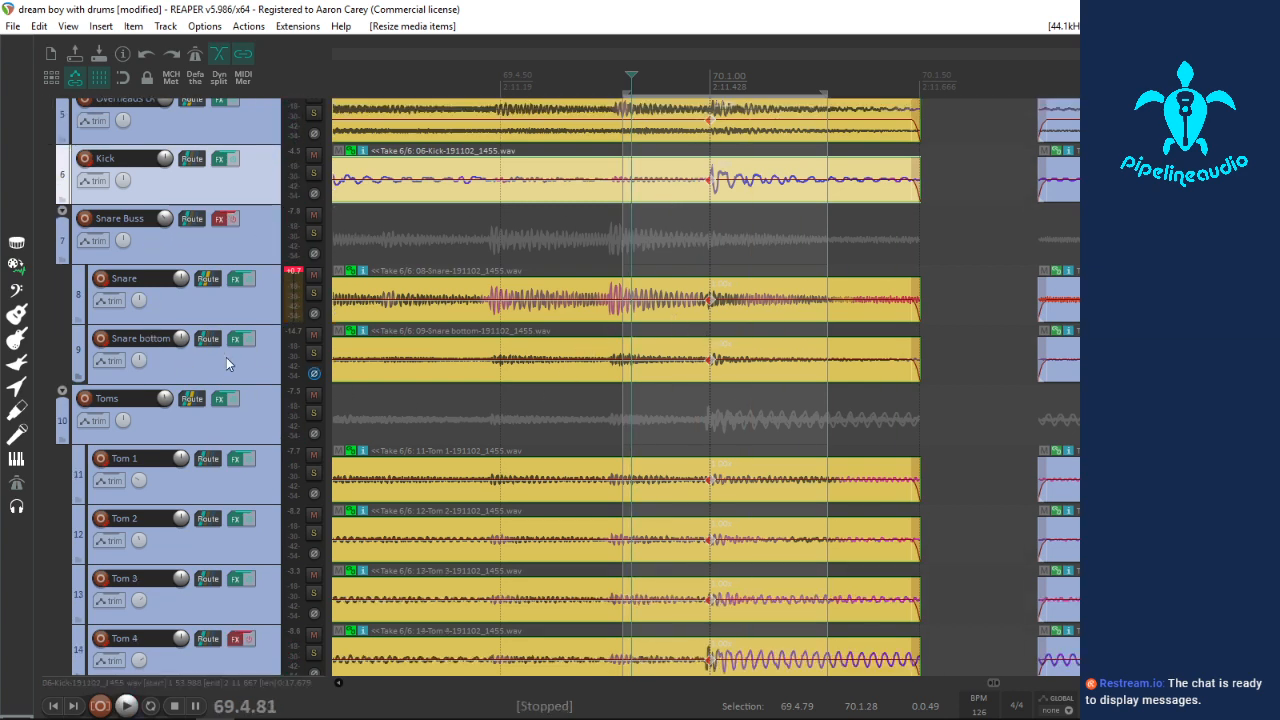
scroll(196, 372, "up", 3)
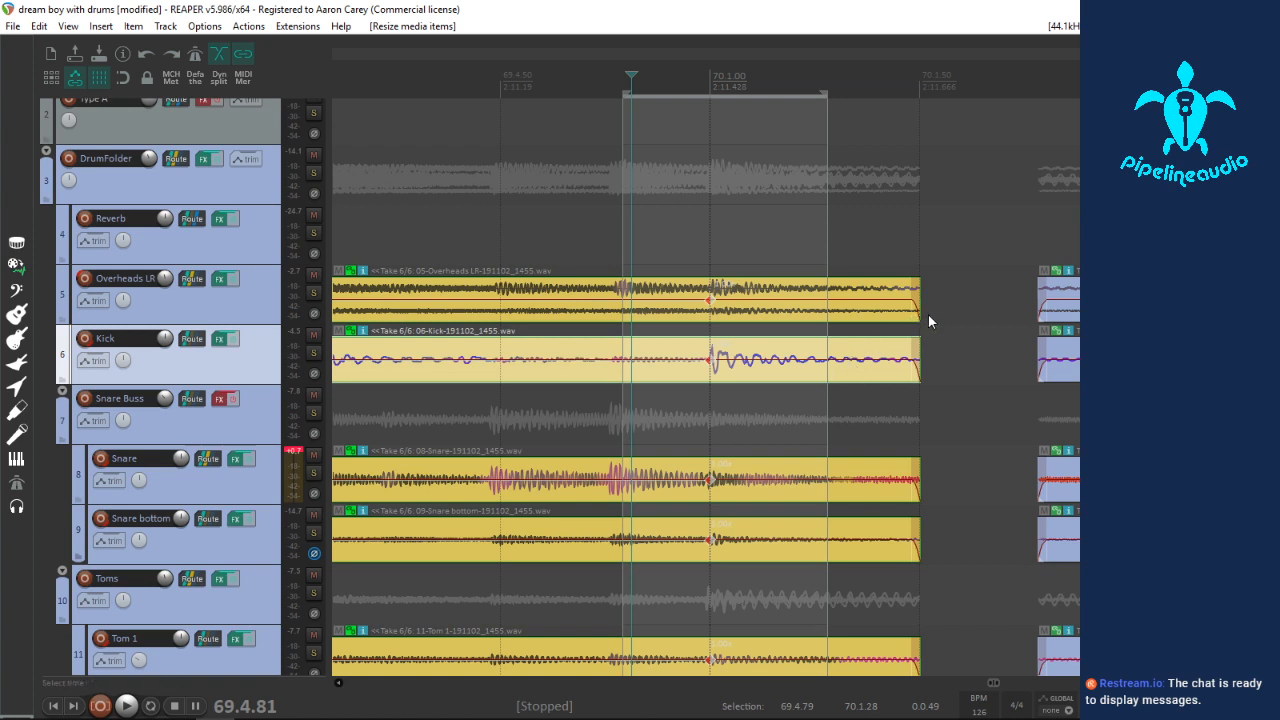
key("space")
key("space")
Step: Trim the original drum items back to just before 70.1.00 and extend the pasted hit's start to join them with a short crossfade
left_click_drag(922, 317, 701, 318)
left_click_drag(1043, 313, 703, 340)
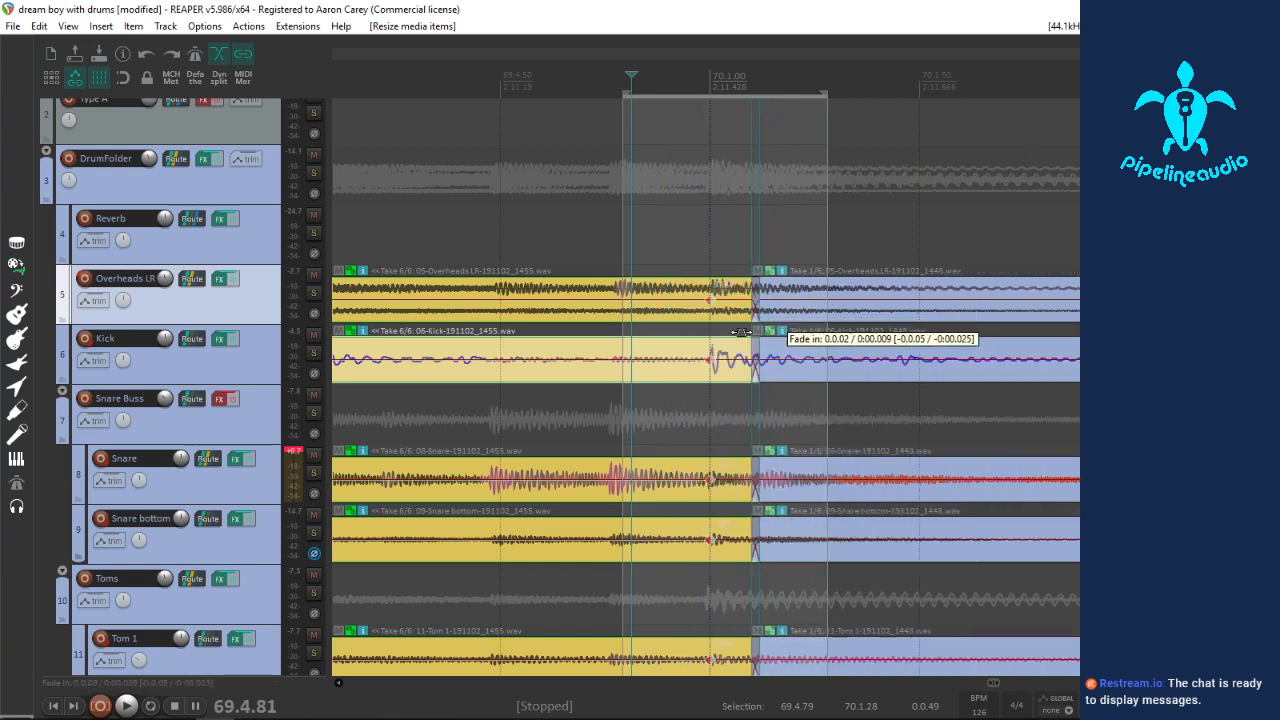
scroll(705, 342, "down", 4)
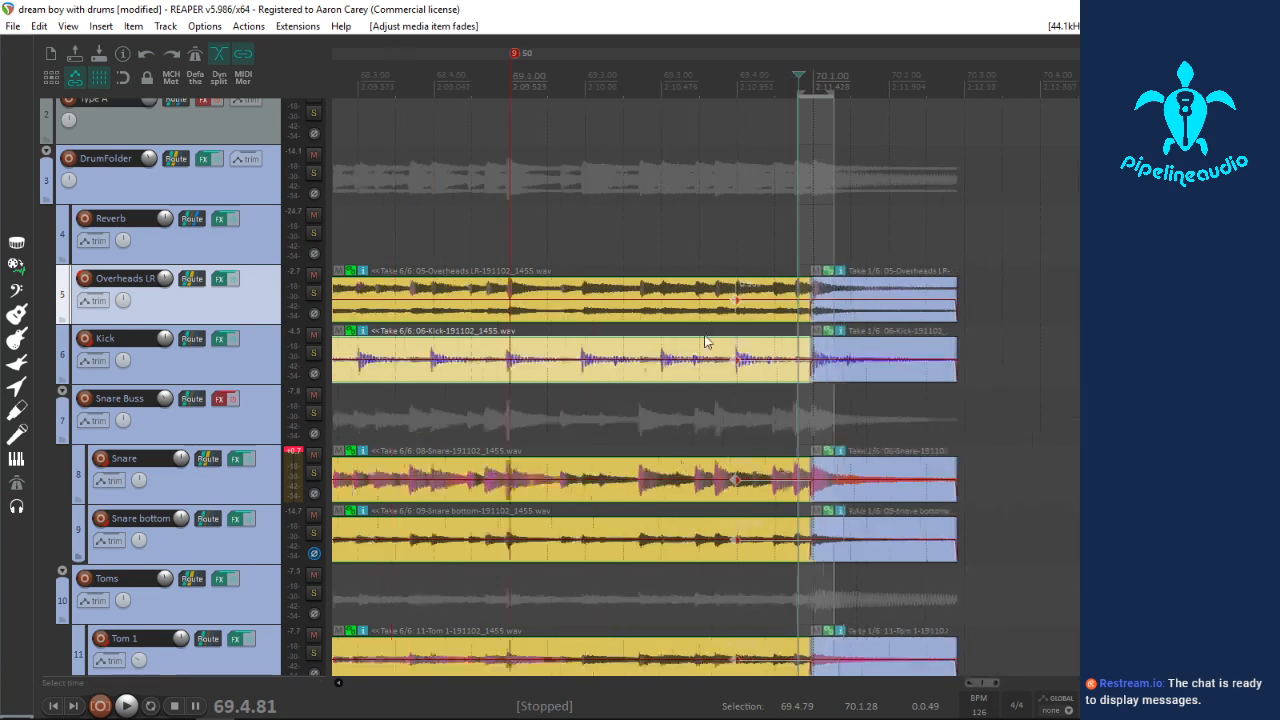
Step: Play the ending in the full mix from about bar 67, and once more from just before the pasted hit
scroll(705, 342, "down", 3)
left_click(513, 254)
key("space")
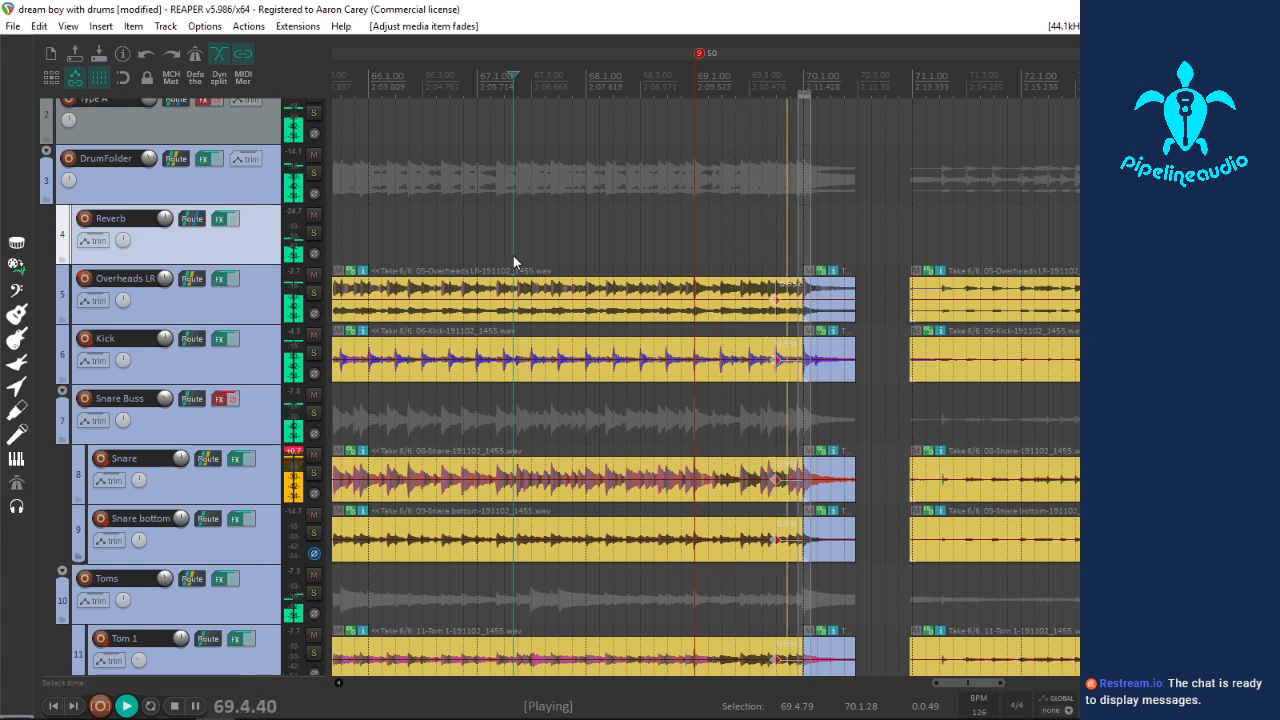
key("space")
left_click(793, 417)
key("space")
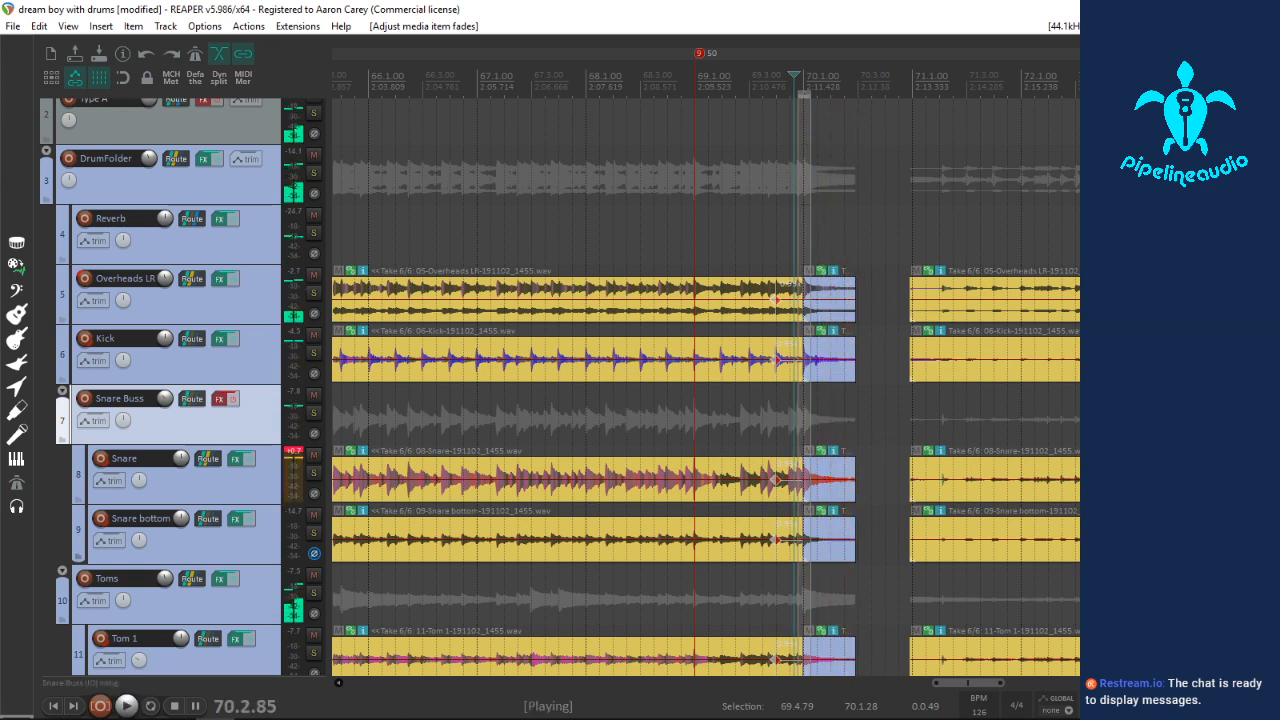
key("space")
Step: Solo the DrumFolder track and play the drums through the final hit
left_click(312, 174)
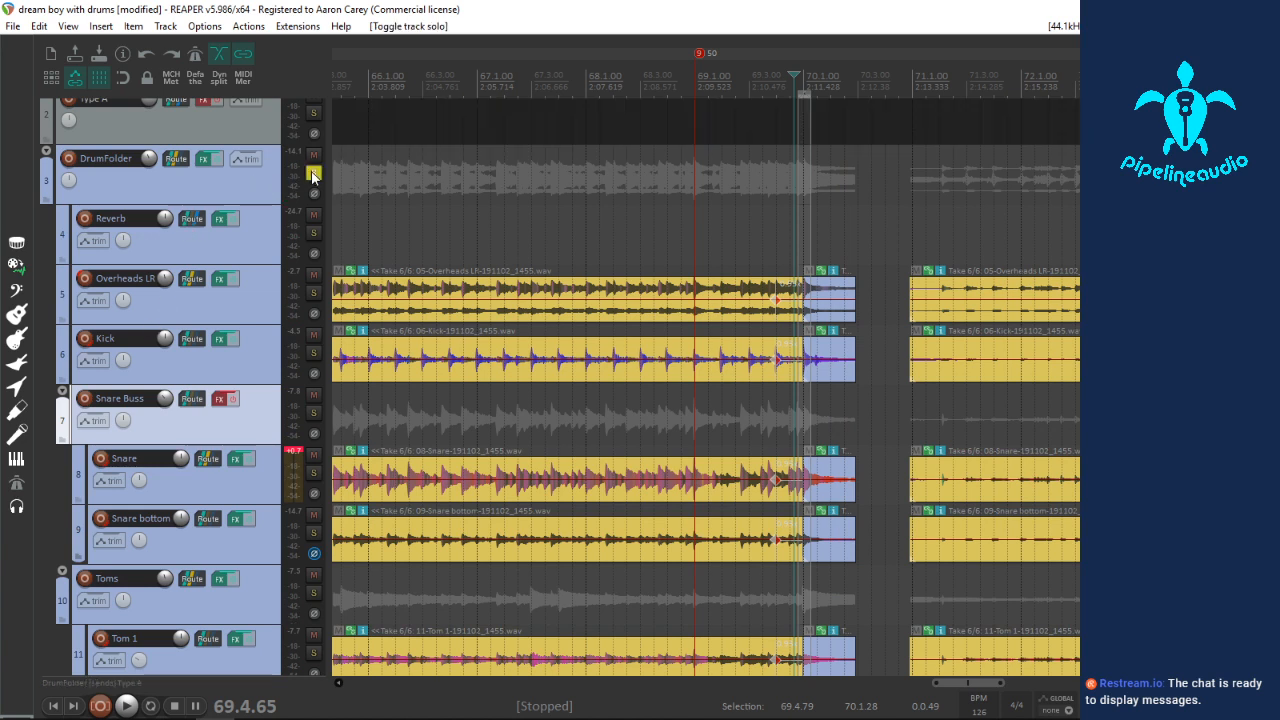
key("space")
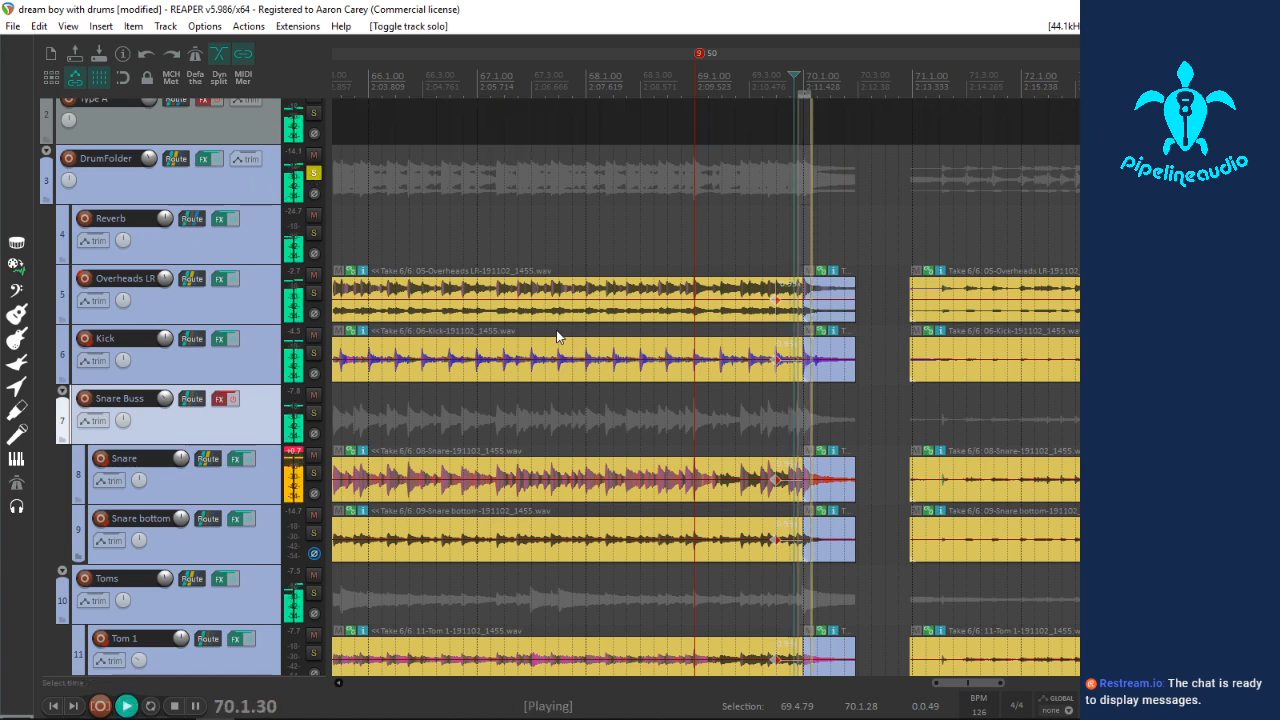
key("space")
Step: Trim the pasted drum items to end just before 70.3.00, add a long fade-out over their tail, and audition the ending
left_click(855, 486)
left_click_drag(855, 486, 853, 490)
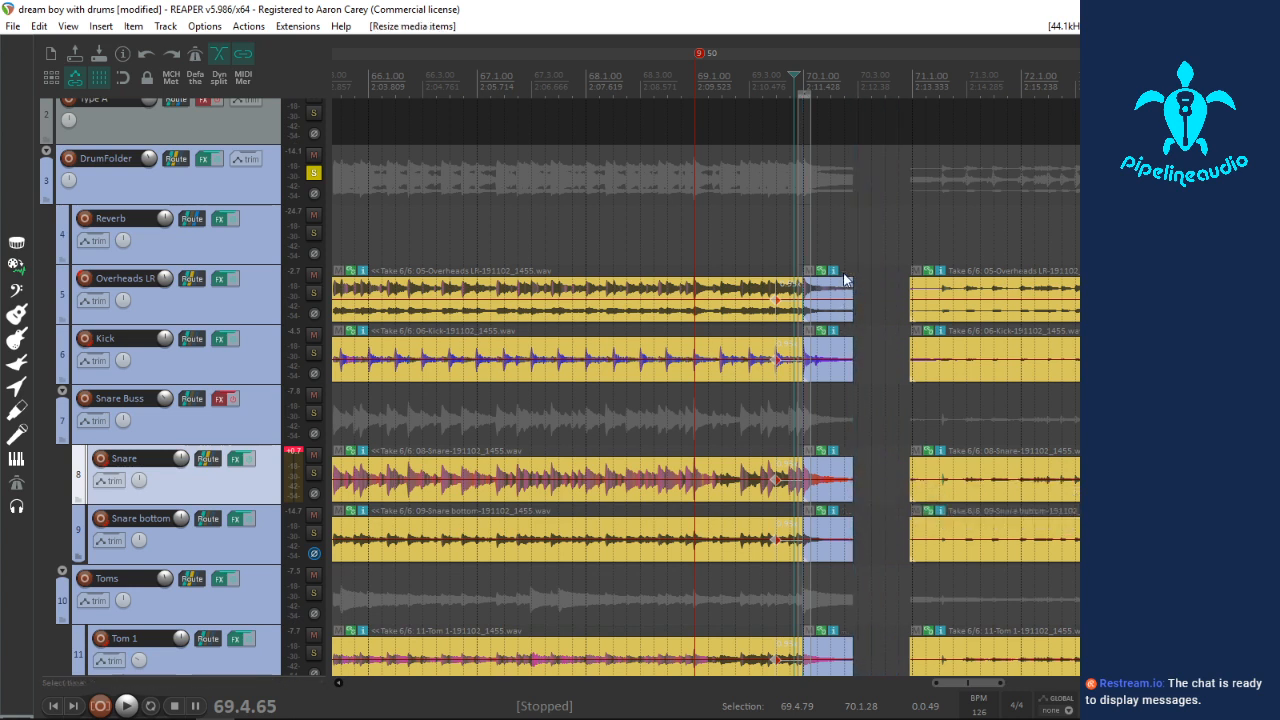
left_click_drag(852, 277, 824, 280)
key("space")
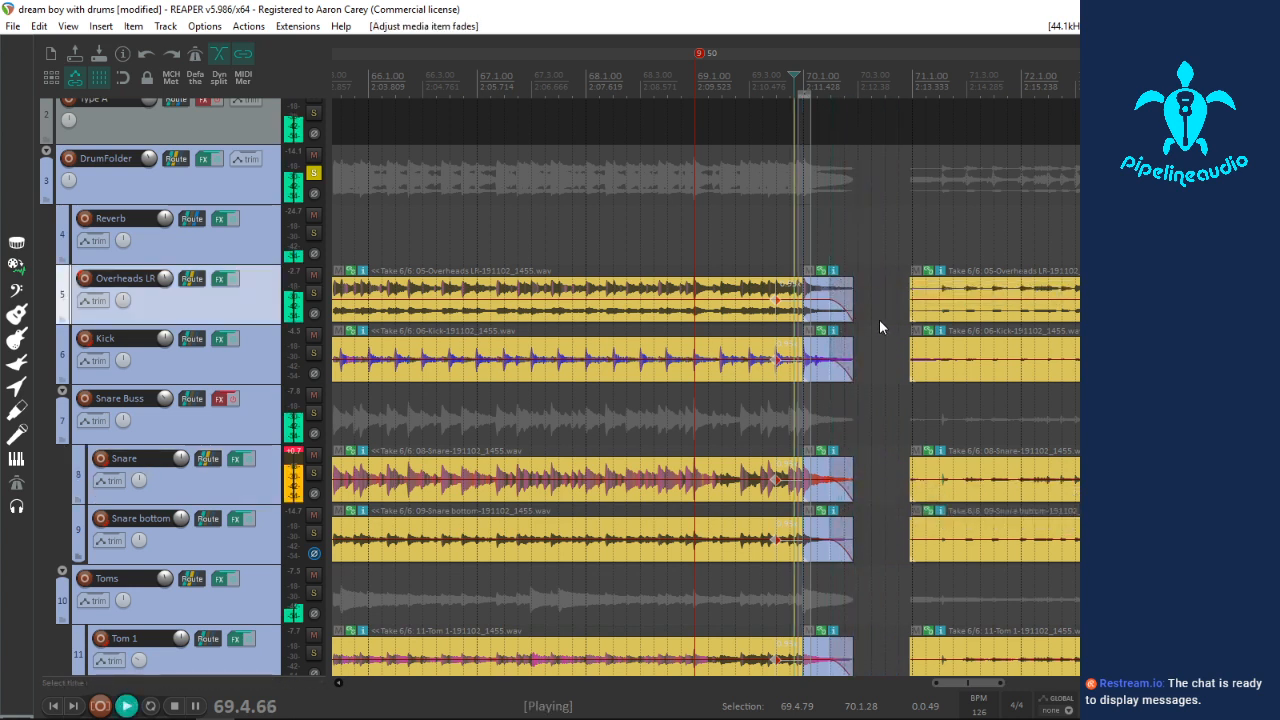
key("space")
key("space")
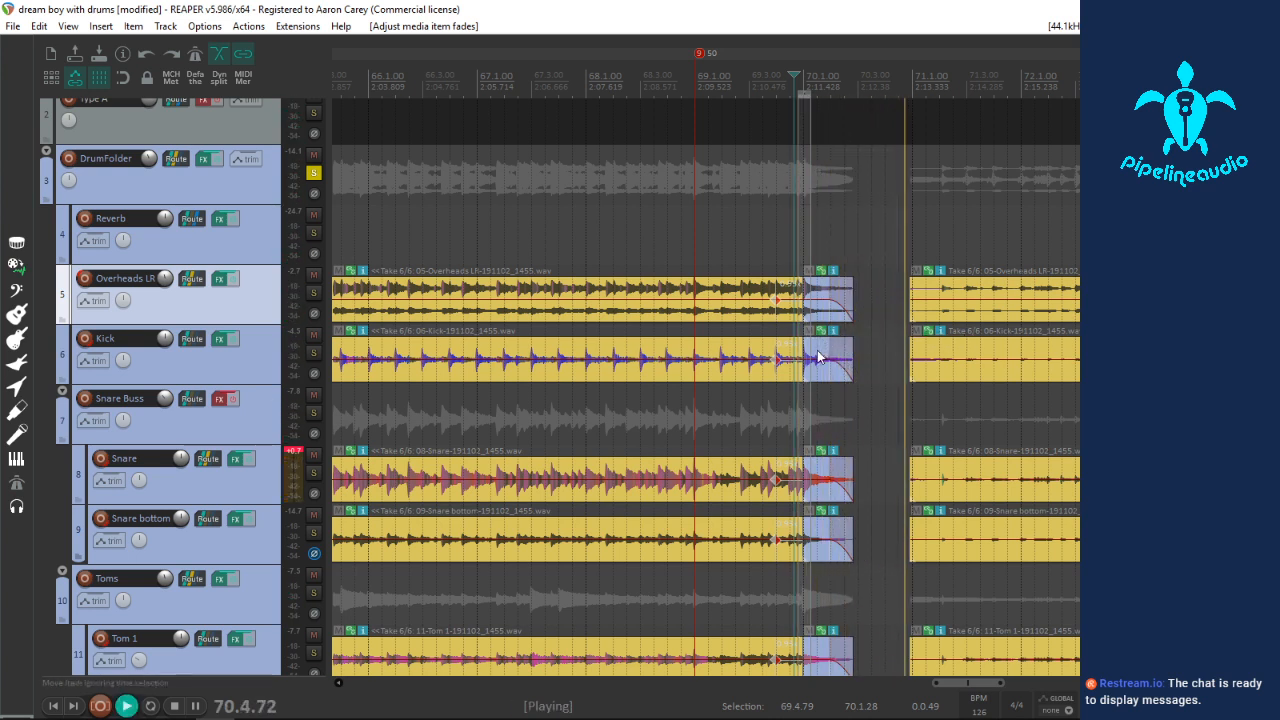
key("space")
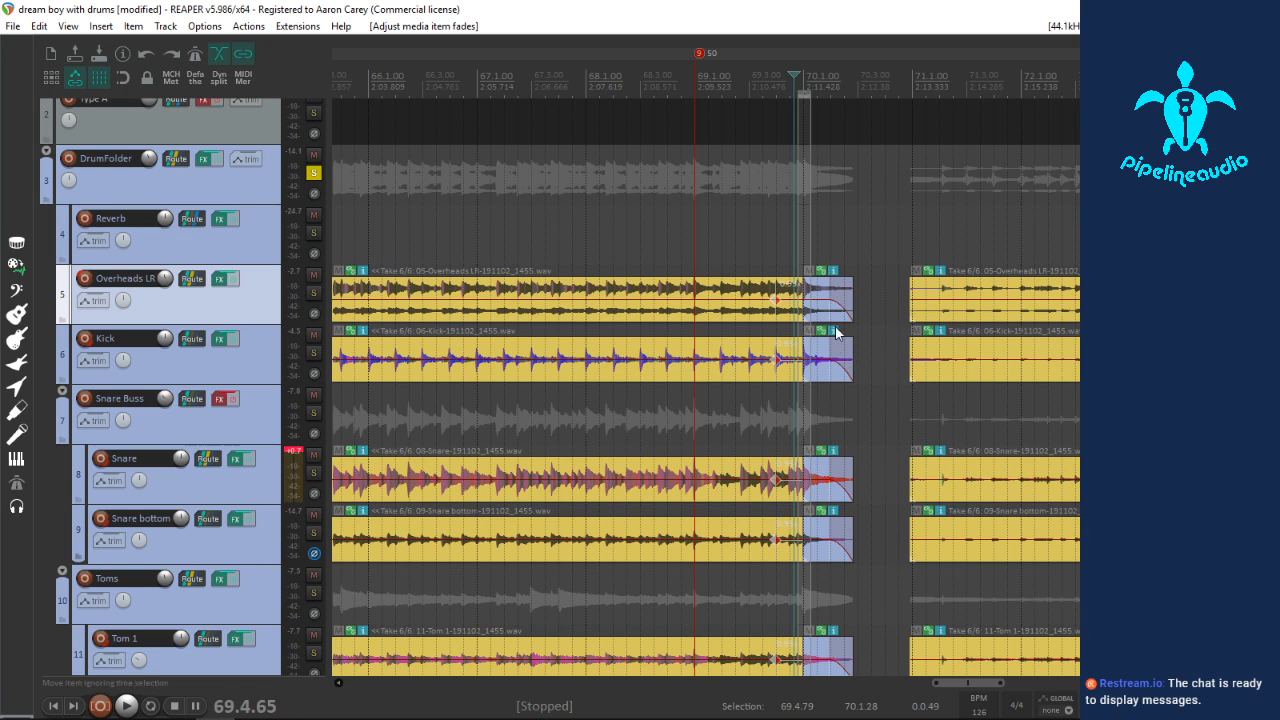
Step: Delete the pasted final-hit items on the Overheads LR, Kick, Snare and Snare bottom tracks
left_click_drag(825, 231, 836, 446)
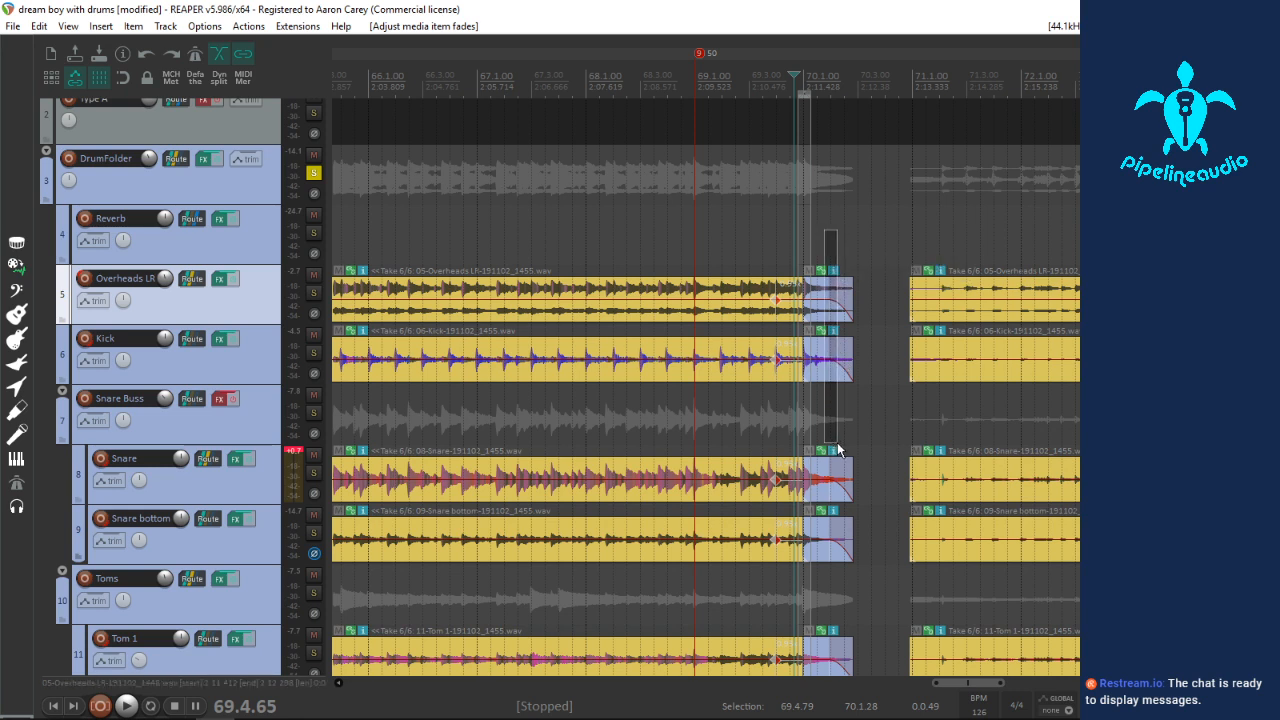
left_click_drag(838, 457, 833, 566)
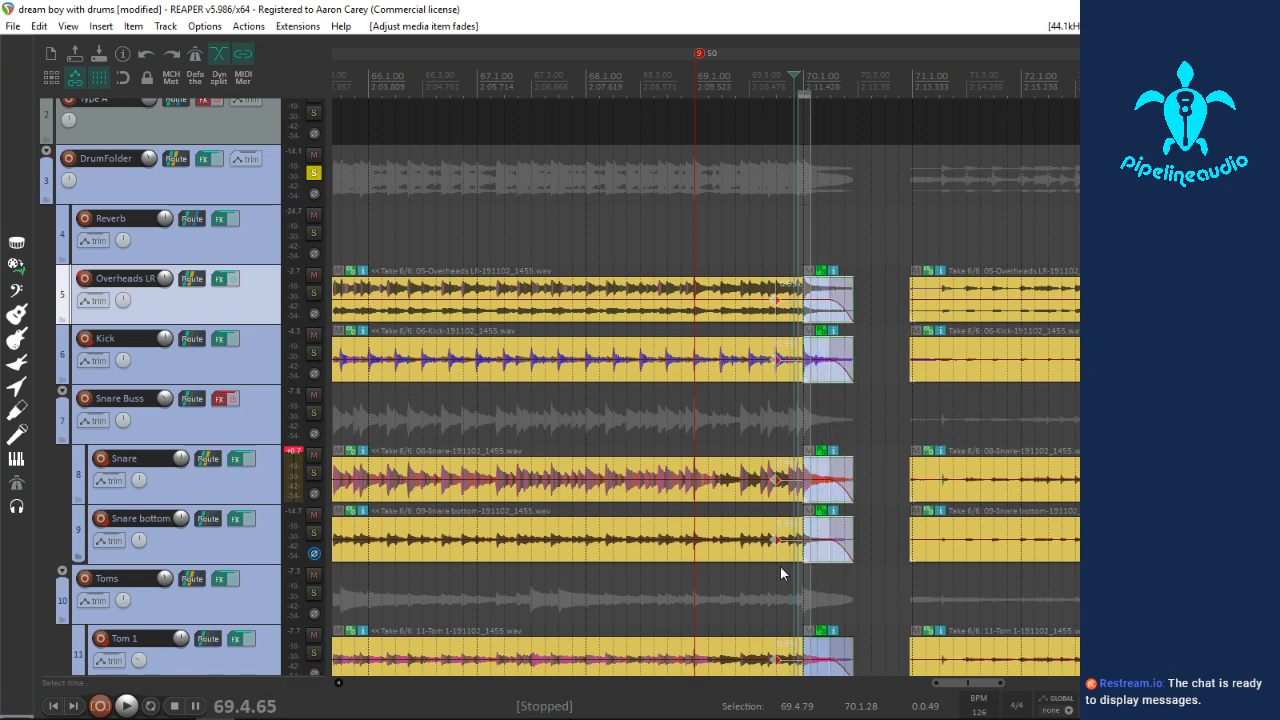
scroll(195, 535, "down", 4)
key("Delete")
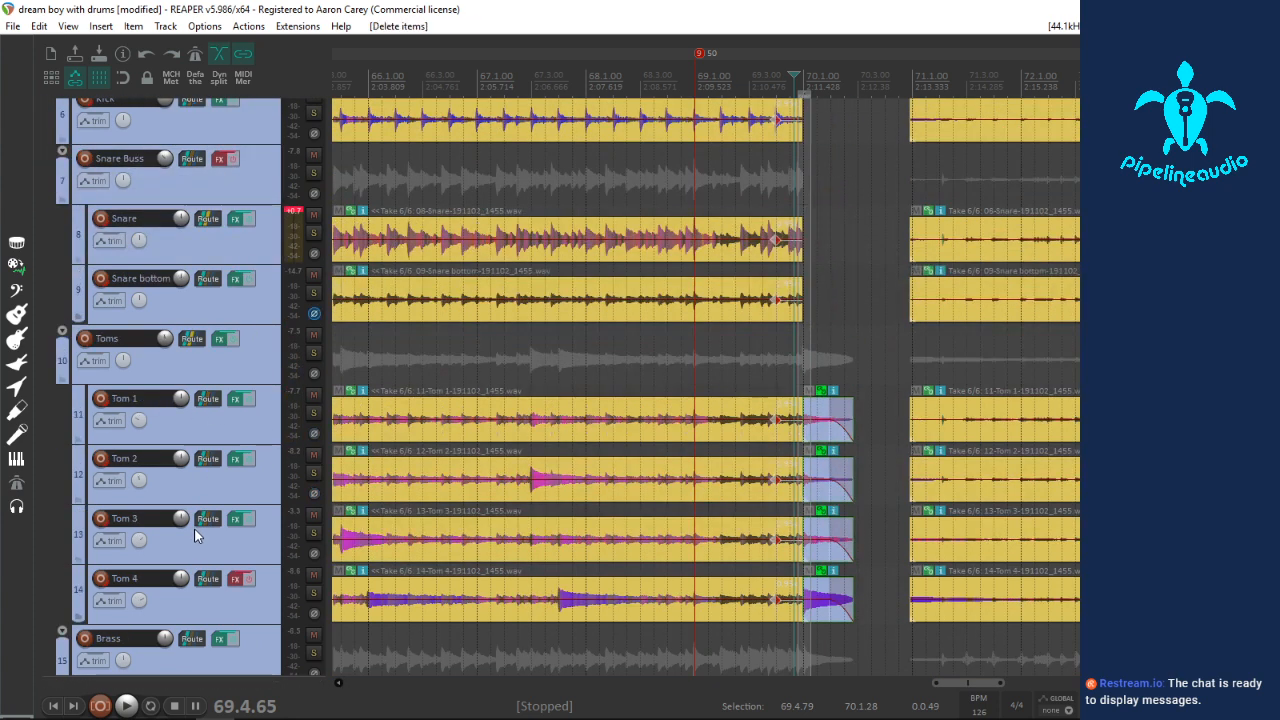
Step: Delete the pasted final-hit items on Tom 1 to Tom 3, HH, Ride, Crash L, Crash R and Room, keeping only Tom 4's
scroll(345, 505, "down", 2)
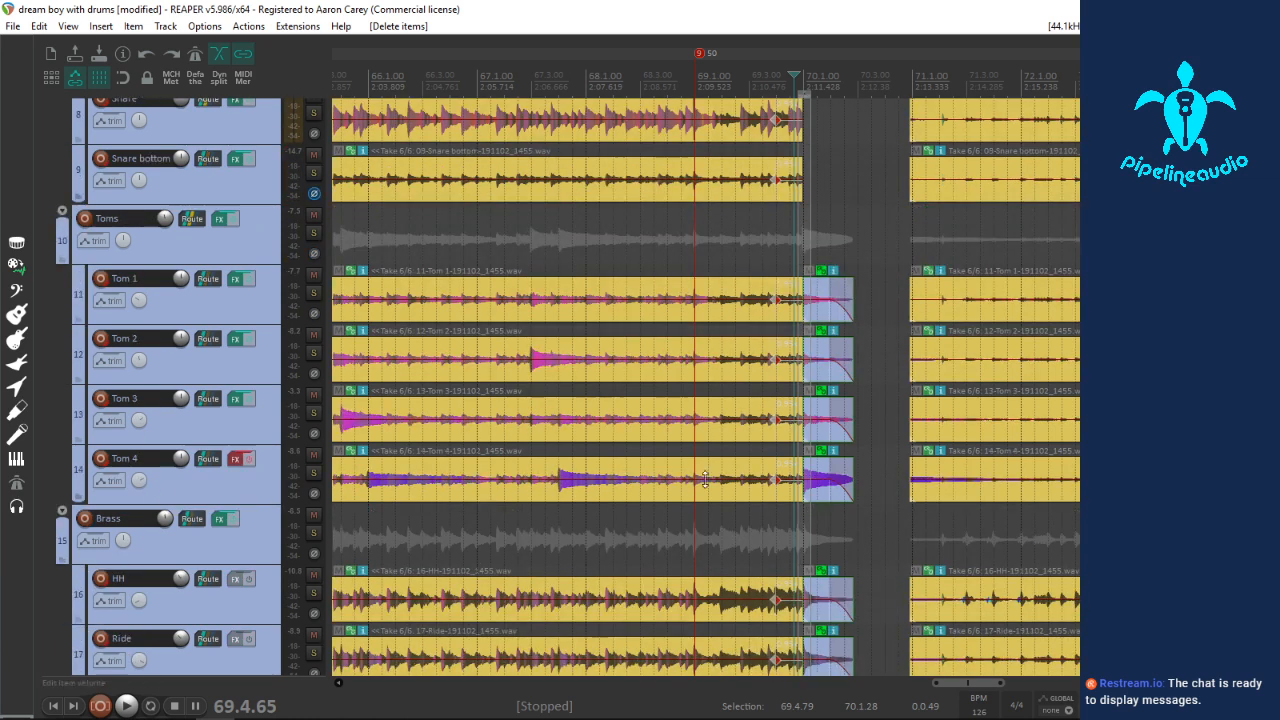
left_click_drag(837, 245, 862, 438)
scroll(190, 455, "down", 3)
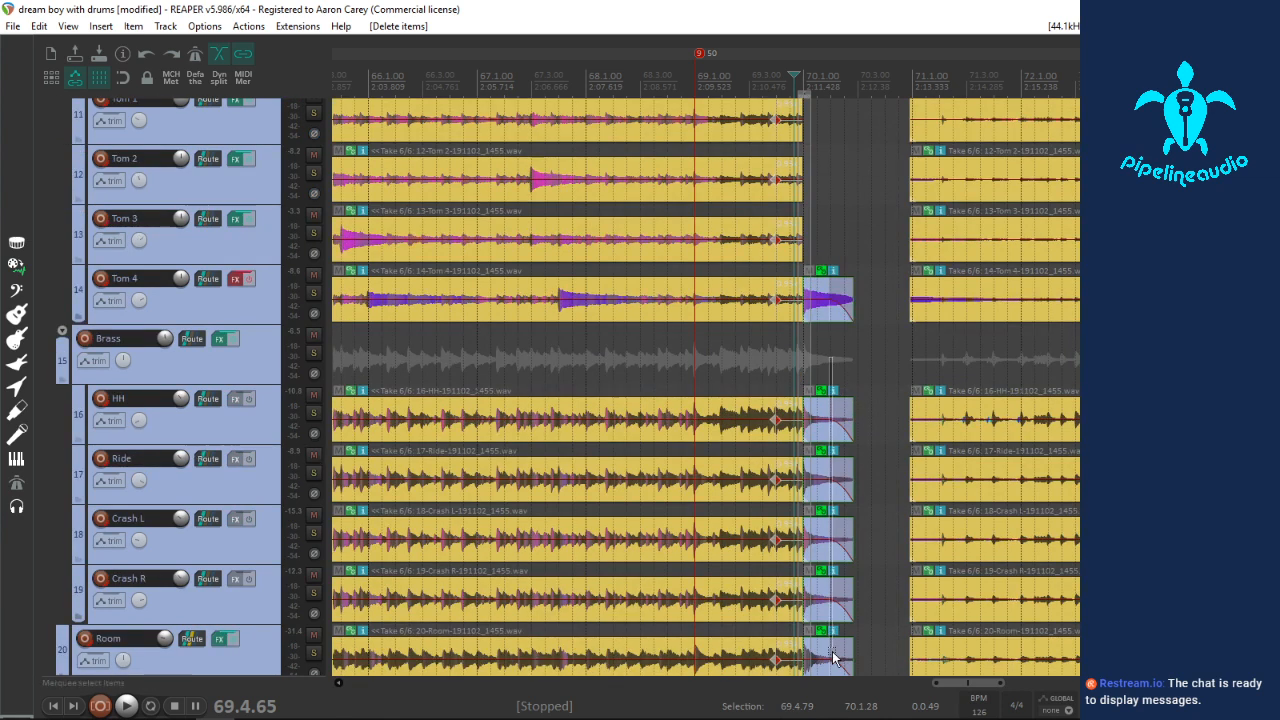
scroll(835, 657, "down", 5)
left_click_drag(844, 366, 845, 368)
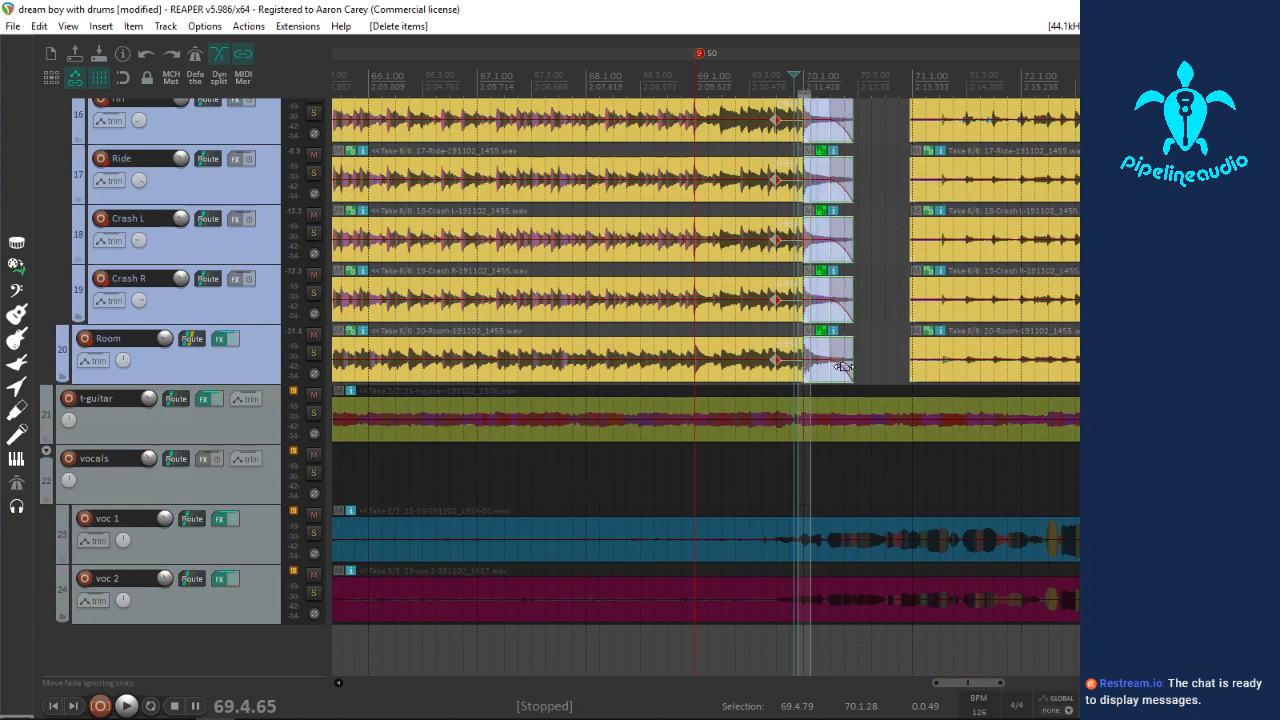
key("Delete")
scroll(155, 318, "up", 5)
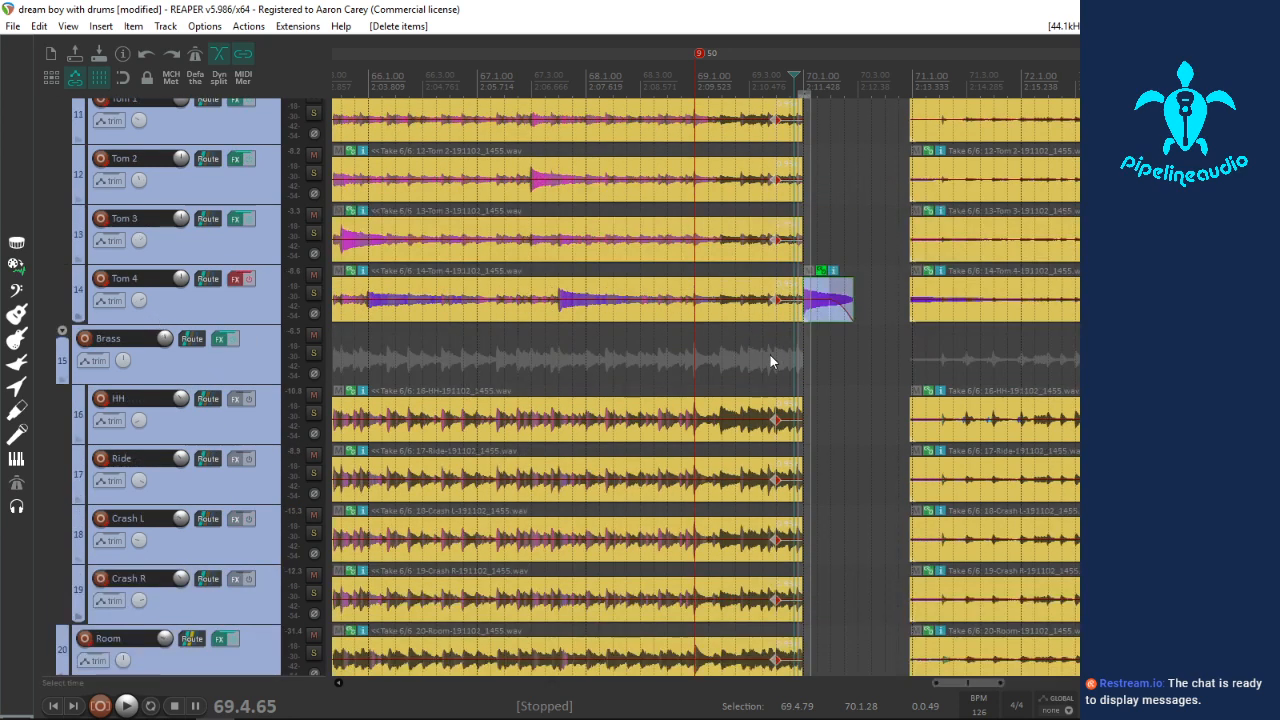
Step: Lengthen the pasted Tom 4 item slightly to about 70.3.00 and play the ending with only that tom hit remaining
left_click(770, 355)
key("space")
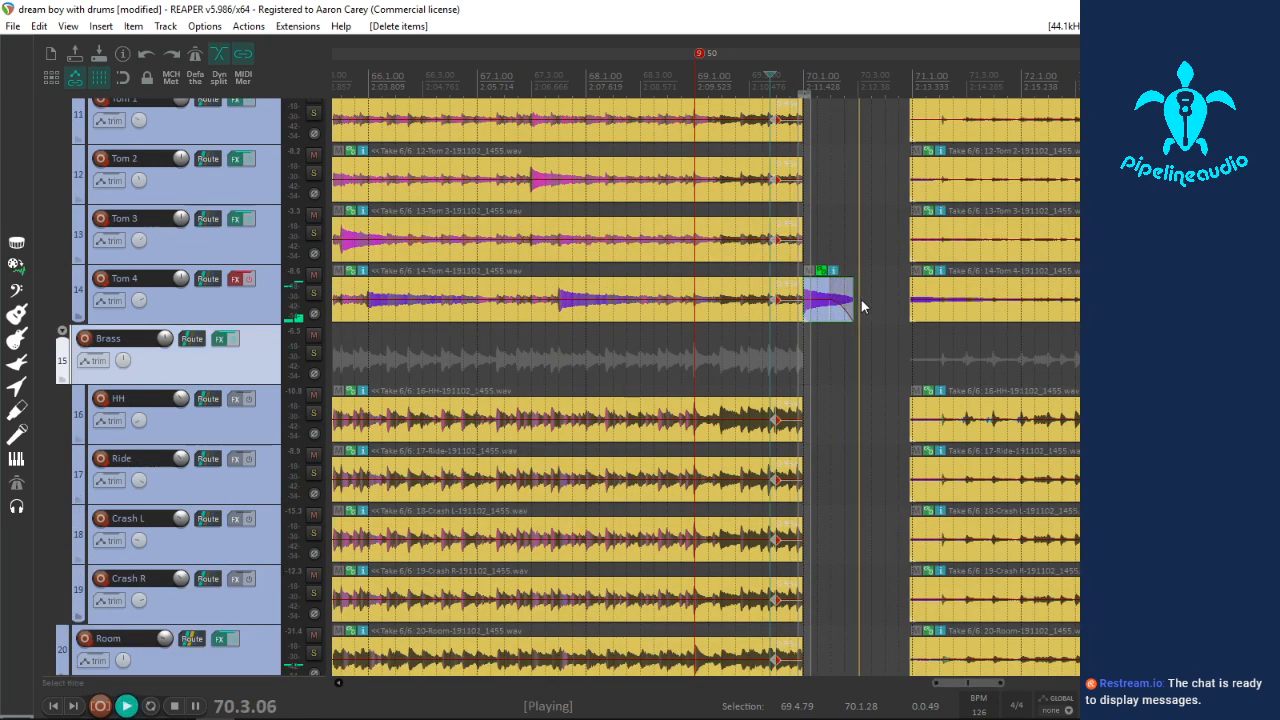
key("space")
mouse_move(853, 307)
left_mouse_down()
mouse_move(884, 311)
mouse_move(857, 312)
left_mouse_up()
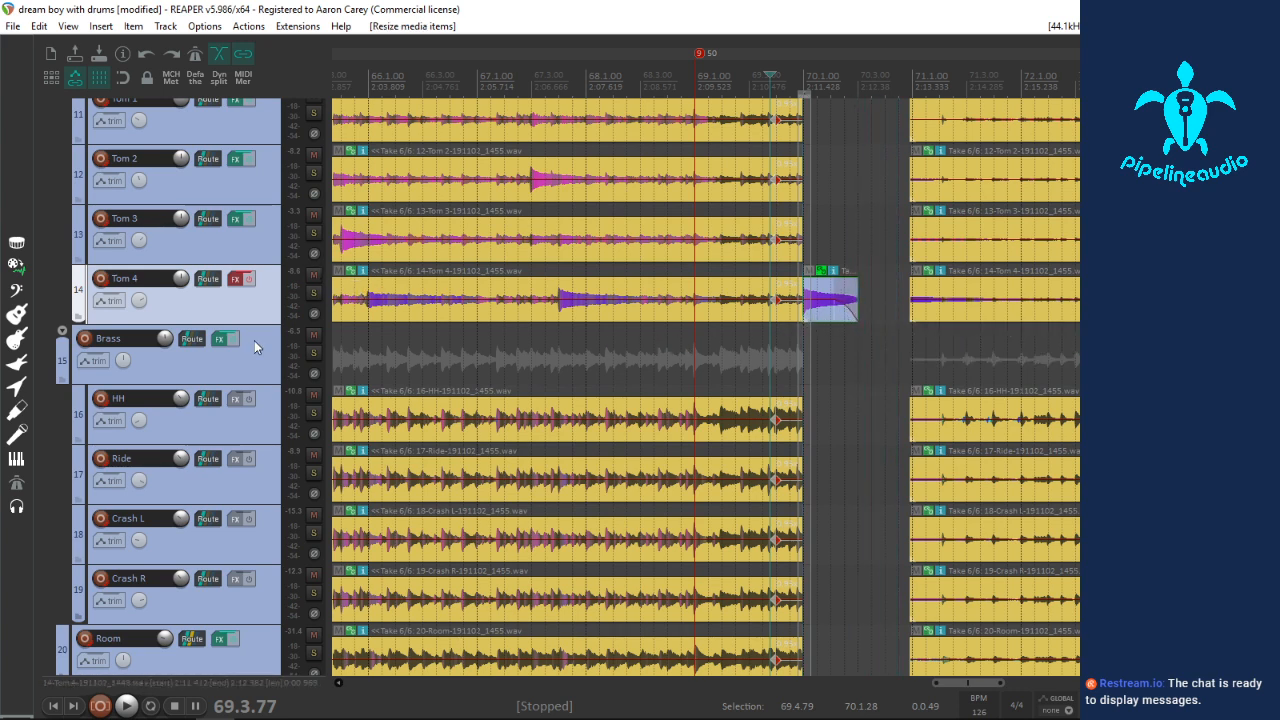
scroll(255, 347, "up", 3)
left_click(725, 247)
key("space")
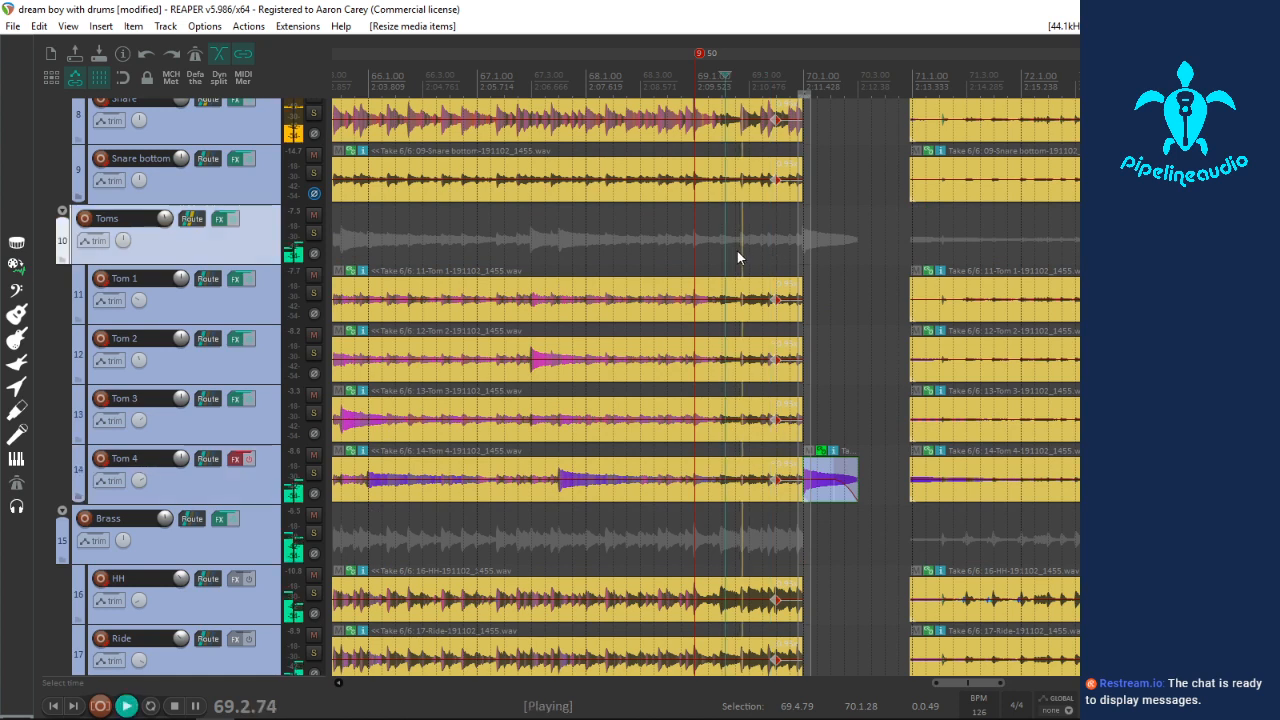
key("space")
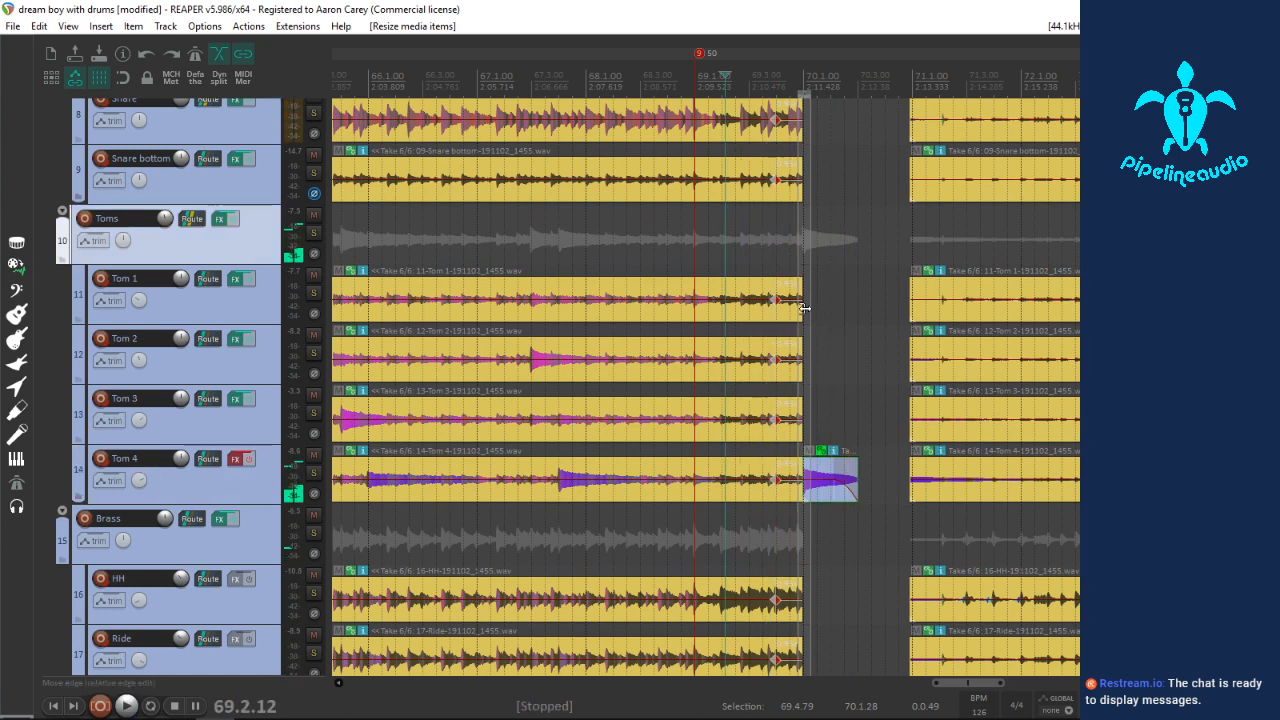
Step: Extend the end of the original drum items just past 70.1.00 so they overlap the start of the pasted Tom 4 item
mouse_move(803, 312)
left_mouse_down()
mouse_move(857, 315)
mouse_move(808, 325)
left_mouse_up()
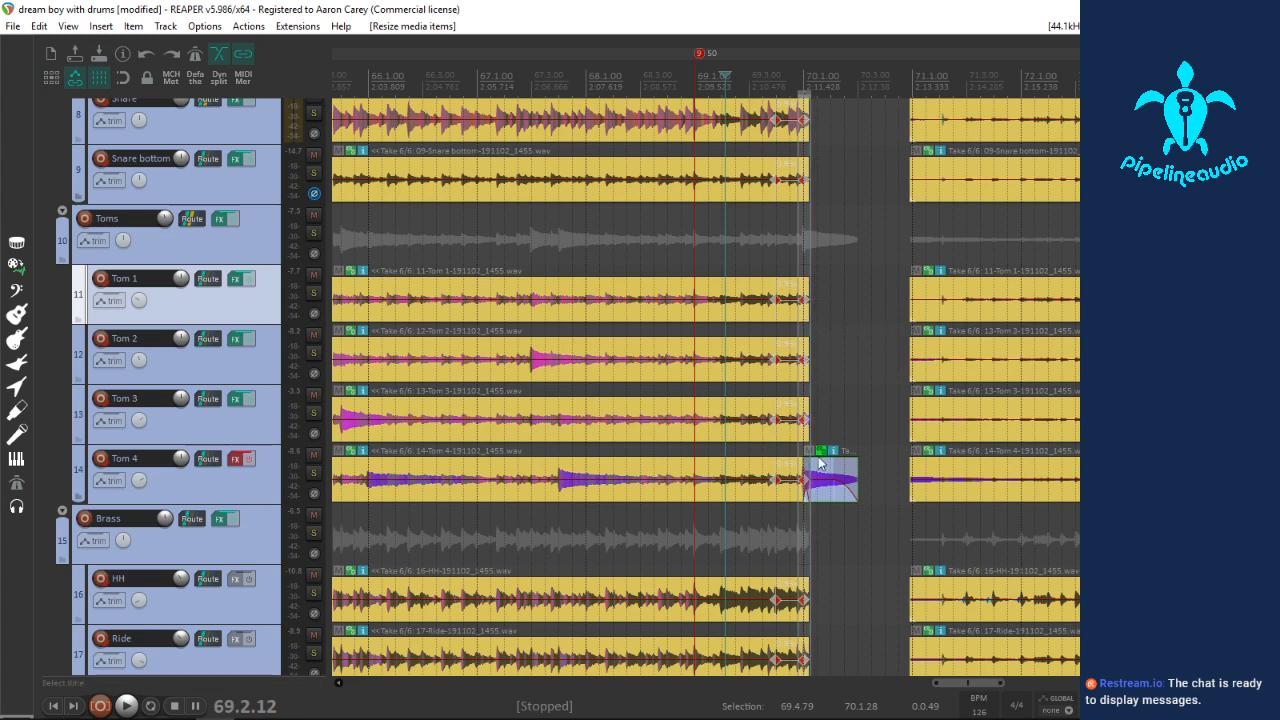
left_click_drag(820, 474, 820, 474)
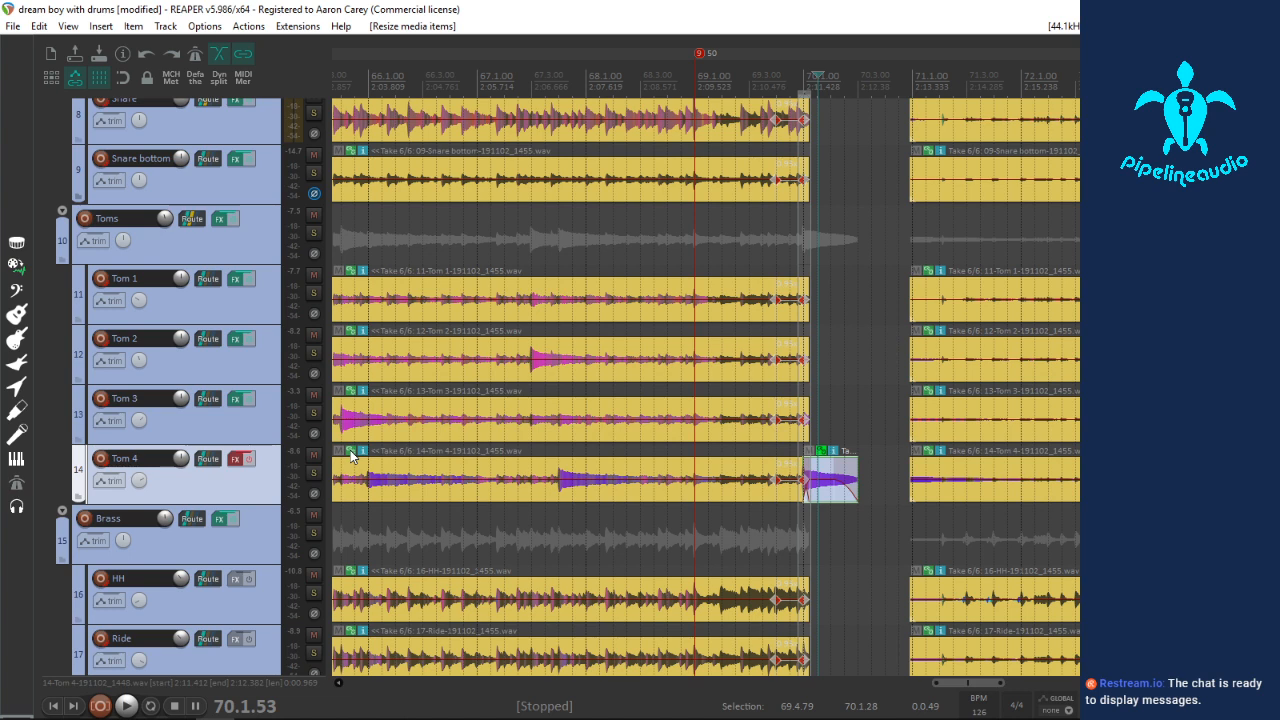
scroll(828, 468, "up", 4)
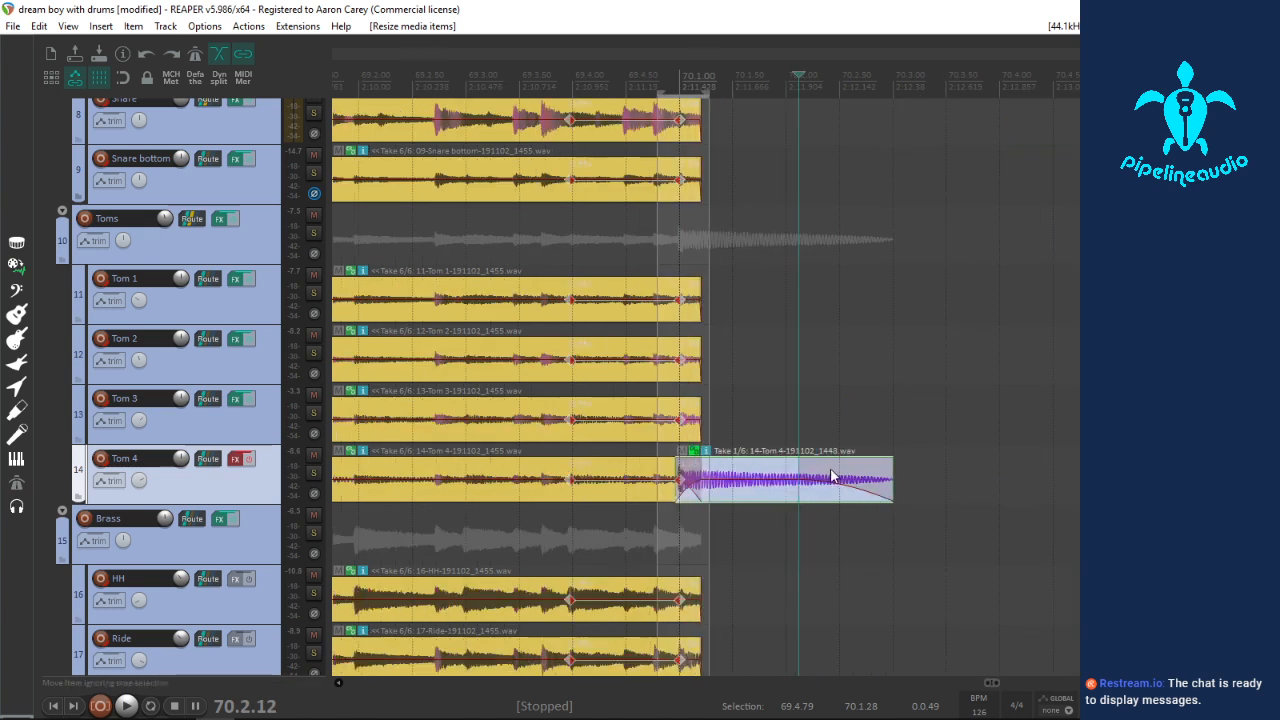
Step: Split the original Tom 4 item at 69.4.73, ungroup the short end piece, remove its overlap with the pasted hit, and play the ending
left_click(651, 495)
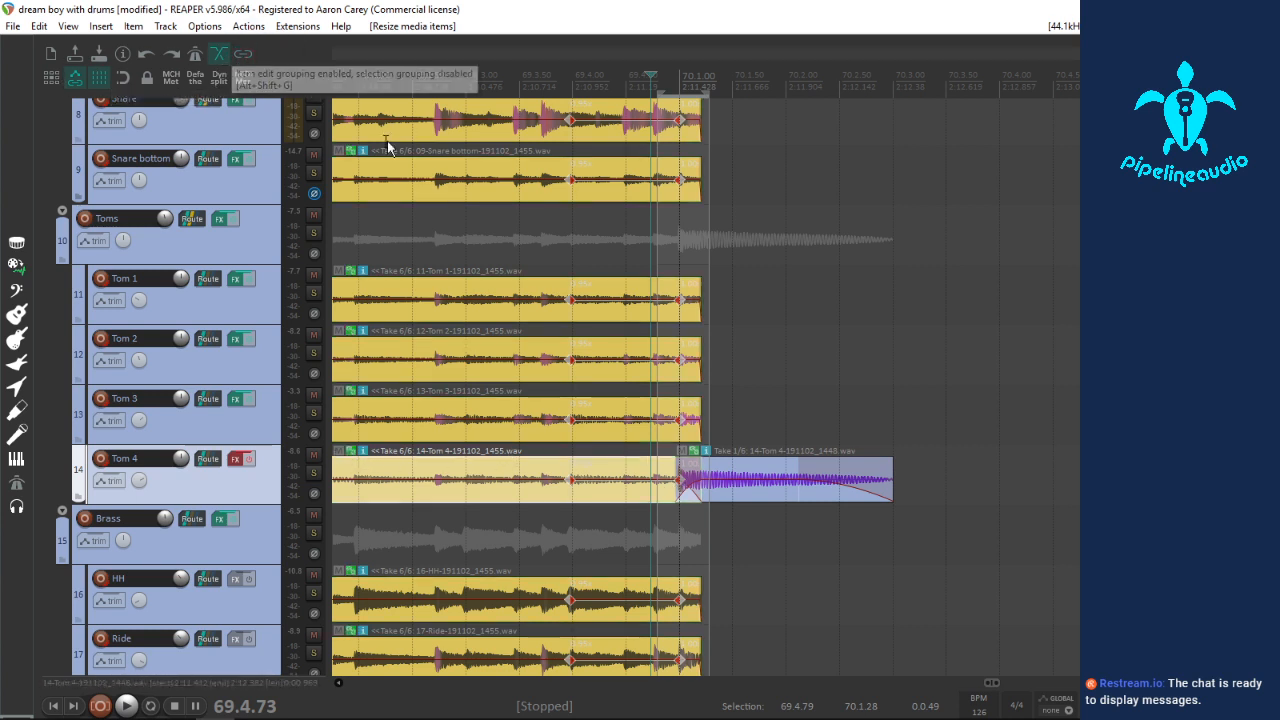
key("s")
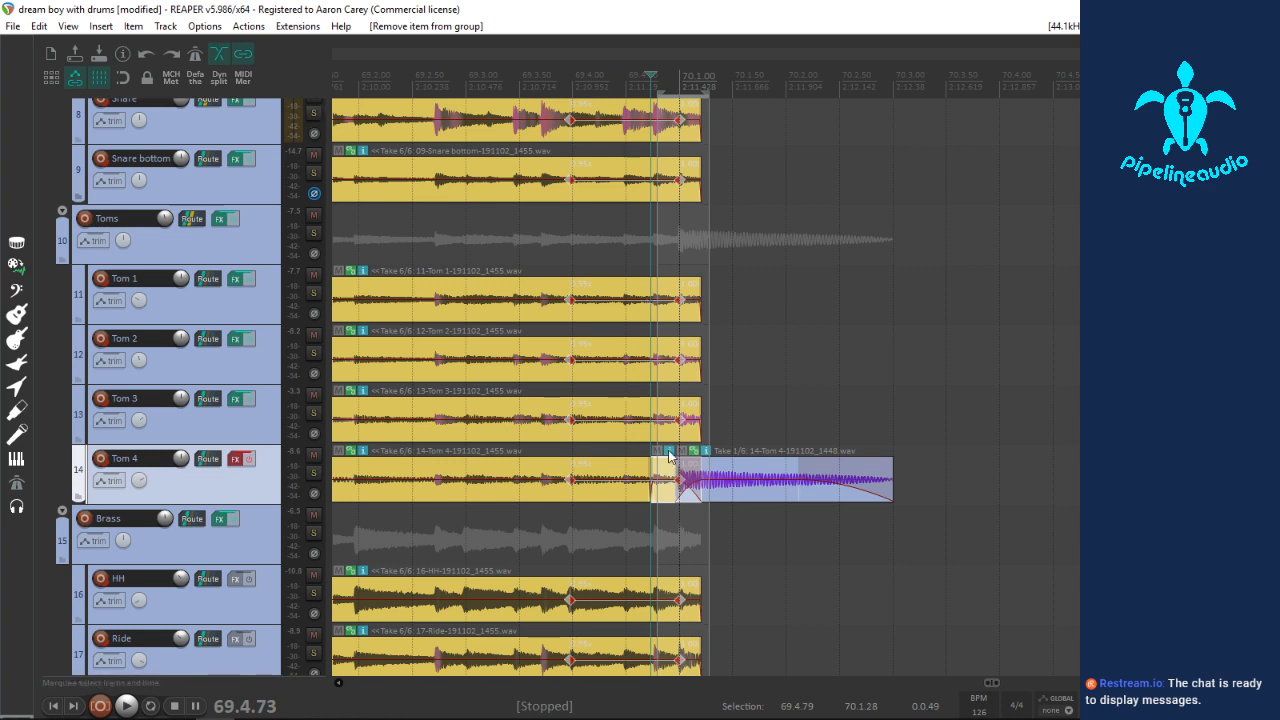
left_click_drag(703, 486, 675, 496)
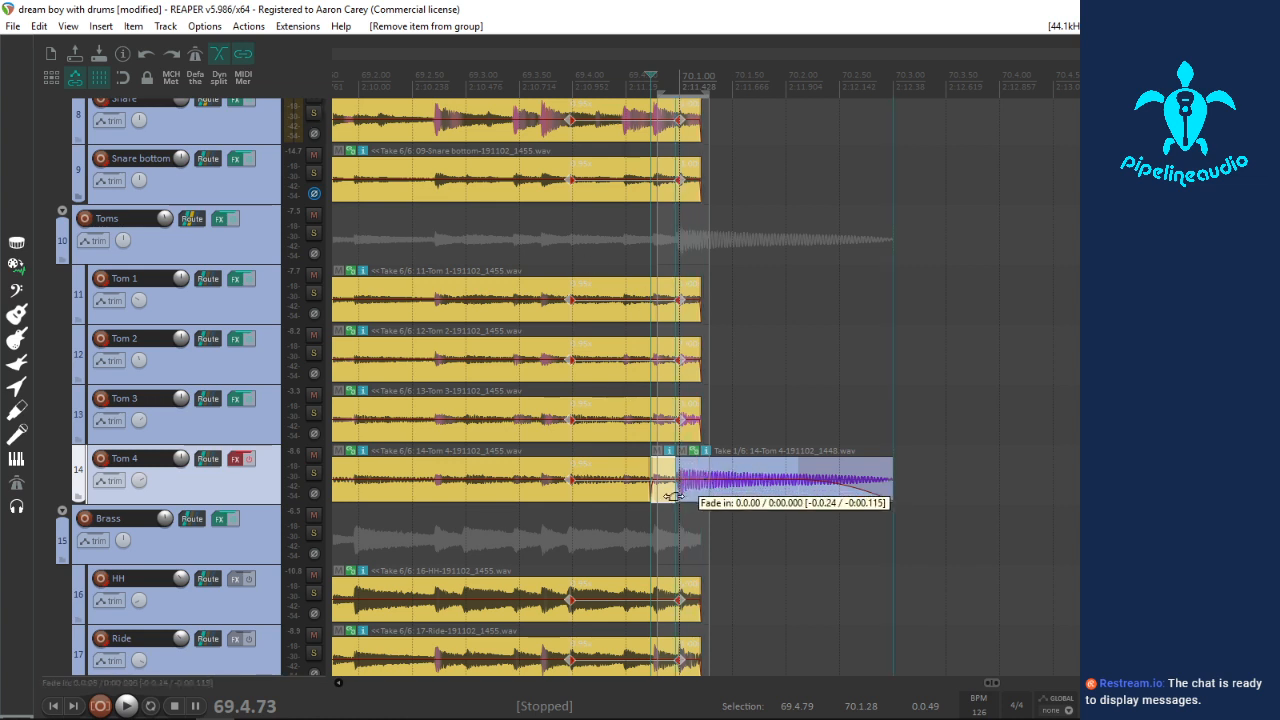
left_click(551, 486)
key("space")
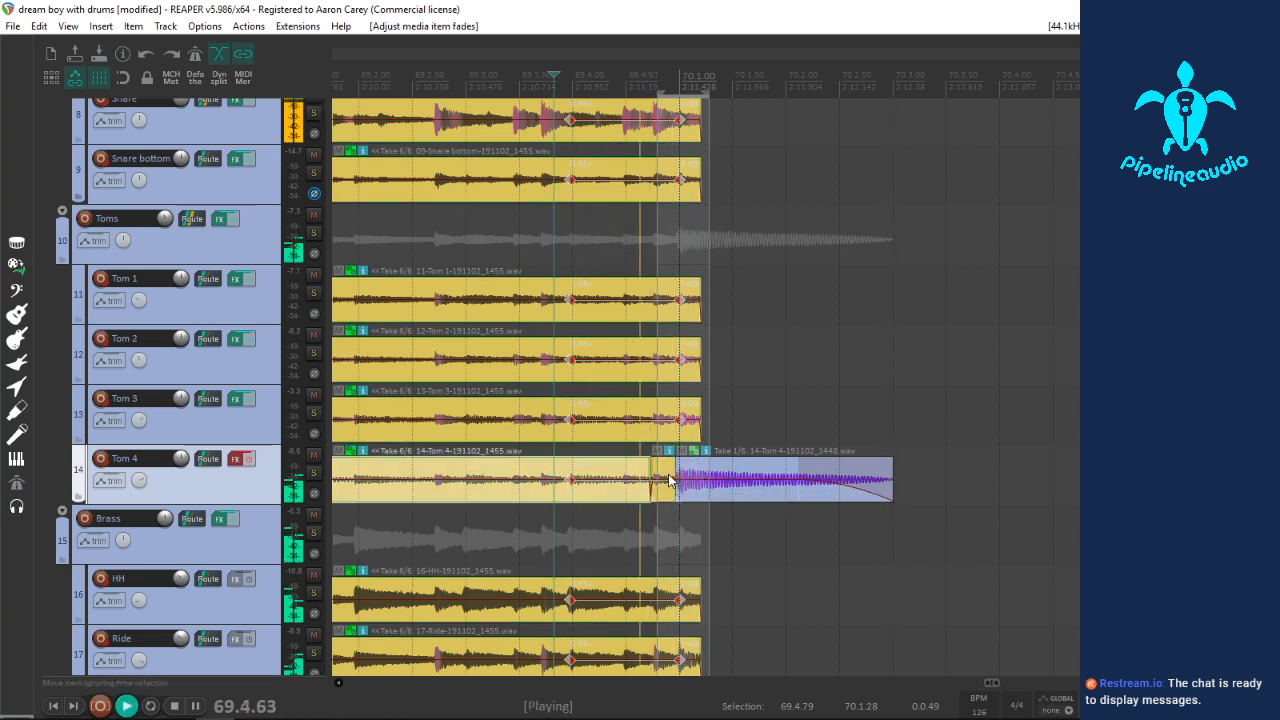
key("space")
key("space")
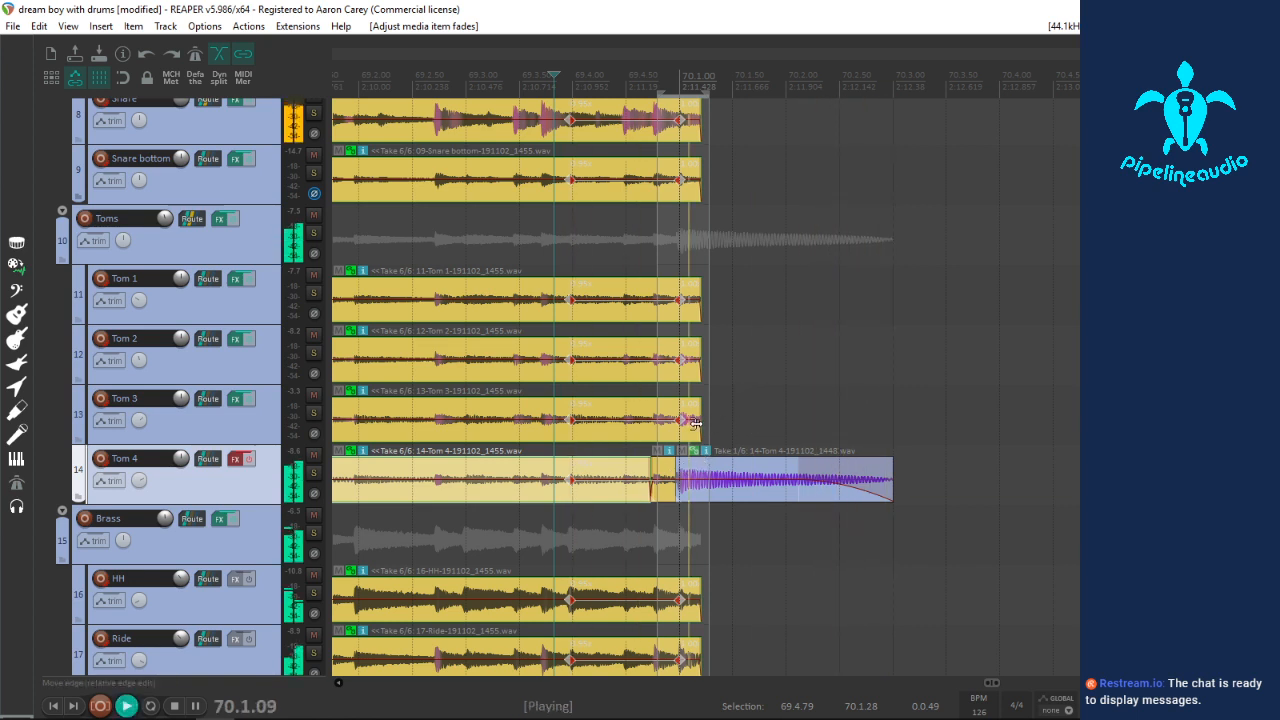
key("space")
Step: Extend the end of the other original drum items to about 70.1.28 and play the transition into the Tom 4 hit
left_click_drag(695, 422, 710, 446)
key("space")
key("space")
key("space")
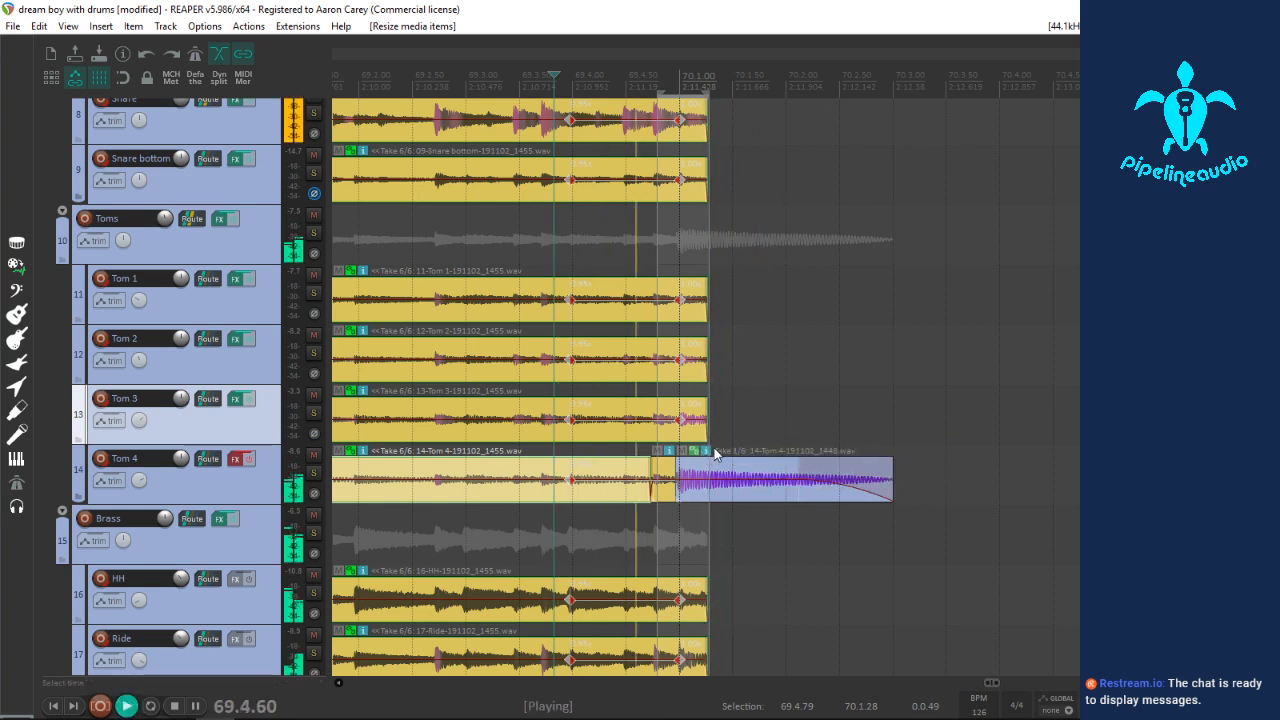
key("space")
key("space")
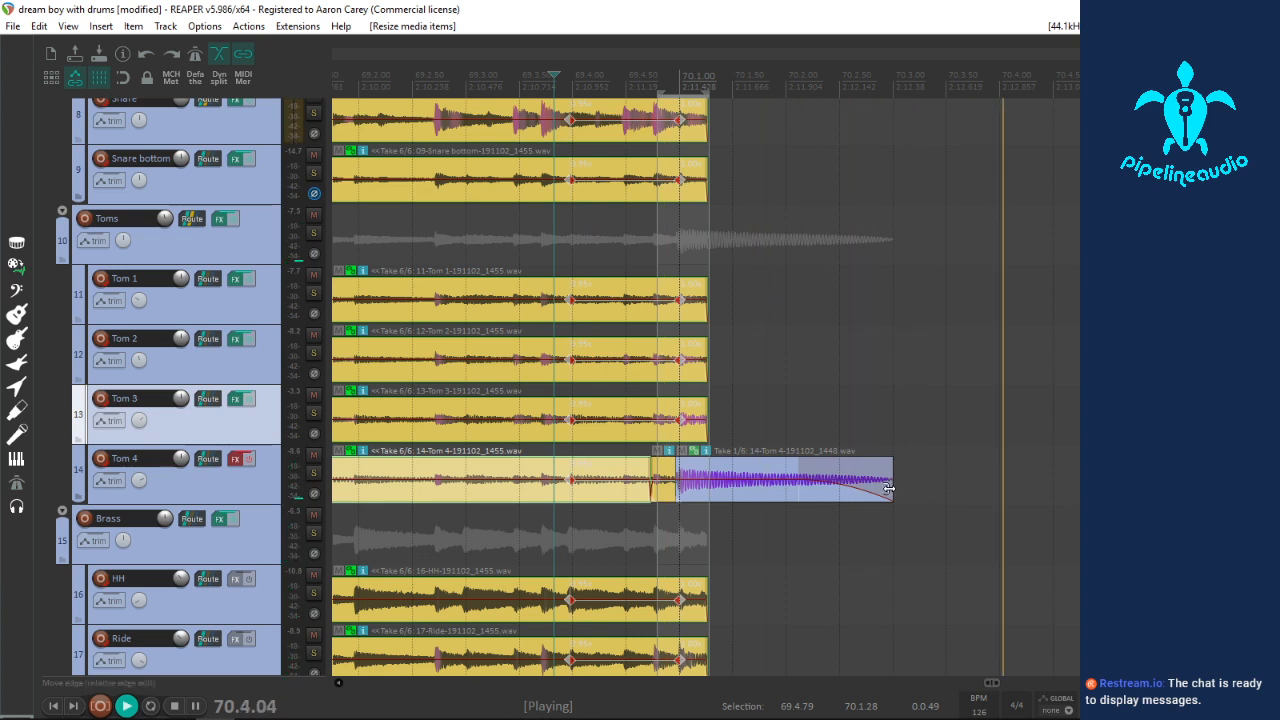
key("space")
key("space")
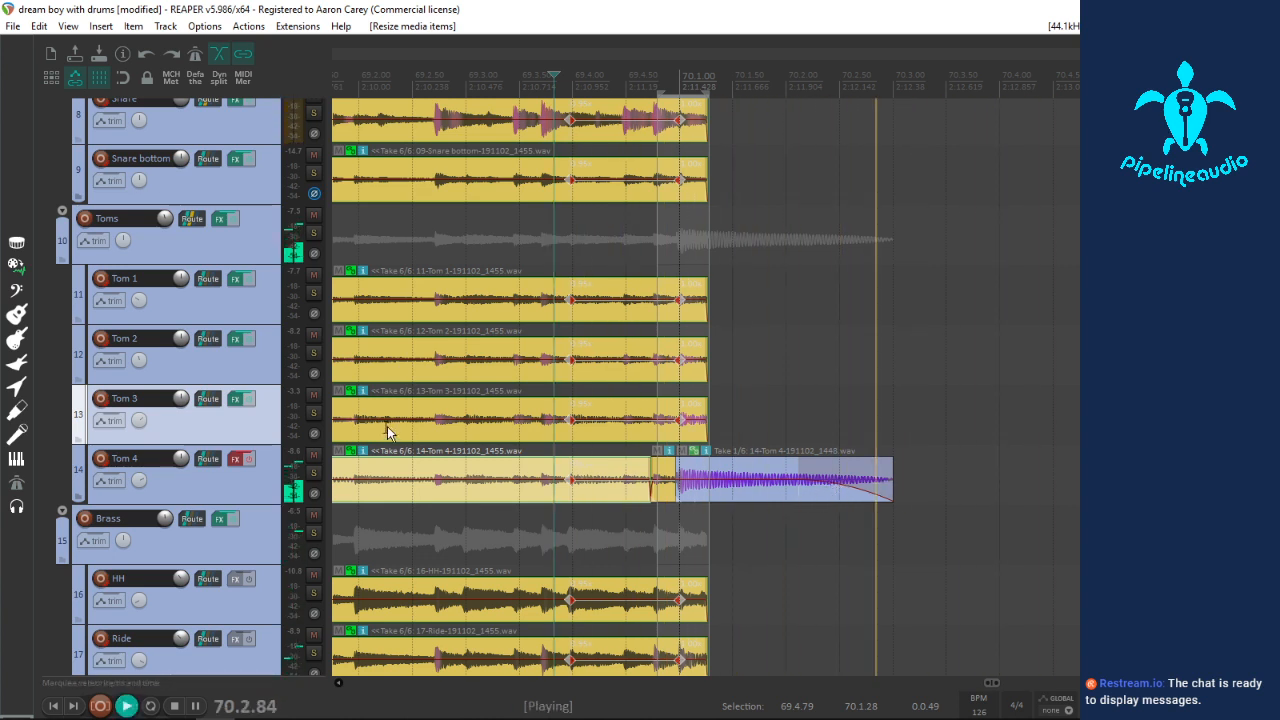
key("space")
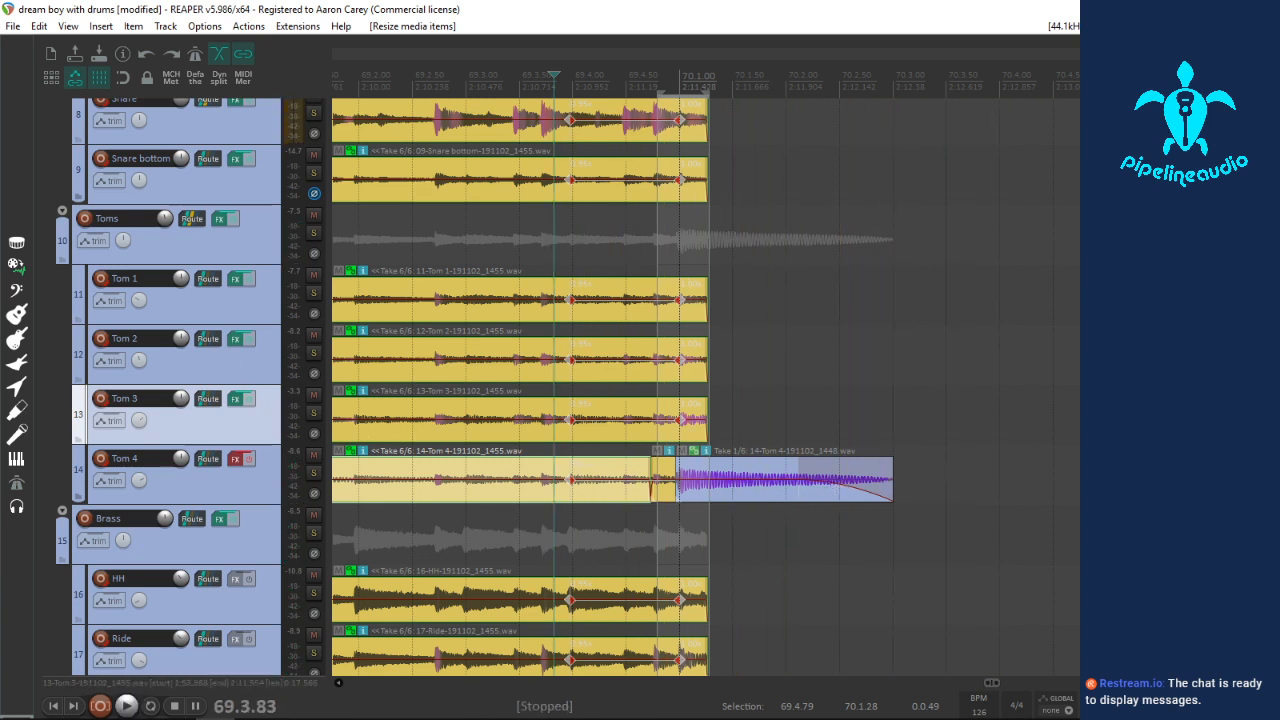
key("space")
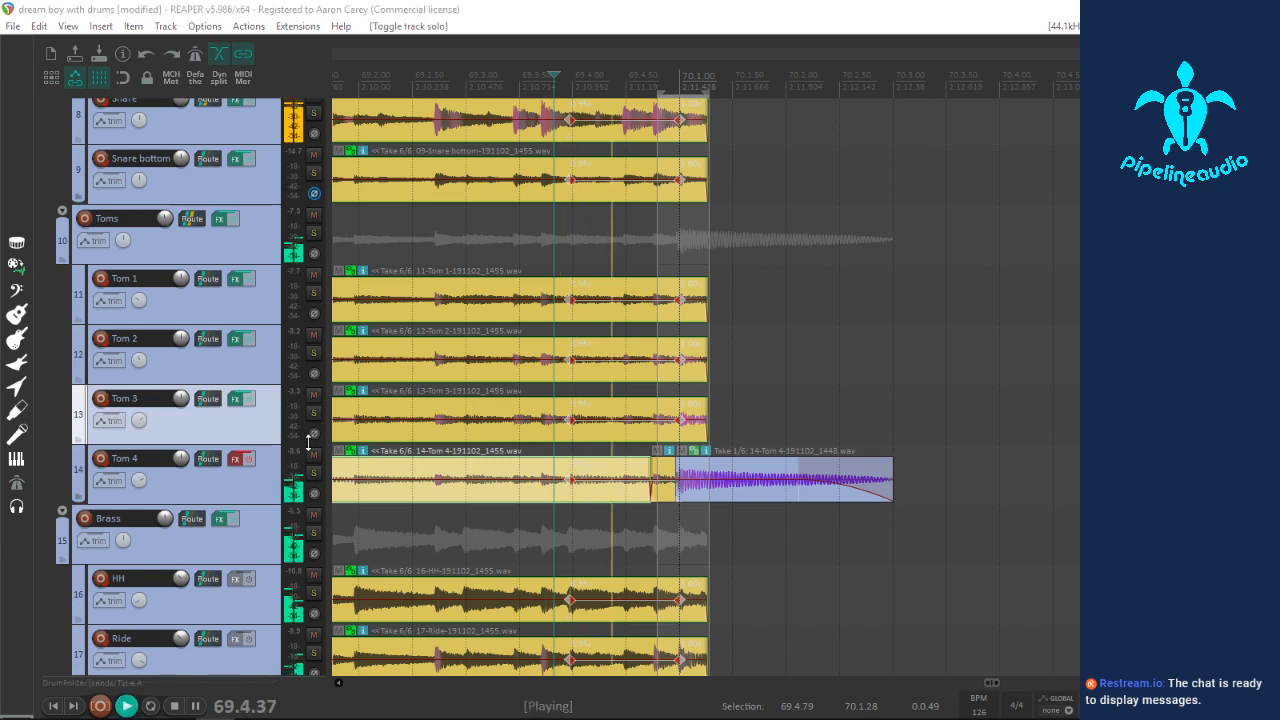
Step: Play the section from bar 67 and lower the volume of the pasted Tom 4 item
scroll(613, 407, "down", 4)
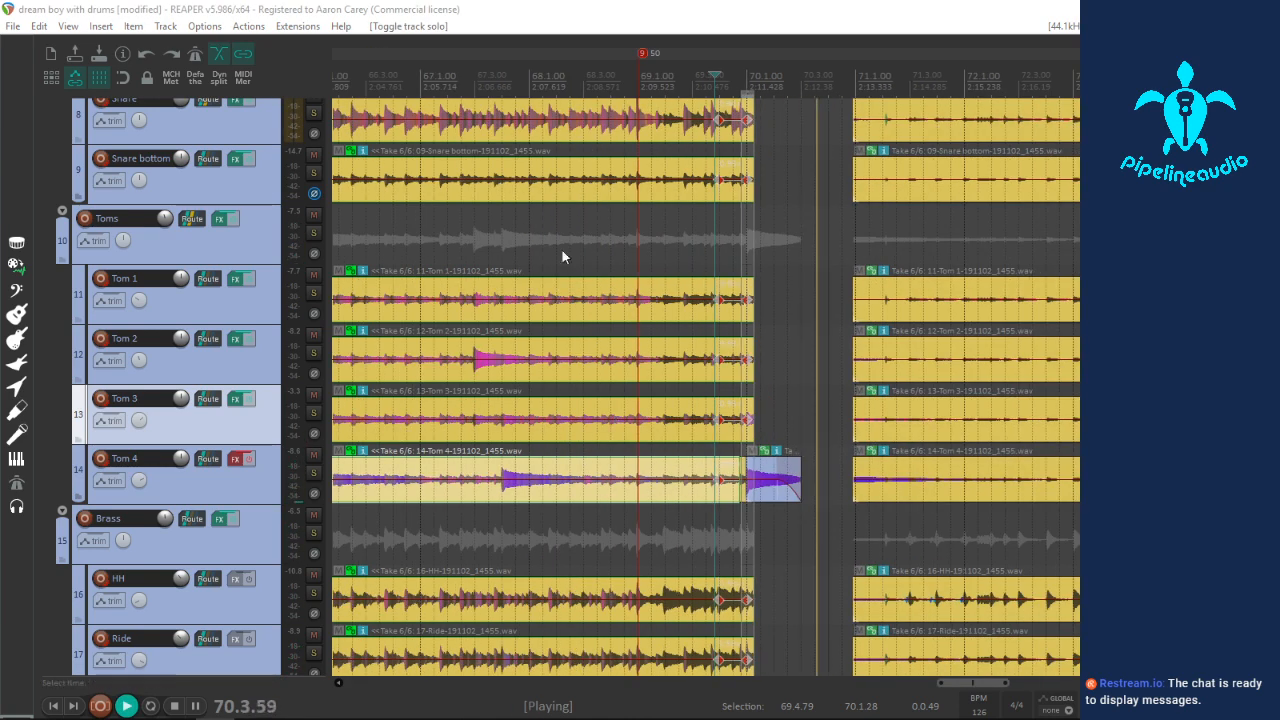
left_click(505, 86)
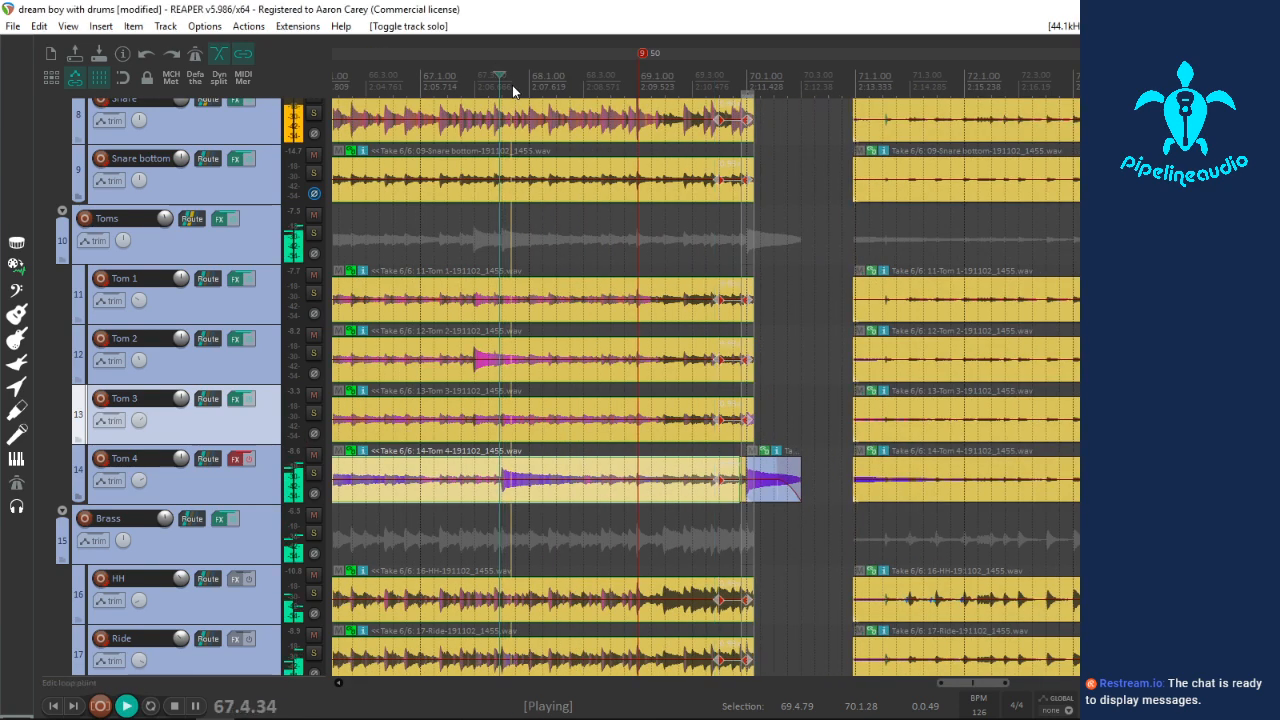
left_click(760, 488)
left_click_drag(763, 492, 766, 490)
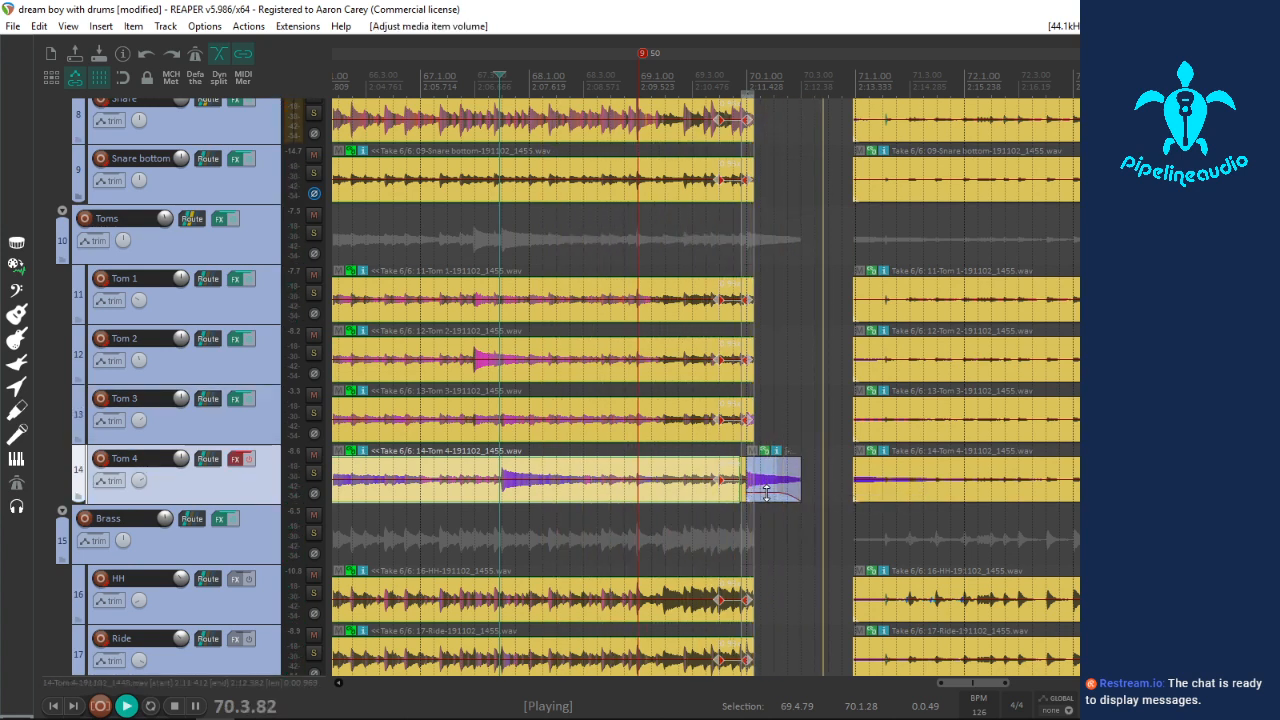
key("space")
key("space")
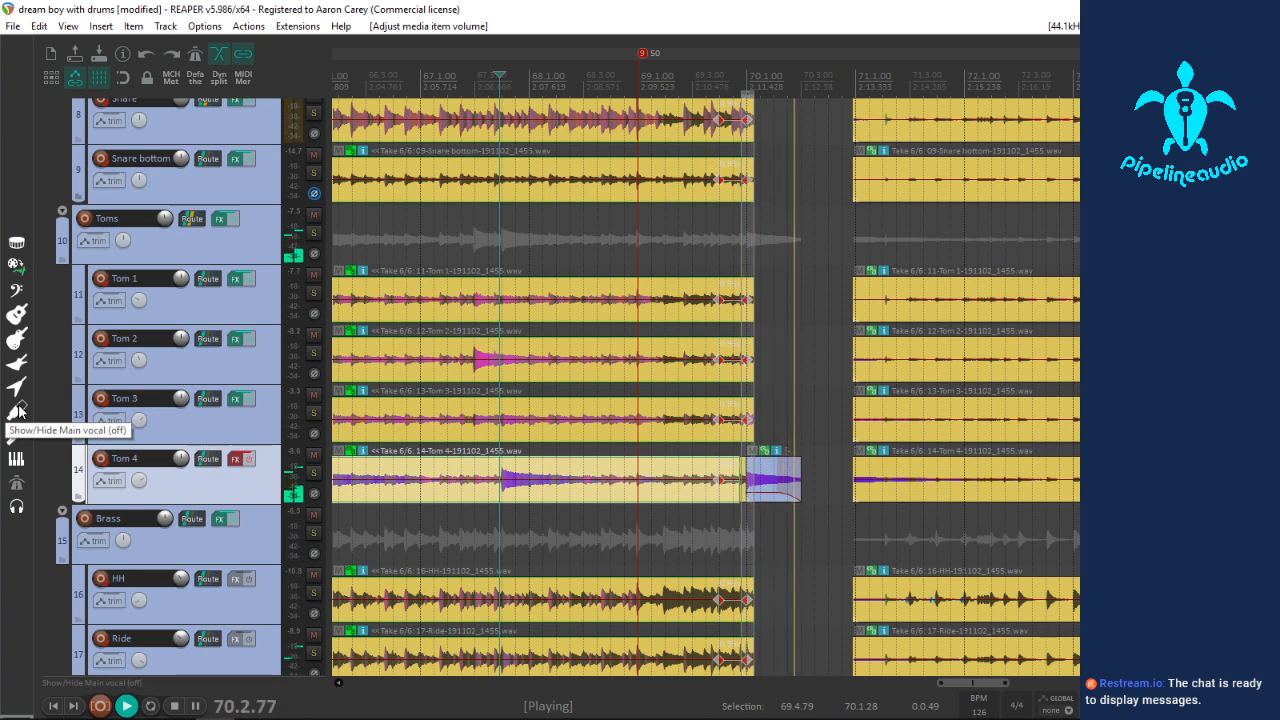
Step: Play the transition from 69.3.54 to compare the reduced tom hit with the preceding drums
left_click(708, 86)
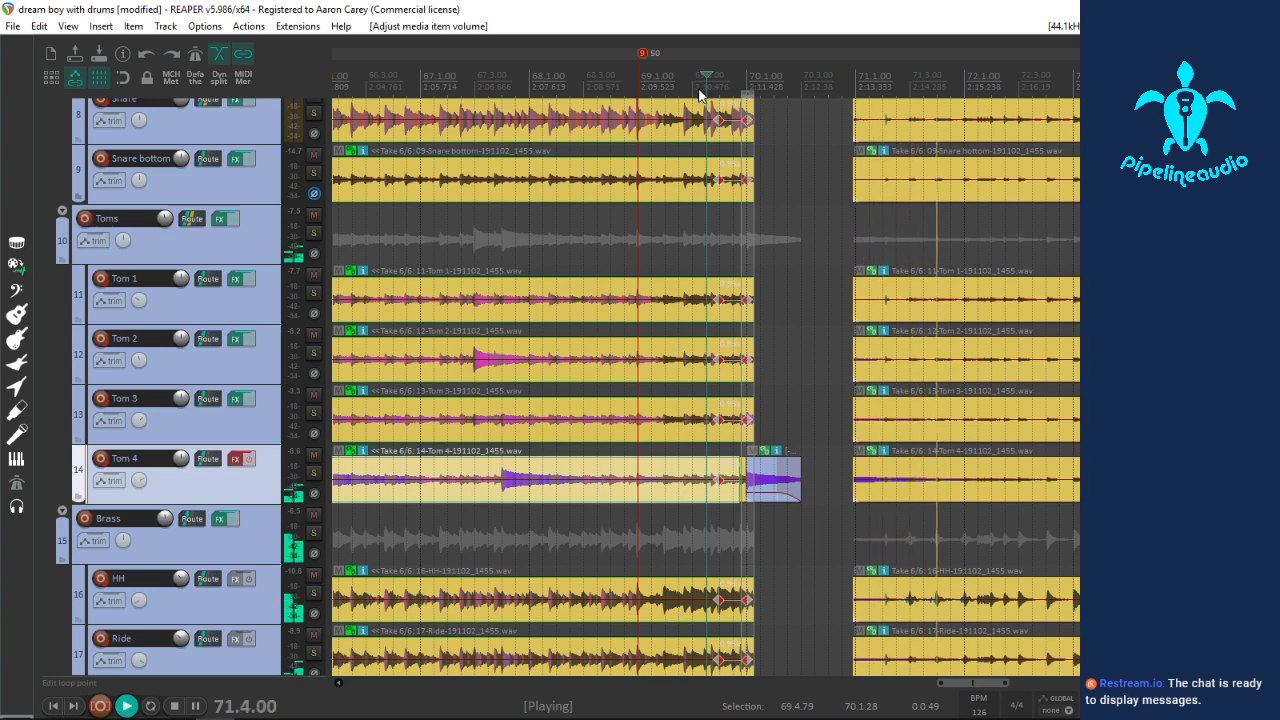
left_click(700, 95)
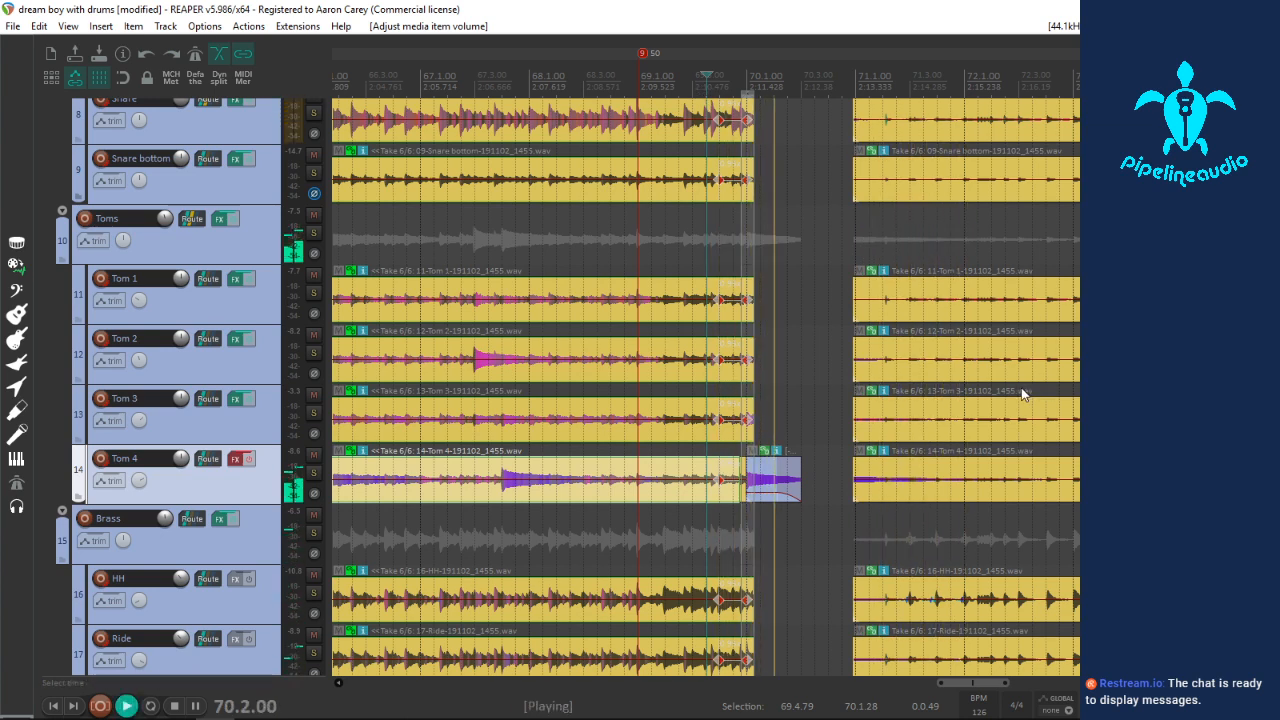
key("space")
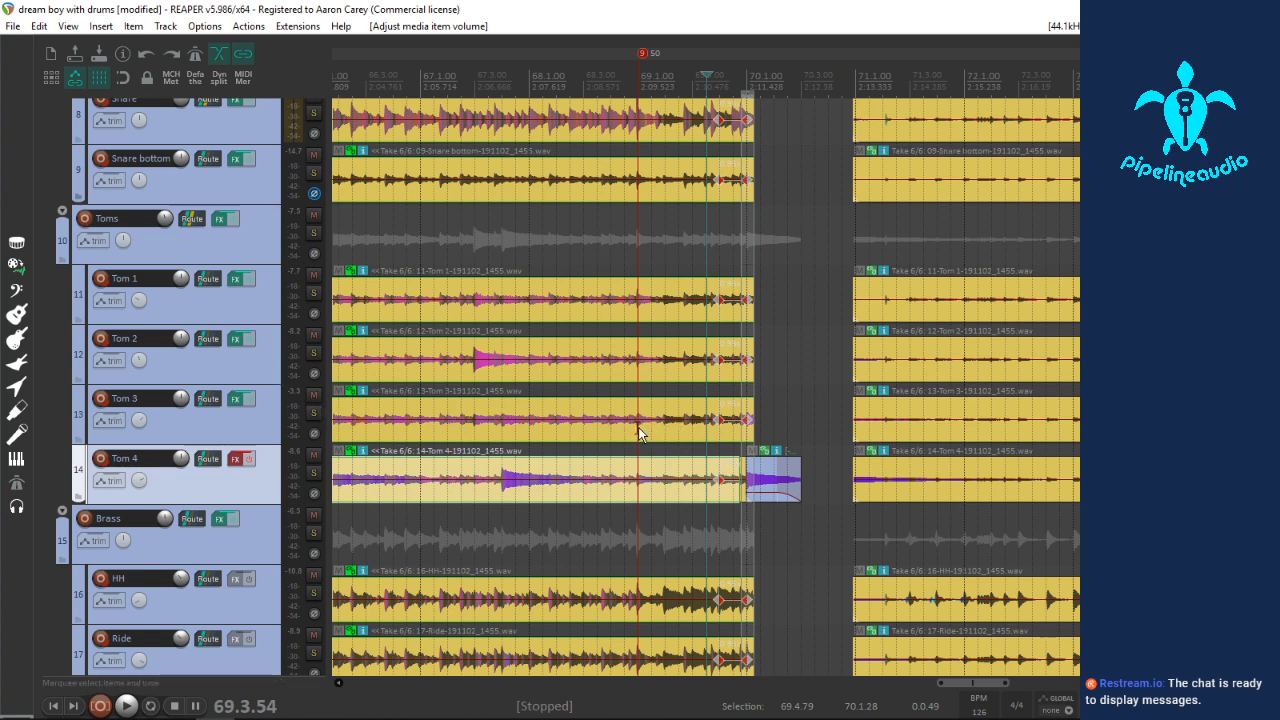
key("space")
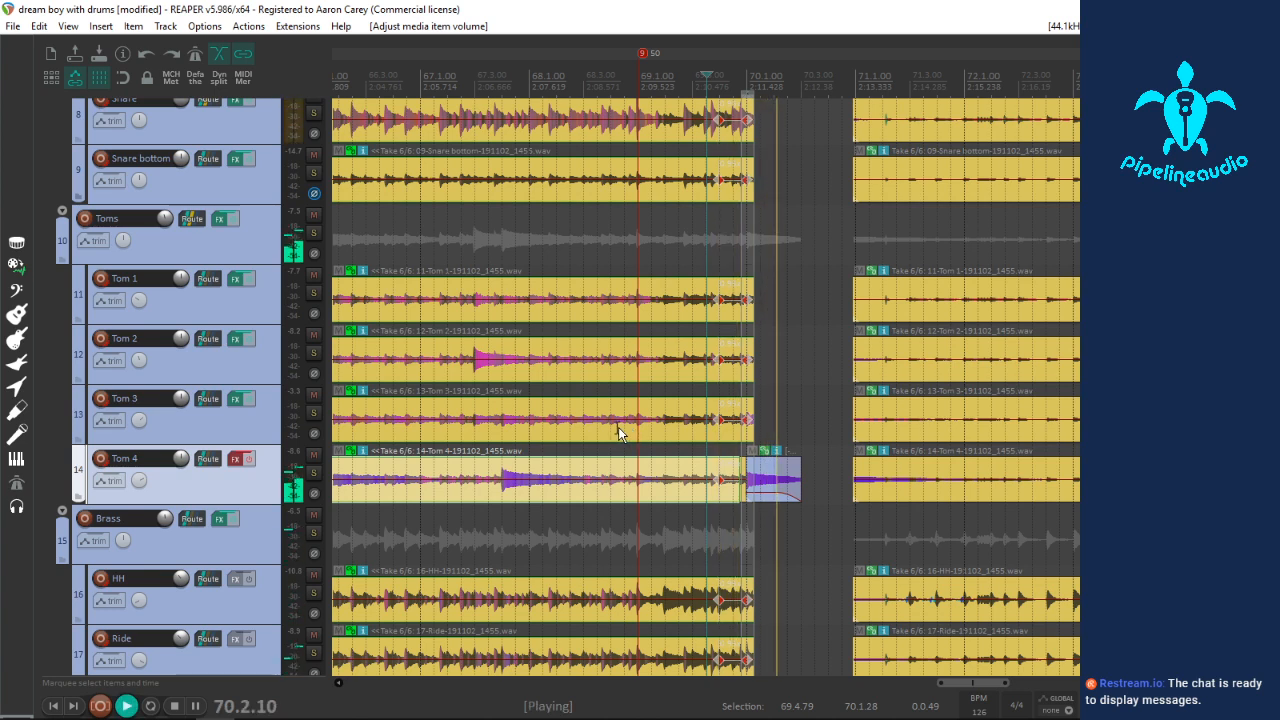
key("space")
Step: Undo the Tom 4-only edits back to the complete pasted final hit on all the drum tracks
key("ctrl+z")
key("ctrl+z")
key("ctrl+z")
key("ctrl+z")
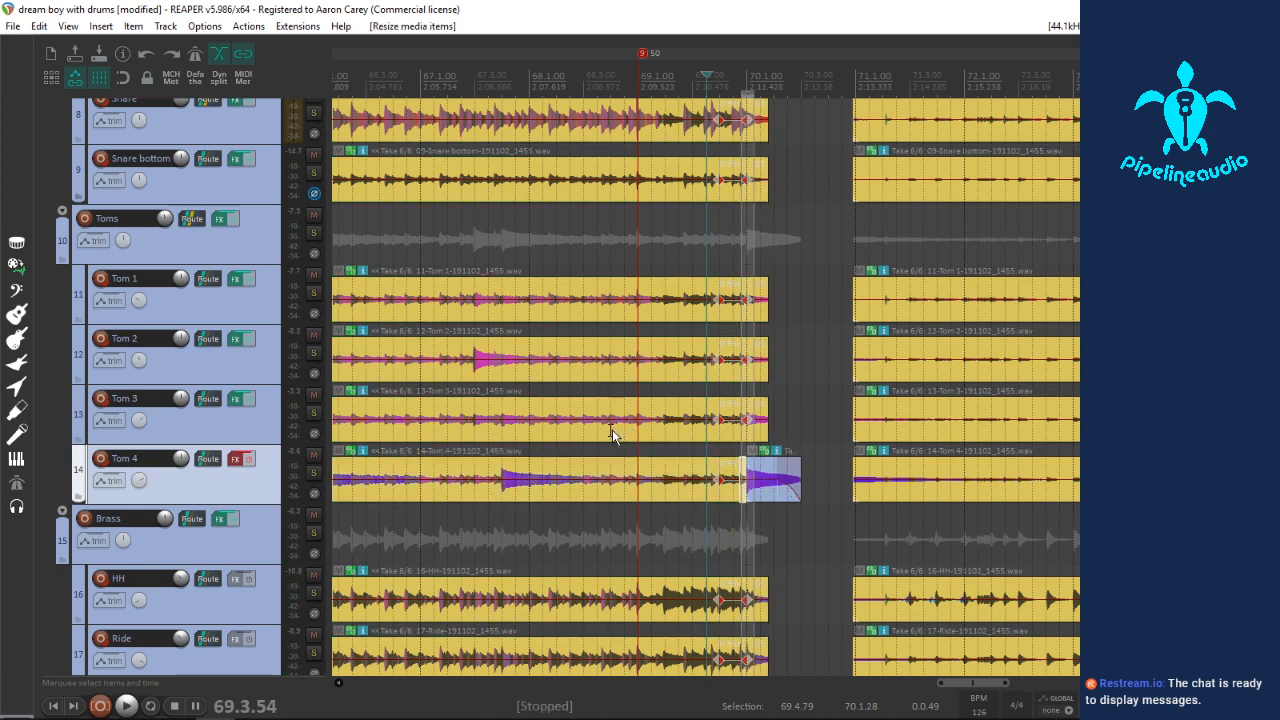
key("ctrl+z")
key("ctrl+z")
key("ctrl+z")
key("ctrl+z")
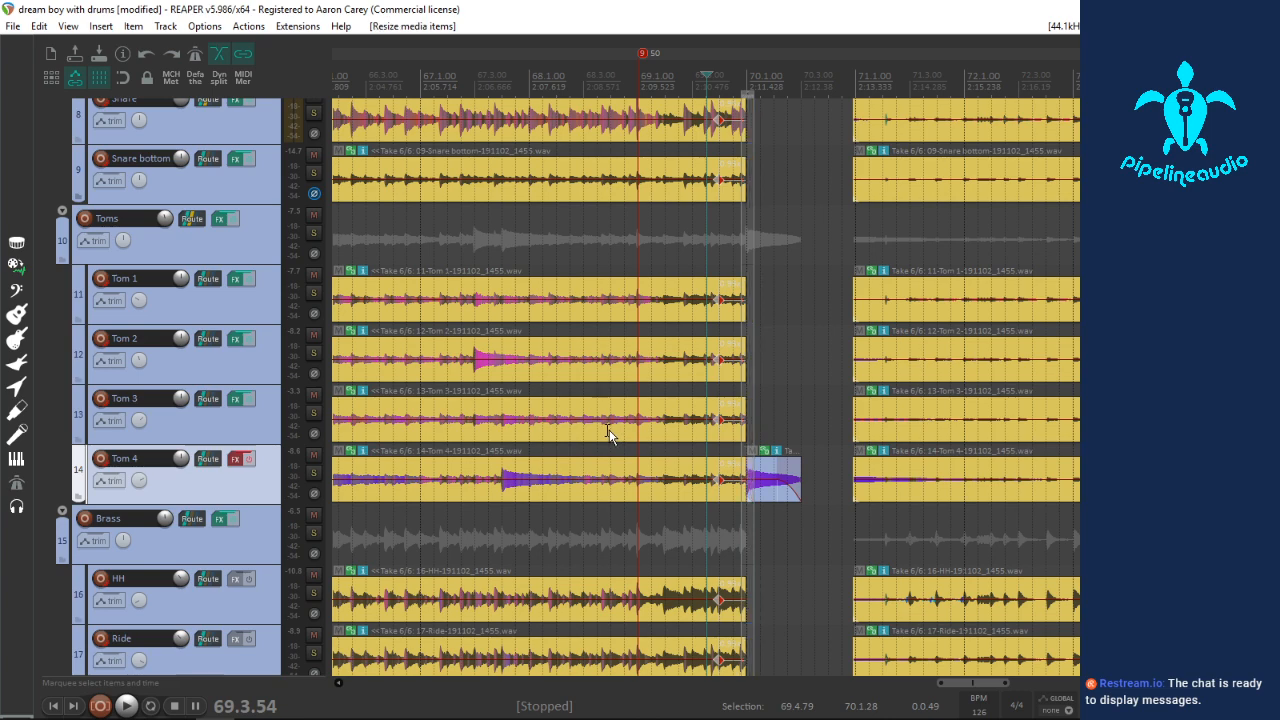
key("ctrl+z")
key("ctrl+z")
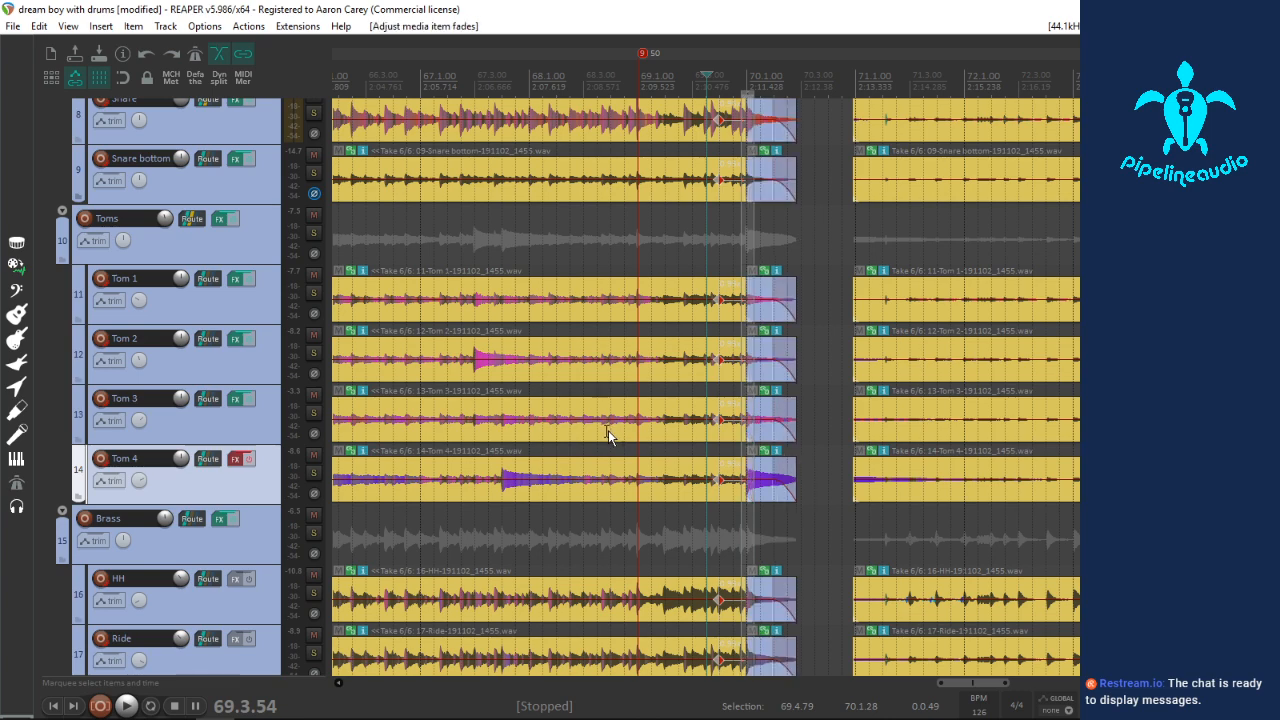
Step: Play the ending with the full pasted hit and slightly trim the end of its items across the drum tracks
scroll(200, 425, "up", 7)
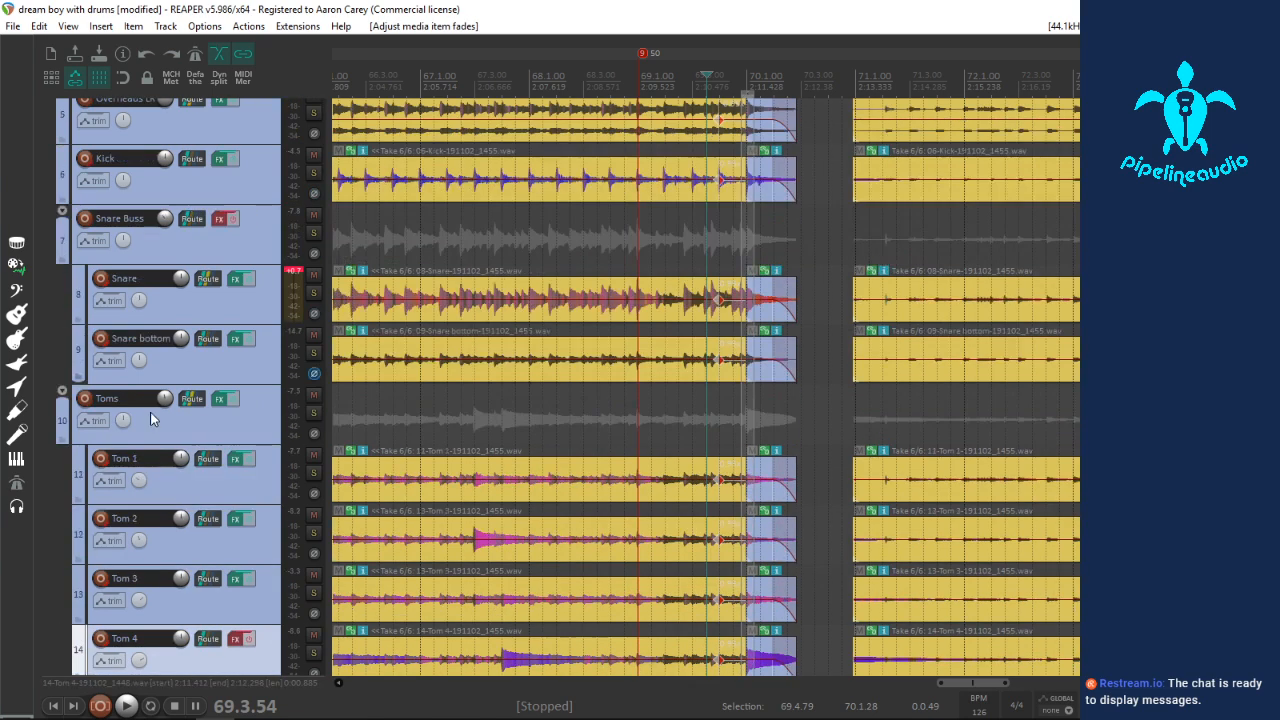
key("space")
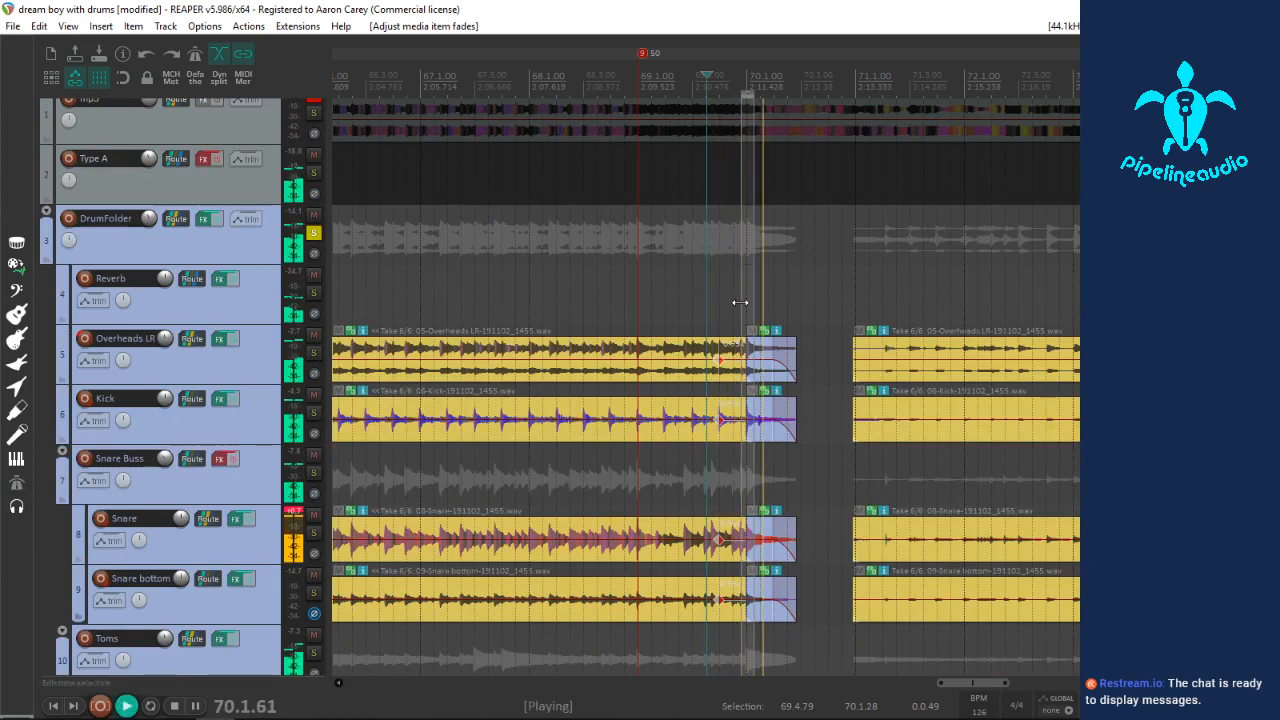
key("space")
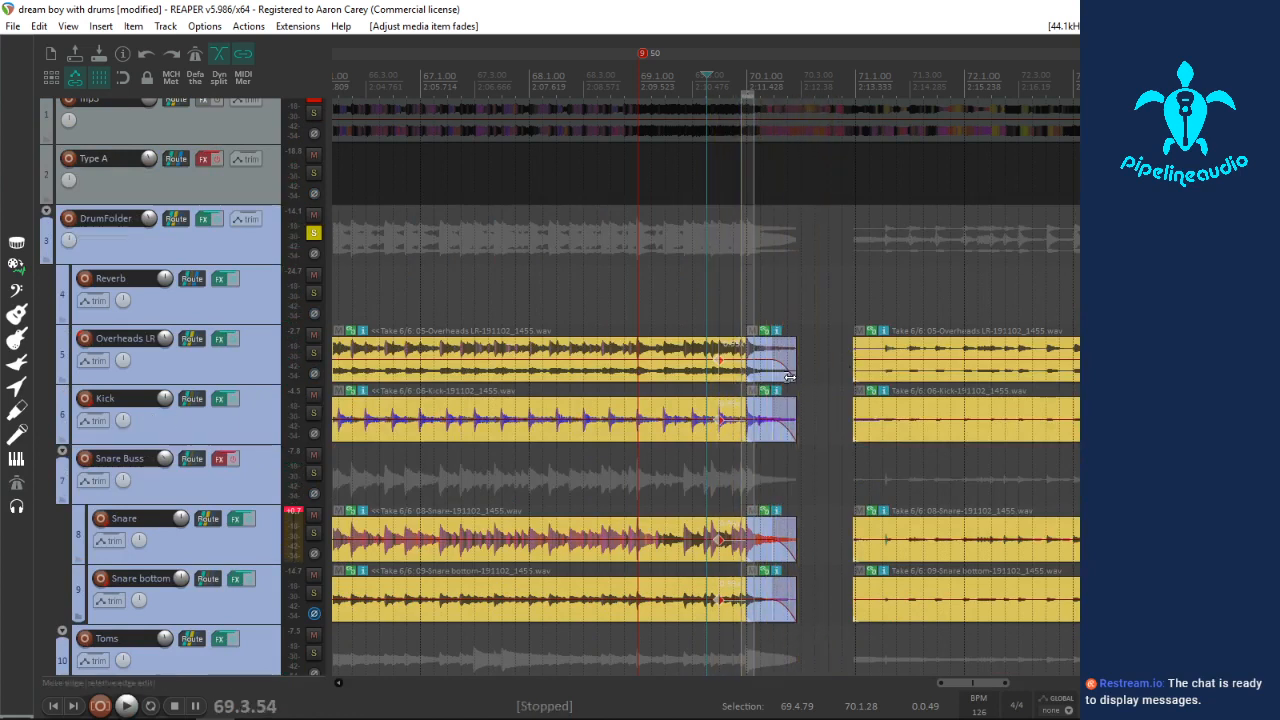
mouse_move(789, 377)
left_mouse_down()
mouse_move(852, 381)
mouse_move(786, 383)
left_mouse_up()
key("space")
scroll(590, 395, "down", 3)
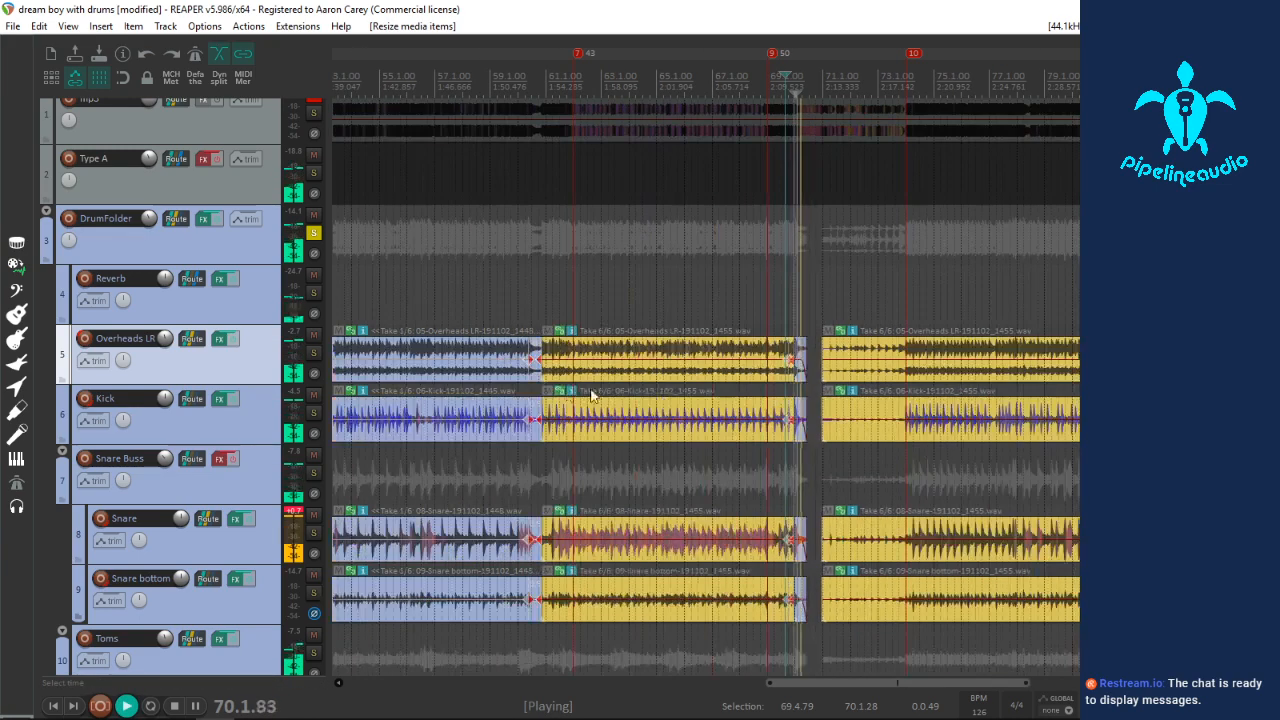
scroll(590, 395, "down", 3)
key("space")
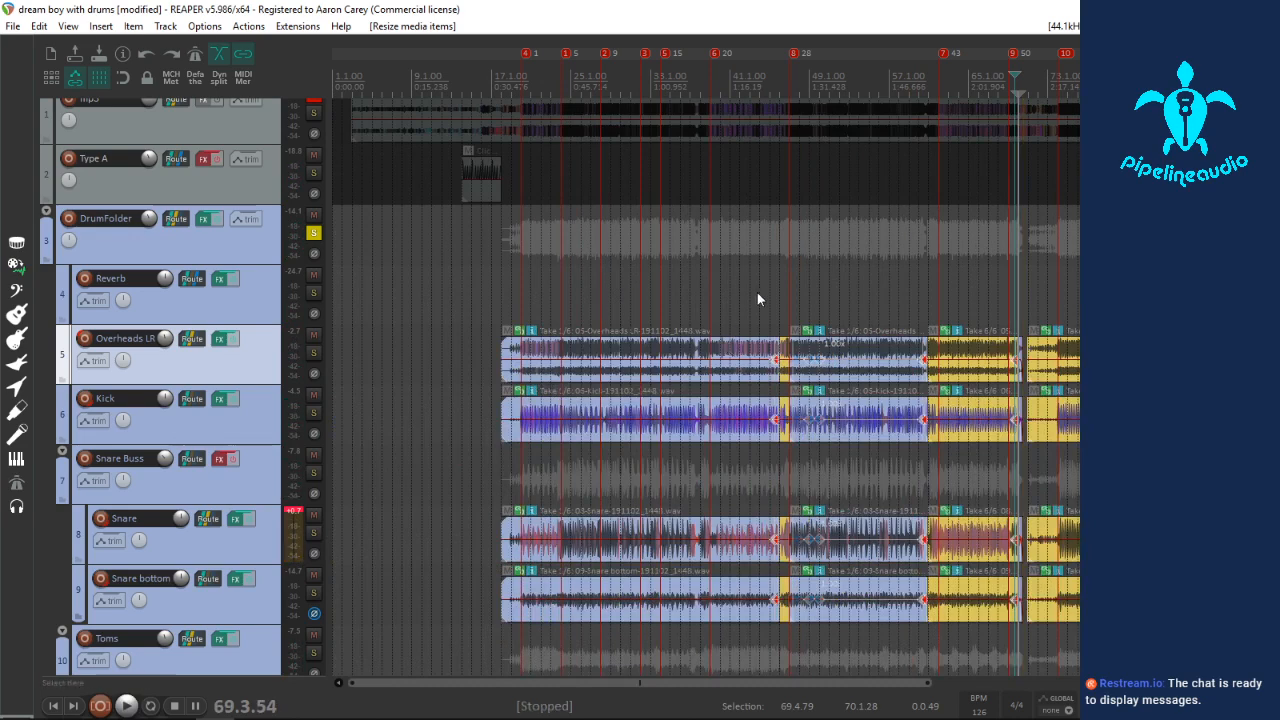
Step: Play the original hit around bar 37 to hear the source of the pasted ending
left_click(704, 294)
scroll(705, 294, "up", 5)
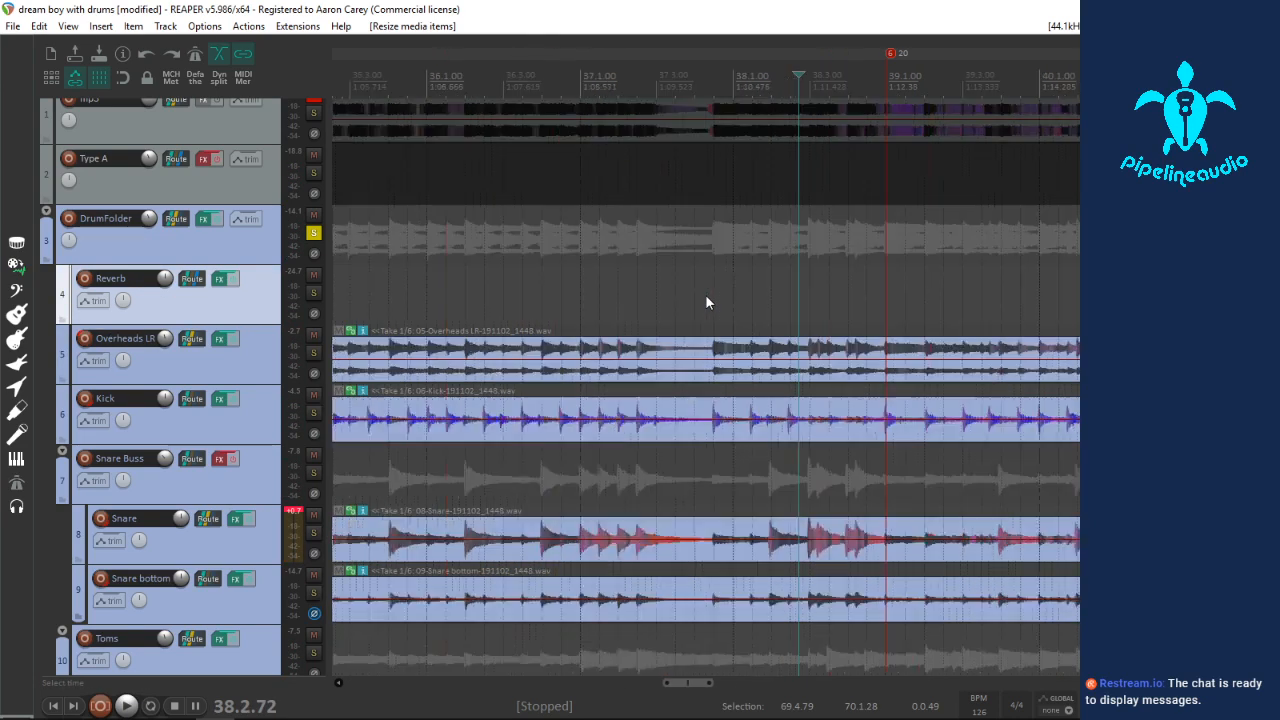
left_click(563, 305)
key("space")
scroll(580, 308, "down", 6)
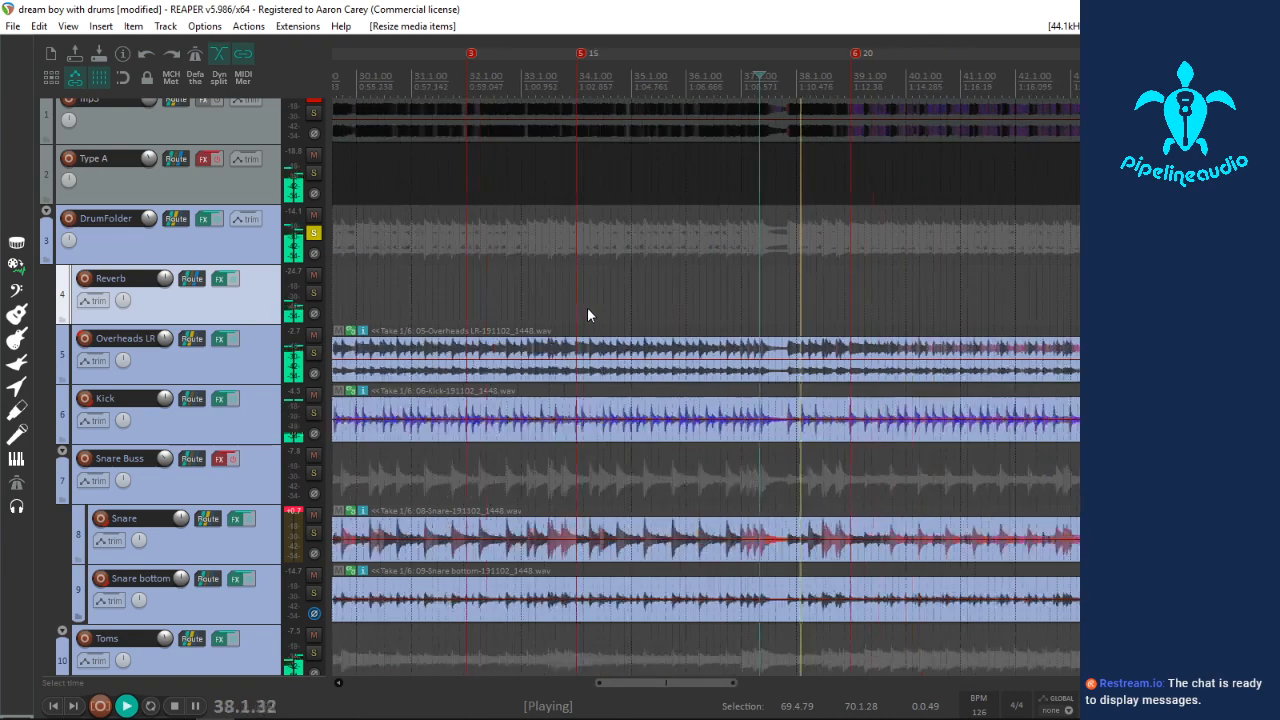
Step: Play the song's last fill and final hit from 85.3.72 while examining the tom, snare and kick tracks
scroll(902, 326, "down", 2)
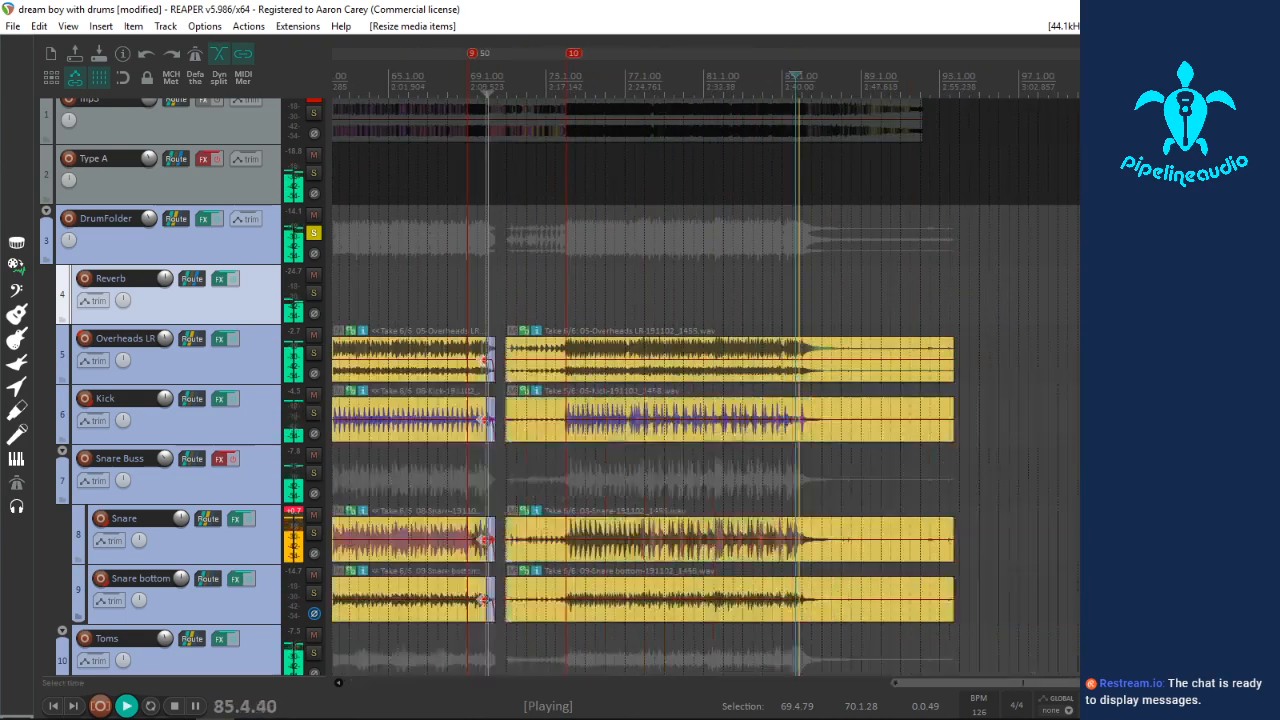
scroll(1037, 351, "up", 4)
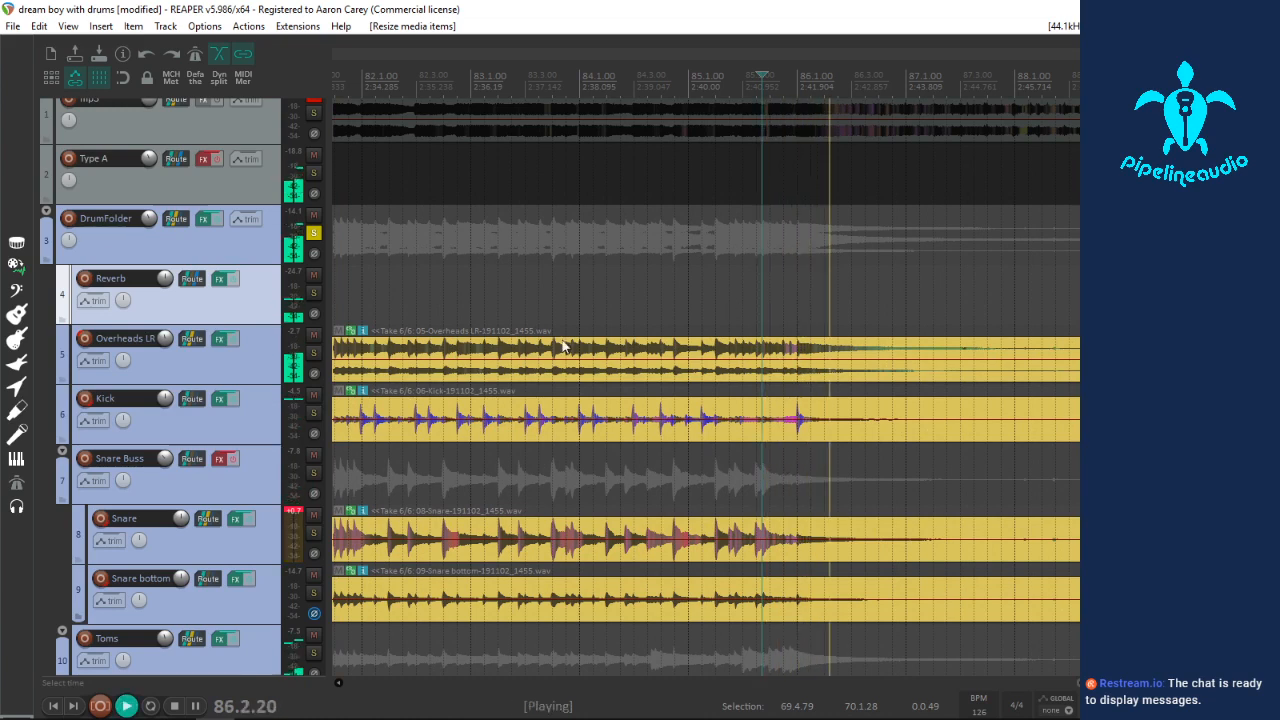
key("space")
scroll(218, 475, "down", 4)
key("space")
scroll(218, 475, "down", 2)
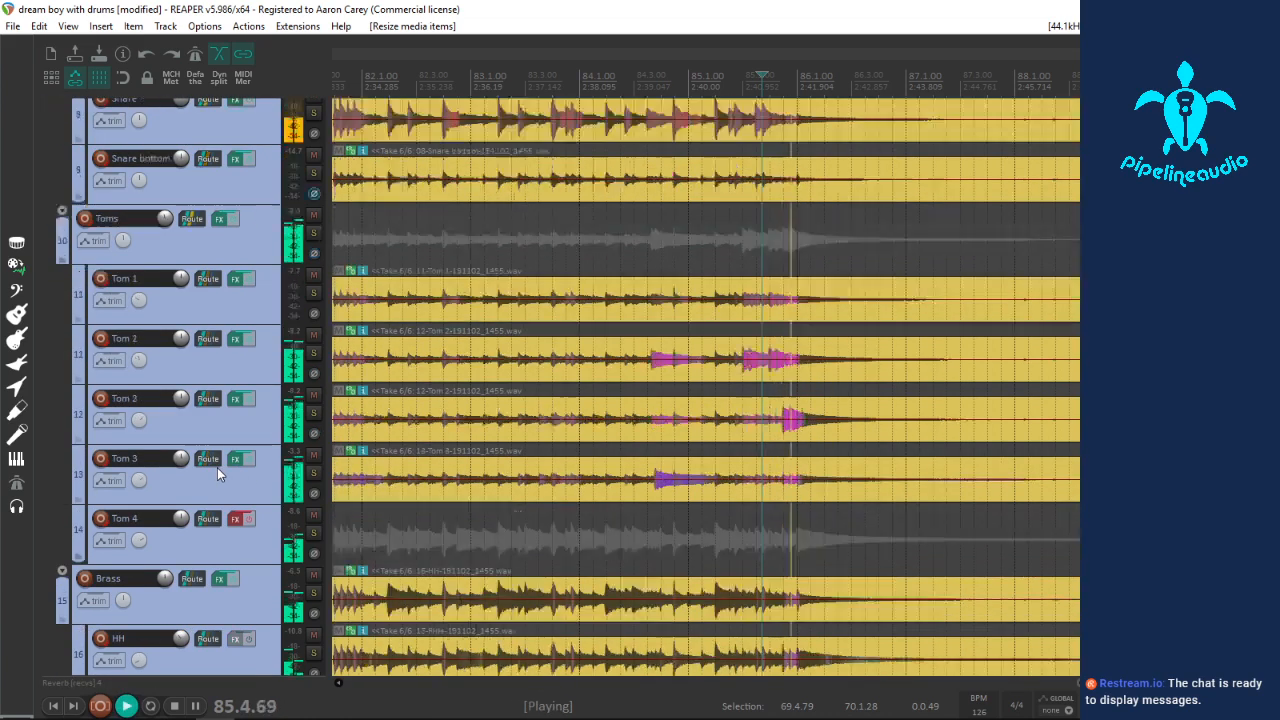
key("space")
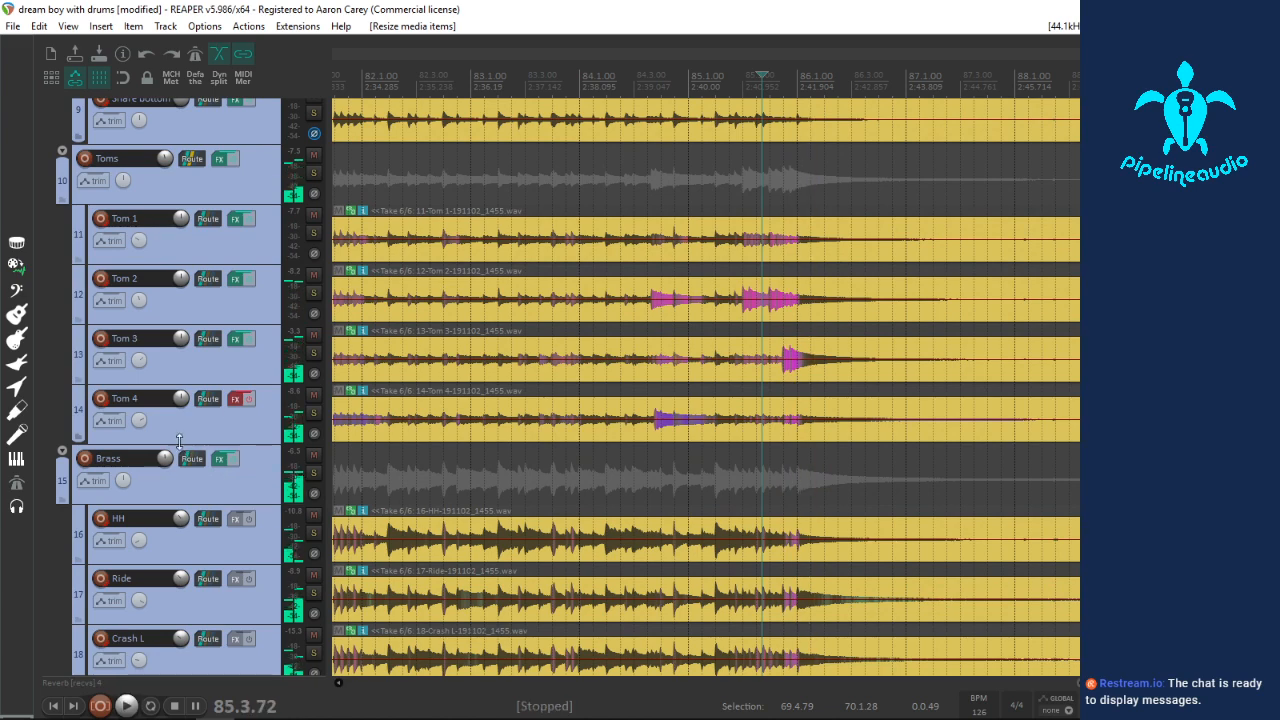
scroll(214, 400, "up", 4)
key("space")
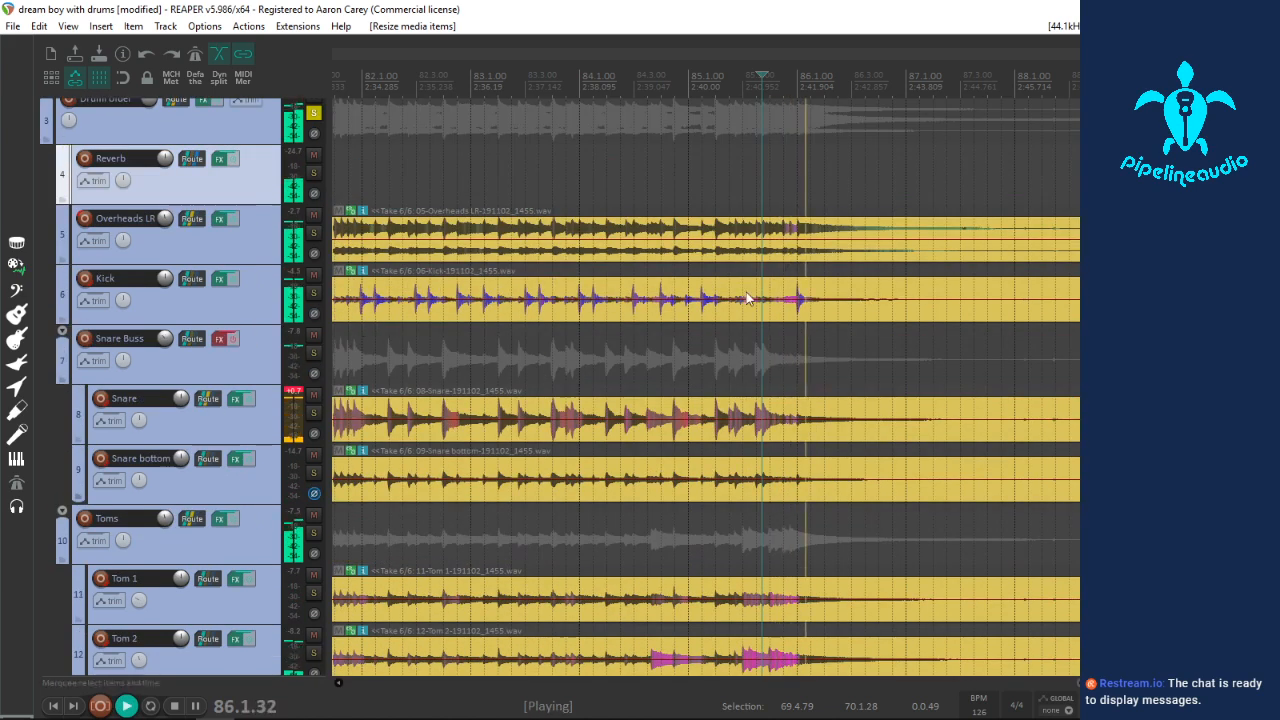
key("space")
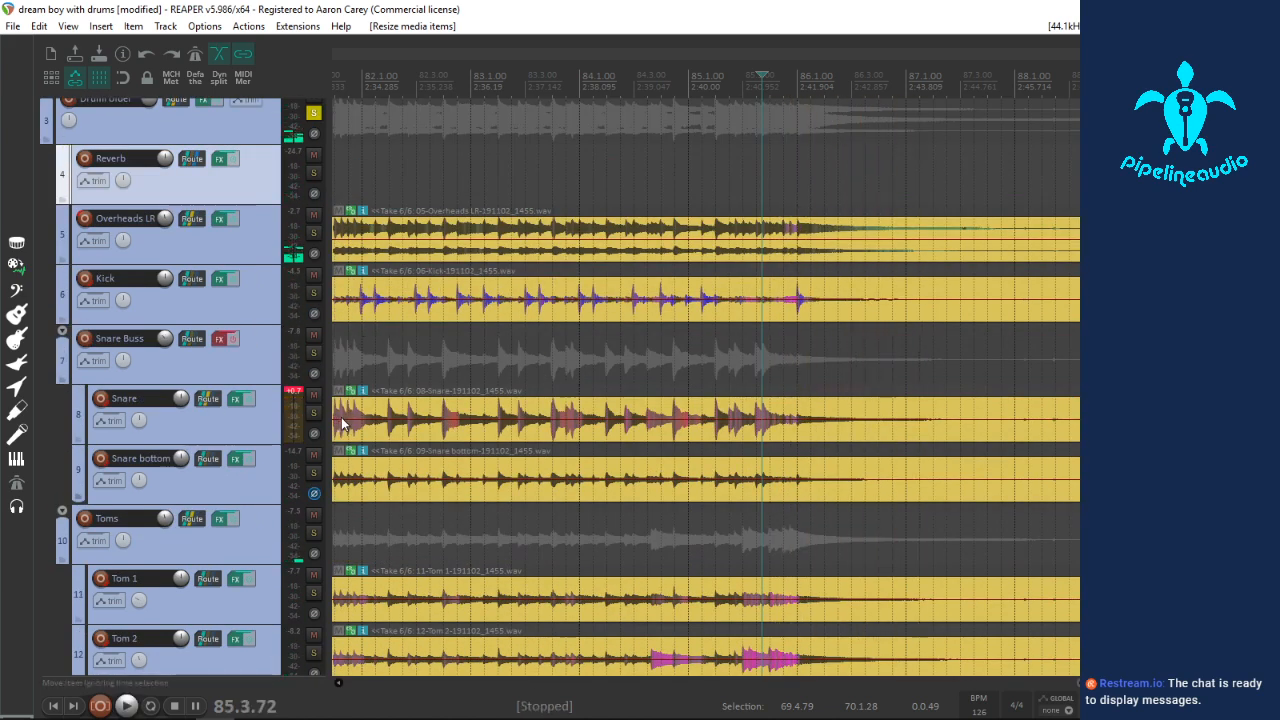
scroll(489, 371, "down", 8)
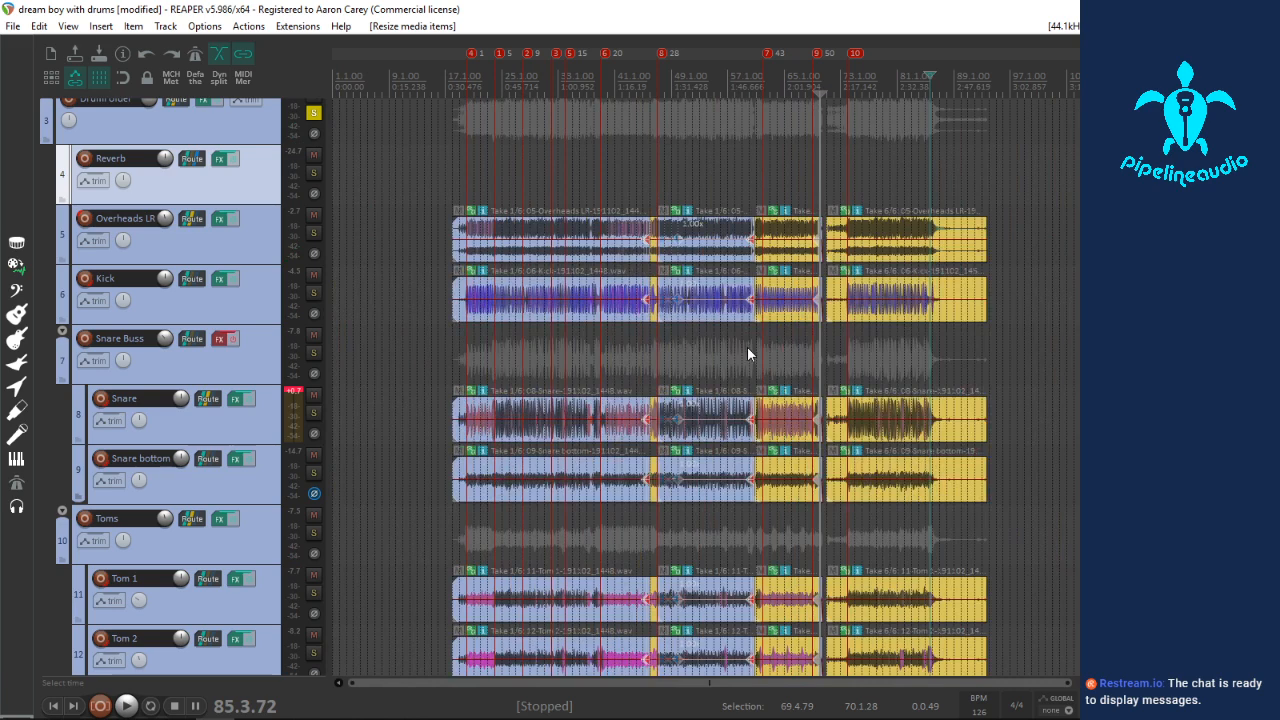
Step: Play the drum take transition before bar 61 and the song's ending around bar 70
scroll(766, 375, "up", 10)
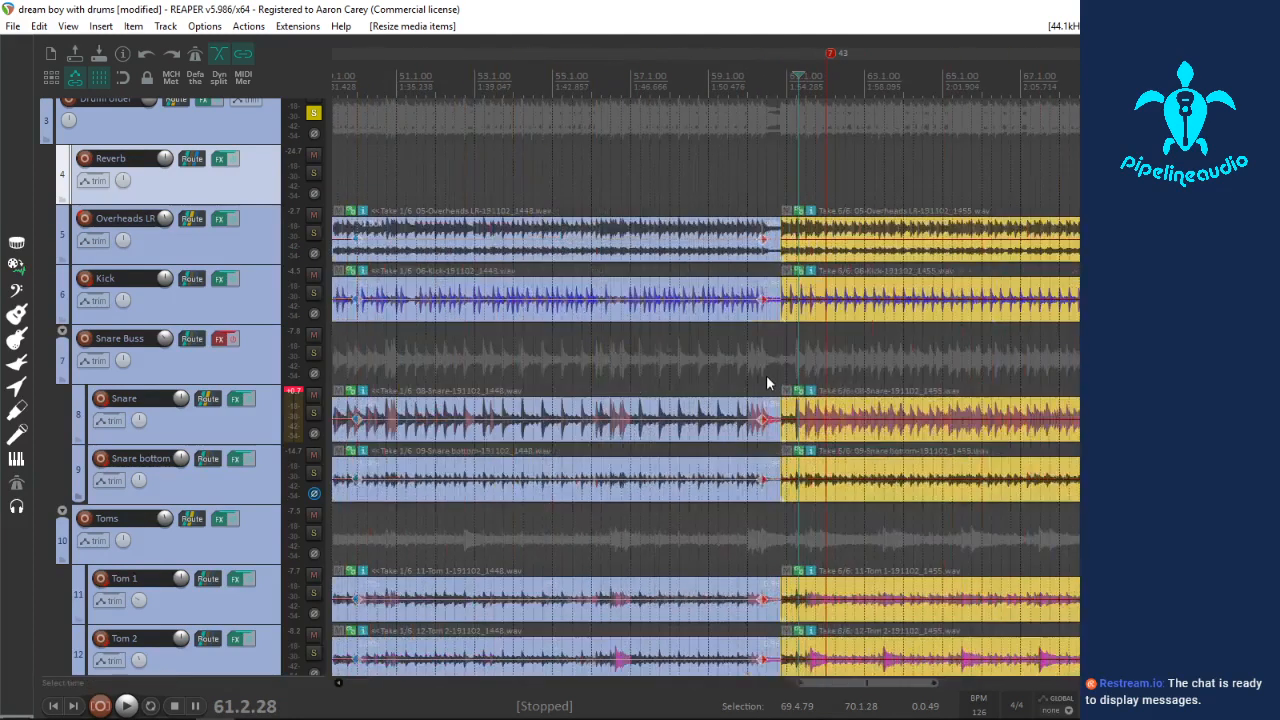
key("space")
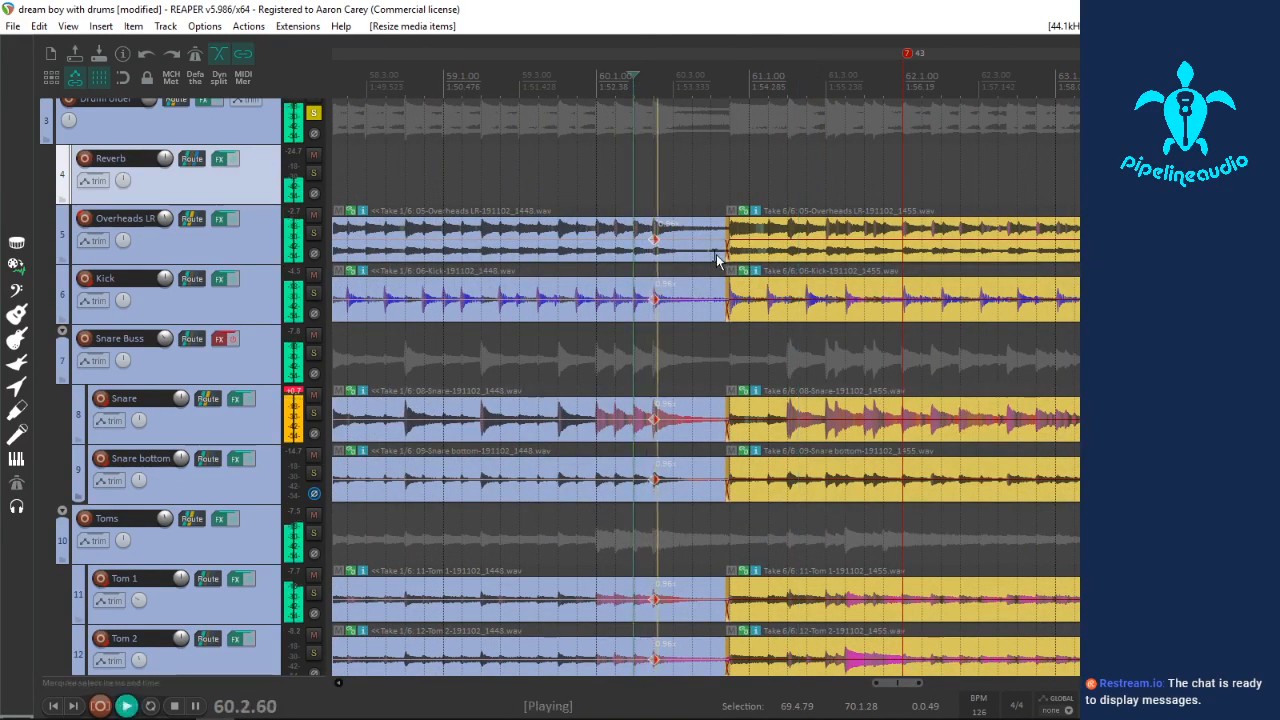
scroll(716, 254, "down", 6)
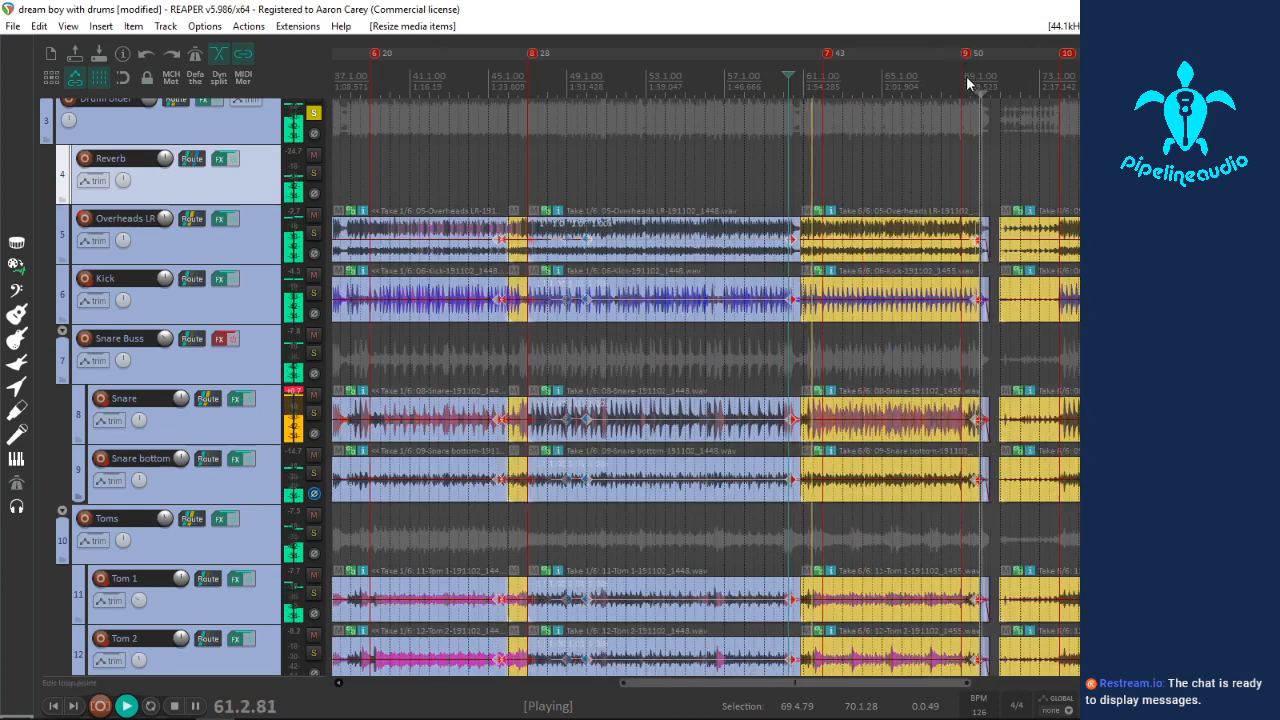
scroll(930, 260, "up", 5)
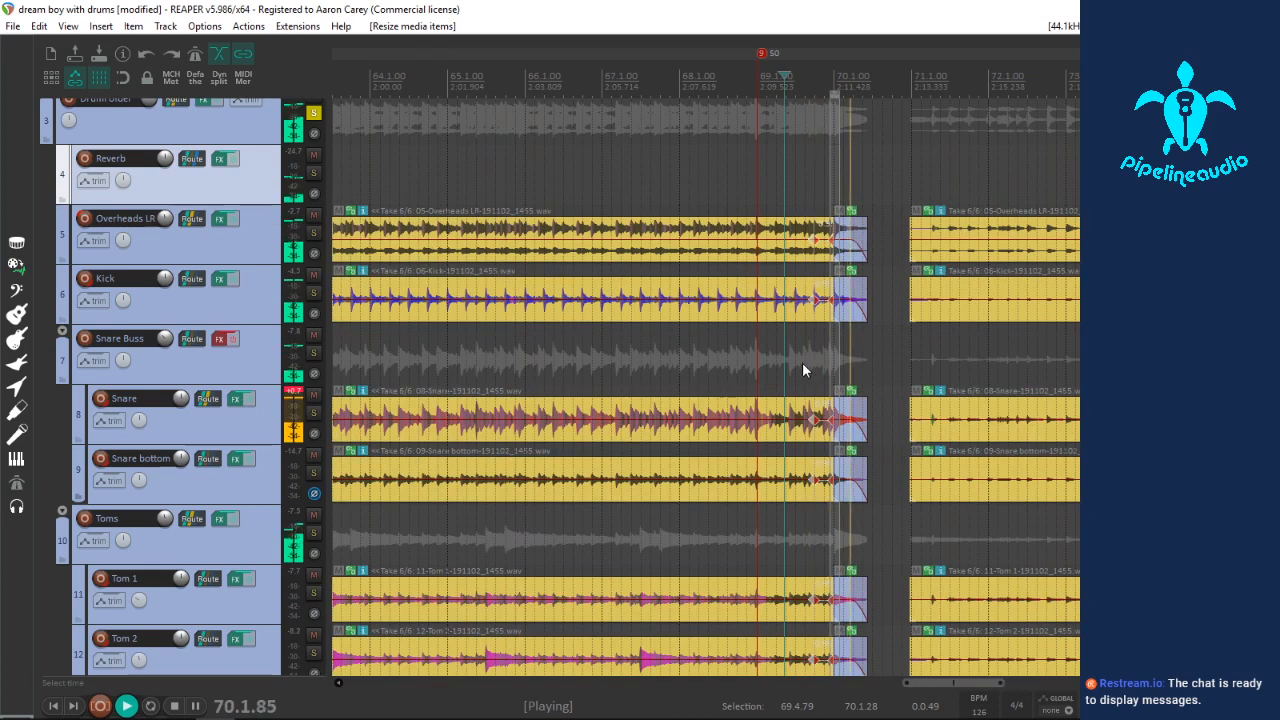
Step: Replay the pasted final hit at bar 70 from 69.4.14 to check how its tail fades out
key("space")
left_click(852, 248)
scroll(848, 255, "up", 8)
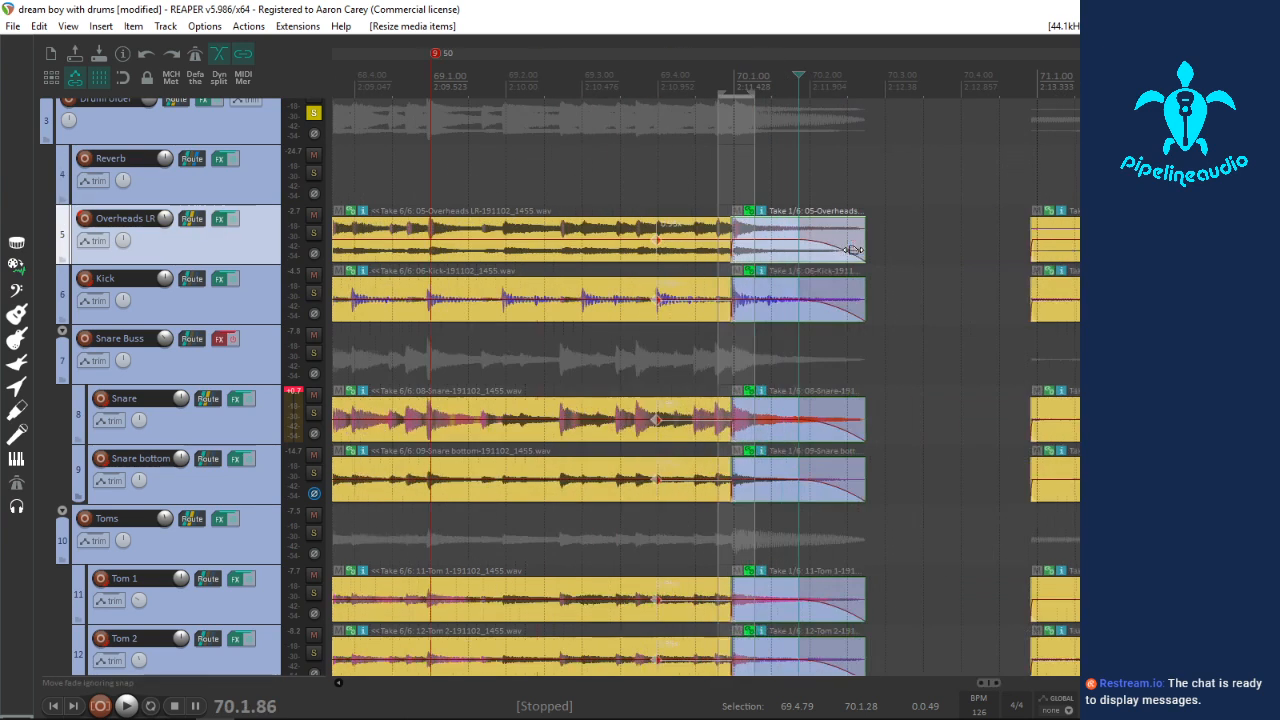
scroll(828, 265, "down", 3)
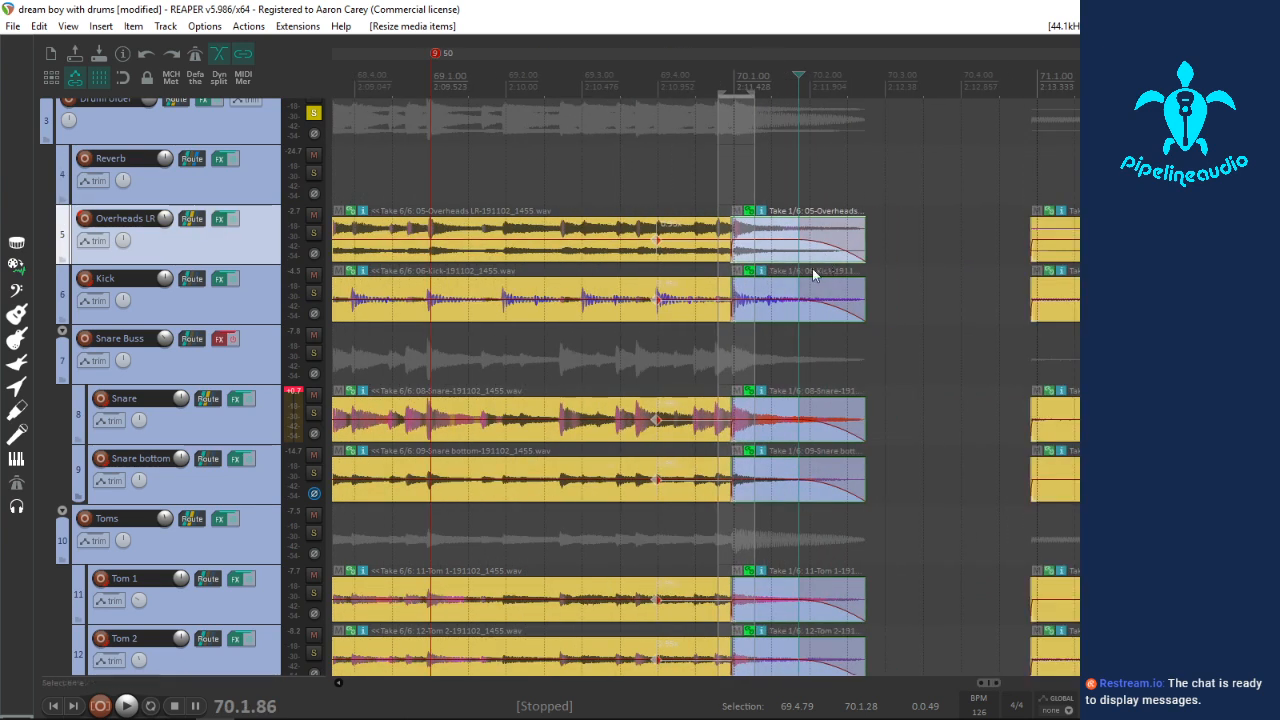
left_click(667, 105)
key("space")
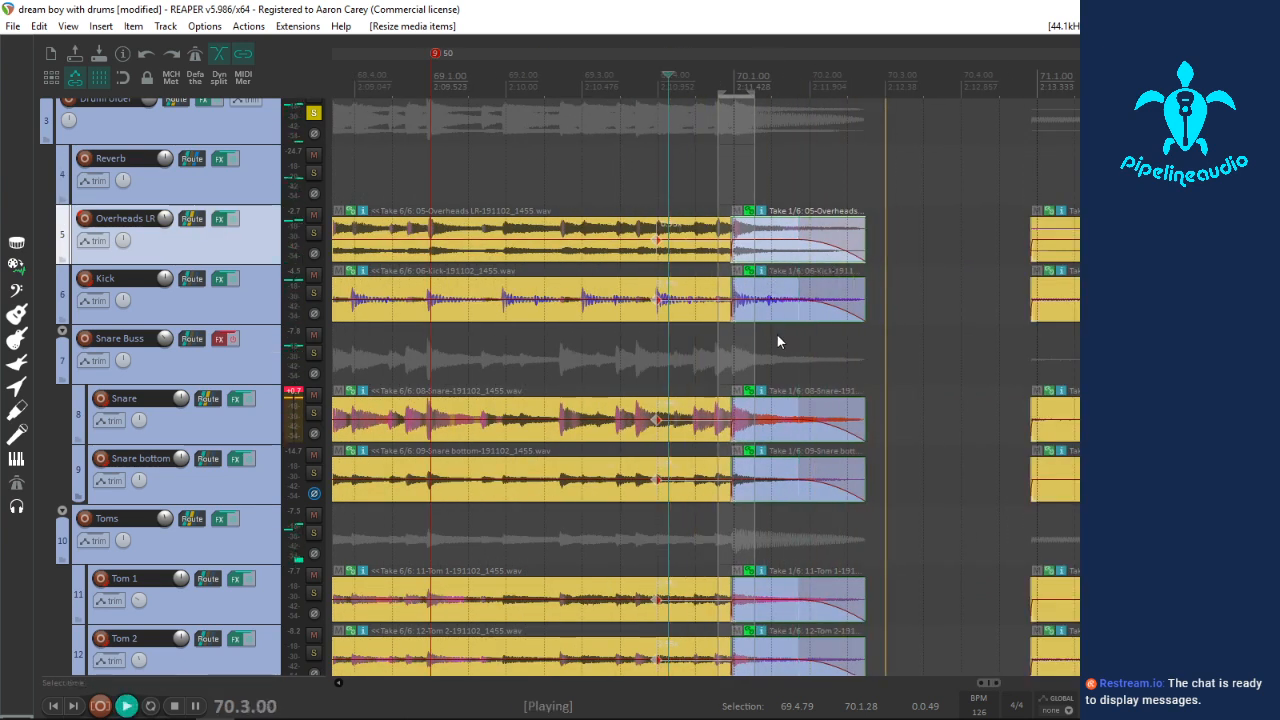
key("space")
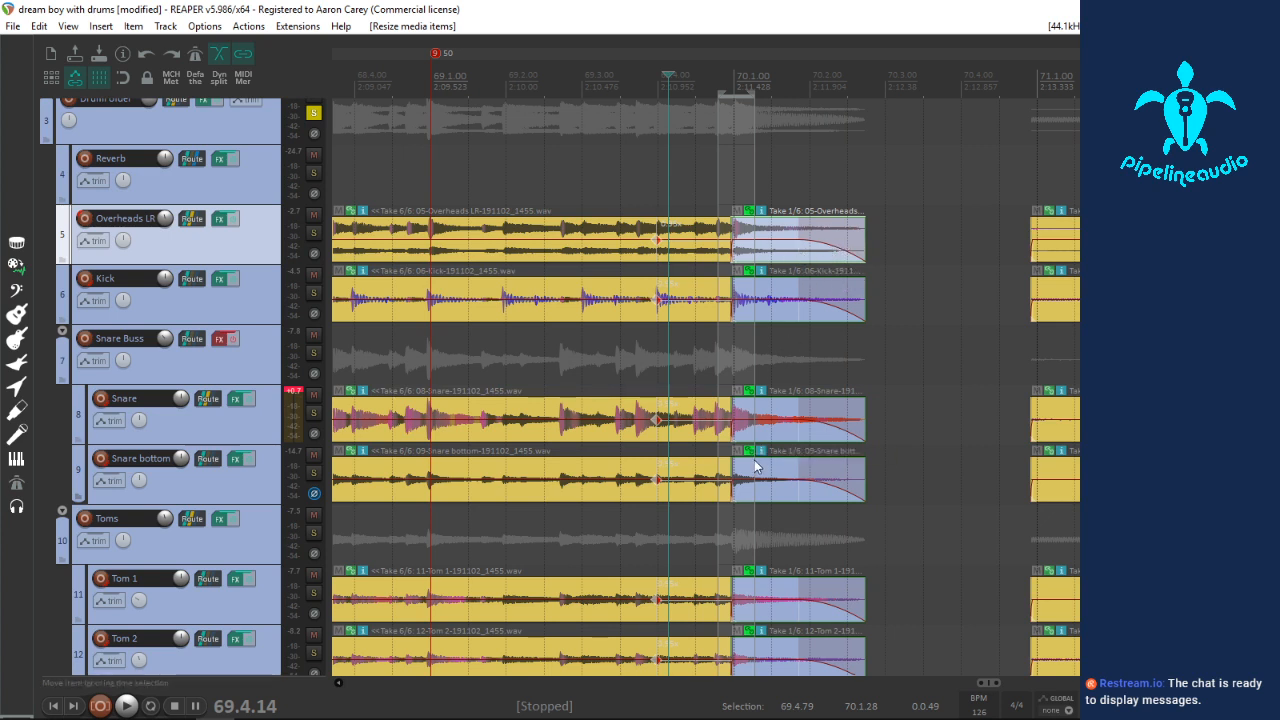
Step: Remove Tom 4's final-hit item from its group and shorten the other drum tracks' final-hit items to about 70.2
scroll(204, 597, "down", 3)
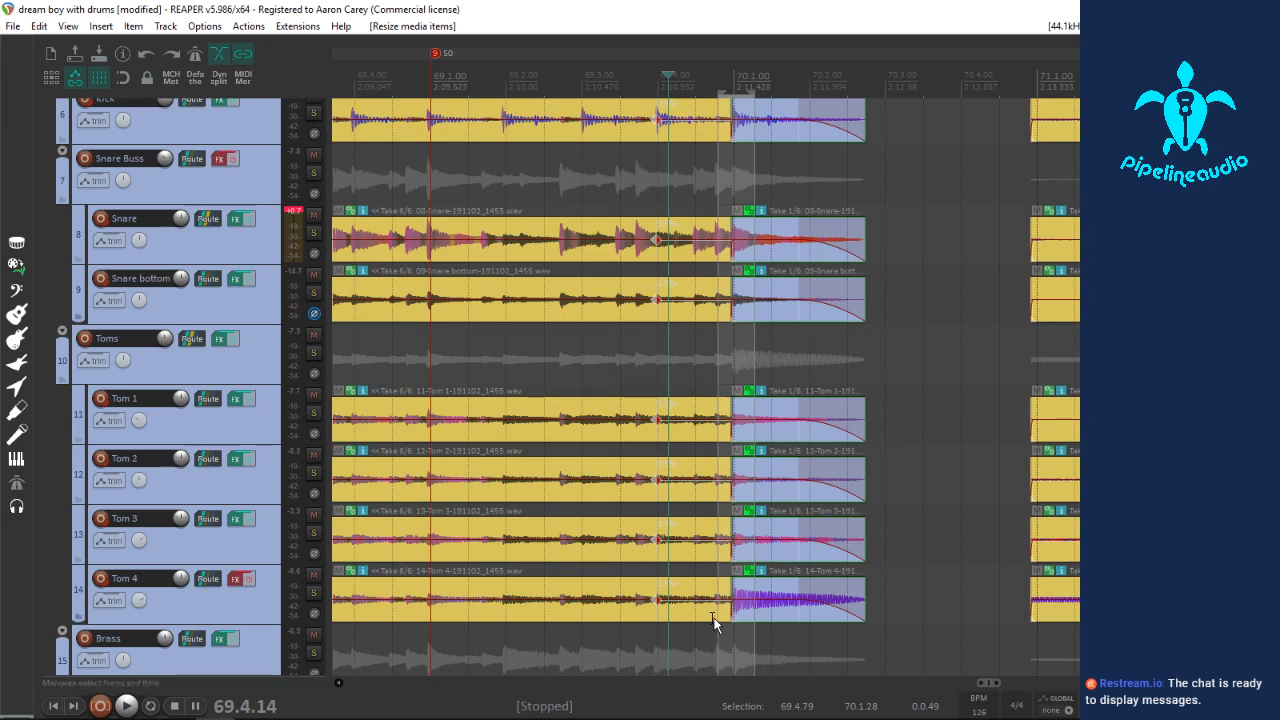
left_click(748, 573)
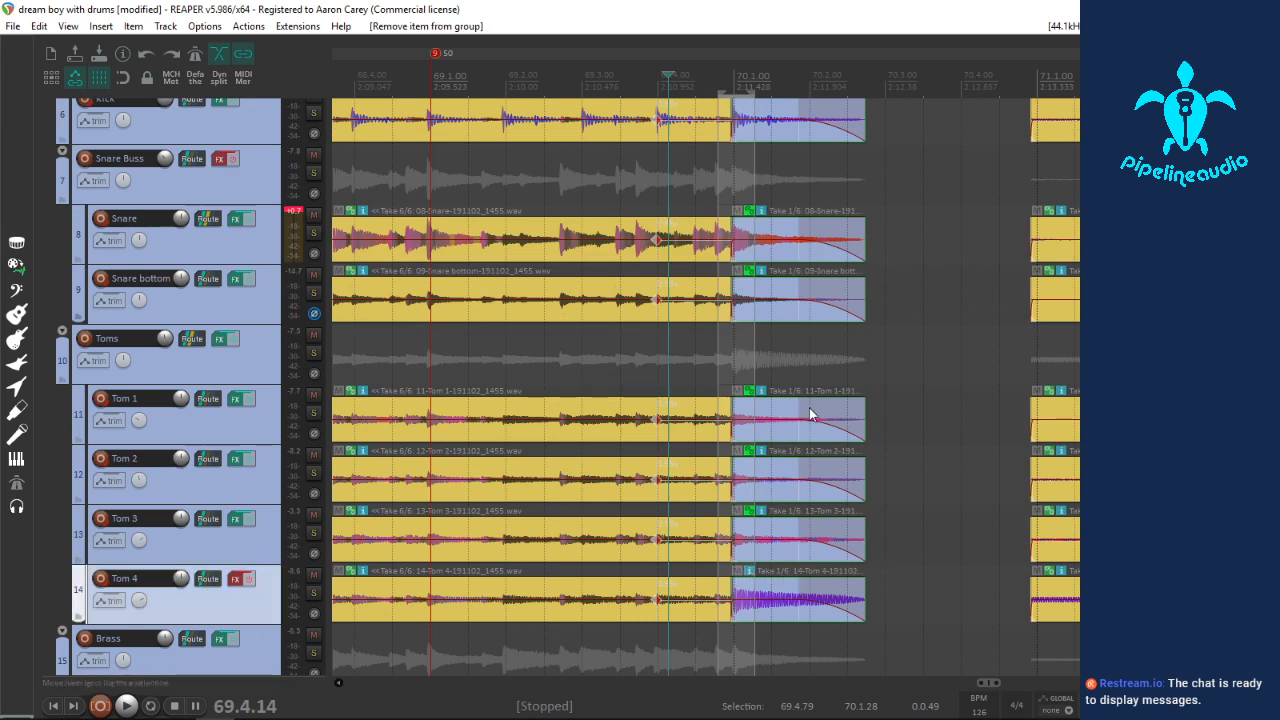
left_click_drag(863, 420, 942, 420)
left_click_drag(890, 423, 810, 430)
Step: Play the ending from 69.3.75 to check the shortened drum items against the longer Tom 4 ring
left_click(638, 77)
key("space")
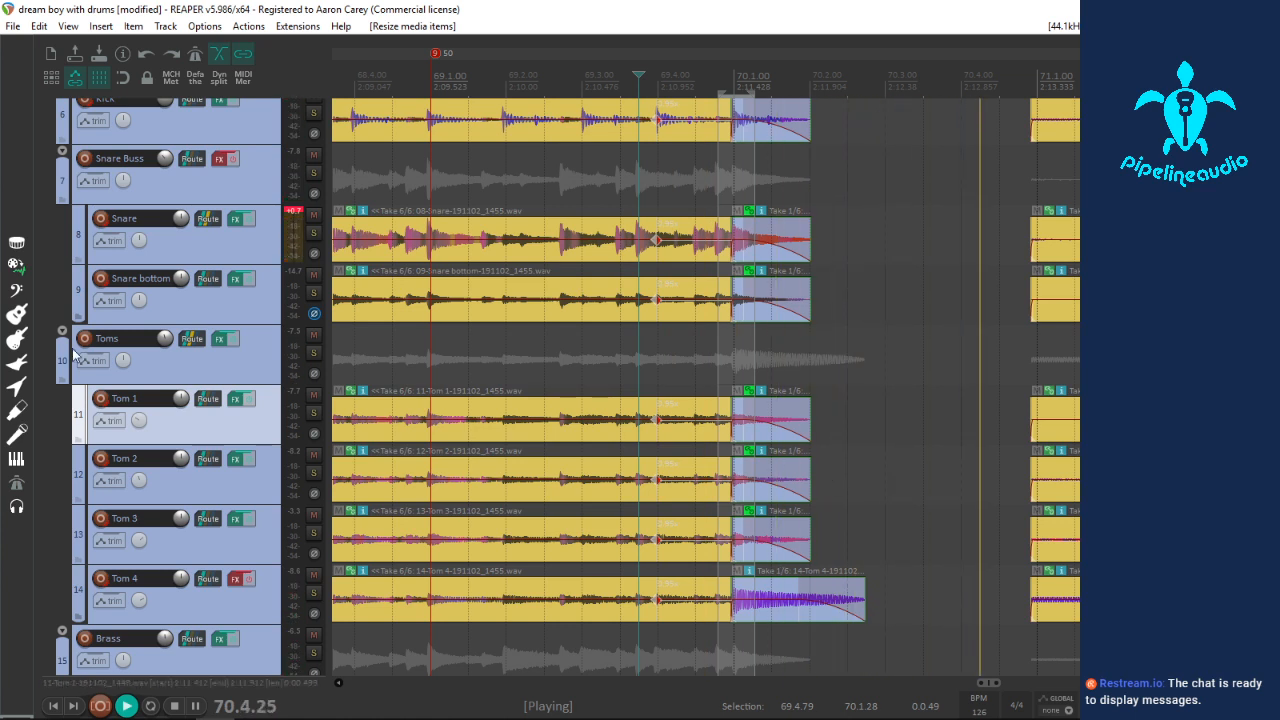
key("space")
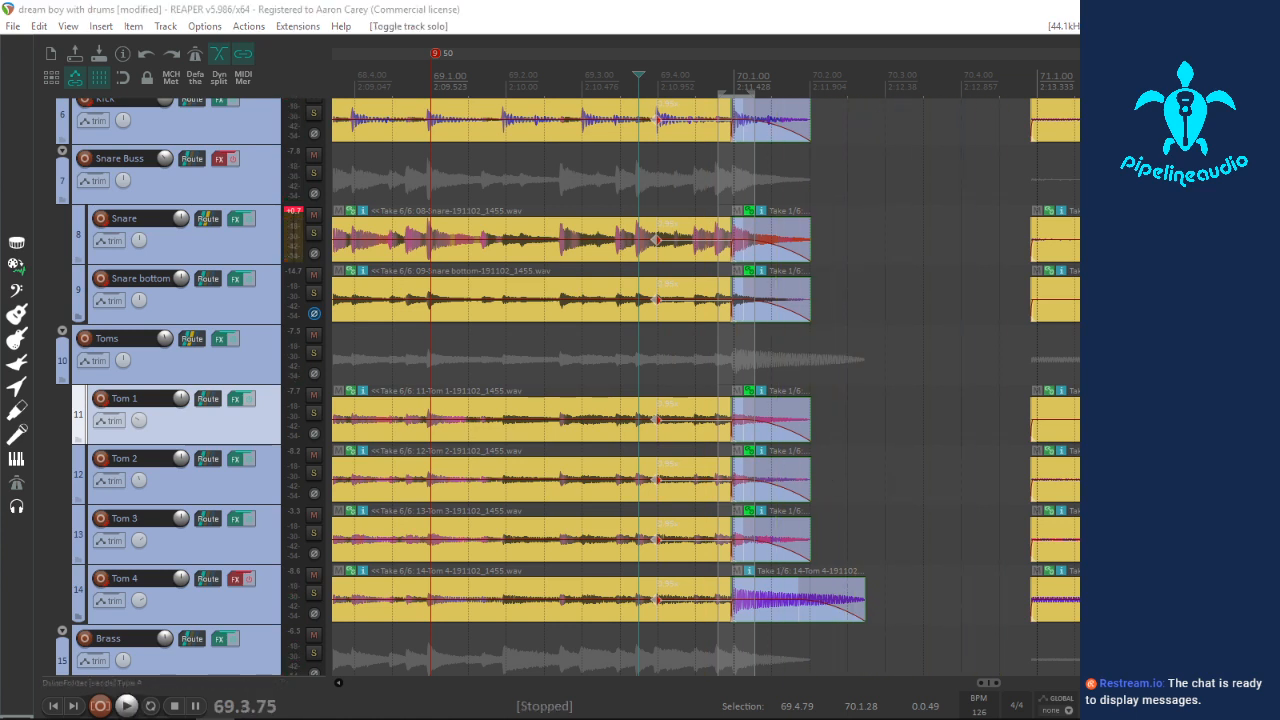
key("space")
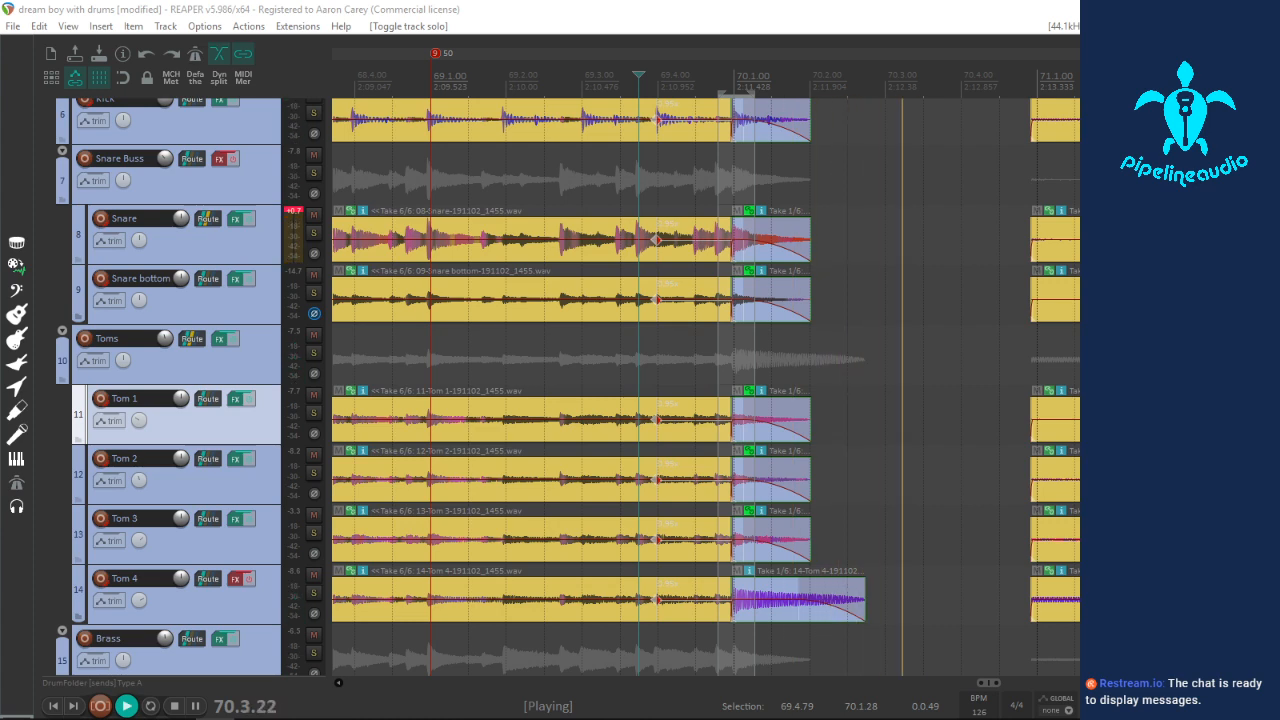
Step: Trim the start of the drum items after the ending from bar 71 to about 71.3, with playback running
scroll(622, 572, "down", 4)
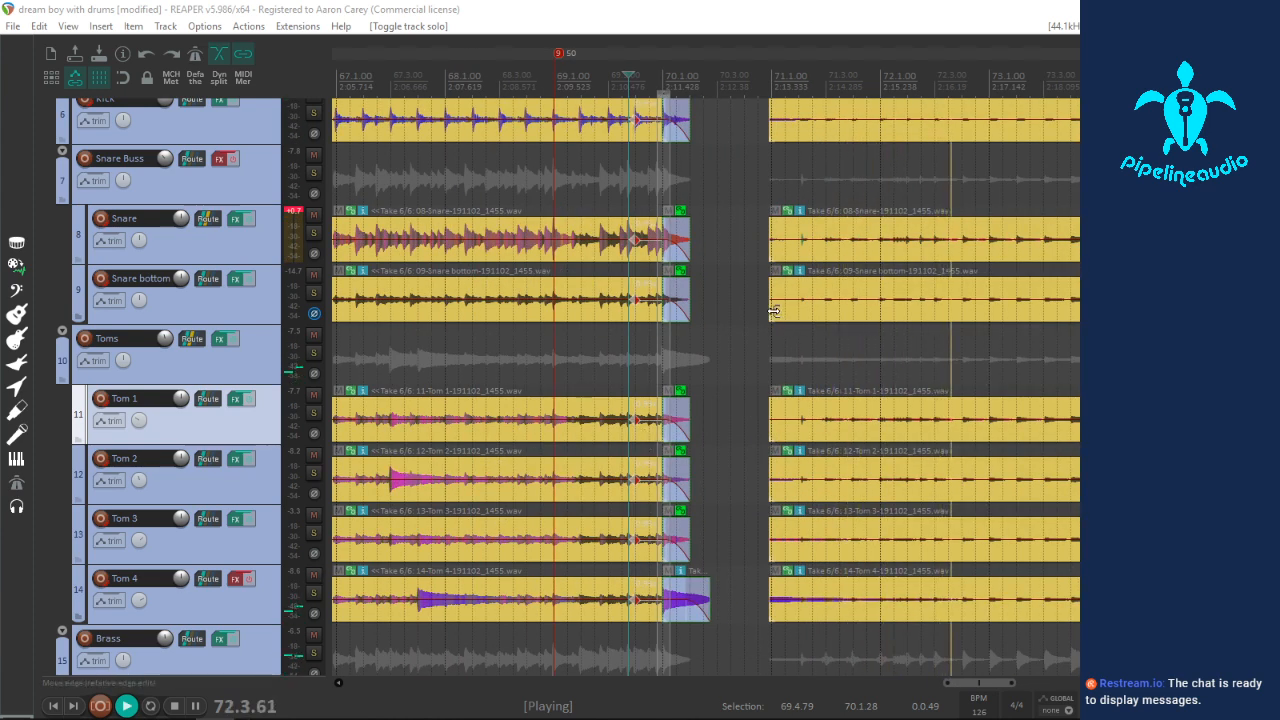
left_click_drag(776, 310, 826, 320)
scroll(874, 370, "down", 2)
scroll(874, 370, "down", 3)
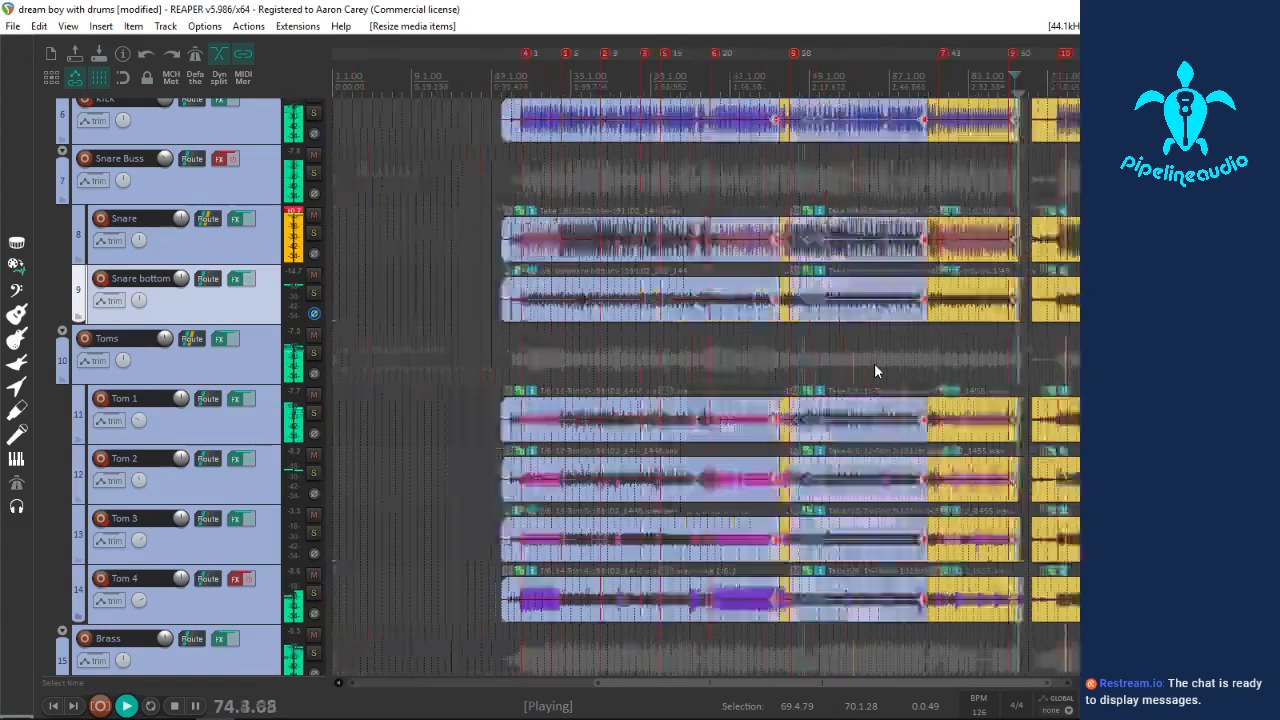
scroll(874, 370, "down", 2)
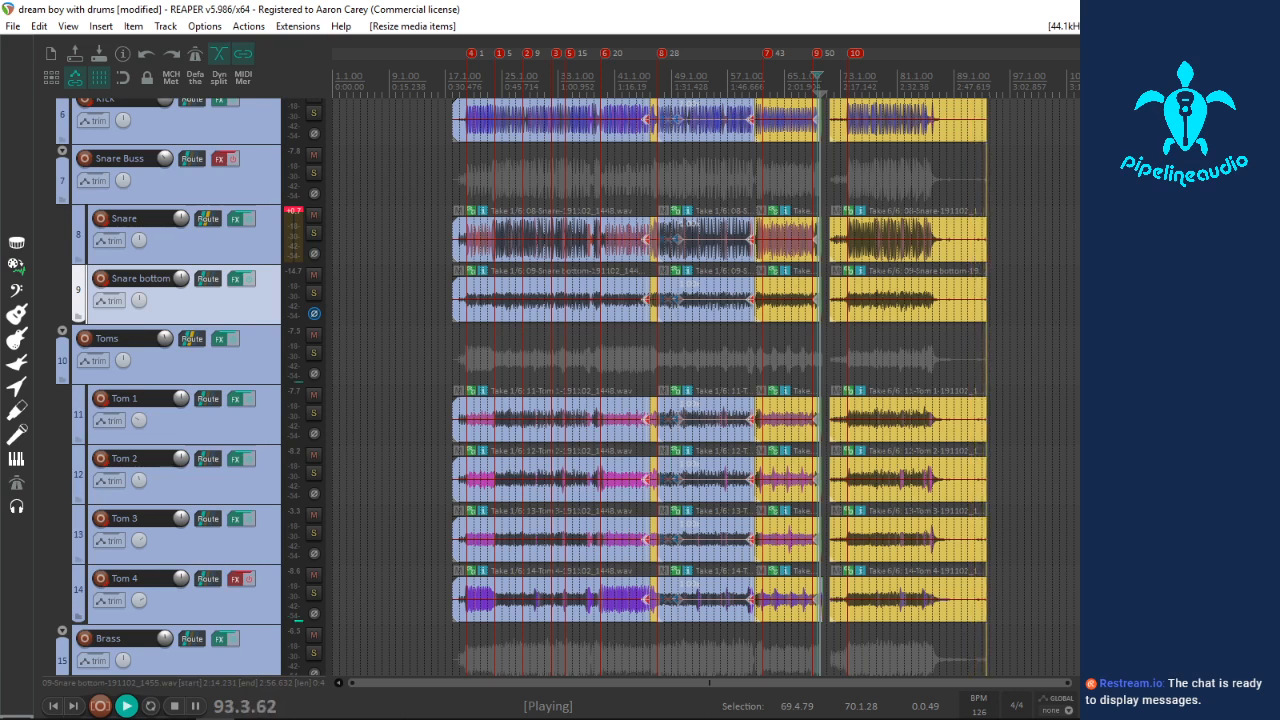
key("space")
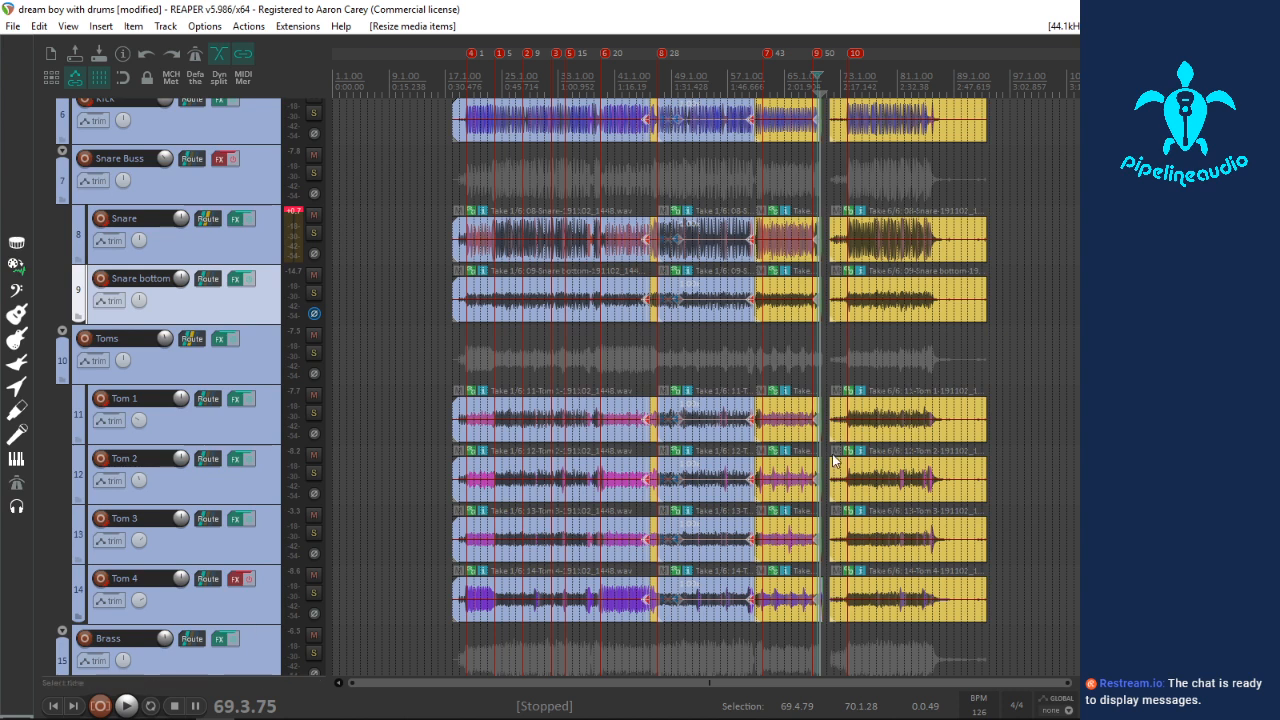
Step: Trim the count-in off the first drum items so they start just before bar 20, and play the song's start
left_click(458, 166)
key("space")
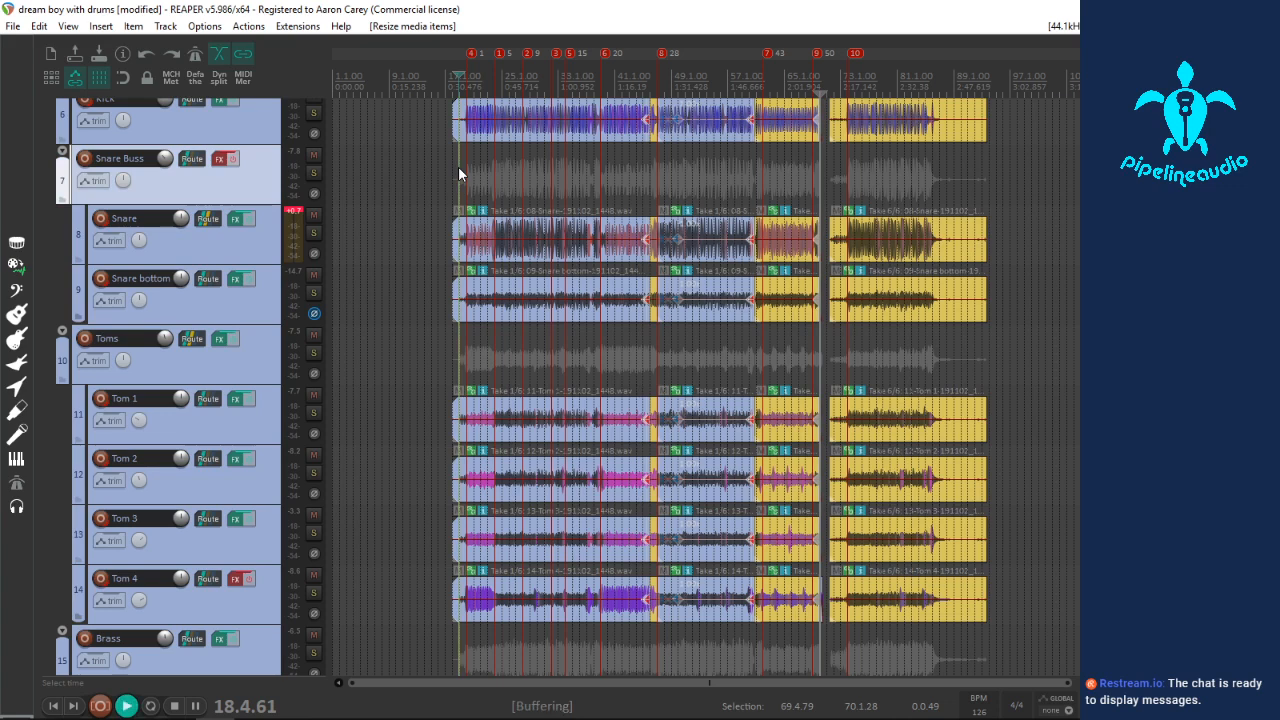
scroll(465, 188, "up", 10)
scroll(581, 256, "down", 4)
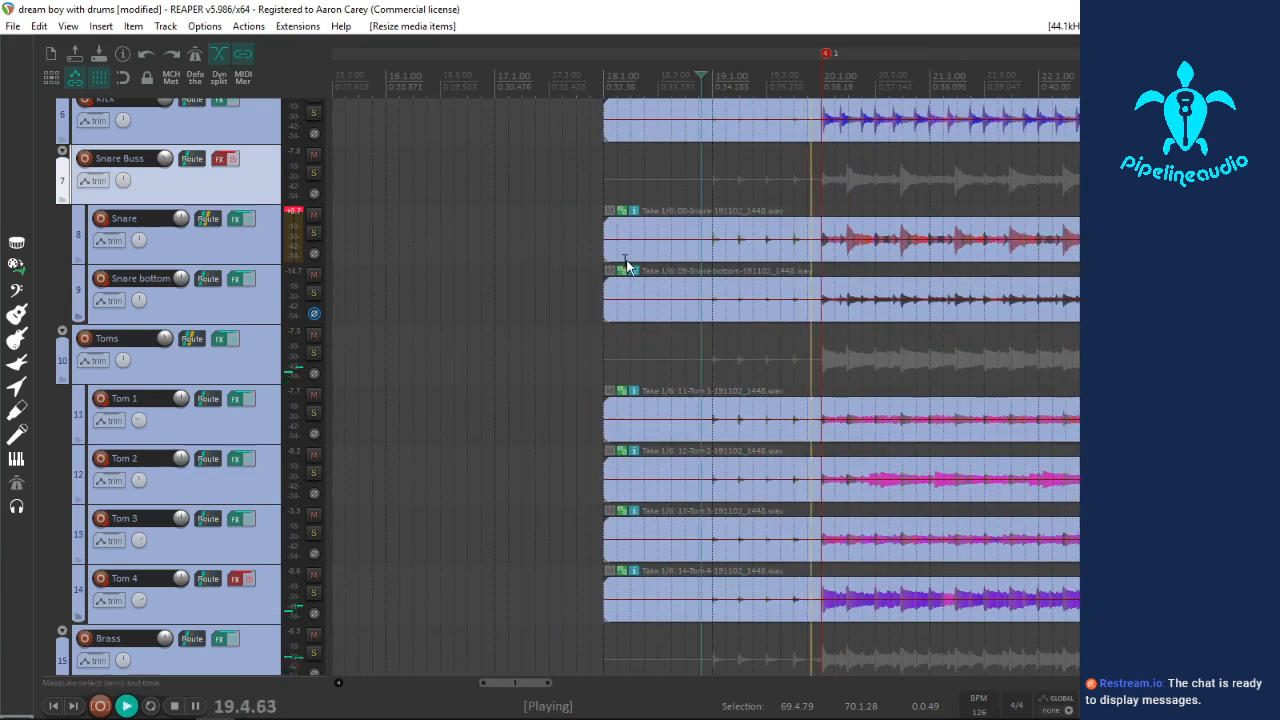
left_click_drag(607, 275, 818, 281)
left_click(791, 304)
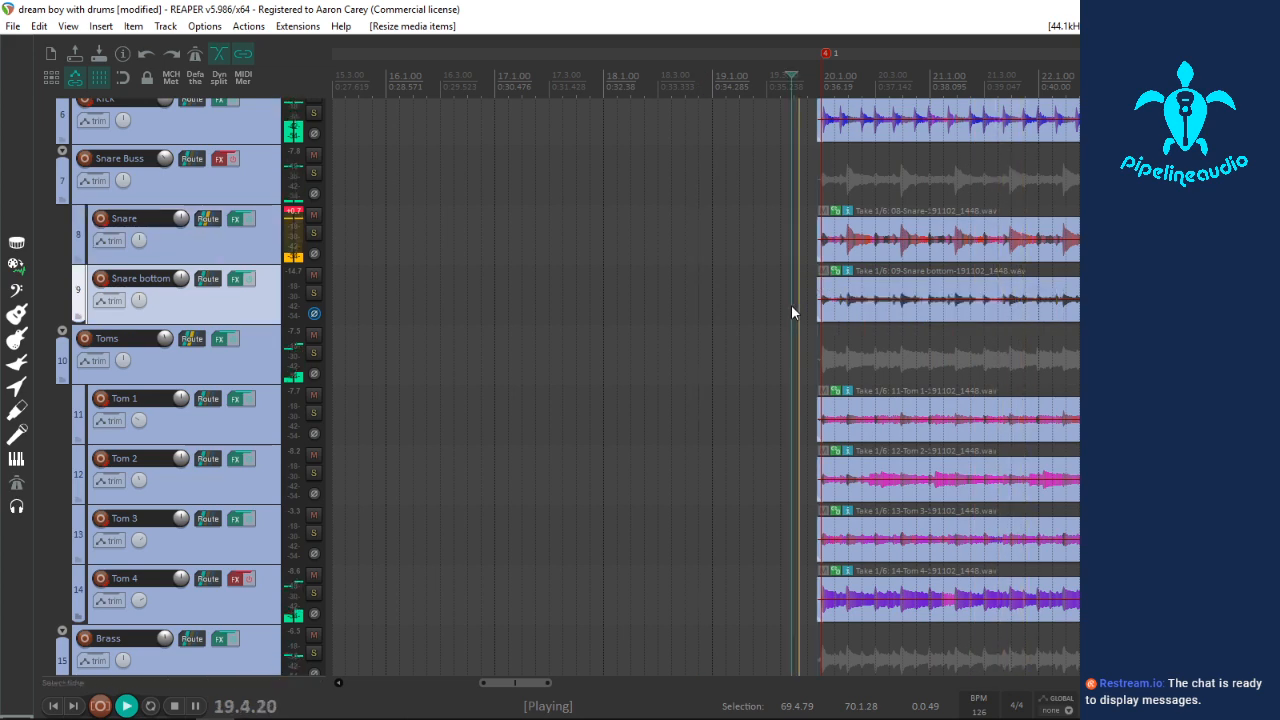
Step: Mute the voc 1 track while the song plays
scroll(731, 348, "down", 10)
scroll(178, 528, "down", 10)
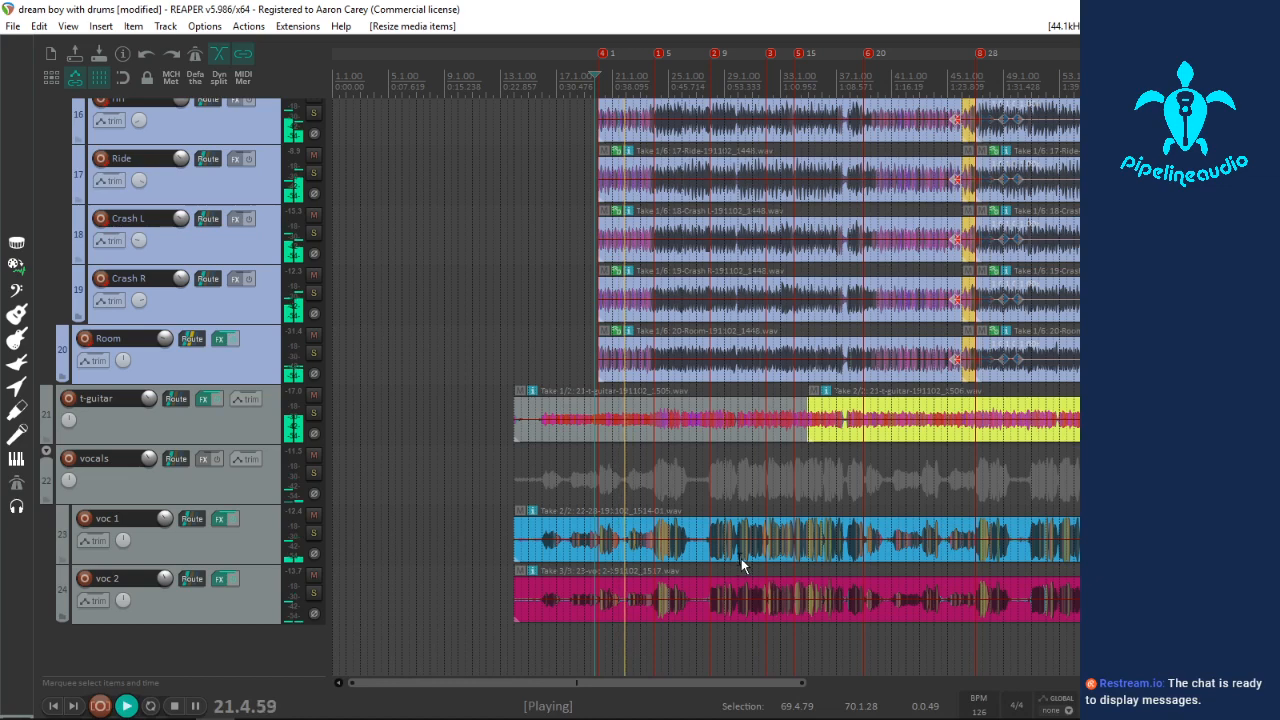
scroll(732, 557, "down", 2)
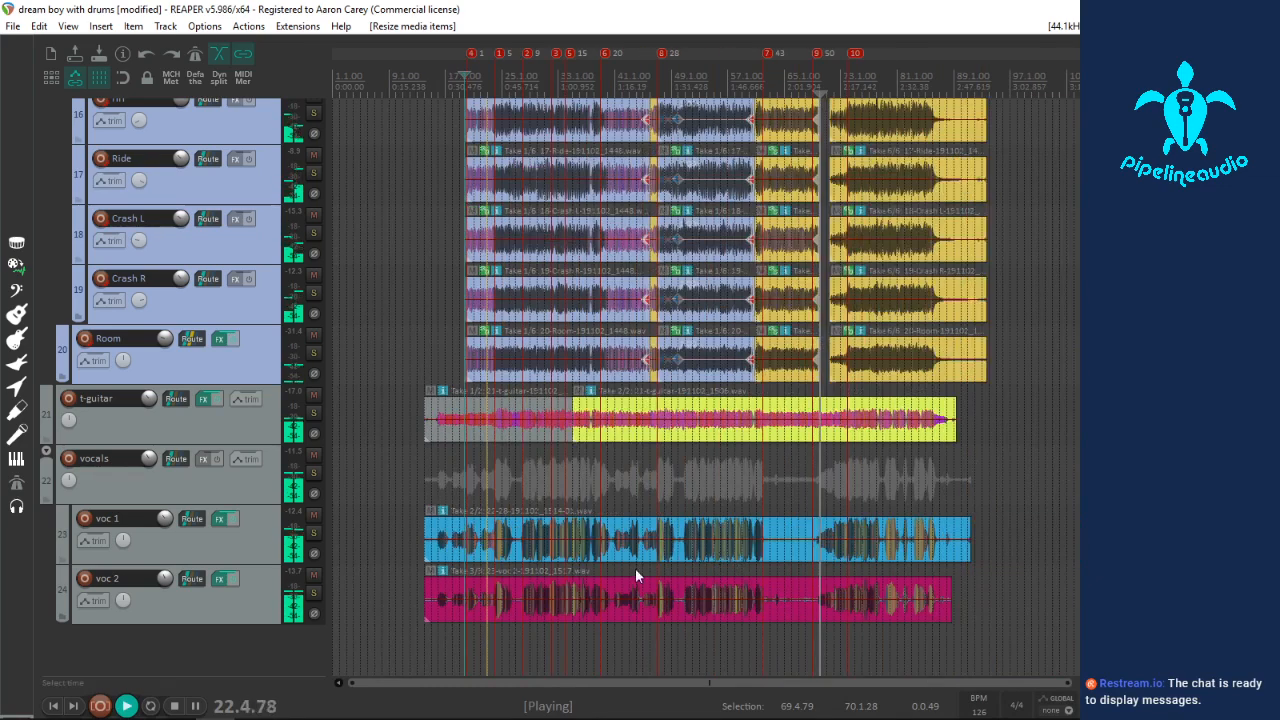
left_click(313, 515)
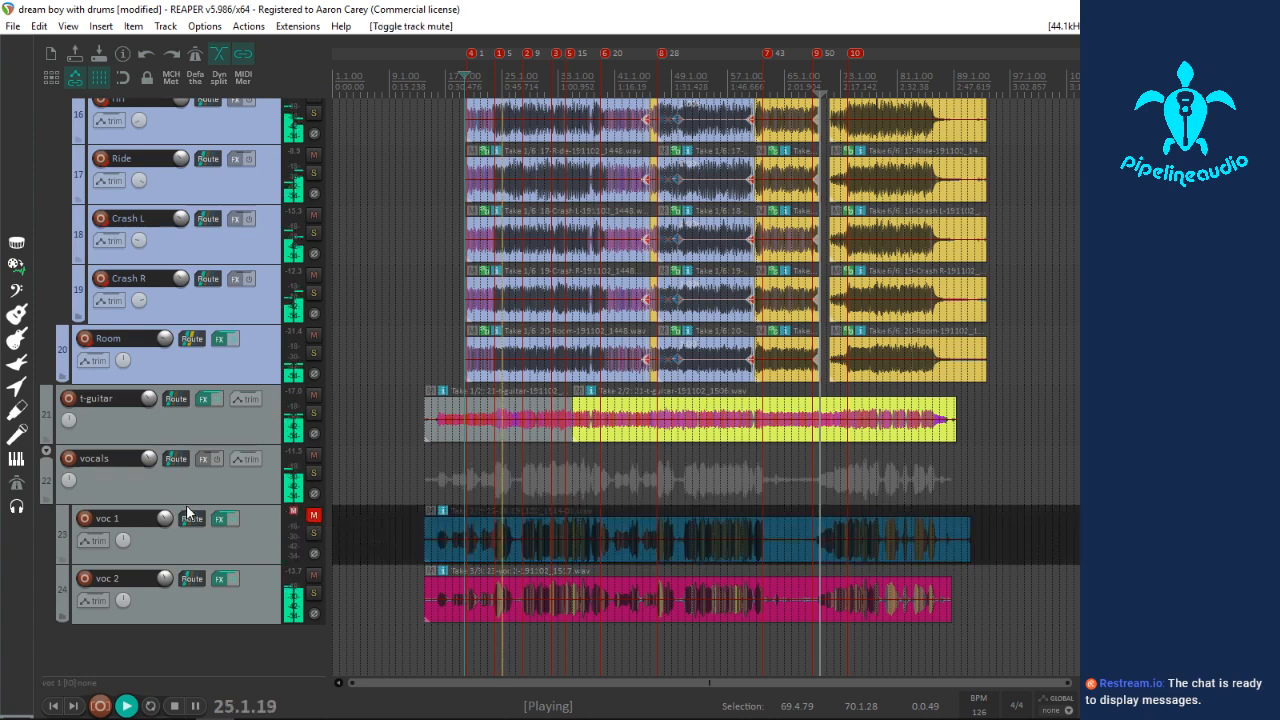
Step: Open the Scale Finder window and move it clear of the t-guitar track's volume control
mouse_move(155, 475)
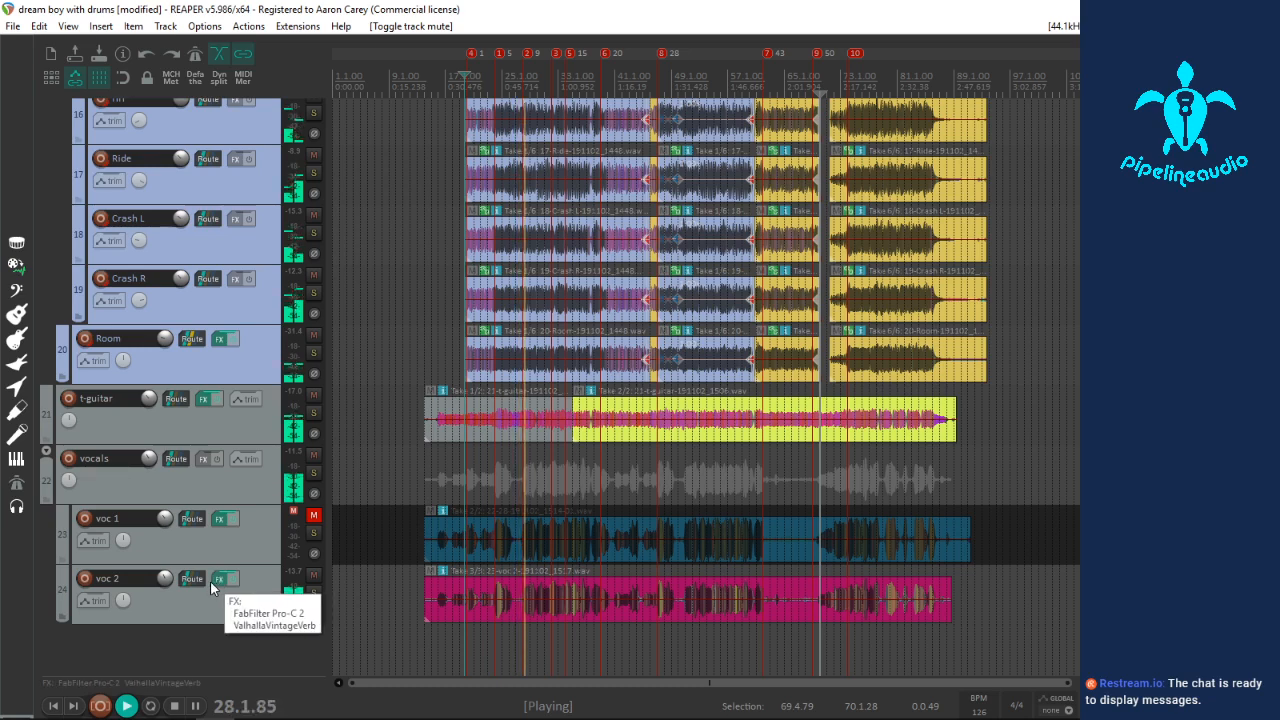
left_click(68, 26)
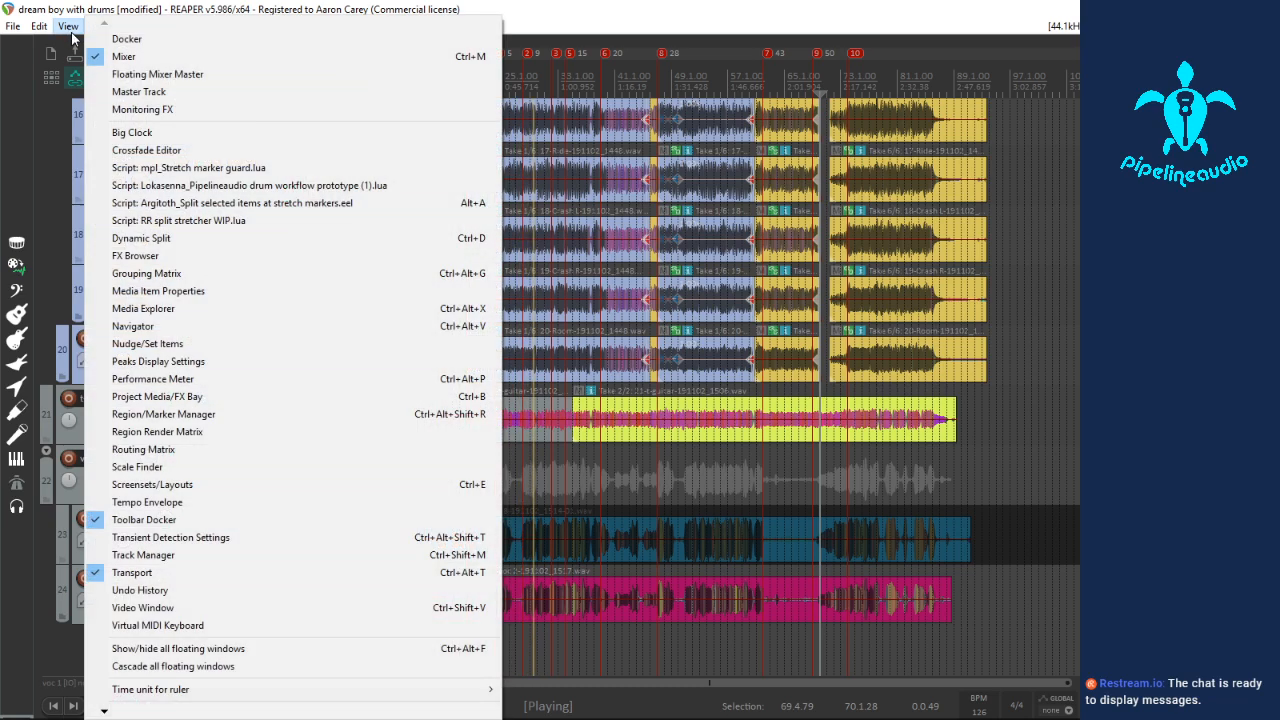
left_click(144, 467)
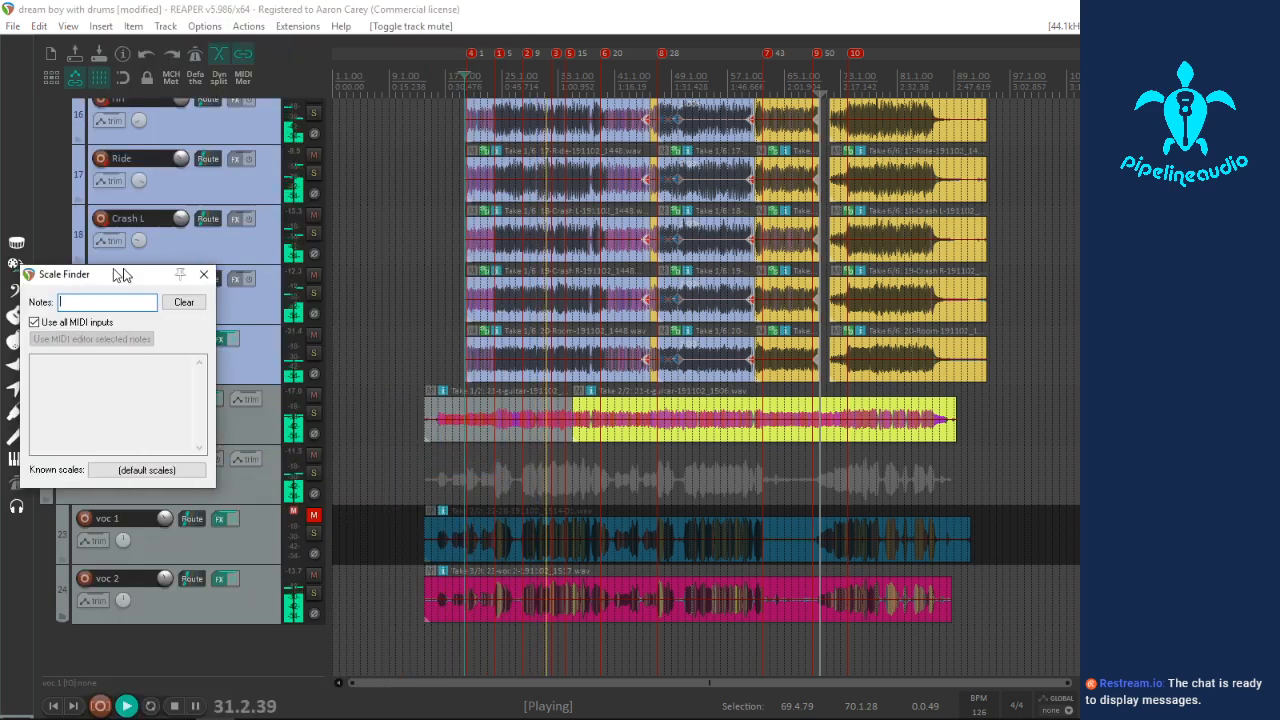
left_click_drag(118, 264, 200, 274)
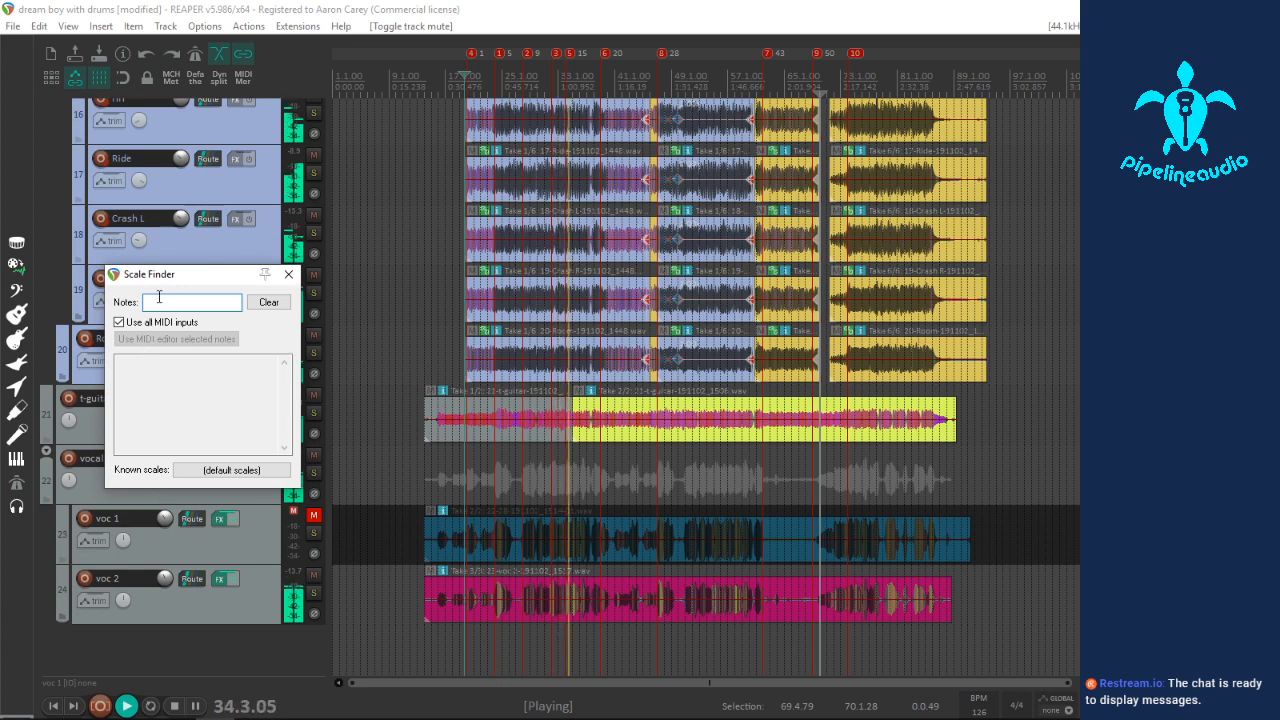
left_click_drag(174, 275, 340, 285)
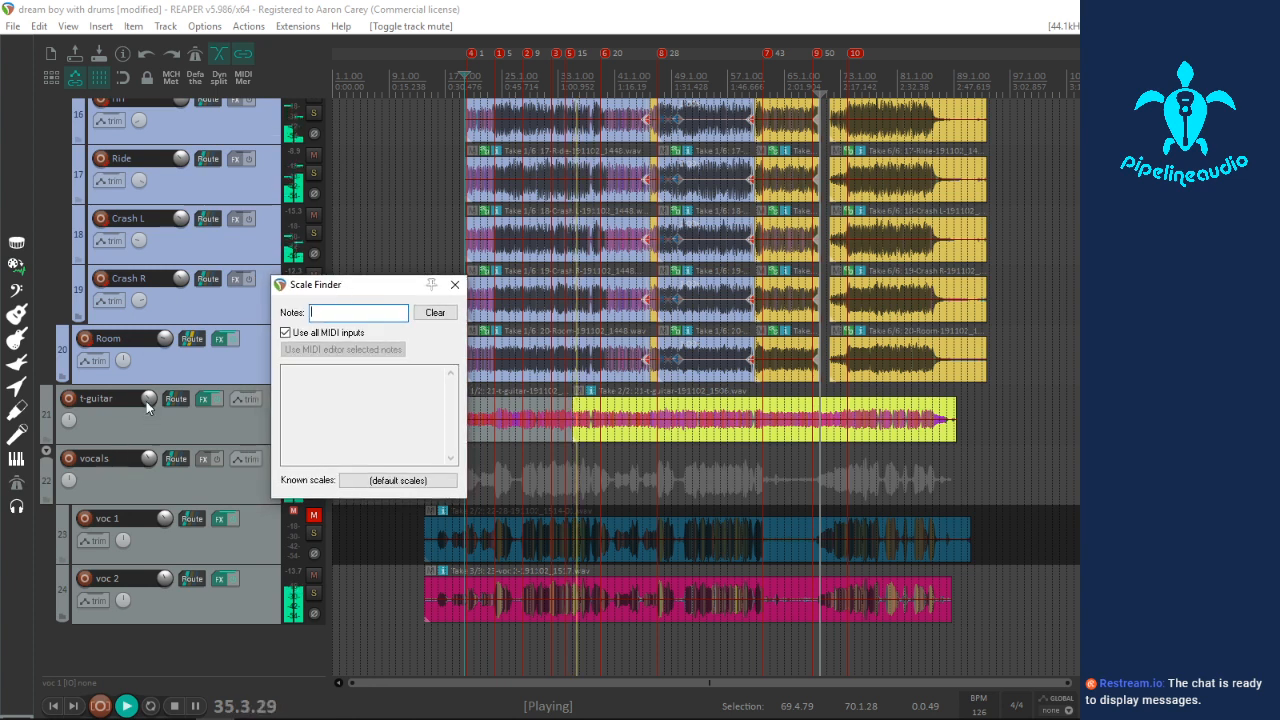
Step: Slightly adjust the t-guitar track's volume, reposition the Scale Finder, and play the song's intro from 15.4.82
left_click_drag(148, 397, 151, 394)
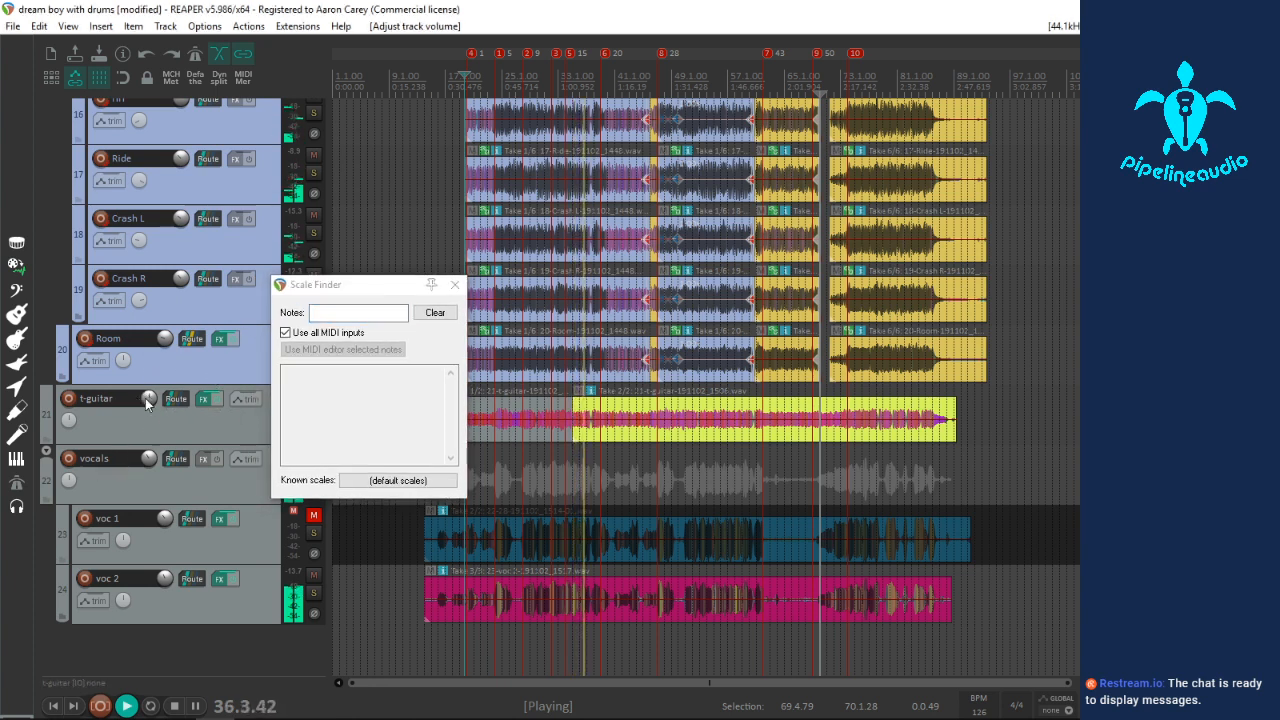
mouse_move(147, 401)
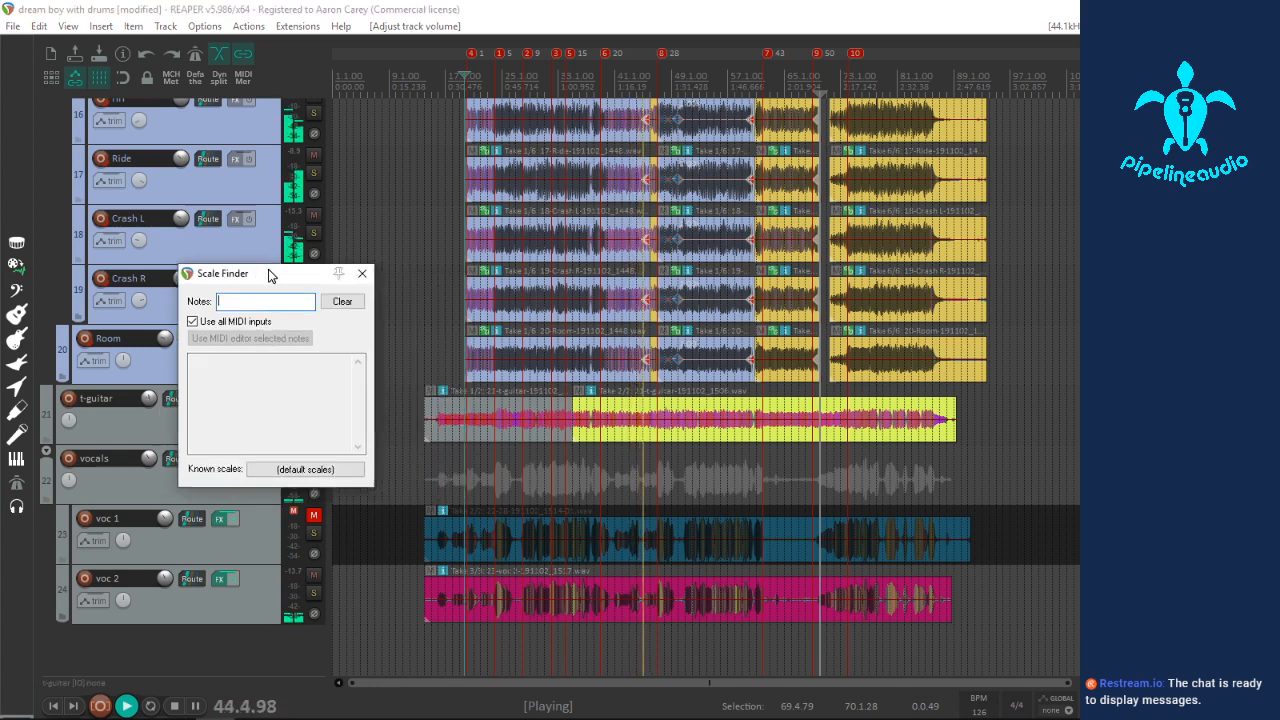
left_click_drag(361, 287, 300, 288)
left_click(437, 451)
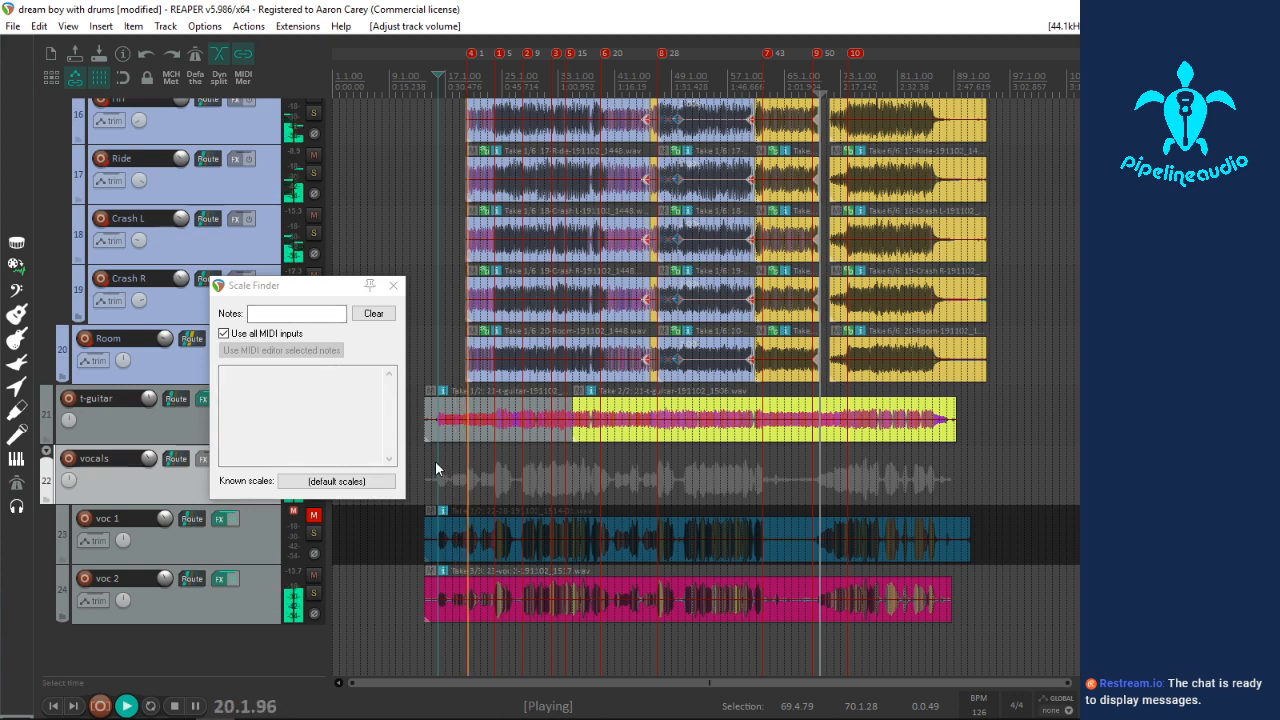
key("space")
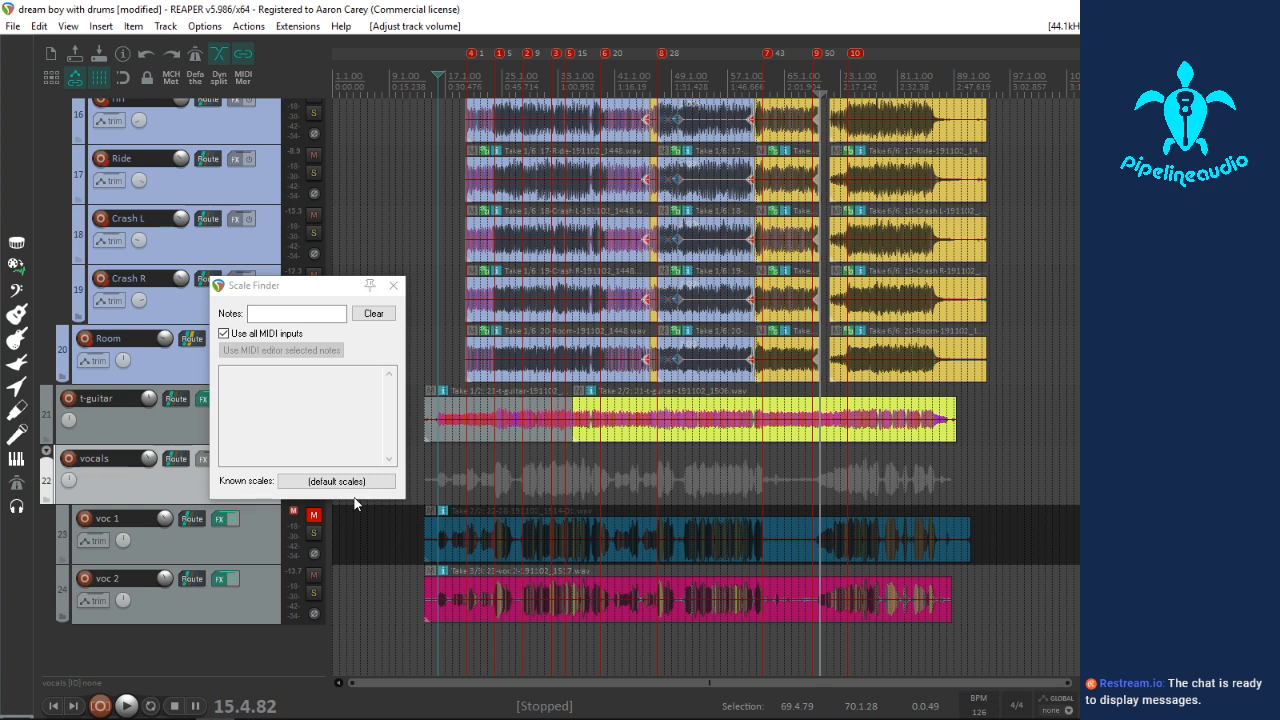
Step: Enter the notes "e b" in the Scale Finder and play the song from around bar 23
left_click(285, 312)
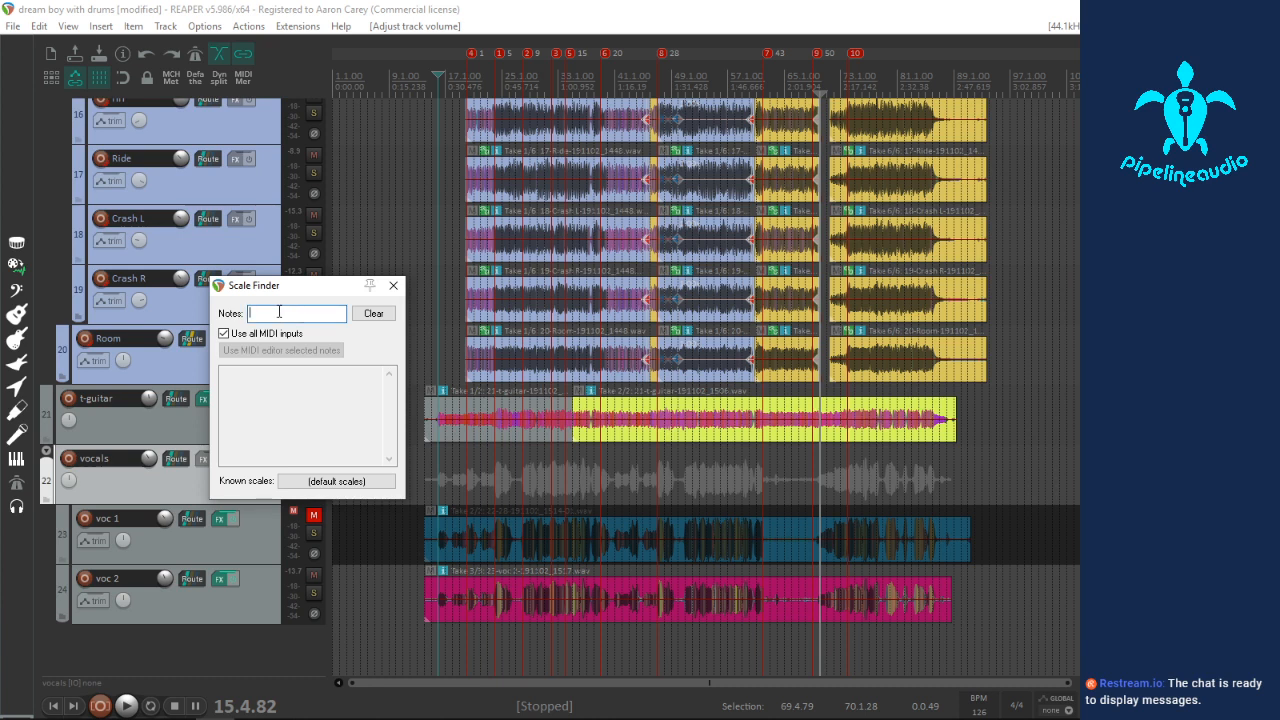
type("e b")
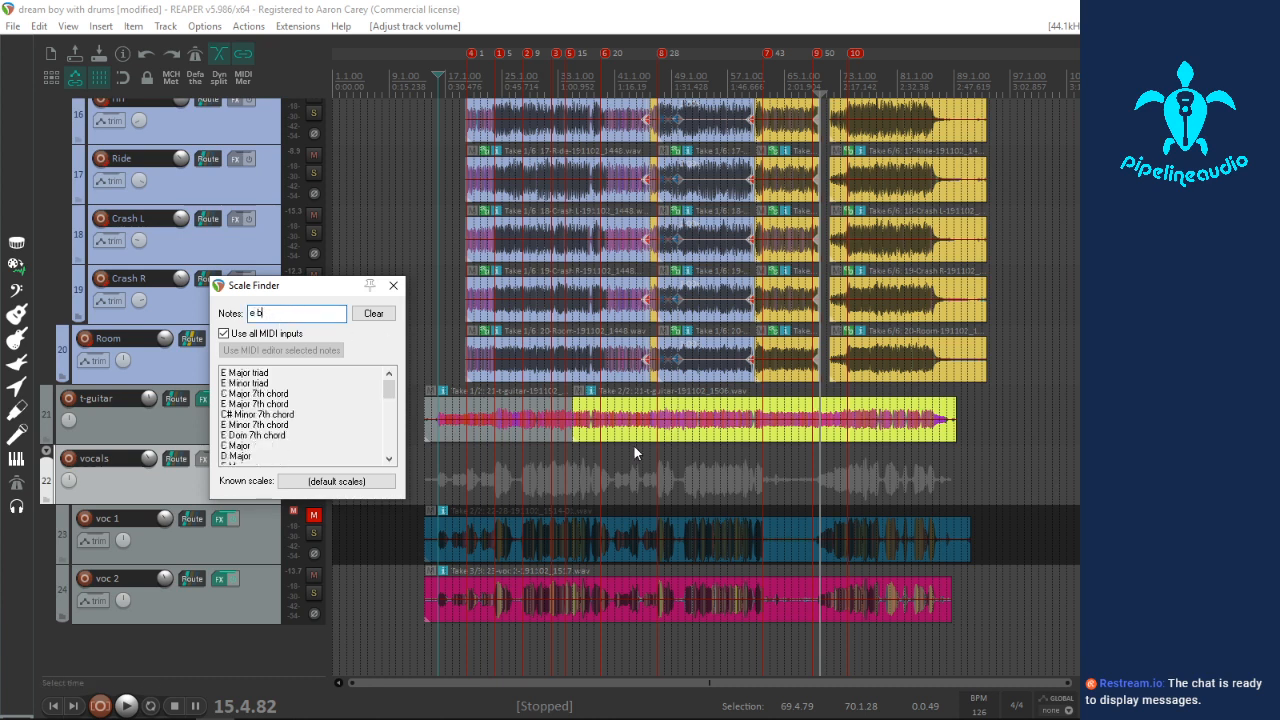
left_click(490, 426)
key("space")
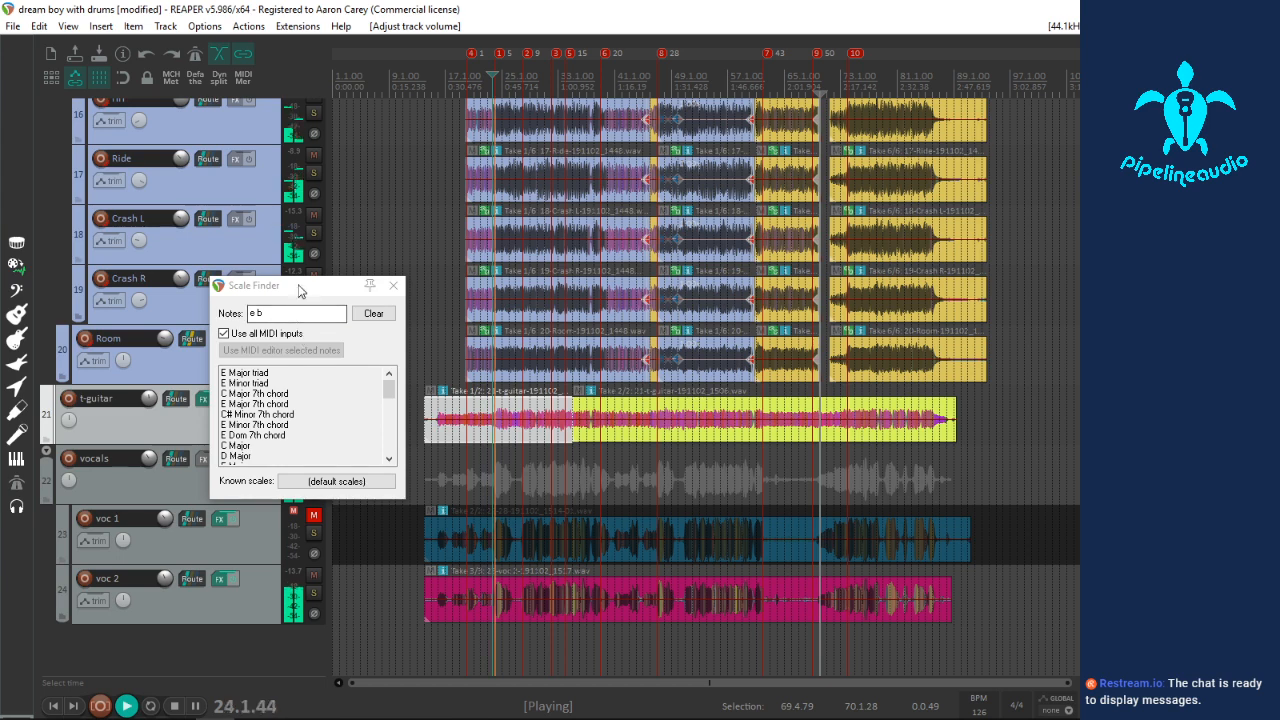
Step: Move the Scale Finder off the t-guitar track's controls, solo that track, and play it repeatedly from 23.3.64
left_click_drag(290, 285, 150, 180)
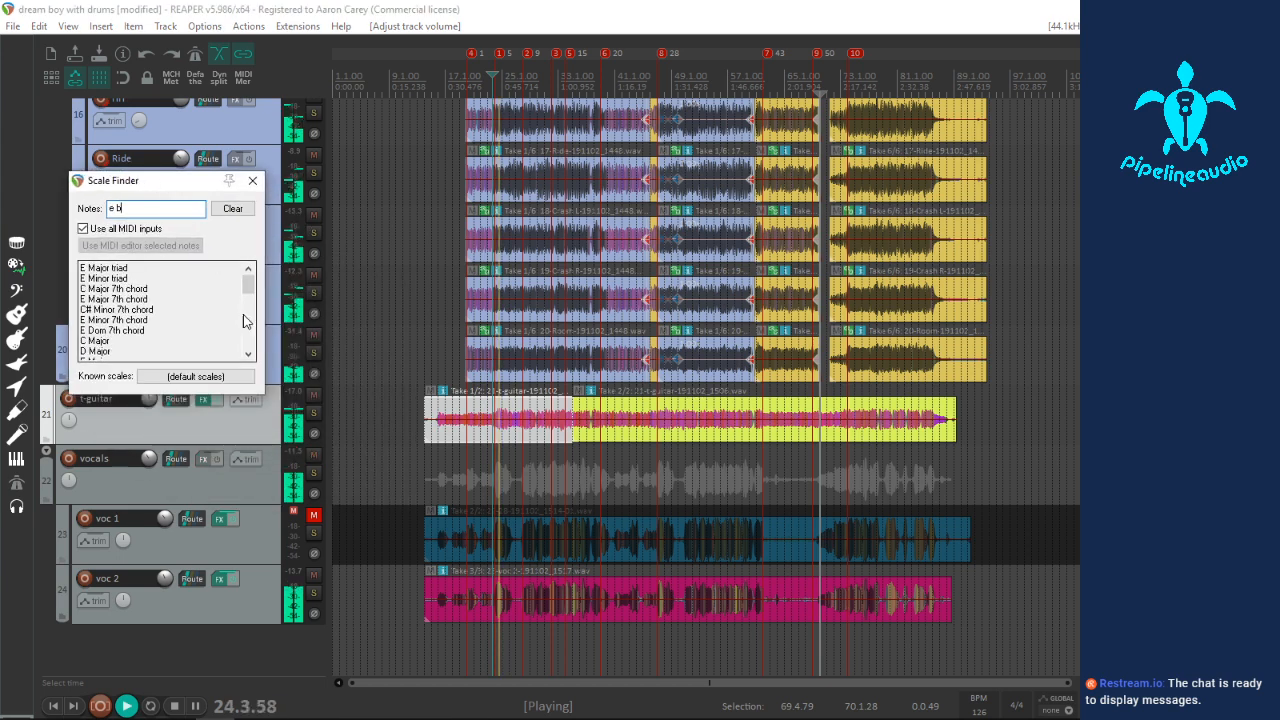
left_click(313, 413)
key("space")
key("space")
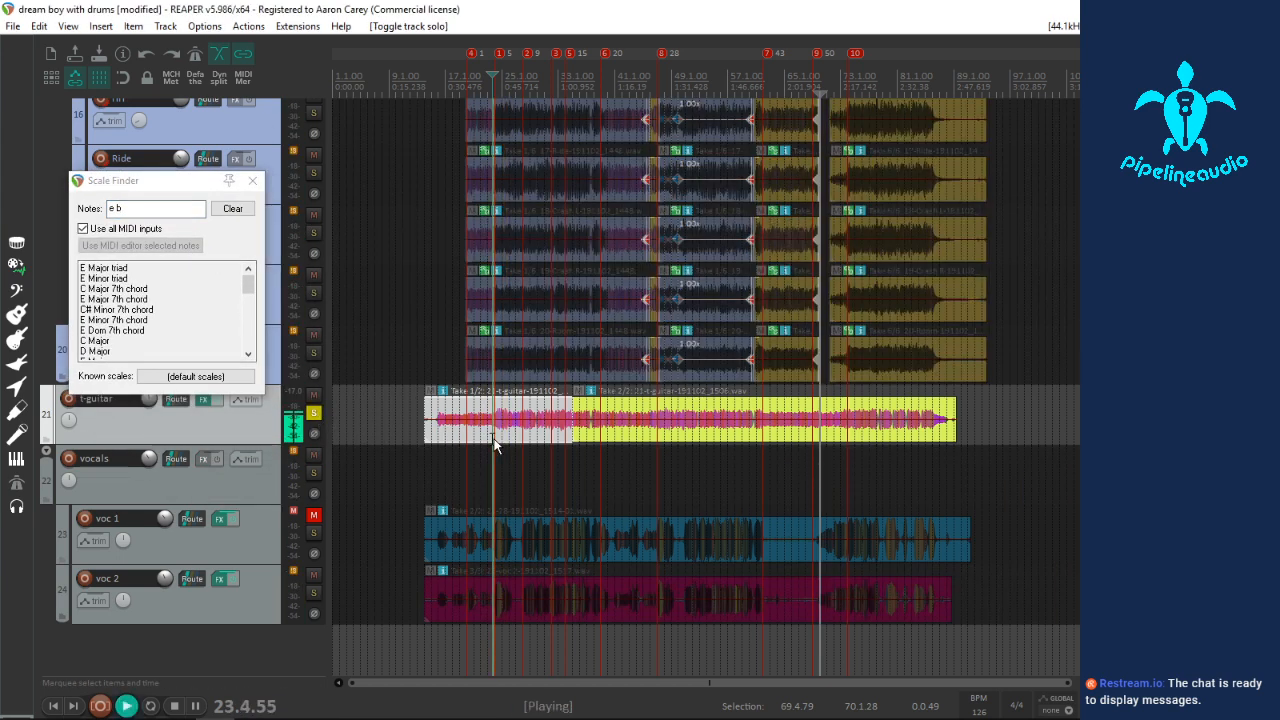
key("space")
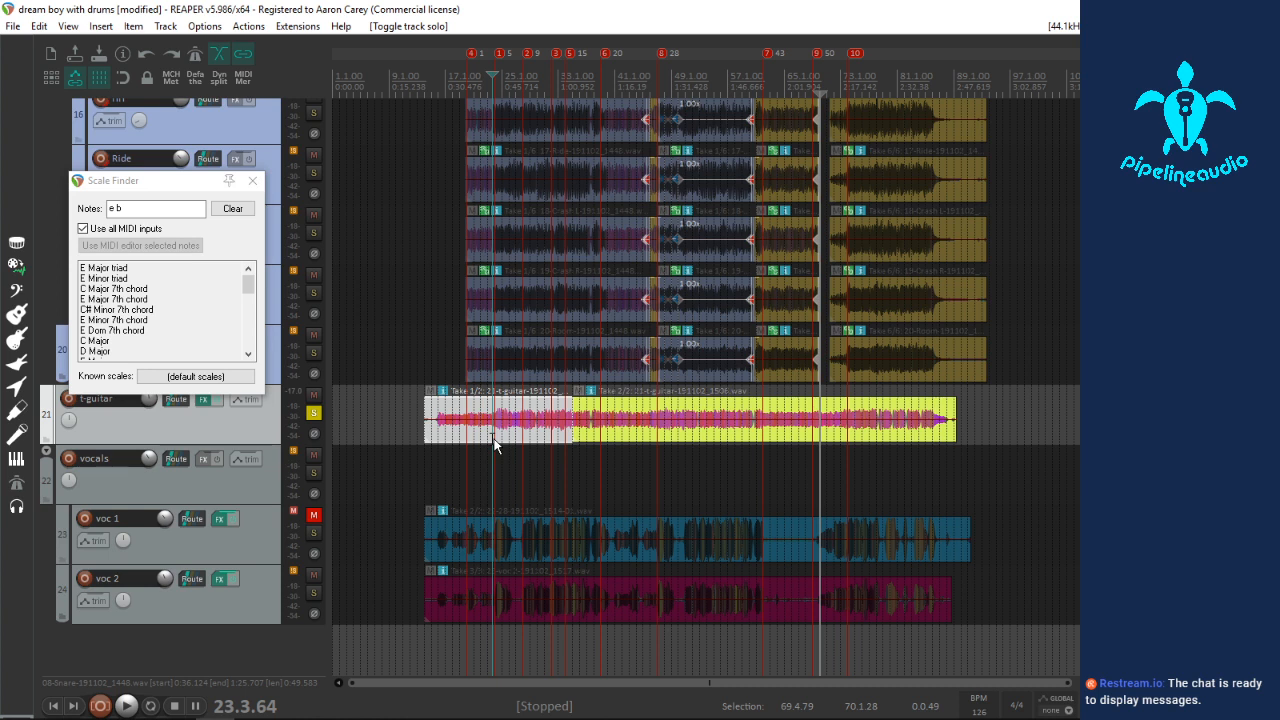
key("space")
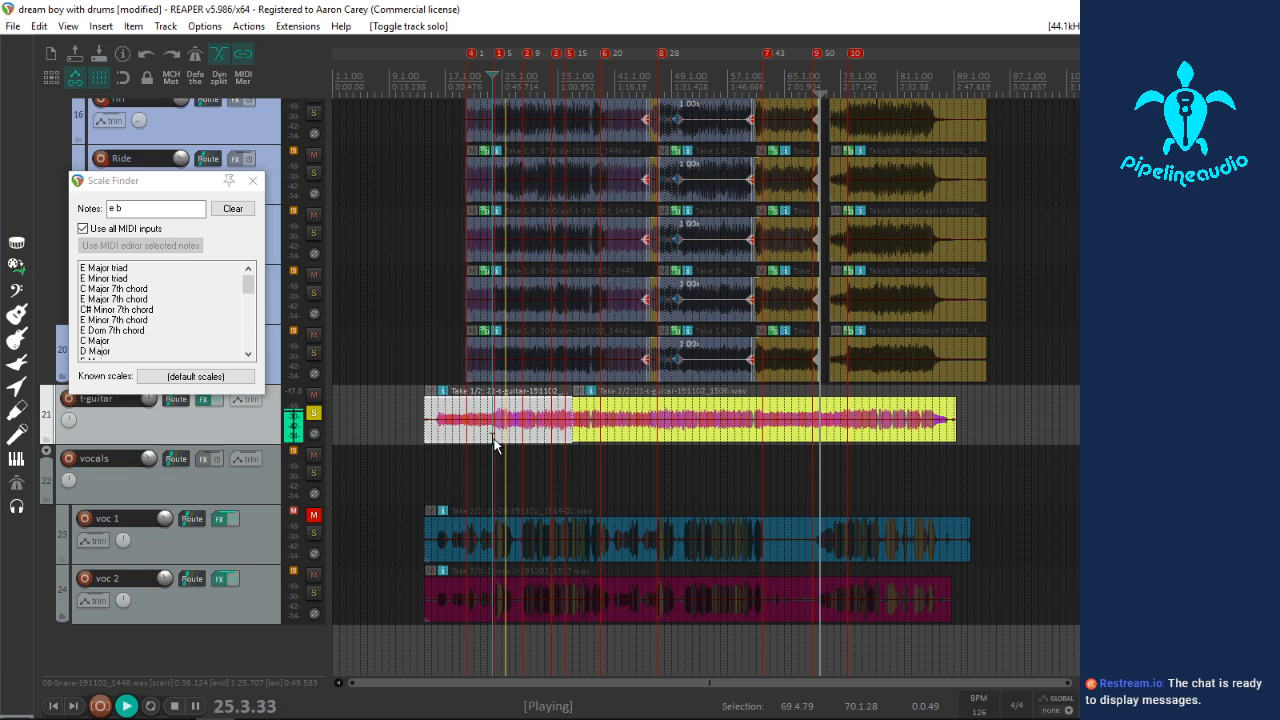
key("space")
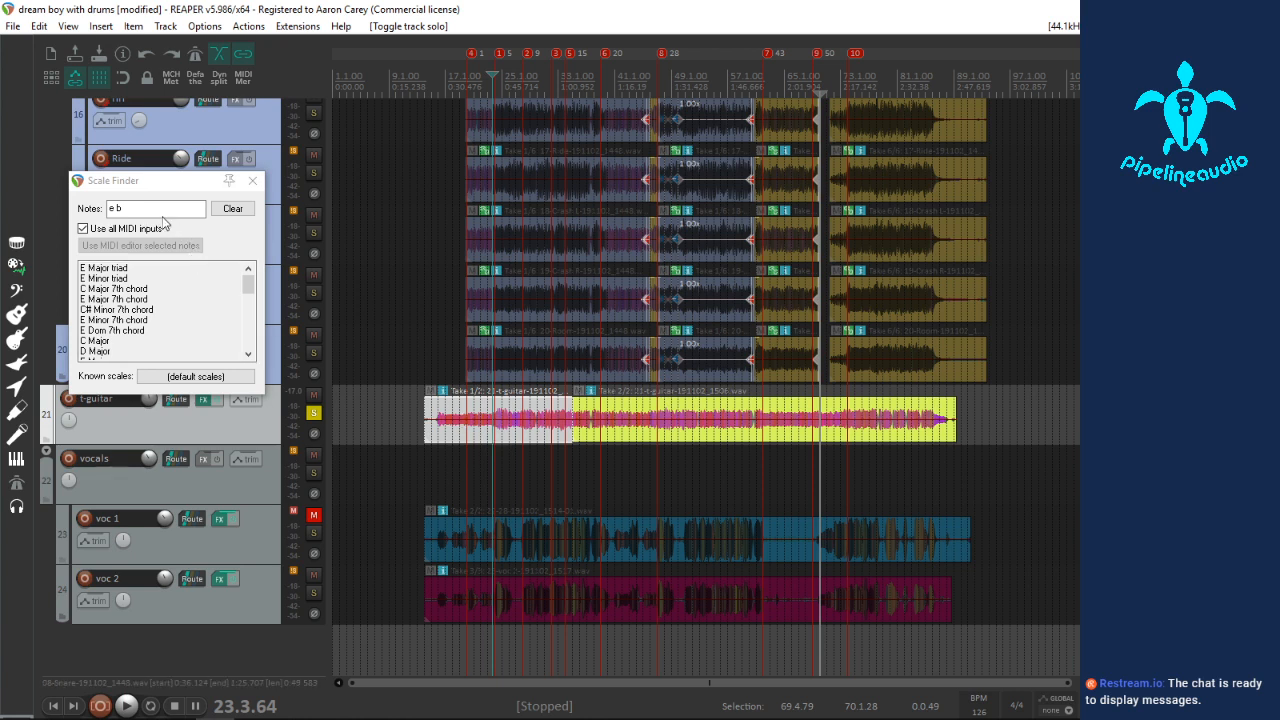
Step: Replace the Scale Finder notes with "a c g" and replay the soloed guitar from 23.3.64
left_click_drag(162, 209, 18, 194)
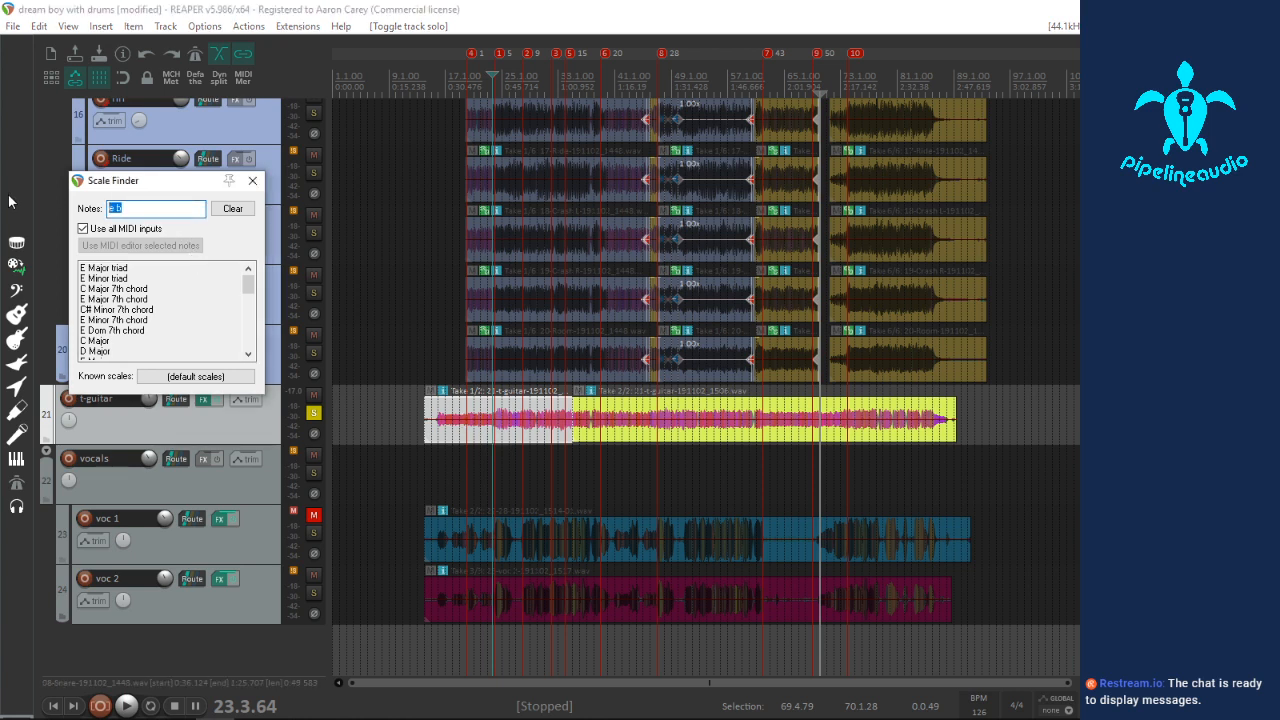
type("a c")
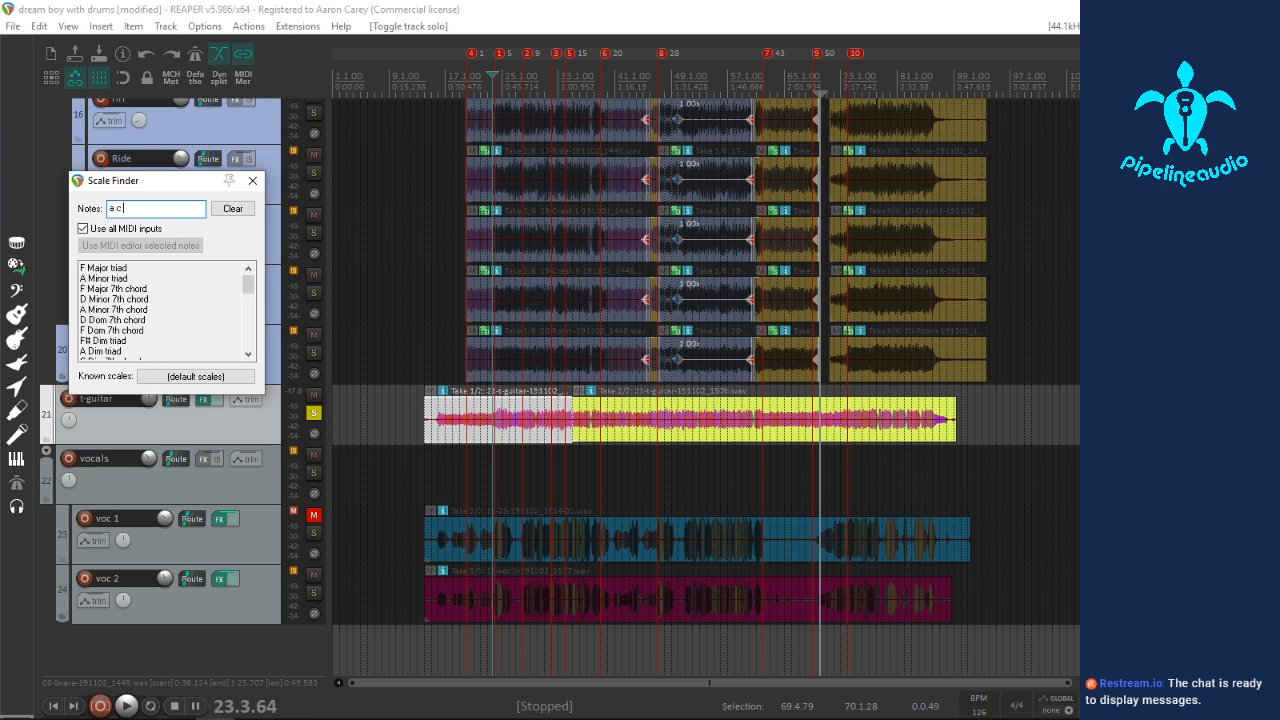
type(" g")
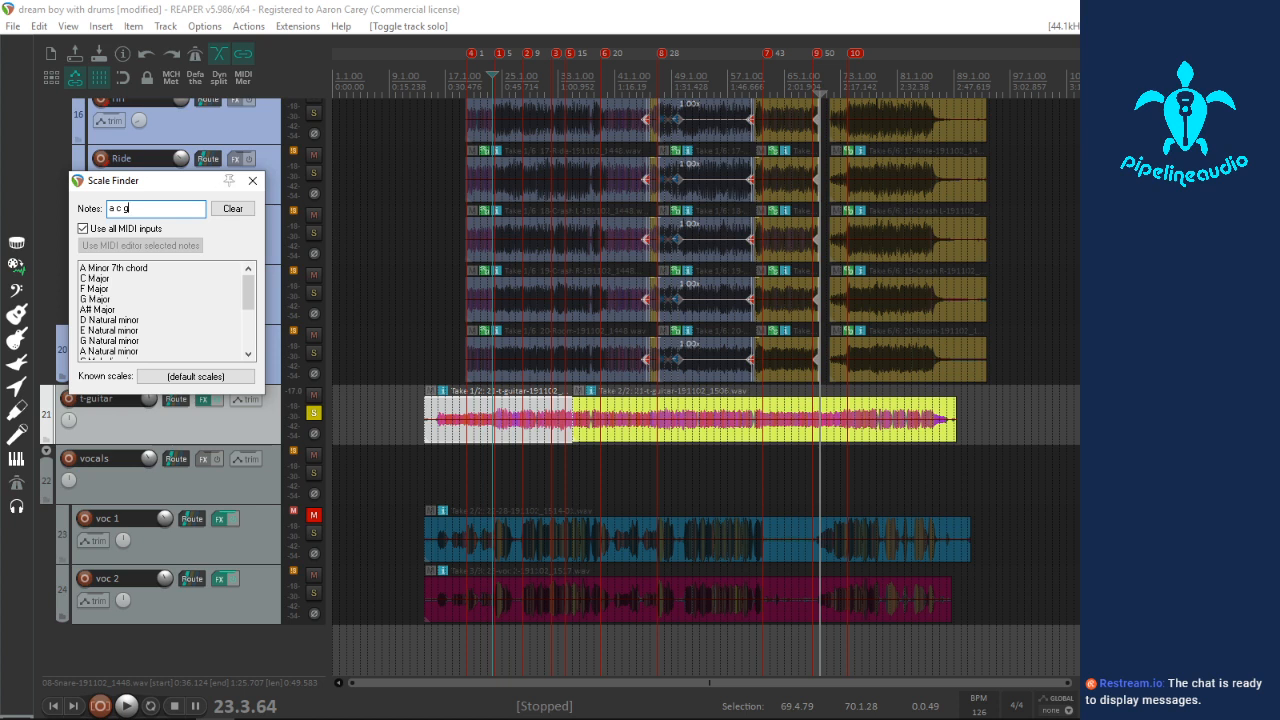
left_click(522, 5)
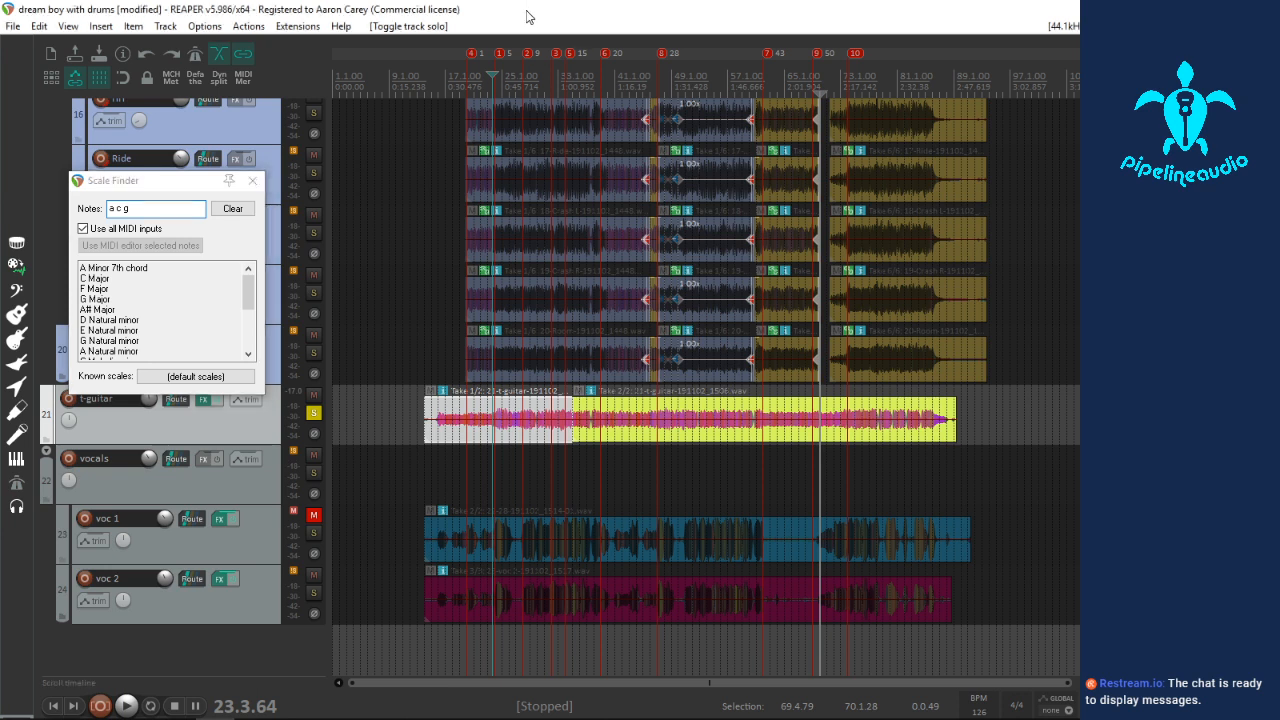
key("space")
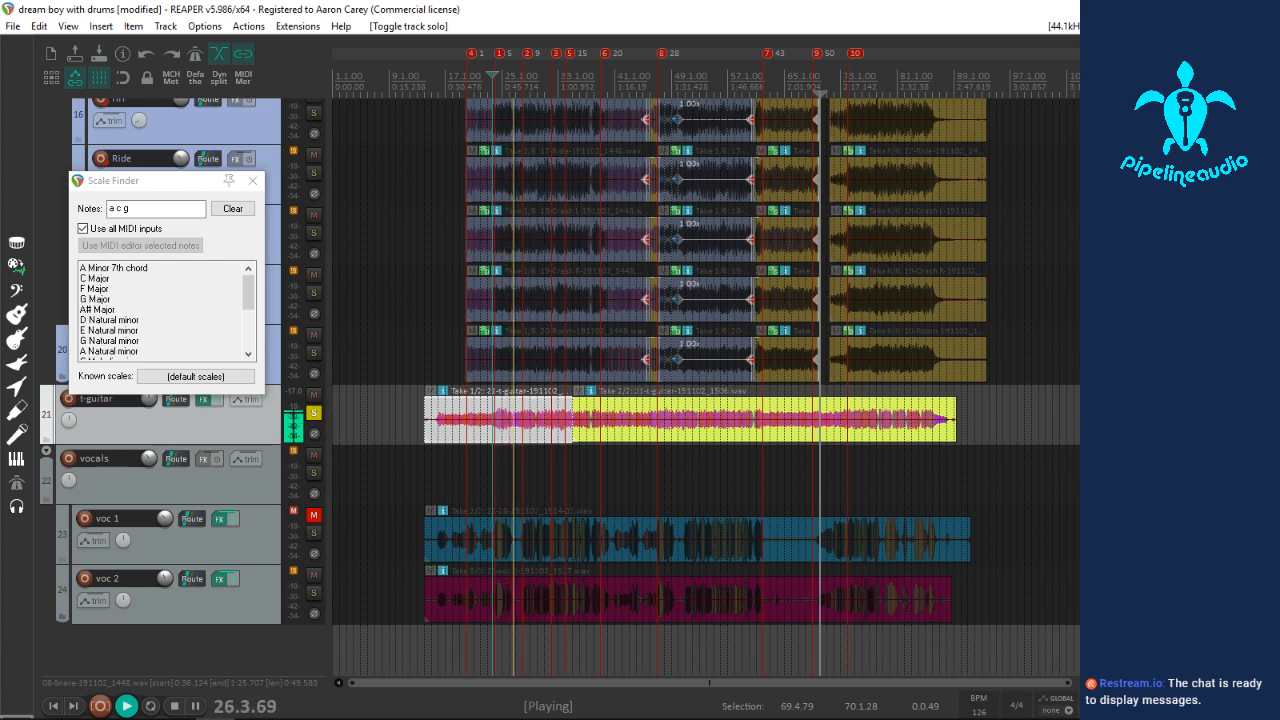
key("space")
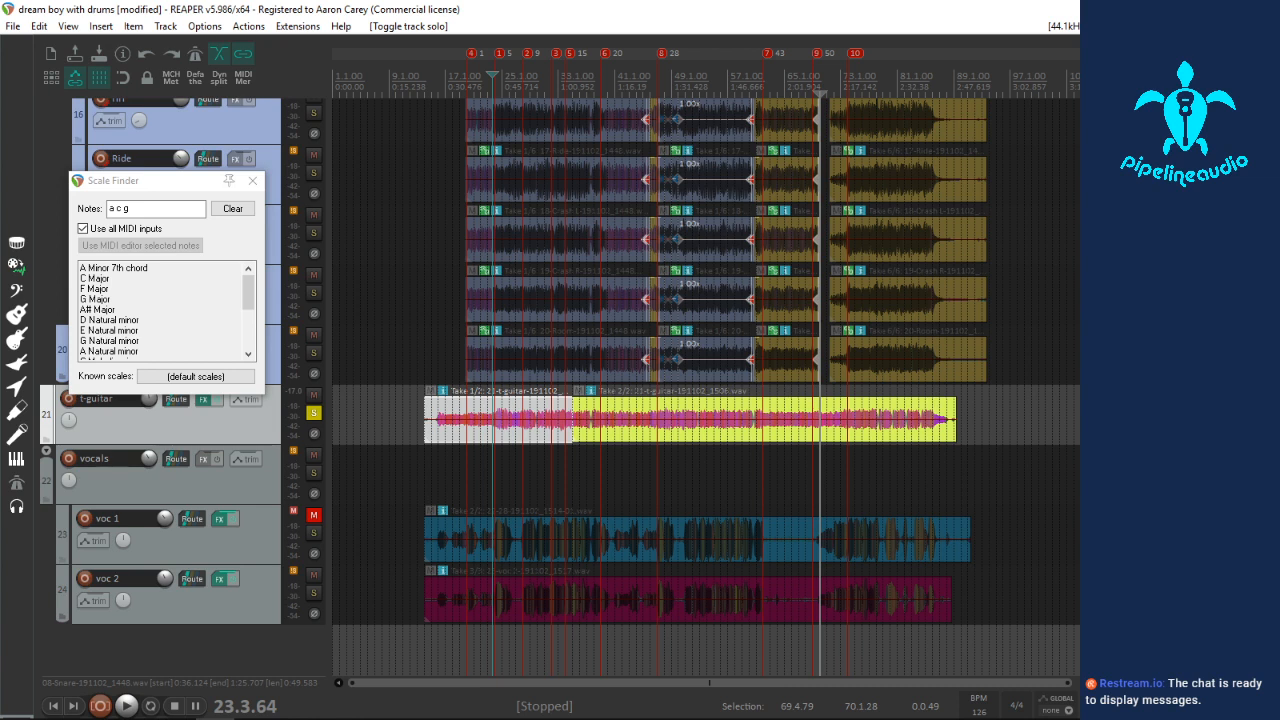
key("space")
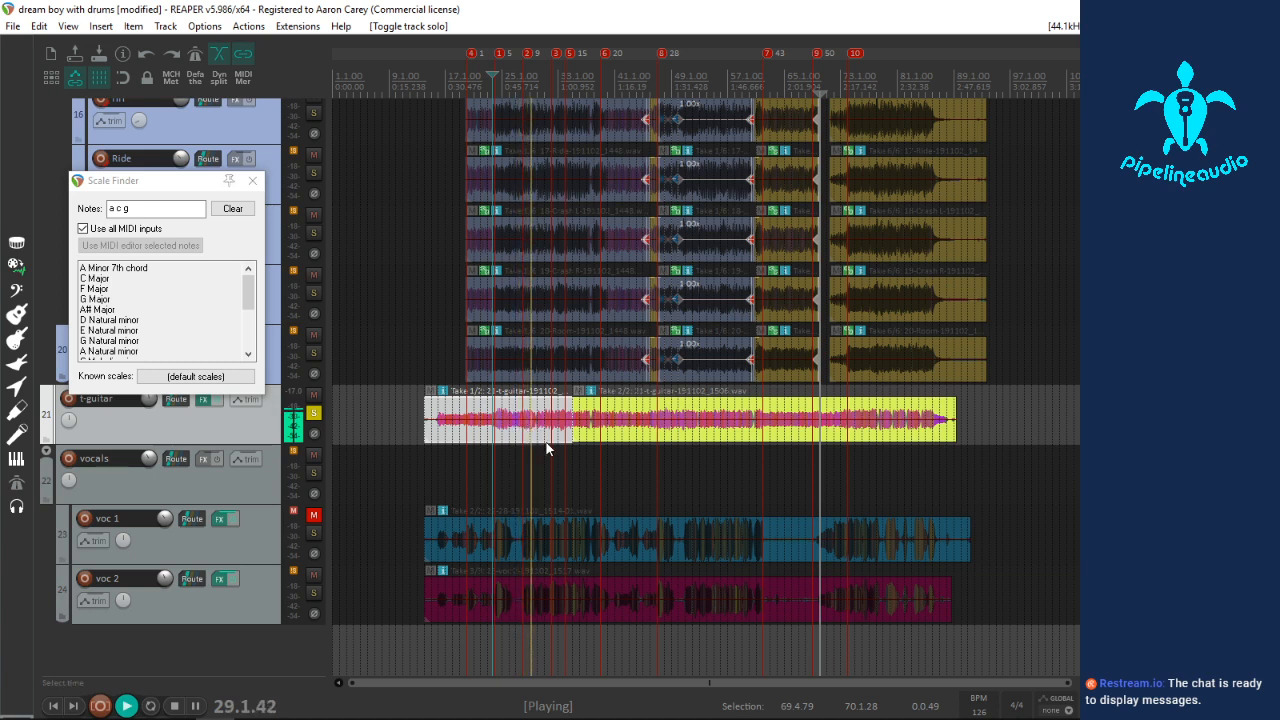
Step: Listen to the soloed guitar's chord change repeatedly from 29.3.60
scroll(600, 450, "up", 3)
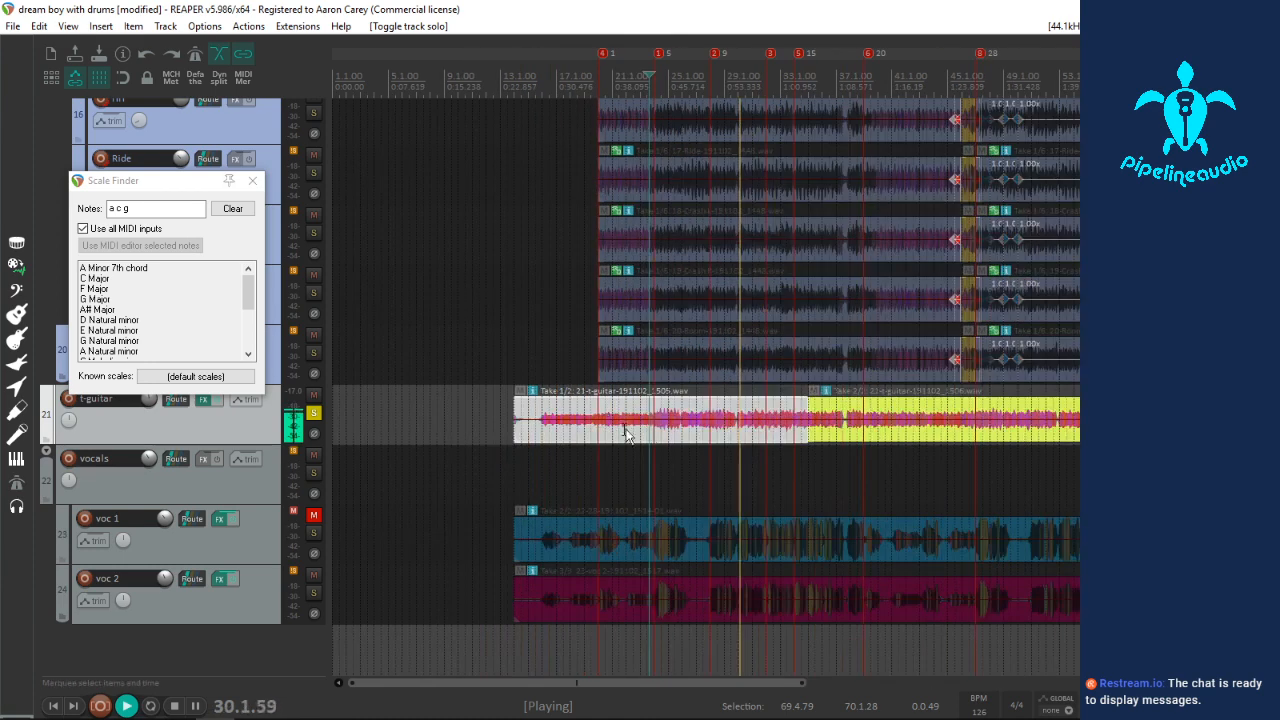
left_click(738, 430)
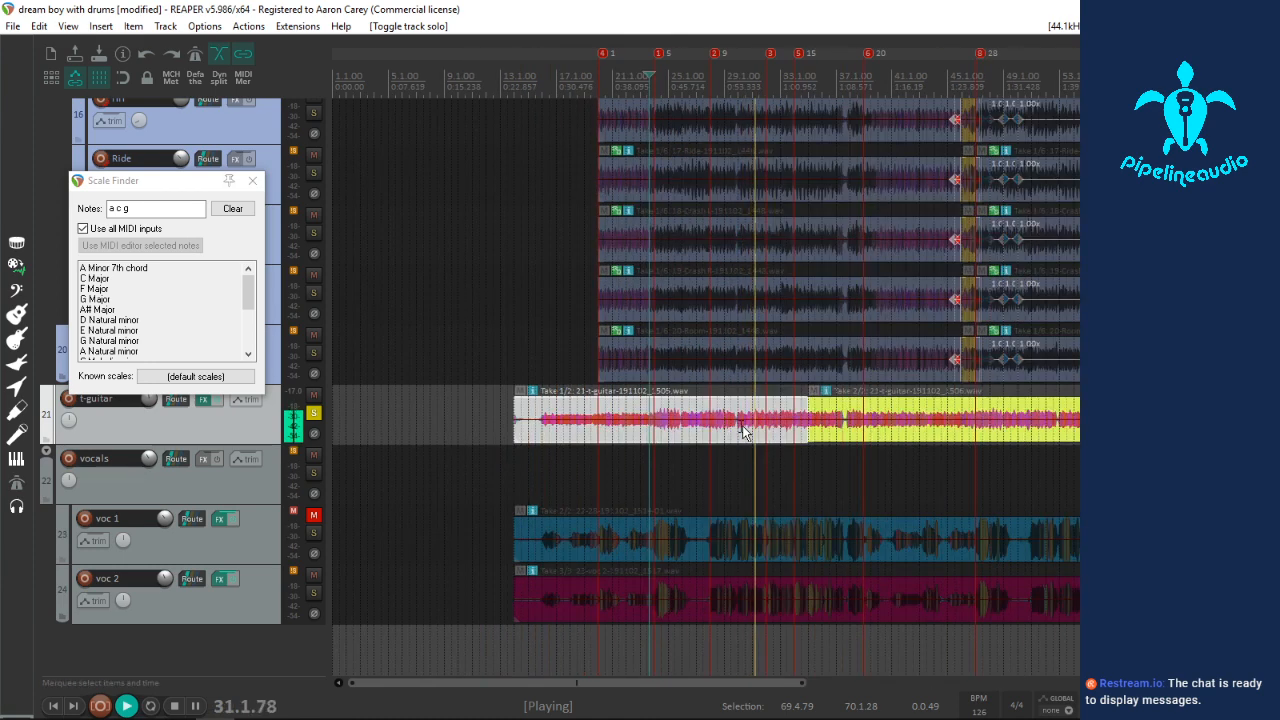
key("space")
left_click(734, 427)
key("space")
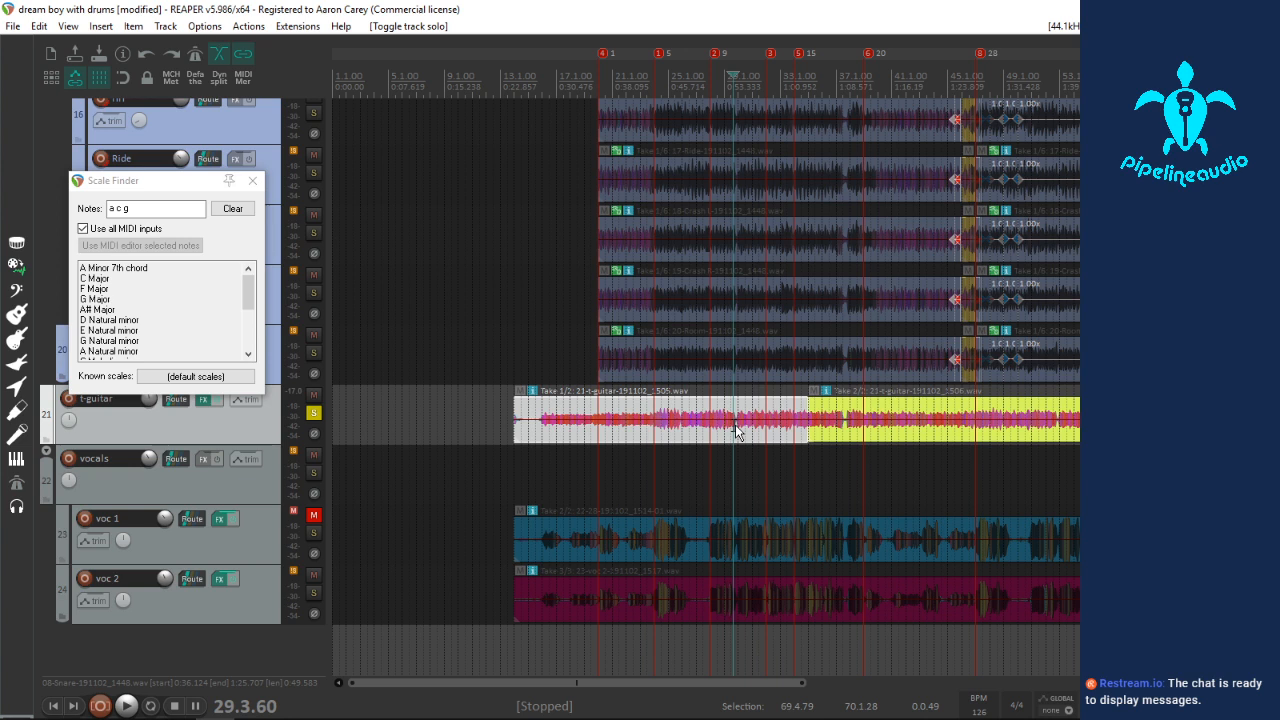
key("space")
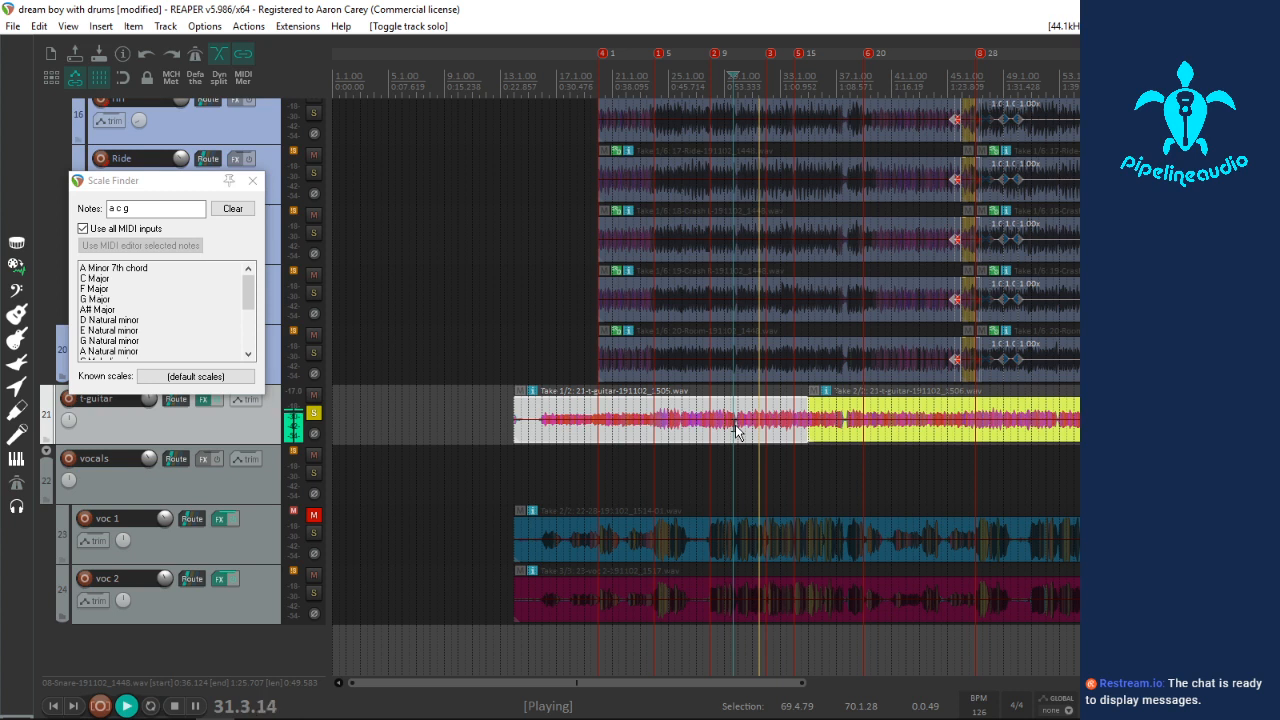
key("space")
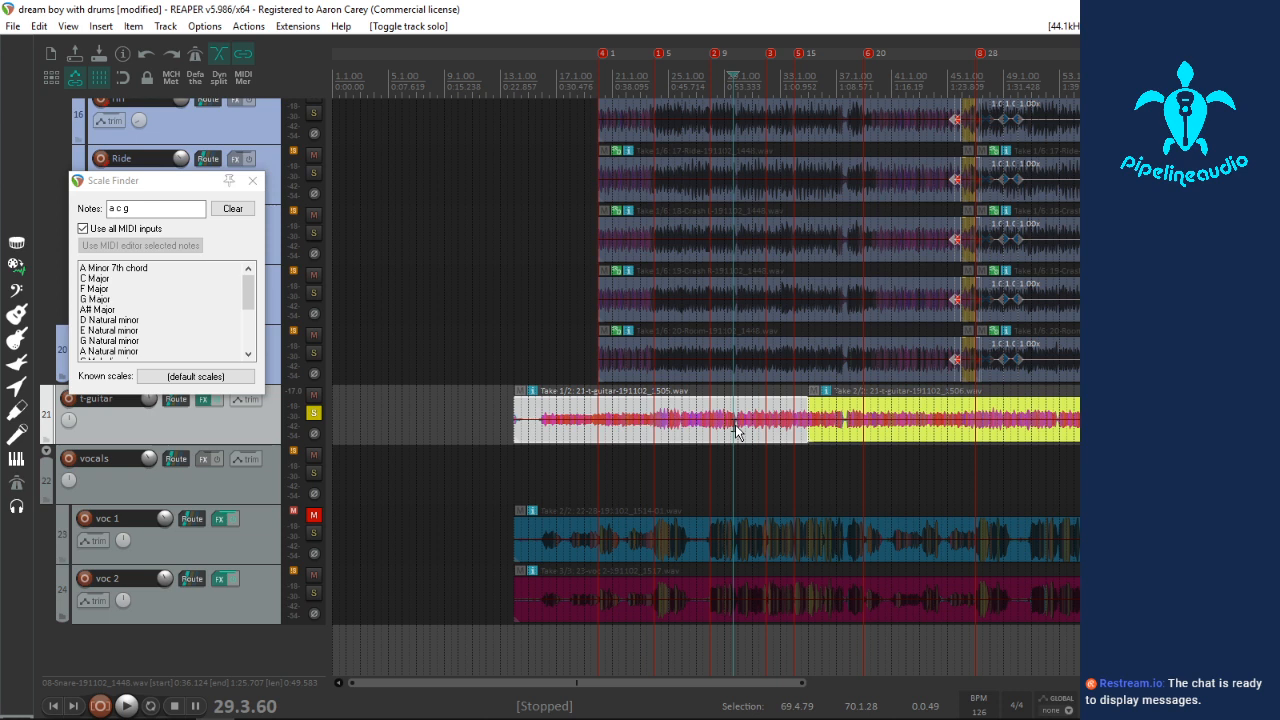
key("space")
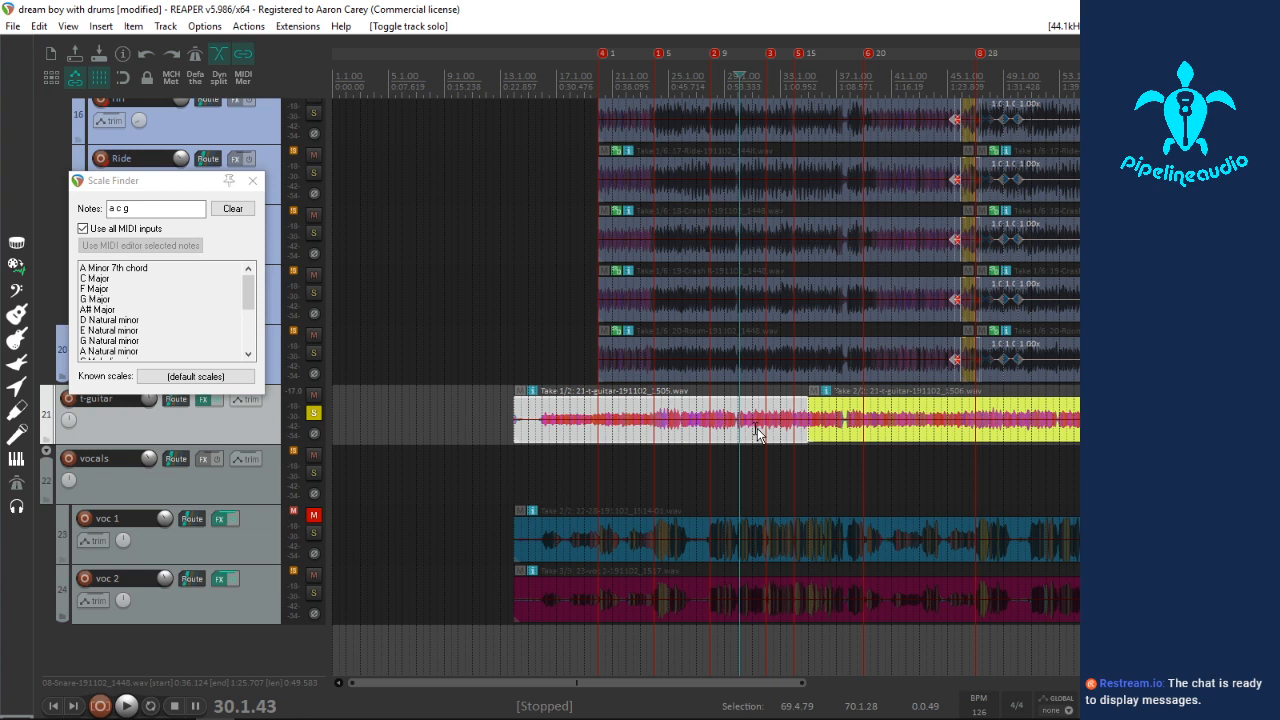
Step: Add the note "d" to the Scale Finder and play the guitar from about bar 30 and from 33.1.79
left_click(161, 203)
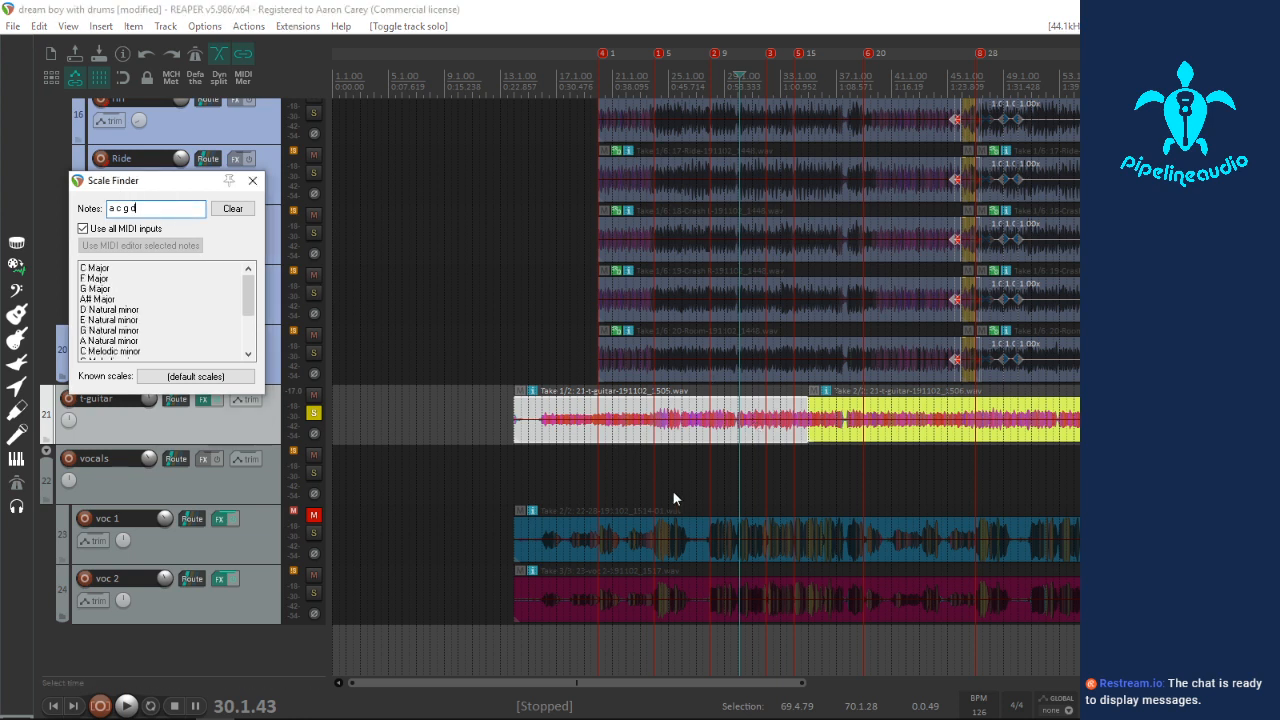
type("d")
left_click(743, 435)
key("space")
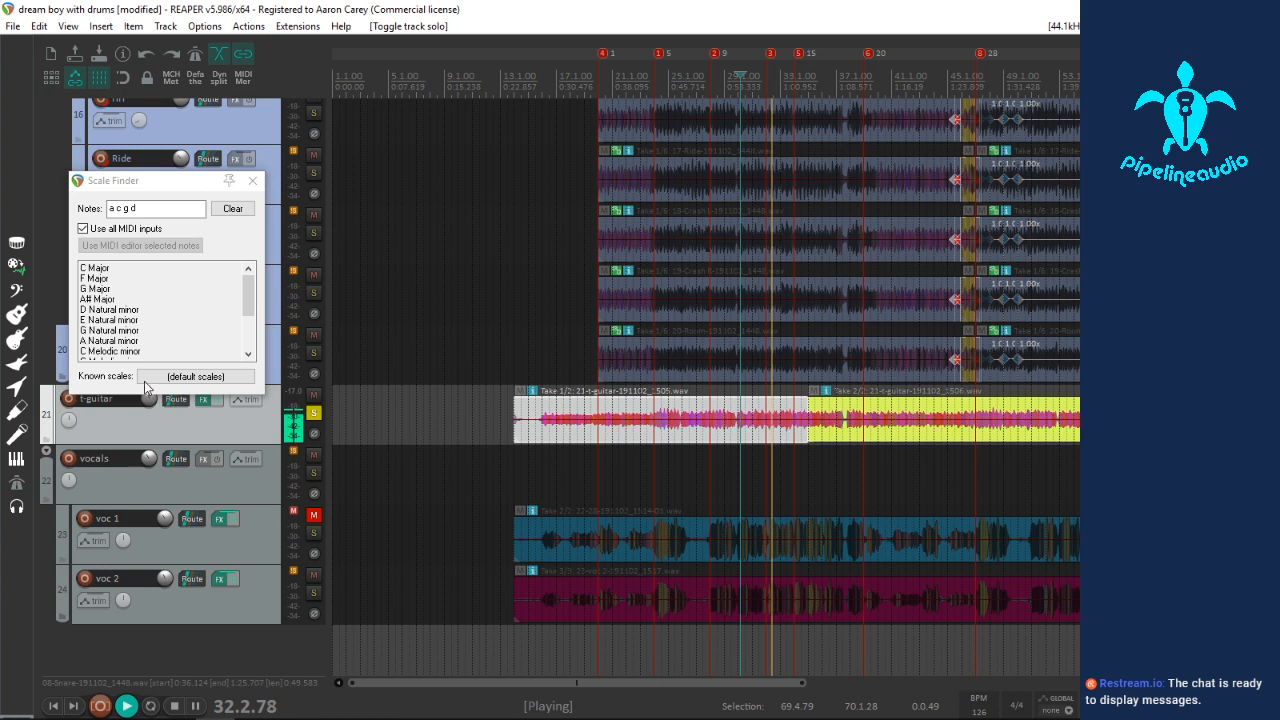
left_click(783, 437)
key("space")
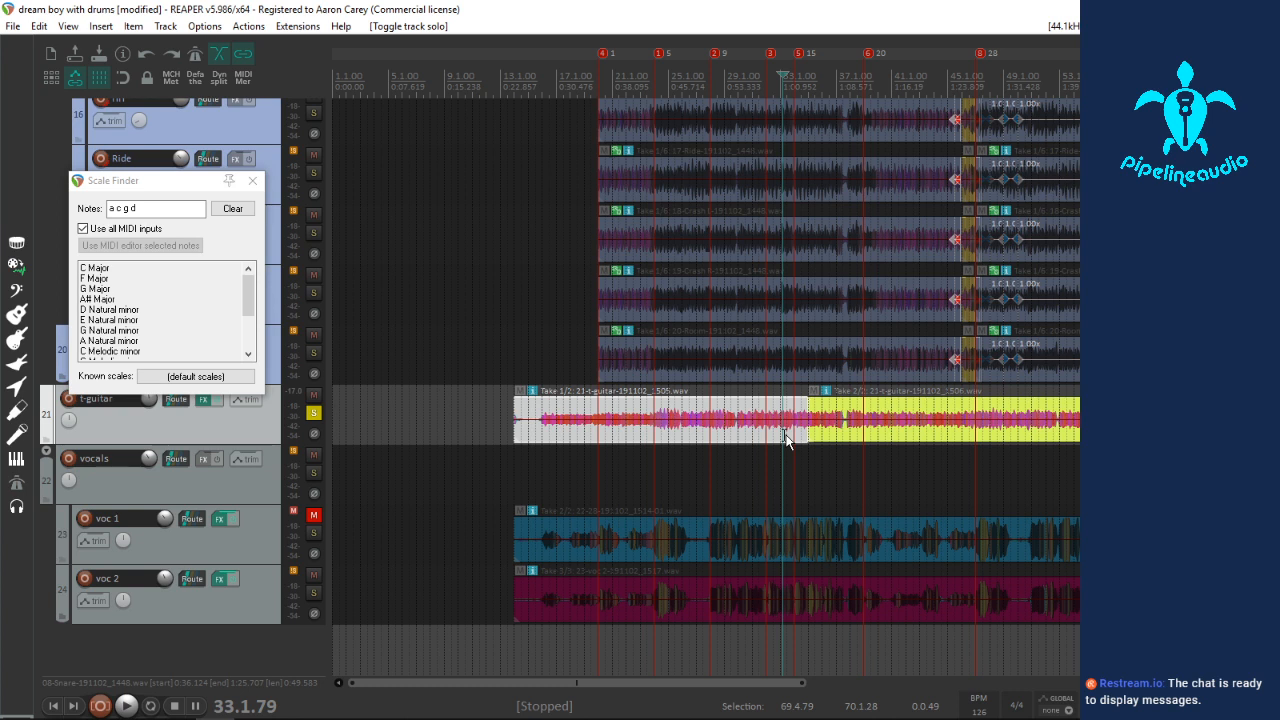
key("space")
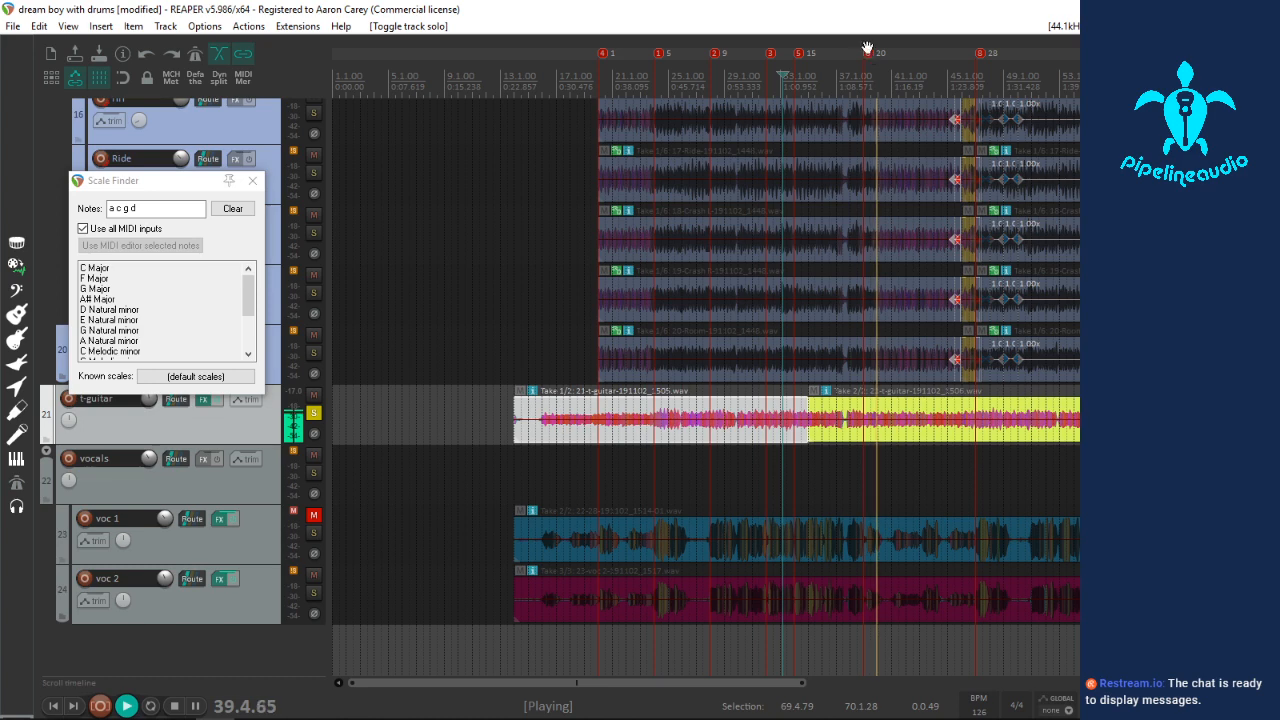
Step: Listen to the guitar's second item from about bar 37 and place the edit cursor at 40.3.18
left_click(846, 440)
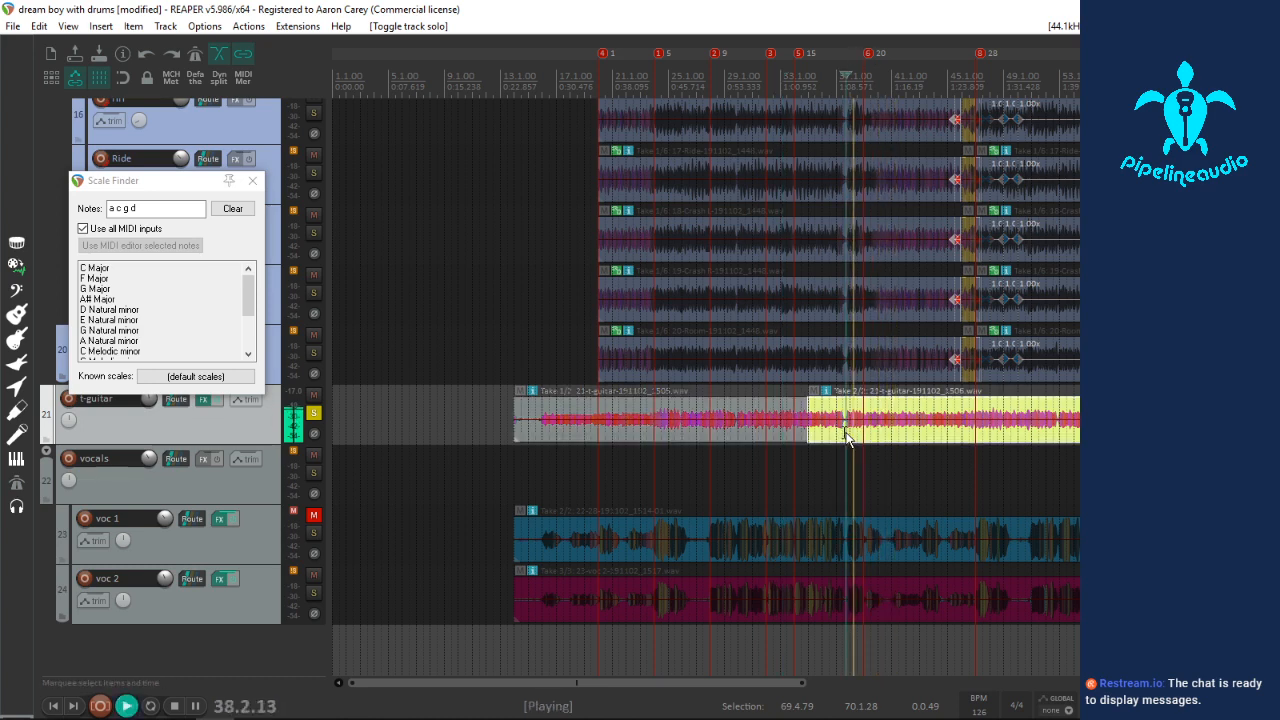
scroll(846, 440, "up", 2)
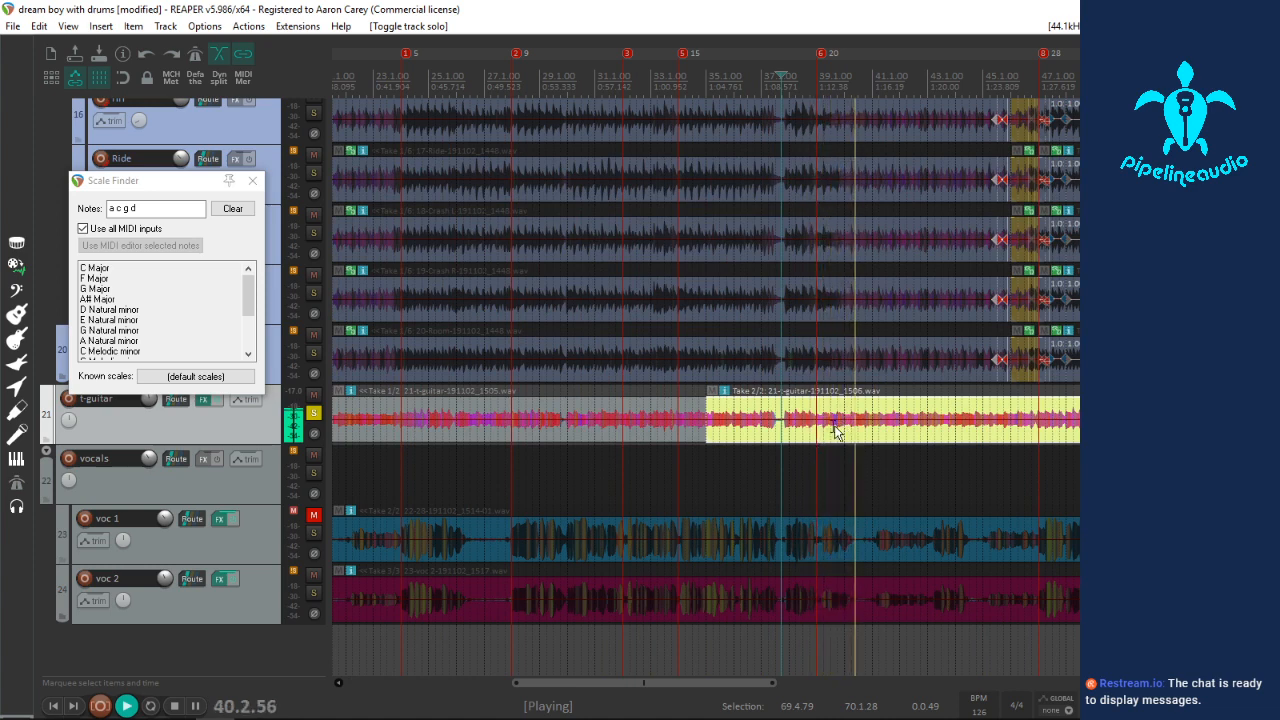
left_click(858, 432)
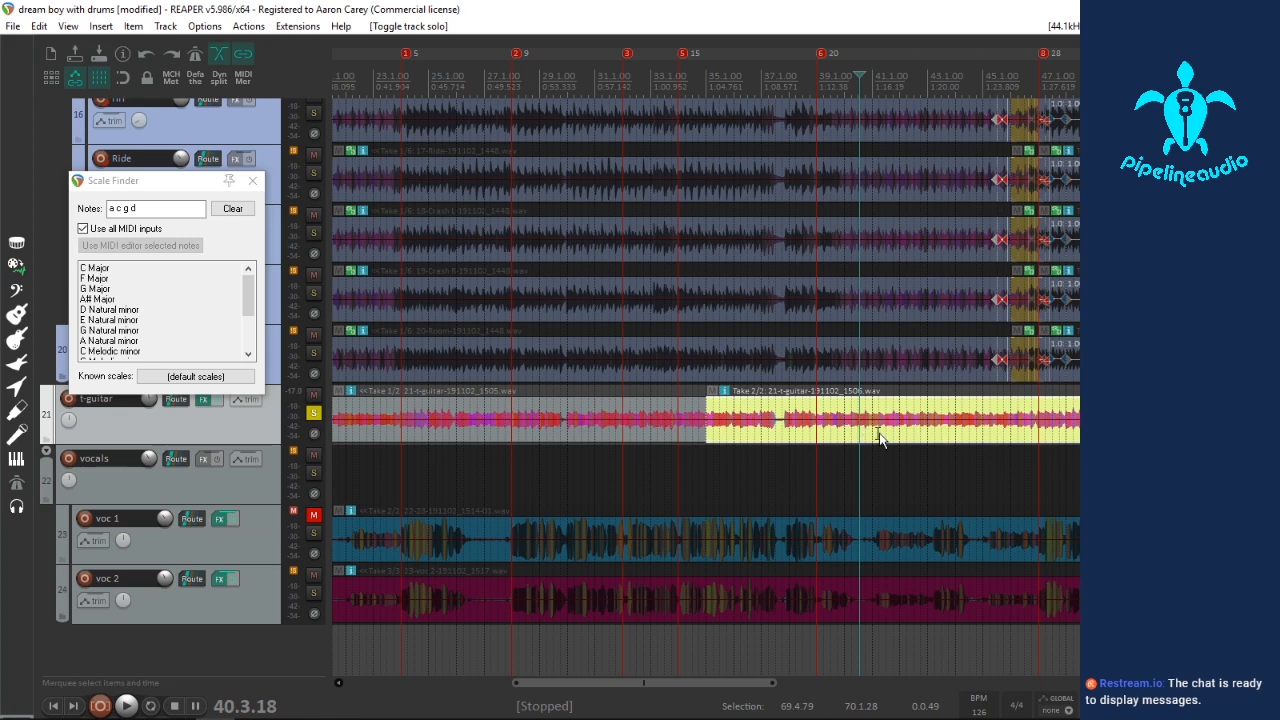
Step: Solo the vocals folder track alongside the guitar and play both from 19.4.41
scroll(879, 437, "down", 2)
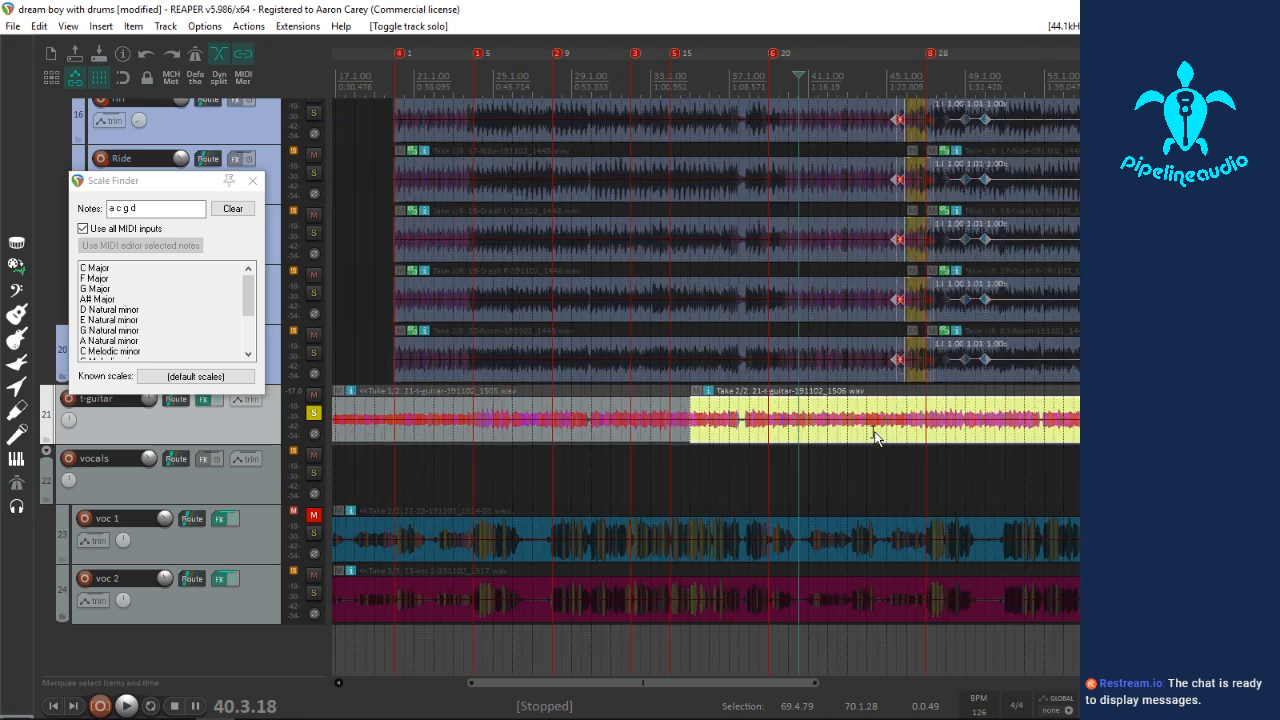
left_click(391, 433)
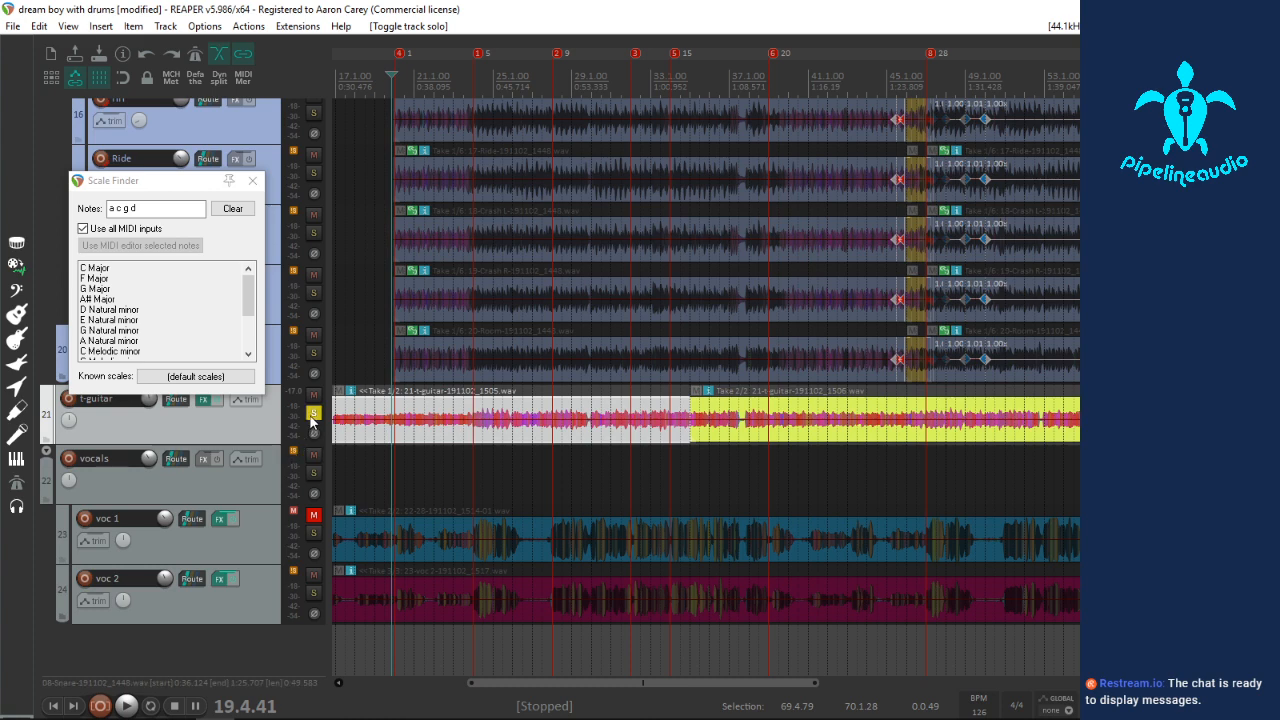
left_click(316, 472)
key("space")
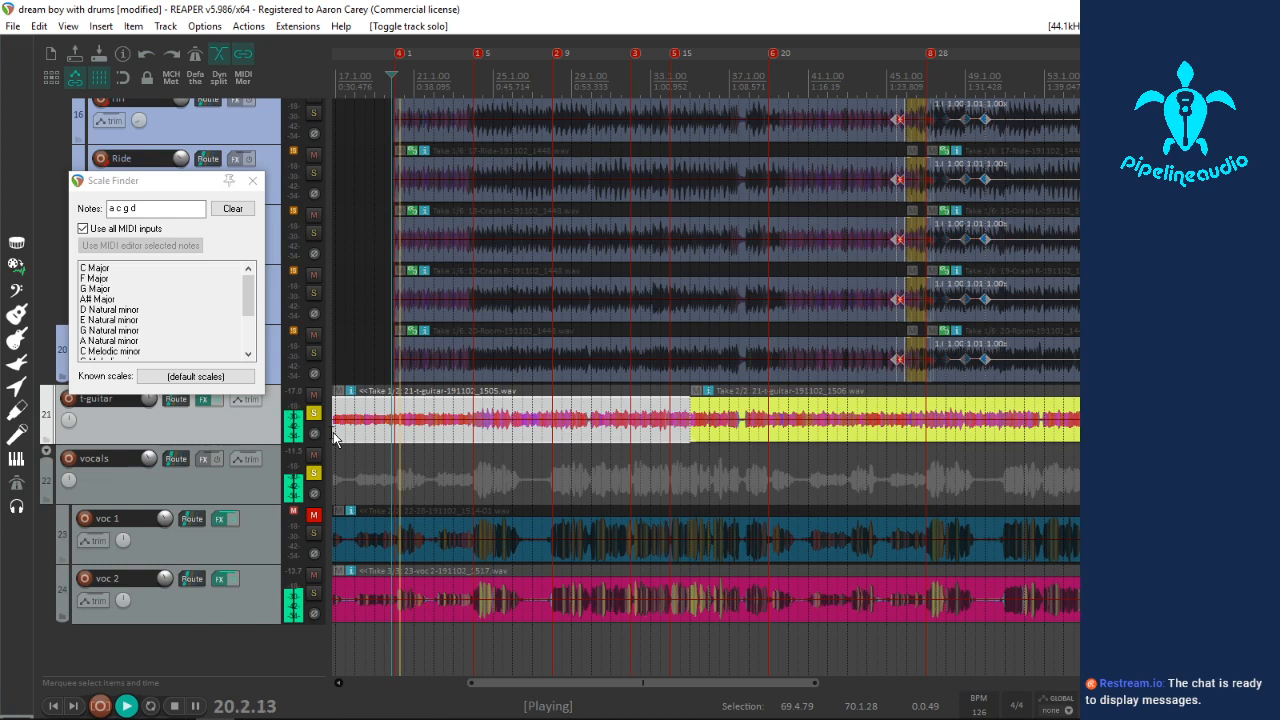
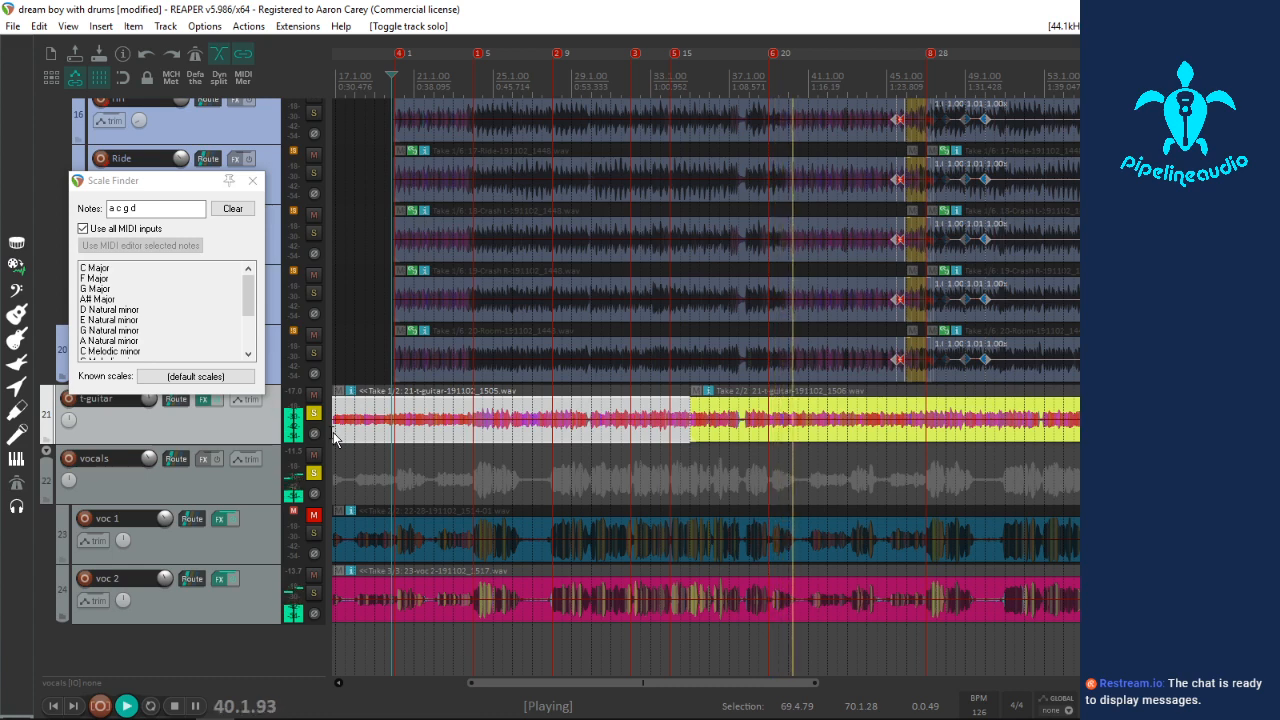
Step: Add the note "b" to the Scale Finder's note list
left_click(142, 209)
type("b")
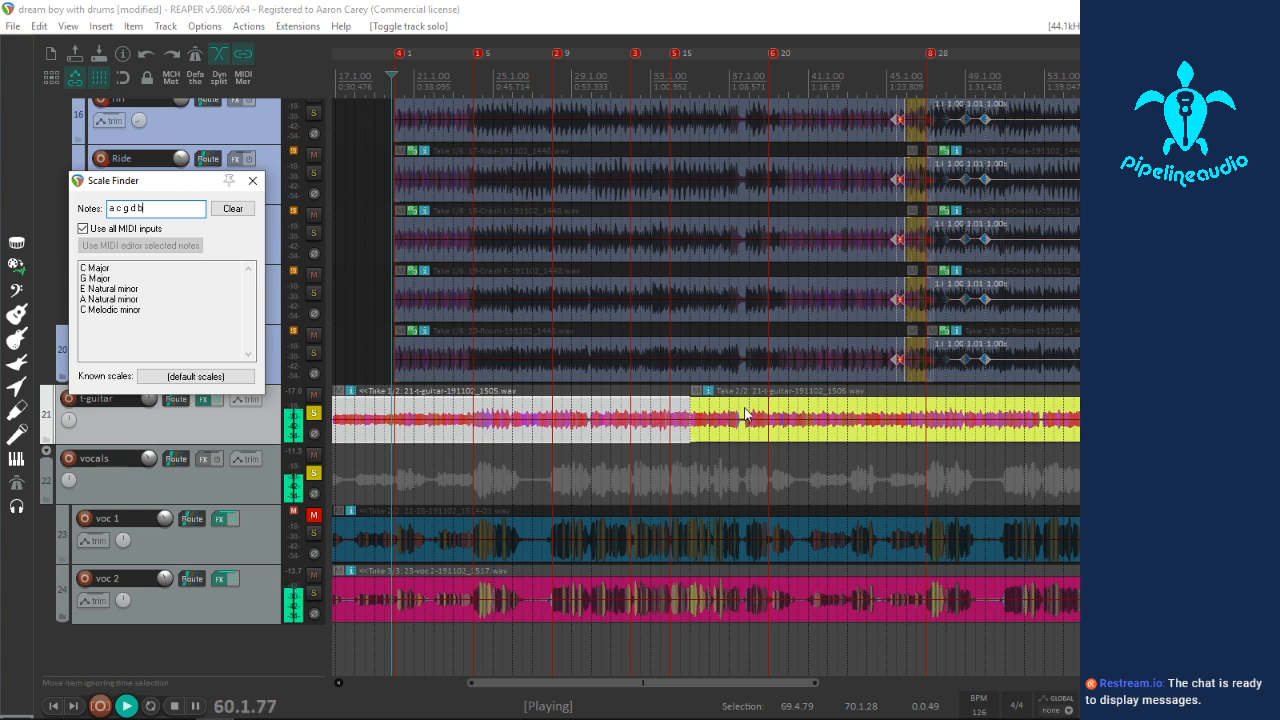
Step: Save the project under the name "dream boy with drums e minor I think", stop playback and close the Scale Finder
left_click(13, 26)
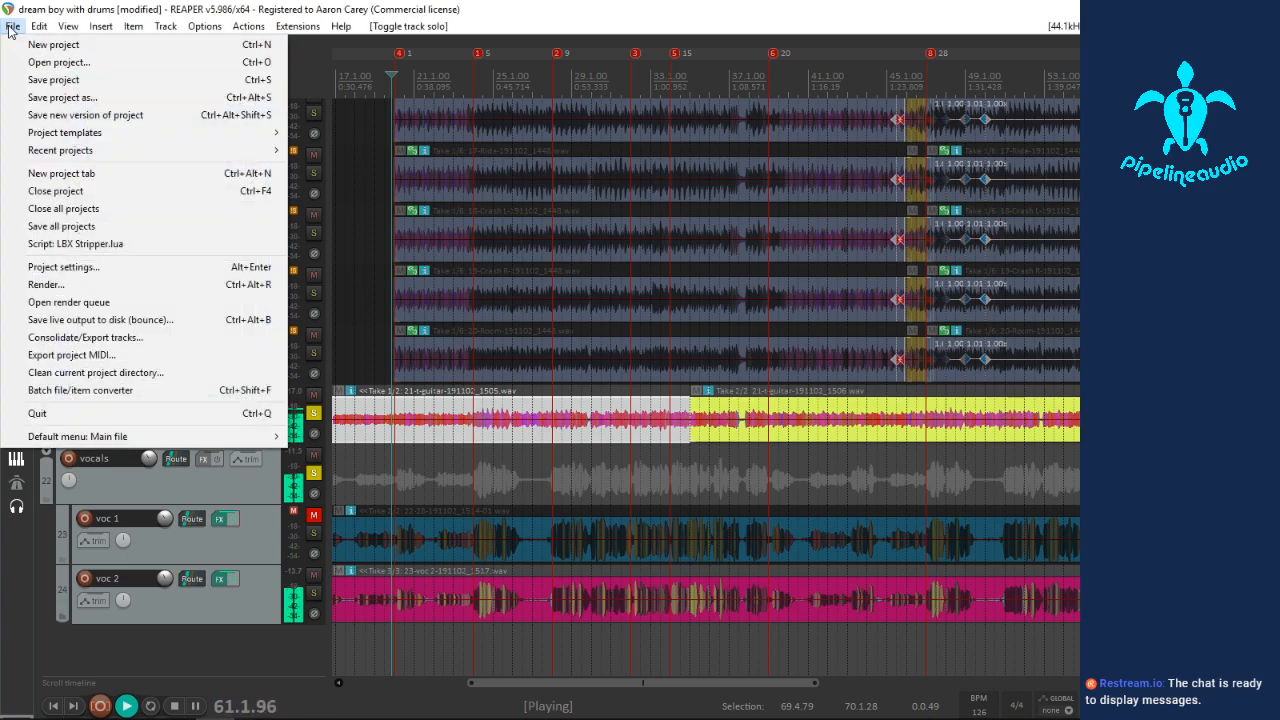
left_click(62, 97)
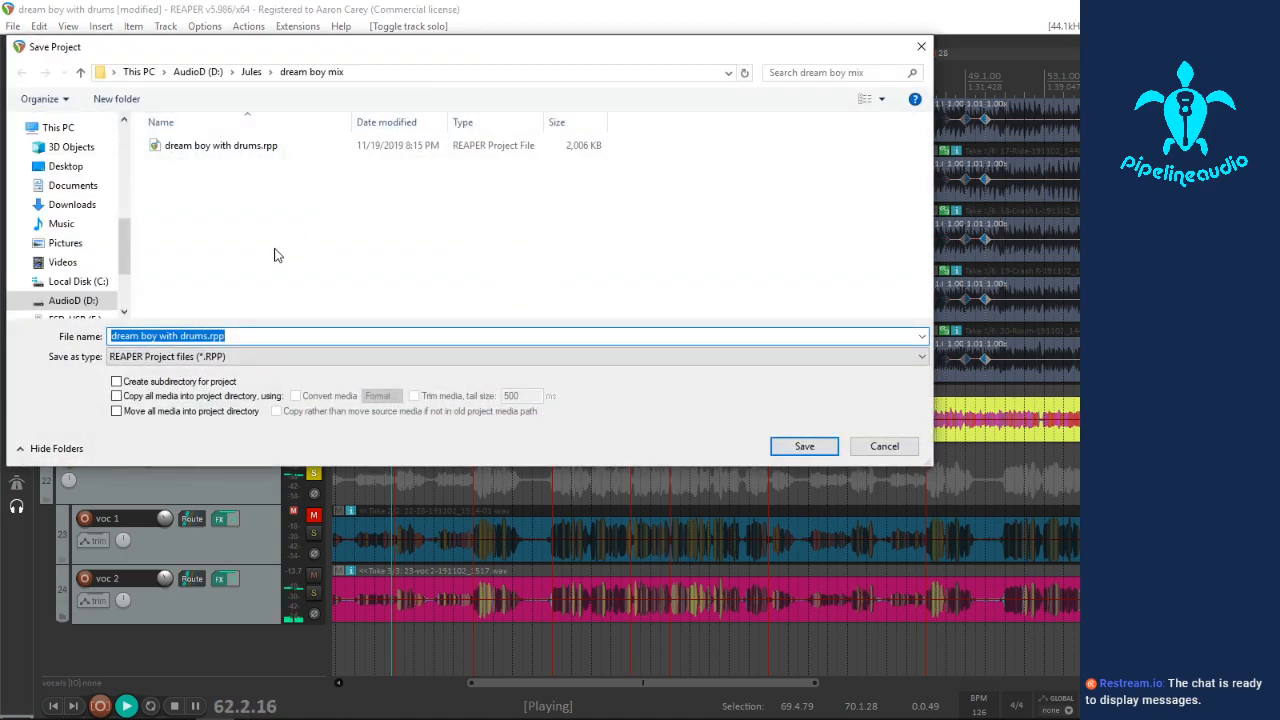
left_click(210, 337)
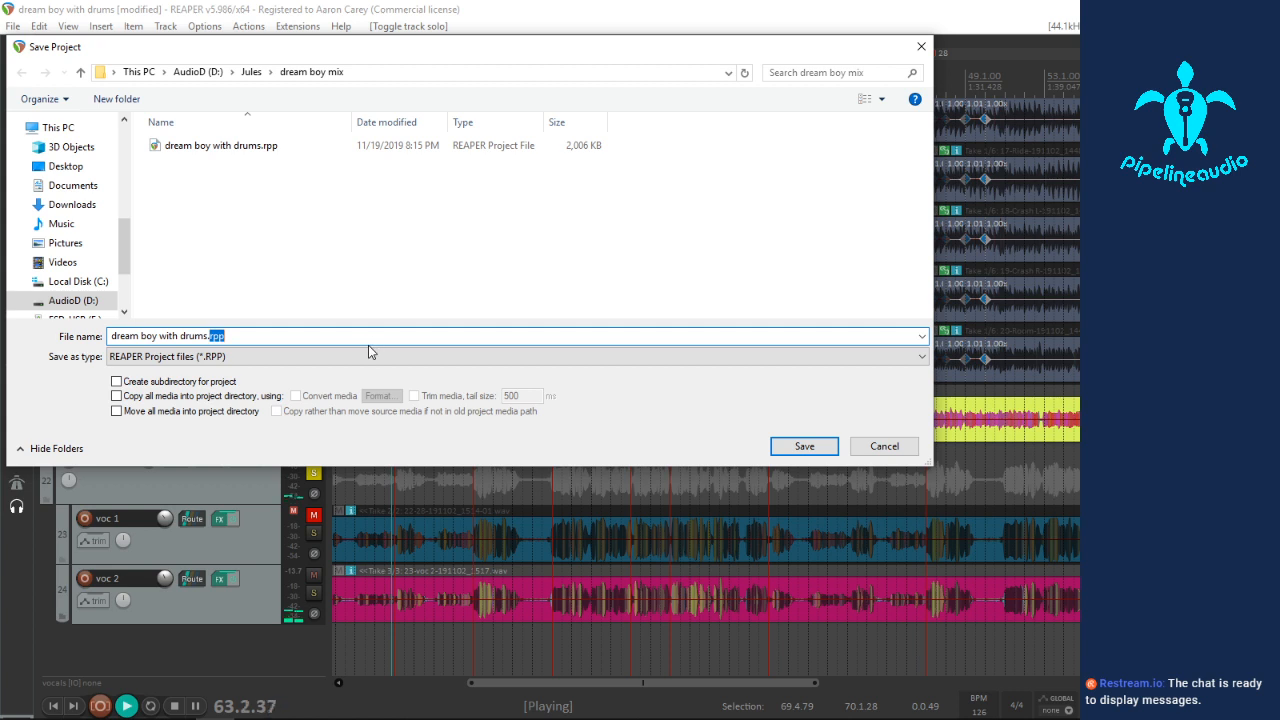
key("BackSpace")
key("BackSpace")
type("e")
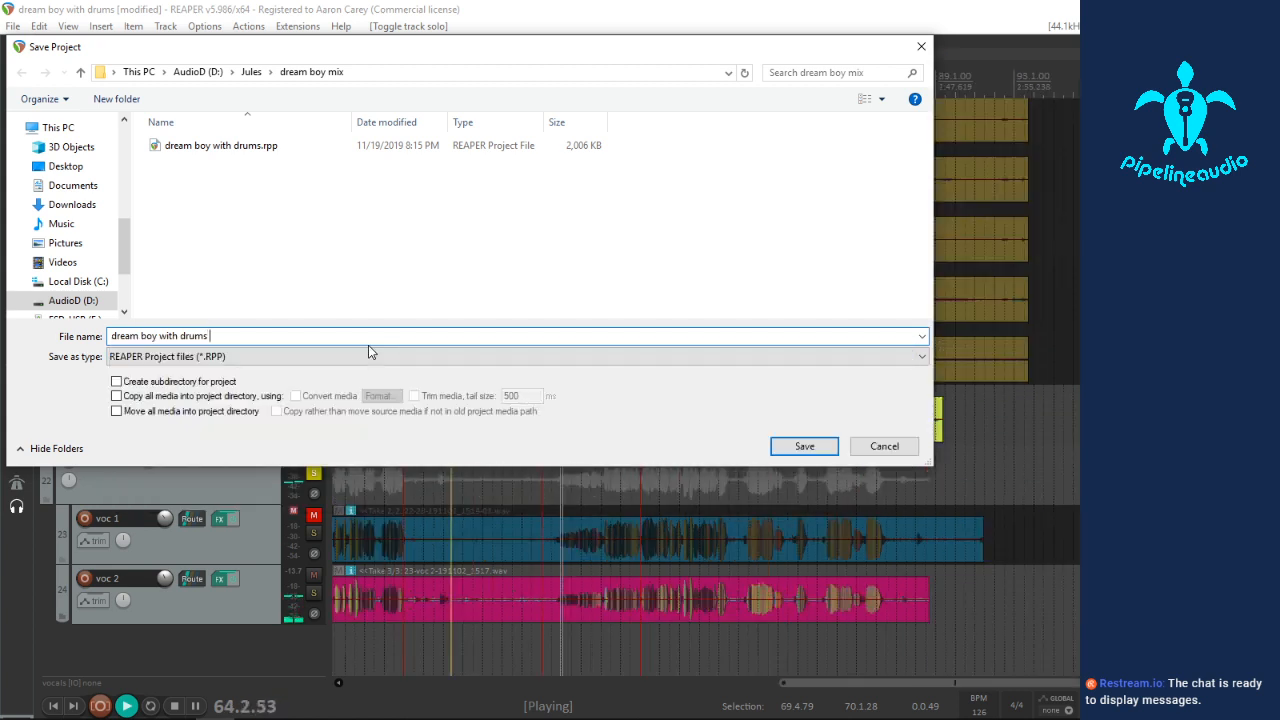
type(" minor ")
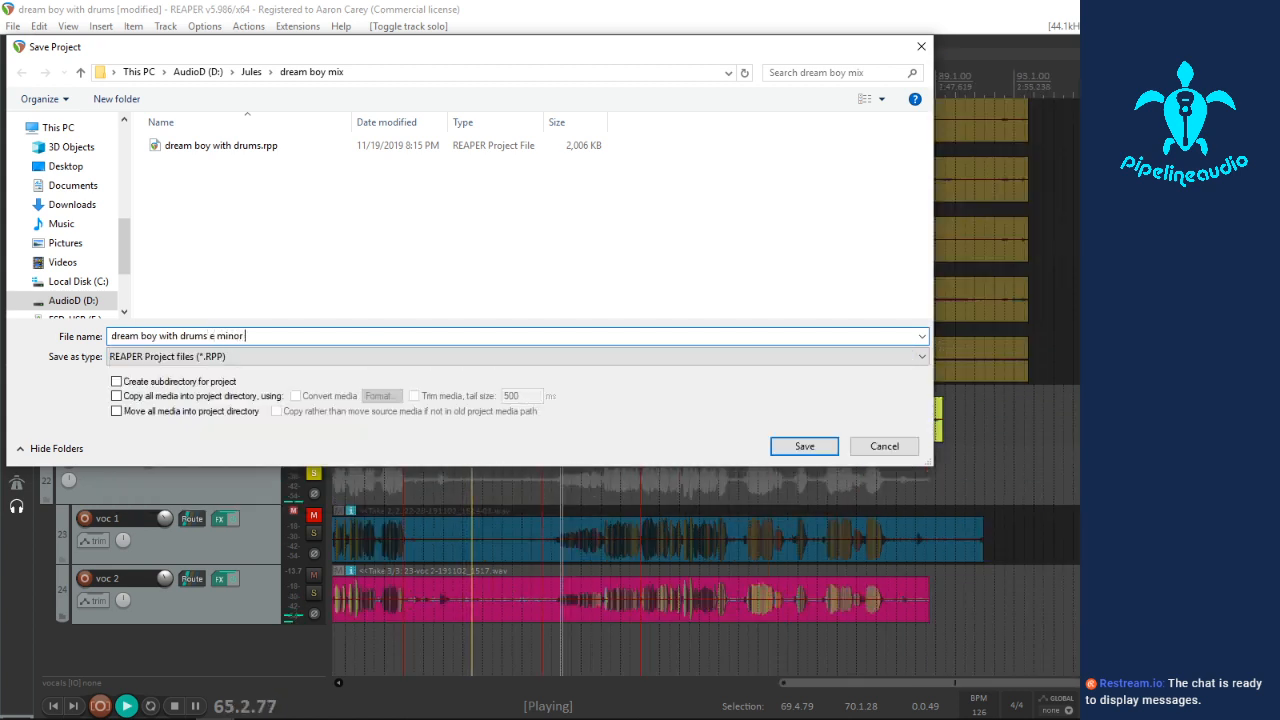
type("l think")
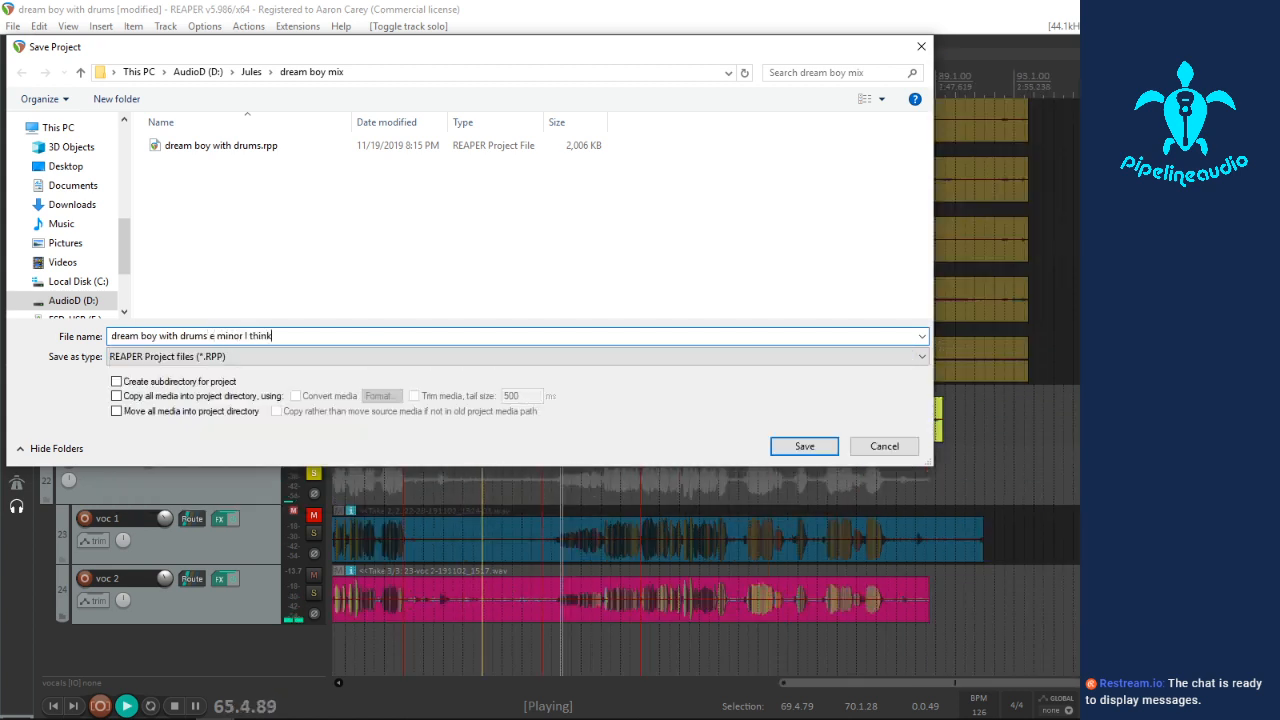
left_click(803, 447)
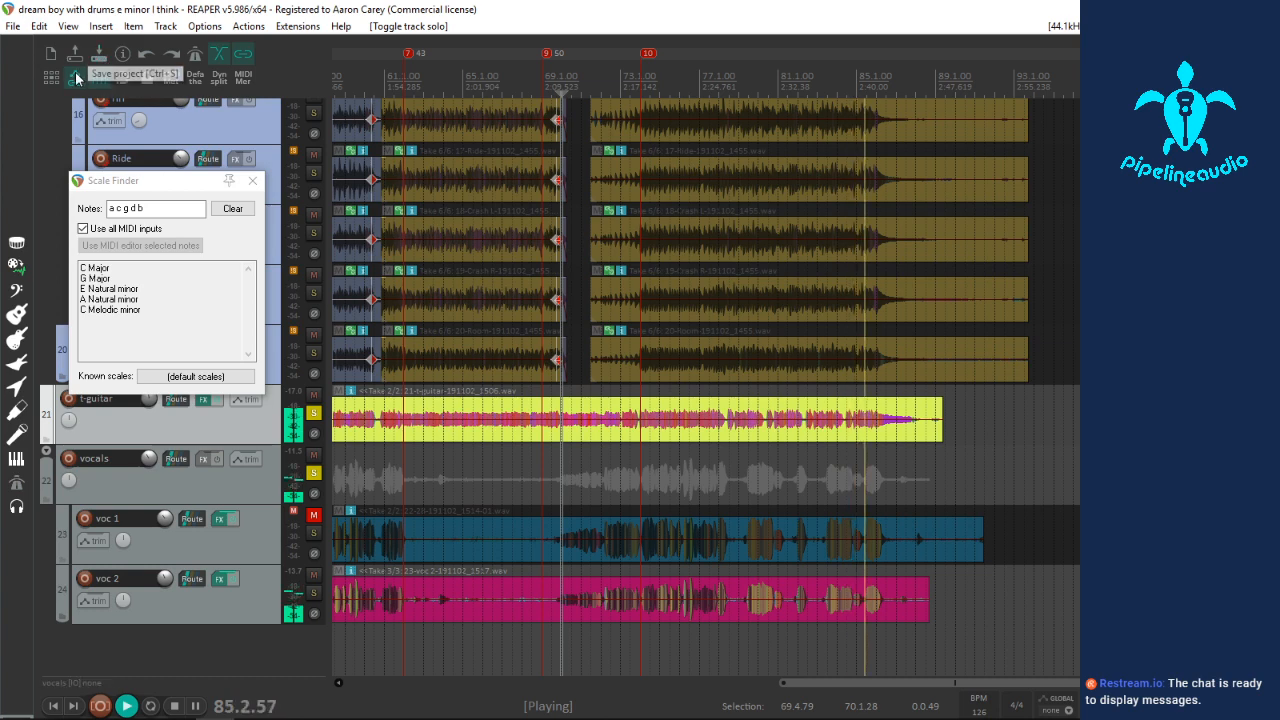
key("space")
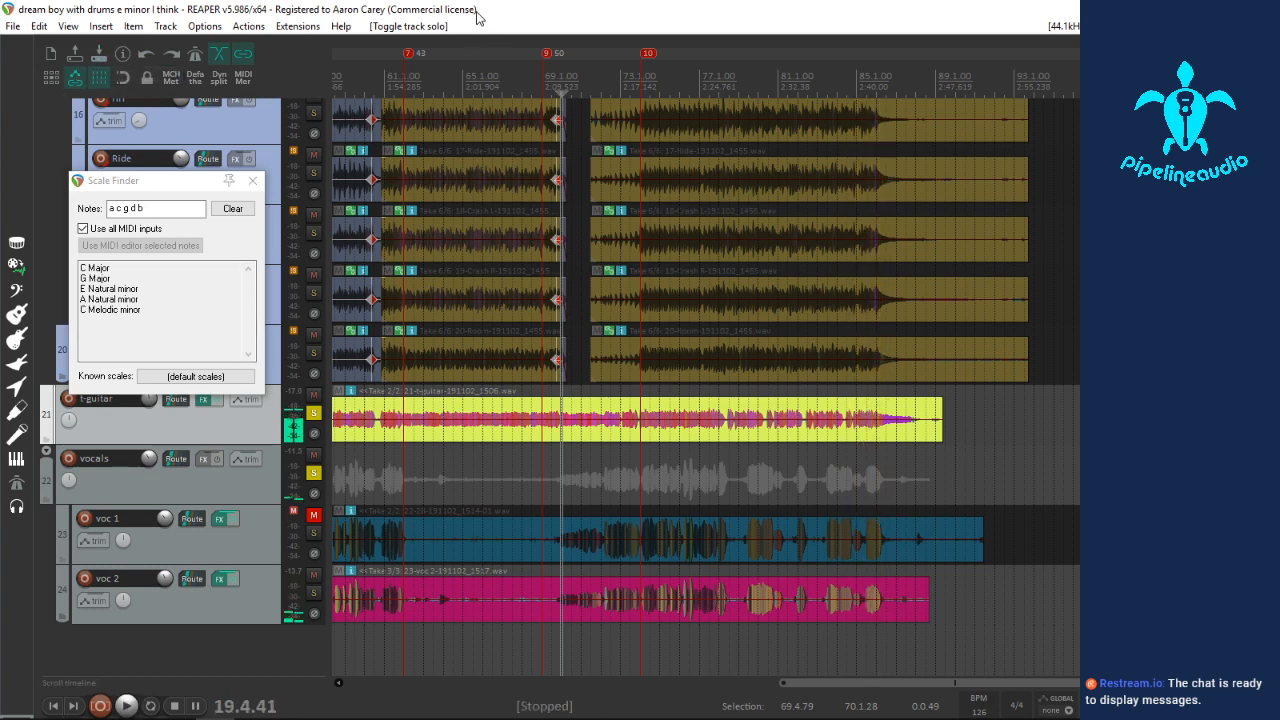
left_click(253, 181)
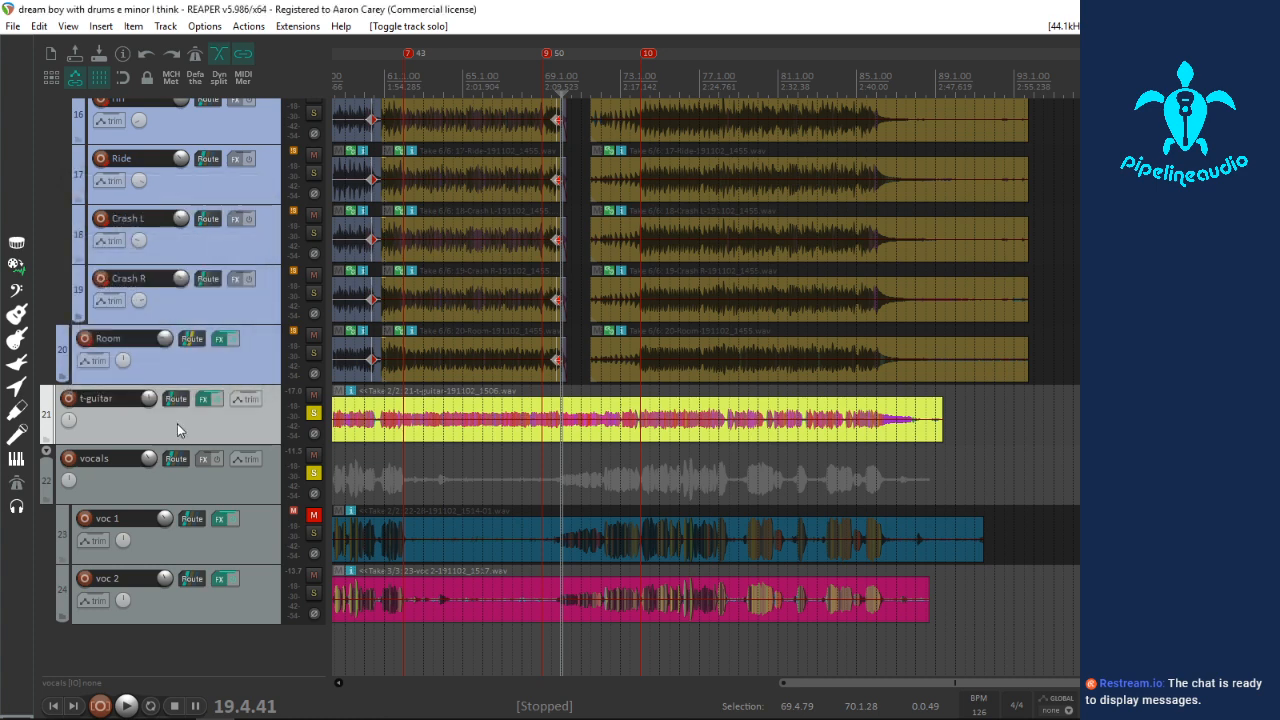
Step: Unsolo the t-guitar and vocals tracks and slightly adjust the volume of both
left_click(311, 415)
left_click(314, 474)
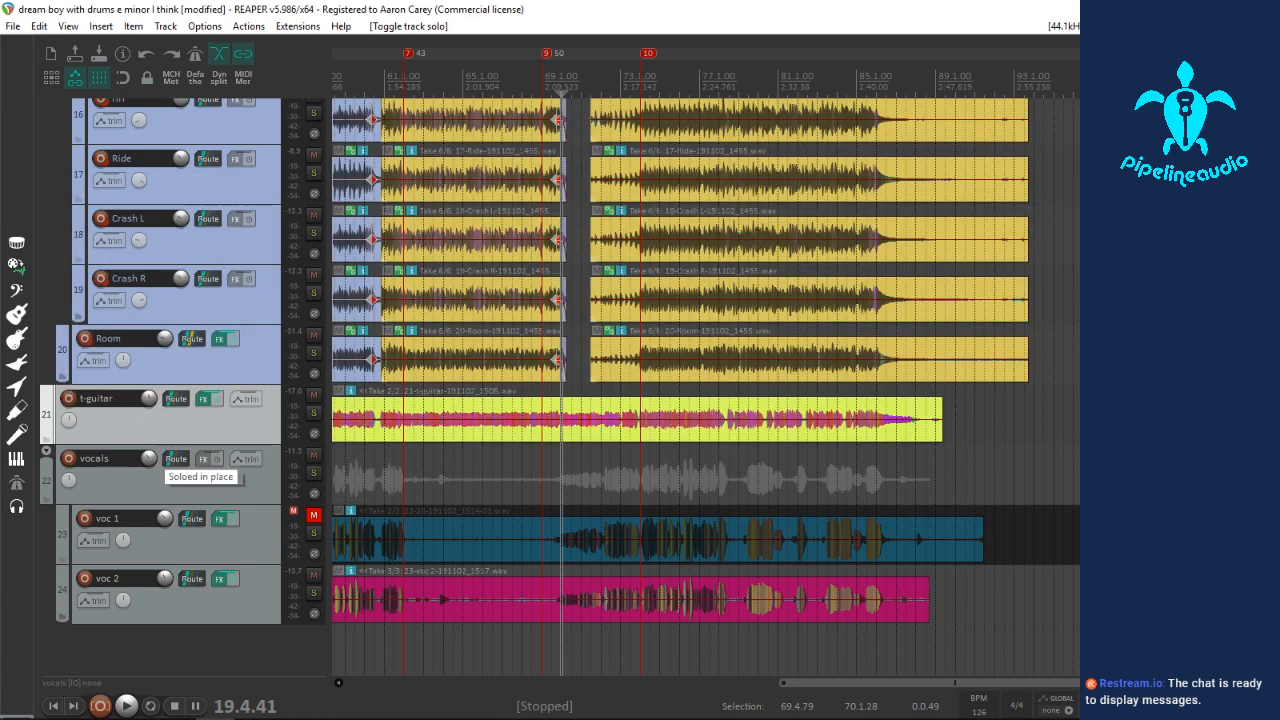
left_click_drag(149, 458, 149, 454)
left_click_drag(147, 401, 147, 399)
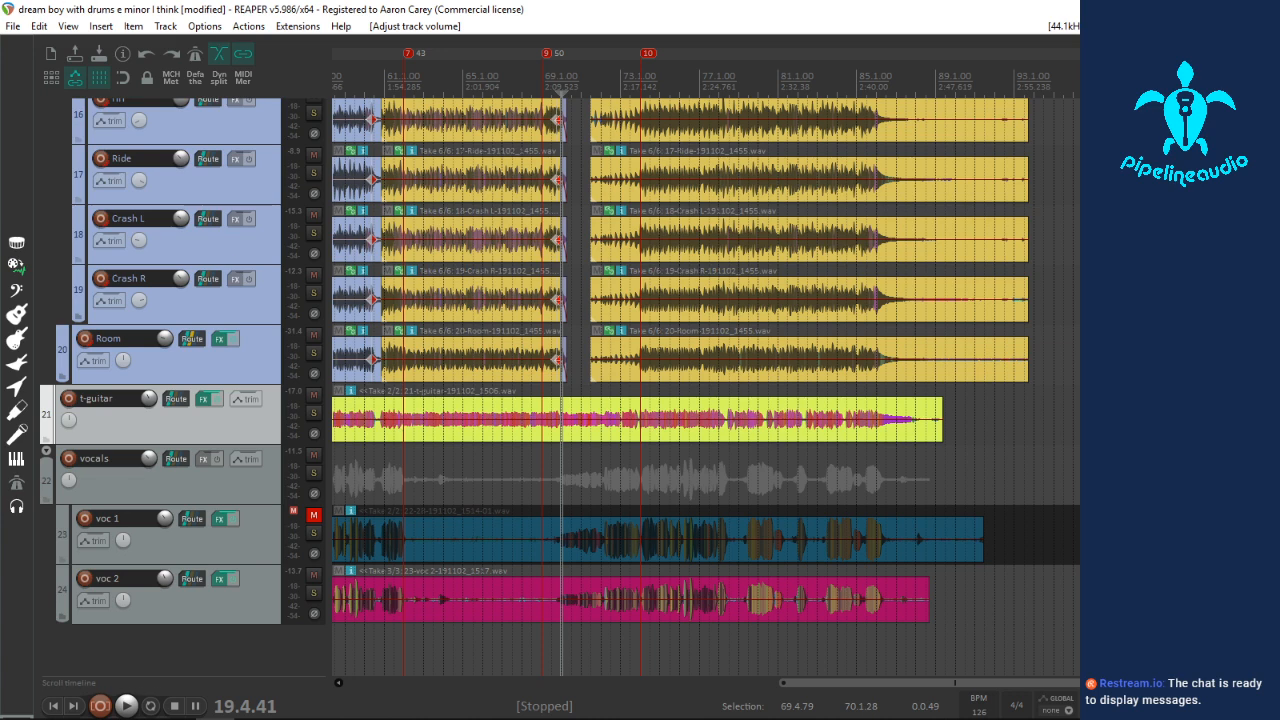
Step: Cut the FX chains from all tracks between Type A and Room, leaving out DrumFolder and Overheads LR
scroll(667, 340, "down", 2)
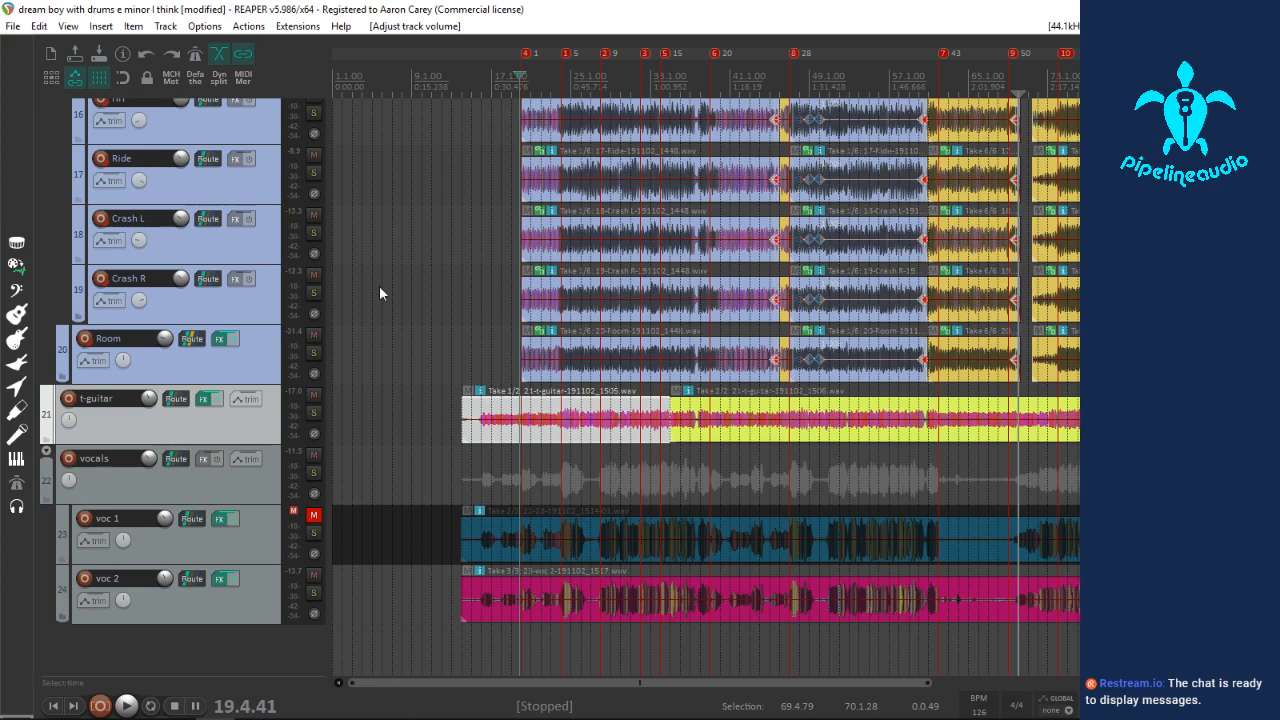
scroll(379, 293, "up", 10)
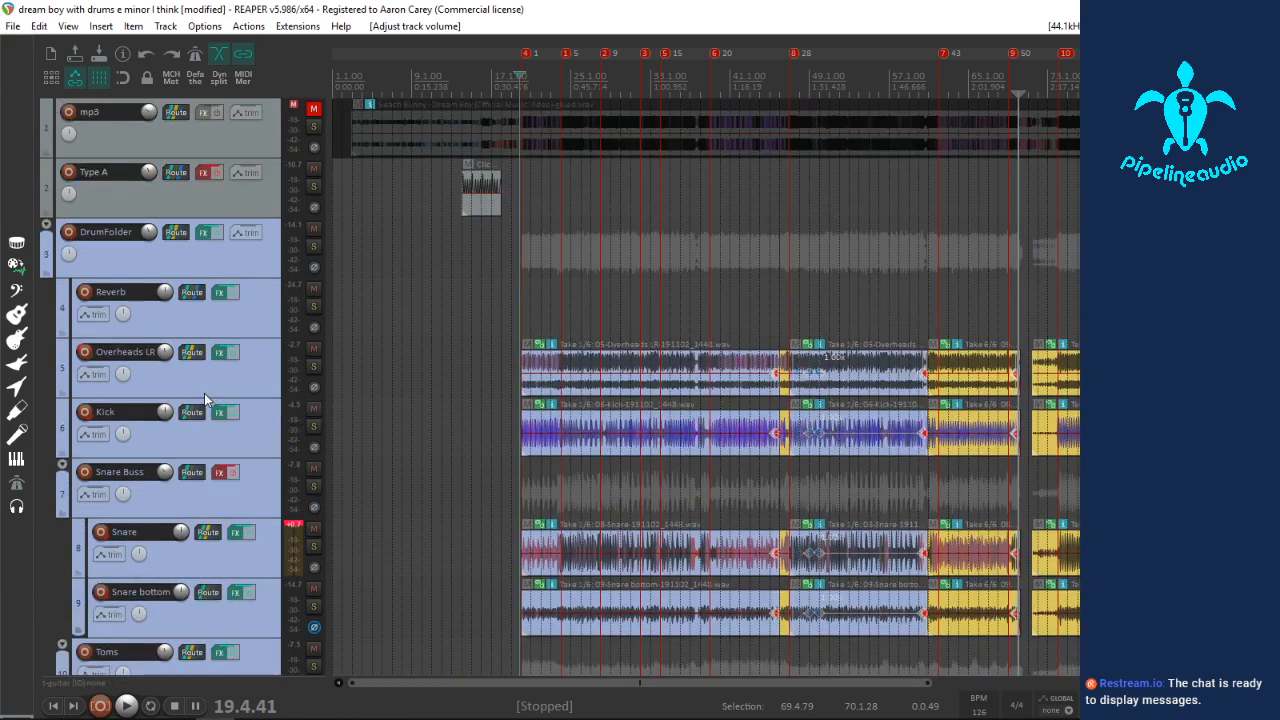
left_click(230, 199)
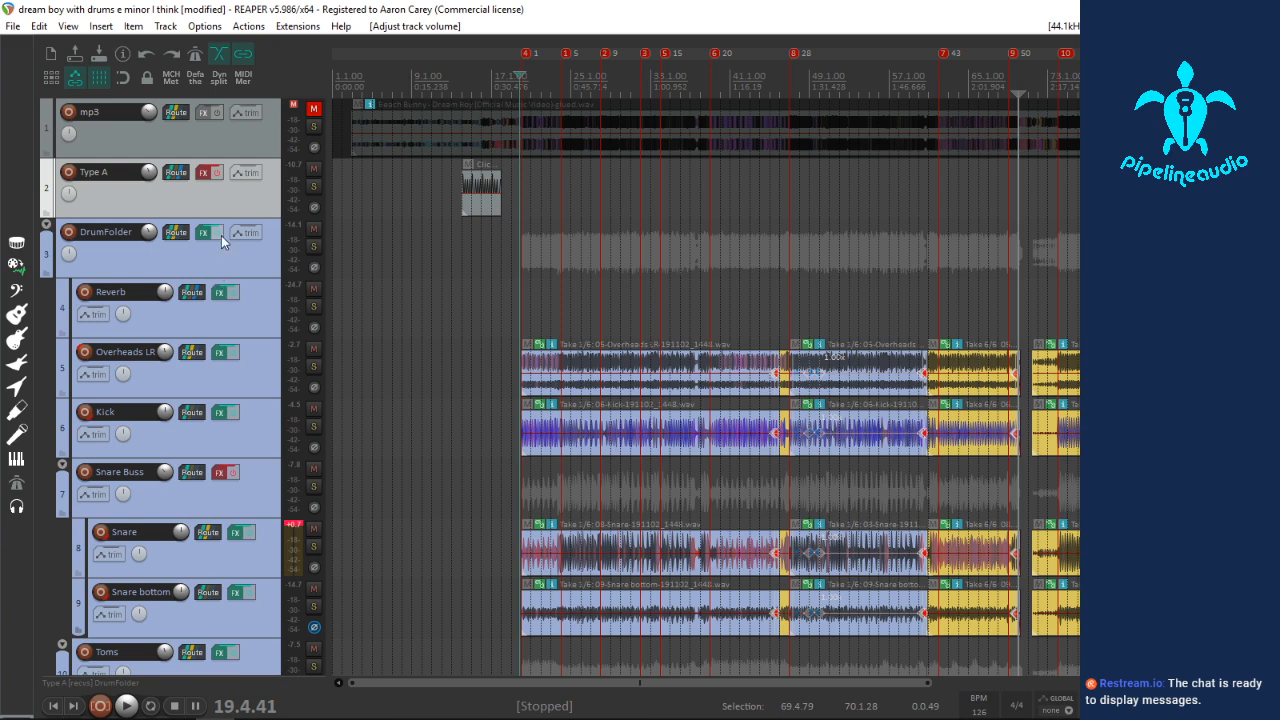
scroll(184, 519, "down", 10)
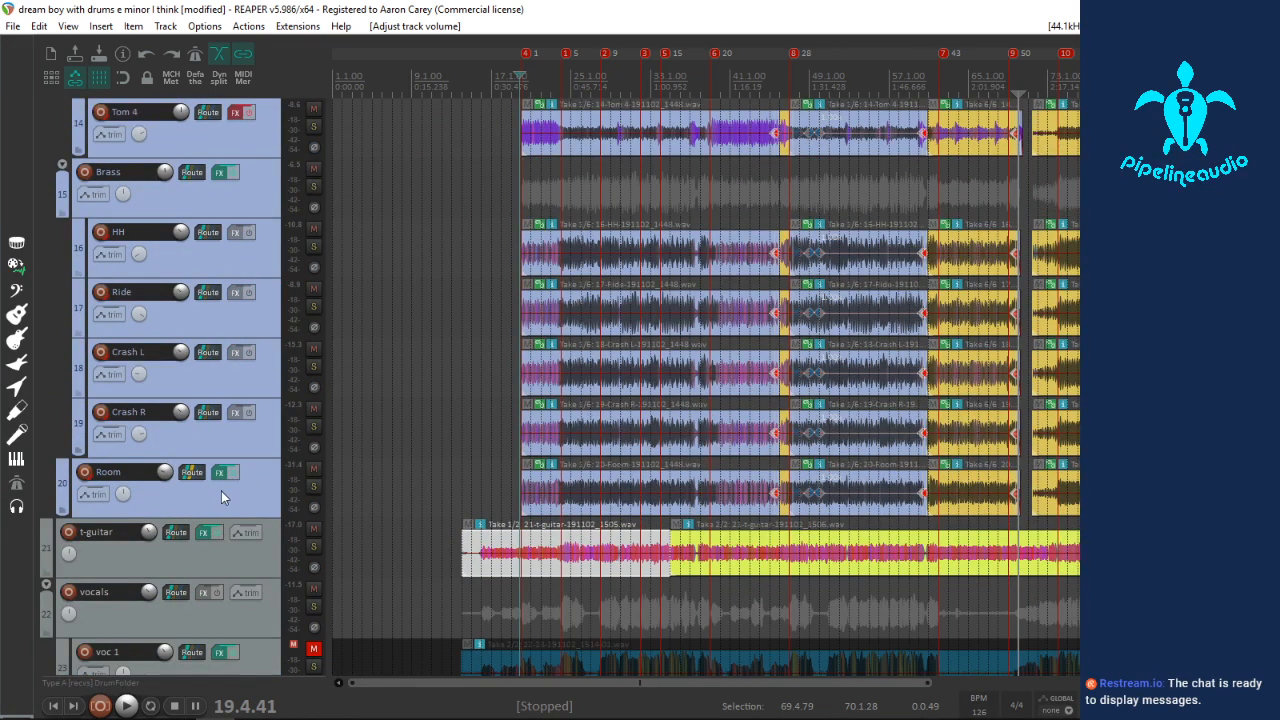
left_click(243, 495, "shift")
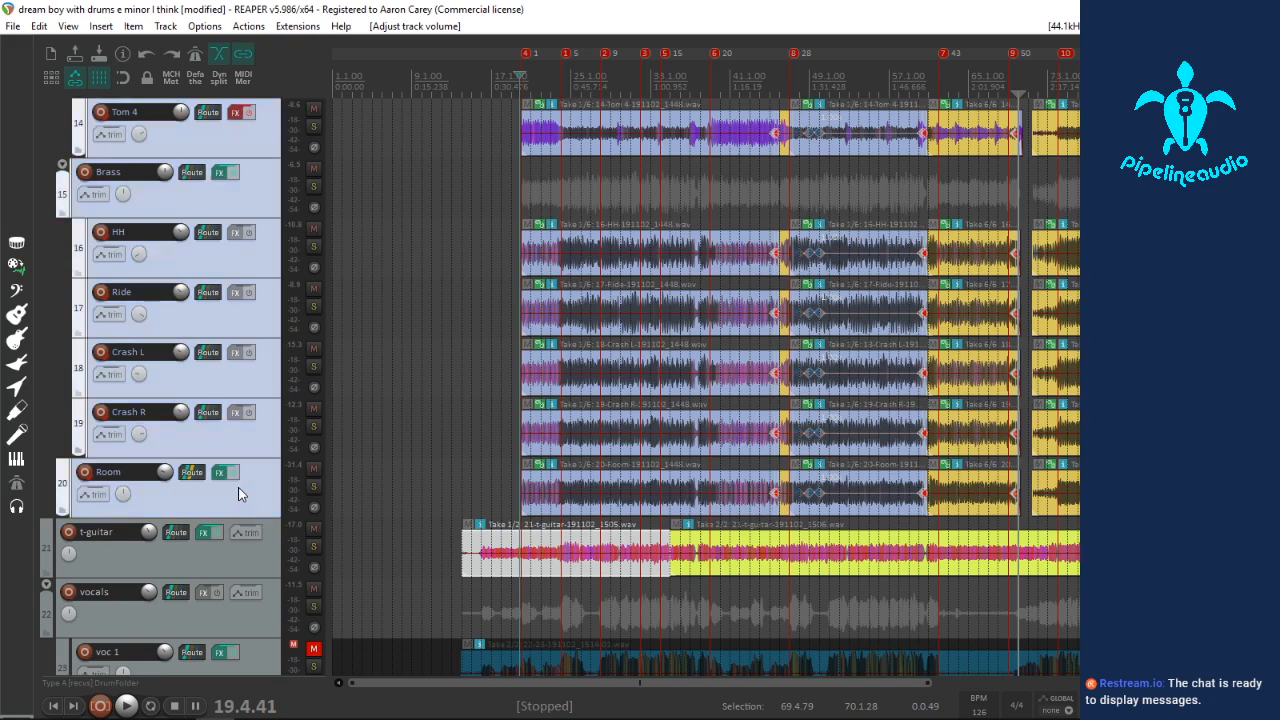
scroll(235, 472, "up", 10)
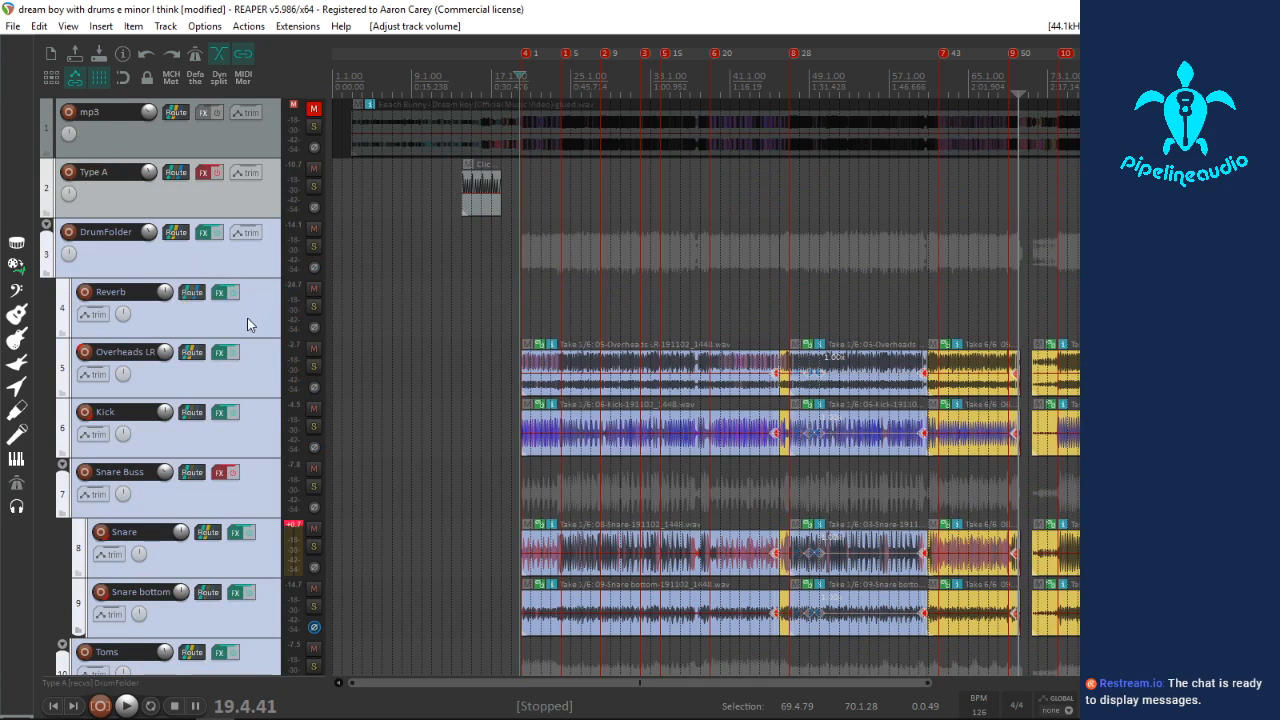
left_click(248, 370)
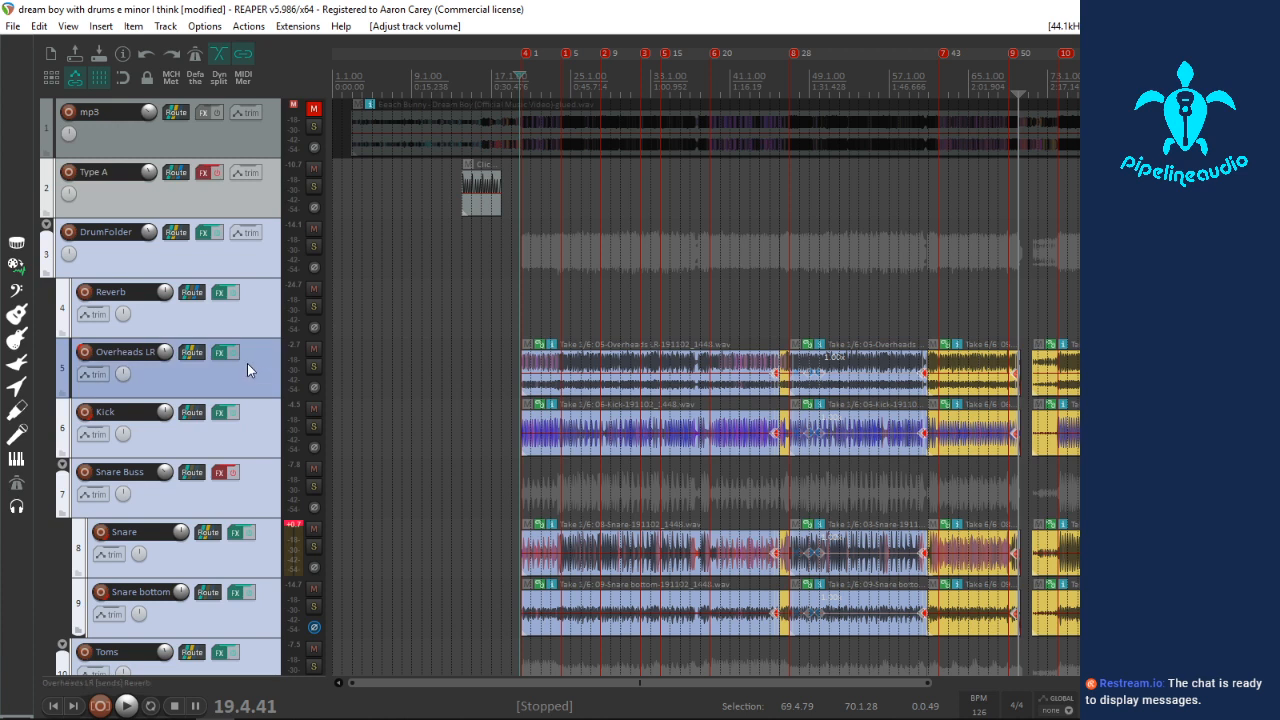
left_click(230, 256, "ctrl")
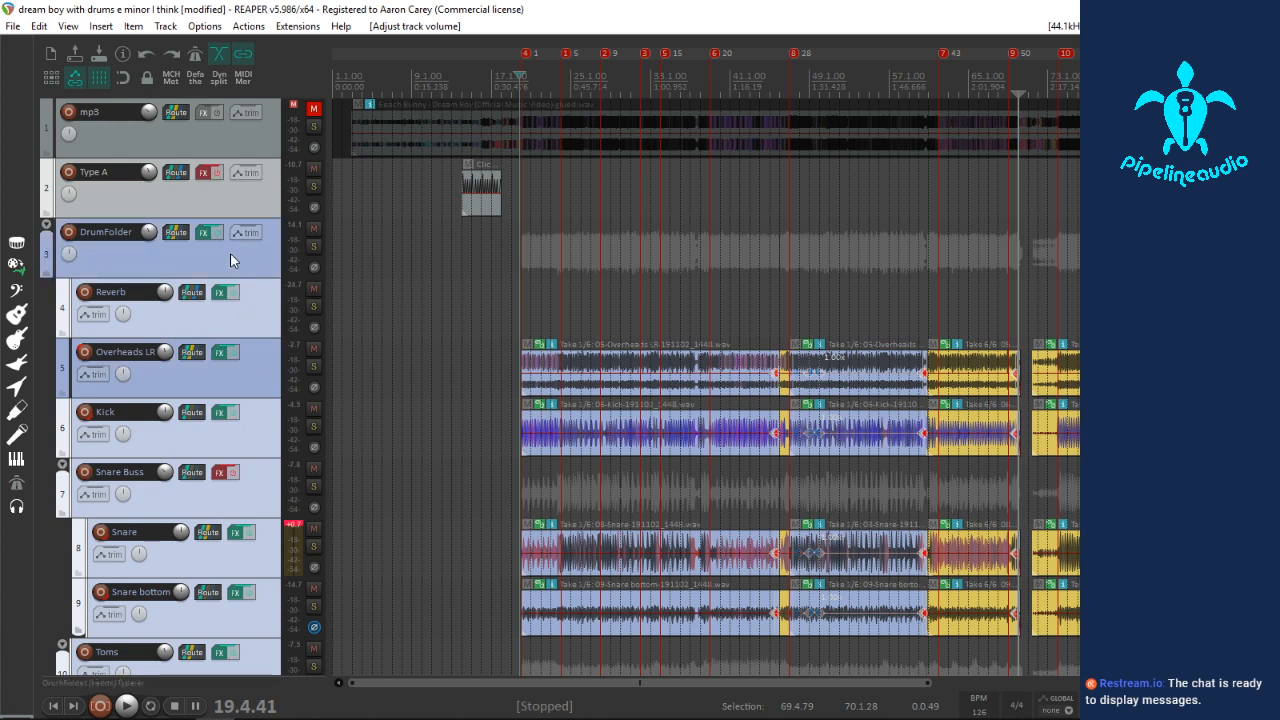
key("ctrl+shift+x")
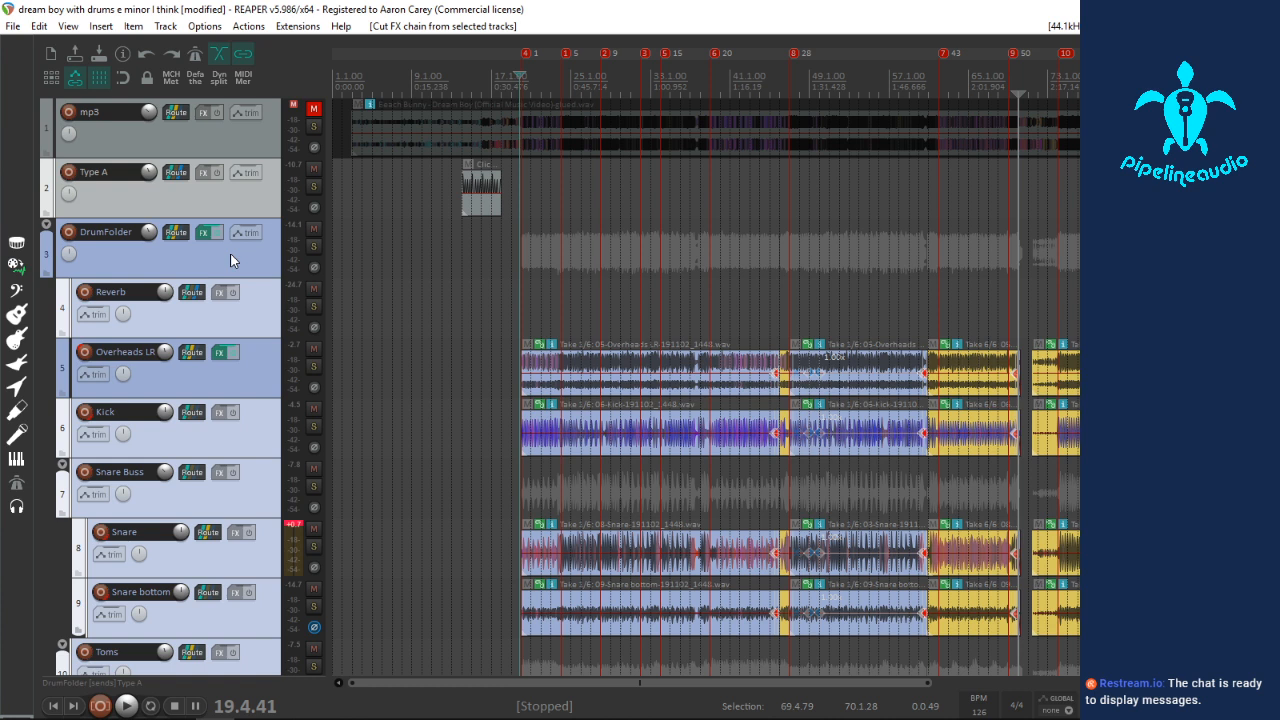
Step: Check the plug-ins in the Overheads LR and DrumFolder FX chains and bypass the DrumFolder effects
left_click(218, 352)
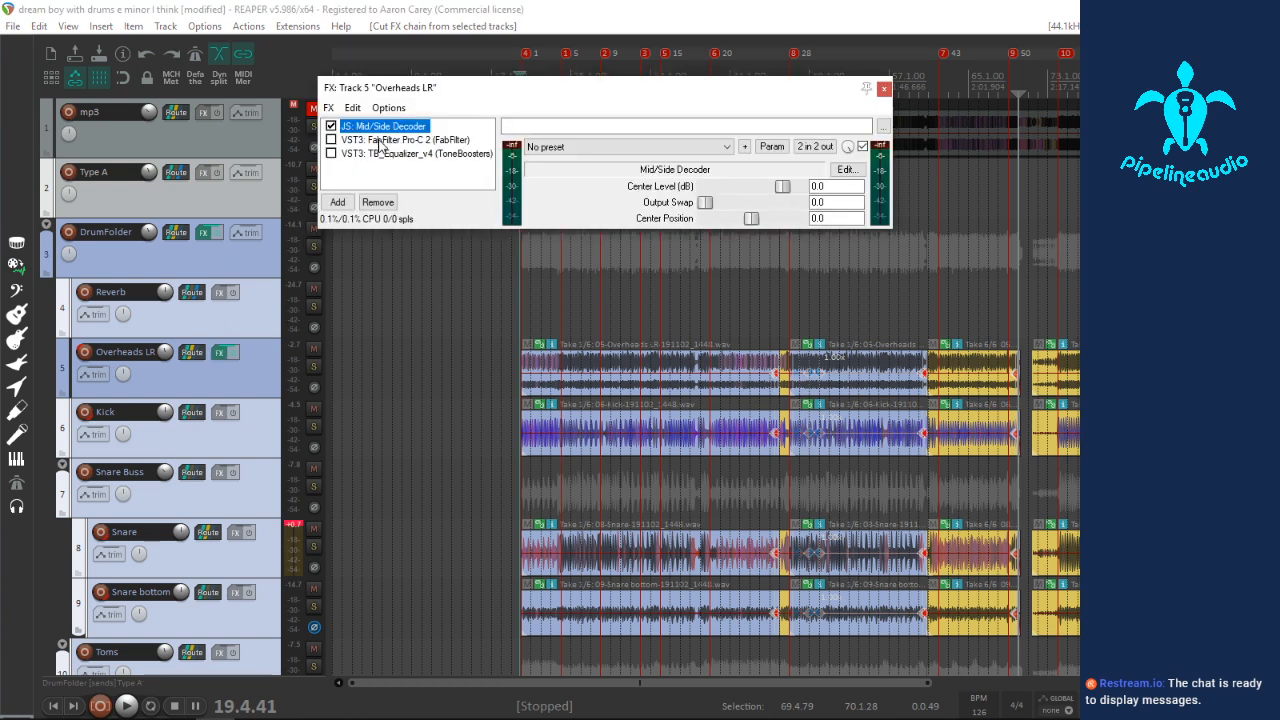
left_click(884, 89)
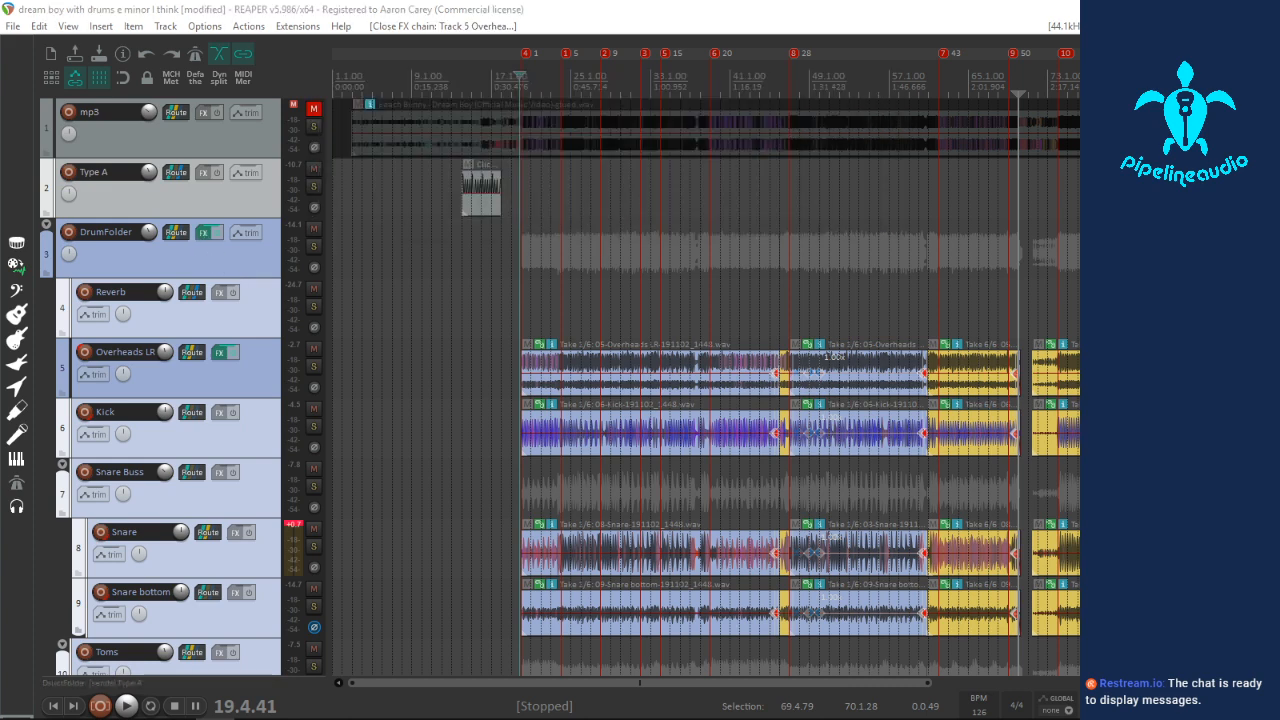
left_click(208, 233)
left_click_drag(109, 149, 257, 143)
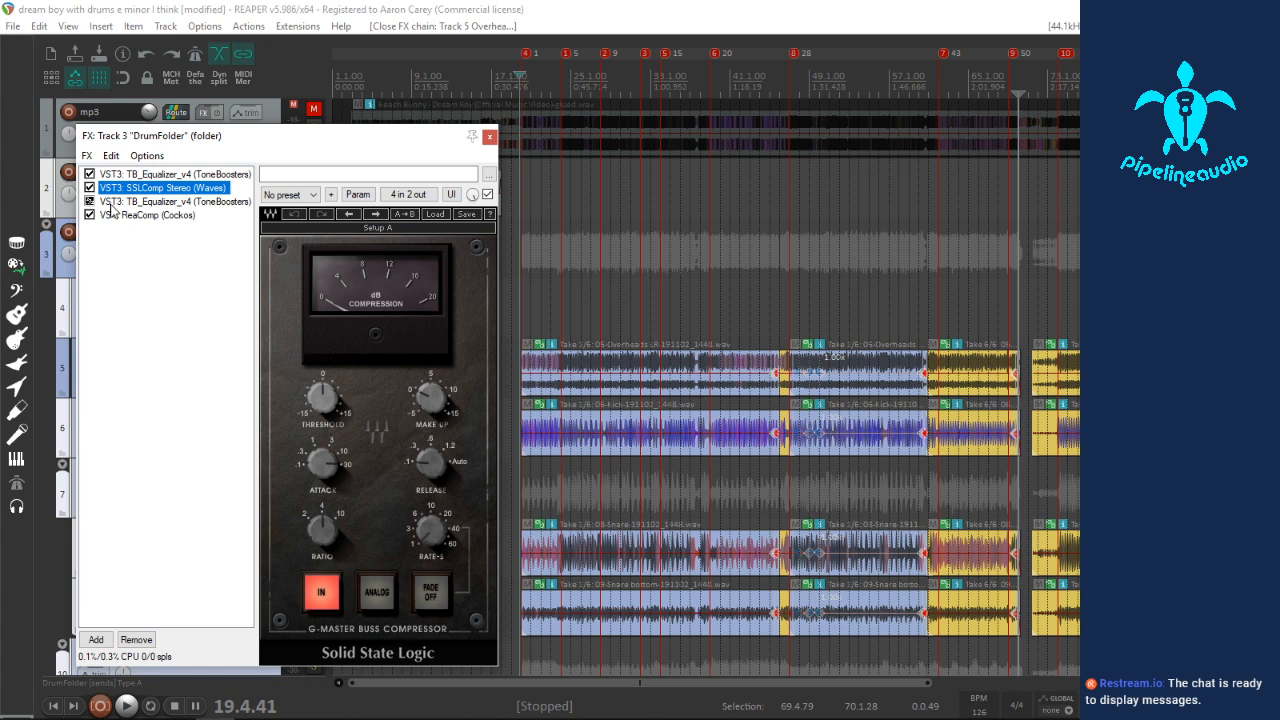
left_click_drag(322, 147, 0, 136)
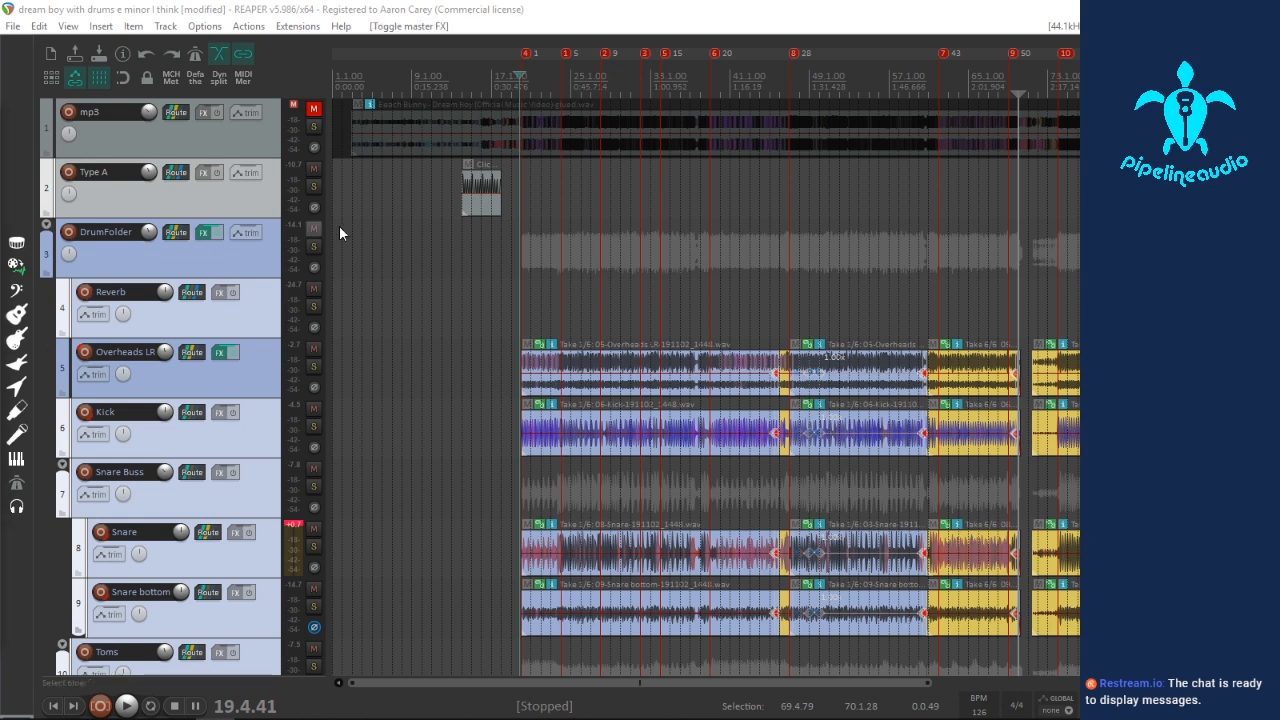
left_click(219, 234)
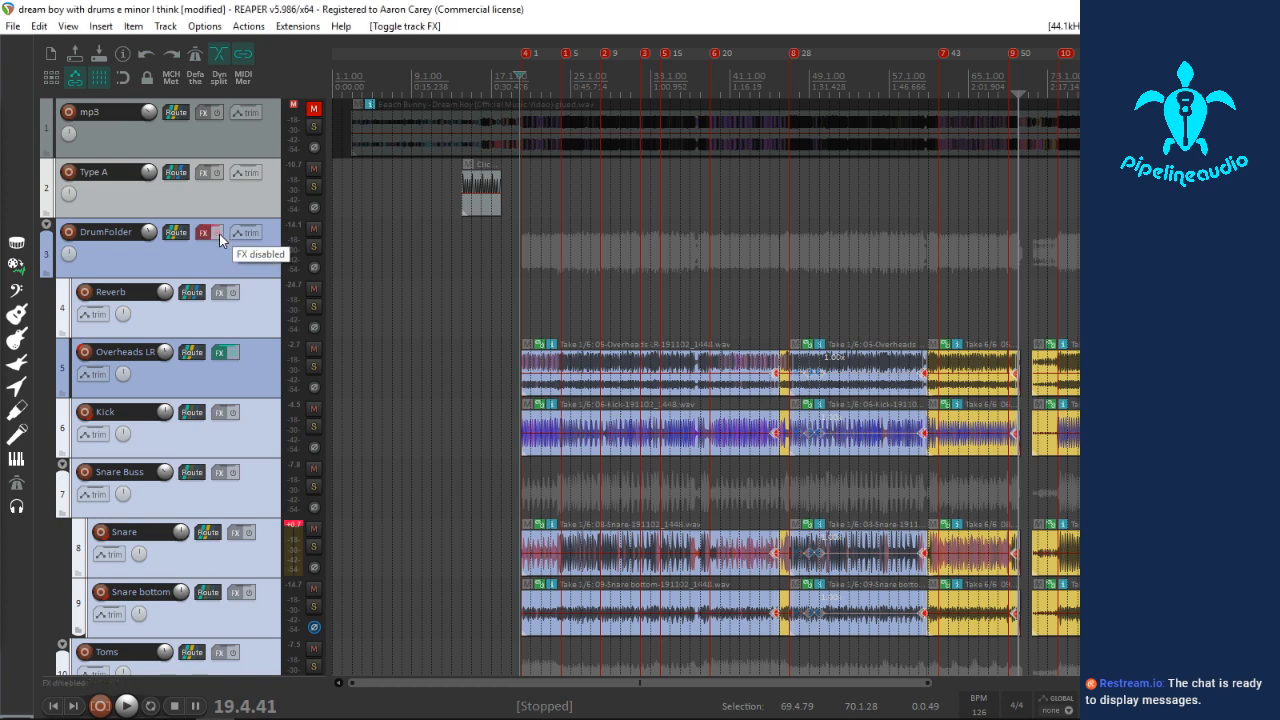
Step: Play the drums from 18.4.48, just before the first drum items, and mute the Type A track
left_click(509, 295)
key("space")
scroll(509, 295, "up", 3)
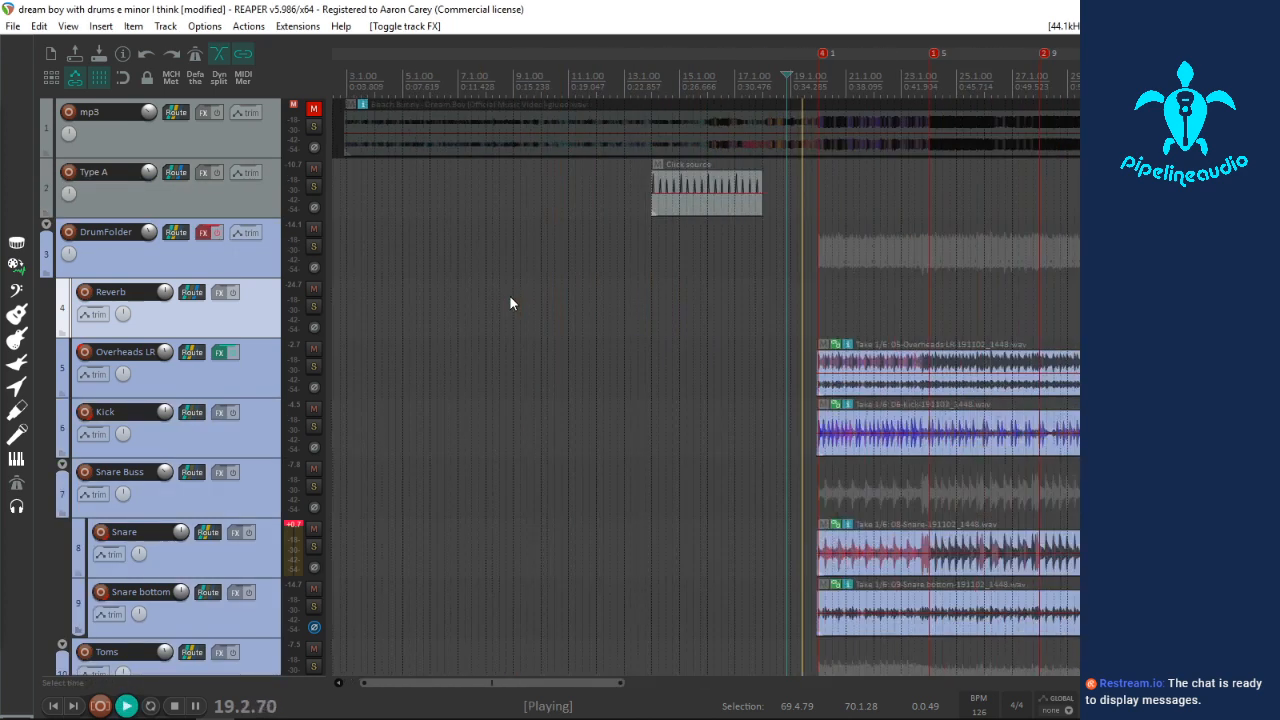
left_click(313, 167)
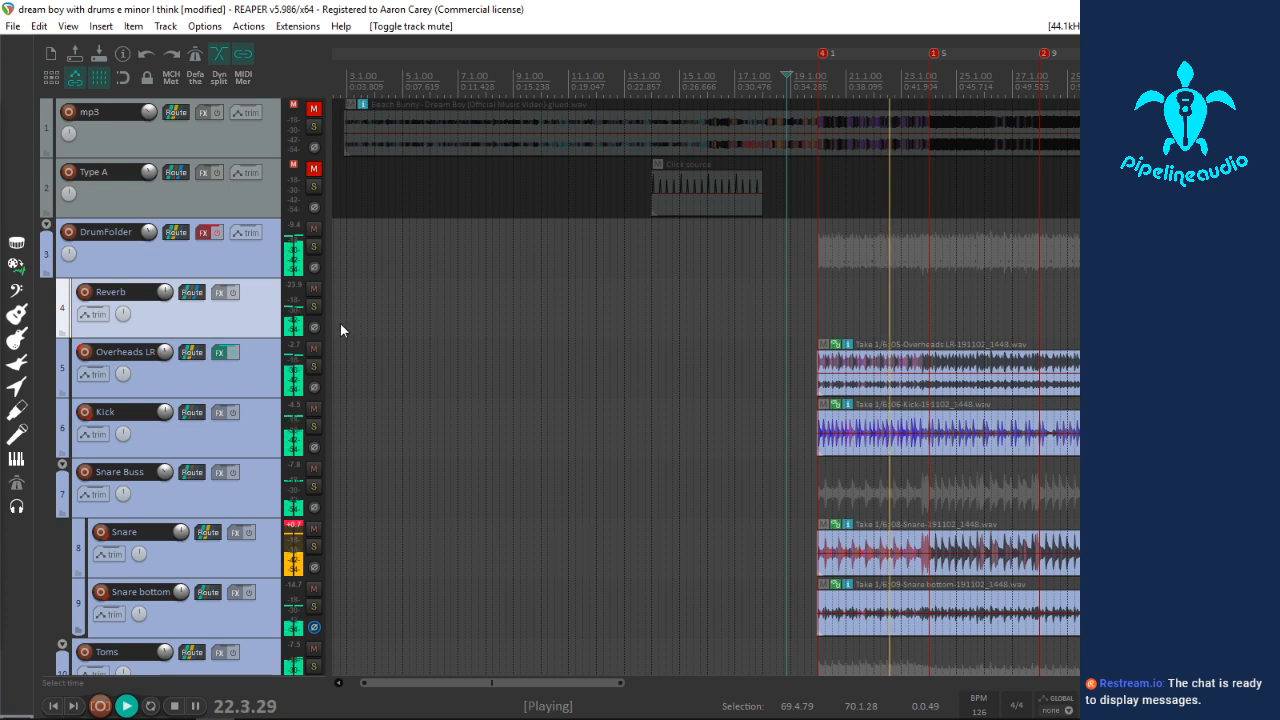
Step: Solo the Kick track and listen to it on its own
left_click(314, 428)
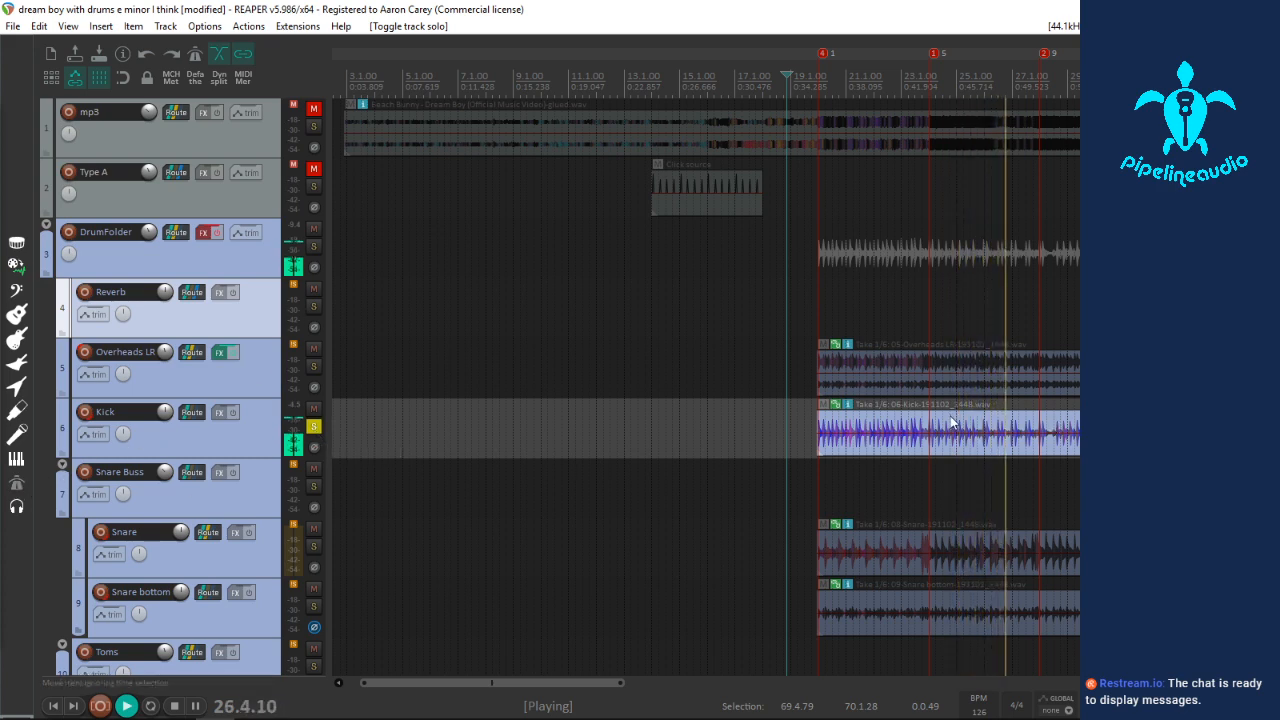
scroll(929, 434, "down", 4)
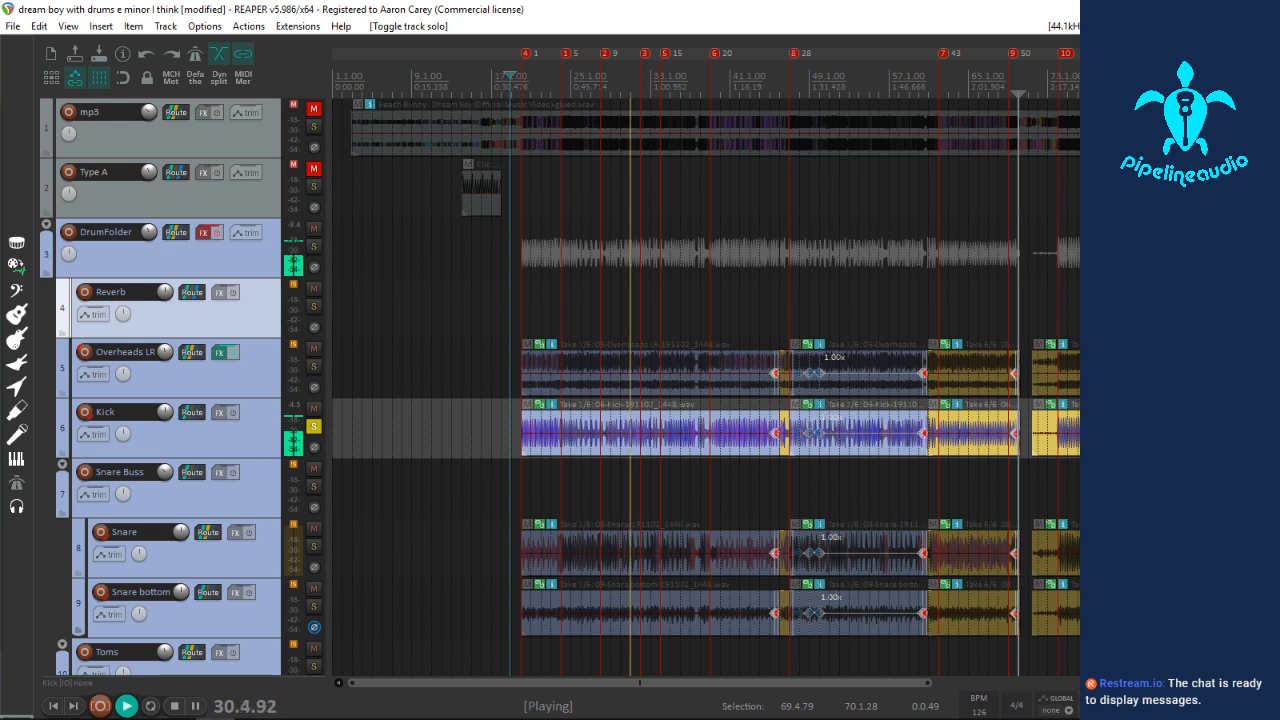
key("space")
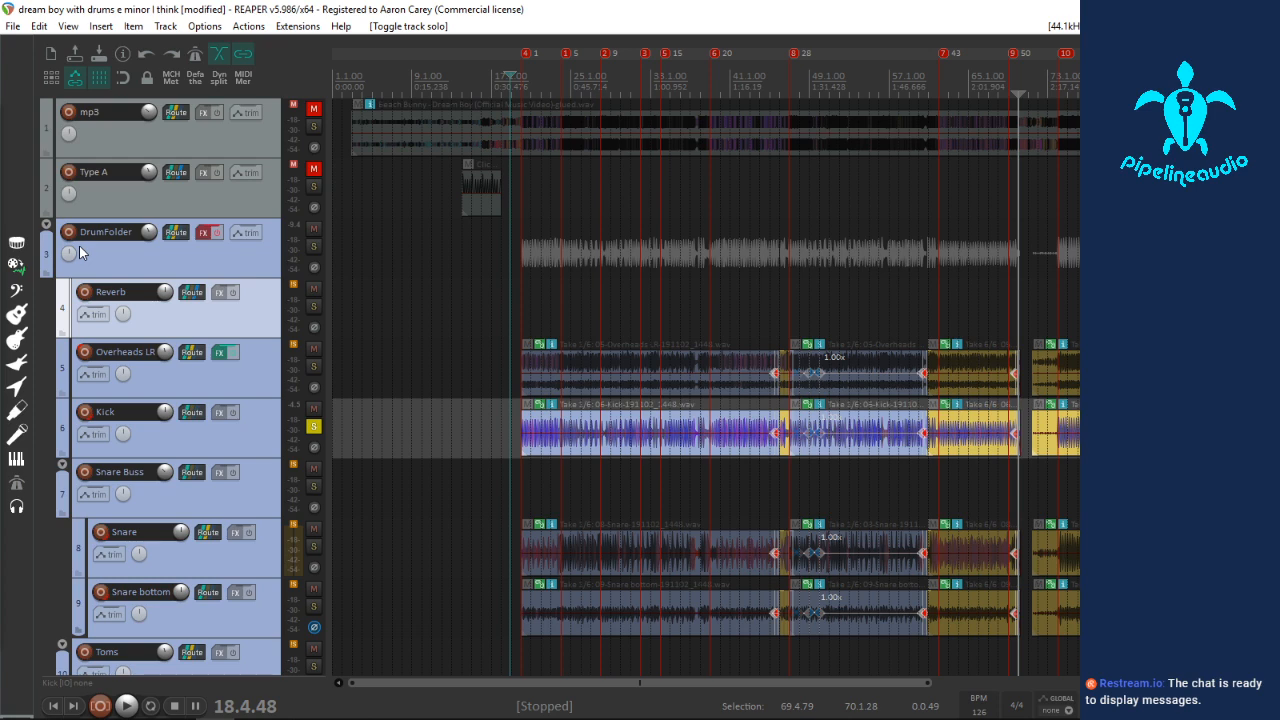
Step: Place the edit cursor at 20.1.00 near the start of the first kick item and play the soloed kick from there
left_click(533, 452)
scroll(530, 446, "up", 8)
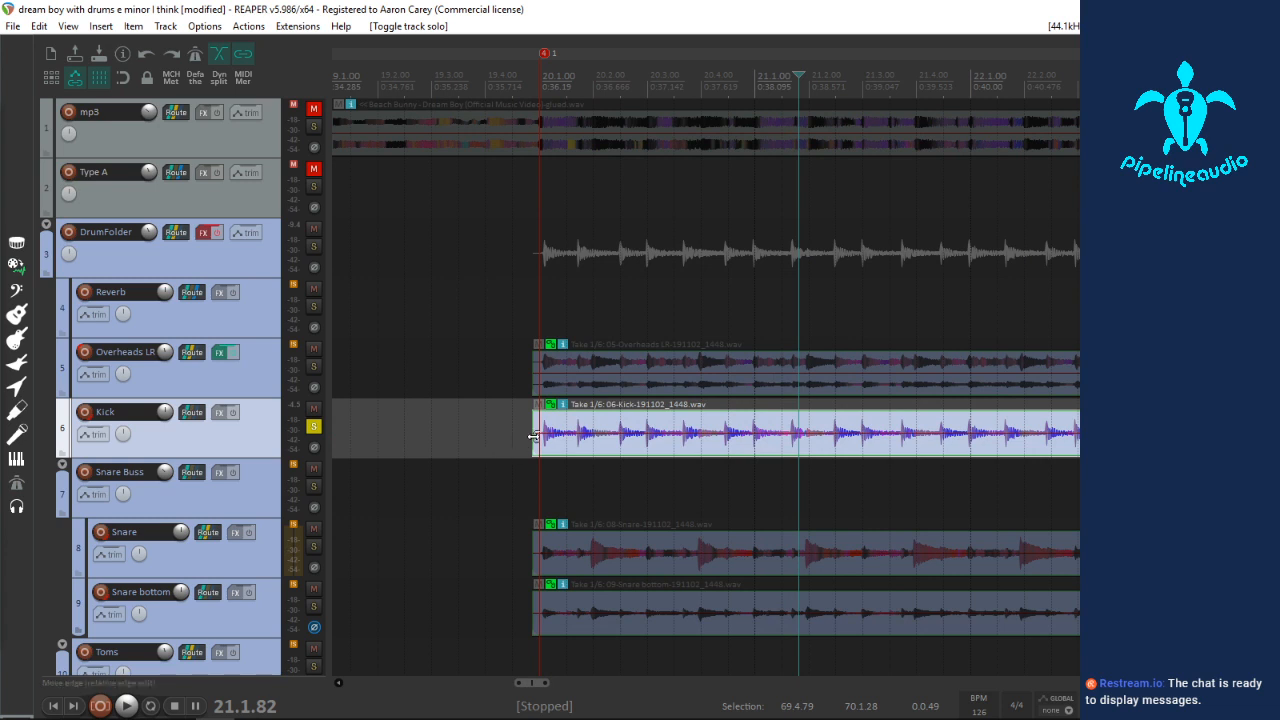
left_click(544, 447)
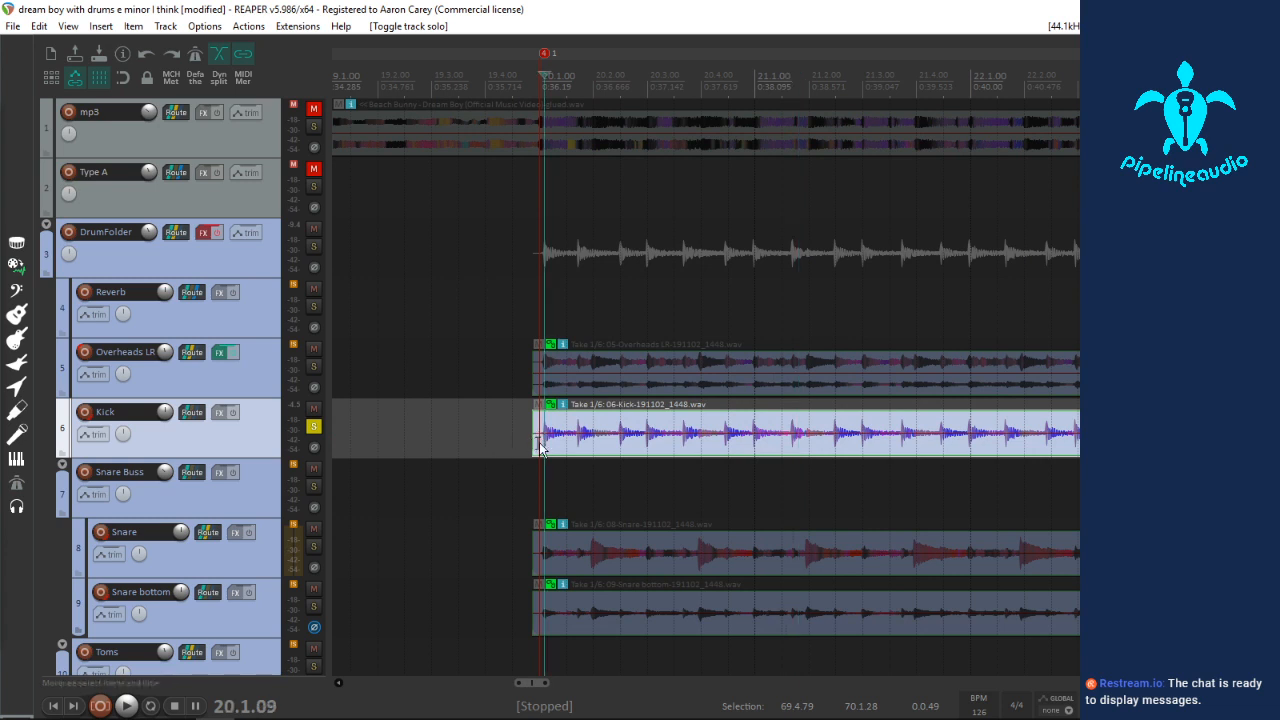
left_click(537, 442)
key("space")
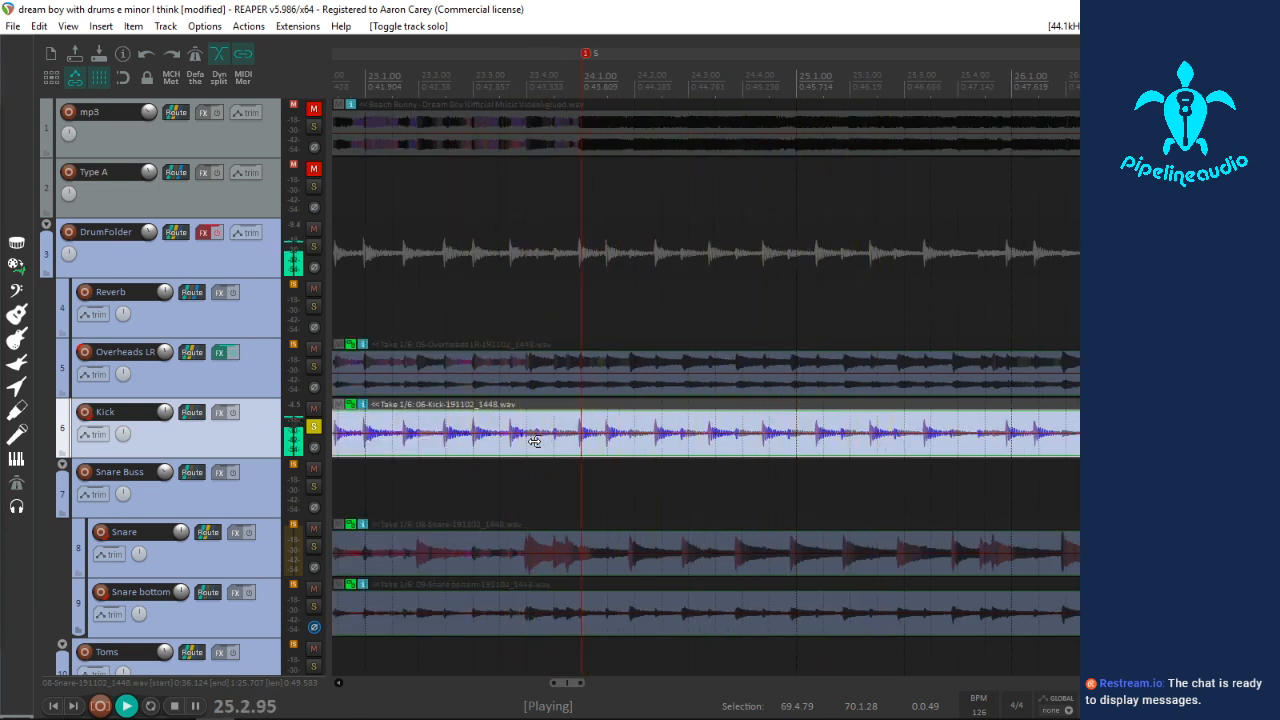
key("space")
scroll(563, 438, "down", 3)
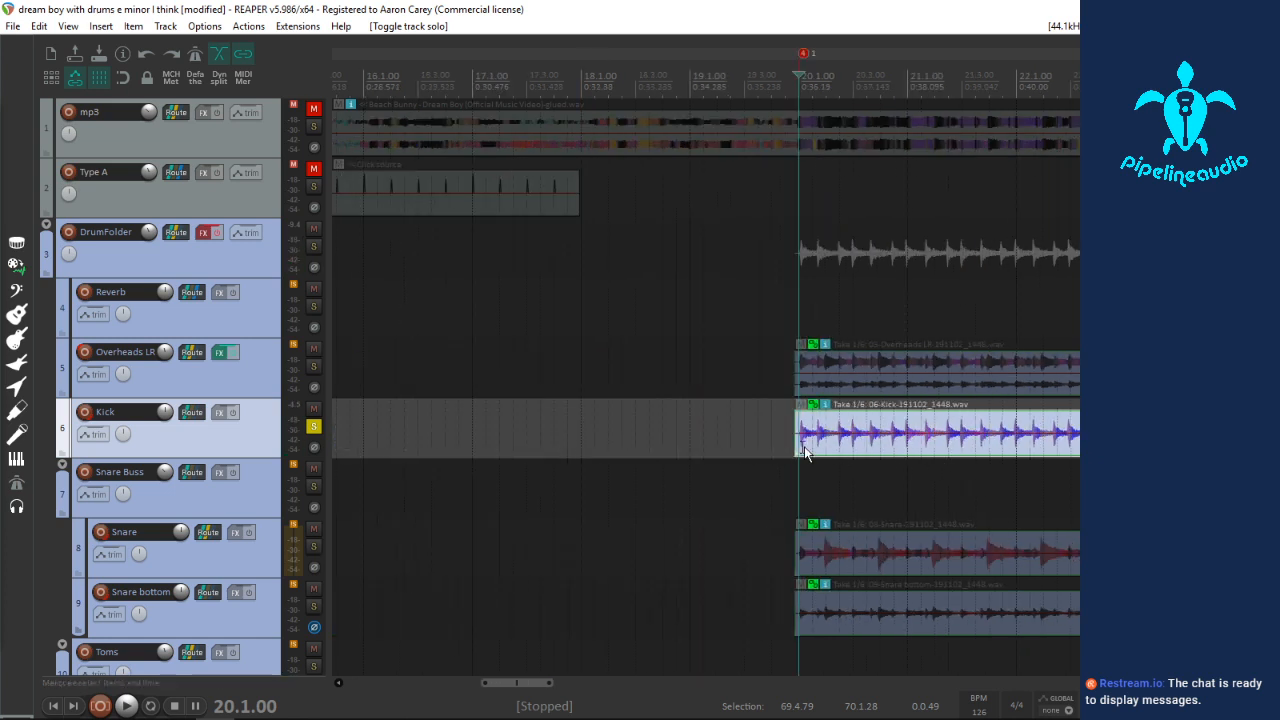
Step: Add the VST3 Multi Band Gate (aixdsp) to the Kick track's FX chain
left_click(217, 416)
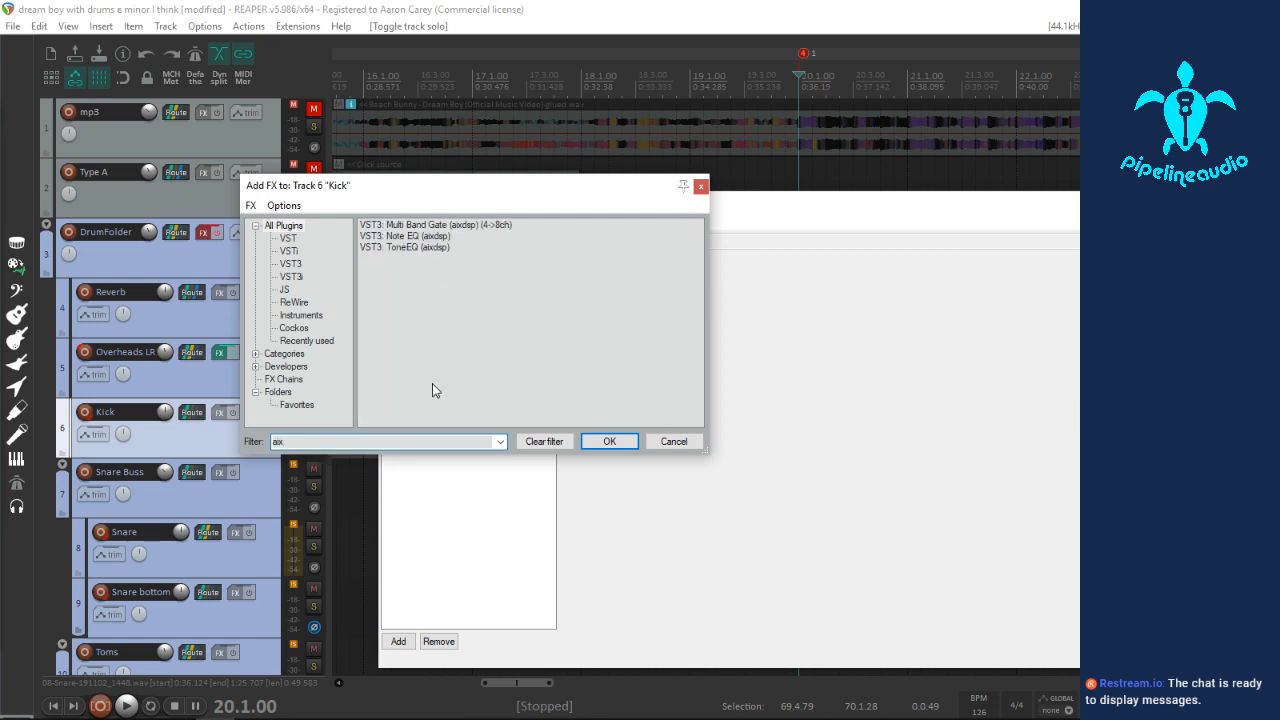
left_click(399, 225)
double_click(399, 226)
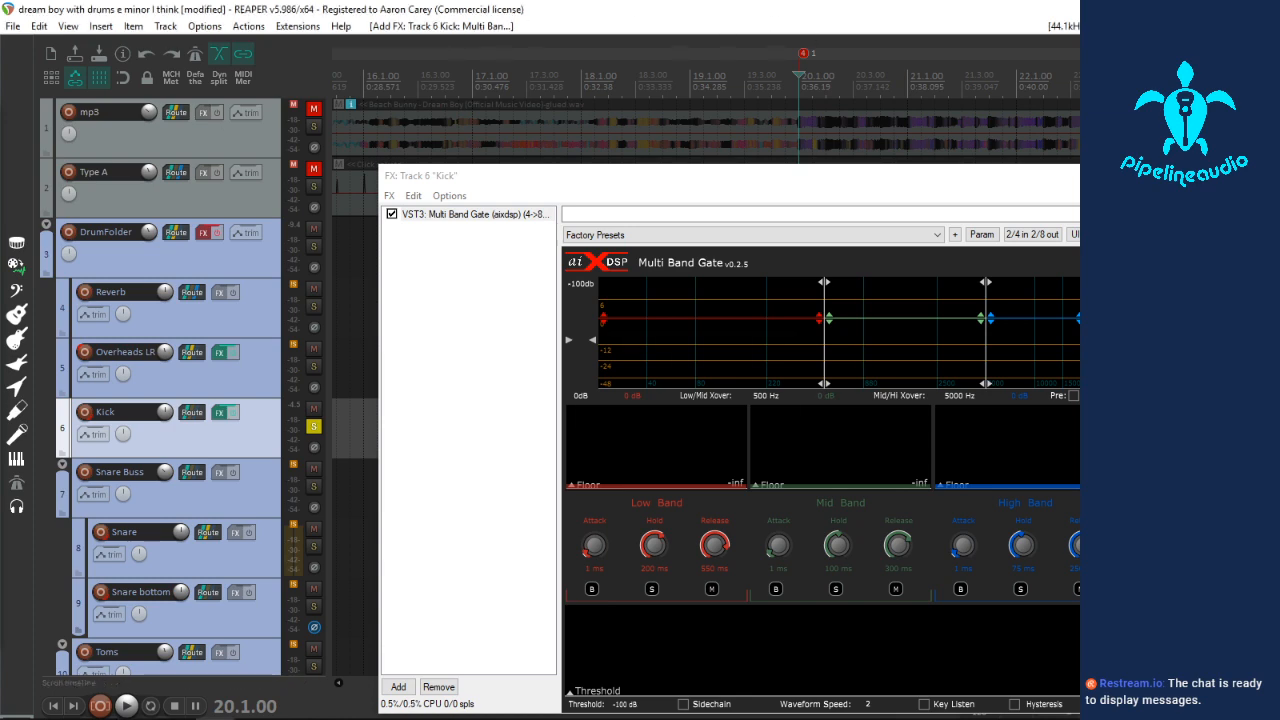
Step: Close REAPER, saving the project changes, and start it again with the same project
left_click(1264, 9)
left_click(636, 416)
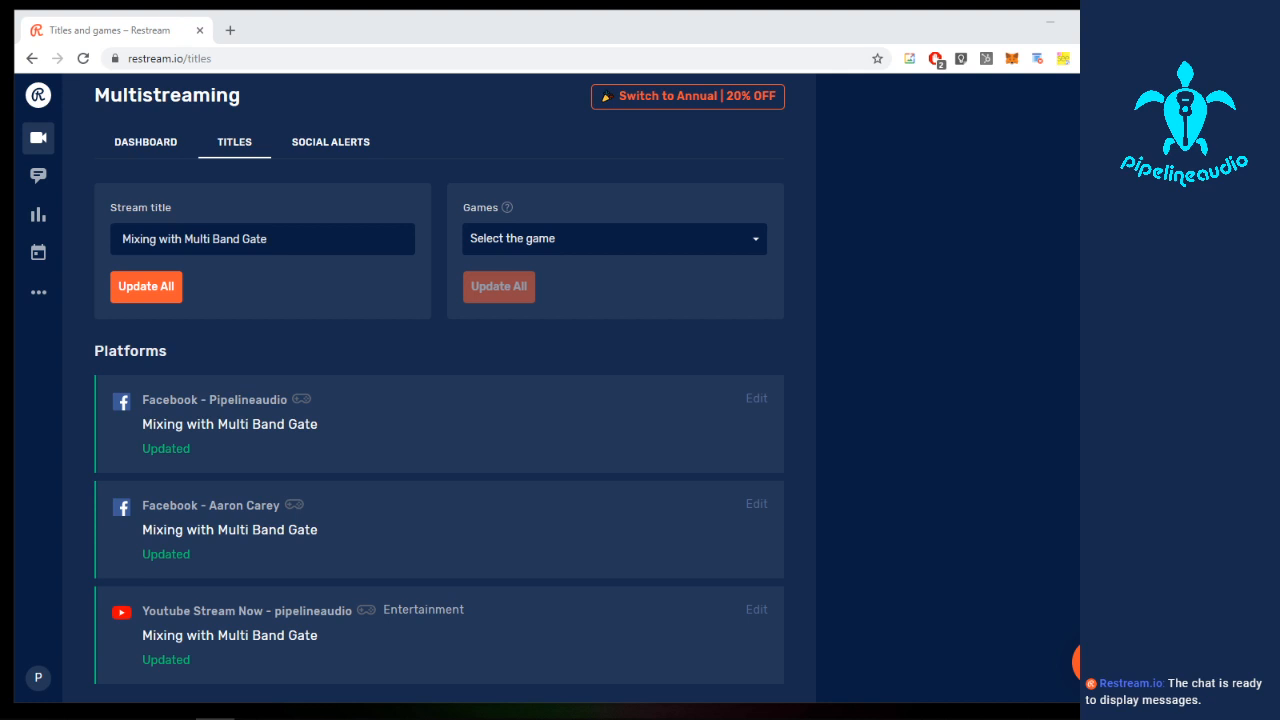
left_click(215, 718)
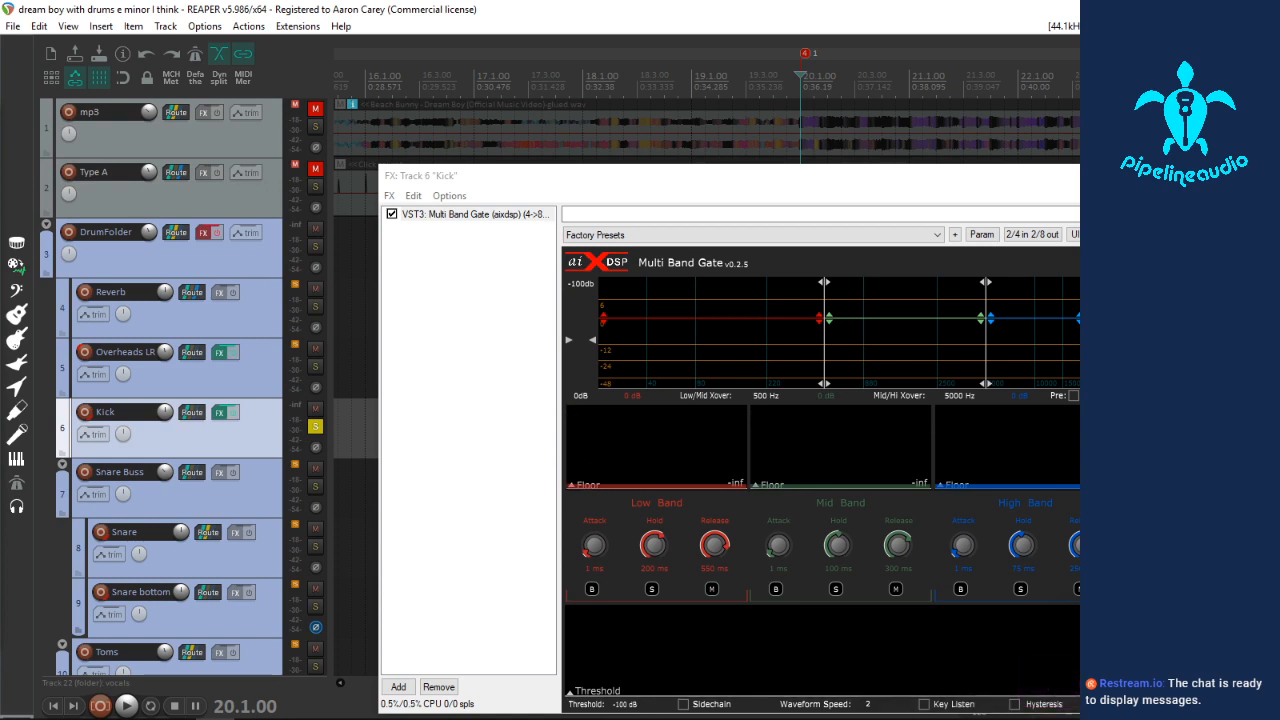
Step: Start playback, unsolo the Kick track to hear all the drums, and close the Kick's FX window
key("space")
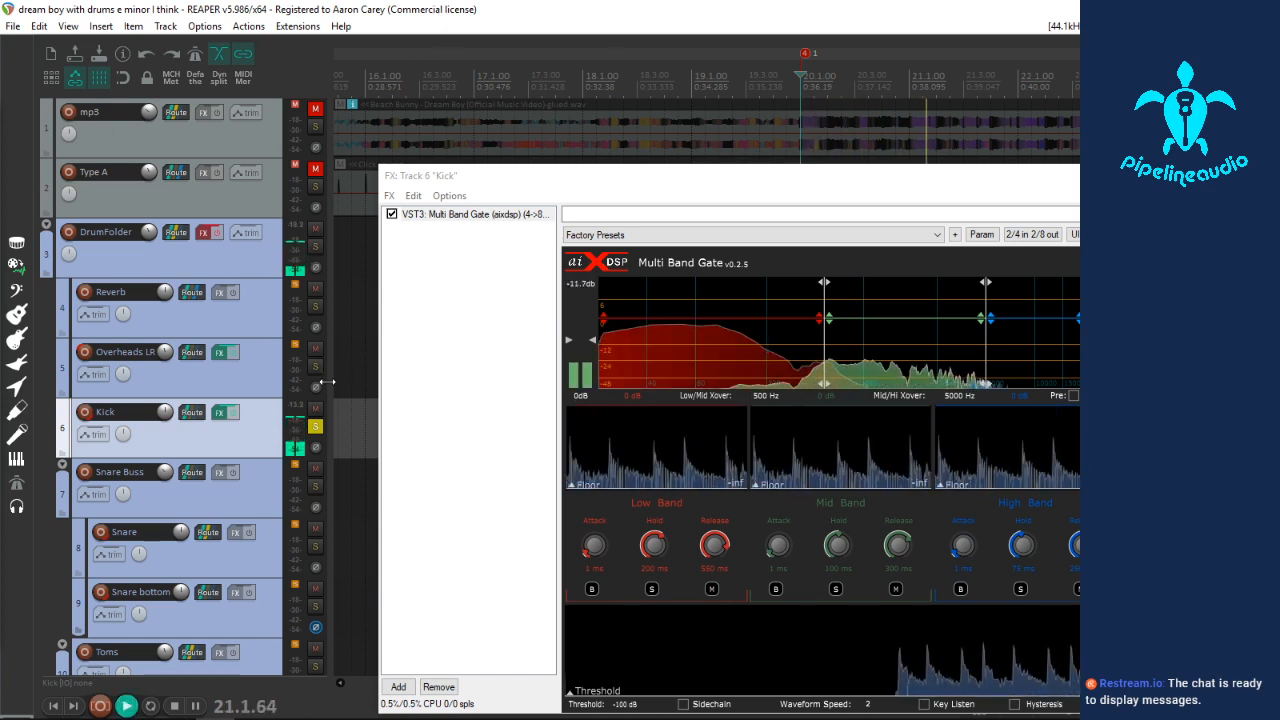
left_click(315, 426)
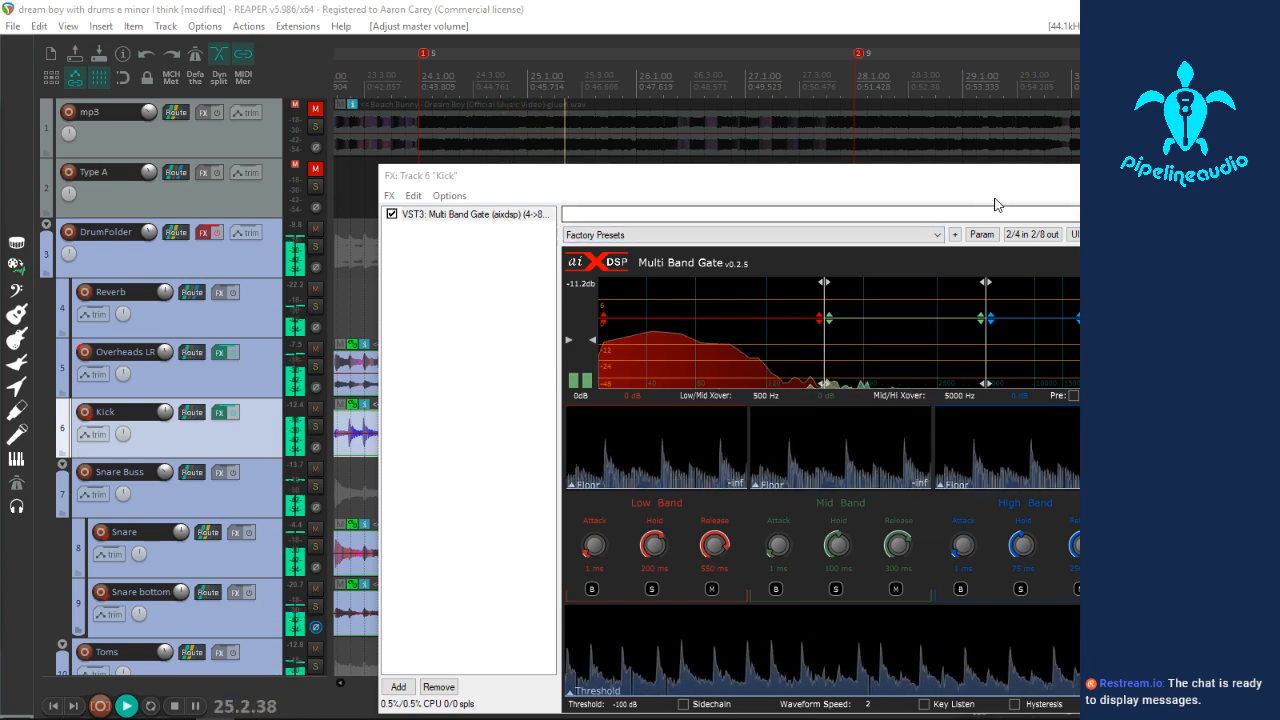
left_click(1108, 175)
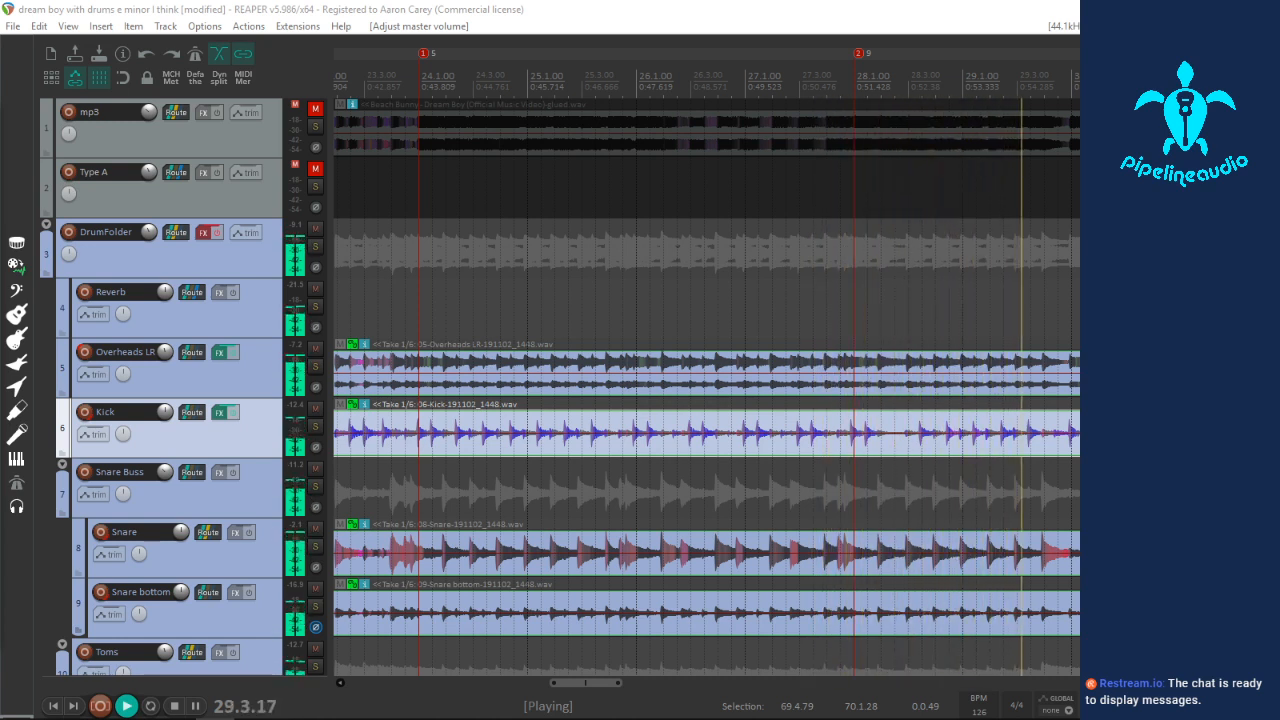
key("space")
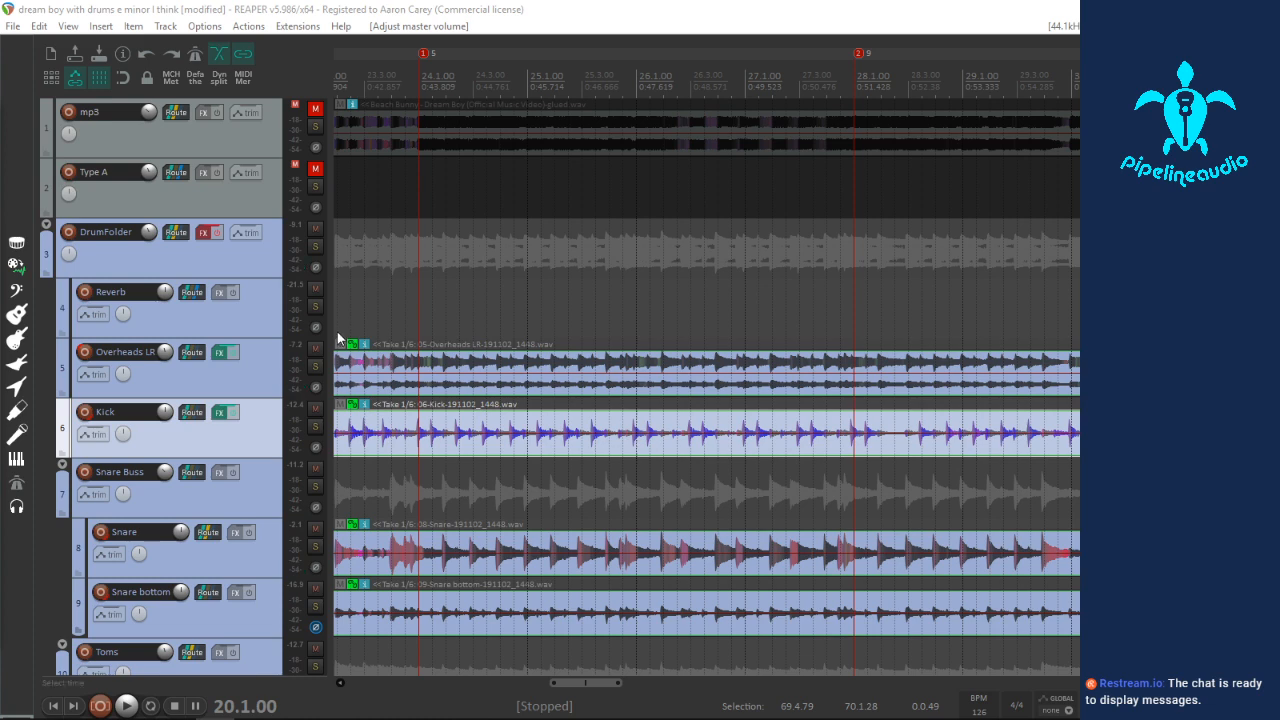
Step: Play the full drums from 20.1.00 and reset the DrumFolder track's volume to its default
left_click(364, 322)
key("space")
scroll(395, 321, "down", 3)
left_click(659, 306)
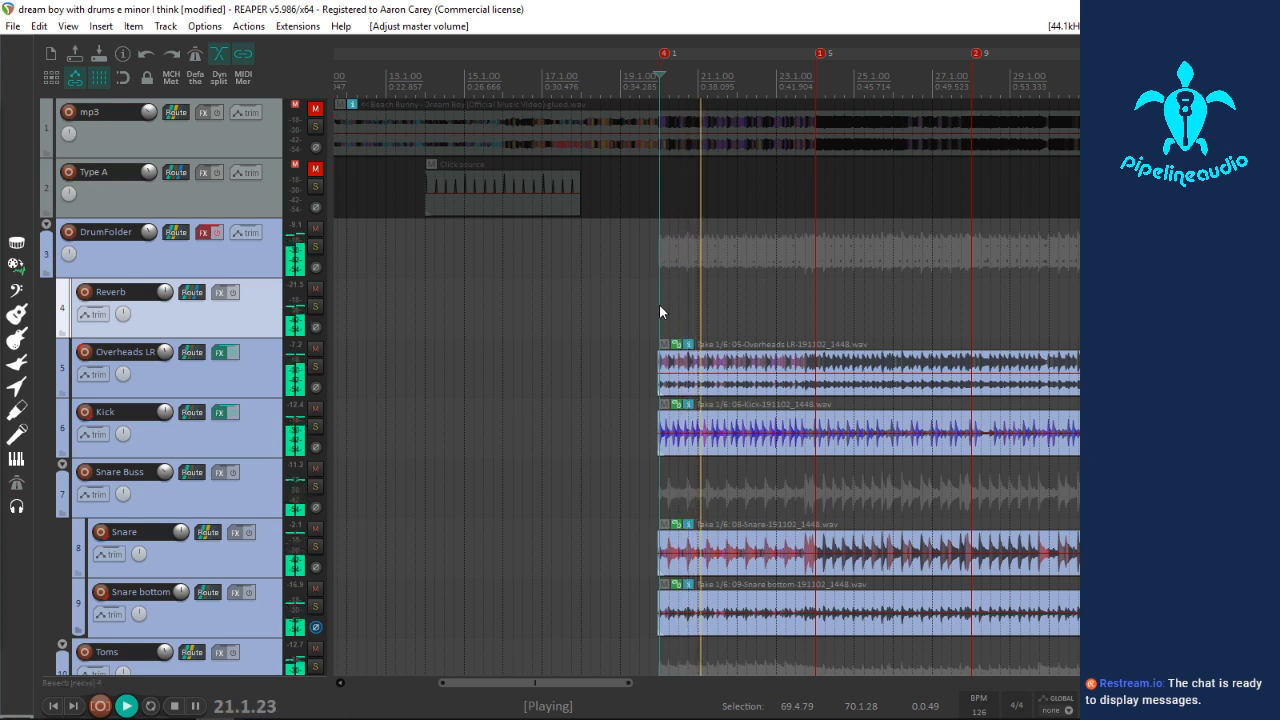
double_click(150, 236)
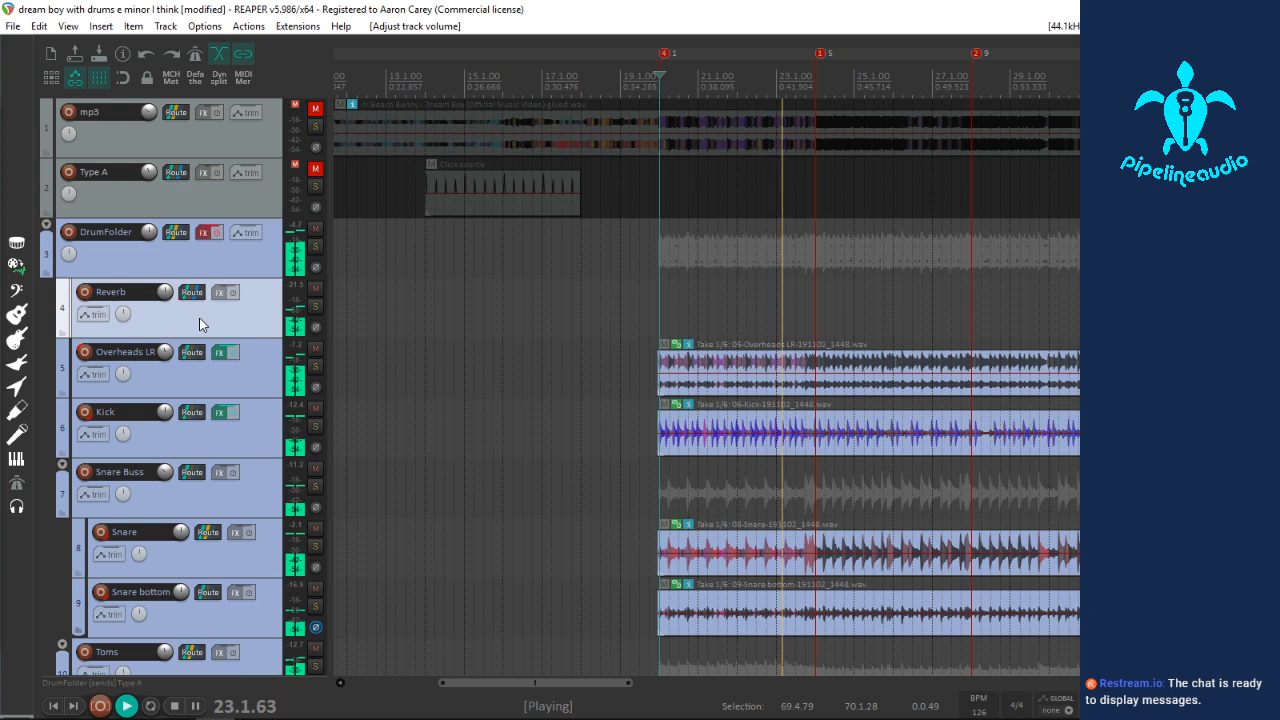
key("space")
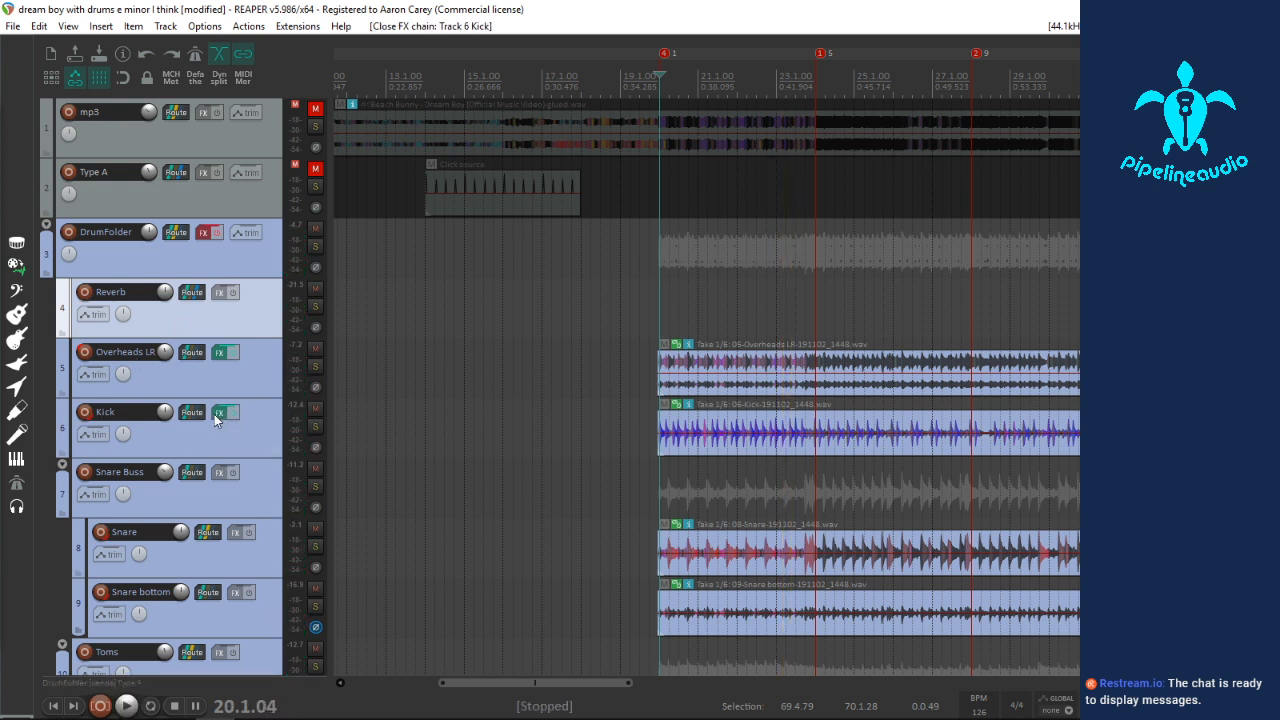
Step: Reopen the Kick's Multi Band Gate and make a repeating time selection from 20.1.03 to 22.4.83 over the drum items
left_click(216, 414)
left_click_drag(2, 245, 507, 140)
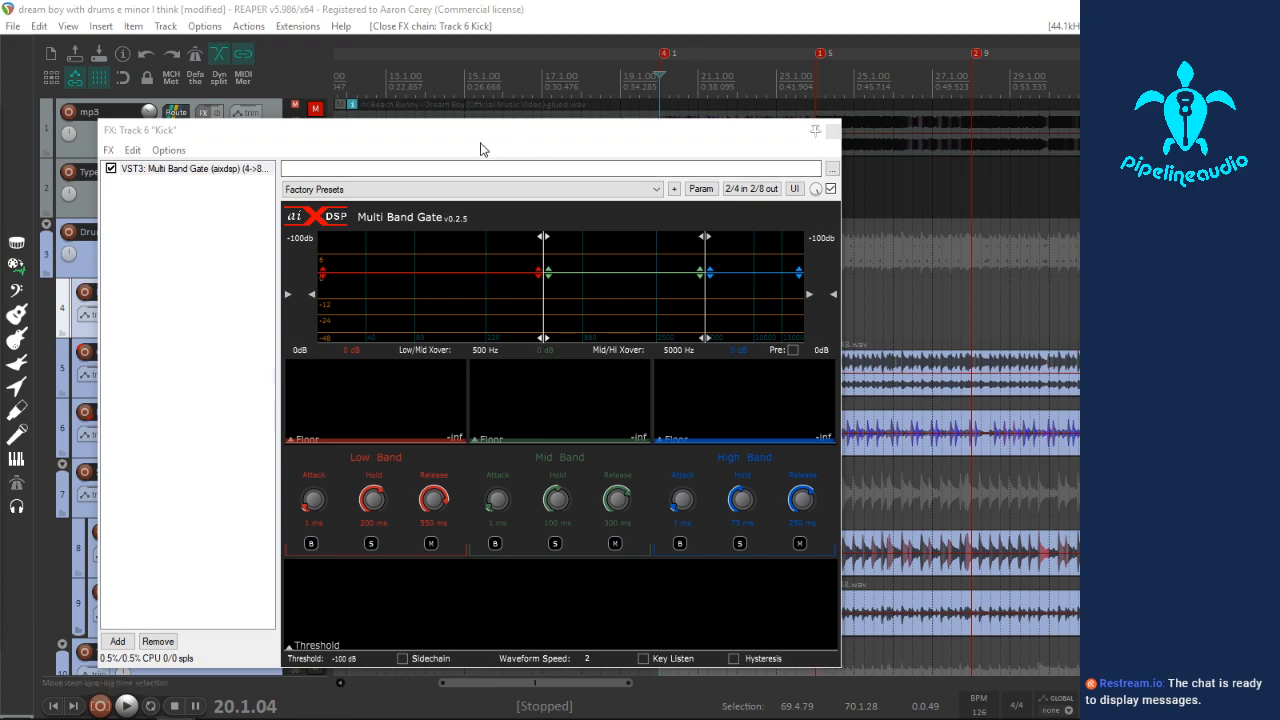
left_click_drag(468, 149, 185, 96)
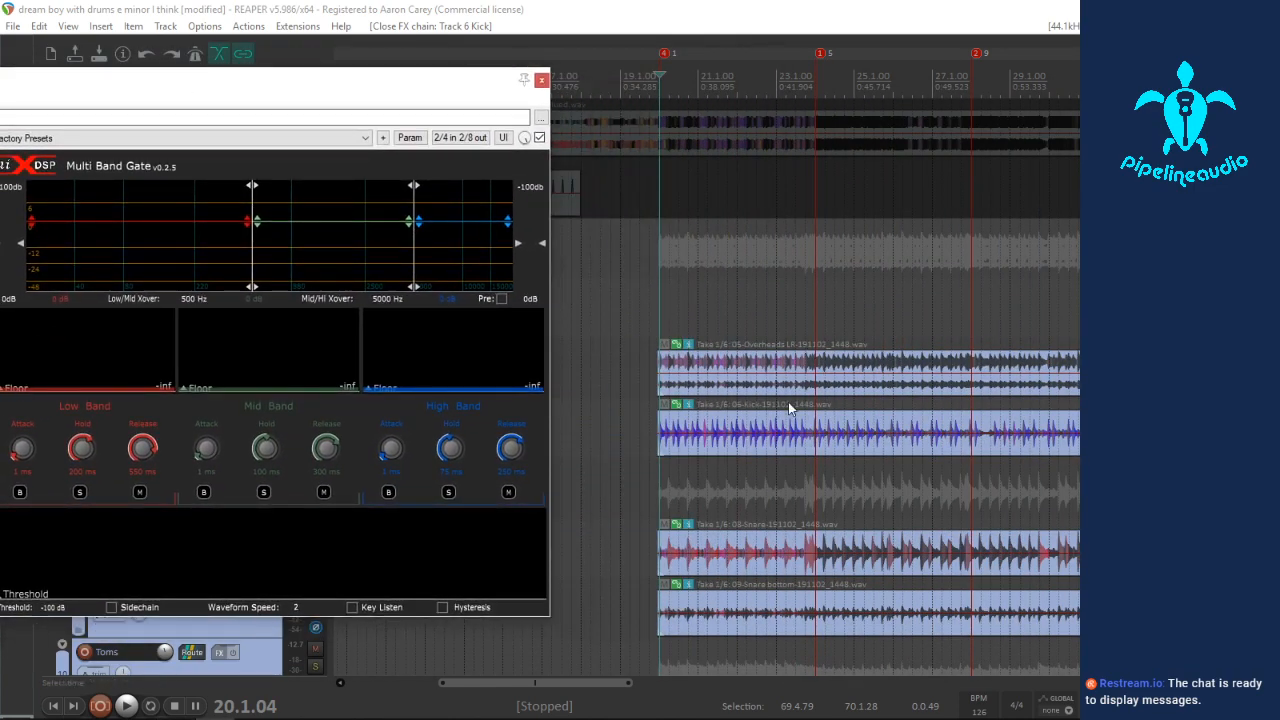
left_click(679, 433)
scroll(679, 430, "up", 5)
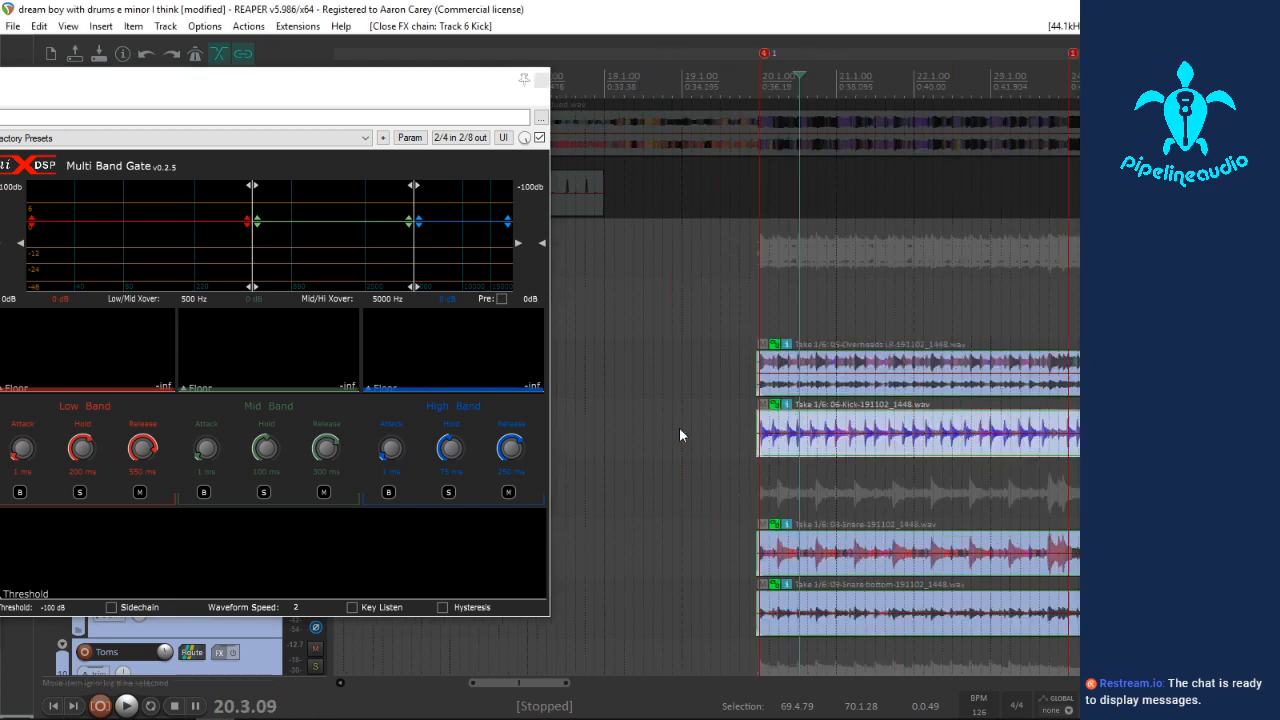
scroll(706, 444, "down", 2)
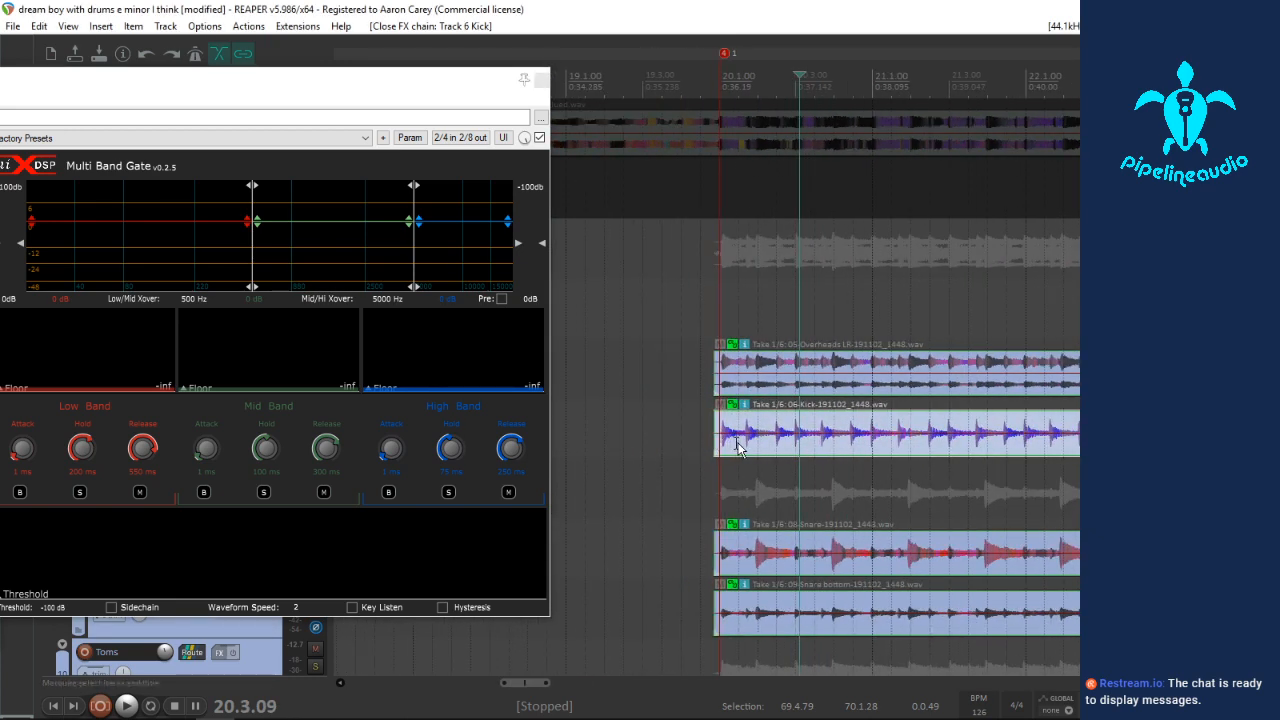
left_click_drag(719, 444, 1194, 445)
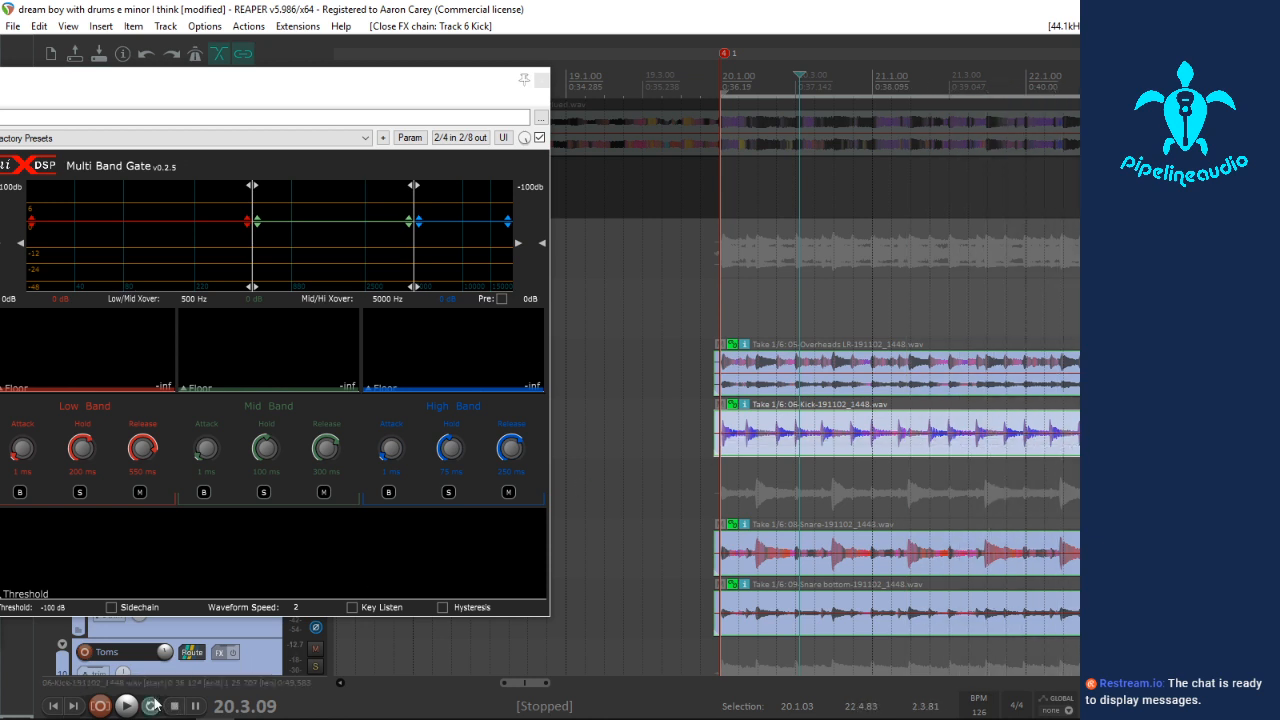
Step: Solo the Kick track and play the looped section with its Multi Band Gate window open
left_click_drag(177, 88, 669, 132)
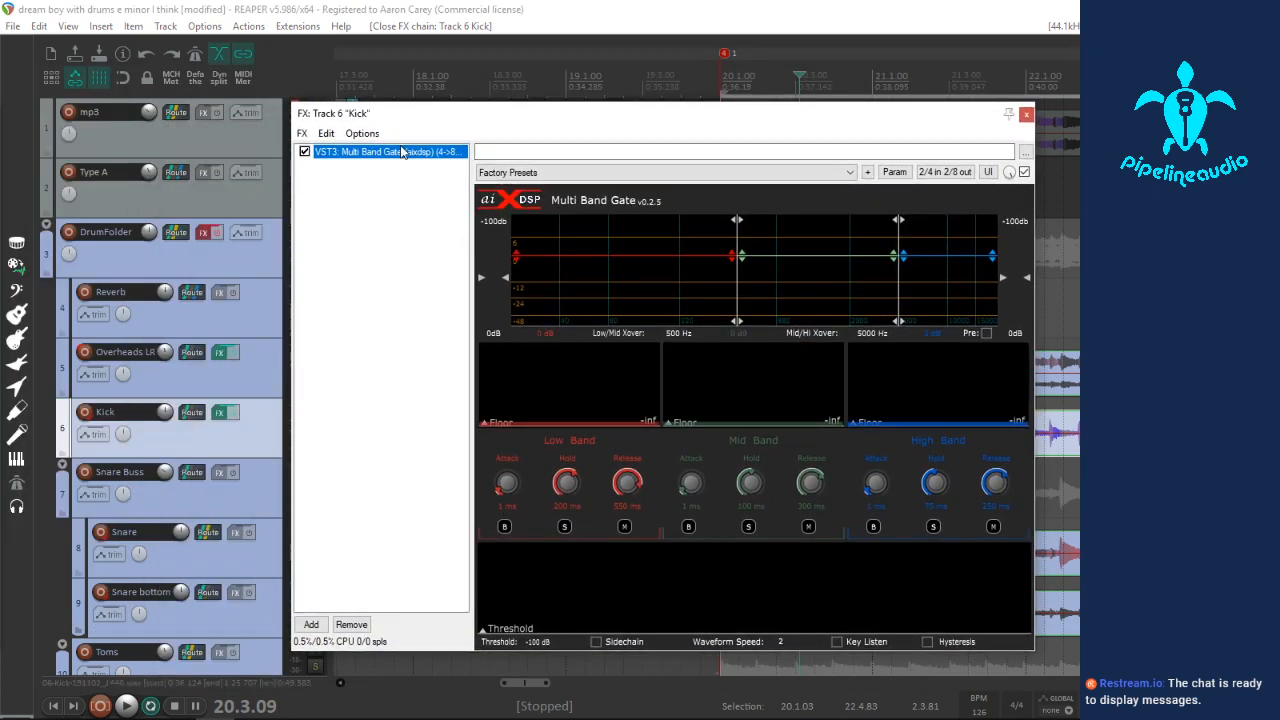
left_click_drag(423, 130, 516, 146)
left_click(313, 426)
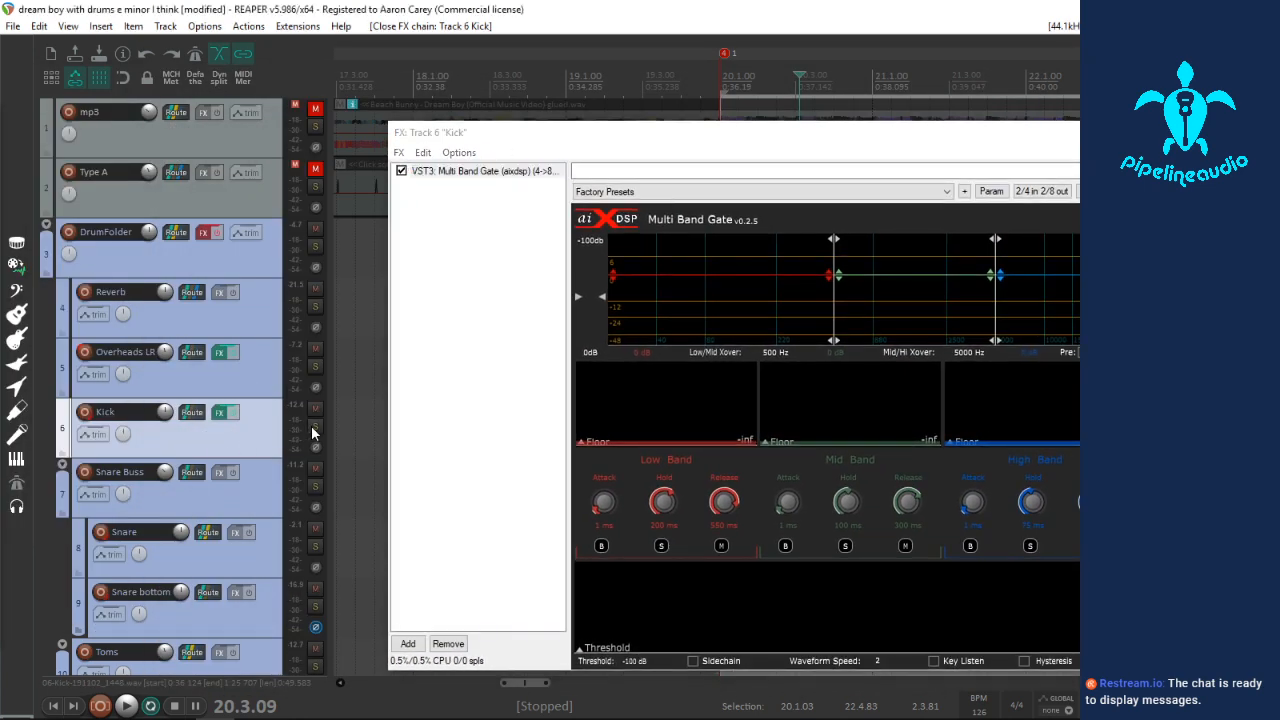
left_click_drag(630, 163, 231, 107)
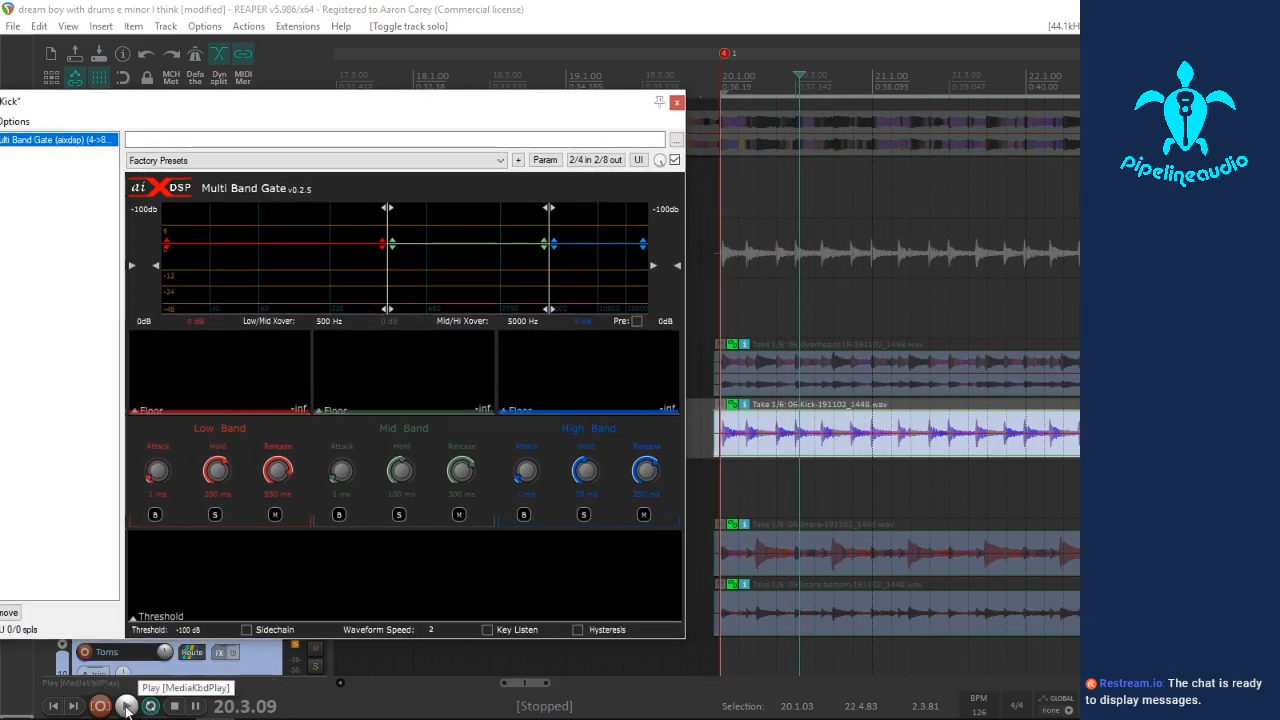
left_click(126, 706)
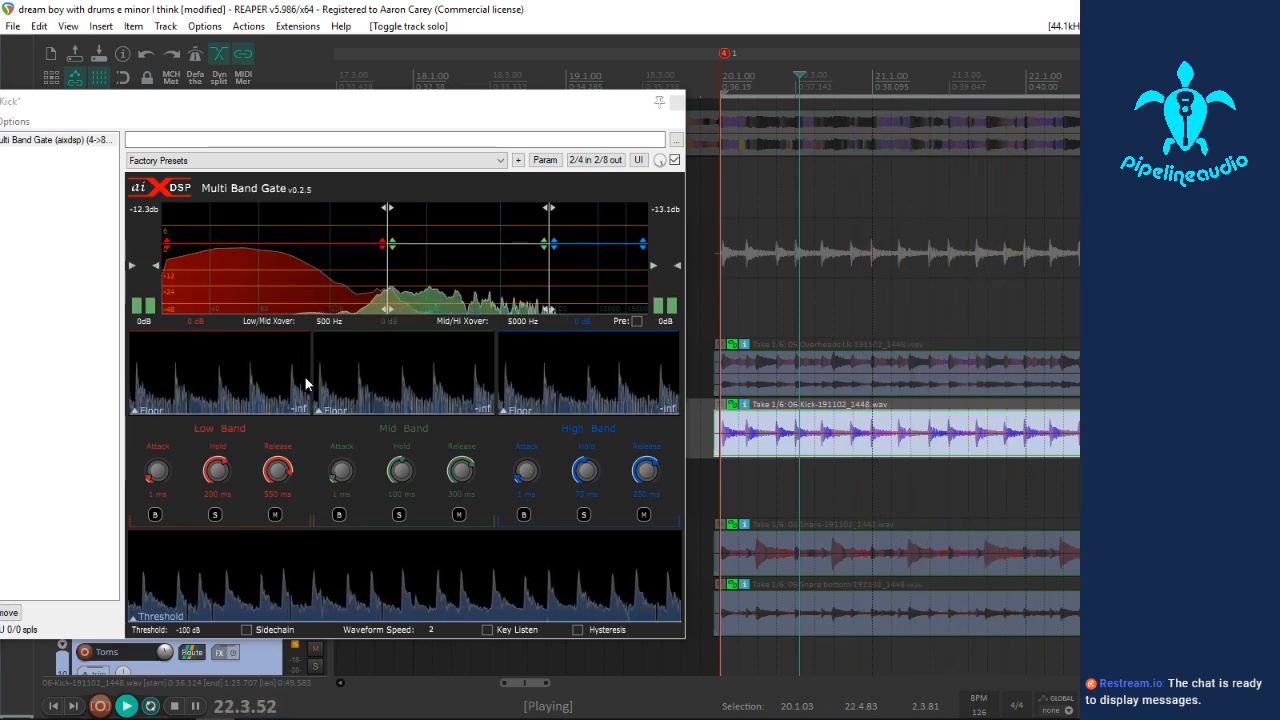
Step: Set the gate's Low/Mid crossover to 323 Hz while soloing the low band, and unsolo that band
left_click(214, 515)
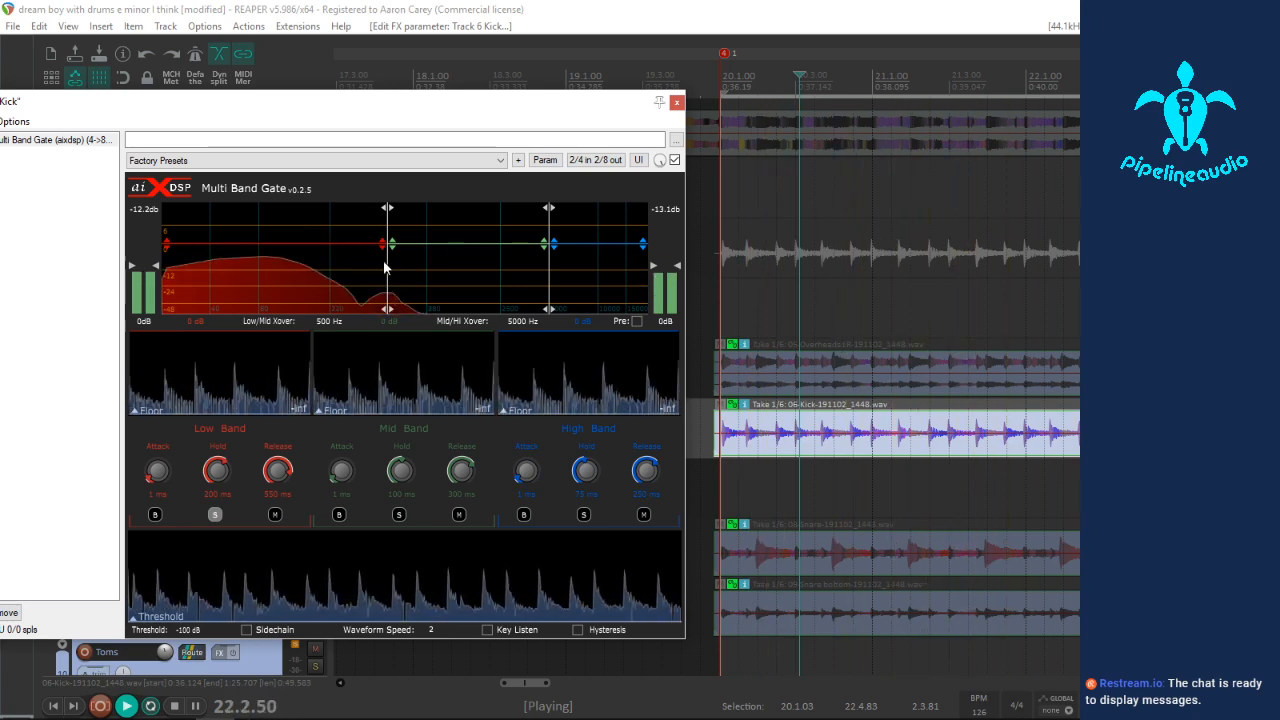
left_click_drag(390, 265, 357, 279)
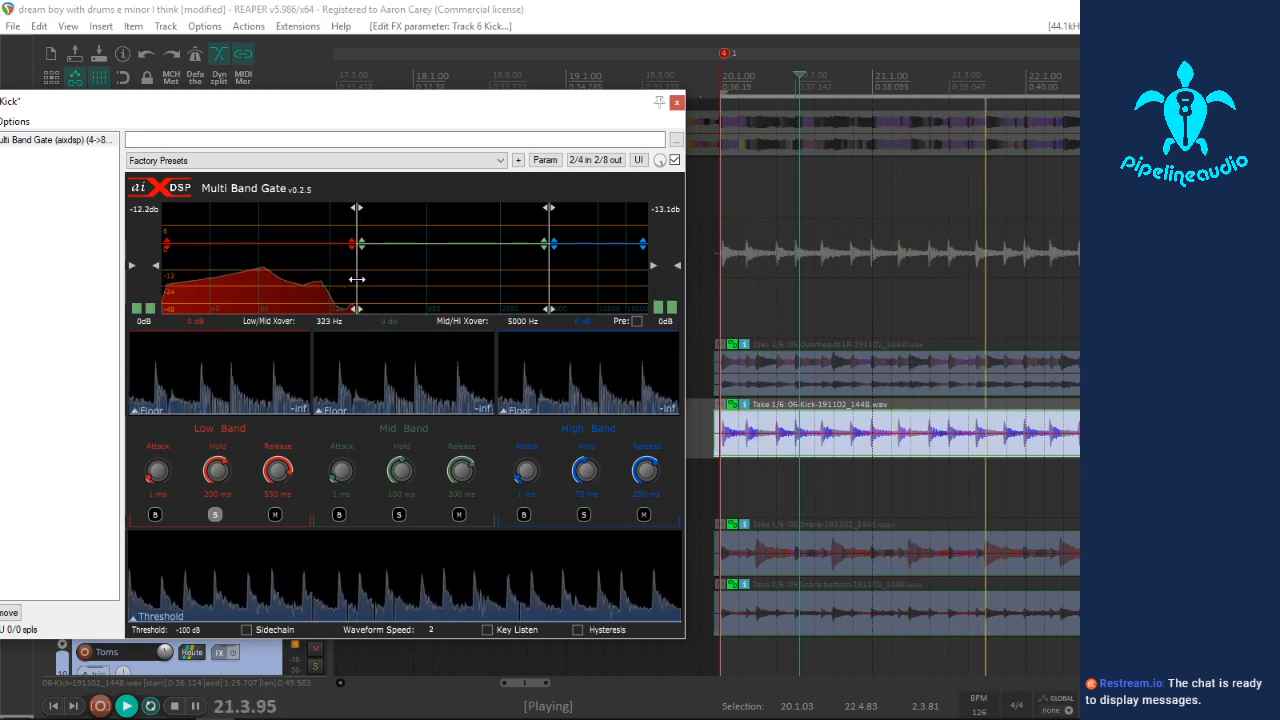
left_click(213, 515)
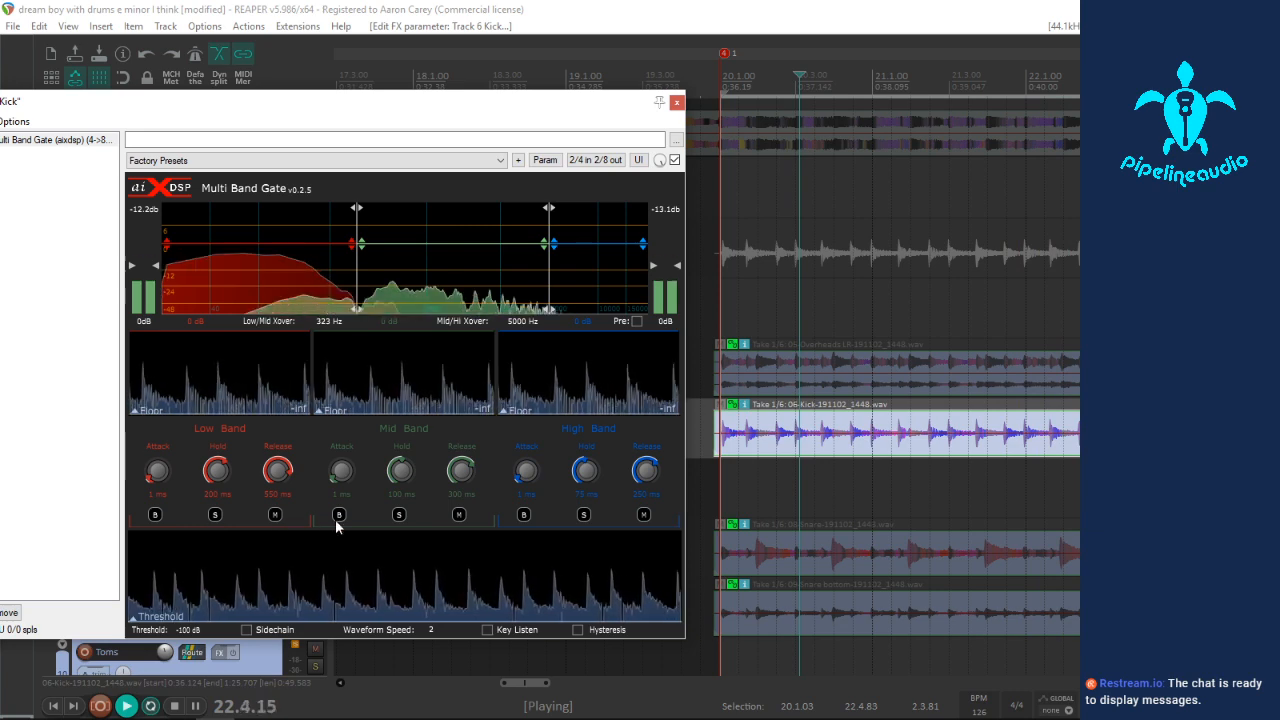
Step: Set the Mid/Hi crossover to 1668 Hz while soloing the mid band, and switch the solo to the high band
left_click(399, 515)
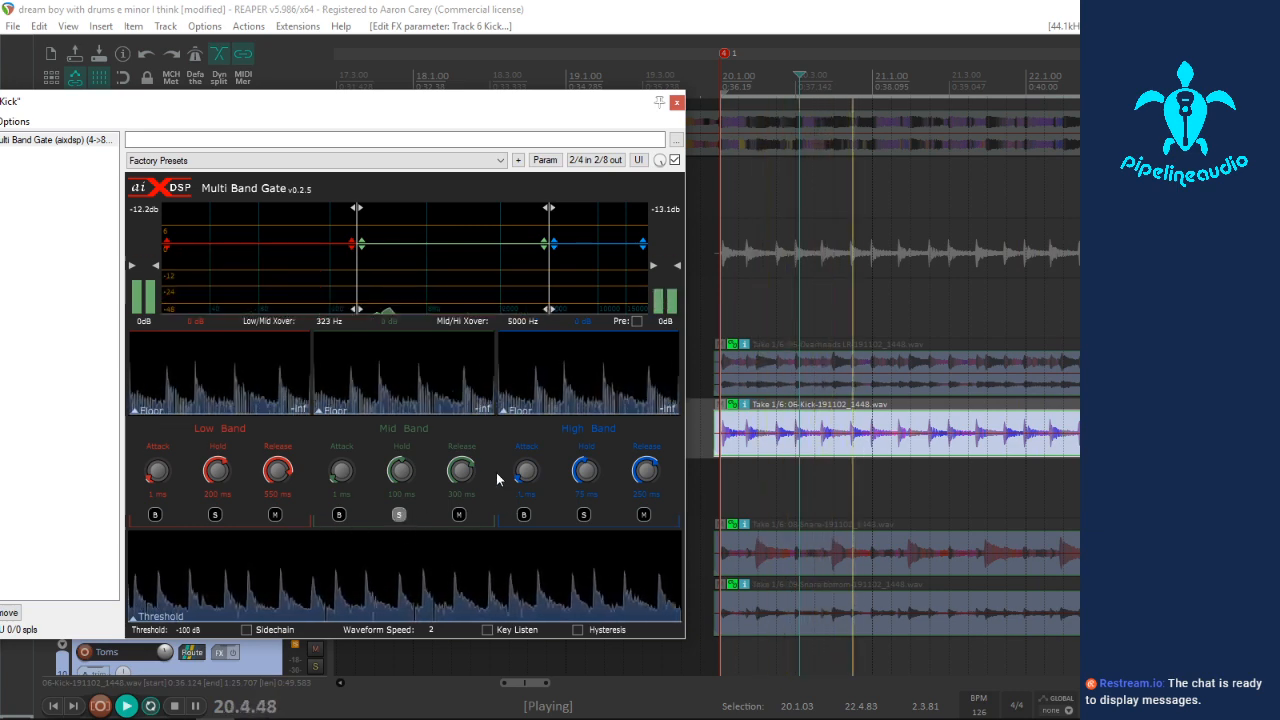
left_click_drag(548, 290, 471, 285)
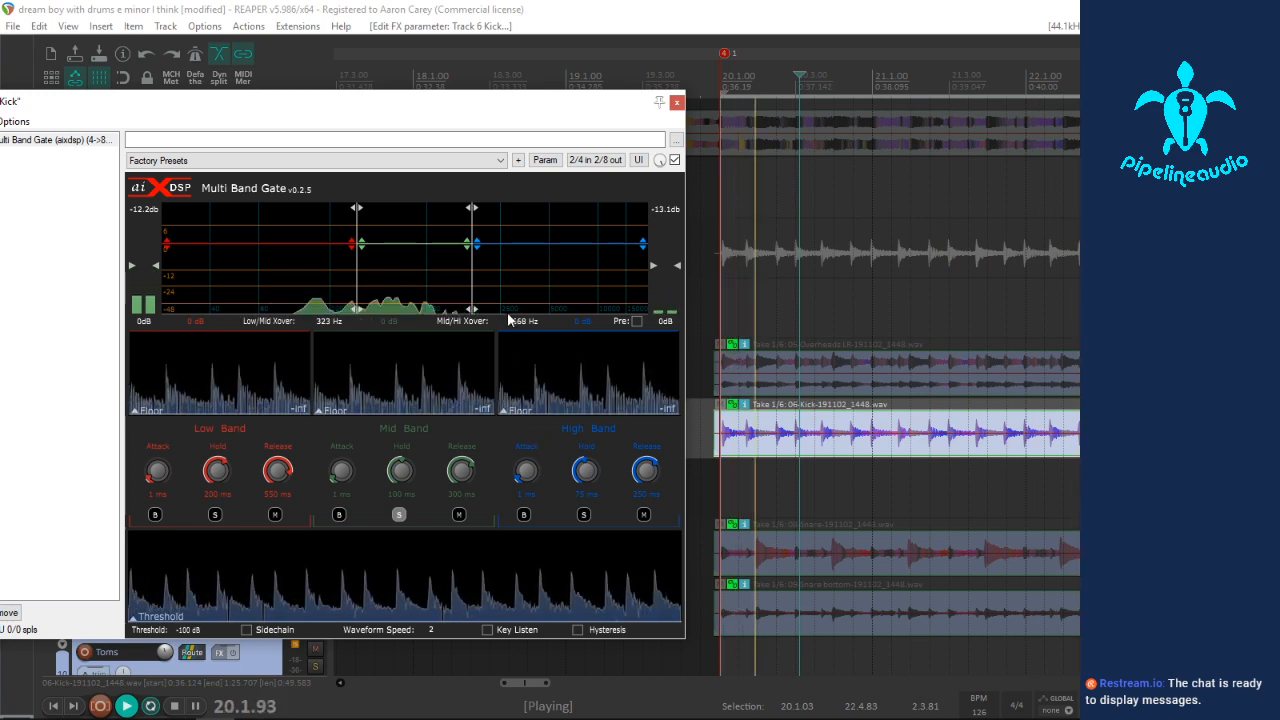
left_click(584, 514)
left_click(399, 514)
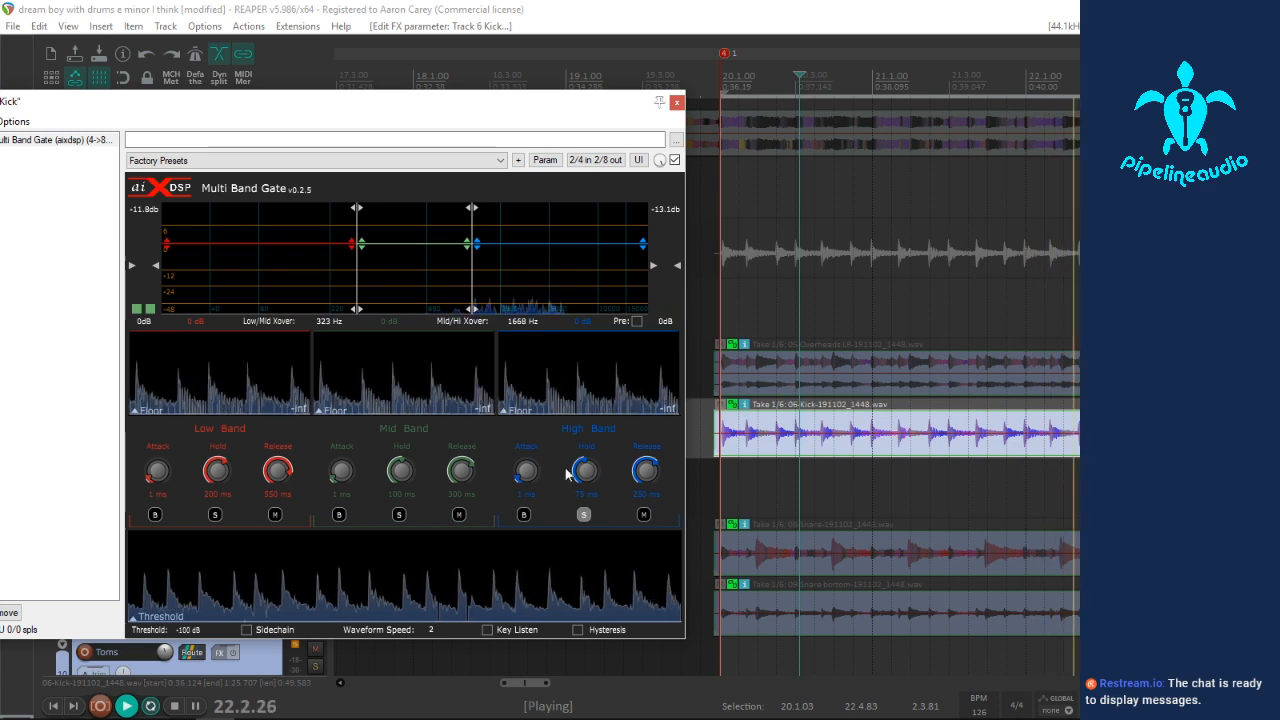
Step: With Key Listen on, filter the key signal to HP 1358 Hz and LP 2348 Hz, and set the threshold to -39.7 dB
key("space")
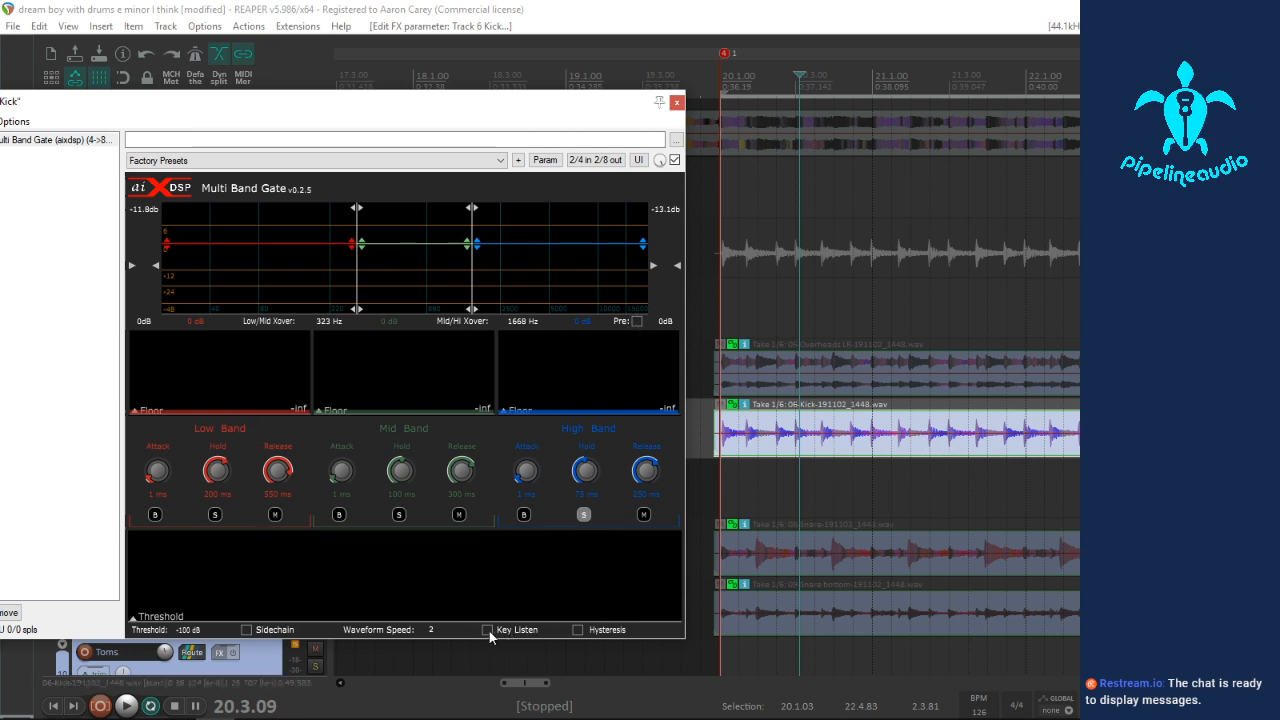
key("space")
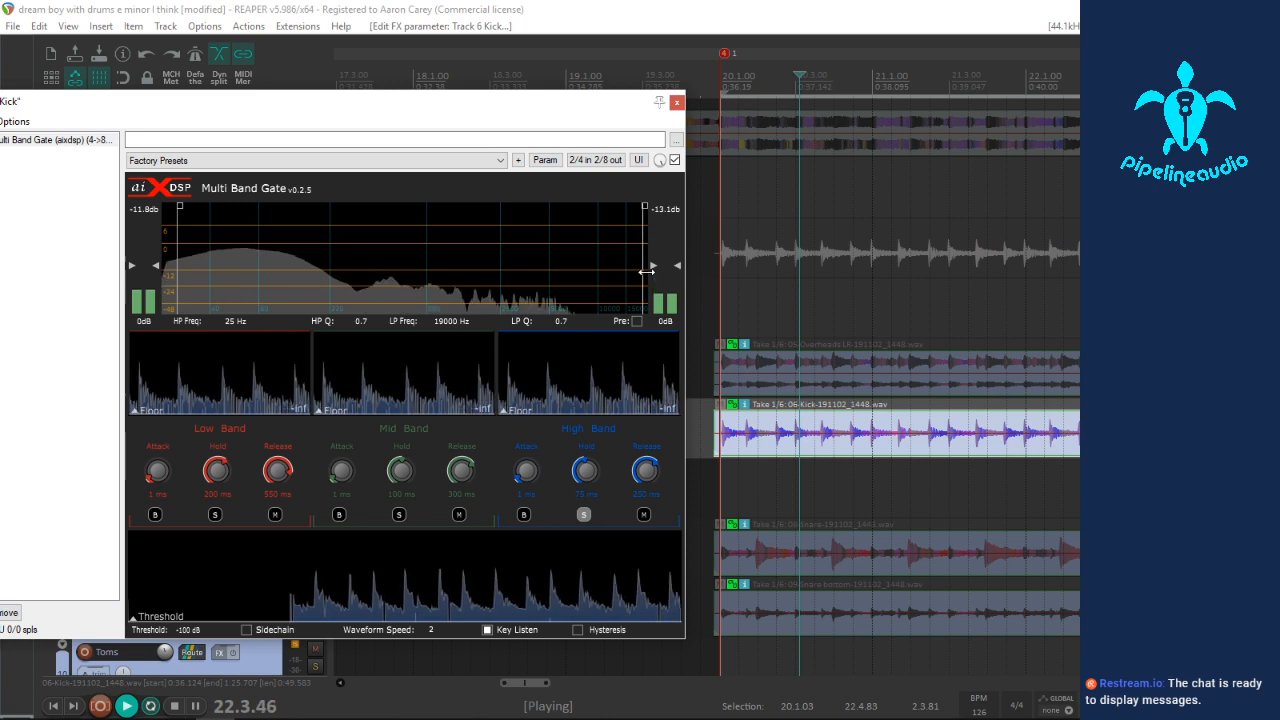
key("space")
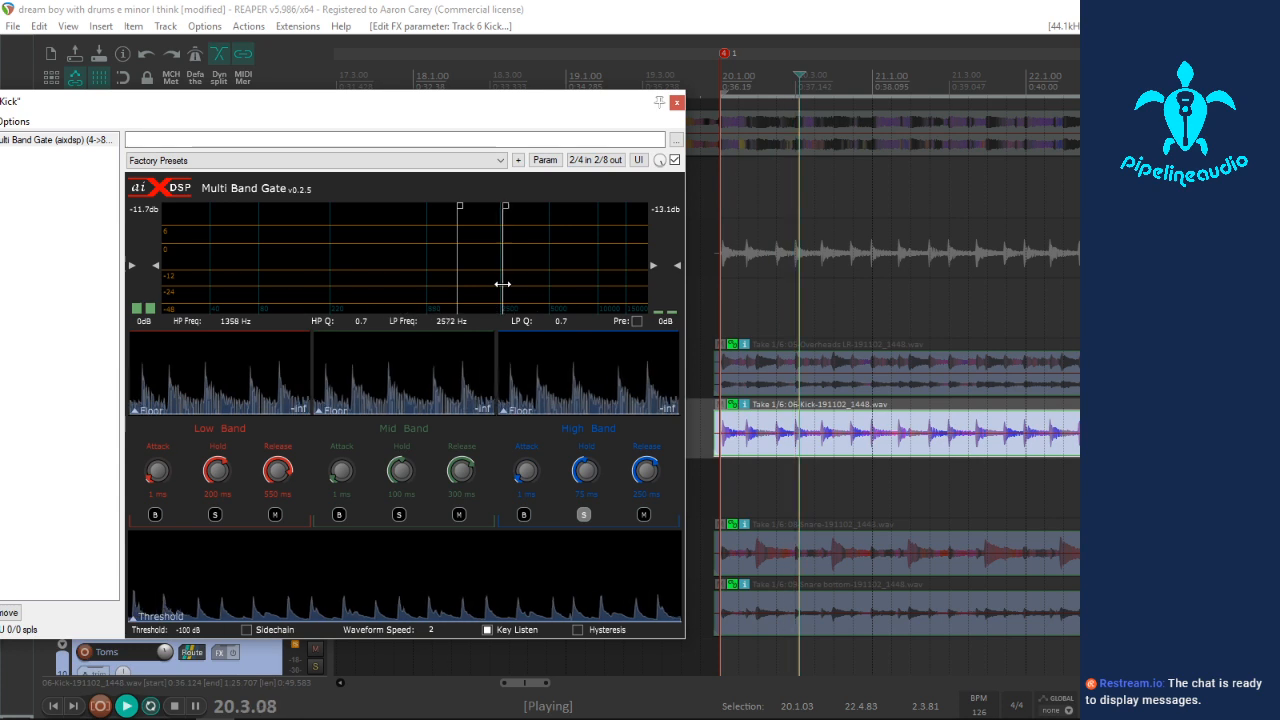
left_click_drag(499, 285, 496, 286)
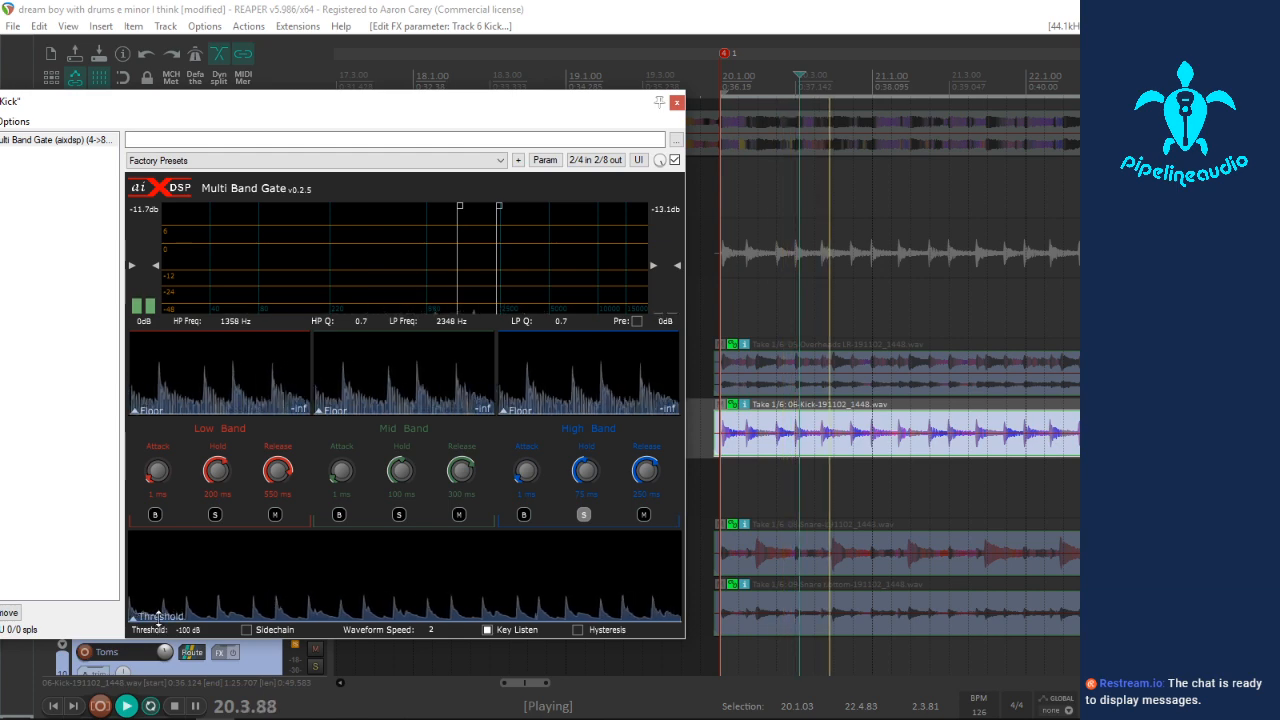
left_click_drag(157, 628, 165, 603)
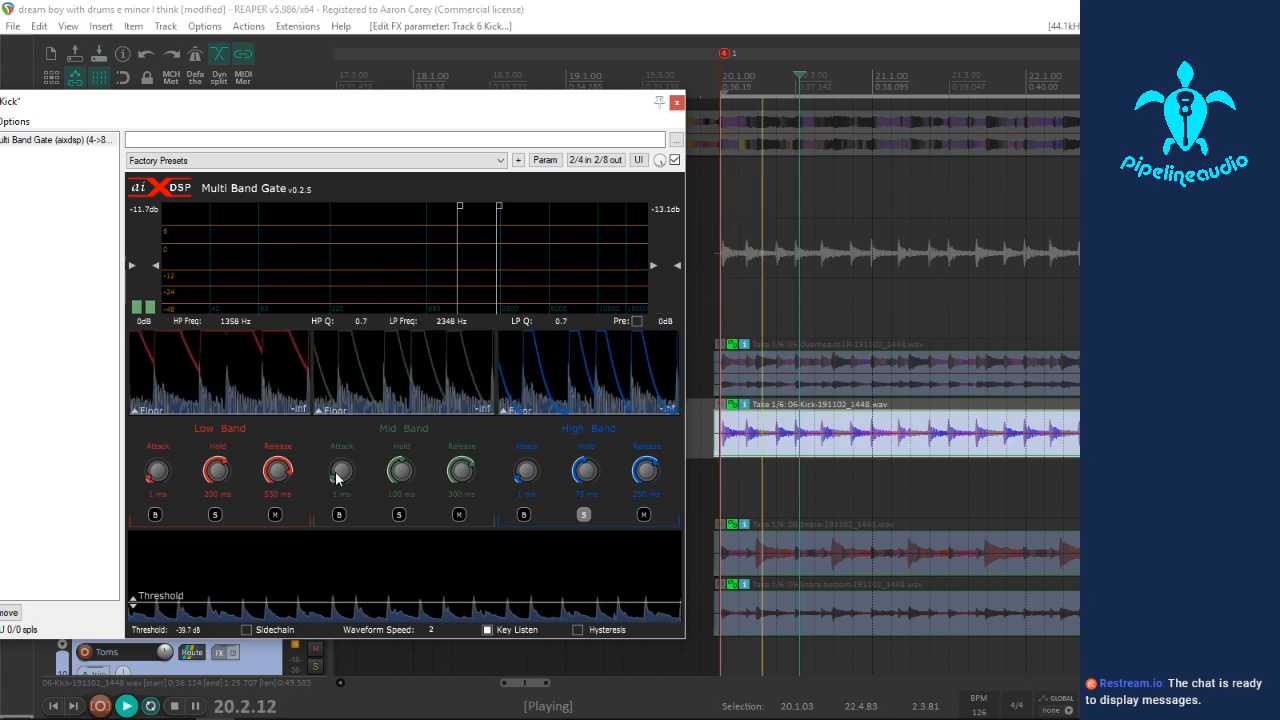
Step: Set the mid band's attack and release to 0 ms and listen to that band soloed with Key Listen off
left_click_drag(337, 478, 331, 517)
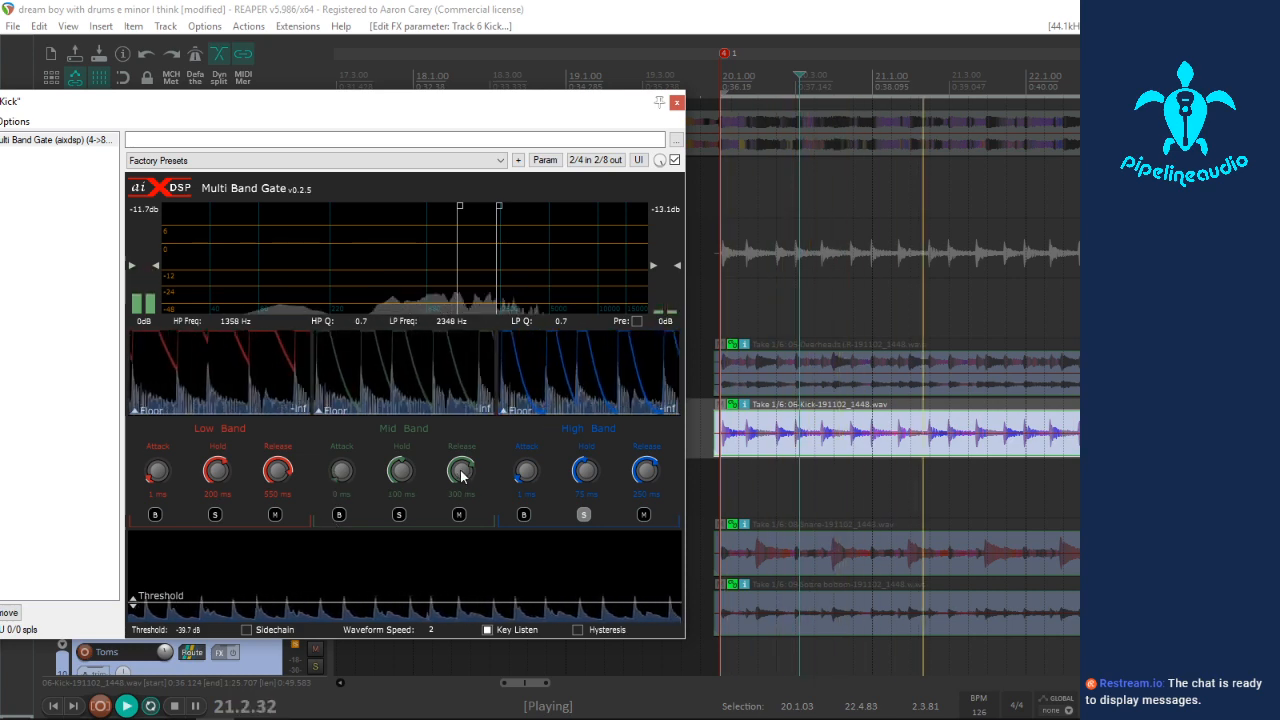
left_click_drag(461, 476, 458, 677)
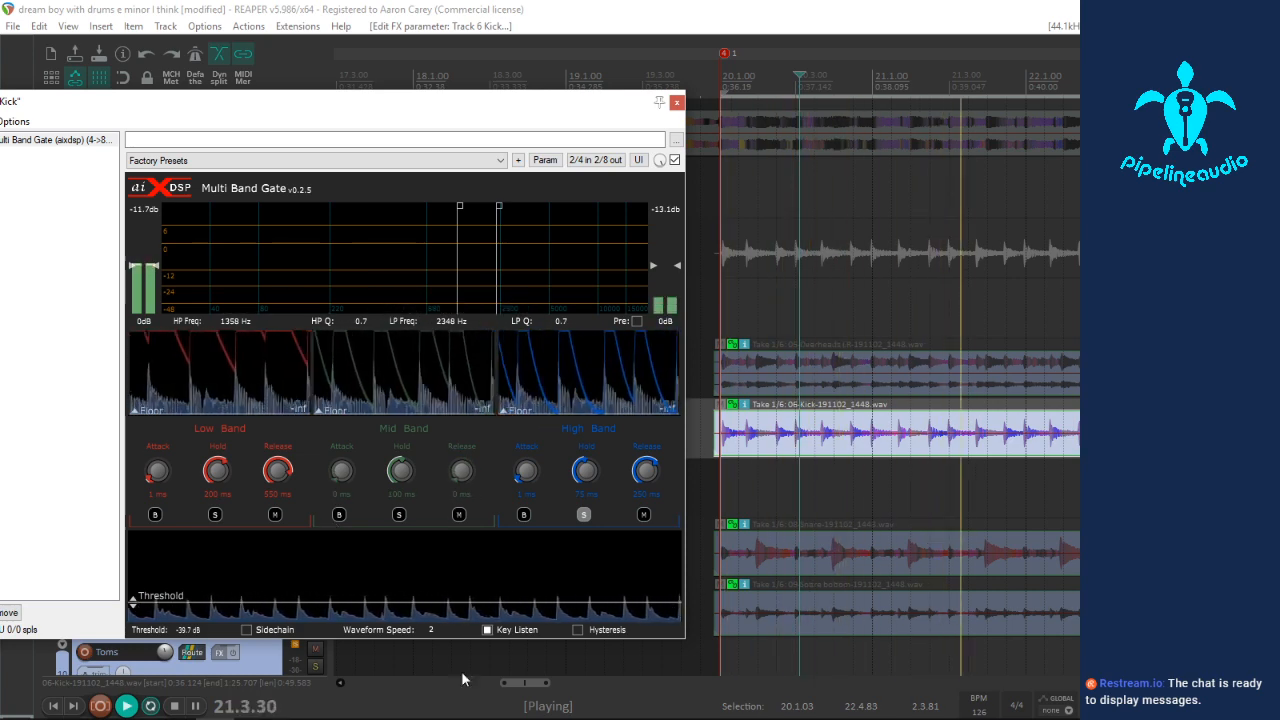
left_click(399, 515)
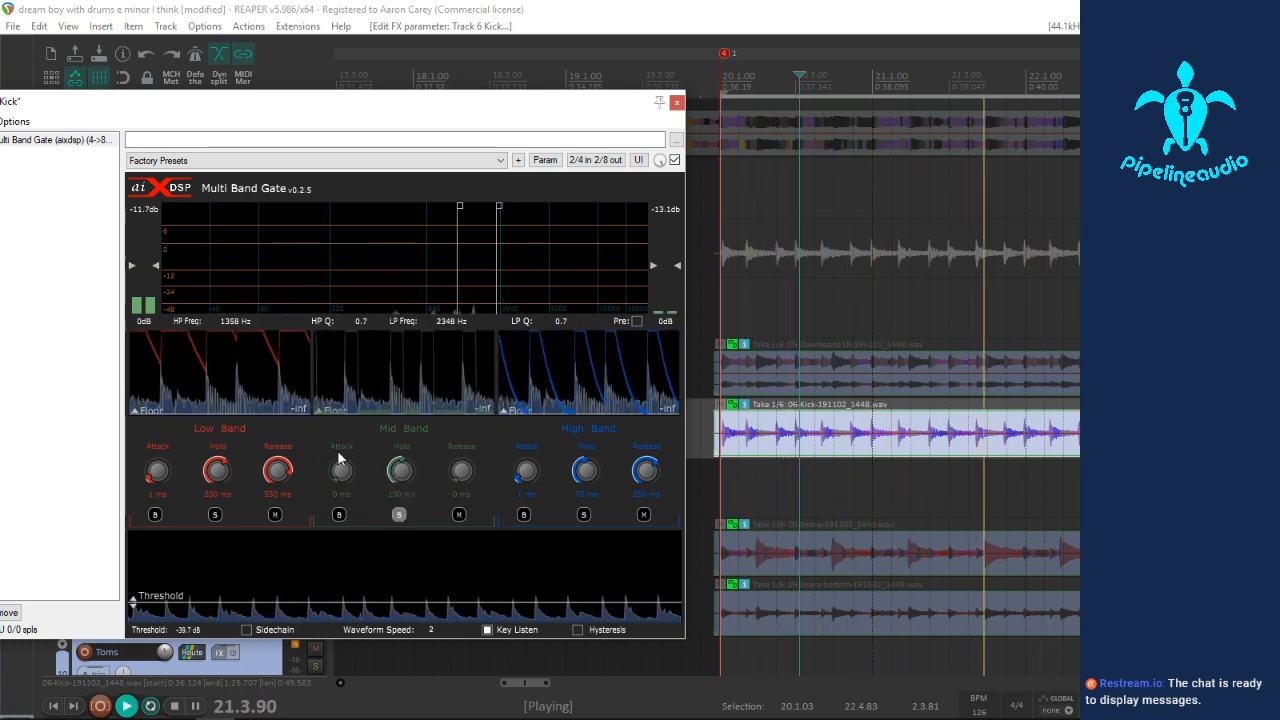
left_click(487, 630)
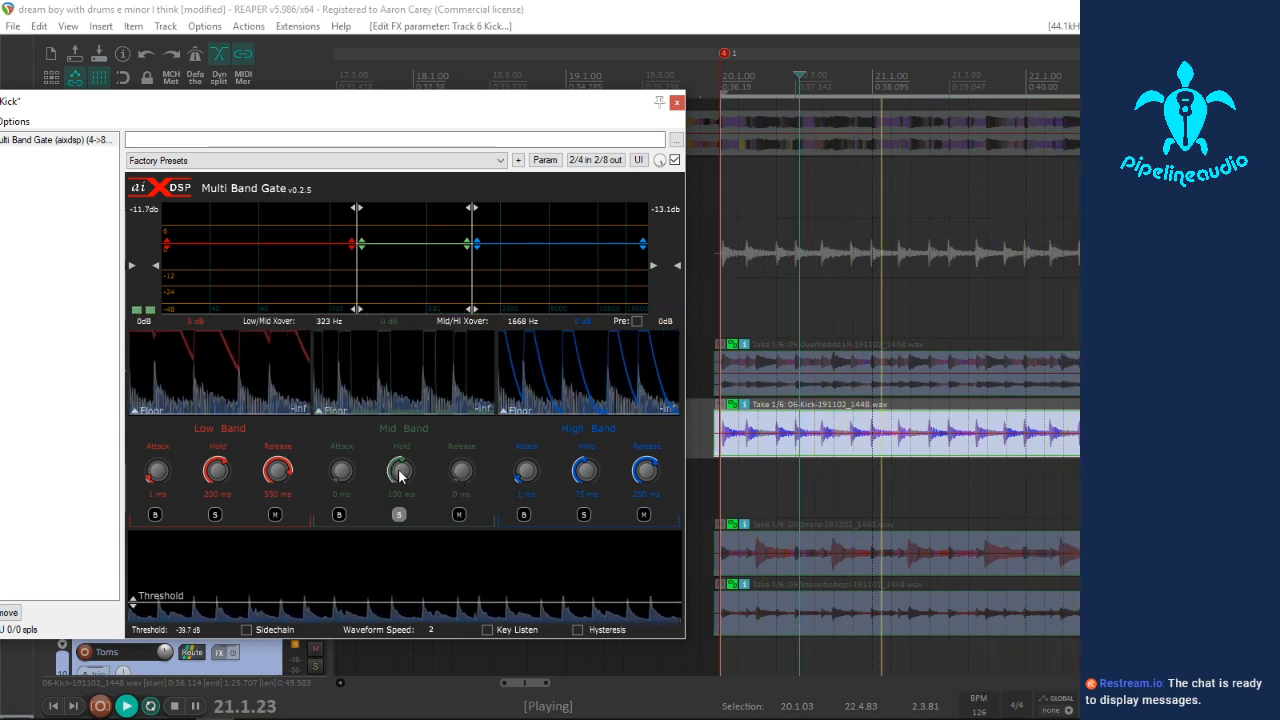
Step: Set the mid band's hold to 57.6 ms and release to 31.2 ms, and unsolo that band
left_click_drag(400, 477, 475, 486)
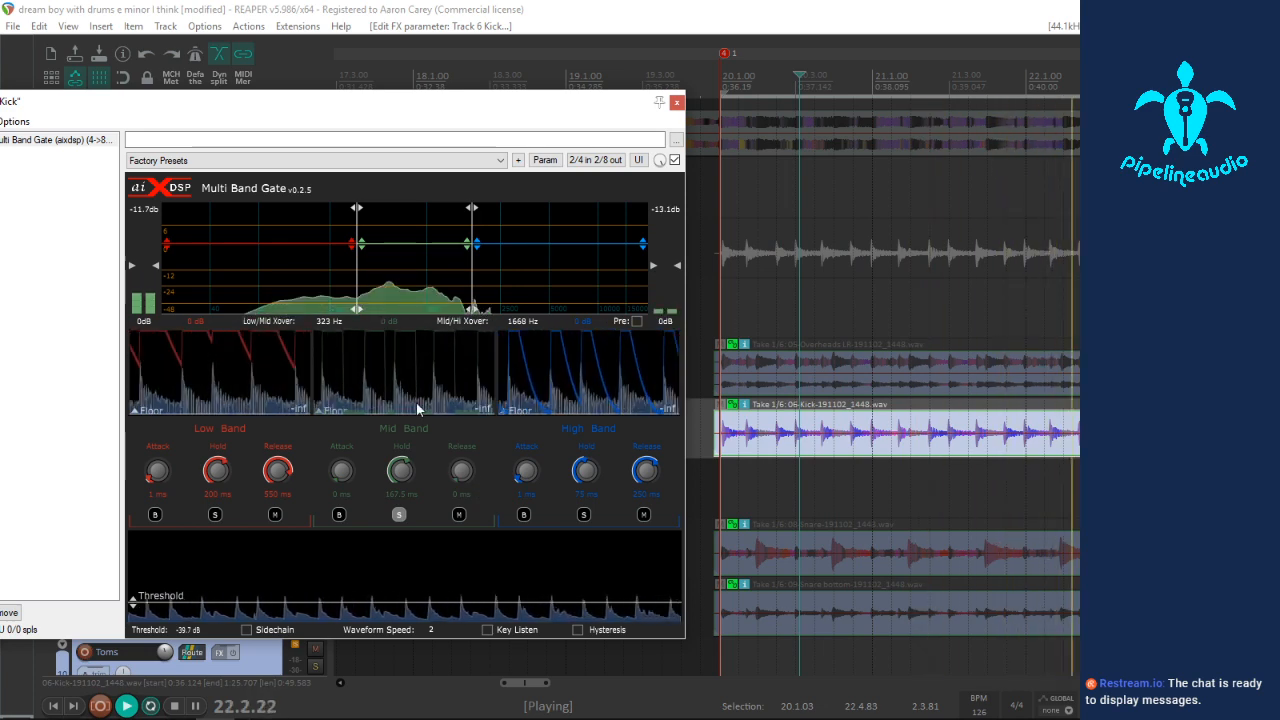
left_click_drag(457, 471, 391, 505)
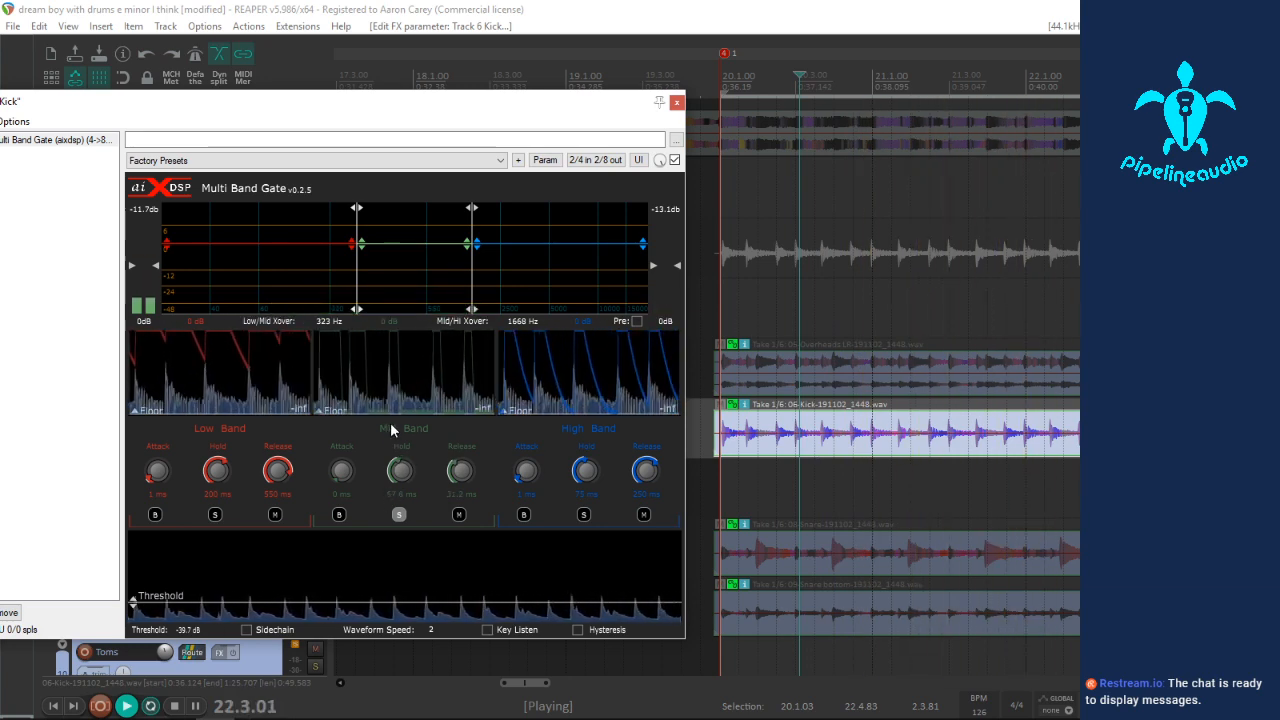
left_click(399, 514)
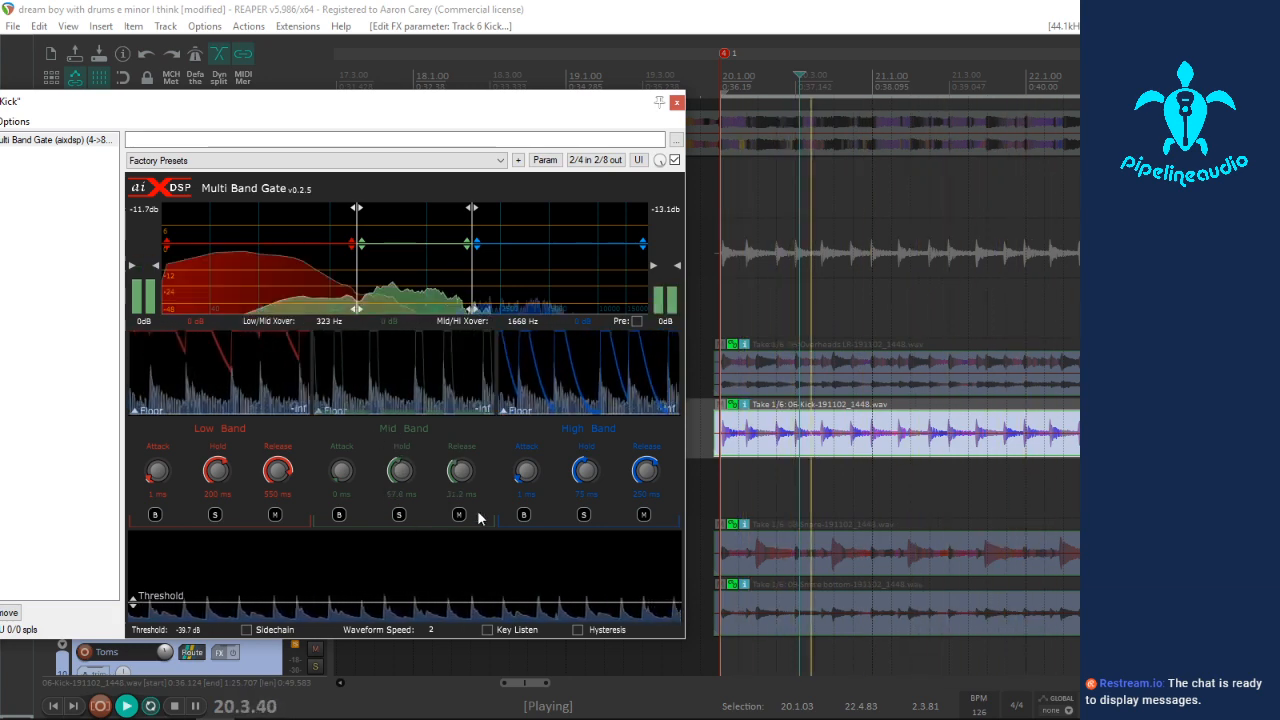
Step: While soloing the high band, set its attack to 0 ms and release to 47.2 ms, slightly reduce its hold, and unsolo it
left_click(584, 514)
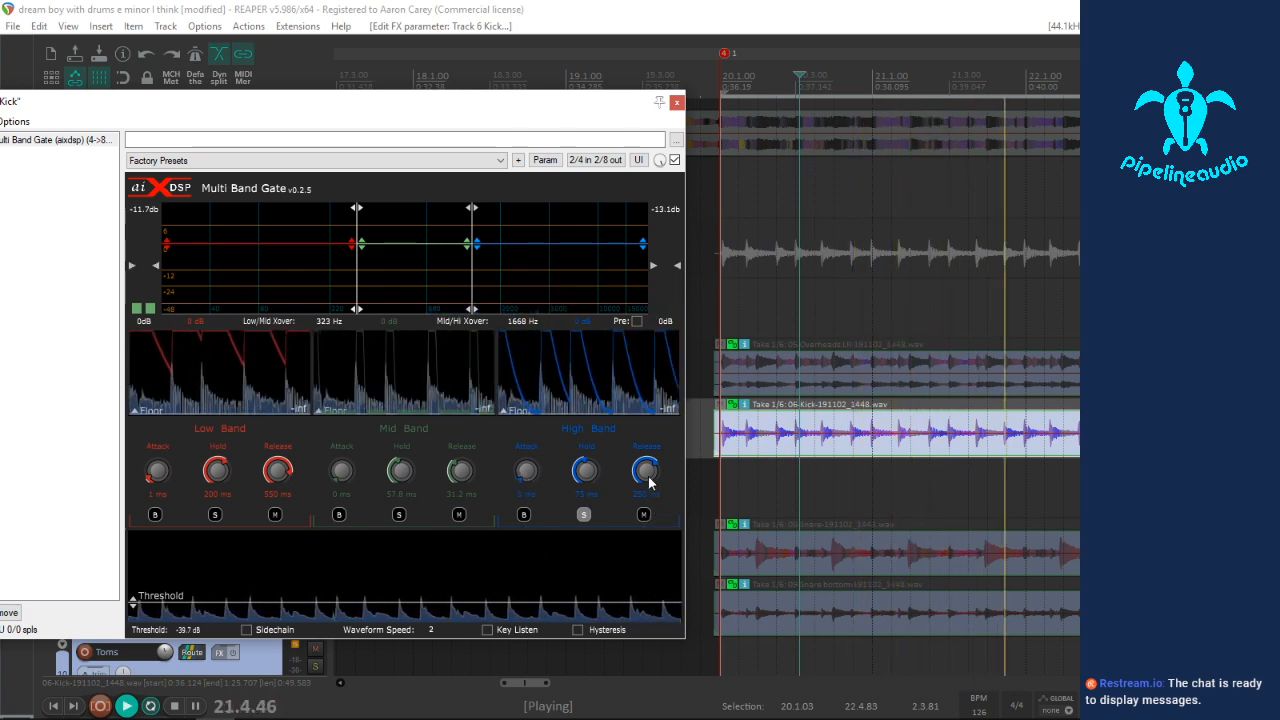
left_click_drag(648, 483, 641, 512)
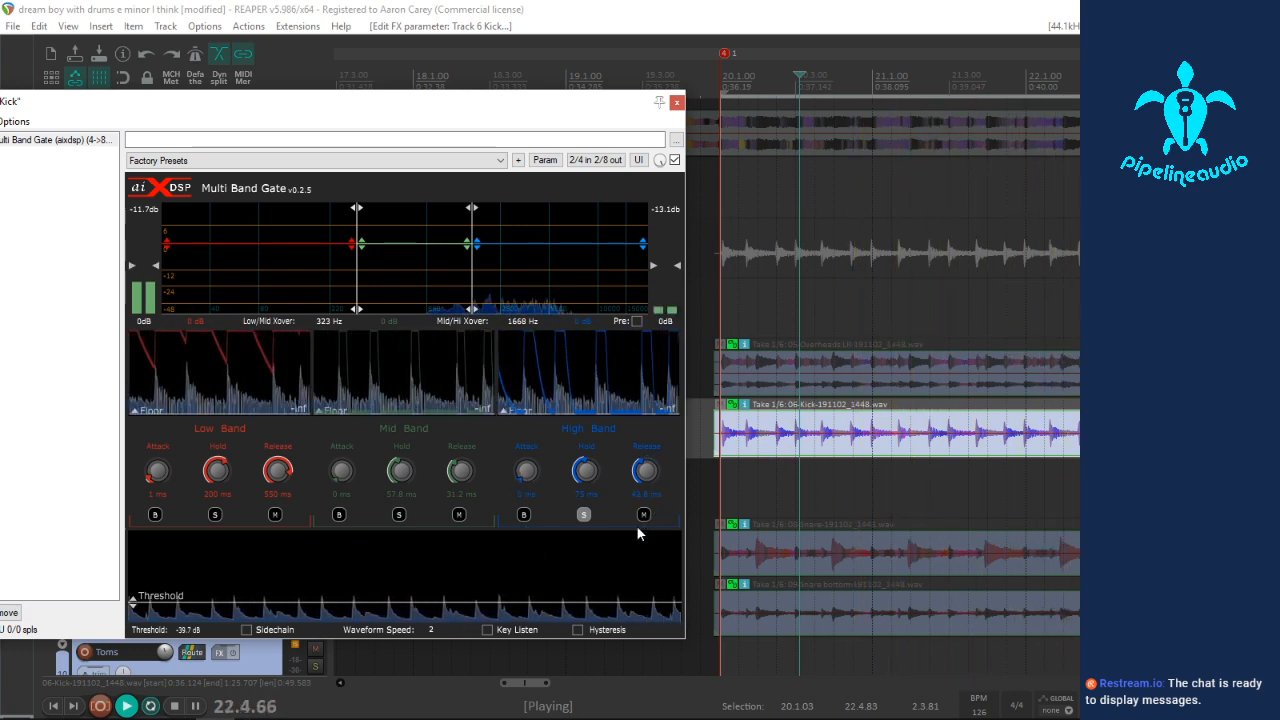
left_click_drag(588, 473, 584, 479)
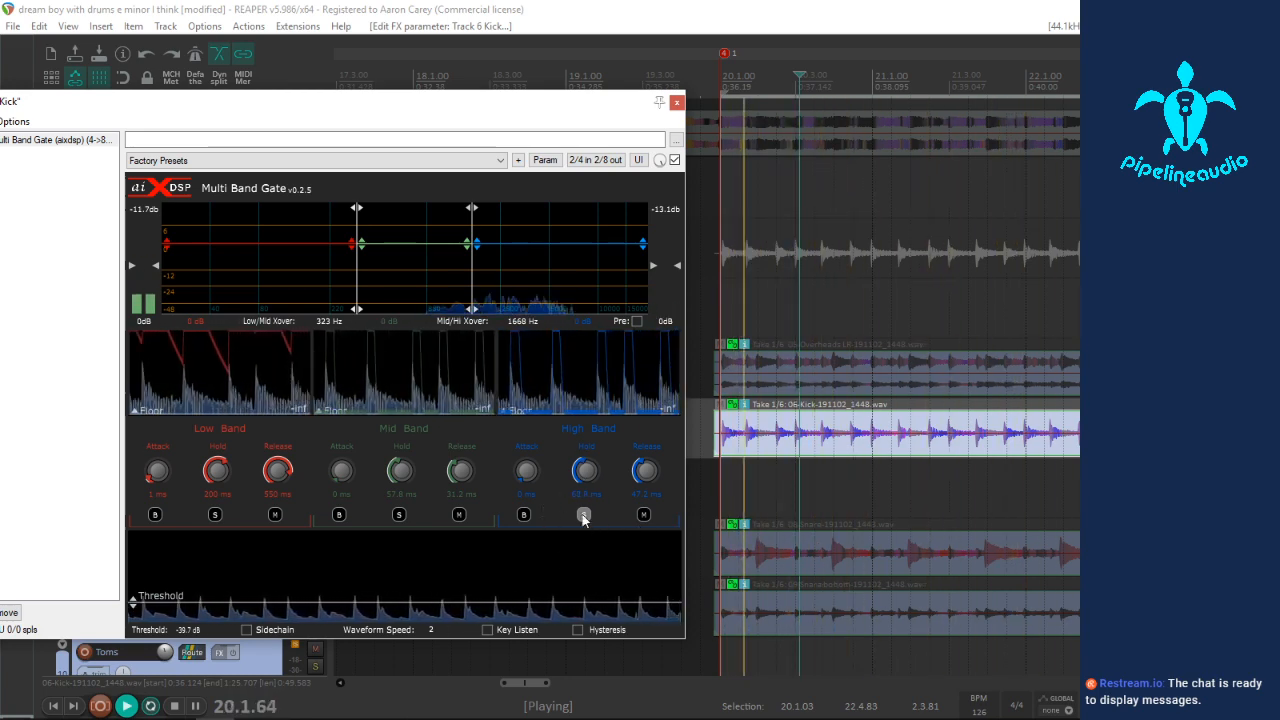
left_click(584, 515)
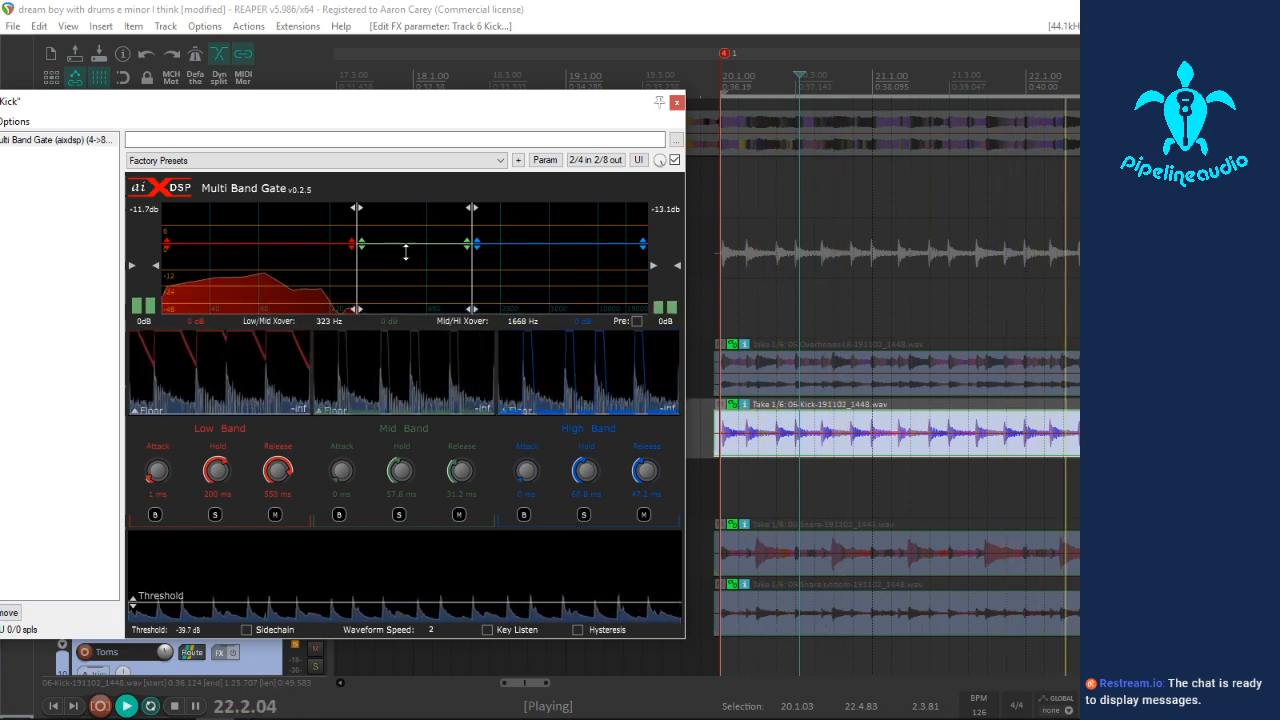
Step: Lower the gate's mid band level to about -13 dB and raise the high band level to 2.2 dB
left_click_drag(401, 243, 407, 281)
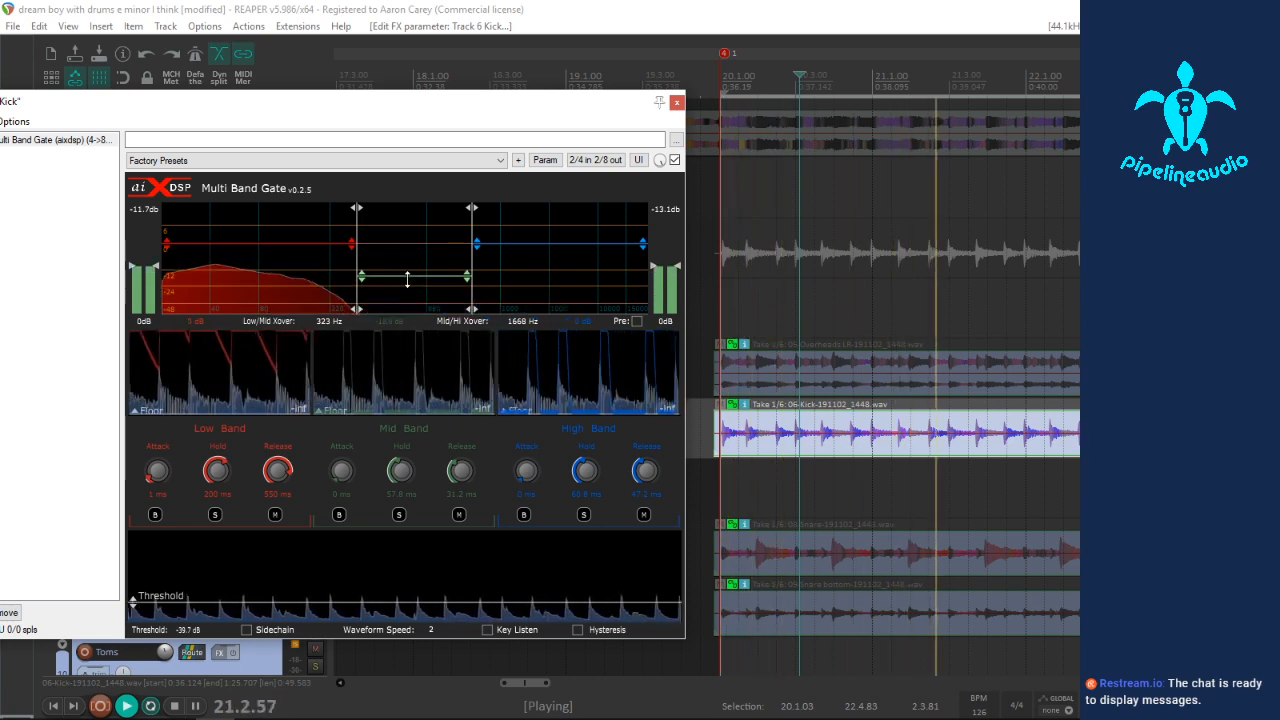
left_click_drag(513, 245, 513, 239)
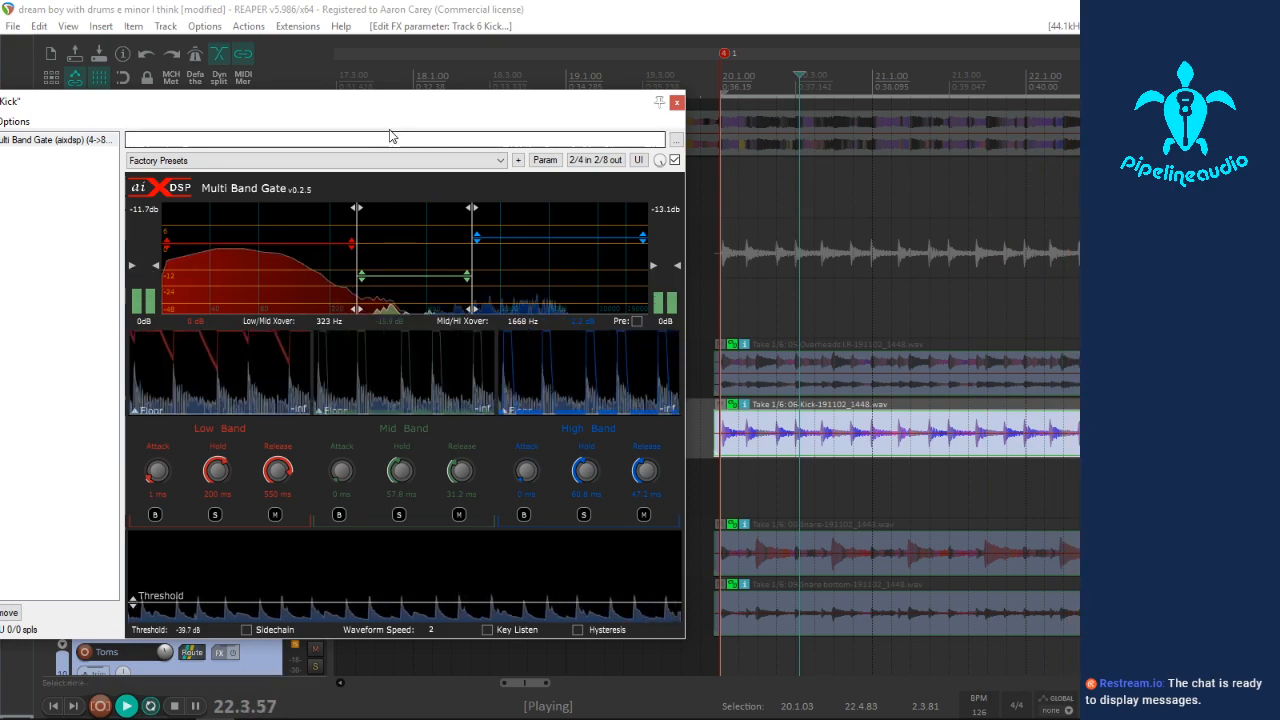
left_click_drag(334, 116, 698, 157)
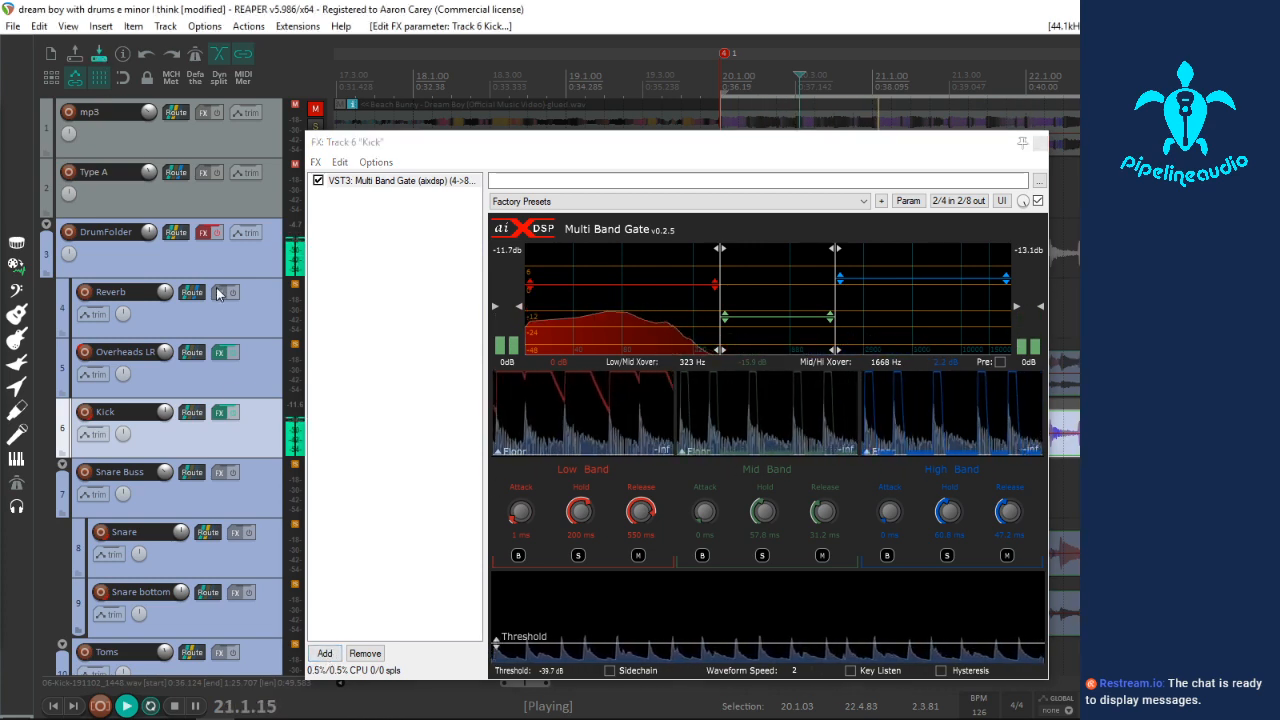
left_click(328, 653)
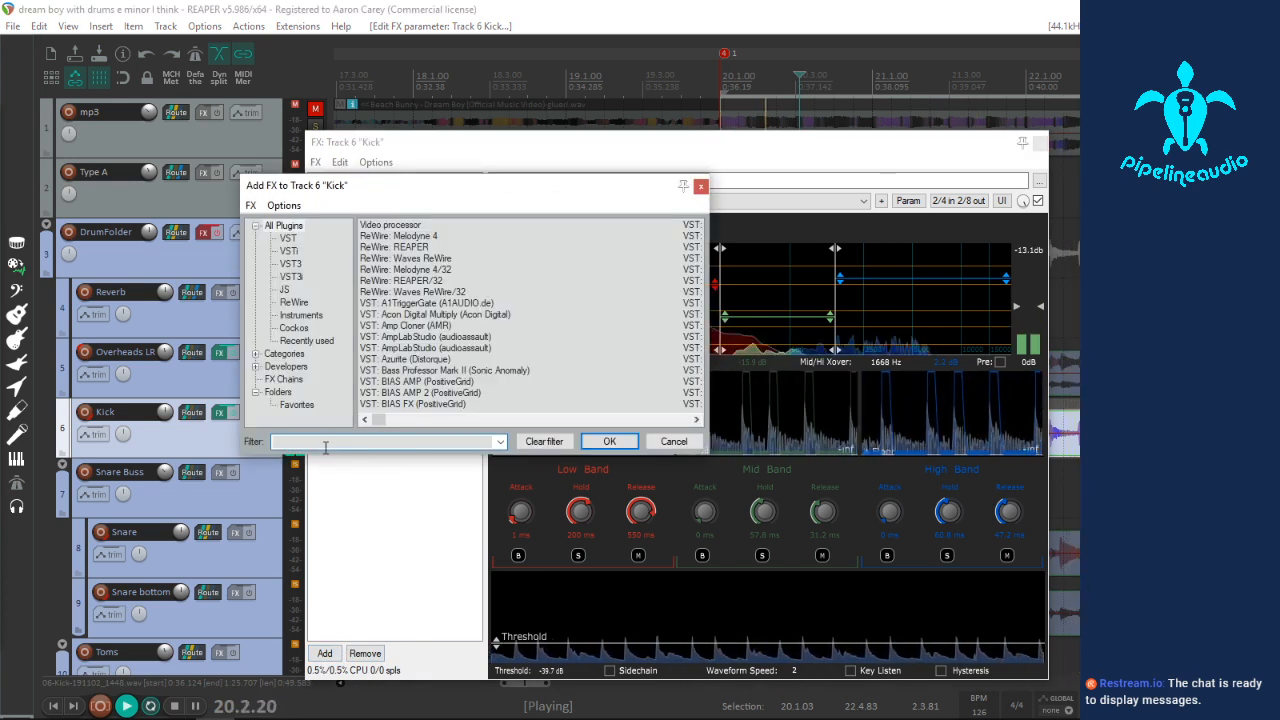
type("a")
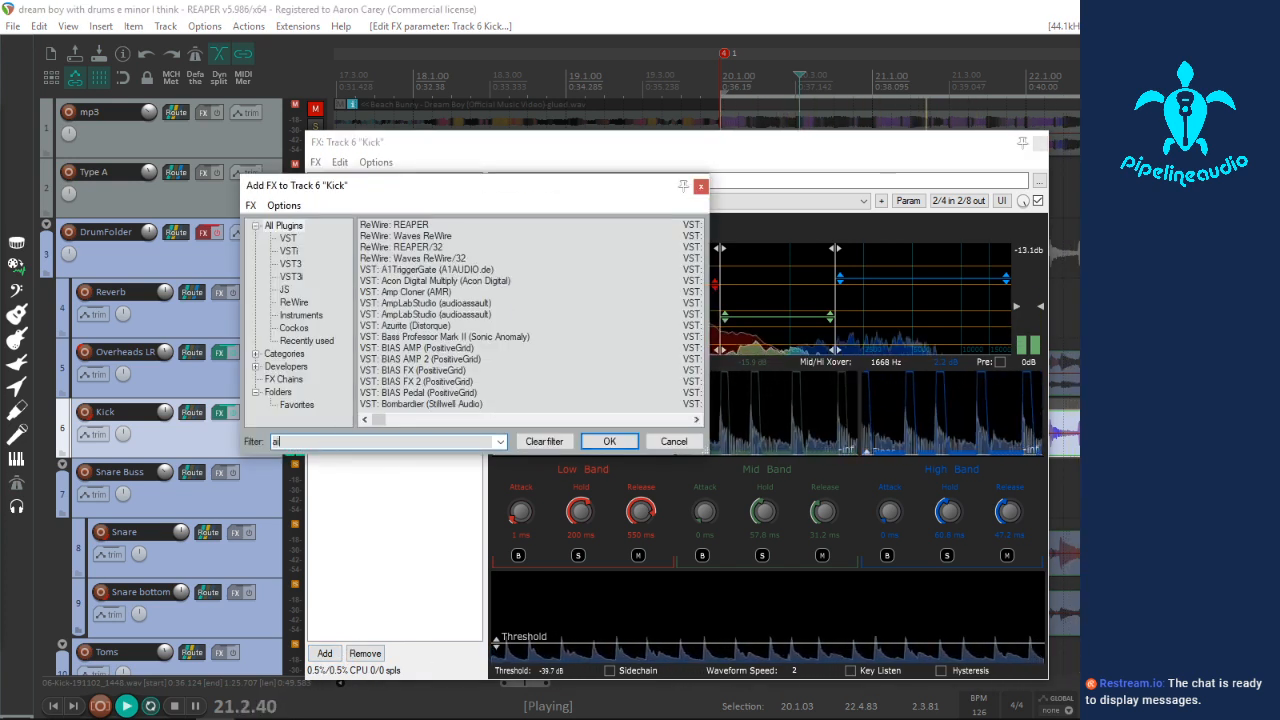
type("ix")
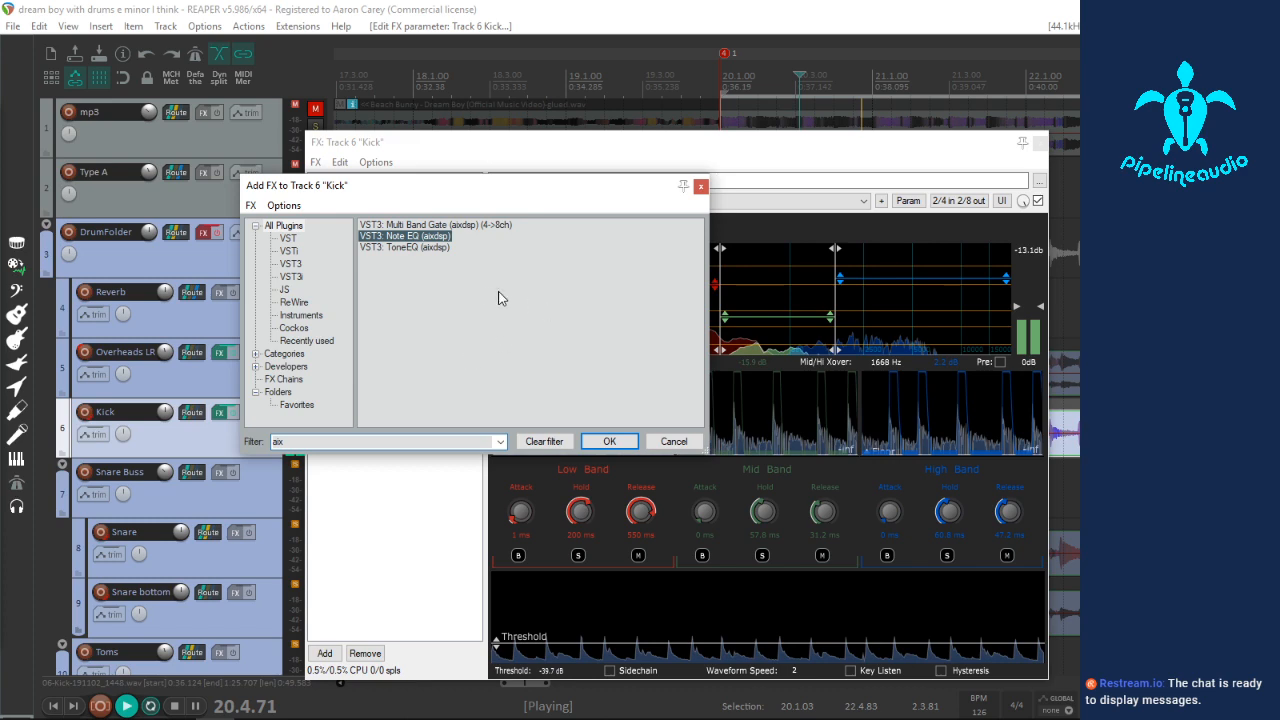
key("Return")
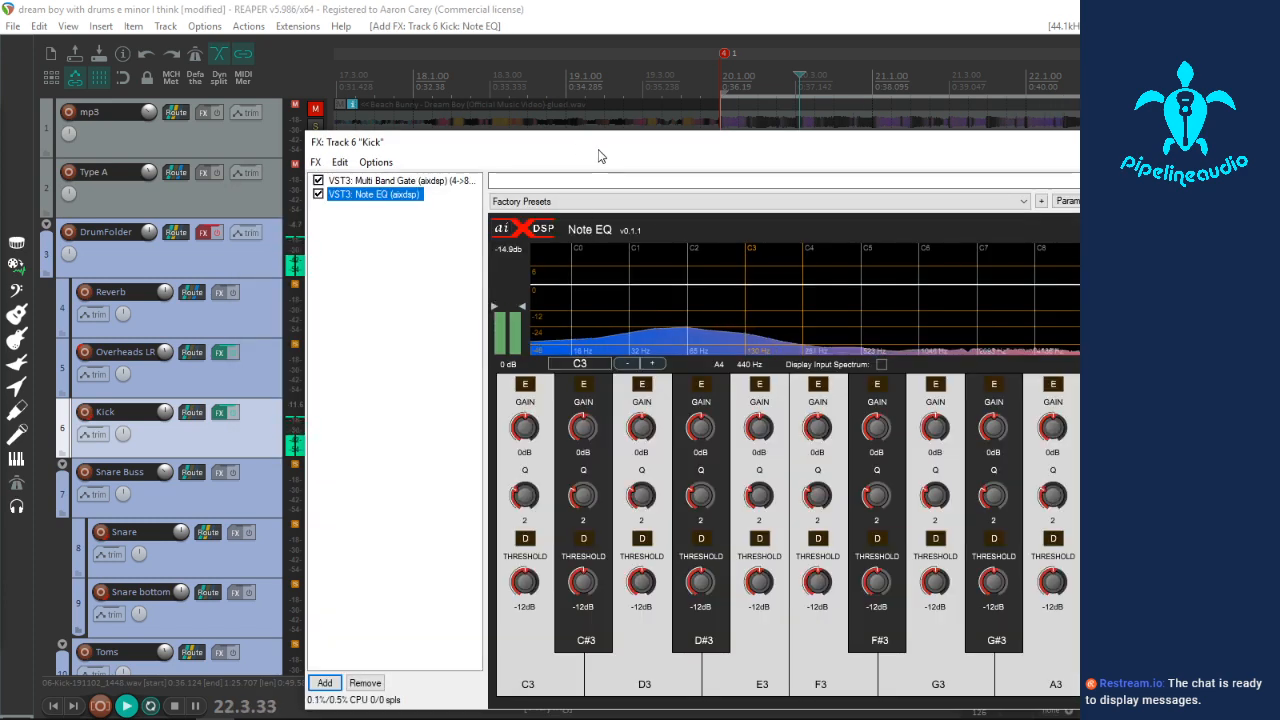
left_click_drag(600, 154, 408, 94)
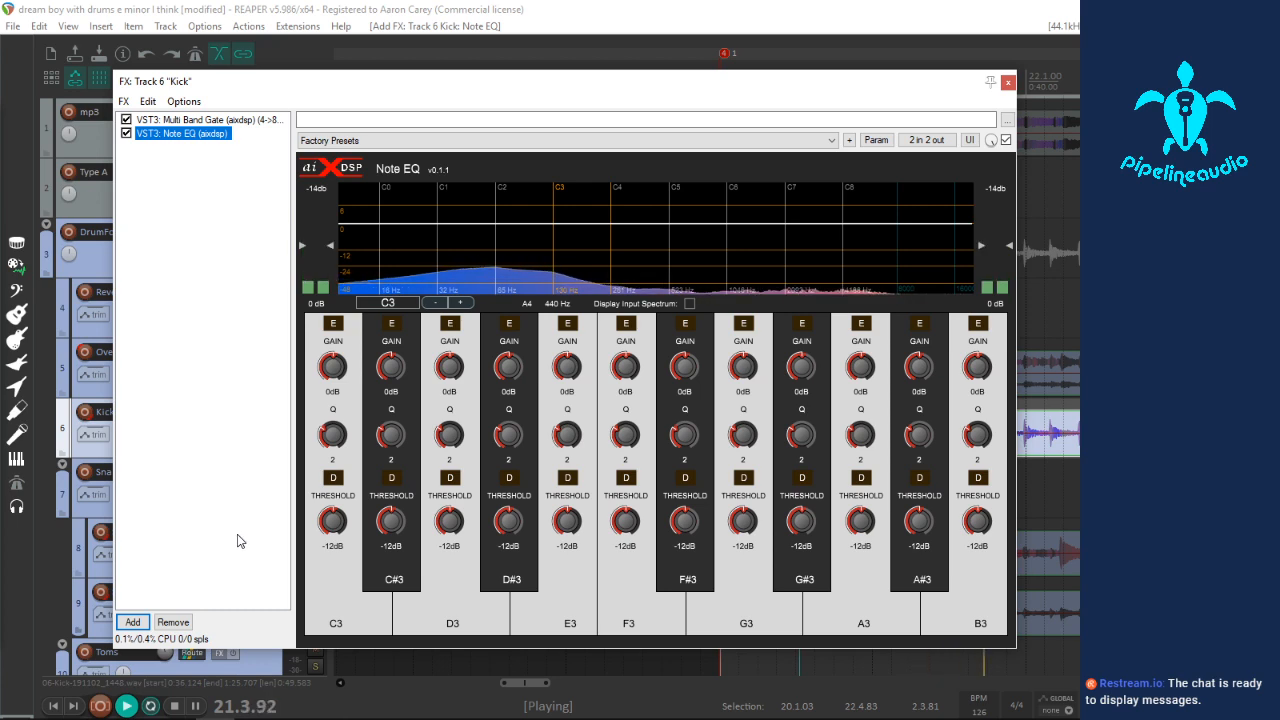
left_click(173, 622)
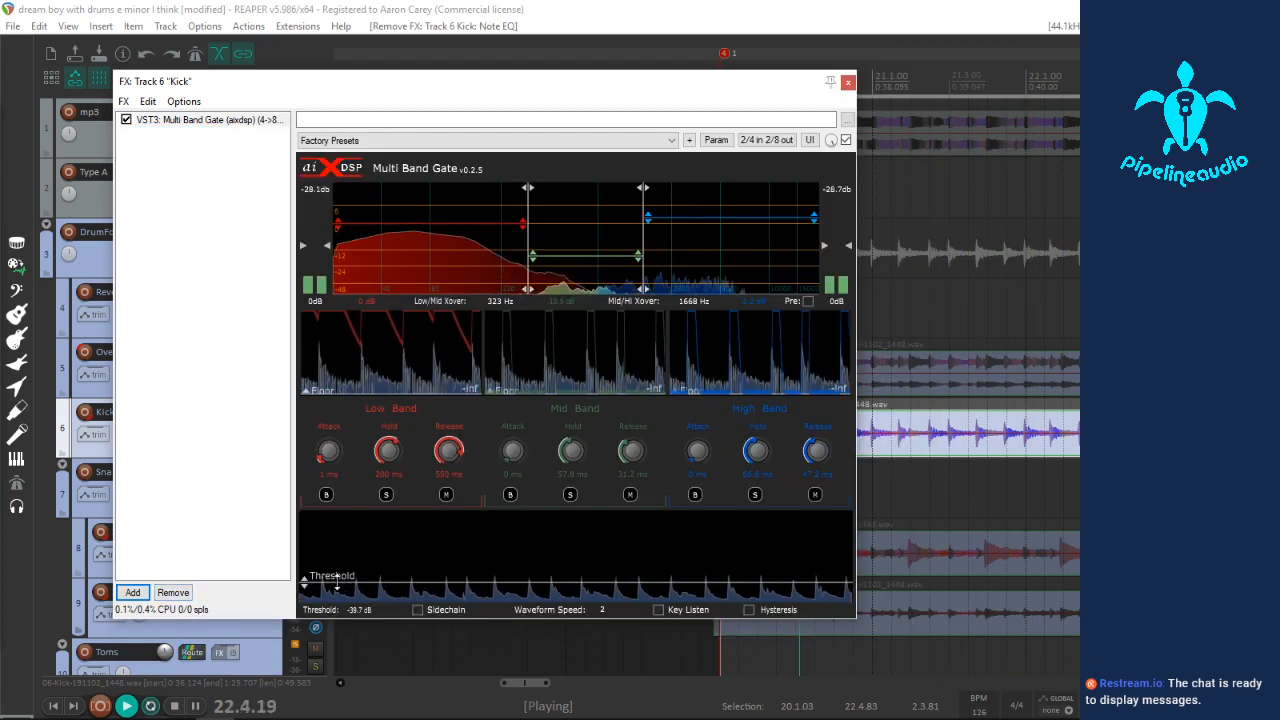
Step: Add TB_Equalizer_v4 to the Kick track after the gate and cut 7.0 dB at 189 Hz with an Analog bell, Q 0.70
left_click(132, 592)
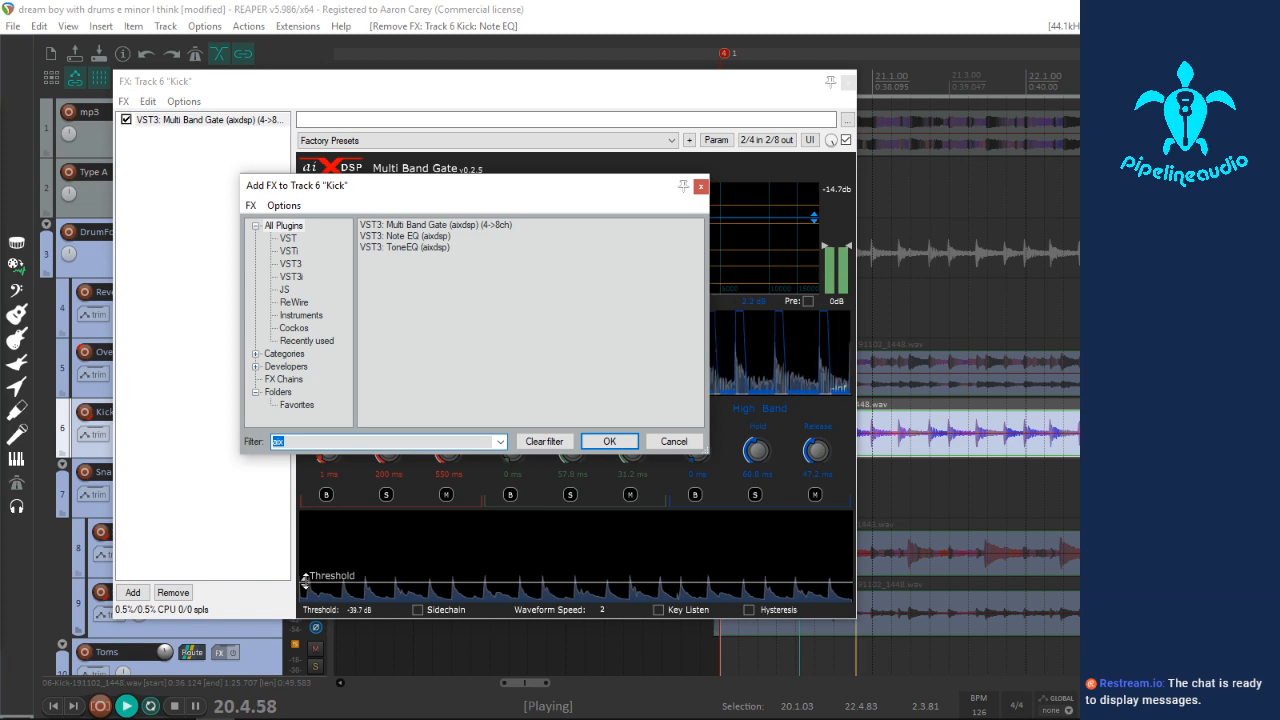
type("toneb")
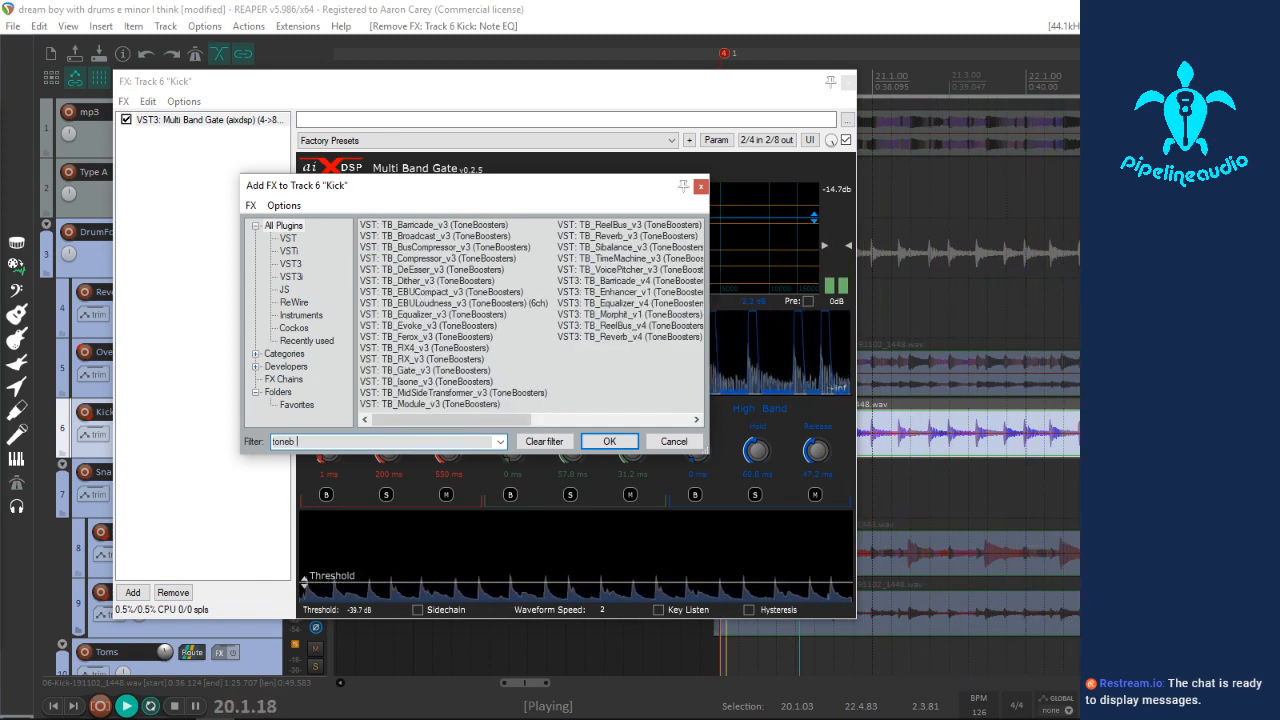
type(" eq")
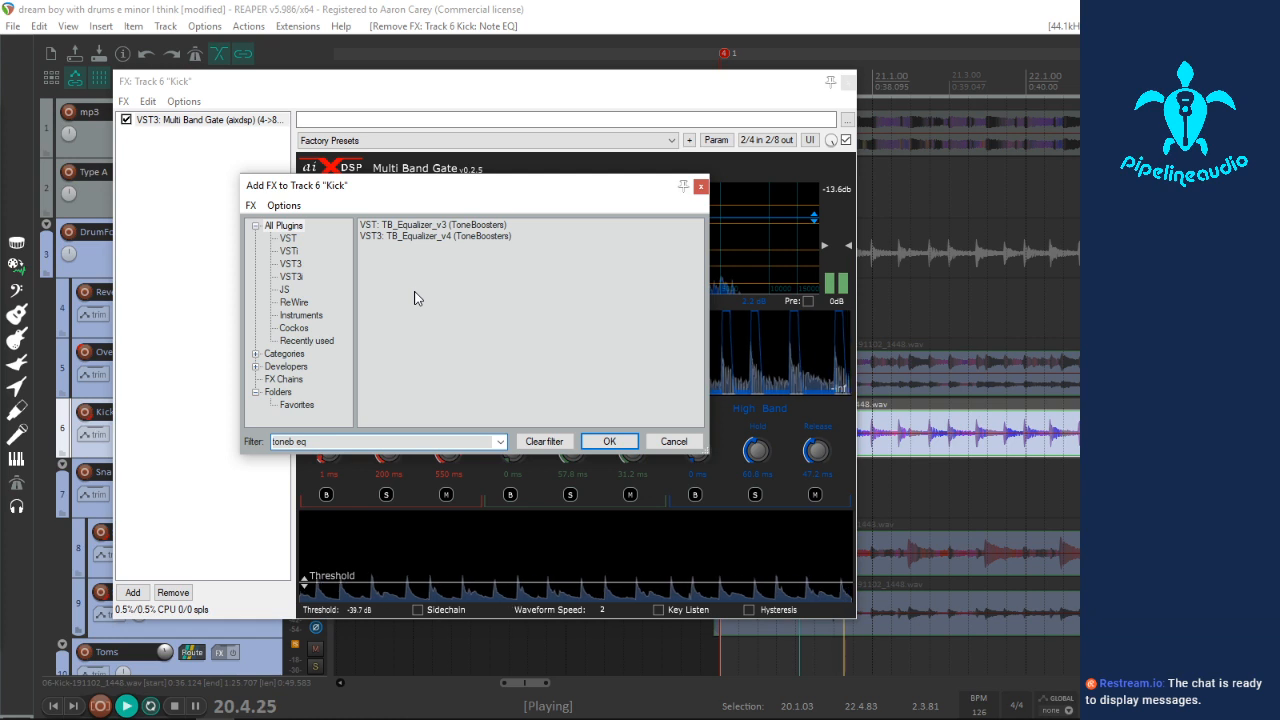
double_click(398, 237)
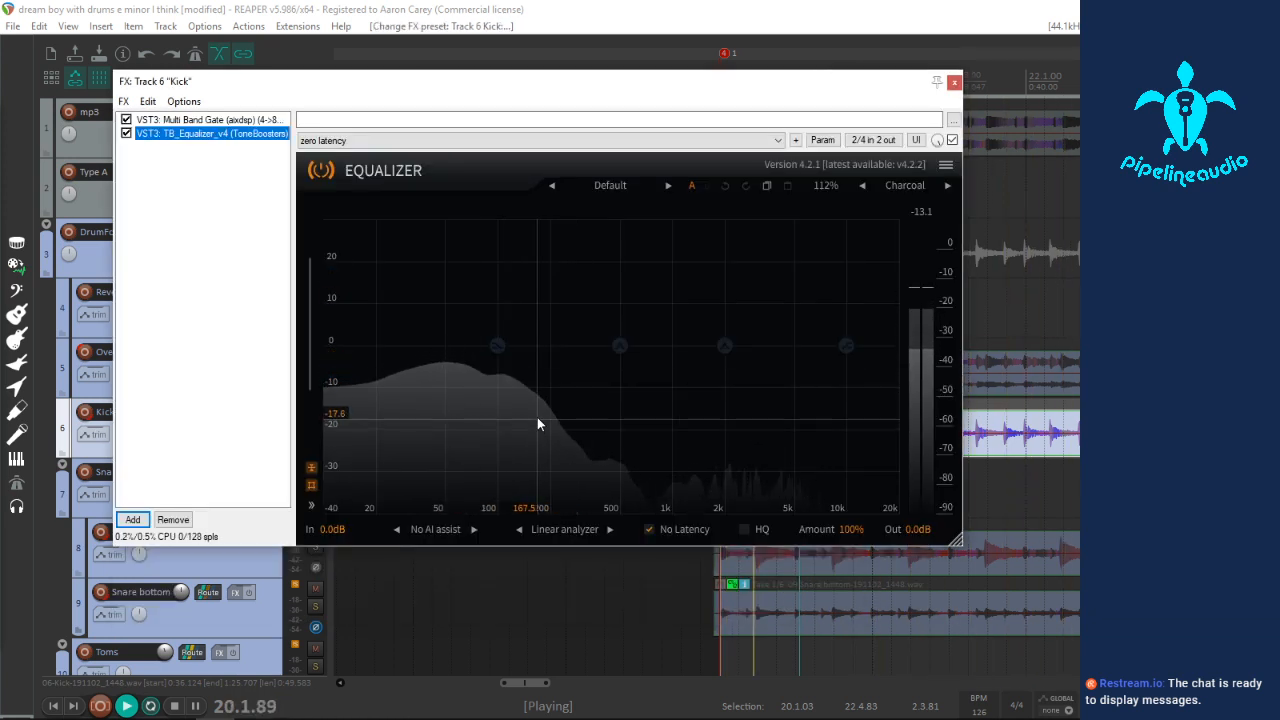
left_click(619, 350)
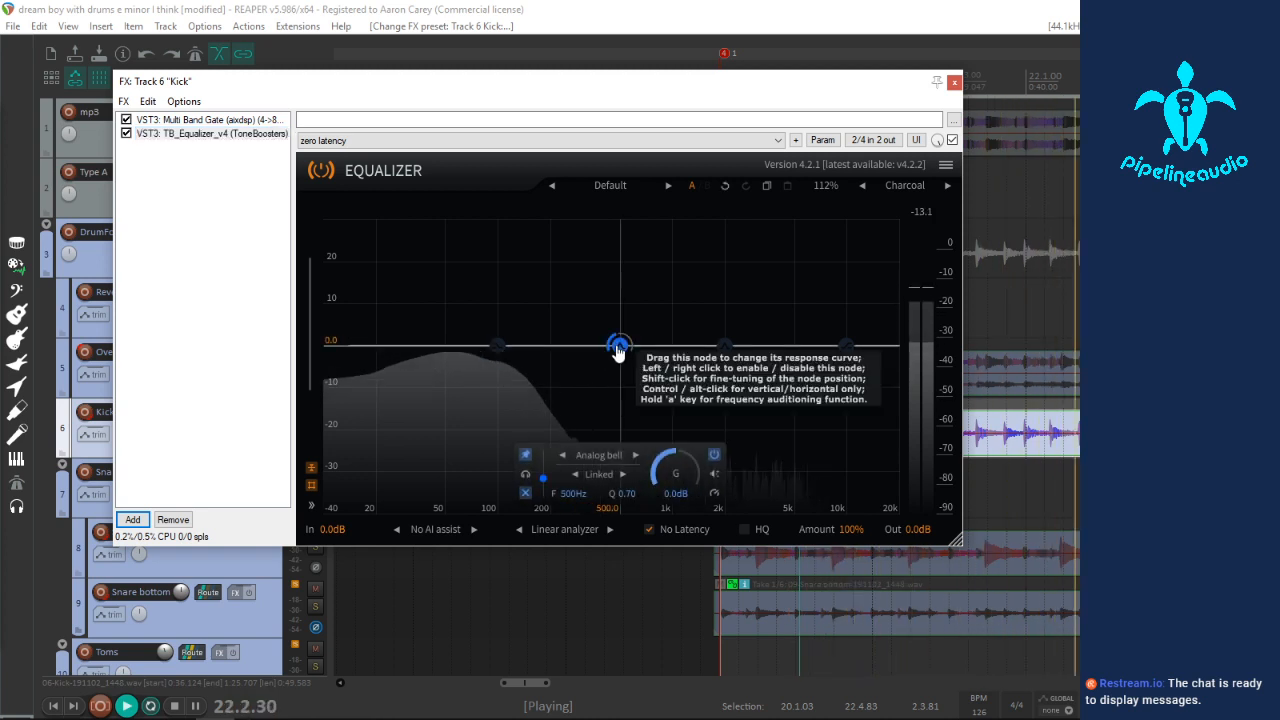
left_click_drag(619, 350, 547, 383)
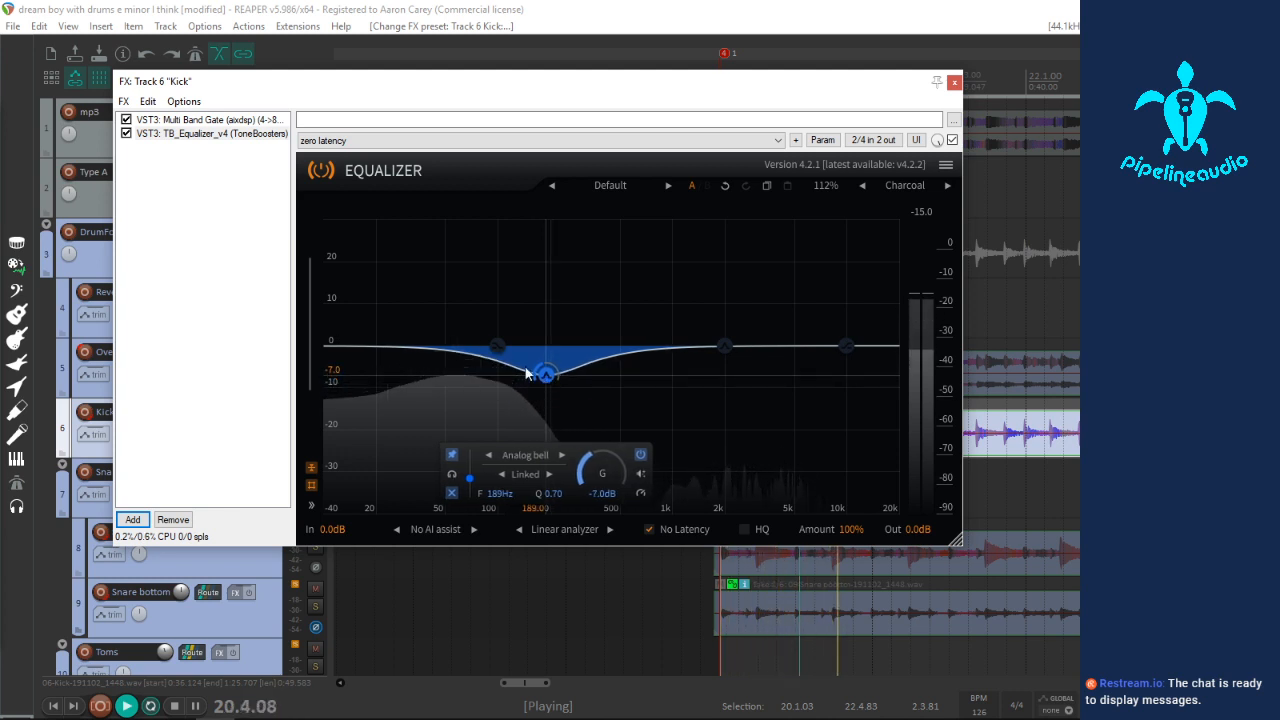
Step: Add XCTR to the Kick track, set its Treble drive slightly above the other bands, compare with the gate bypassed, and close the FX chain
left_click(133, 520)
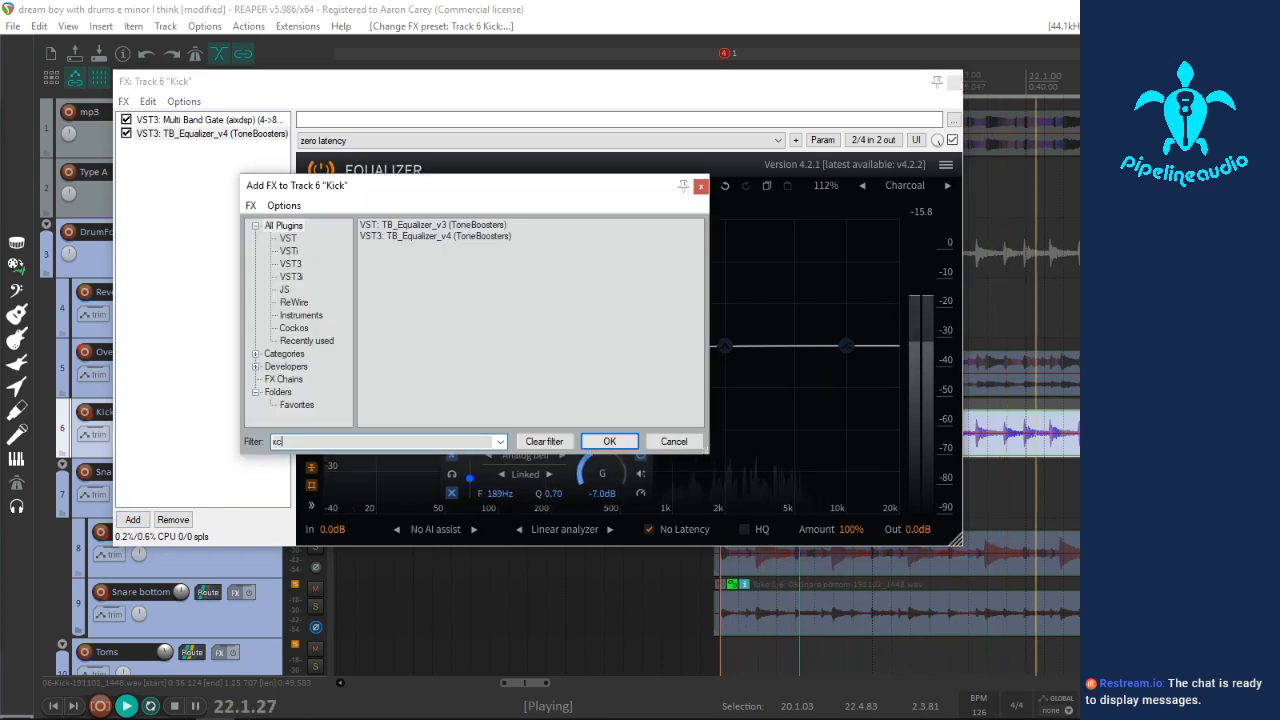
type("xct")
double_click(407, 226)
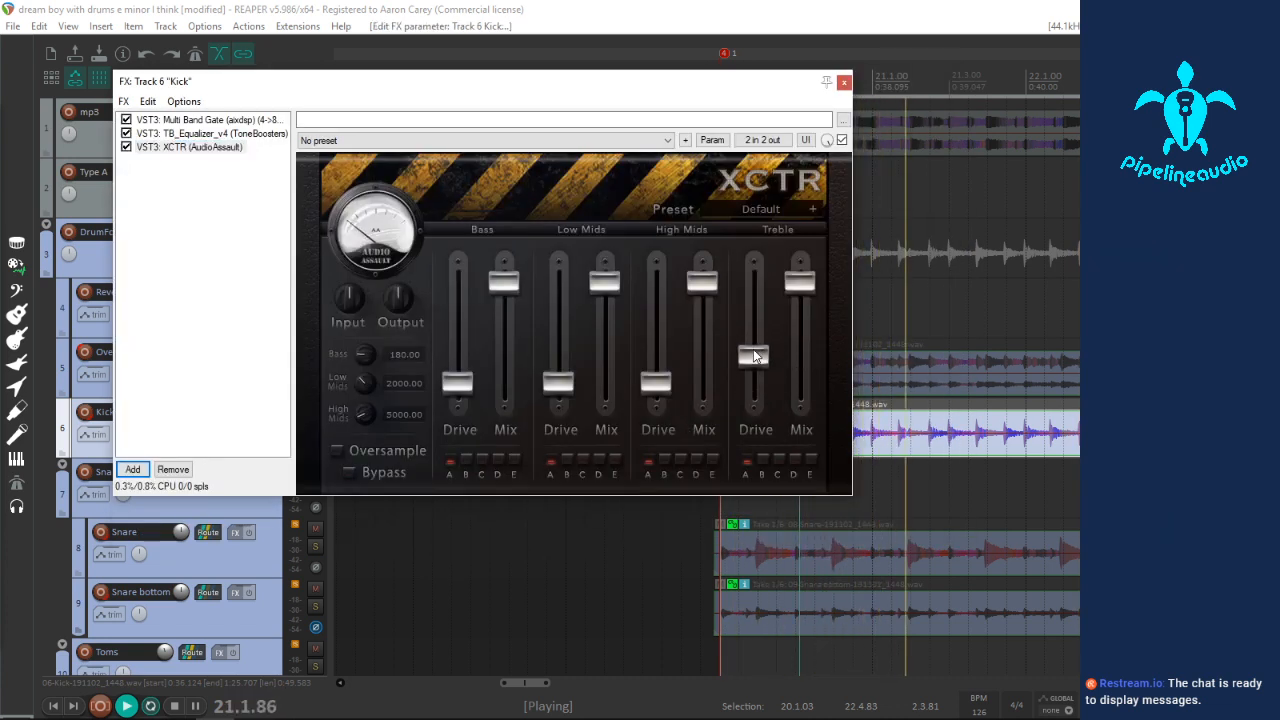
left_click_drag(754, 356, 754, 363)
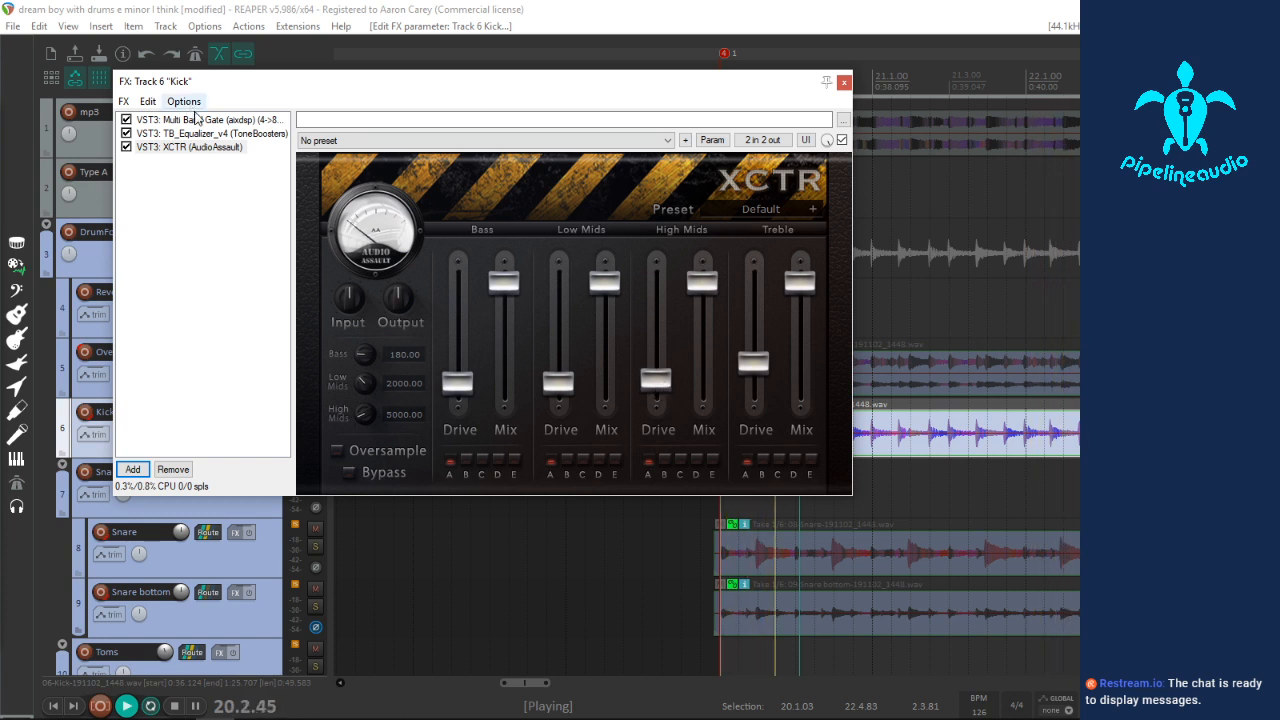
left_click(126, 120)
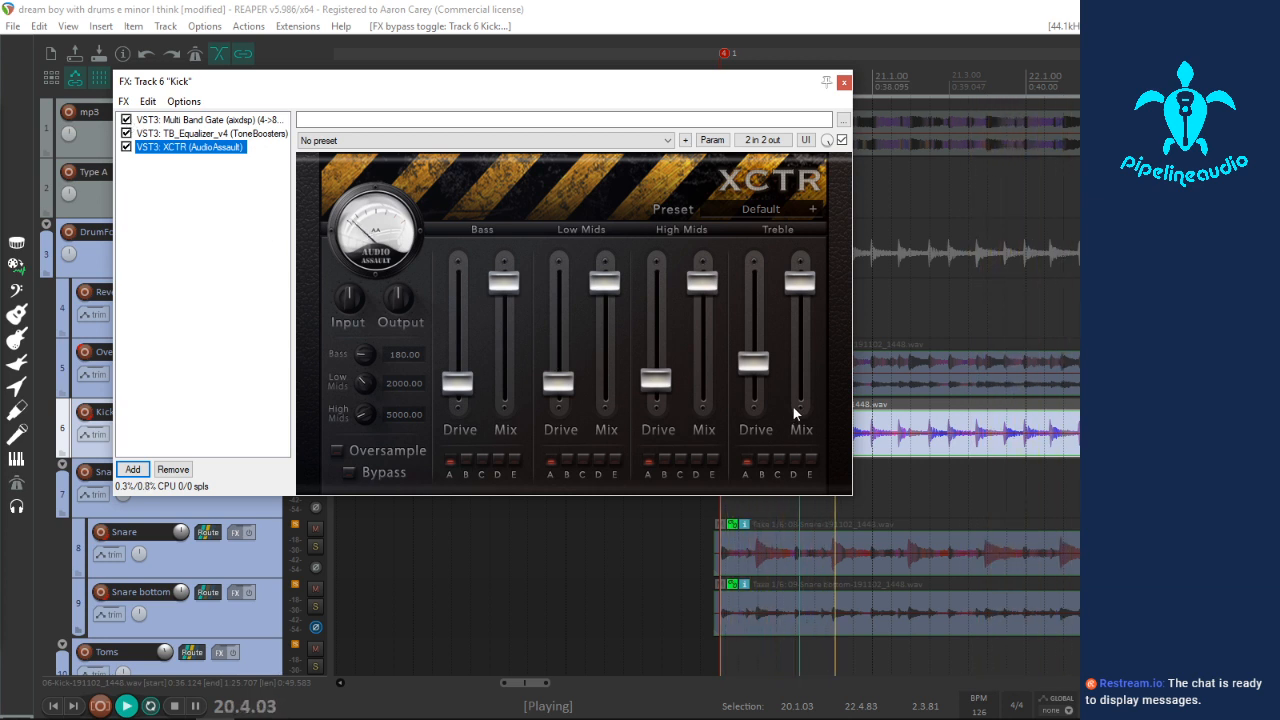
left_click(667, 390)
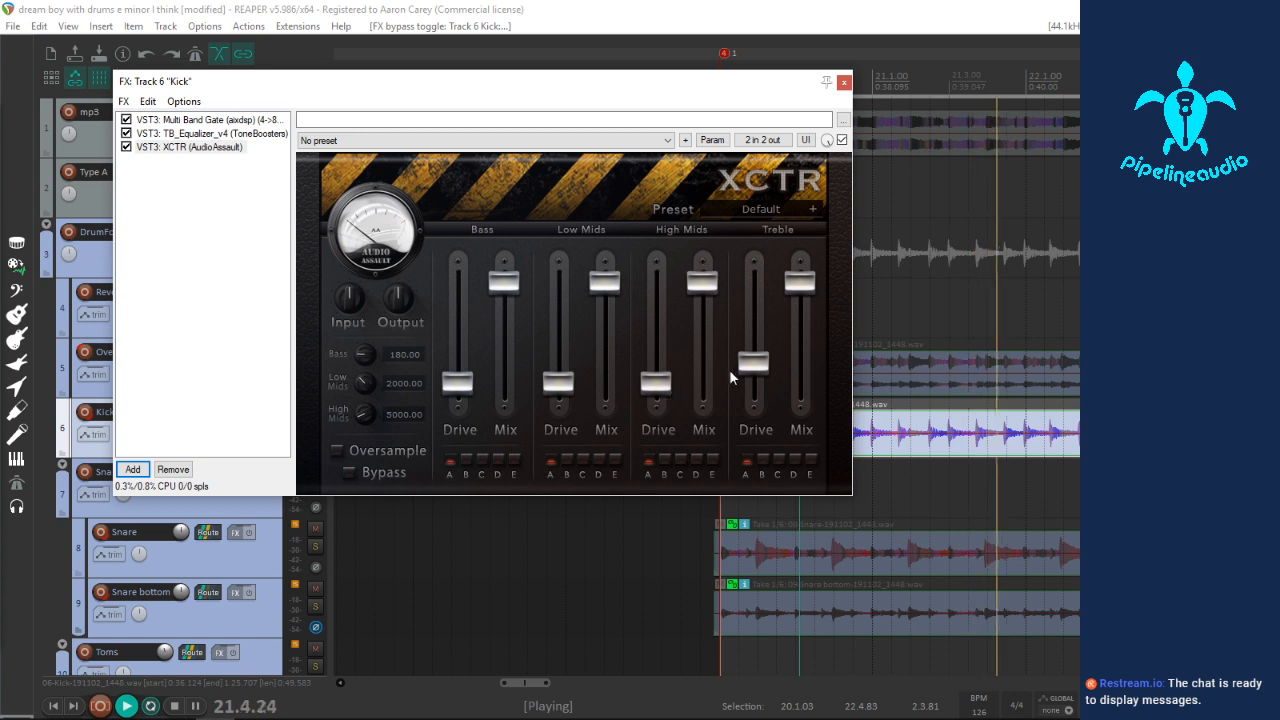
left_click(844, 83)
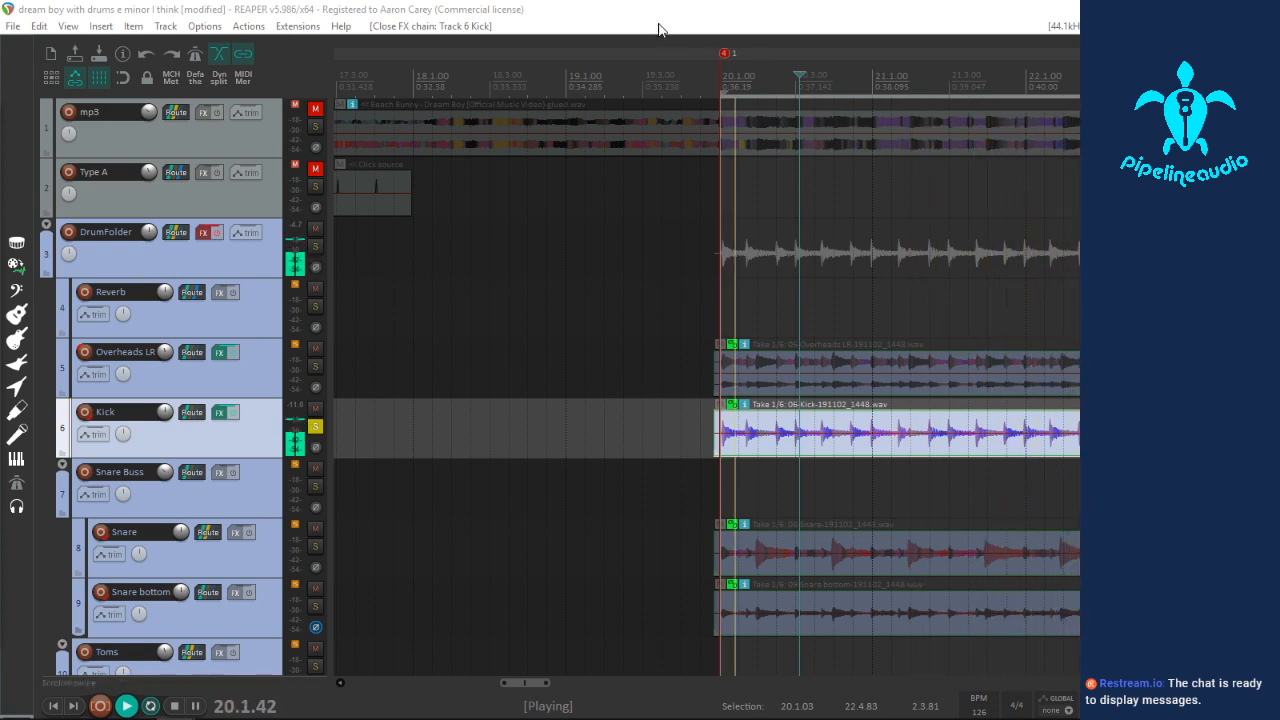
Step: Play the whole DrumFolder by unsoloing the Kick track, and mute the Reverb track
left_click(316, 428)
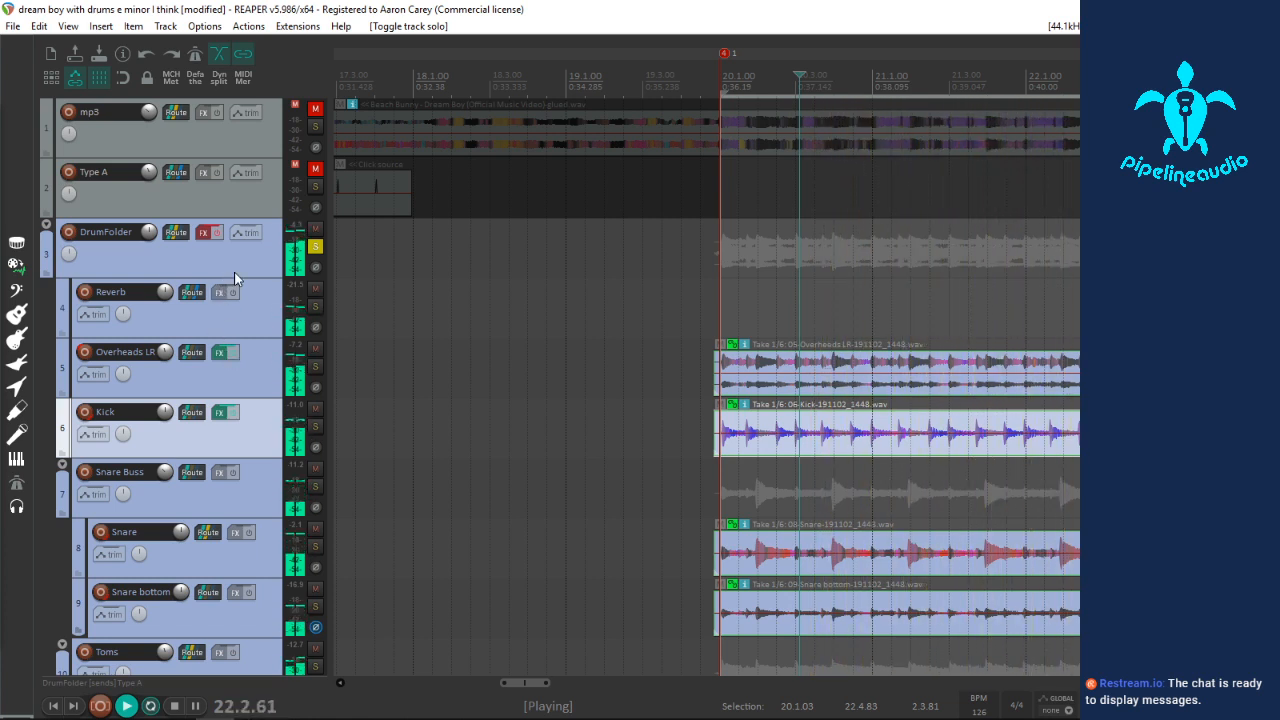
left_click(314, 288)
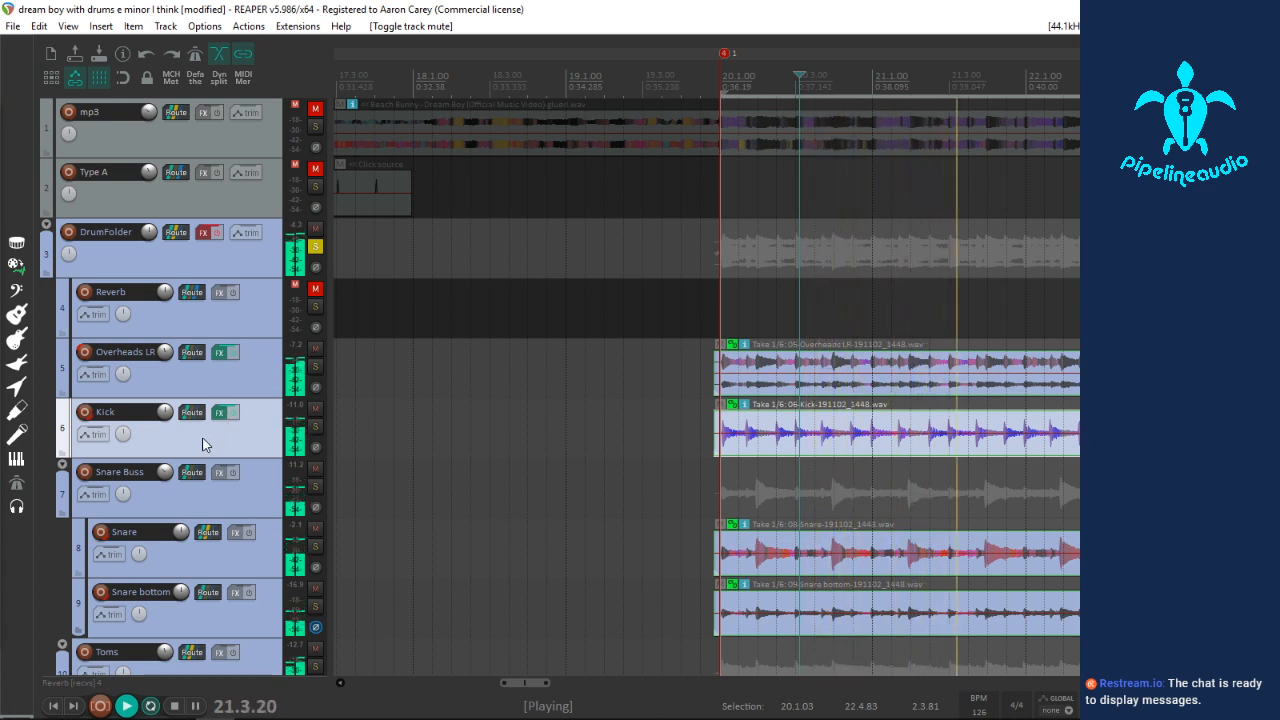
Step: Solo the Overheads LR track and enable TB_Equalizer_v4 in its FX chain
scroll(202, 444, "down", 3)
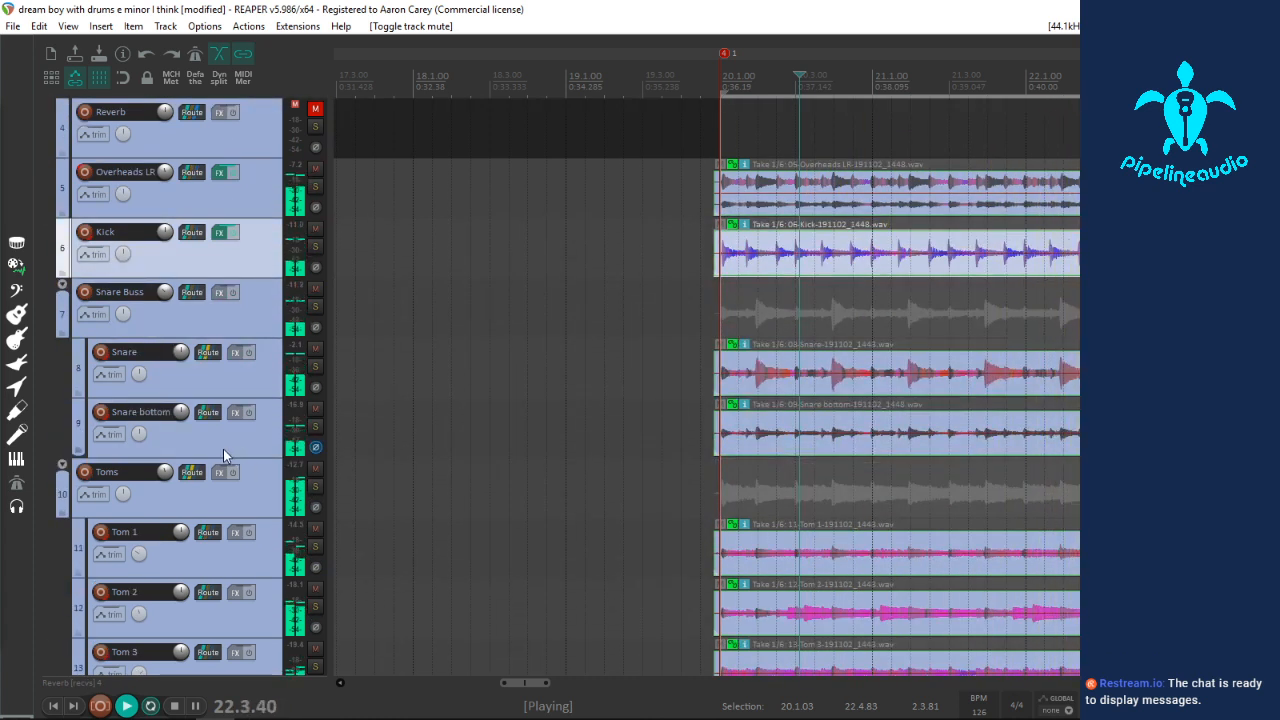
scroll(225, 451, "up", 1)
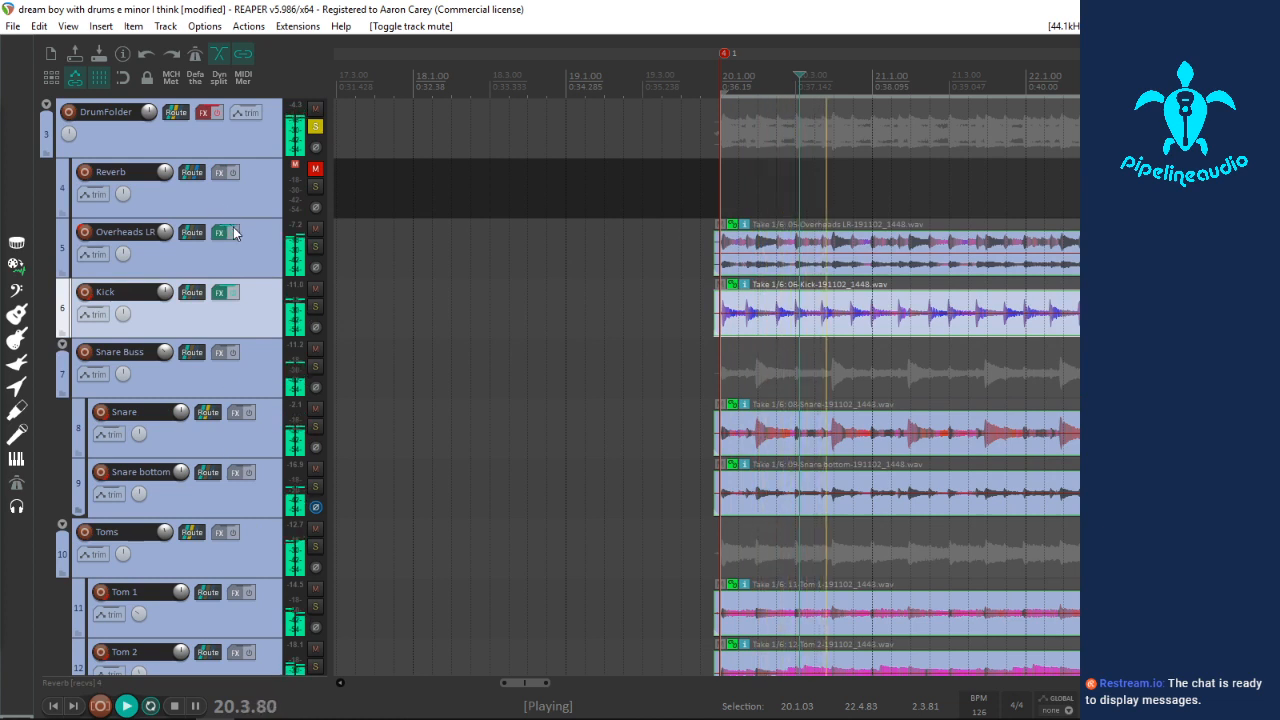
left_click(315, 246)
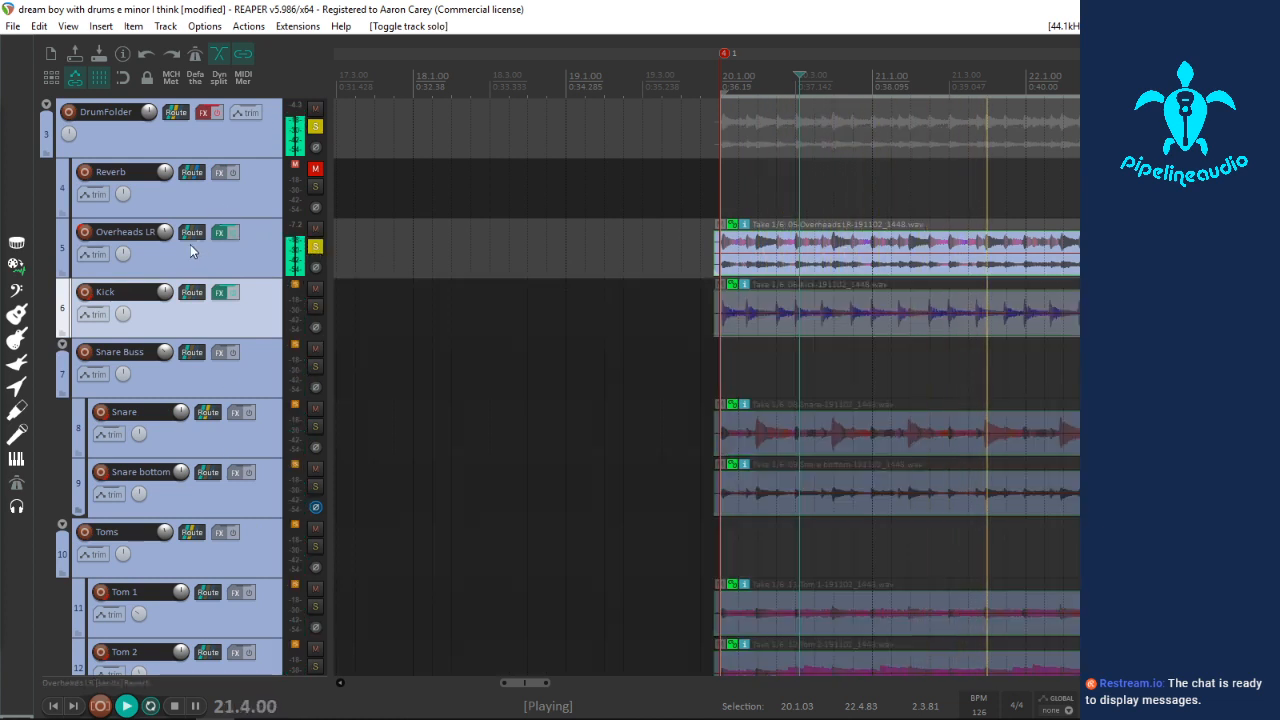
left_click(218, 234)
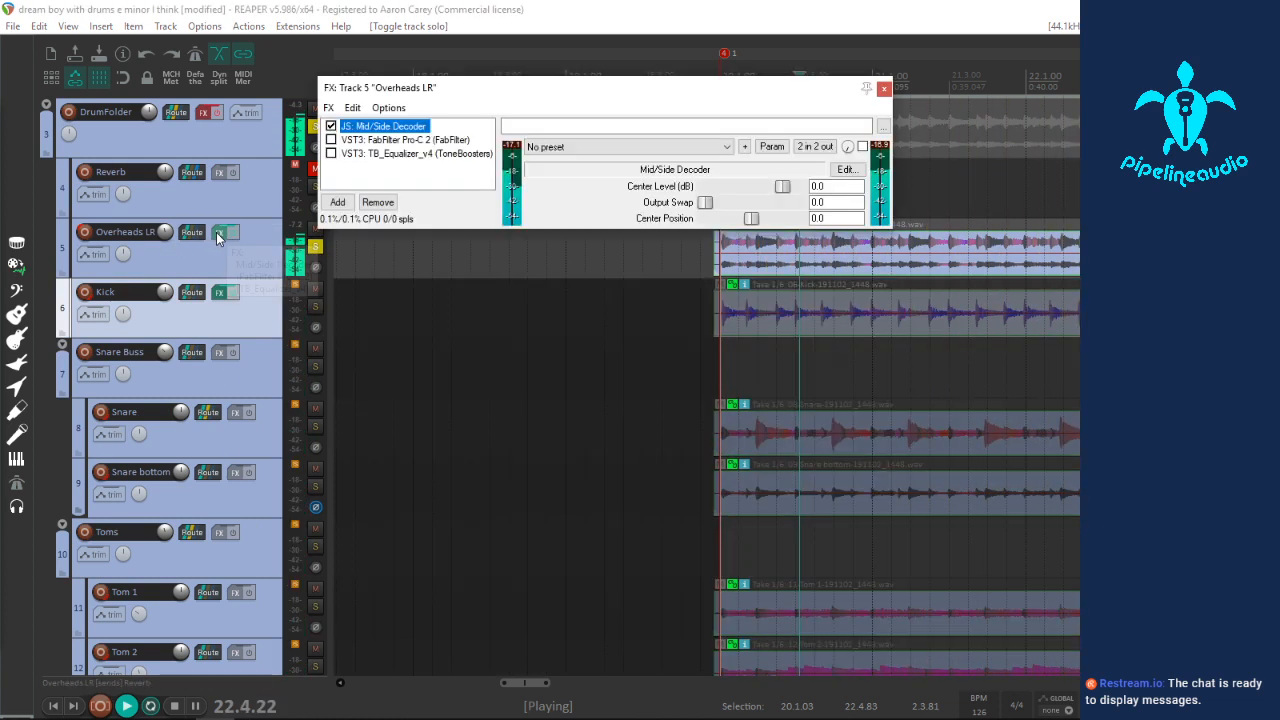
left_click(379, 155)
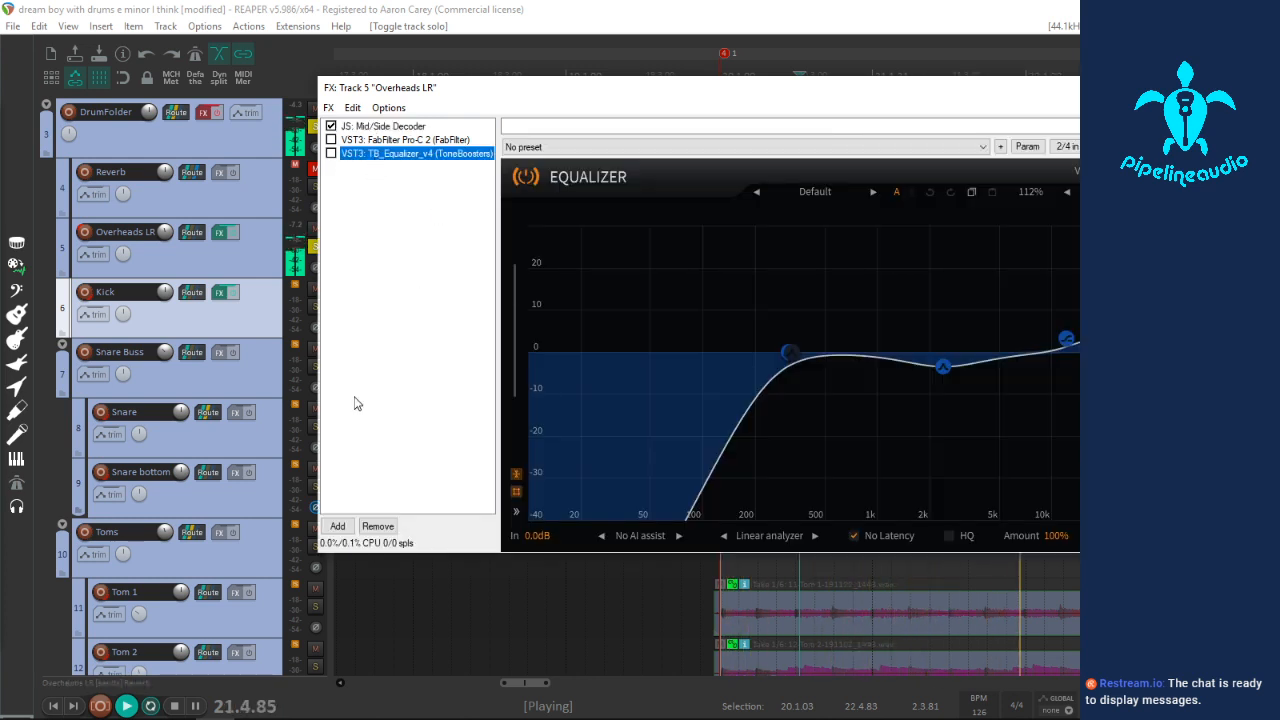
left_click(331, 154)
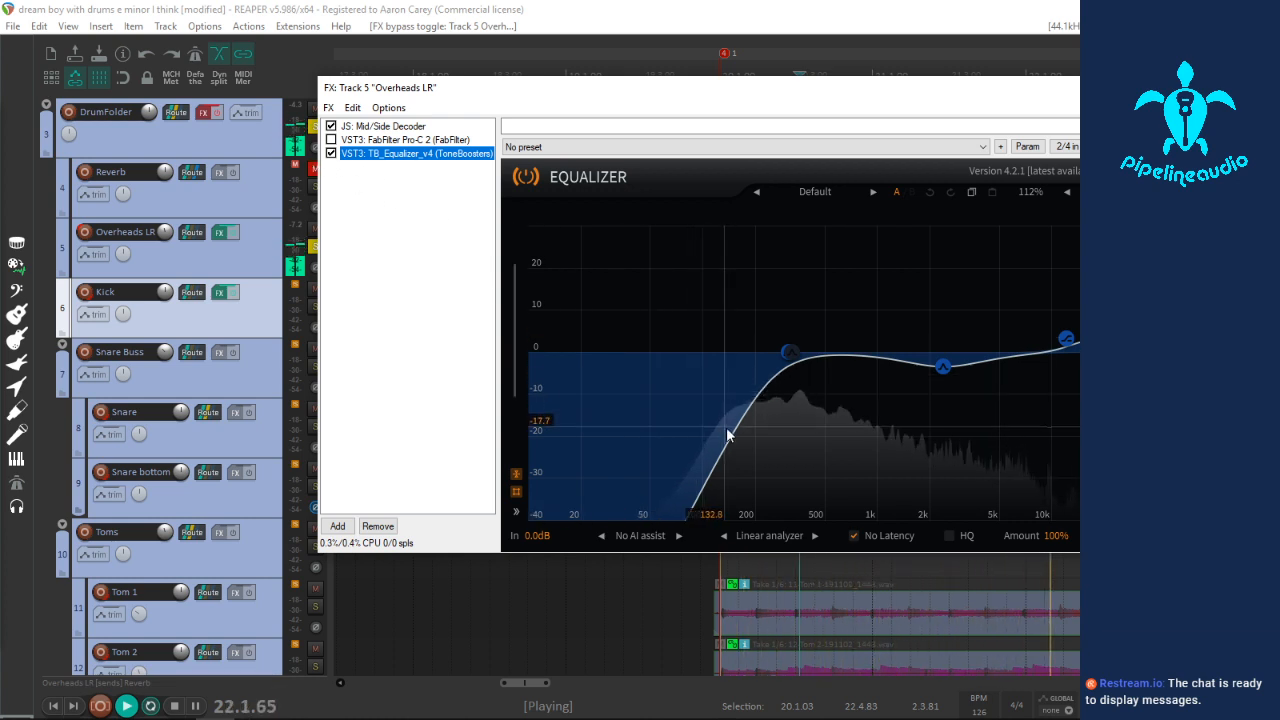
Step: Lower the overheads' low cut to just below 100 Hz, cut 4.6 dB at 202 Hz with an Analog bell, Q 0.70, and unsolo the track
left_click_drag(789, 358, 756, 370)
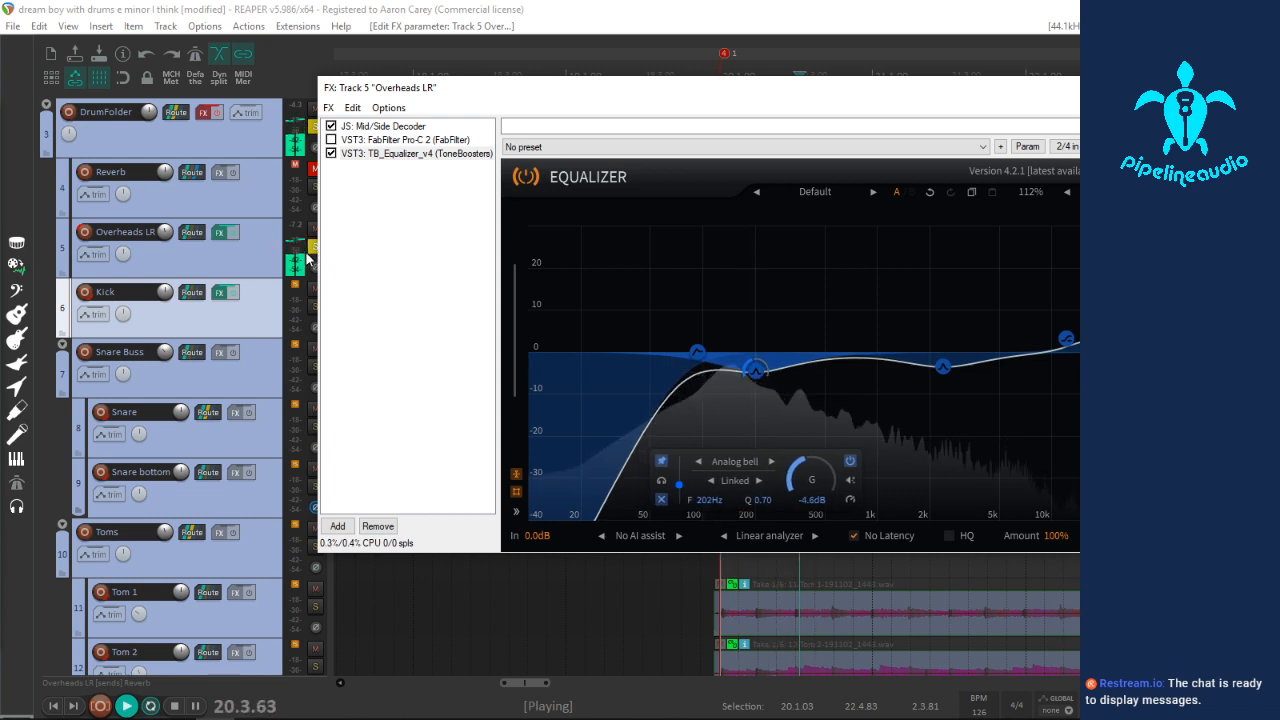
left_click(250, 204)
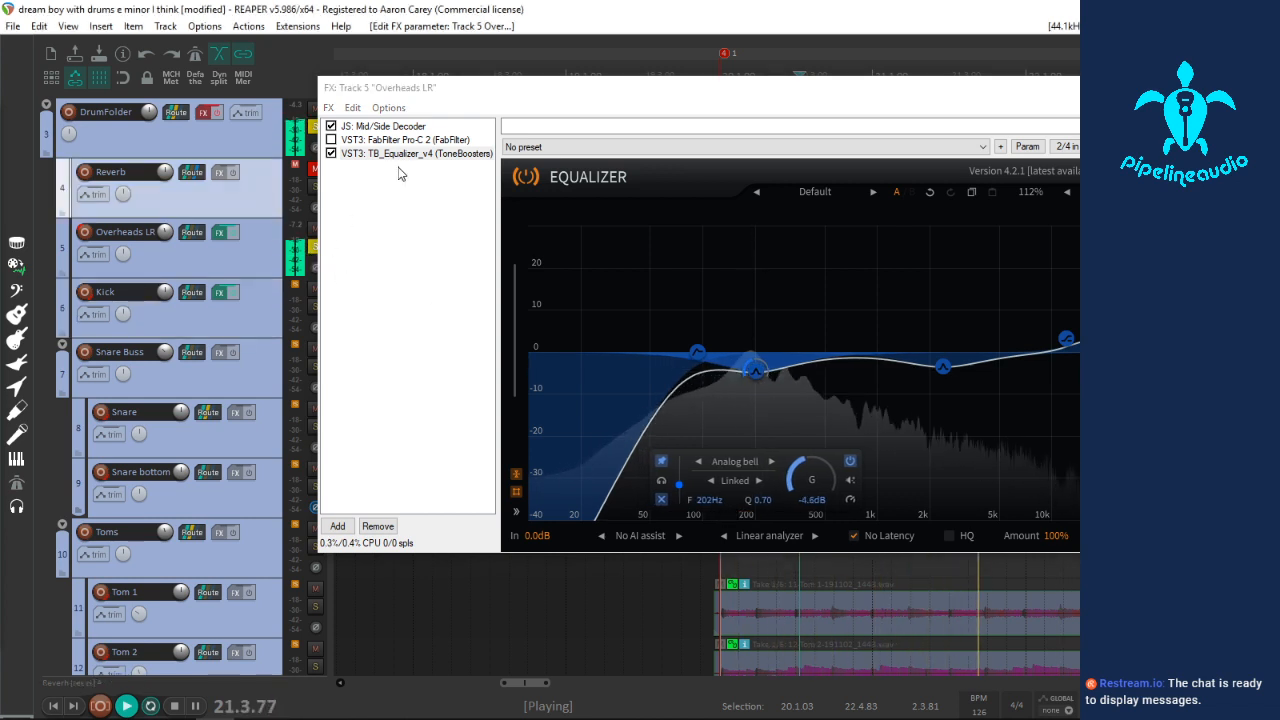
left_click(1140, 88)
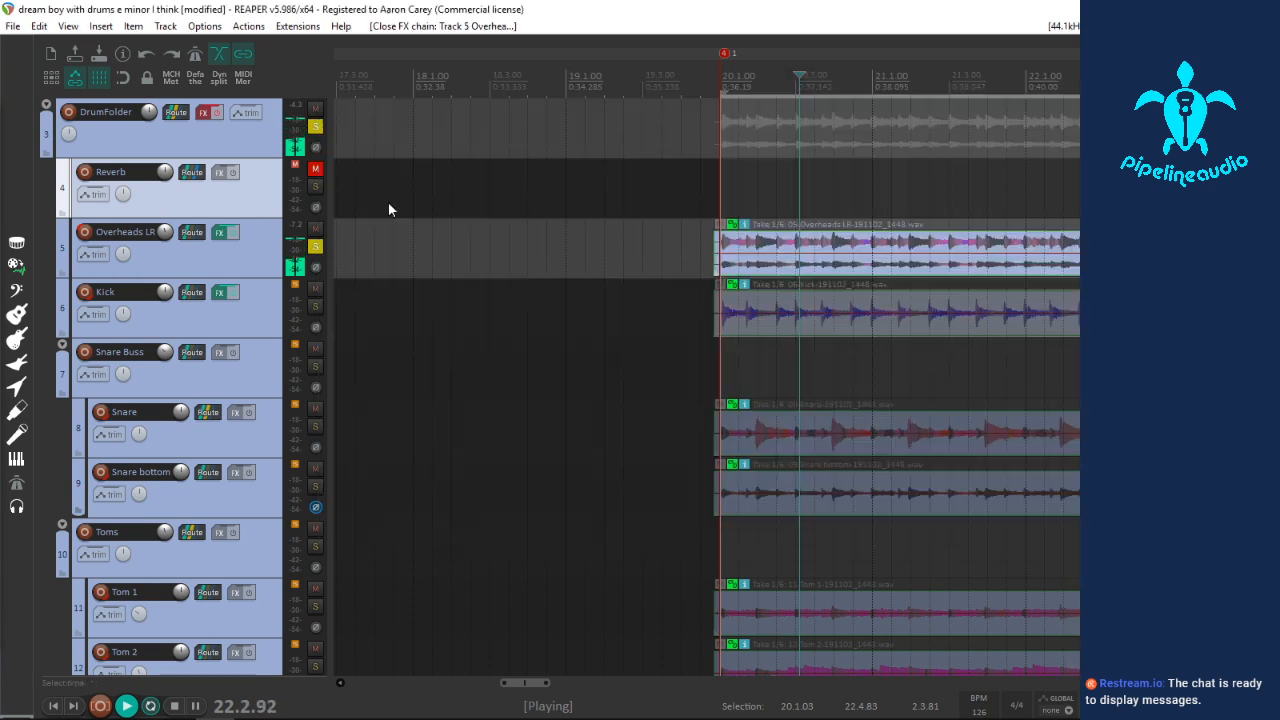
left_click(316, 250)
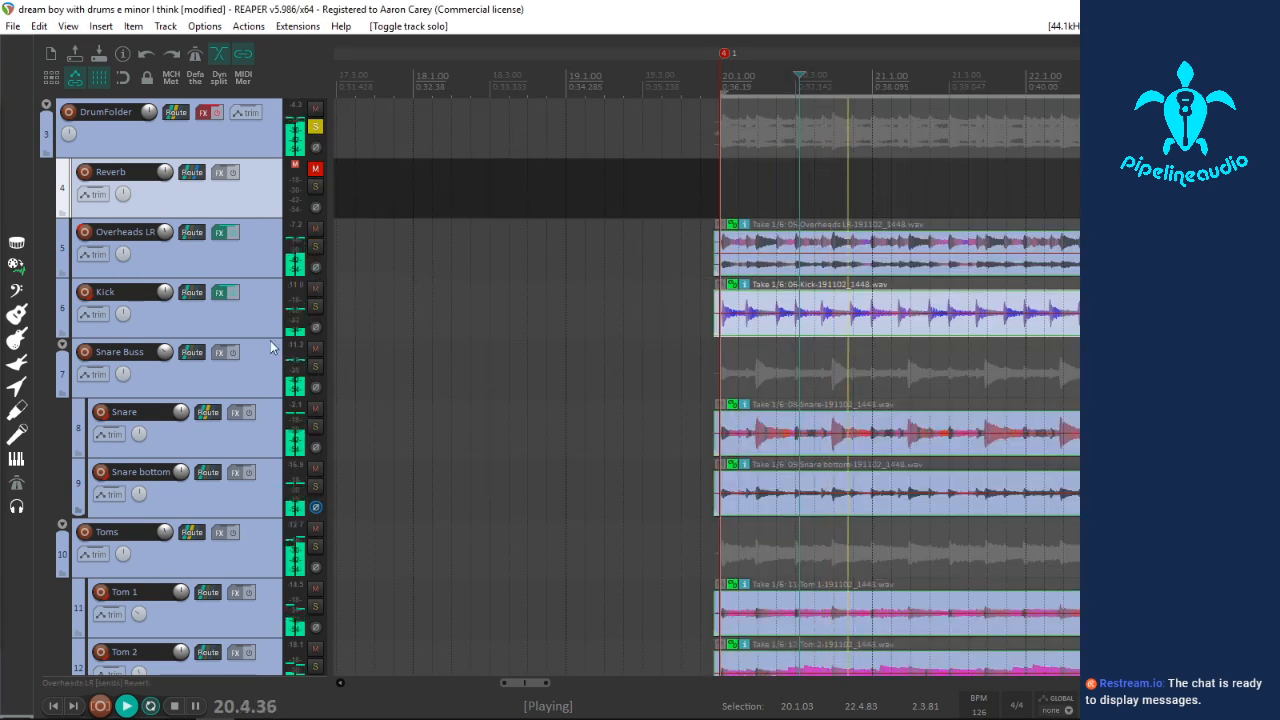
Step: Mute the Snare Buss, Toms and Brass tracks
left_click(315, 347)
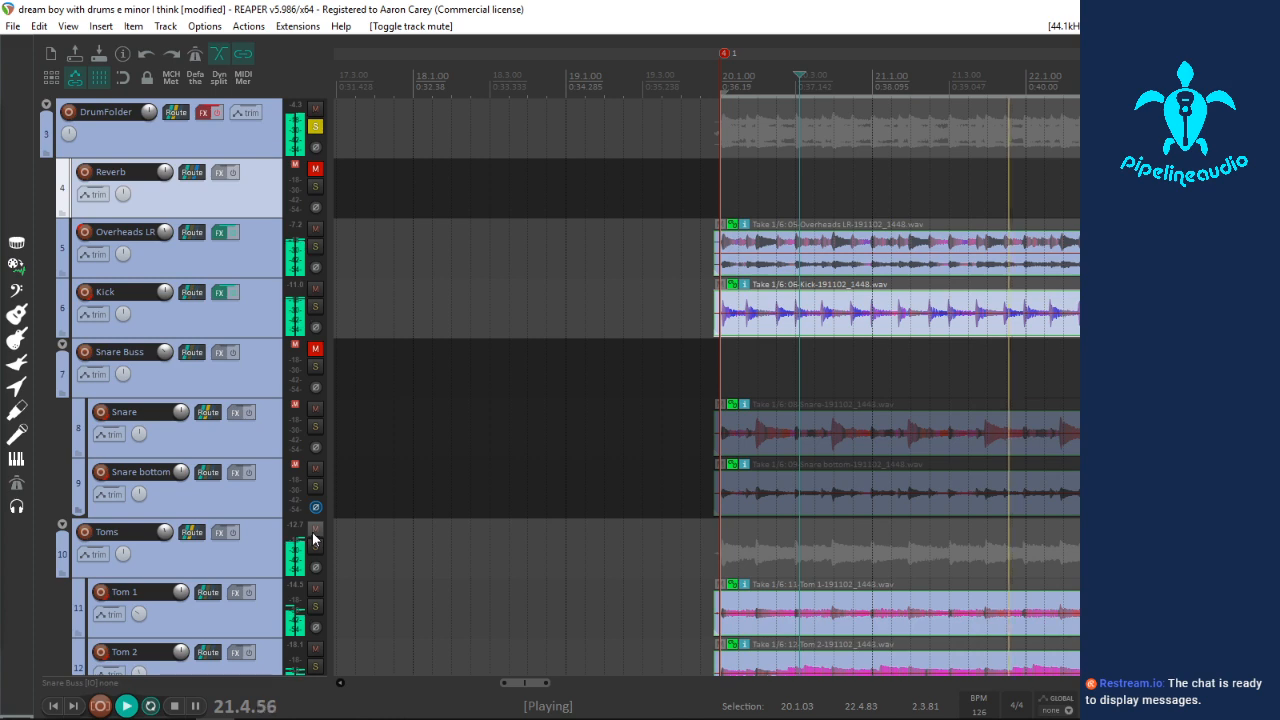
left_click(315, 527)
scroll(240, 540, "down", 3)
scroll(240, 550, "down", 2)
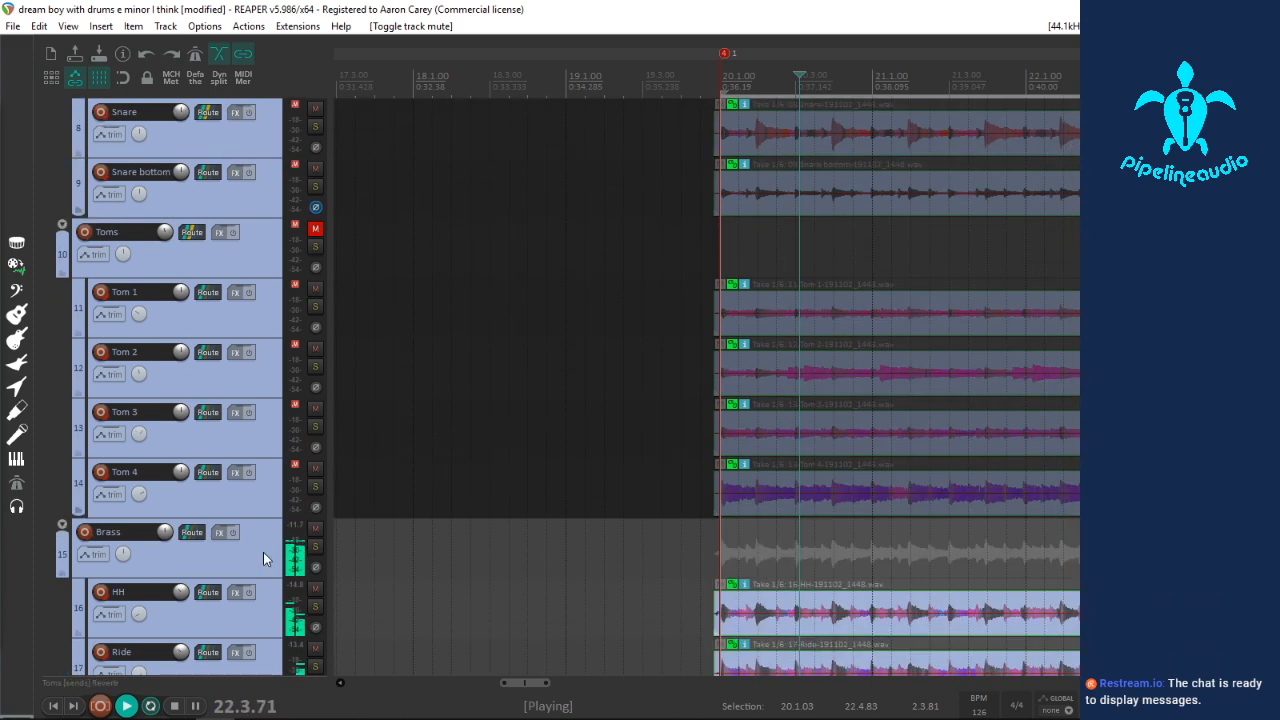
left_click(316, 527)
scroll(230, 525, "down", 5)
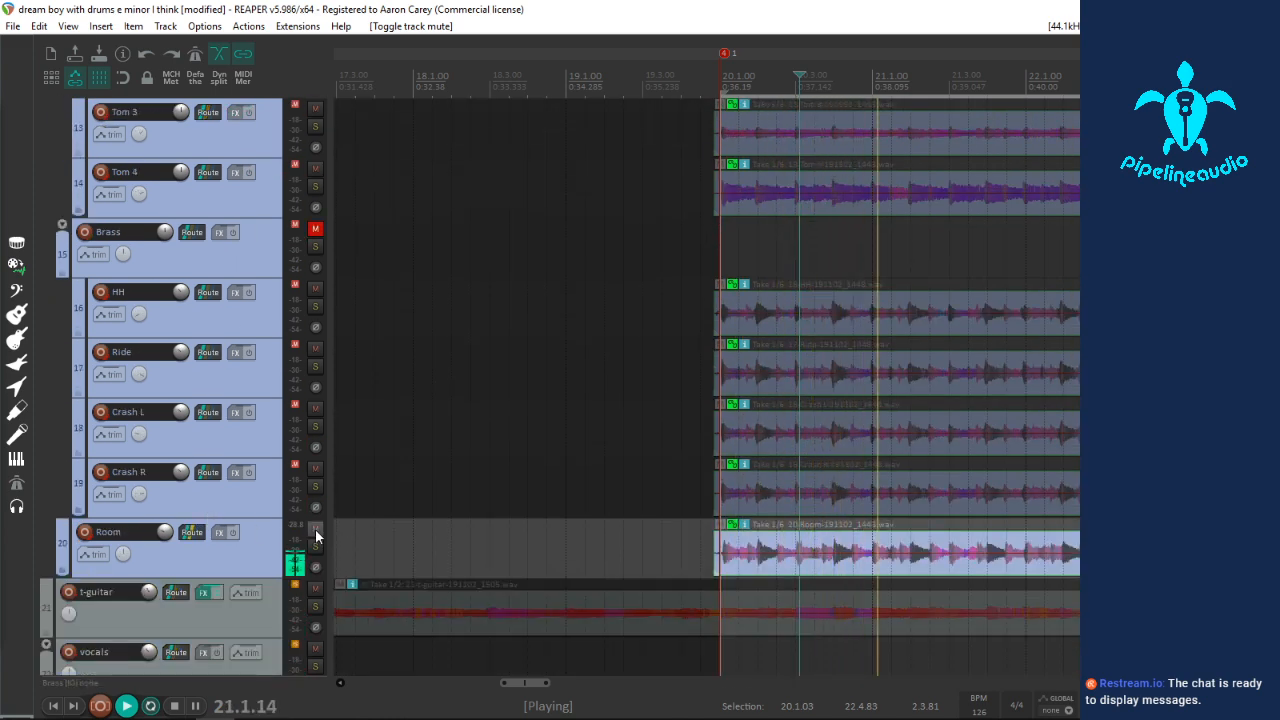
Step: Compare the kick with and without the overheads by briefly muting the Overheads LR track
scroll(219, 470, "up", 6)
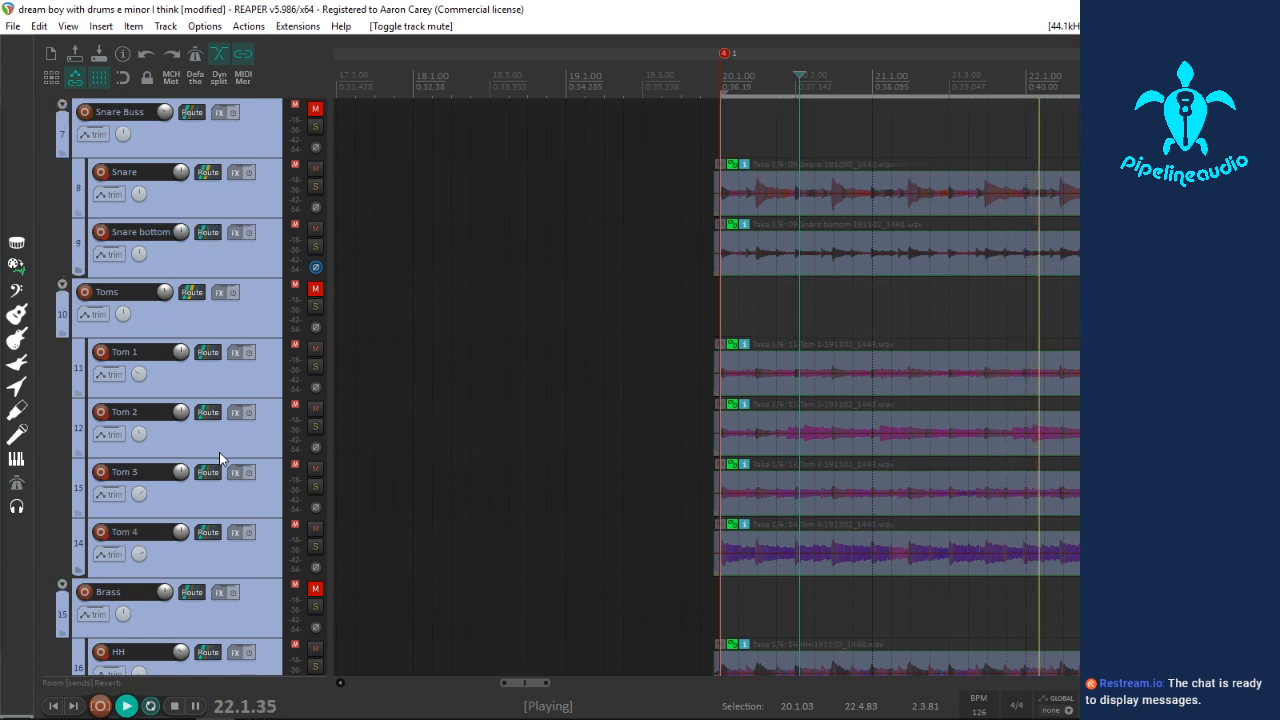
scroll(219, 455, "up", 2)
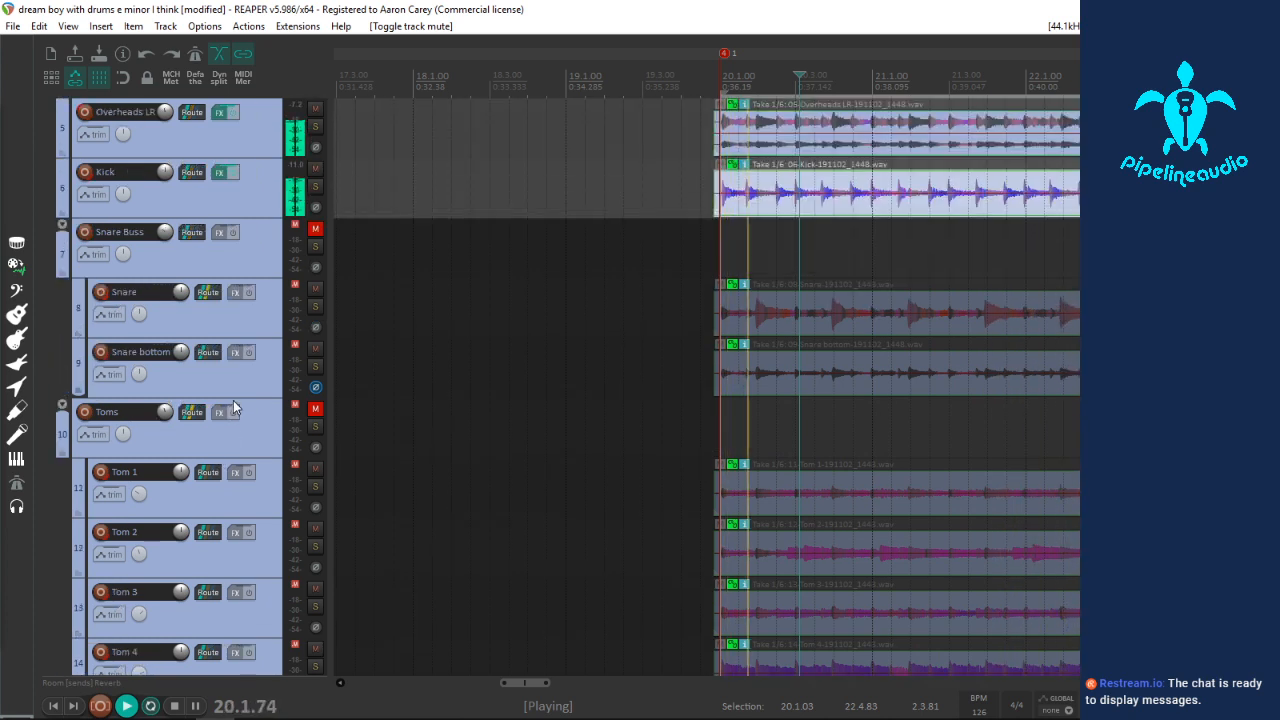
scroll(233, 400, "up", 1)
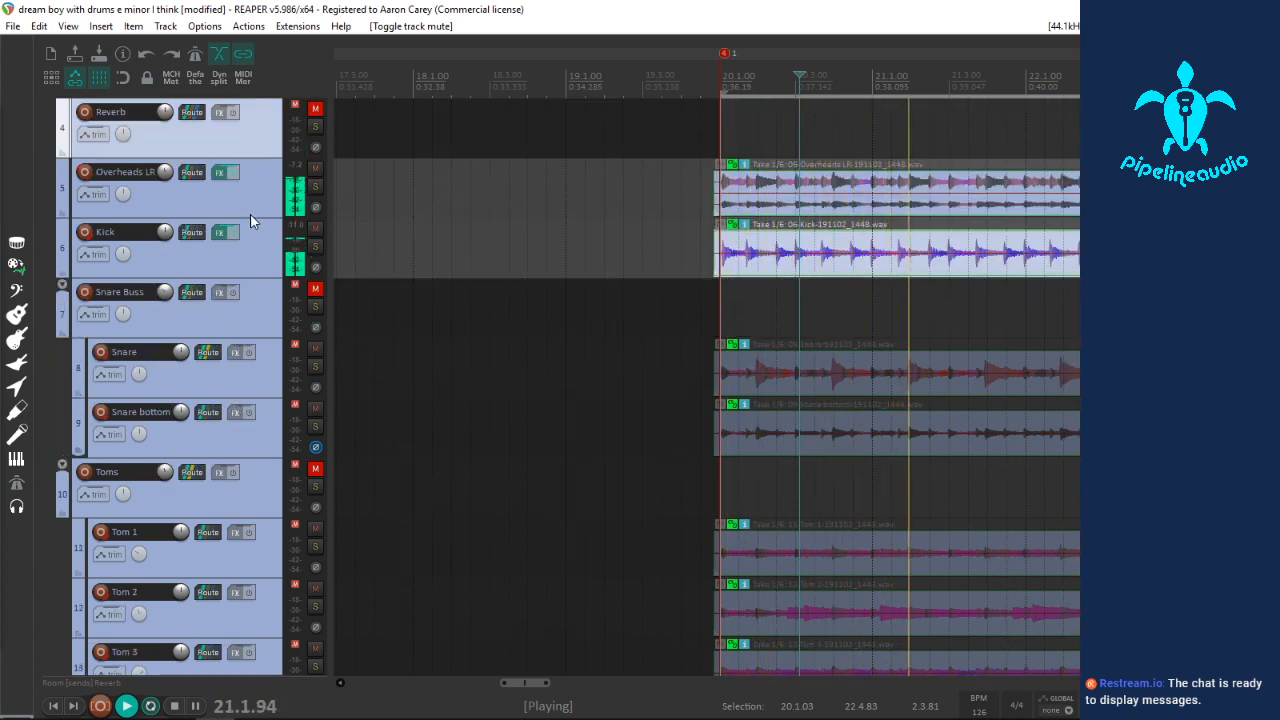
left_click(315, 168)
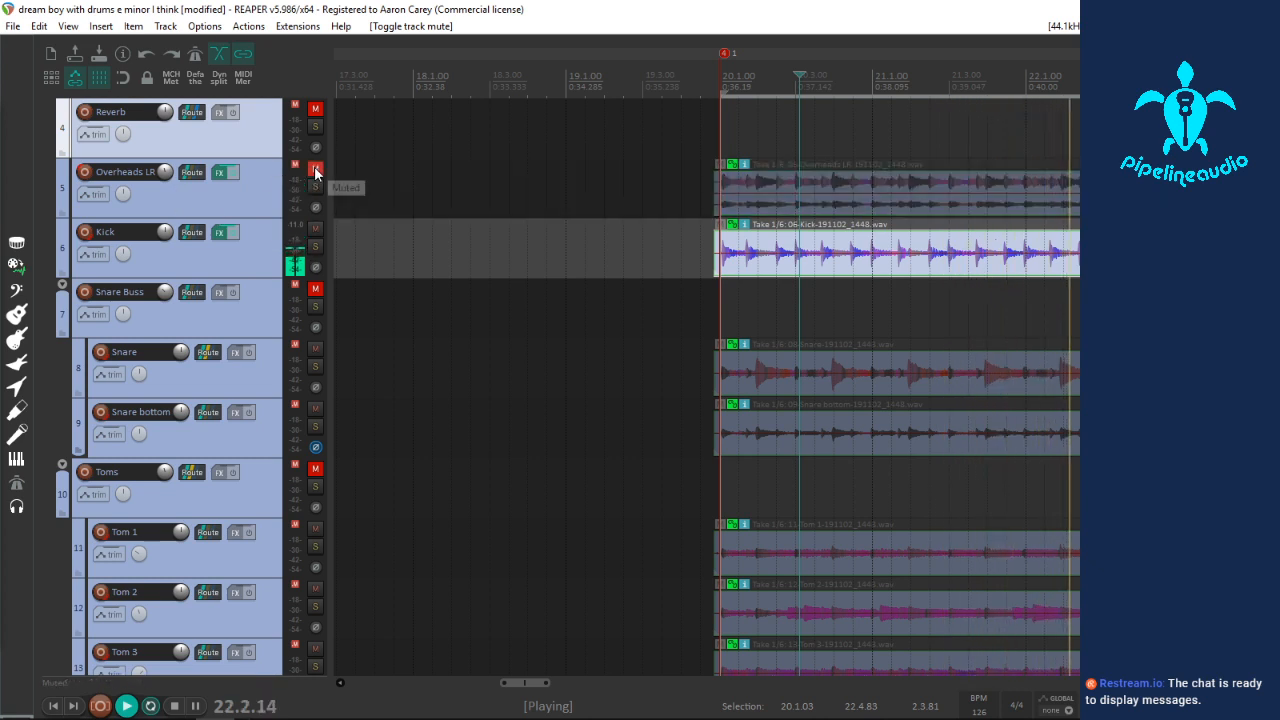
left_click(315, 168)
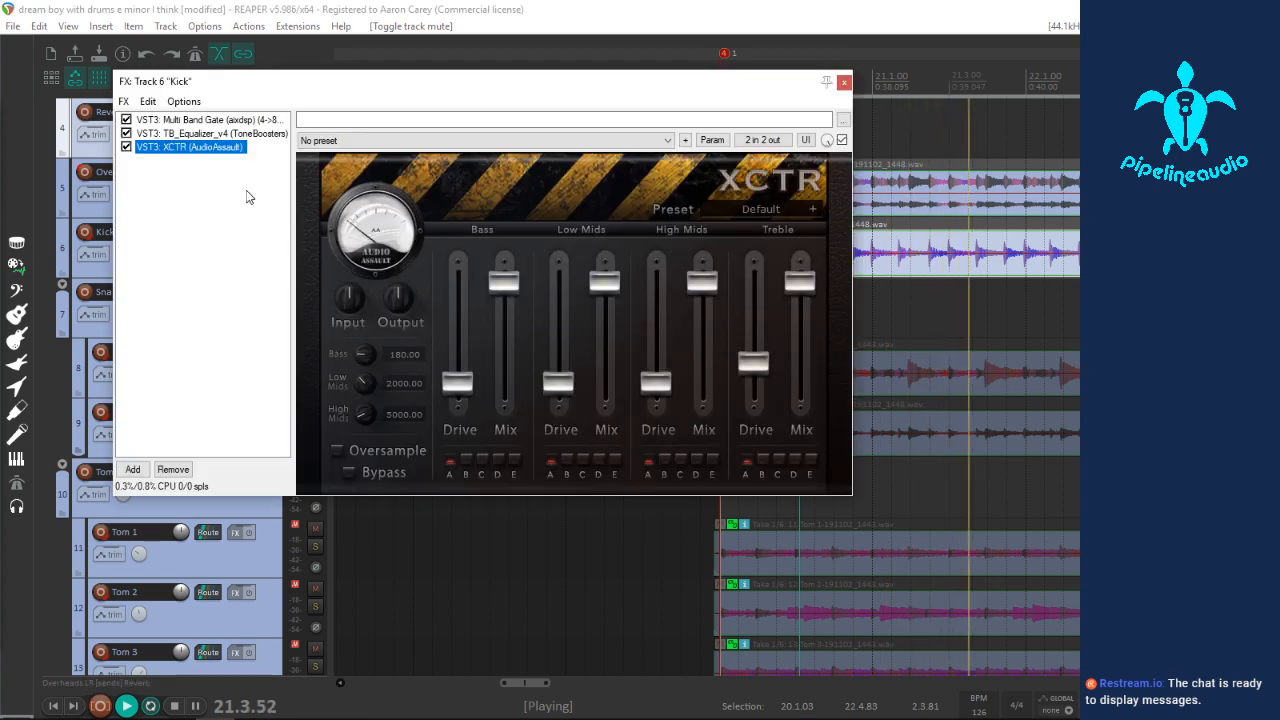
Step: Raise the output gain of the Kick track's Multi Band Gate to 3.2 dB, close the FX chain and stop playback
left_click(200, 119)
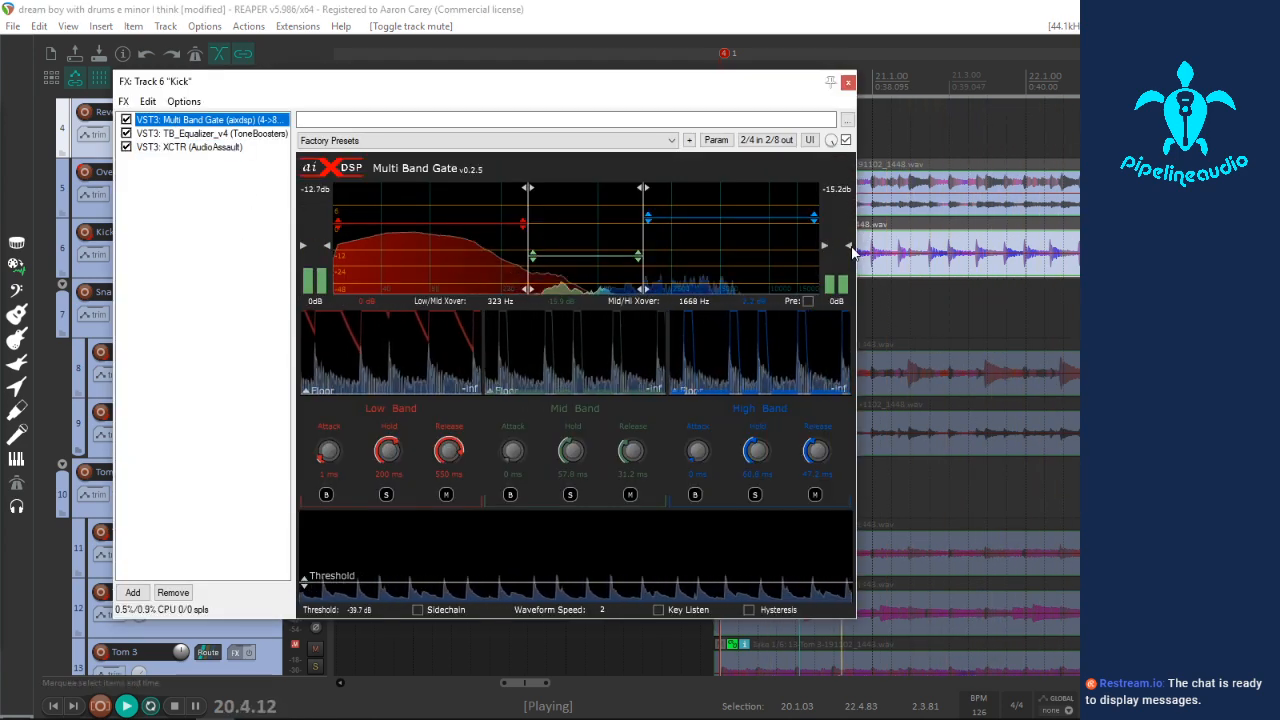
left_click_drag(850, 246, 850, 247)
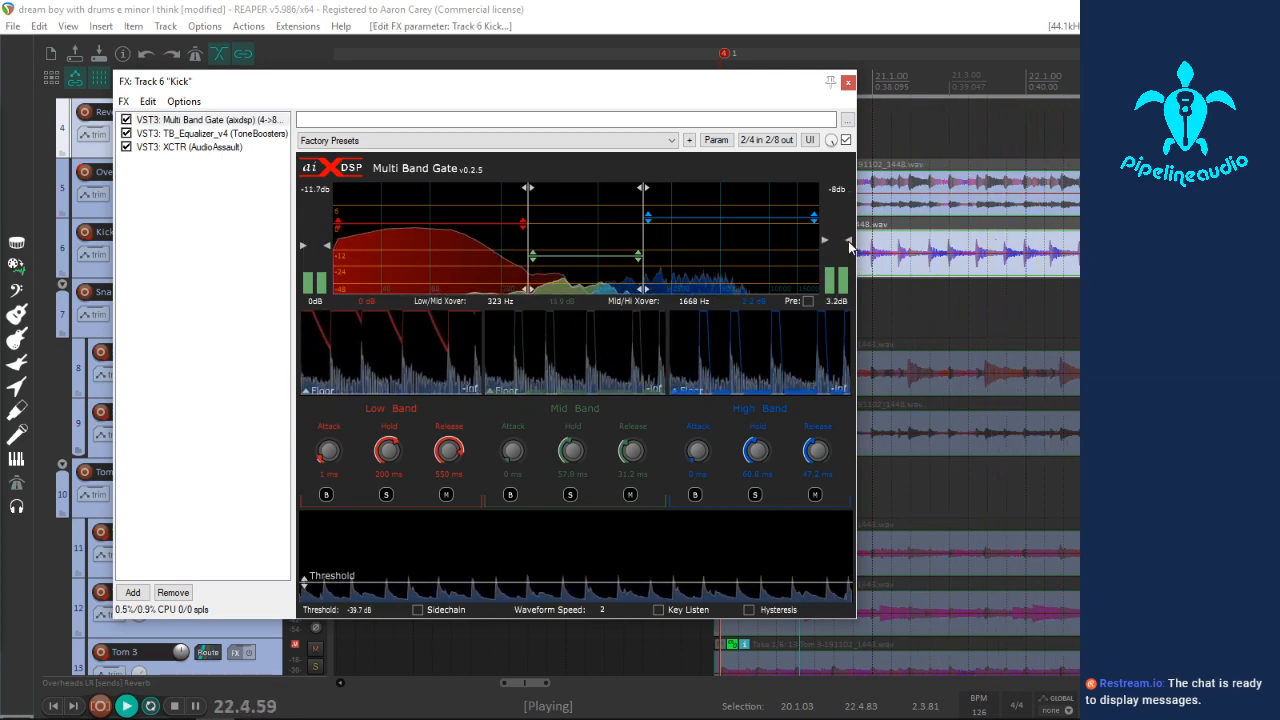
left_click(848, 83)
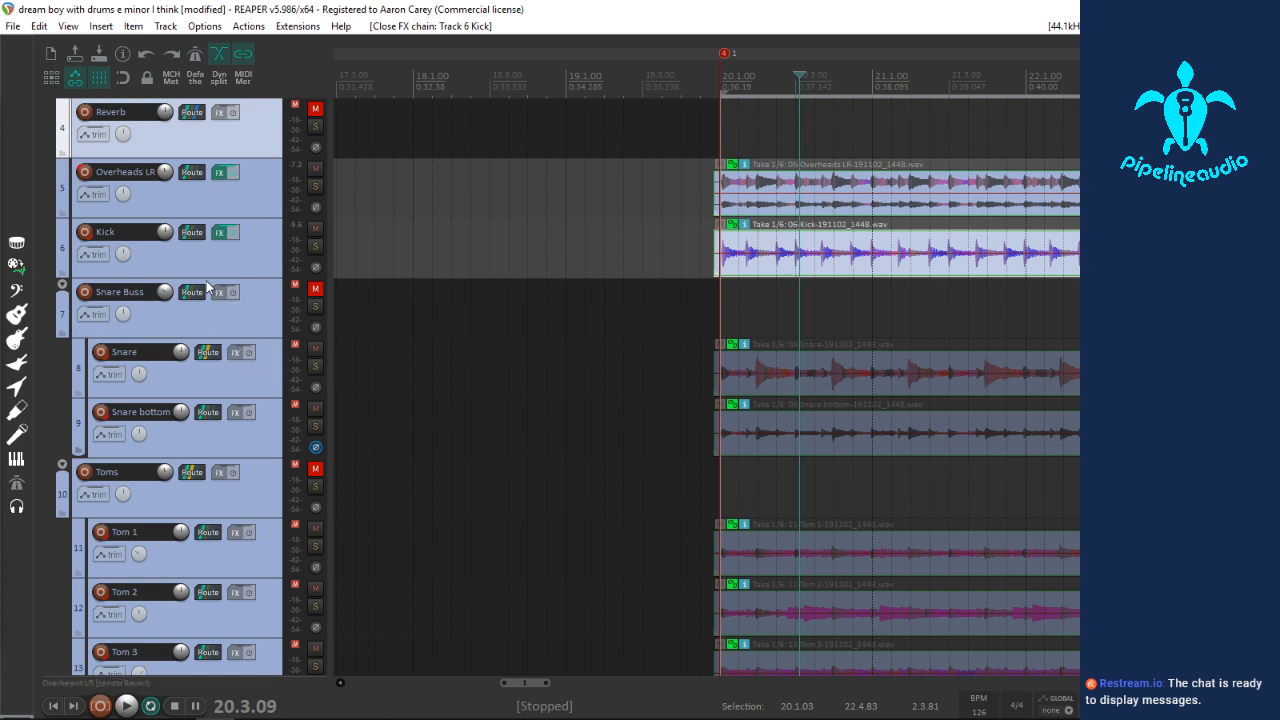
scroll(752, 351, "down", 5)
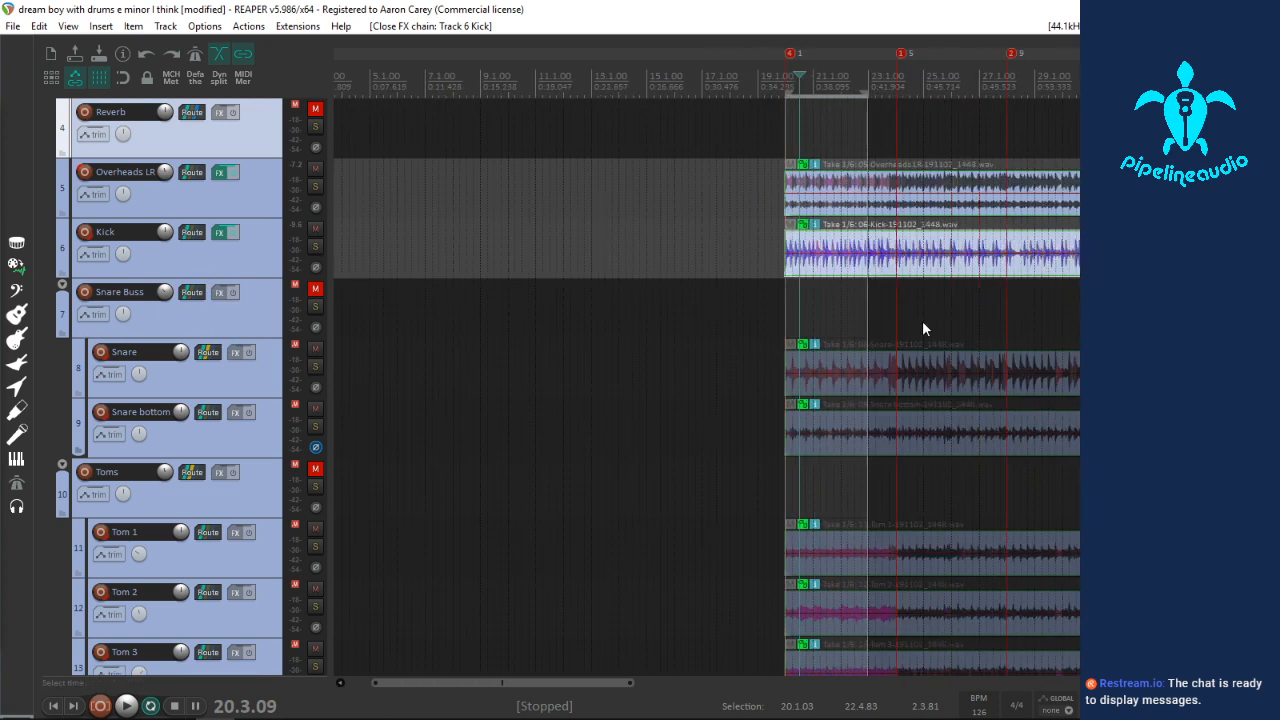
Step: Unmute the Snare Buss and solo the Snare track
left_click(885, 317)
scroll(885, 317, "up", 6)
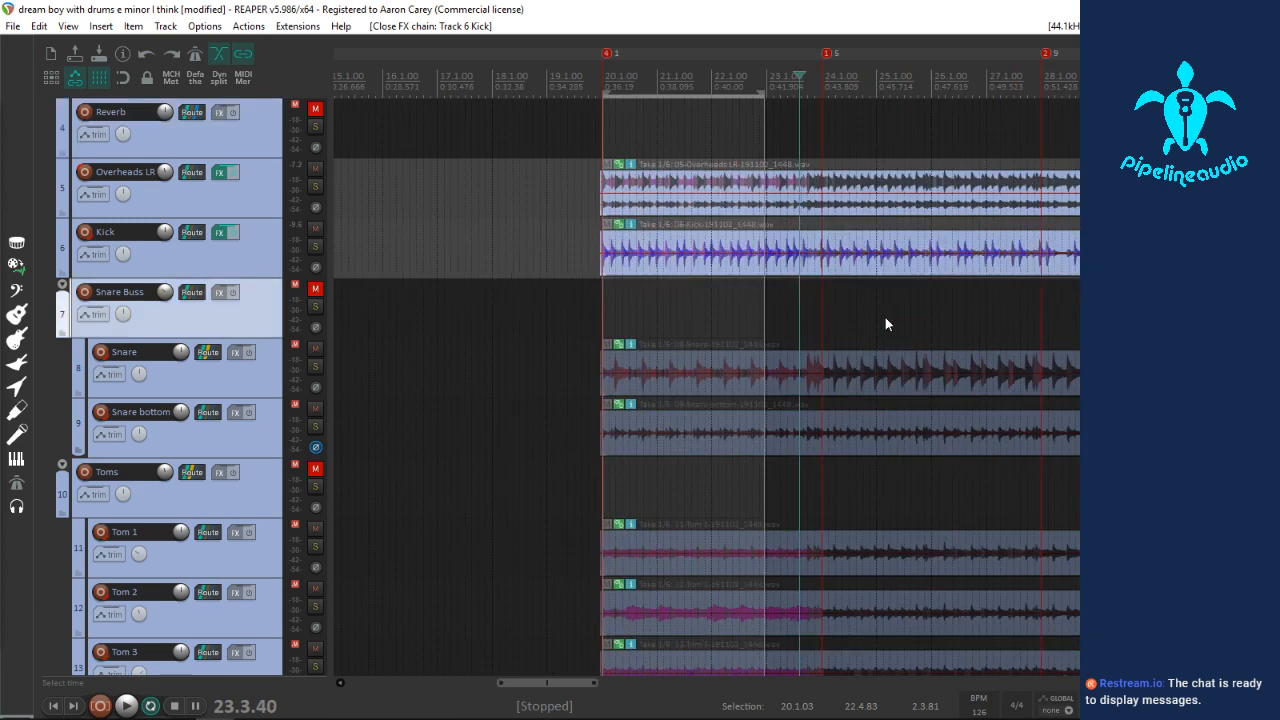
left_click(826, 333)
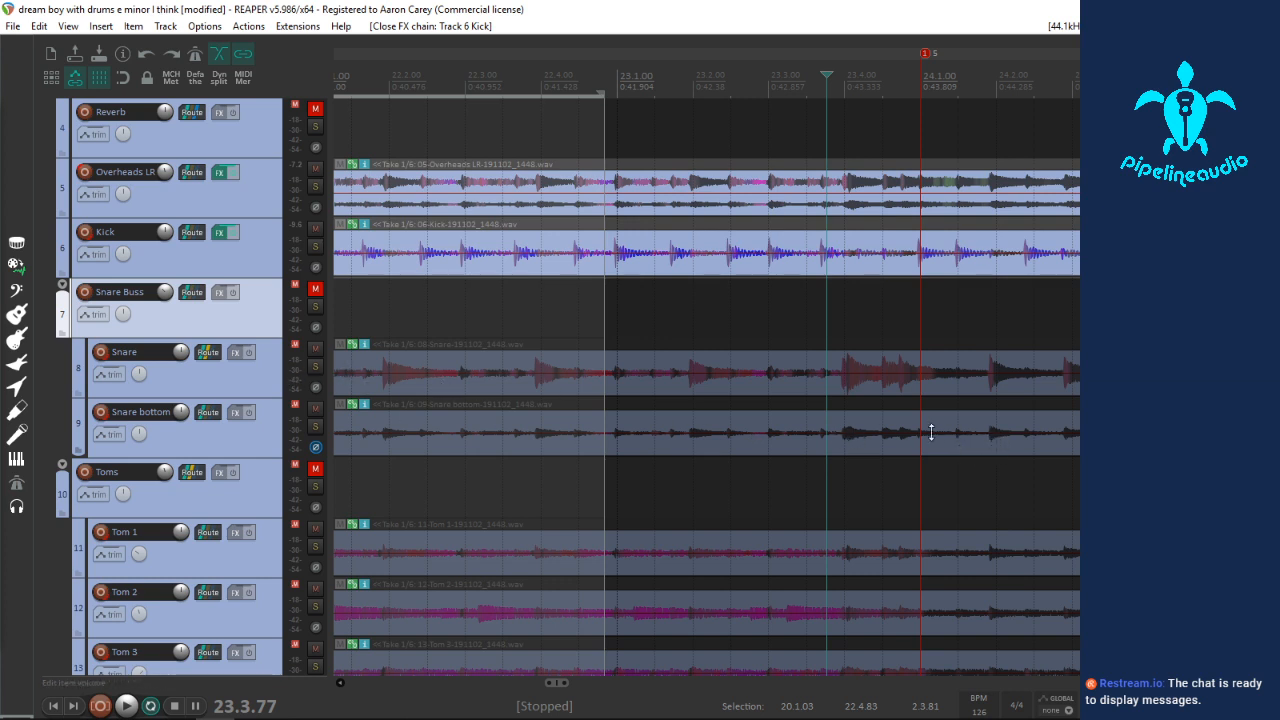
scroll(700, 380, "down", 3)
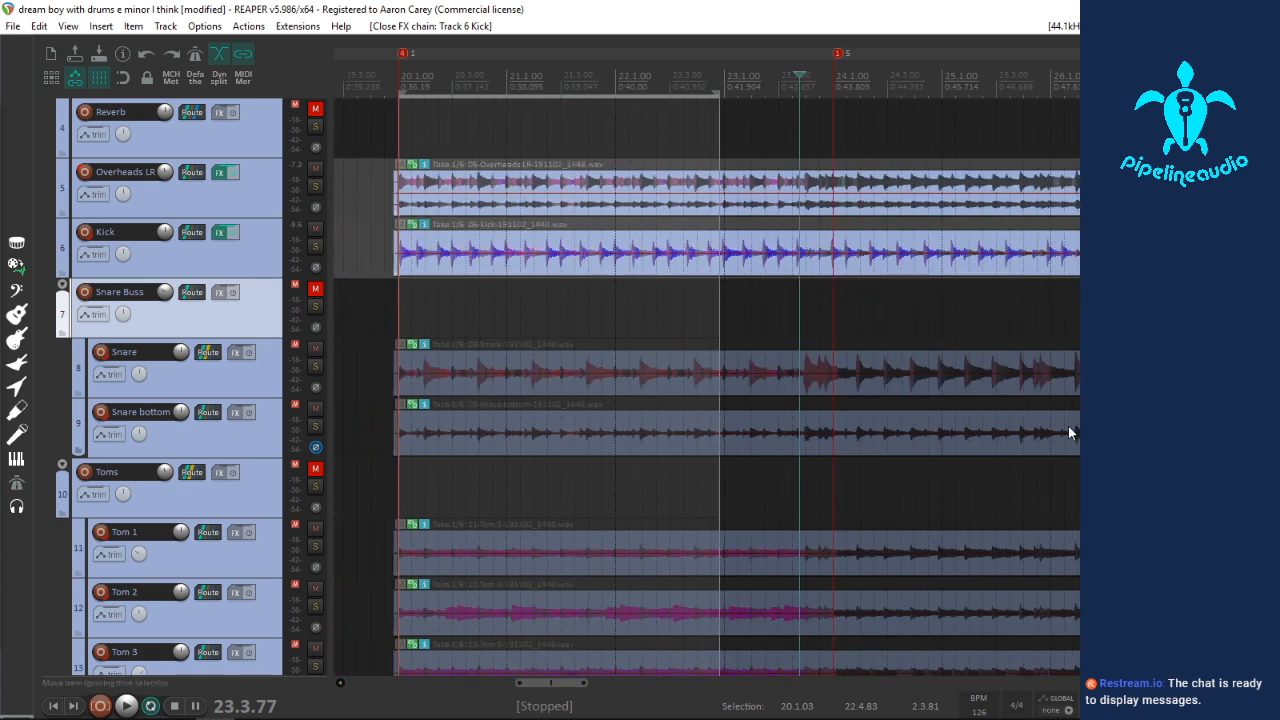
scroll(1065, 431, "down", 2)
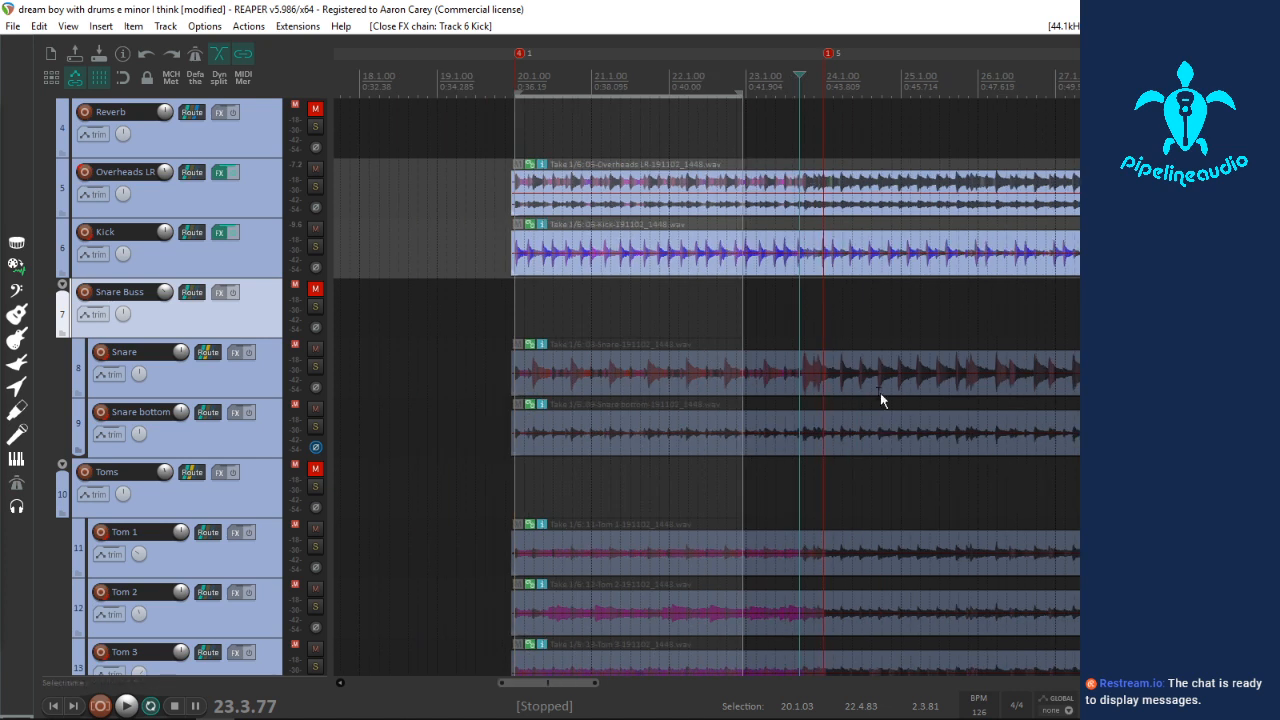
left_click(315, 290)
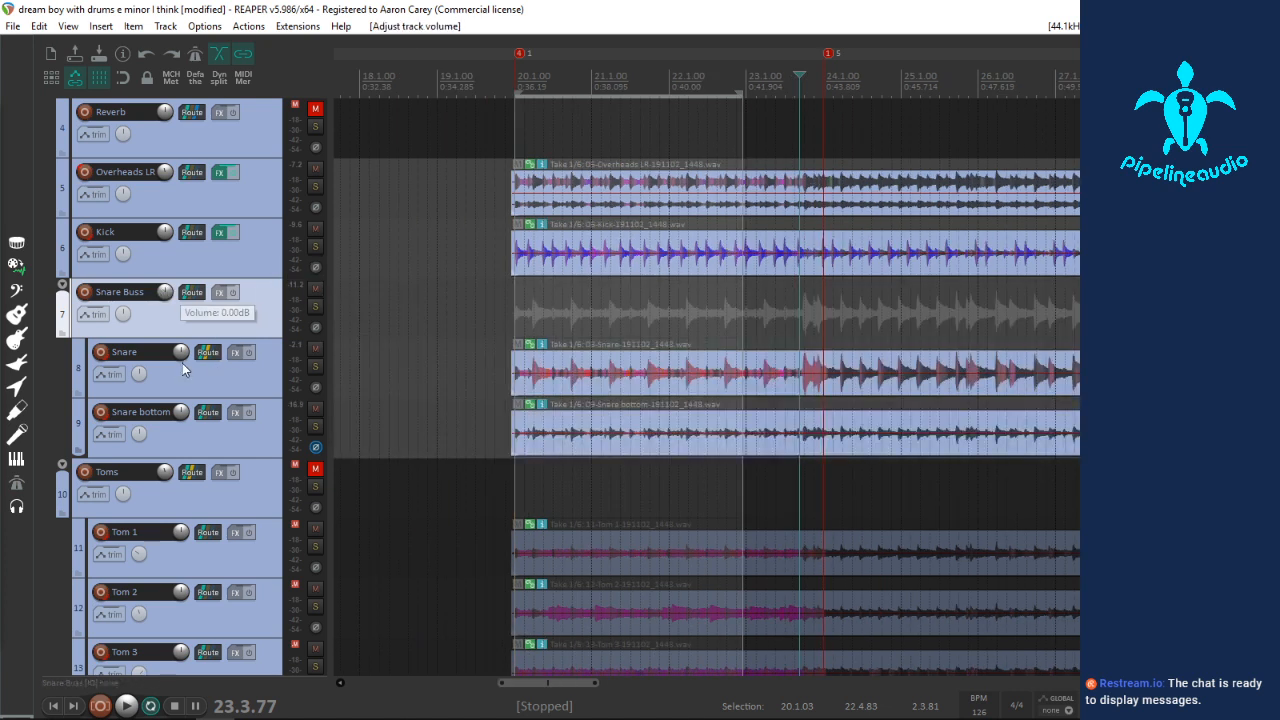
left_click(314, 369)
Step: Add the Multi Band Gate (aixdsp) plugin to the Snare track, filtering the plugin list by "aix"
left_click(236, 353)
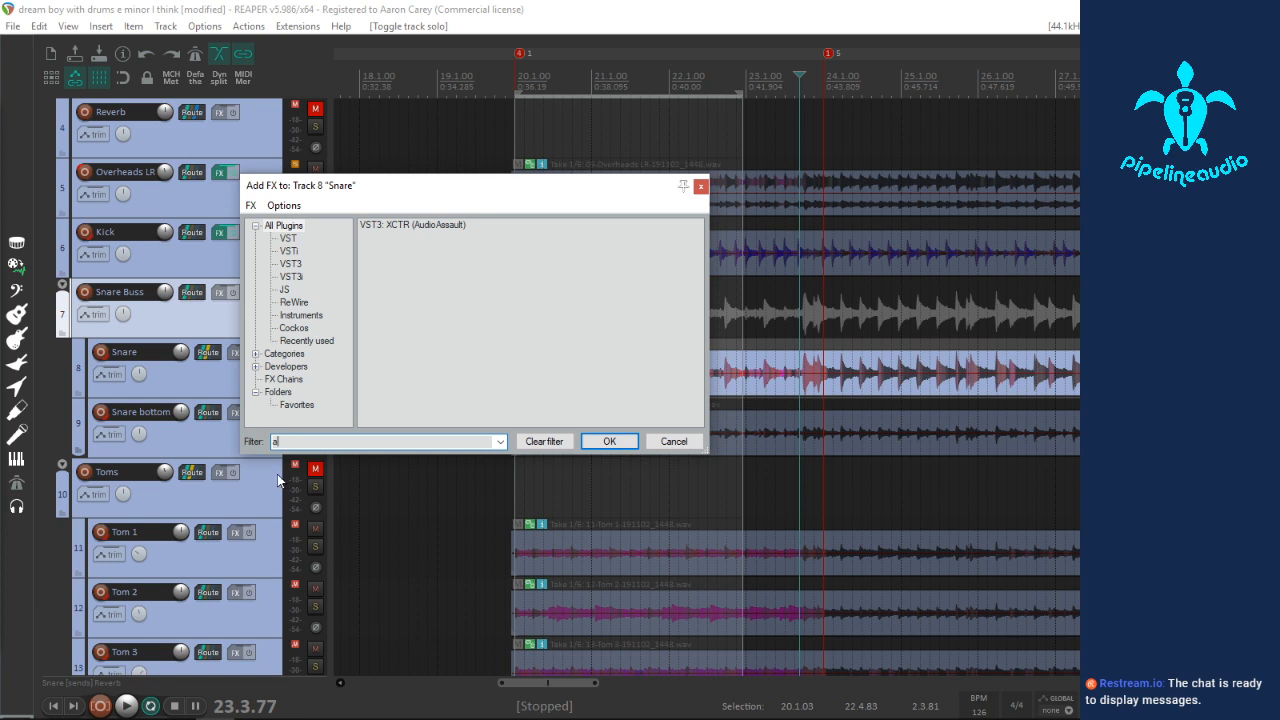
type("aix")
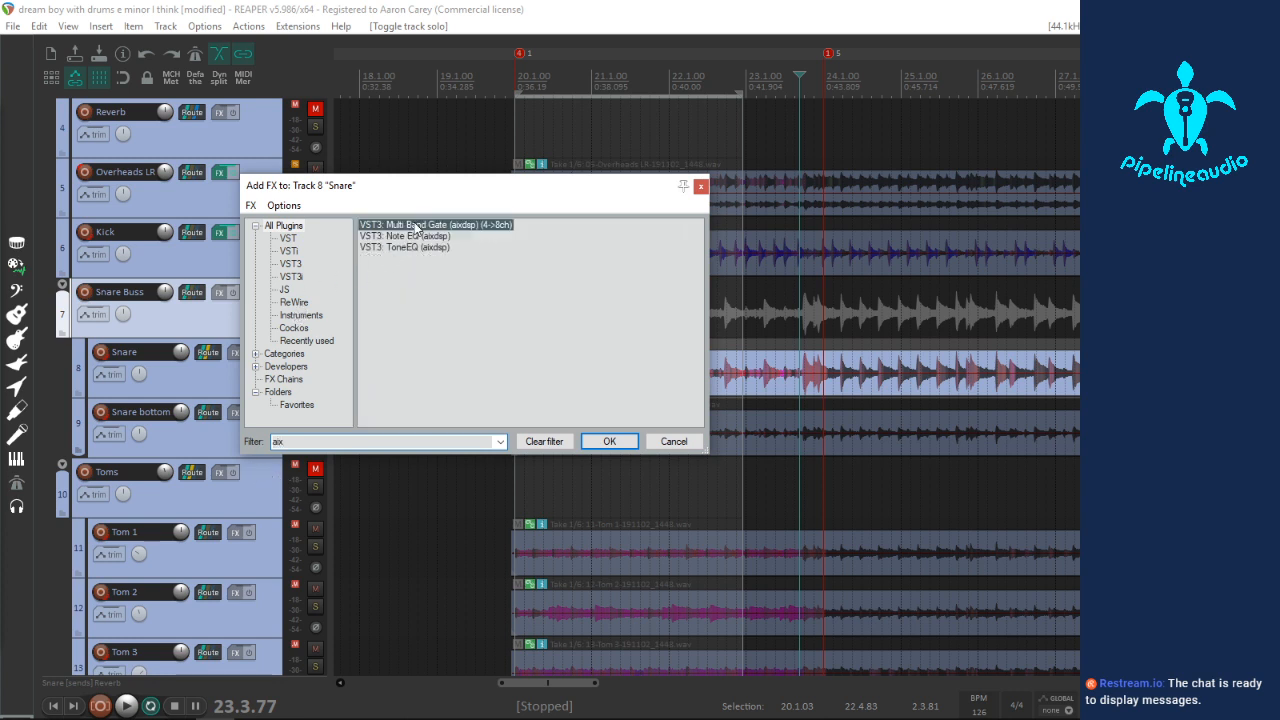
double_click(415, 226)
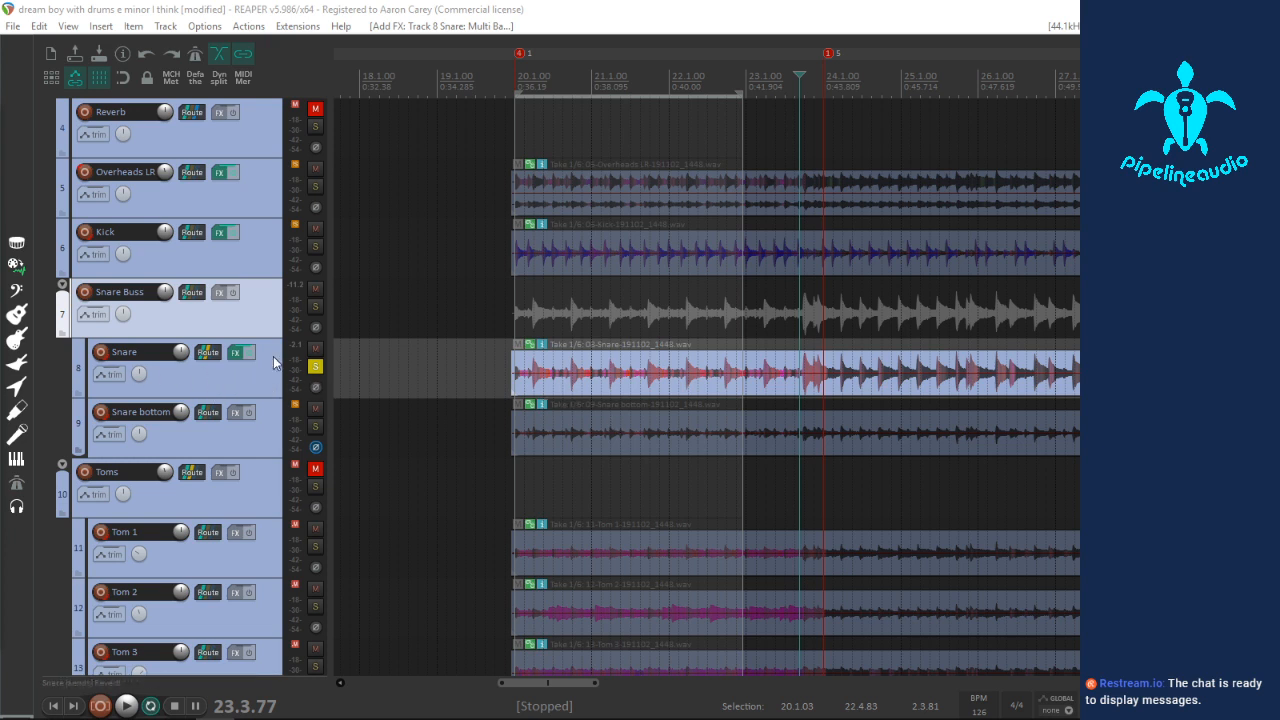
Step: Audition the soloed snare from just after bar 20 and stop playback
left_click(555, 395)
key("space")
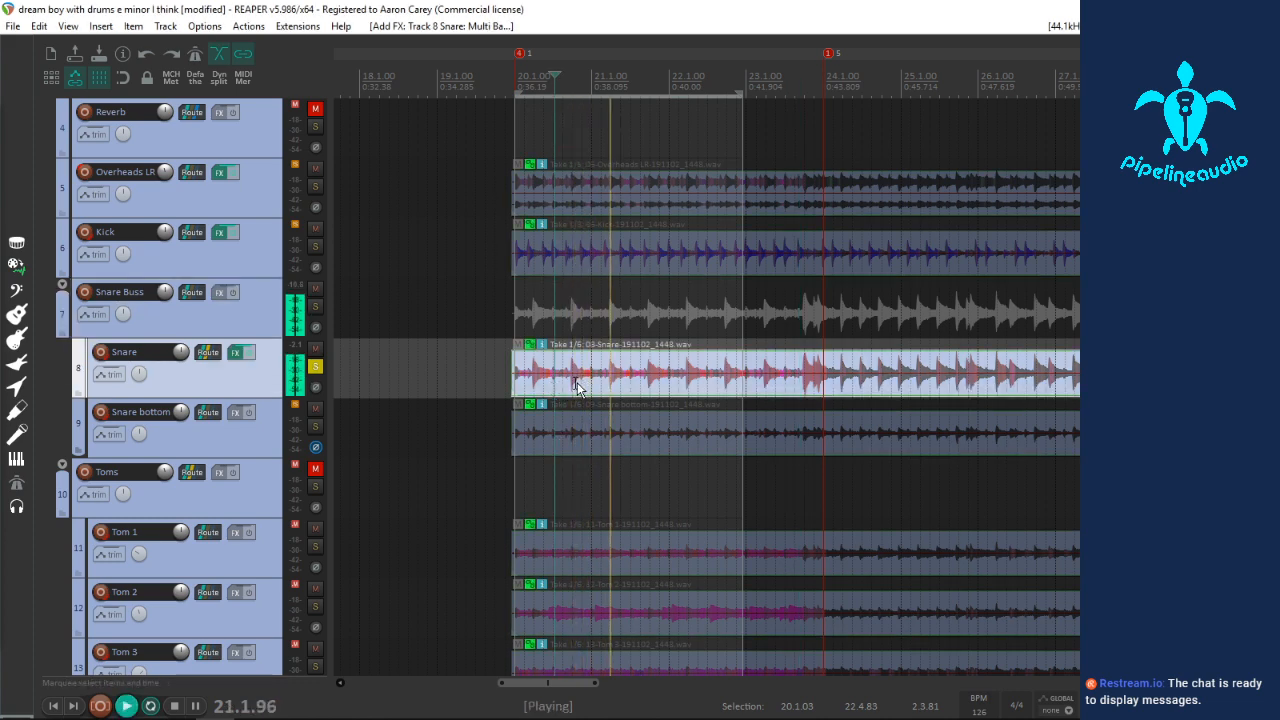
scroll(885, 362, "down", 3)
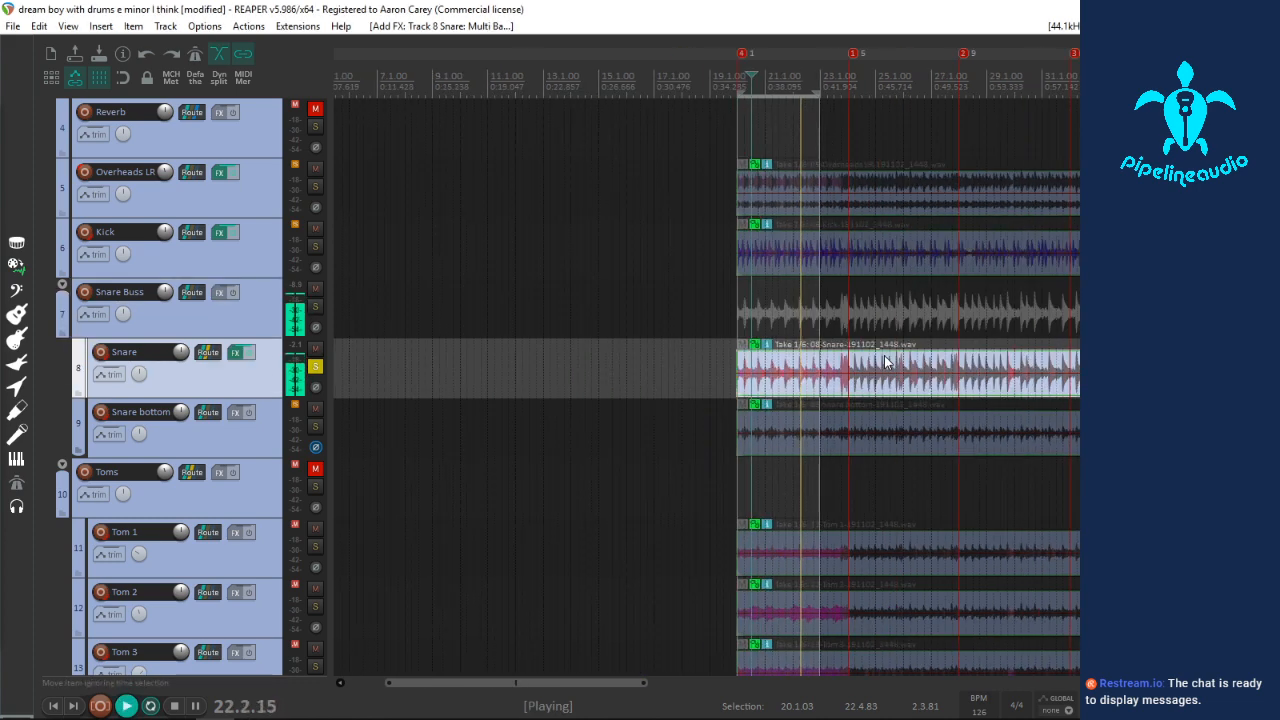
scroll(890, 362, "down", 2)
key("space")
Step: Audition the soloed snare through the middle sections of the song
left_click(846, 393)
scroll(847, 393, "up", 4)
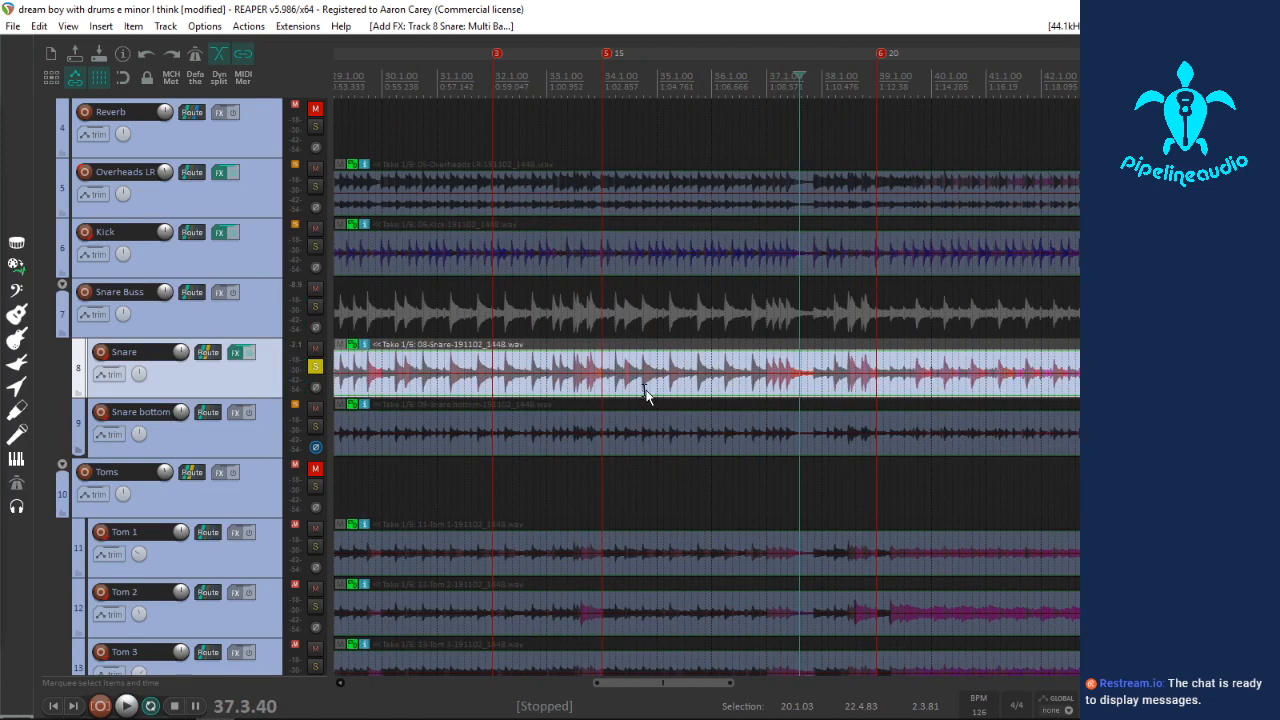
left_click(698, 393)
key("space")
scroll(720, 392, "down", 3)
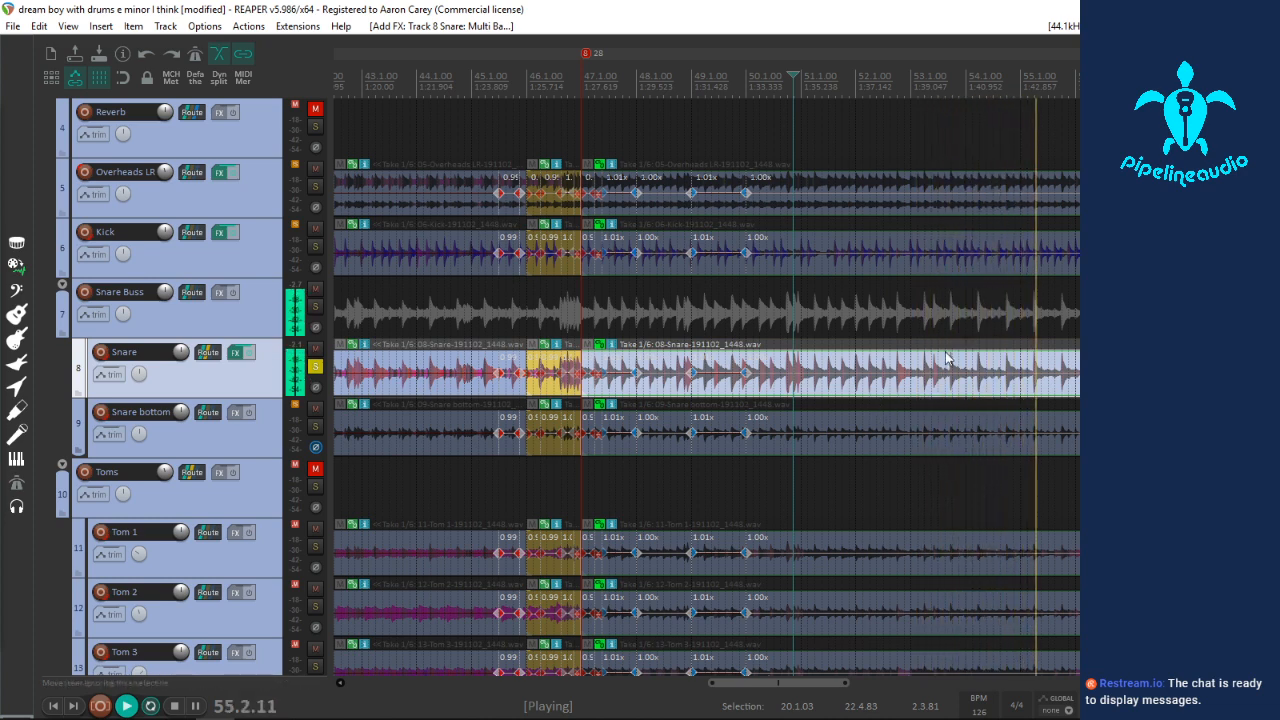
scroll(940, 358, "down", 2)
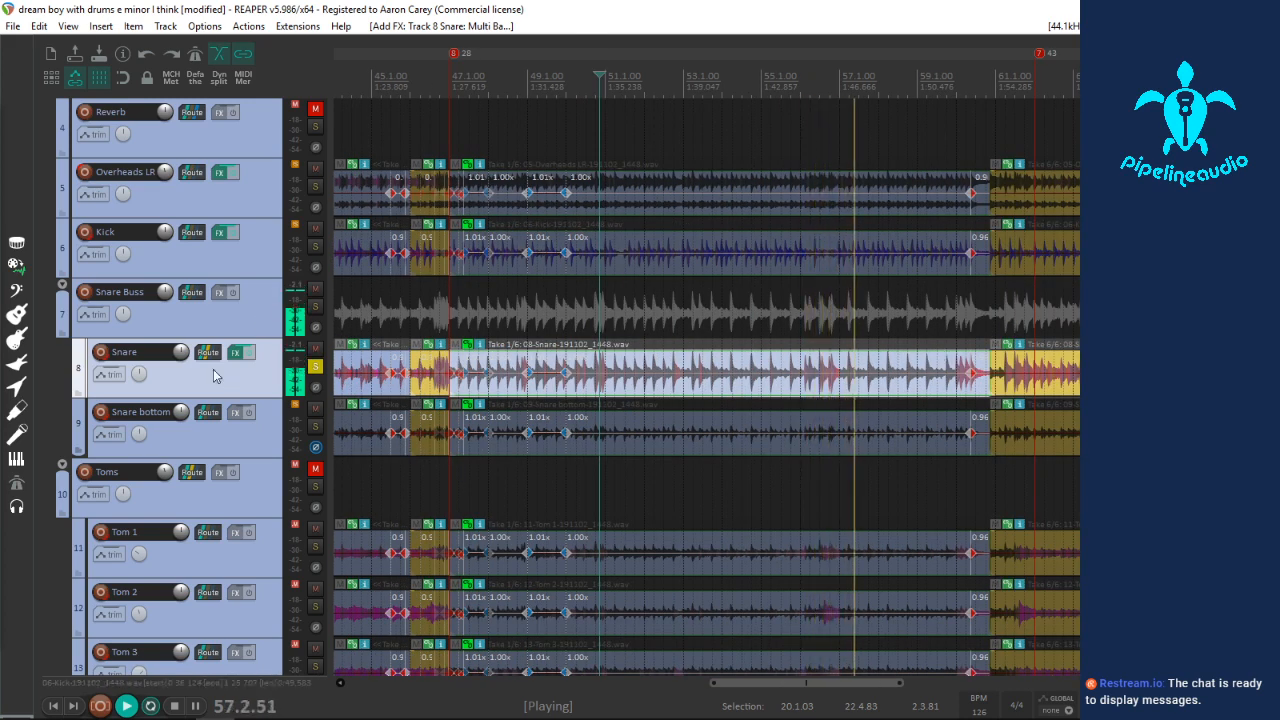
Step: Audition the snare from about bar 62 and in the section following marker 10, and stop playback
left_click(1037, 388)
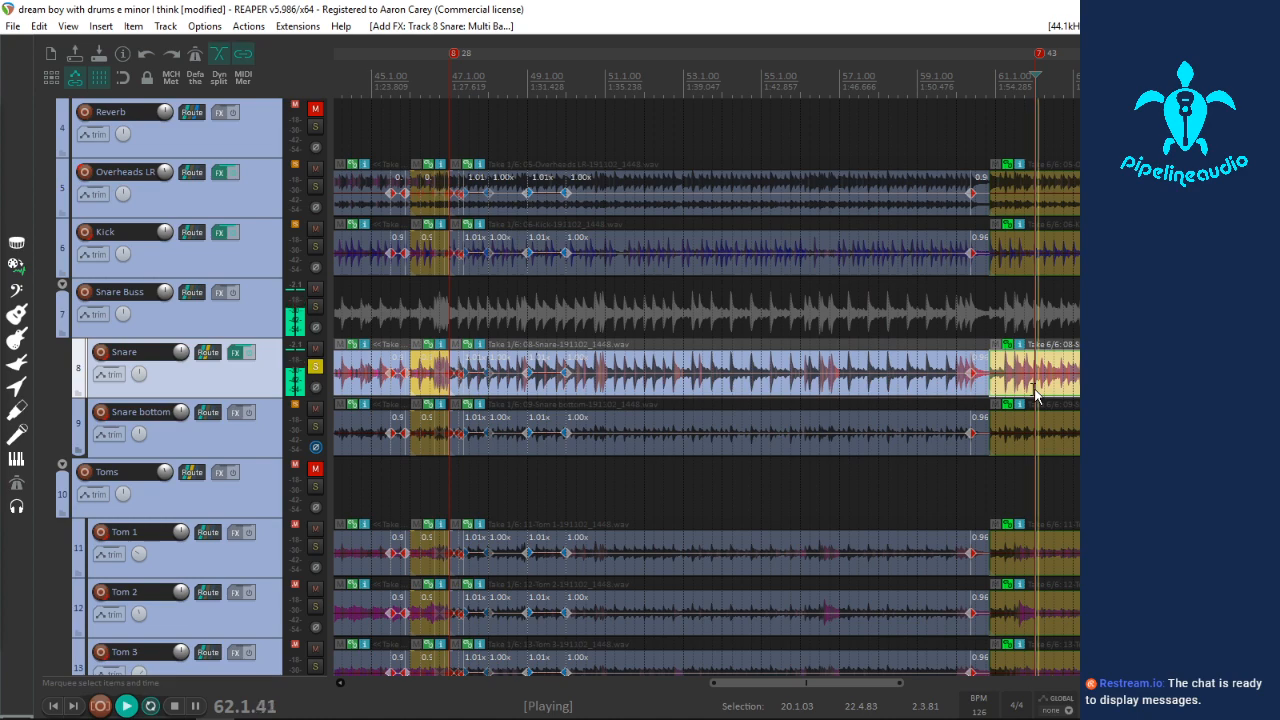
scroll(1034, 396, "down", 3)
left_click(990, 390)
scroll(960, 390, "up", 3)
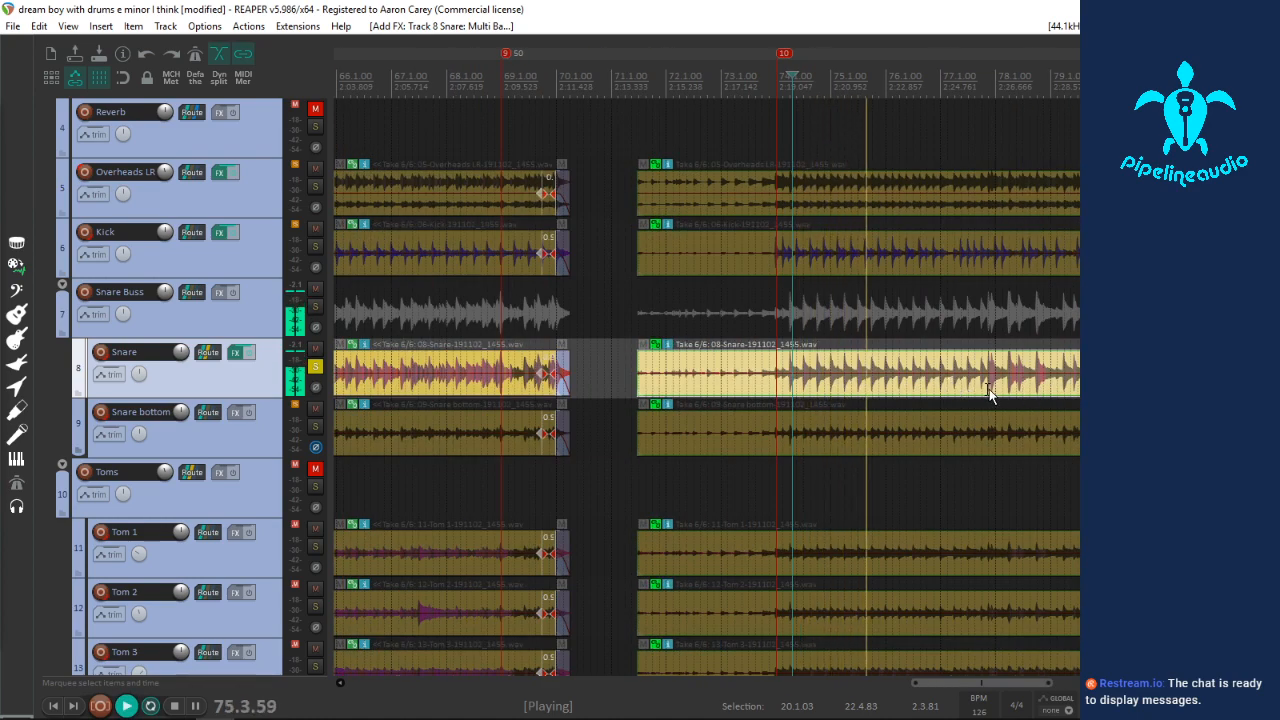
scroll(987, 392, "up", 2)
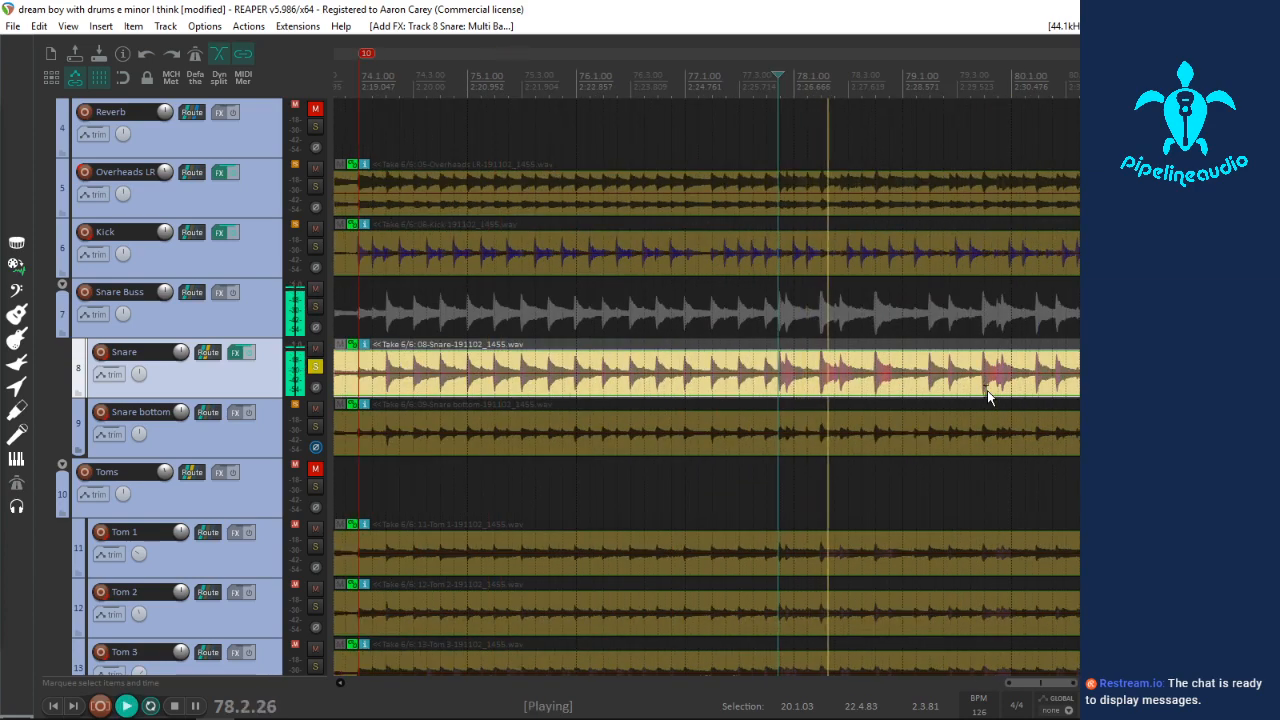
scroll(980, 395, "down", 2)
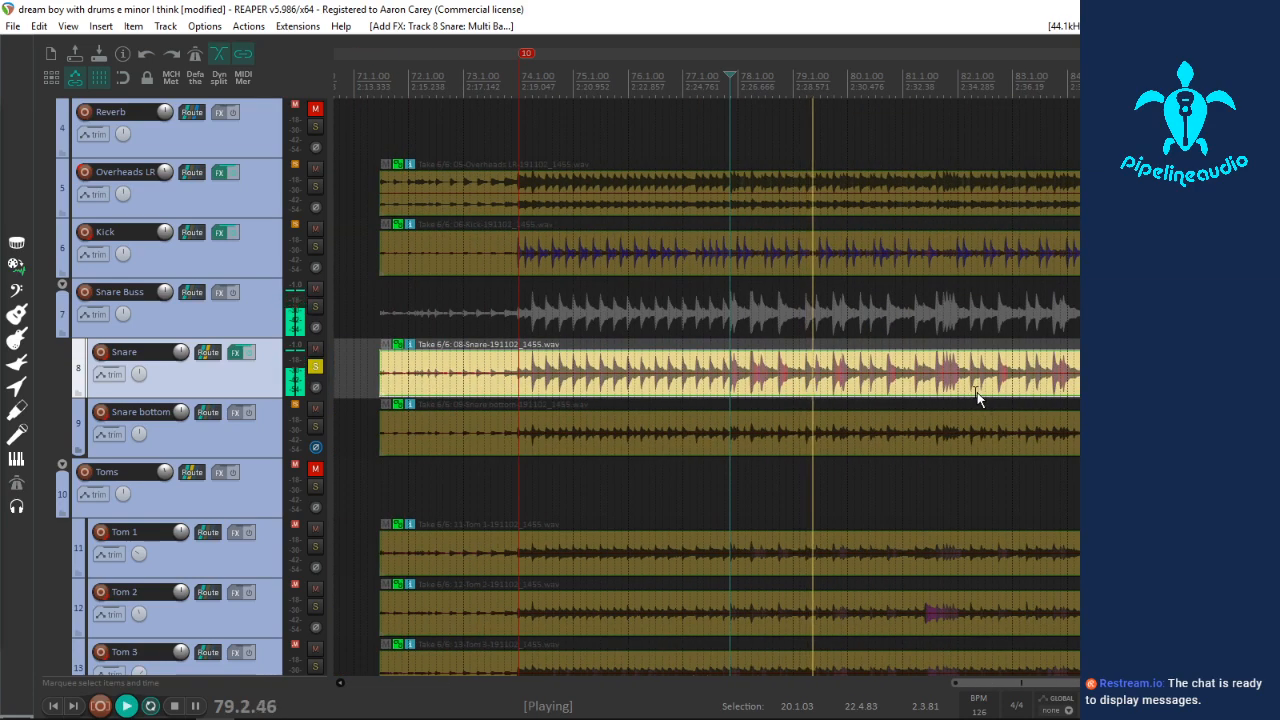
scroll(965, 398, "down", 4)
key("space")
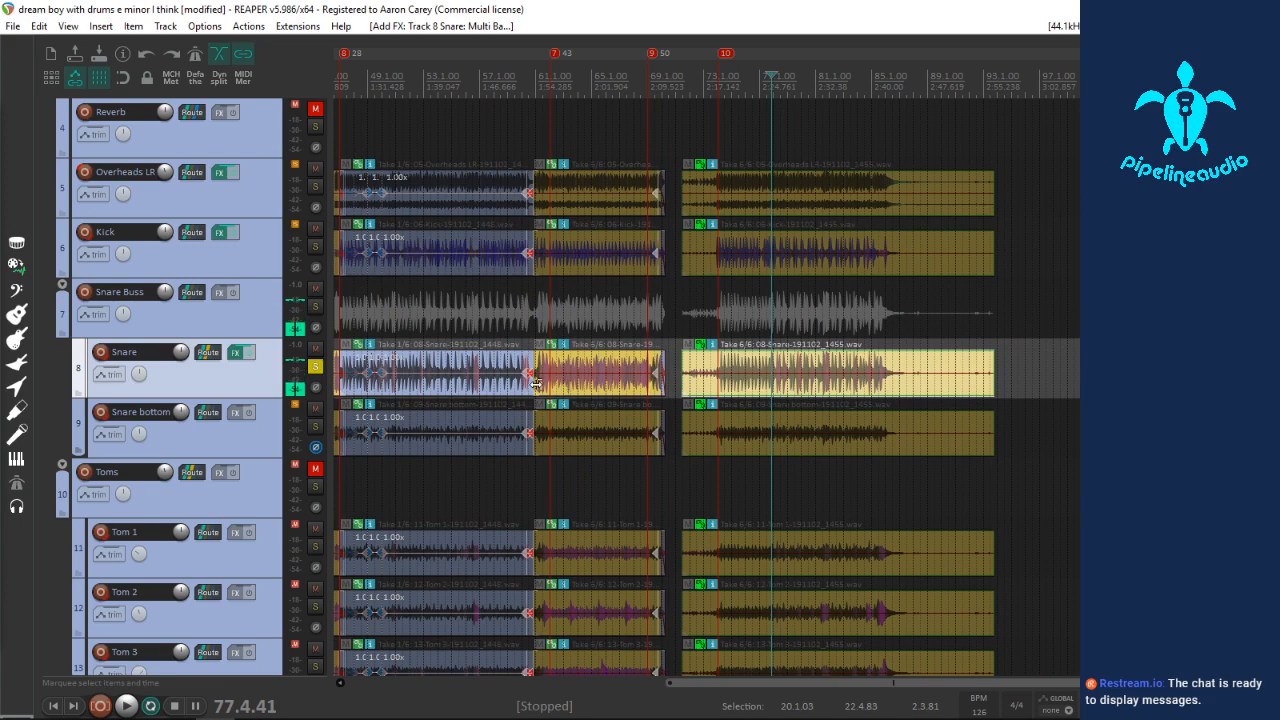
Step: Examine the snare waveform around marker 7 and in the earlier sections up to marker 8
left_click(581, 395)
scroll(581, 395, "up", 4)
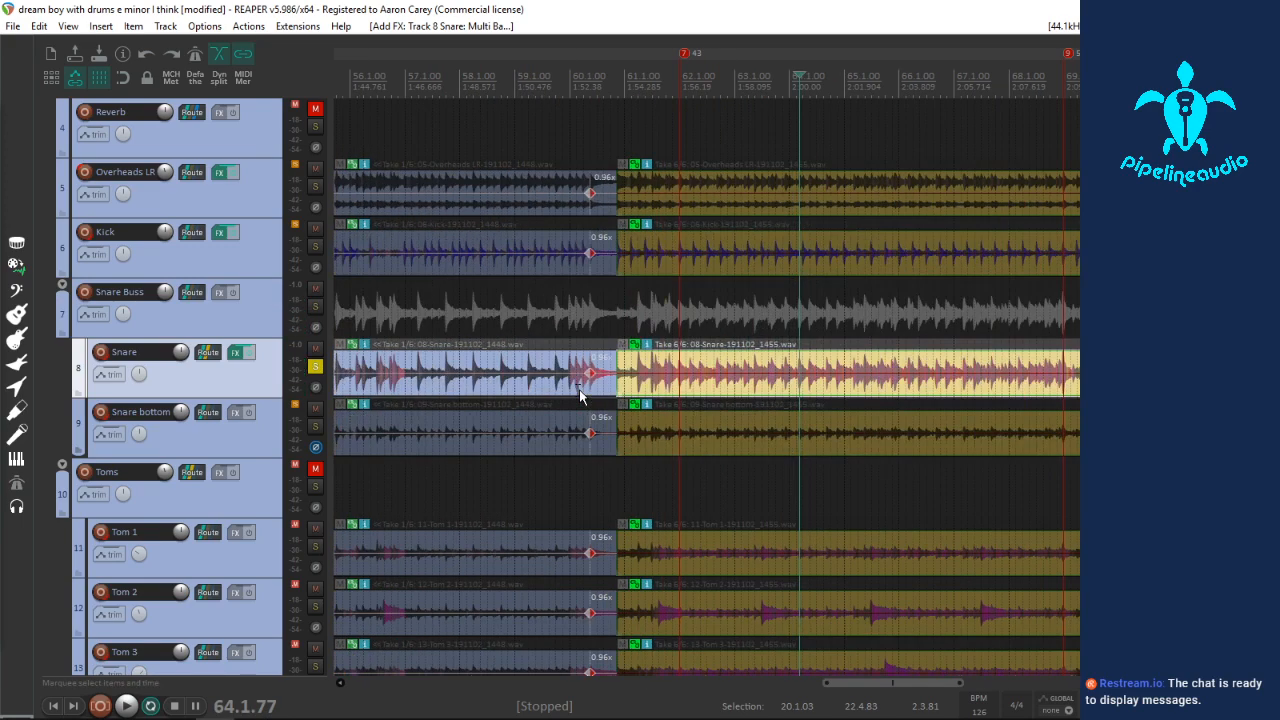
left_click(675, 393)
scroll(675, 393, "down", 3)
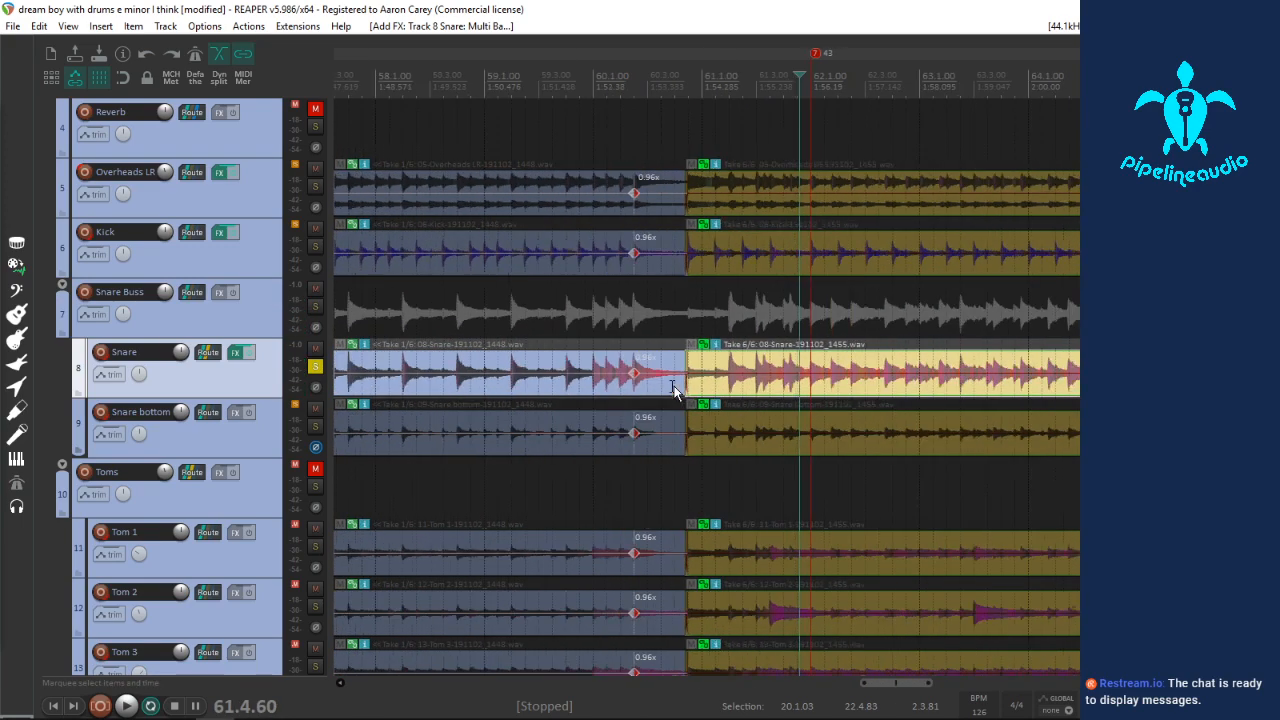
left_click(397, 384)
scroll(568, 398, "up", 4)
scroll(568, 398, "down", 5)
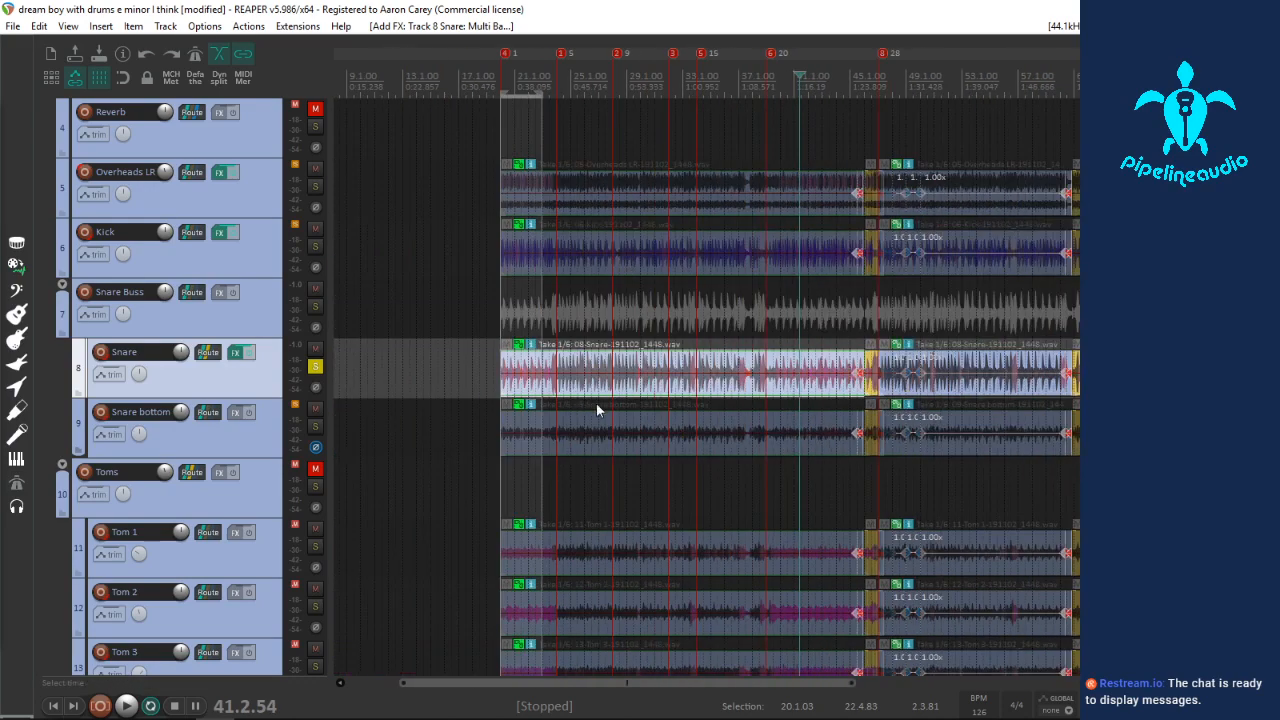
scroll(766, 408, "up", 5)
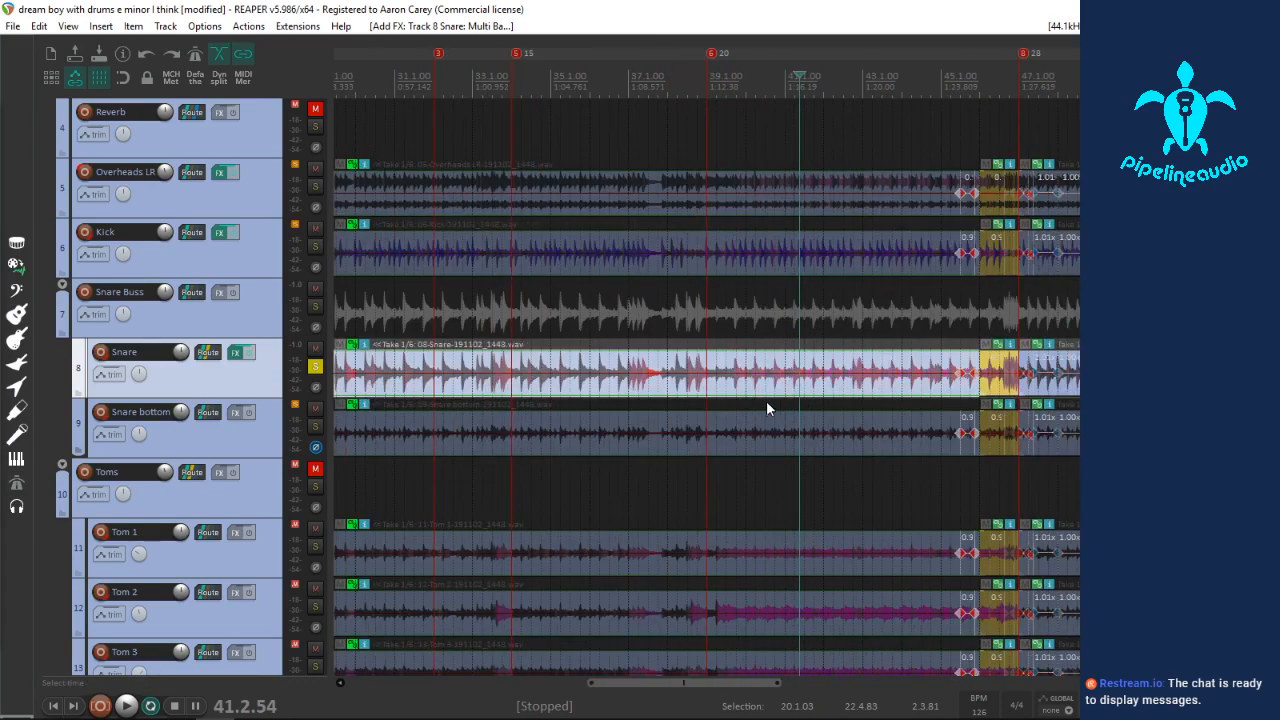
Step: Compare short passages of the soloed snare starting near bars 38, 32 and 30, and stop playback
left_click(453, 393)
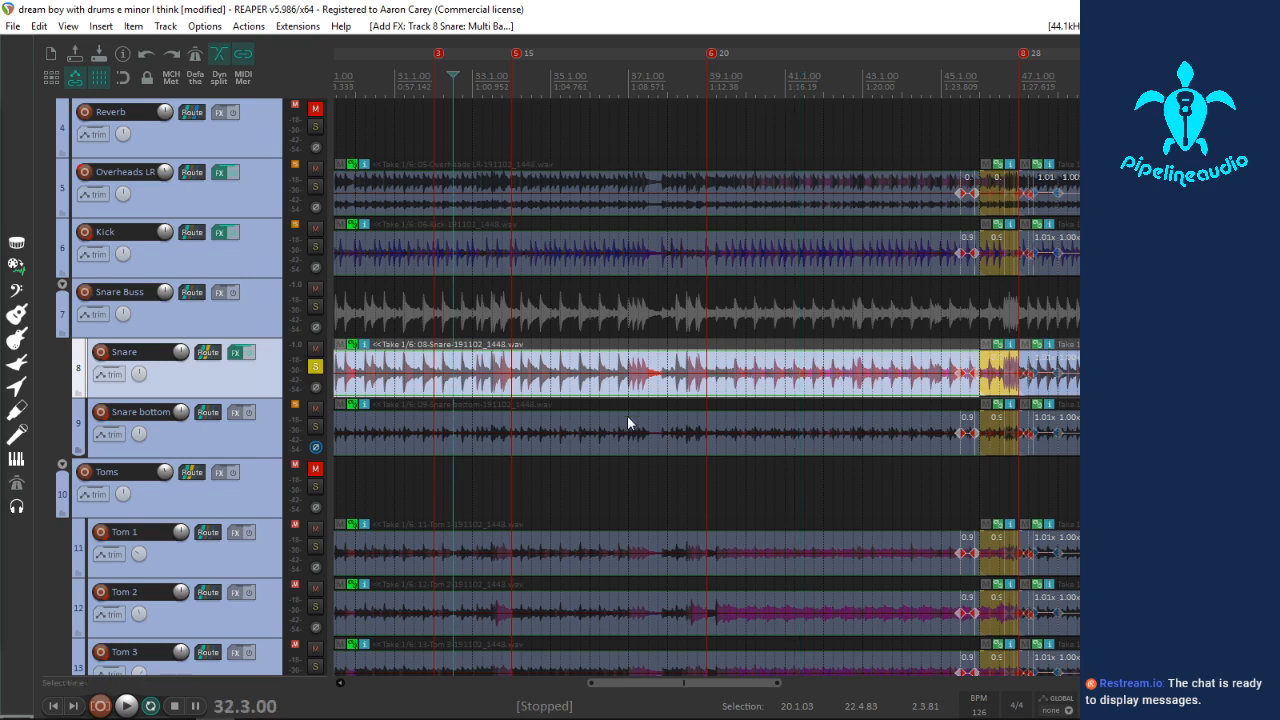
left_click(688, 392)
key("space")
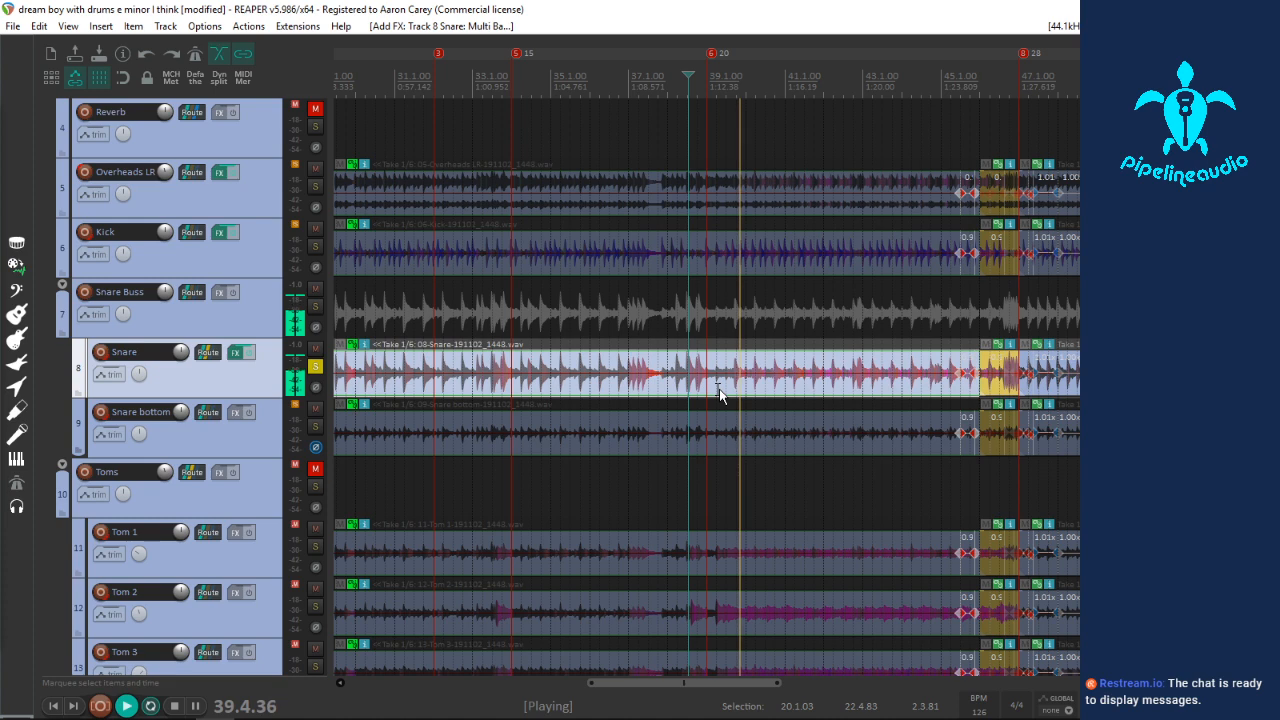
left_click(463, 383)
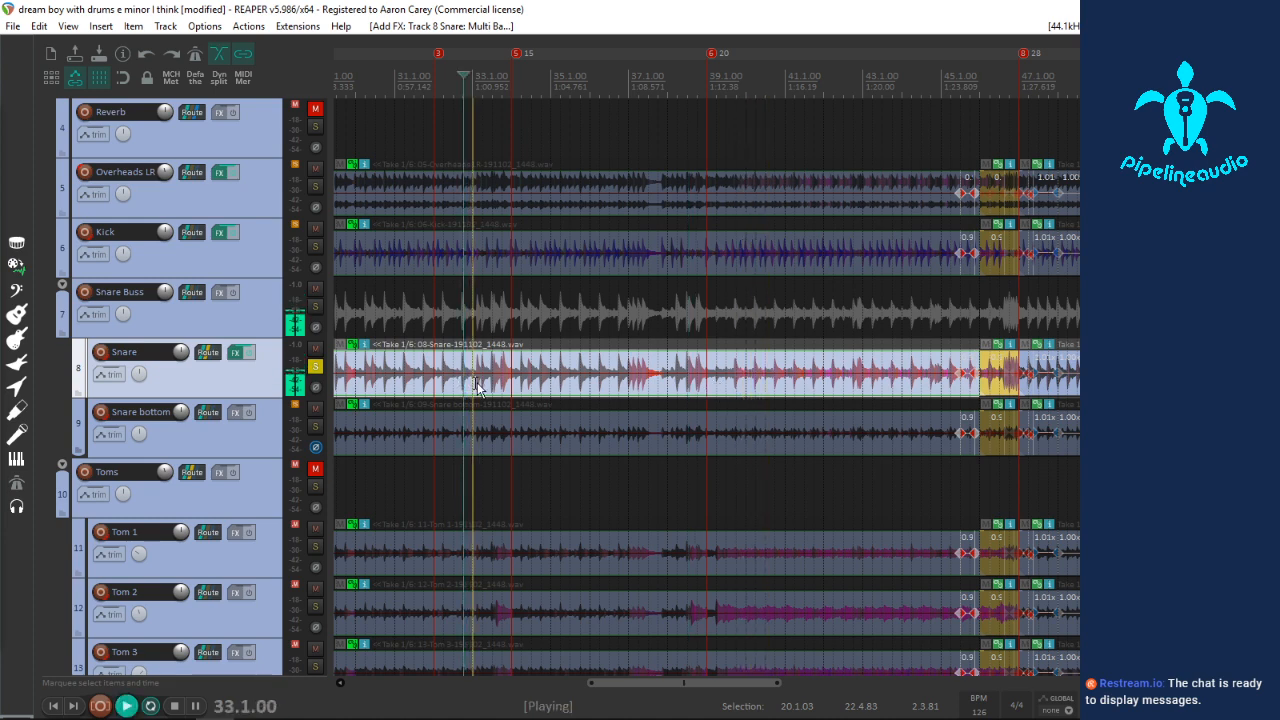
left_click(363, 385)
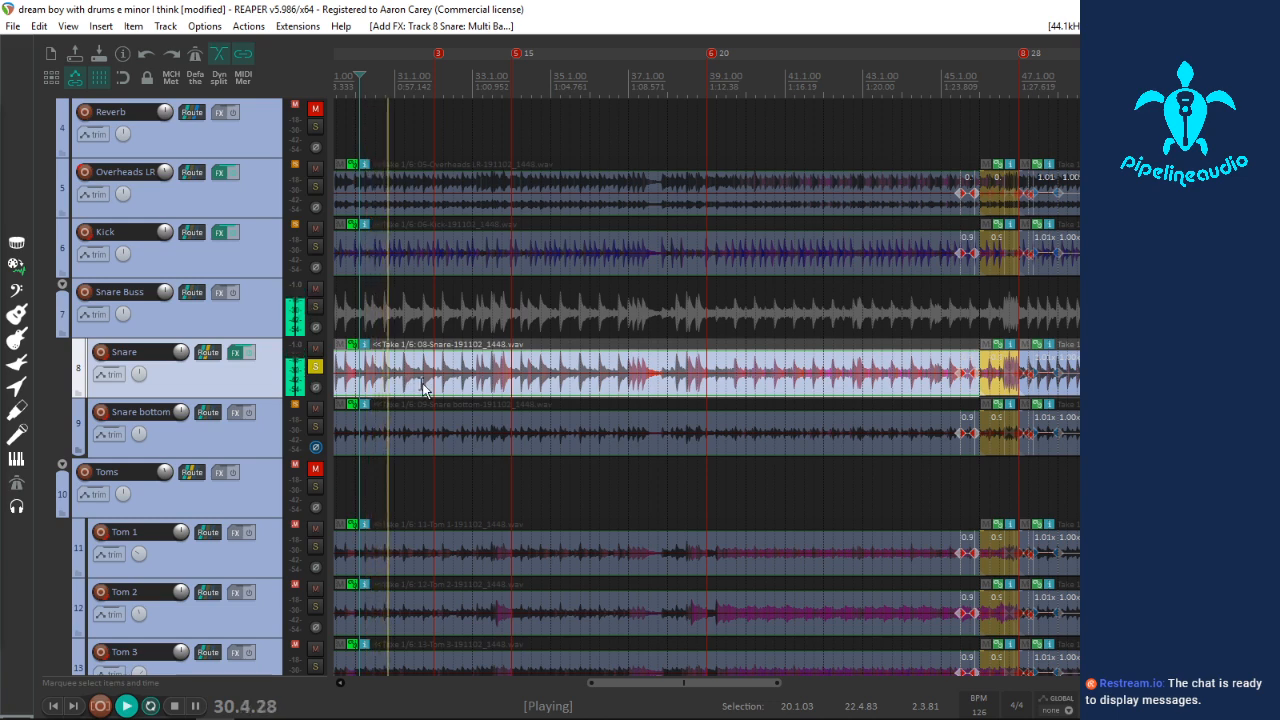
key("space")
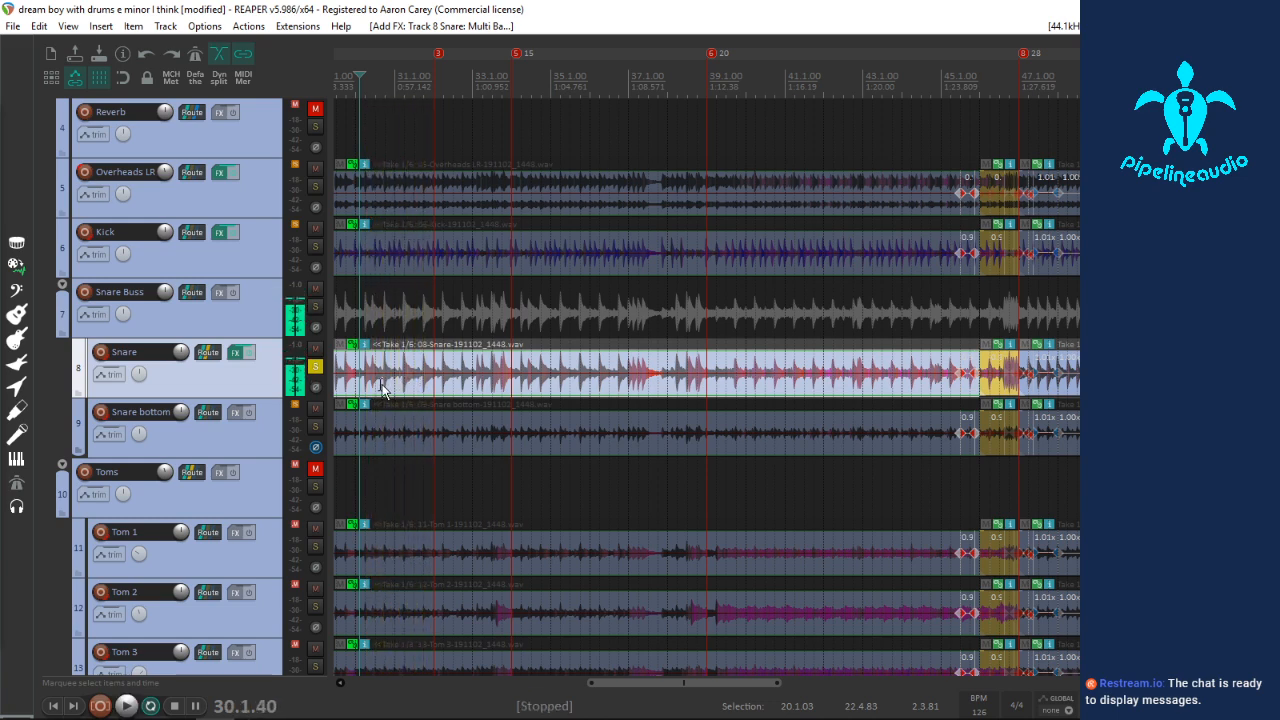
Step: Set a time selection from about 30.1.56 to 32.3.32 and start playing that snare passage
left_click_drag(360, 388, 458, 388)
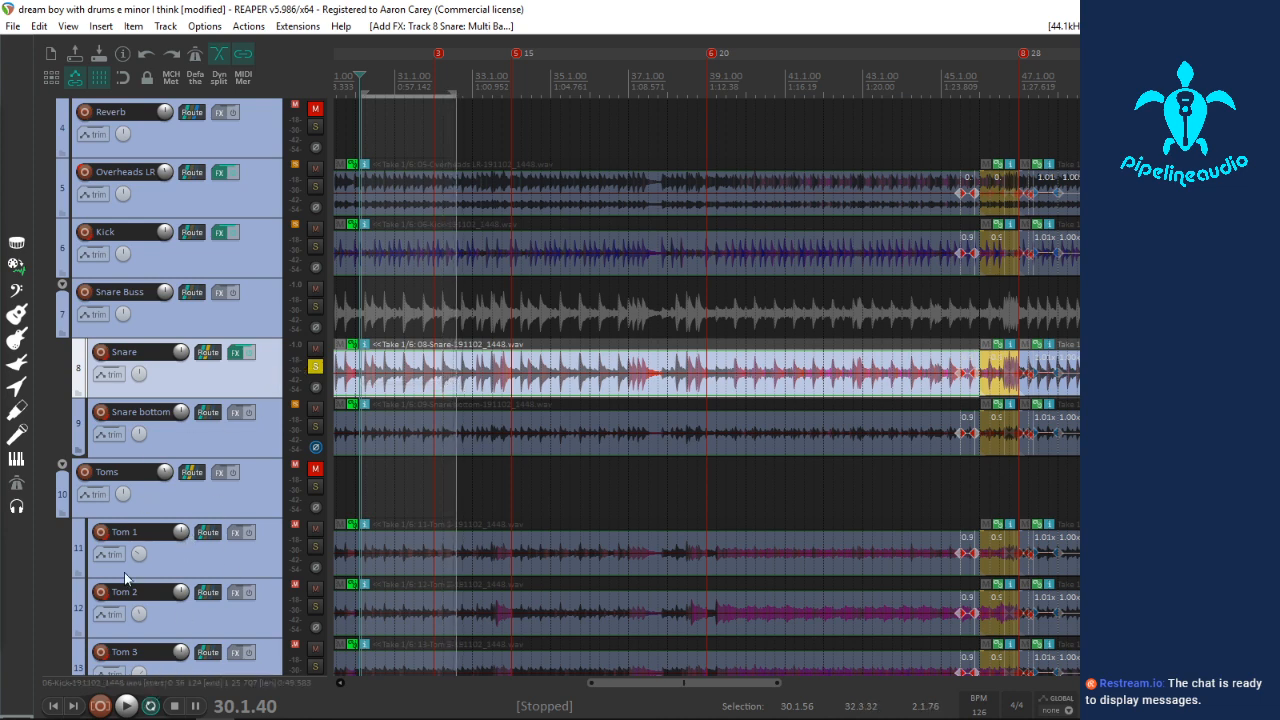
left_click(127, 706)
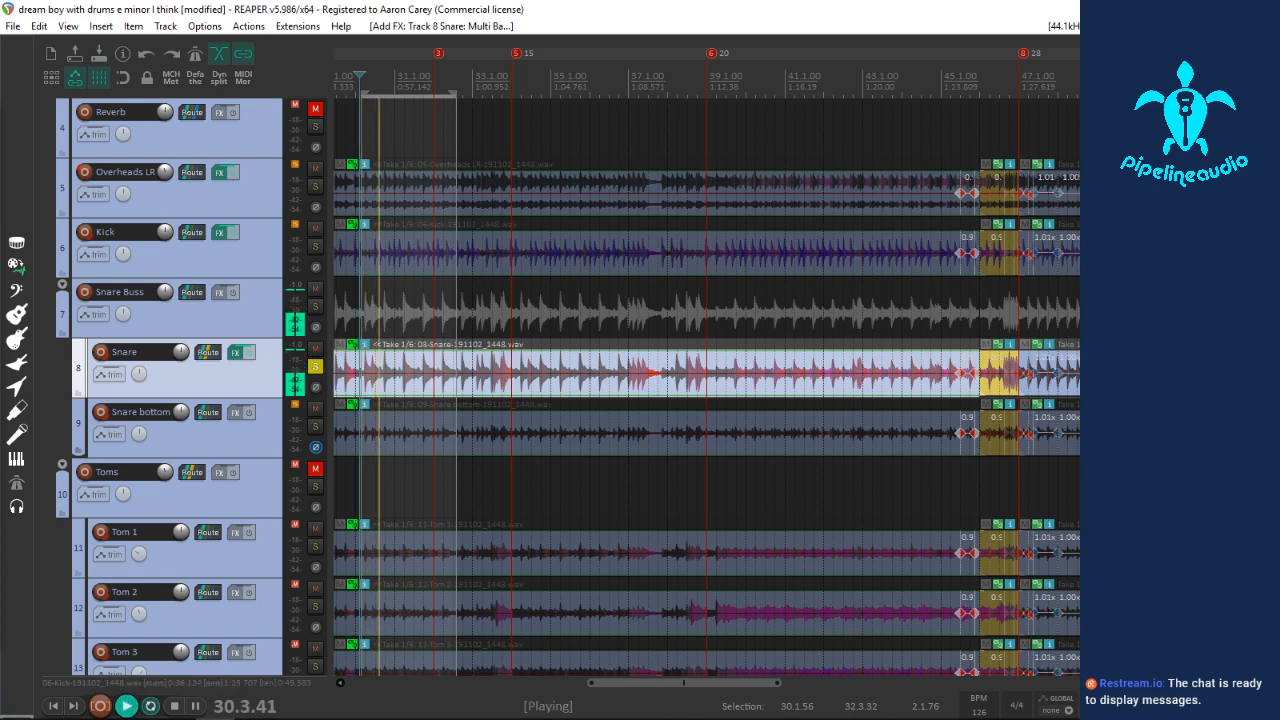
Step: Add the XCTR (AudioAssault) plugin to the Snare track while the passage plays, and stop playback
left_click(235, 352)
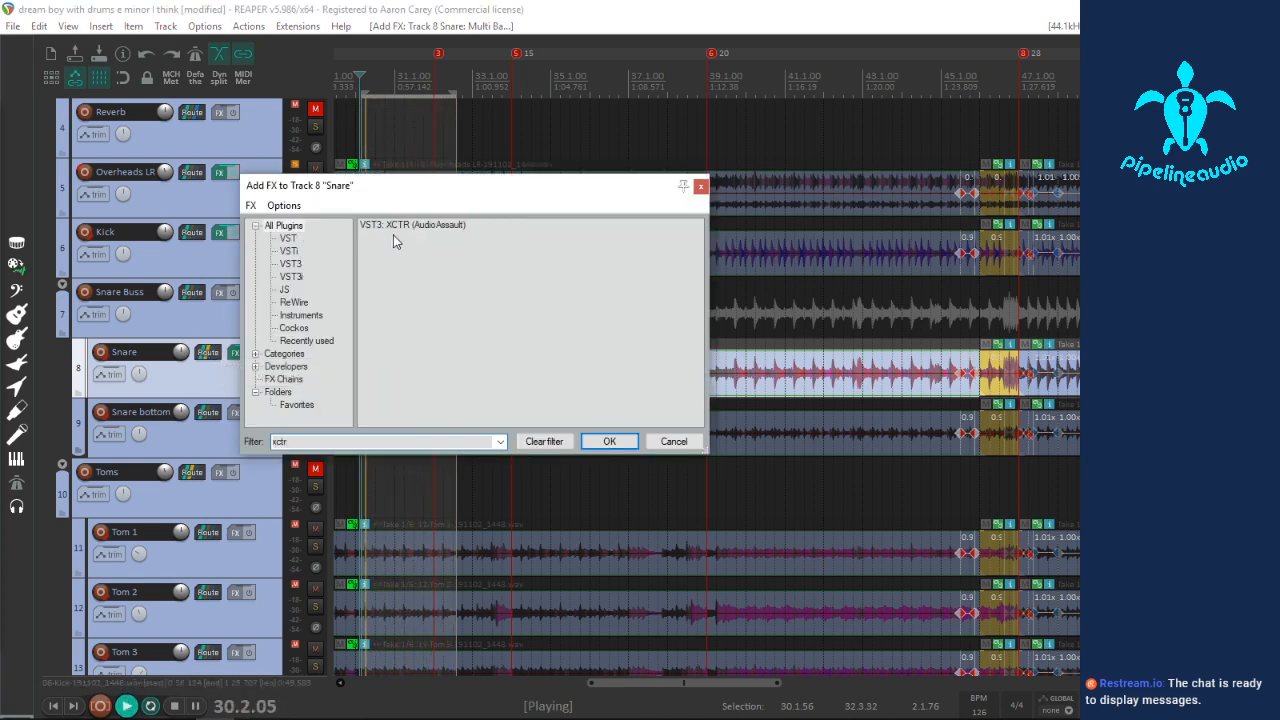
double_click(397, 227)
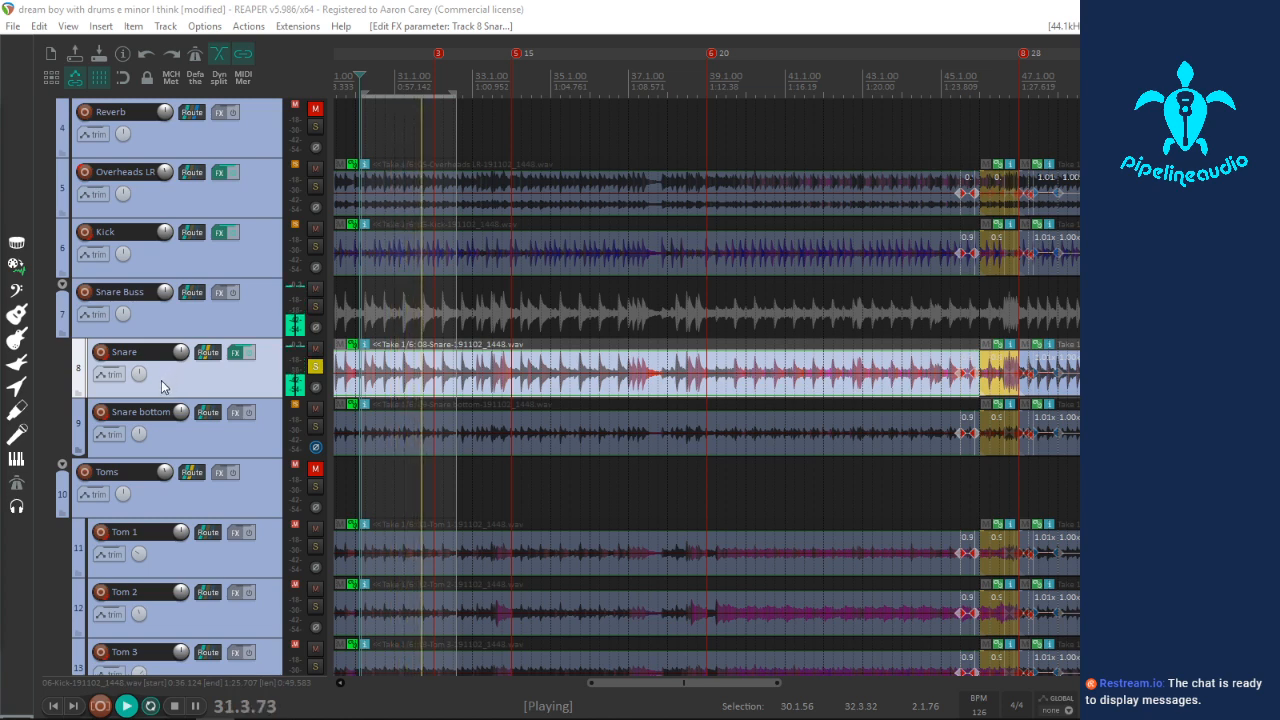
key("space")
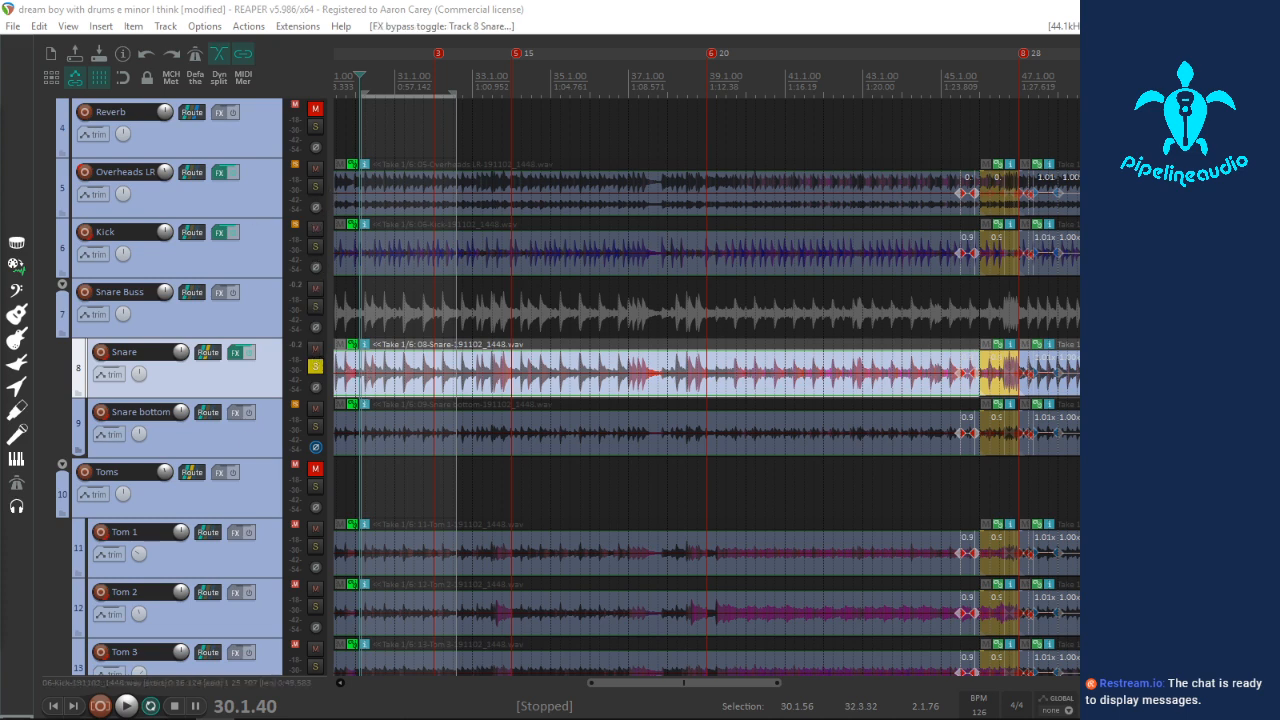
Step: Add the ReaGate (Cockos) plugin to the Snare track and move the FX window clear of the selected passage
key("f")
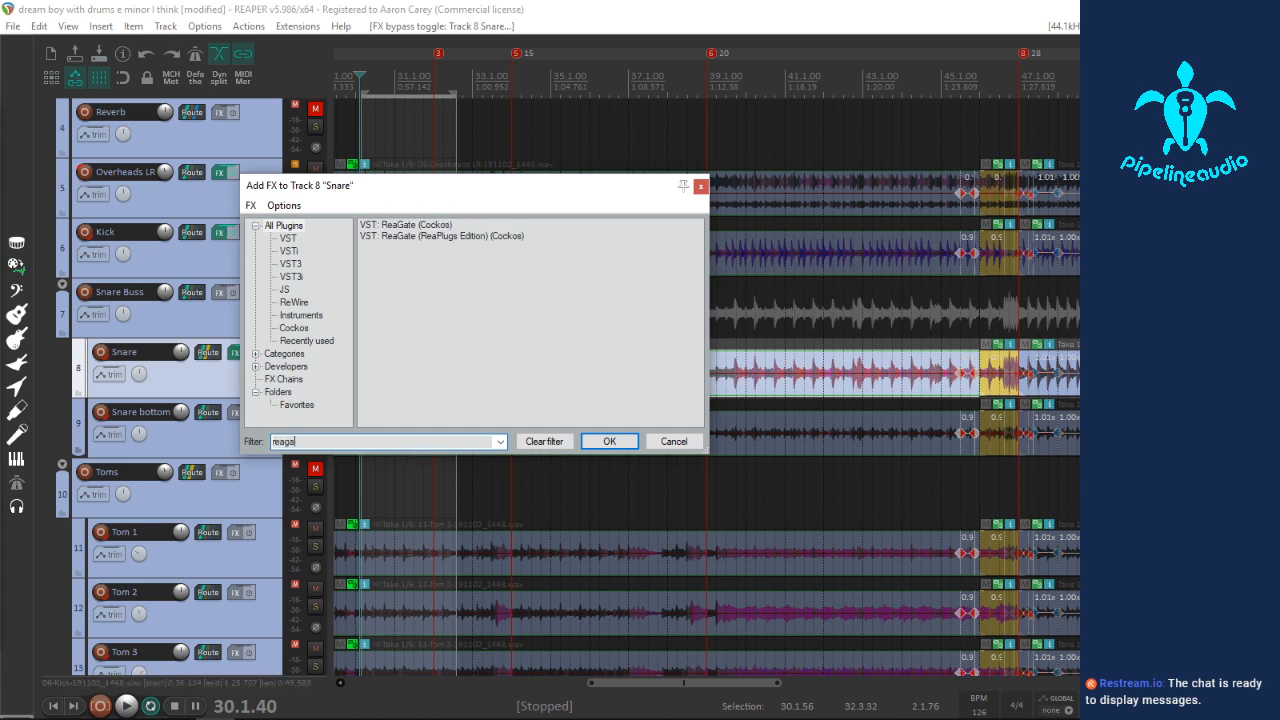
double_click(400, 226)
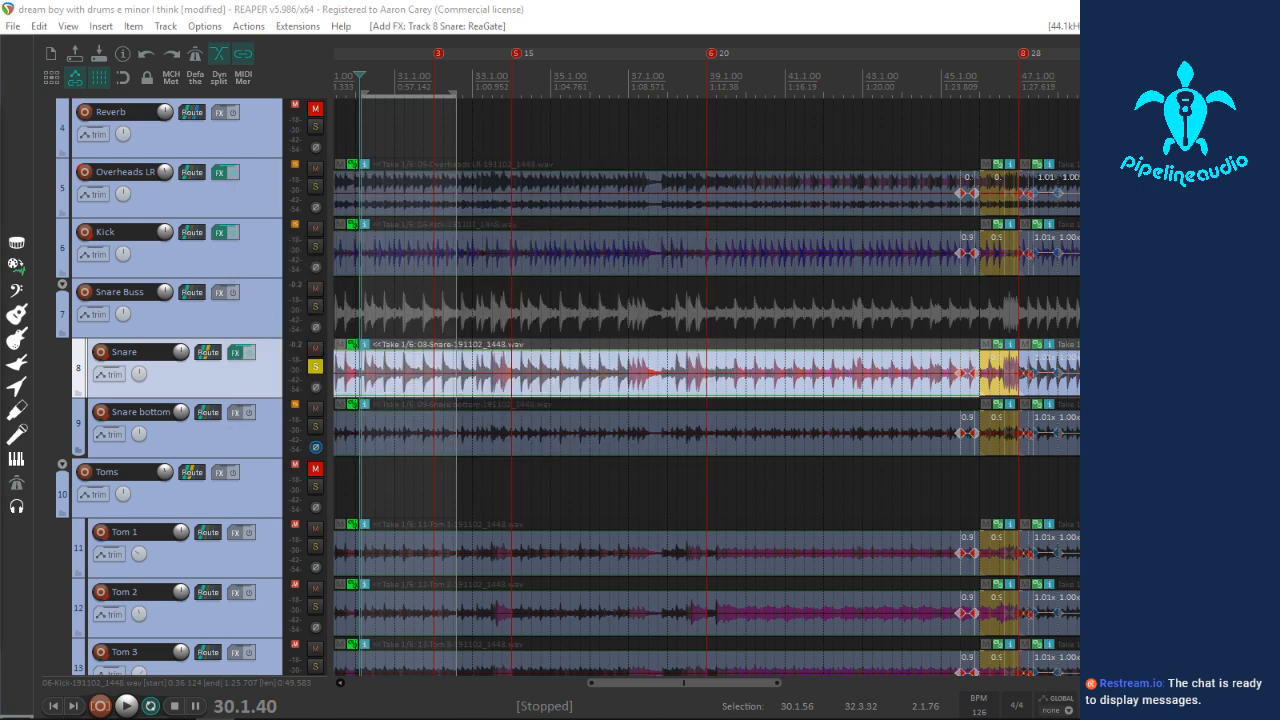
left_click_drag(817, 344, 910, 377)
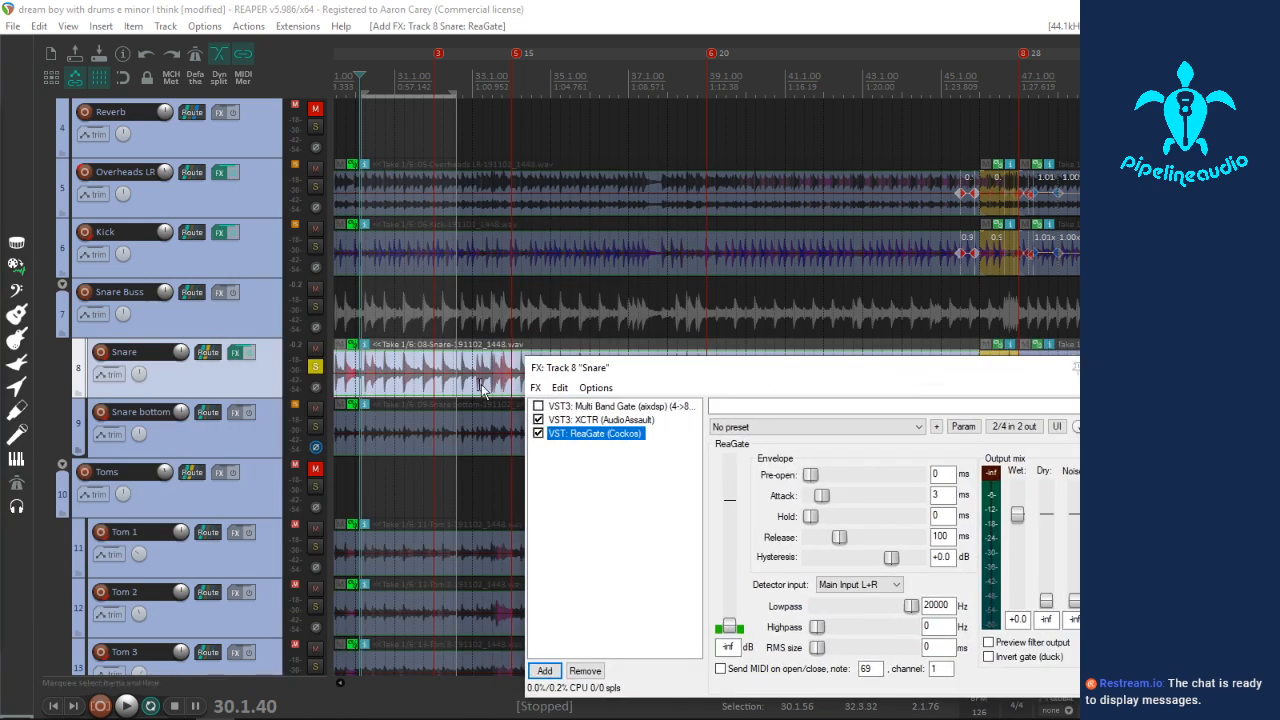
Step: Audition the passage and set ReaGate to -19.1 dB threshold, 0 ms attack, 77 ms hold, 297 ms release and 807 Hz lowpass
key("space")
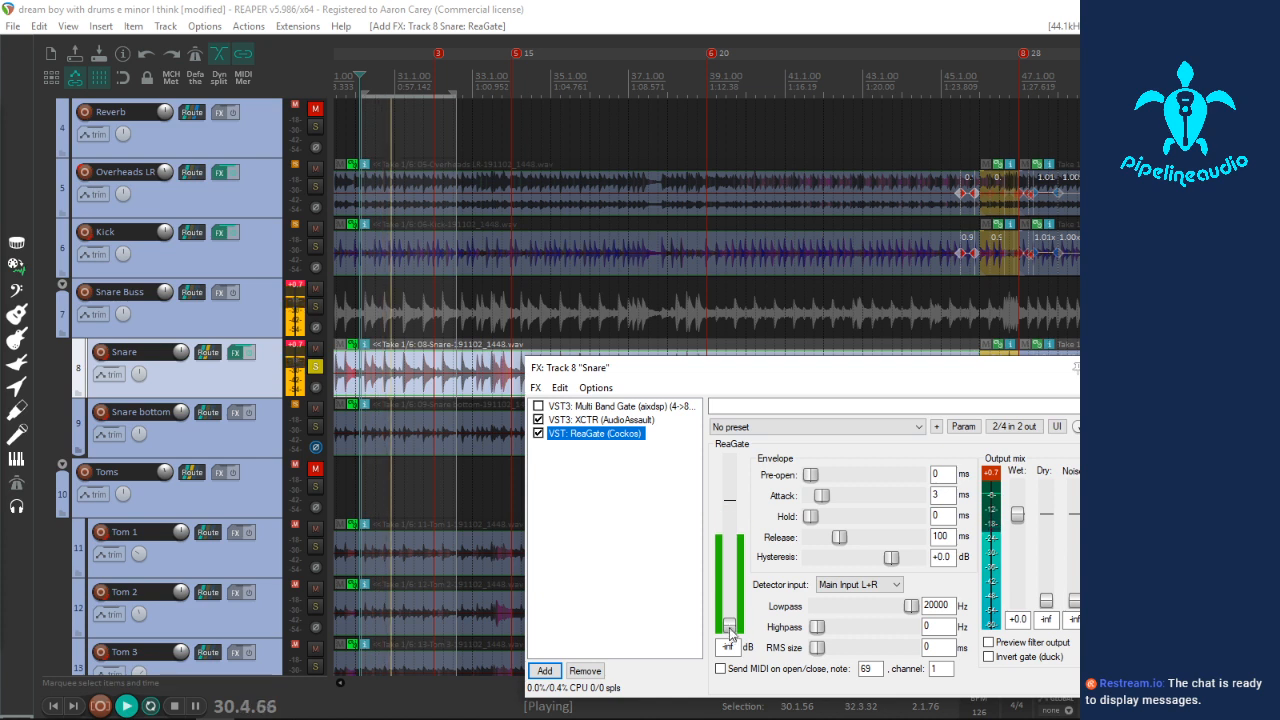
left_click_drag(731, 633, 733, 567)
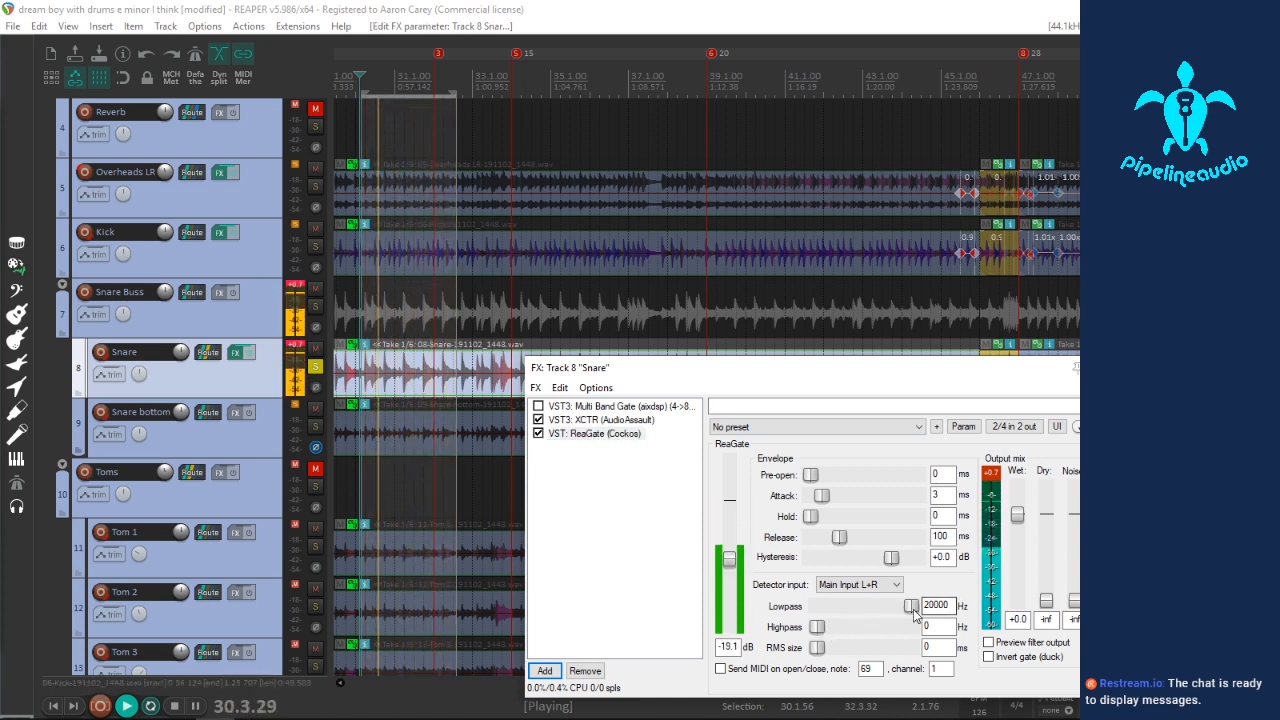
key("space")
left_click_drag(913, 612, 897, 612)
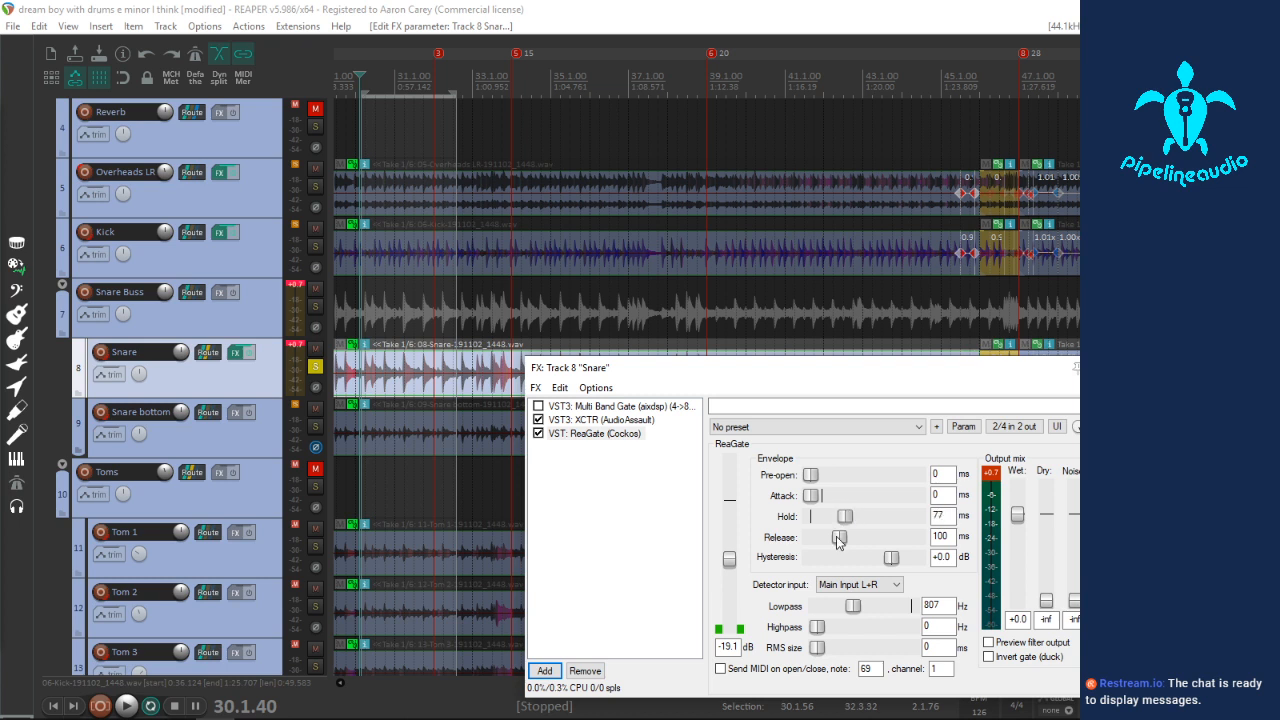
left_click_drag(854, 538, 851, 540)
Step: Play the gated snare passage, move ReaGate above XCTR in the FX chain, and stop playback
key("space")
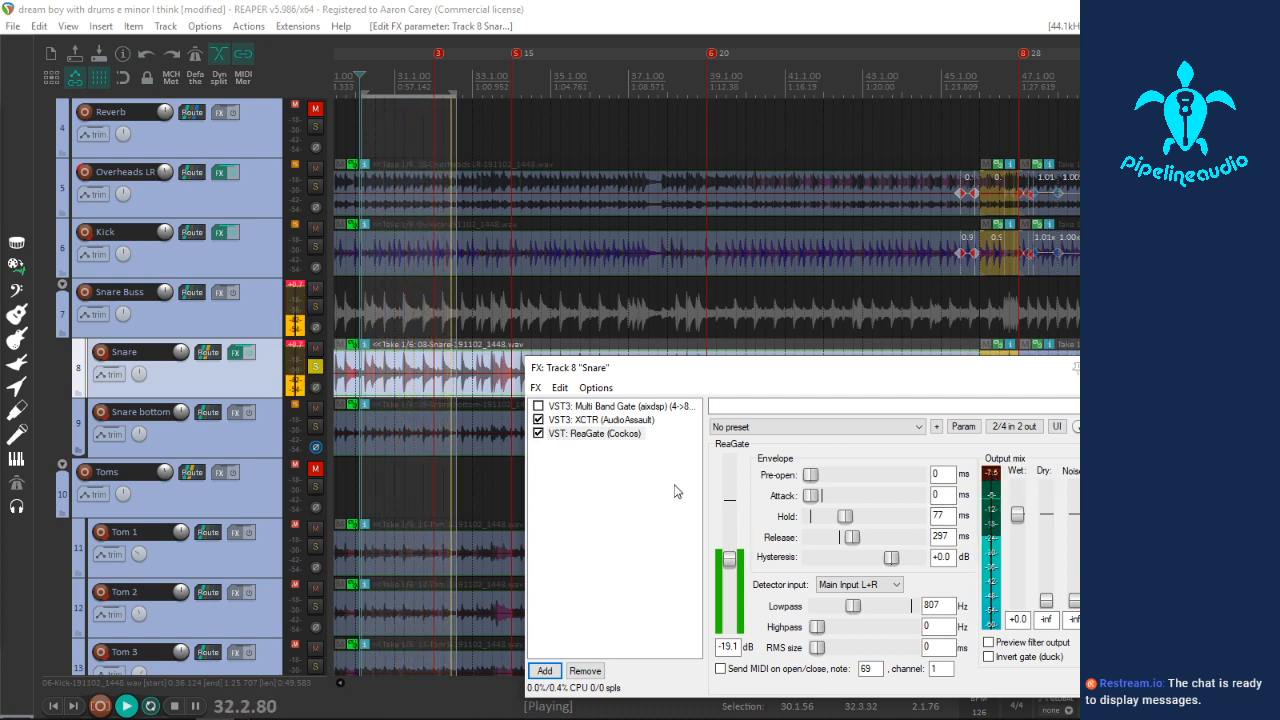
left_click_drag(588, 441, 590, 418)
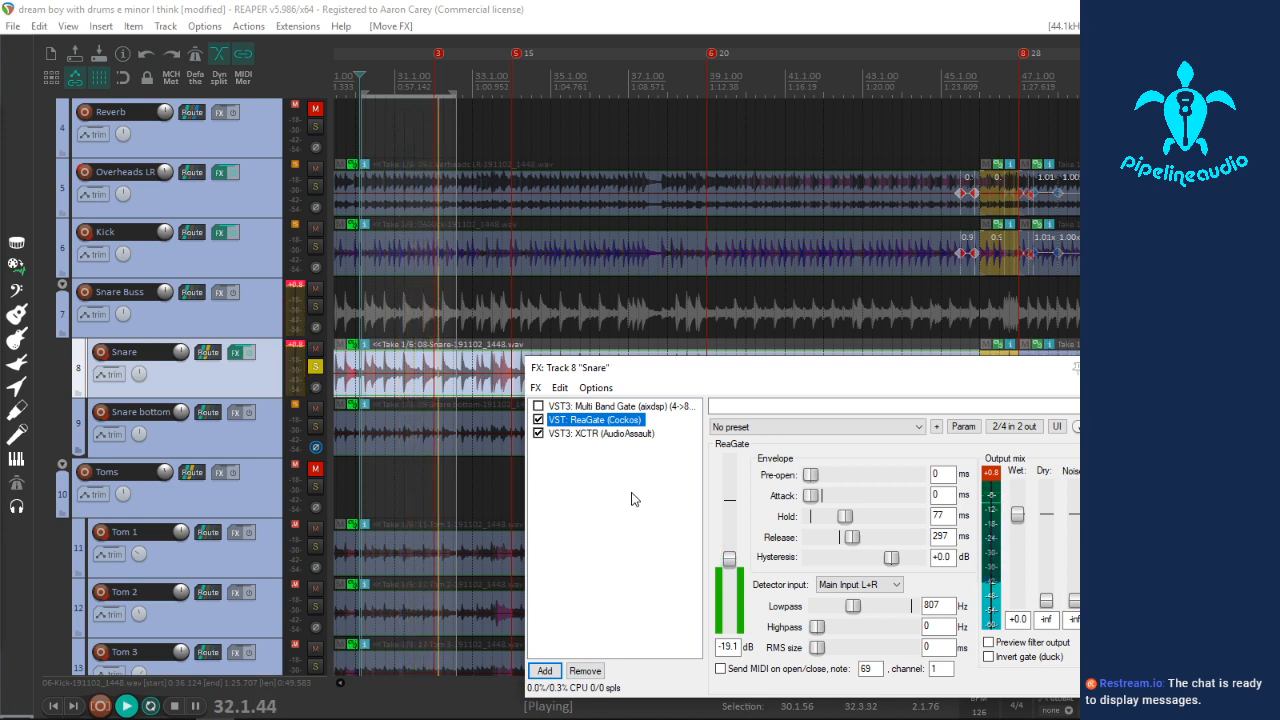
key("space")
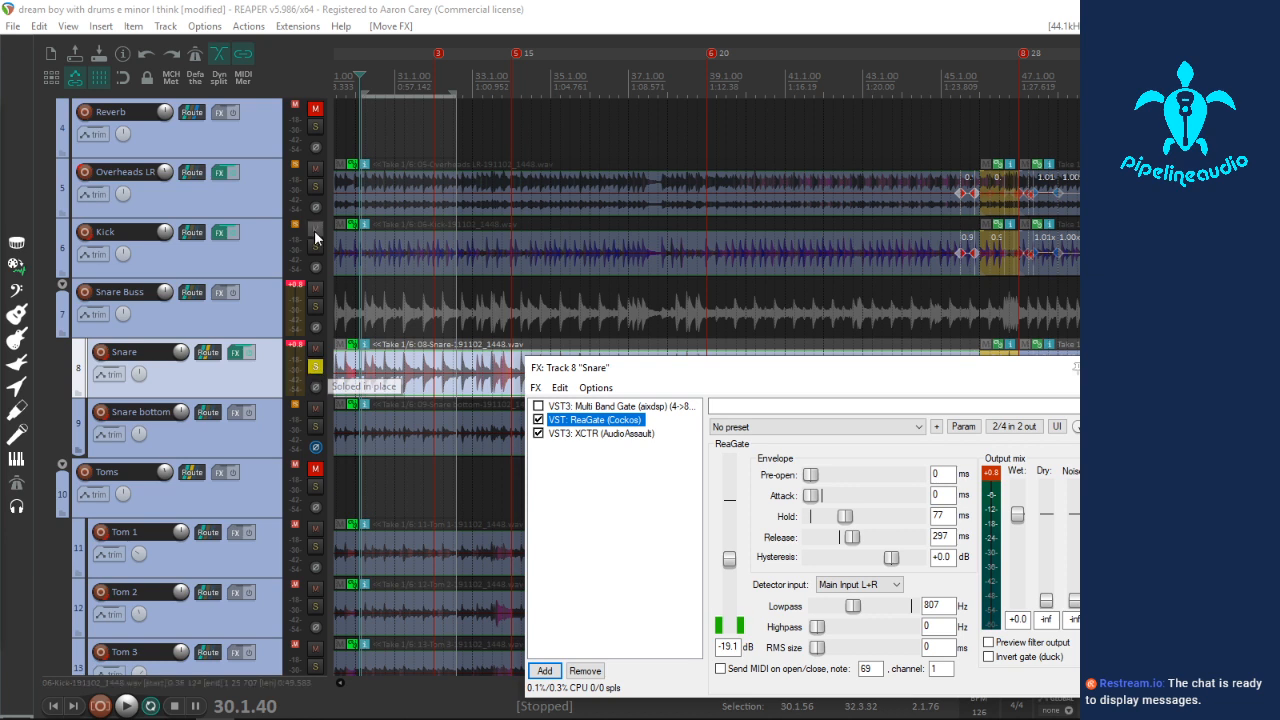
Step: Solo Overheads LR alongside the snare, audition the passage, and unsolo the overheads
left_click(315, 187)
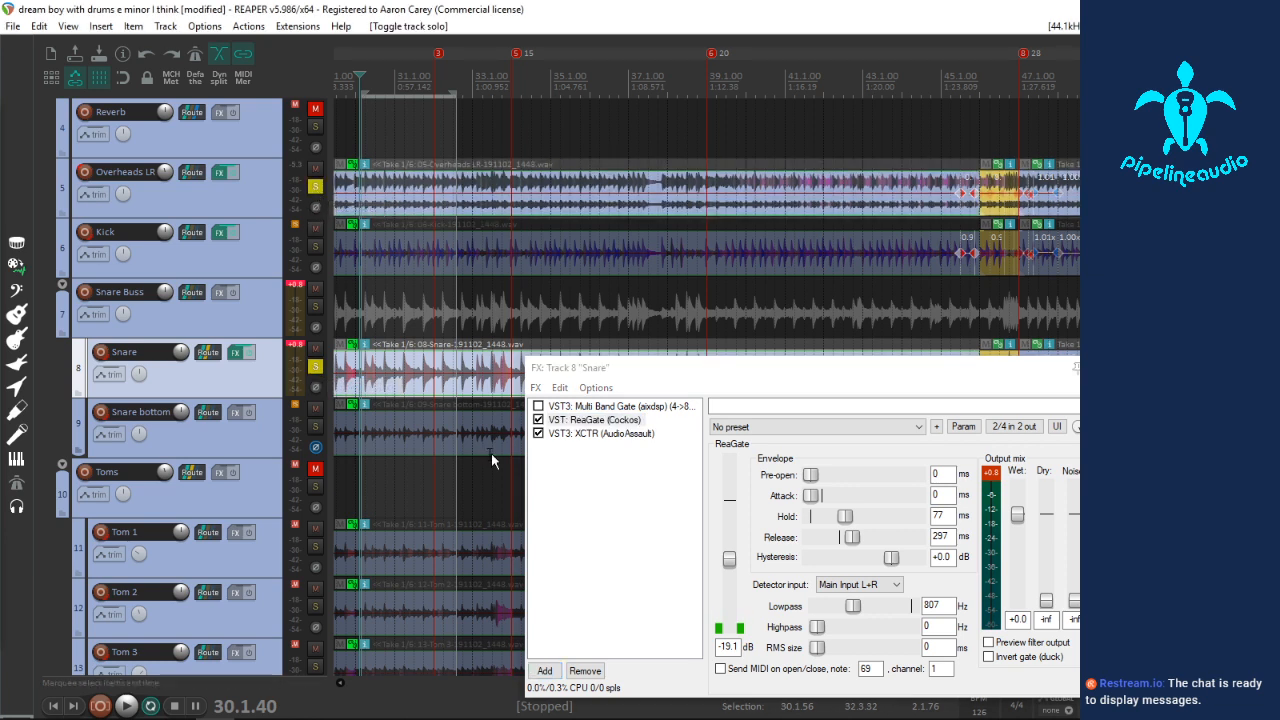
key("space")
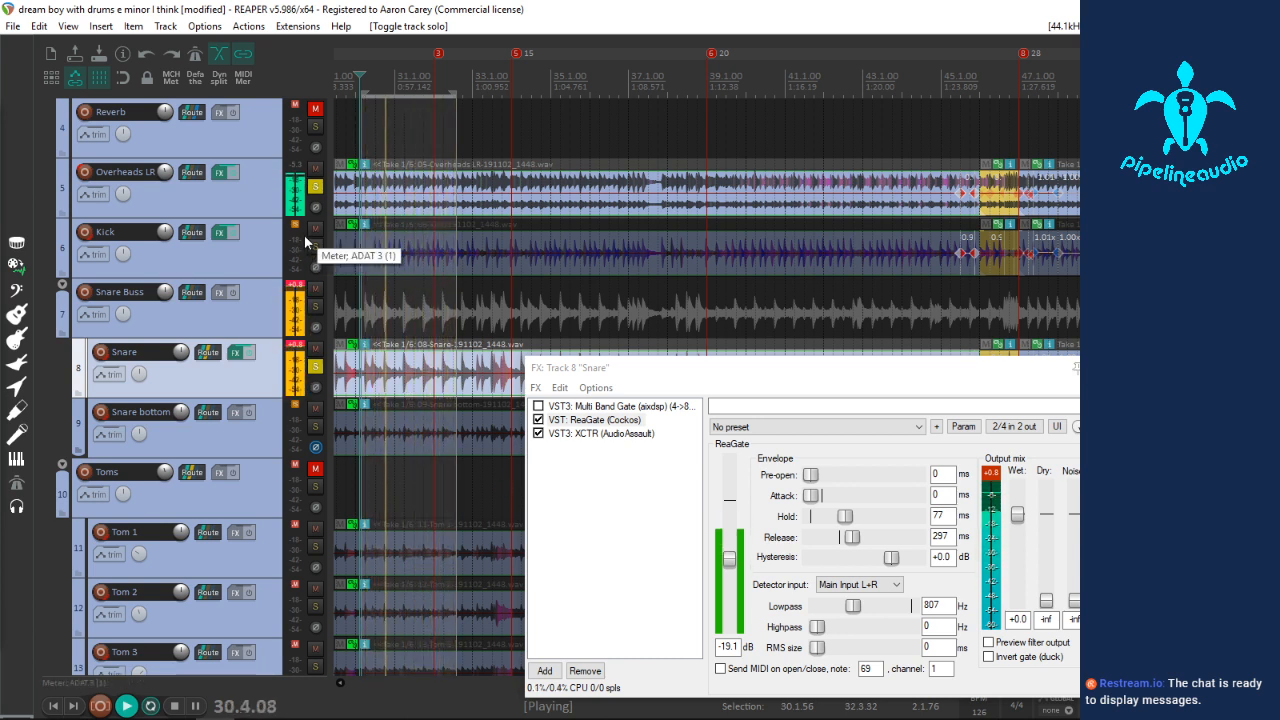
key("space")
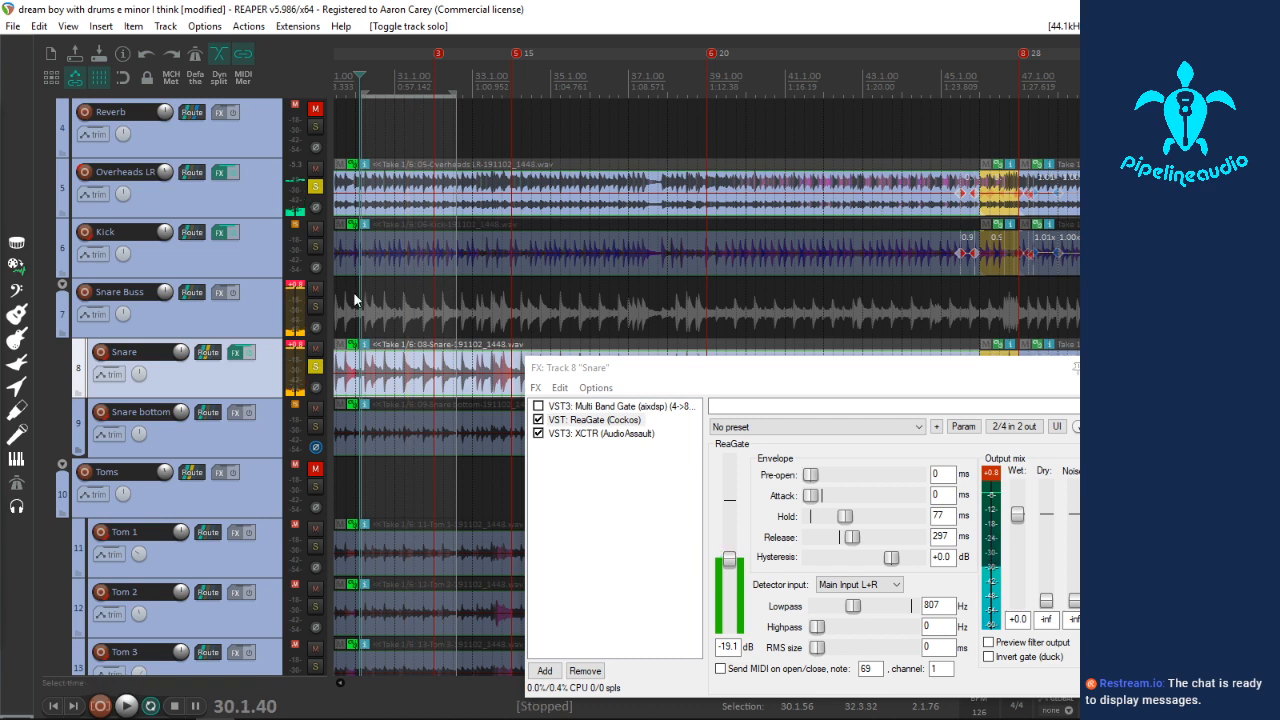
left_click(315, 189)
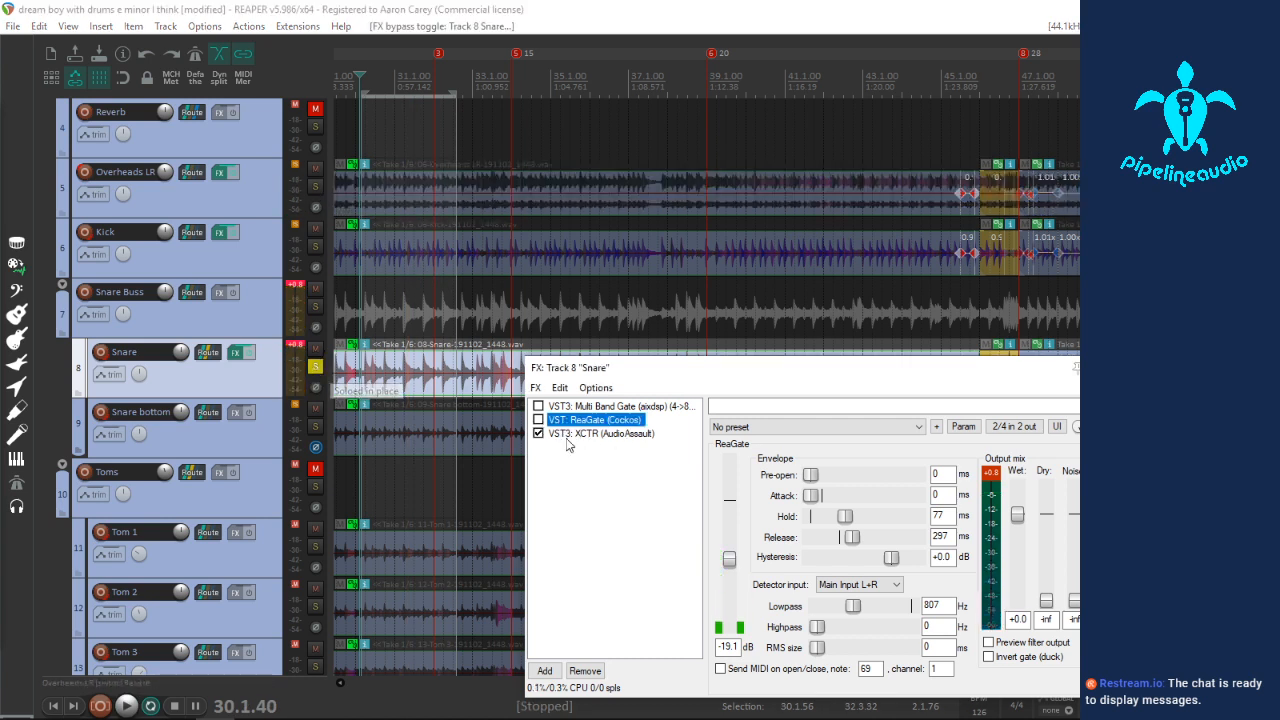
Step: Bypass ReaGate, enable Multi Band Gate, reposition the FX window, and start playing the passage
left_click(549, 406)
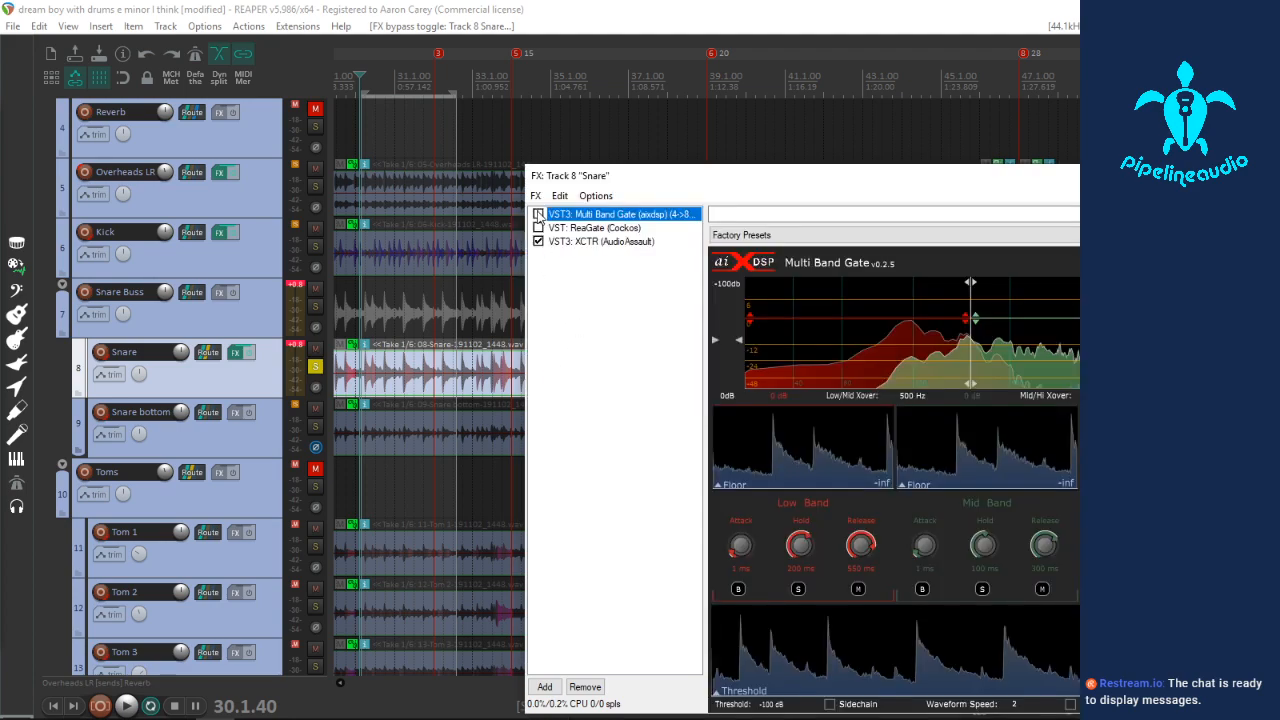
left_click(538, 214)
left_click_drag(688, 179, 644, 138)
key("space")
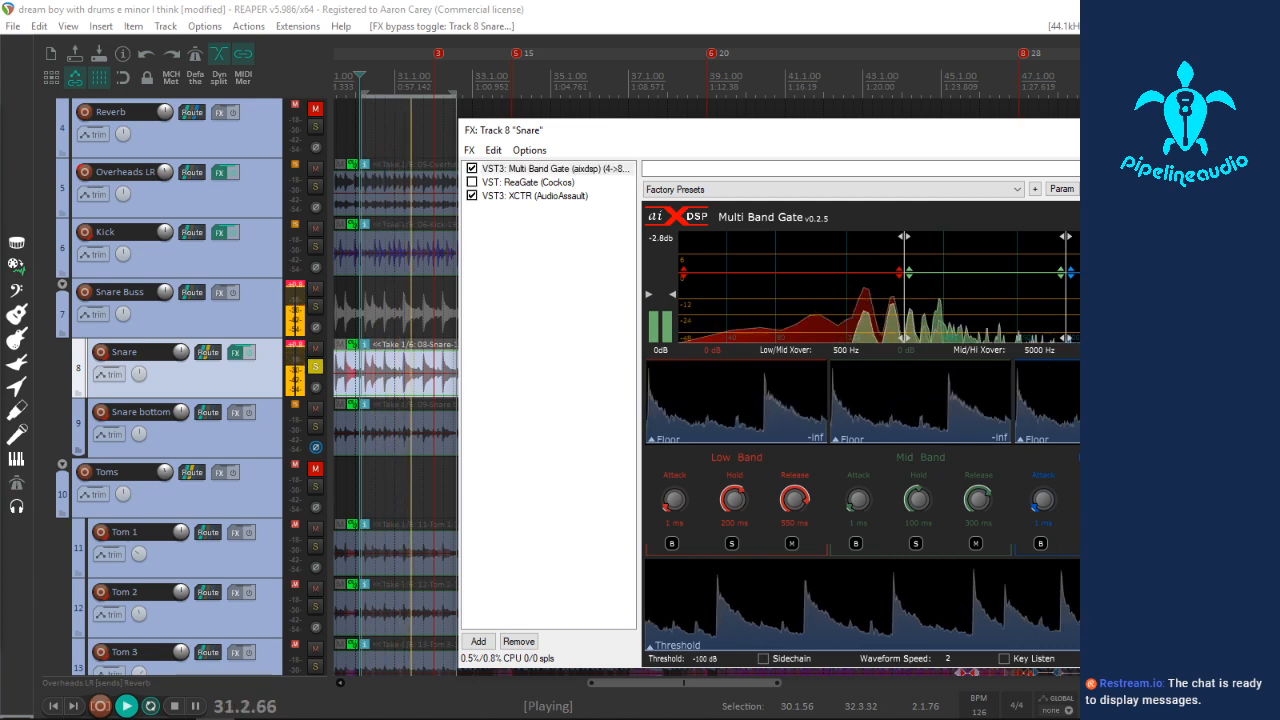
Step: Audition individual bands in Multi Band Gate, setting the mid/high crossover to 1668 Hz and the low/mid crossover to 871 Hz
left_click(1100, 543)
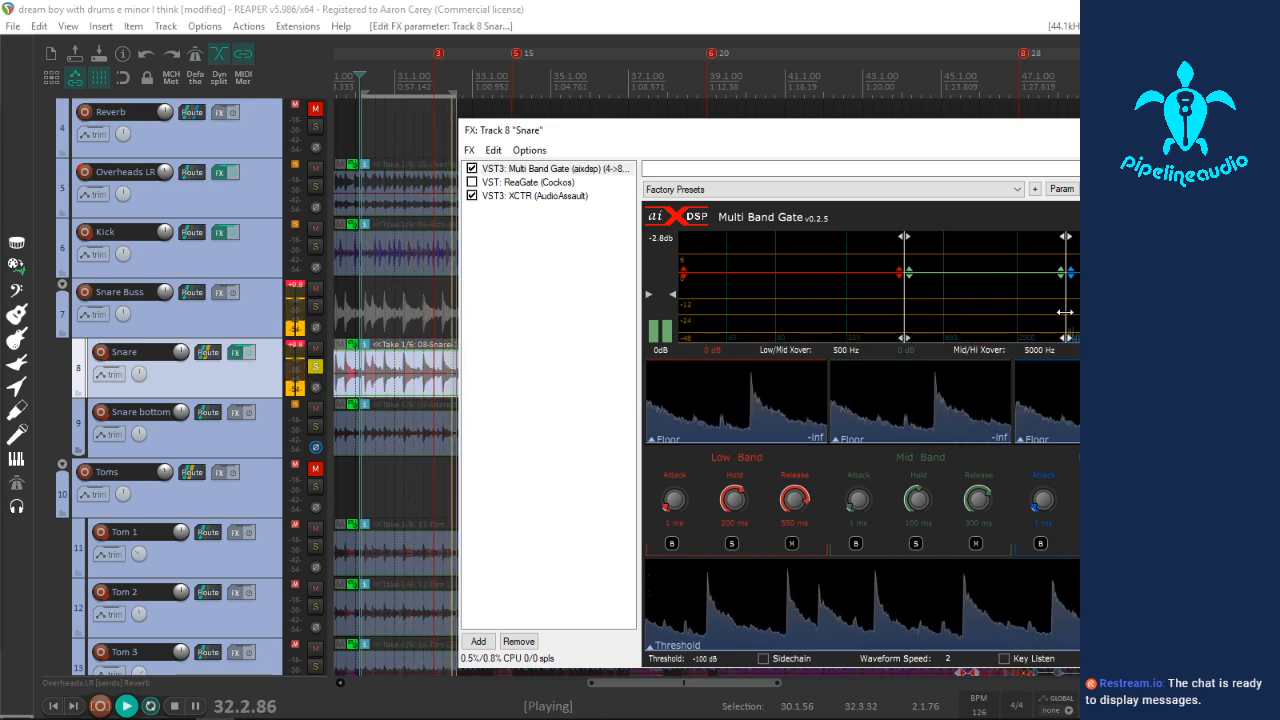
left_click_drag(1065, 312, 988, 317)
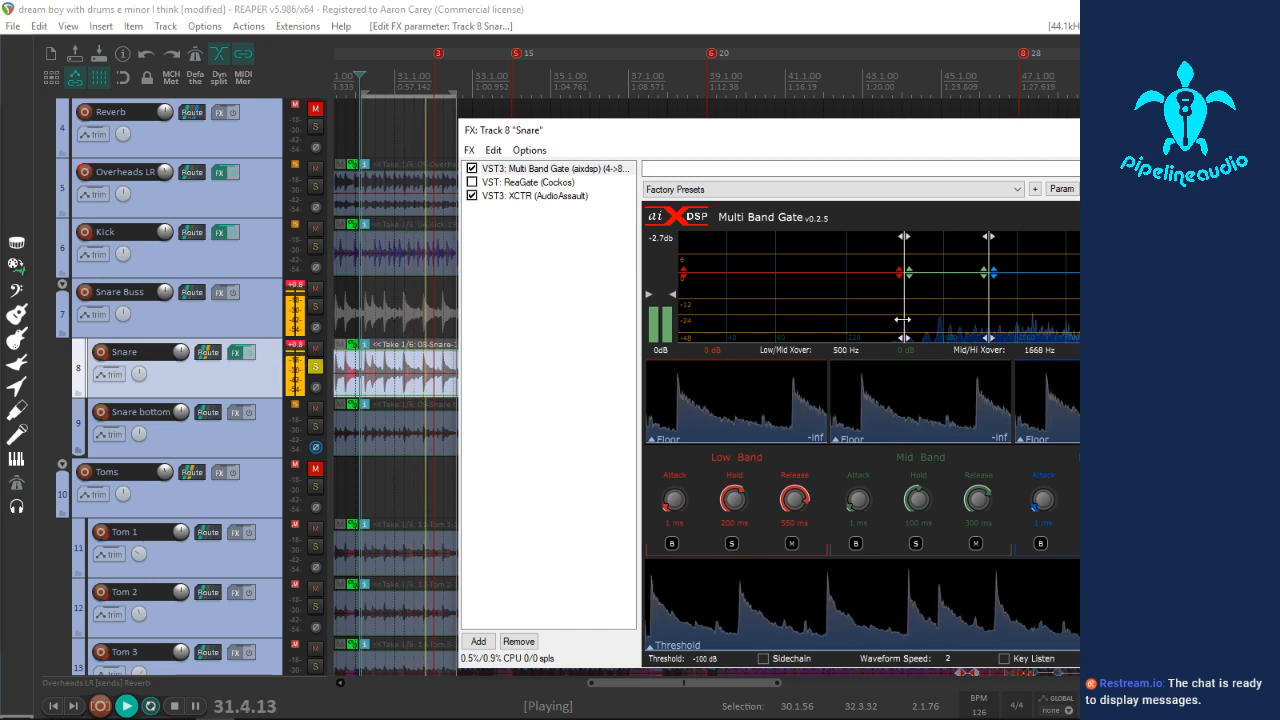
left_click_drag(902, 319, 834, 331)
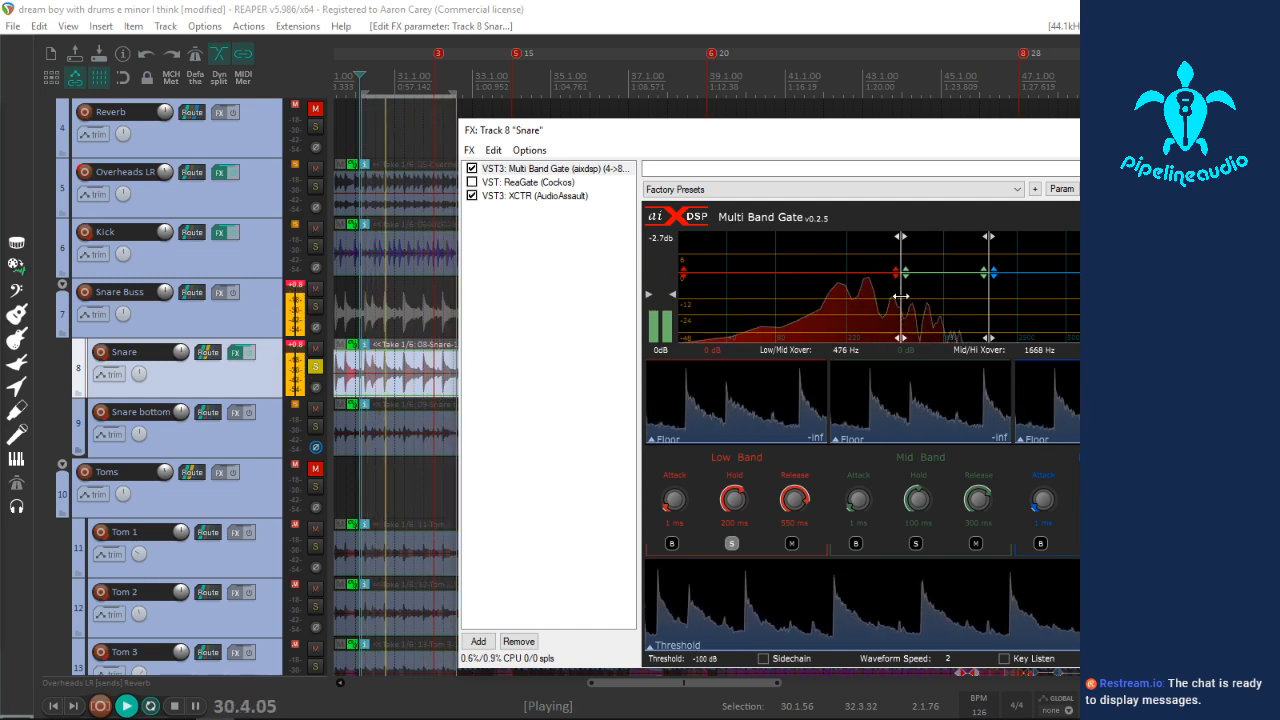
left_click_drag(901, 296, 907, 296)
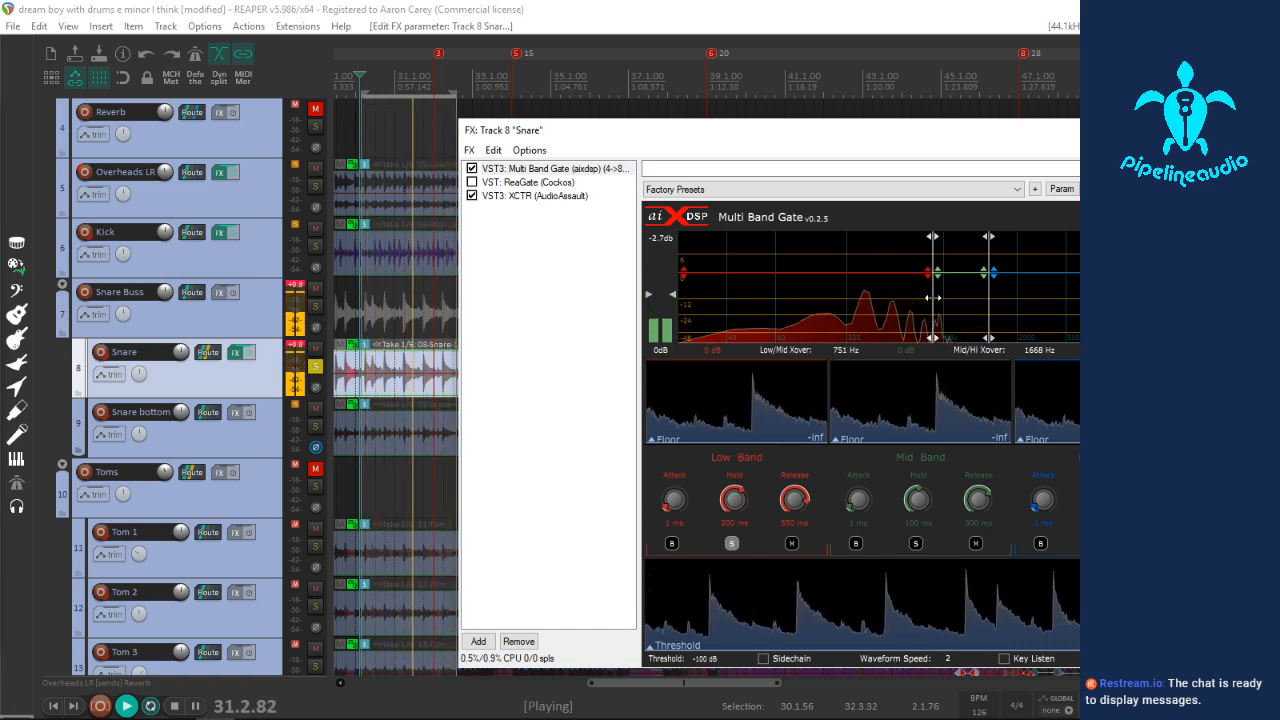
left_click_drag(932, 298, 942, 298)
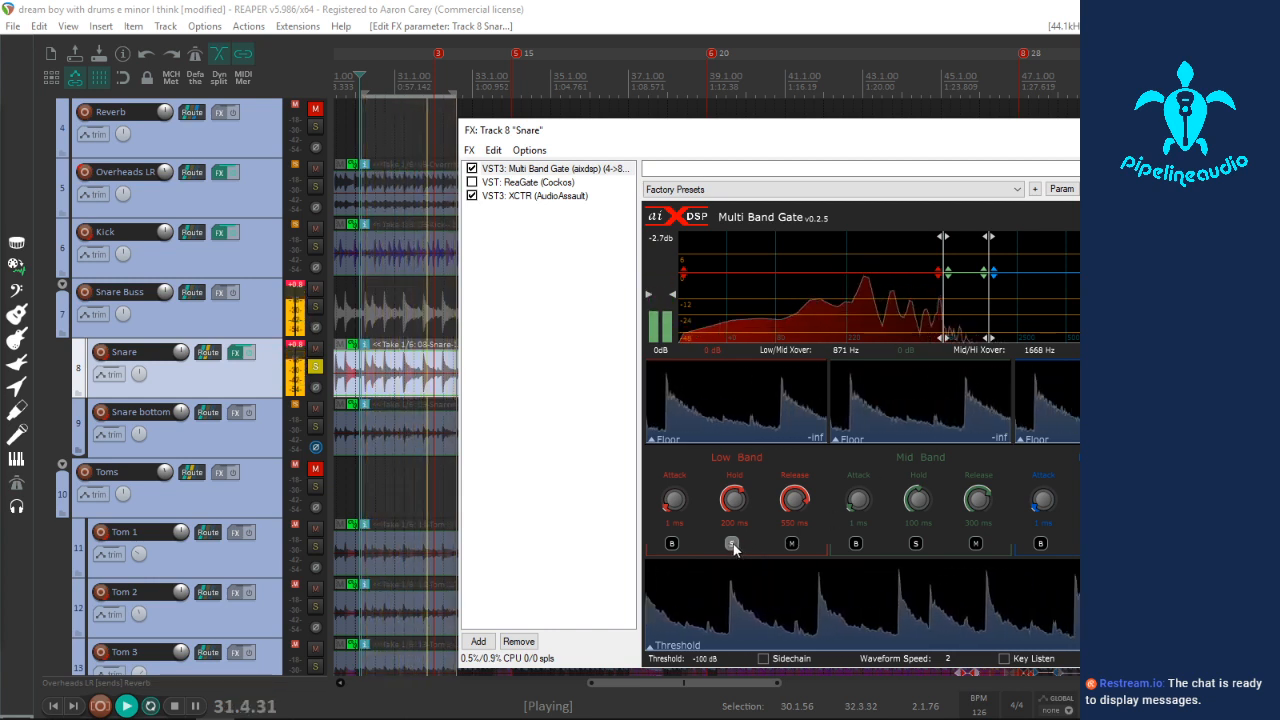
Step: Use Key Listen to set the key filter's high-pass to 254 Hz and low-pass to 4445 Hz, with the gate threshold at -25.6 dB
left_click(1004, 658)
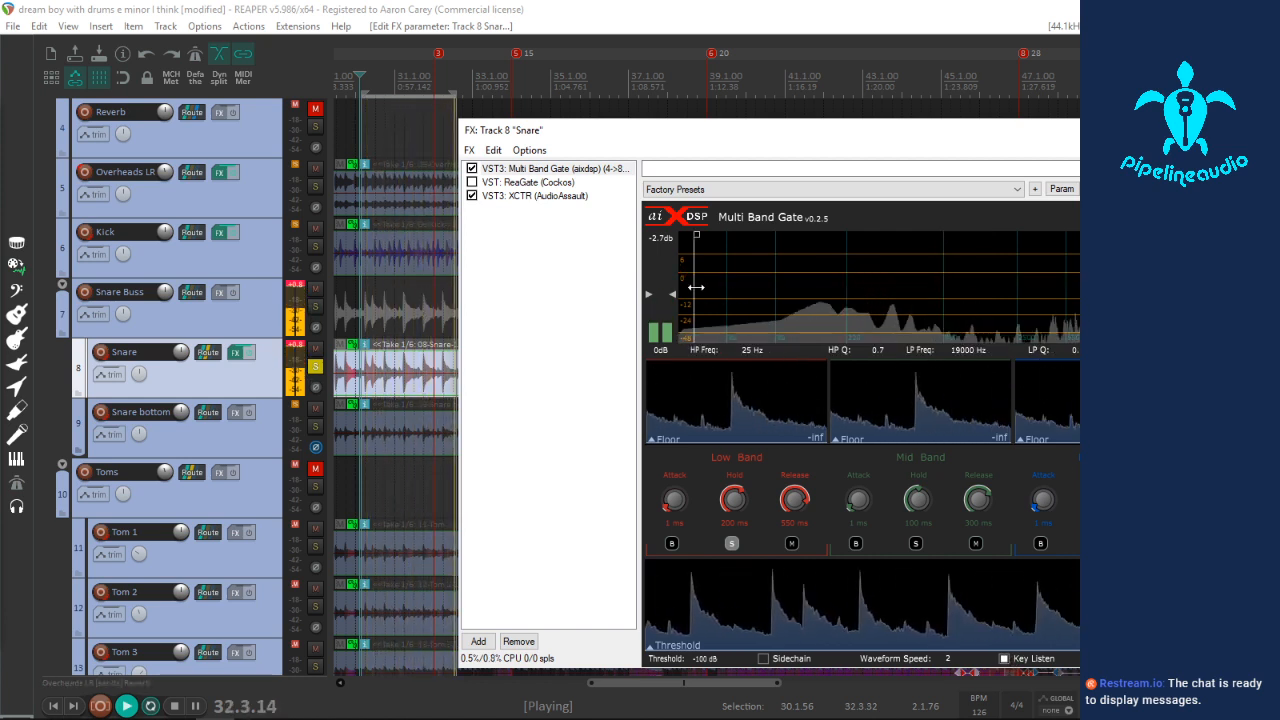
left_click_drag(696, 288, 857, 300)
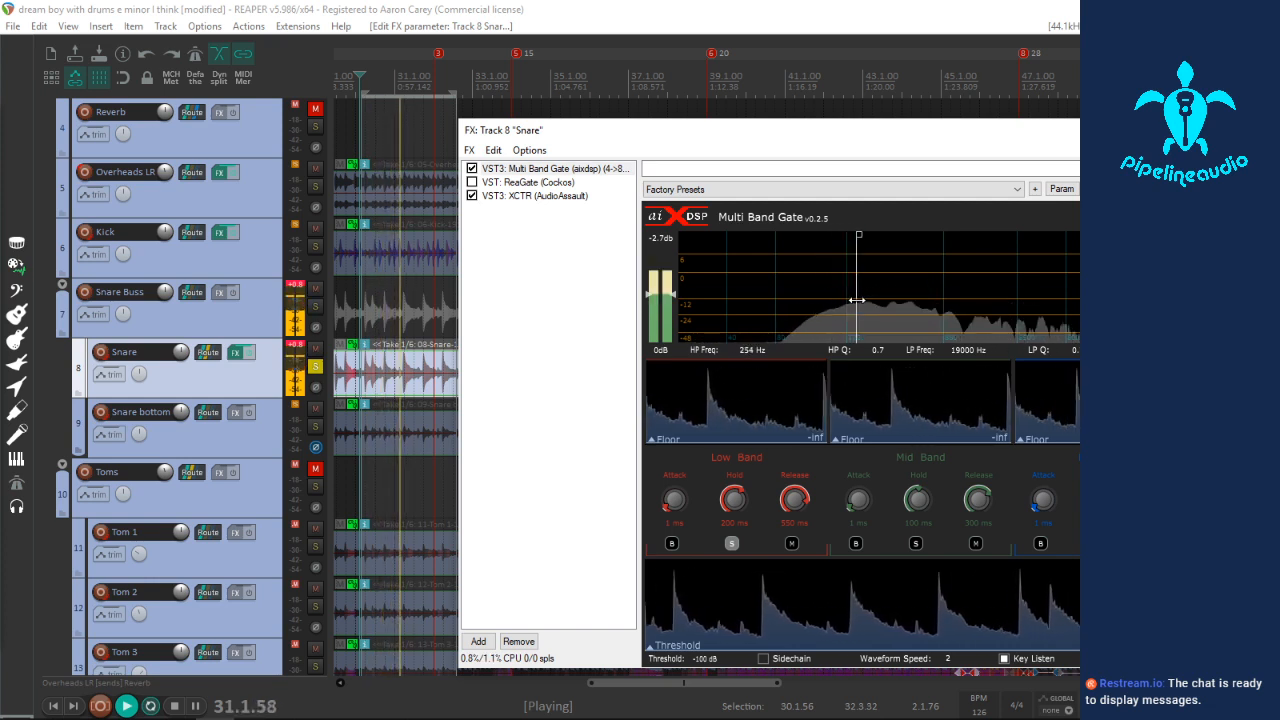
left_click_drag(1164, 308, 877, 306)
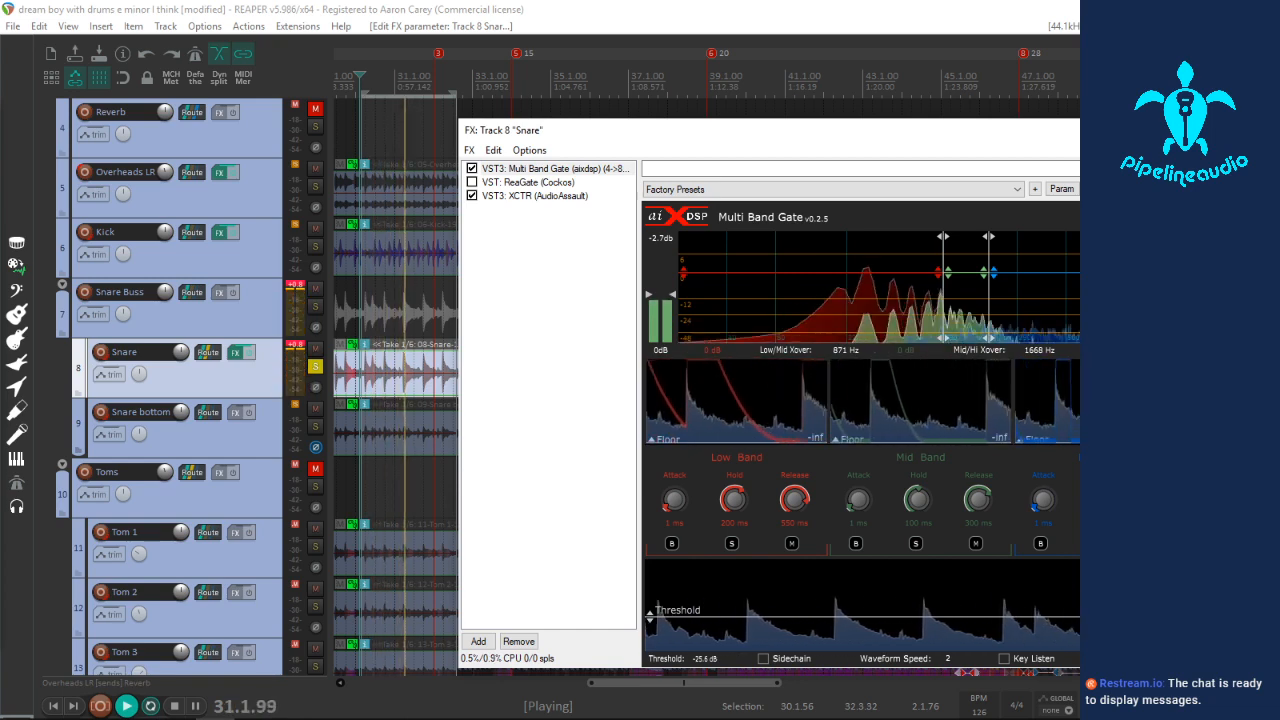
Step: Lower the high band's attack to its minimum, mute the mid band, and set the low/mid crossover to 481 Hz
left_click_drag(1045, 502, 1050, 604)
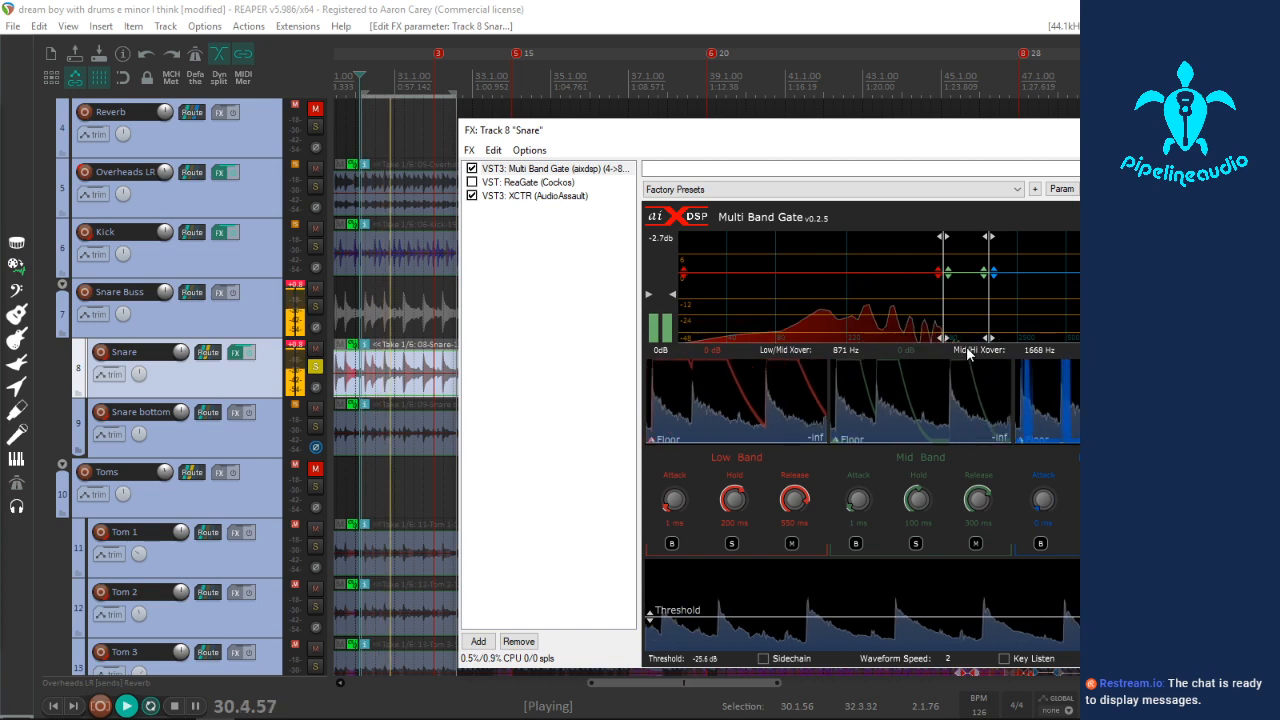
left_click(977, 544)
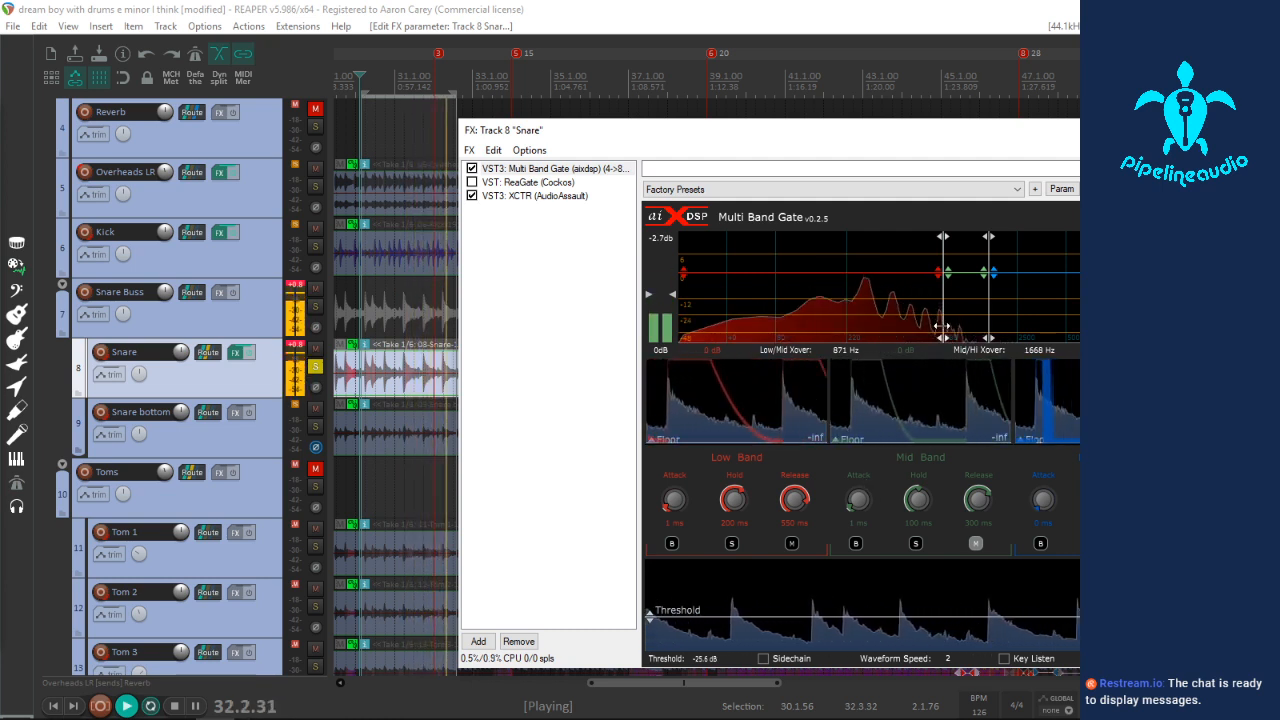
left_click_drag(940, 335, 901, 338)
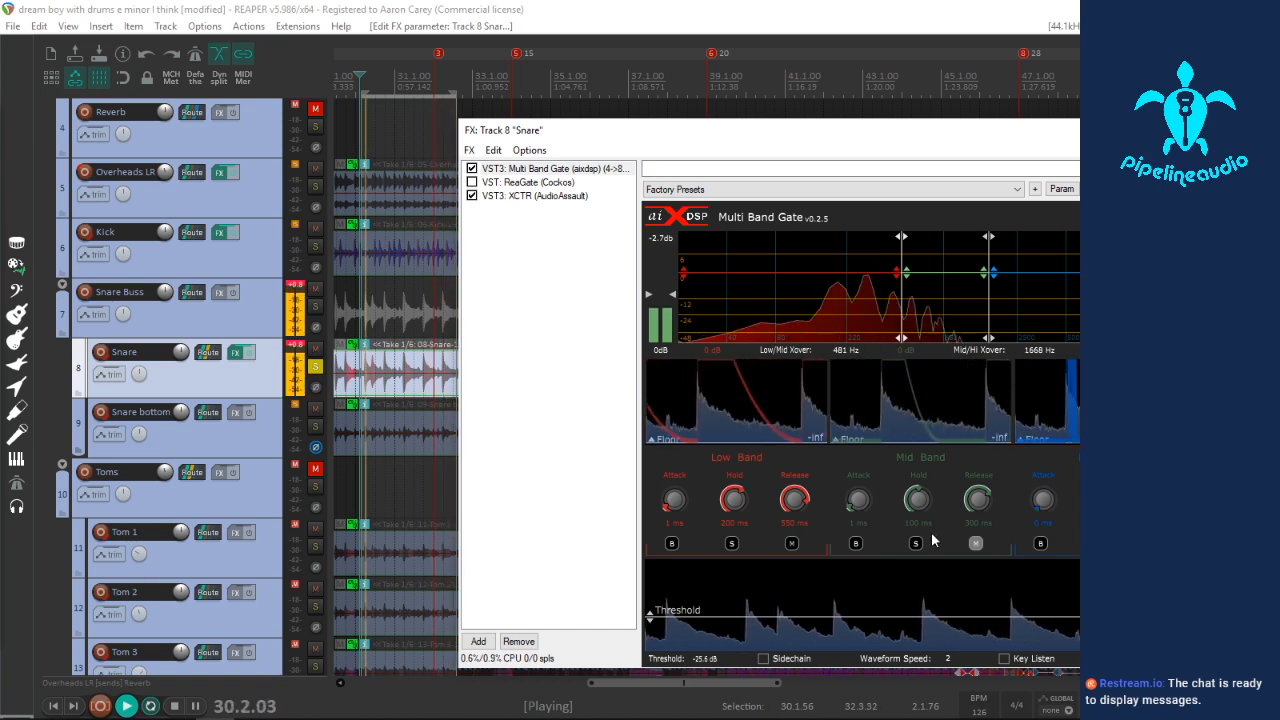
Step: Clear the peak clip indicators on the Snare and Snare Buss meters
left_click(295, 346)
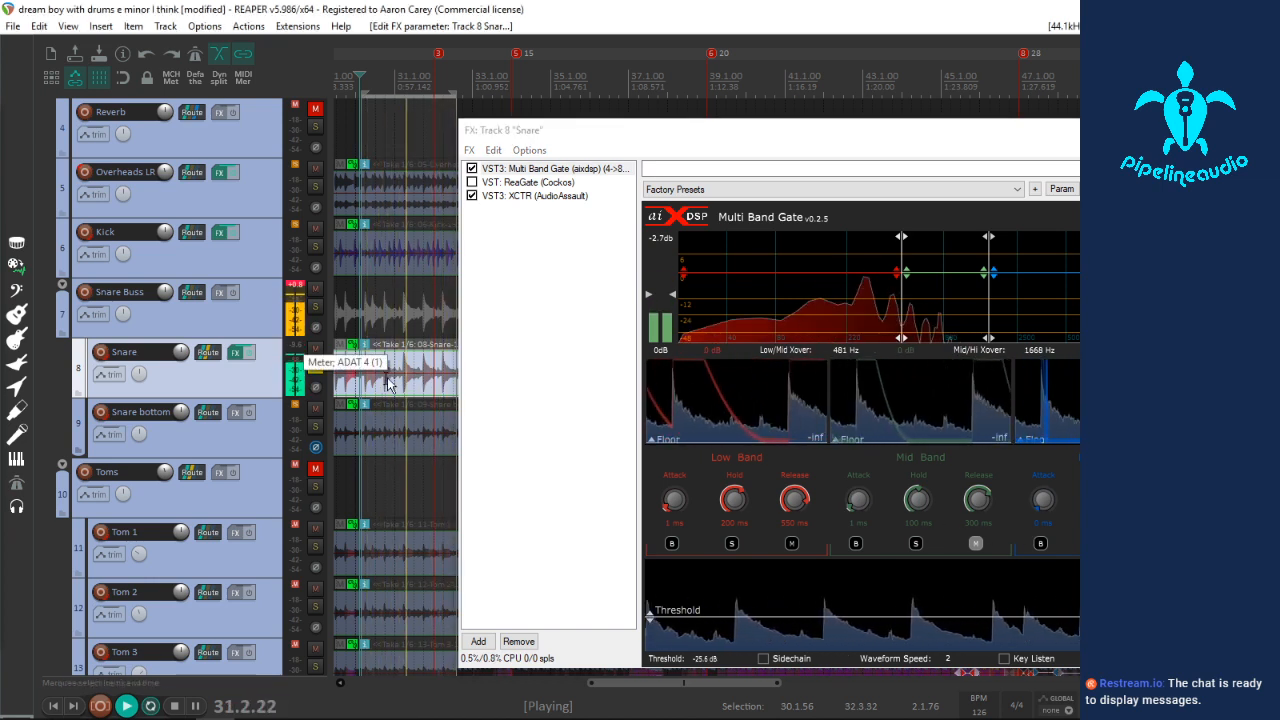
left_click(296, 286)
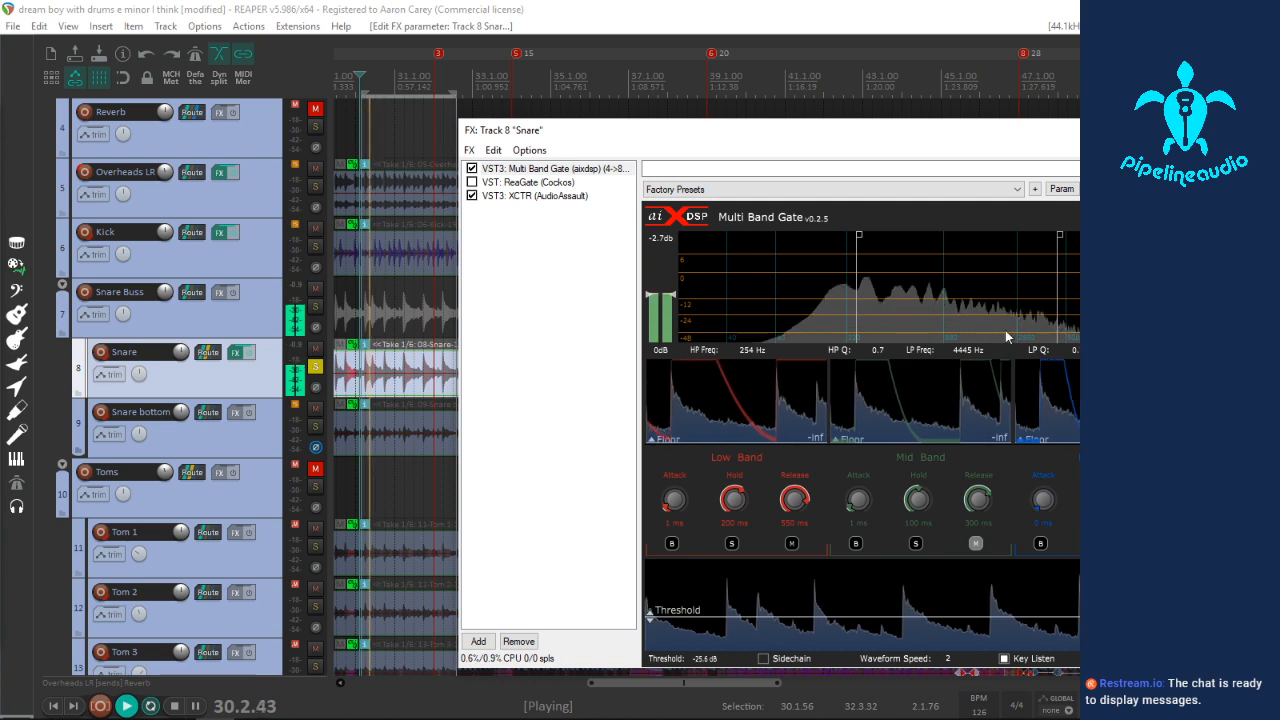
Step: Narrow the gate's key filter to 1726 Hz high-pass and 2374 Hz low-pass, end Key Listen, and set the threshold to -32.5 dB
left_click_drag(963, 301, 993, 301)
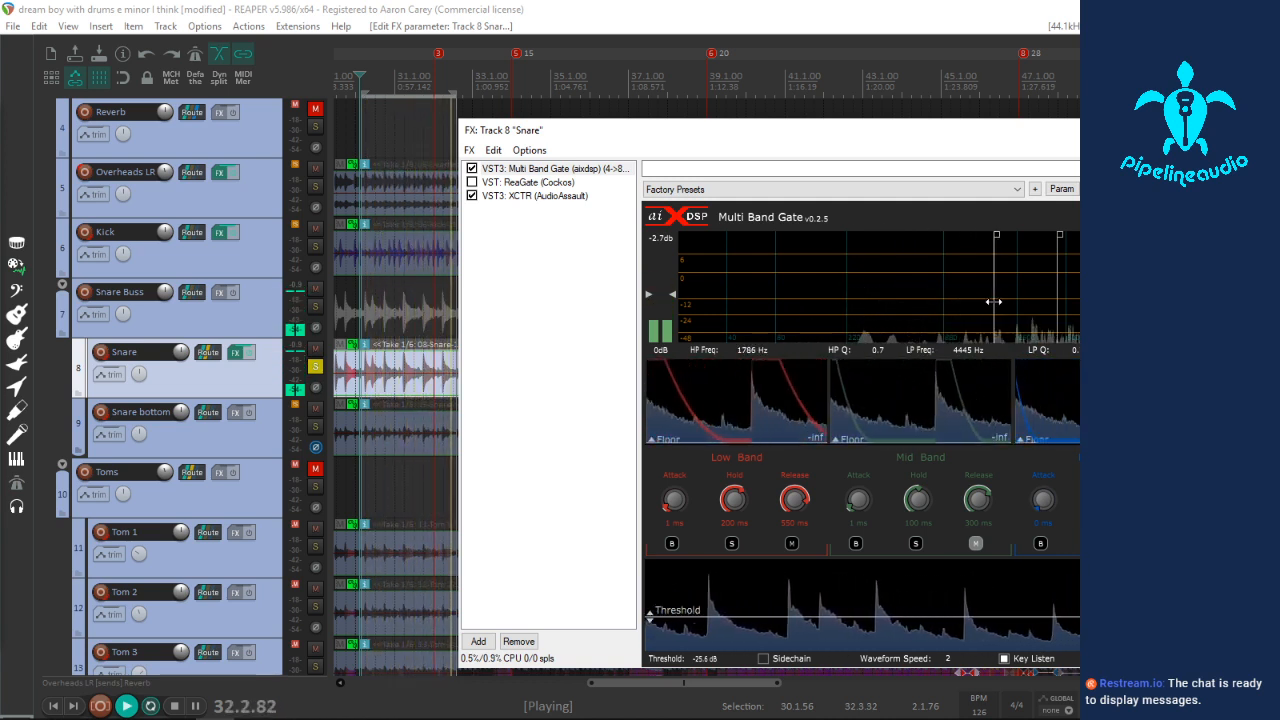
mouse_move(993, 301)
left_mouse_down()
mouse_move(1027, 298)
mouse_move(991, 300)
mouse_move(1014, 306)
left_mouse_up()
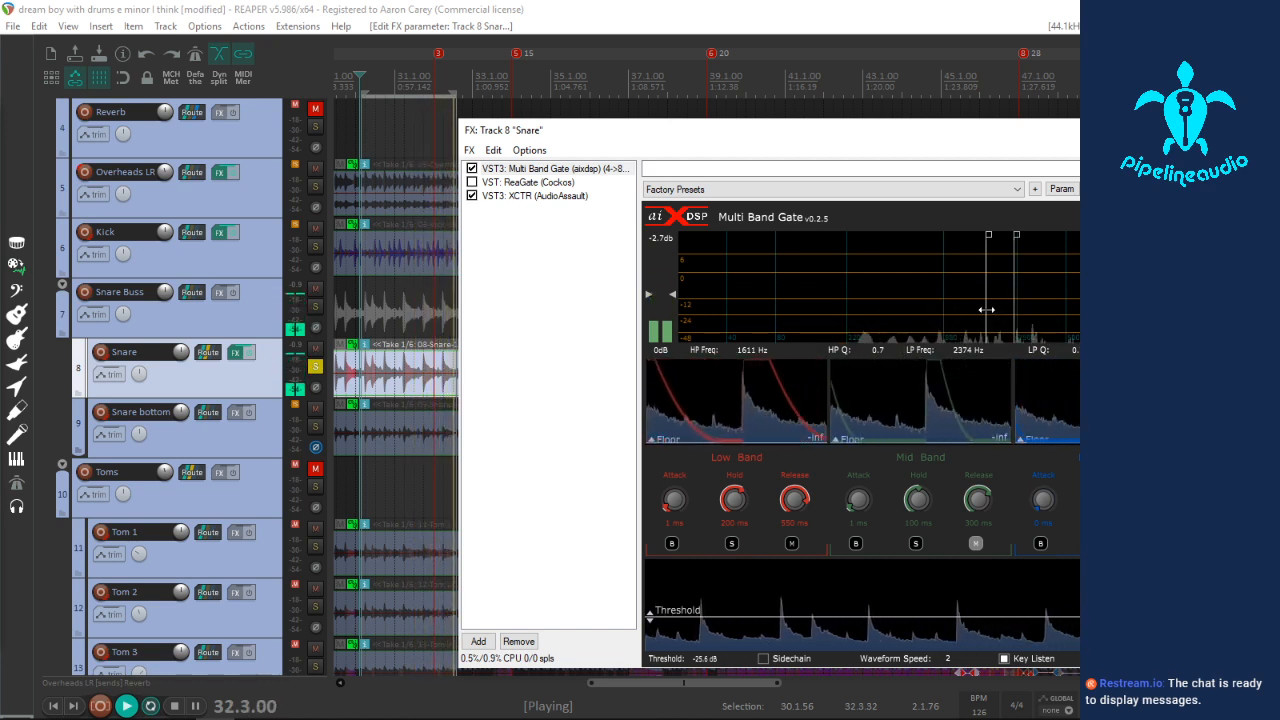
left_click_drag(988, 306, 991, 308)
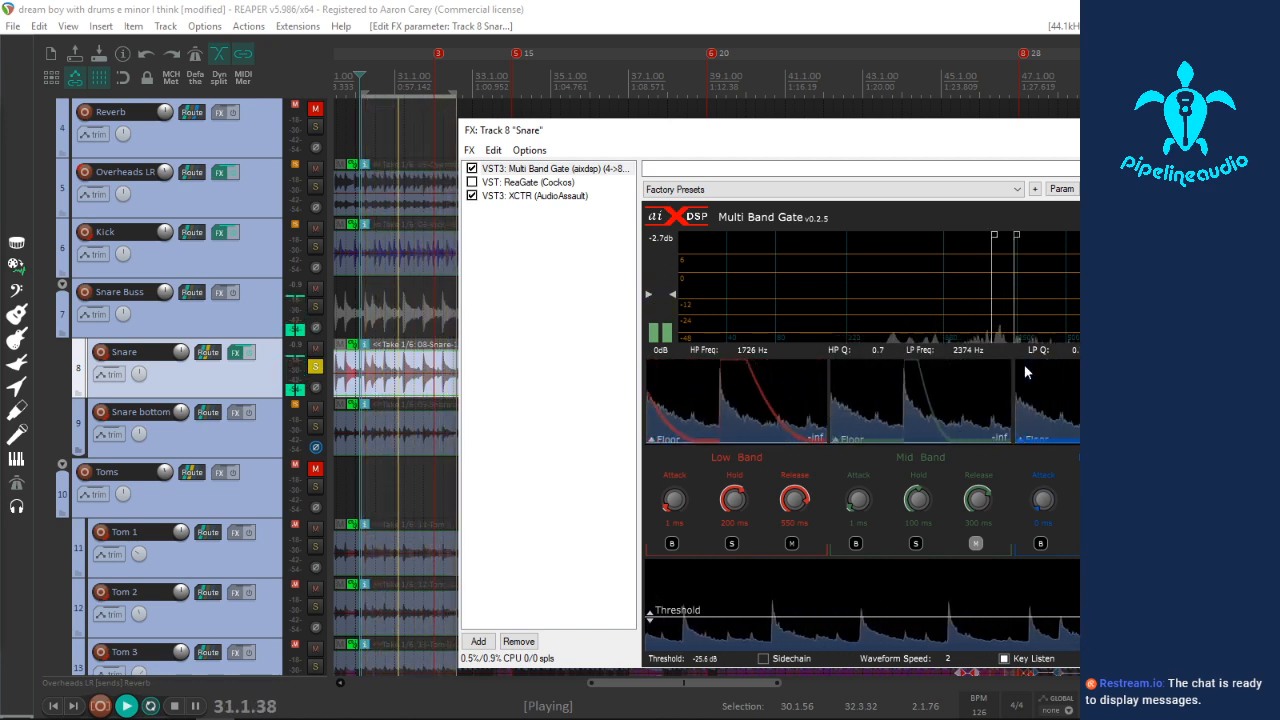
left_click(1004, 658)
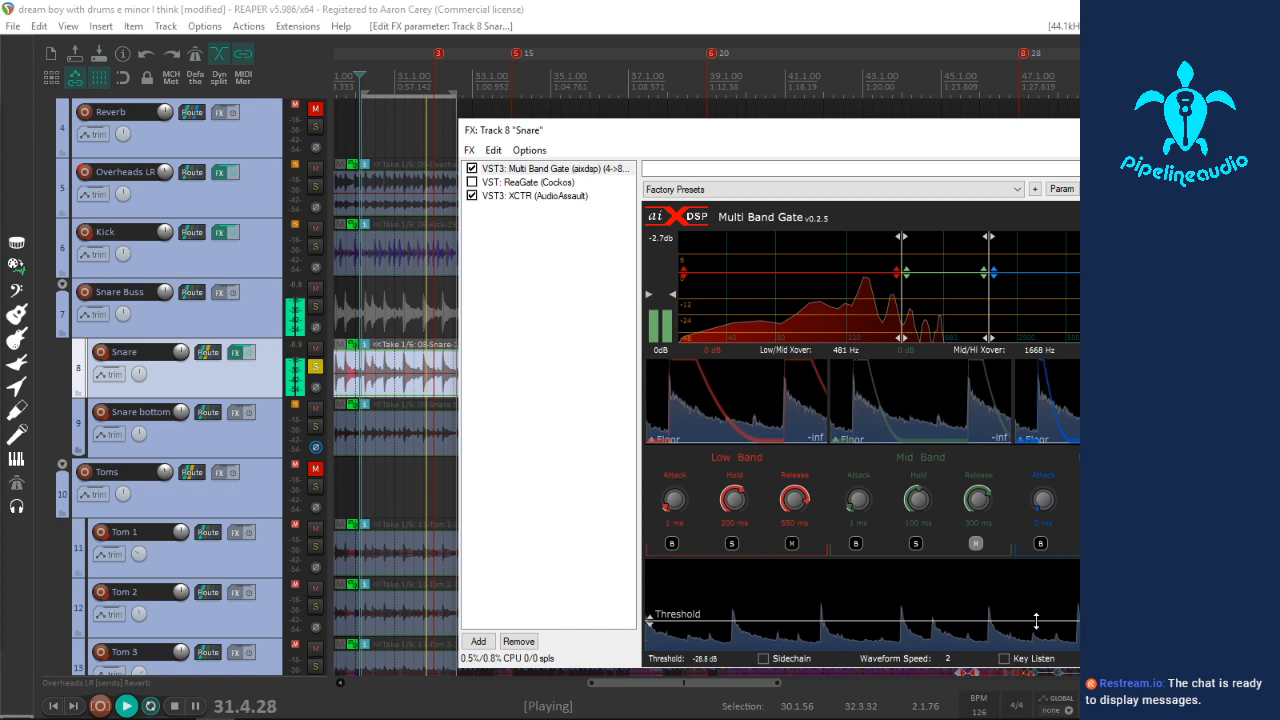
left_click_drag(1038, 614, 1036, 625)
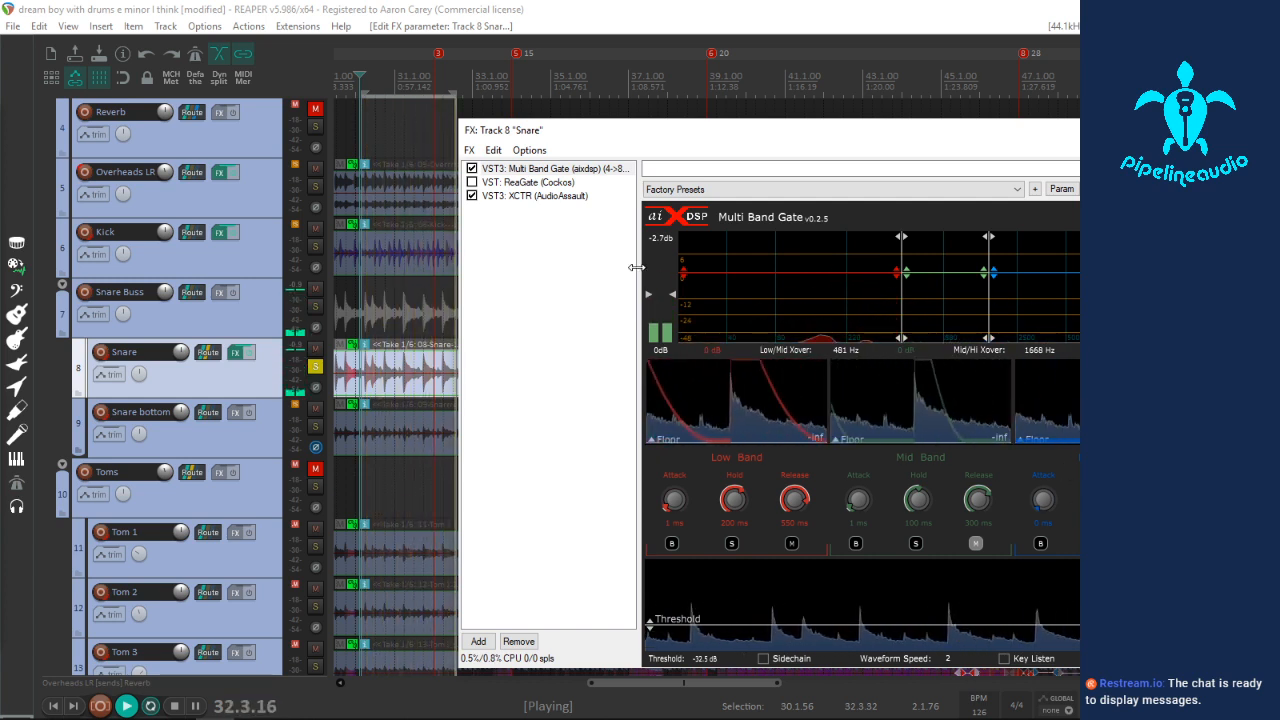
Step: Compare the snare with XCTR bypassed and active, and slightly lower XCTR's High Mids Drive
left_click(472, 196)
left_click(472, 196)
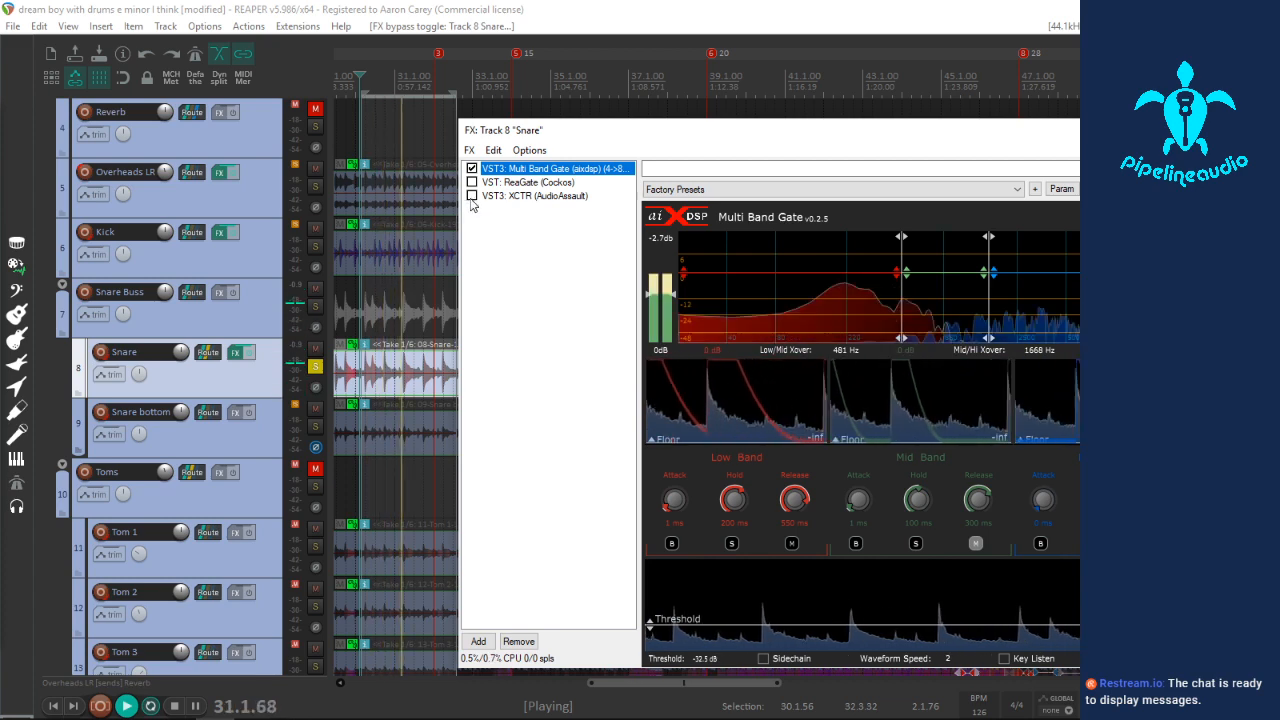
left_click(530, 196)
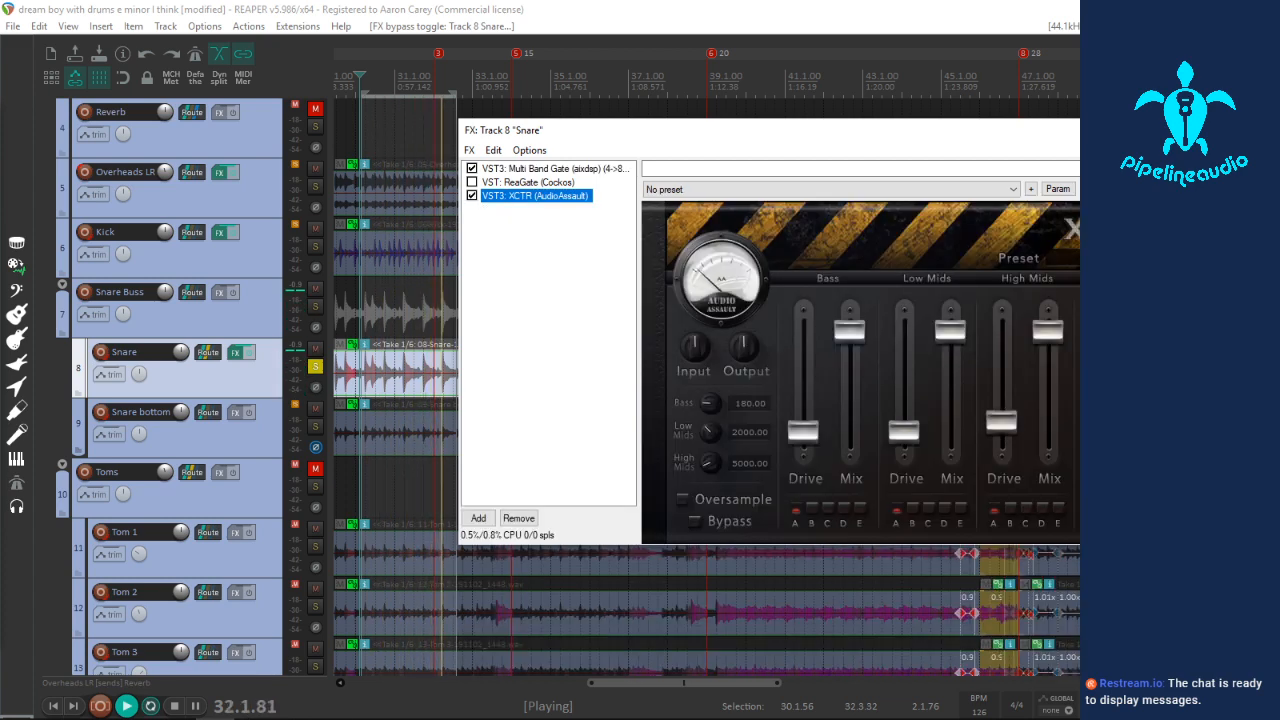
left_click_drag(1008, 433, 1008, 437)
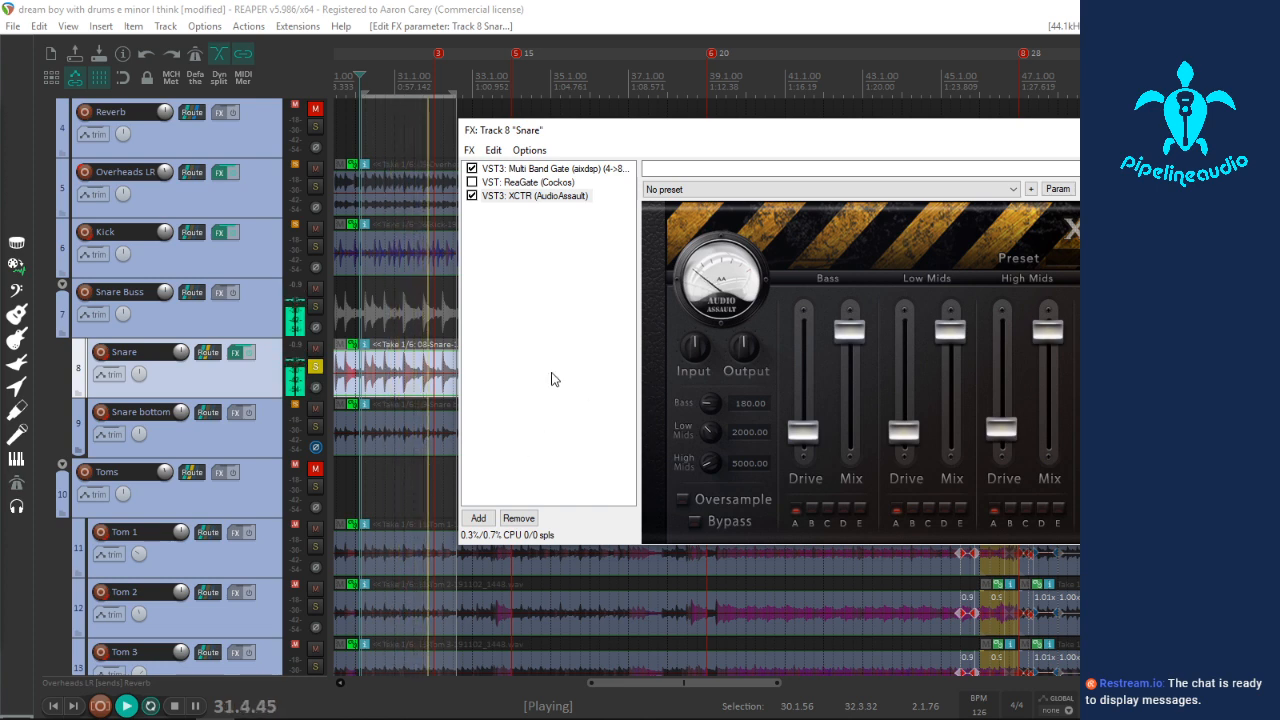
Step: Add the VST3 TB_Equalizer_v4 to the Snare effects chain and place it before XCTR
left_click(480, 518)
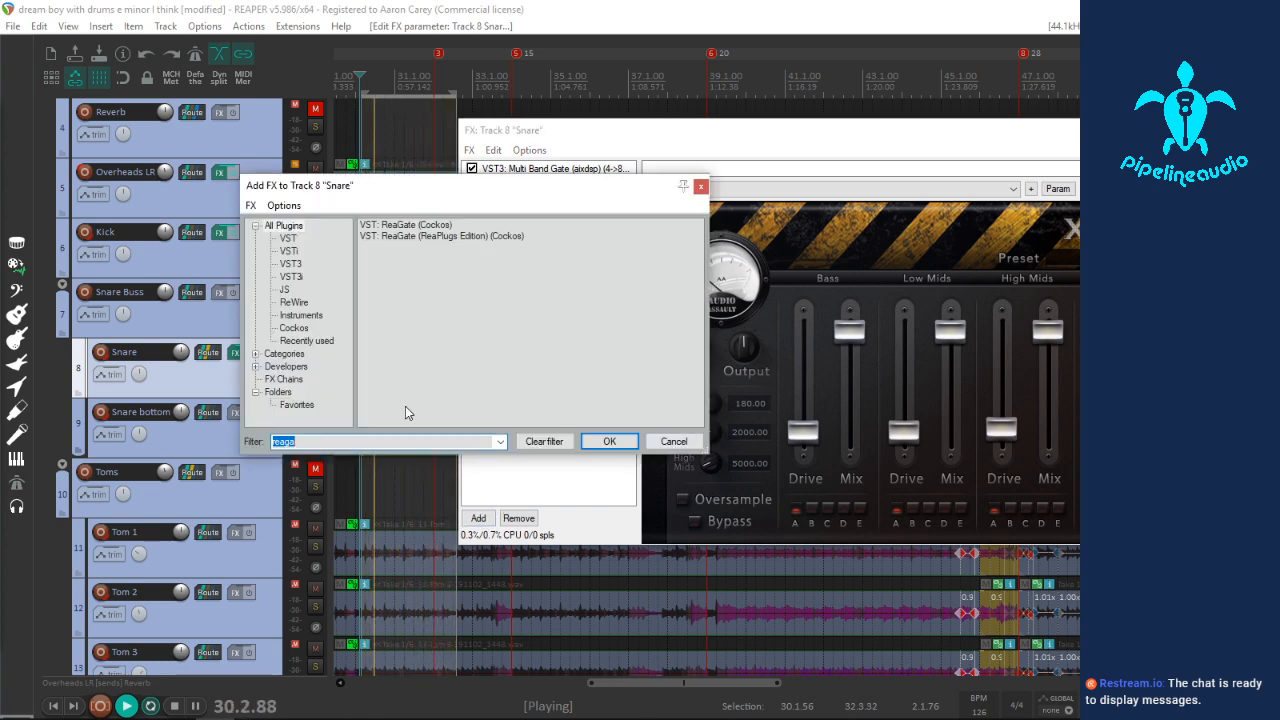
type("eq 4")
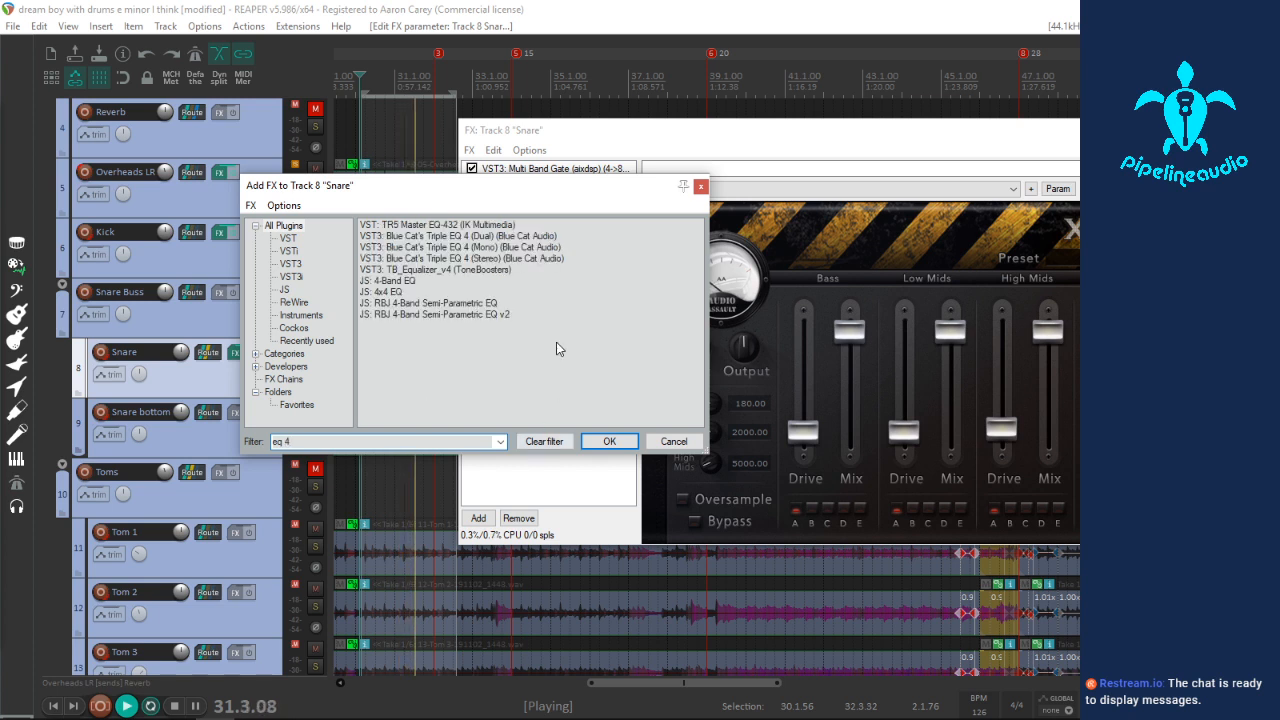
double_click(427, 270)
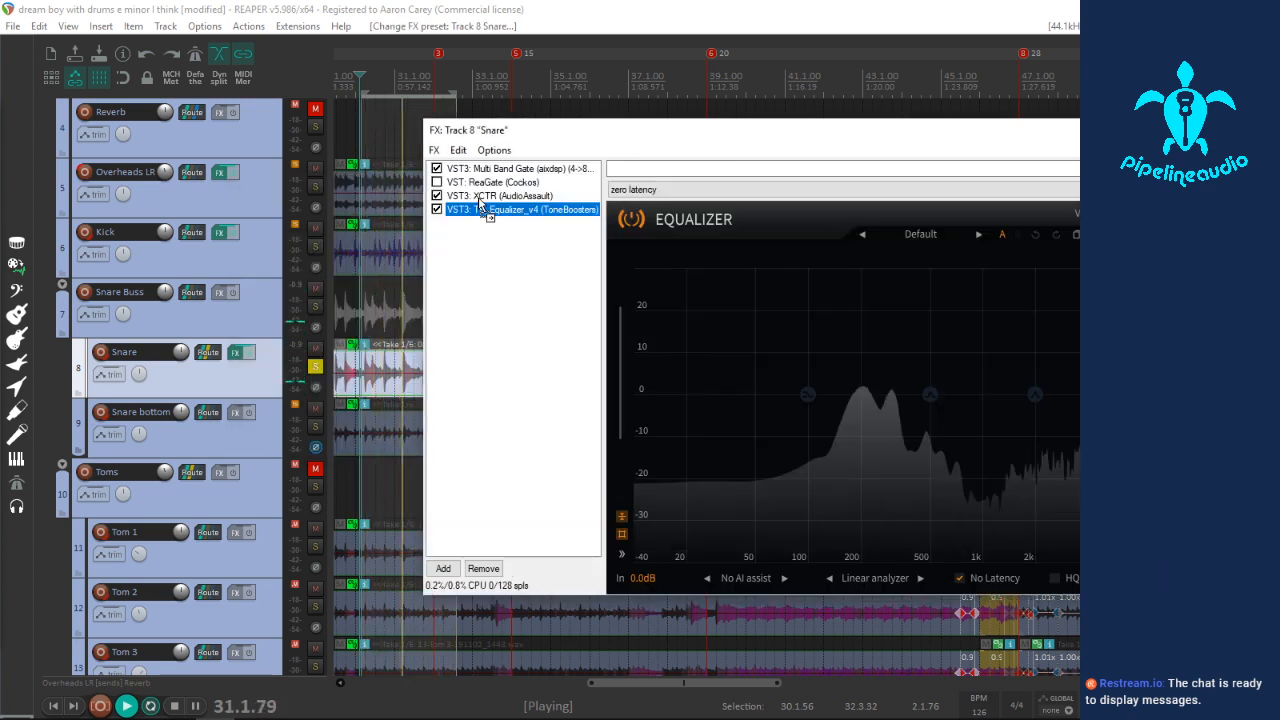
left_click_drag(481, 206, 482, 200)
Step: Try an analog bell boost of about 2.5 dB near 308 Hz in the equalizer, and switch that band off
left_click_drag(929, 403, 894, 391)
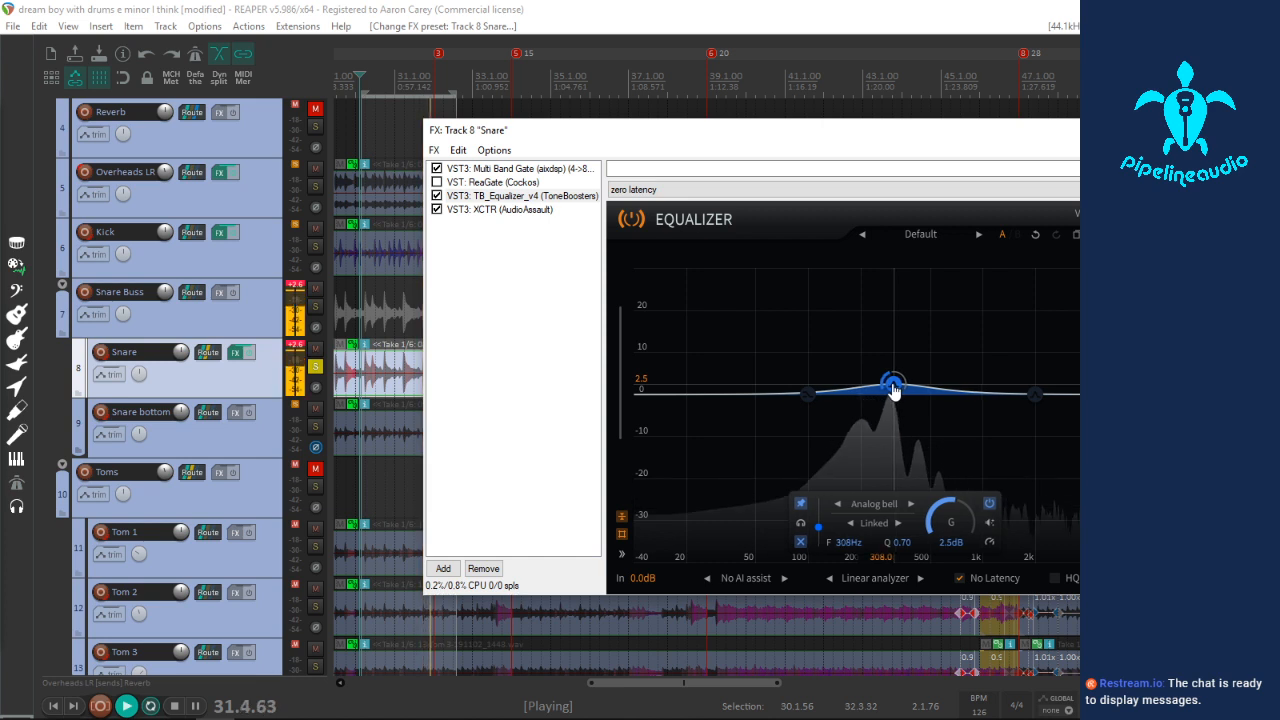
double_click(892, 389)
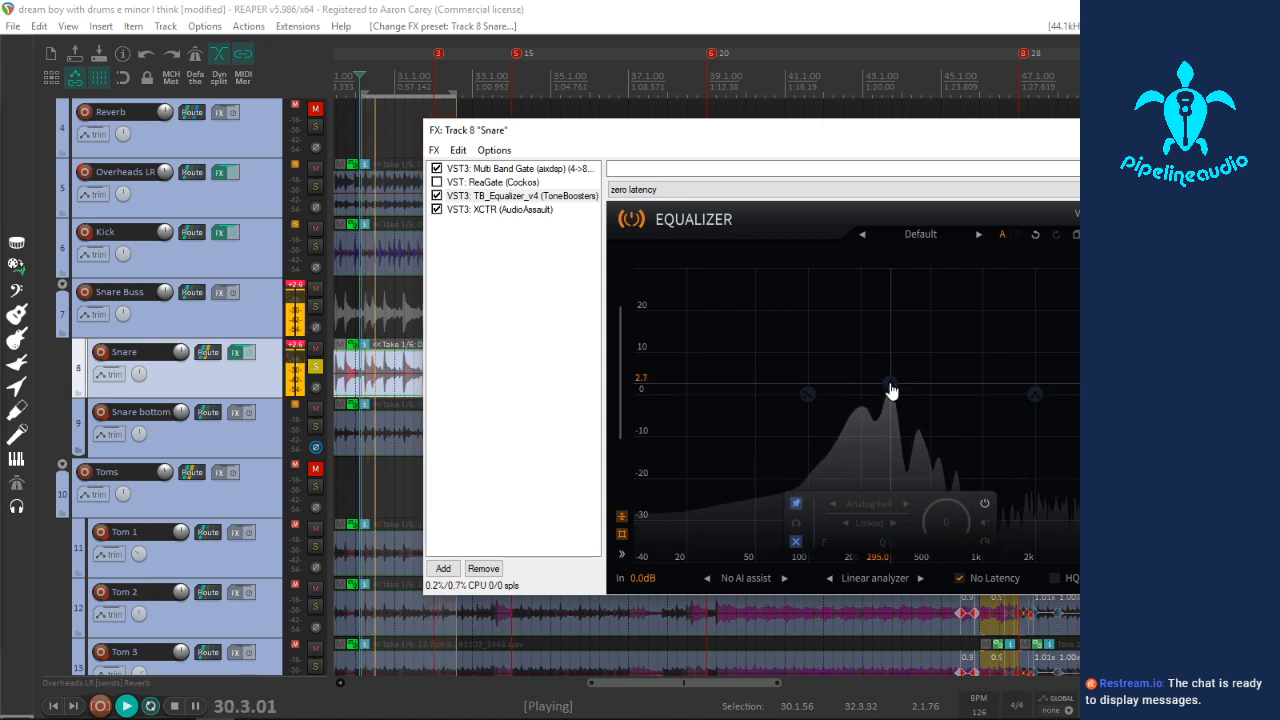
Step: Unsolo the Snare, close its effects window, and restart playback of the full mix from the start of the drums
left_click(315, 367)
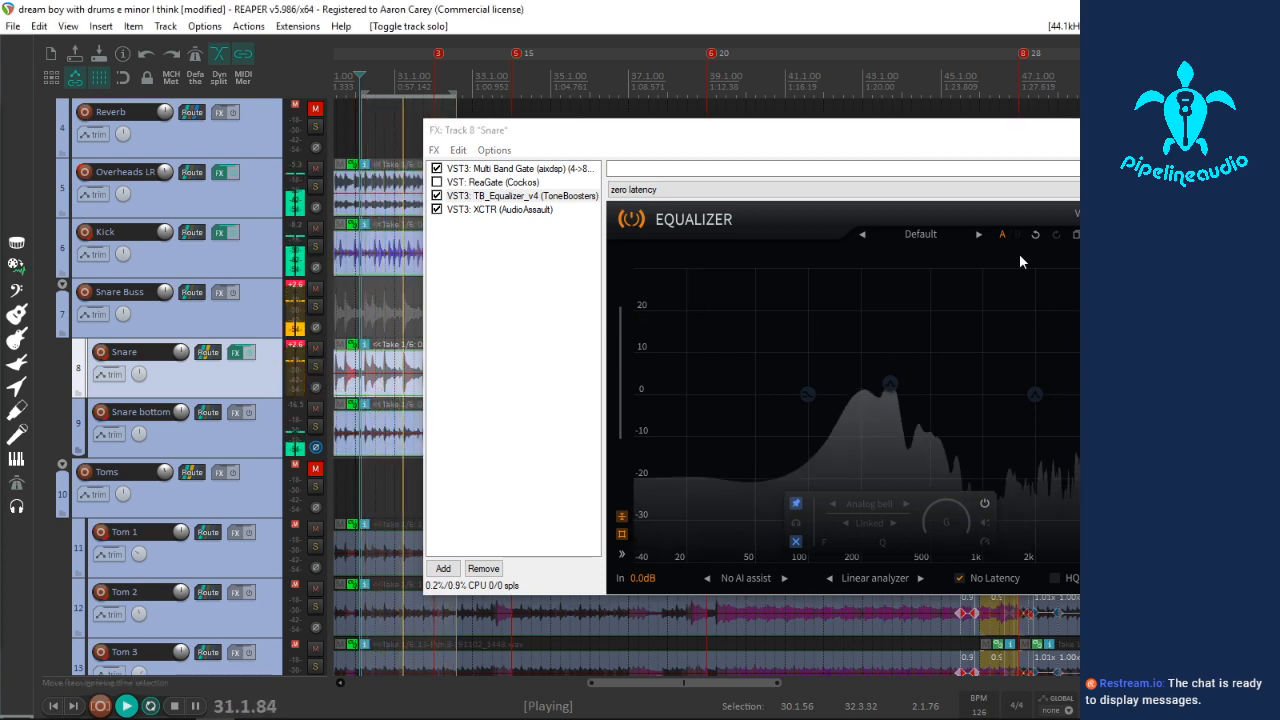
key("Escape")
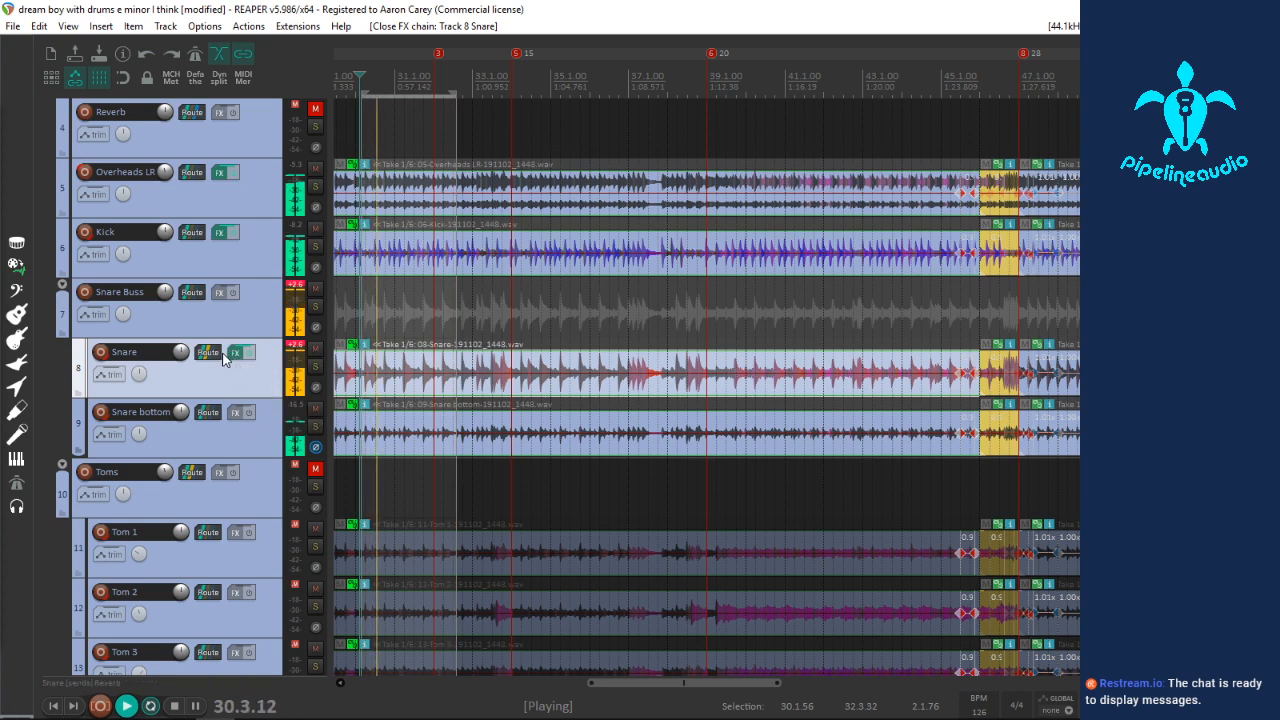
scroll(593, 114, "down", 3)
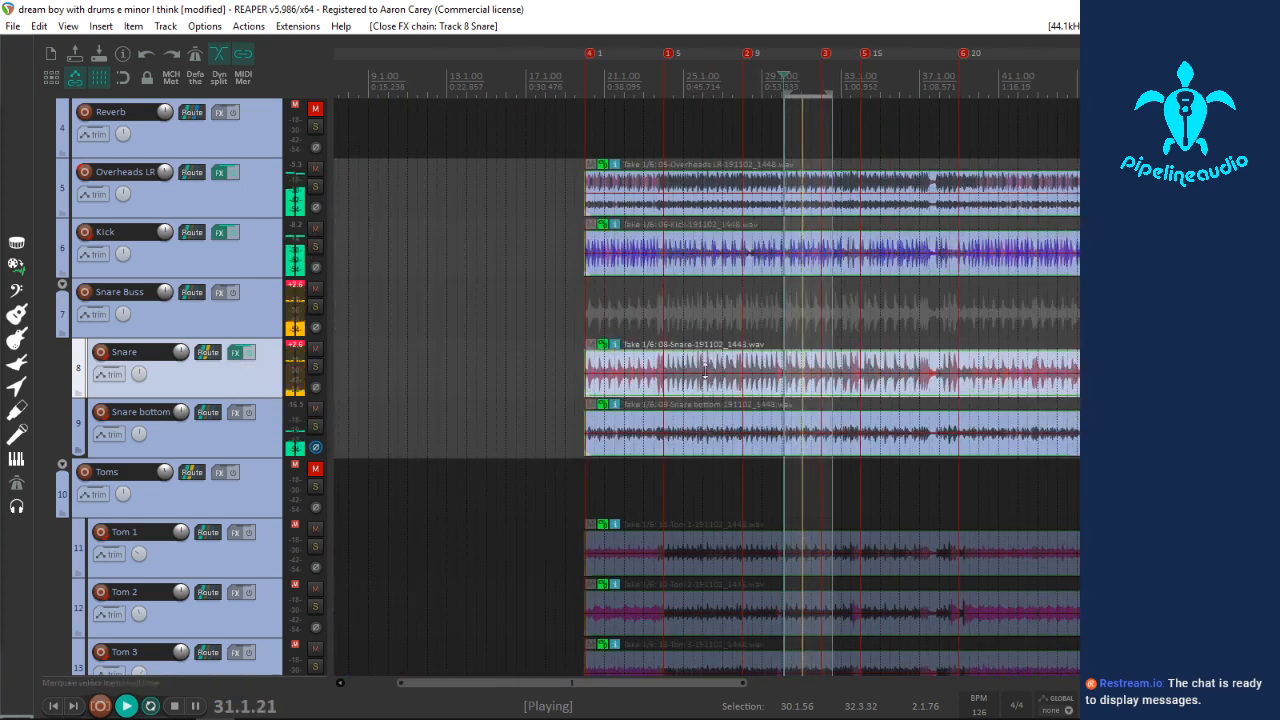
left_click(581, 83)
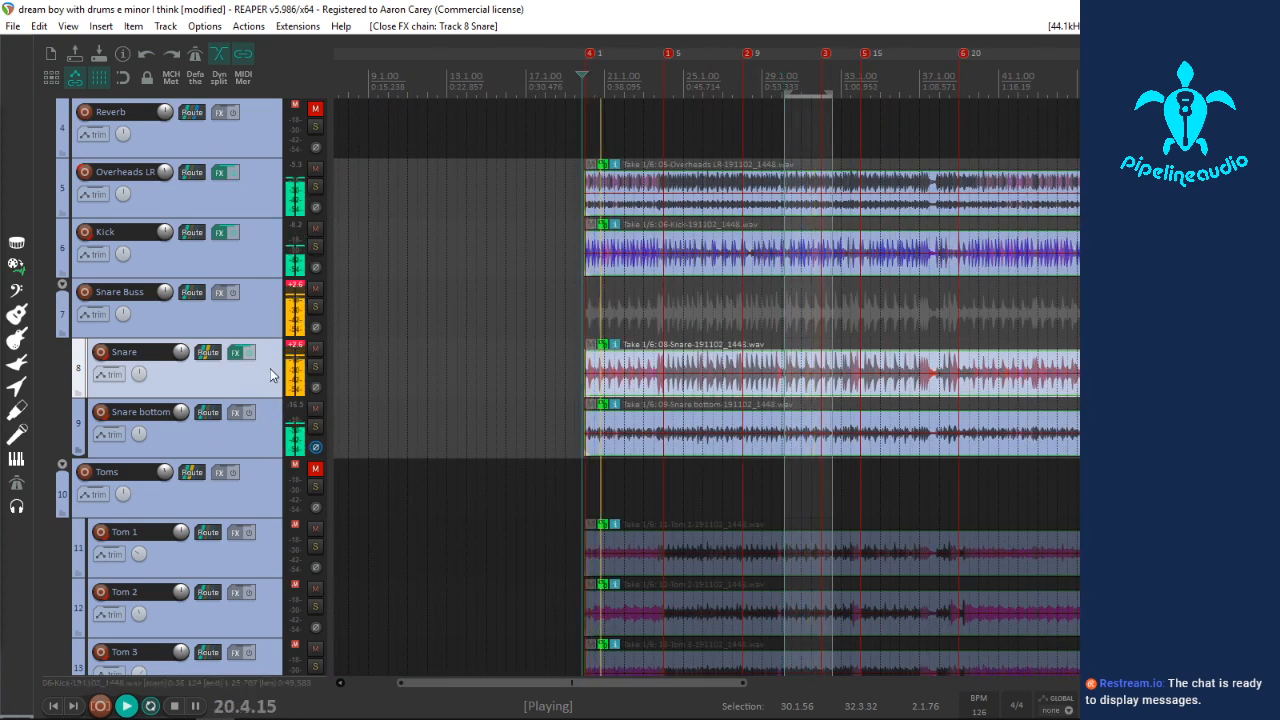
Step: Reset the peak indicators on the Snare and Snare Buss meters and close the DrumFolder effects chain
left_click(296, 346)
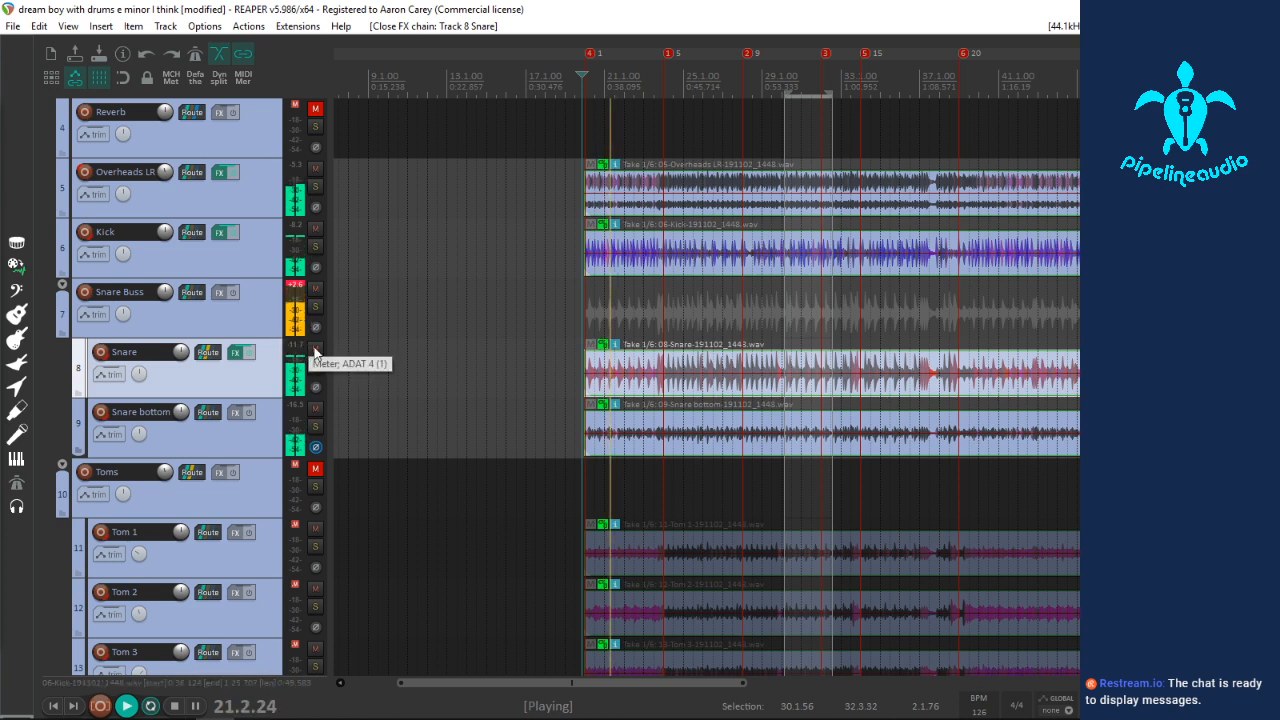
left_click(296, 287)
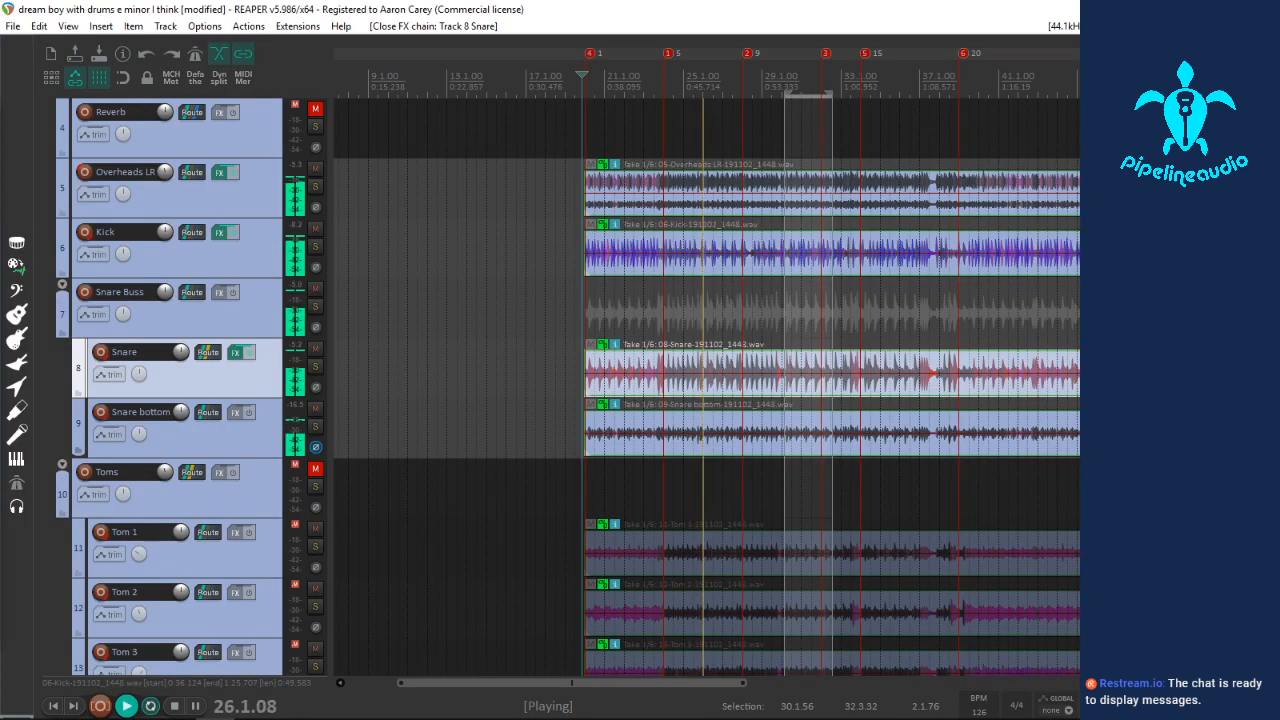
key("Escape")
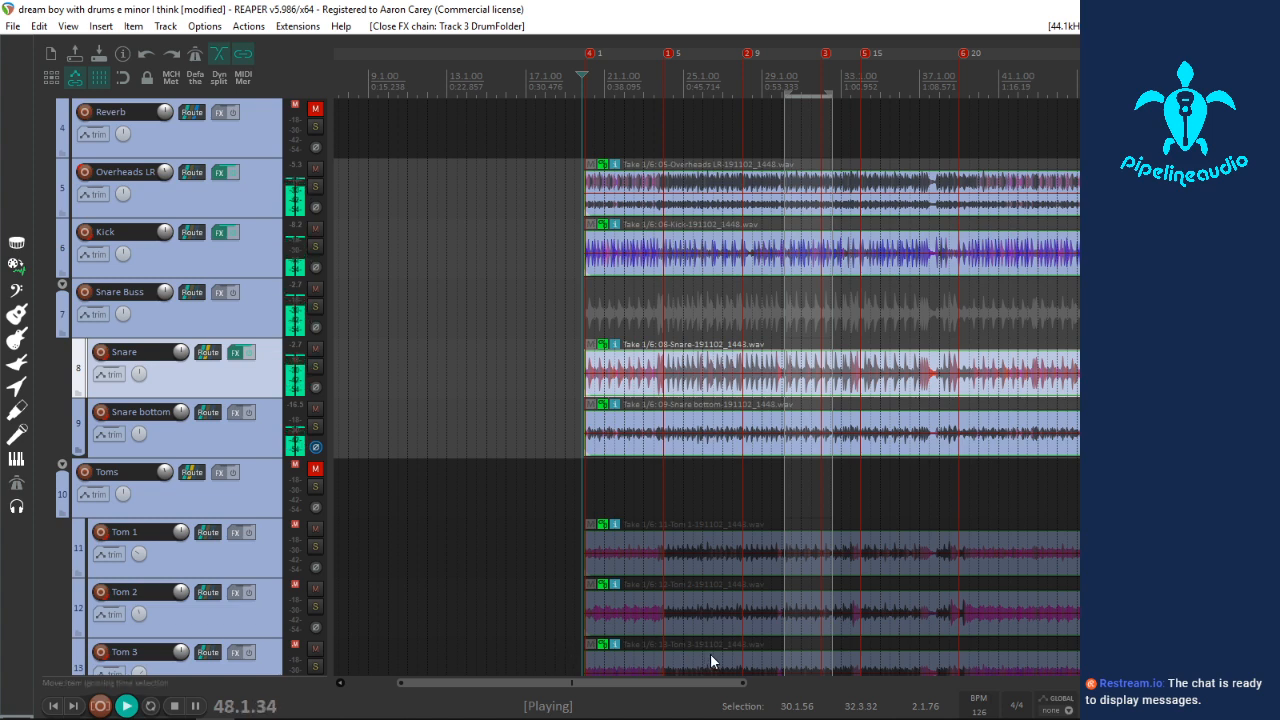
scroll(1011, 491, "down", 2)
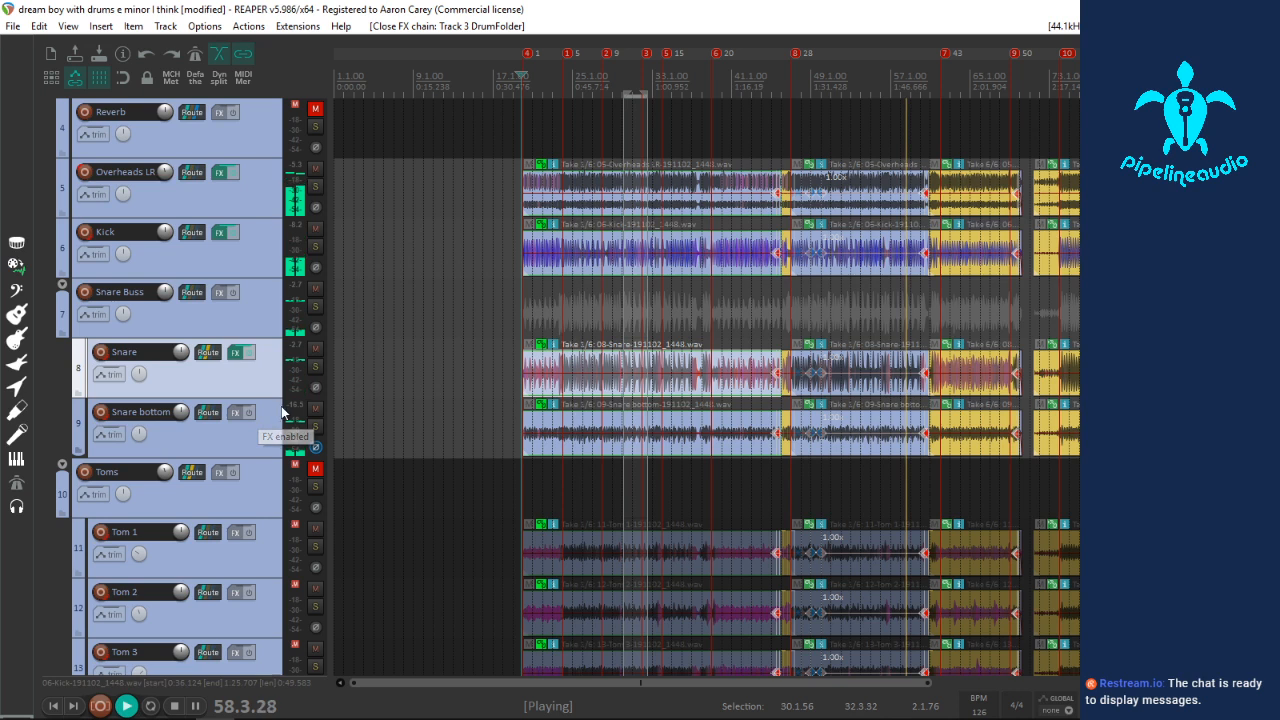
Step: Mute the Snare bottom track and play the mix again from the start of the drums
left_click(315, 408)
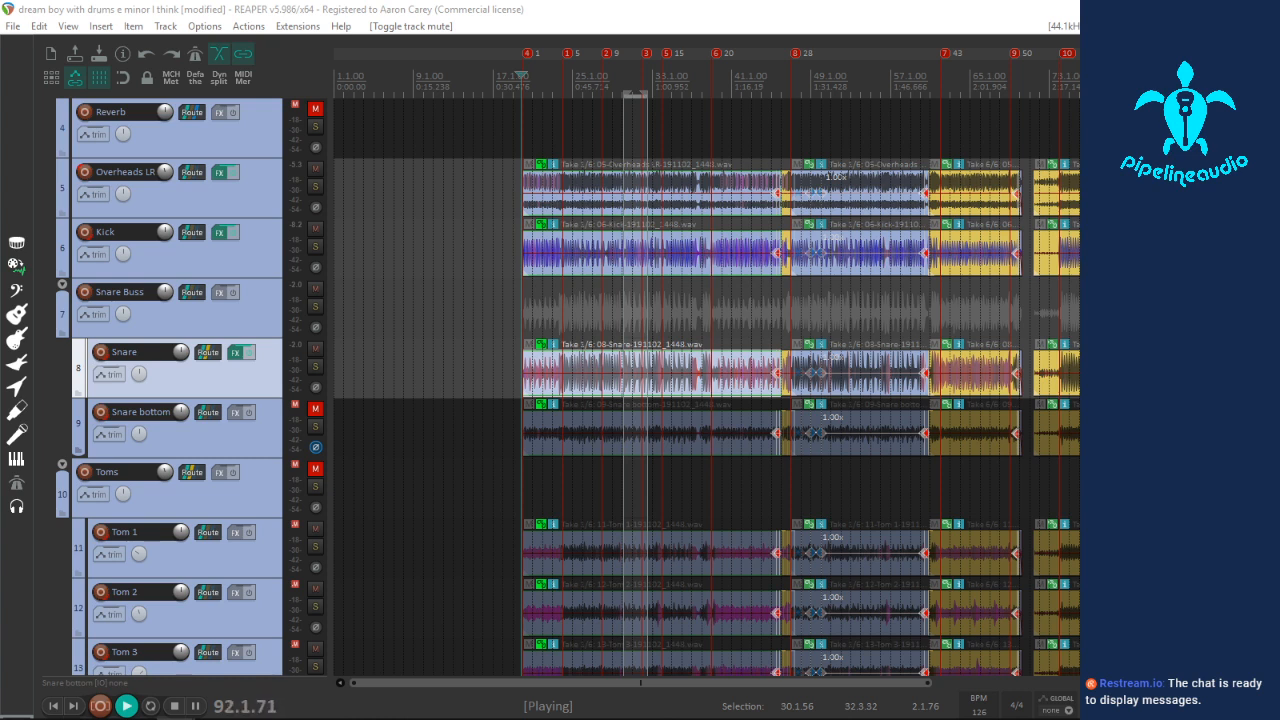
left_click(520, 120)
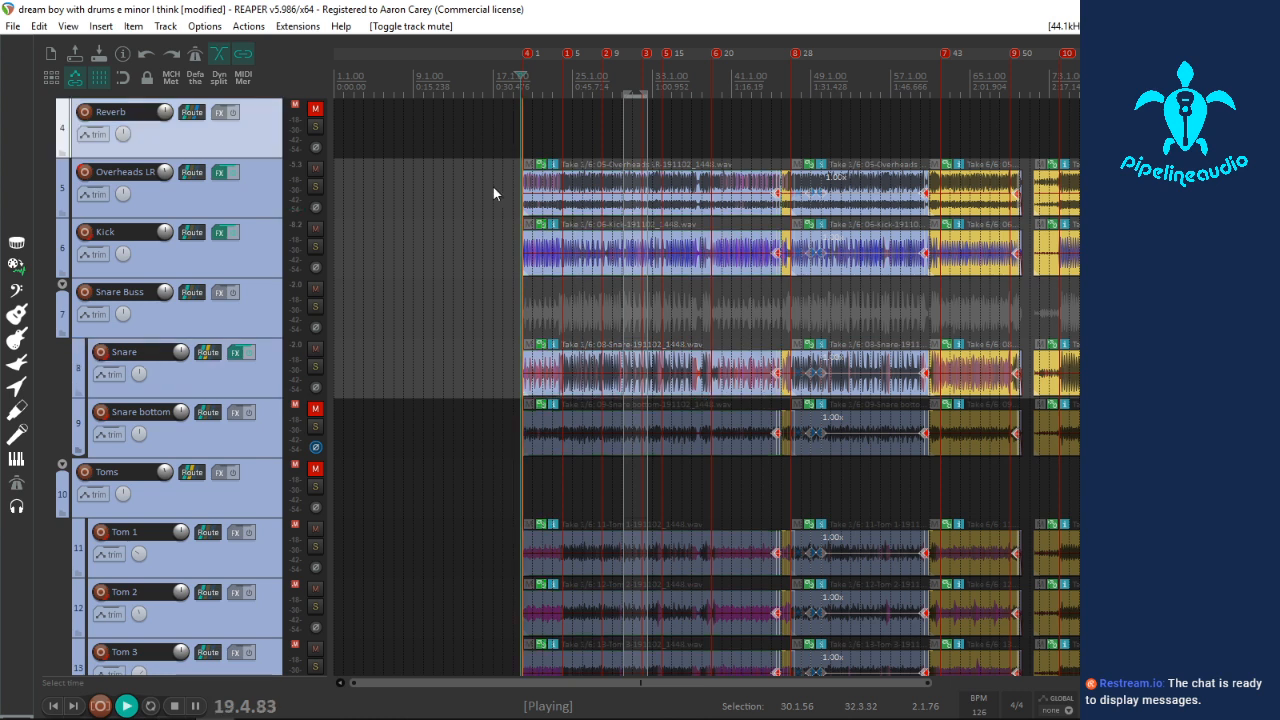
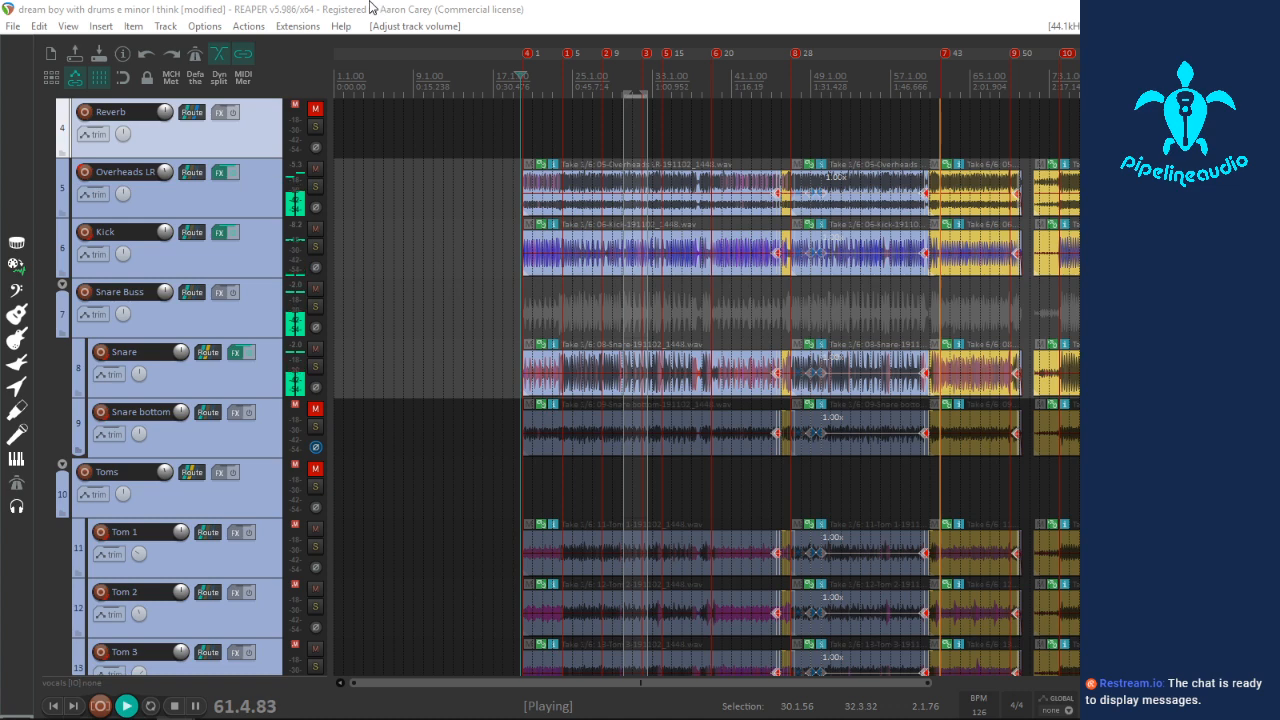
left_click(297, 26)
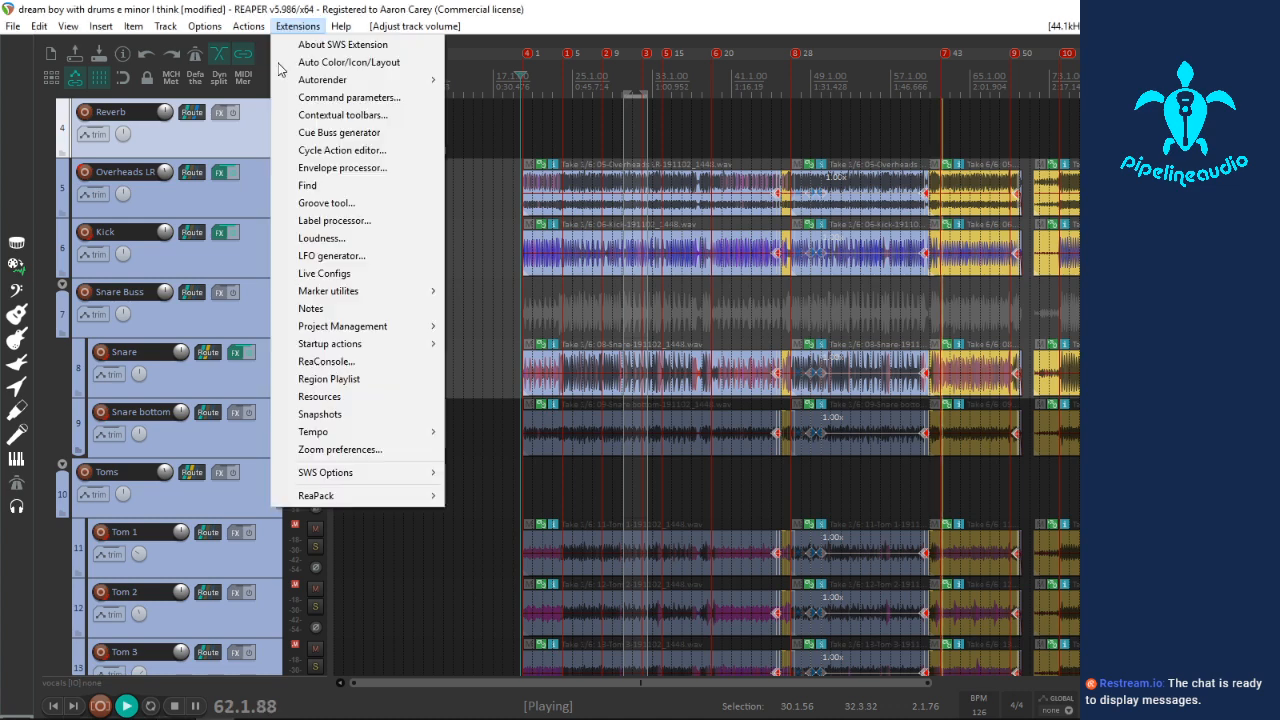
left_click(50, 425)
Step: Unmute the voc 1 track and mute the voc 2 track
scroll(60, 428, "down", 10)
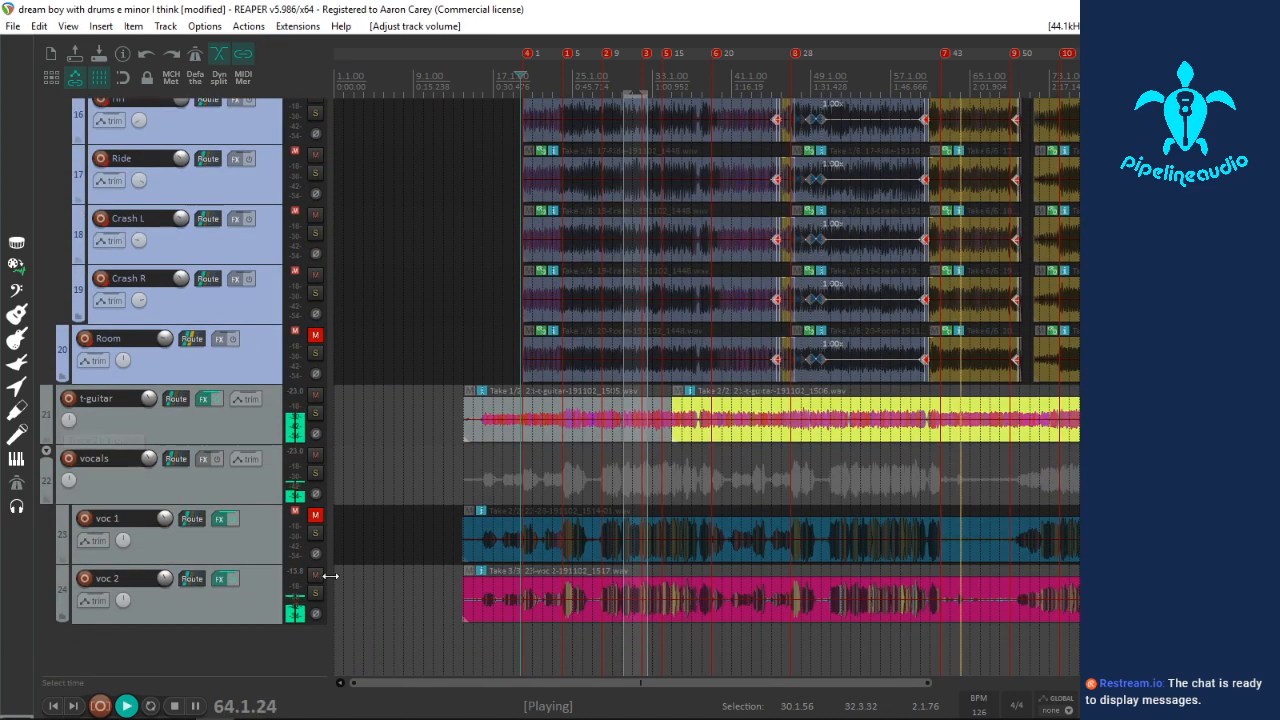
left_click(315, 515)
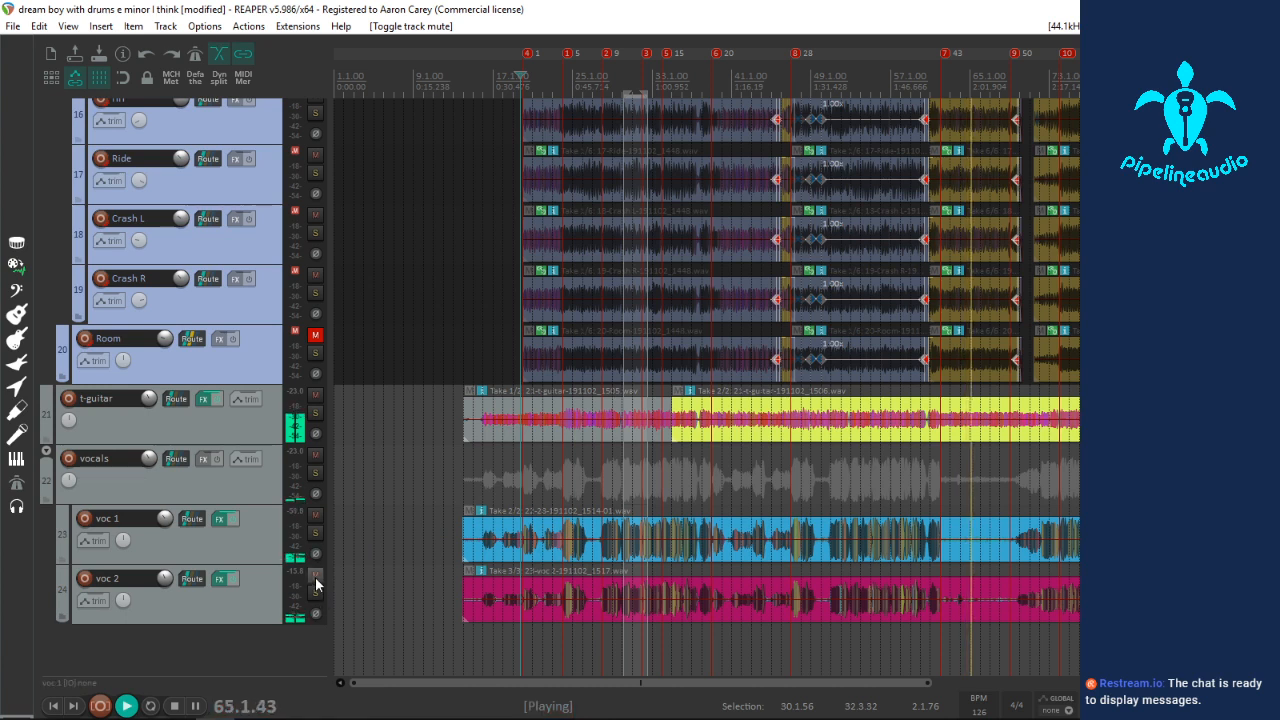
left_click(315, 575)
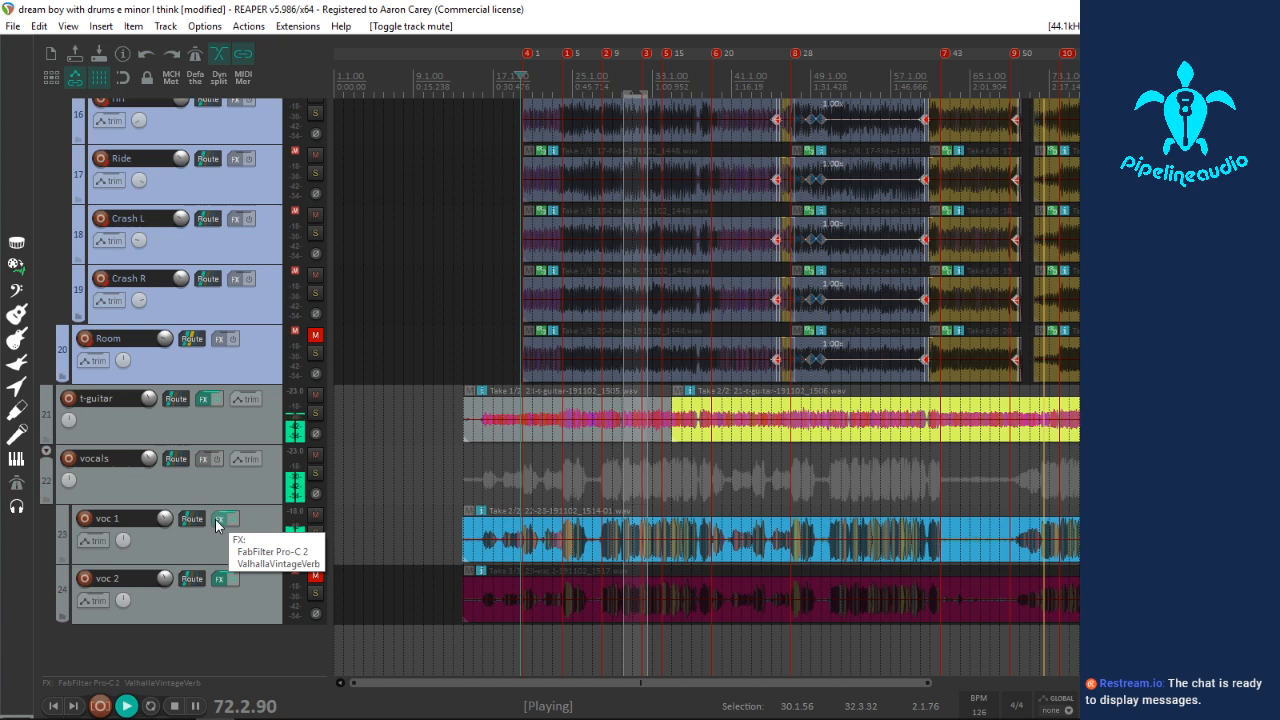
mouse_move(168, 527)
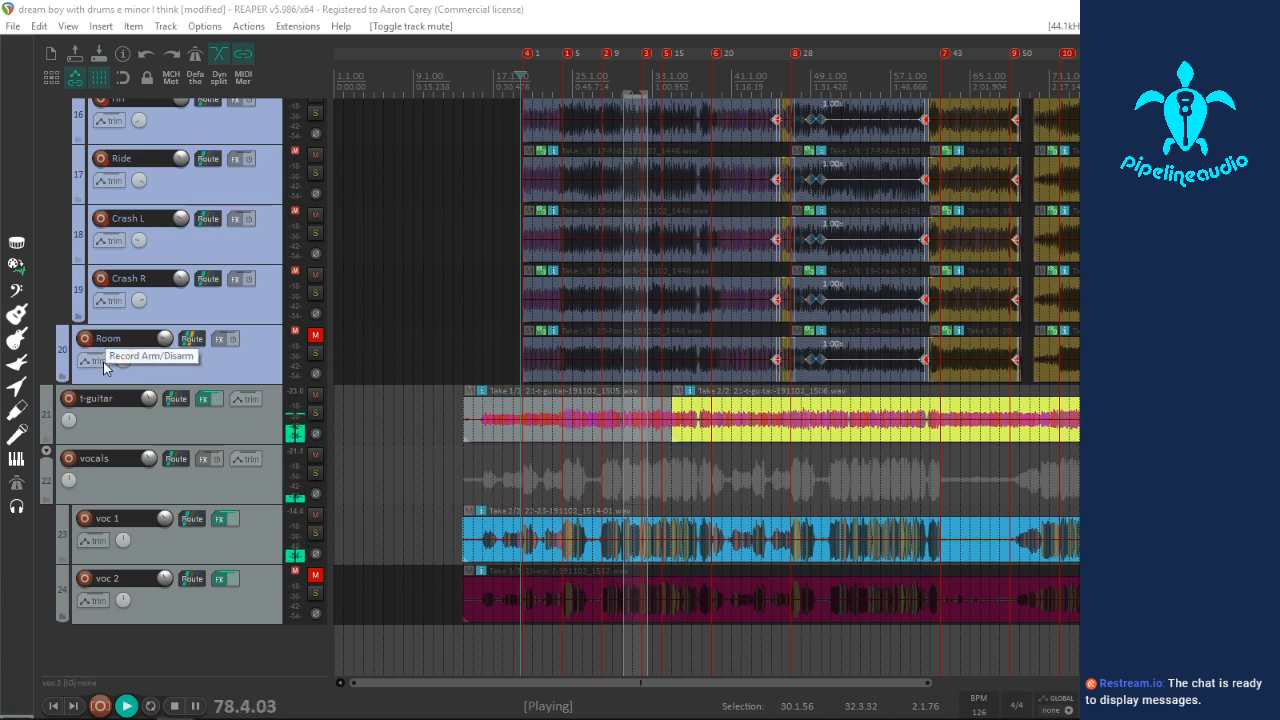
Step: Place the edit cursor at 24.1.73, by the marker labelled 5, and stop playback
left_click(566, 560)
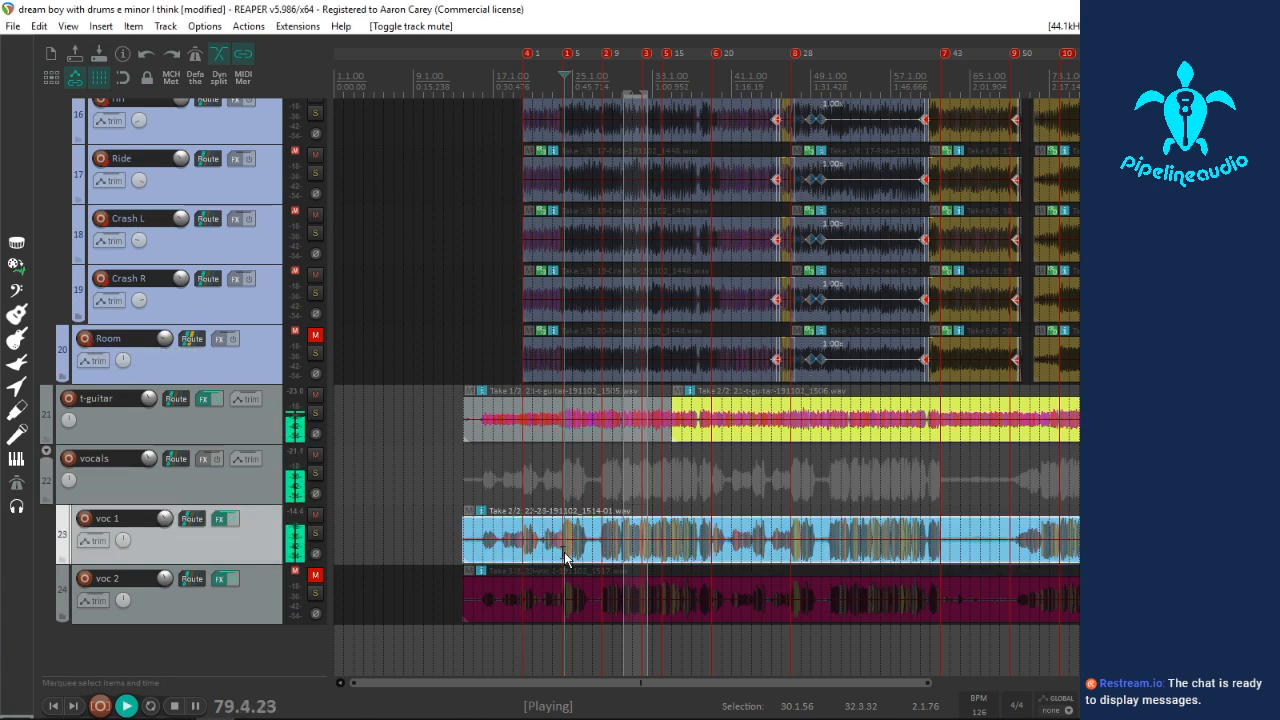
scroll(560, 557, "up", 3)
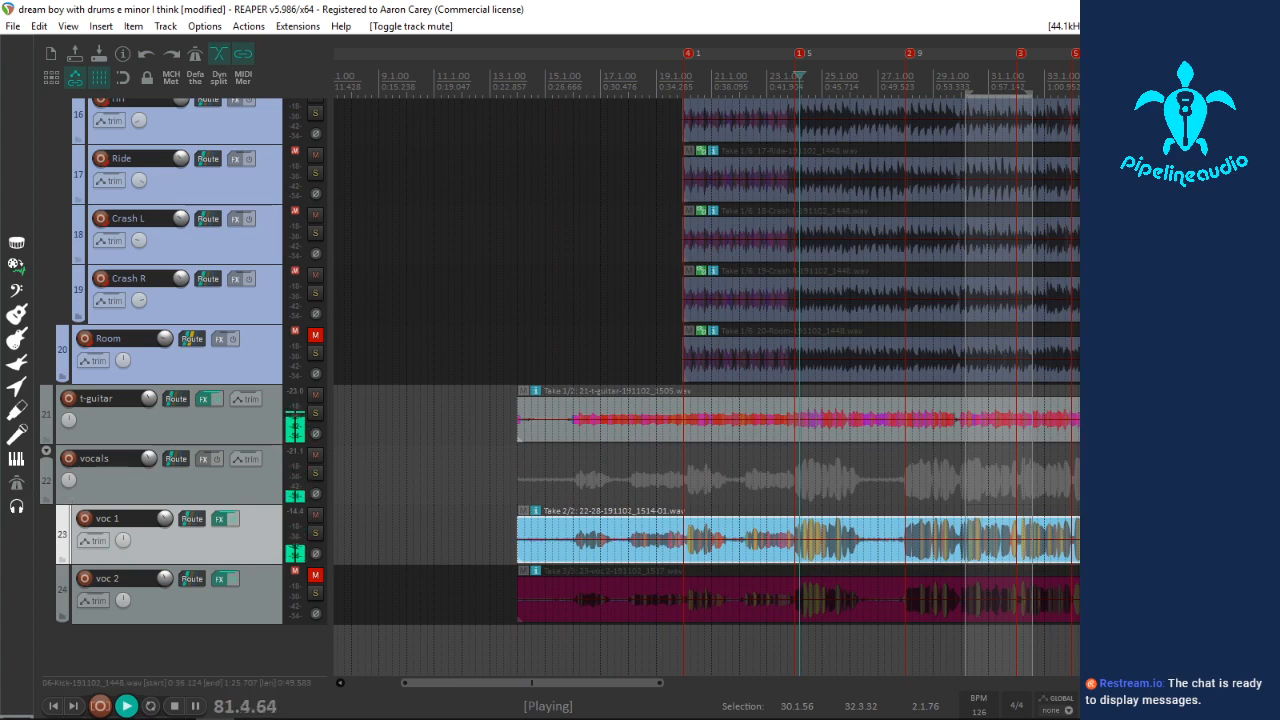
scroll(193, 423, "up", 12)
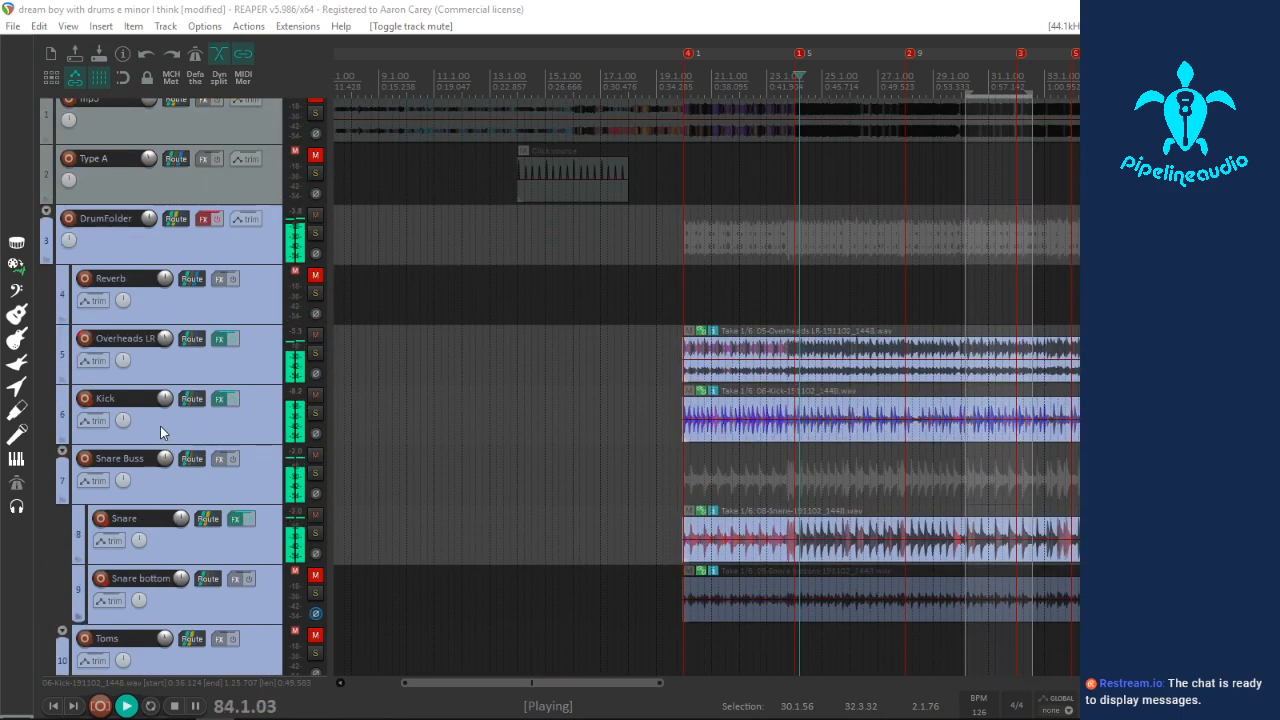
scroll(158, 432, "down", 2)
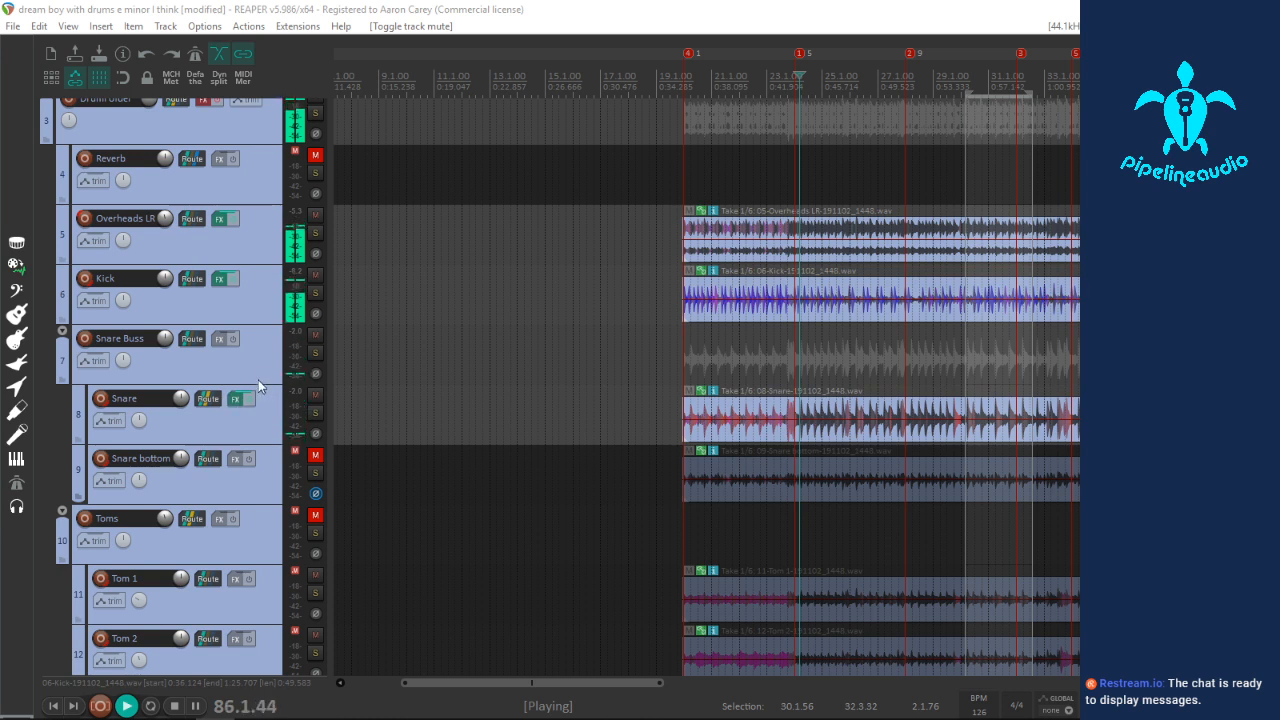
key("space")
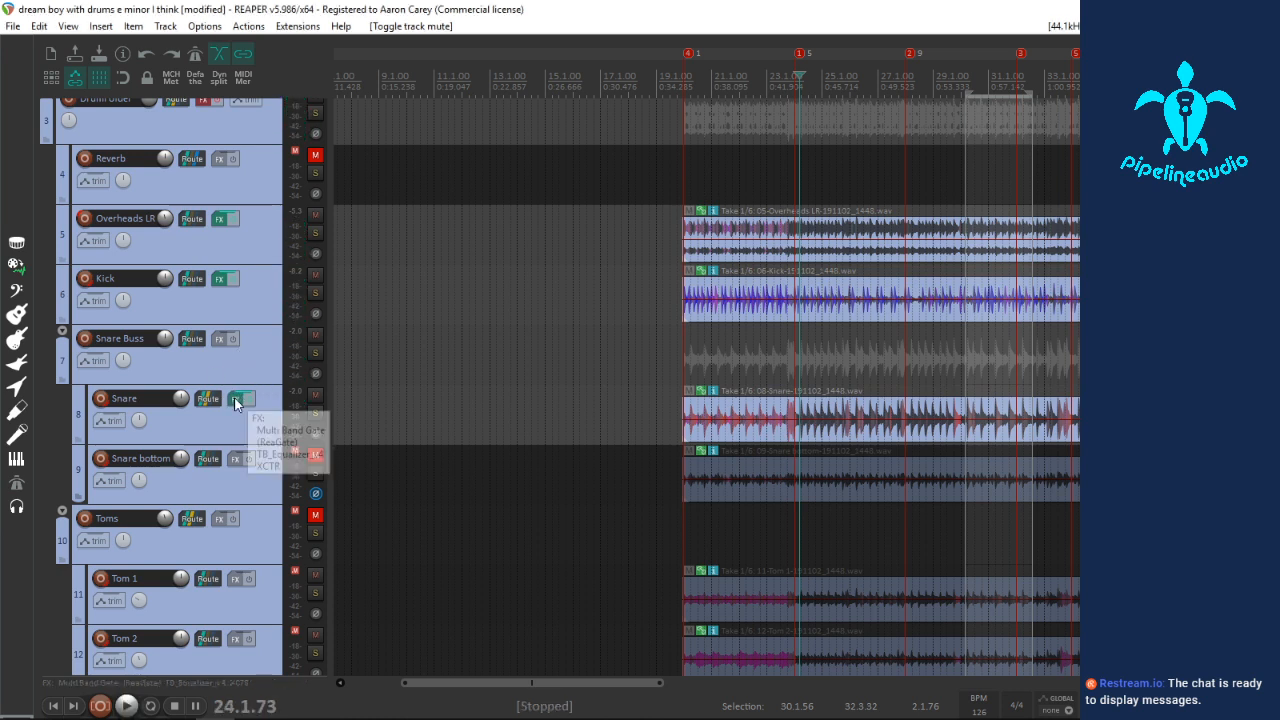
Step: Add the VST3 FabFilter Pro-C 2 compressor at the end of the Snare effects chain
left_click(237, 400)
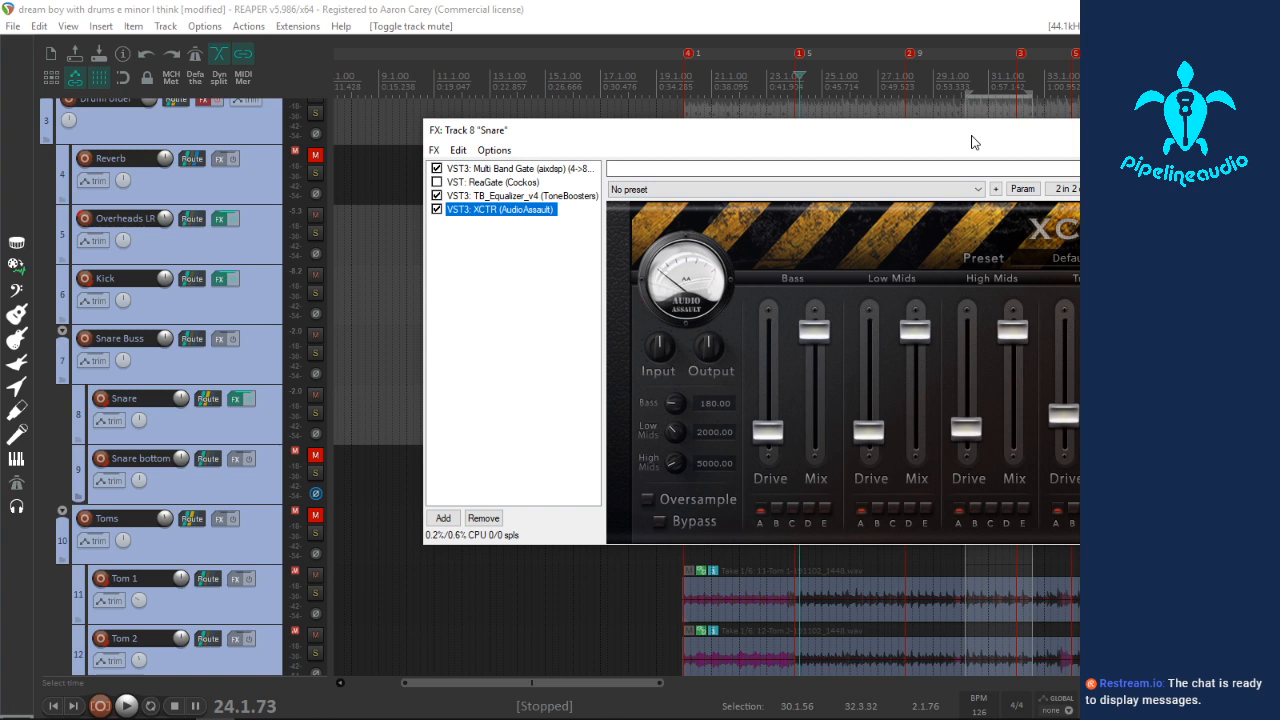
left_click(443, 518)
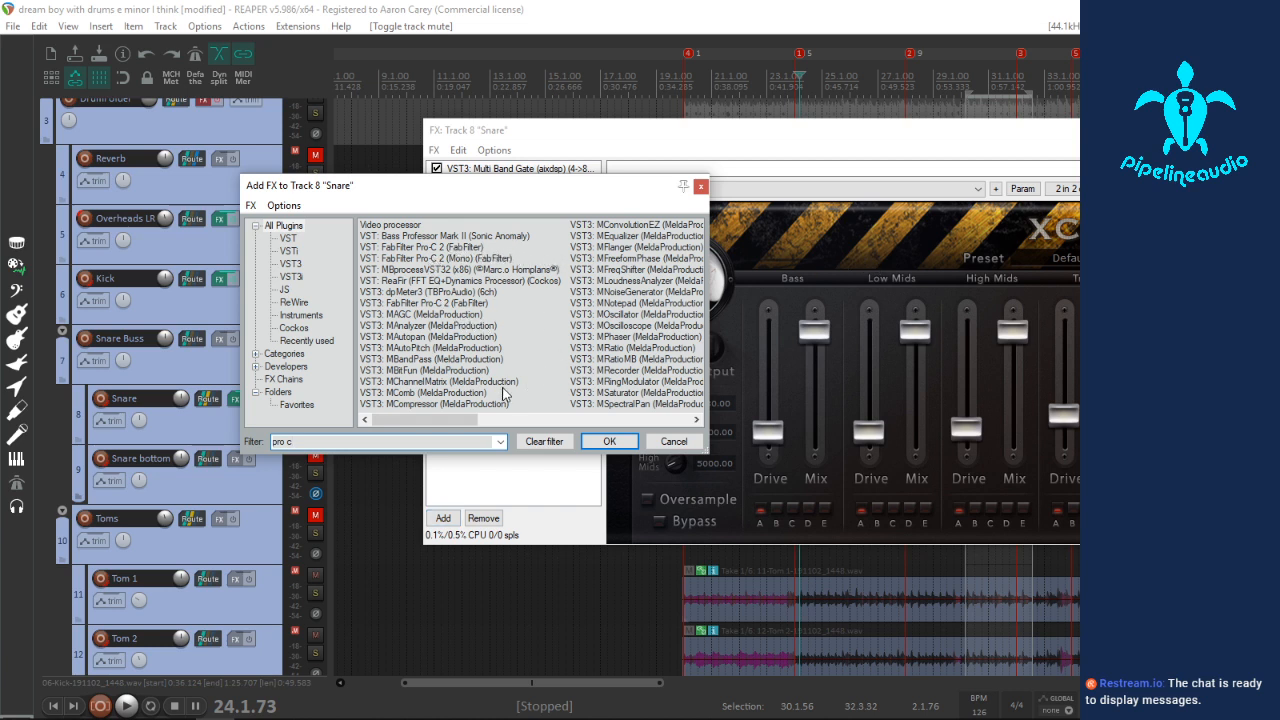
left_click_drag(429, 423, 551, 421)
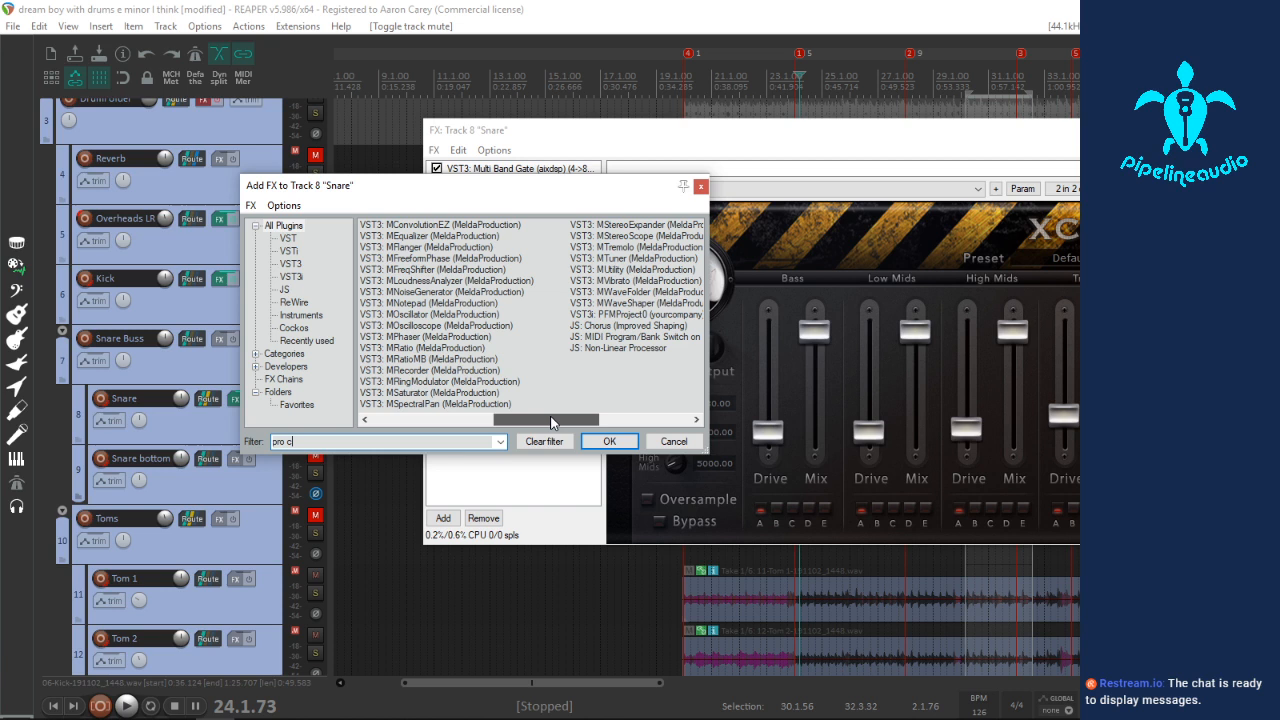
left_click_drag(545, 423, 445, 418)
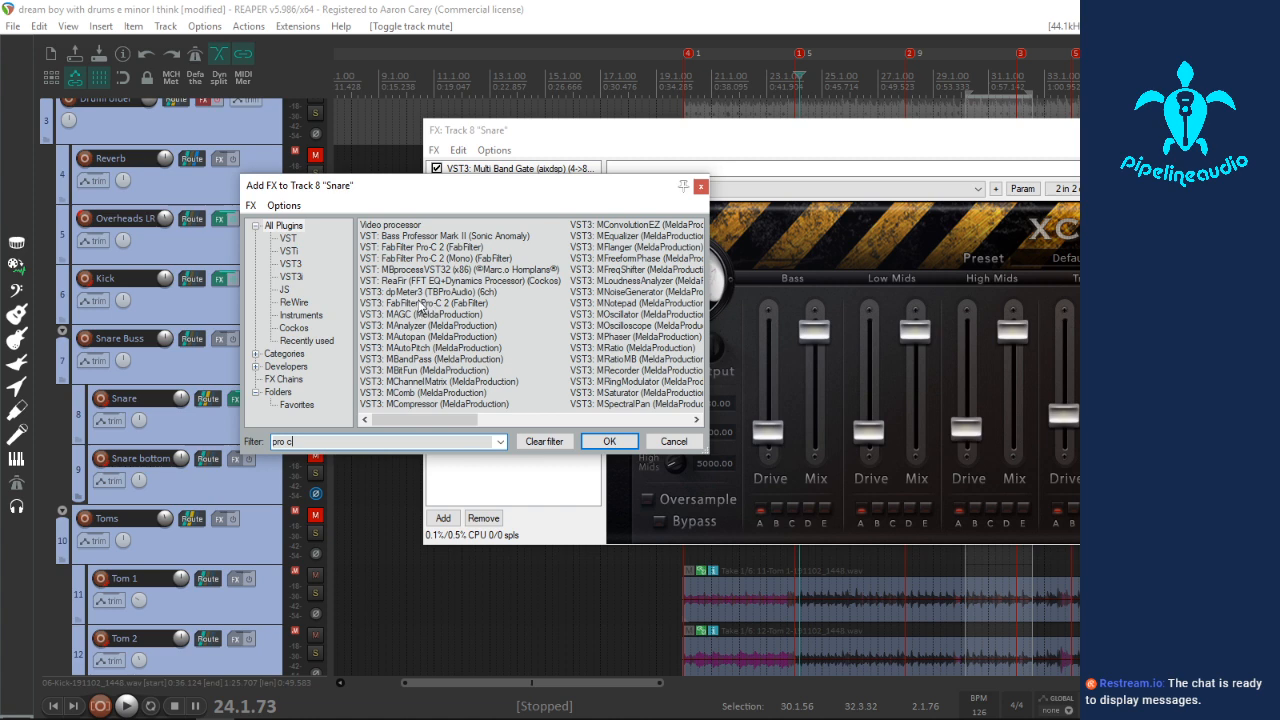
double_click(445, 304)
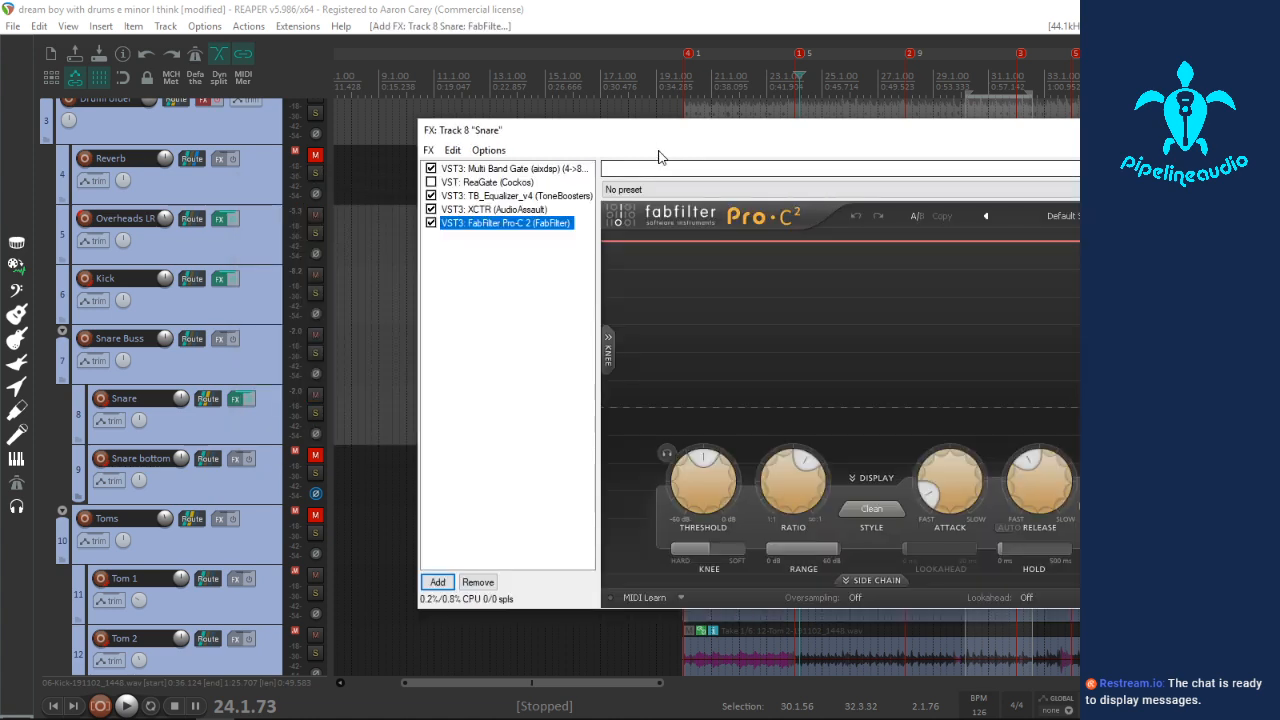
Step: Move the Snare effects window clear of the drum waveforms and play the mix from the start of the drums
left_click_drag(663, 141, 706, 491)
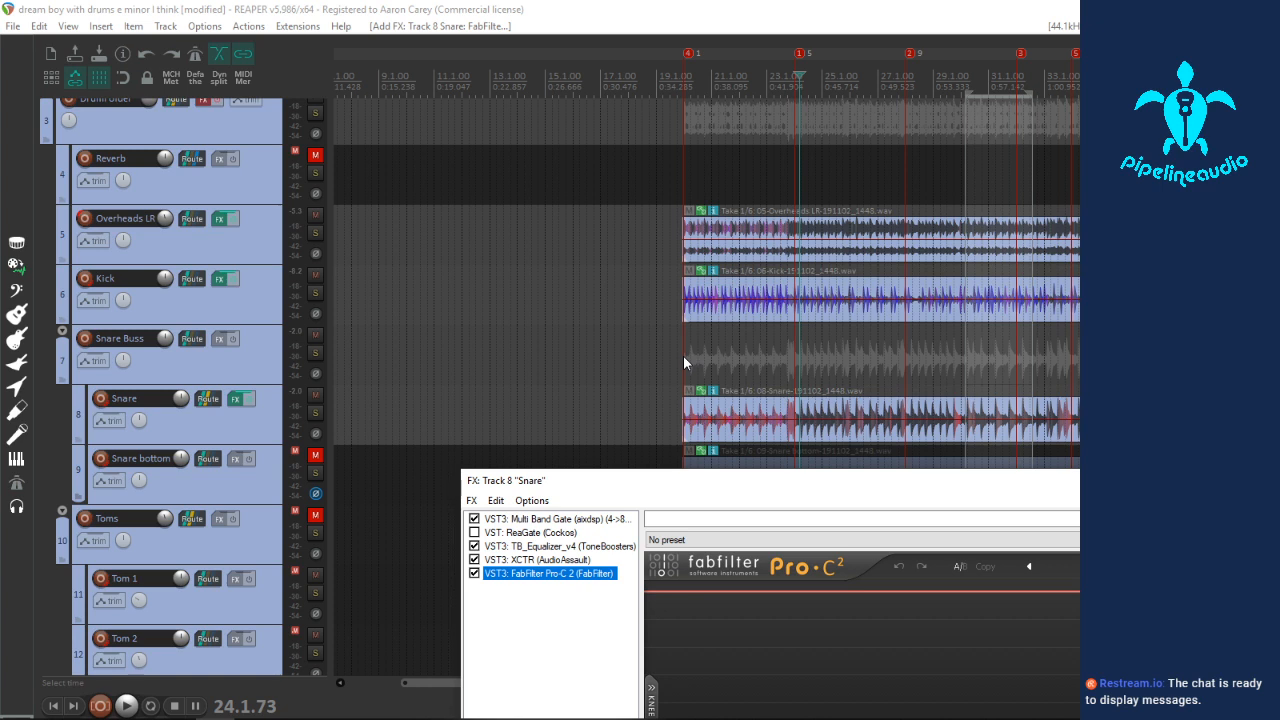
left_click(683, 355)
key("space")
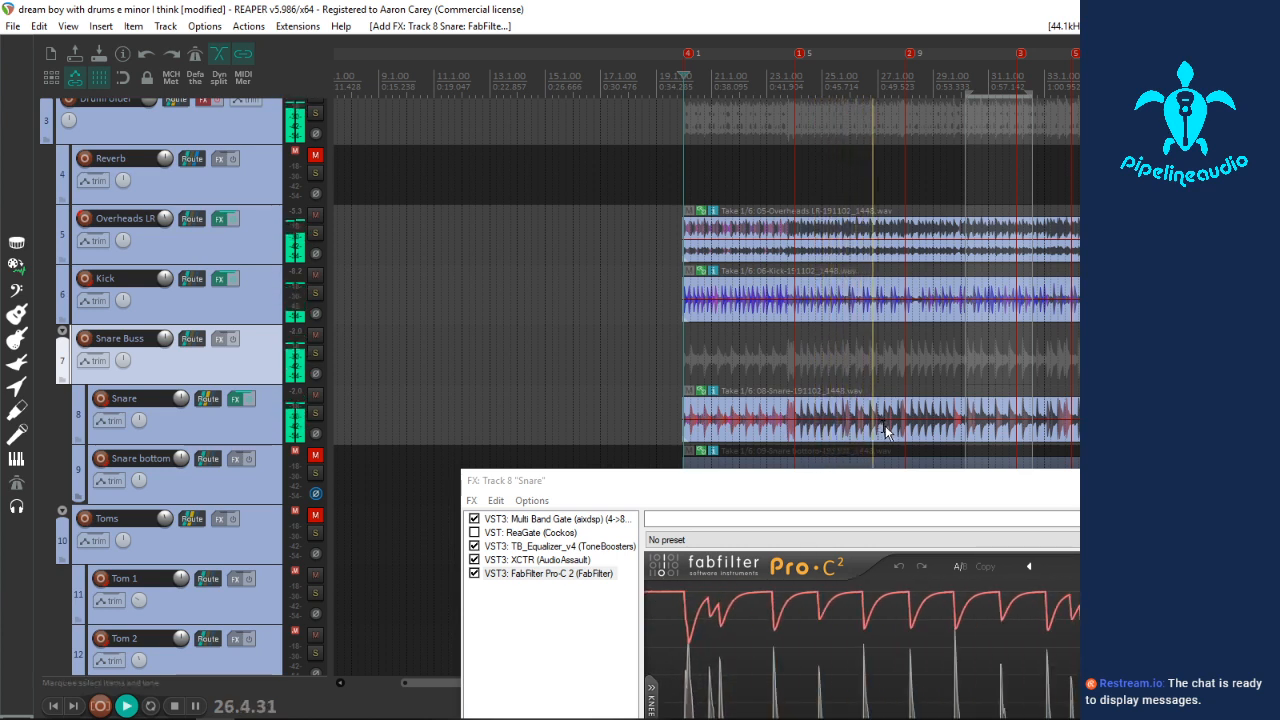
Step: Place the edit cursor at 28.3.38, solo the Snare track and play it on repeat
left_click(922, 432)
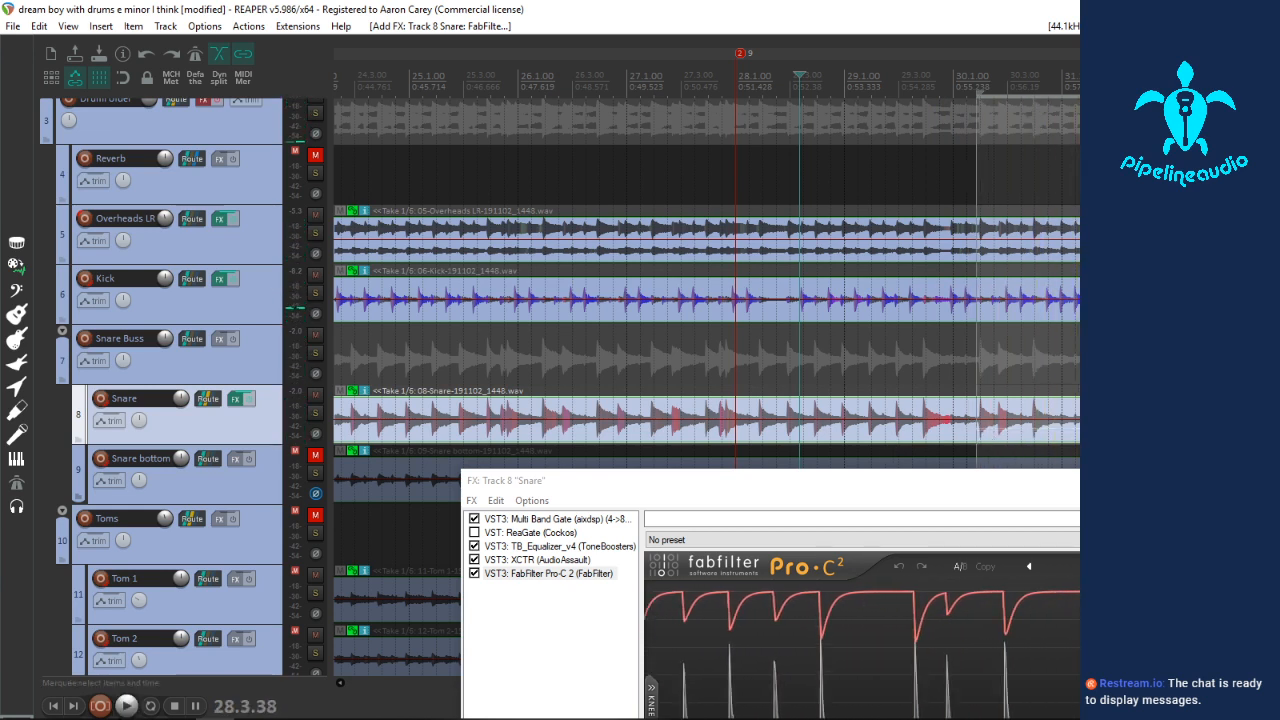
scroll(706, 290, "right", 2)
left_click_drag(1061, 424, 1100, 424)
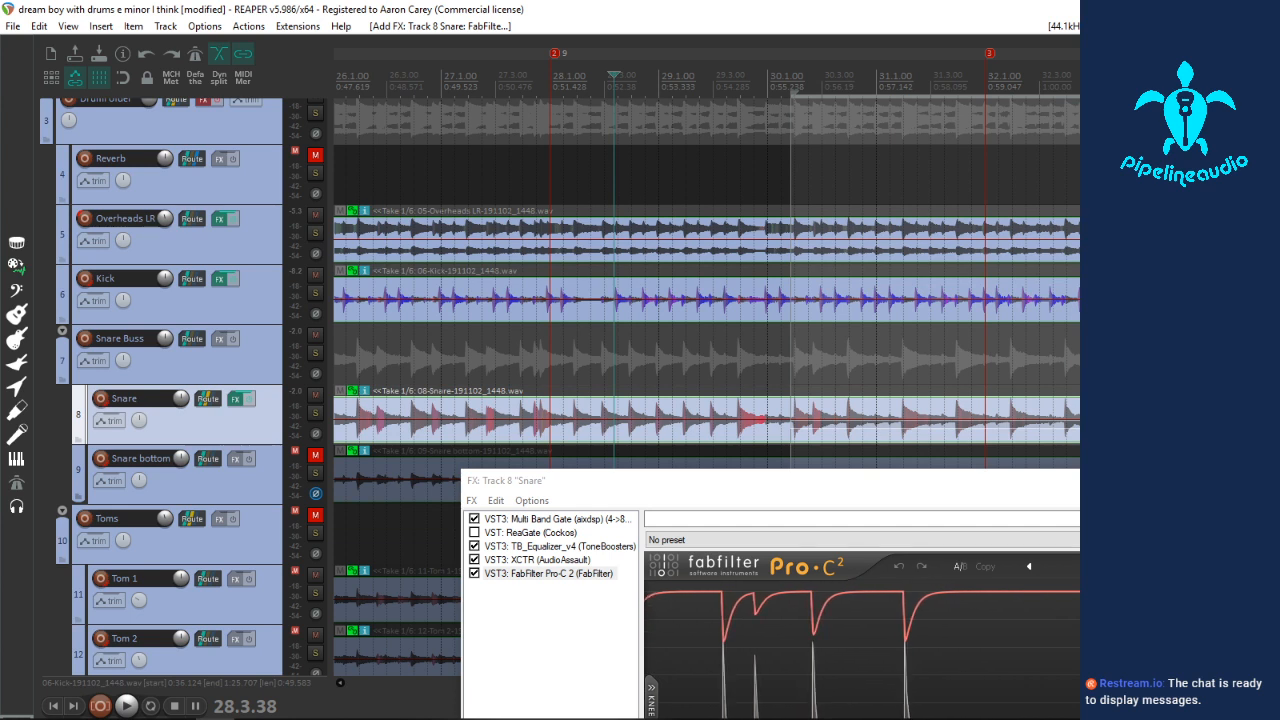
left_click(314, 412)
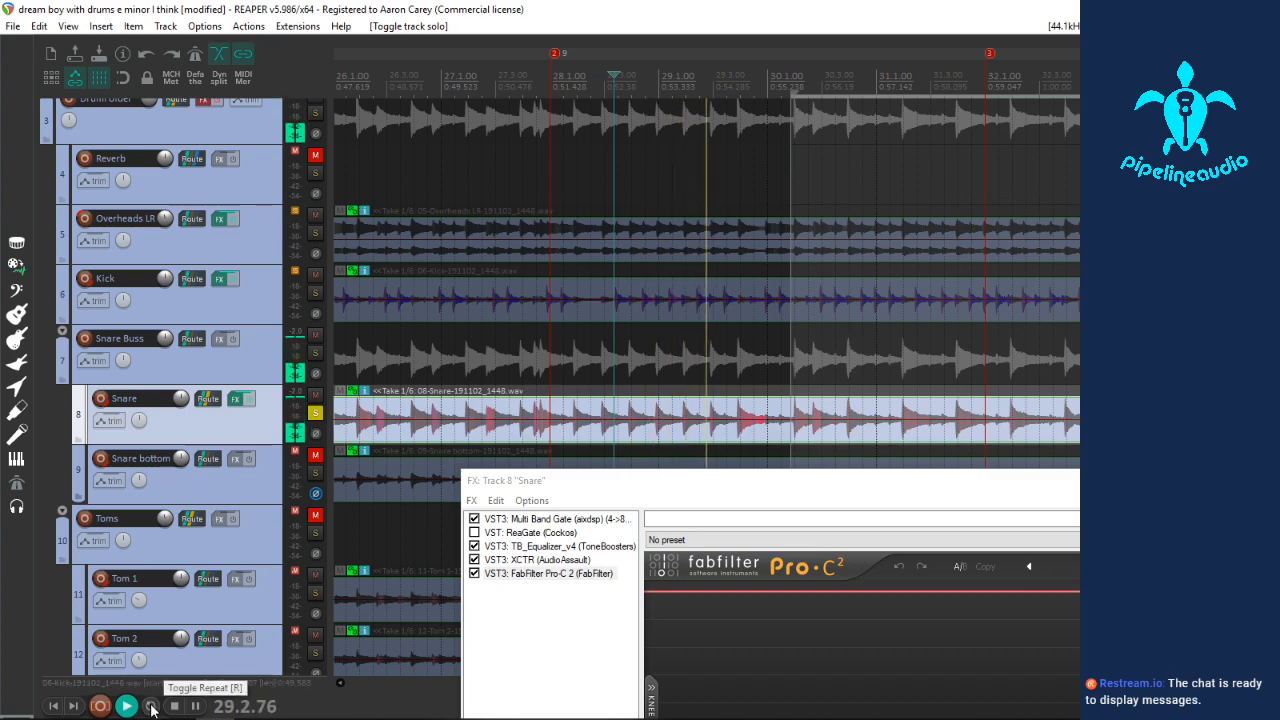
Step: Move FabFilter Pro-C 2 ahead of TB_Equalizer_v4 in the Snare effects chain and compare the sound with the compressor bypassed and active
left_click_drag(818, 474, 460, 129)
mouse_move(482, 494)
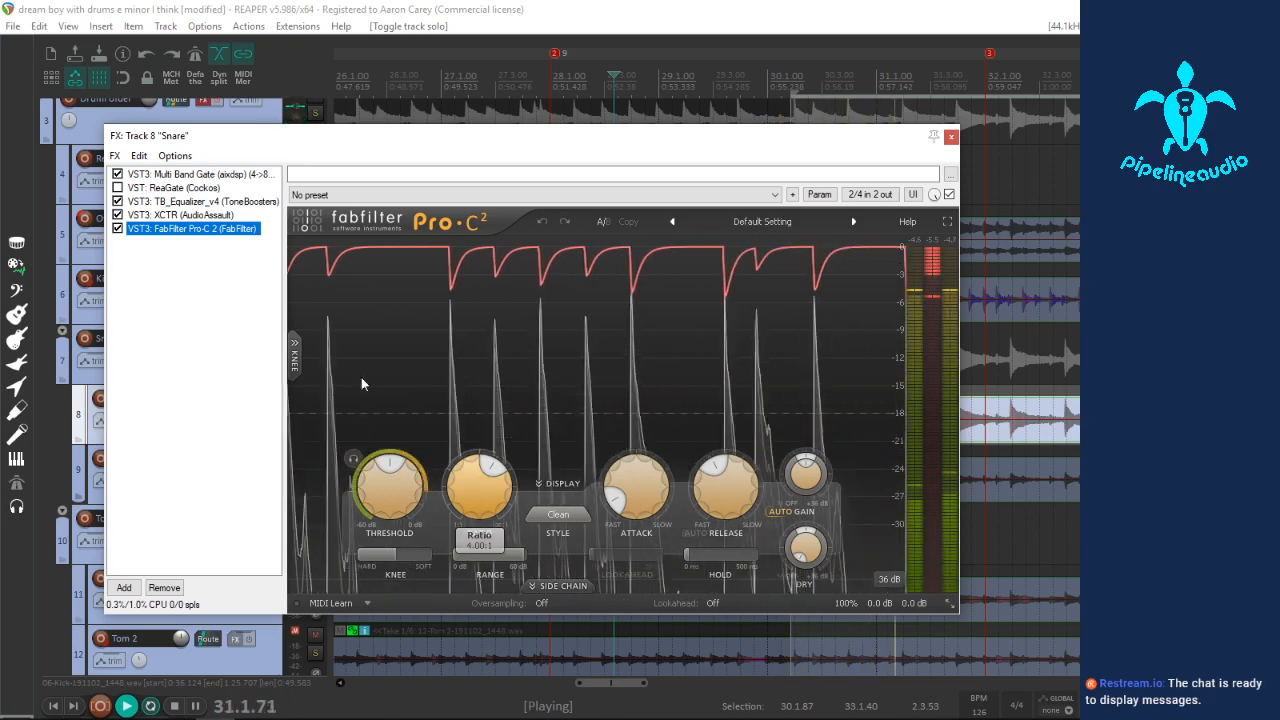
left_click(117, 228)
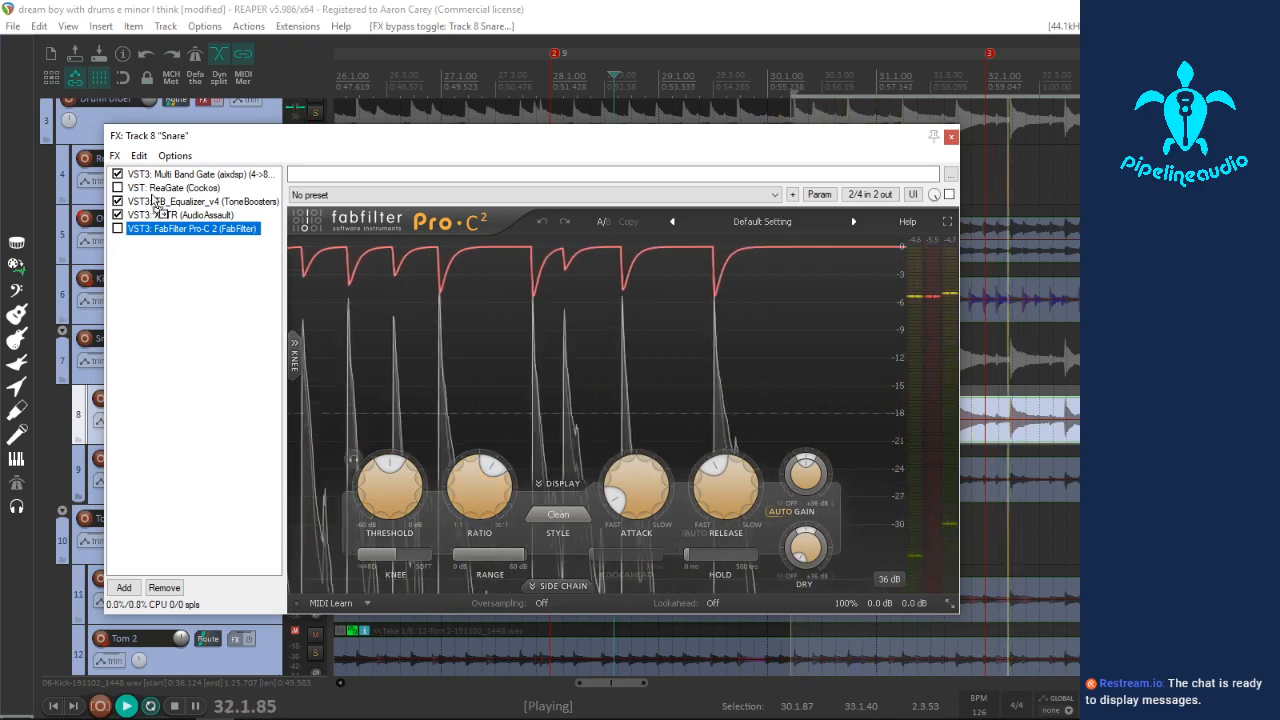
left_click_drag(158, 232, 160, 199)
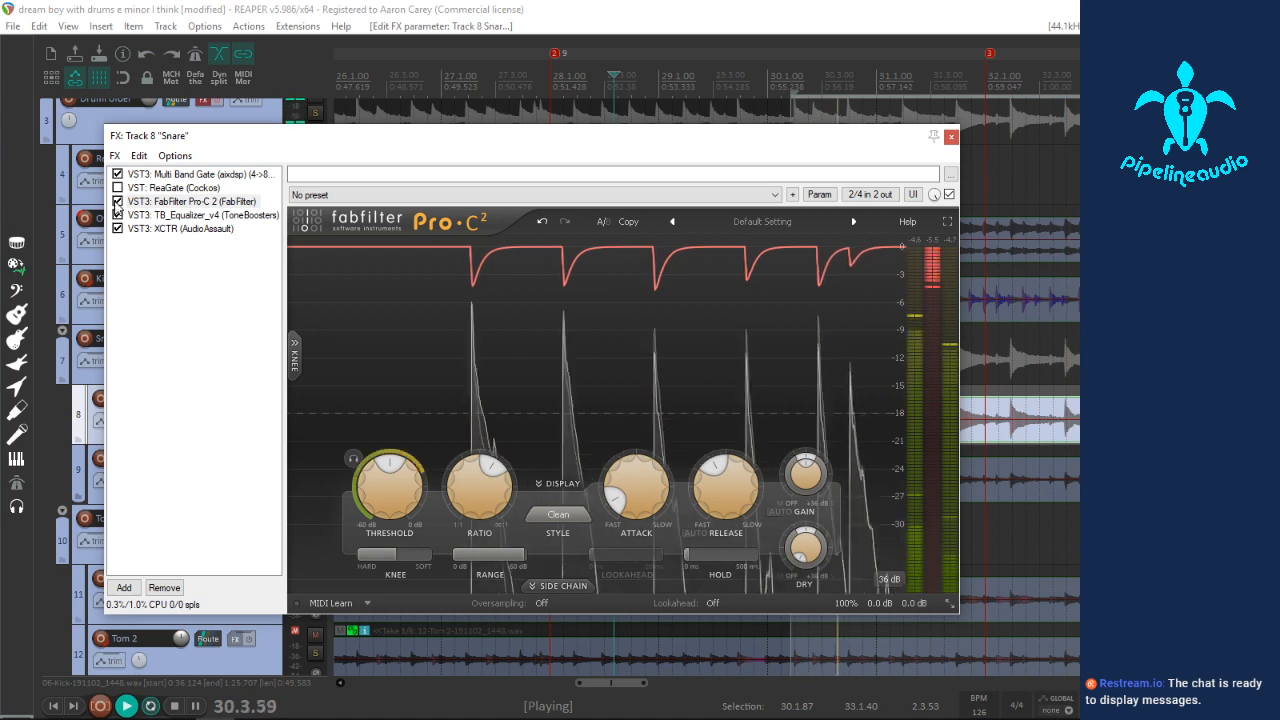
left_click(117, 201)
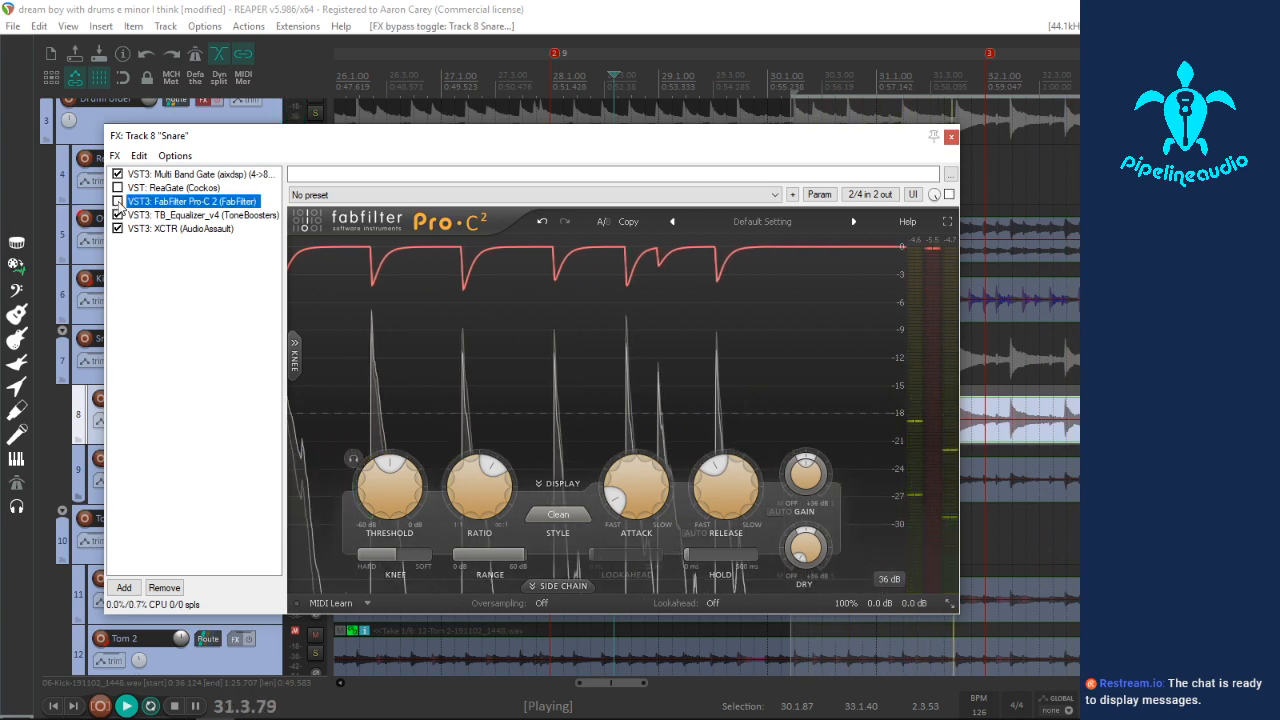
left_click(117, 201)
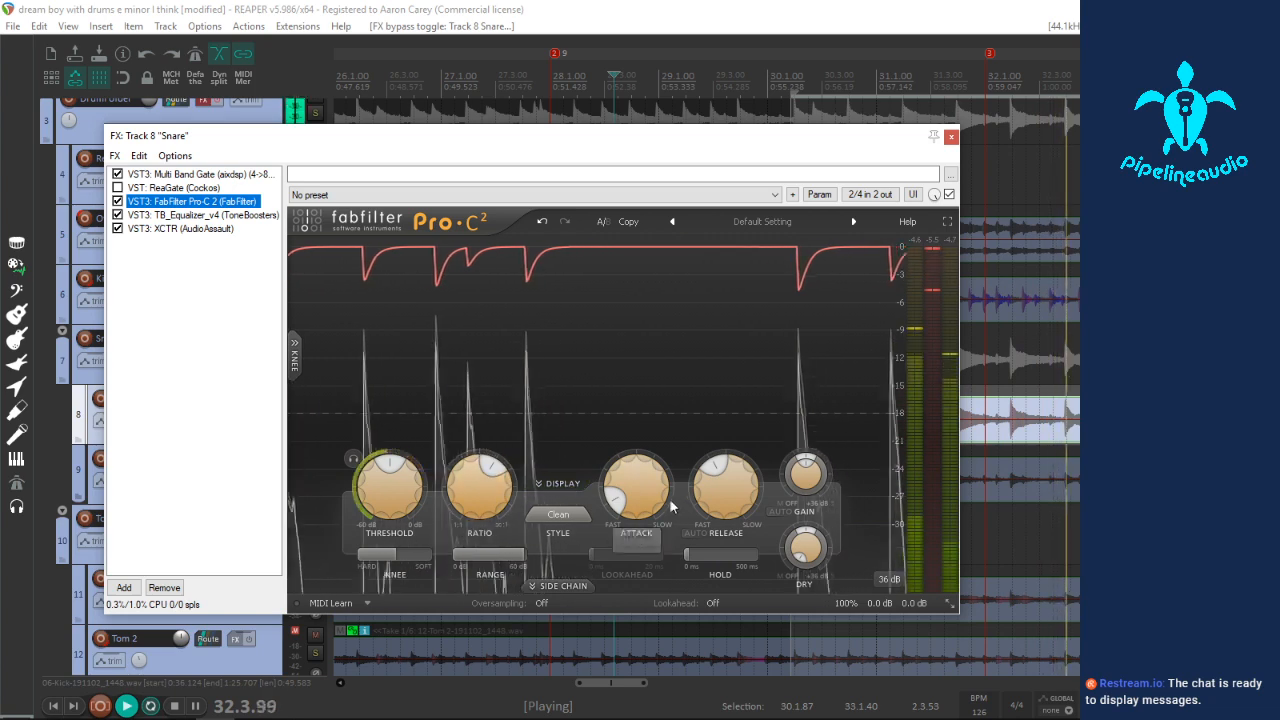
Step: Set Pro-C 2's attack to 0.005 ms, enable lookahead and set the release to 2500 ms
left_click_drag(619, 497, 642, 624)
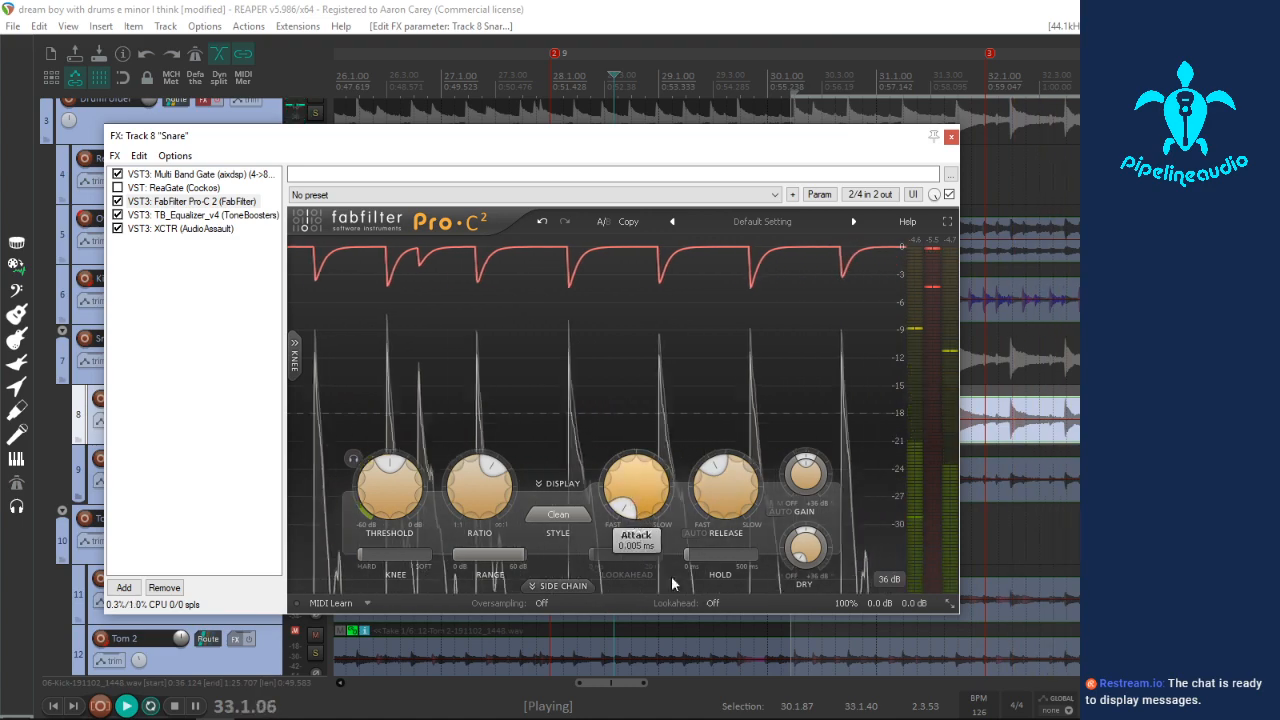
left_click(713, 603)
left_click(735, 641)
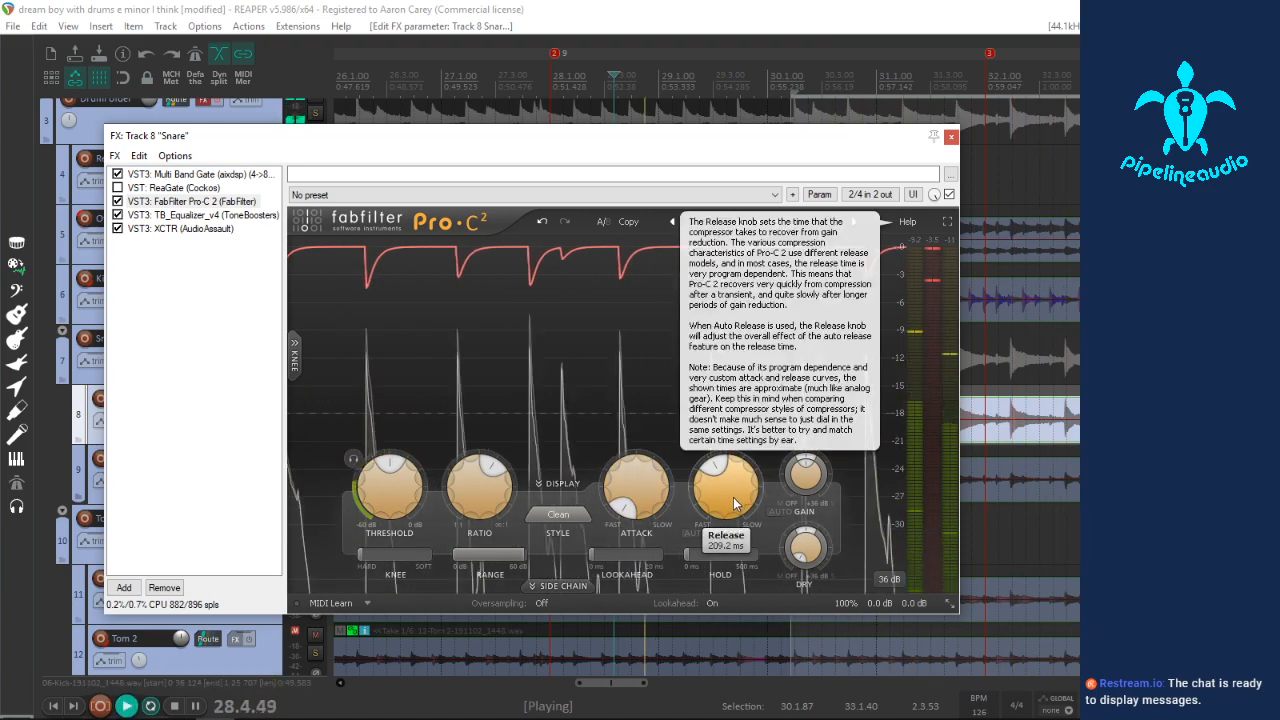
left_click_drag(723, 493, 731, 370)
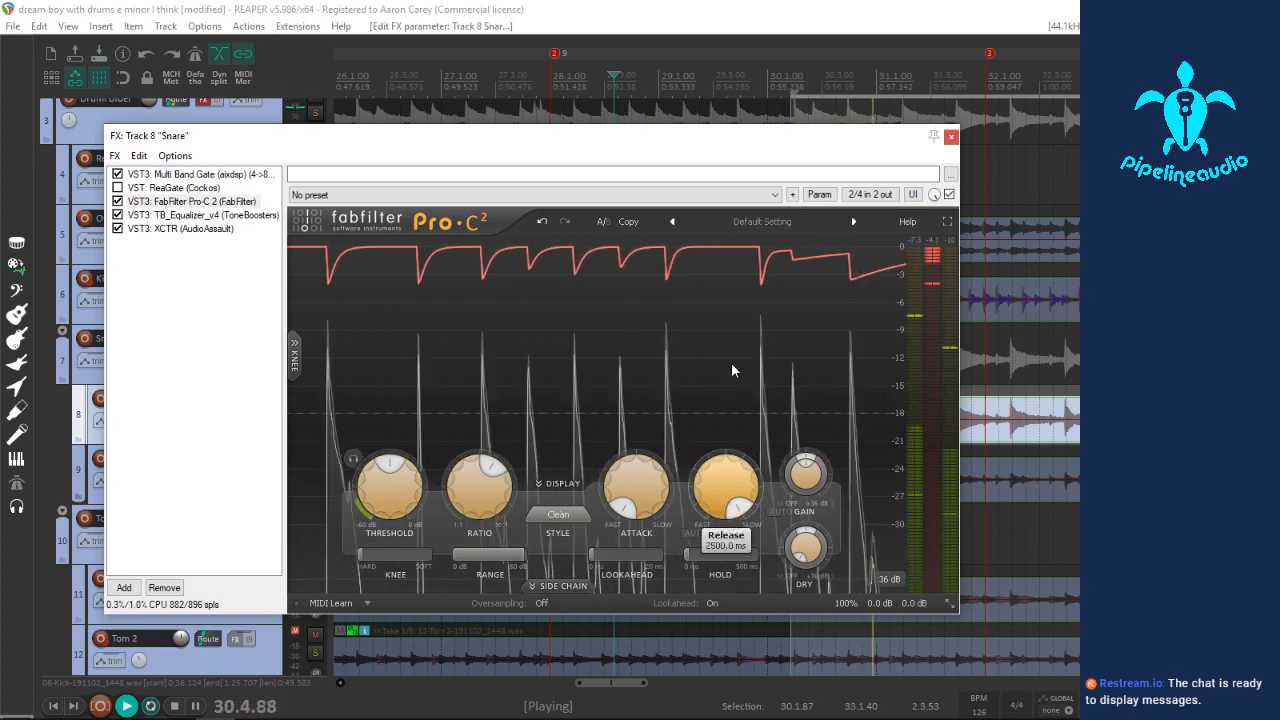
Step: Lower Pro-C 2's threshold to -28.54 dB and audition the soloed snare
left_click_drag(385, 477, 369, 495)
key("space")
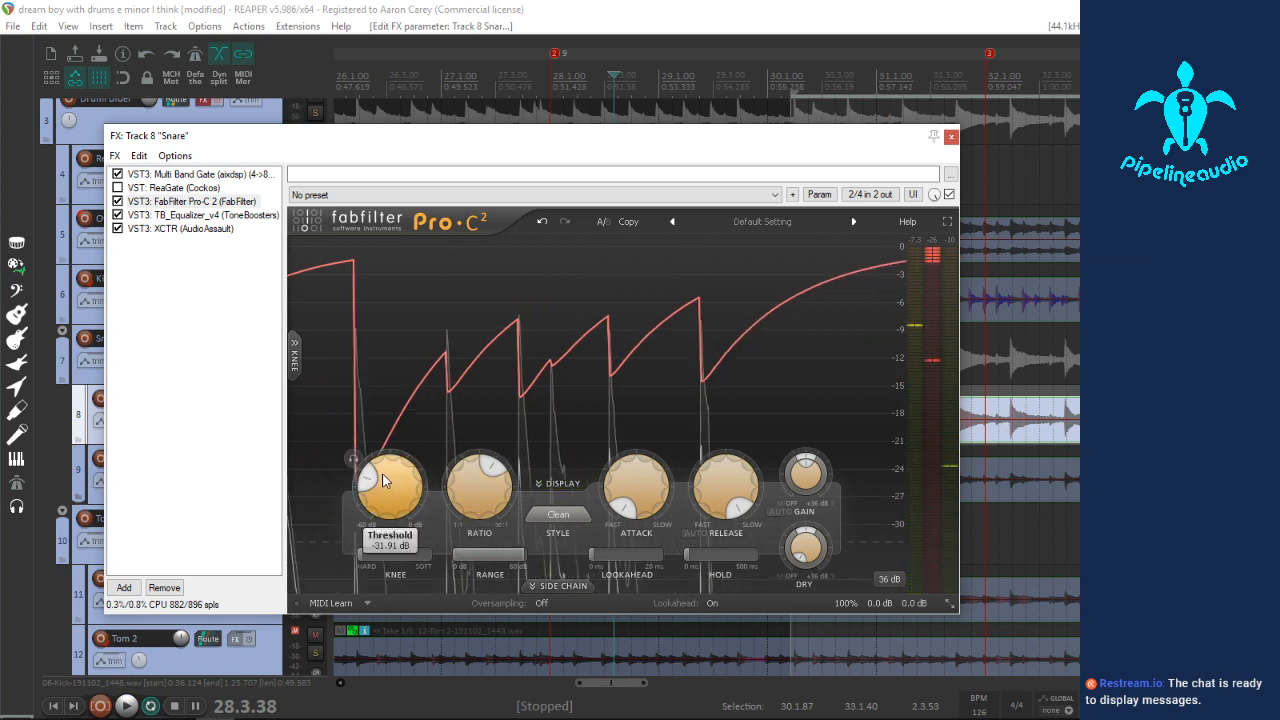
left_click_drag(384, 474, 387, 463)
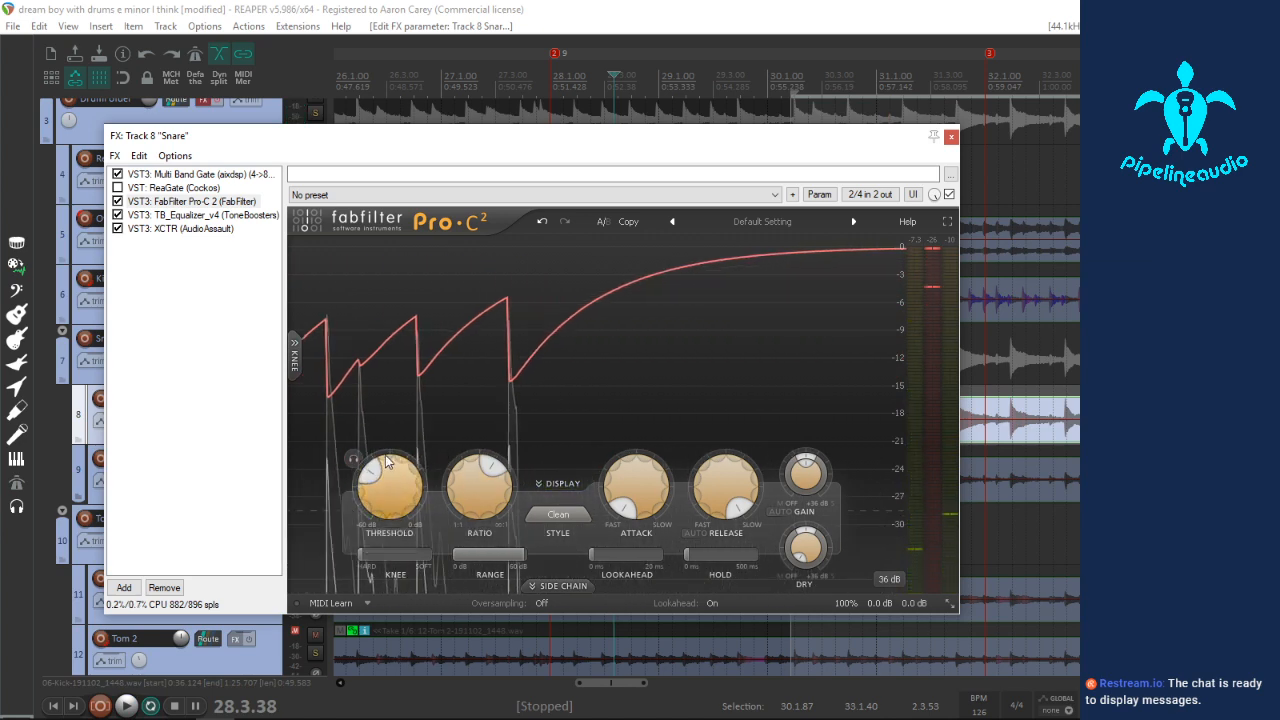
key("space")
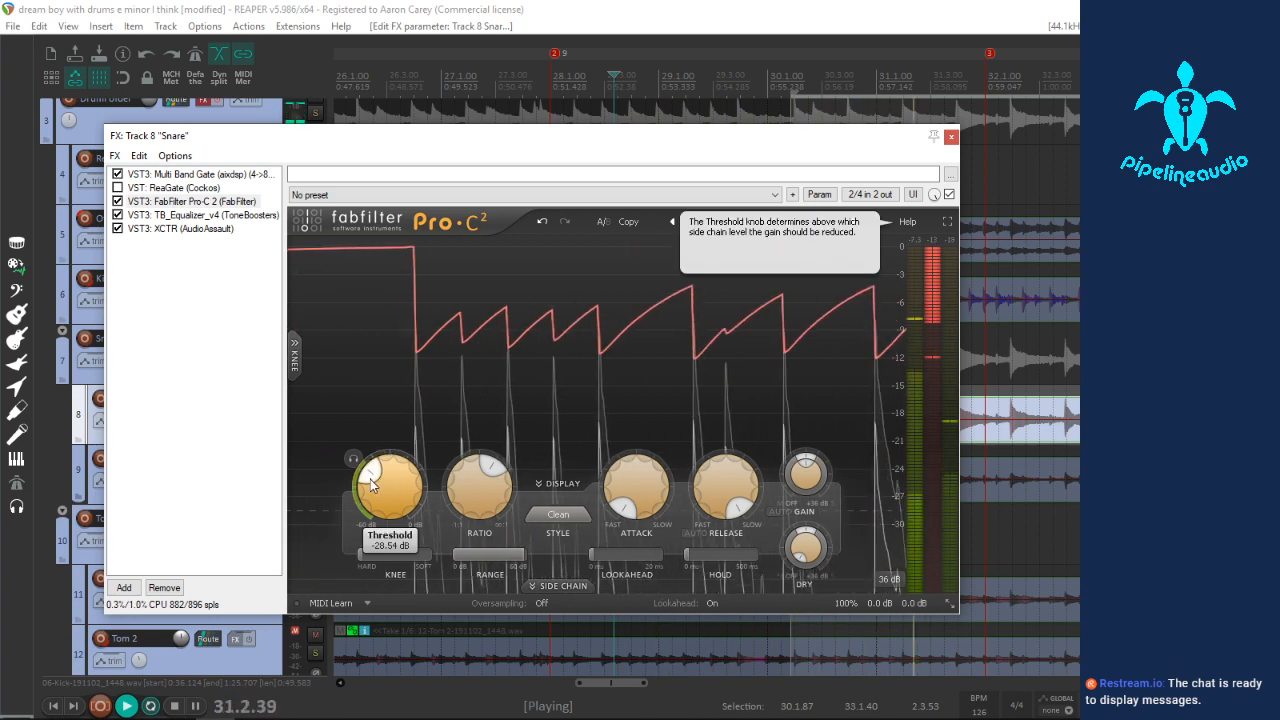
key("space")
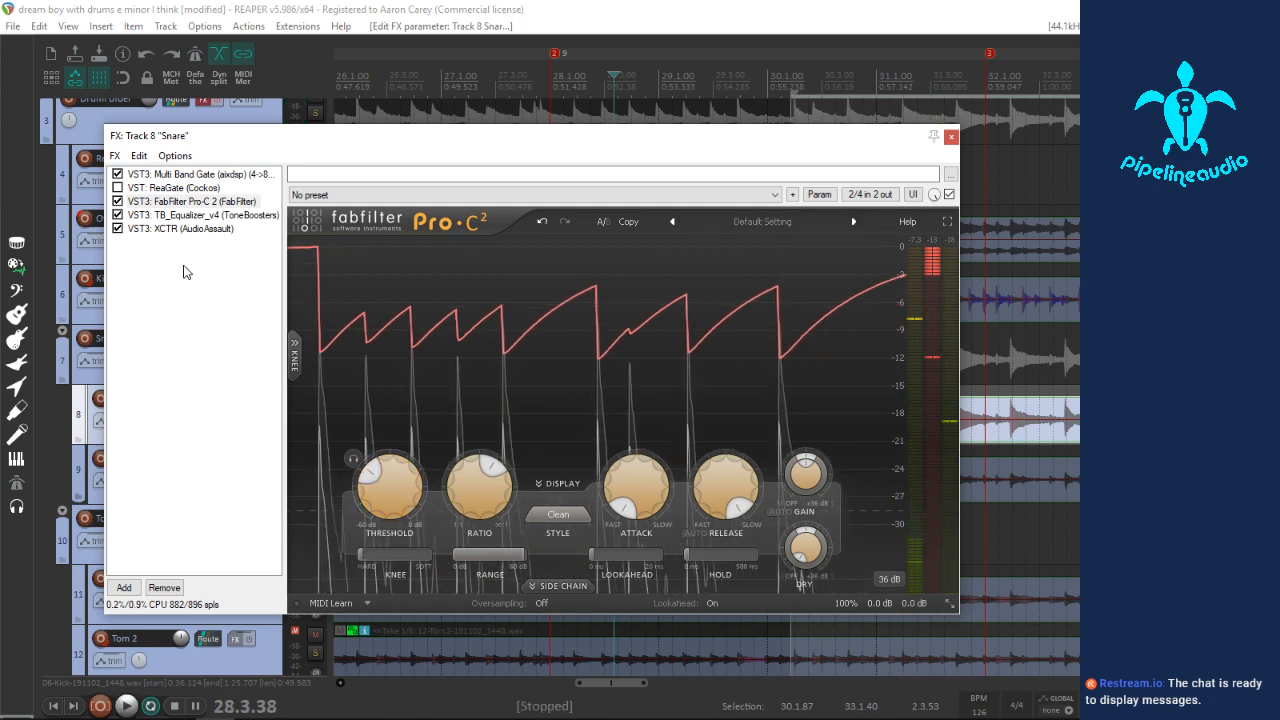
Step: Bypass Pro-C 2, insert the VST GClip (GVST) ahead of it and audition the snare with GClip's clip at 23 %
left_click(117, 201)
left_click(124, 587)
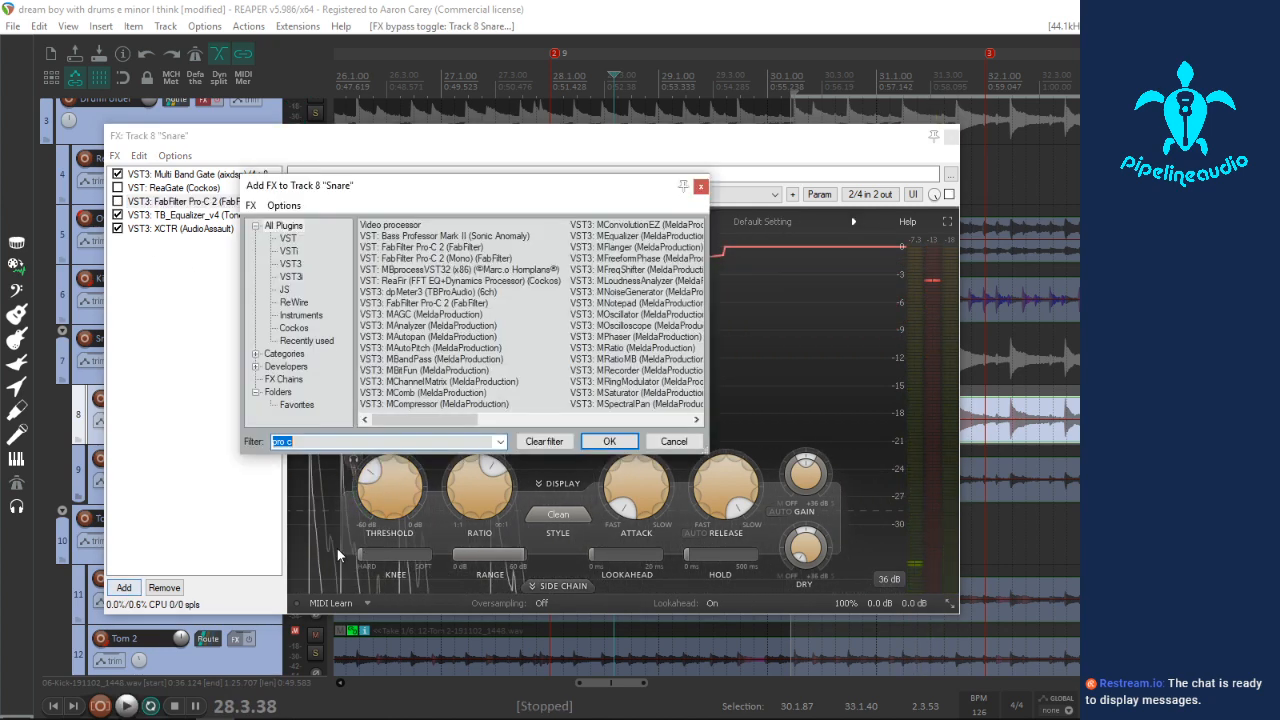
type("c")
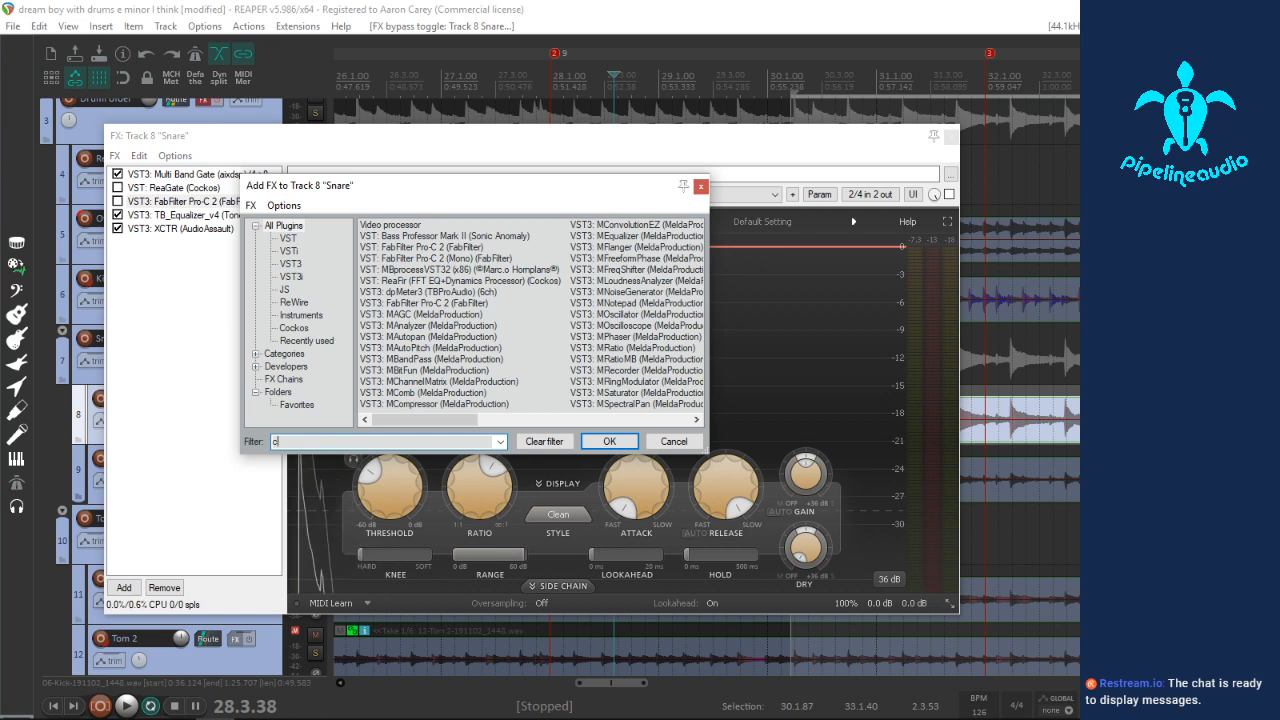
type("lip")
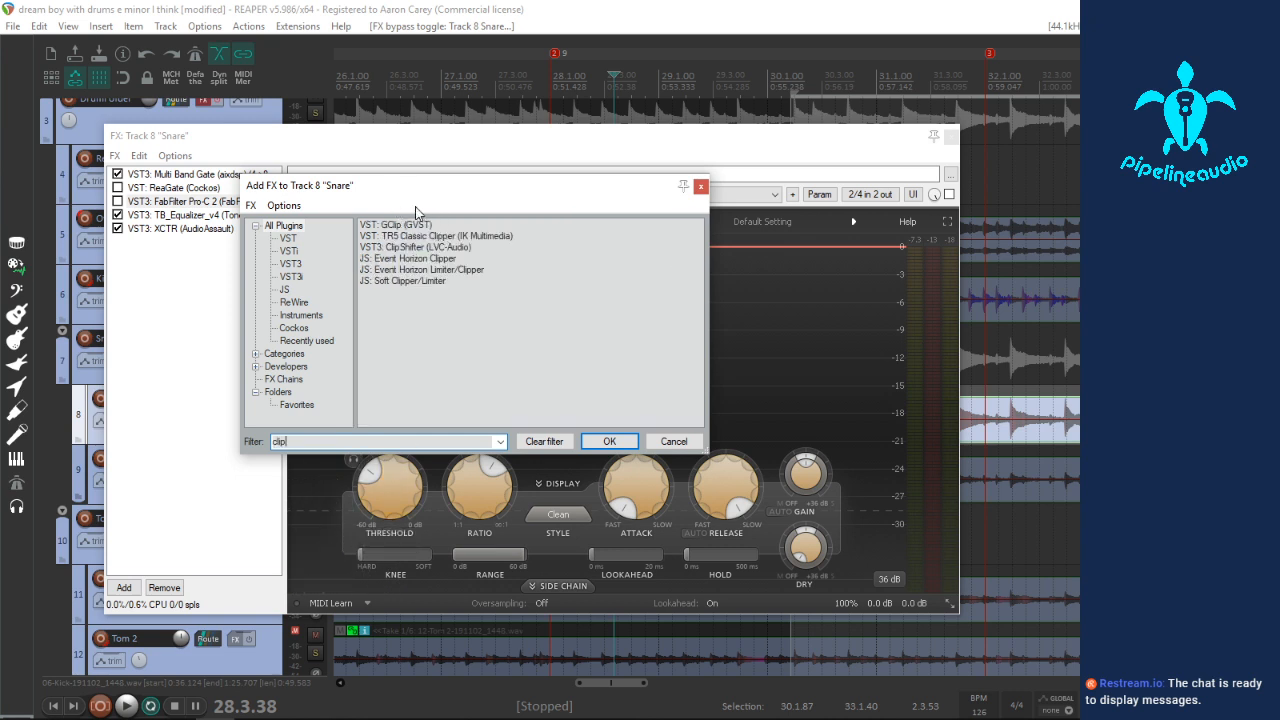
double_click(380, 225)
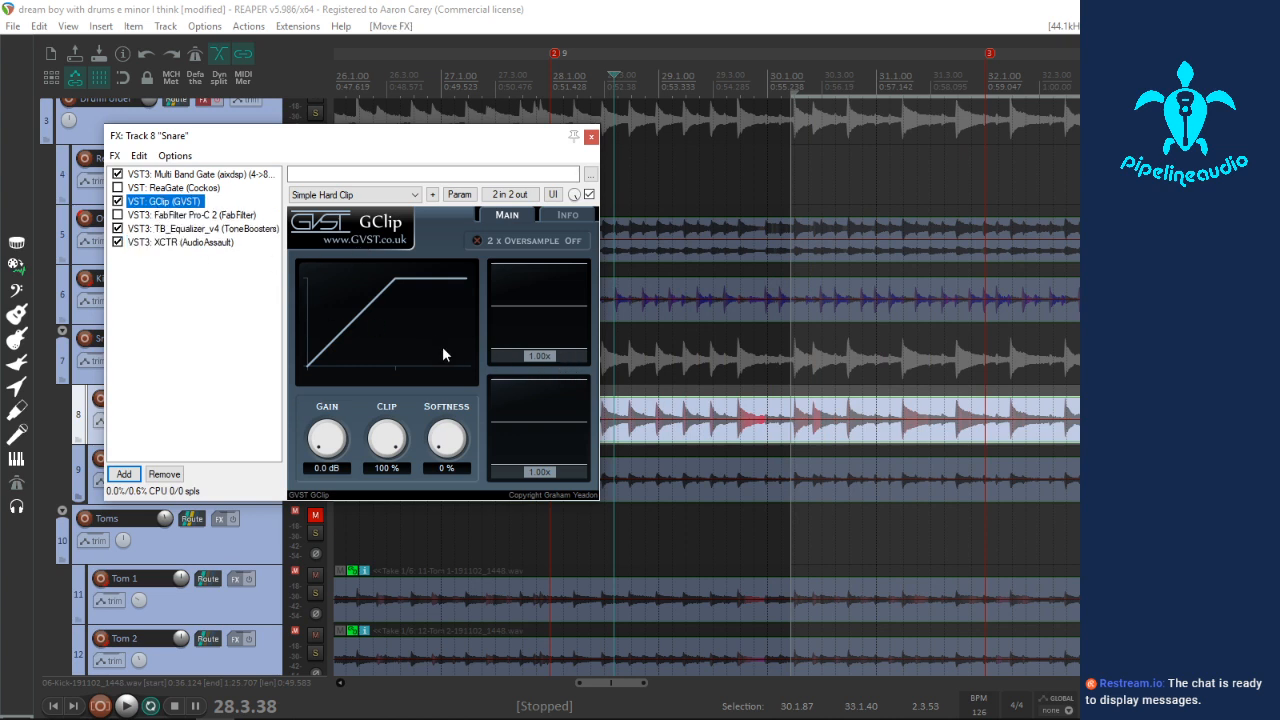
key("space")
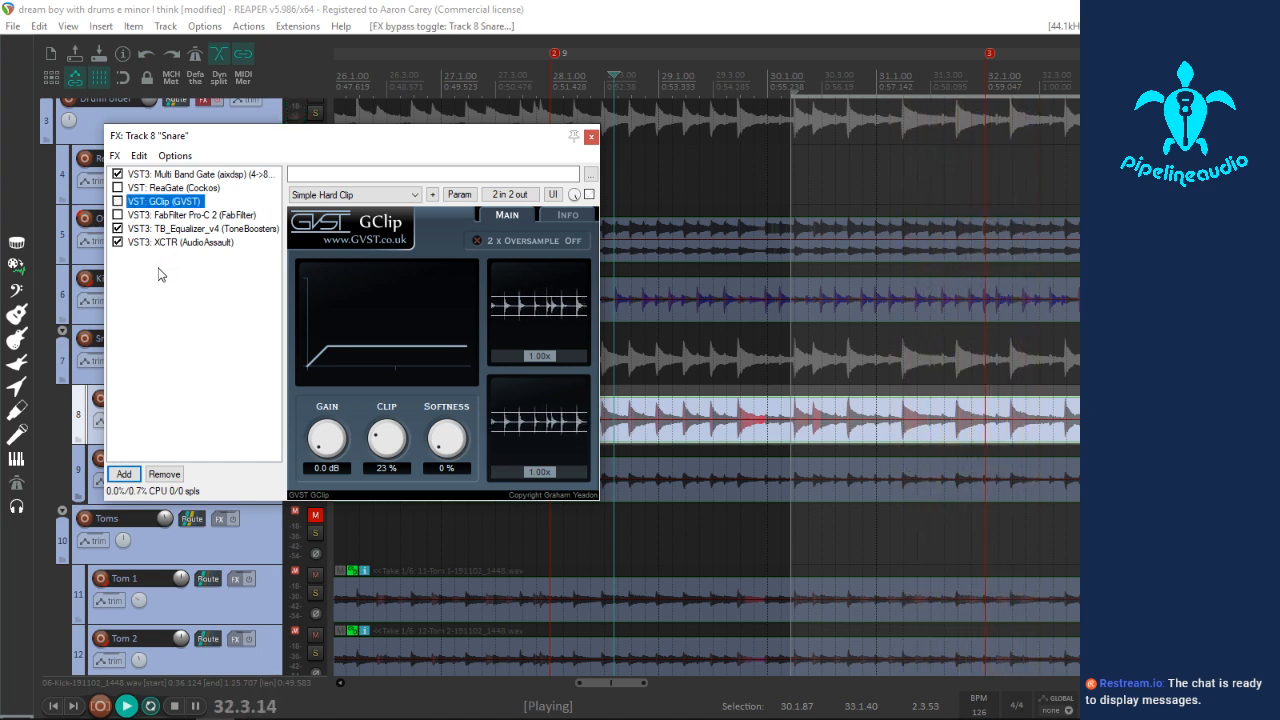
Step: Raise the ratio of the re-enabled Pro-C 2 and move its side-chain low-cut filter to a much higher frequency
left_click(140, 215)
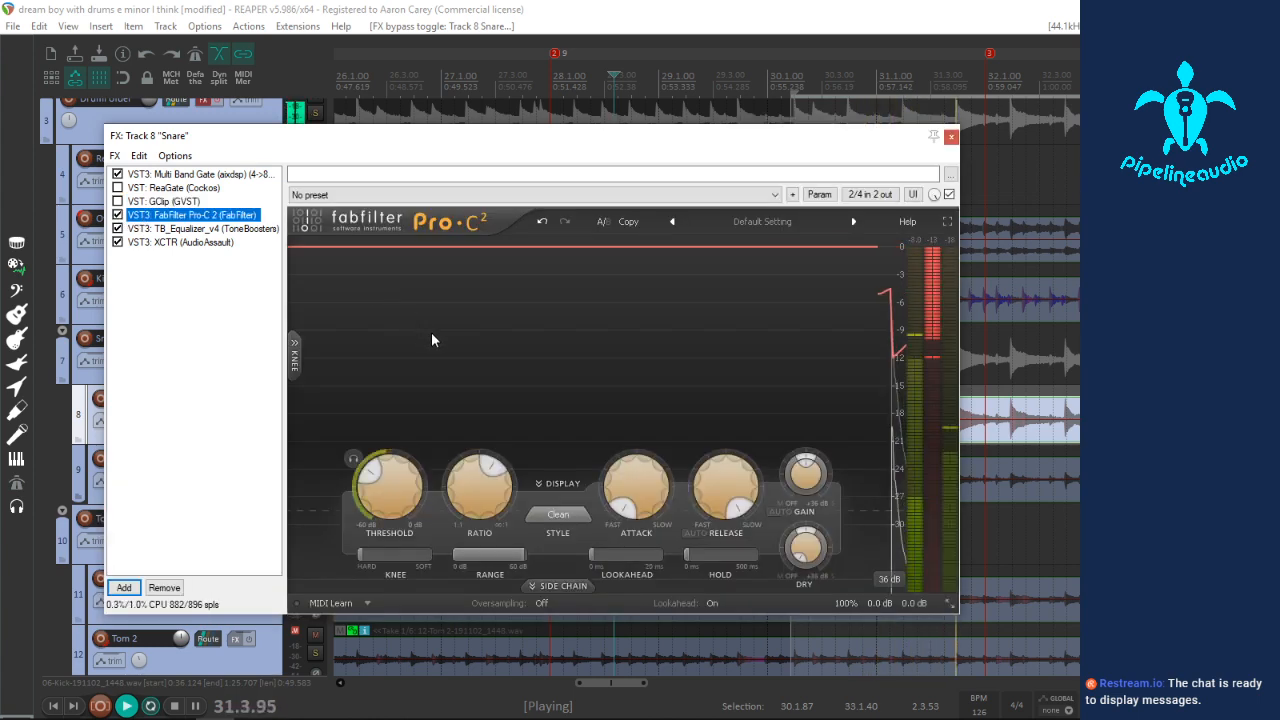
mouse_move(733, 488)
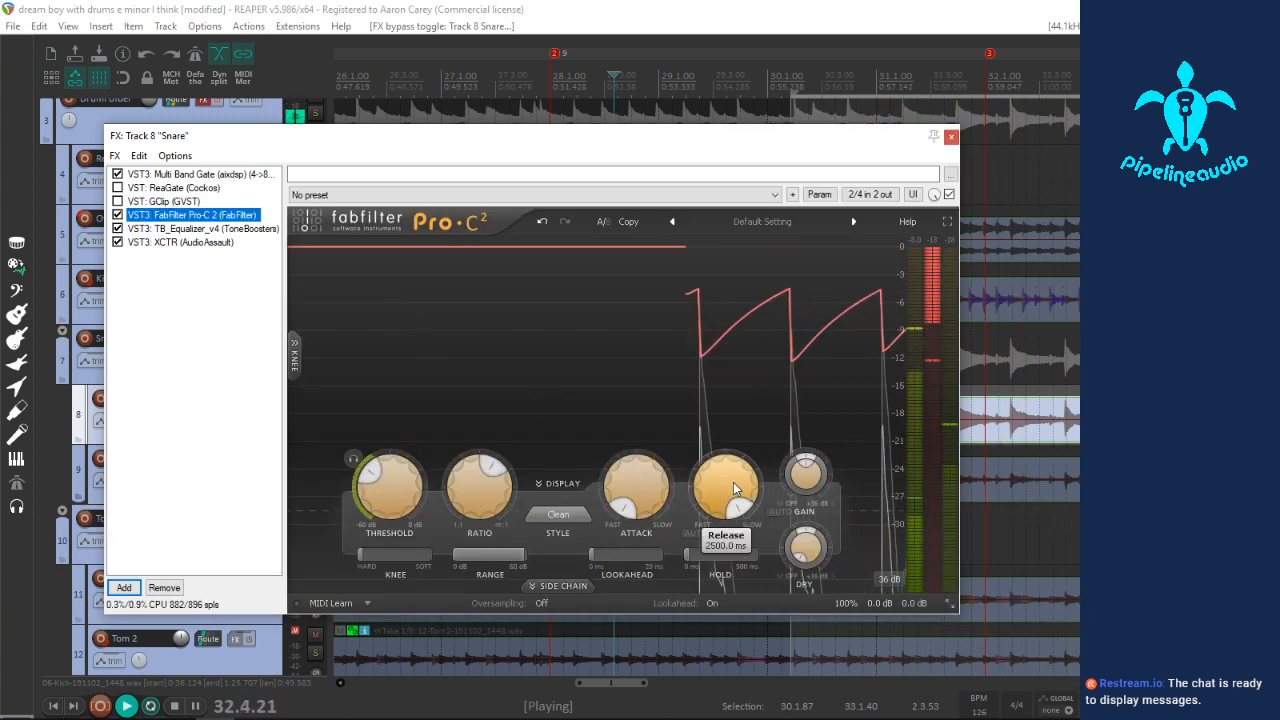
mouse_move(482, 487)
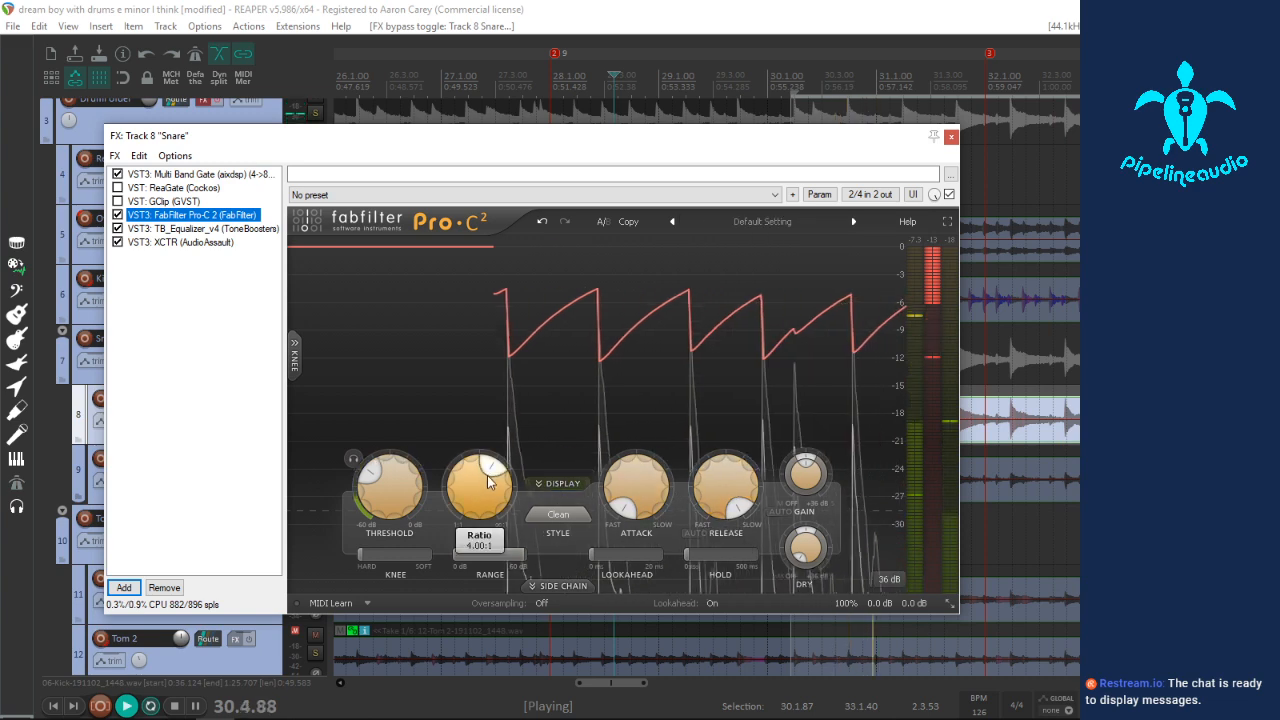
left_click_drag(482, 487, 469, 416)
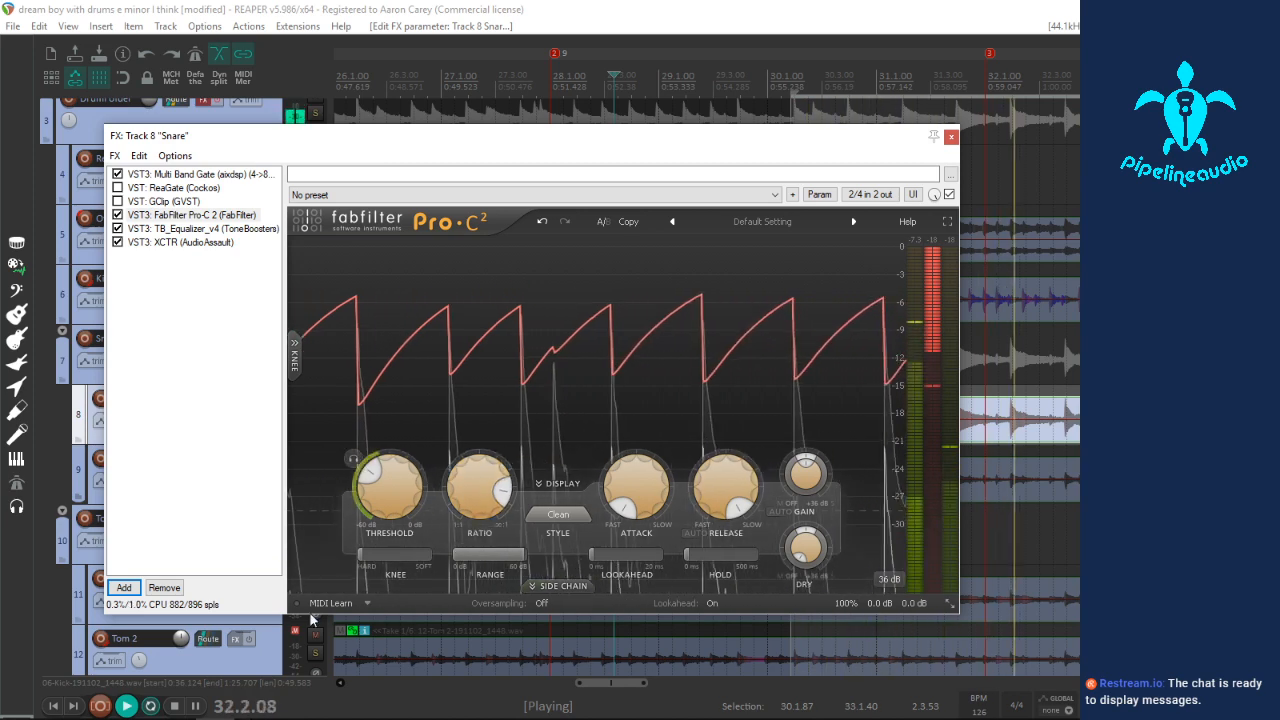
left_click(552, 586)
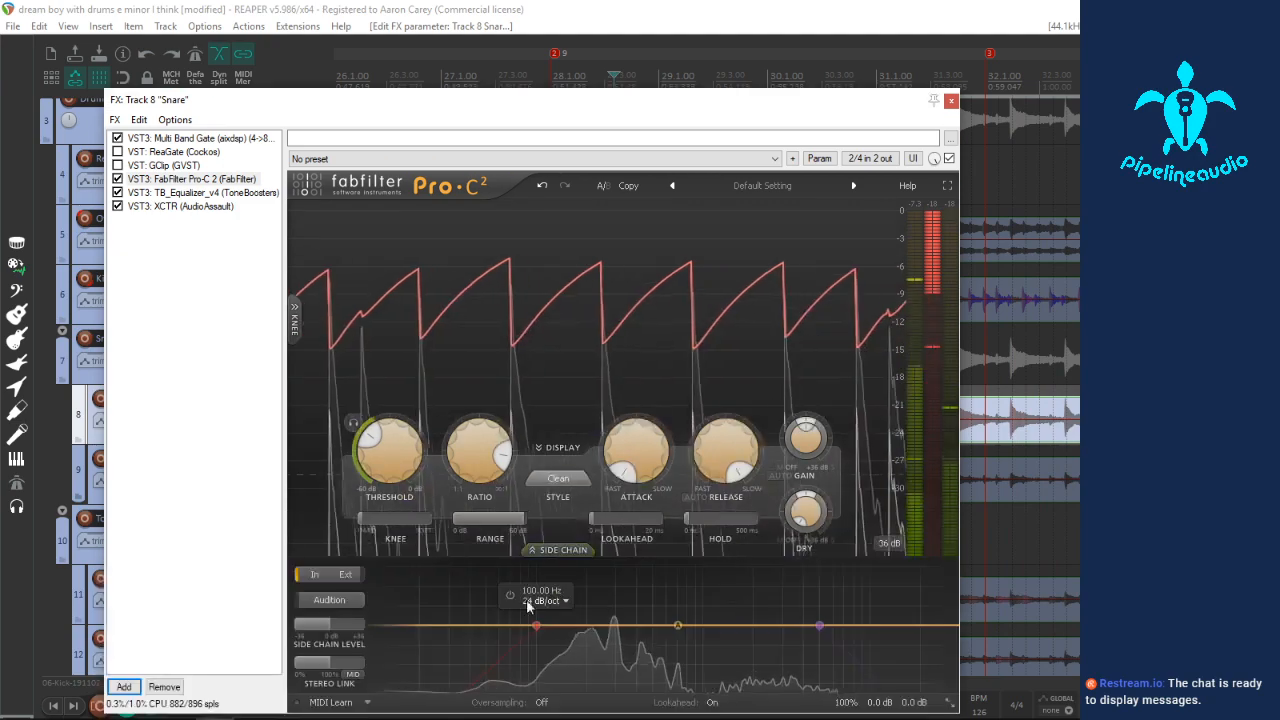
left_click_drag(536, 626, 730, 632)
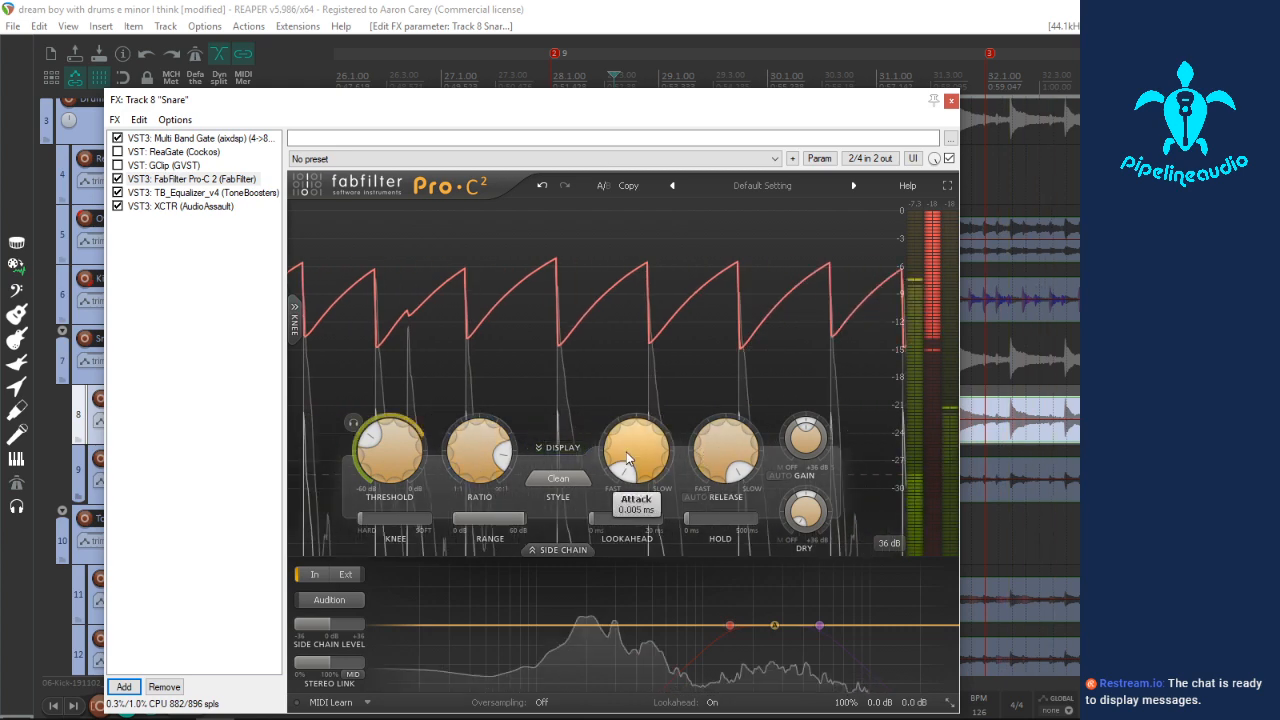
Step: Try Pro-C 2's Mastering and Pumping compression styles on the snare
left_click(575, 477)
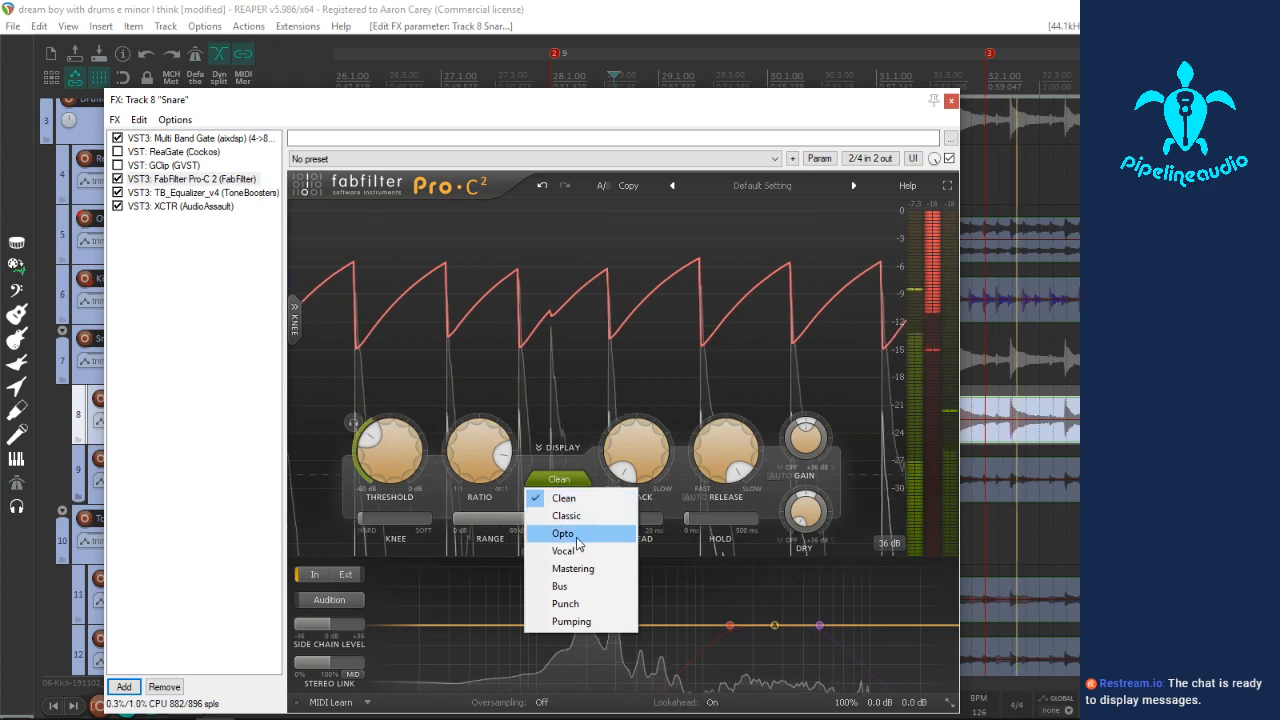
left_click(573, 568)
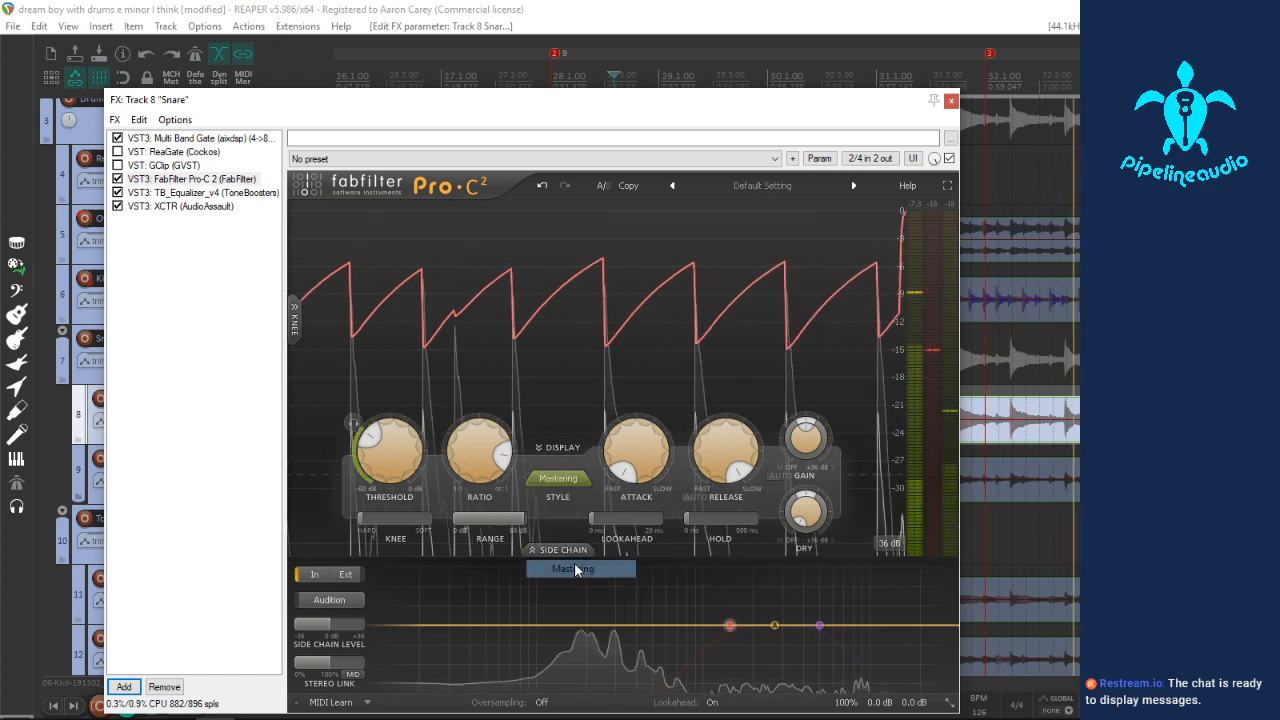
left_click(560, 480)
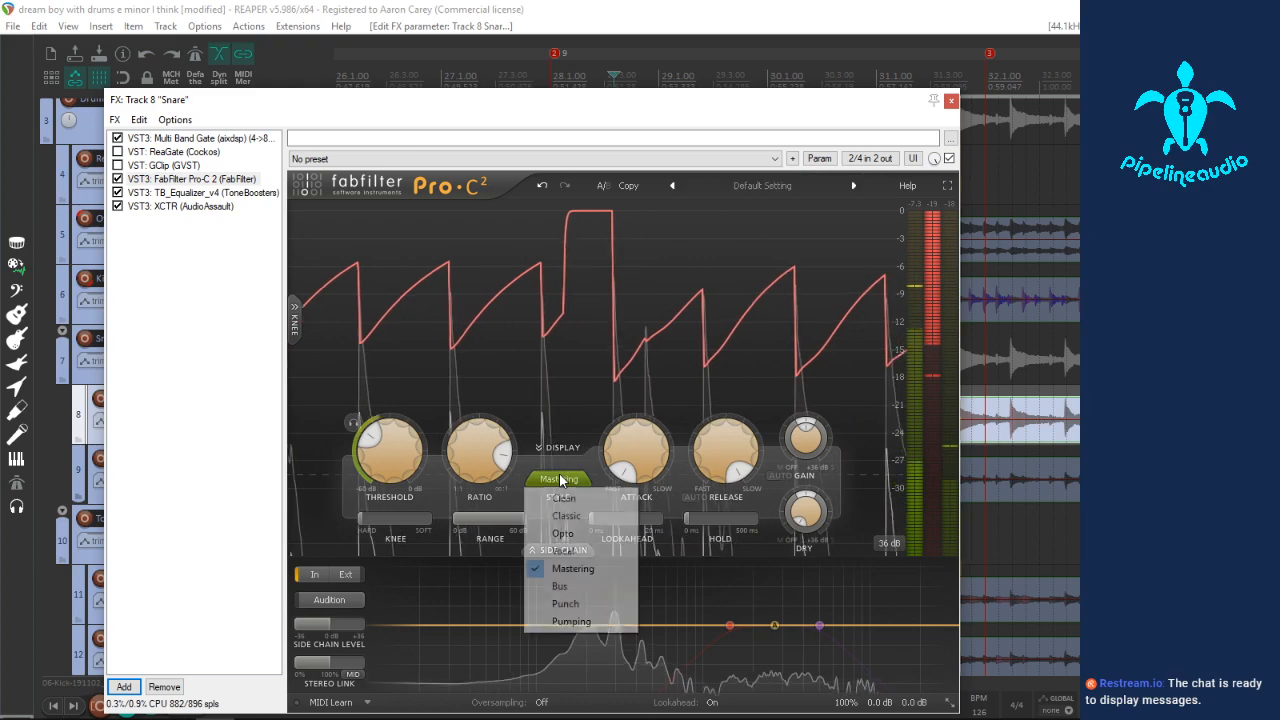
left_click(565, 621)
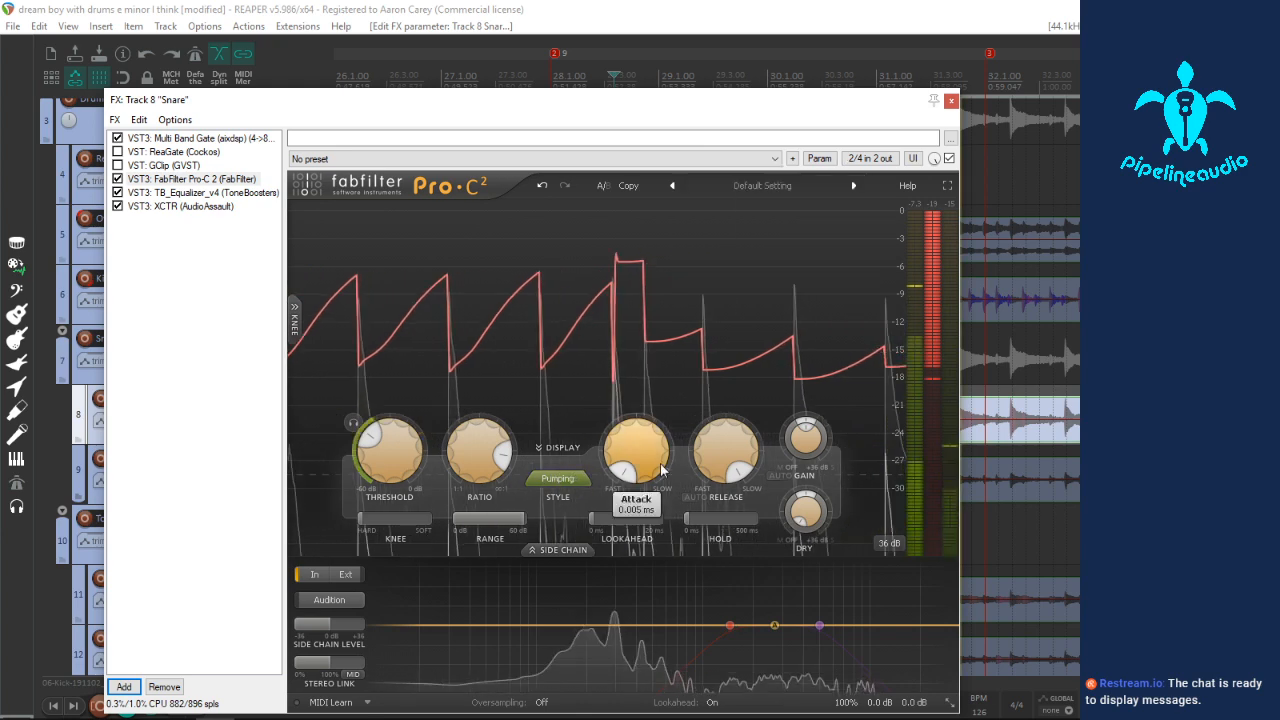
Step: Raise Pro-C 2's threshold to about -15 dB and adjust the release, trying 225.2 ms before settling on a longer time
left_click_drag(711, 472, 660, 574)
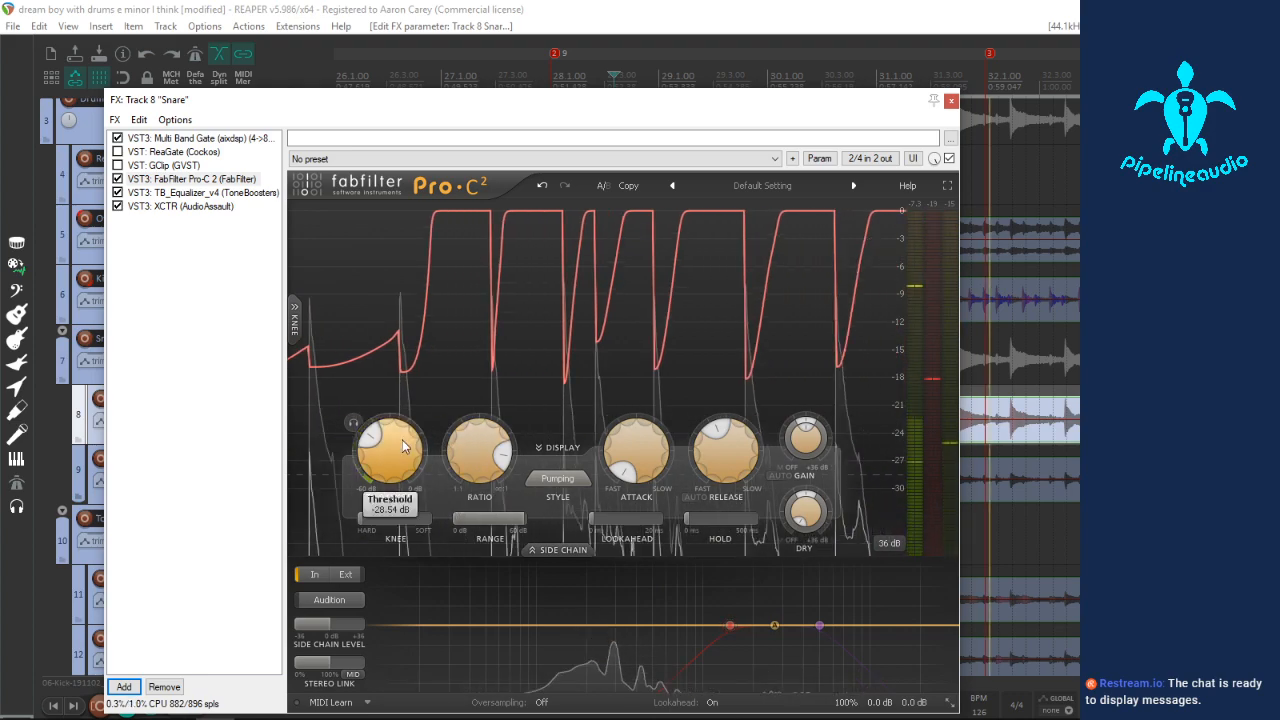
left_click_drag(381, 443, 383, 368)
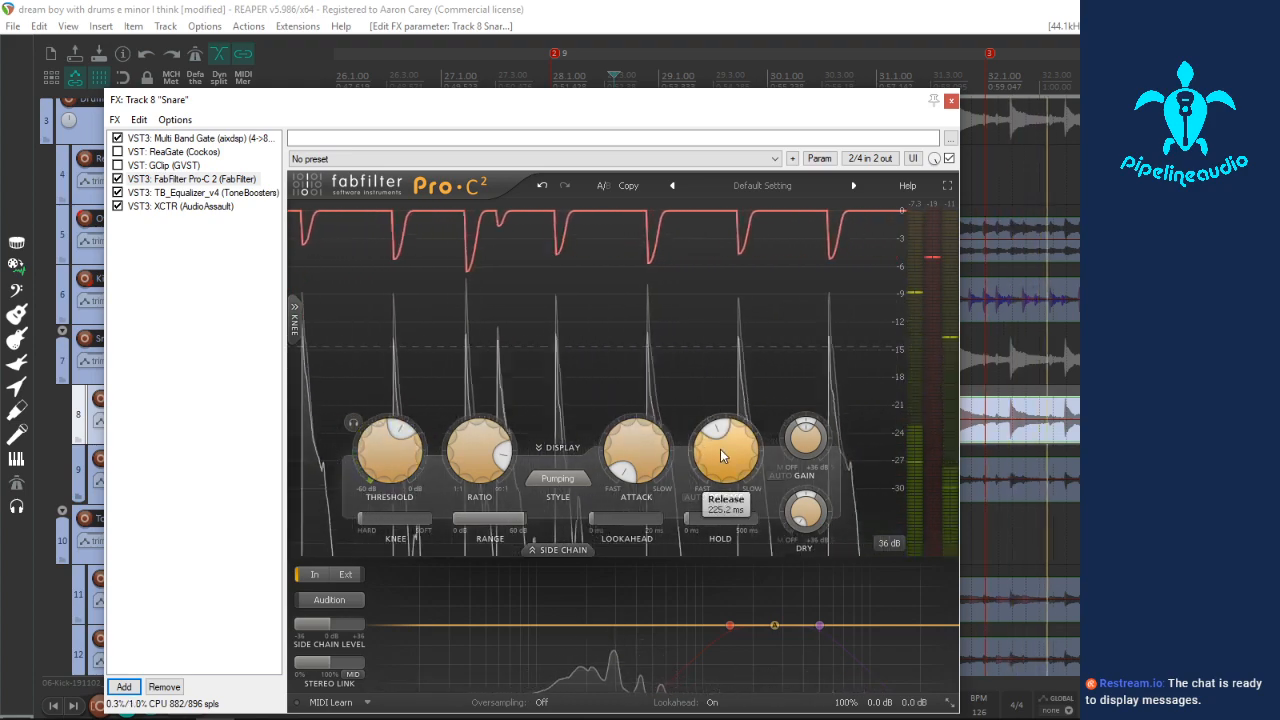
left_click_drag(722, 456, 712, 395)
Step: Switch Pro-C 2 to the Classic style and try a longer lookahead before returning it to near its minimum
left_click(556, 480)
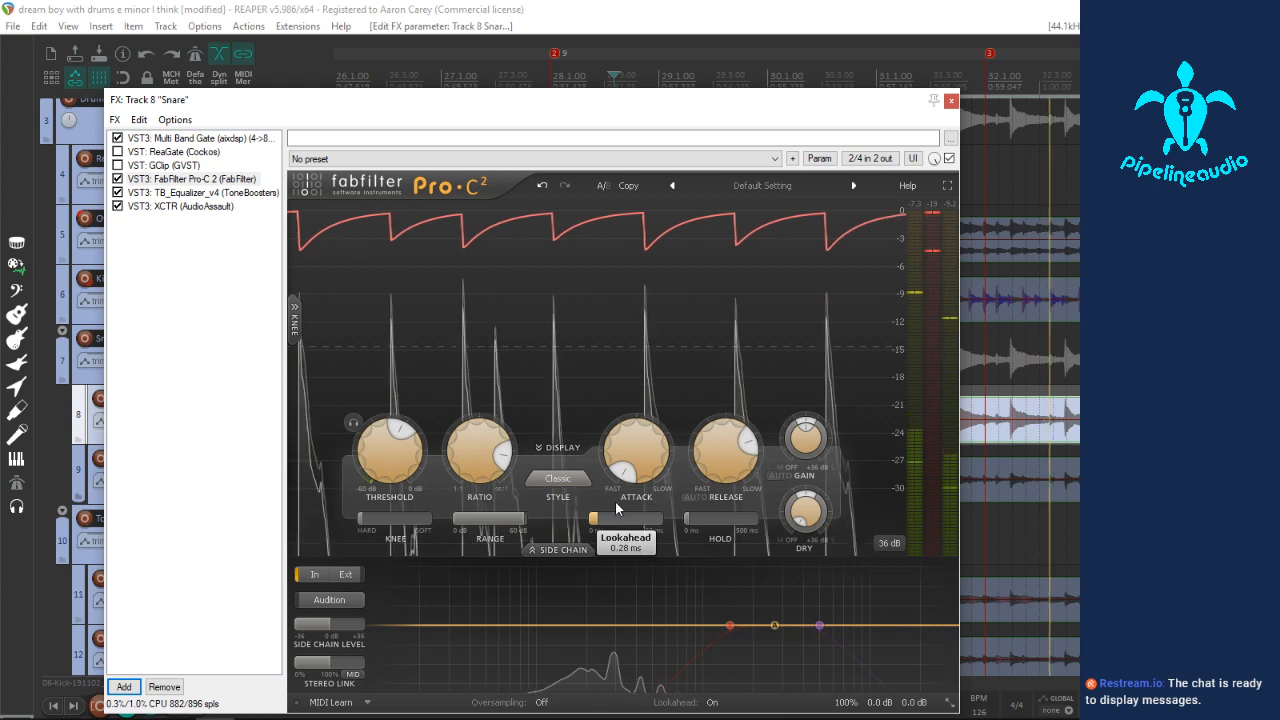
left_click_drag(642, 479, 714, 328)
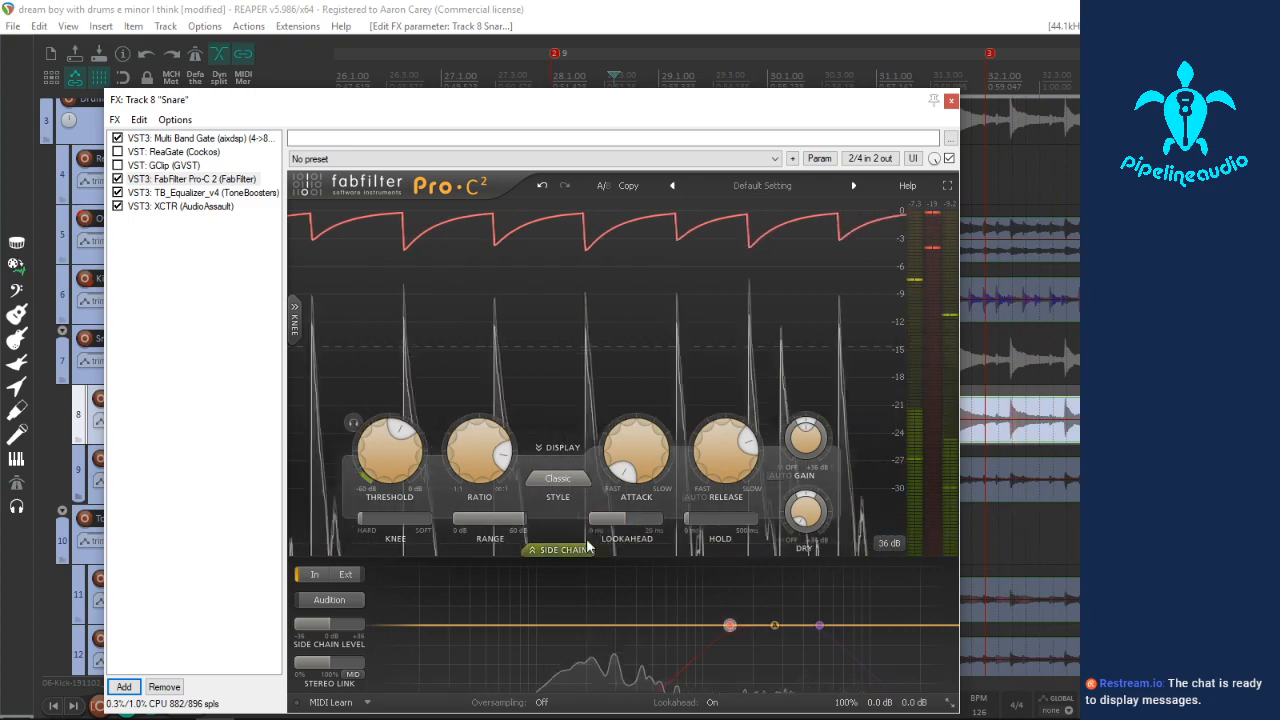
left_click_drag(620, 518, 494, 664)
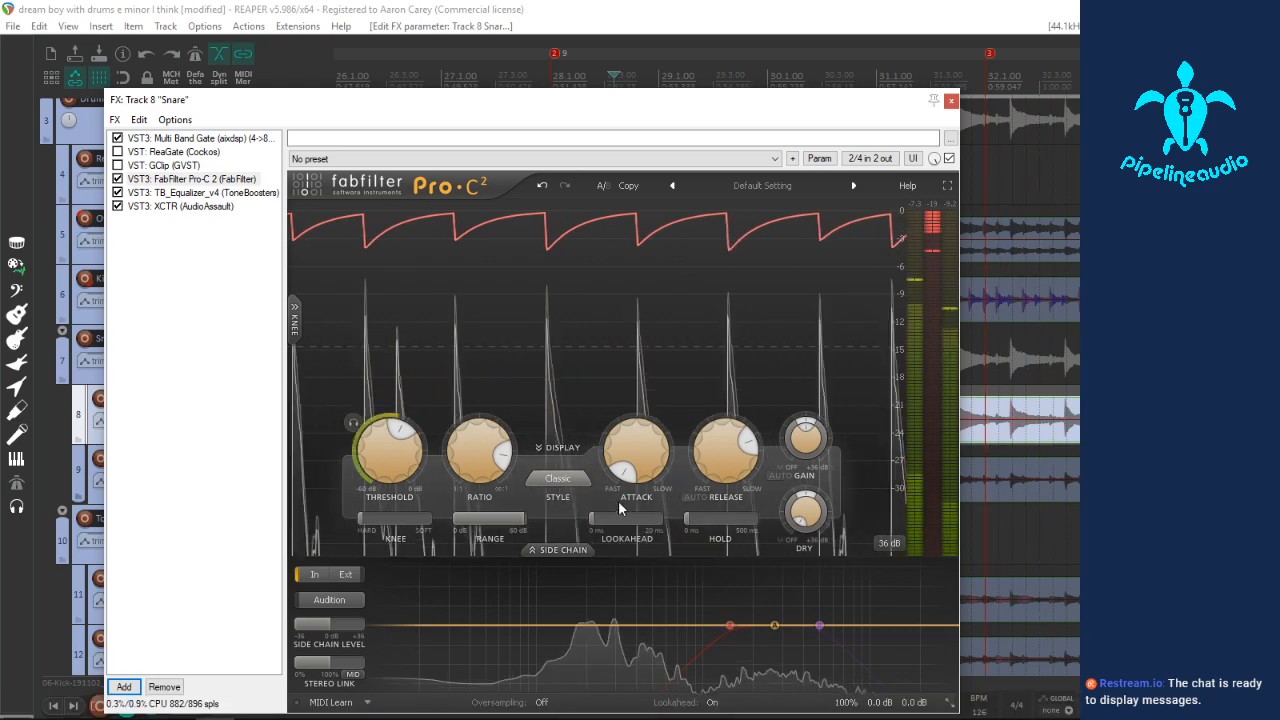
Step: Turn off Pro-C 2's lookahead on the snare and collapse its side-chain section
mouse_move(614, 523)
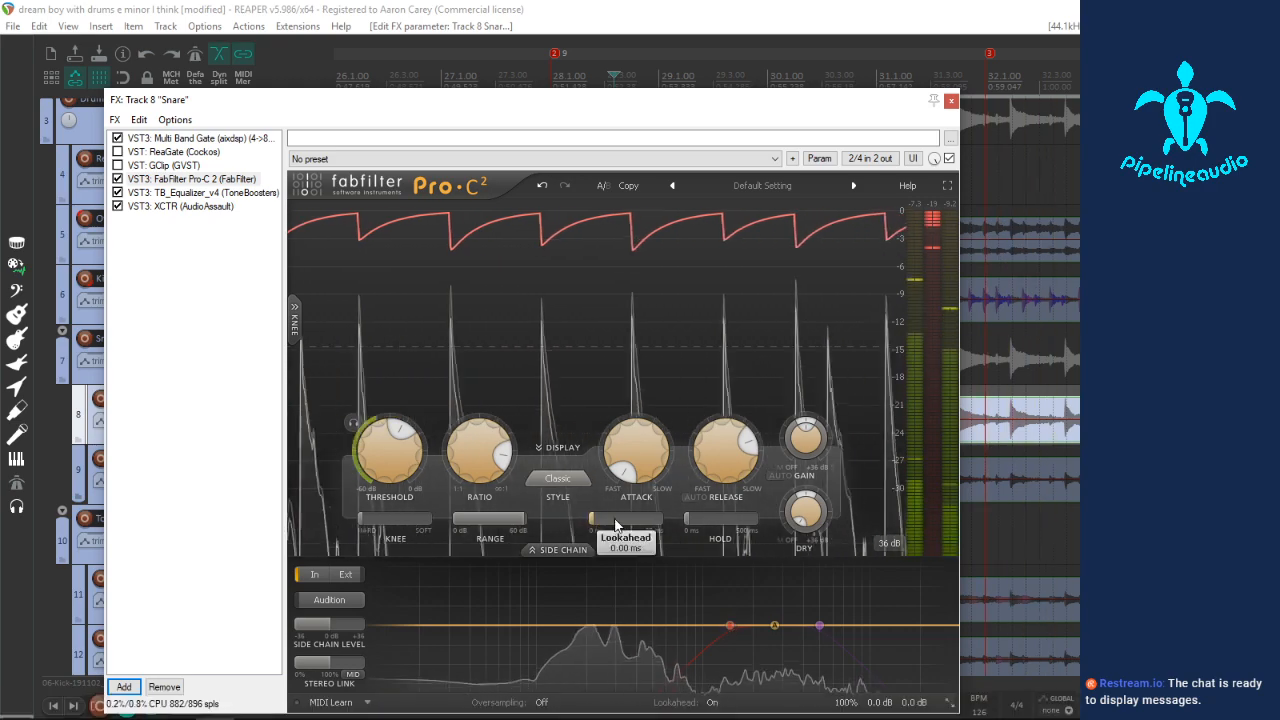
left_click(712, 702)
left_click(735, 682)
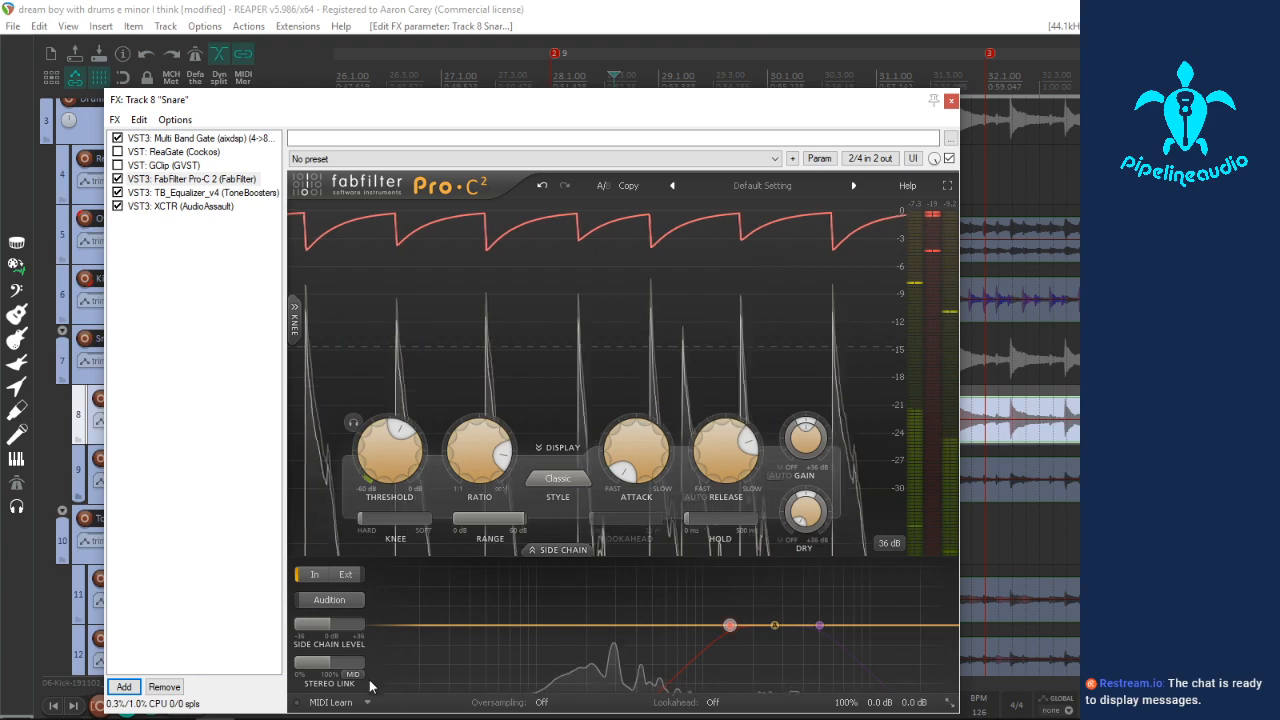
left_click(563, 550)
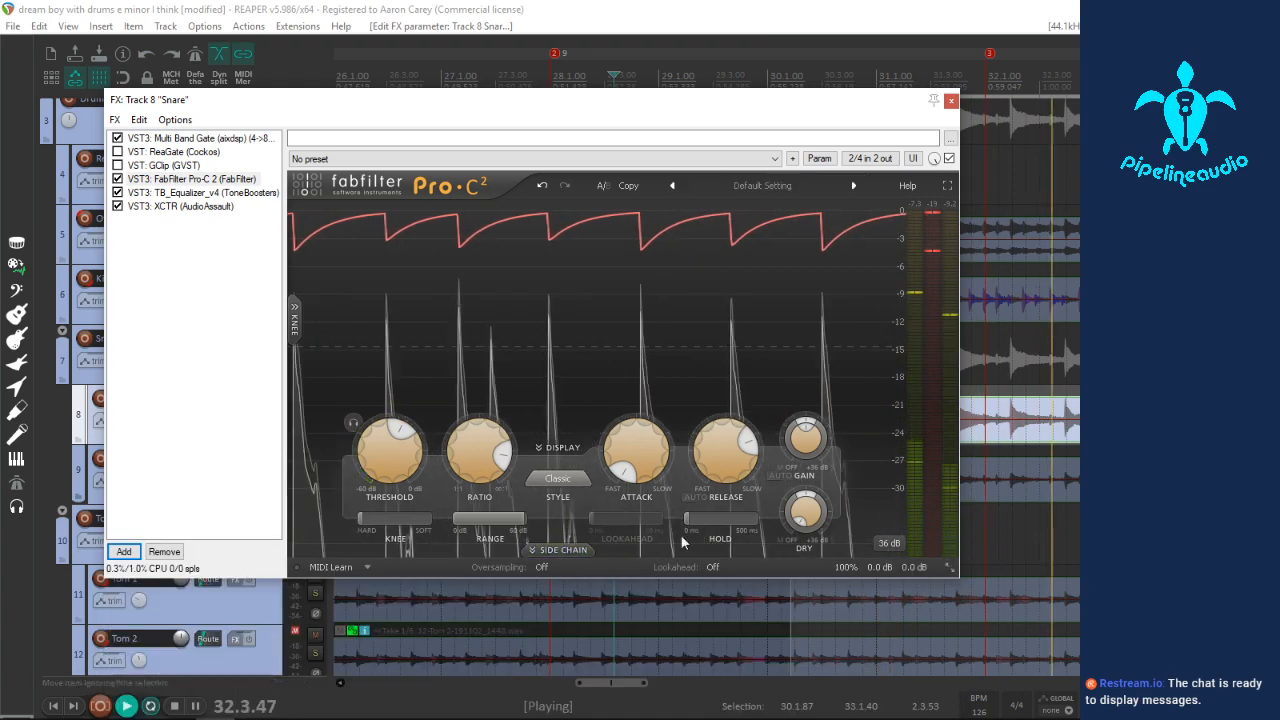
Step: Unsolo the Snare track, compare the drum mix with Pro-C 2 bypassed and re-enabled, and close the effects window
mouse_move(472, 455)
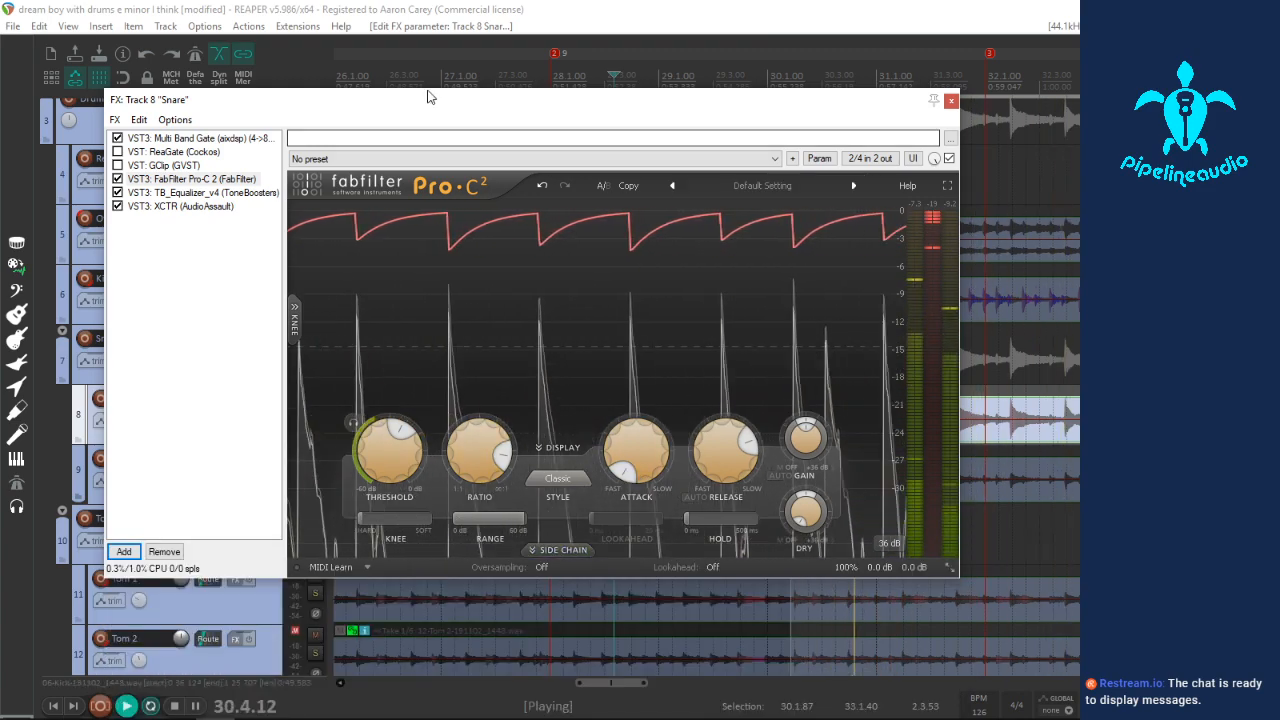
left_click_drag(200, 99, 455, 151)
left_click(315, 411)
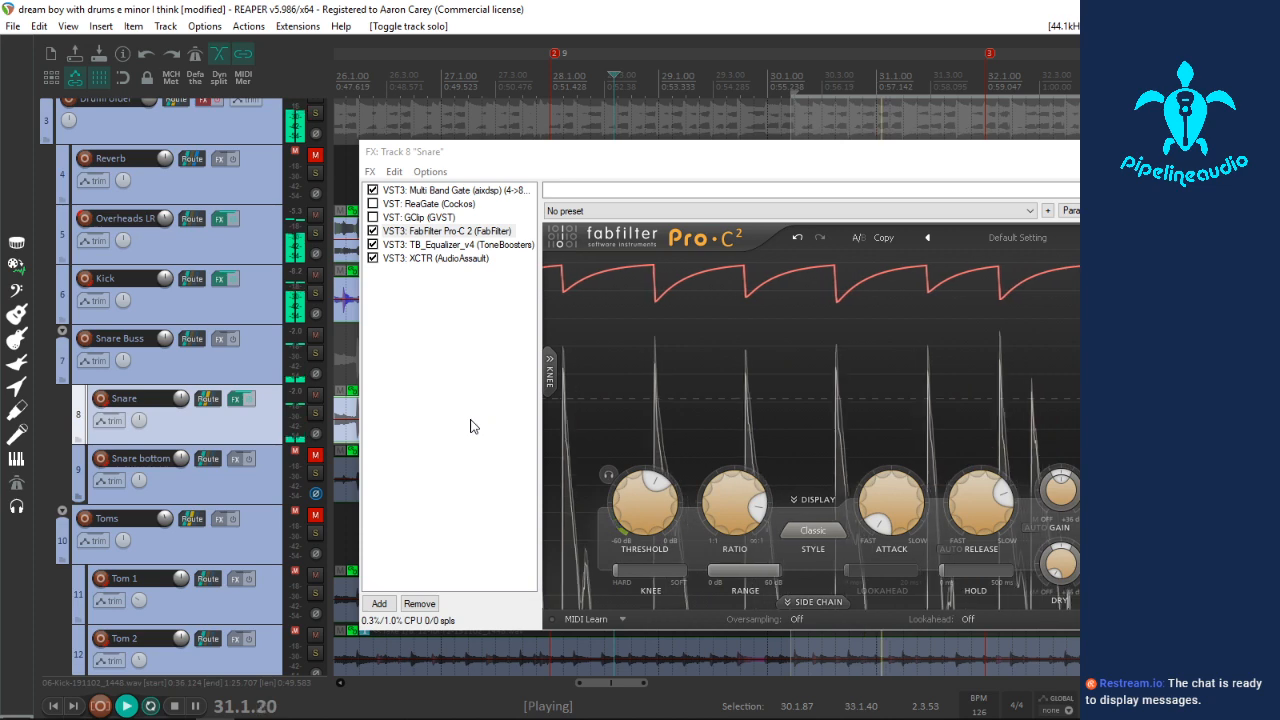
mouse_move(758, 502)
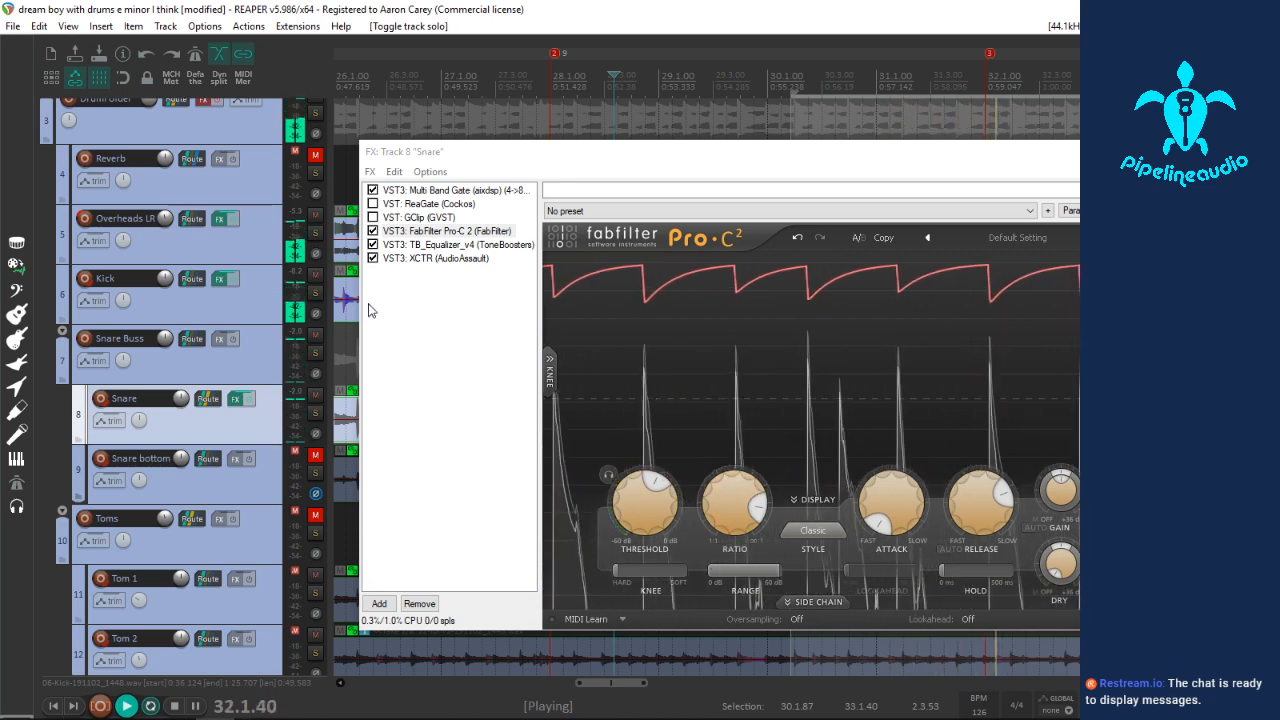
left_click(373, 231)
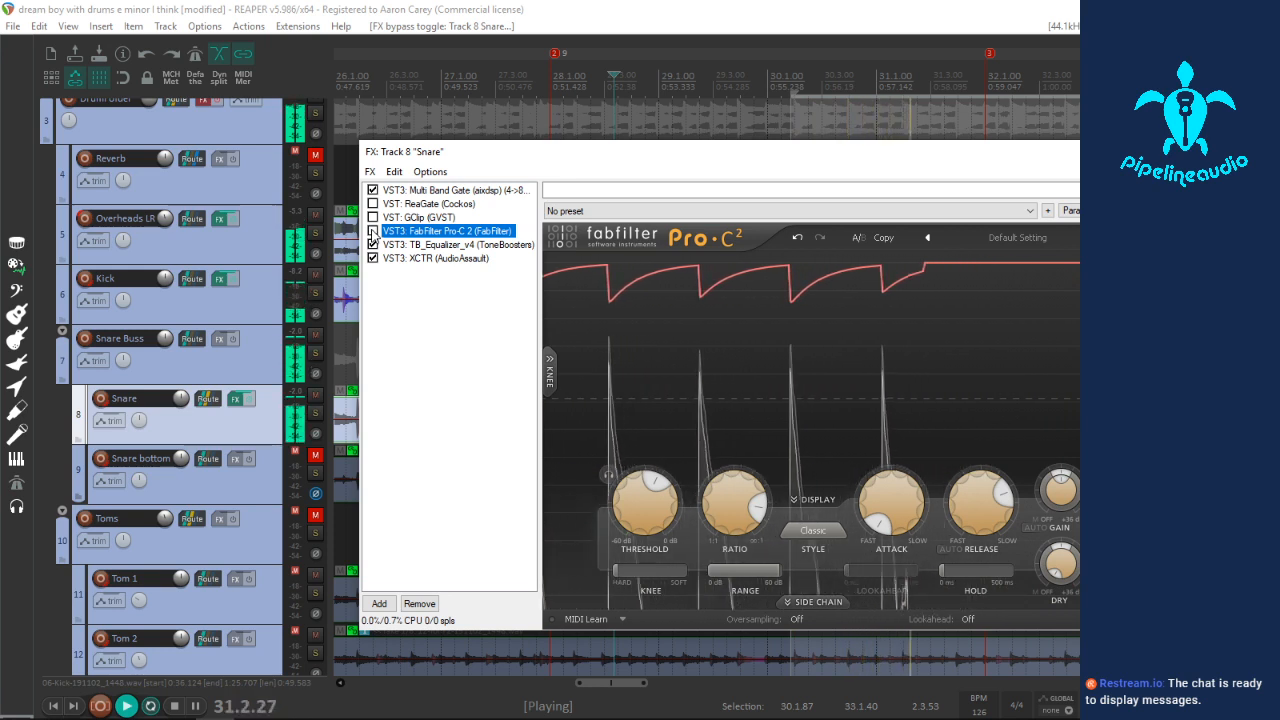
left_click(373, 232)
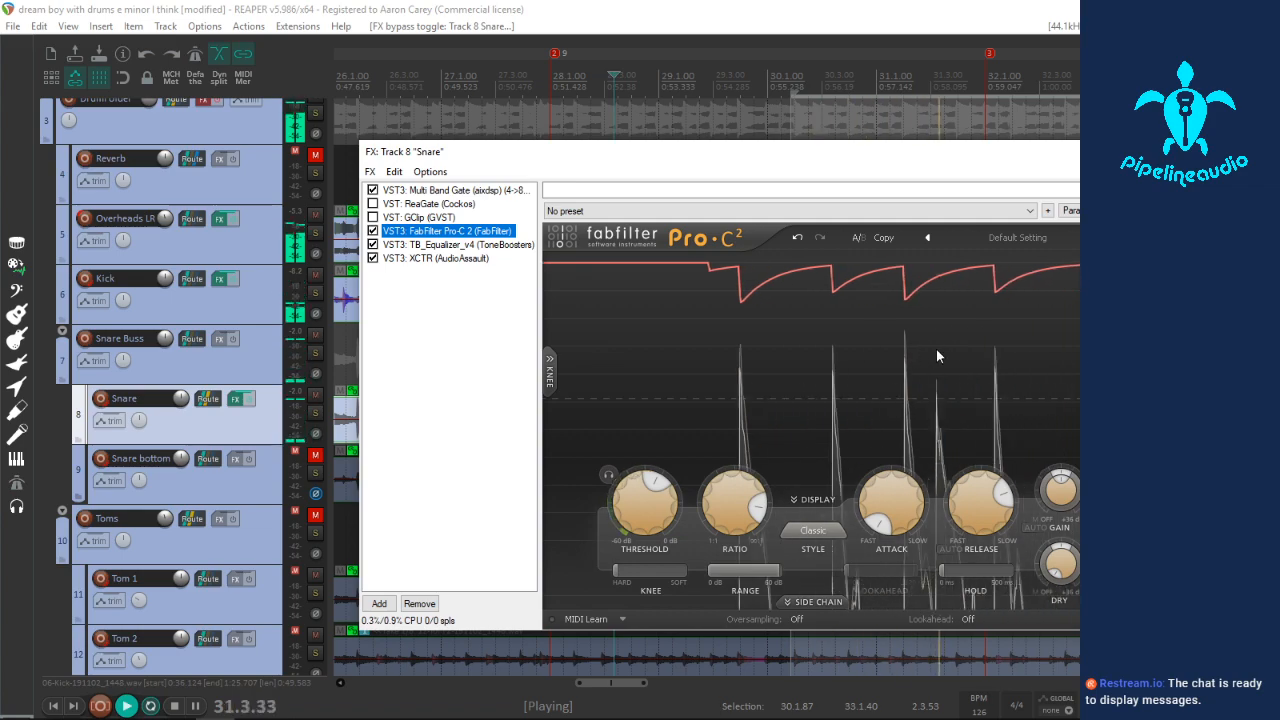
left_click_drag(662, 157, 110, 122)
key("Escape")
Step: Play the drum mix from just before bar 20 and again from around bar 38 to judge the snare in context
scroll(499, 374, "down", 3)
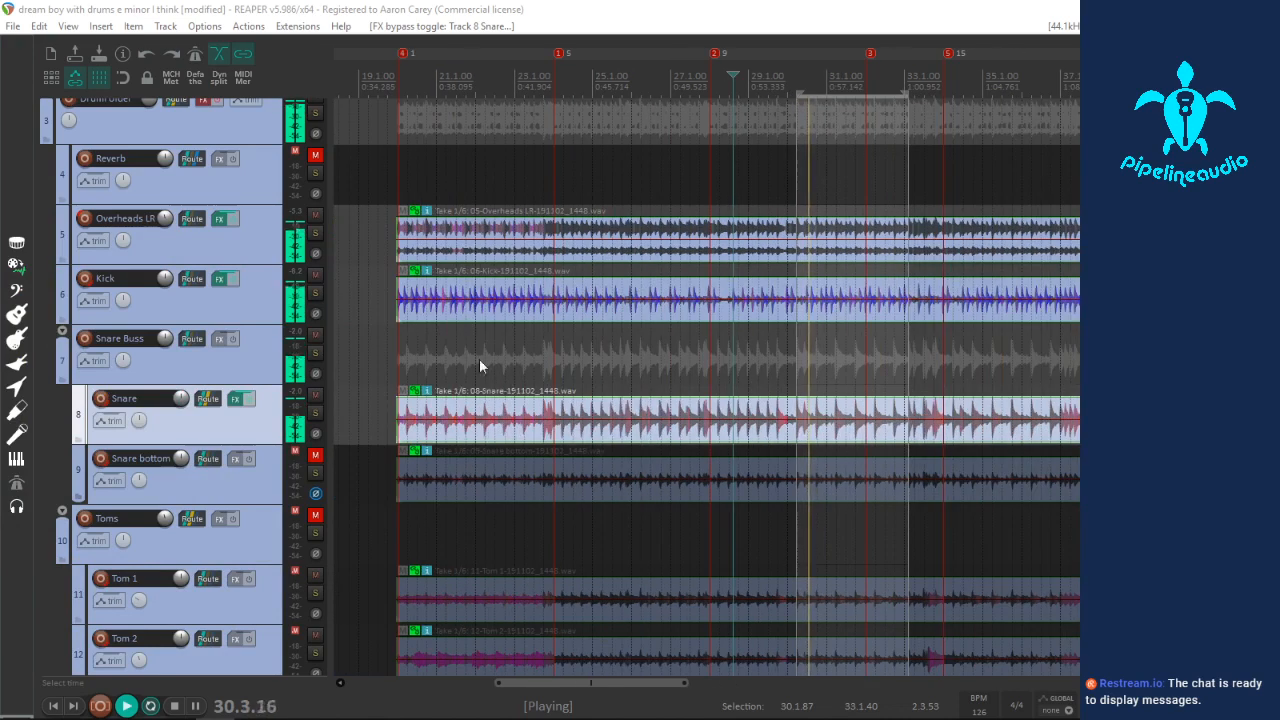
left_click(388, 343)
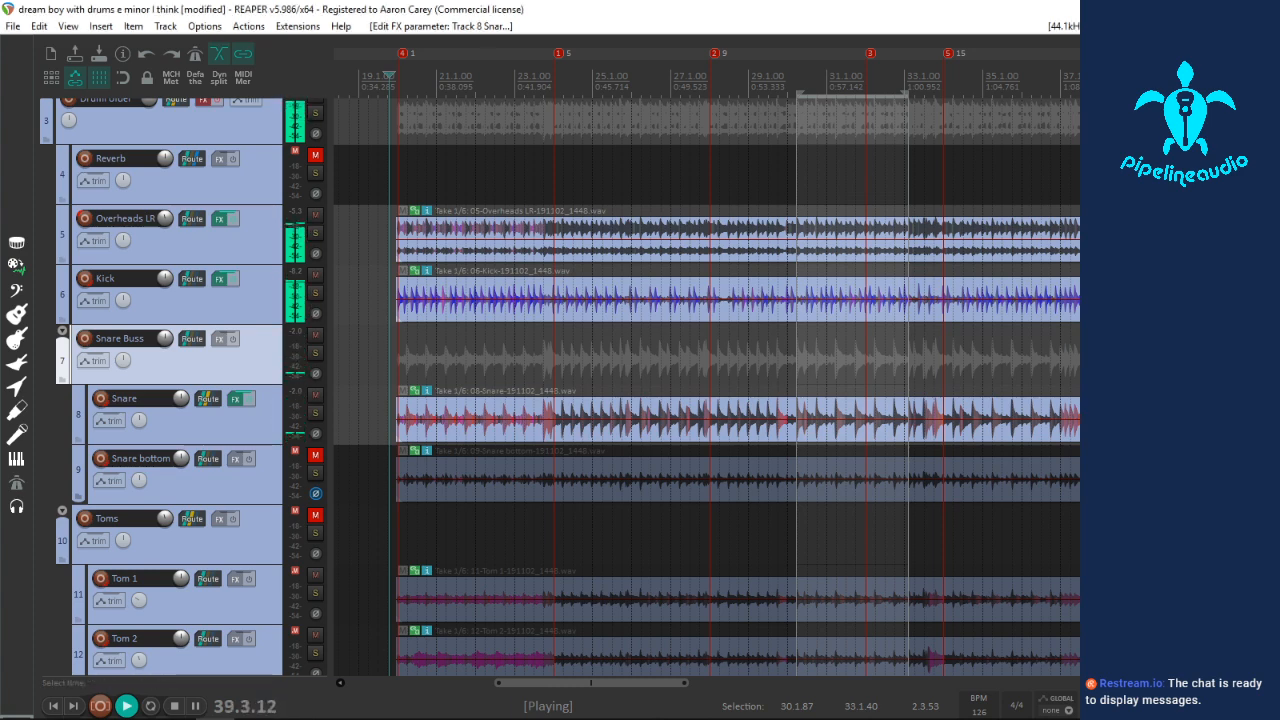
left_click(1104, 423)
scroll(1104, 423, "up", 4)
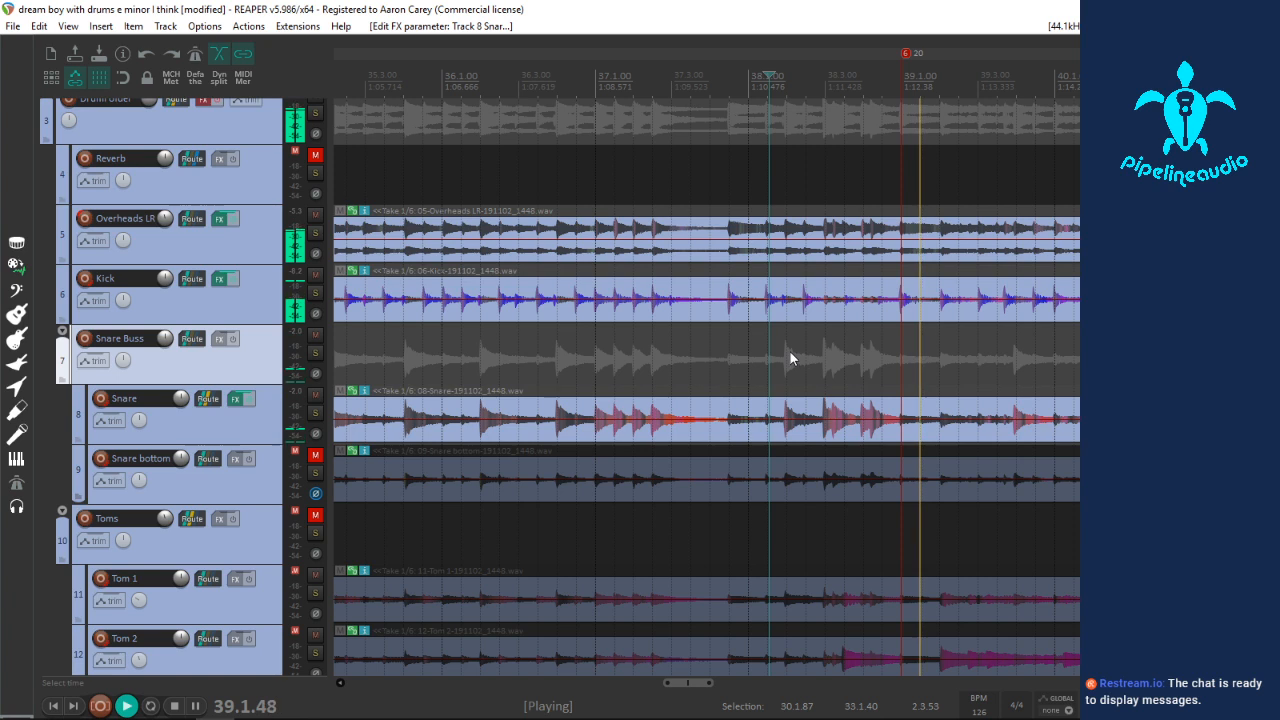
left_click(782, 349)
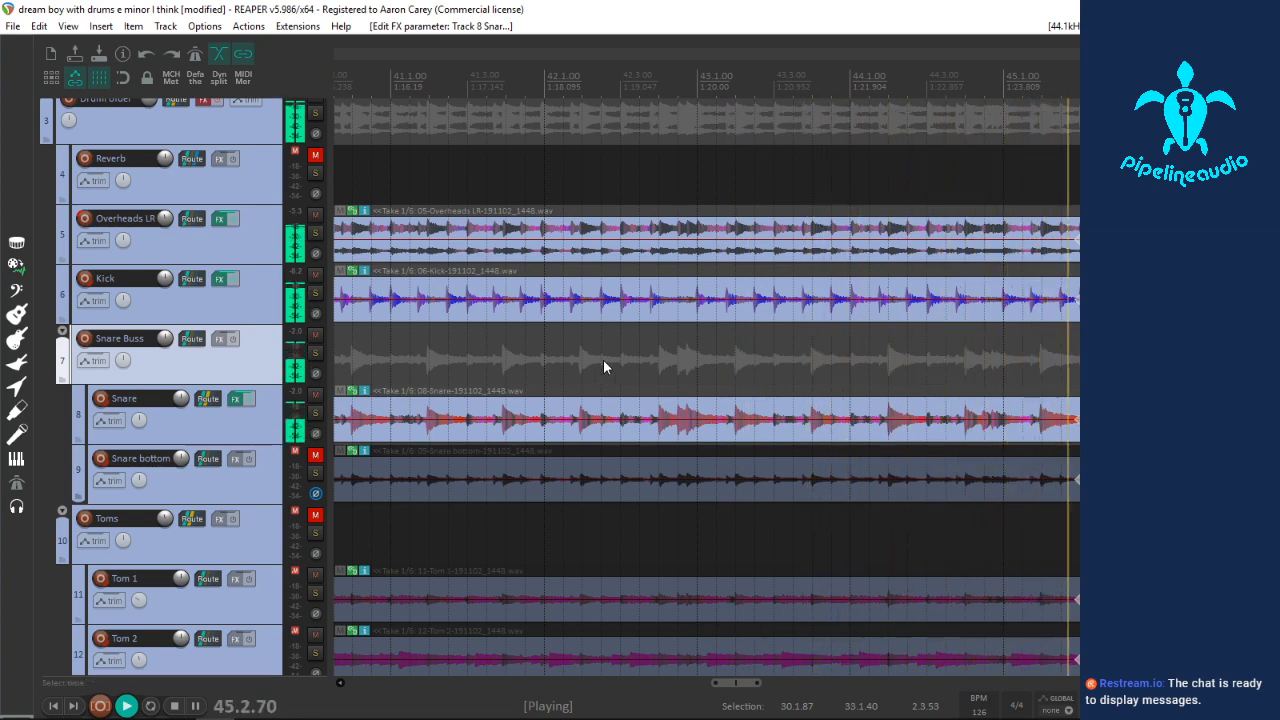
scroll(603, 359, "down", 3)
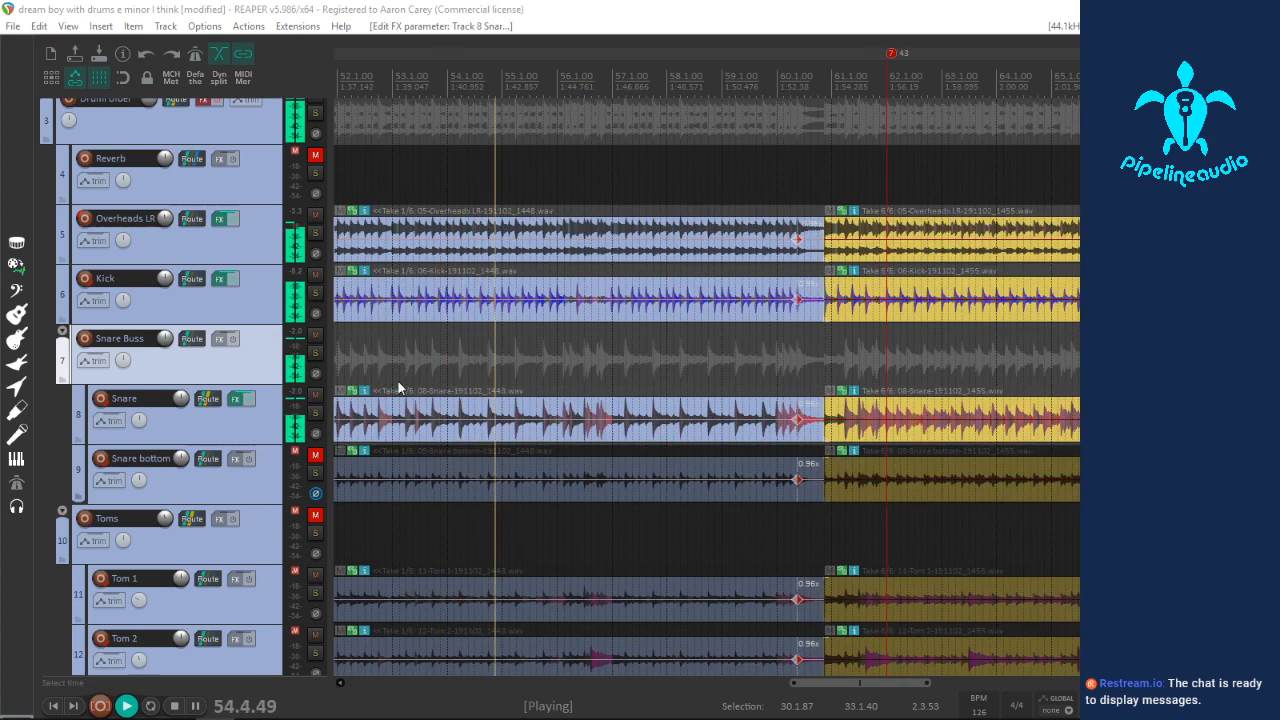
Step: Listen to the snare soloed and back in the full drum mix, including a replay from the start of the drums
left_click(315, 414)
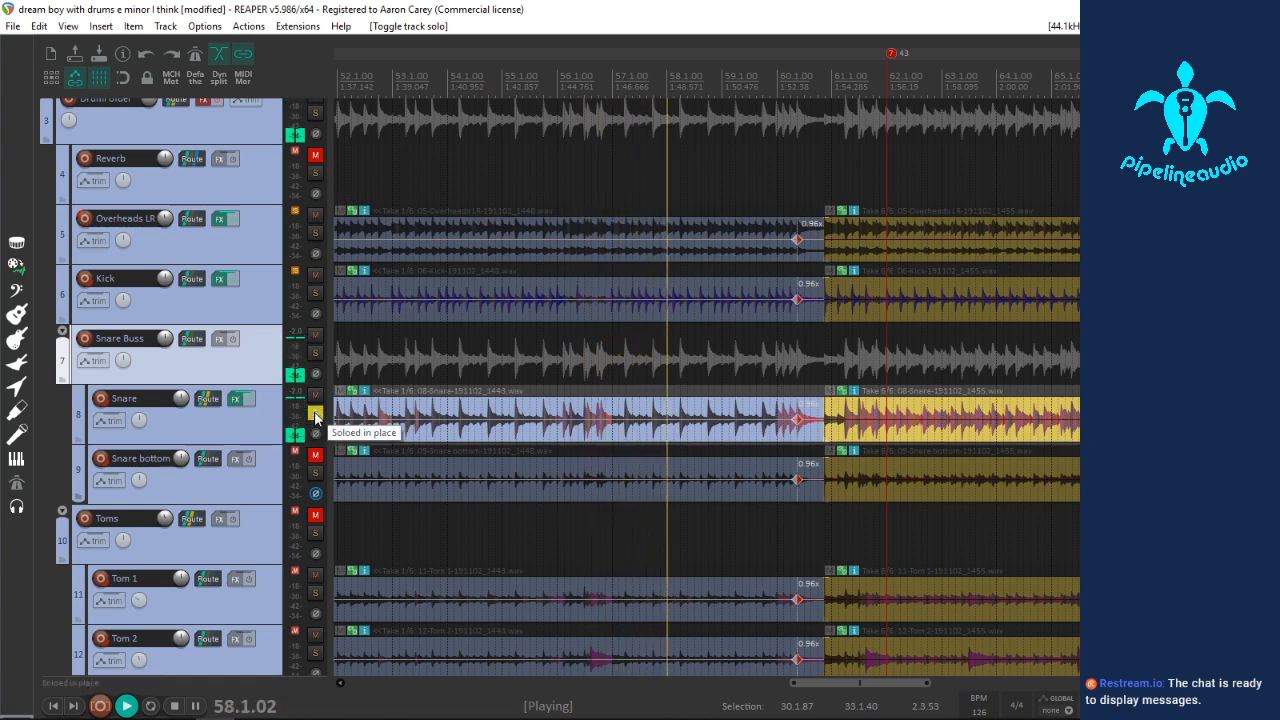
left_click(315, 414)
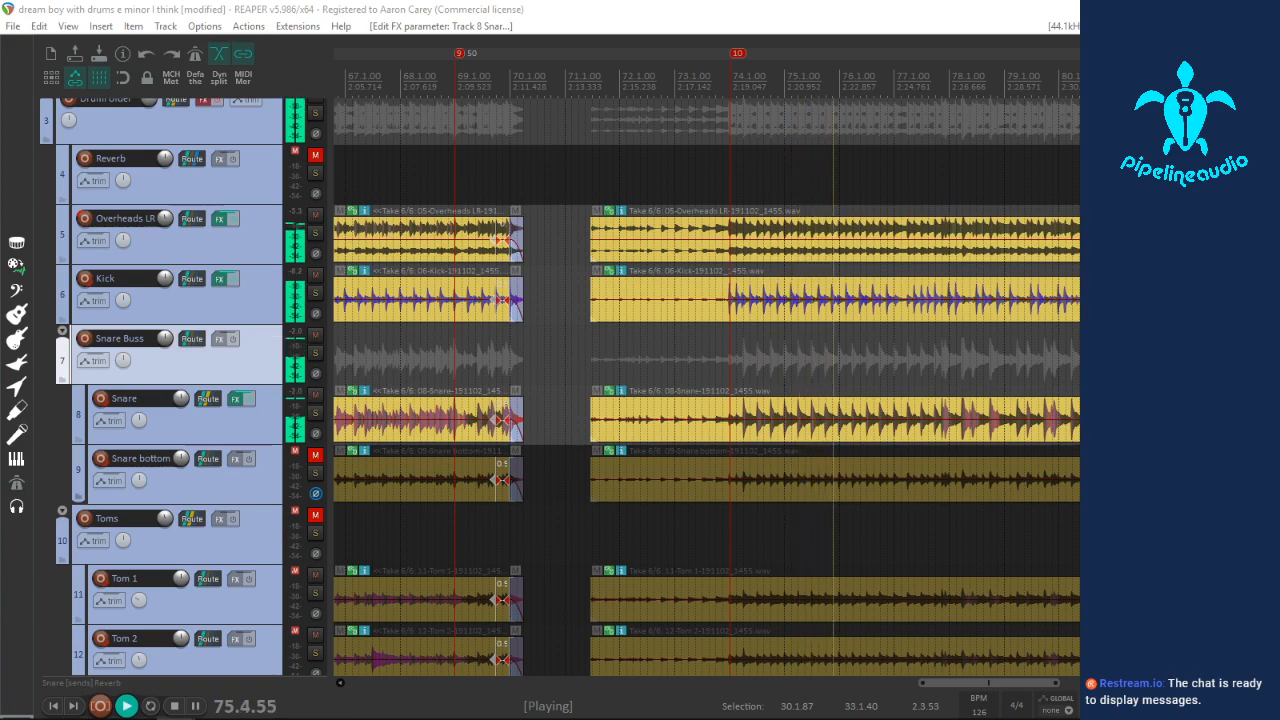
scroll(693, 418, "down", 8)
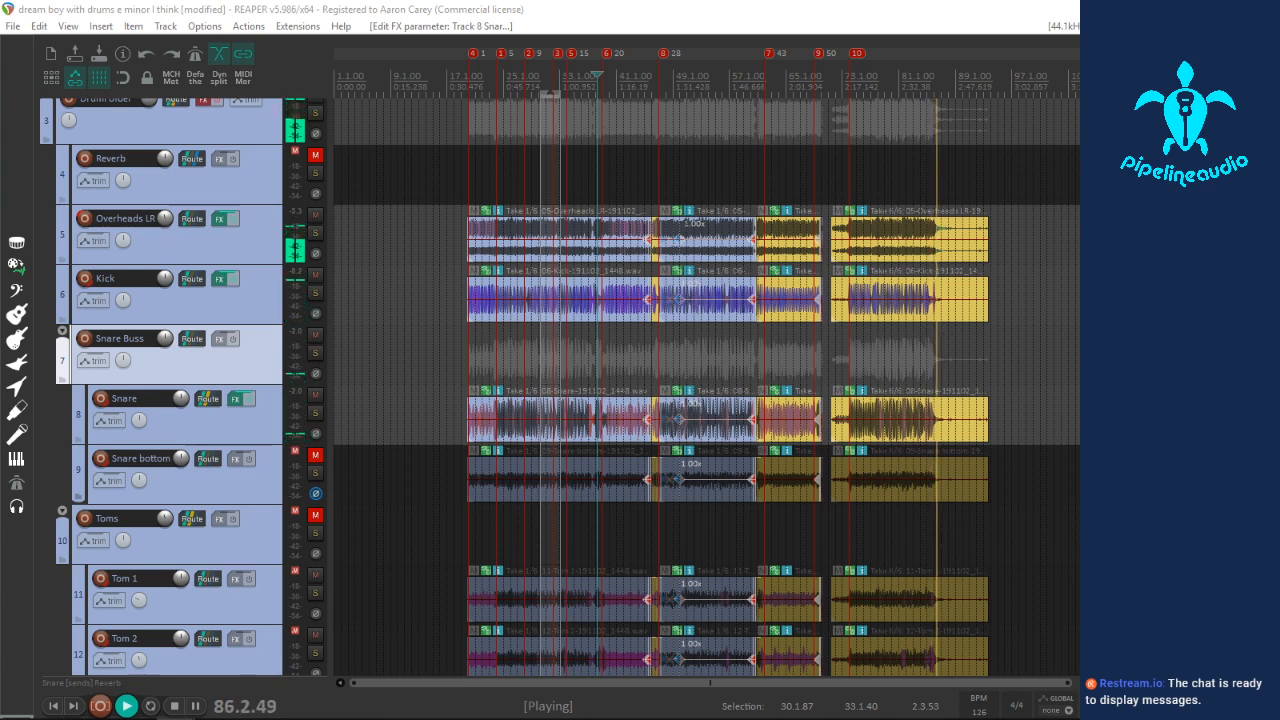
left_click(465, 162)
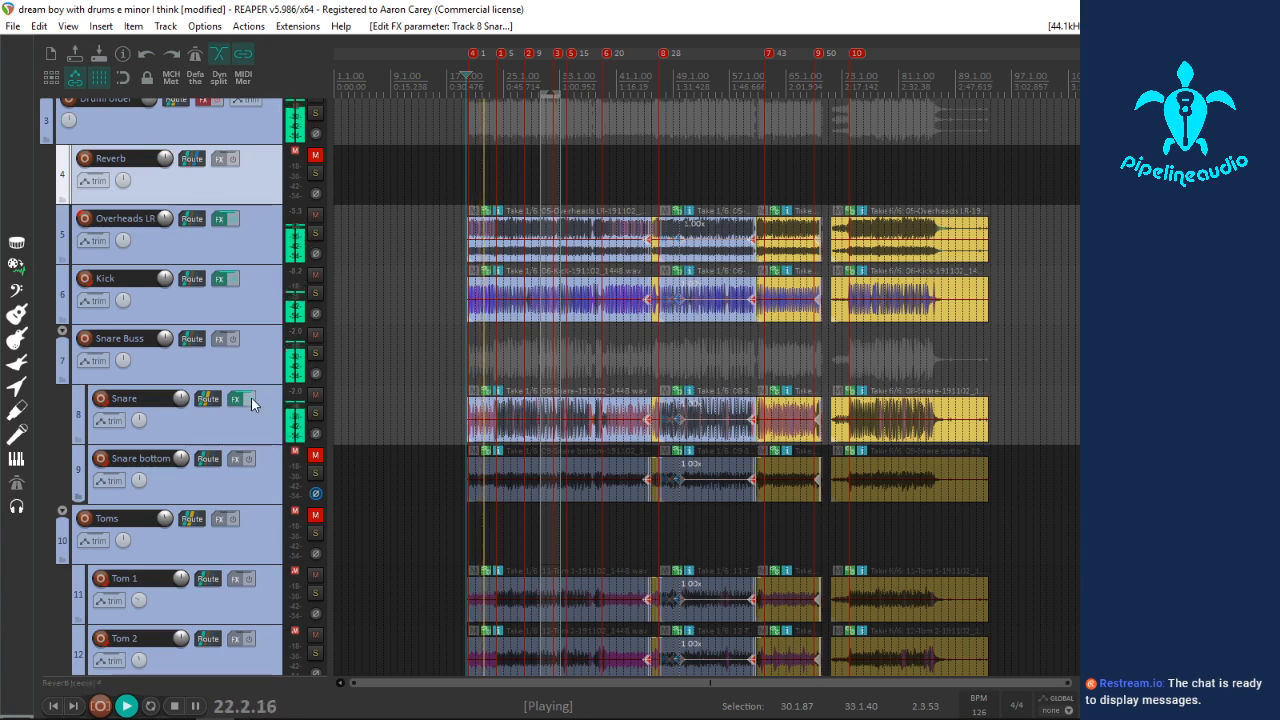
Step: Stop playback, unmute the Toms folder track and solo Tom 4
scroll(251, 397, "down", 2)
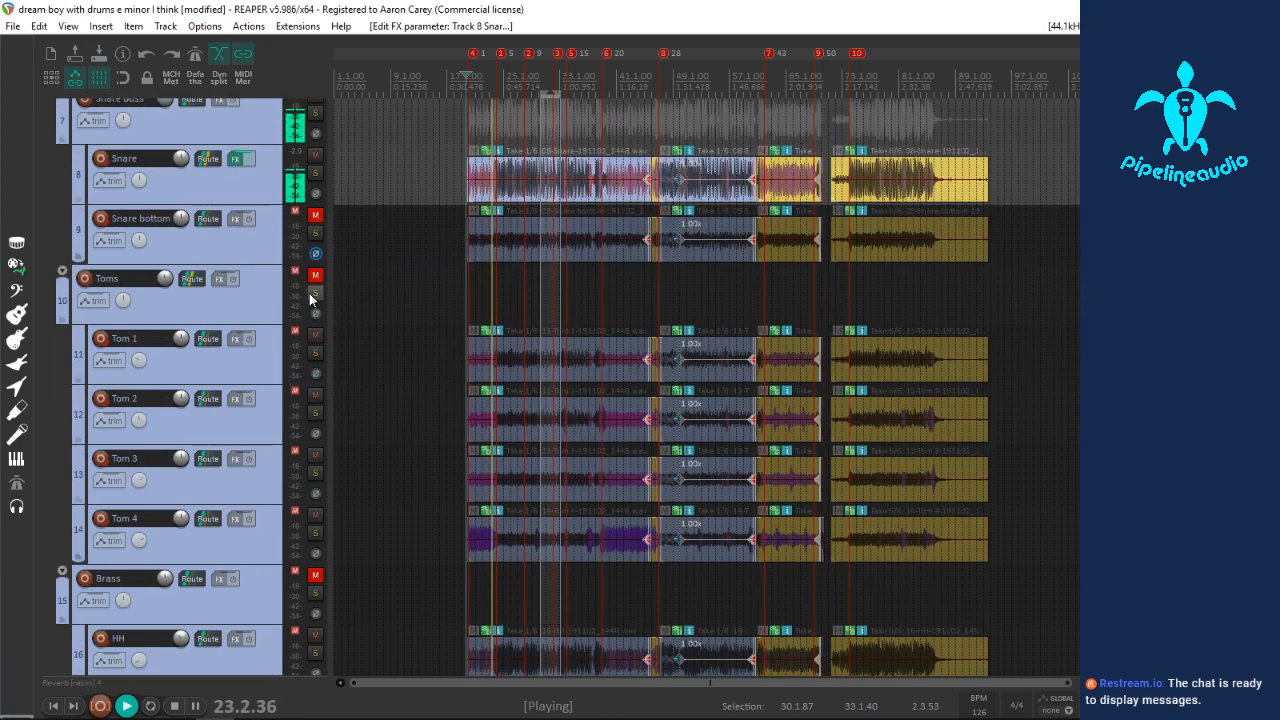
key("space")
left_click(313, 277)
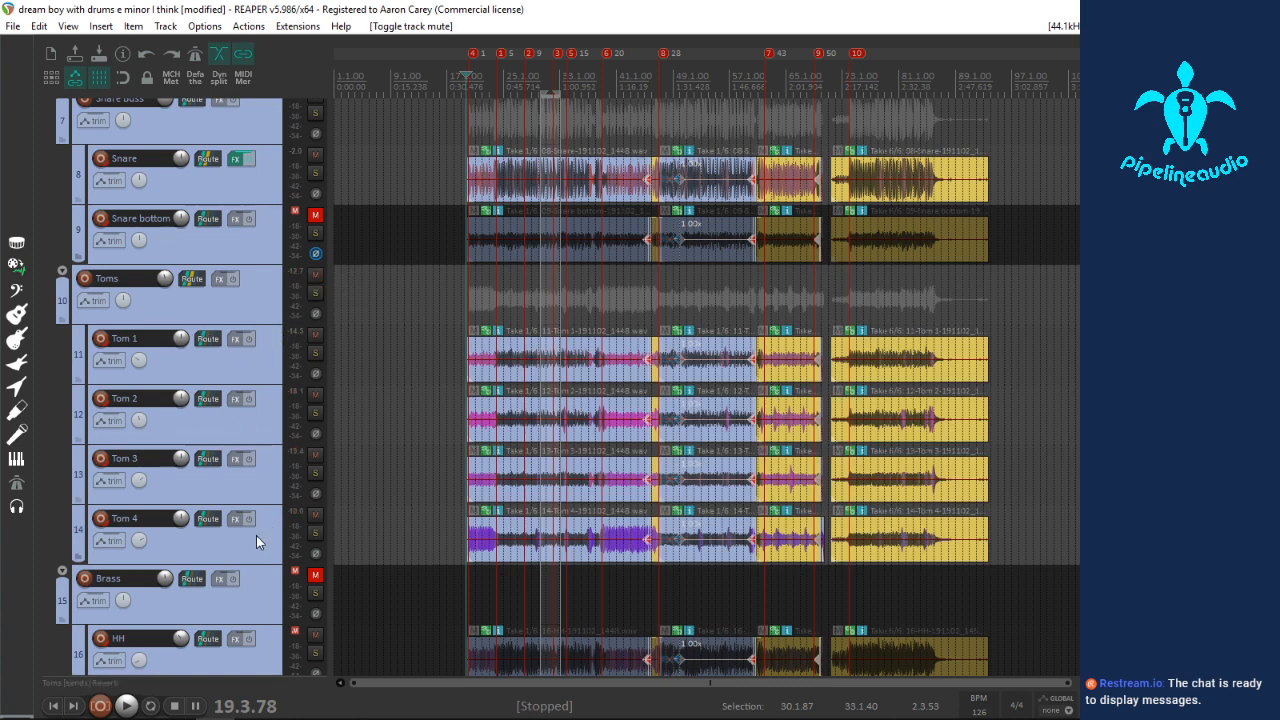
left_click(315, 533)
Step: Audition the soloed Tom 4 from the start of its recording just before bar 20
scroll(485, 567, "up", 3)
left_click(814, 555)
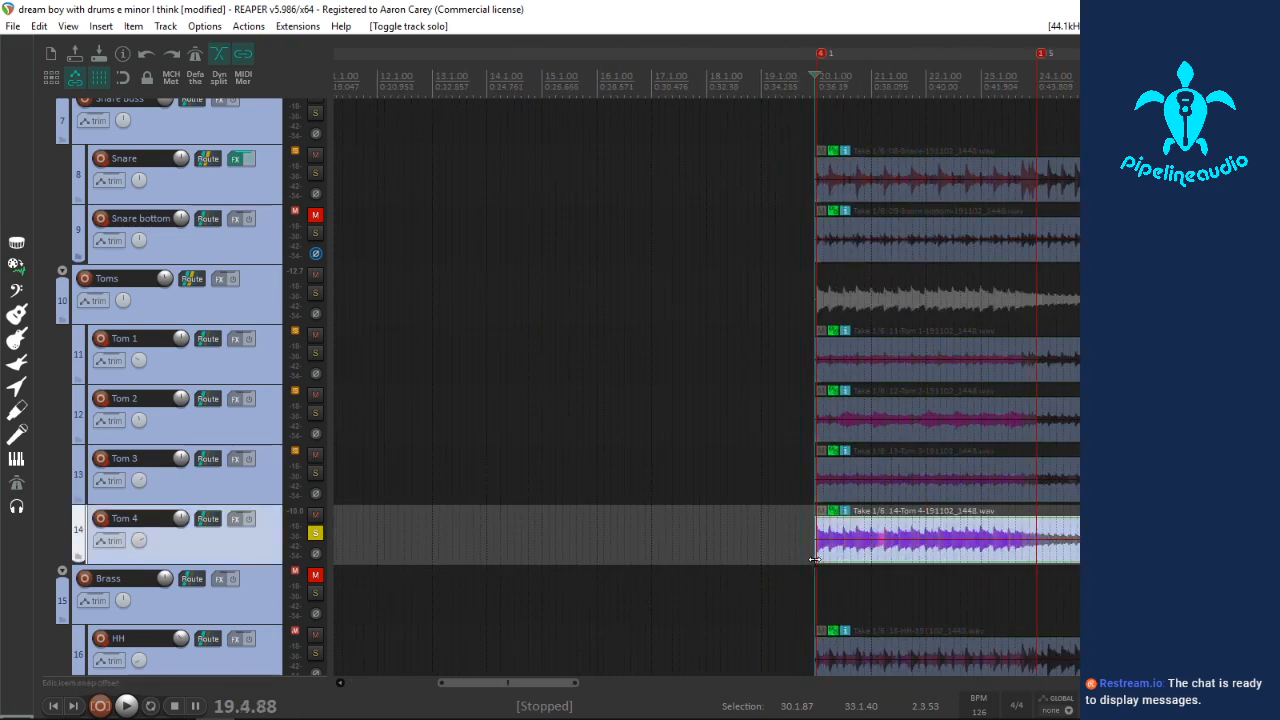
key("space")
scroll(814, 563, "up", 1)
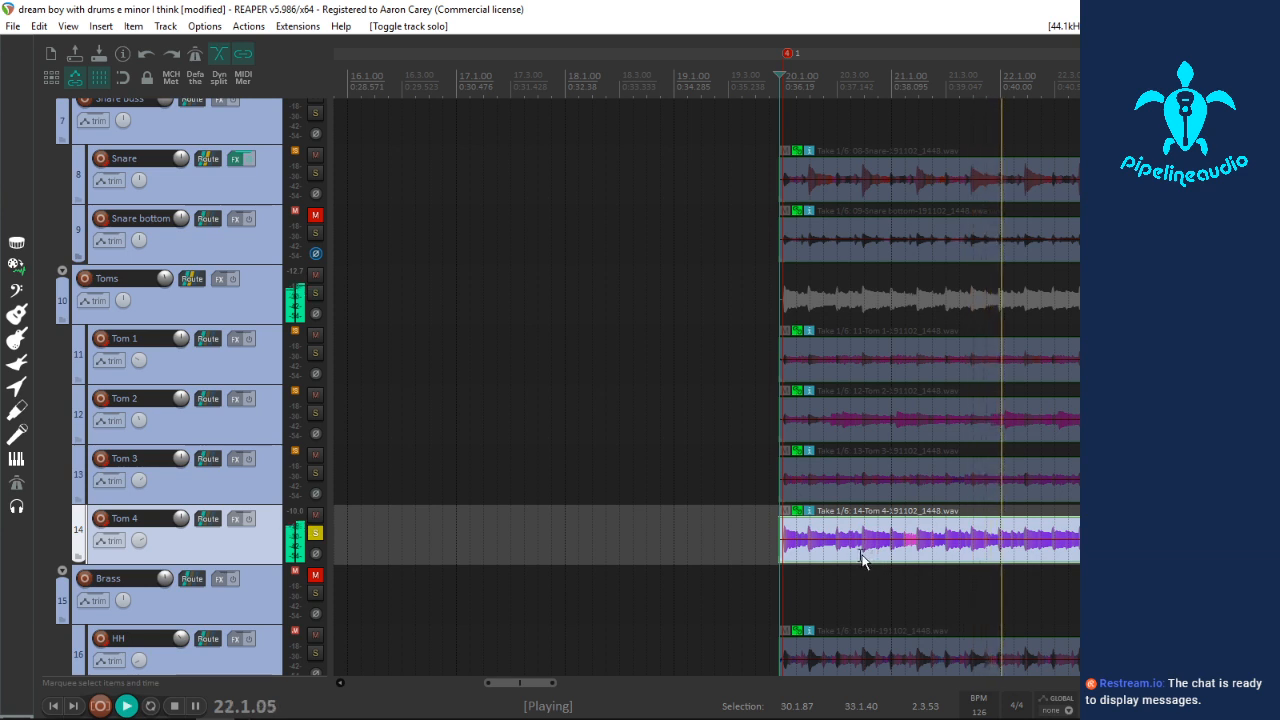
key("space")
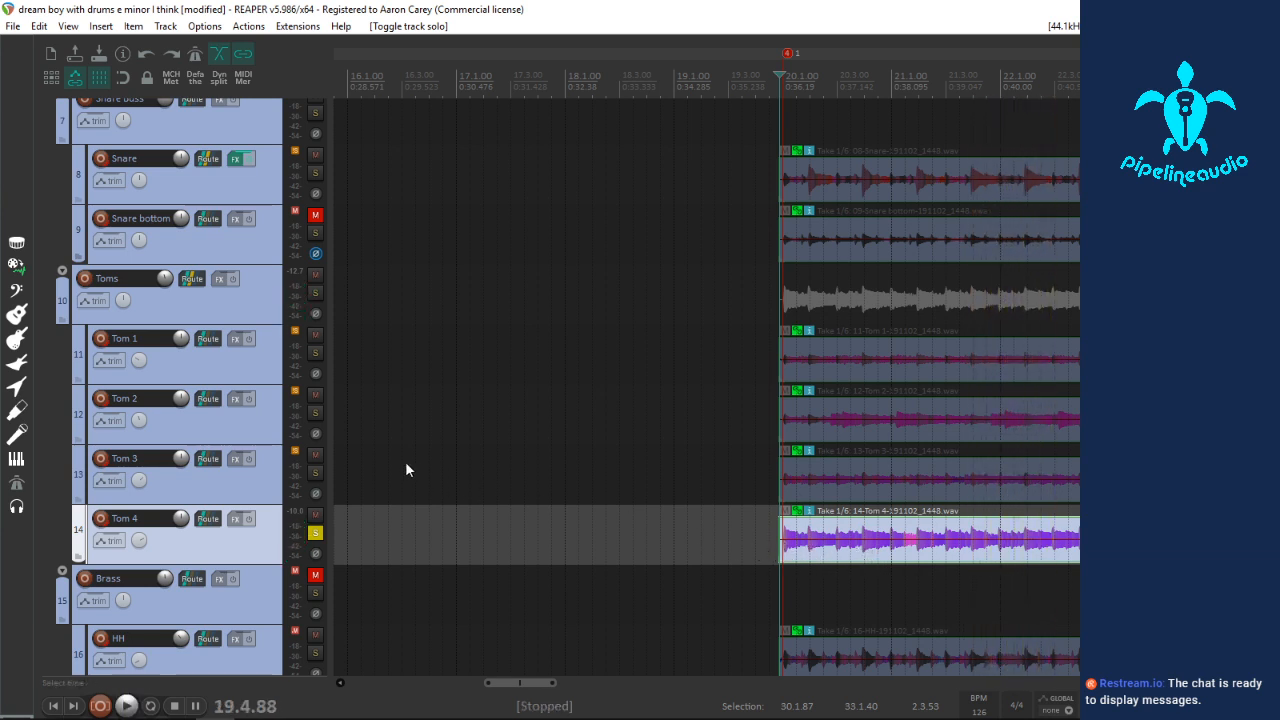
Step: Reset the Toms folder track's volume and listen to Tom 4 through its opening pattern and into bar 24
double_click(167, 279)
mouse_move(181, 341)
scroll(1012, 592, "up", 6)
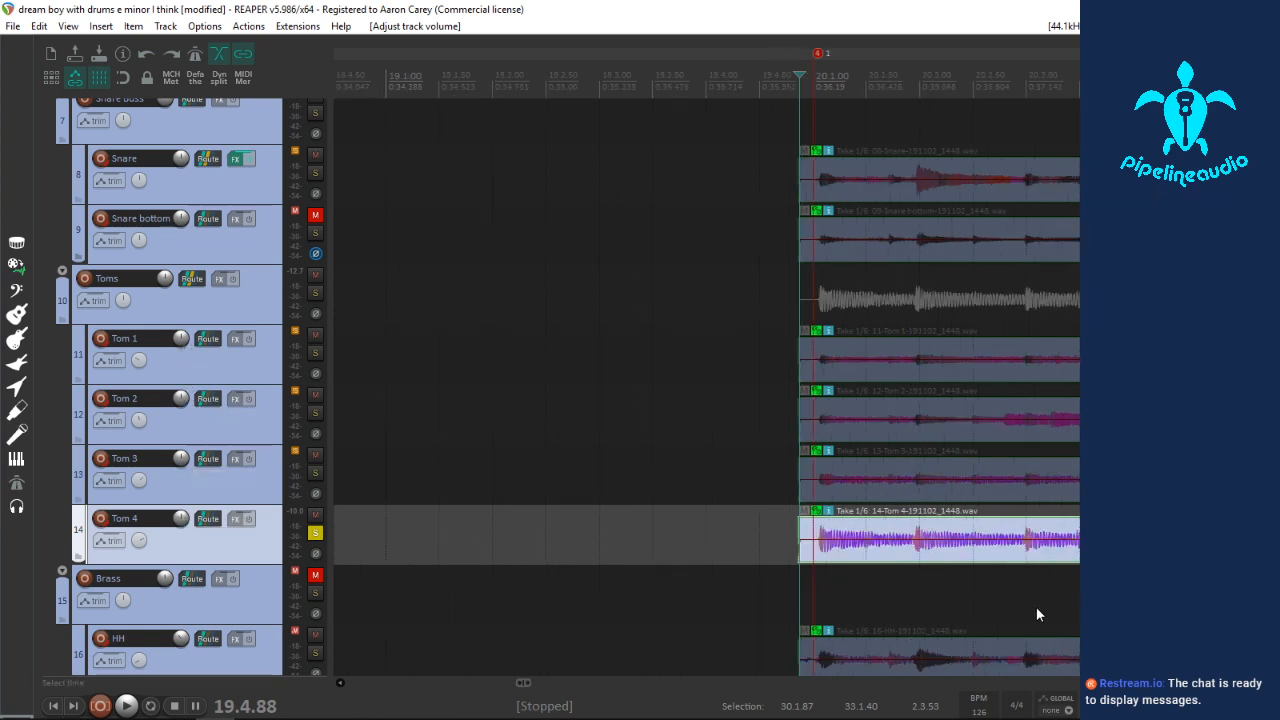
key("space")
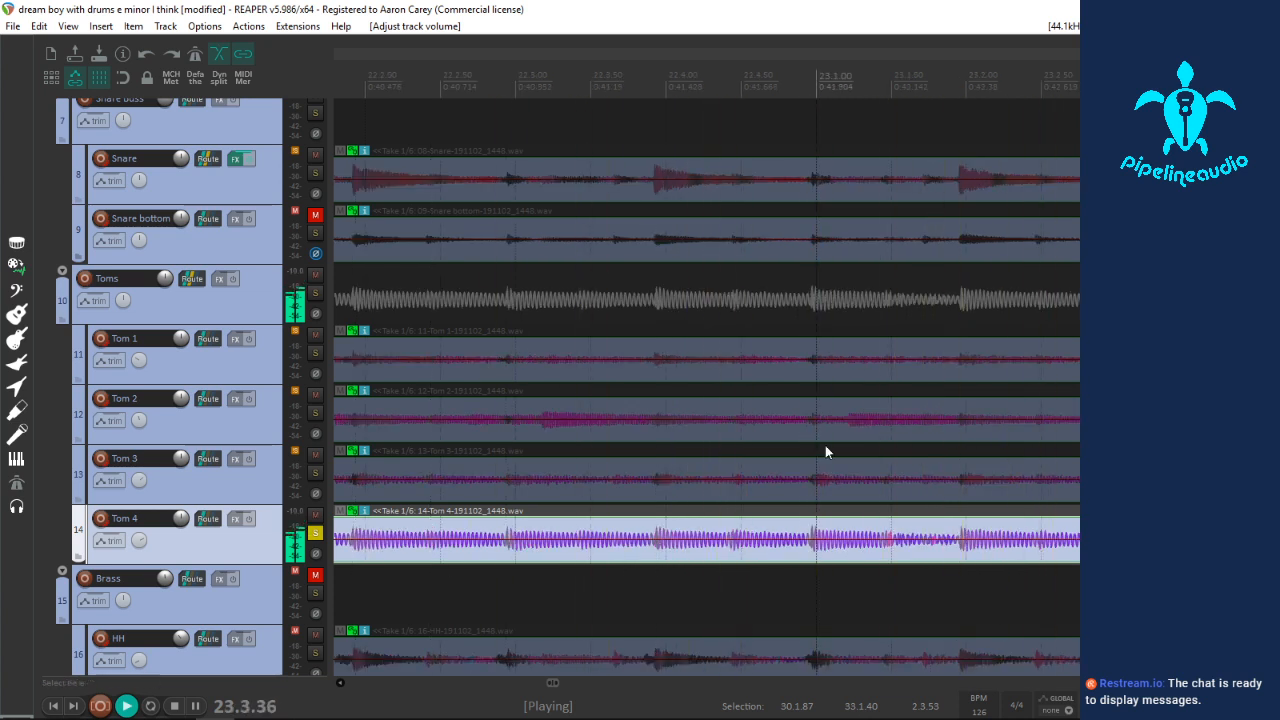
scroll(925, 515, "down", 1)
scroll(925, 515, "down", 7)
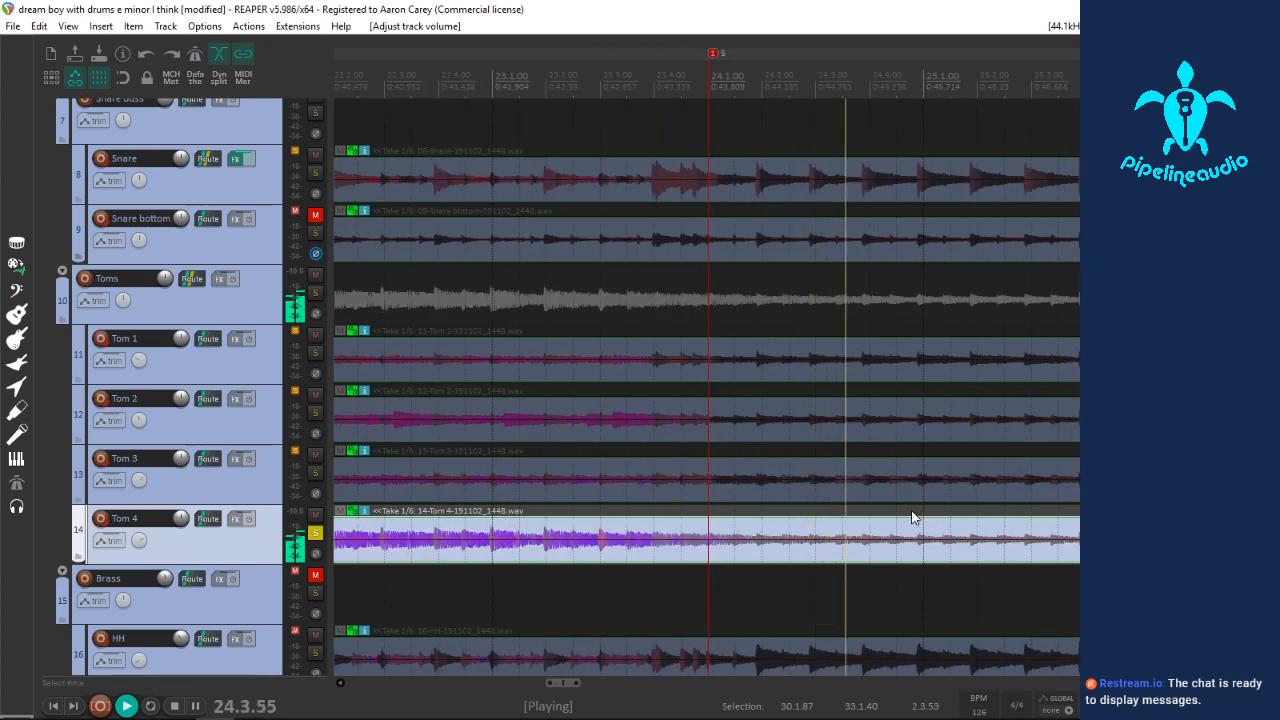
key("space")
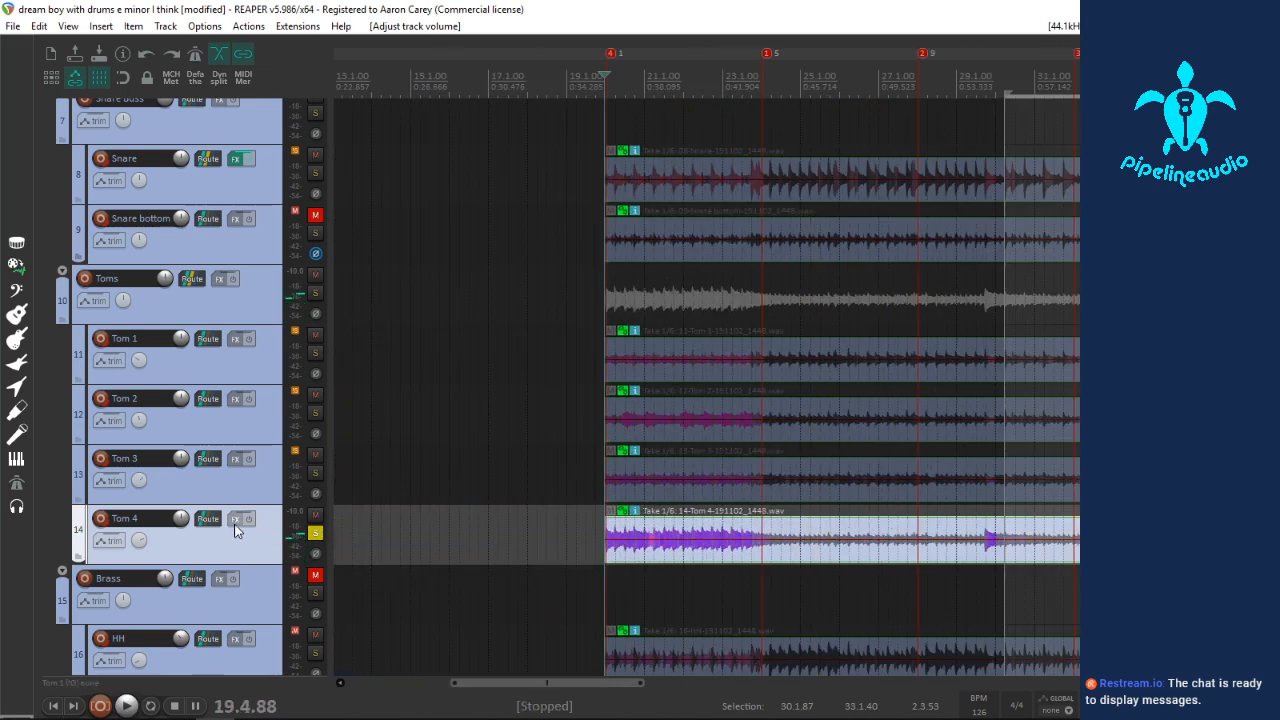
Step: Add the Multi Band Gate (aixdsp) plugin to the Tom 4 track
left_click(236, 519)
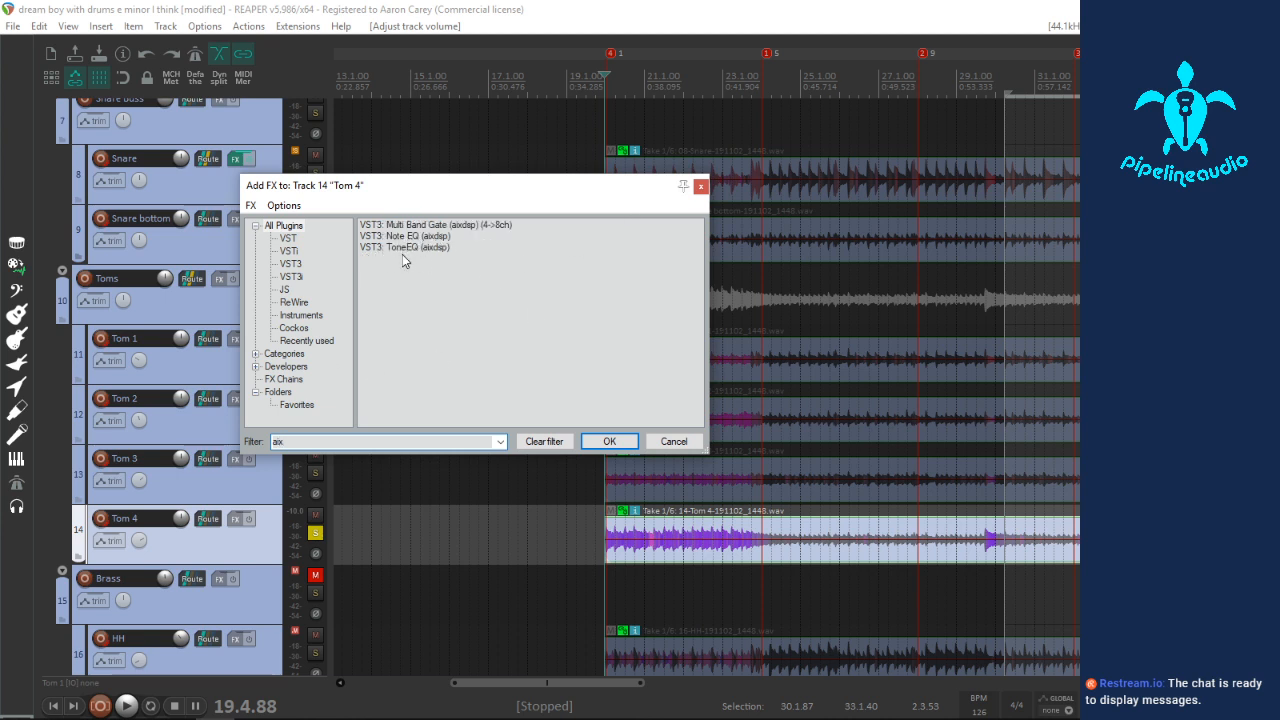
double_click(397, 226)
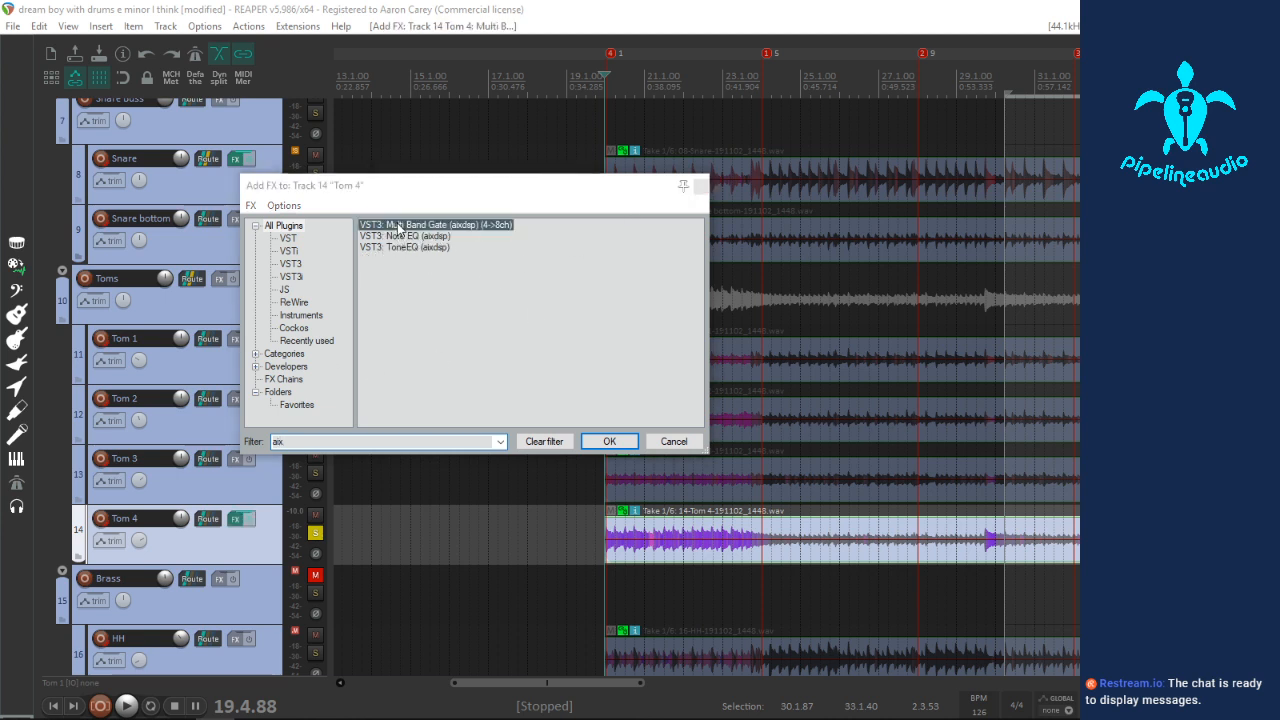
Step: Locate the isolated Tom 4 hit near bar 29.3 and play a time selection around it from 29.3.42 to 32.1.60
key("space")
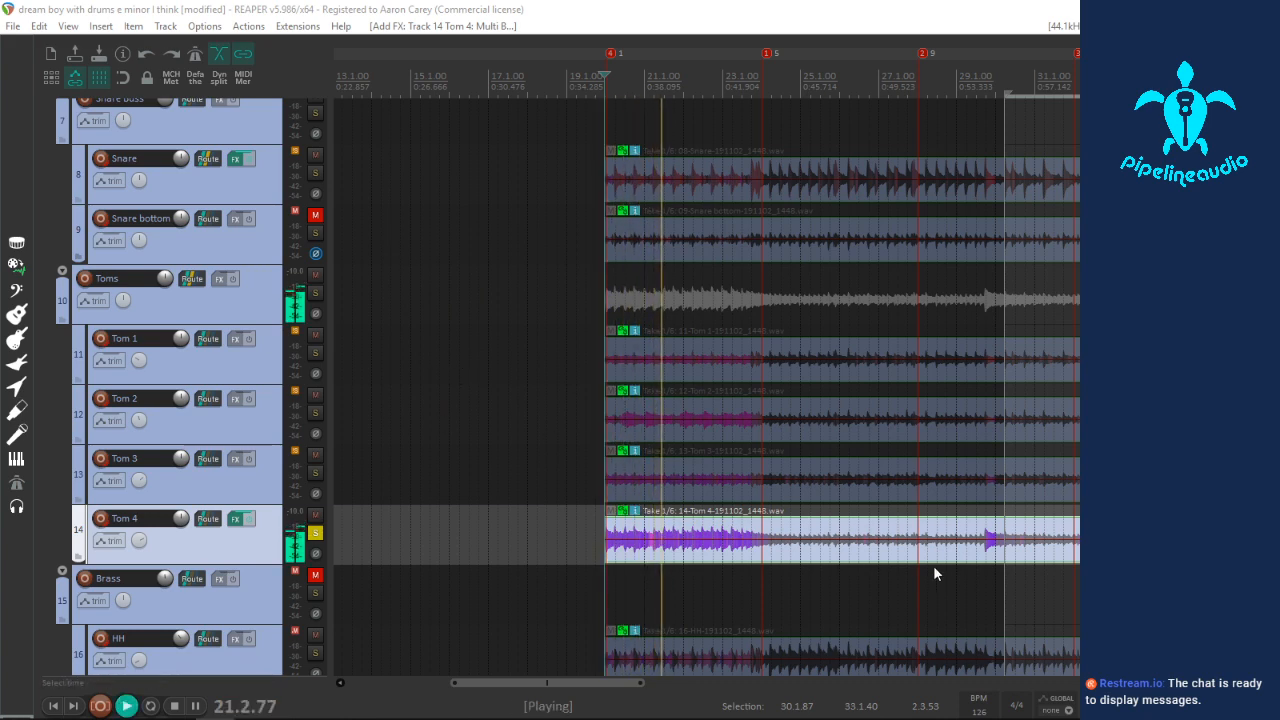
left_click(973, 570)
scroll(947, 573, "up", 3)
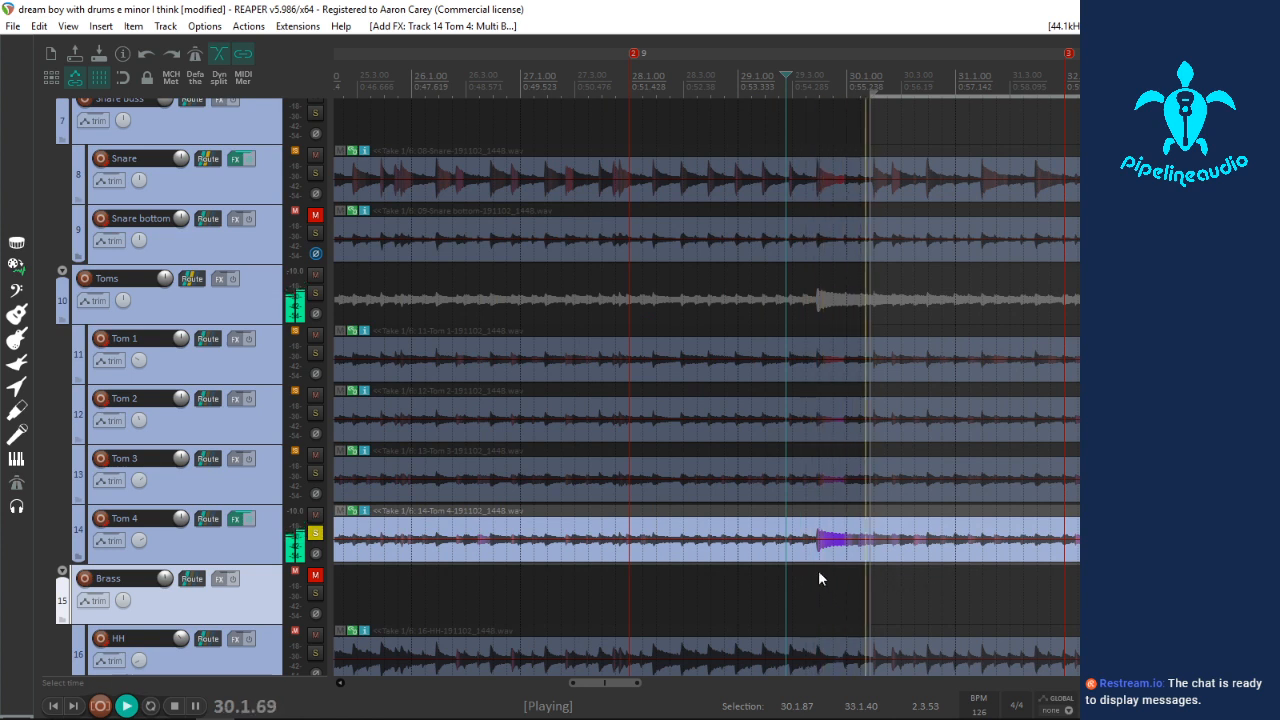
key("space")
key("space")
key("space")
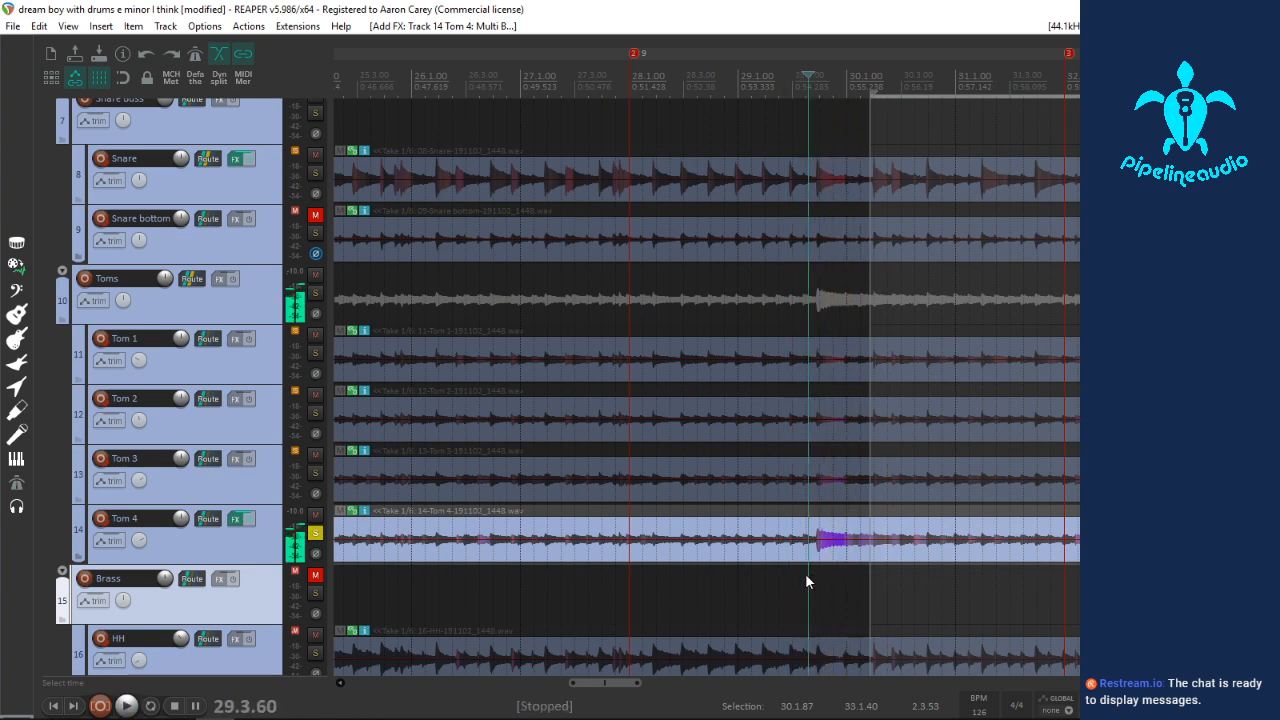
left_click_drag(805, 573, 1077, 581)
key("space")
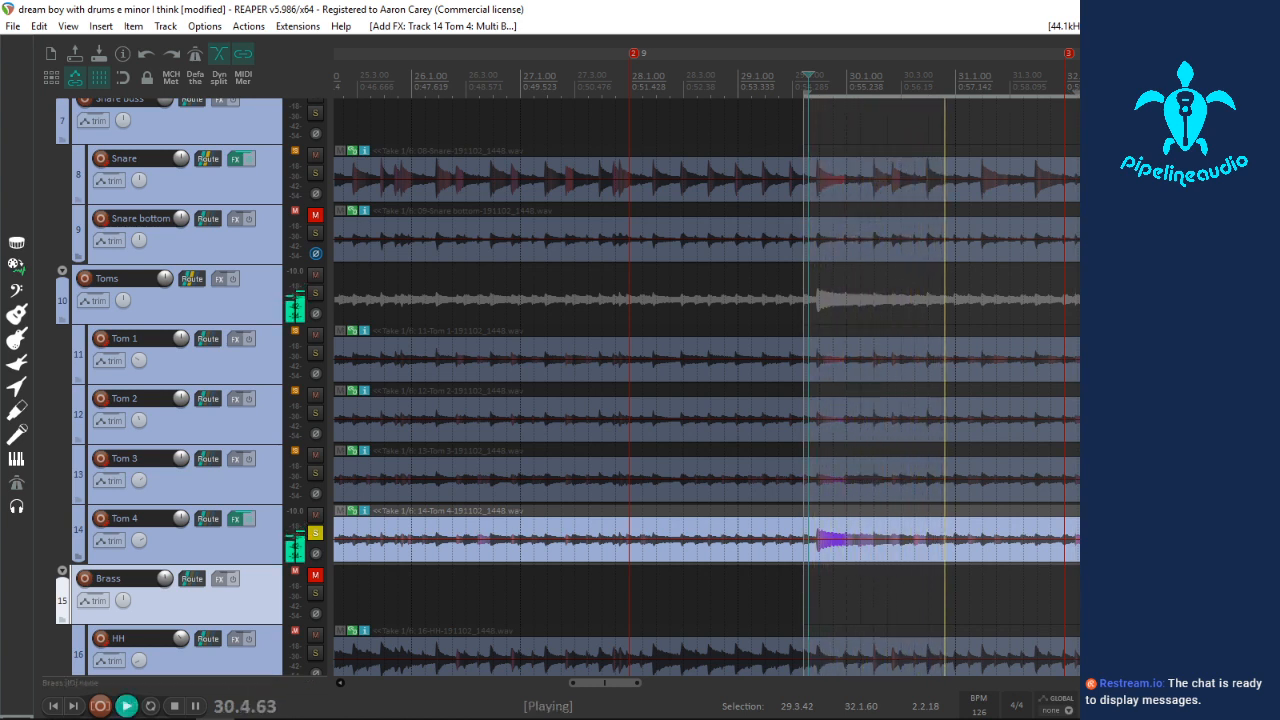
Step: Replay the selected Tom 4 hit repeatedly to audition the multiband gate
key("space")
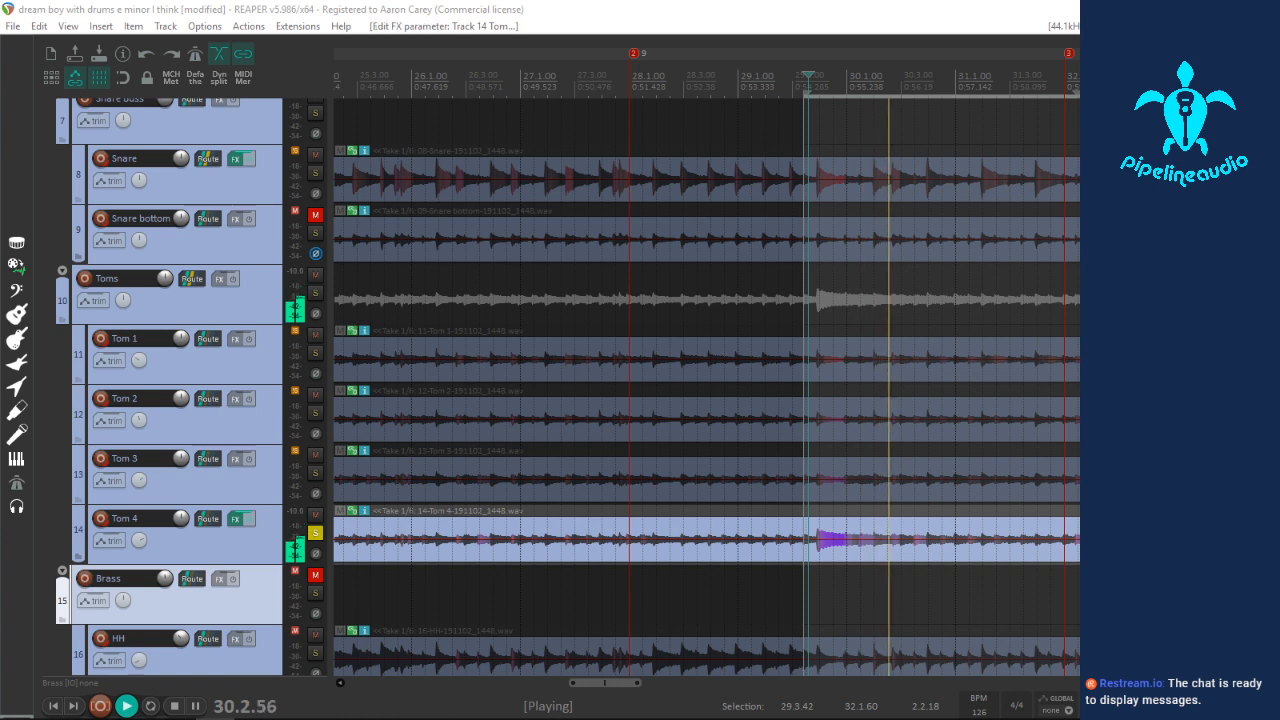
key("space")
key("space")
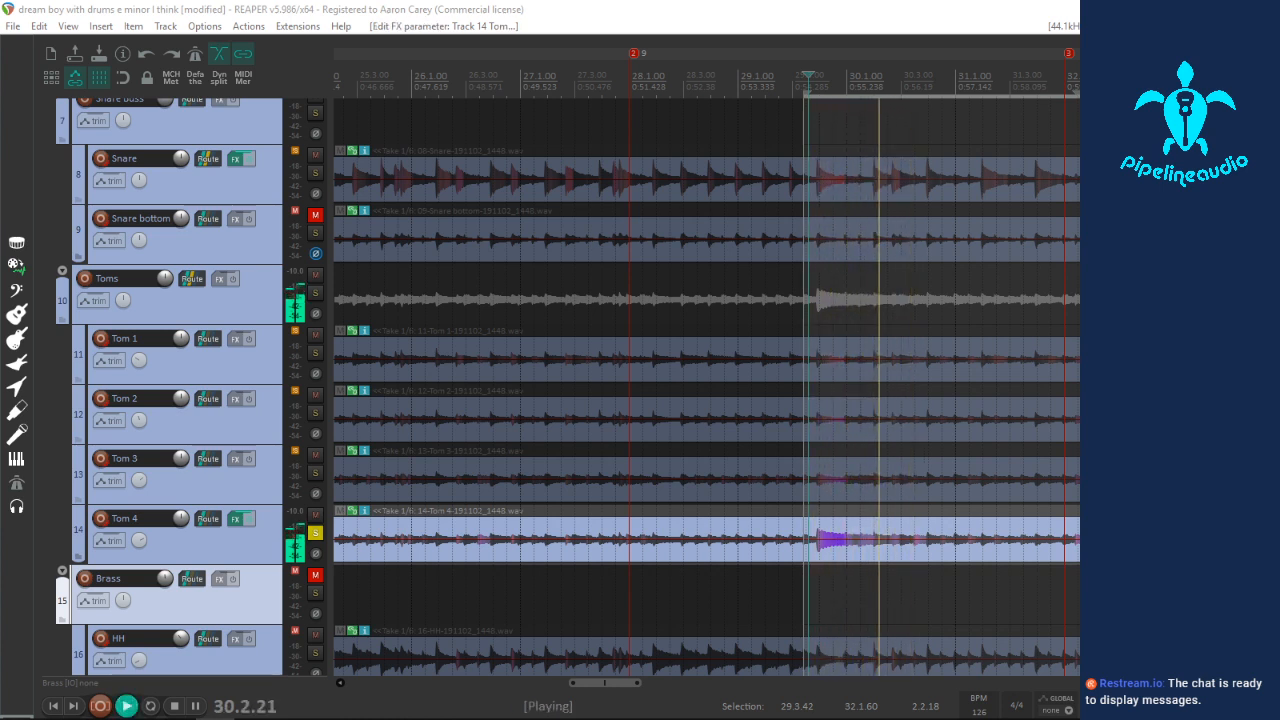
key("space")
key("space")
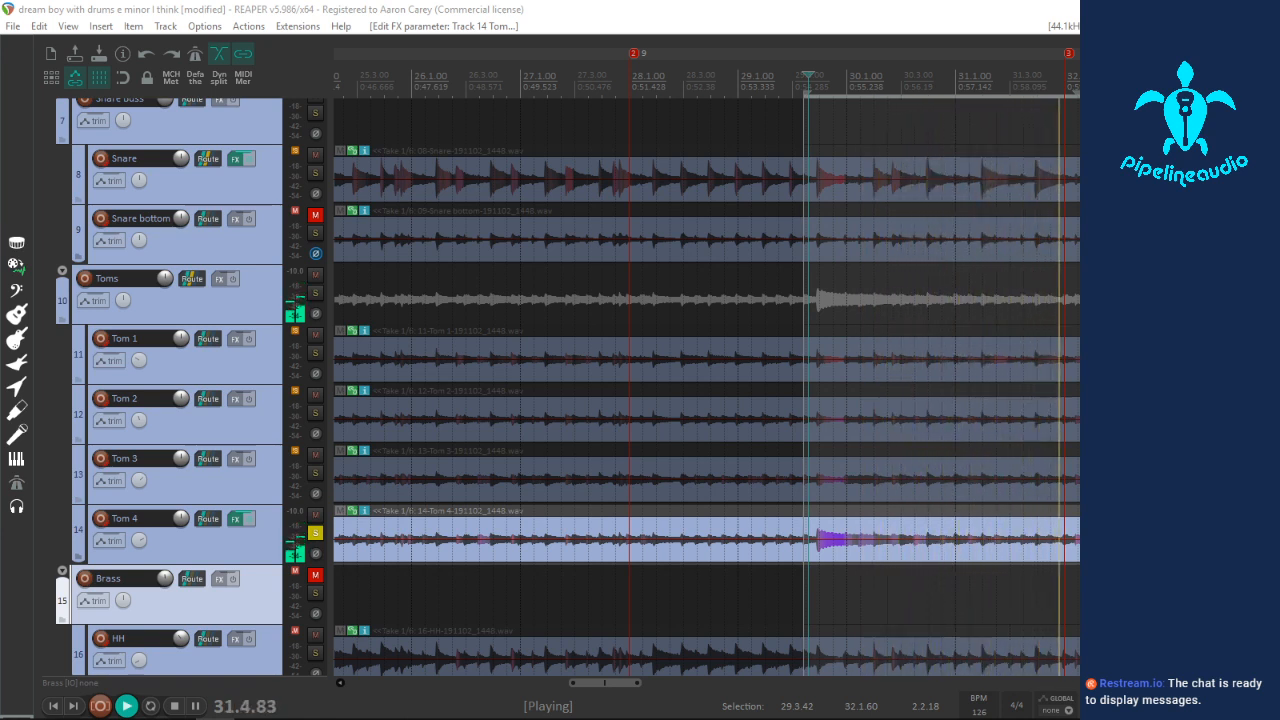
Step: Keep restarting playback at 29.3.60 to judge how the gate treats the attack and decay of the Tom 4 hit
key("space")
key("space")
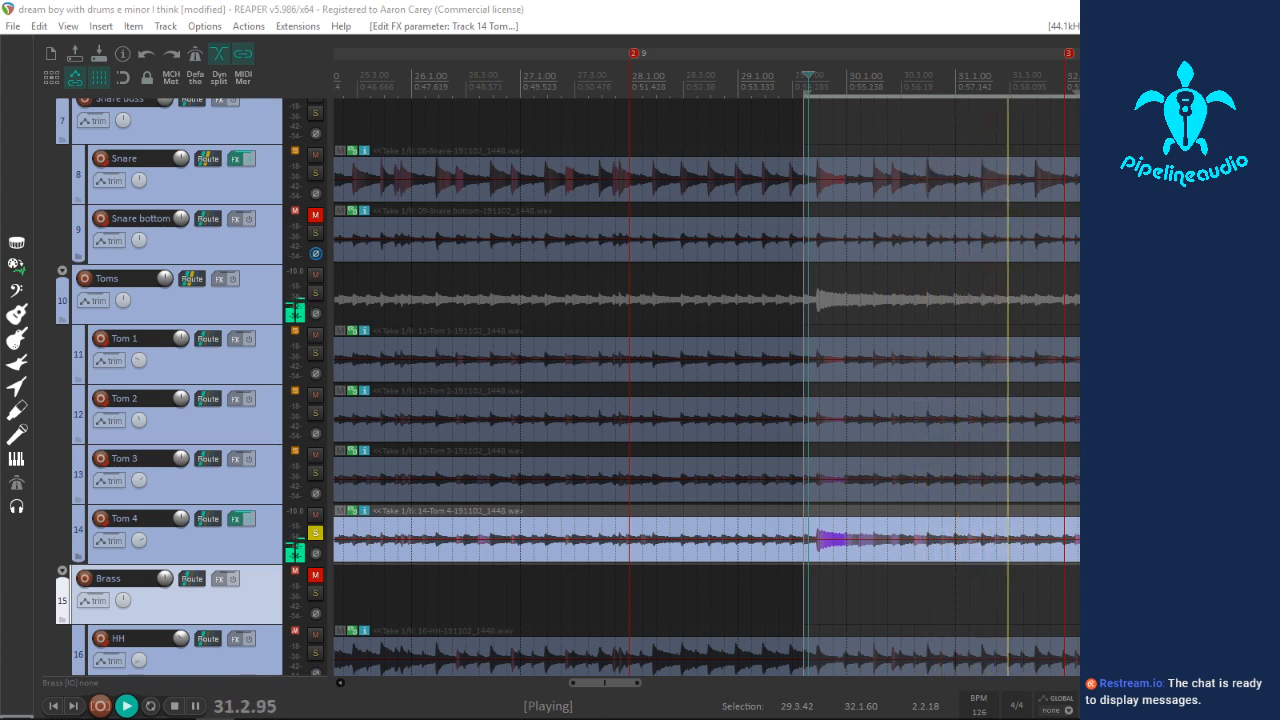
key("space")
key("space")
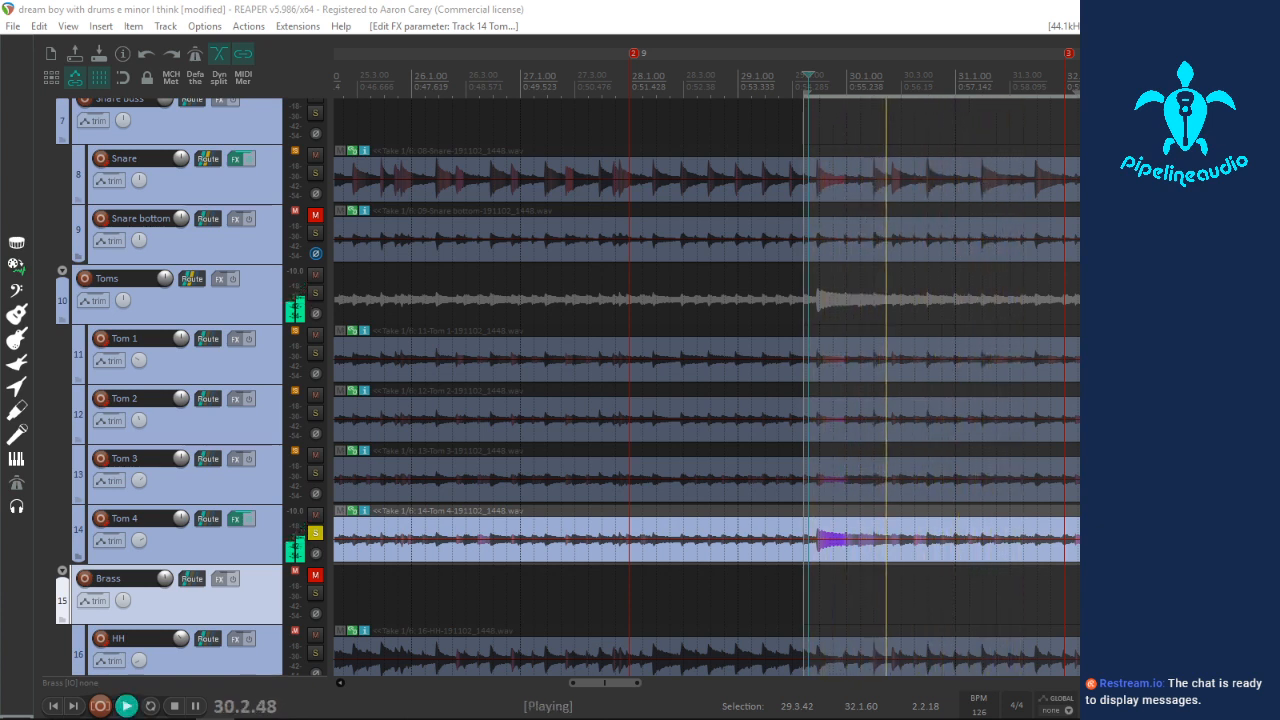
key("space")
key("space")
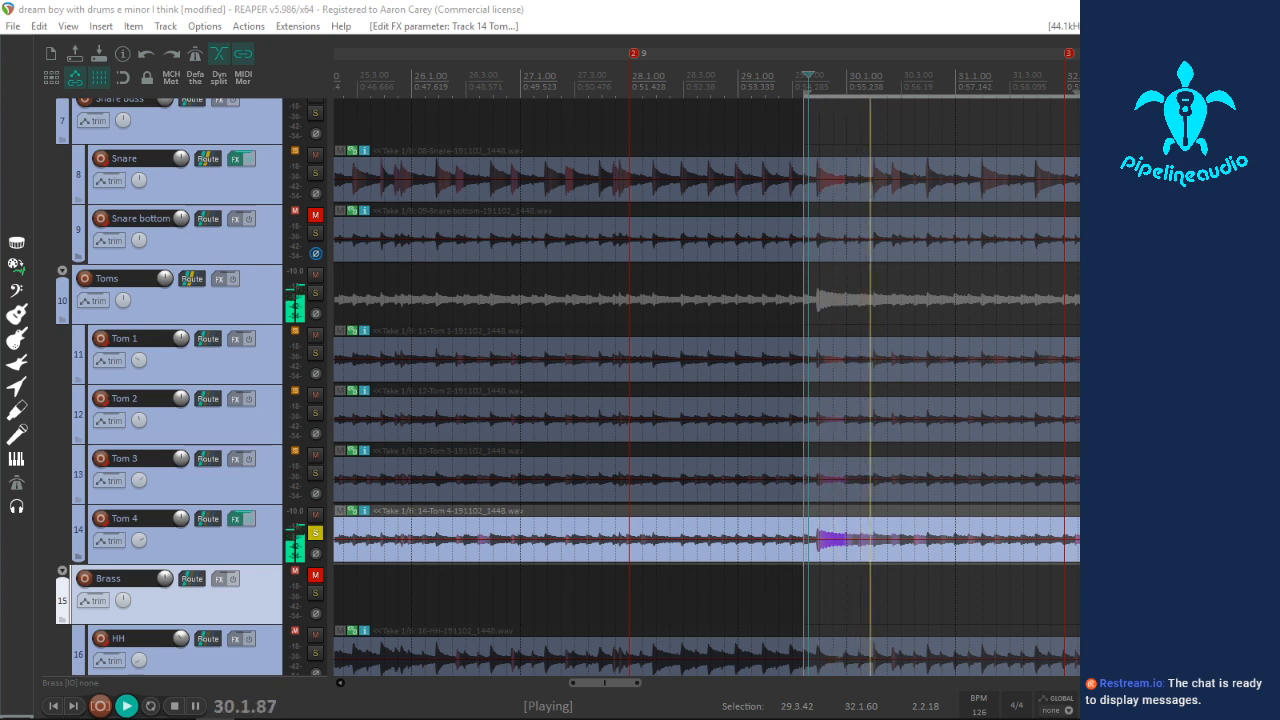
key("space")
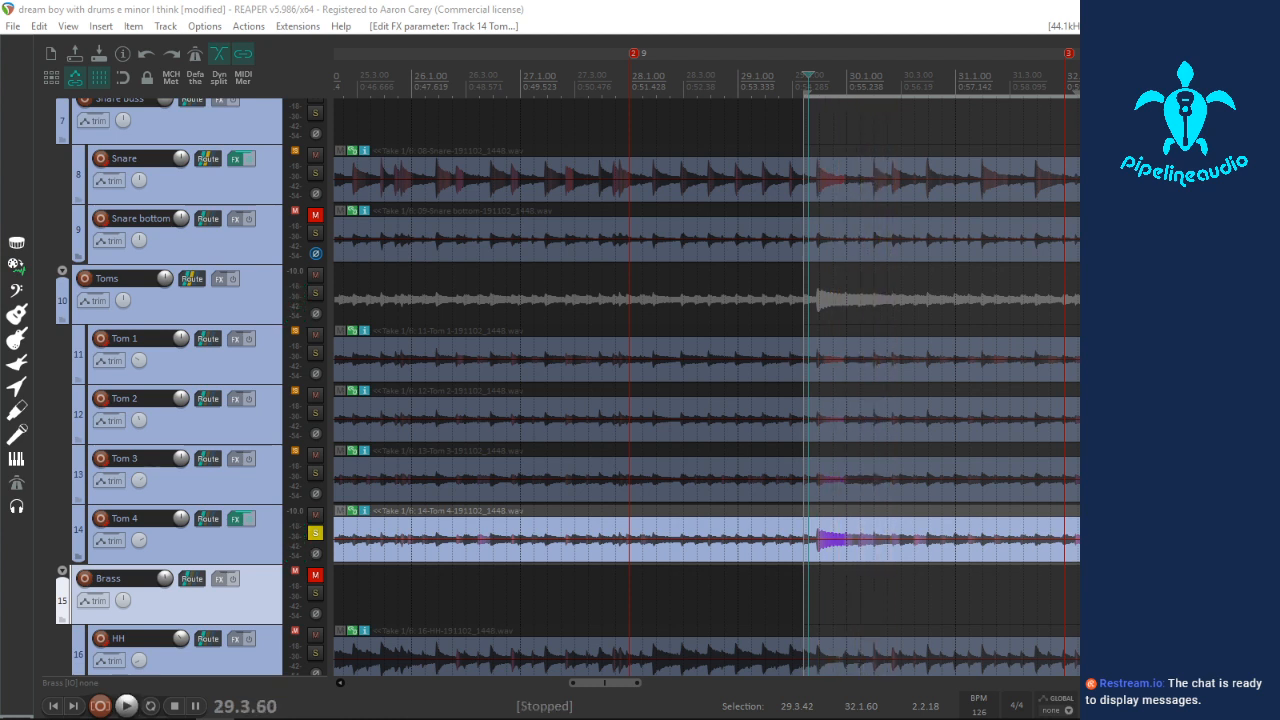
key("space")
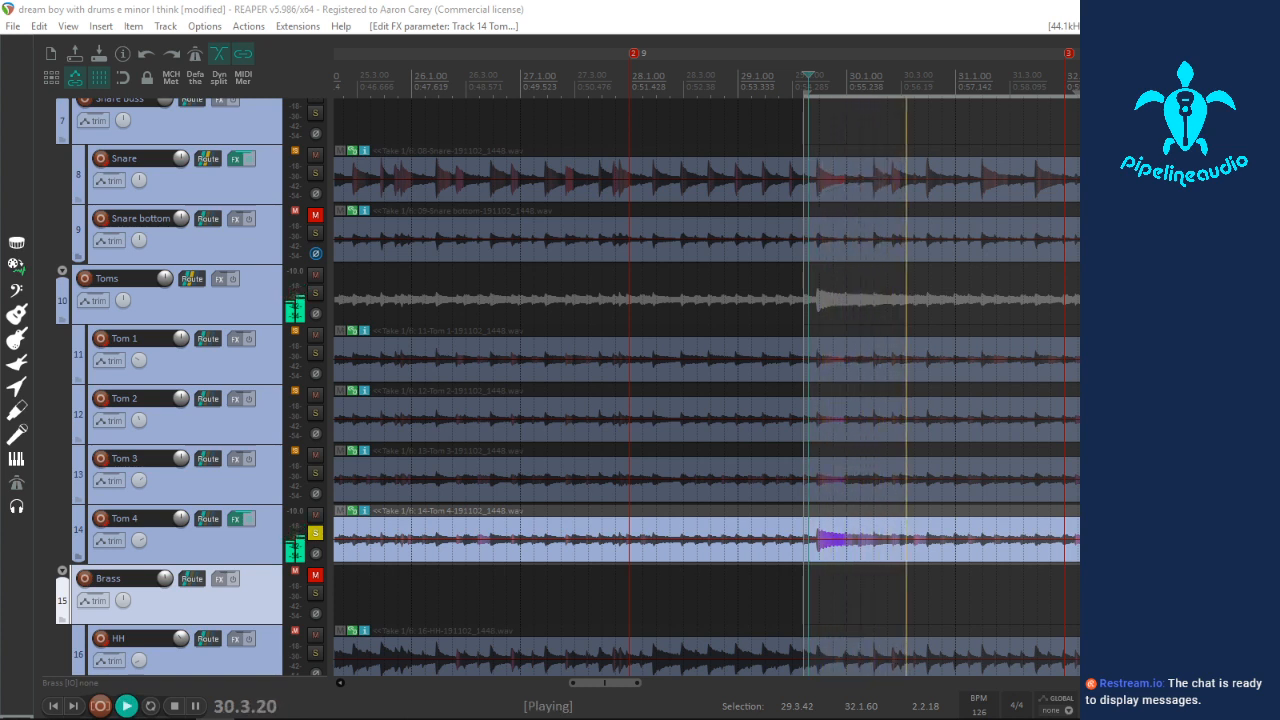
key("space")
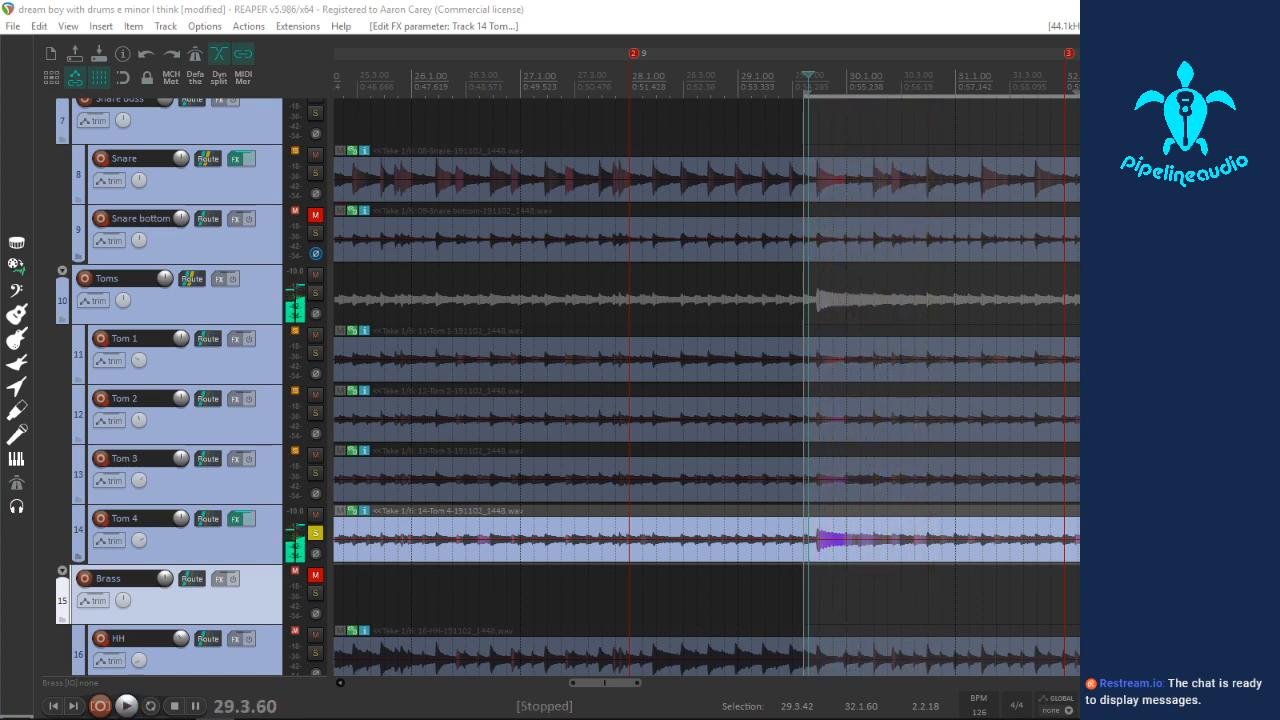
key("space")
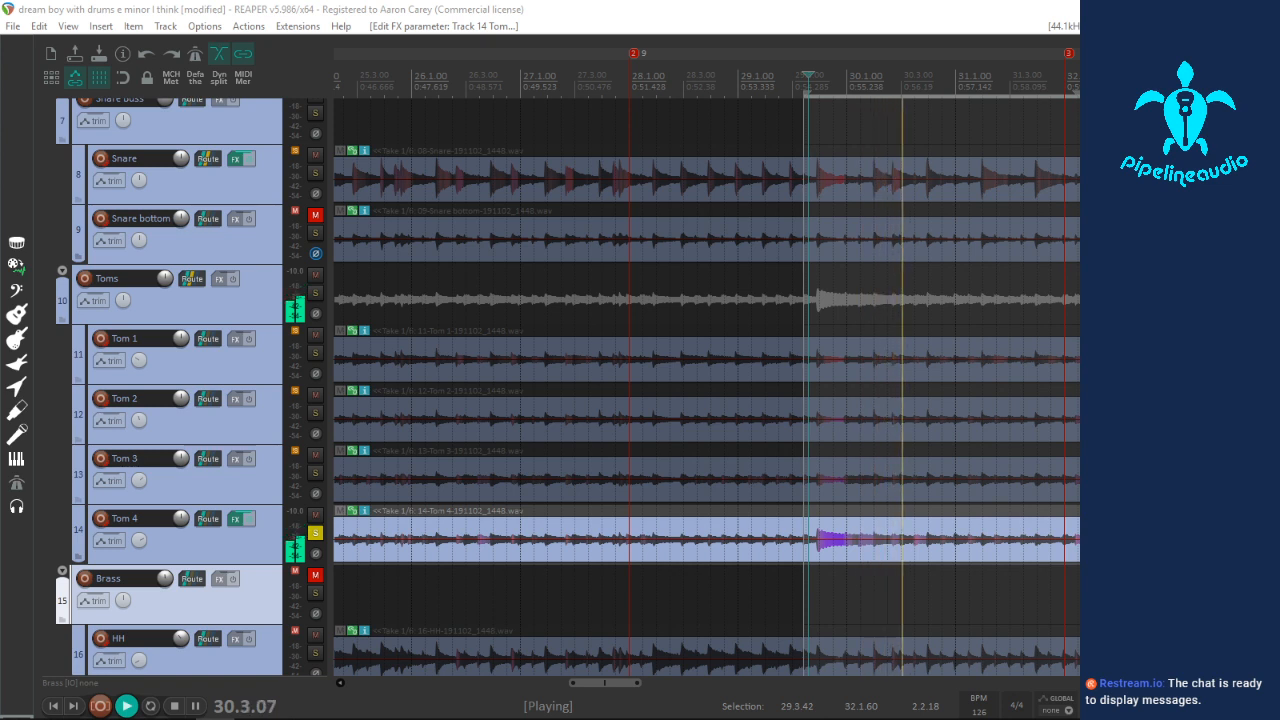
key("space")
key("space")
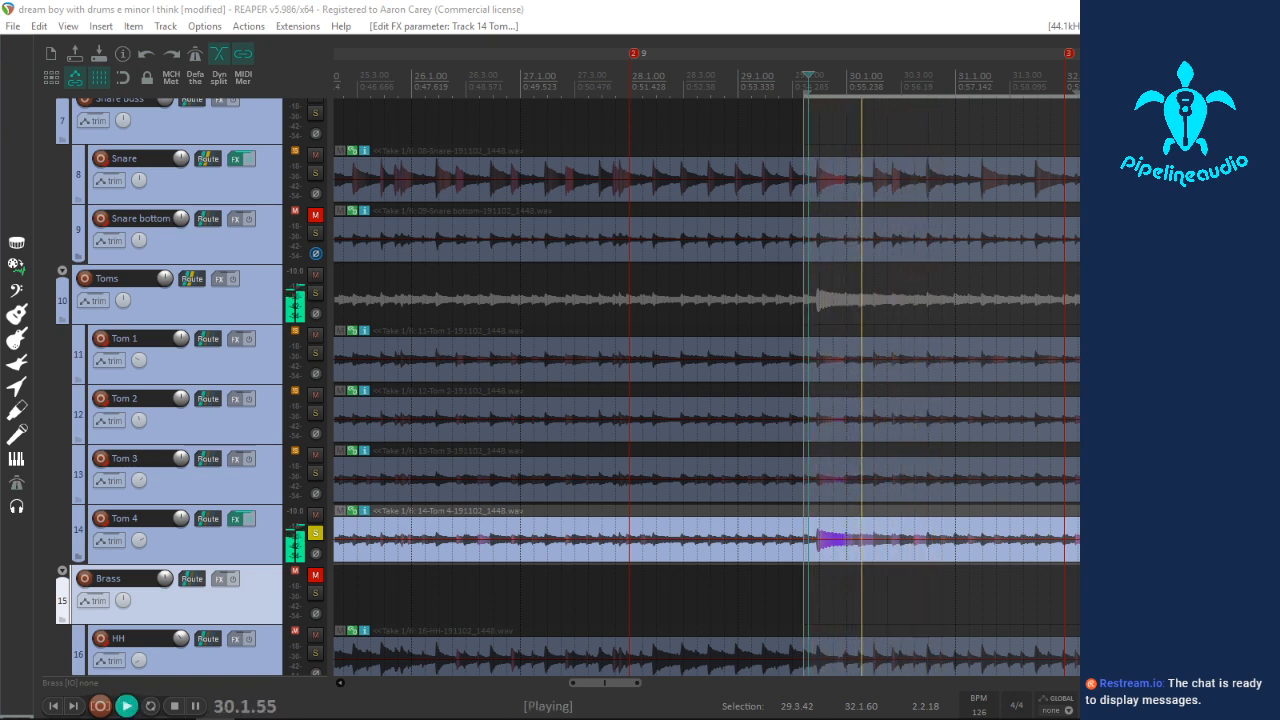
key("space")
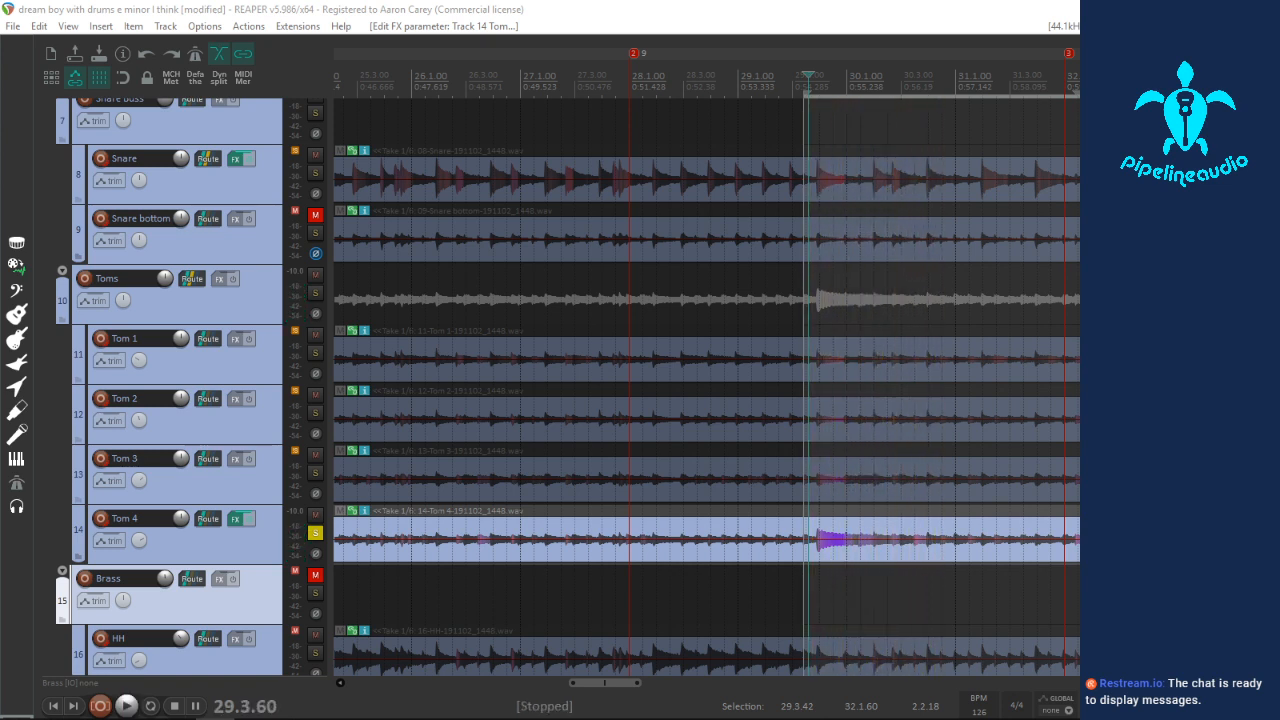
key("space")
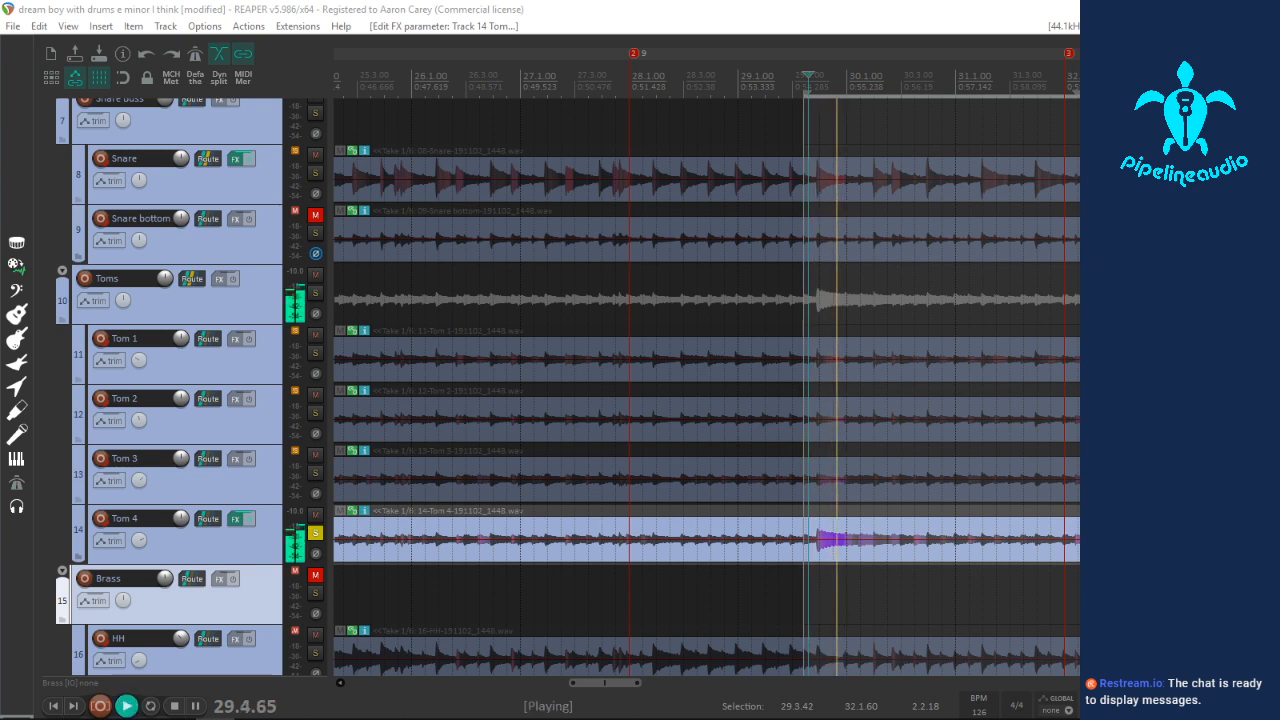
key("space")
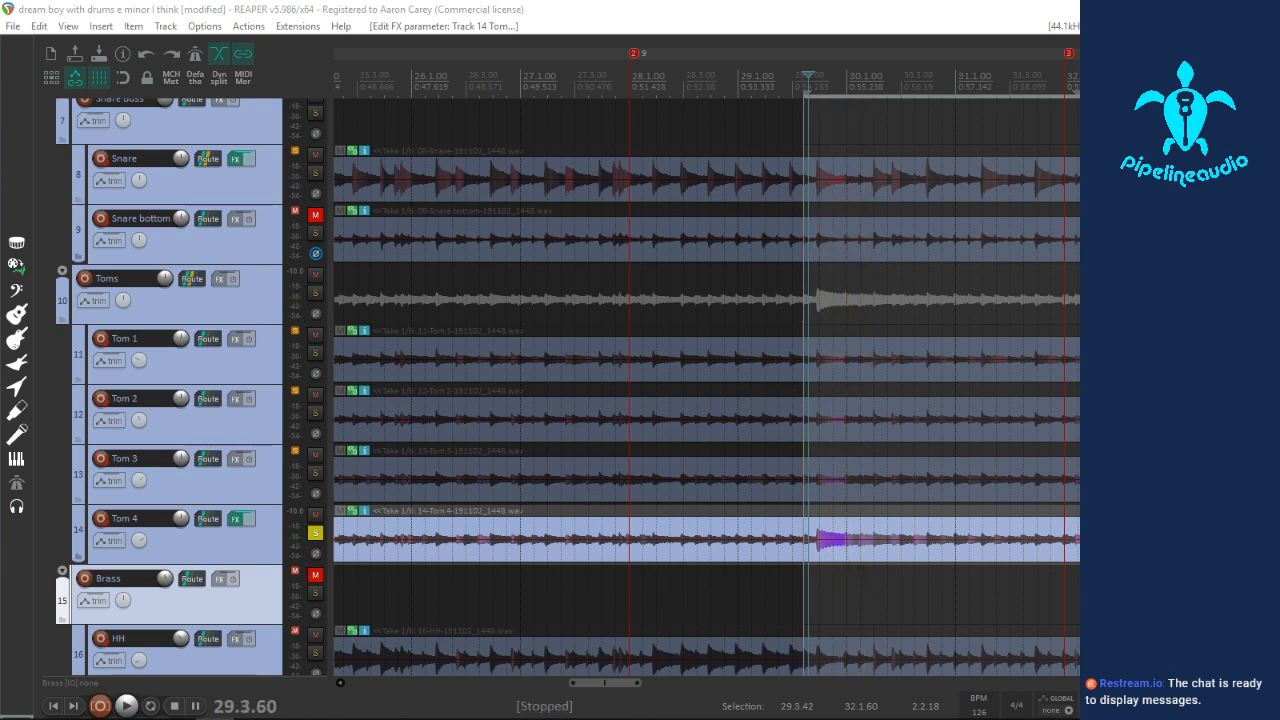
Step: Turn on repeat and audition the gated Tom 4 hit over the 29.3.42 to 32.1.60 selection in several passes
key("space")
key("space")
key("space")
key("space")
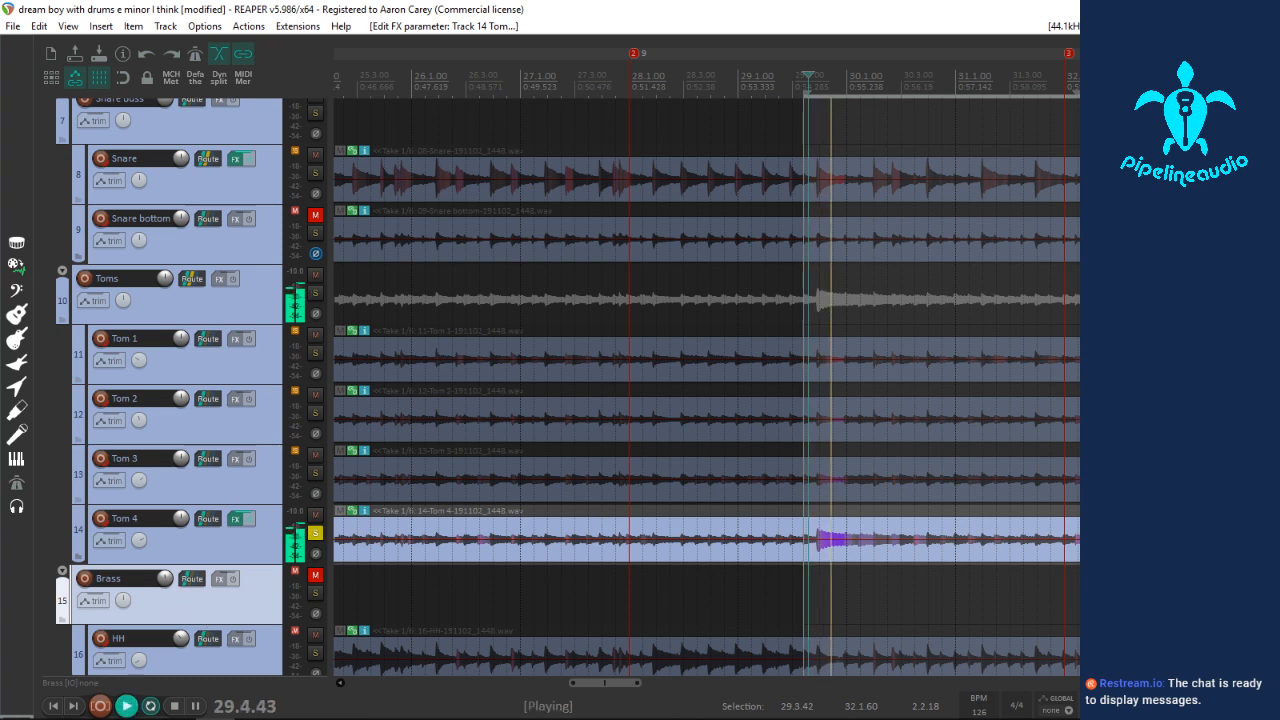
key("space")
key("space")
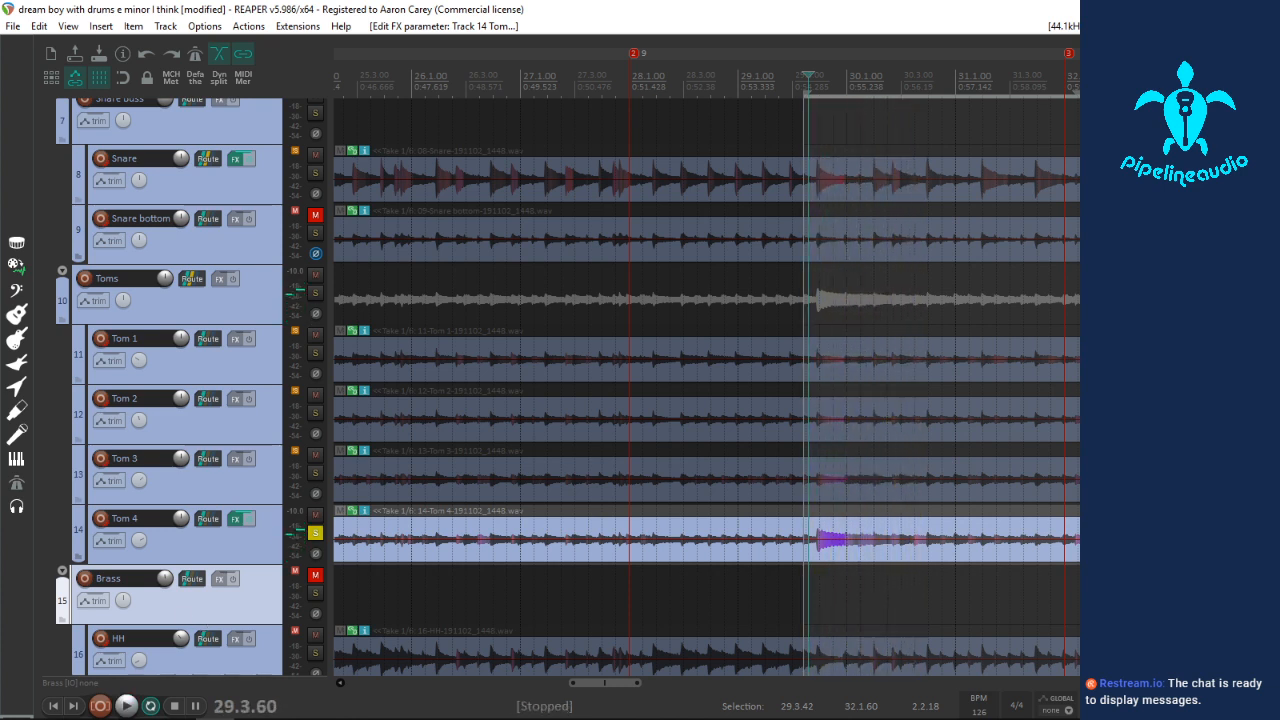
key("space")
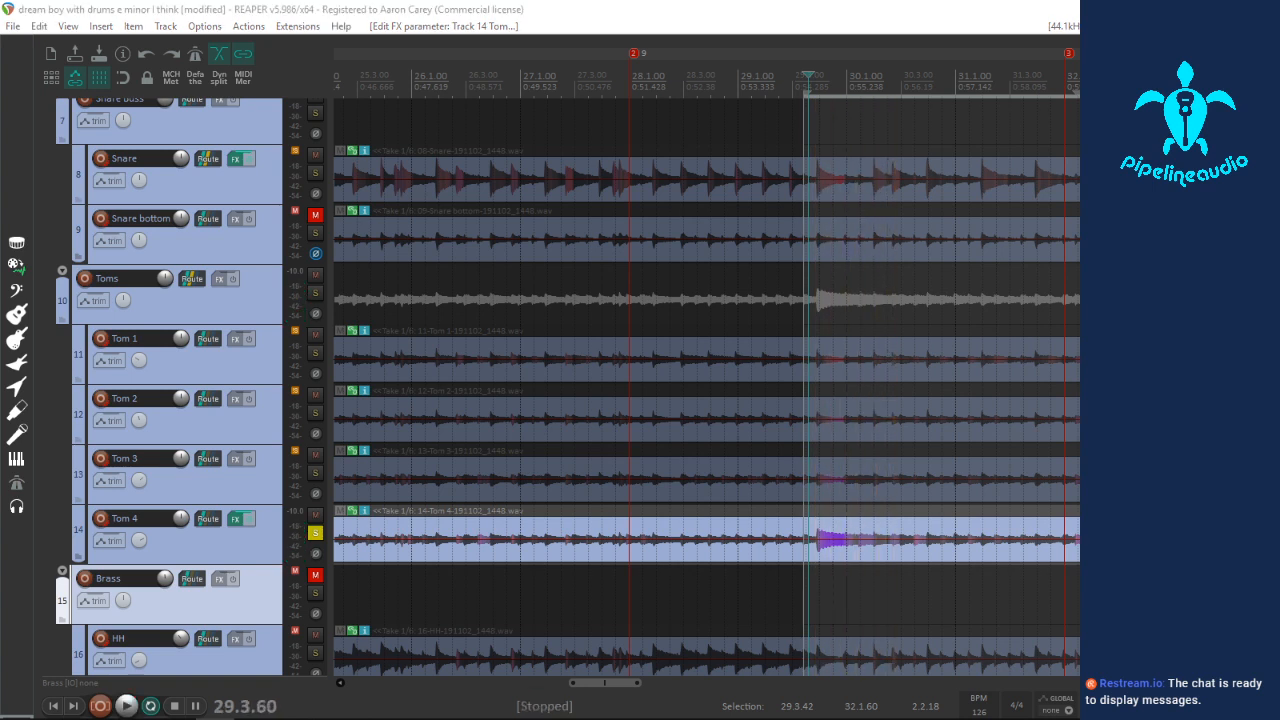
key("space")
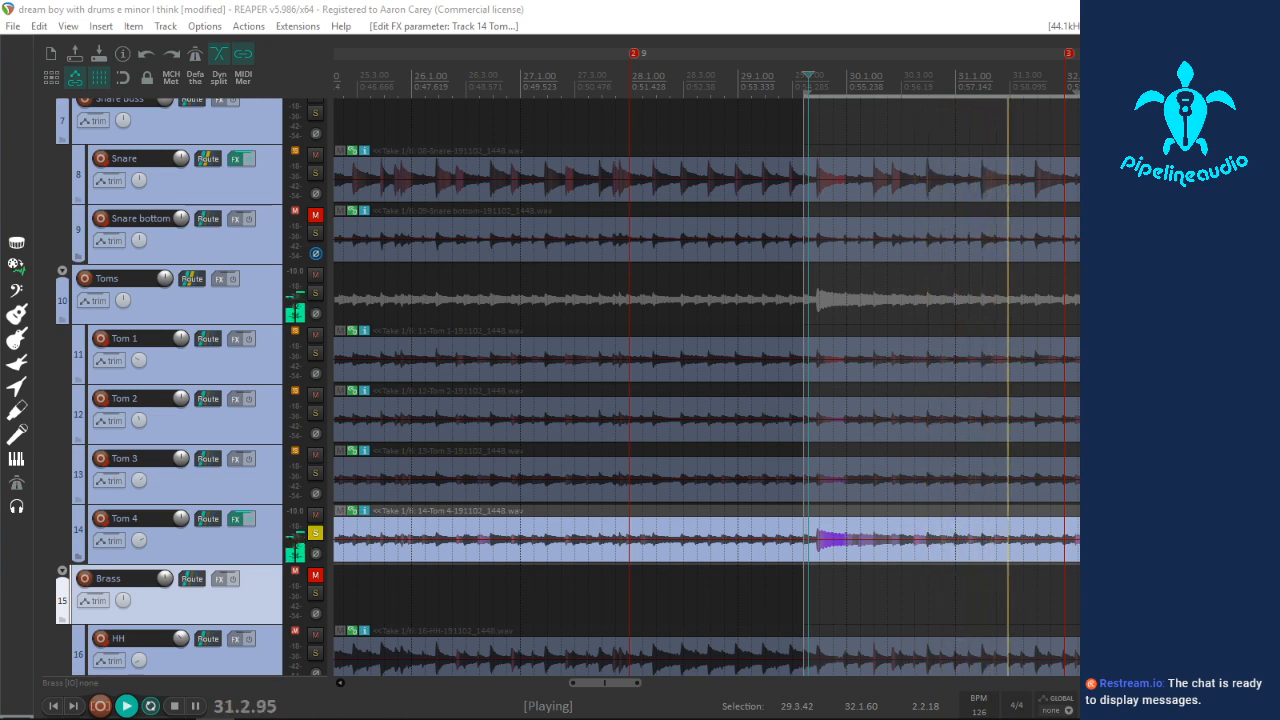
key("space")
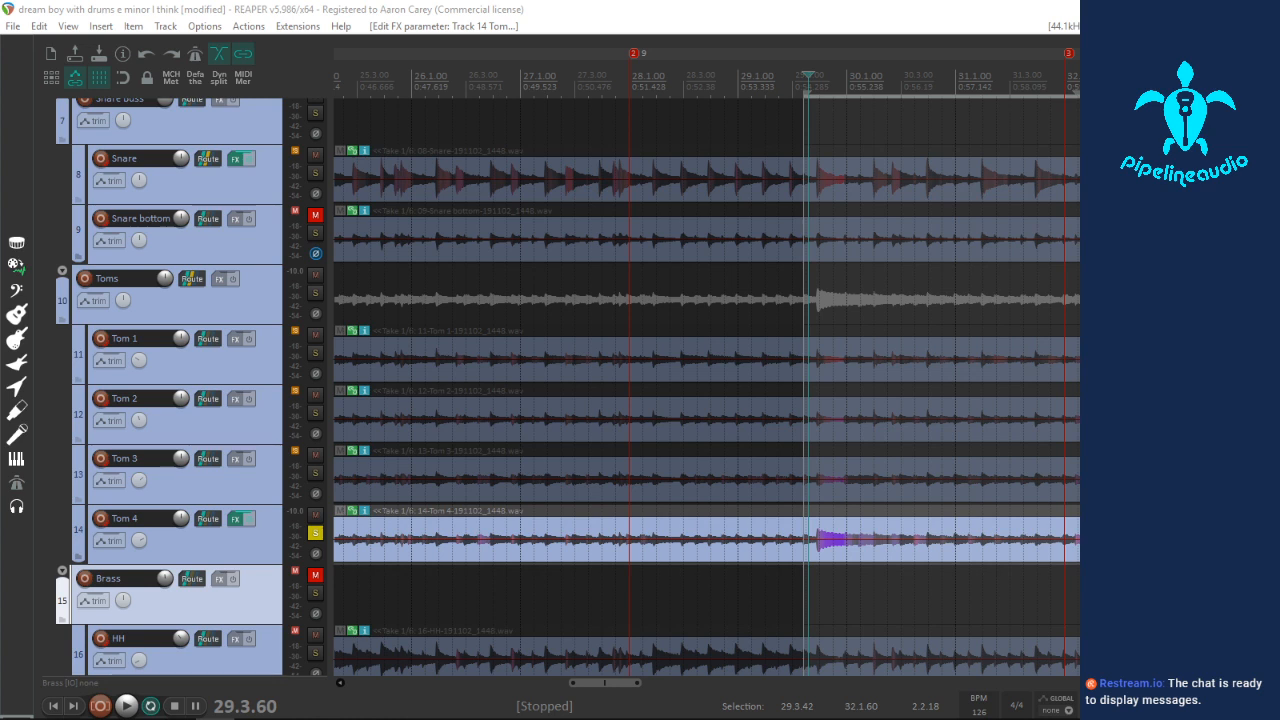
key("space")
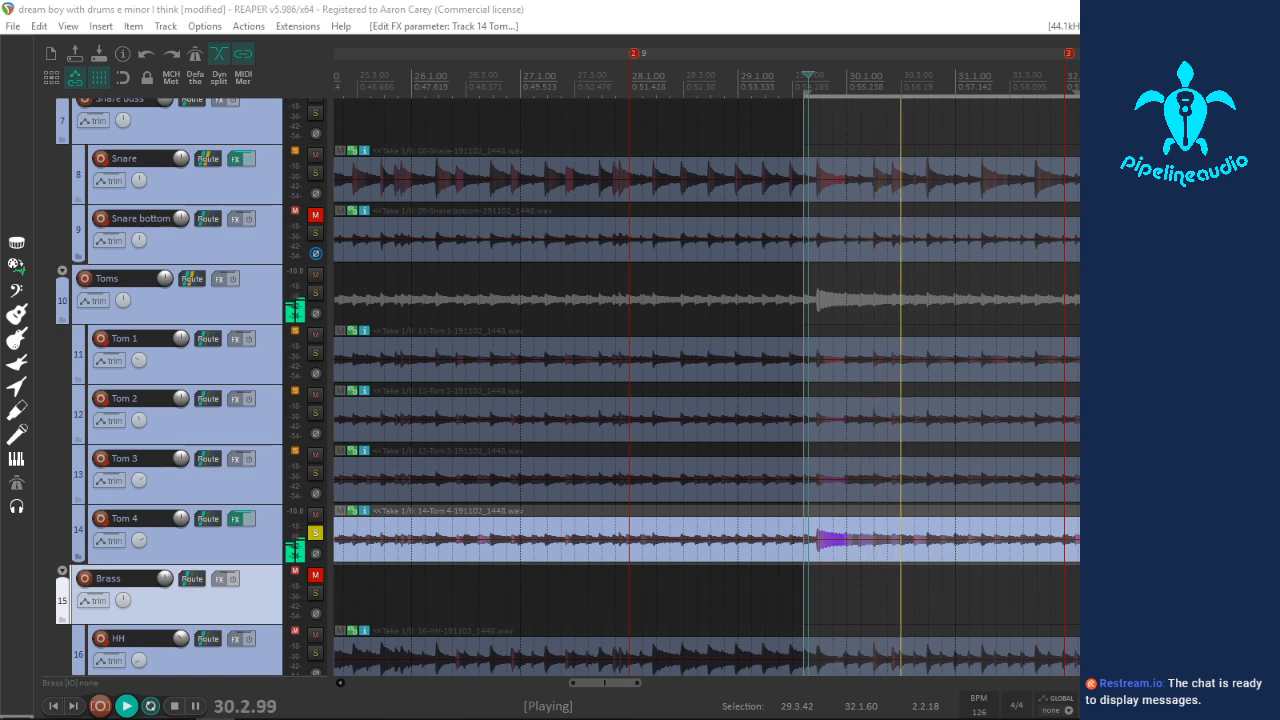
key("space")
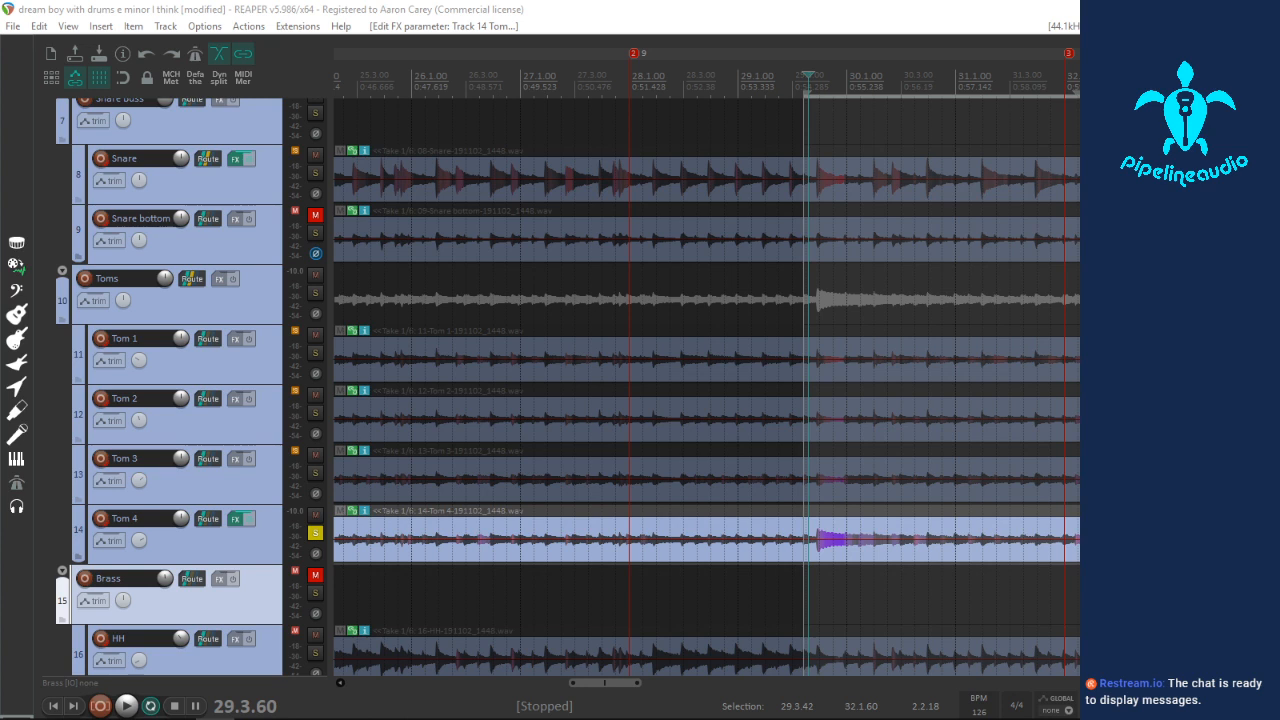
key("space")
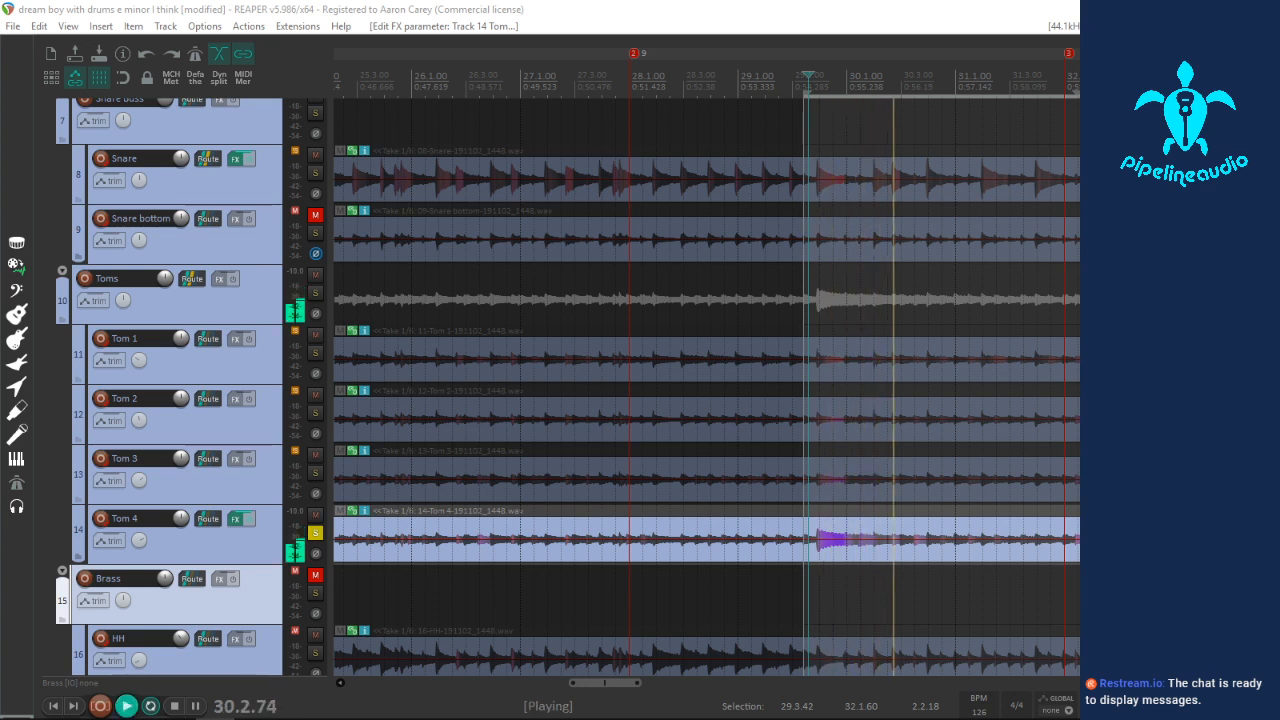
key("space")
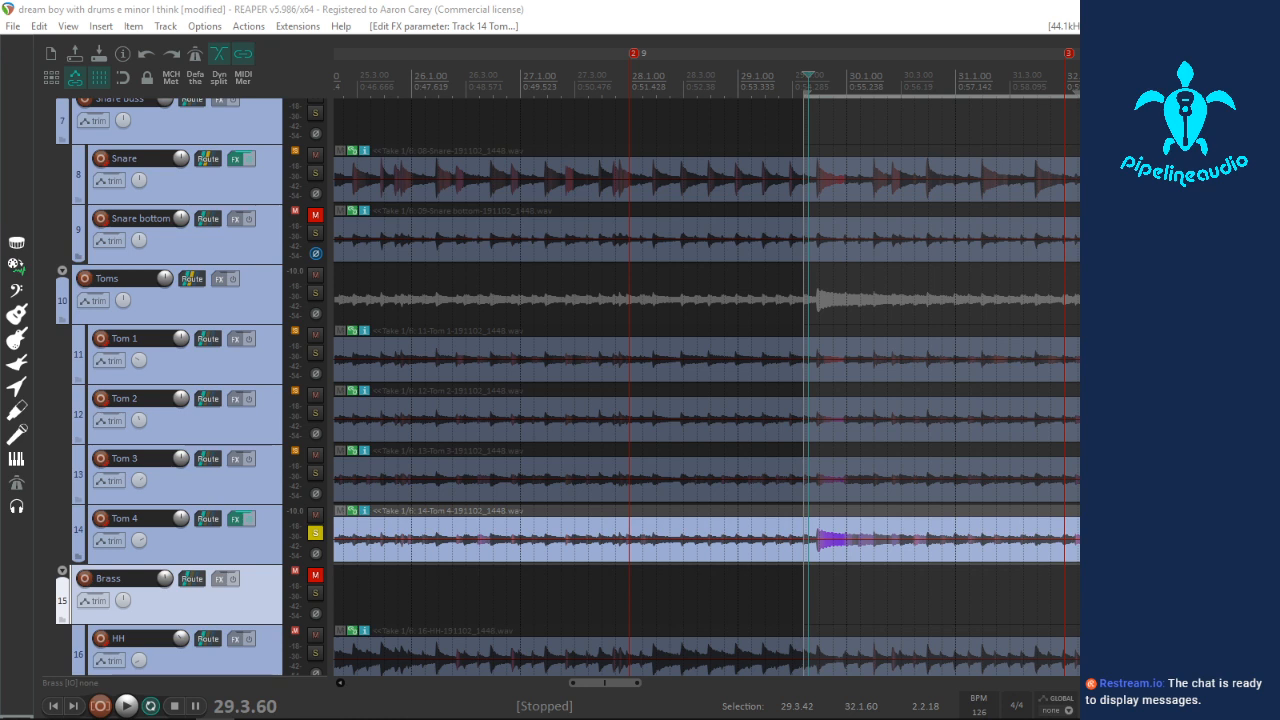
key("space")
key("space")
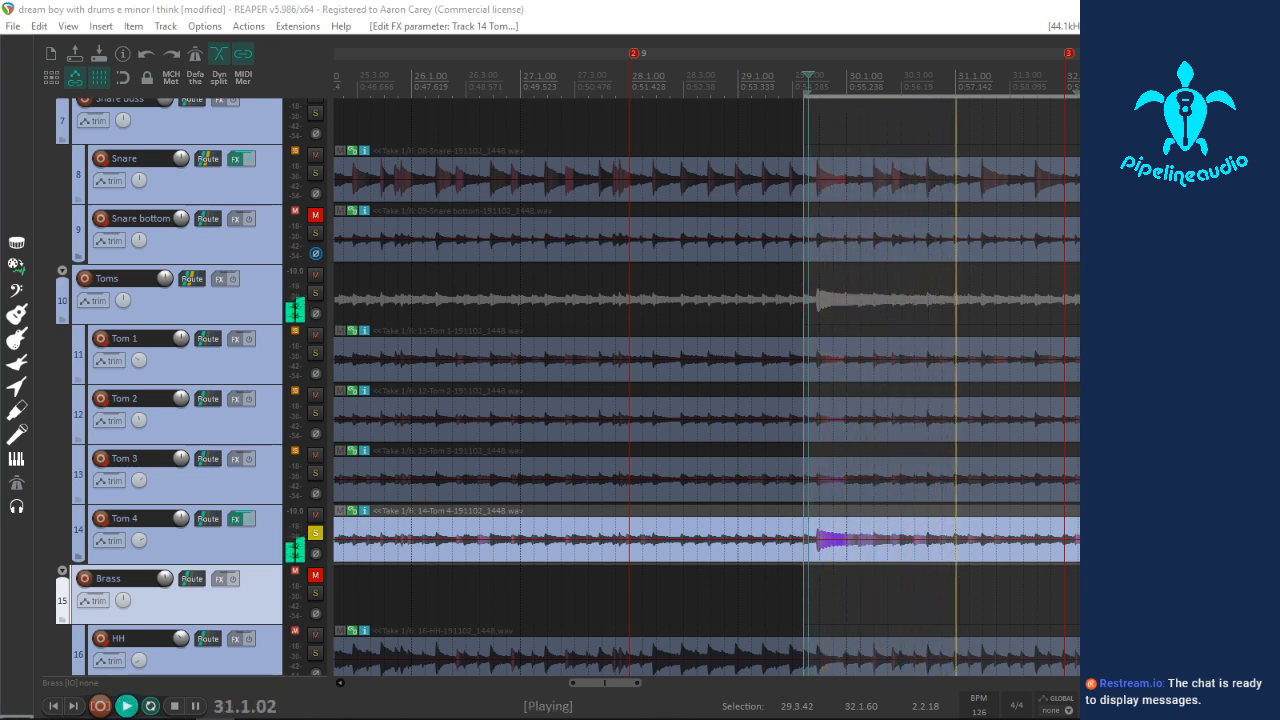
key("space")
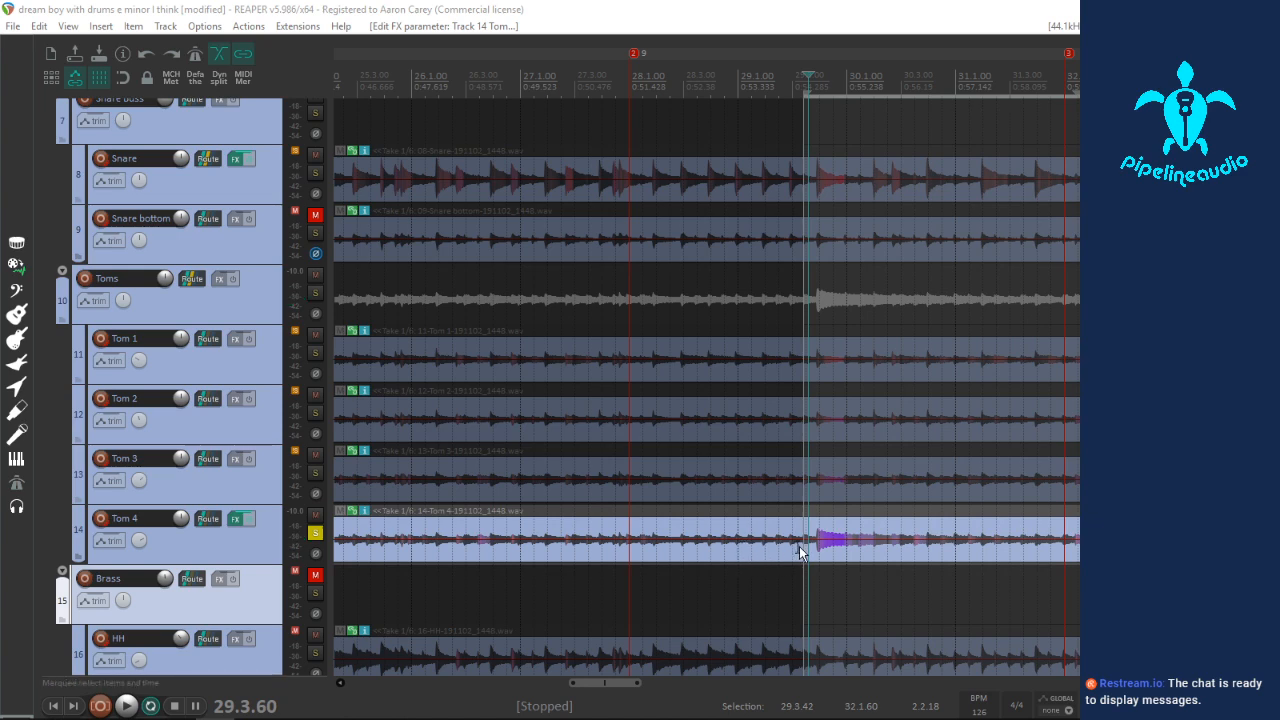
Step: Tighten the time selection around the Tom 4 hit to 29.3.68 through 30.3.20 and play it
scroll(799, 546, "down", 6)
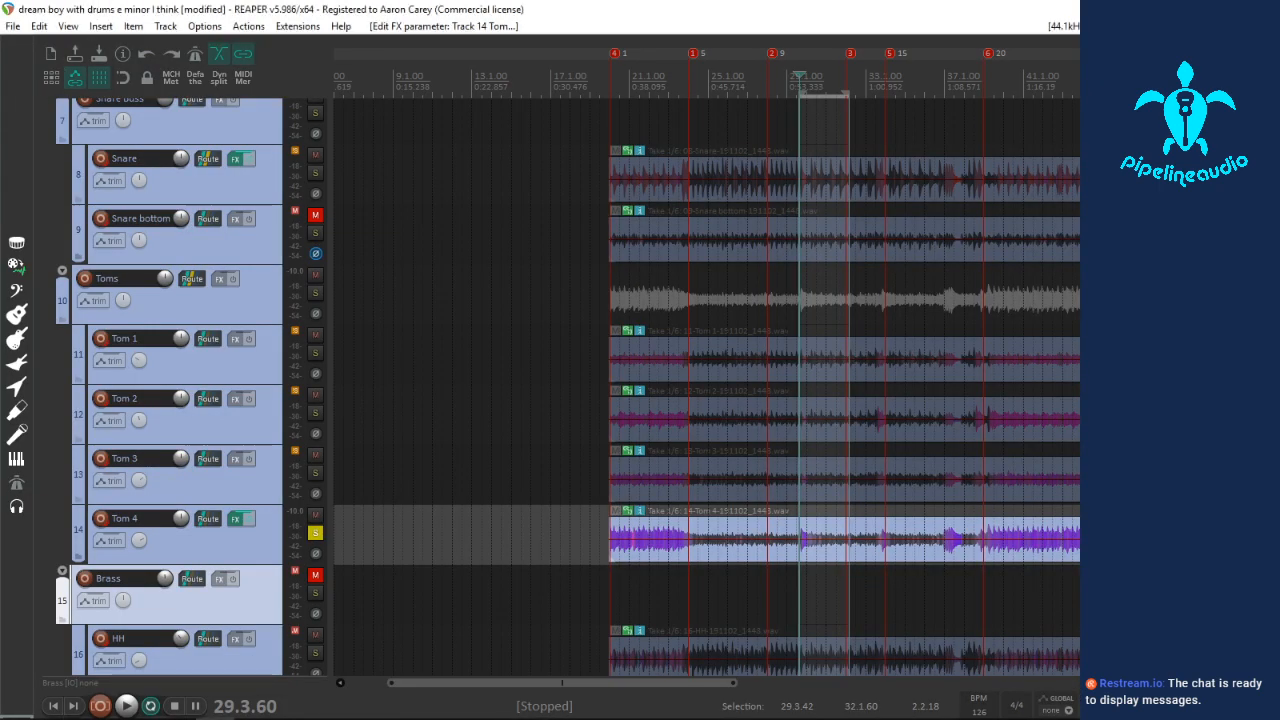
key("space")
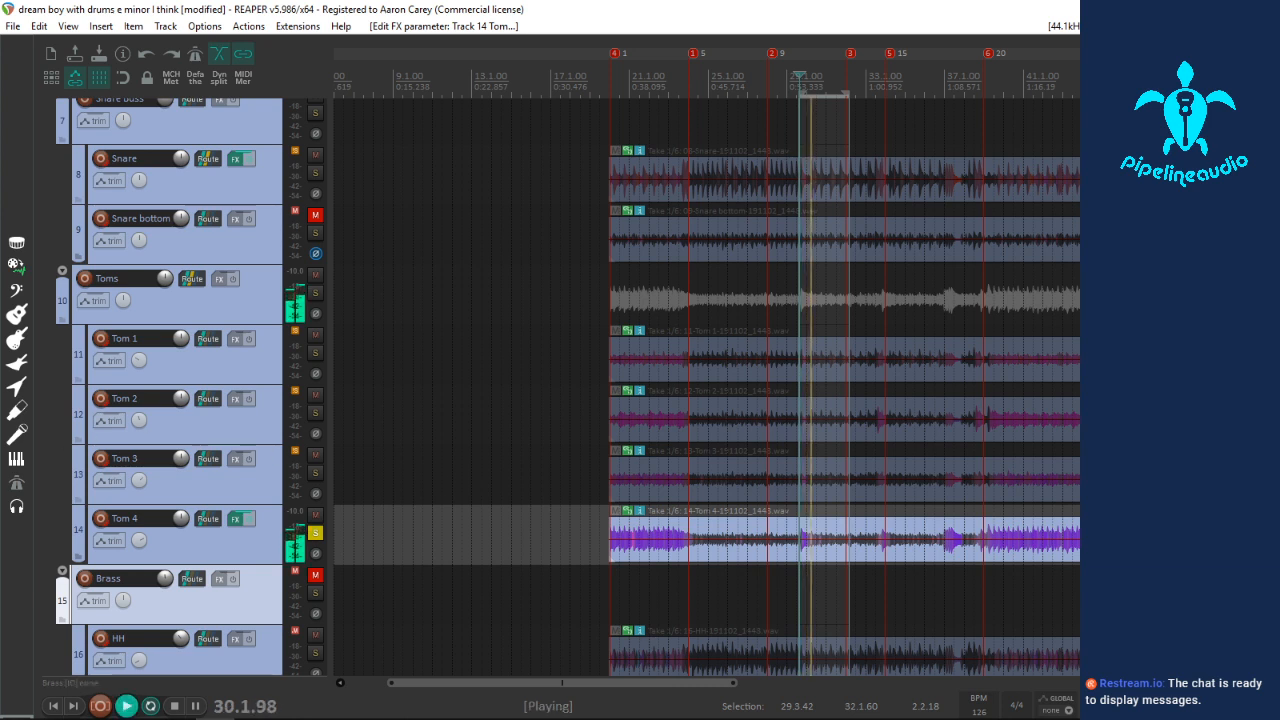
key("space")
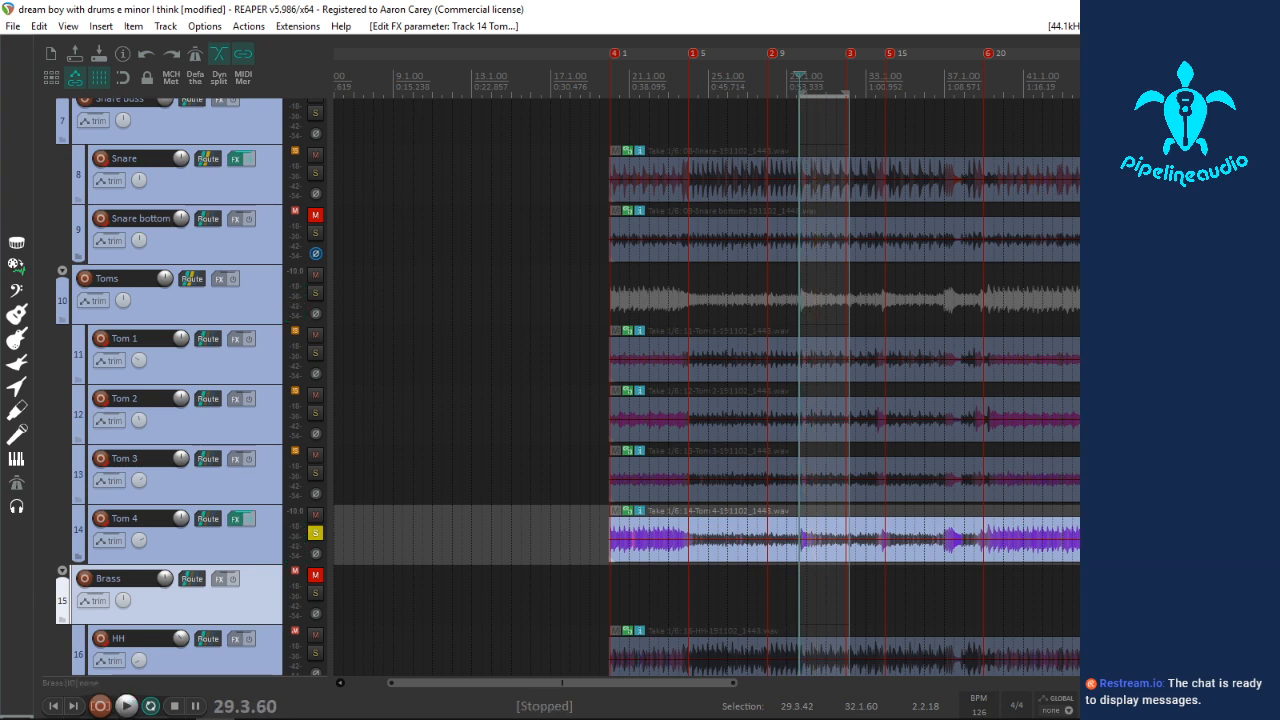
key("space")
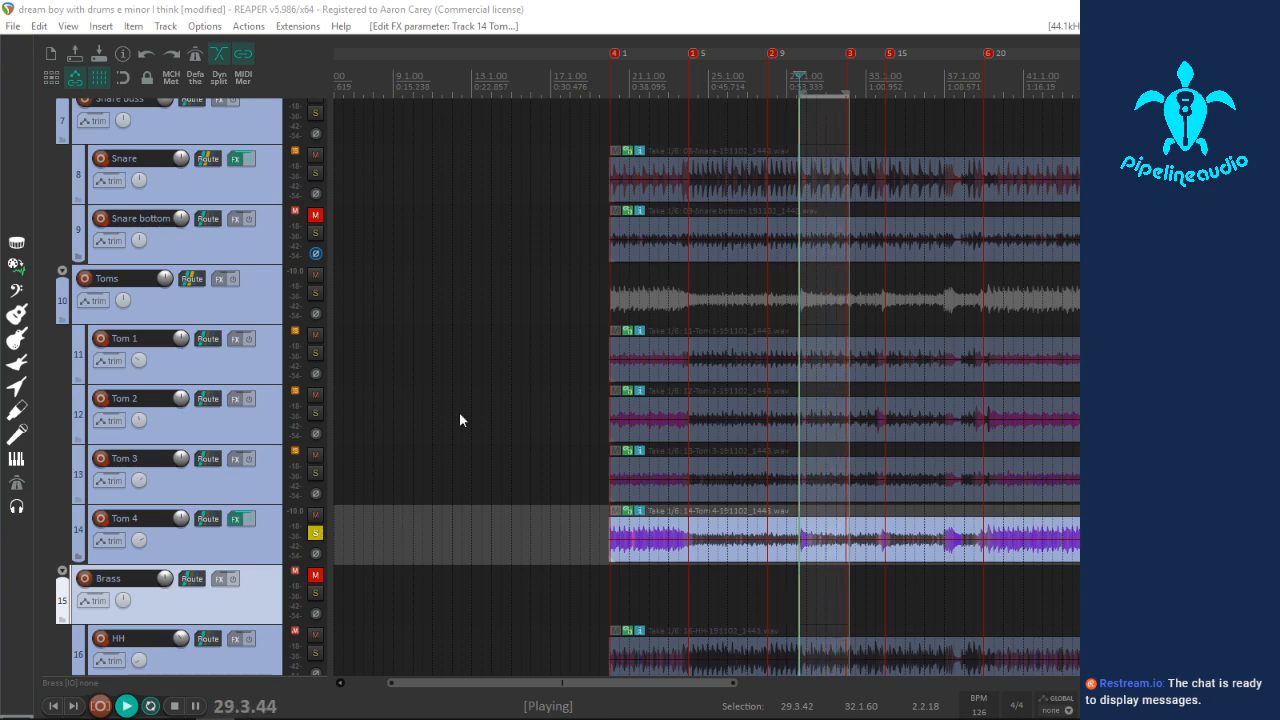
scroll(979, 492, "up", 6)
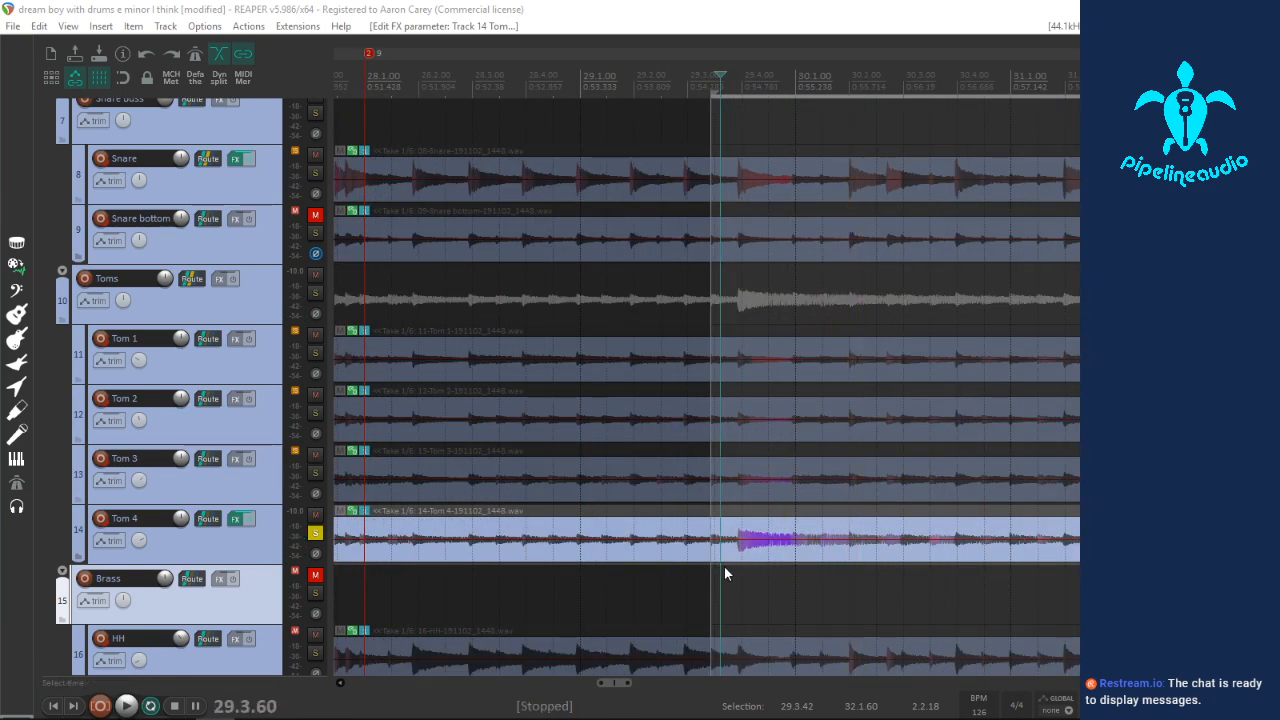
left_click_drag(724, 566, 913, 570)
key("space")
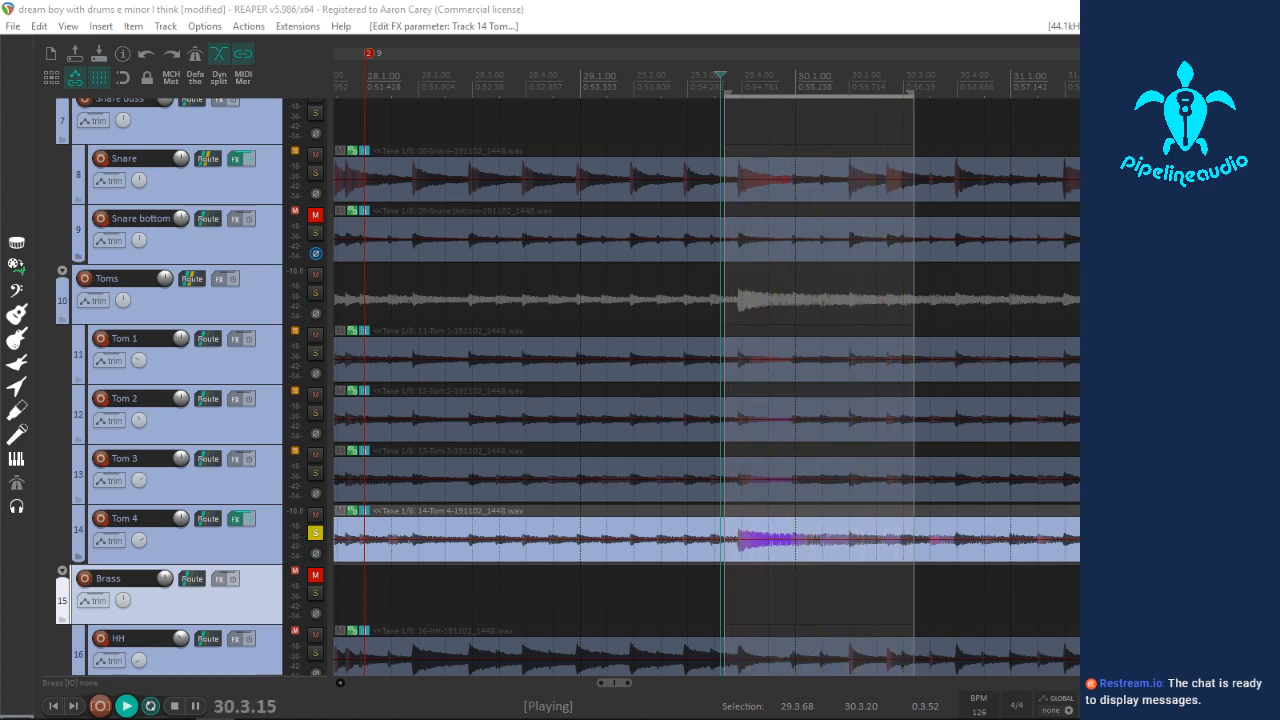
Step: Briefly unsolo Tom 4 to hear it with the other drums, solo it again and turn off repeat playback
scroll(940, 534, "down", 3)
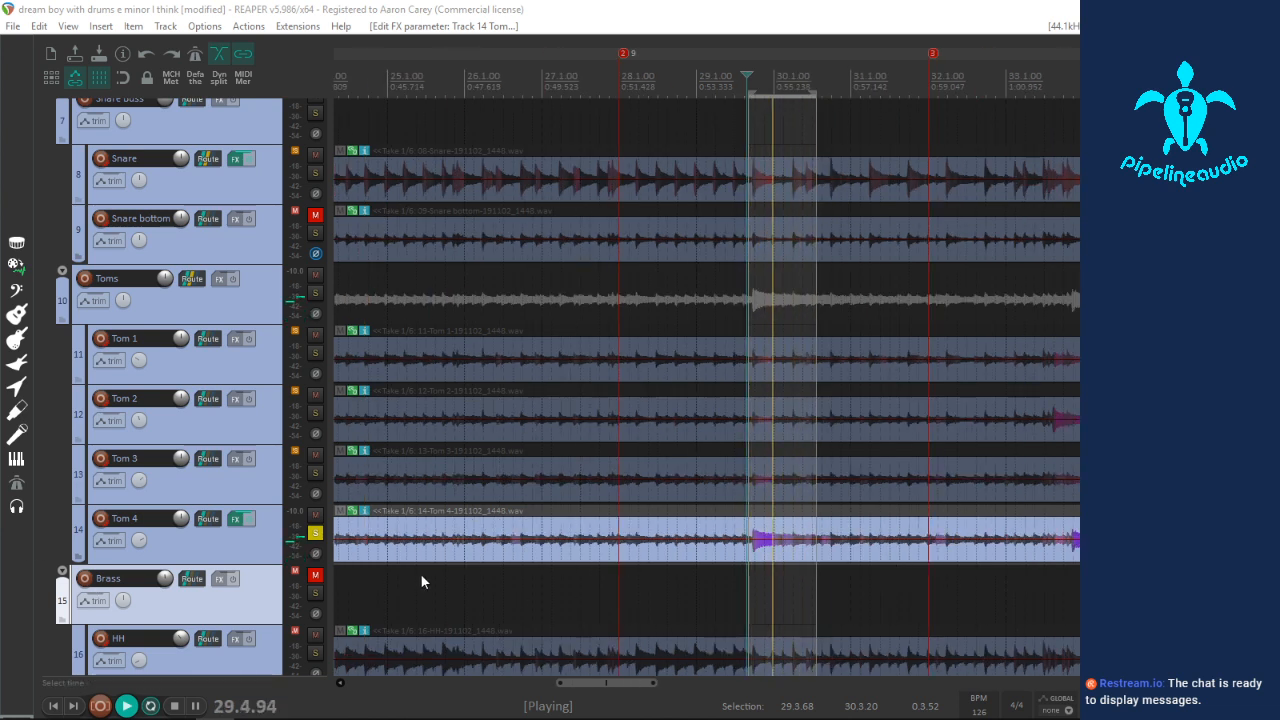
left_click(315, 533)
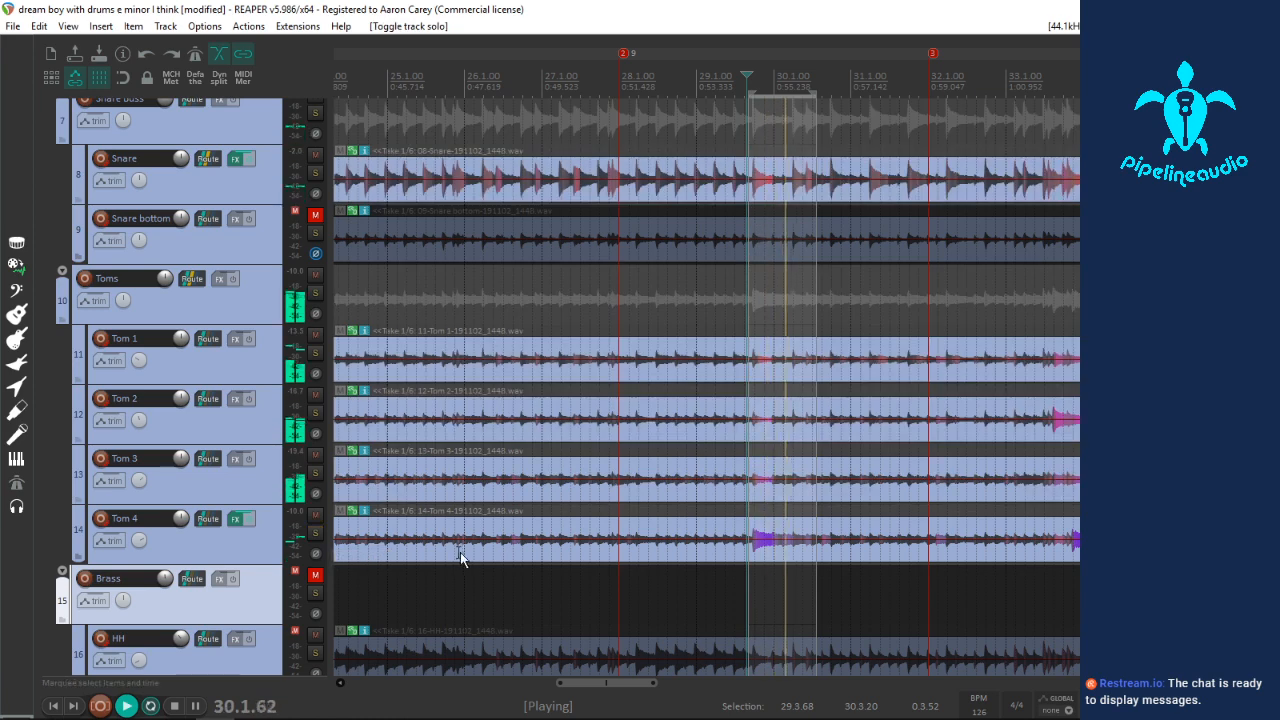
left_click(315, 533)
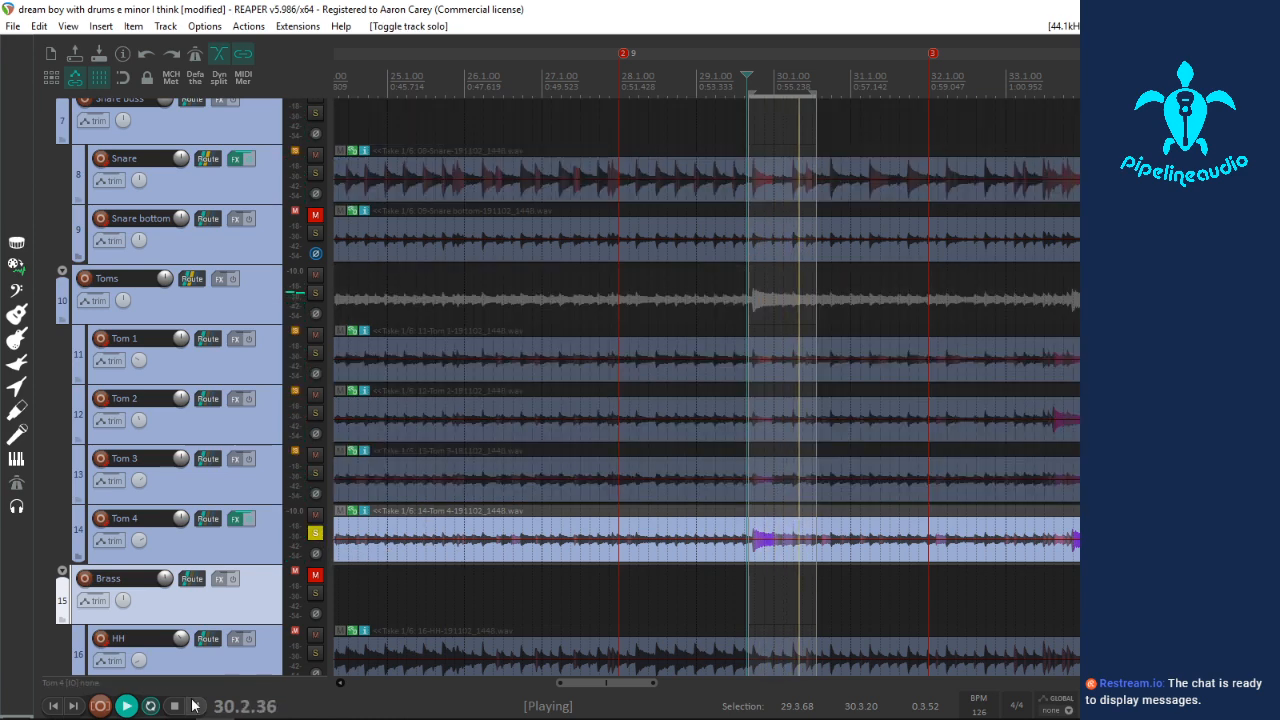
left_click(151, 706)
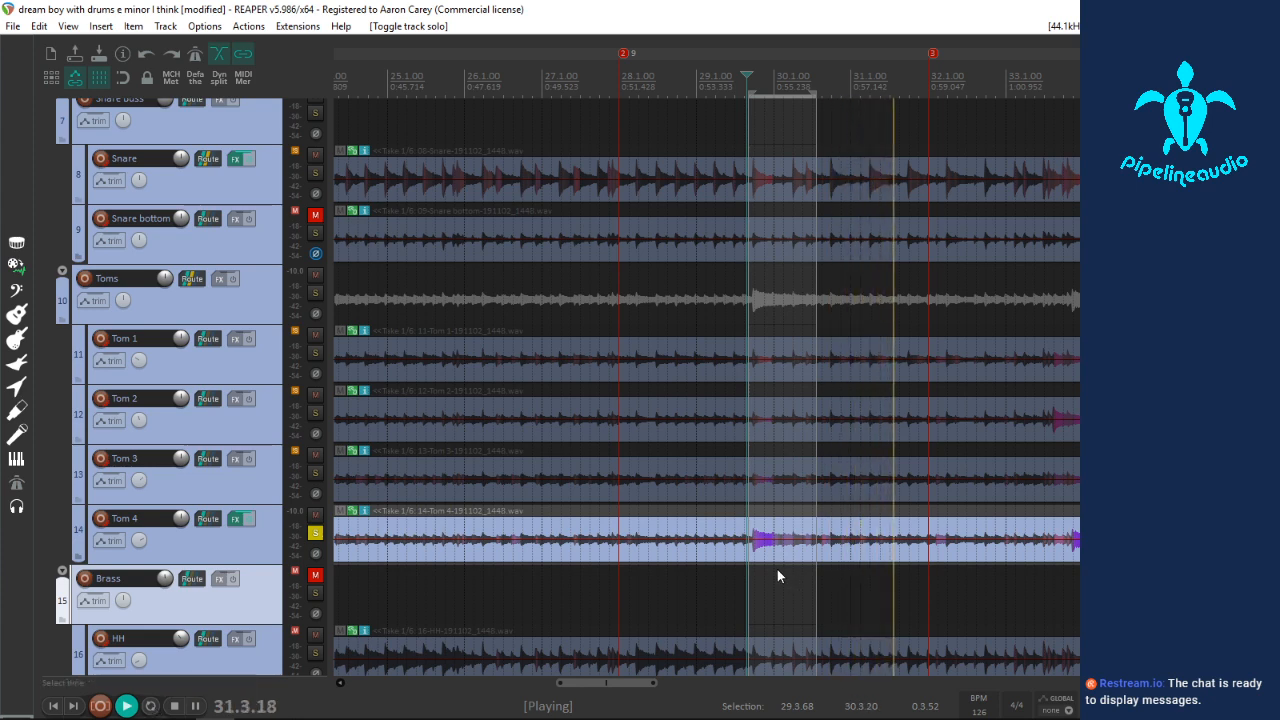
Step: Play gated Tom 4 from the take's start, from near bar 29, and again from just before the take
scroll(765, 575, "down", 3)
left_click(565, 585)
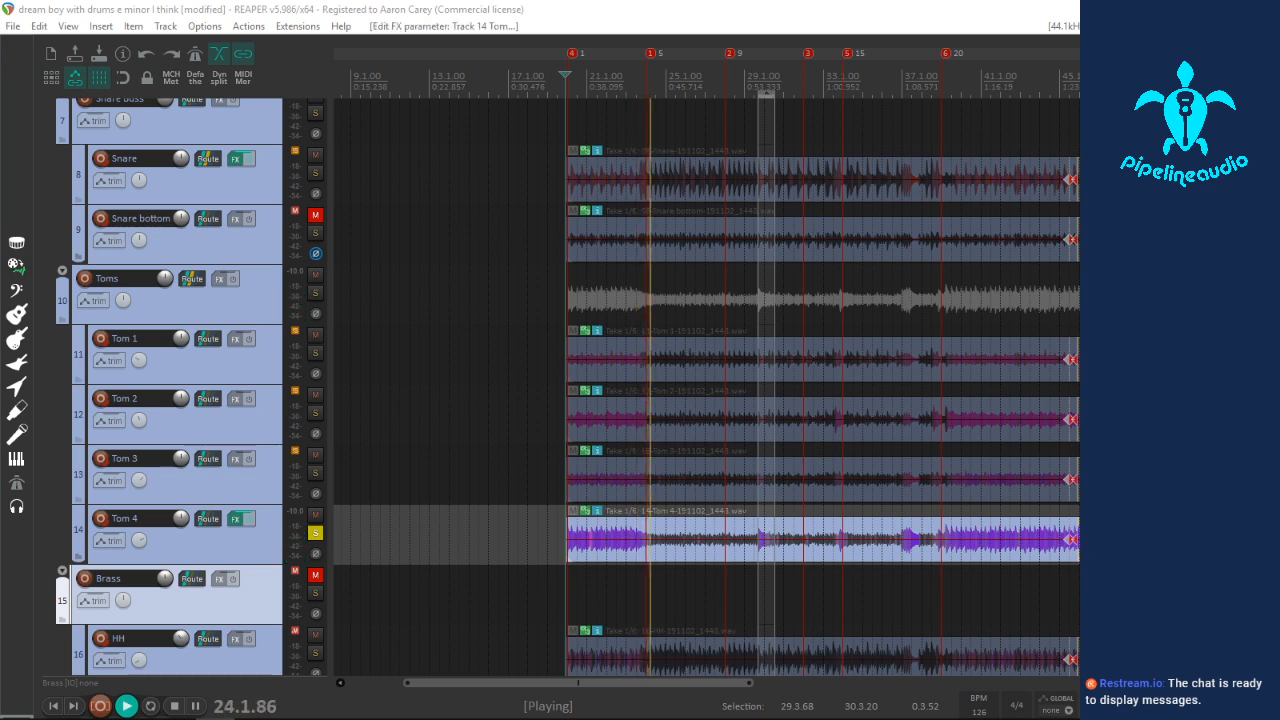
left_click(748, 586)
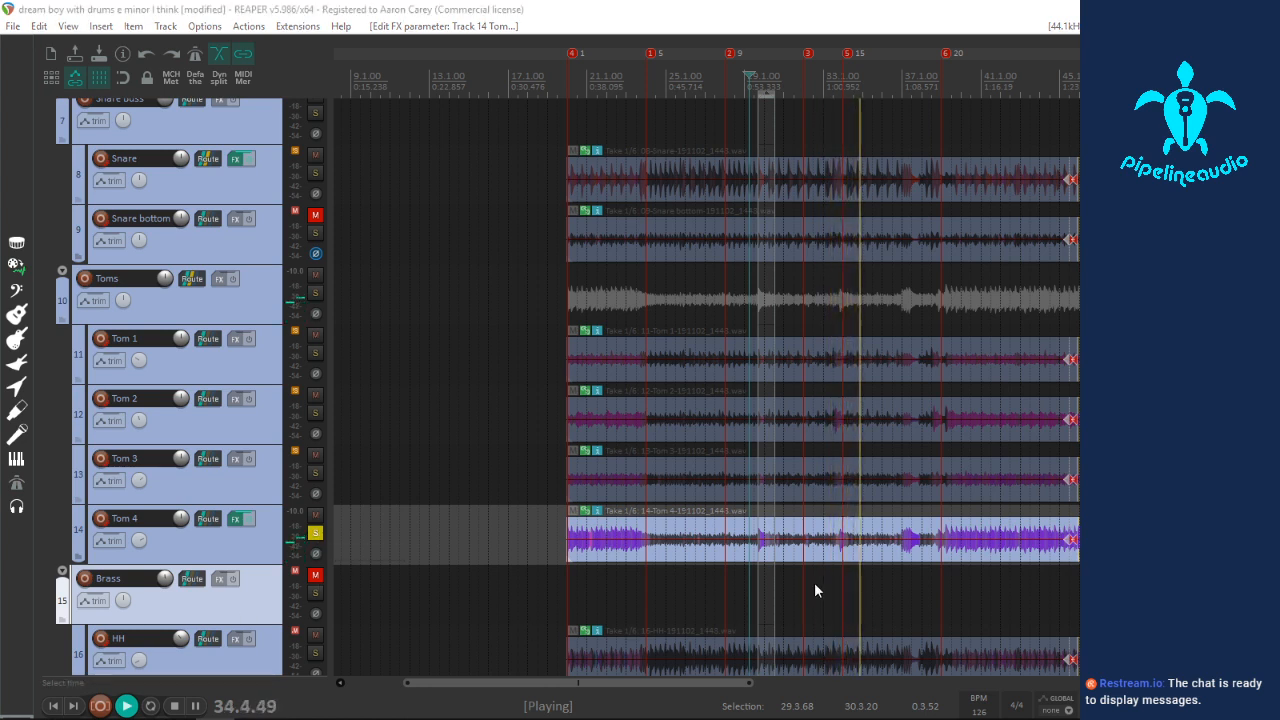
left_click(557, 581)
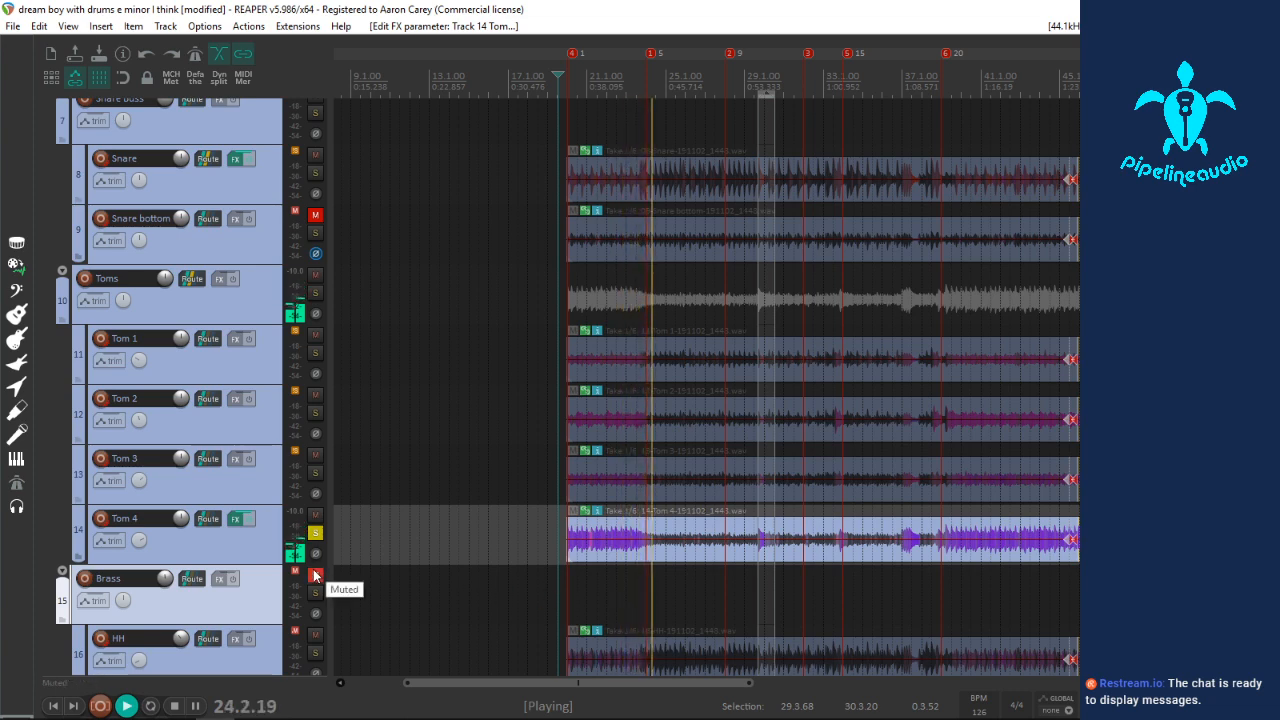
Step: Set the playback start to 23.2.38 and audition soloed Tom 4 from there in repeated short passes around the bar 24 marker
left_click(634, 579)
scroll(645, 603, "up", 8)
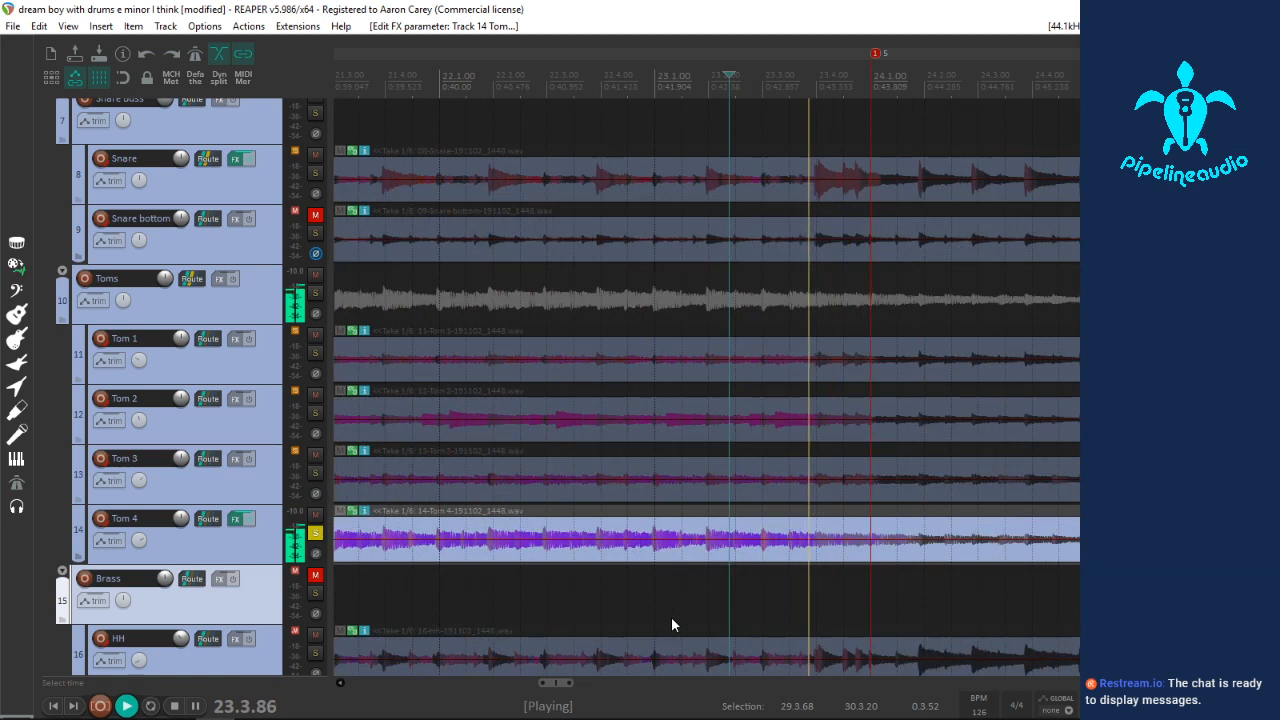
key("space")
key("space")
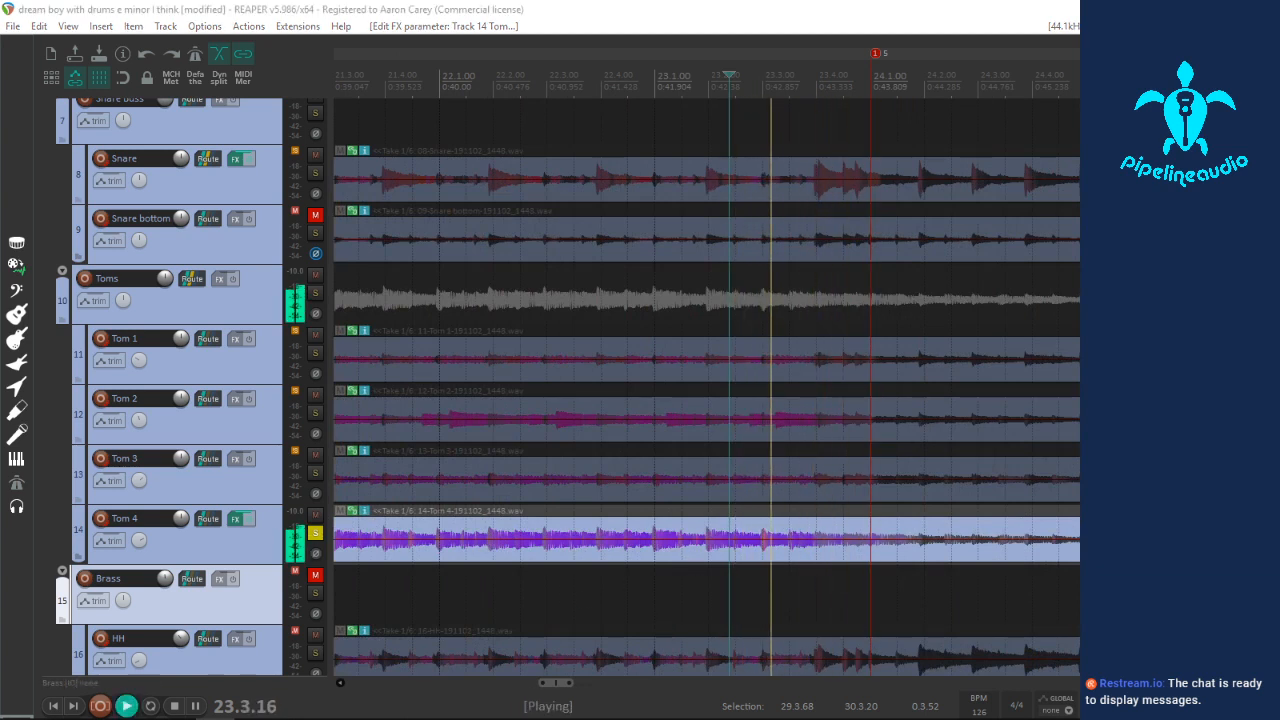
key("space")
key("space")
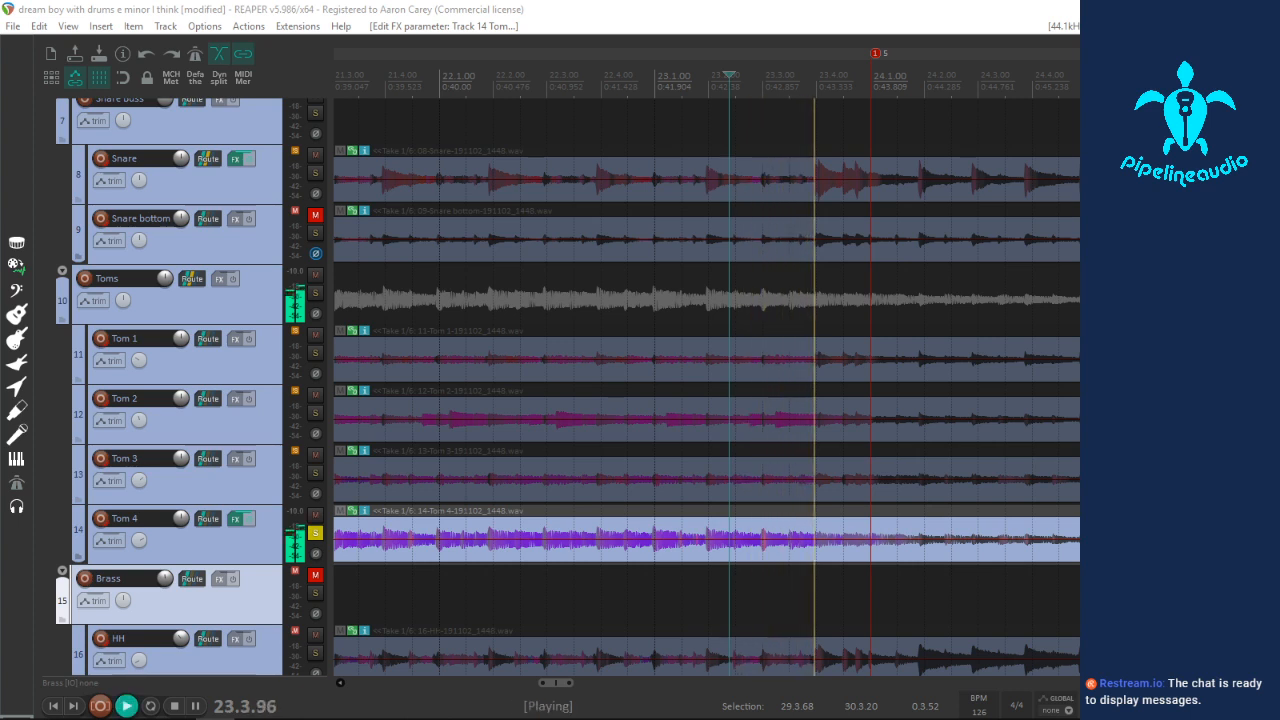
key("space")
key("space")
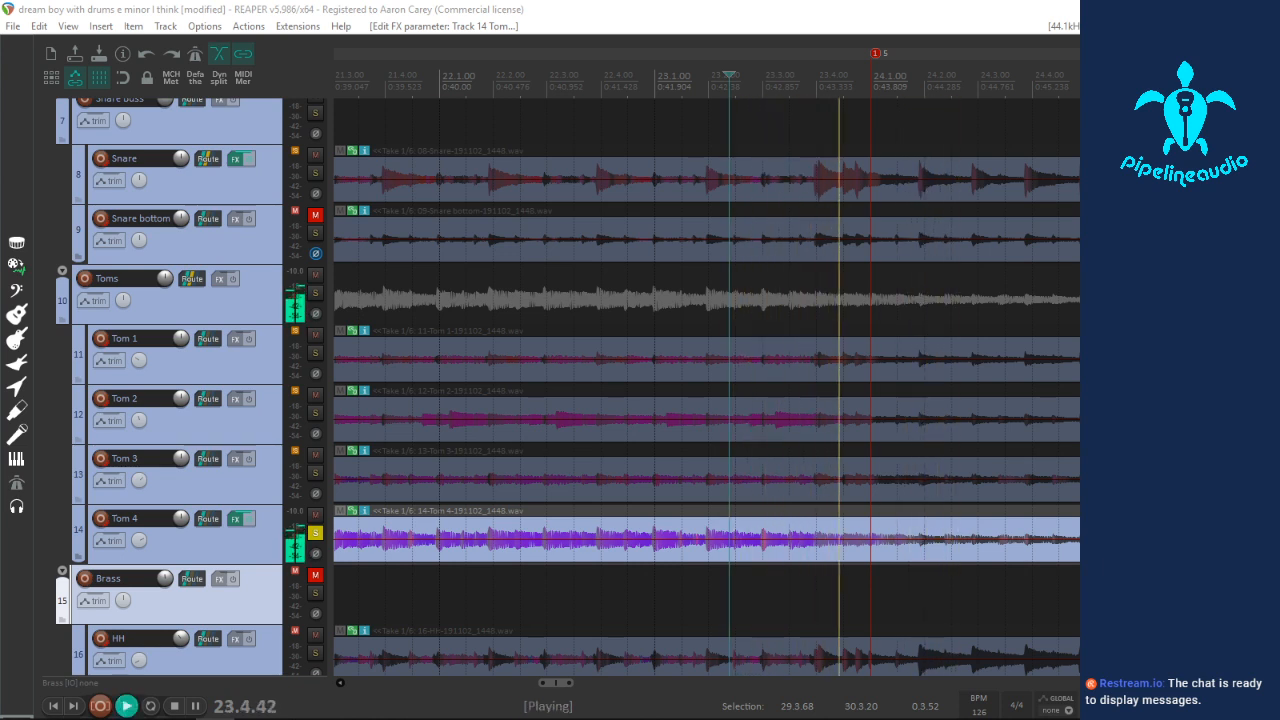
key("space")
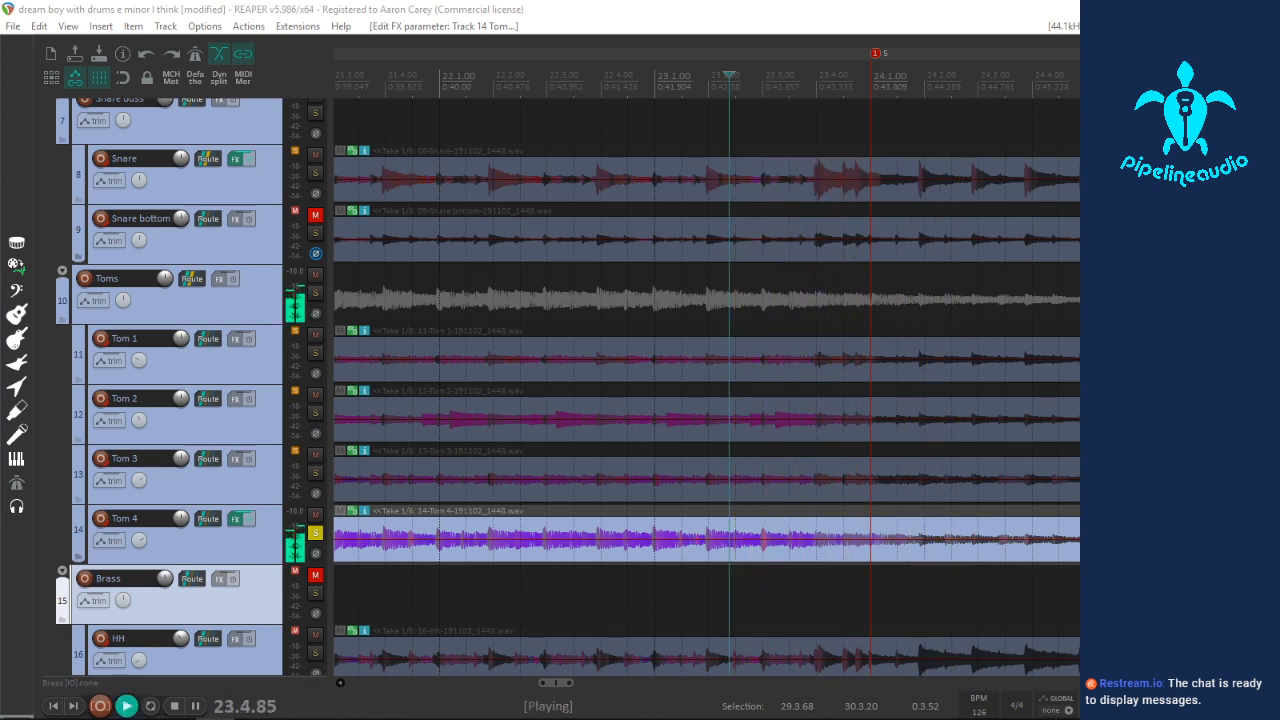
key("space")
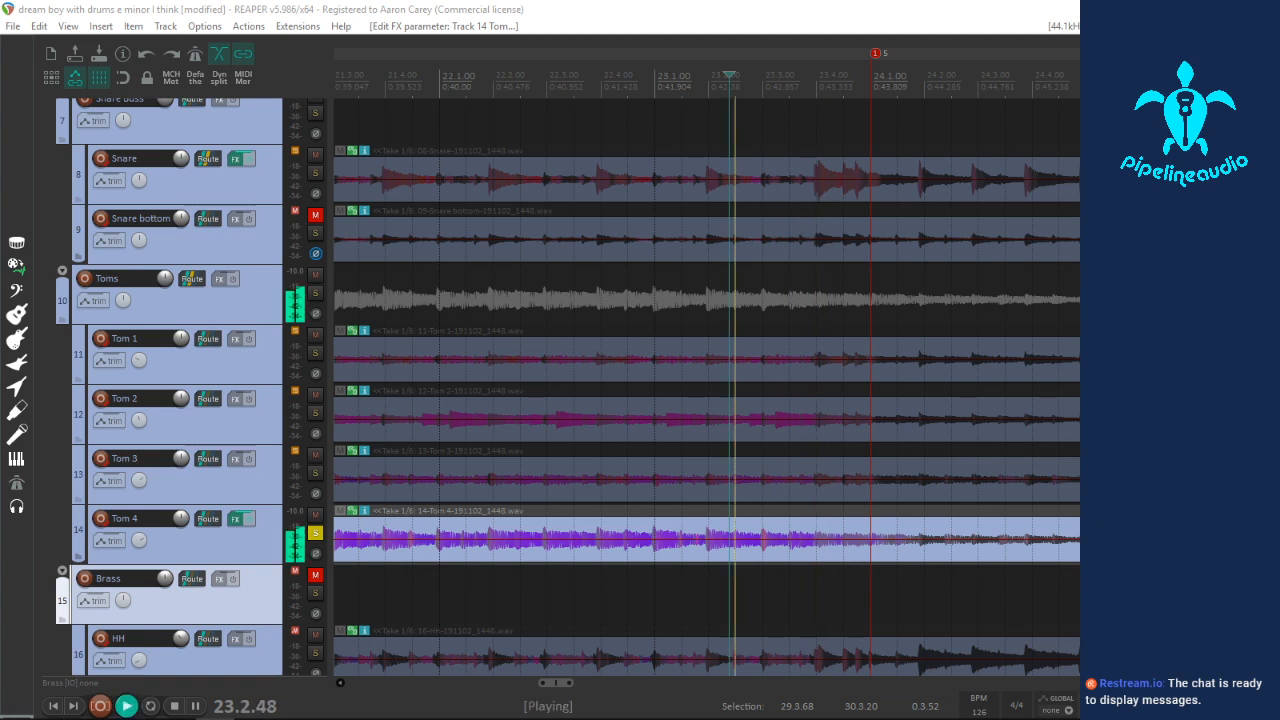
key("space")
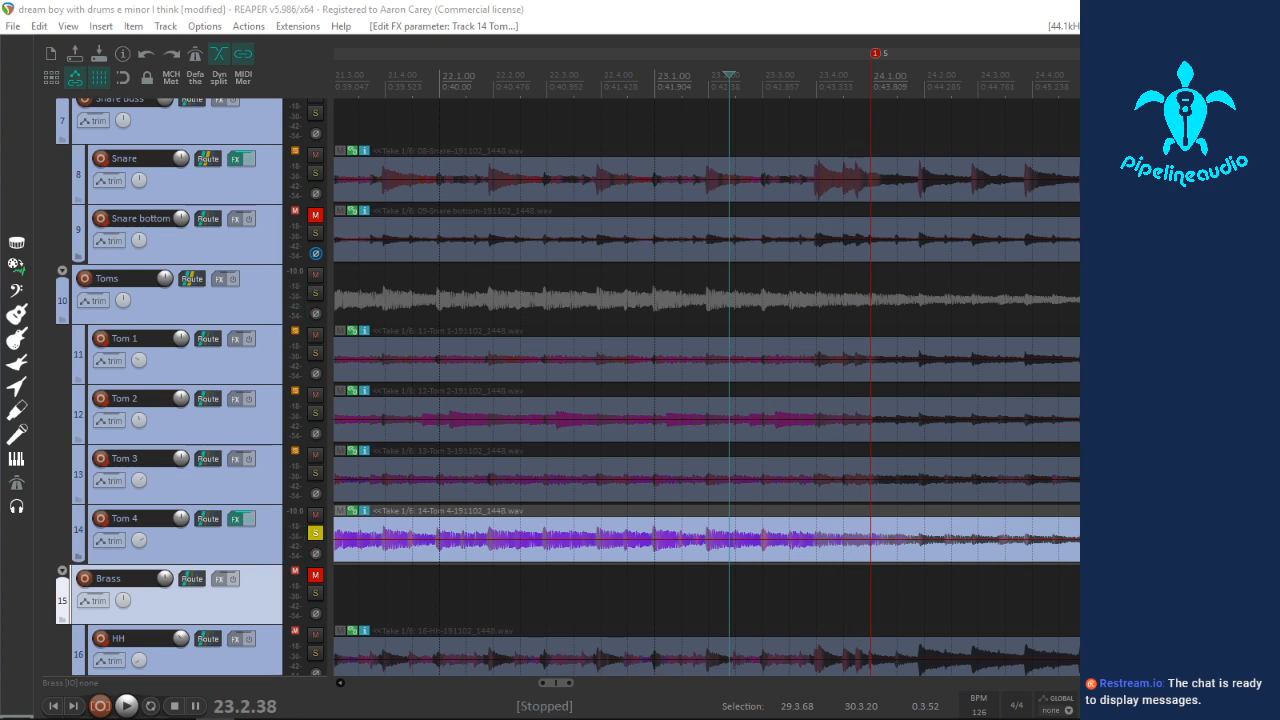
key("space")
key("space")
key("space")
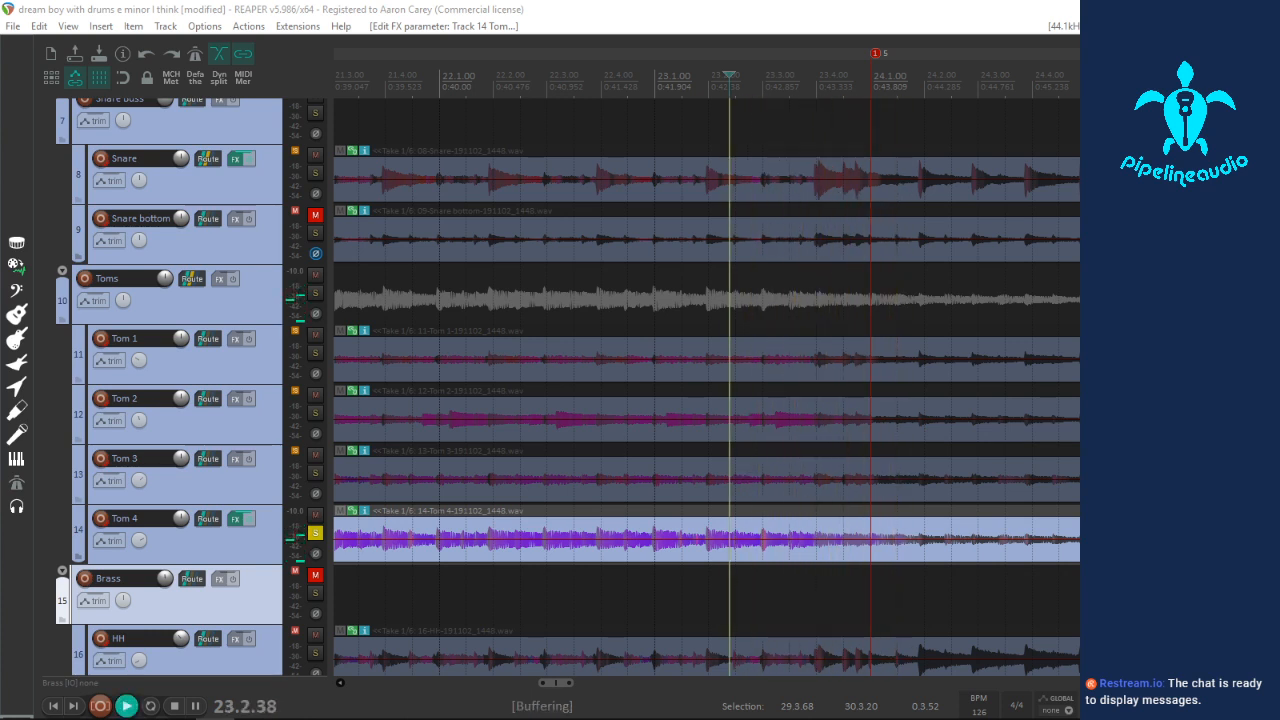
key("space")
key("space")
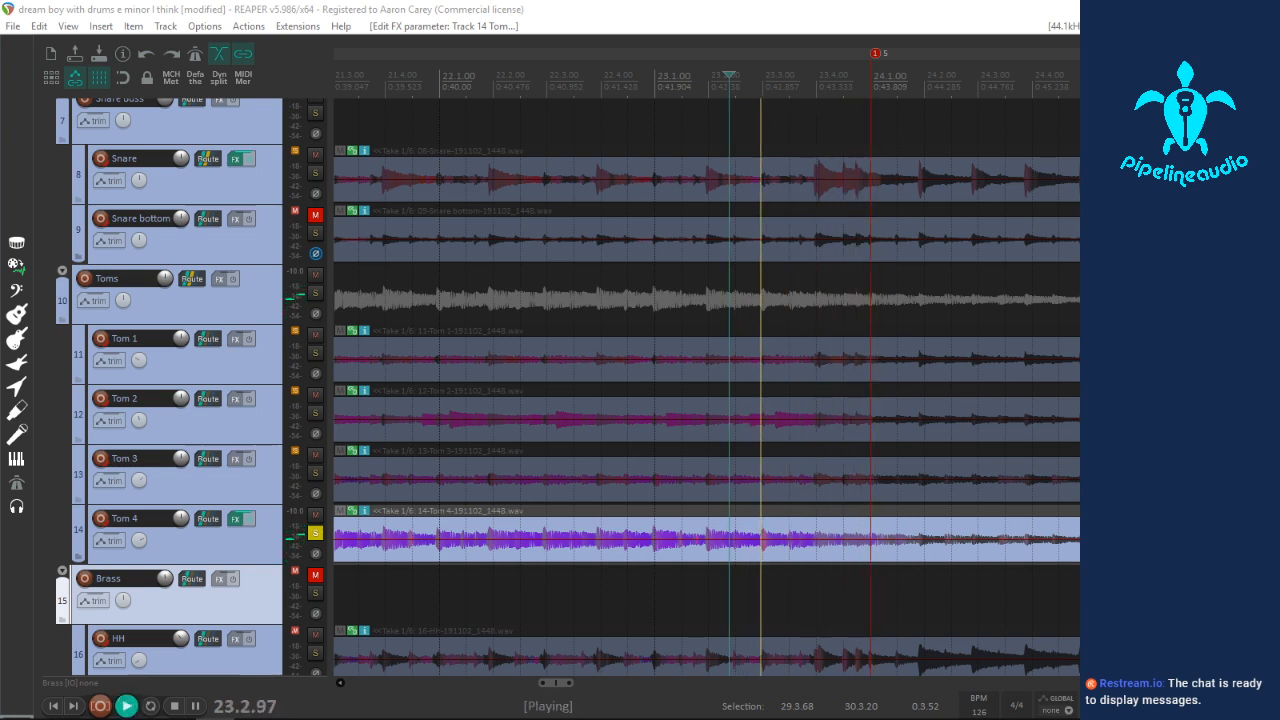
key("space")
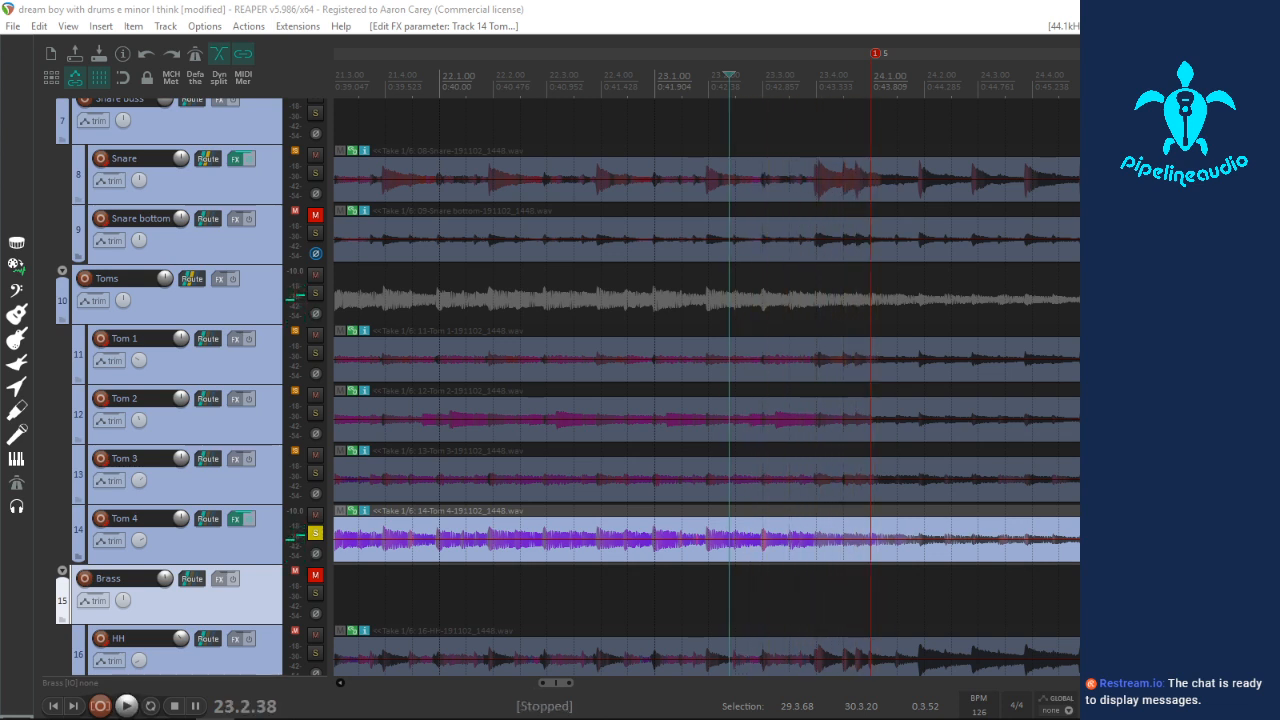
key("space")
key("space")
key("space")
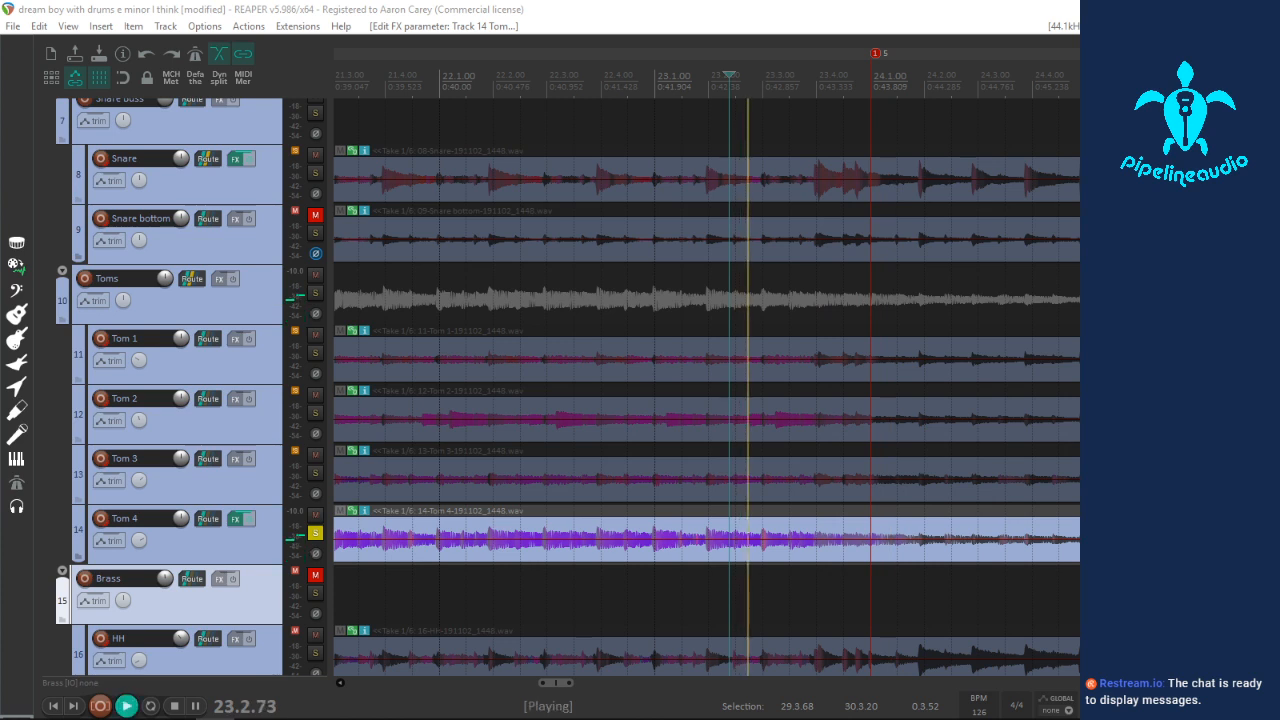
key("space")
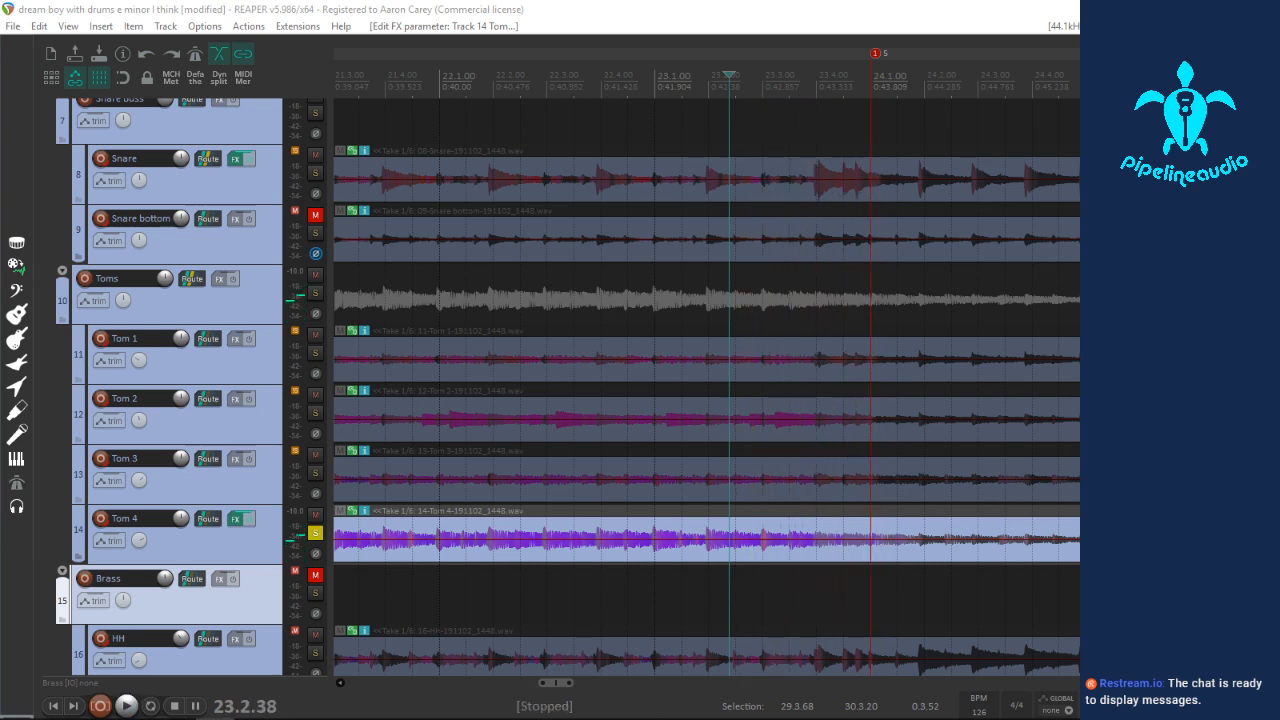
key("space")
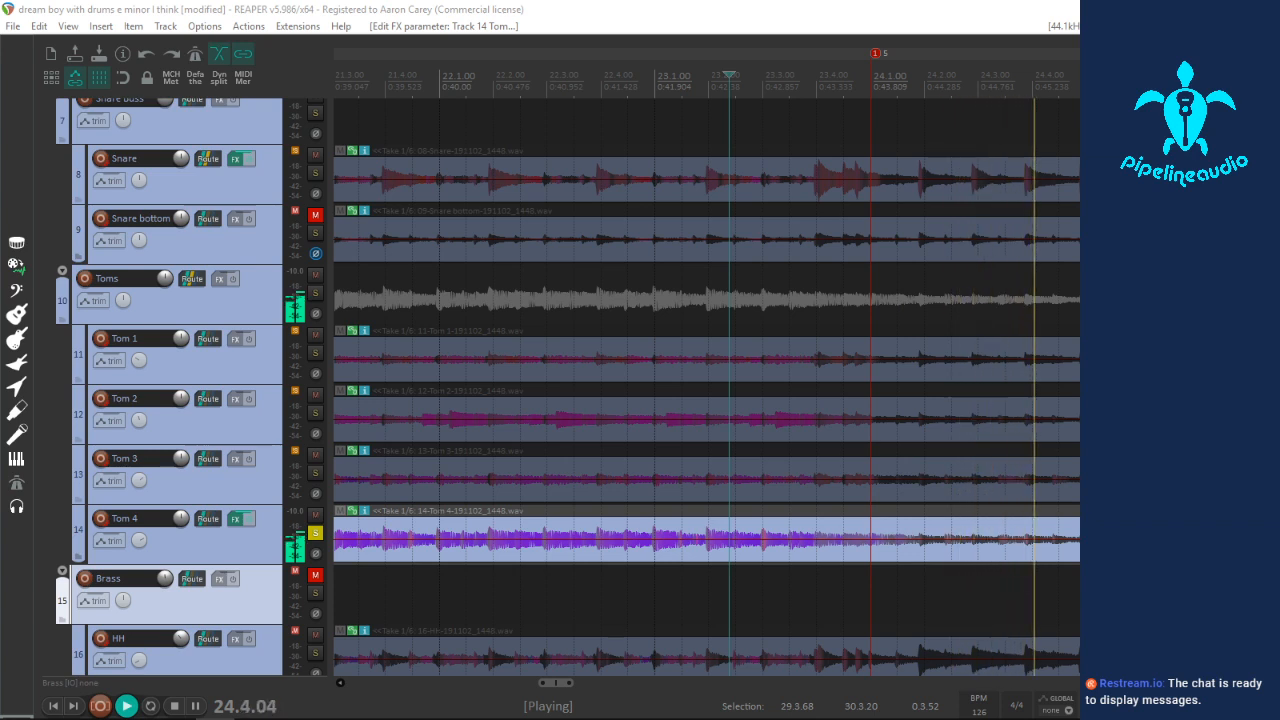
key("space")
key("space")
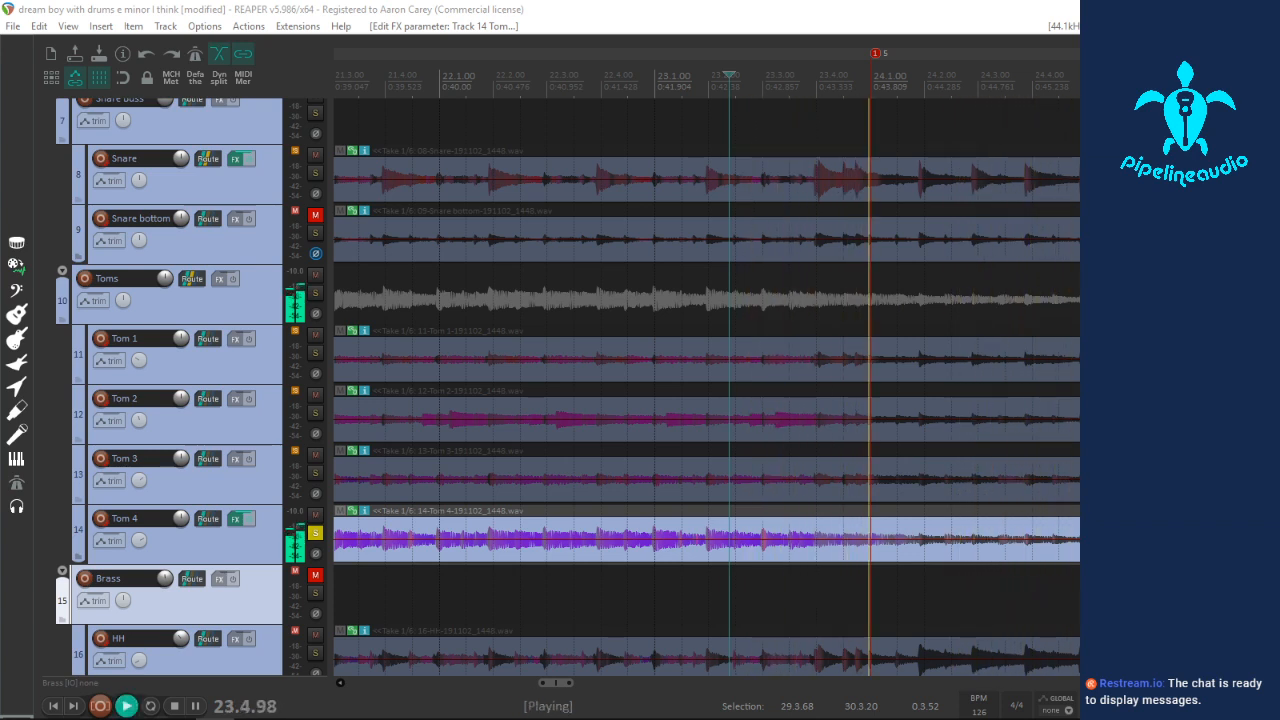
key("space")
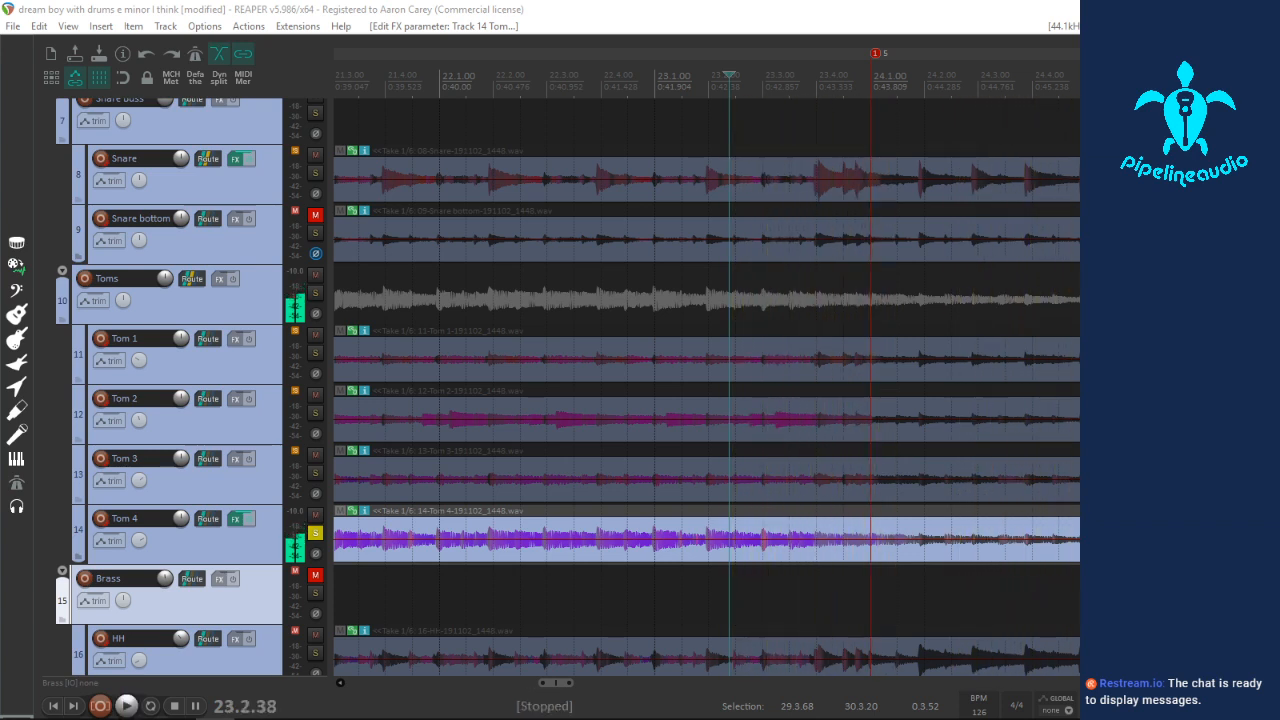
key("space")
key("space")
key("space")
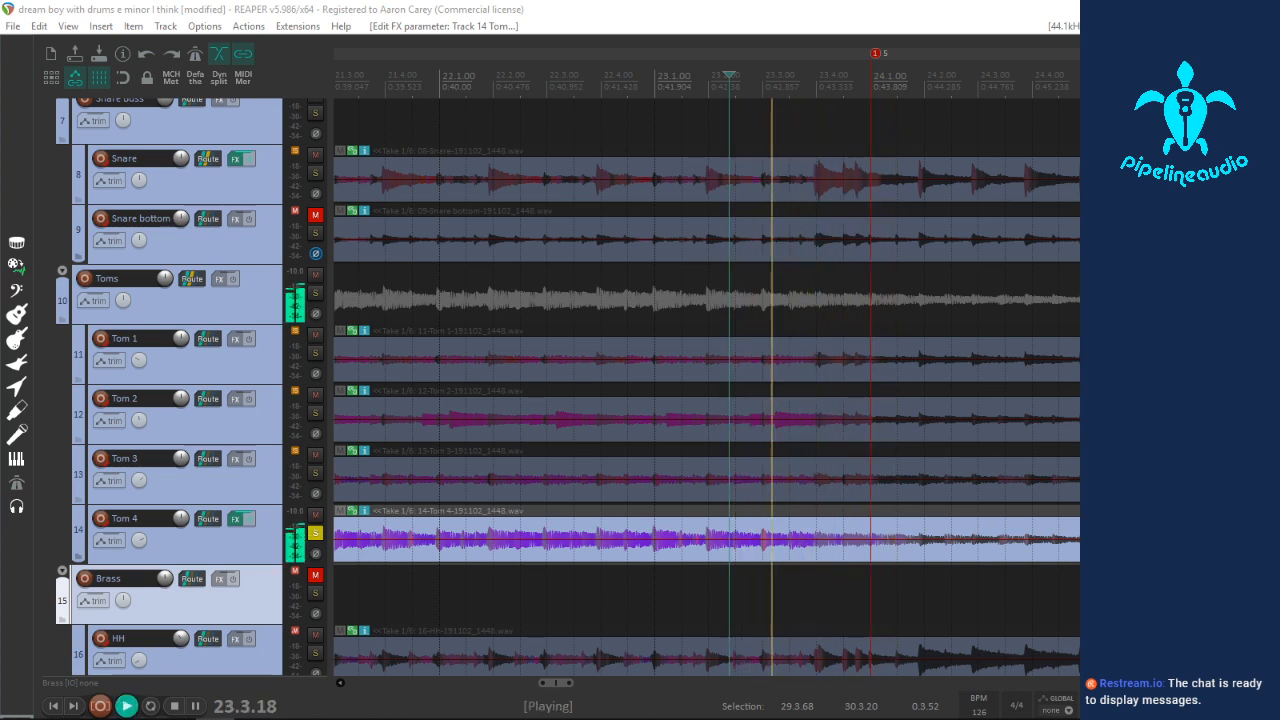
key("space")
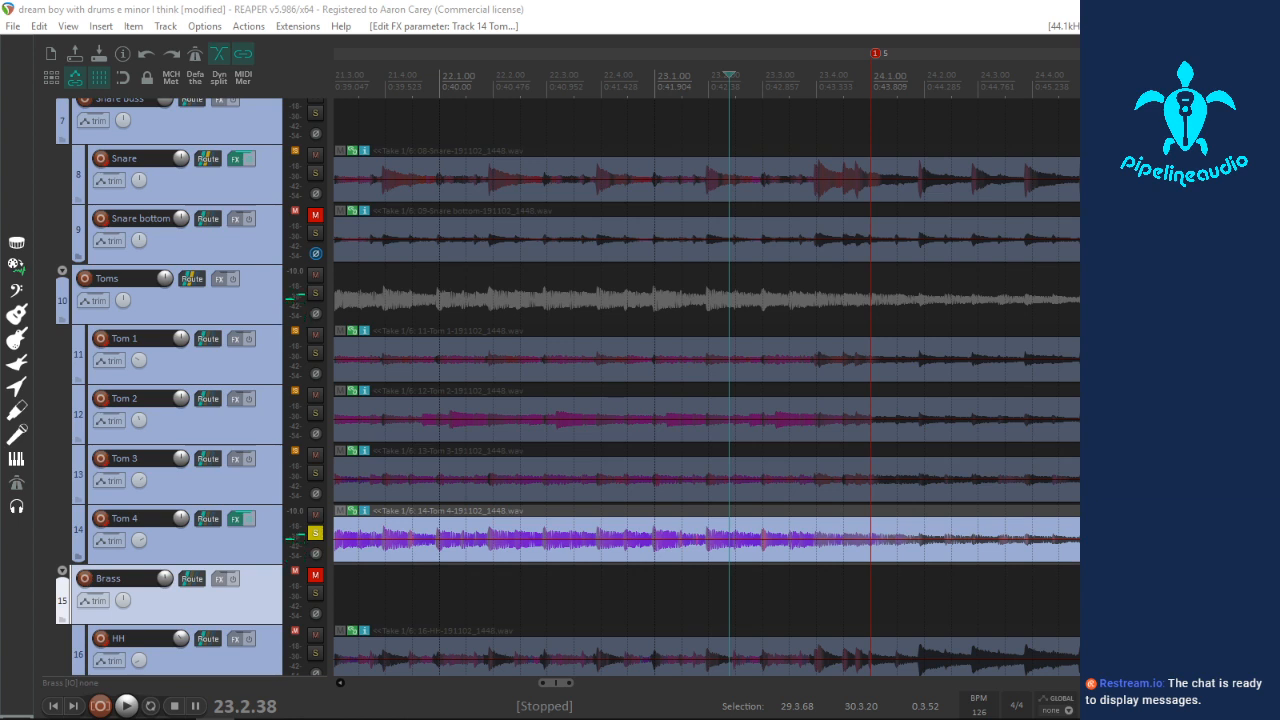
key("space")
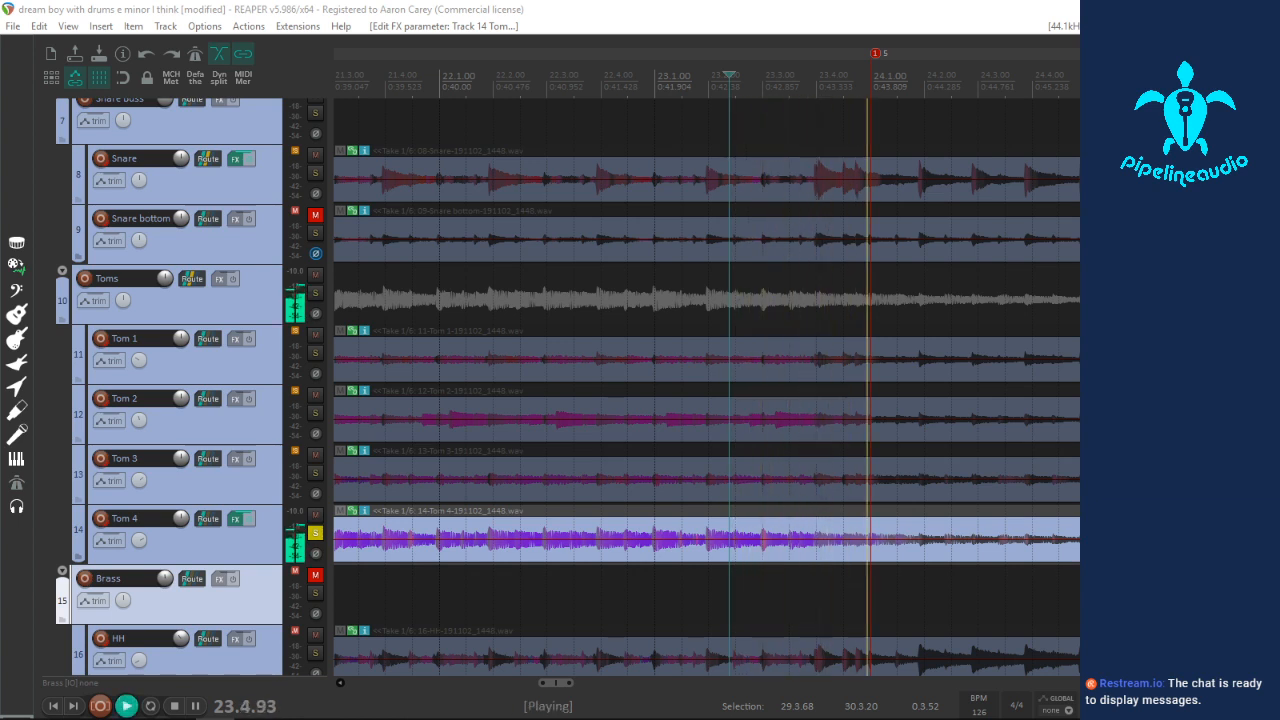
key("space")
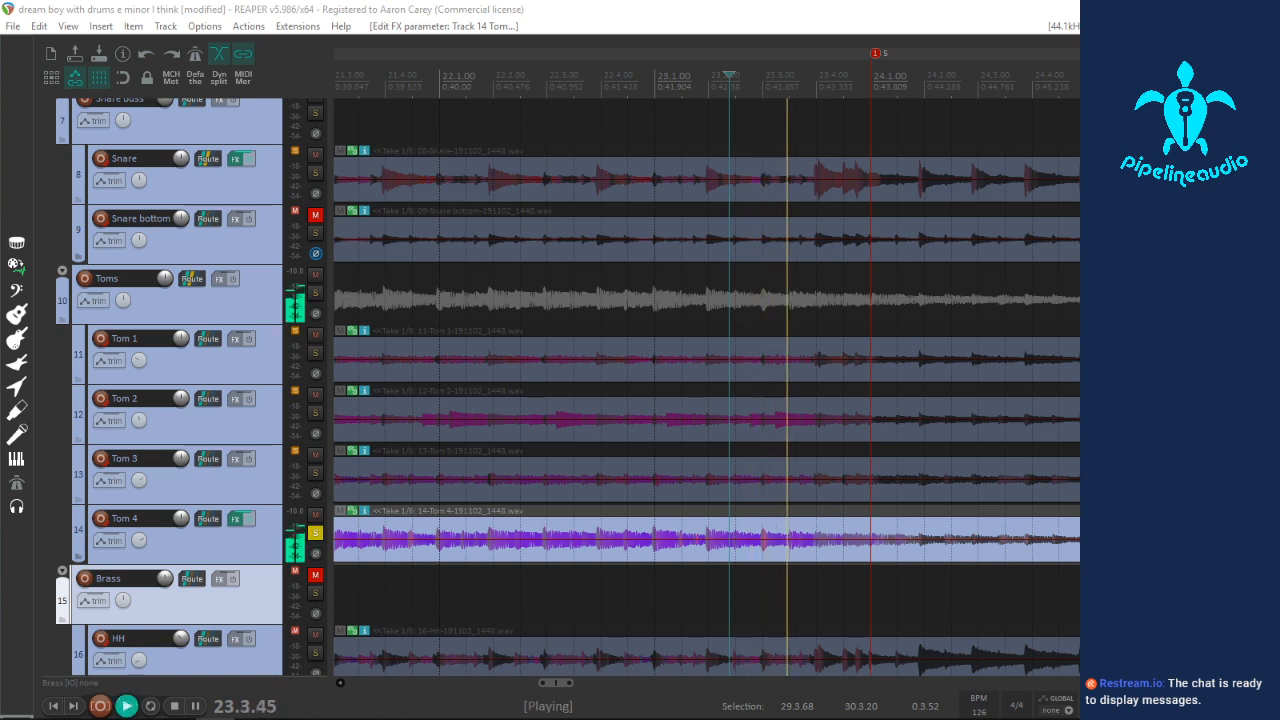
key("space")
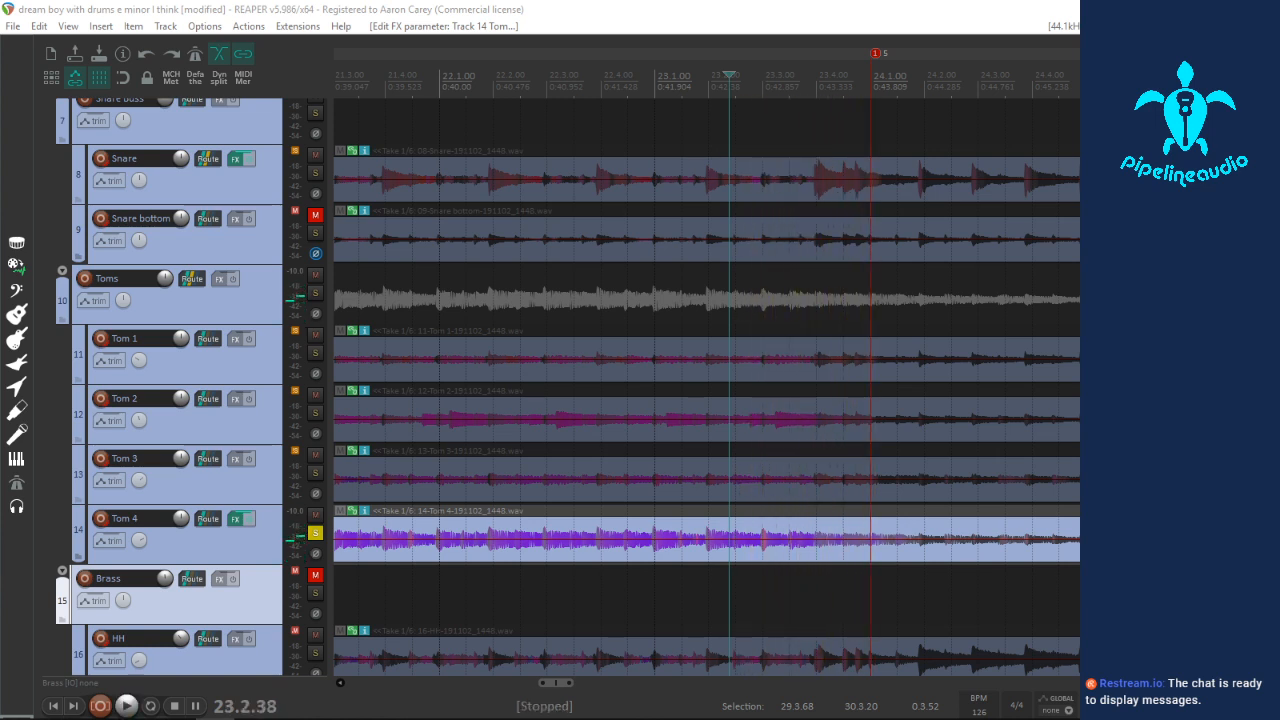
key("space")
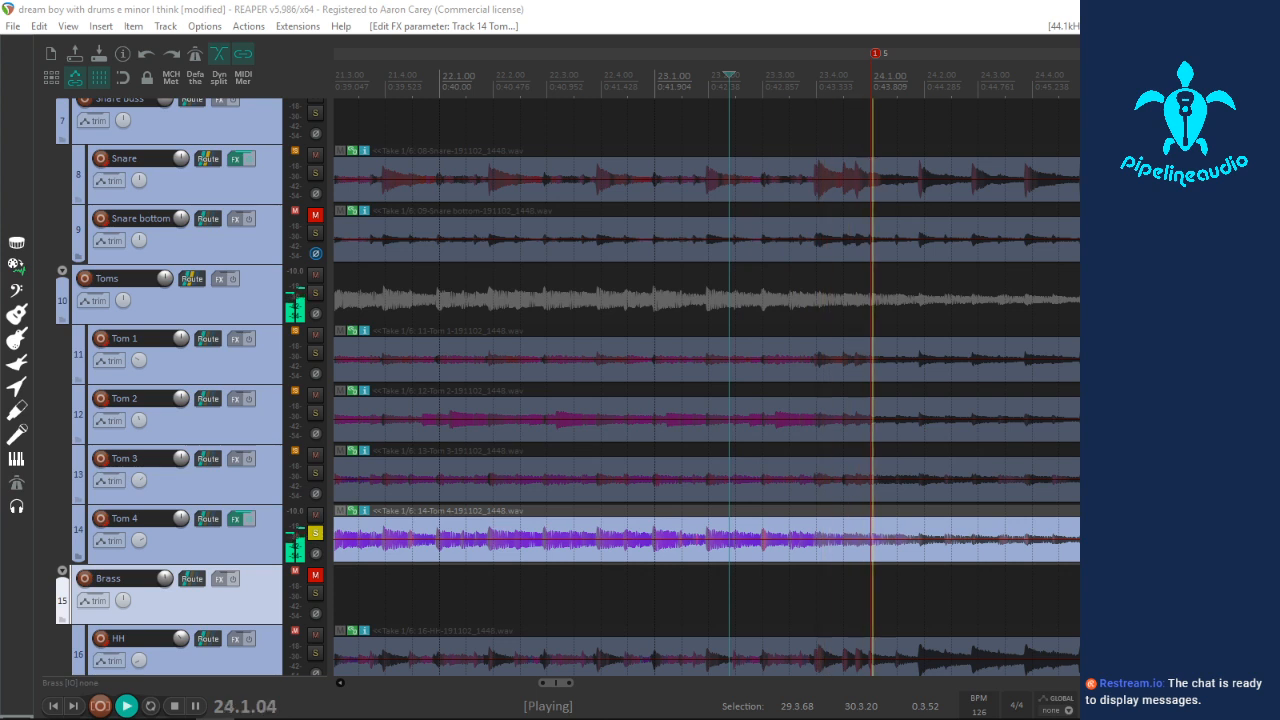
key("space")
key("space")
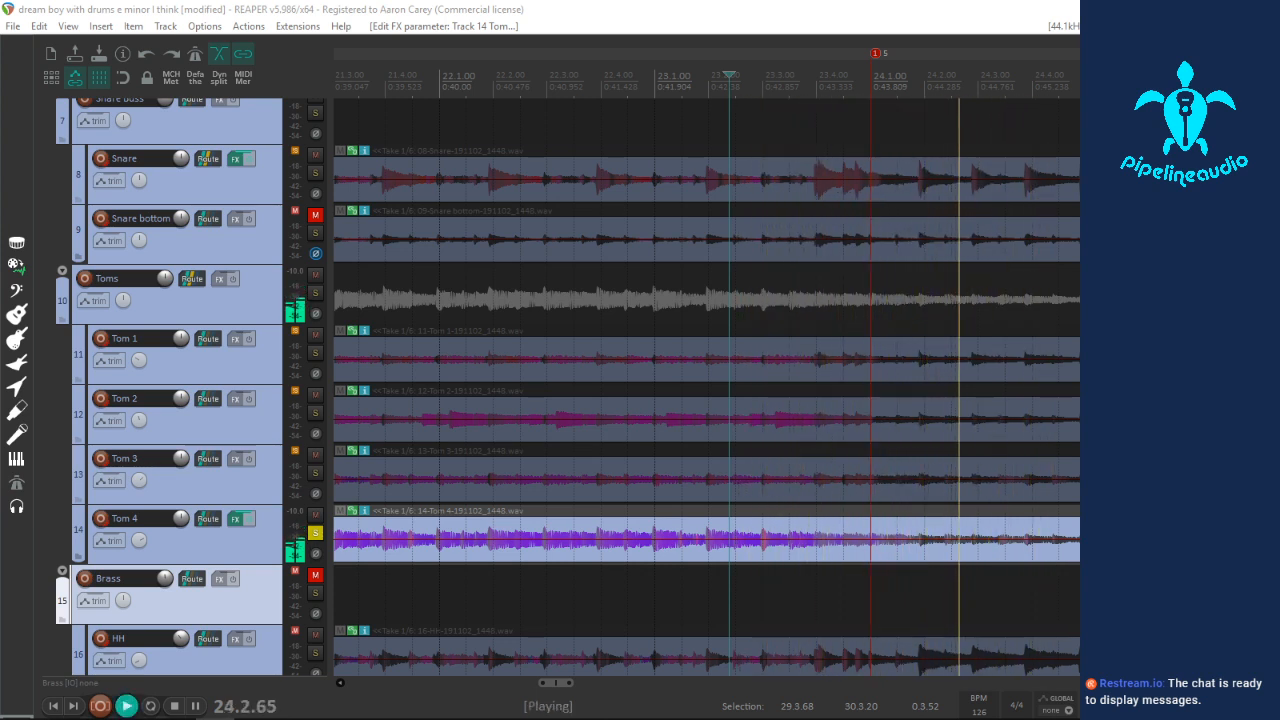
key("space")
key("space")
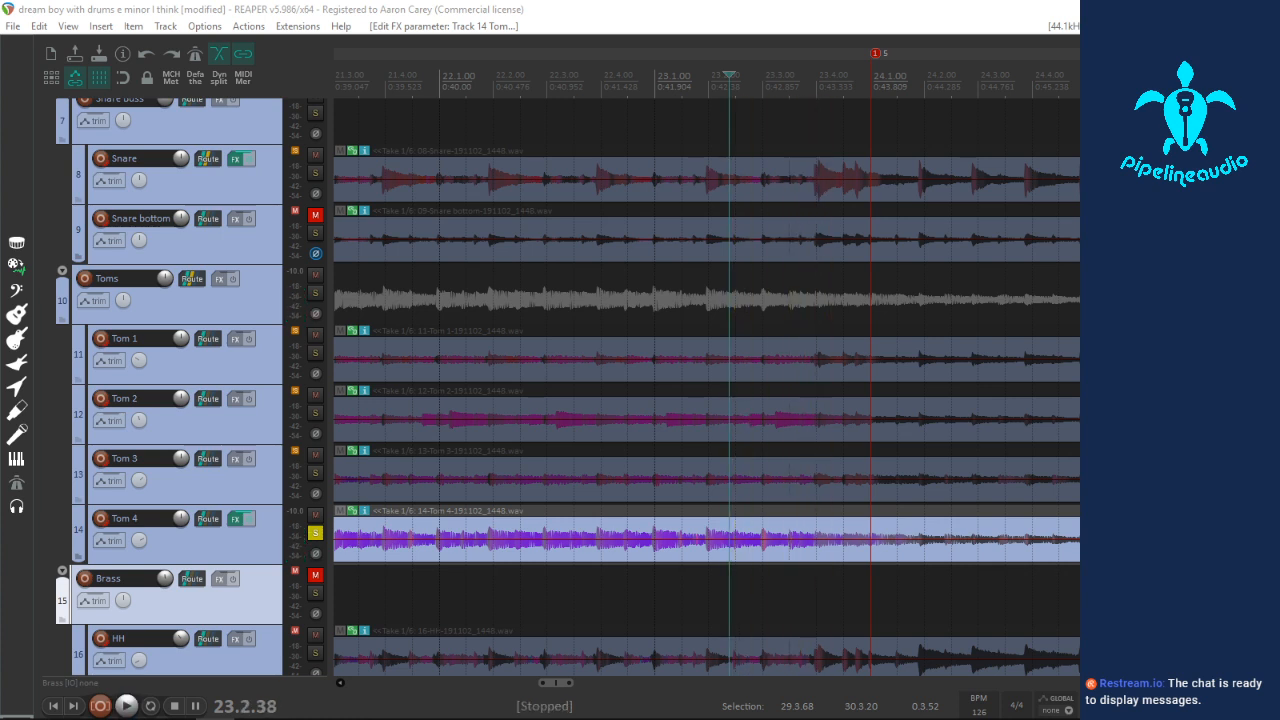
key("space")
key("space")
key("space")
key("space")
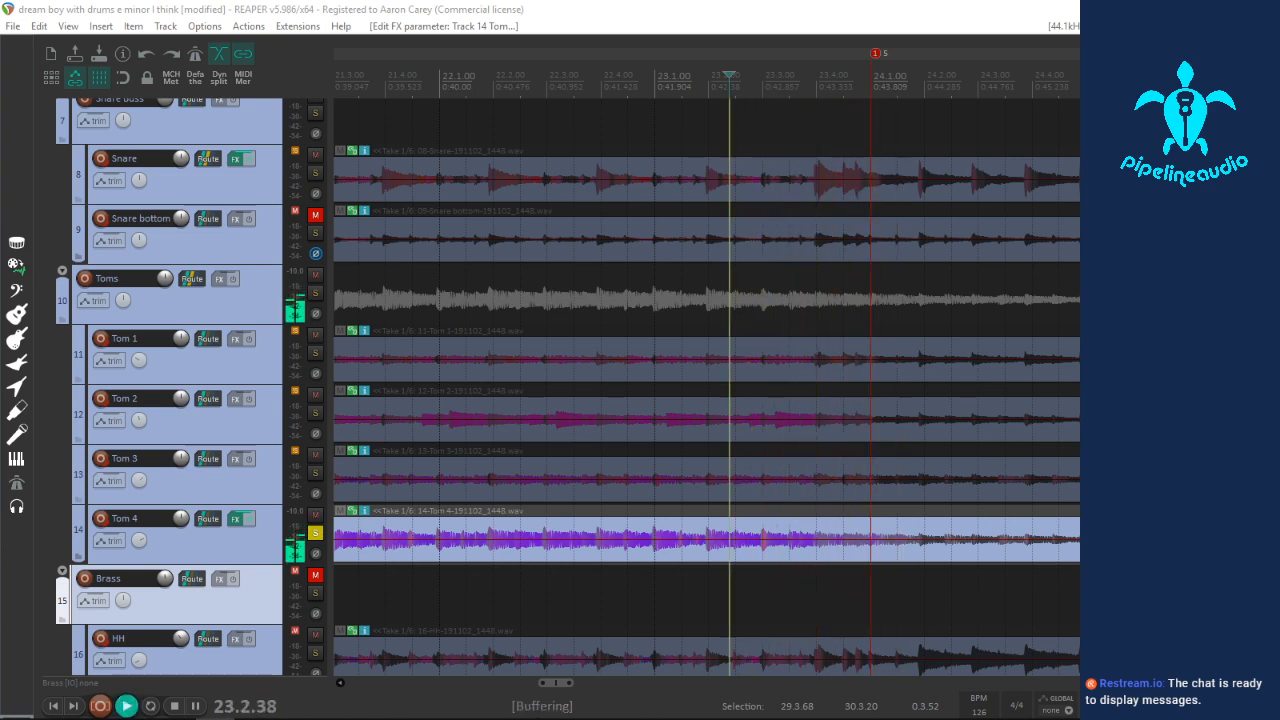
key("space")
key("space")
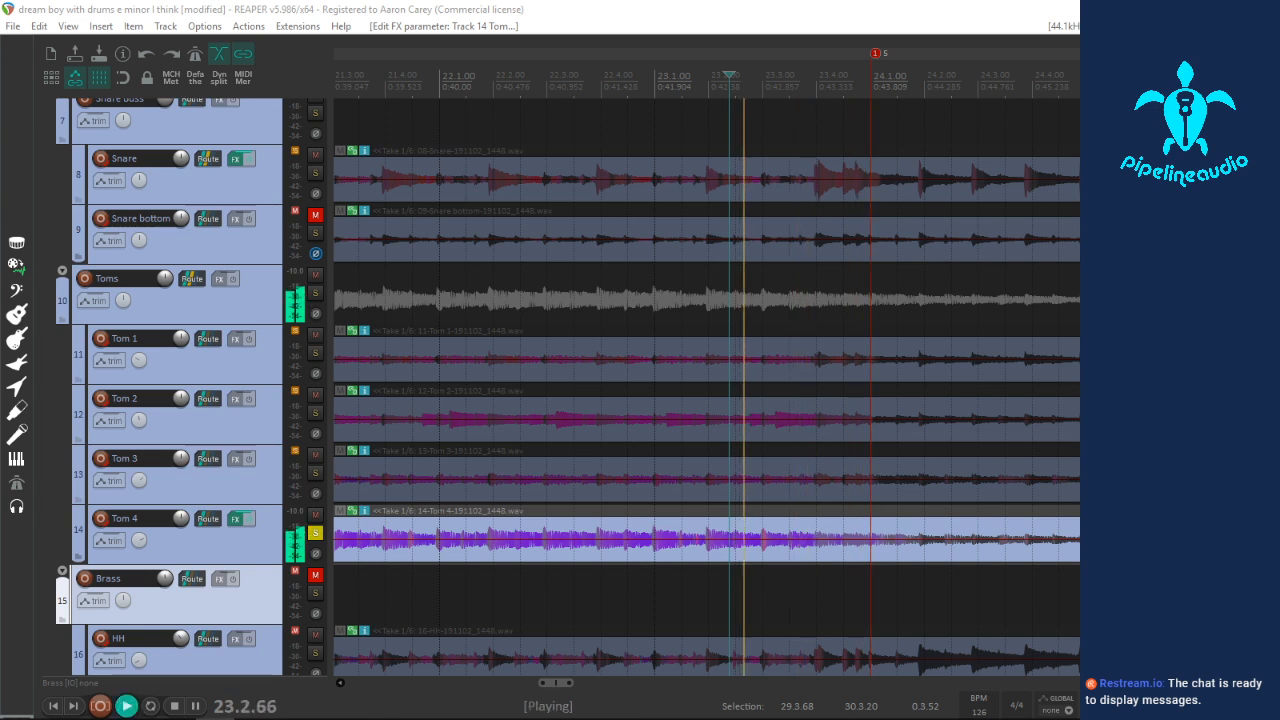
key("space")
key("space")
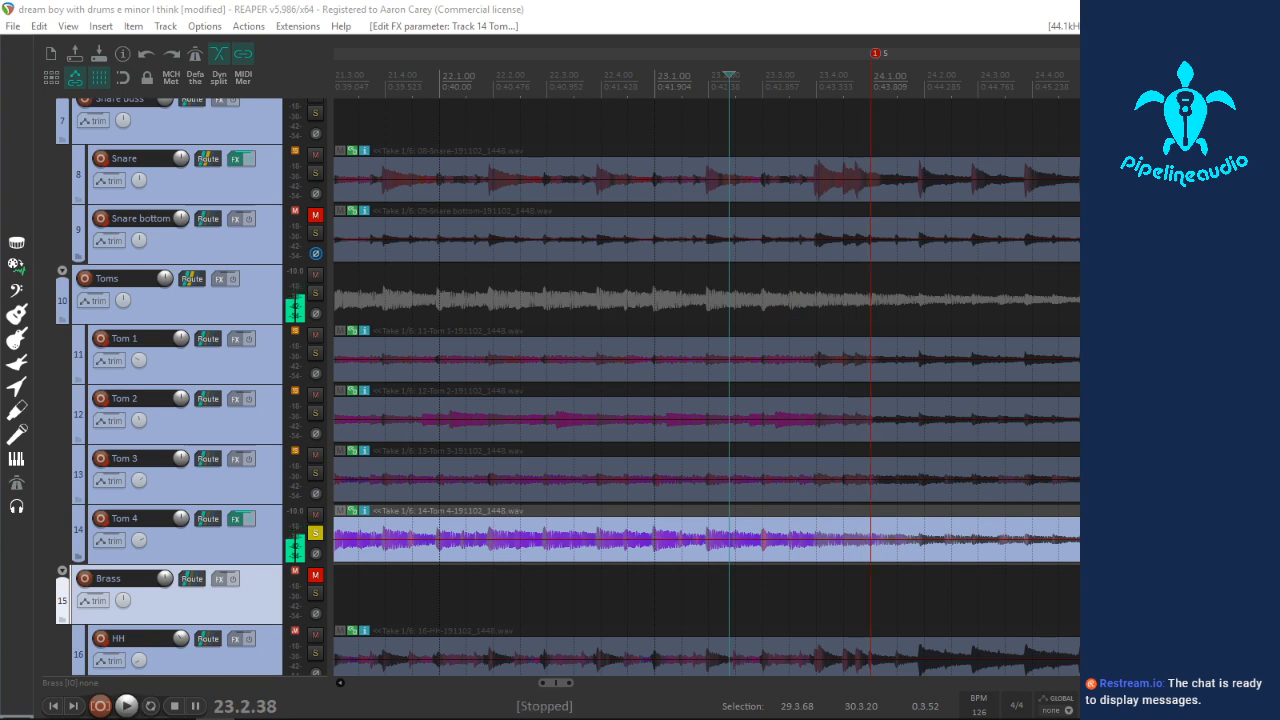
key("space")
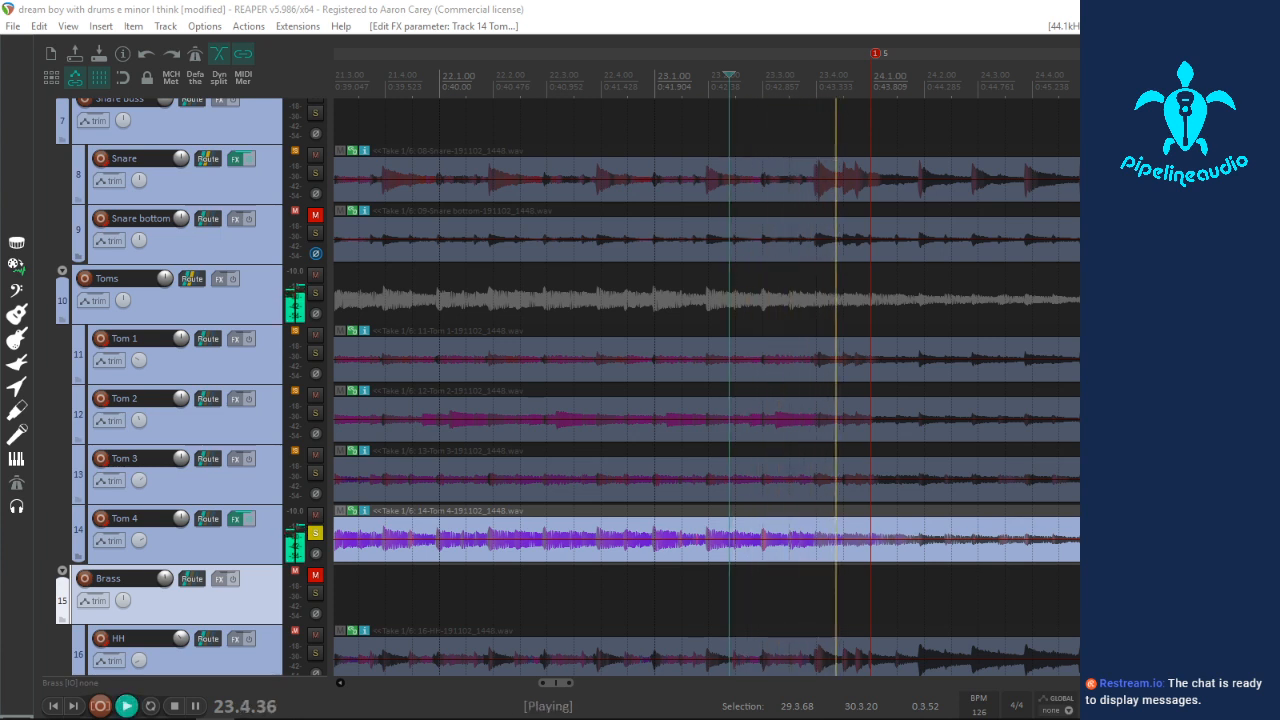
key("space")
key("space")
key("space")
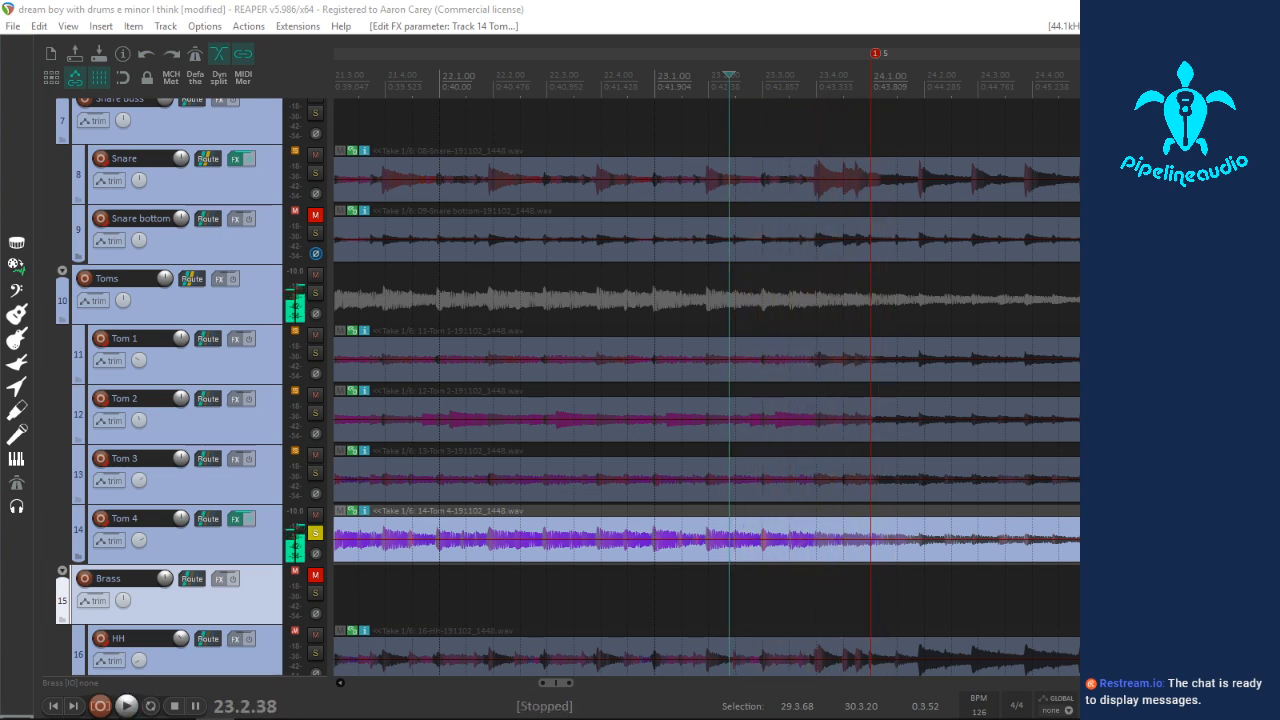
key("space")
key("space")
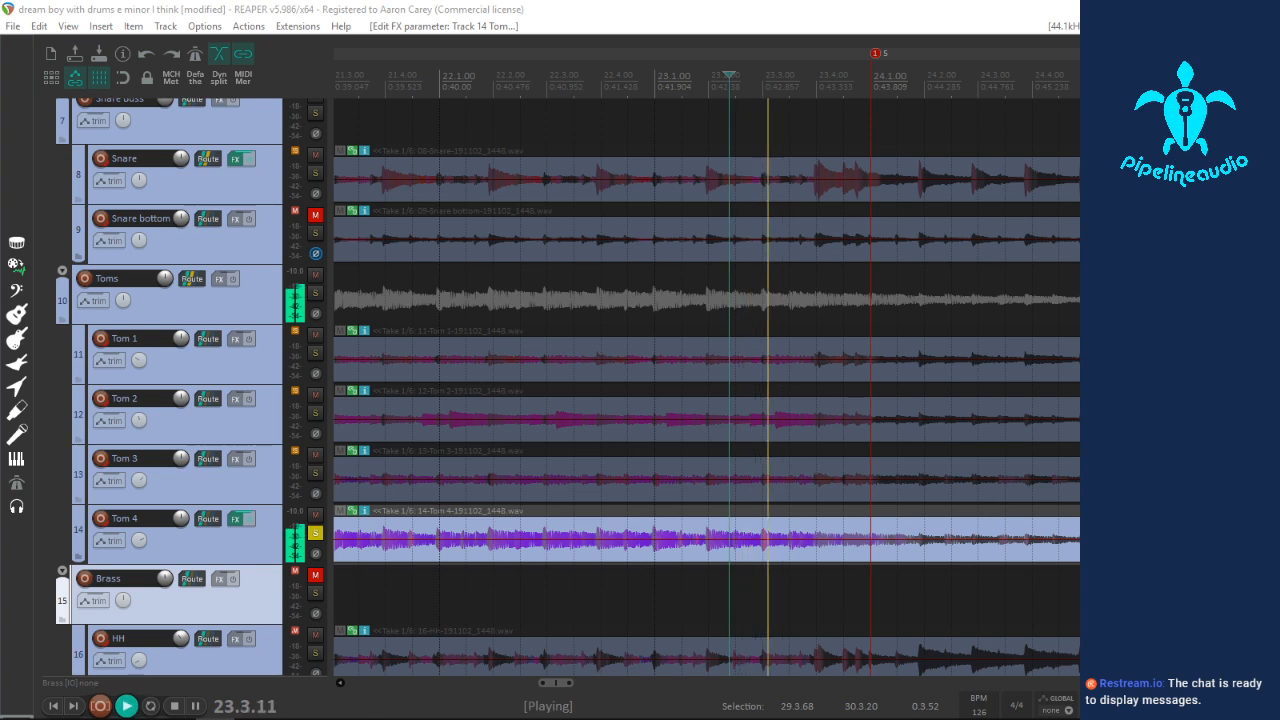
key("space")
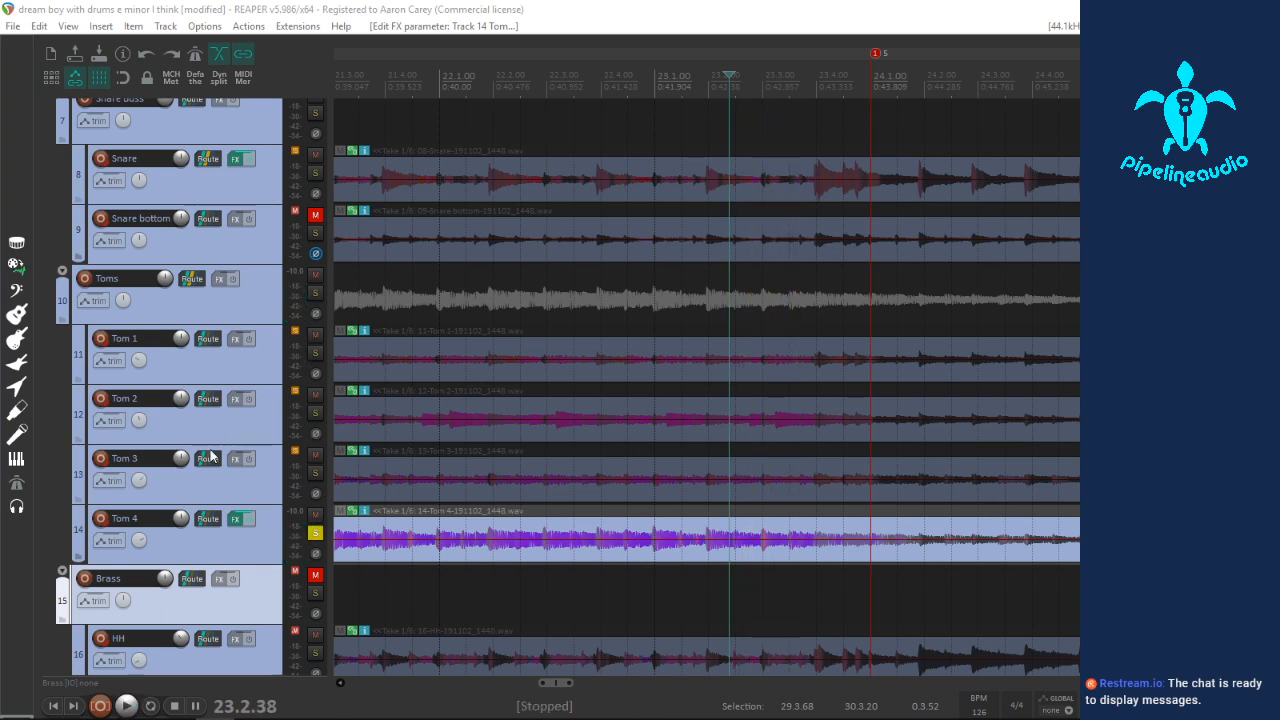
Step: Play Tom 4 once more, move the edit cursor back to 22.3.70 and stop playback
key("space")
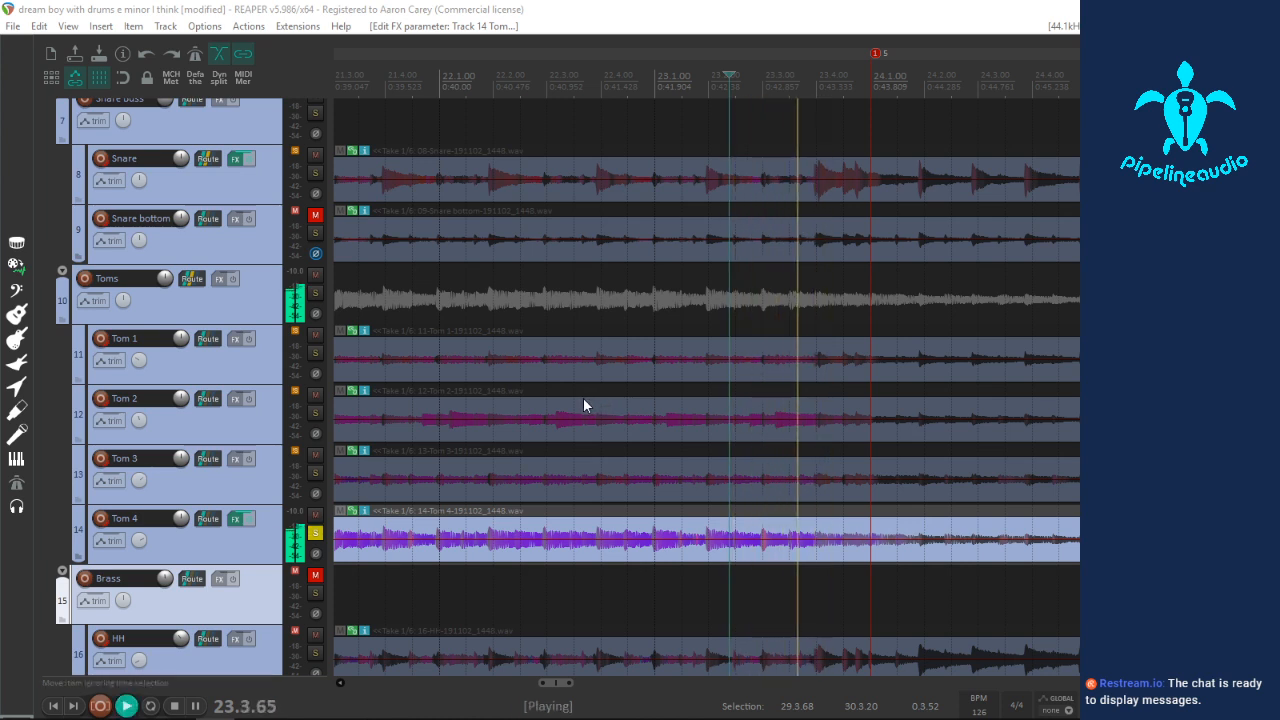
left_click(587, 78)
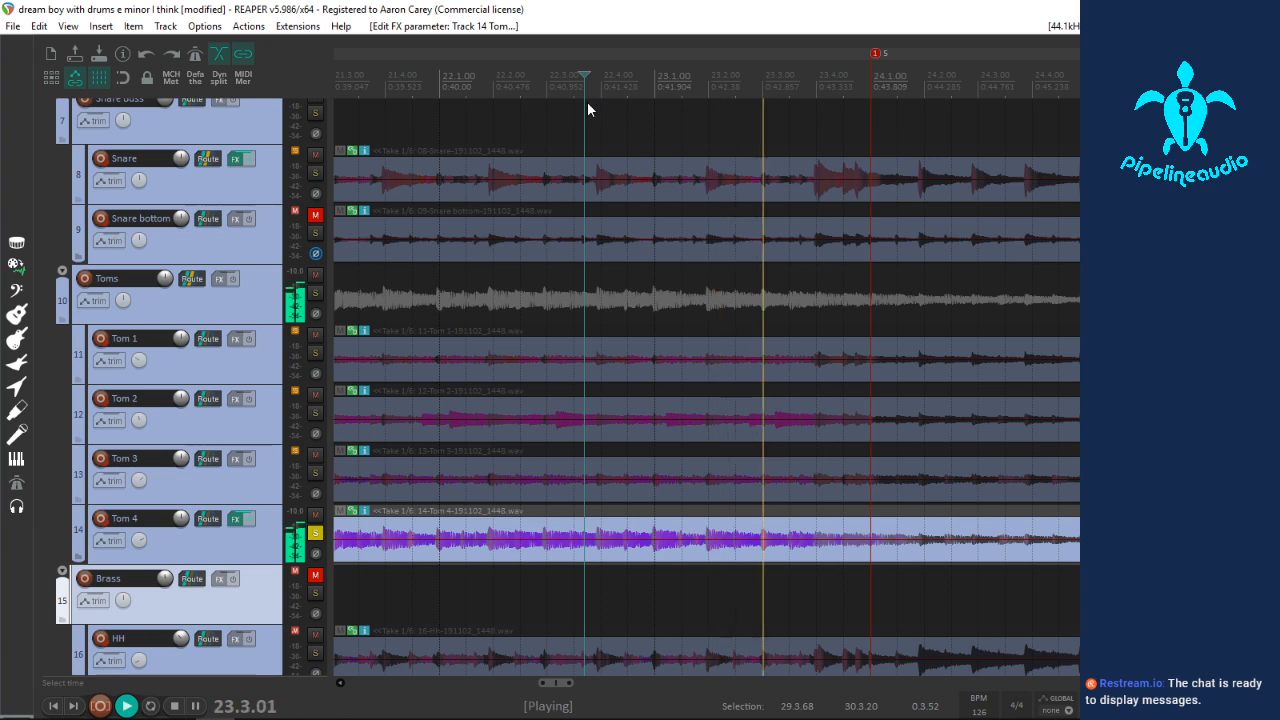
key("space")
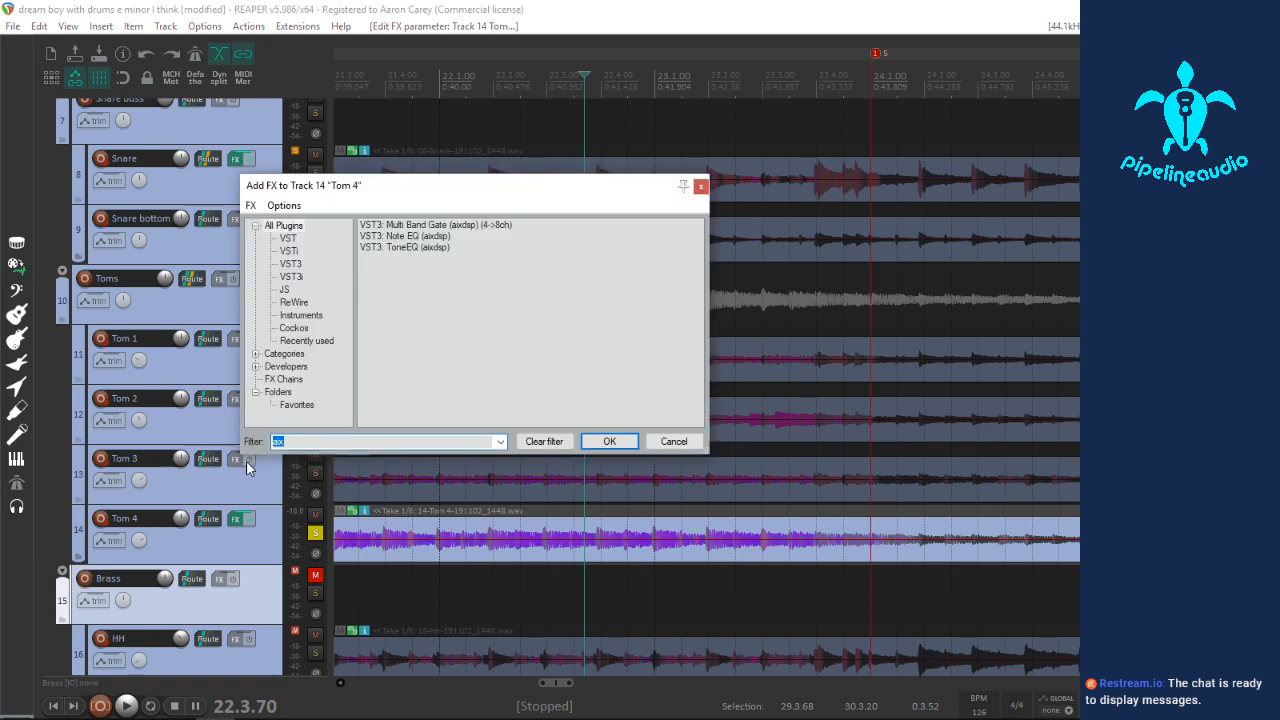
Step: Find the VST3 plug-in XCTR (AudioAssault) and add it to Tom 4's FX chain
type("ctr")
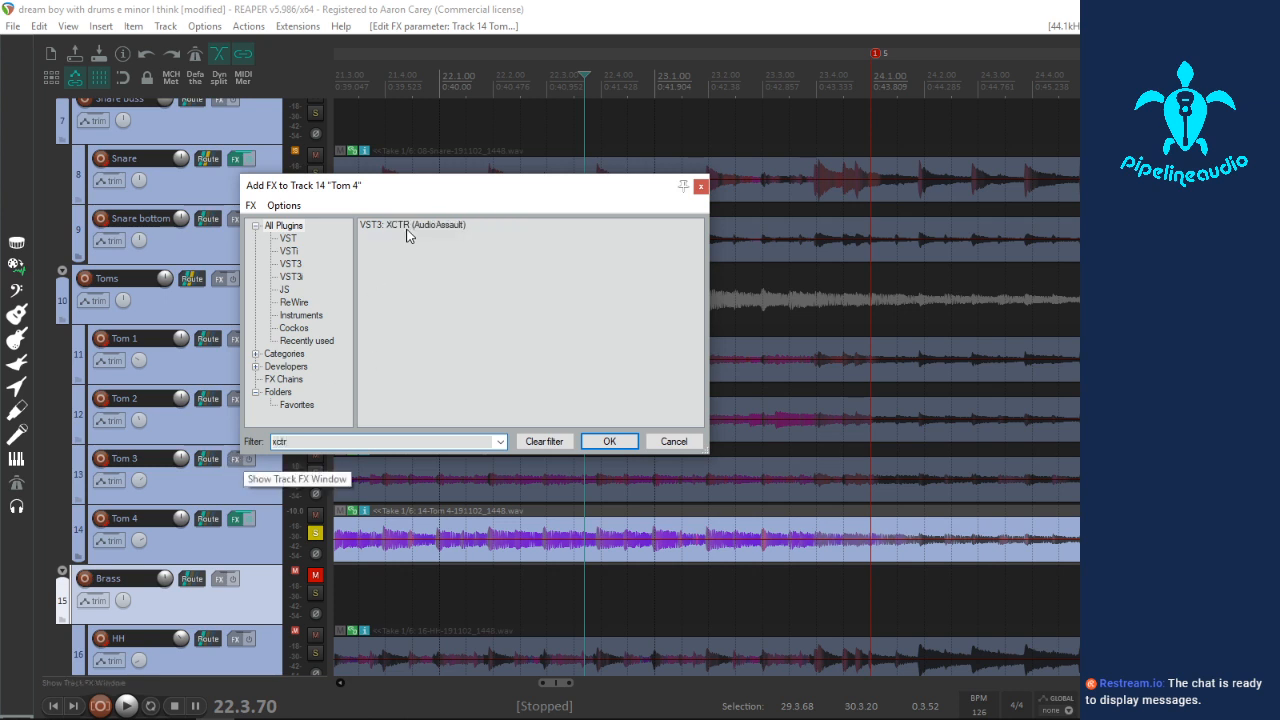
double_click(407, 229)
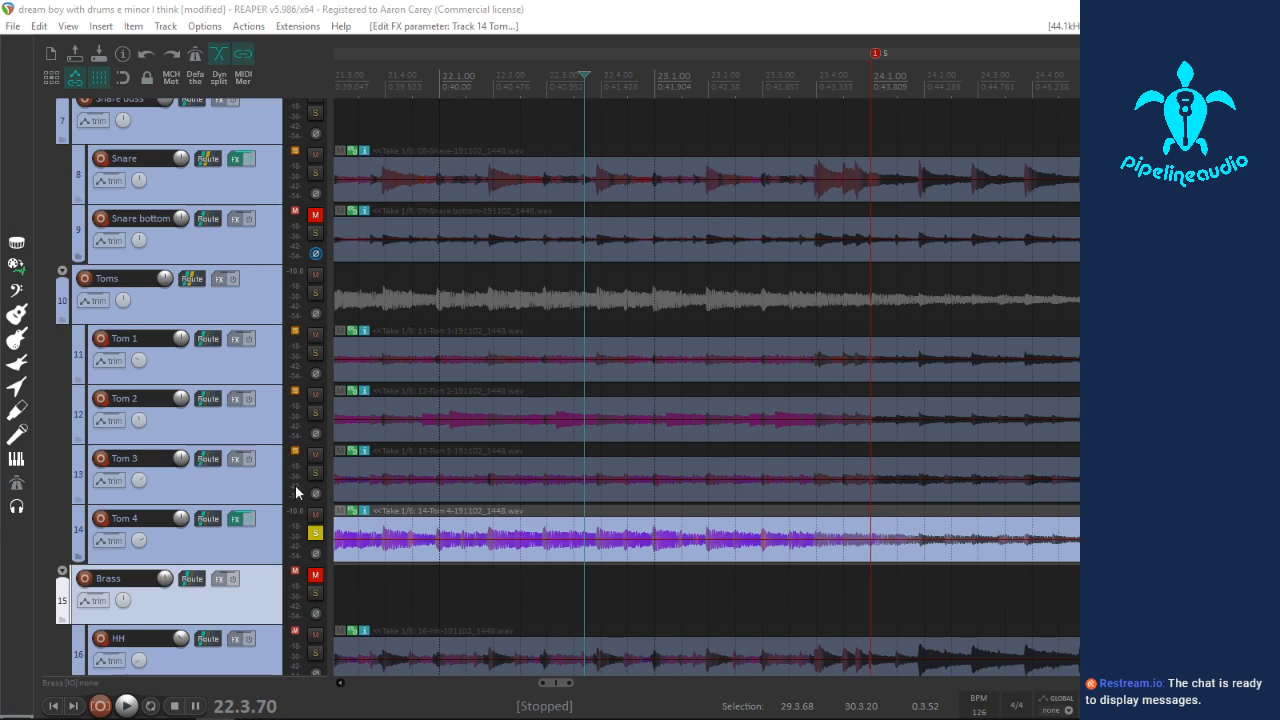
Step: Unsolo Tom 4 and play the full drum mix from just before the take, then restart playback from 33.1.93
left_click(315, 537)
scroll(524, 527, "down", 3)
left_click(582, 547)
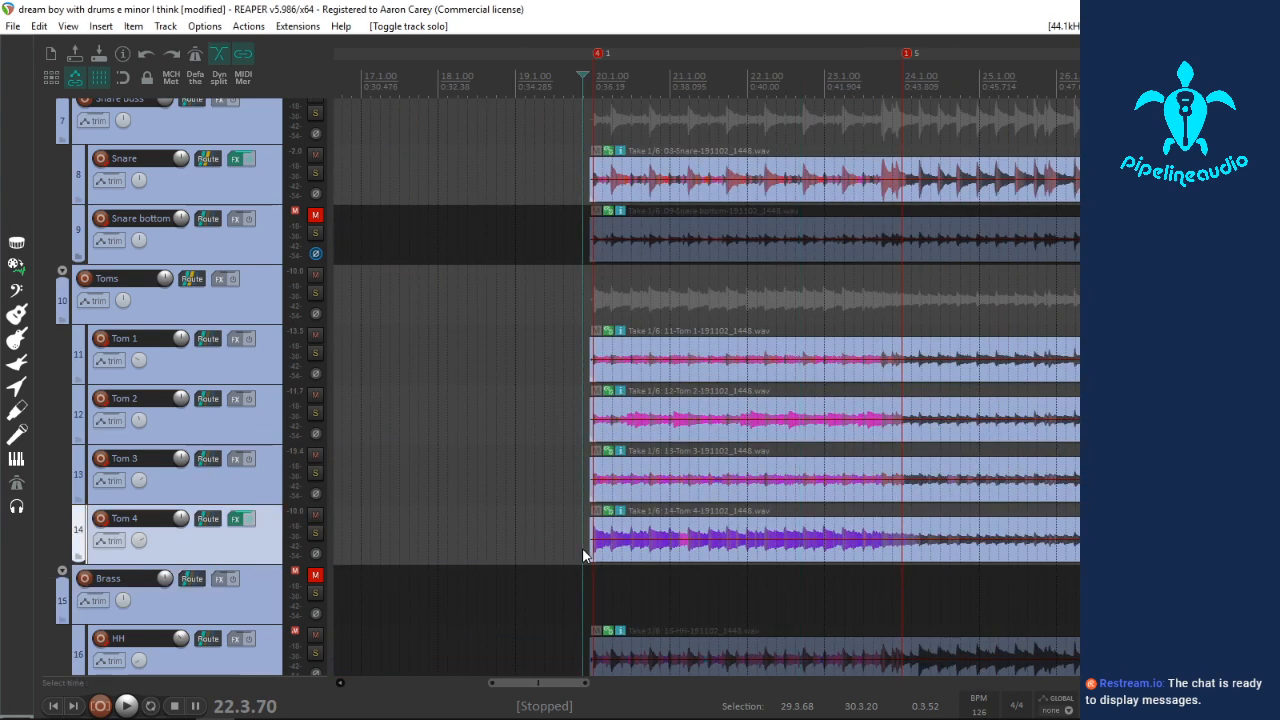
key("space")
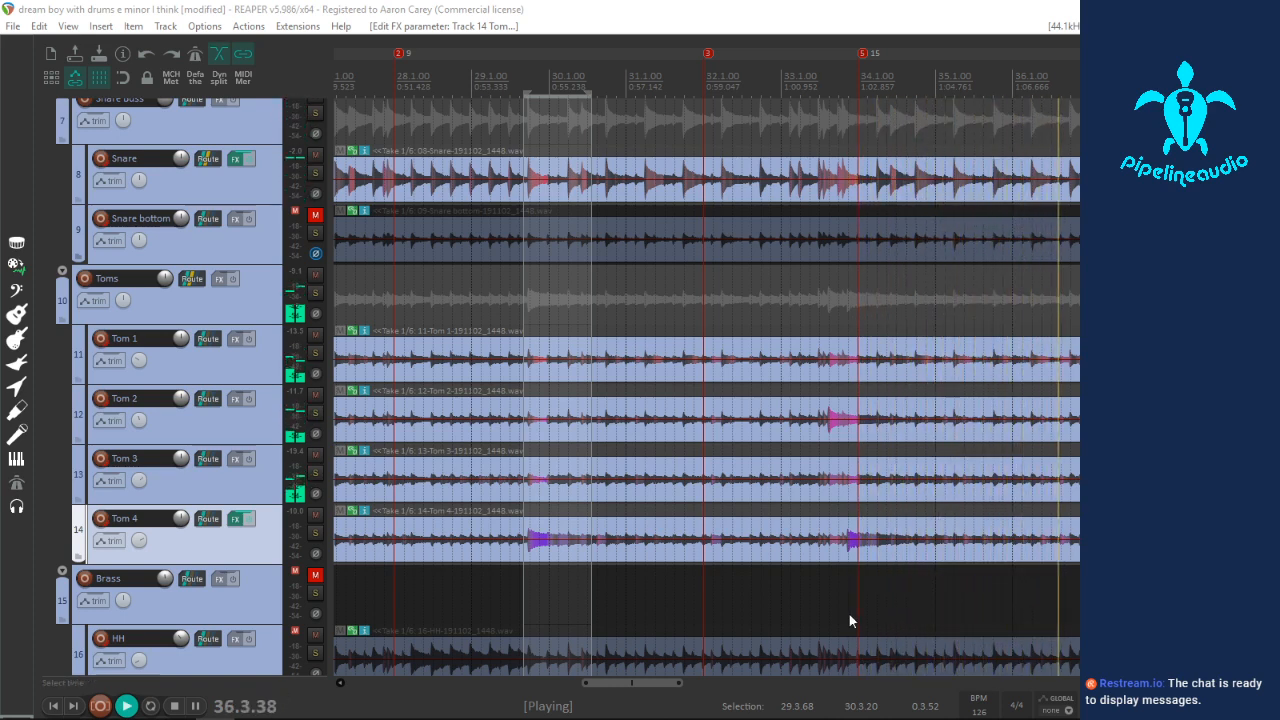
left_click(798, 298)
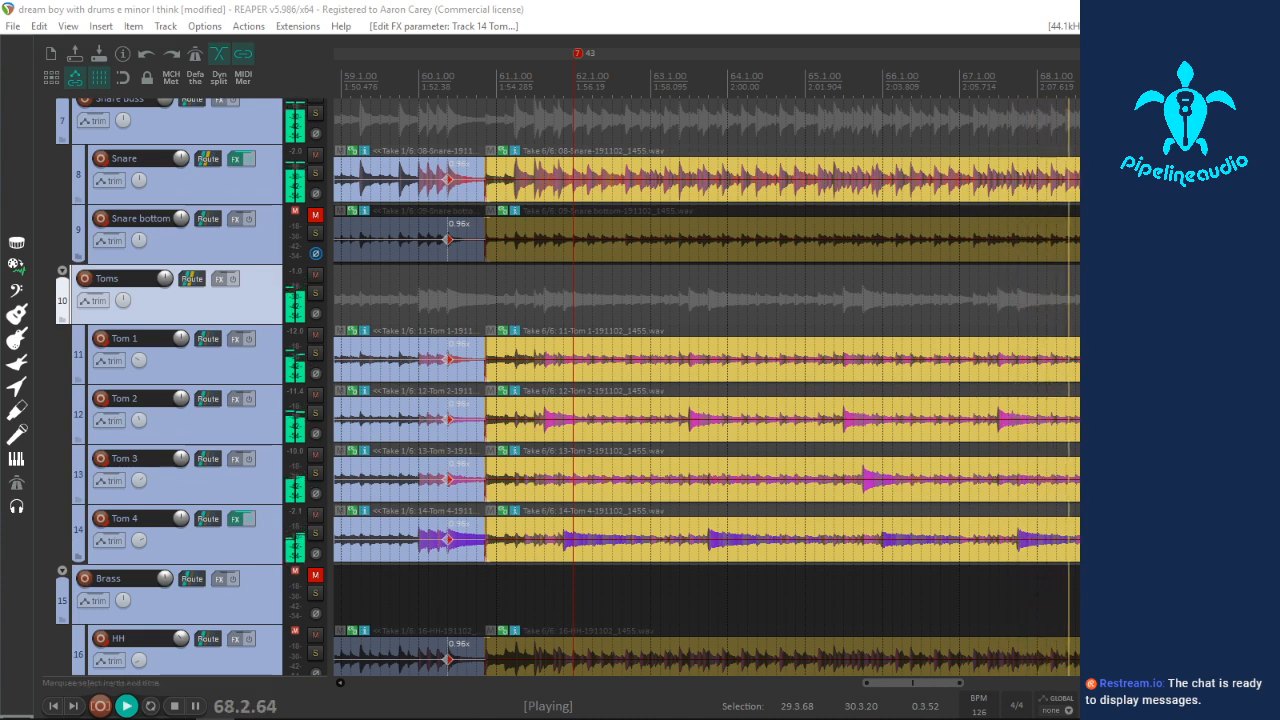
scroll(1077, 430, "down", 2)
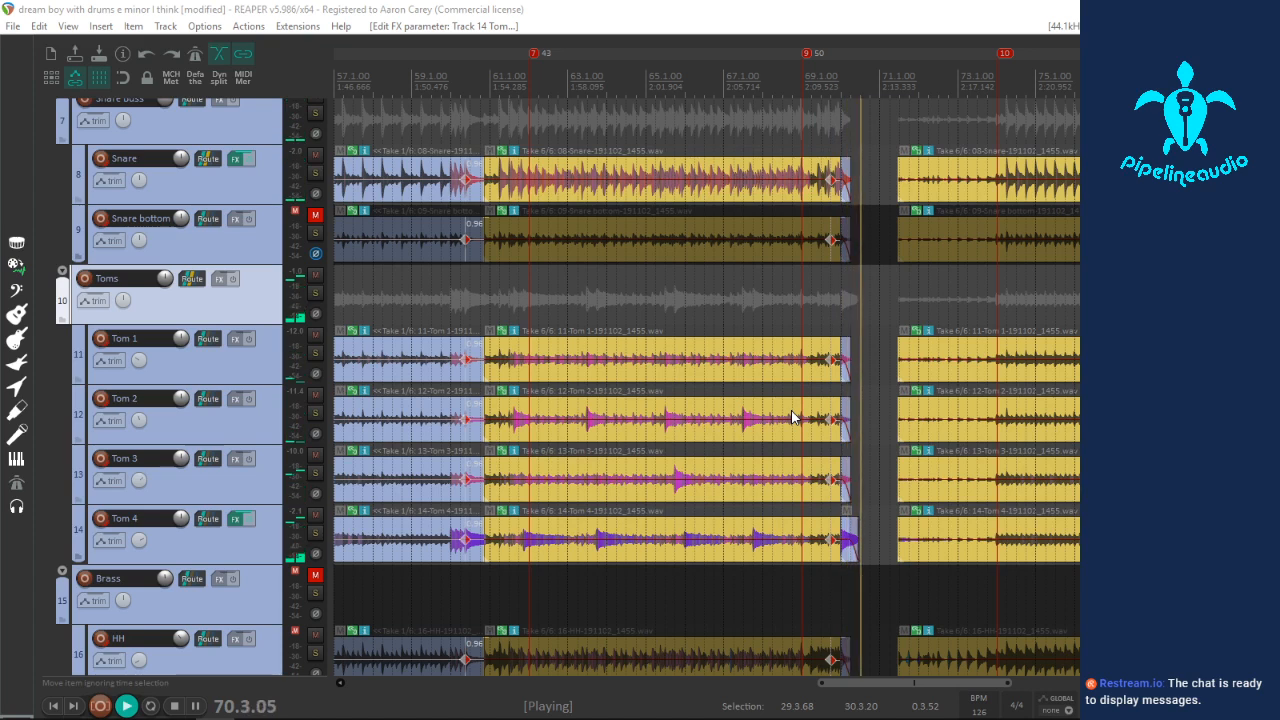
scroll(993, 437, "down", 2)
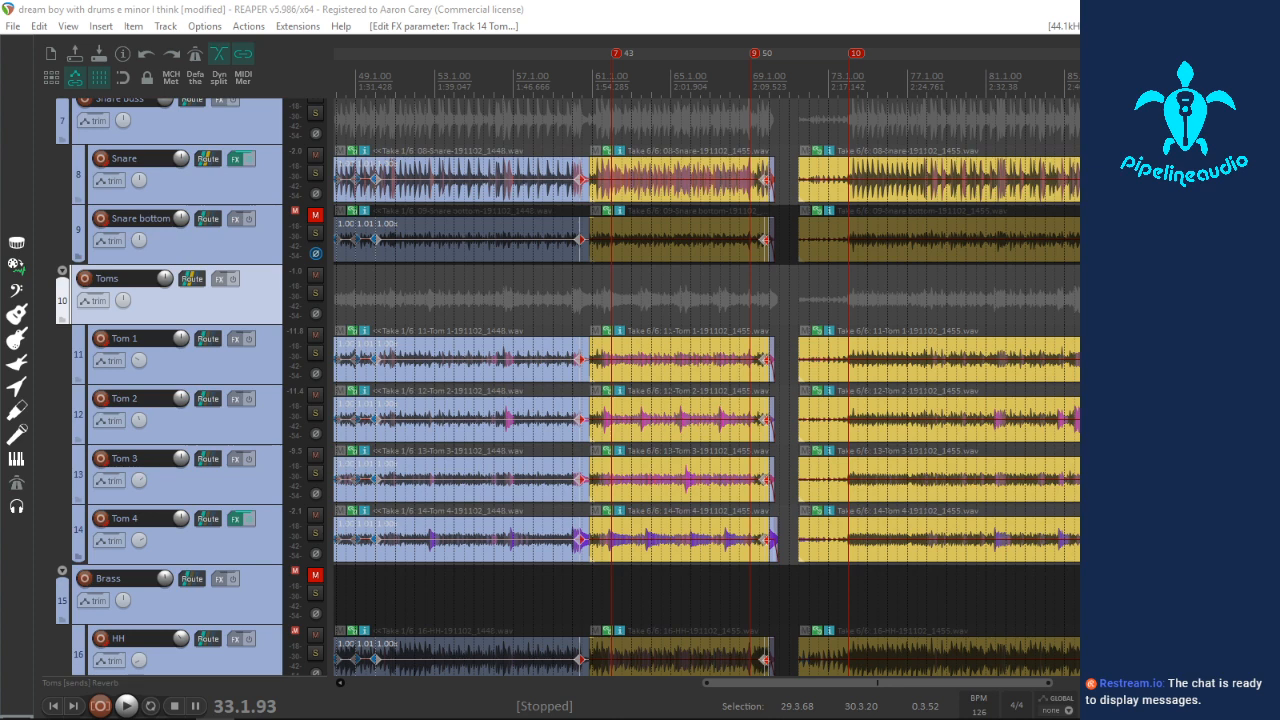
Step: Close Tom 4's FX chain window and save the project
key("Escape")
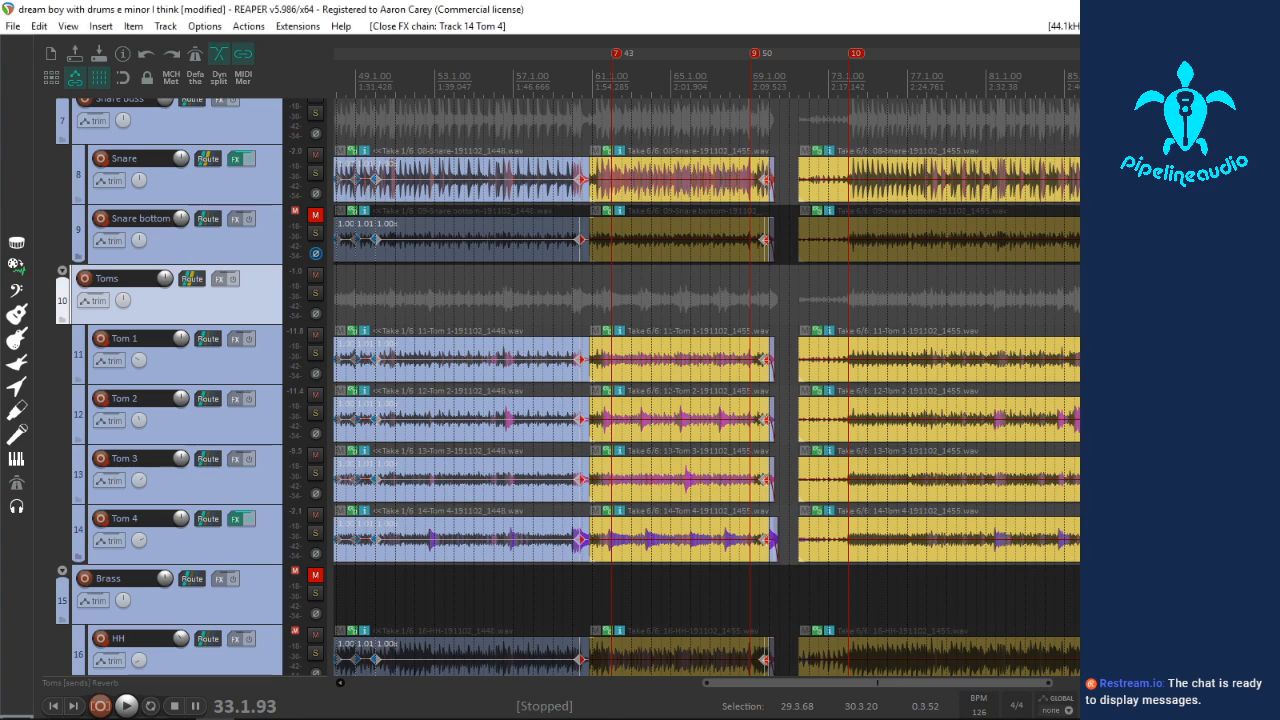
left_click(99, 58)
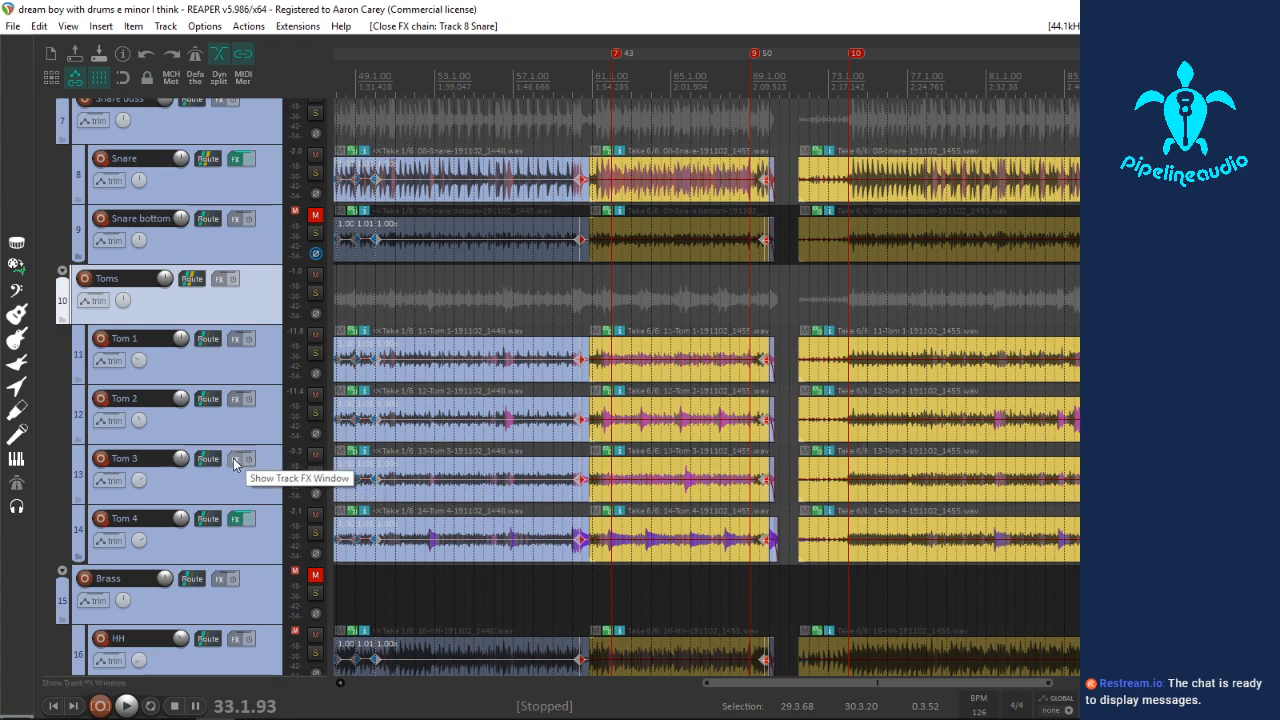
Step: Examine Tom 3's waveform along the song for clear tom hits, checking around bars 26, 29, 37 and 65
scroll(622, 467, "down", 3)
left_click(590, 490)
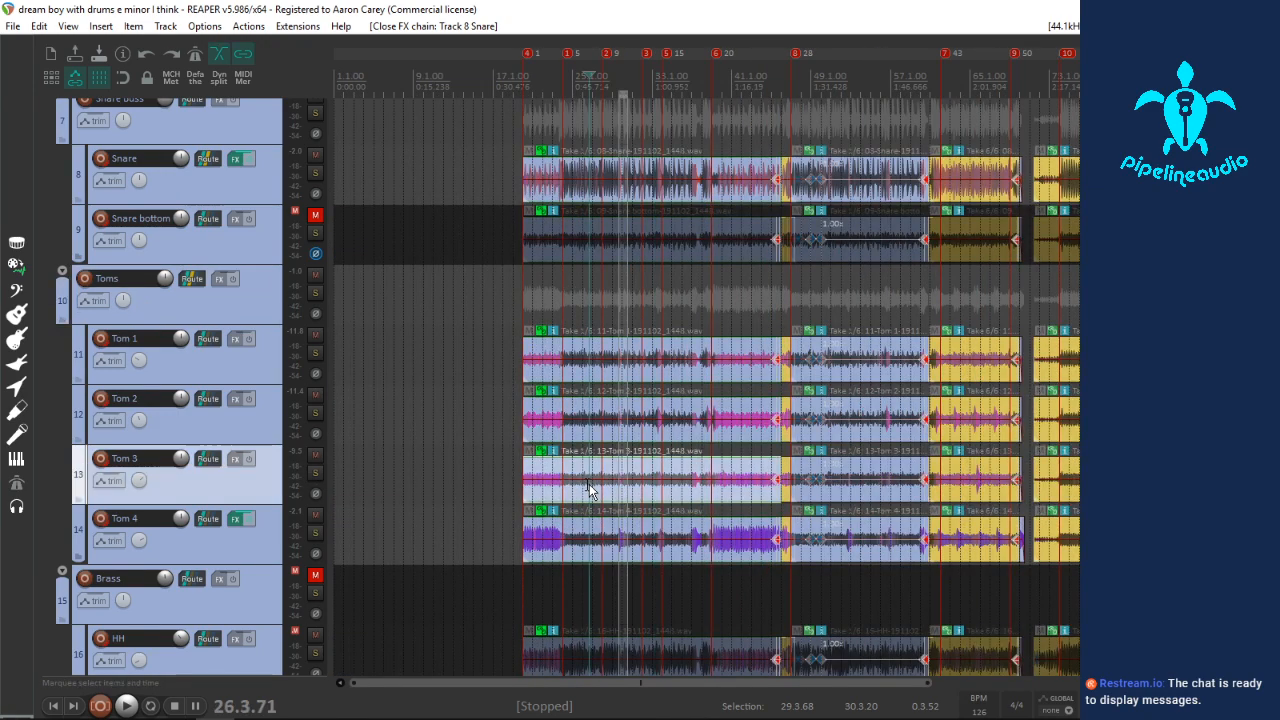
scroll(588, 489, "up", 5)
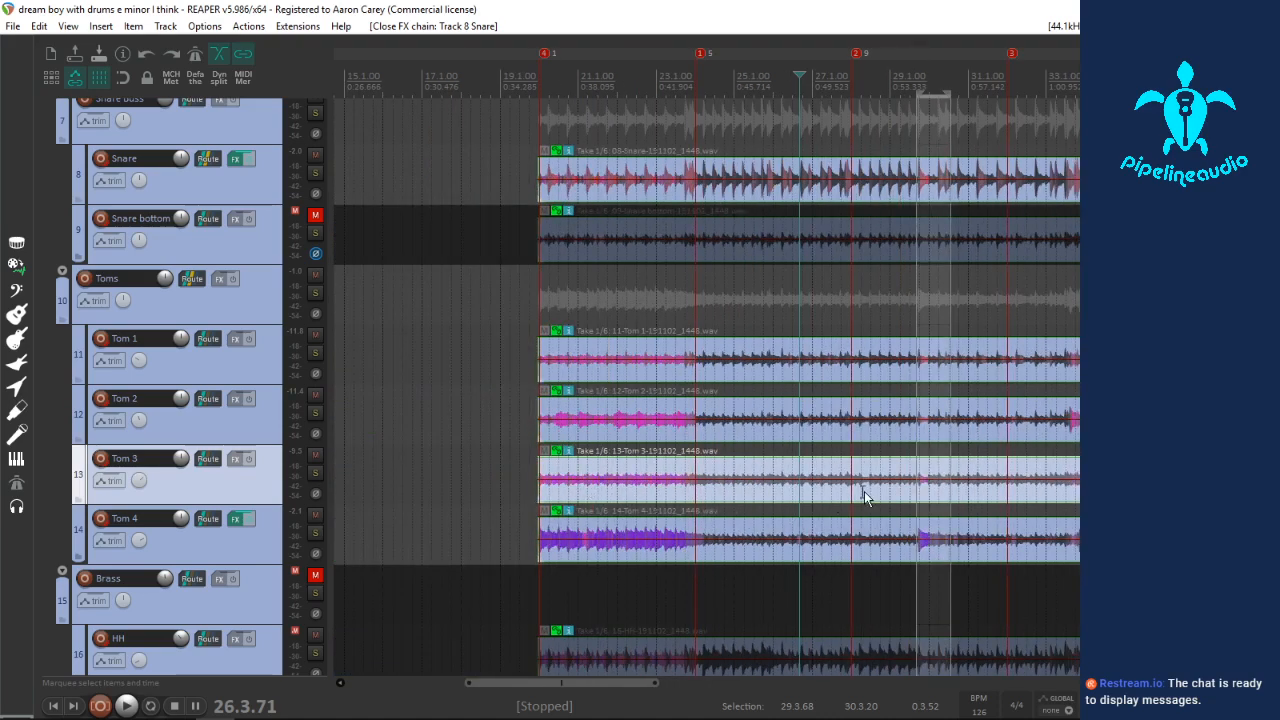
left_click(922, 489)
scroll(921, 489, "up", 7)
scroll(904, 489, "down", 6)
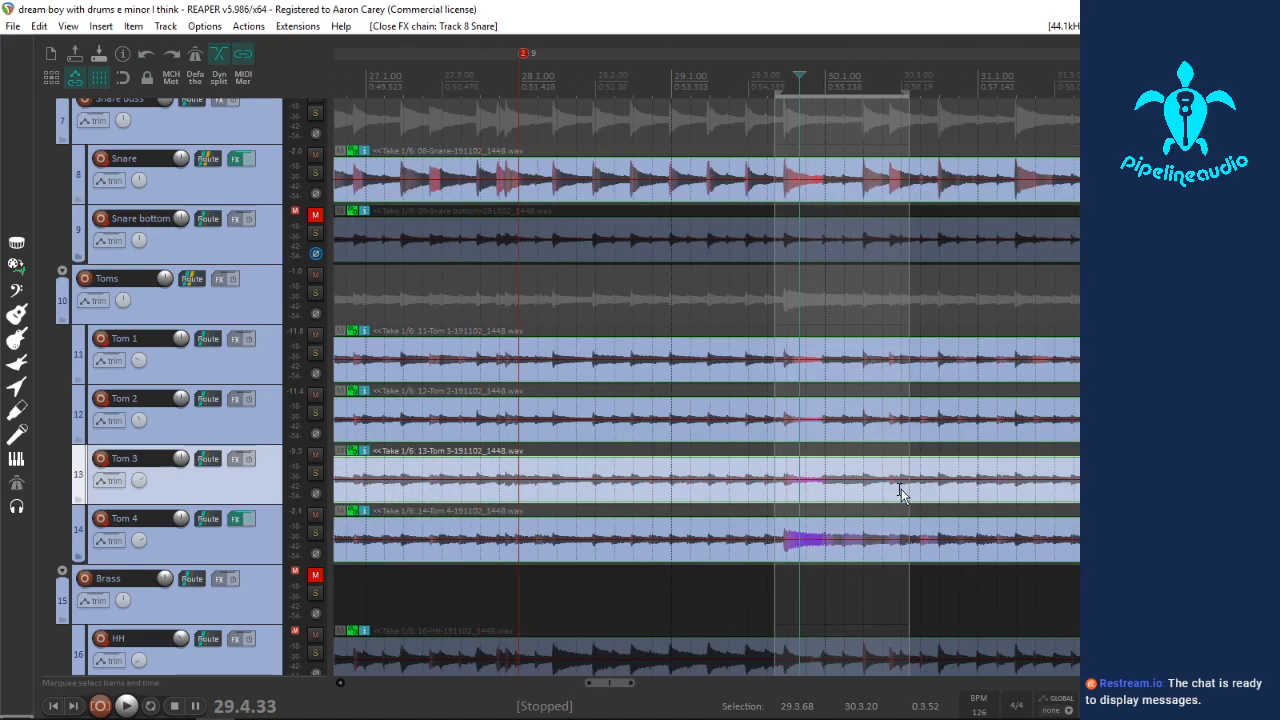
scroll(1076, 488, "down", 2)
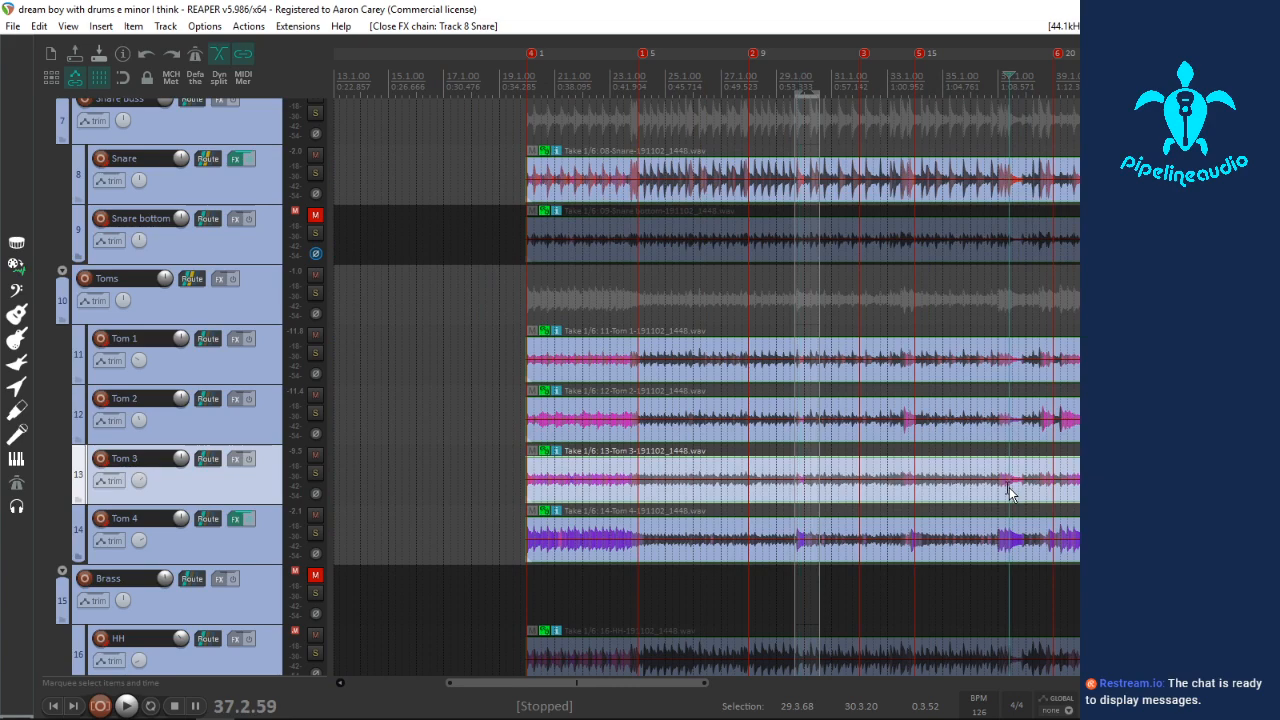
scroll(1009, 490, "up", 5)
scroll(1008, 489, "down", 9)
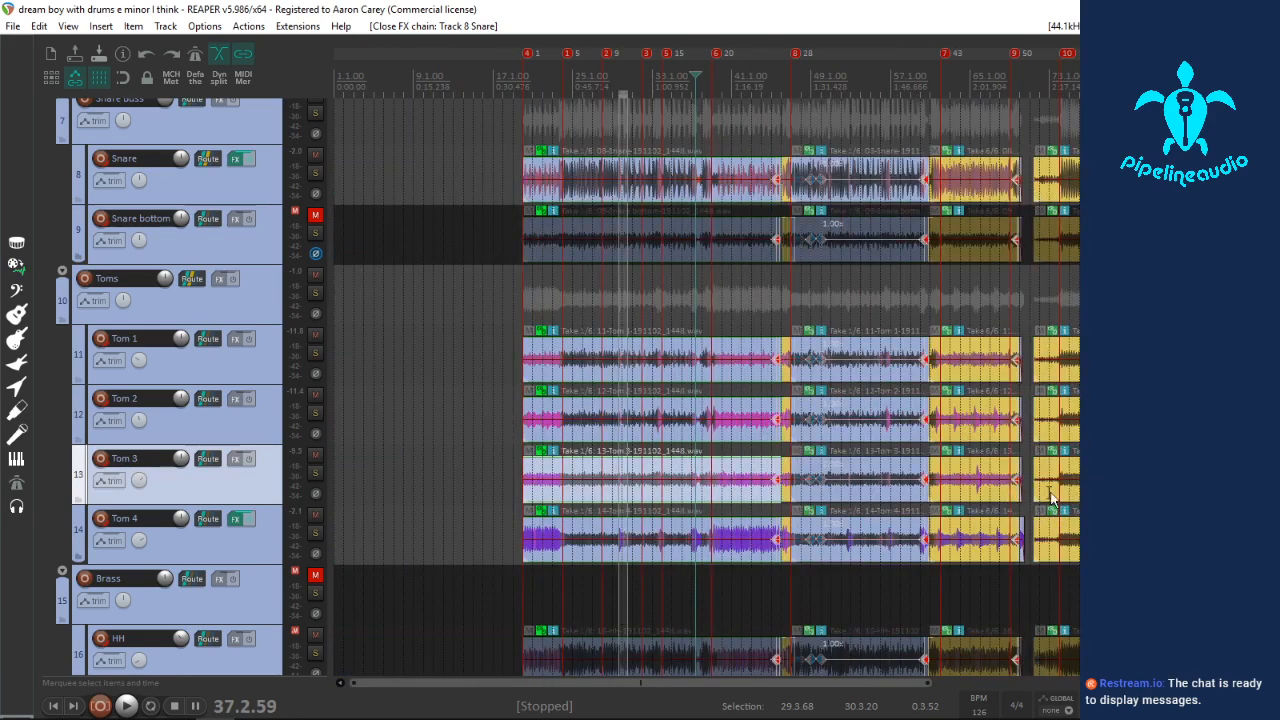
left_click(974, 497)
scroll(974, 497, "up", 5)
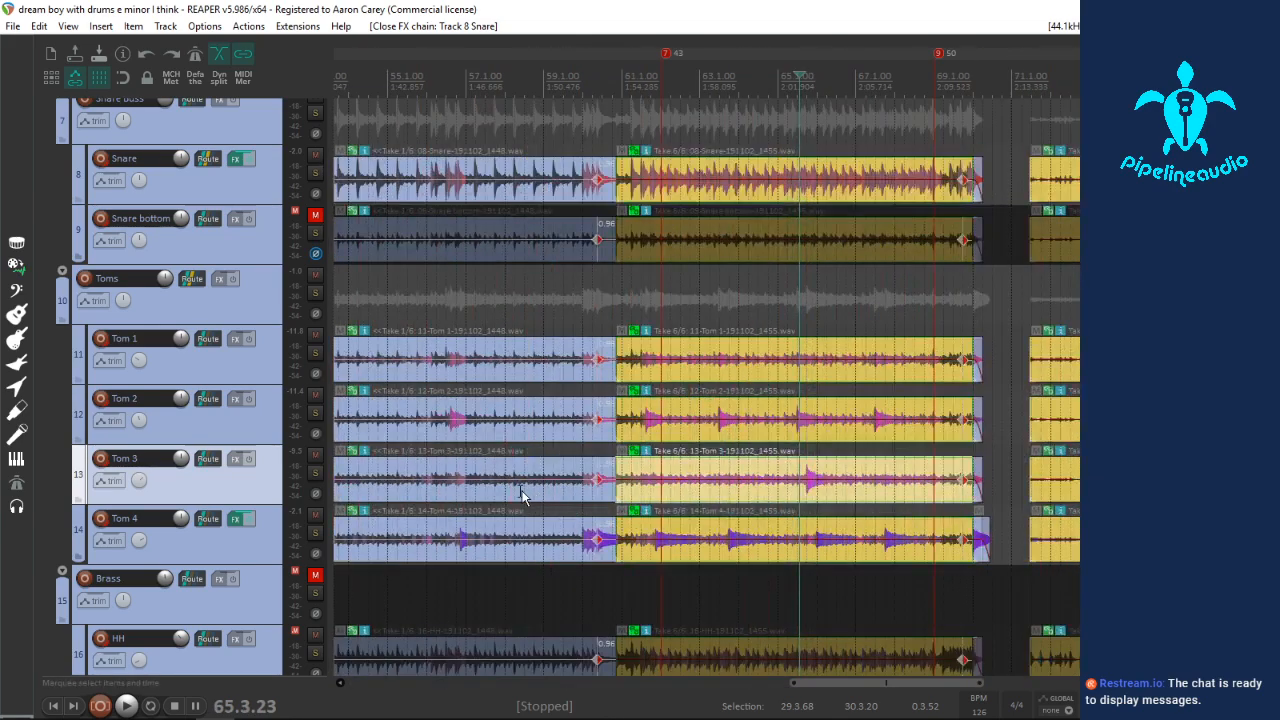
Step: Play from about bar 58 and add the VST3 plug-in Multi Band Gate (aixdsp) to Tom 3's FX chain
left_click(522, 497)
key("space")
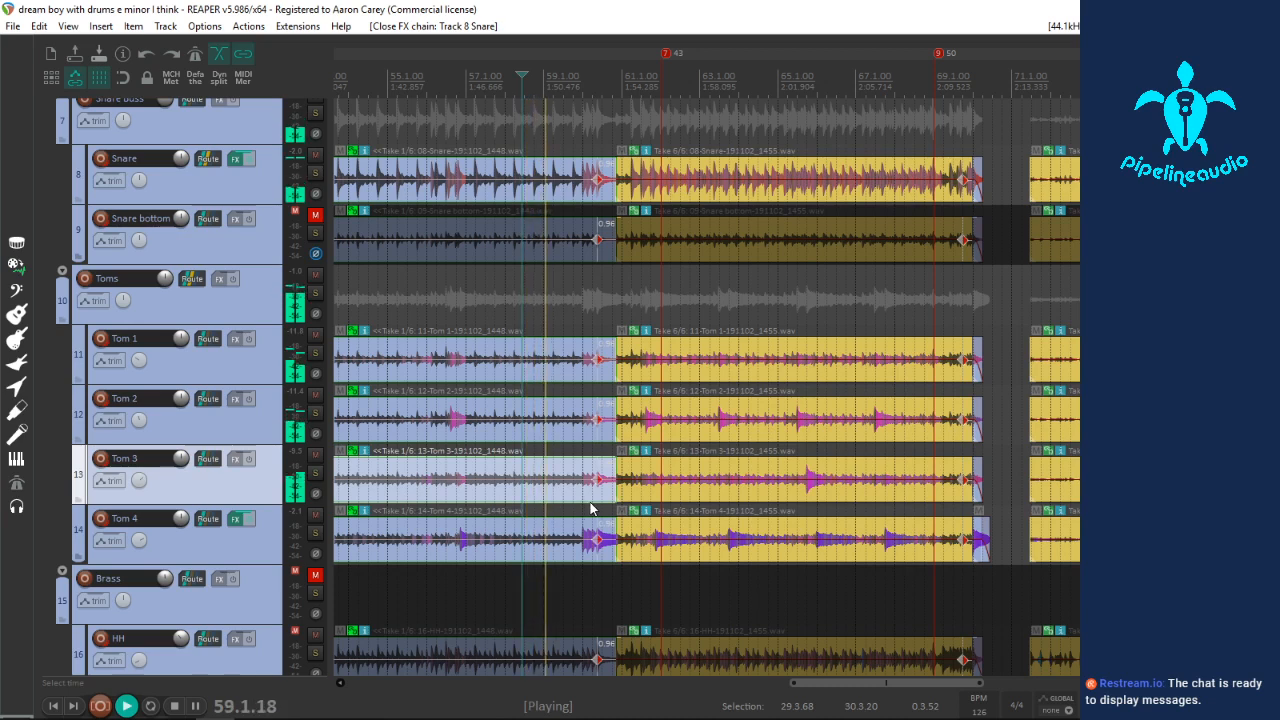
left_click(233, 460)
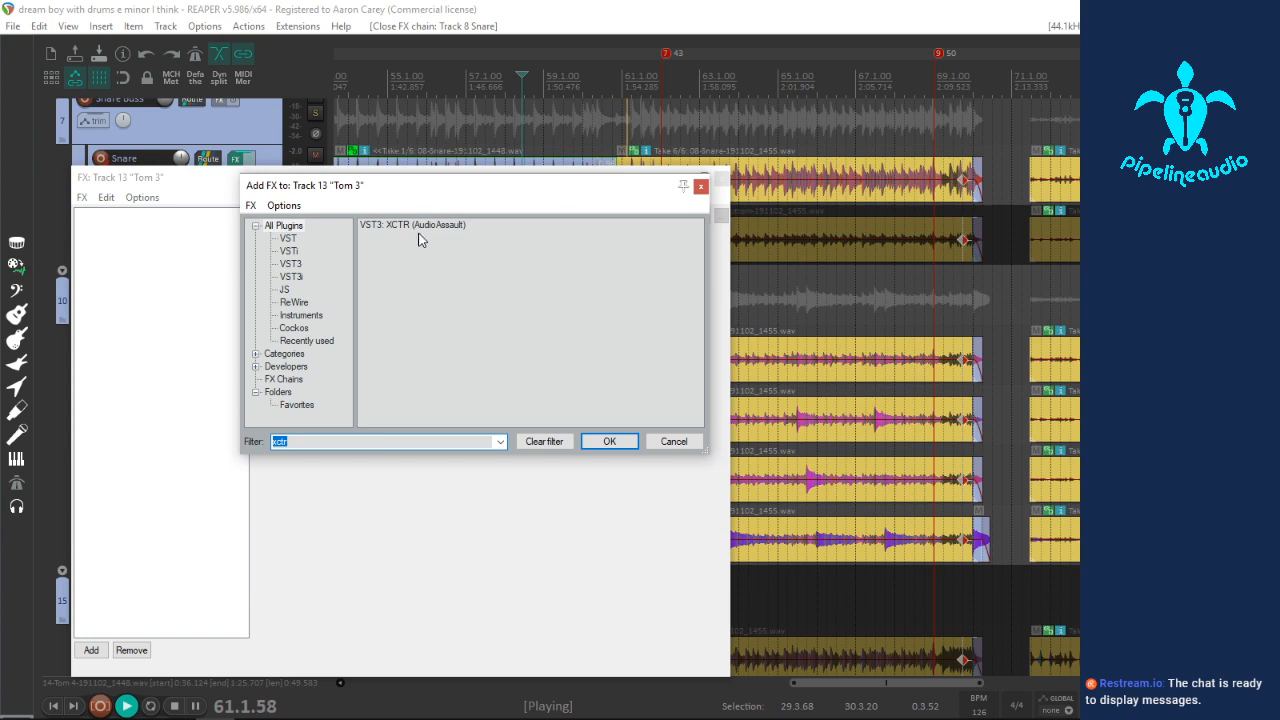
key("Return")
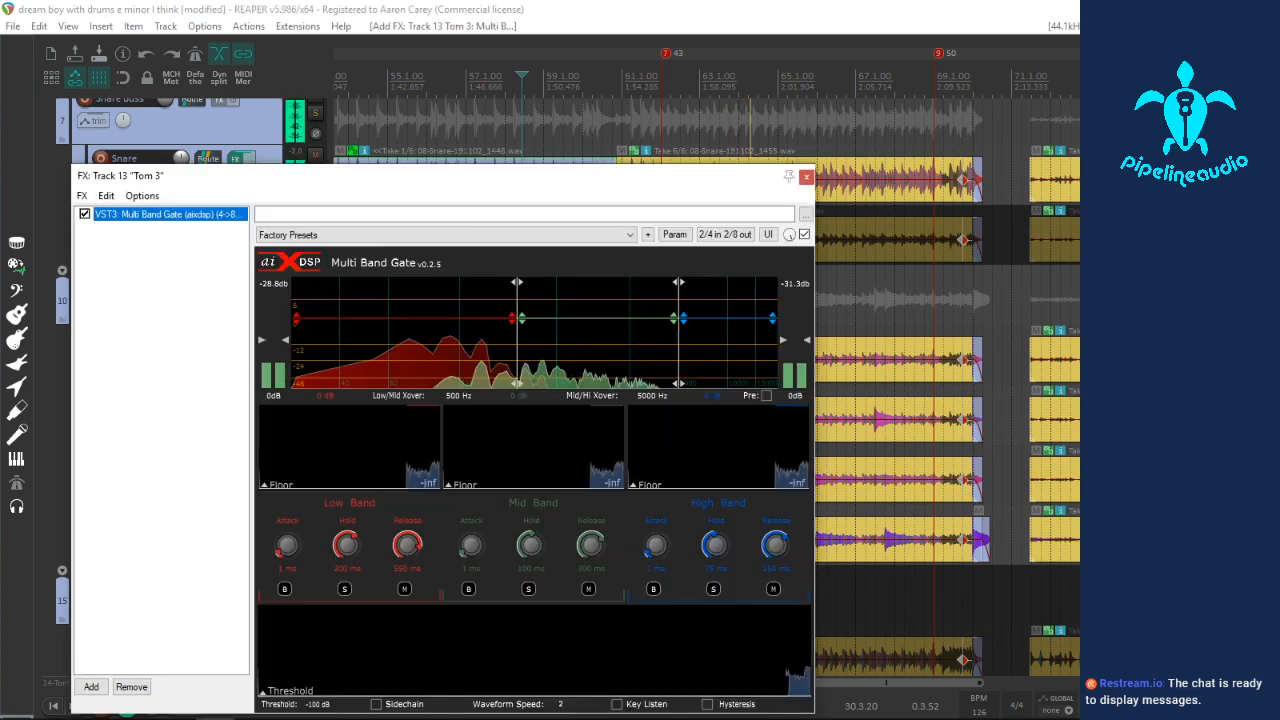
left_click_drag(444, 193, 0, 142)
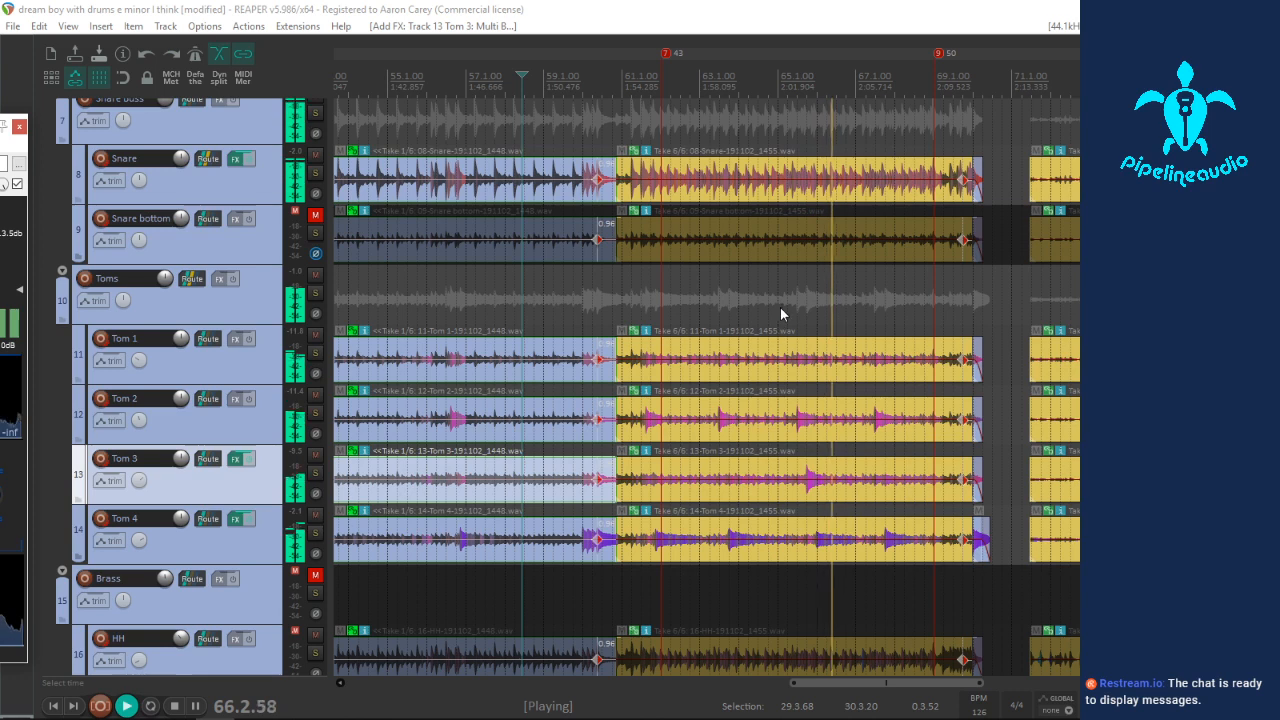
Step: Select the time range 64.4.93 to 67.2.12, turn on repeat, solo Tom 3 and play the loop from near its start
left_click_drag(779, 318, 867, 309)
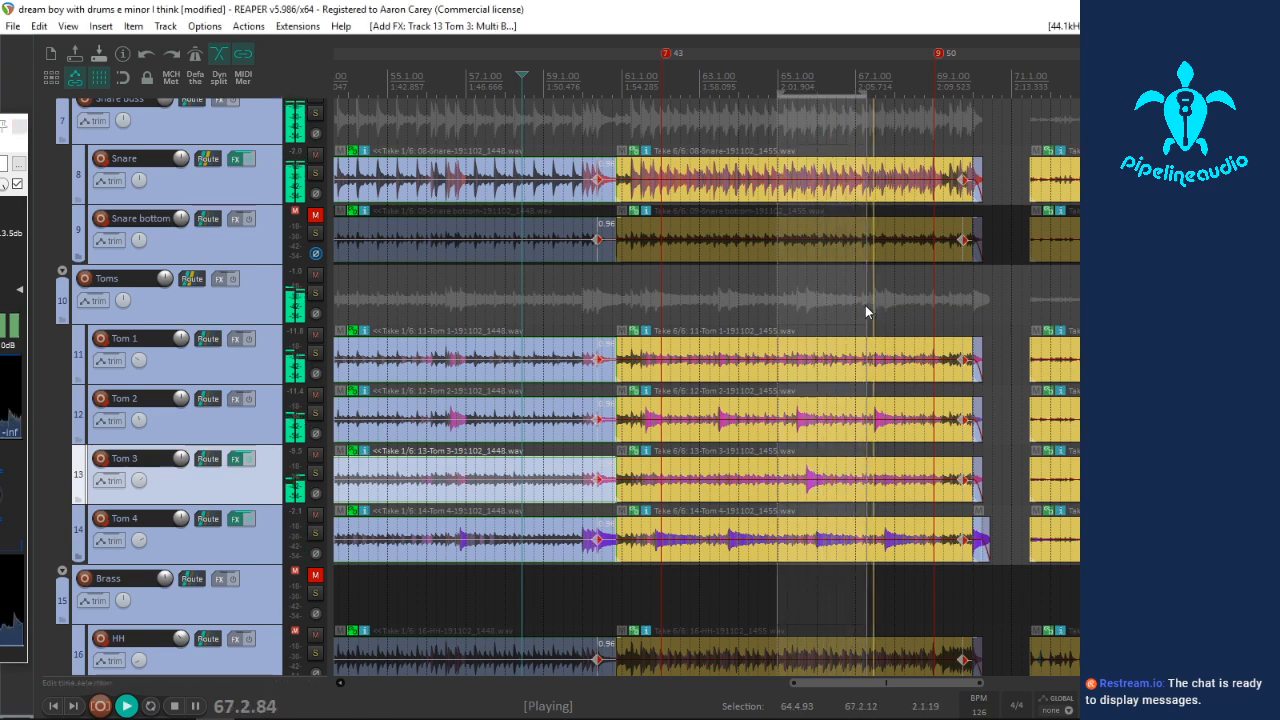
left_click(151, 706)
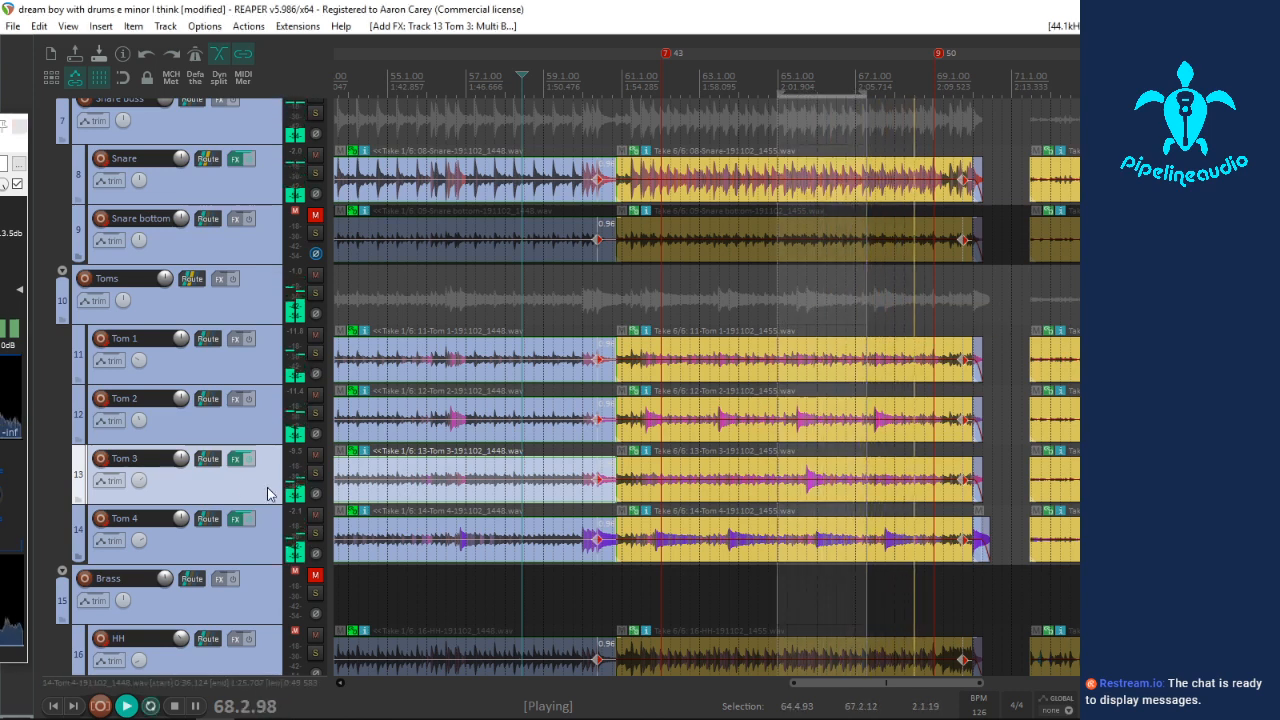
left_click(315, 472)
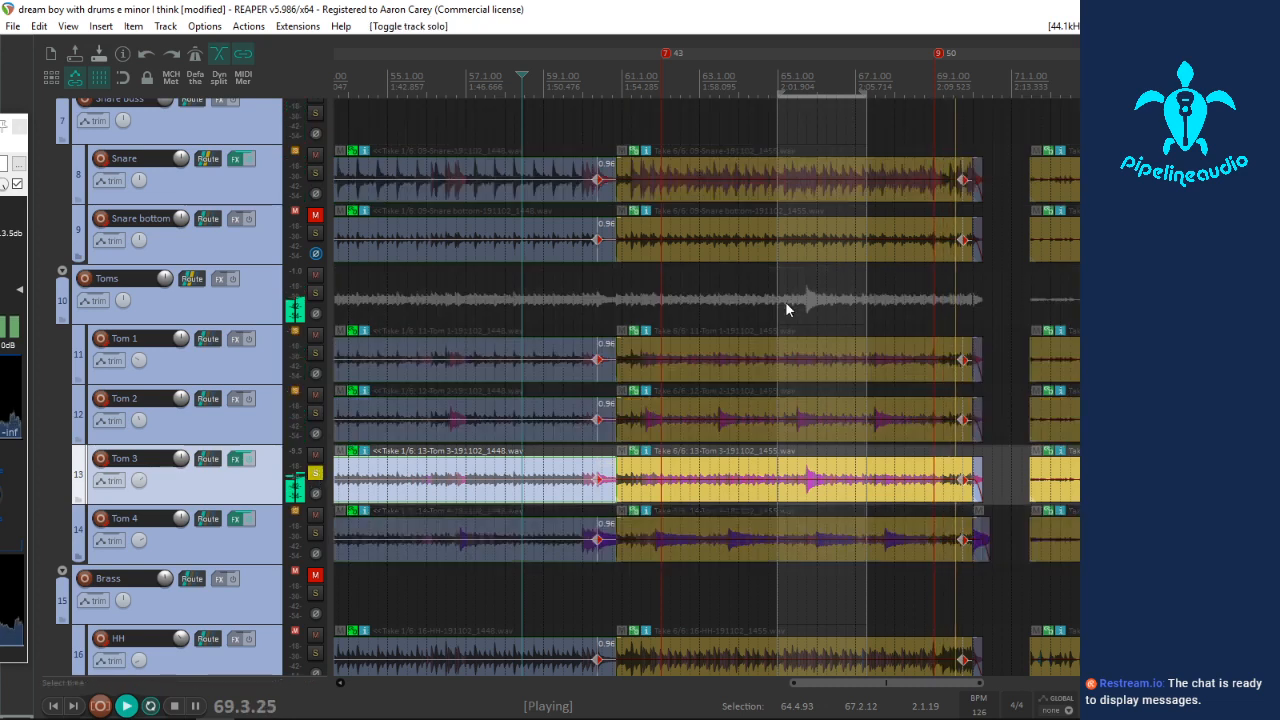
left_click(785, 301)
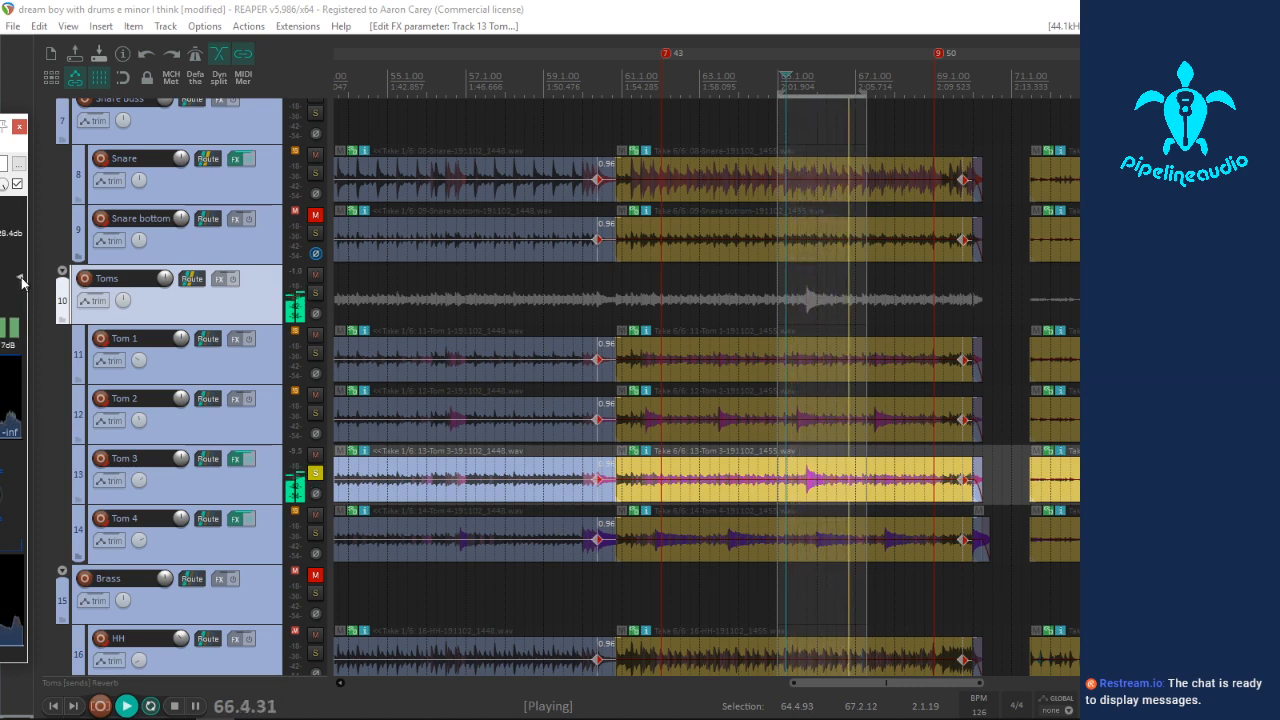
left_click(19, 127)
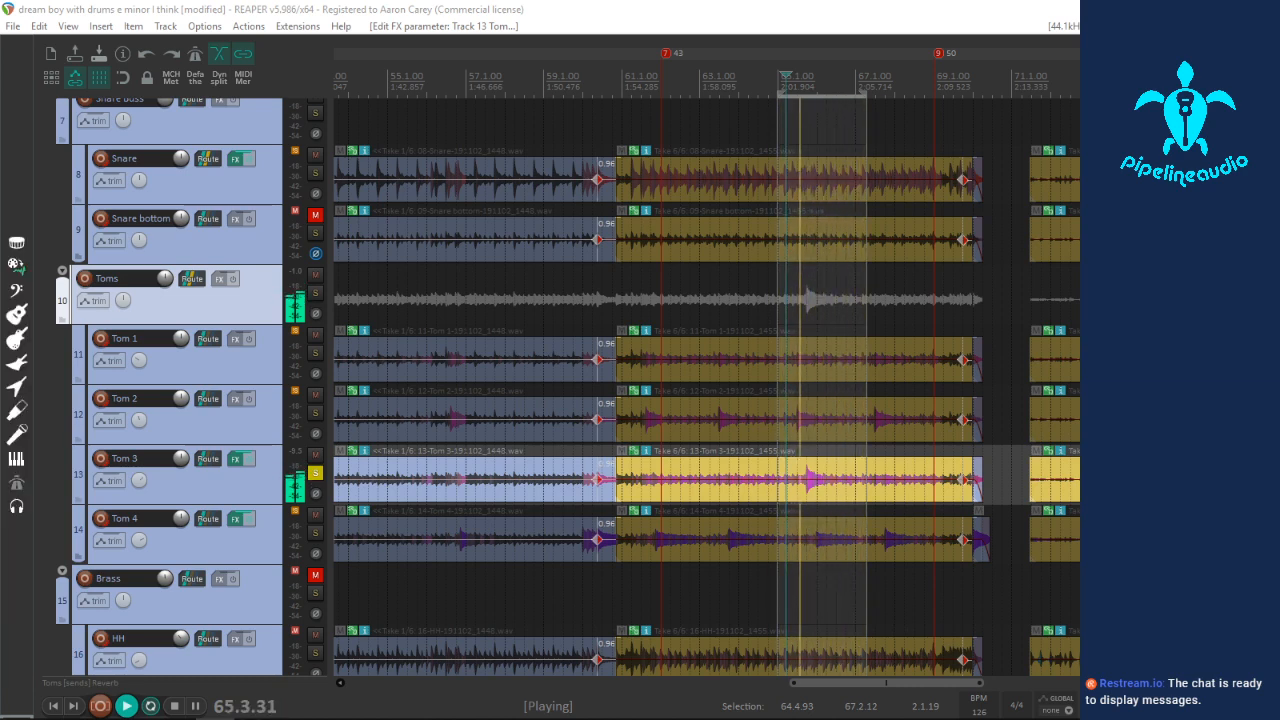
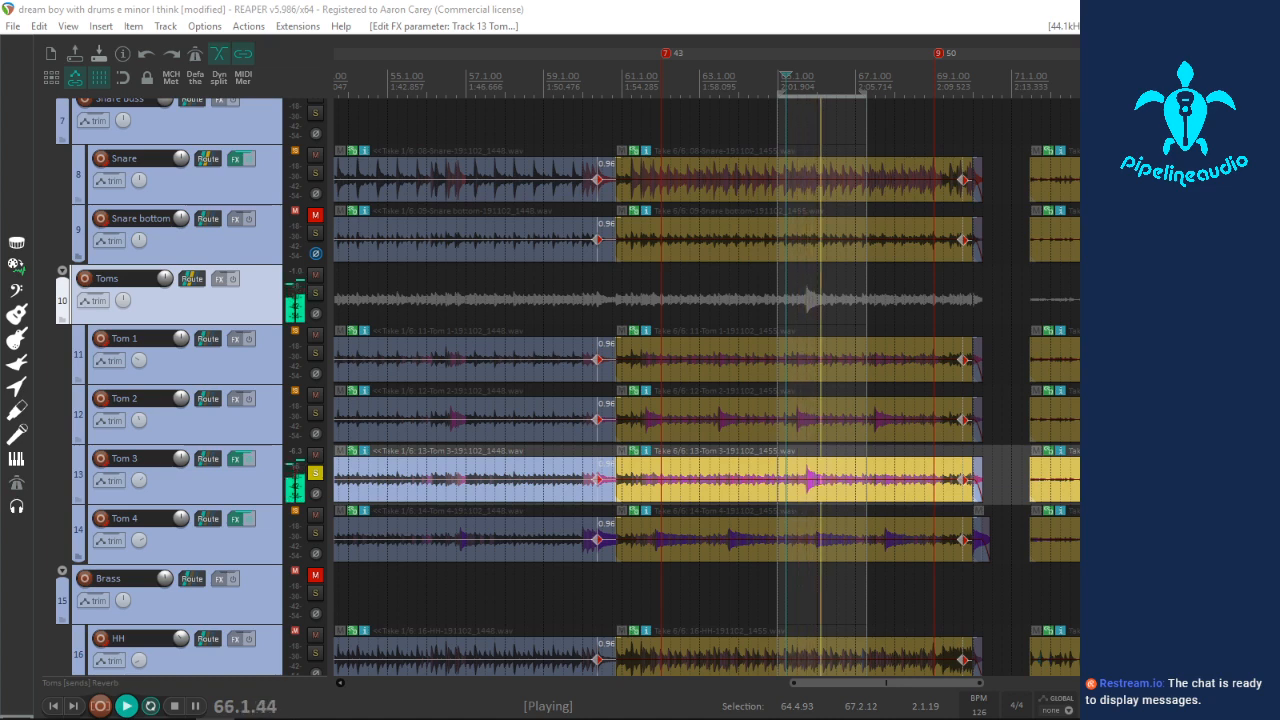
Step: Unsolo Tom 3 and play the full mix from just before the take, restarting near bar 18 and from near bar 11
left_click(315, 473)
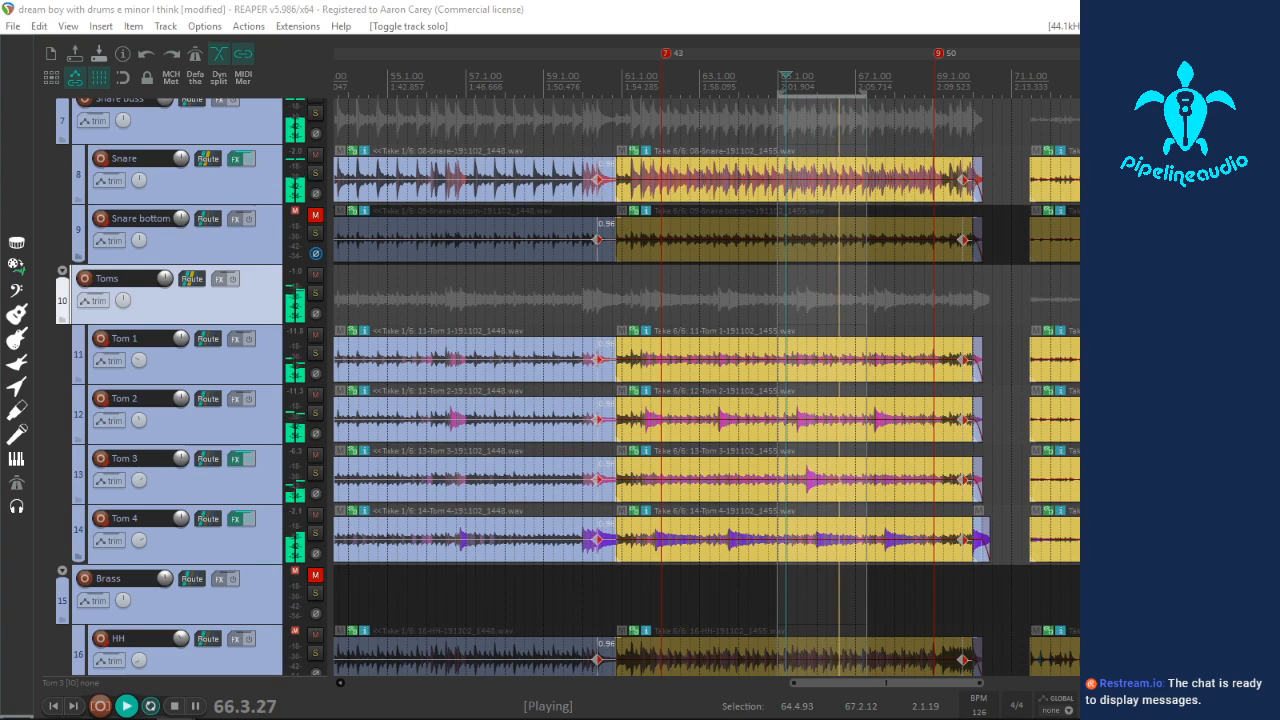
scroll(741, 438, "down", 3)
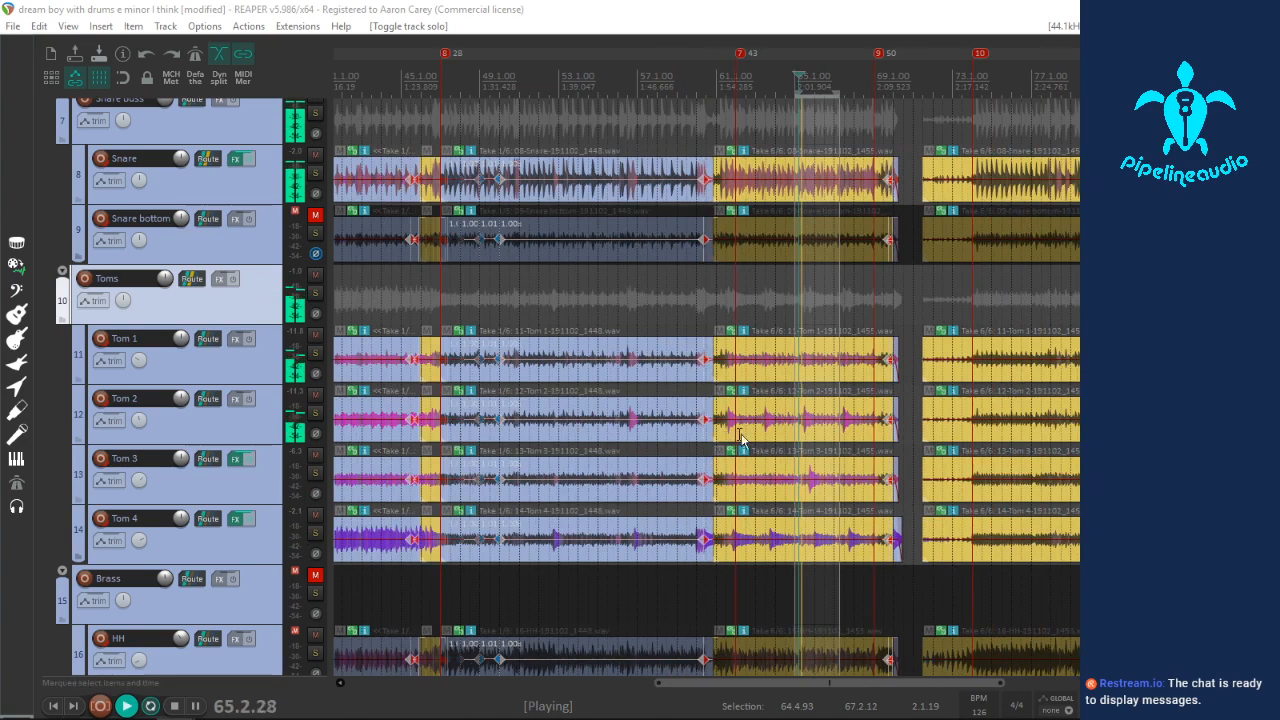
scroll(741, 438, "down", 3)
left_click(519, 301)
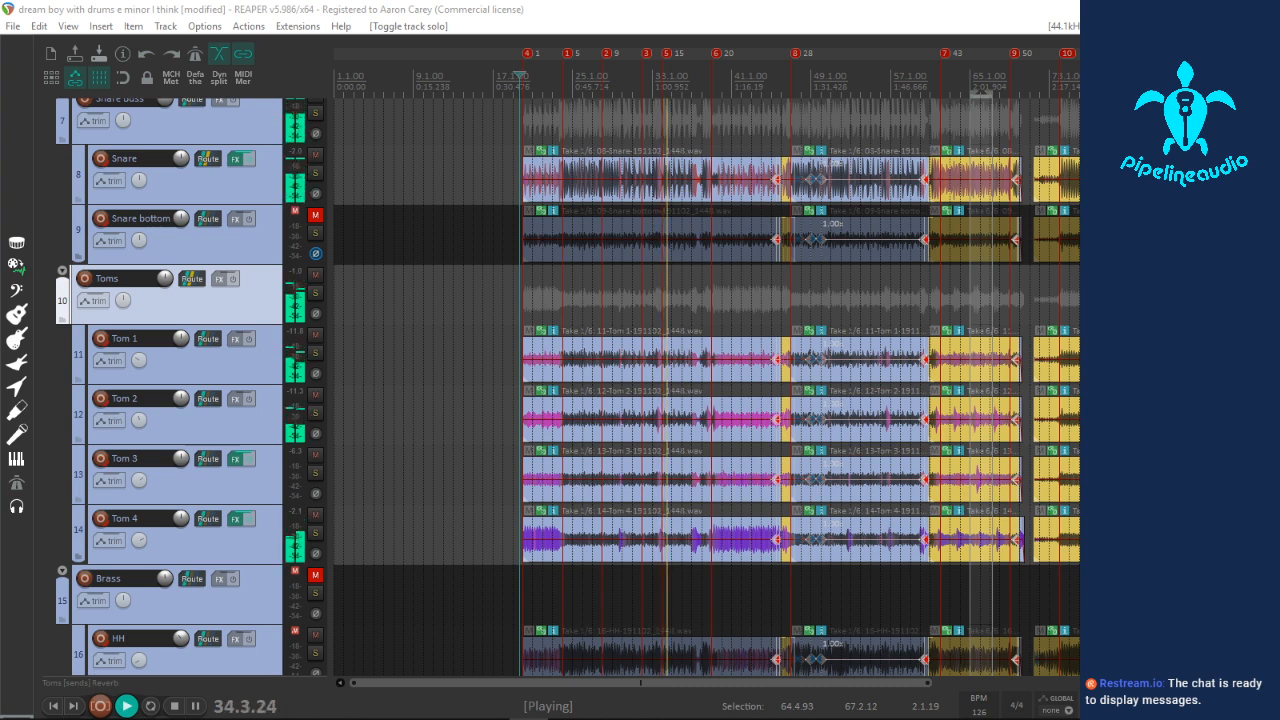
left_click(502, 476)
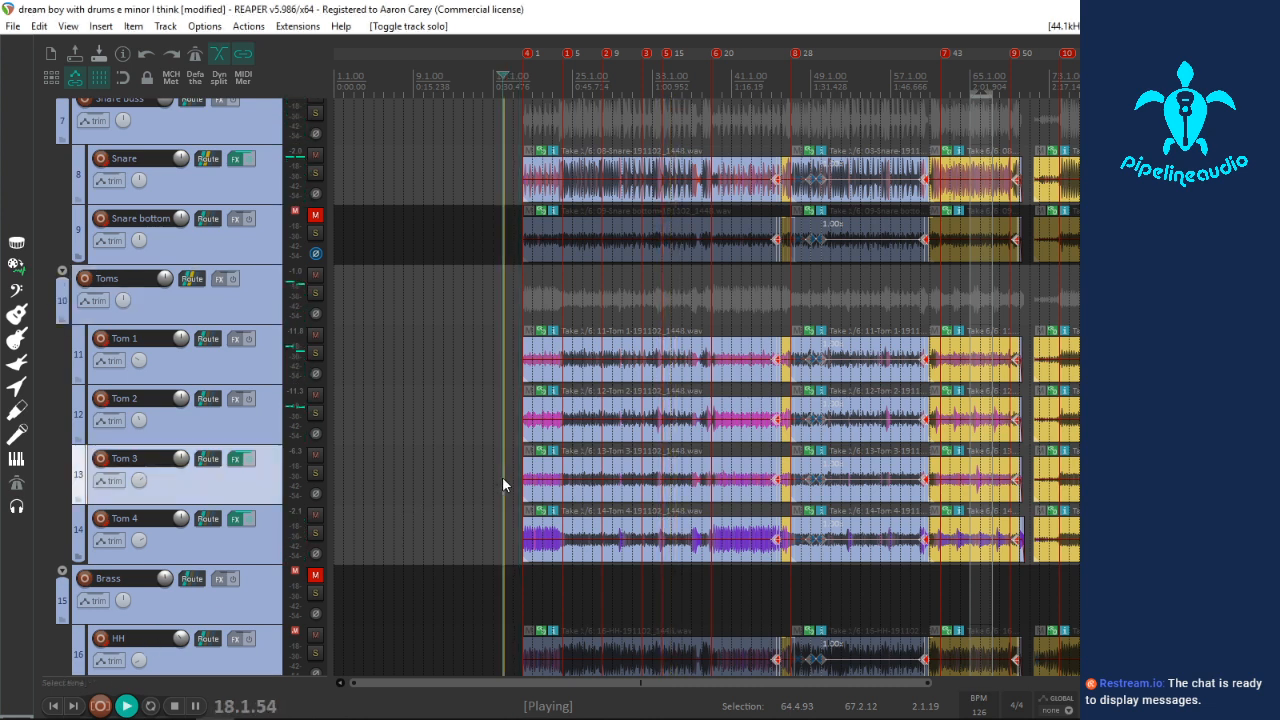
left_click(437, 505)
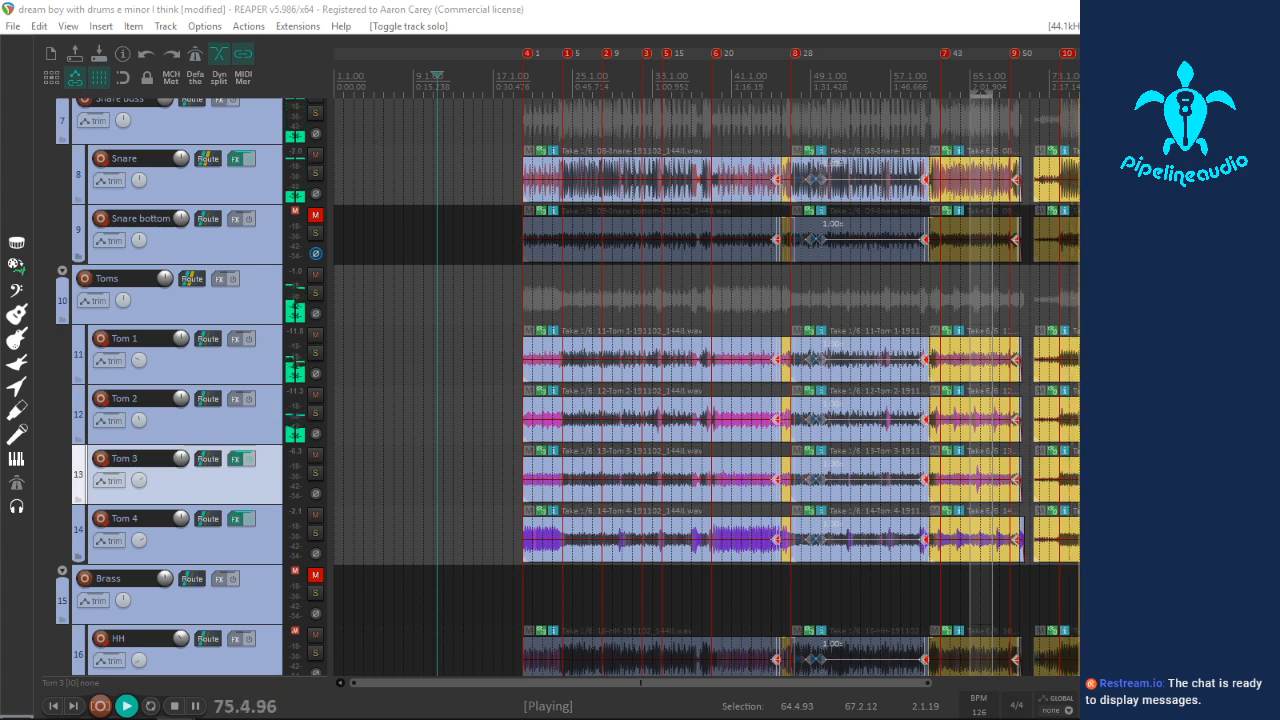
Step: Switch to the Restream page in the browser, show the dashboard and open the YouTube stream's channel
key("alt+Tab")
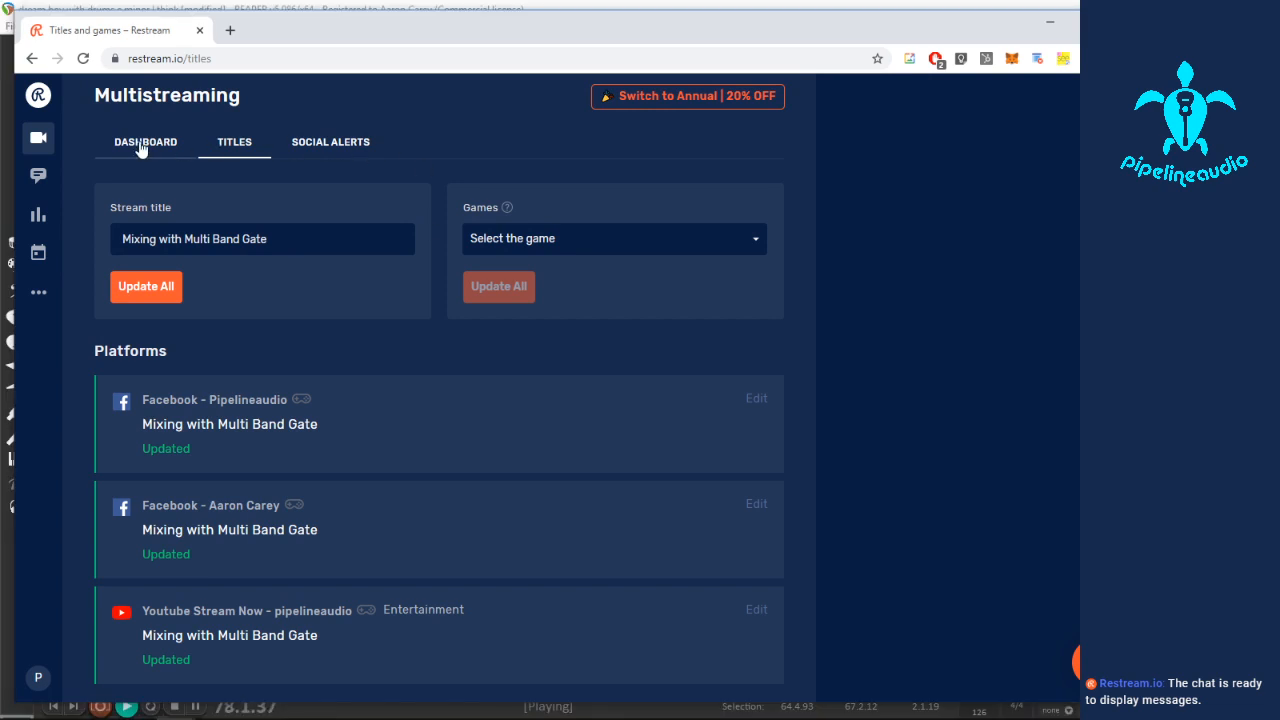
left_click(141, 148)
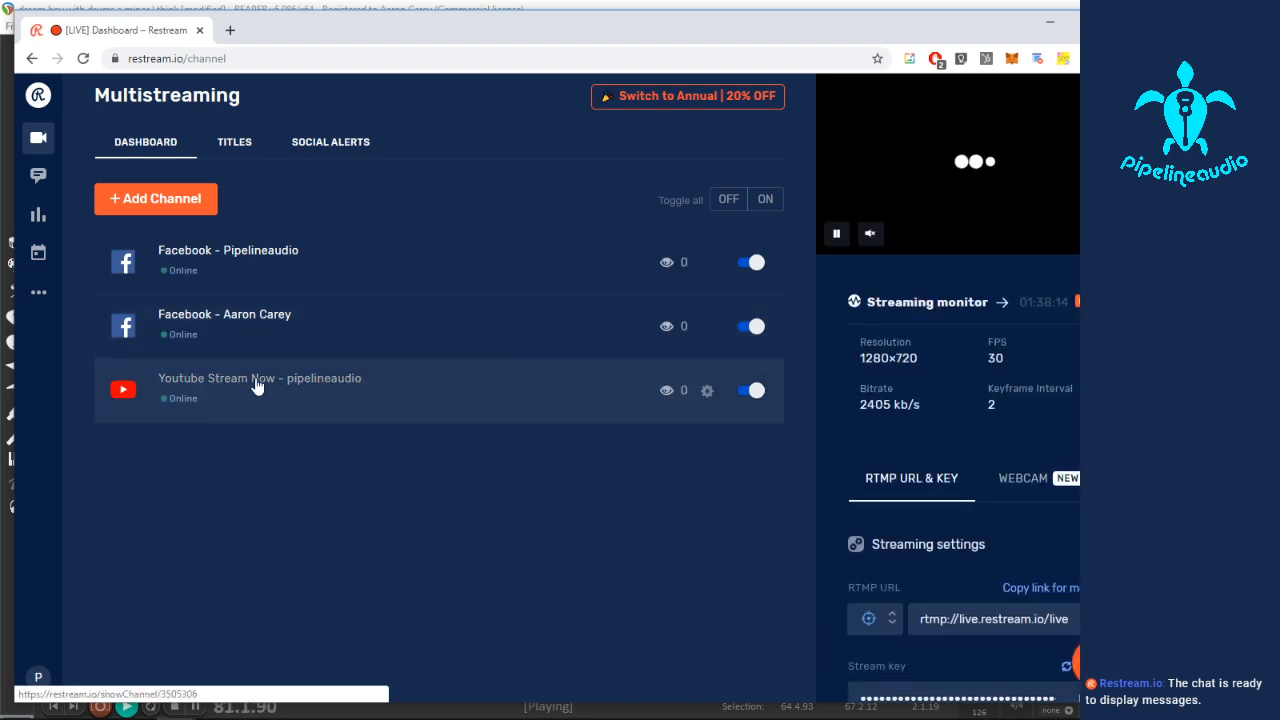
left_click(246, 380)
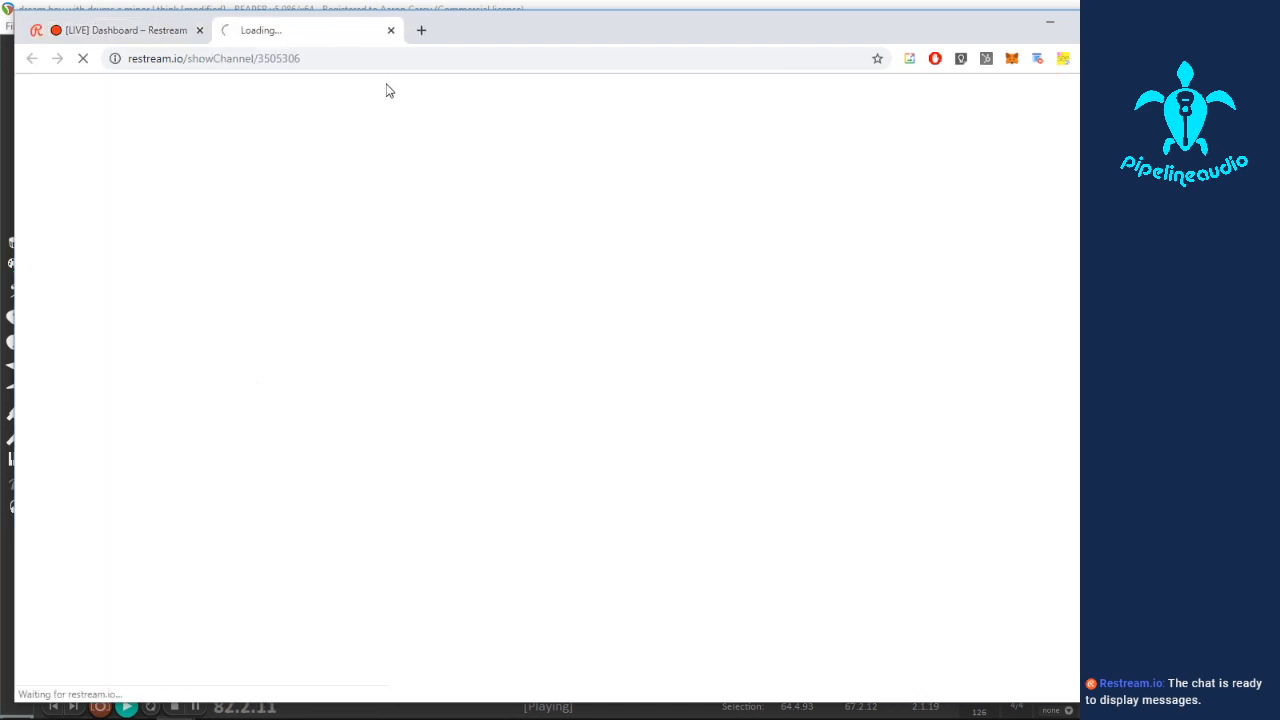
Step: Copy the address of the YouTube live stream page and pause the stream's video
left_click(289, 62)
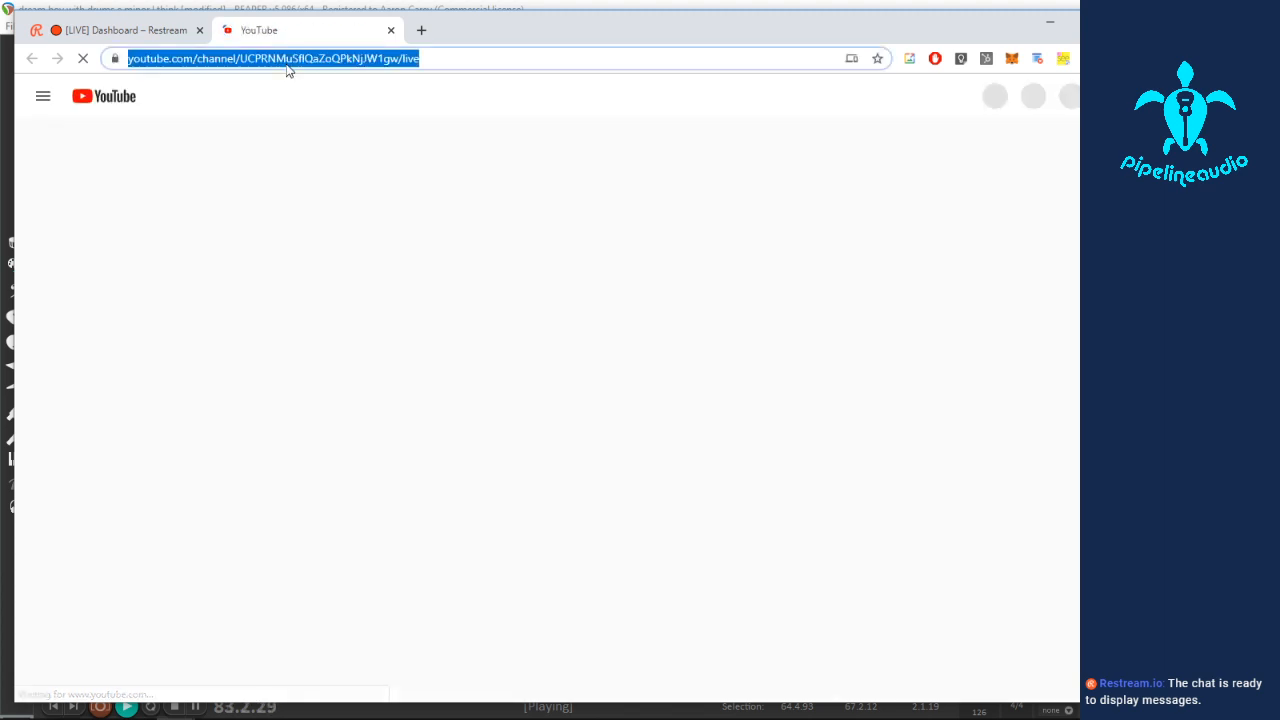
right_click(289, 64)
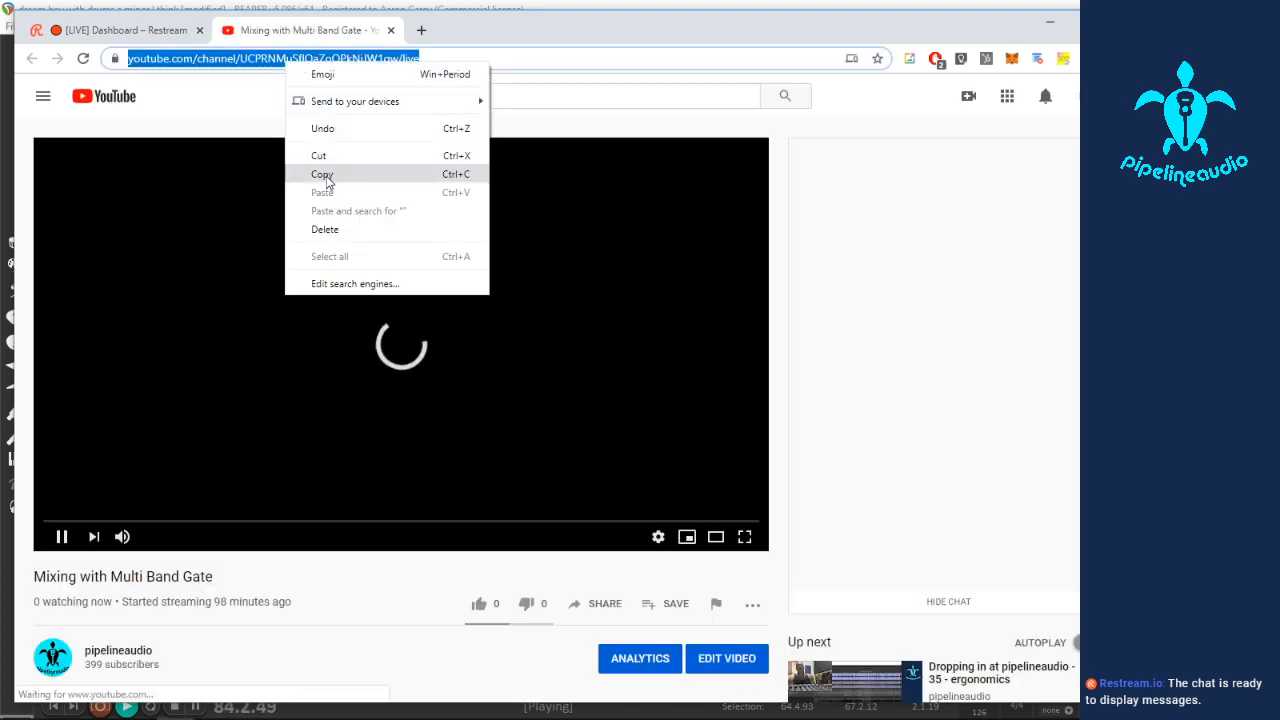
left_click(329, 177)
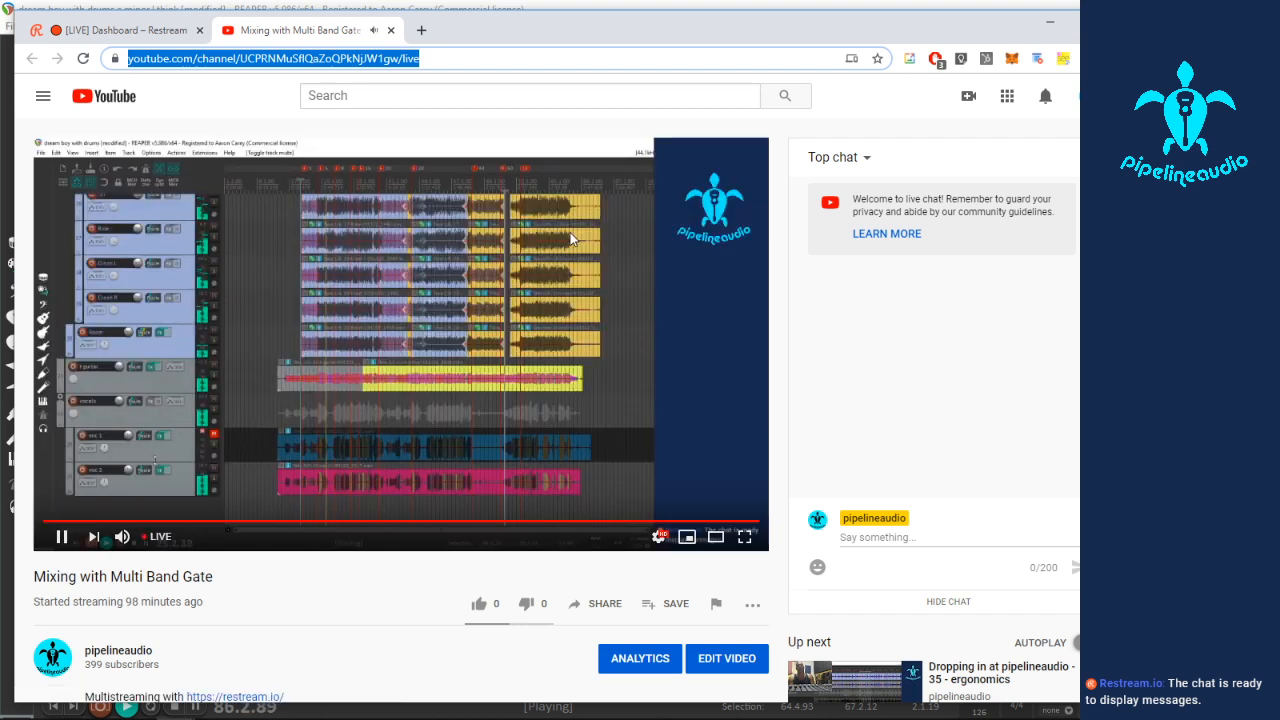
left_click(61, 541)
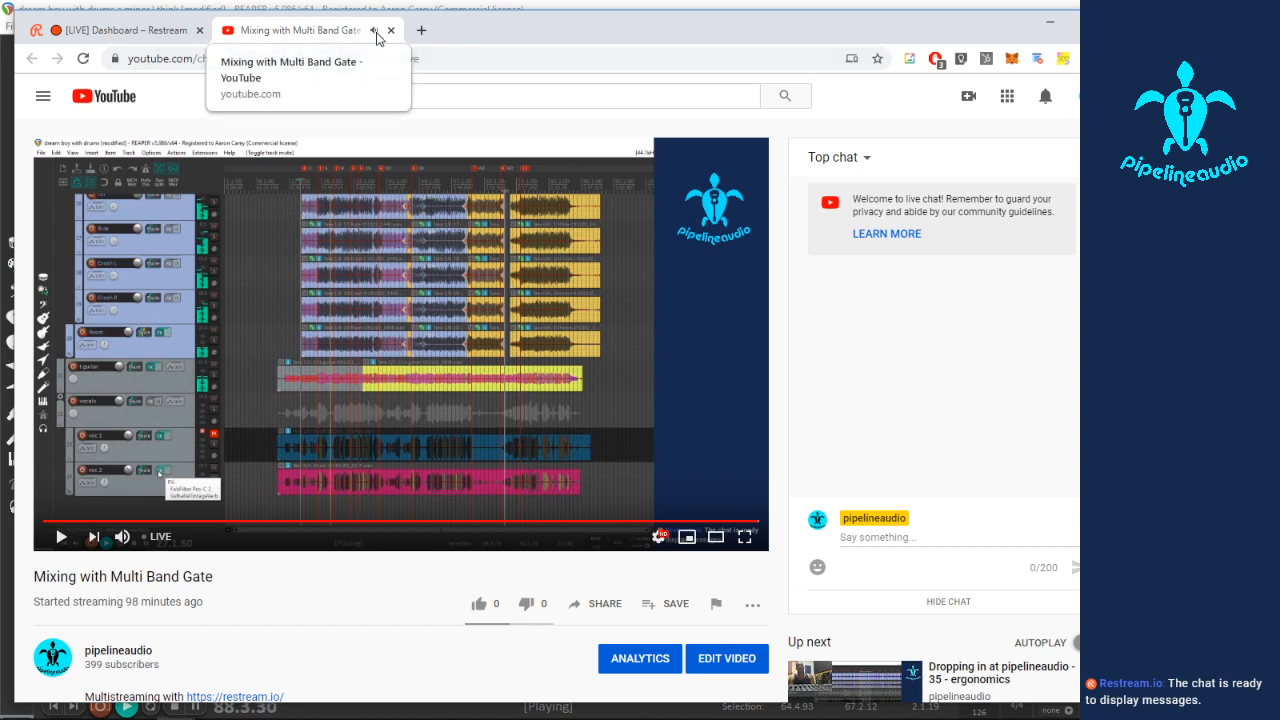
Step: Close the YouTube page, switch back to REAPER and play the mix from the start of the drum takes at bar 20
left_click(391, 31)
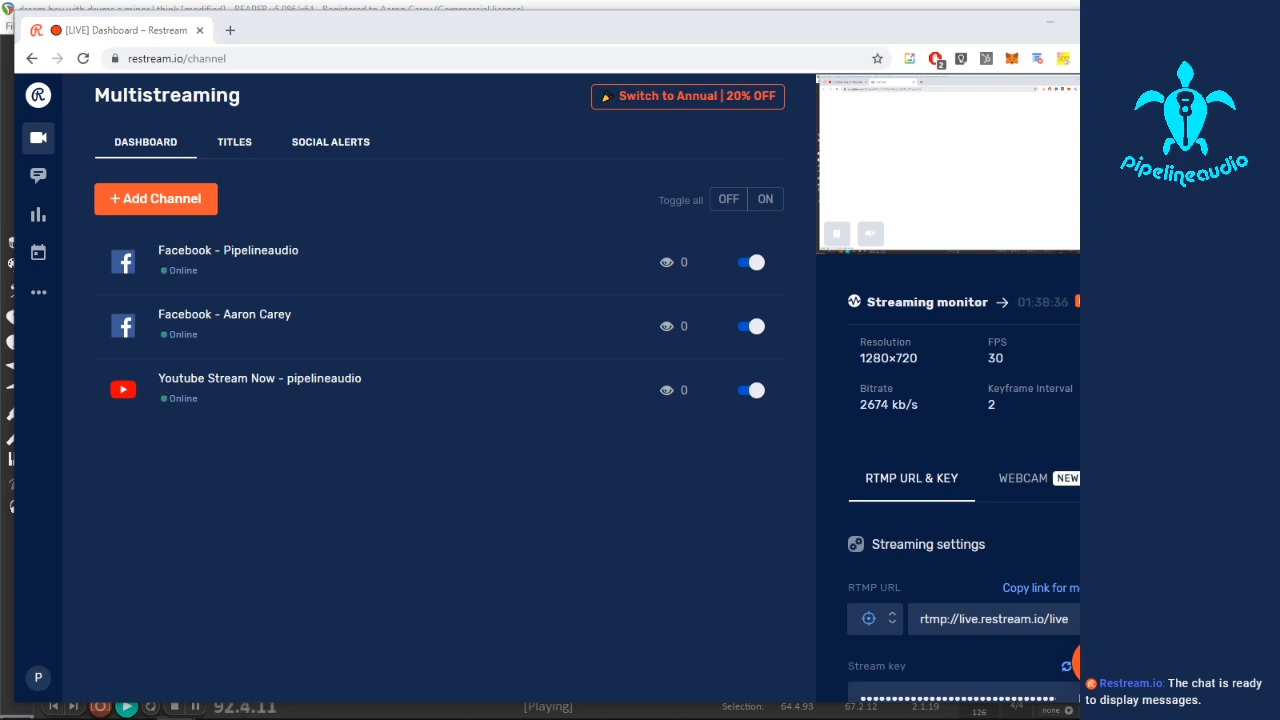
left_click(1046, 26)
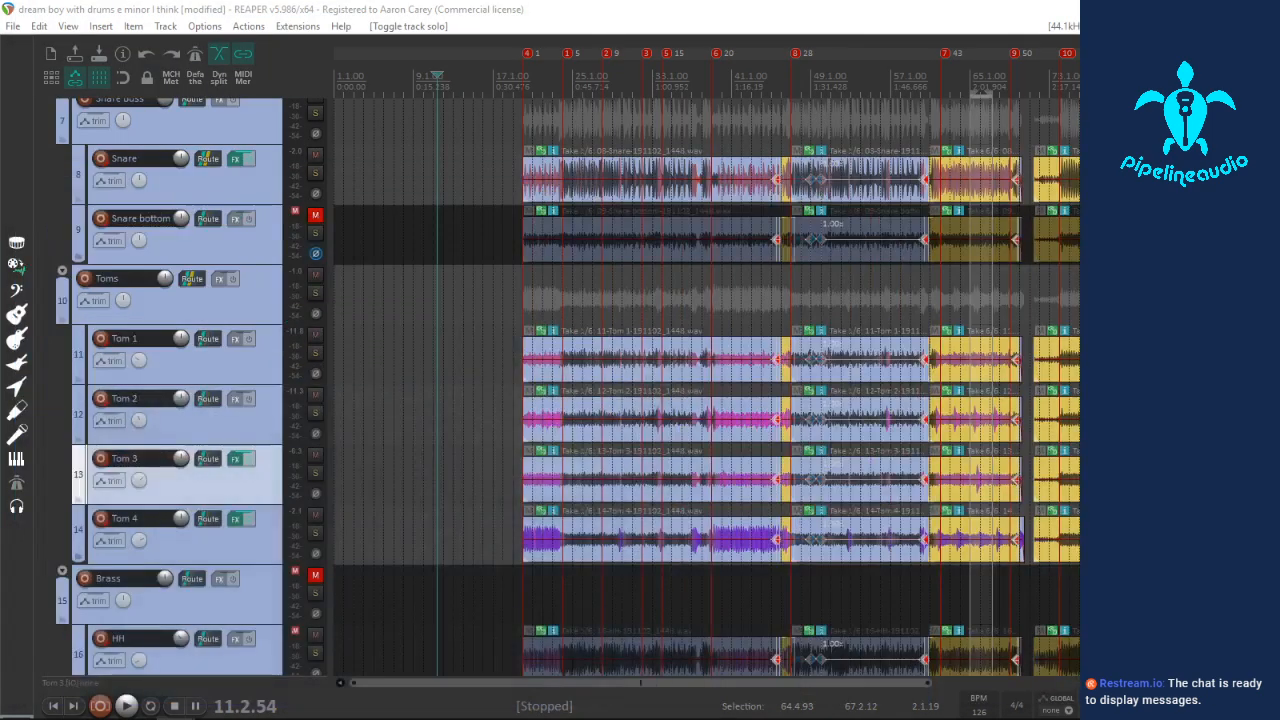
left_click(522, 319)
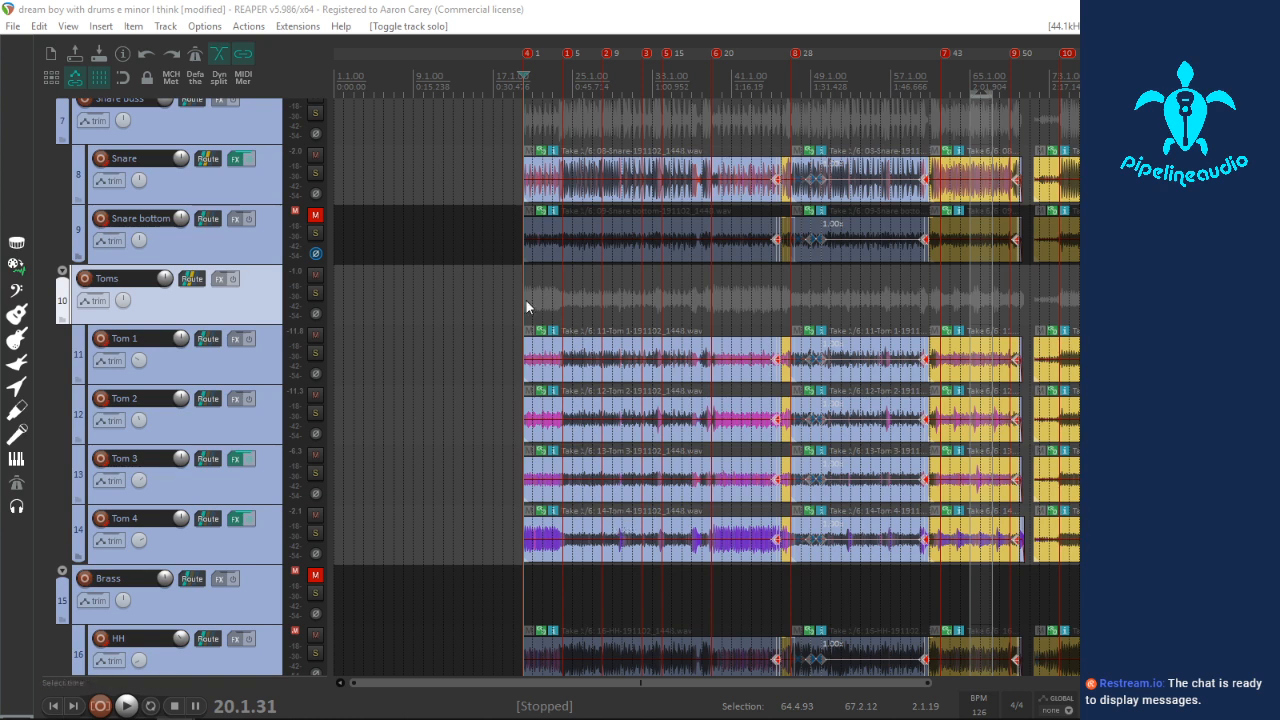
key("space")
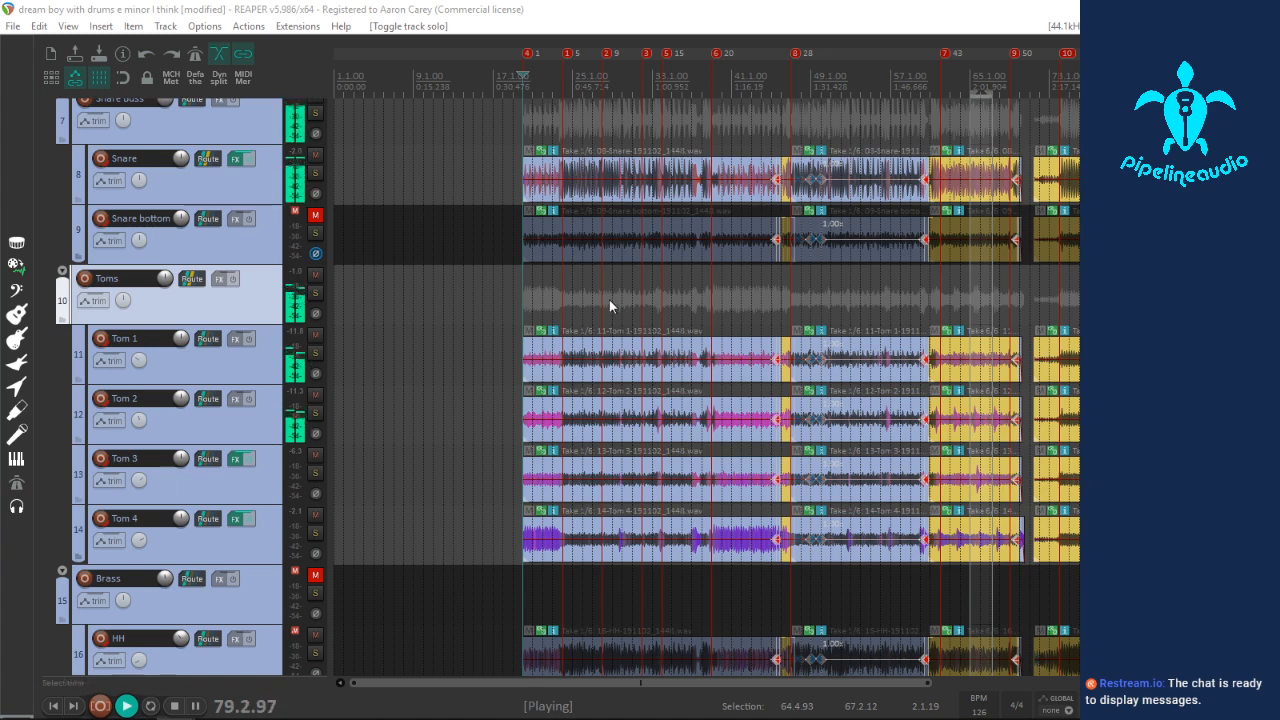
Step: Restart playback at bar 20, solo Tom 4 to check its Multi Band Gate during playback, and unsolo it
left_click(521, 283)
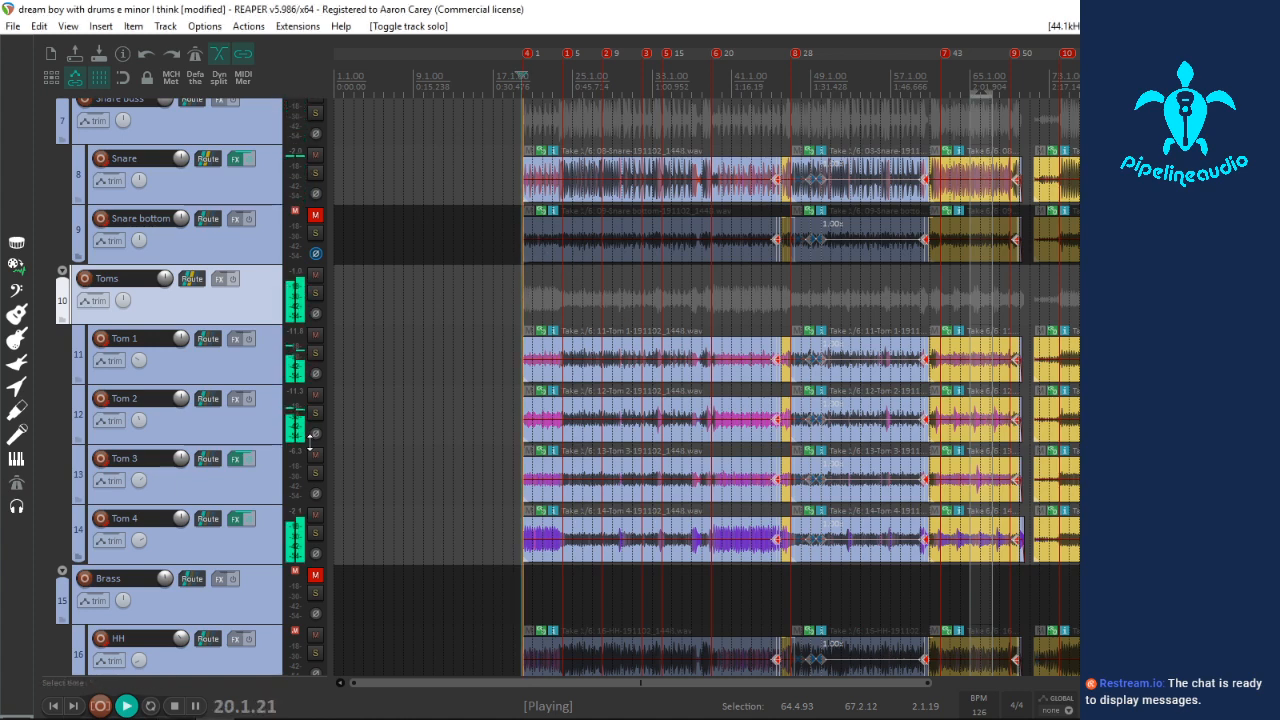
left_click(316, 533)
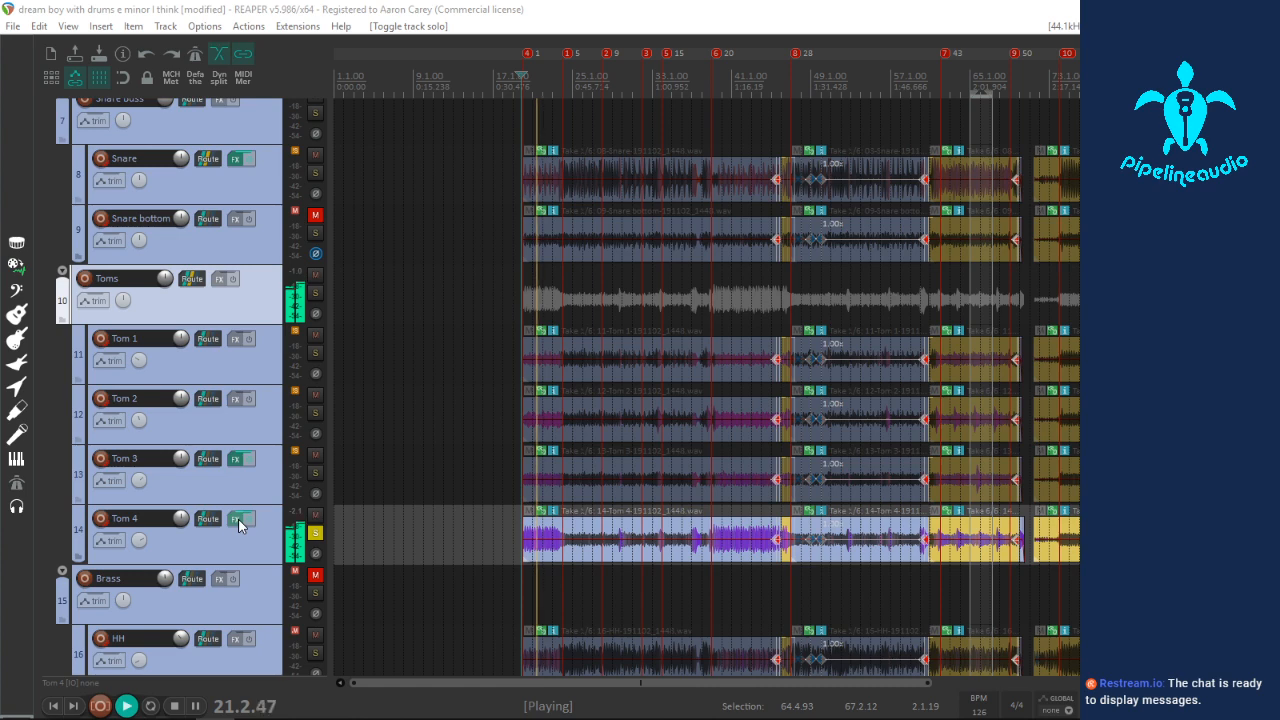
left_click(240, 518)
left_click_drag(471, 190, 509, 172)
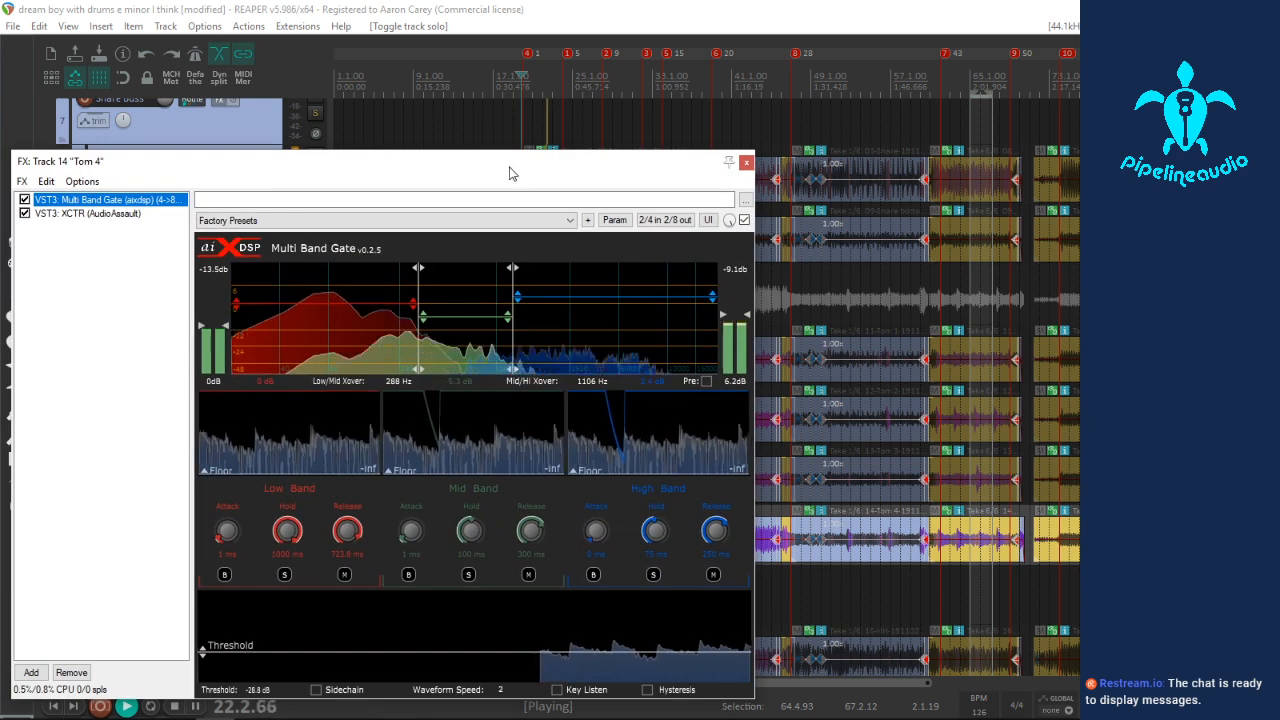
left_click(747, 168)
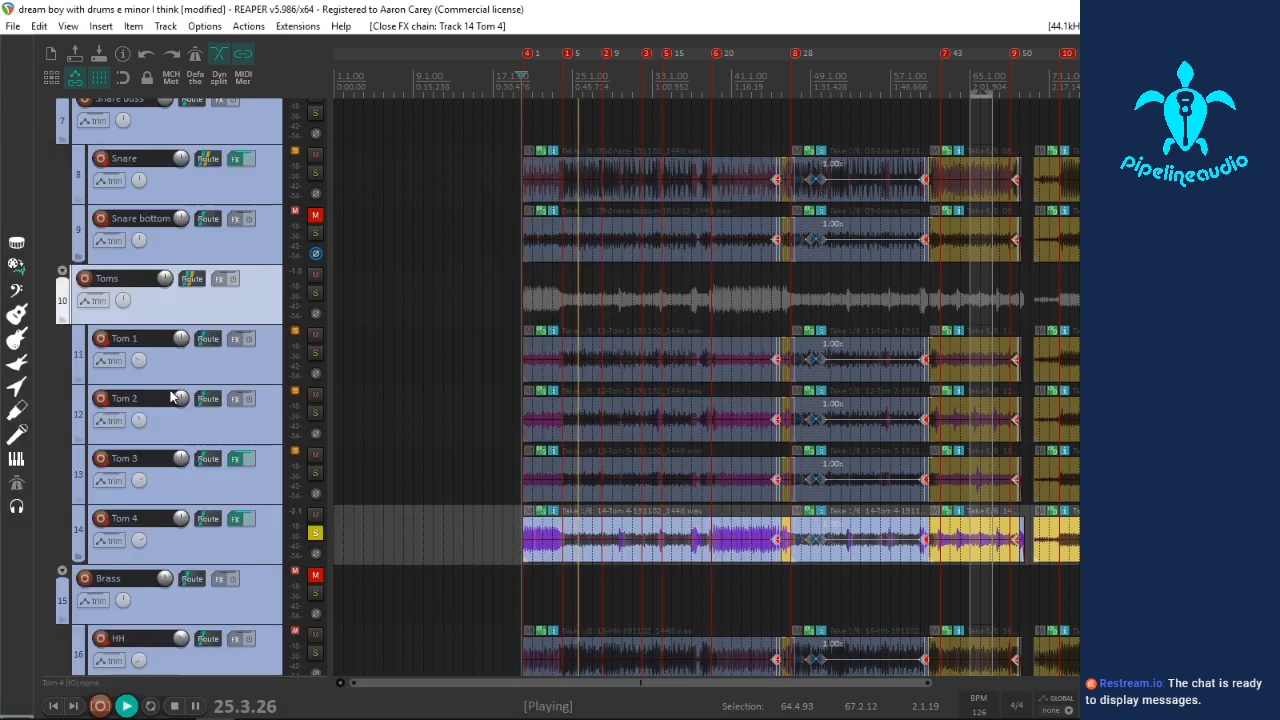
left_click(315, 532)
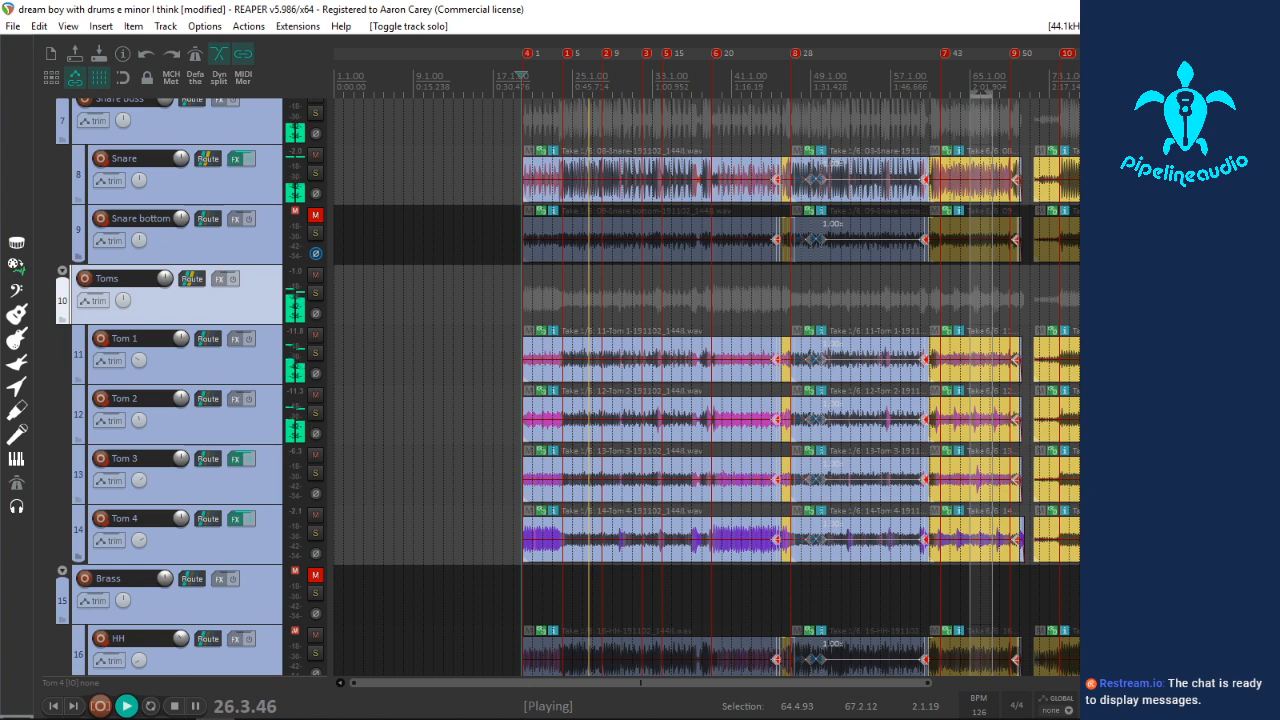
Step: Copy Multi Band Gate from a gated tom onto Tom 2 and play the time range 38.2.52 to 41.1.08 on repeat
key("Escape")
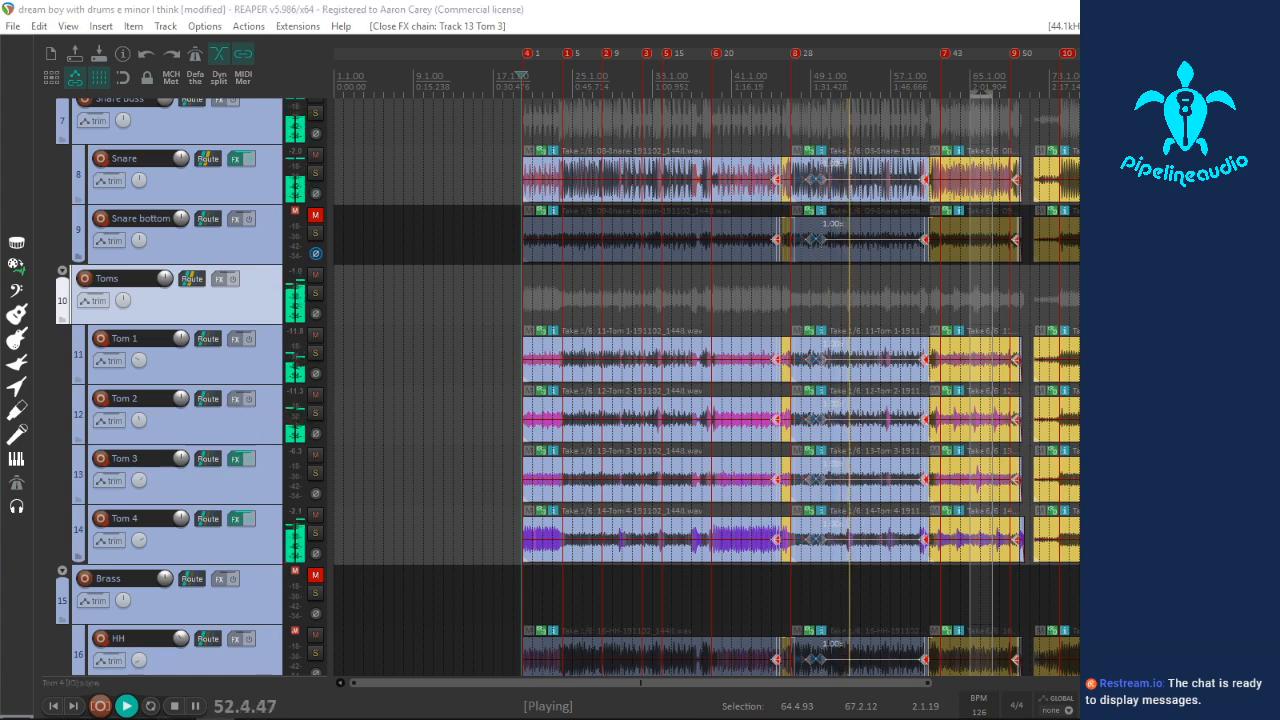
left_click_drag(235, 519, 235, 399)
left_click(725, 437)
scroll(722, 439, "up", 6)
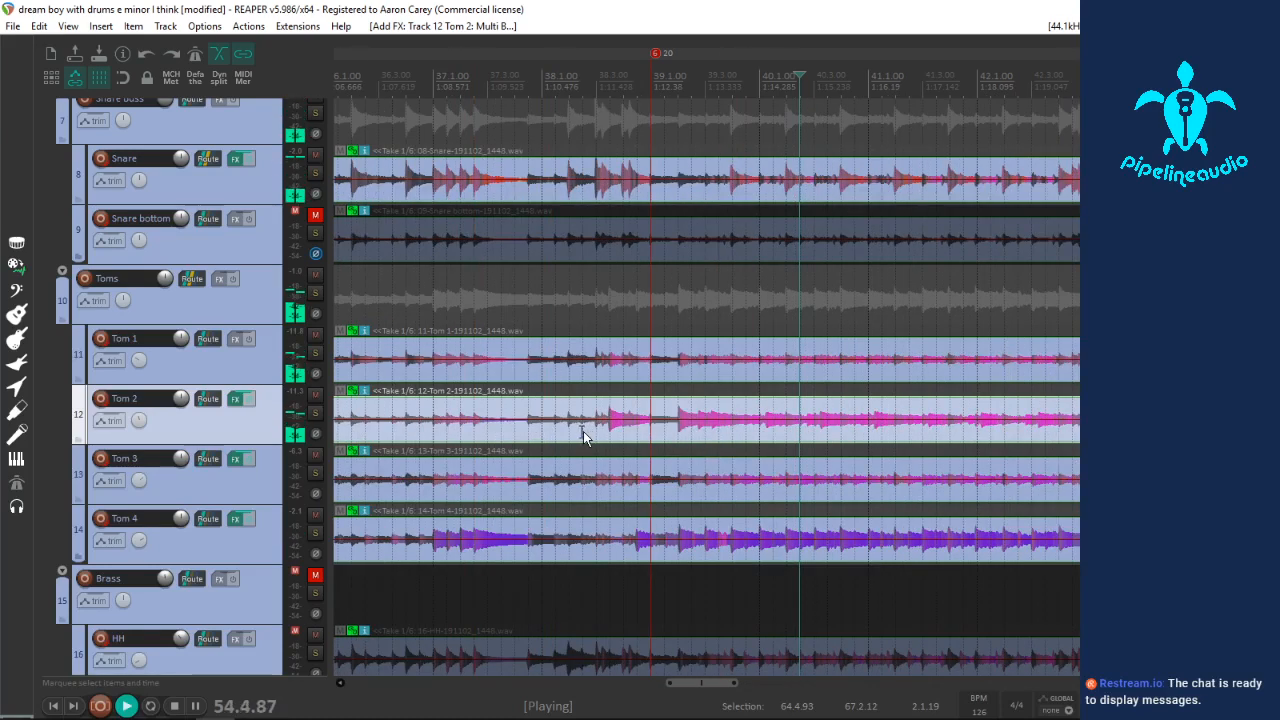
left_click_drag(583, 431, 871, 432)
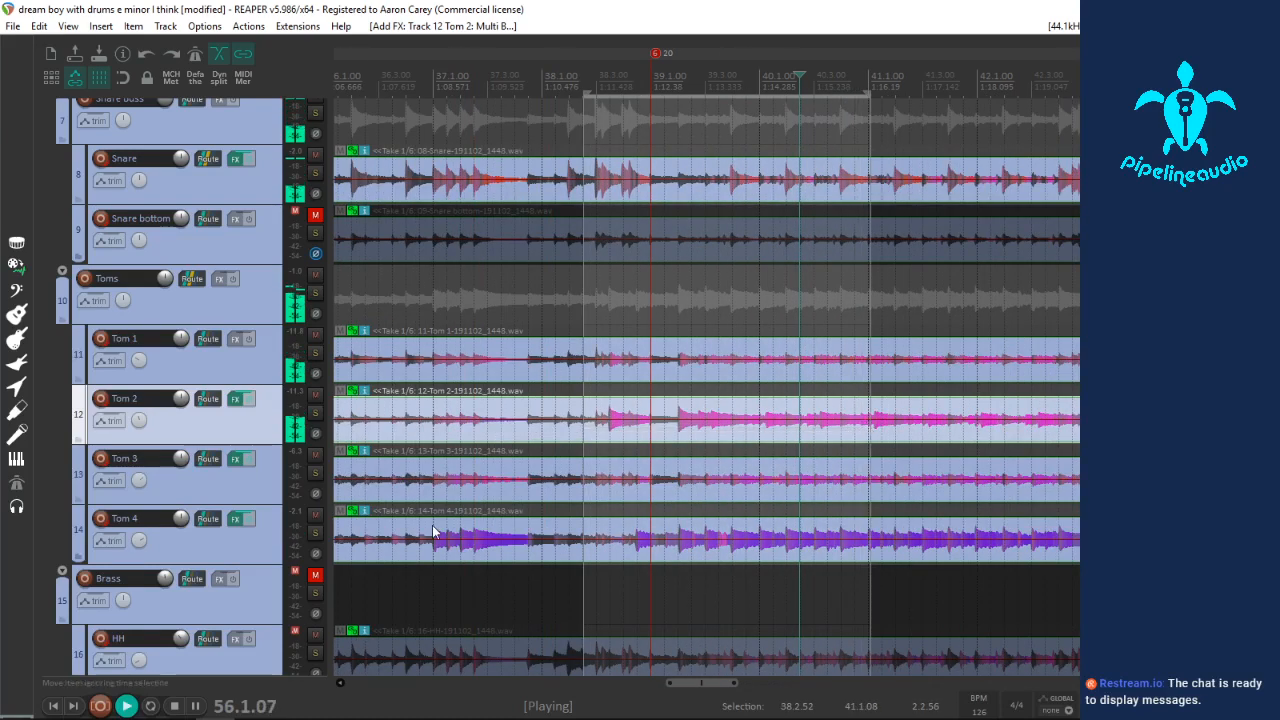
left_click(152, 707)
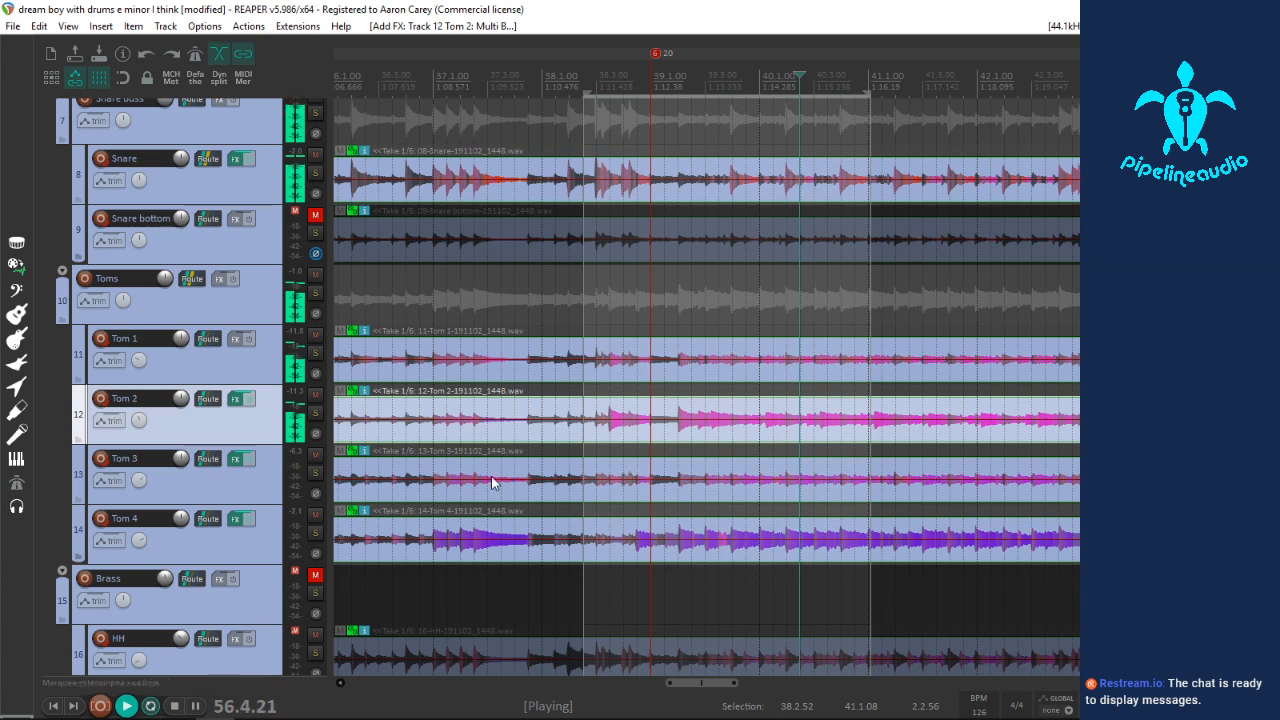
left_click(590, 453)
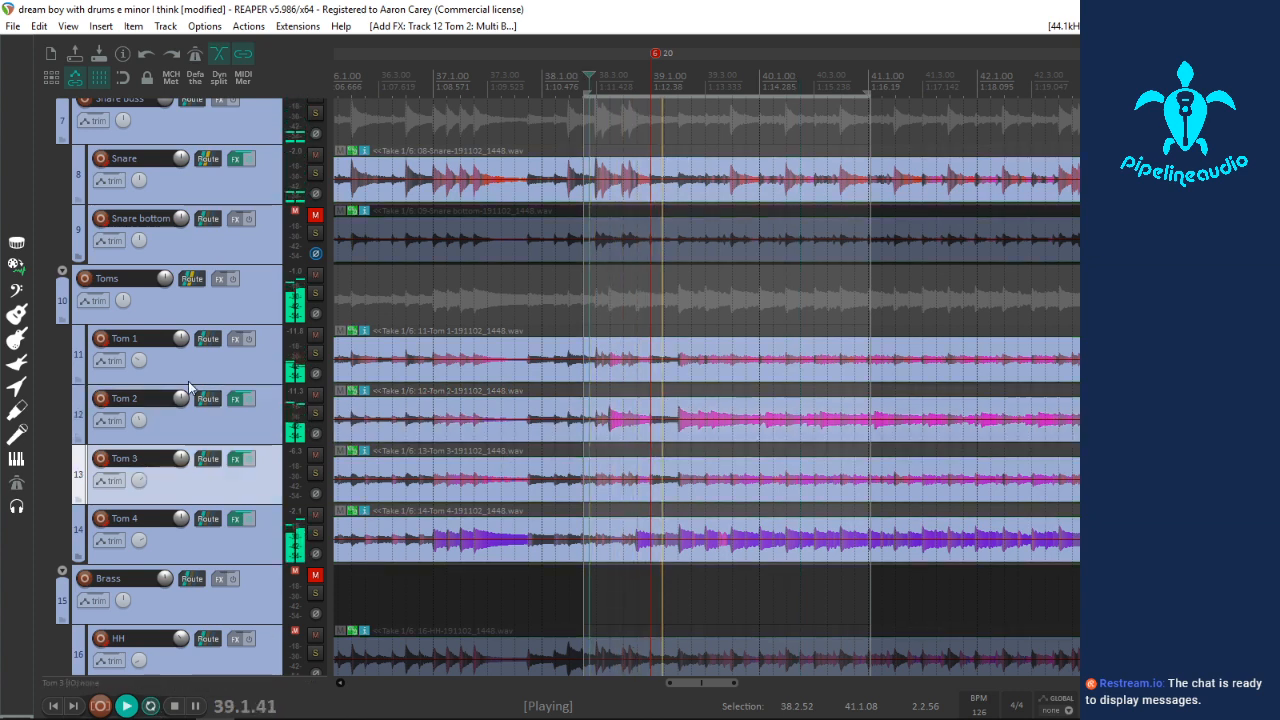
Step: Listen to Tom 2 soloed in the loop, unsolo it and play the full mix from just before the drum takes
left_click(315, 411)
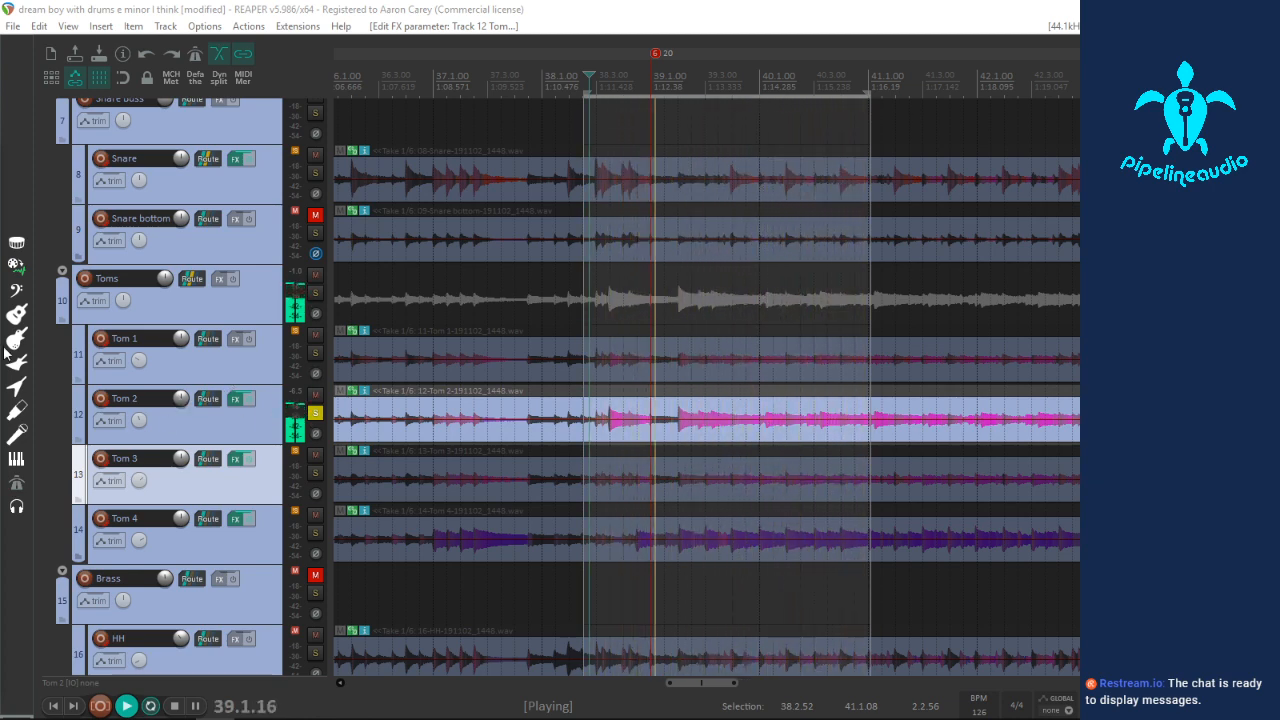
left_click(315, 413)
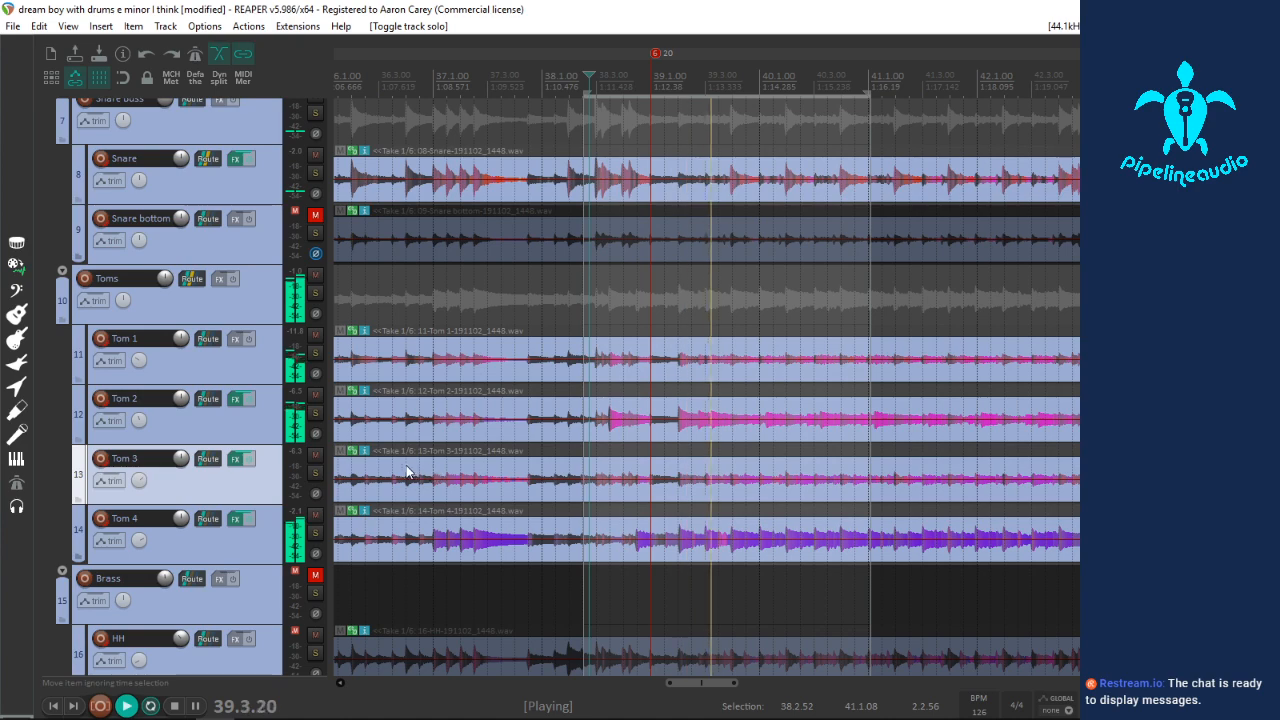
scroll(700, 445, "down", 5)
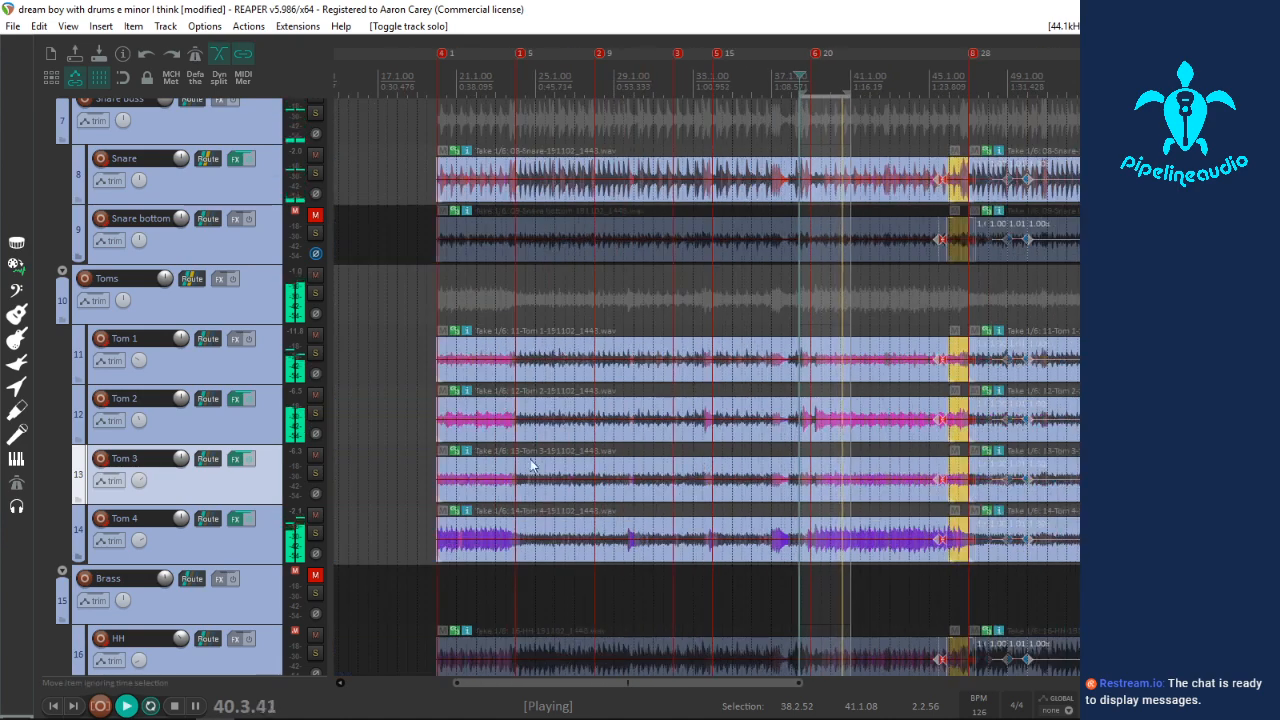
left_click(425, 439)
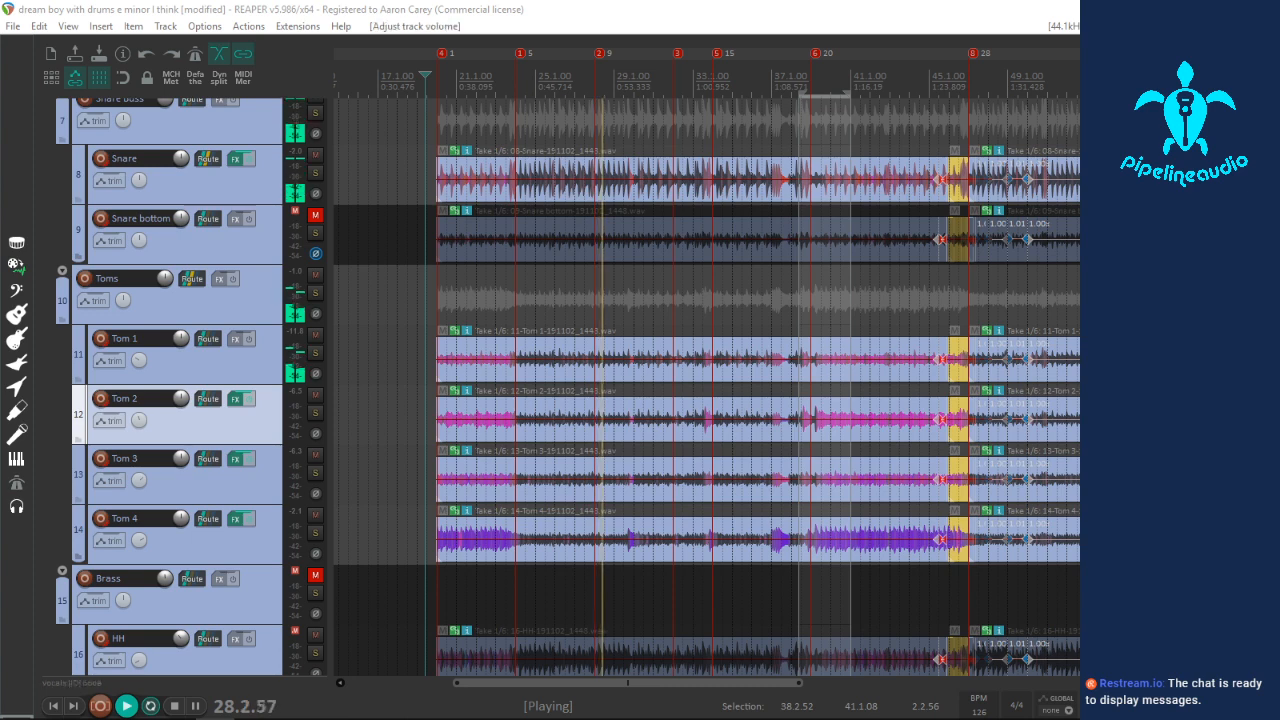
Step: Unmute the voc 2 track, turn off repeat and play the mix from near the beginning of the guitar take
scroll(208, 532, "down", 9)
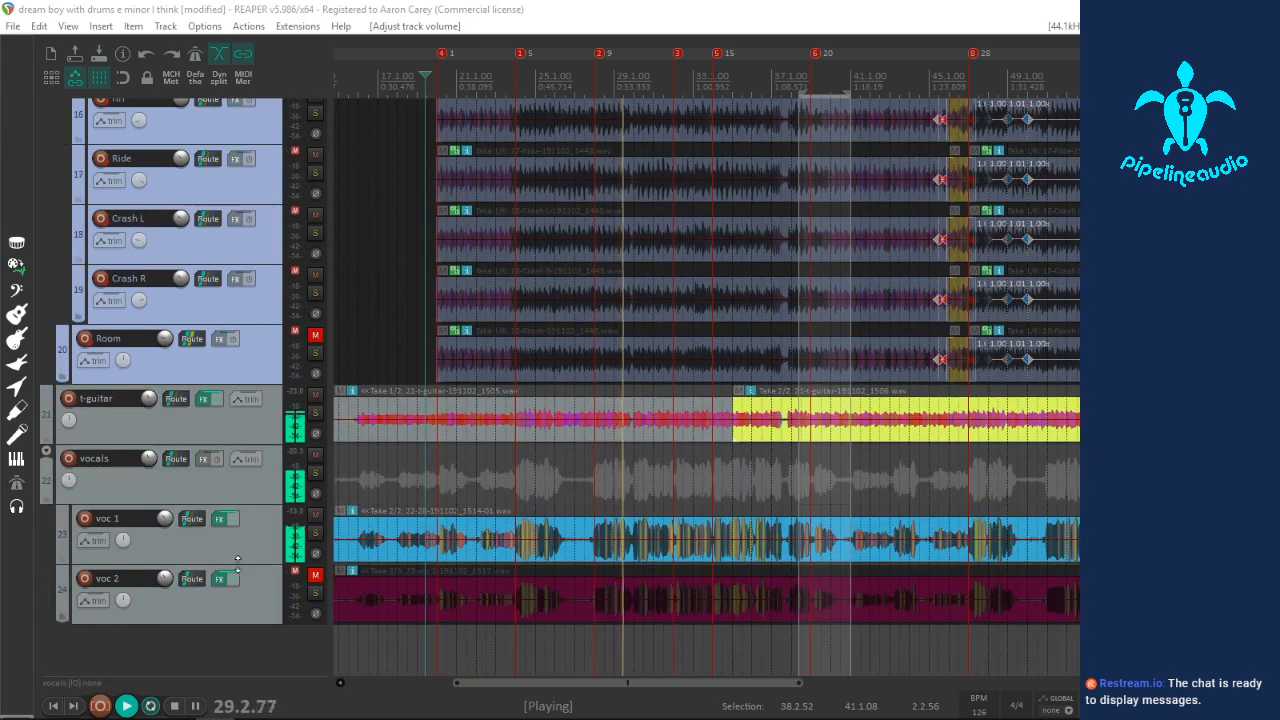
left_click(315, 578)
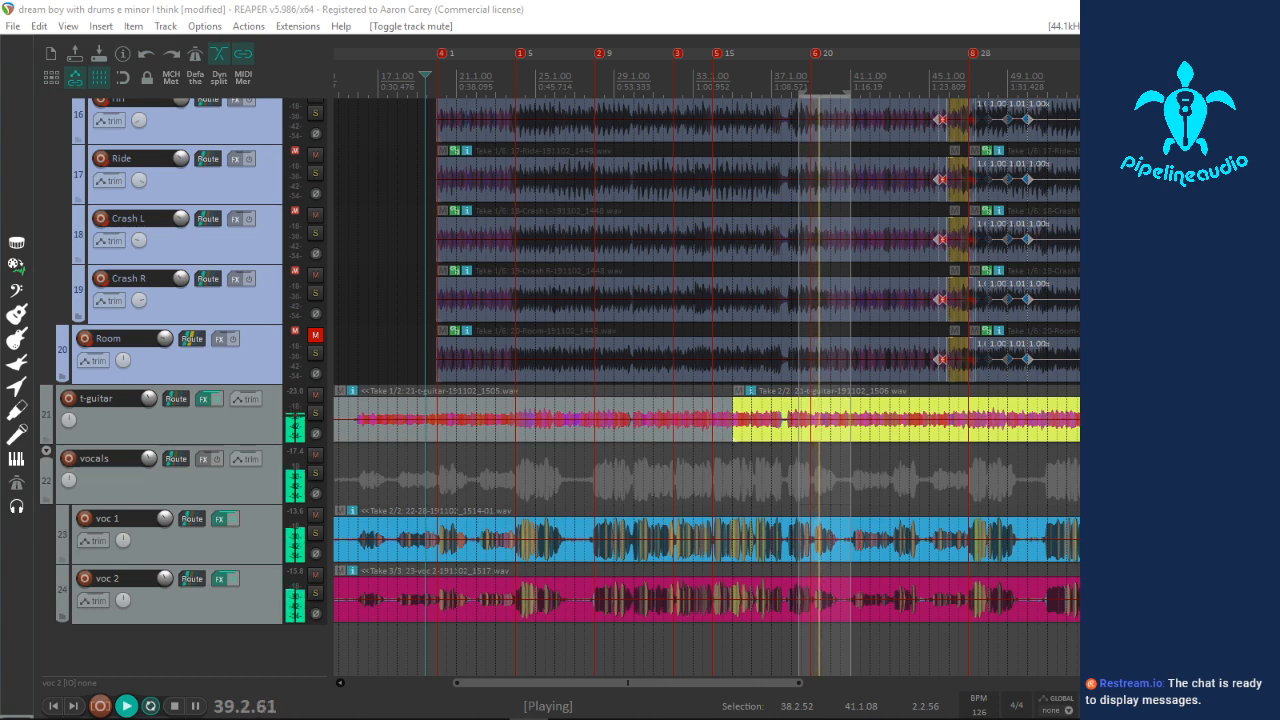
left_click(151, 706)
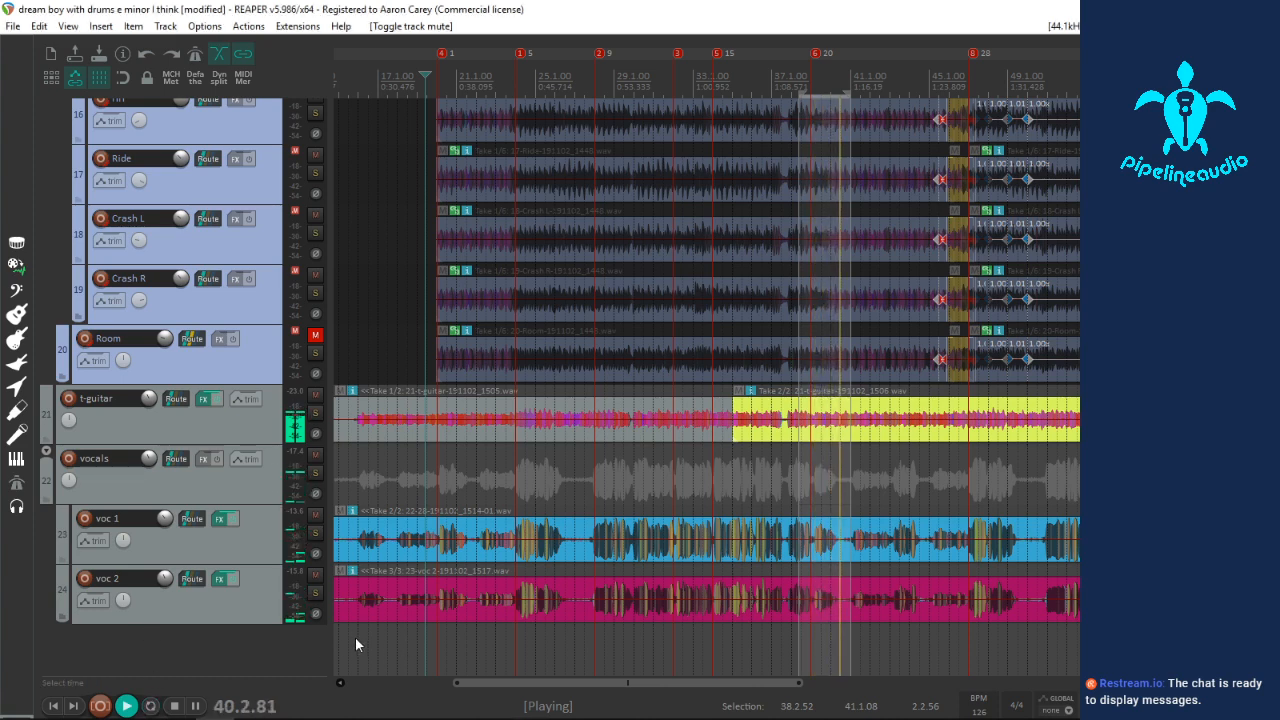
scroll(360, 636, "down", 3)
left_click(482, 633)
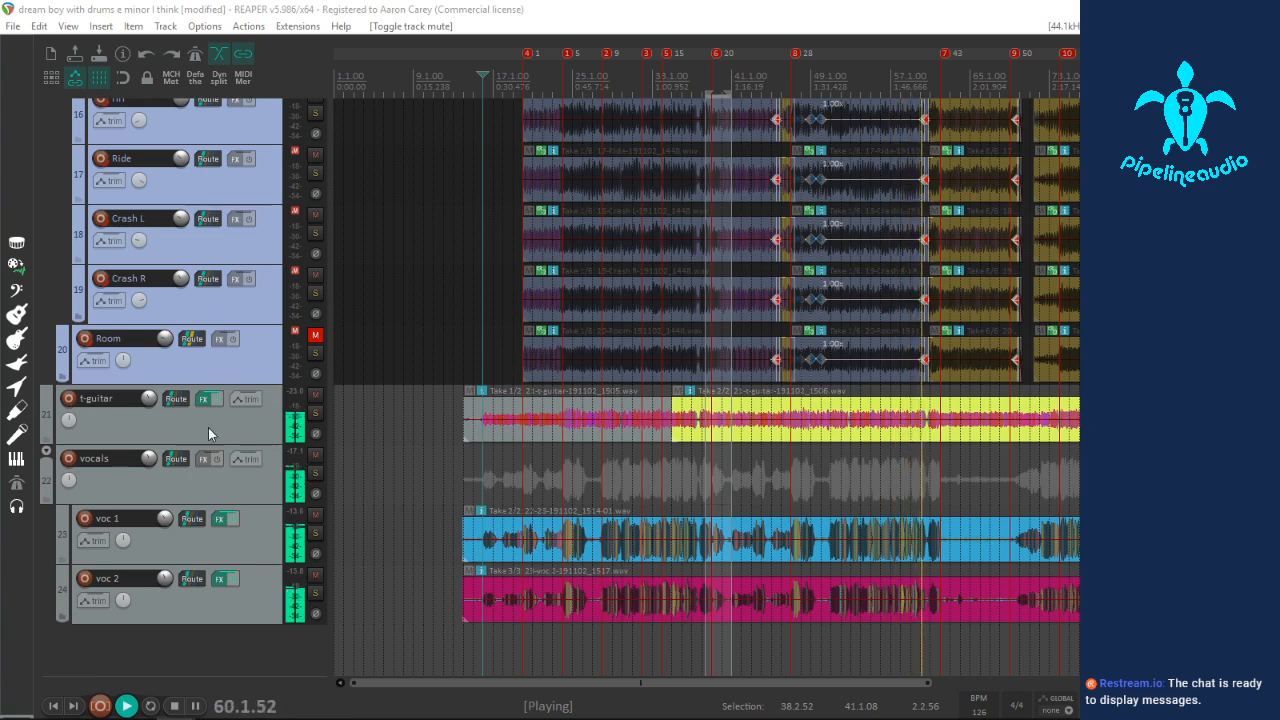
Step: Review the tom tracks in the full mix, replaying from just before and from bar 20, and stop playback
scroll(200, 433, "up", 3)
scroll(186, 434, "up", 2)
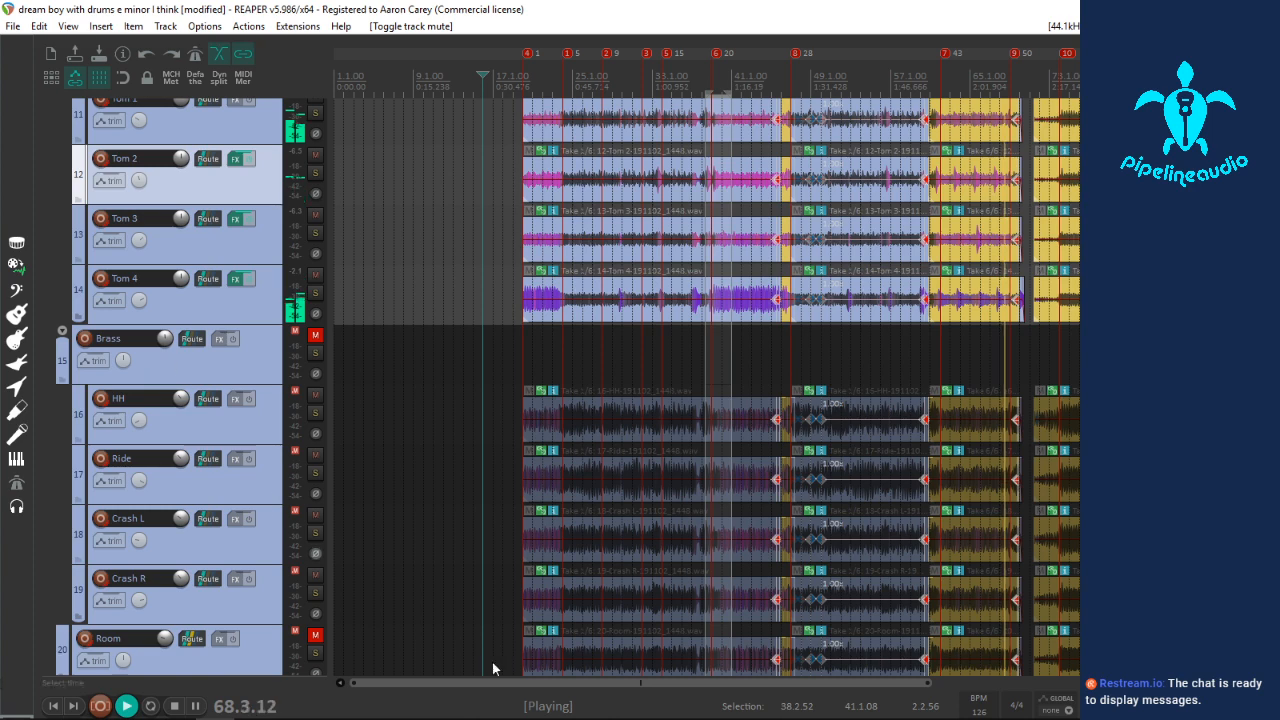
scroll(760, 540, "down", 2)
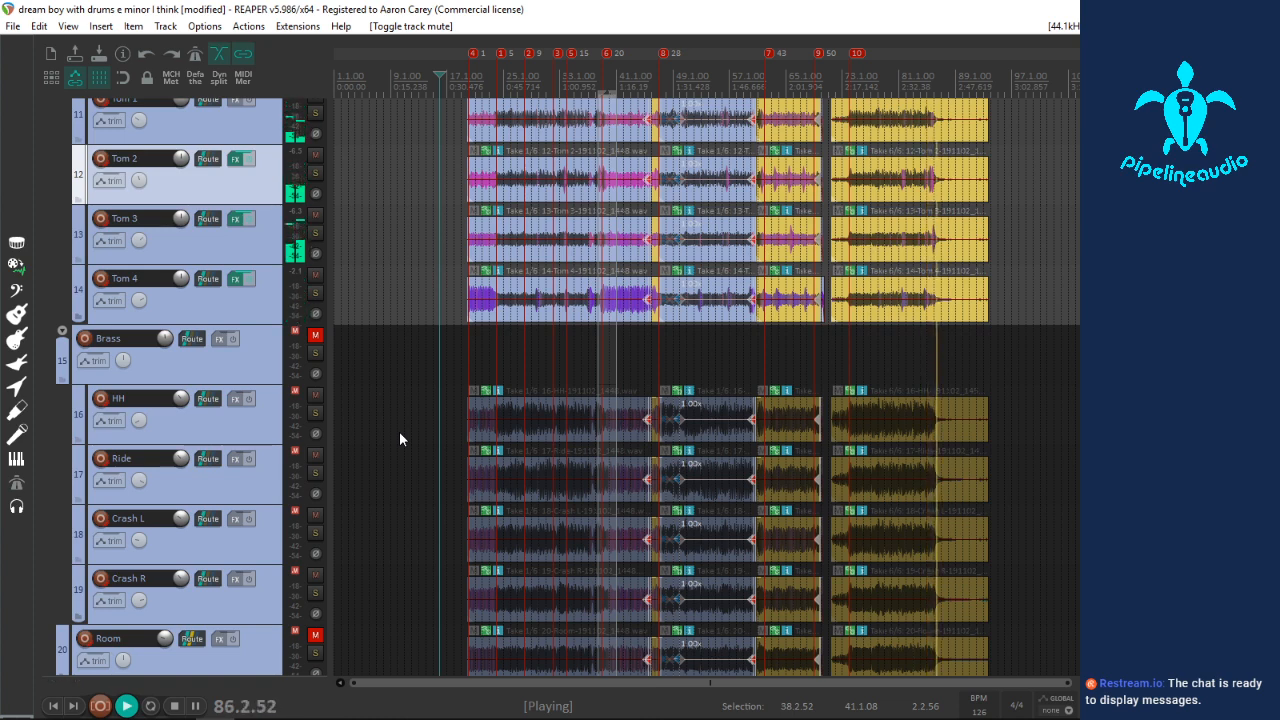
left_click(465, 351)
scroll(468, 354, "up", 3)
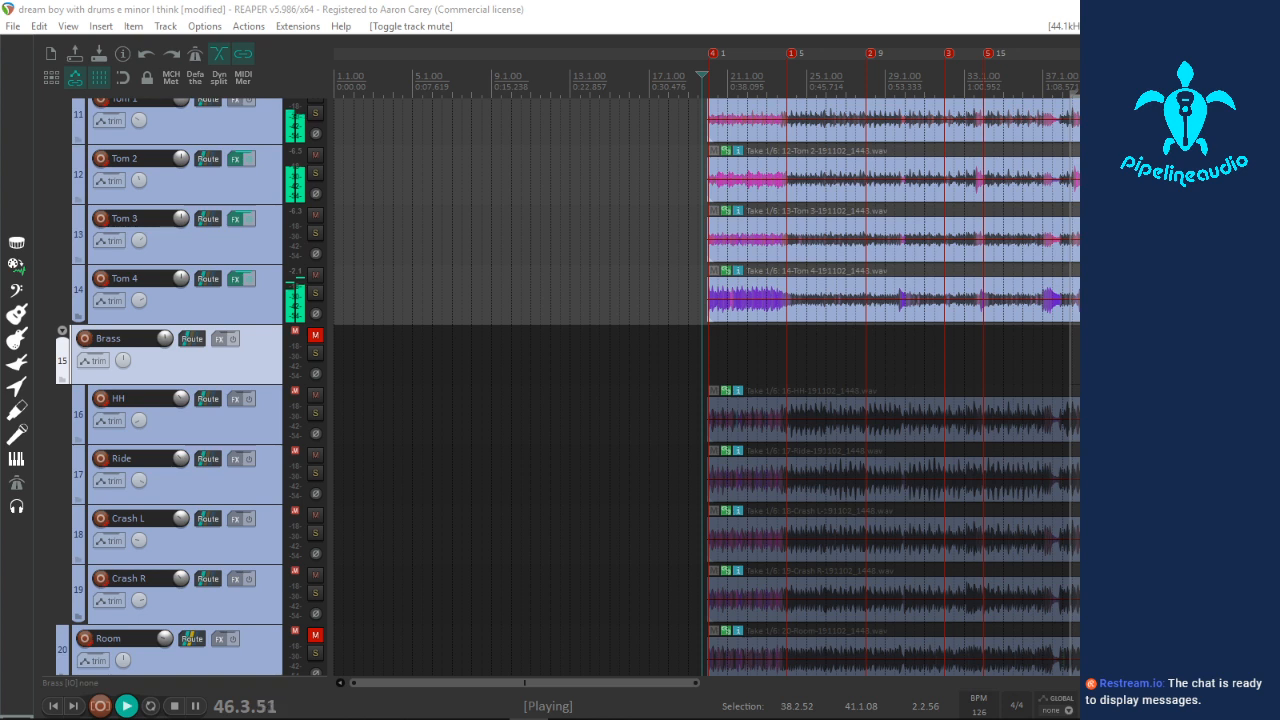
left_click(709, 352)
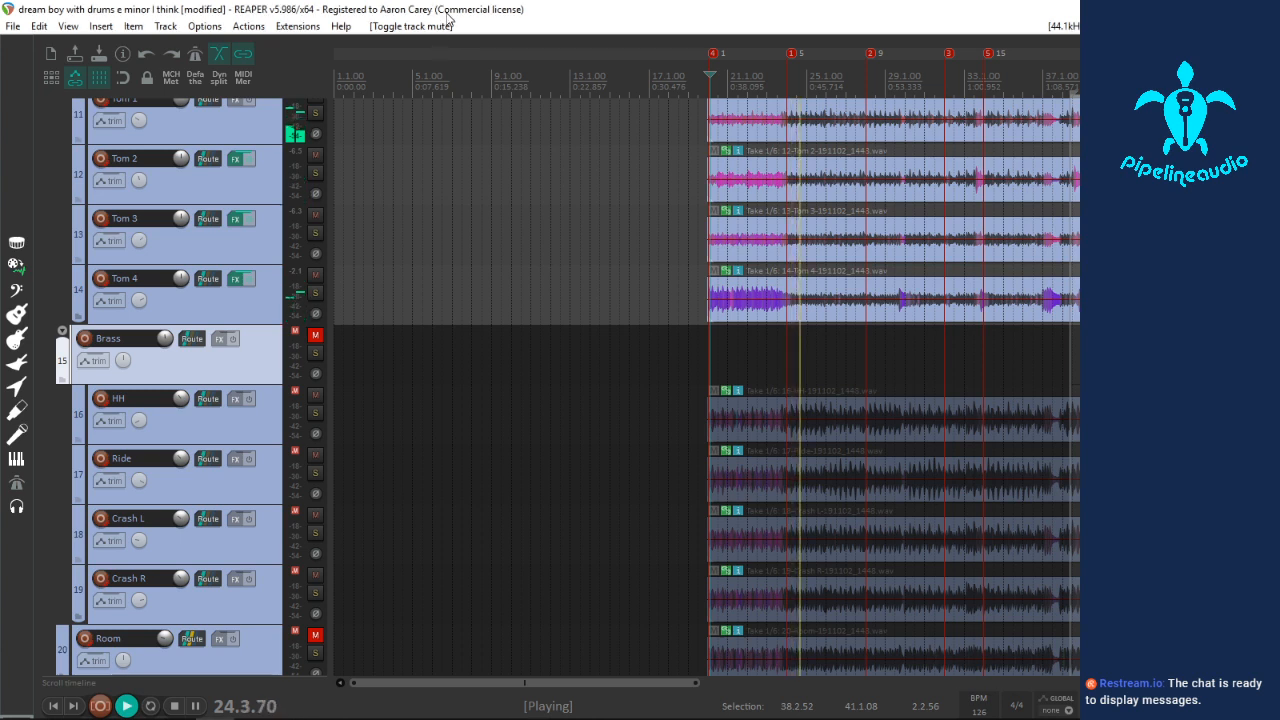
key("space")
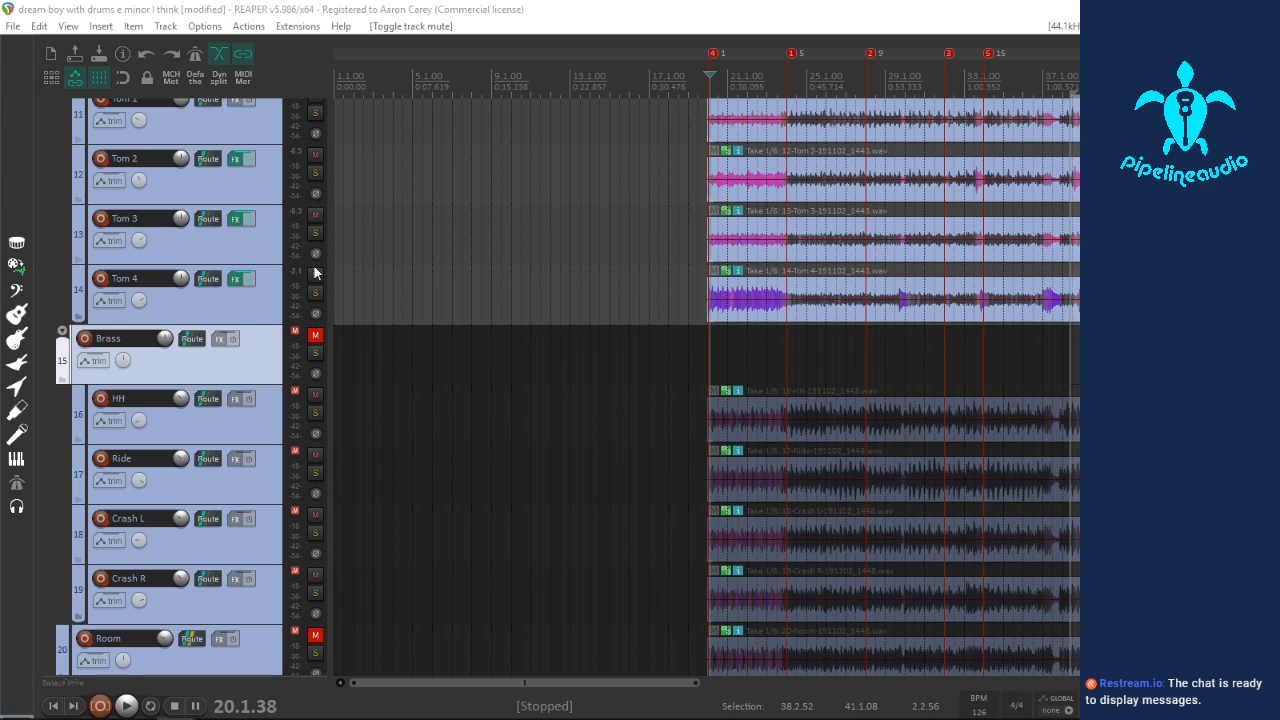
Step: Solo Tom 2 and place the edit cursor at 38.2.48, by the start of the time selection
scroll(165, 381, "up", 2)
scroll(856, 347, "down", 3)
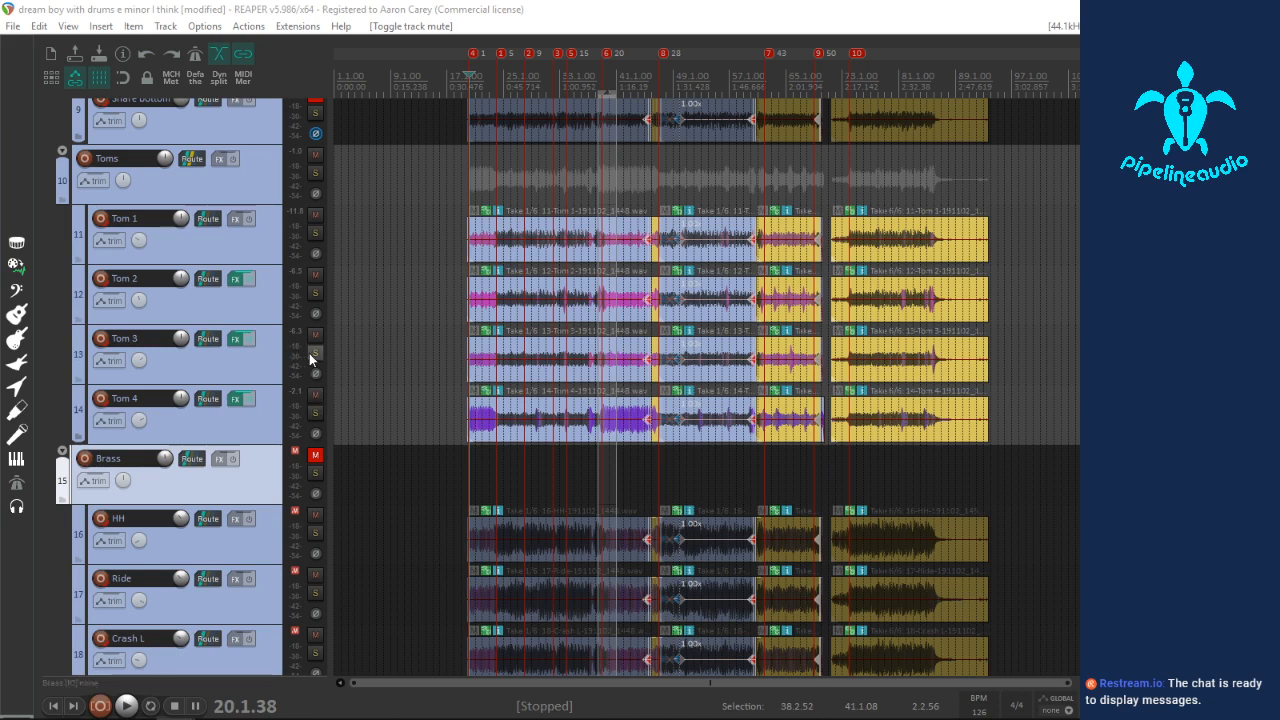
left_click(315, 292)
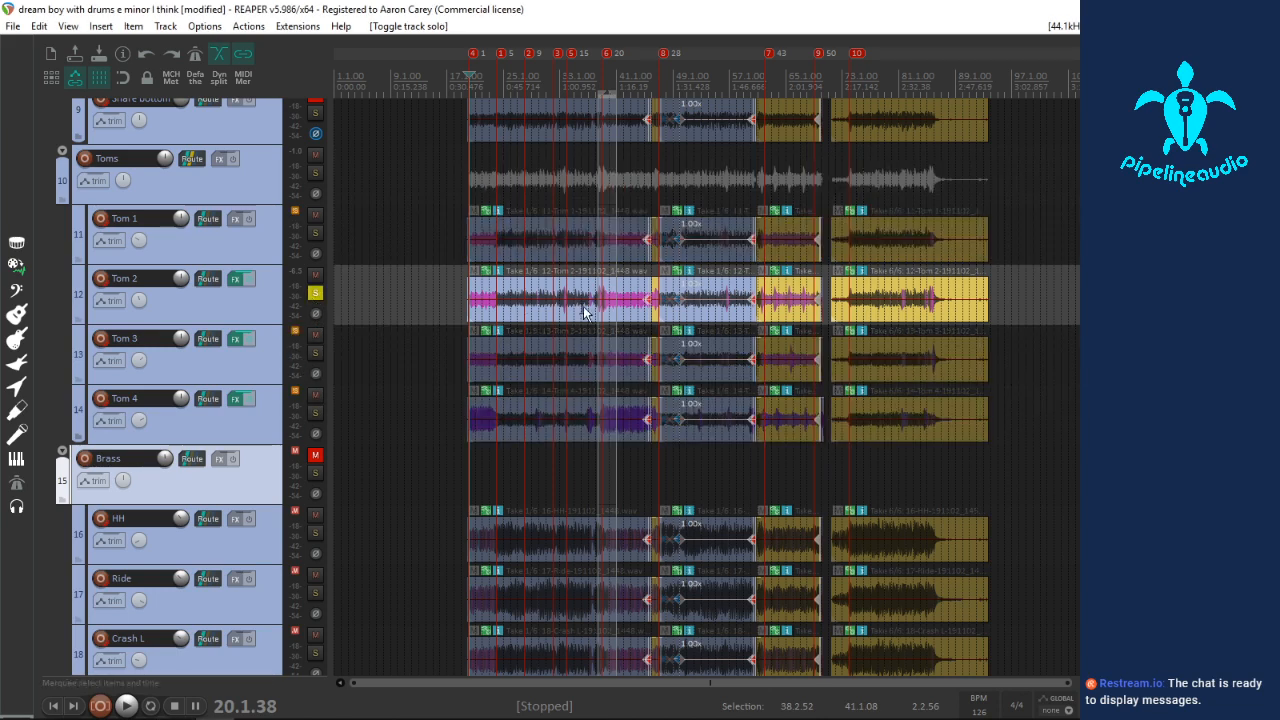
left_click(606, 300)
scroll(748, 257, "up", 4)
scroll(778, 307, "down", 2)
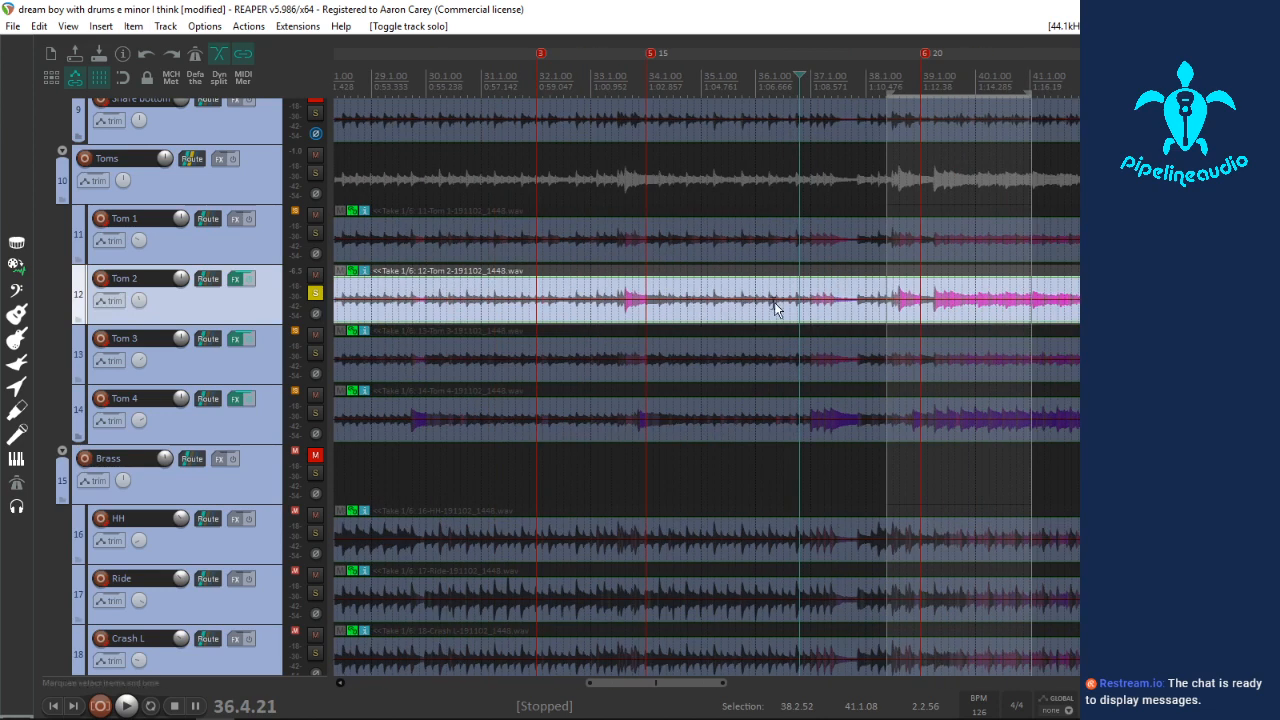
left_click(885, 318)
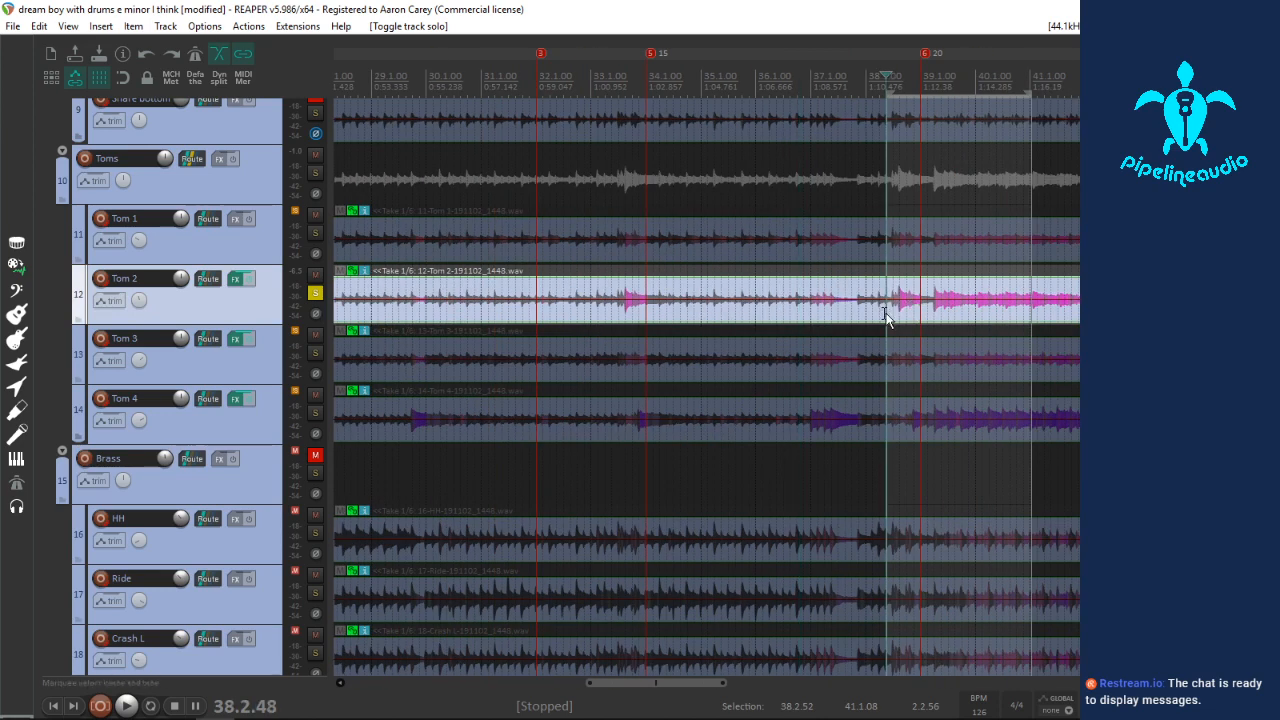
Step: Open Tom 2's Multi Band Gate beside its waveform, turn on repeat, play the soloed loop to check the gating, and stop
left_click(241, 281)
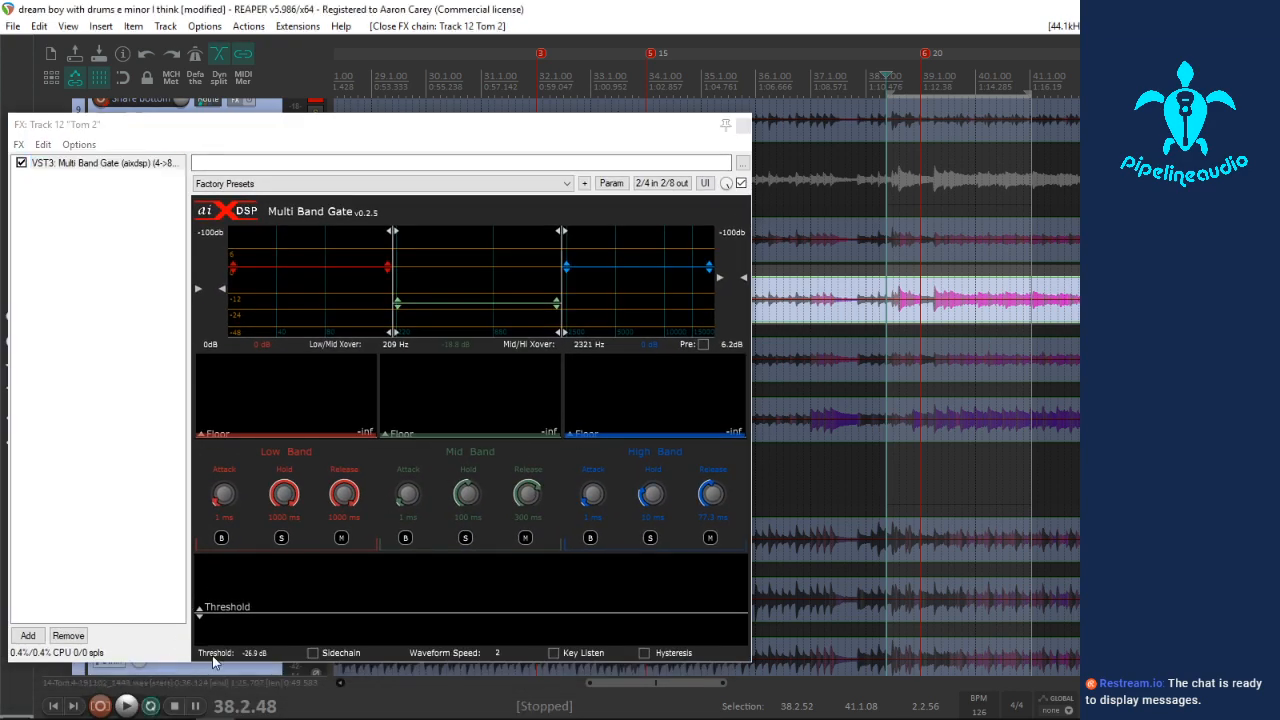
left_click_drag(163, 124, 391, 364)
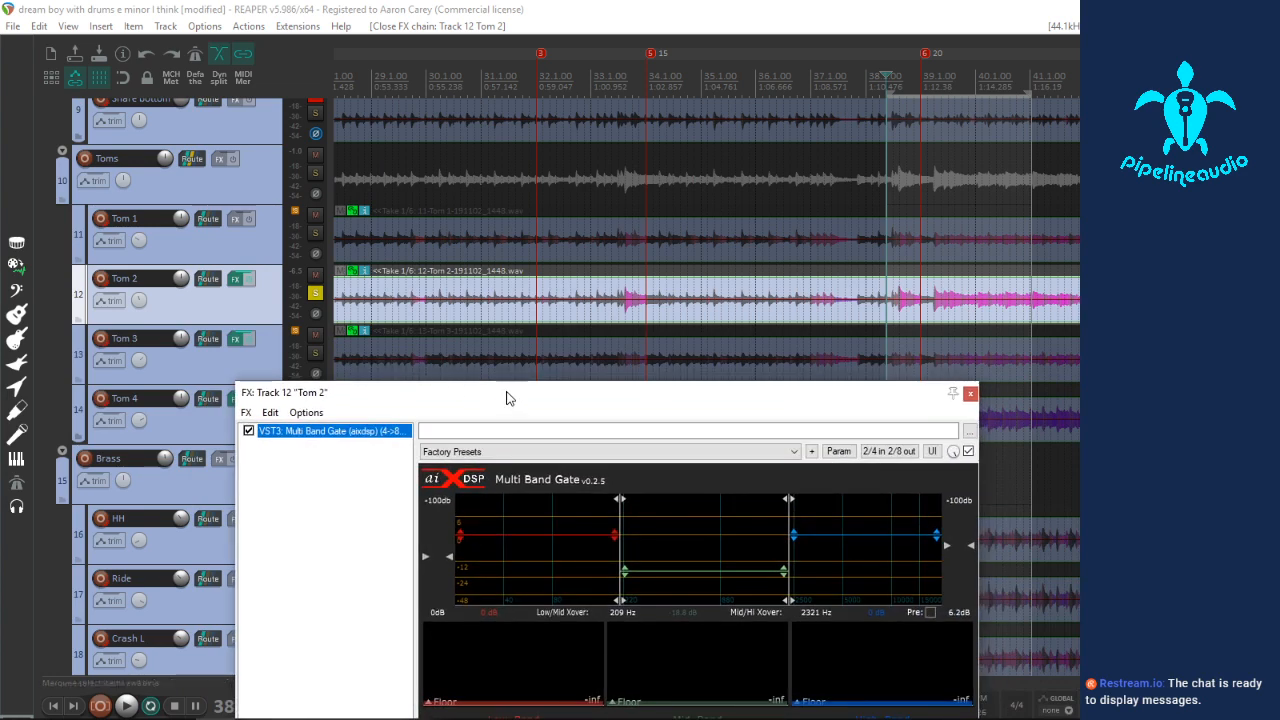
left_click_drag(506, 391, 400, 250)
key("space")
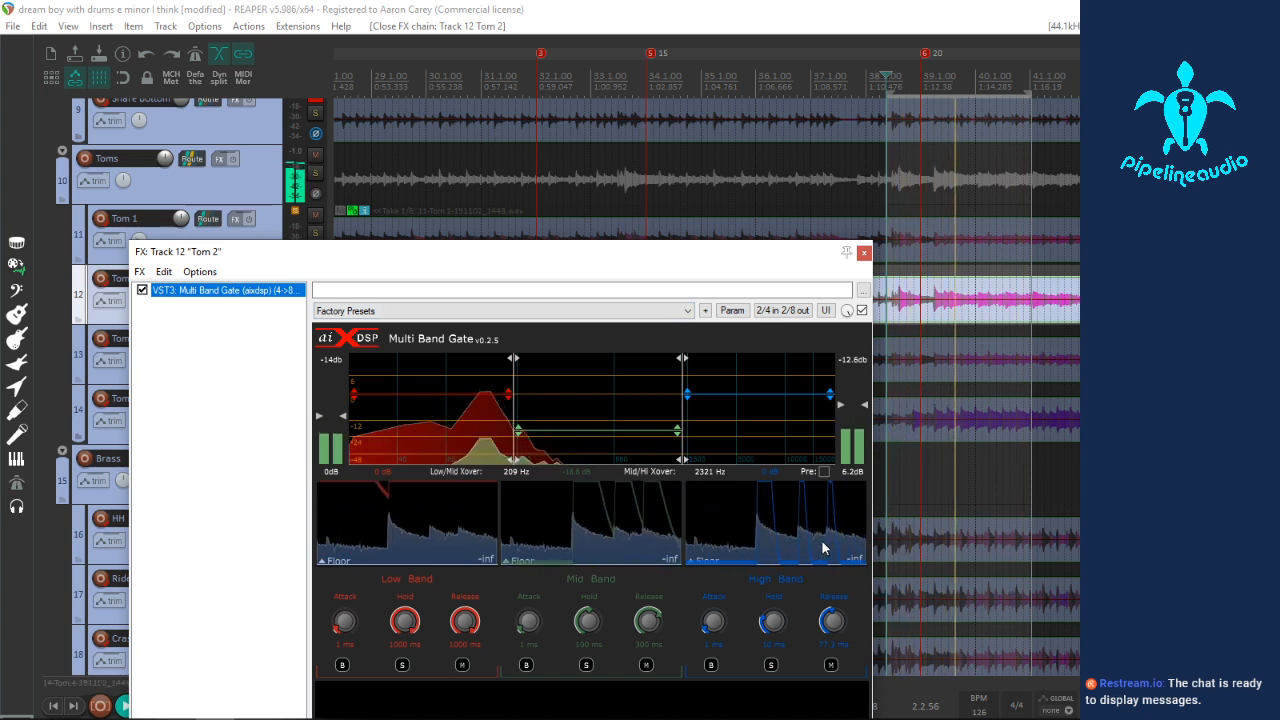
key("space")
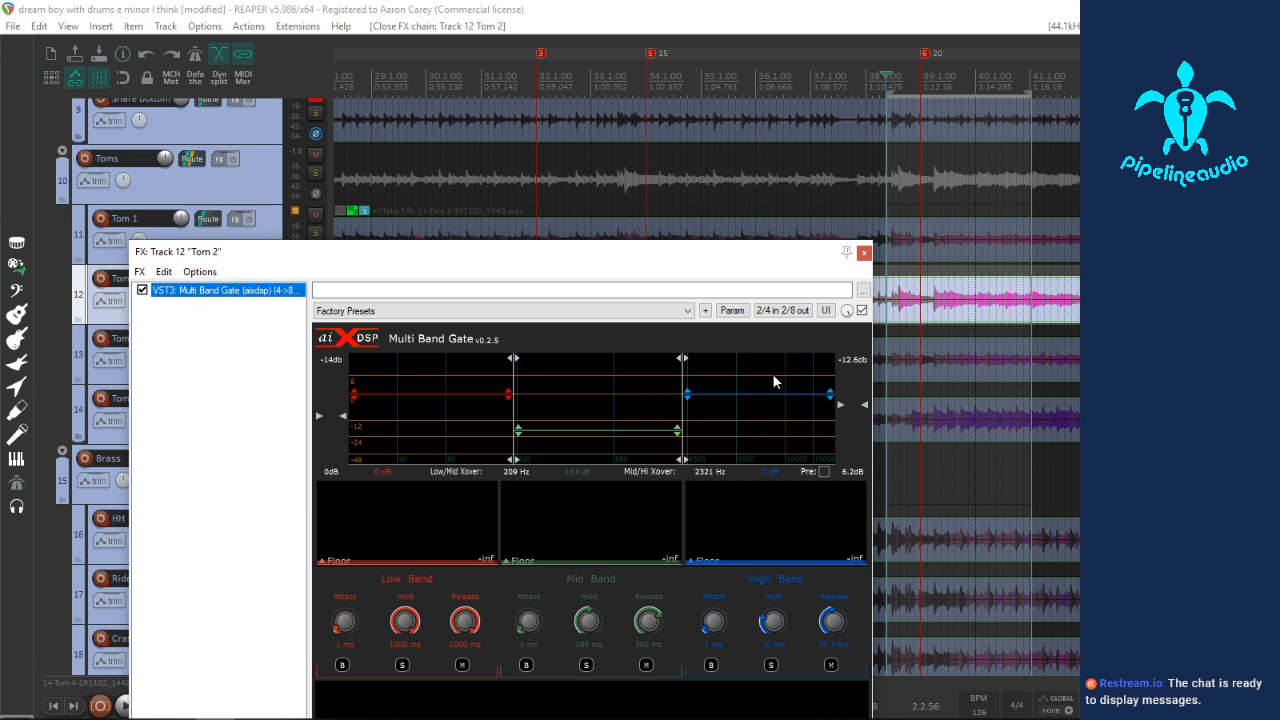
Step: Close Tom 2's effects window and unsolo the Tom 2 track
left_click(864, 256)
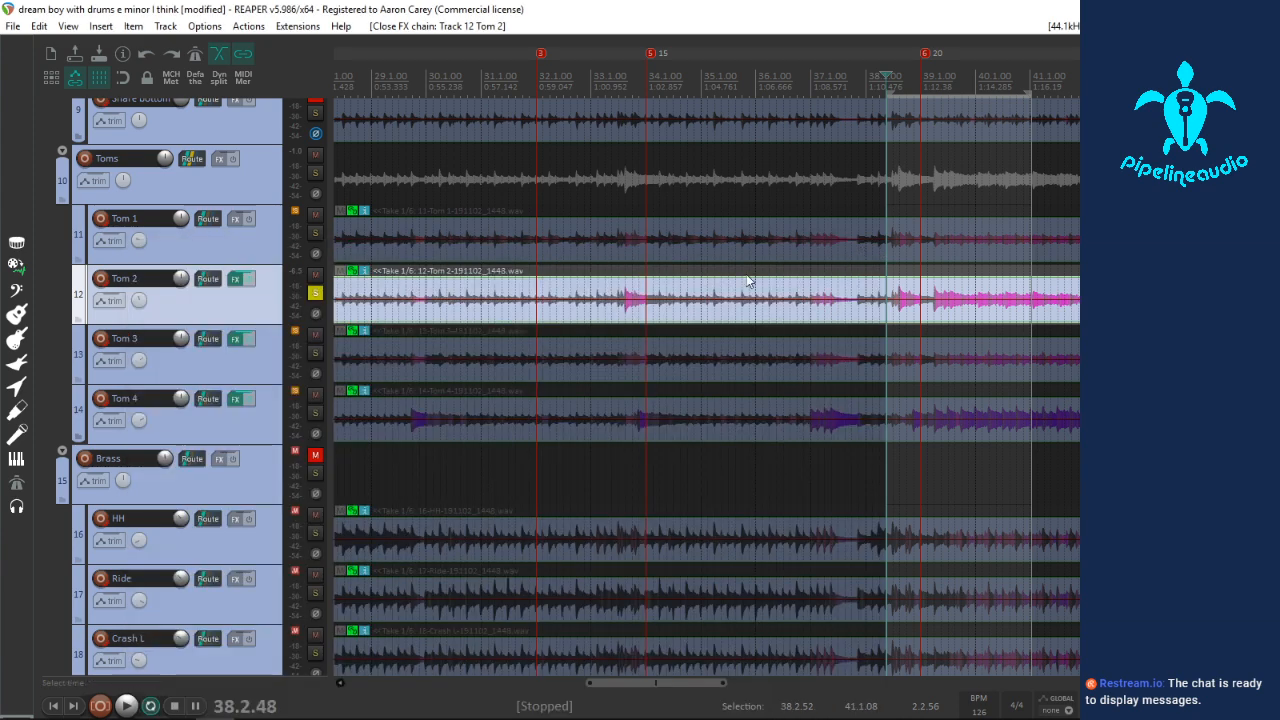
left_click(316, 293)
scroll(690, 378, "down", 2)
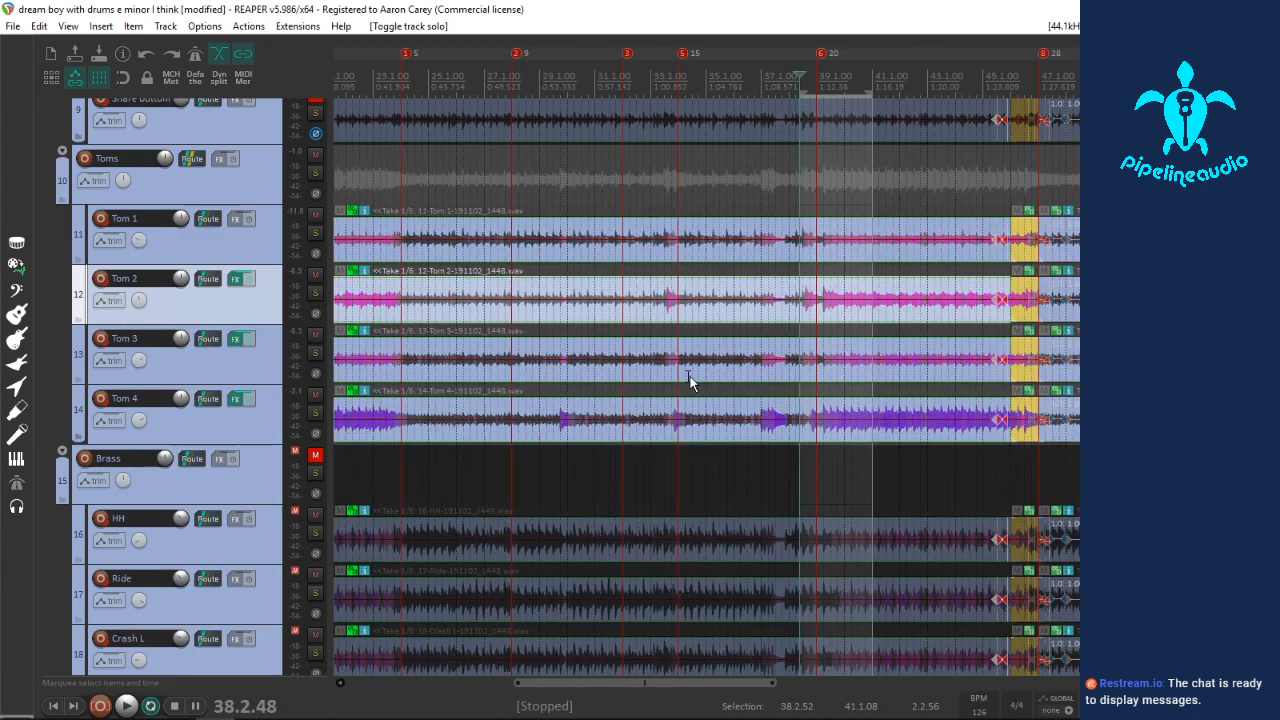
Step: Play the section from 38.2.48 with all toms in the mix, turn off repeat and stop playback
key("space")
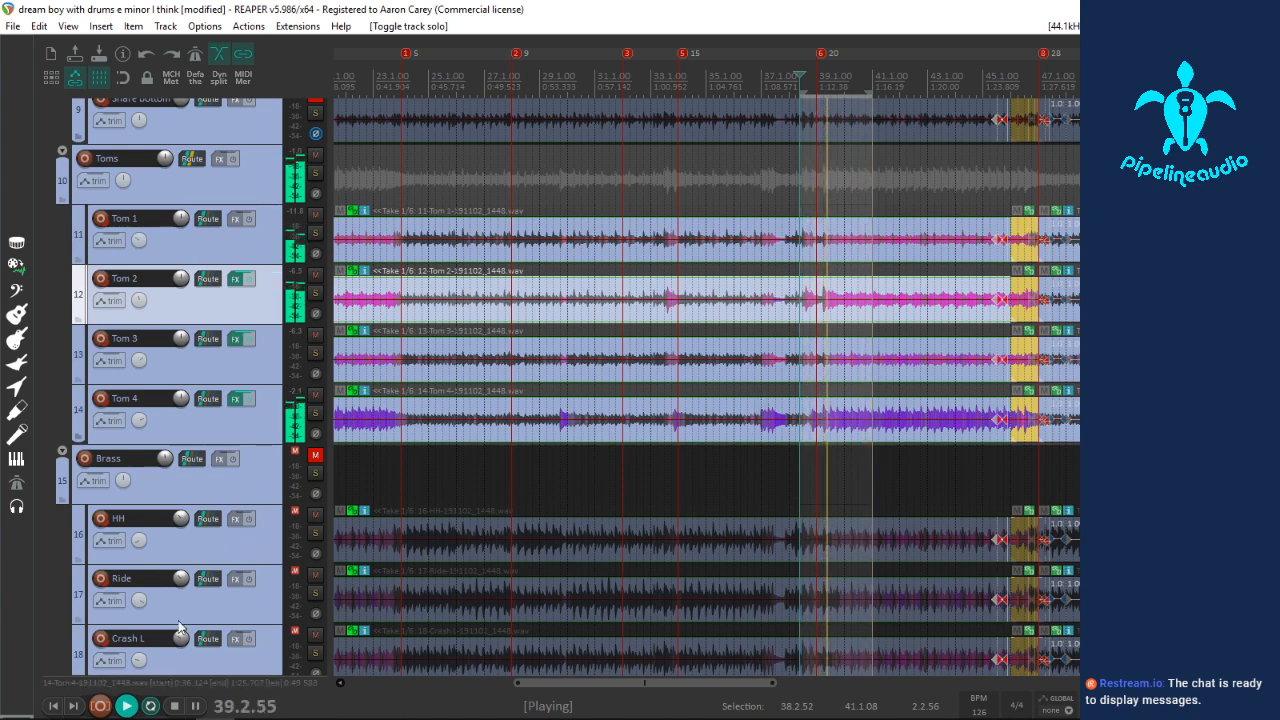
mouse_move(152, 717)
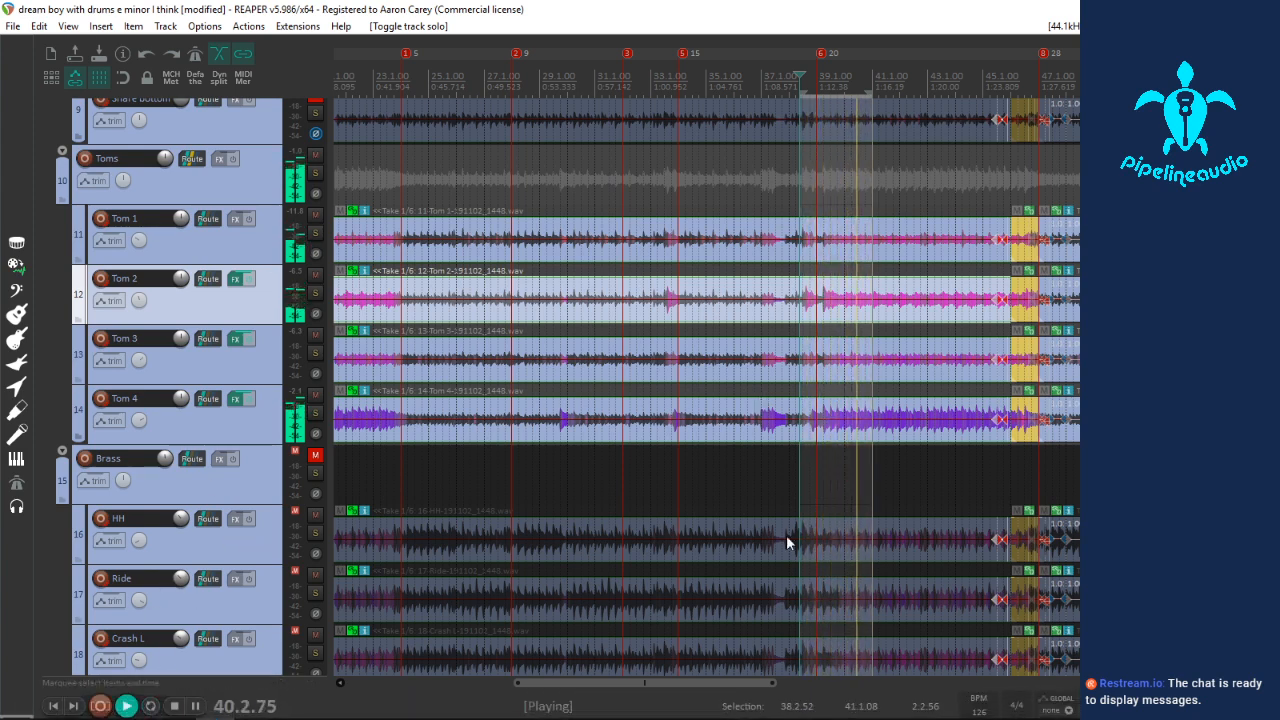
scroll(820, 486, "down", 3)
key("space")
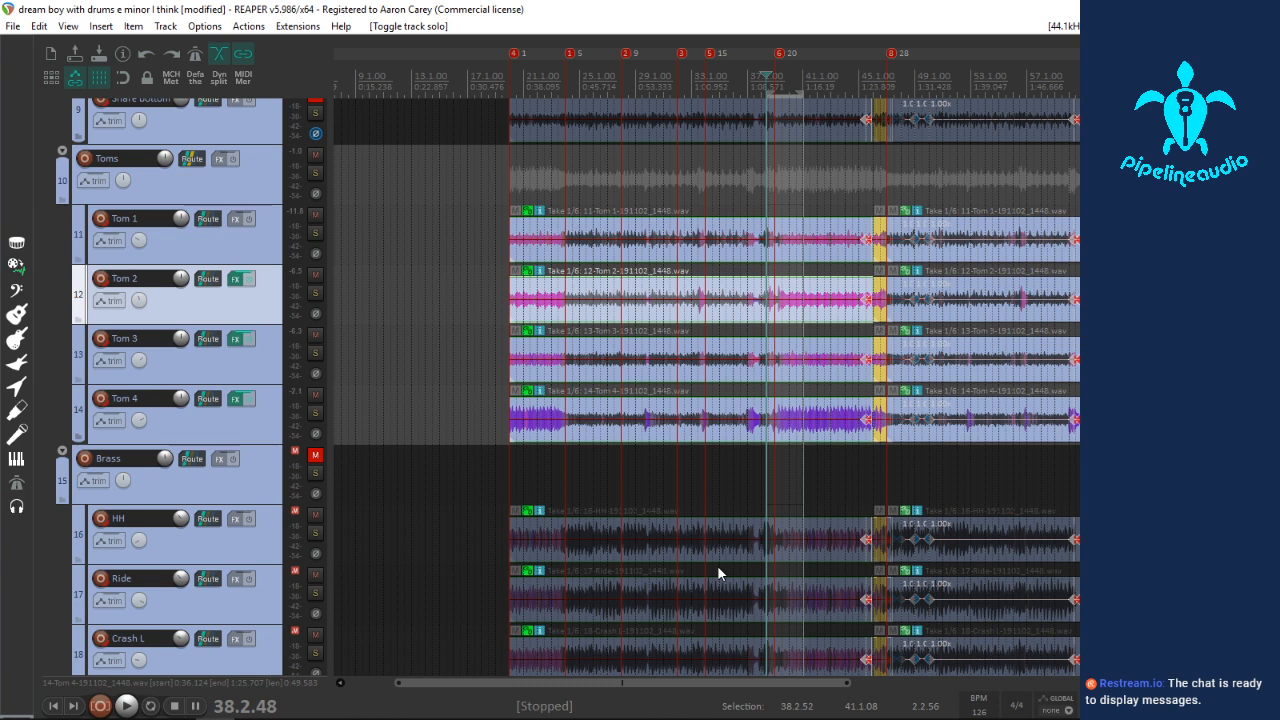
Step: Play the mix from 19.3.34, just before the first take, and open Tom 4's Multi Band Gate beside the tom waveforms
left_click(503, 476)
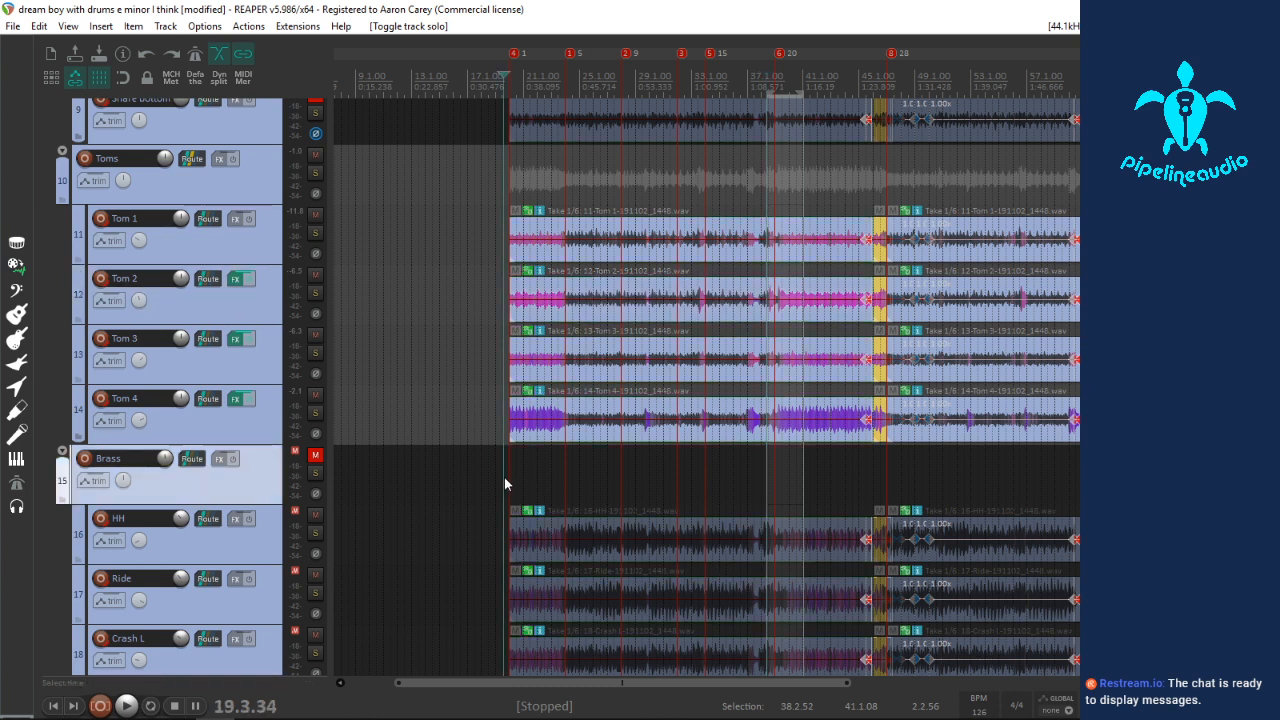
key("space")
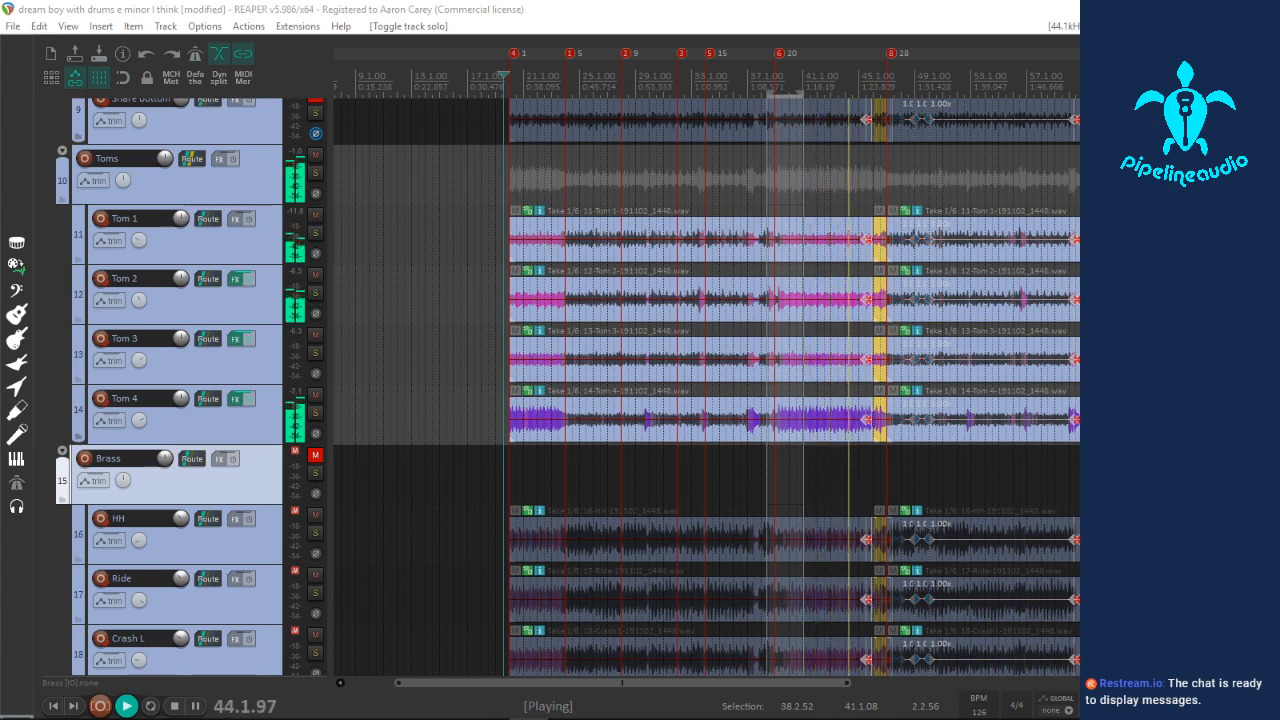
left_click(235, 399)
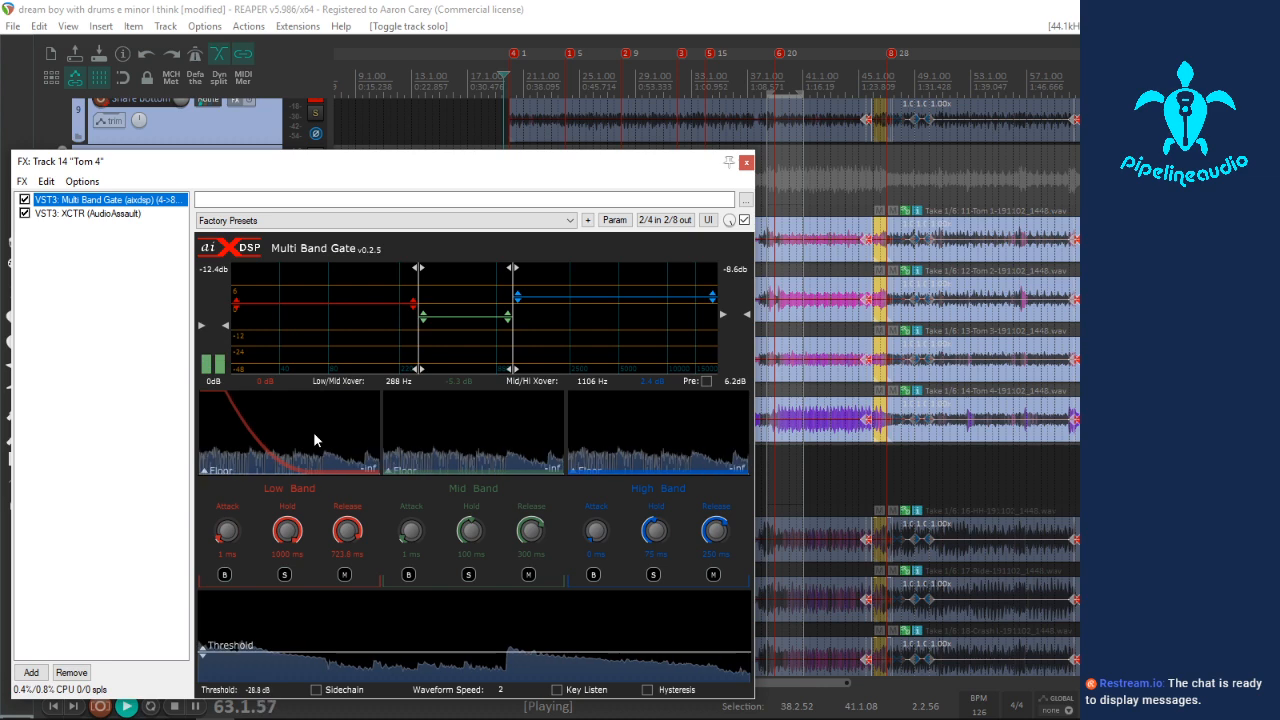
scroll(870, 466, "down", 2)
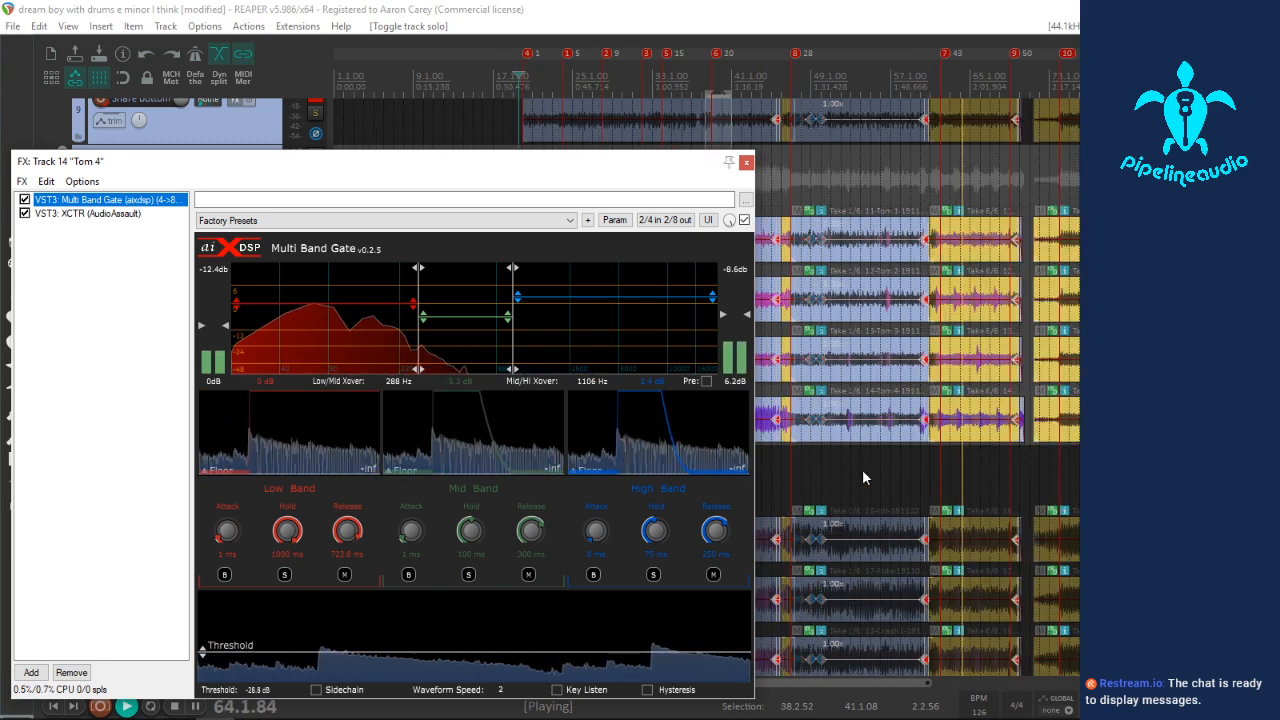
scroll(855, 468, "down", 2)
left_click_drag(552, 168, 67, 129)
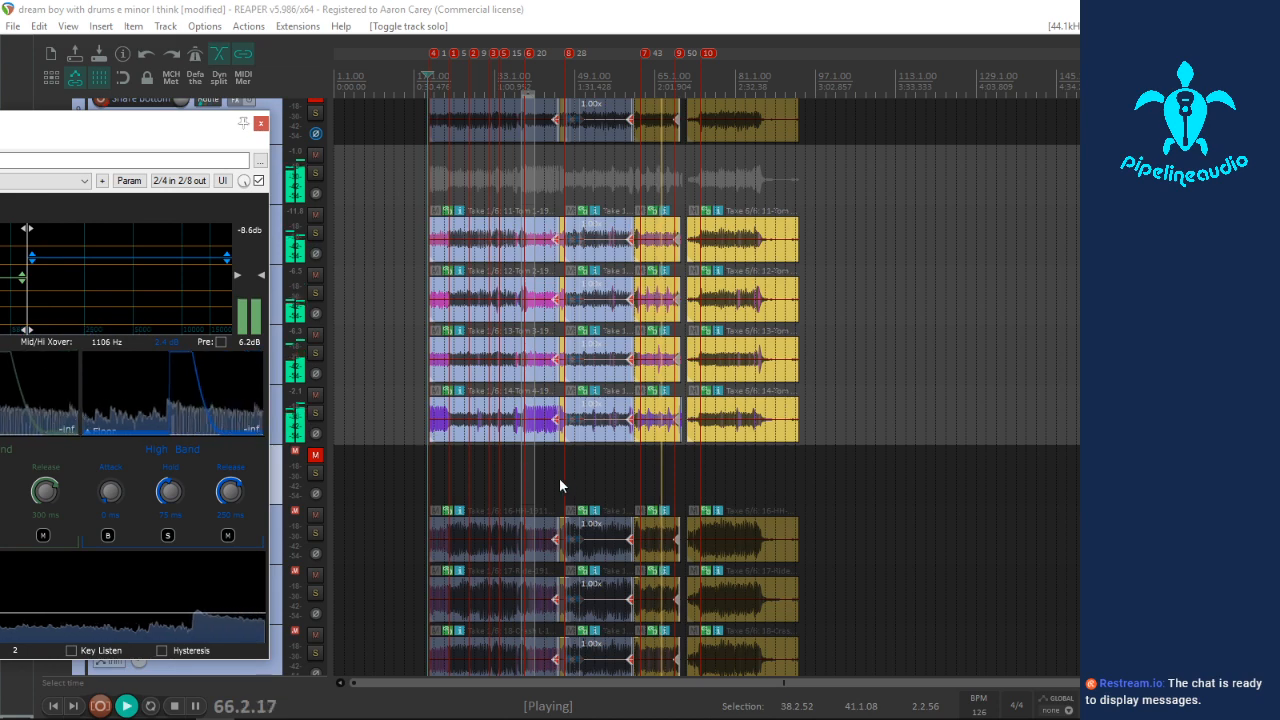
Step: Review the gated toms through the later takes up to the end of the song and stop playback
scroll(519, 487, "up", 6)
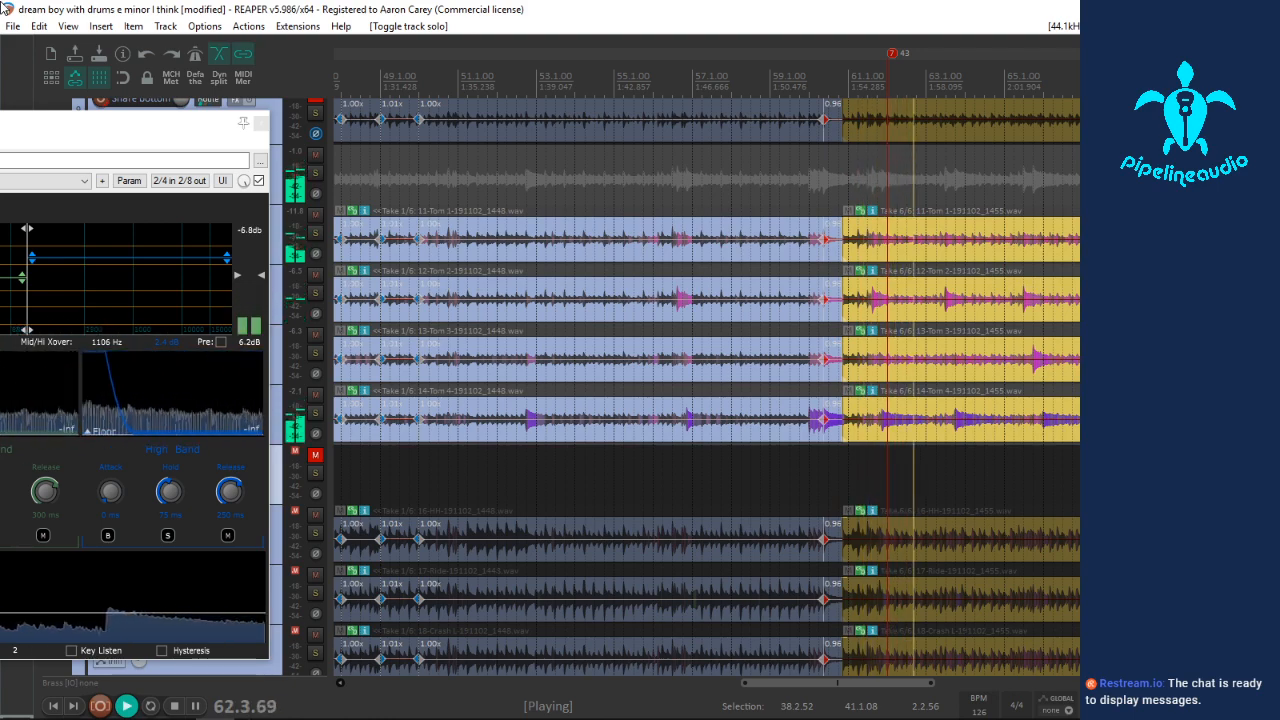
scroll(887, 310, "down", 3)
scroll(580, 334, "down", 3)
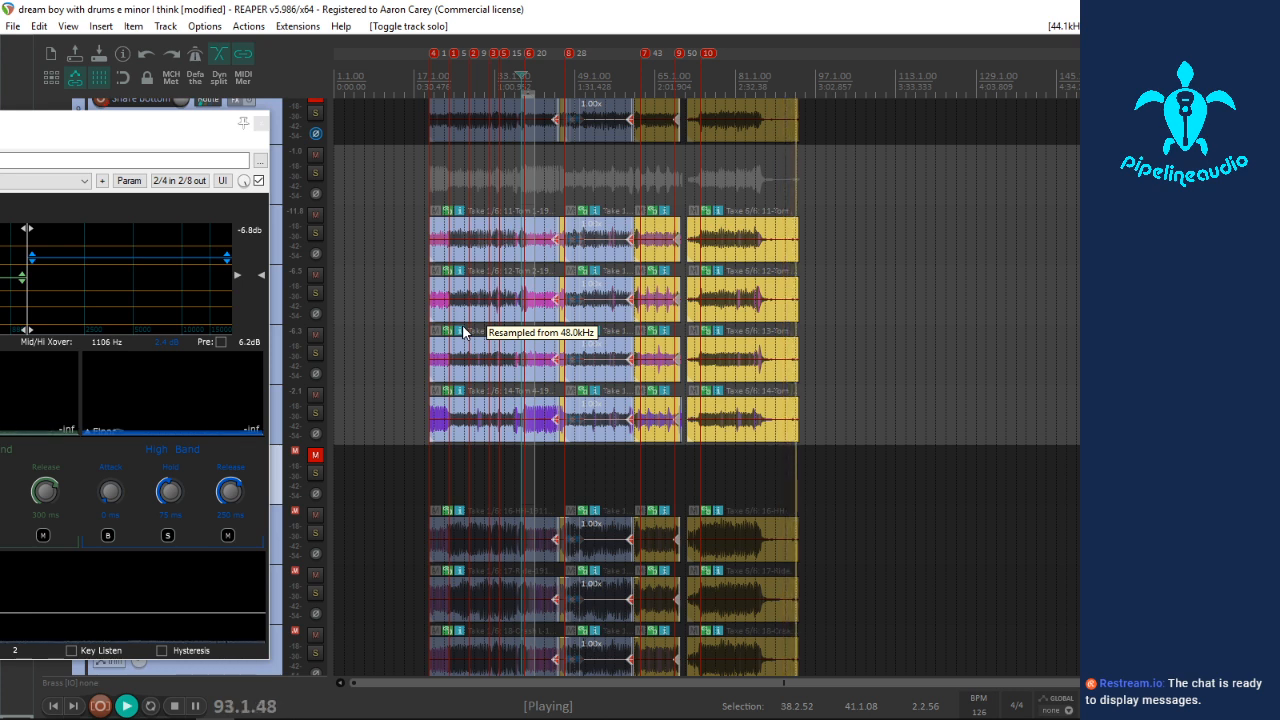
key("space")
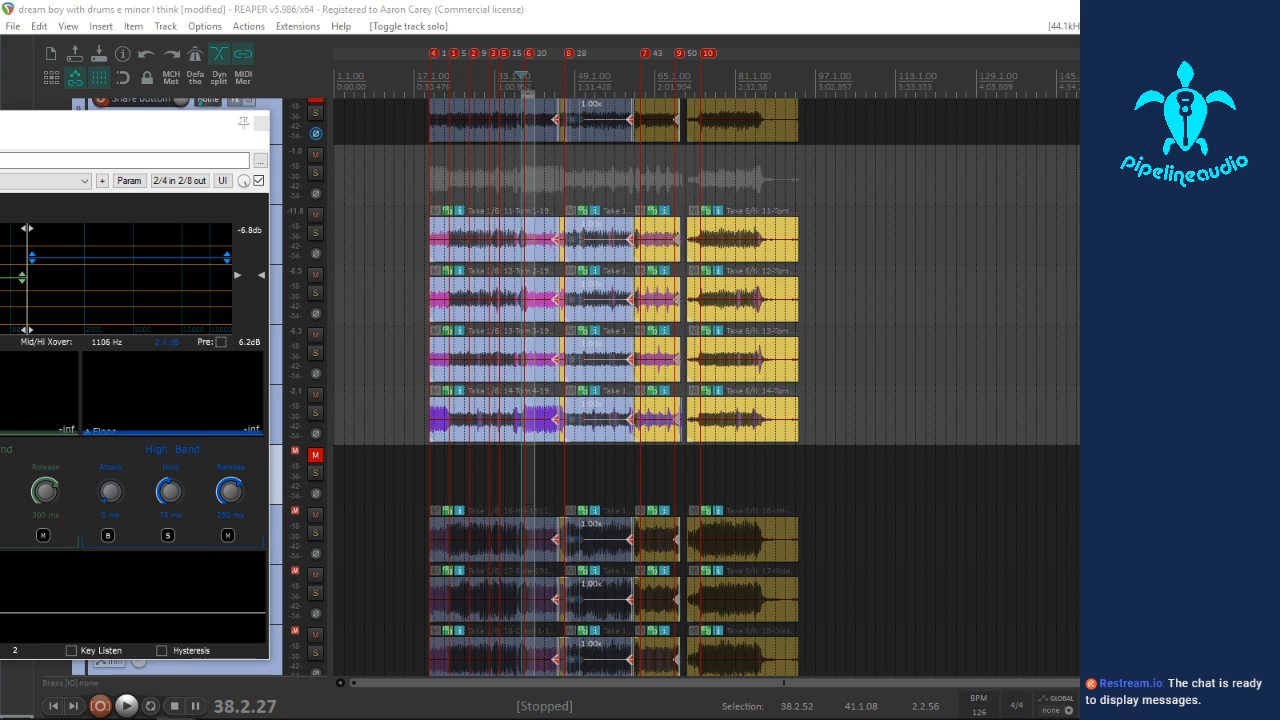
Step: Quit the program, saving the changes to the project dream boy with drums e minor I think.rpp
key("ctrl+q")
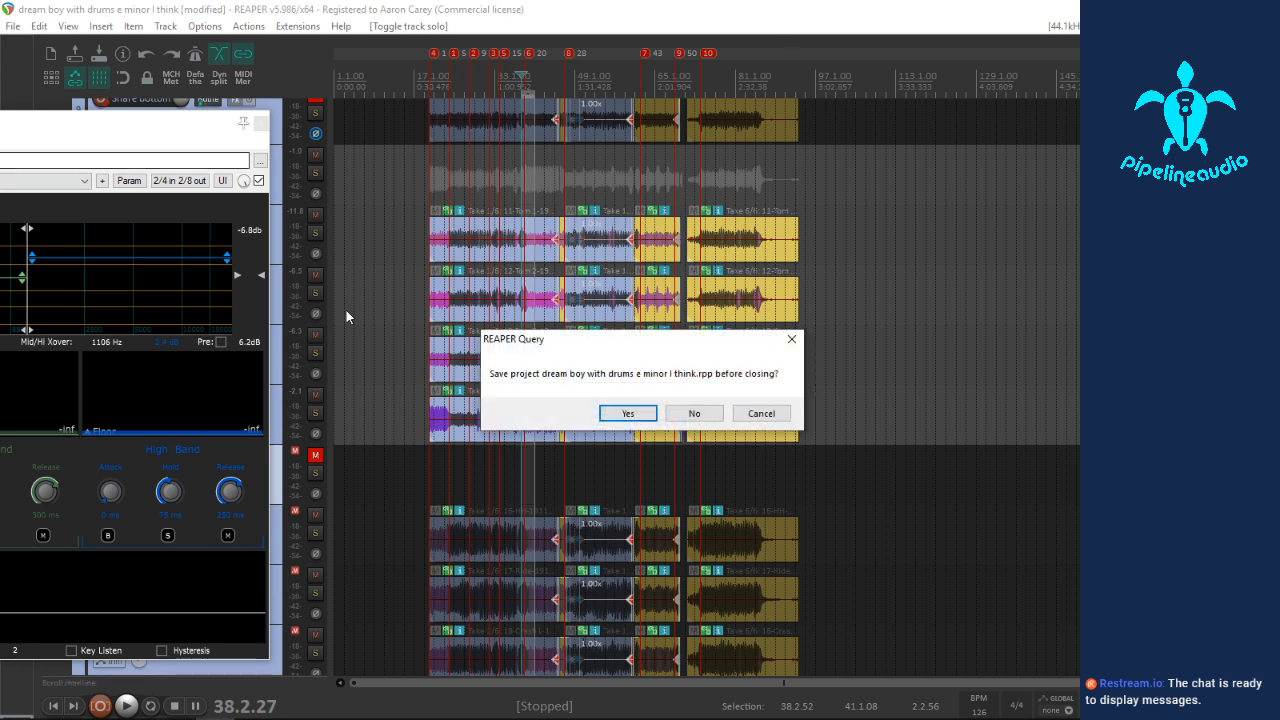
left_click(629, 413)
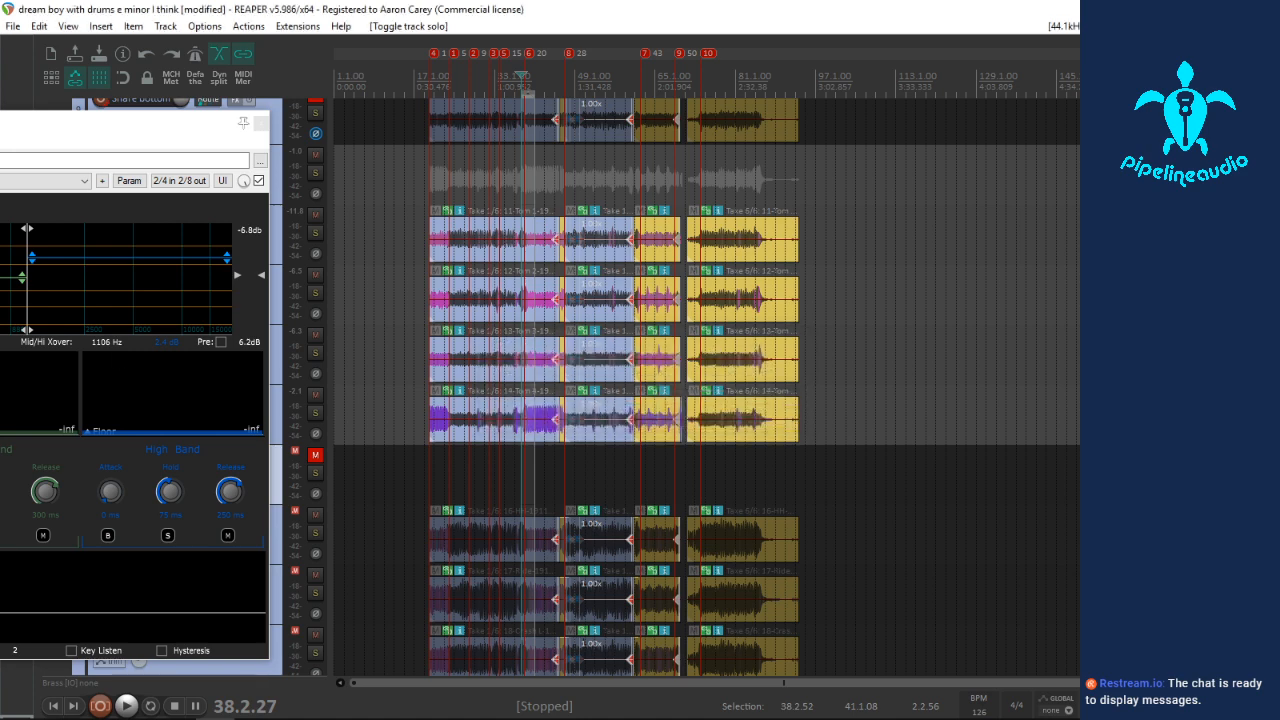